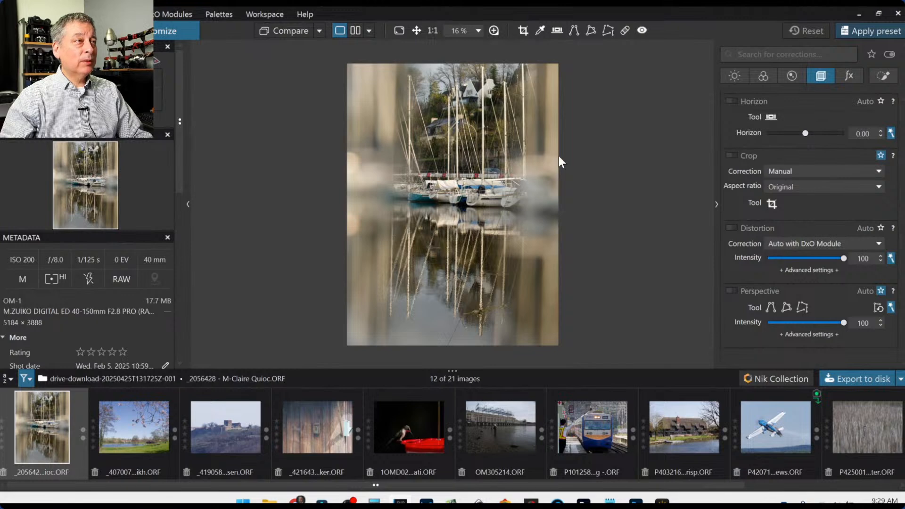
Step: Apply the 00 Rob DP3 preset to the harbour photo and collapse the filmstrip to enlarge the image view
scroll(476, 194, "down", 5)
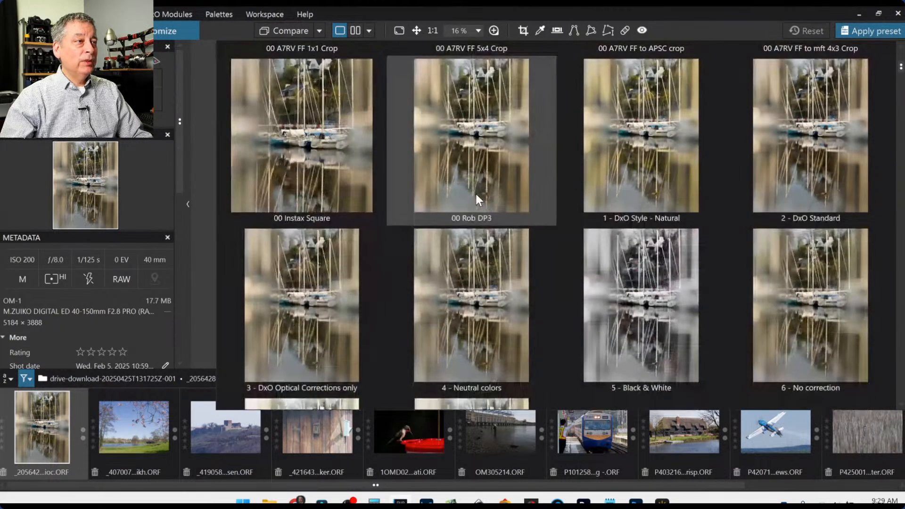
left_click(476, 193)
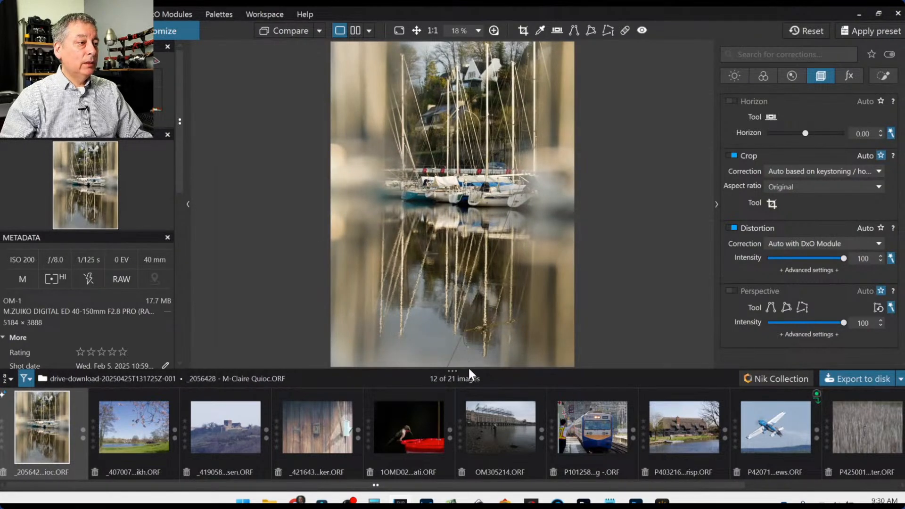
left_click_drag(467, 372, 472, 435)
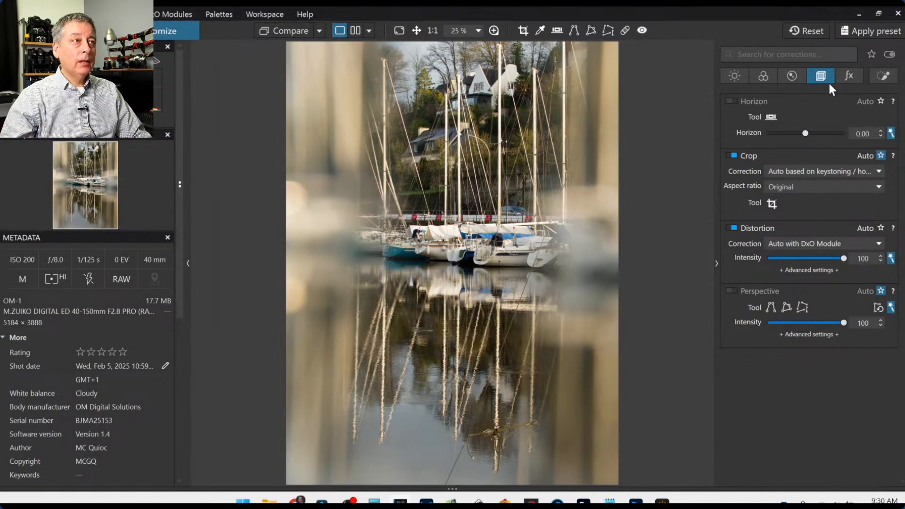
Step: Straighten the photo by setting the Horizon correction to -1.32
left_click(806, 133)
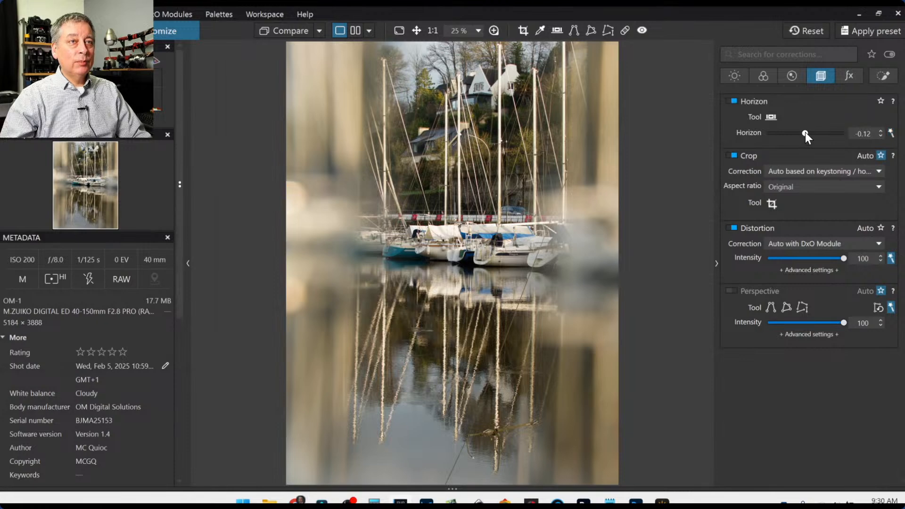
scroll(805, 133, "down", 3)
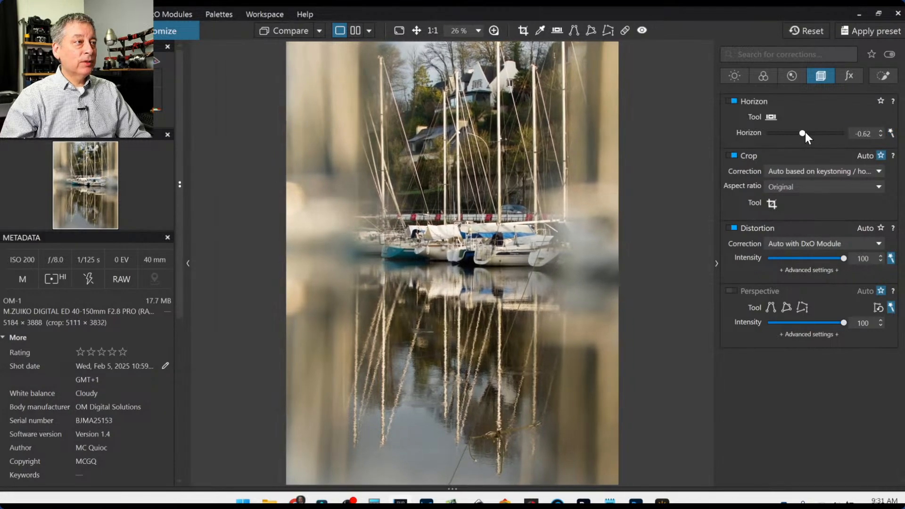
scroll(805, 132, "down", 4)
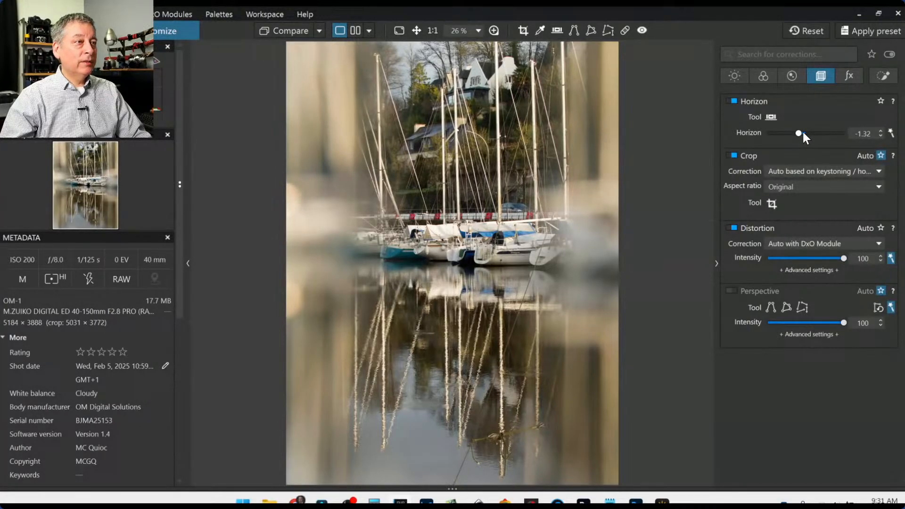
Step: Crop the straightened photo in from its left edge to about 3588 × 4785 px, keeping the original aspect ratio
left_click(772, 204)
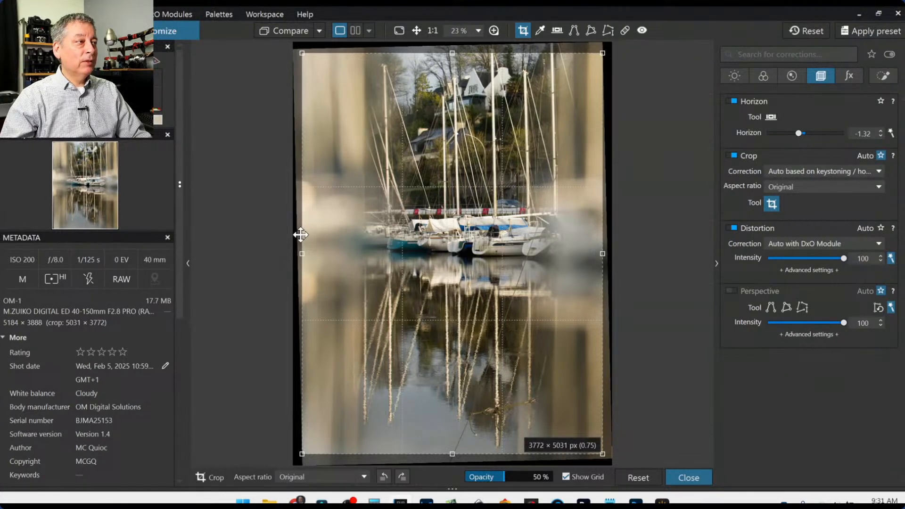
left_click_drag(298, 253, 318, 253)
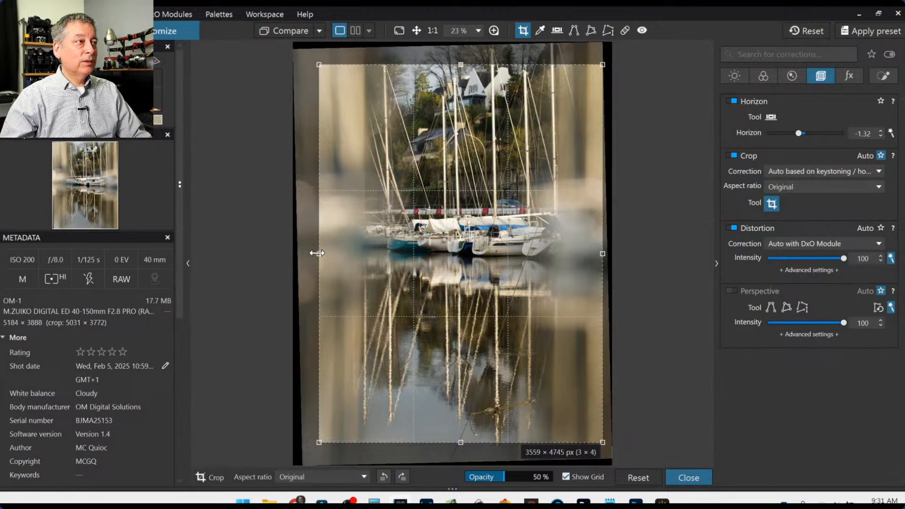
left_click_drag(317, 253, 315, 254)
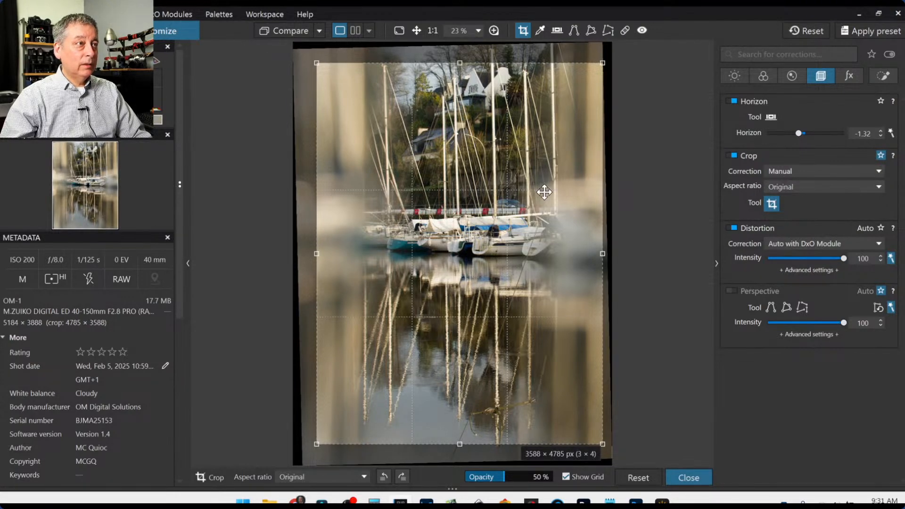
key("Return")
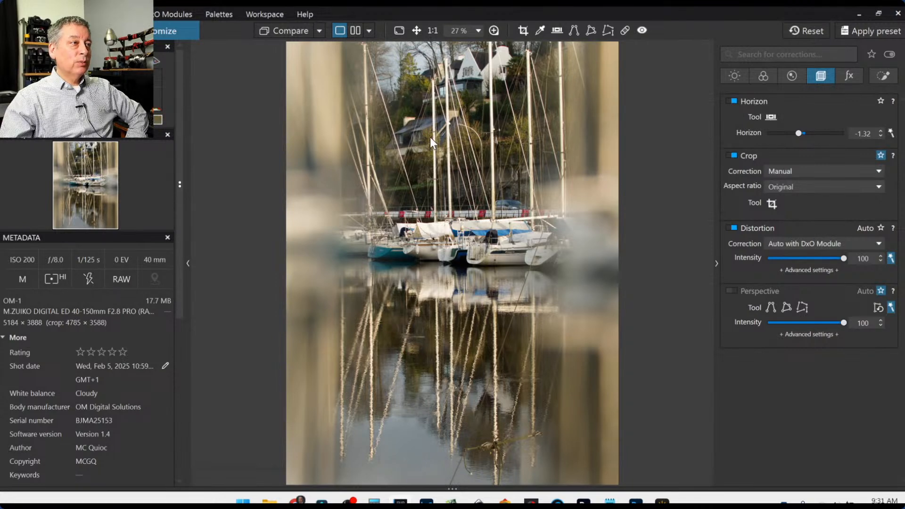
Step: Recrop the photo to a landscape 4 × 3 frame of about 3763 × 2823 px, centred on the boats
left_click(772, 204)
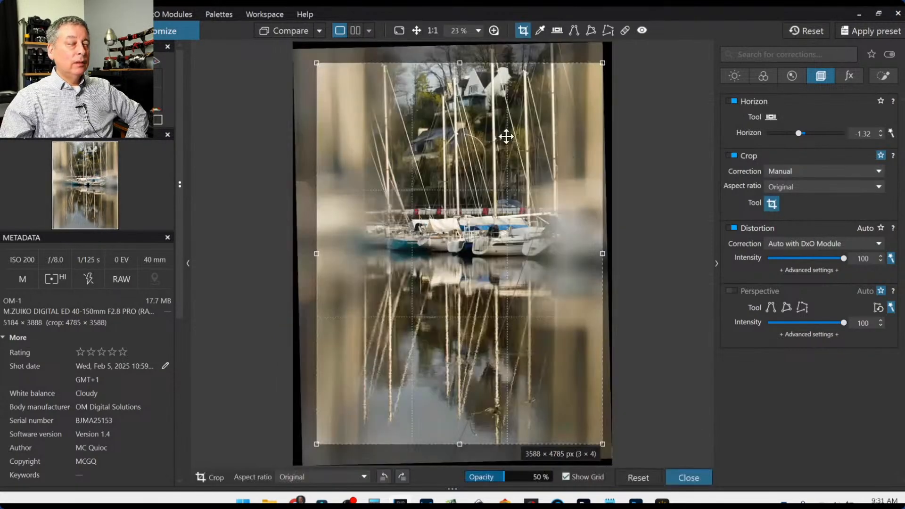
left_click_drag(317, 63, 299, 173)
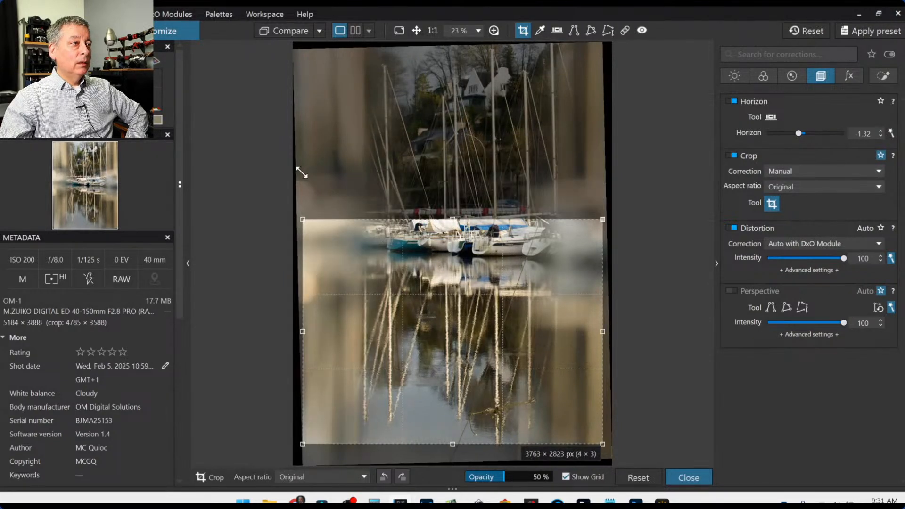
left_click_drag(528, 392, 524, 288)
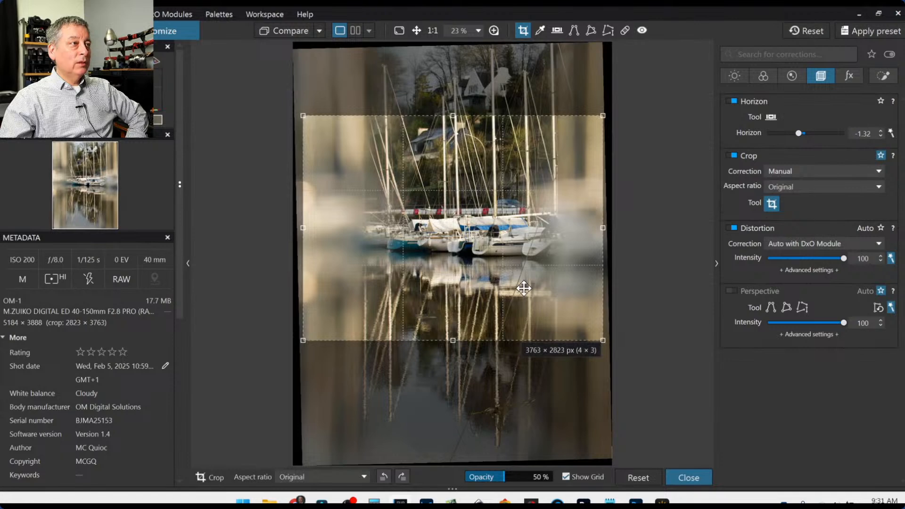
key("Return")
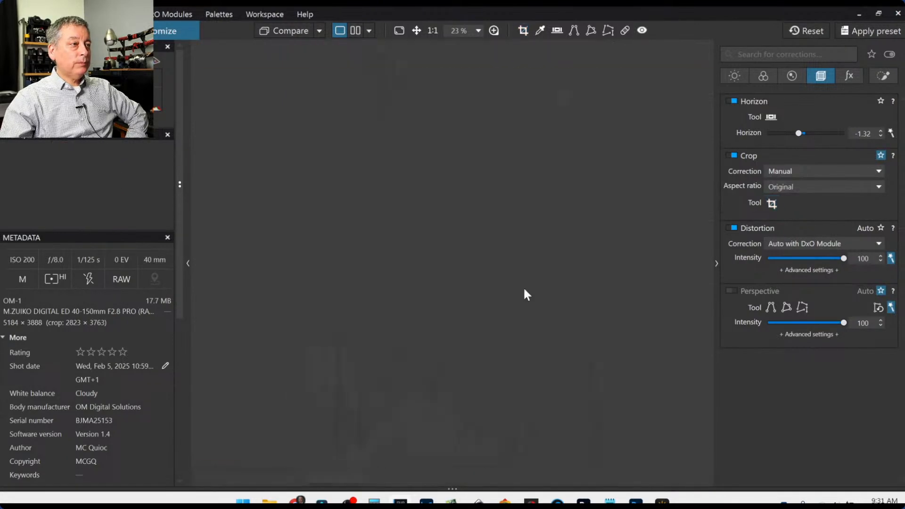
scroll(582, 342, "down", 2)
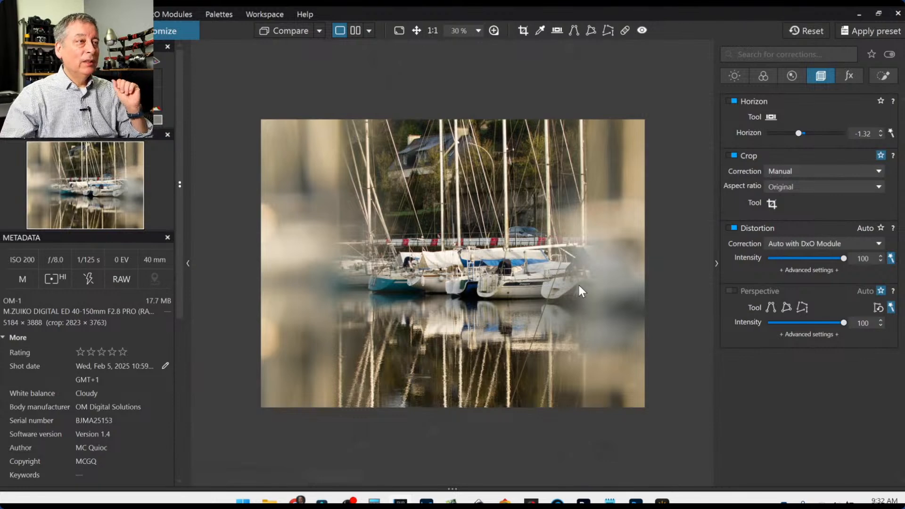
Step: Tighten the landscape crop from its left edge to about 3682 × 2762 px
left_click(772, 204)
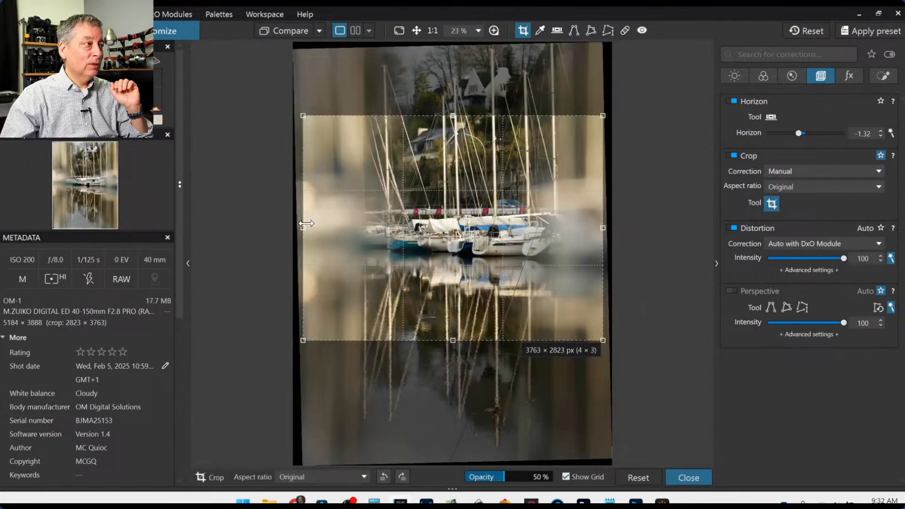
left_click_drag(303, 227, 313, 227)
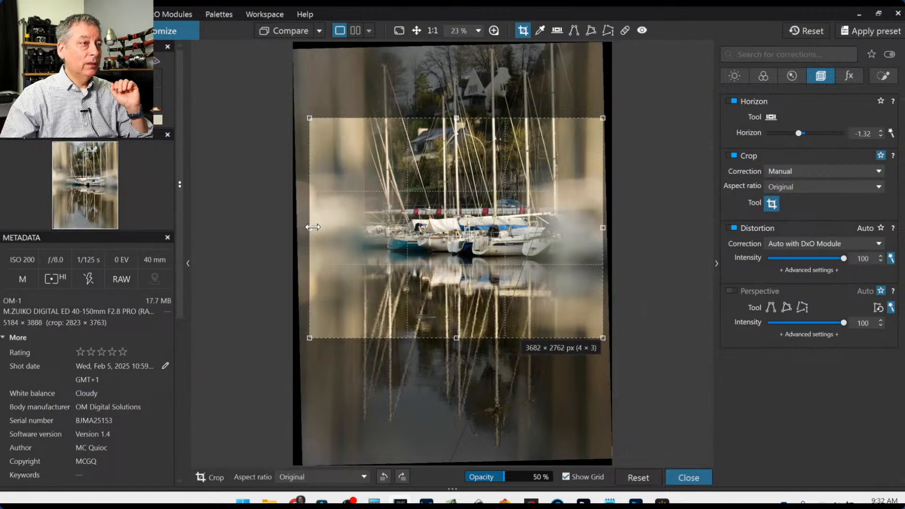
key("Return")
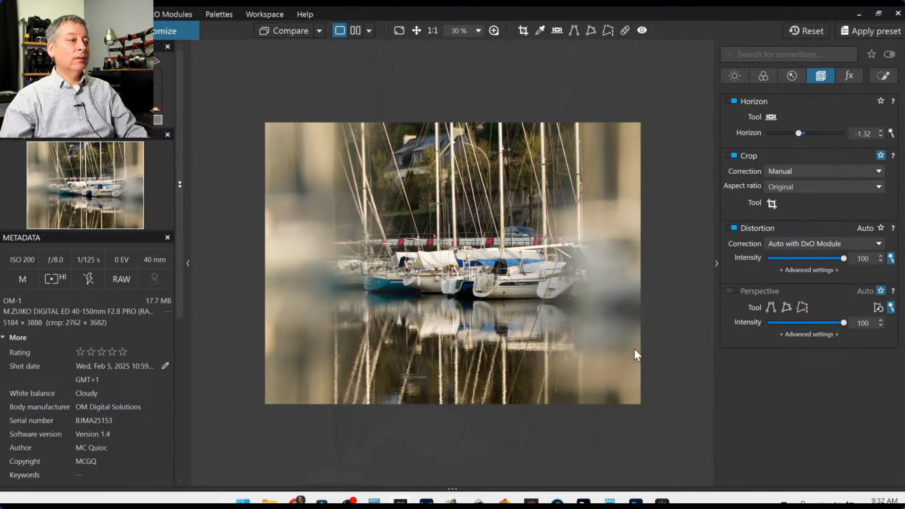
Step: Try the RAW White Balance colour picker on the photo and return the white balance setting to As Shot
left_click(884, 78)
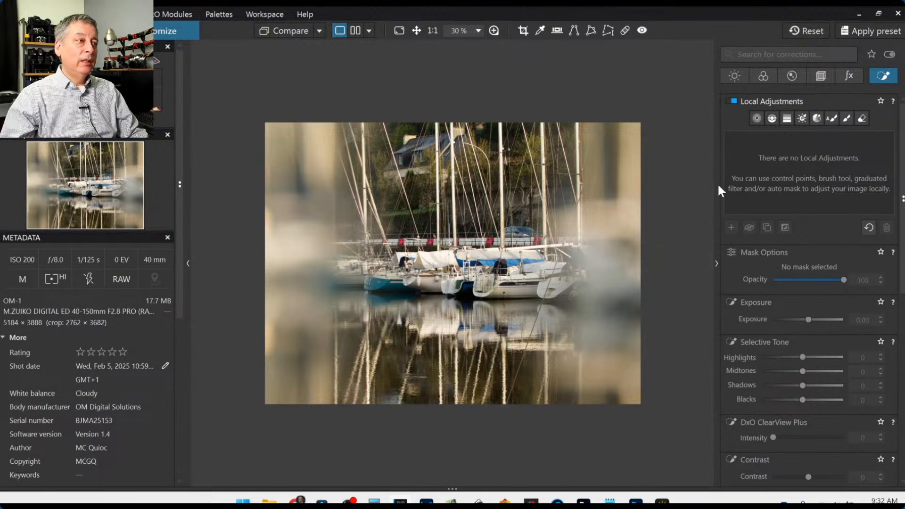
left_click(765, 75)
left_click(783, 171)
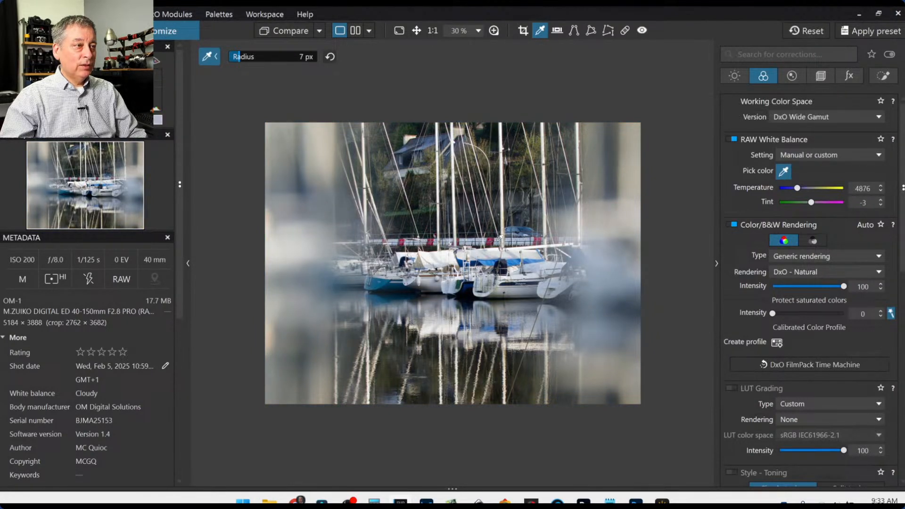
left_click(495, 239)
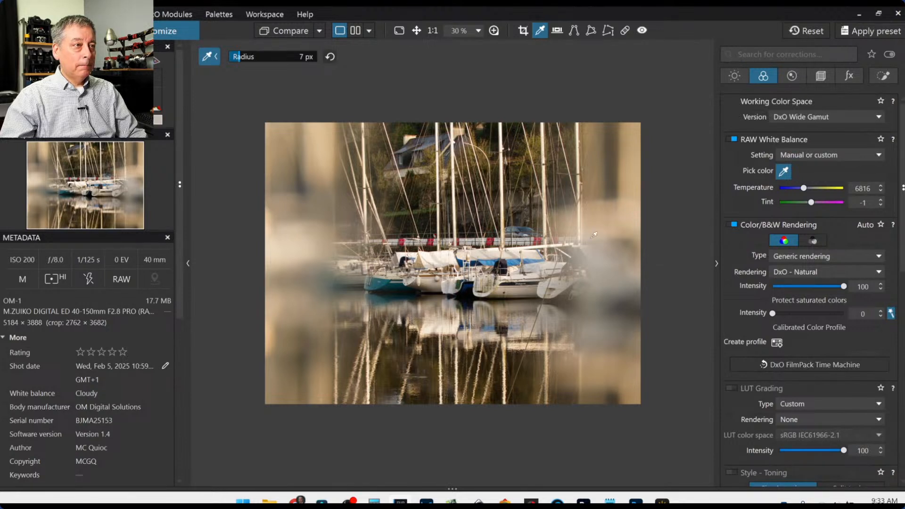
left_click(819, 154)
left_click(817, 169)
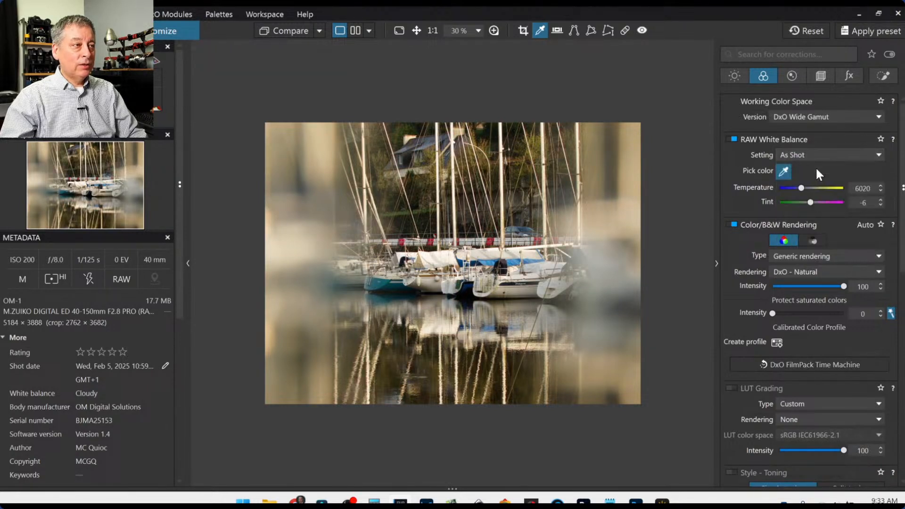
left_click(788, 173)
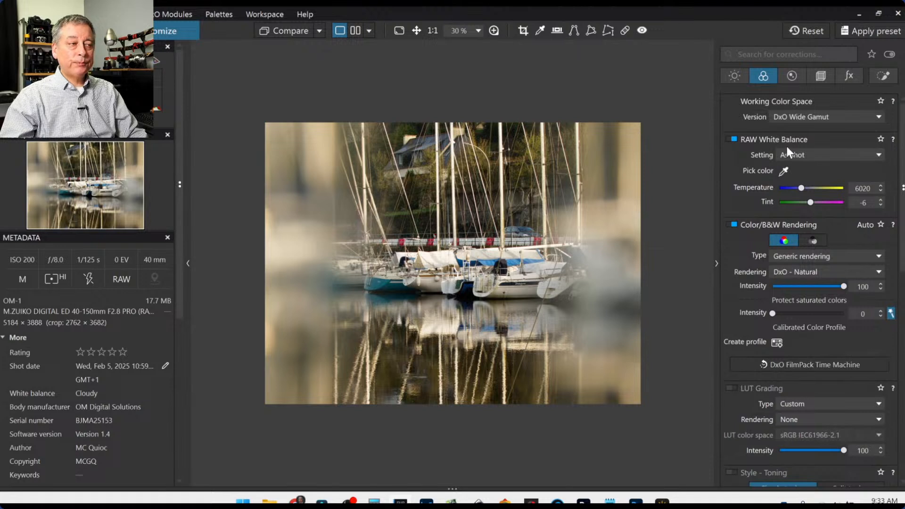
Step: Add a local adjustment control line masking the water below the boats and set its Luma selectivity to 60
left_click(881, 78)
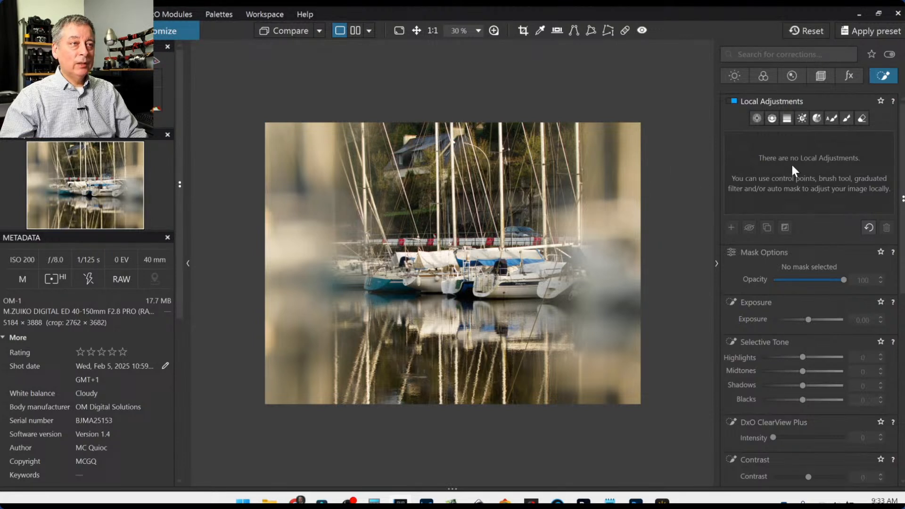
left_click(770, 119)
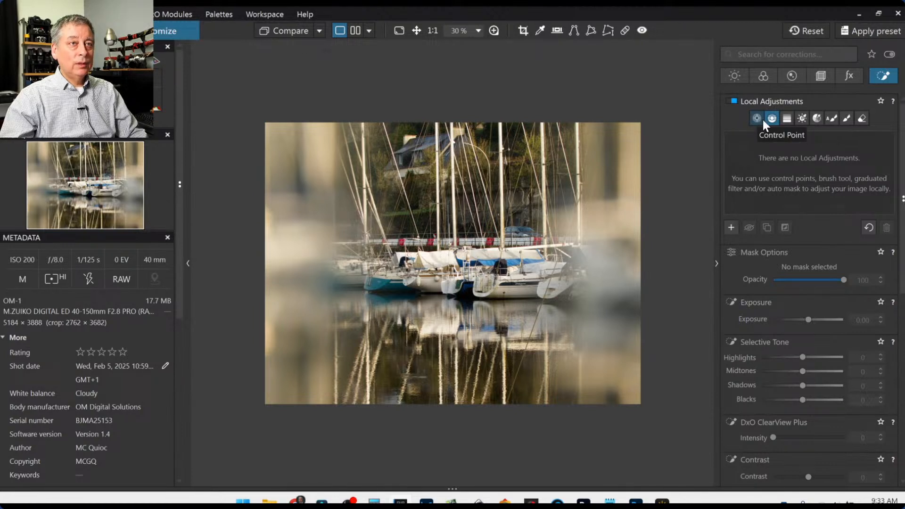
left_click(758, 119)
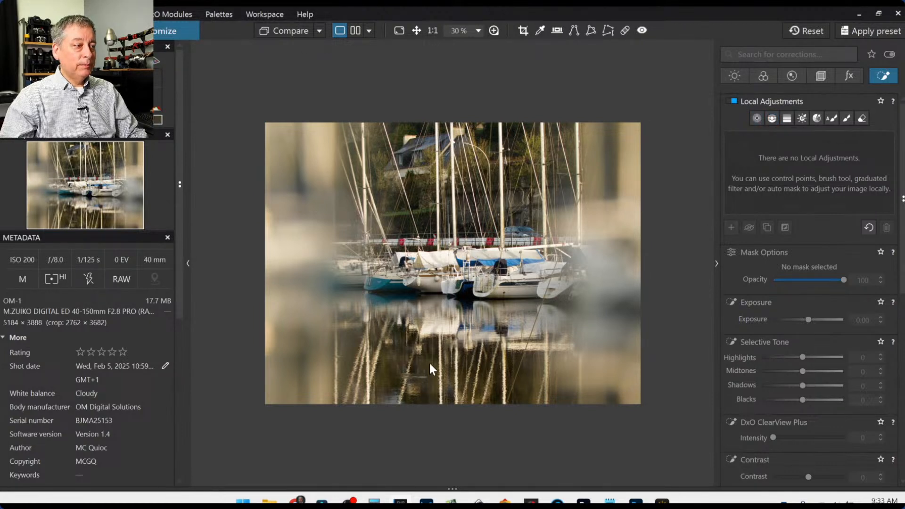
left_click(772, 118)
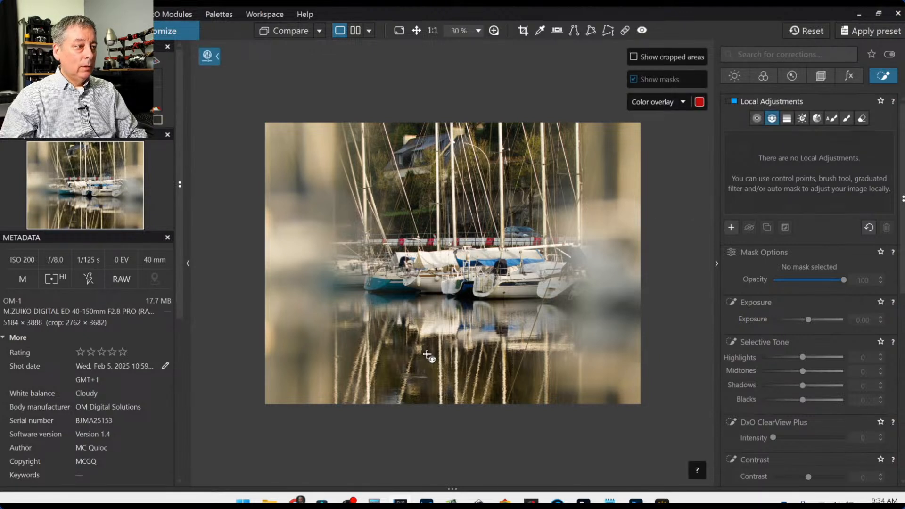
left_click_drag(430, 351, 439, 277)
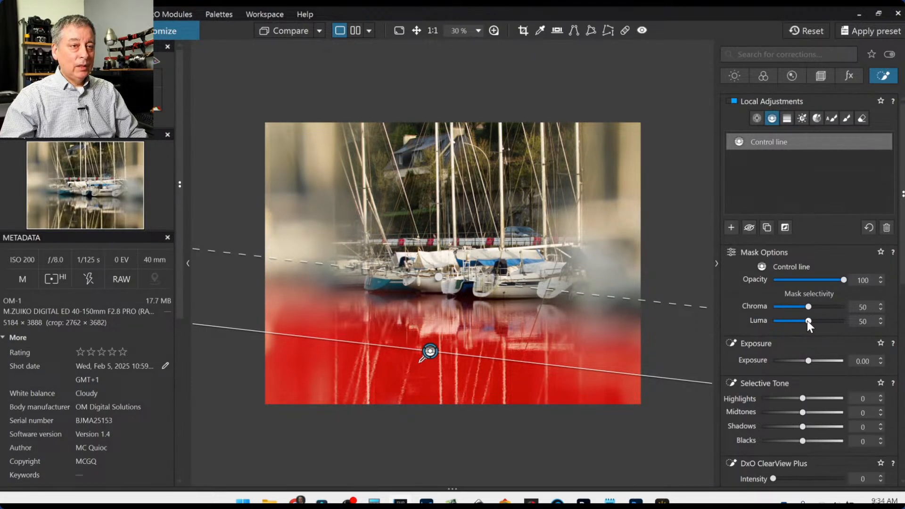
scroll(808, 322, "up", 2)
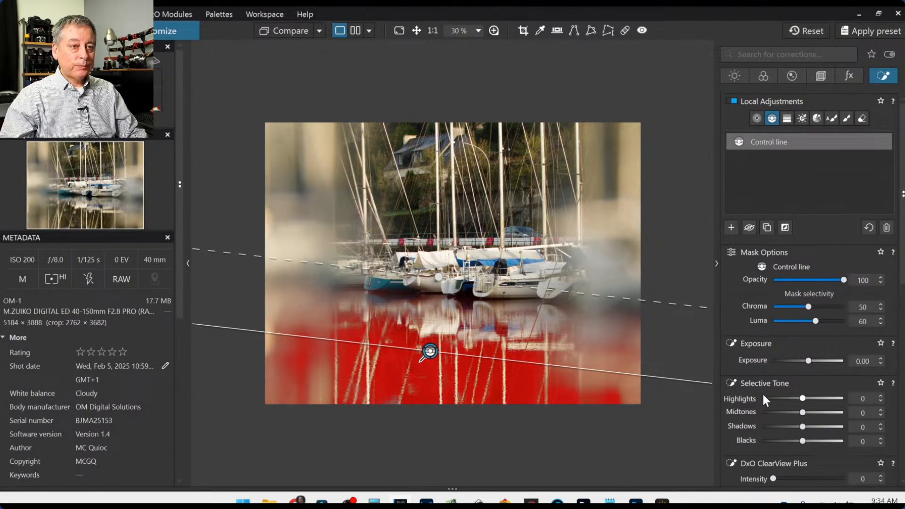
Step: Set DxO ClearView Plus intensity to 71 and Blacks to -32 for the water's control line
scroll(763, 396, "down", 2)
scroll(762, 392, "down", 1)
left_click(808, 307)
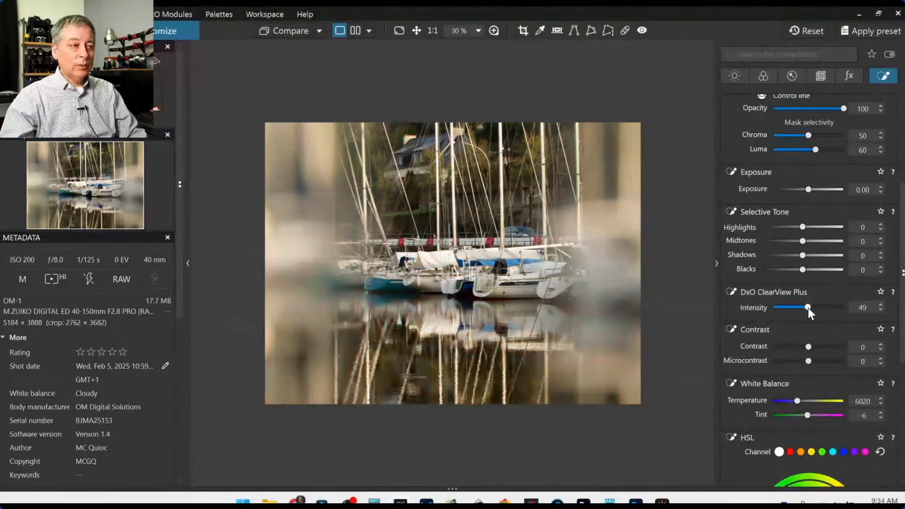
left_click(824, 309)
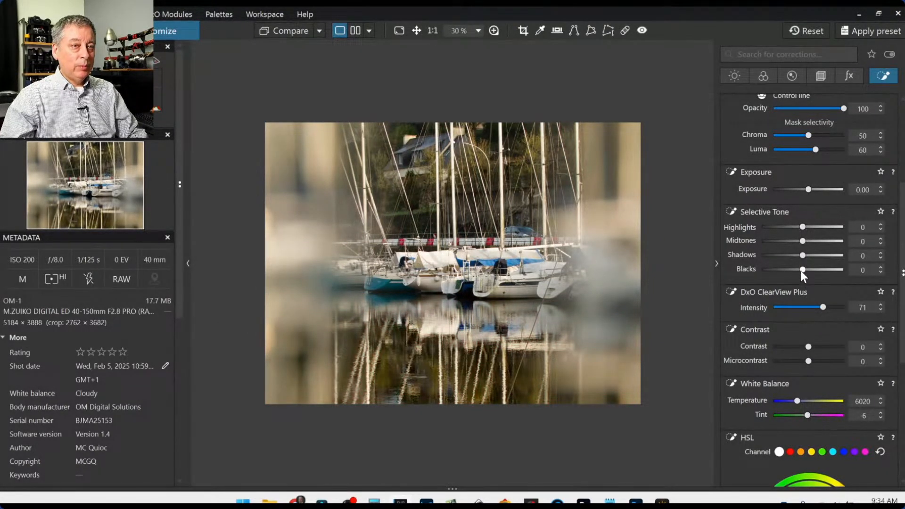
left_click_drag(799, 271, 791, 273)
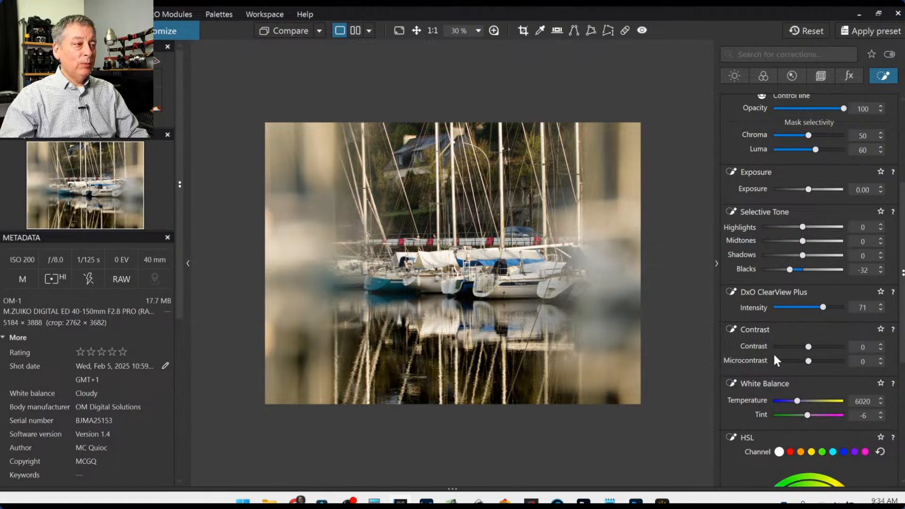
Step: Cool the masked water by setting the control line's white balance temperature to 5028
scroll(774, 356, "down", 3)
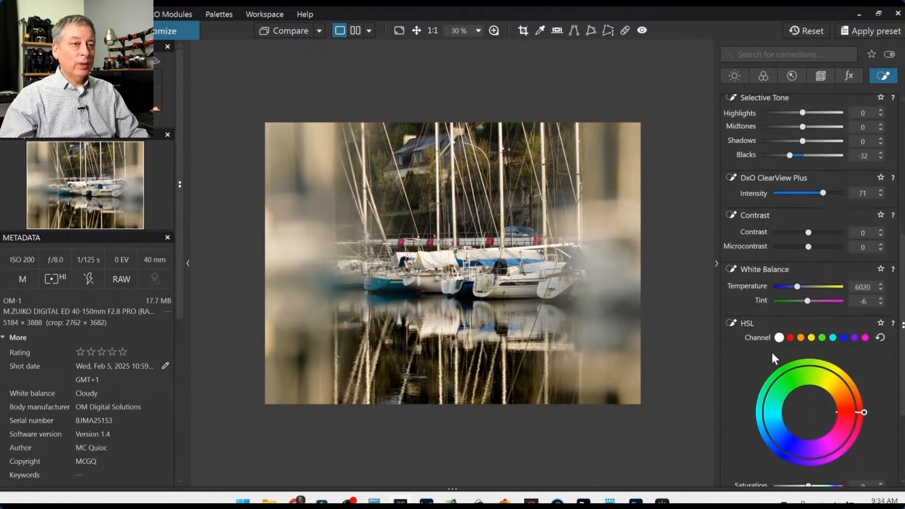
scroll(768, 347, "down", 1)
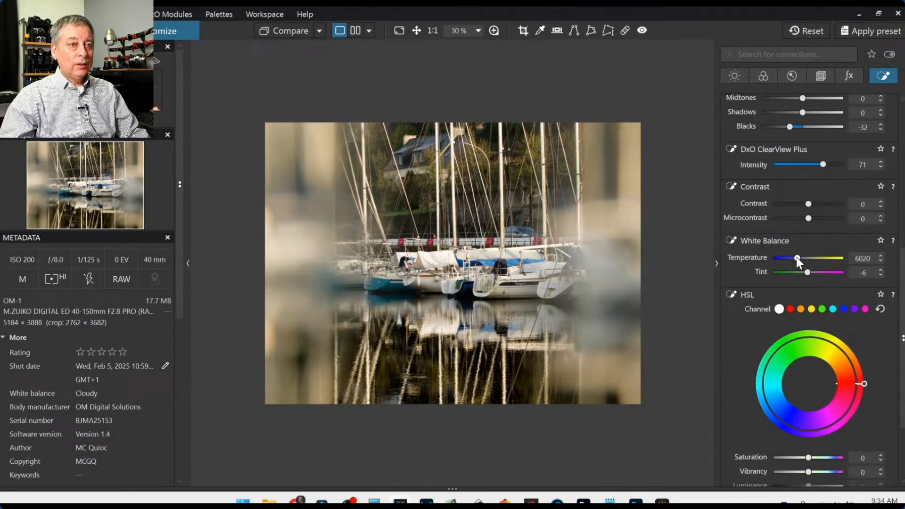
left_click_drag(797, 257, 793, 257)
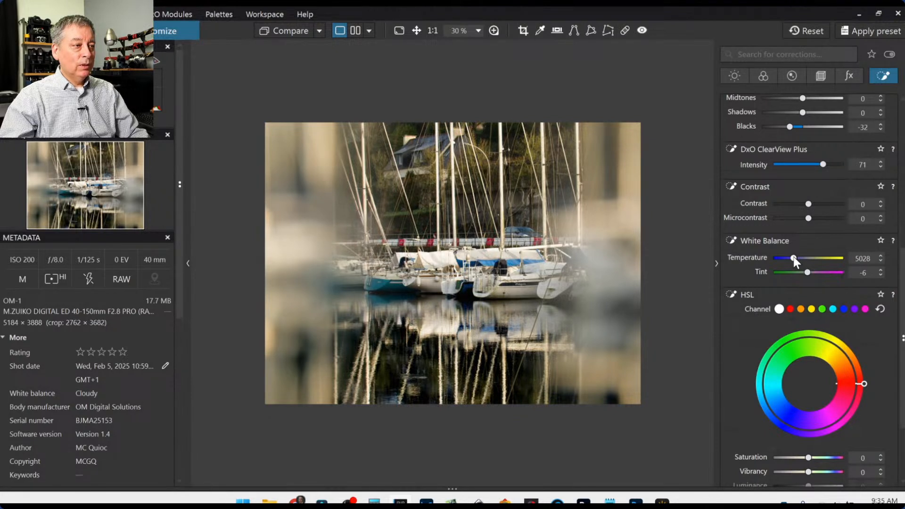
Step: Set the water control line's white balance temperature to 5692 and deselect the mask
mouse_move(794, 256)
left_mouse_down()
mouse_move(804, 258)
mouse_move(796, 259)
left_mouse_up()
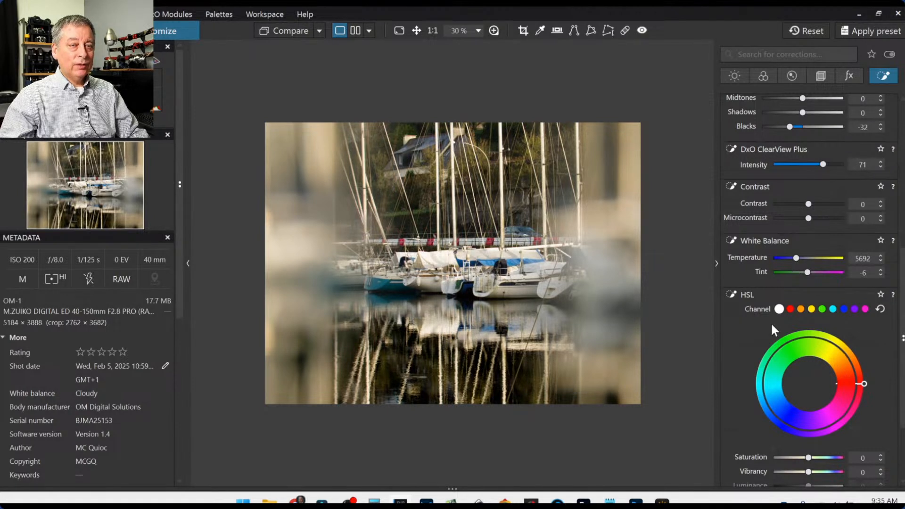
left_click(731, 294)
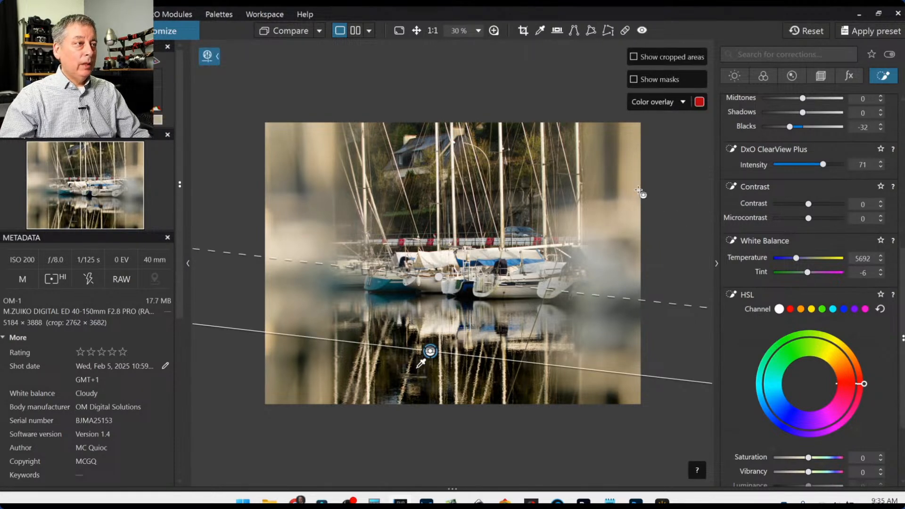
key("Escape")
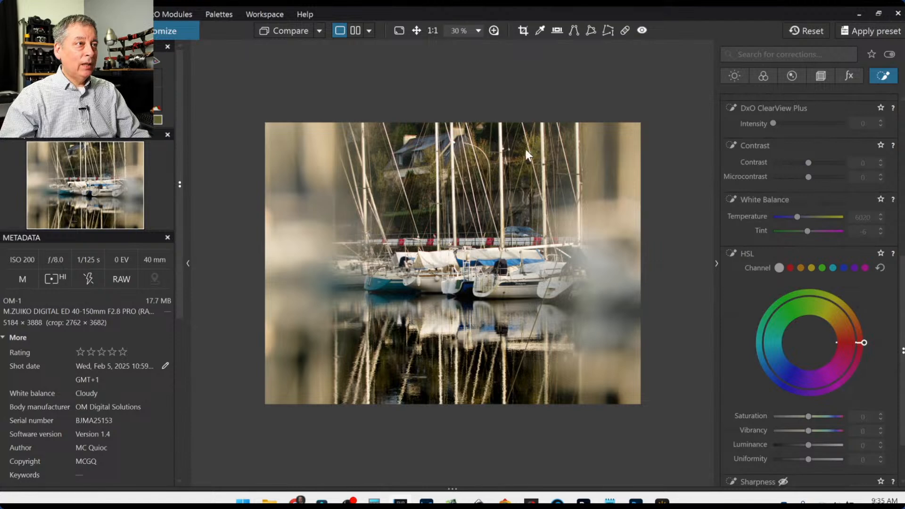
Step: Add a horizontal control line masking the trees and house above the boats and set its Chroma selectivity to 80
scroll(773, 206, "up", 6)
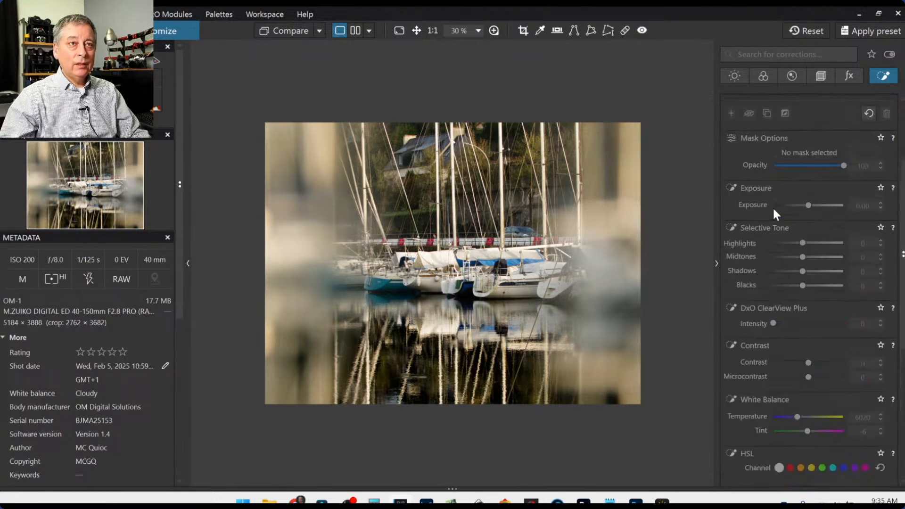
left_click(773, 118)
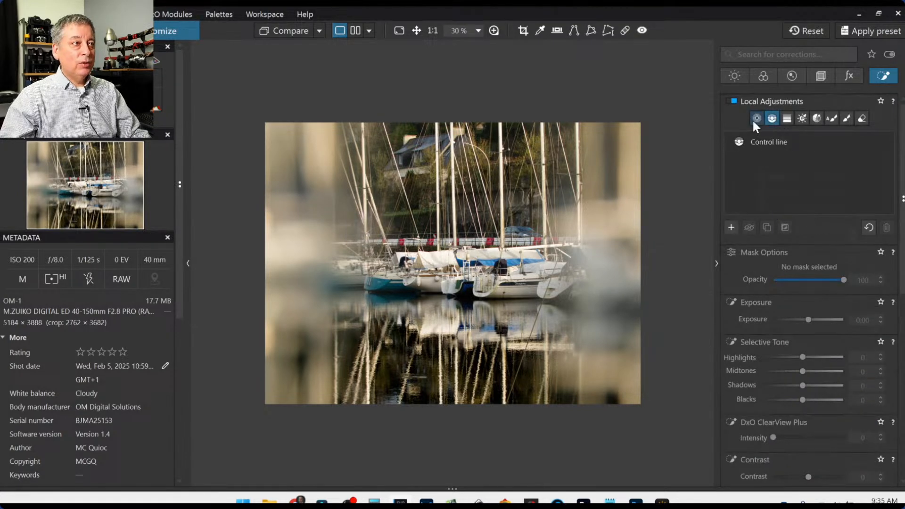
left_click(433, 174)
left_click_drag(435, 178, 432, 220)
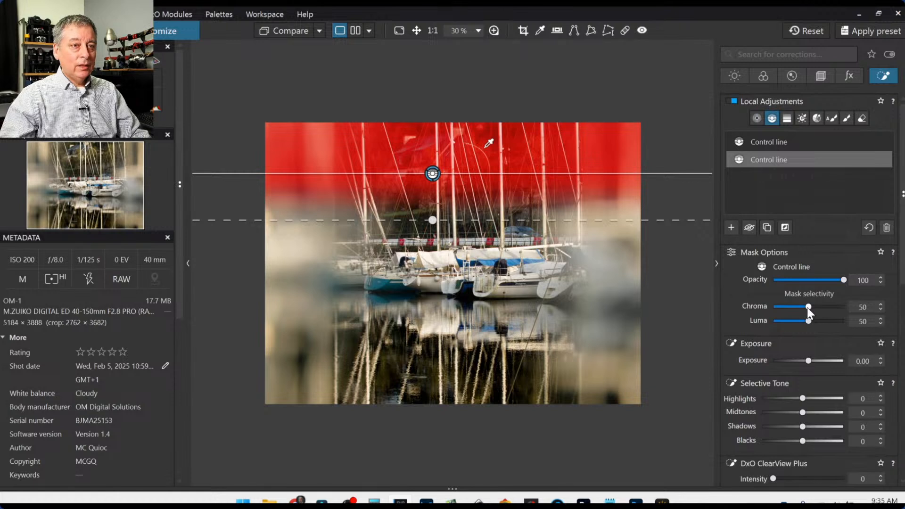
left_click_drag(808, 307, 830, 315)
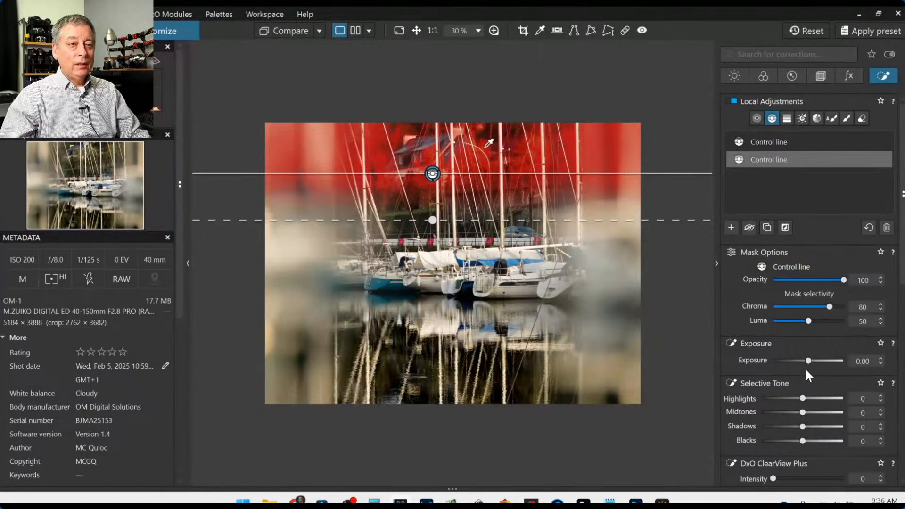
Step: Set Highlights to 80 and Midtones to 26 for the background's control line and shift the line slightly lower
scroll(815, 389, "down", 1)
scroll(817, 395, "down", 1)
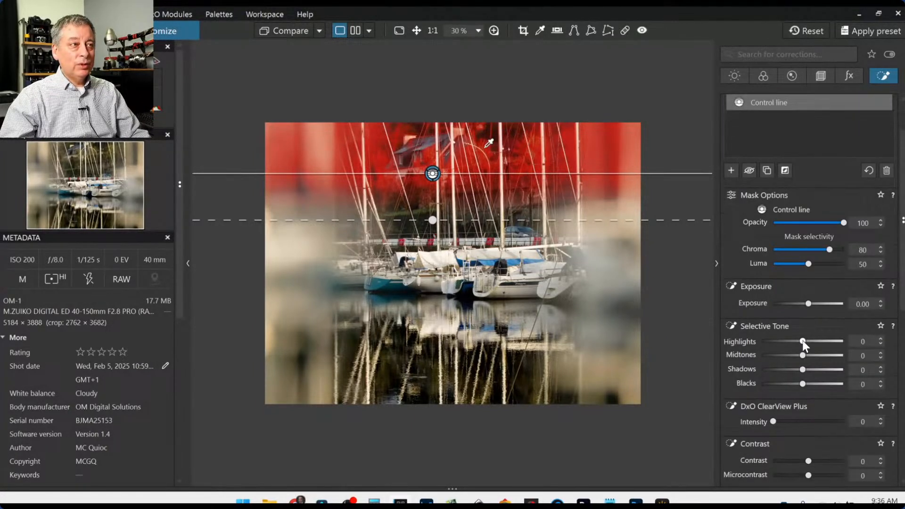
left_click_drag(802, 341, 814, 357)
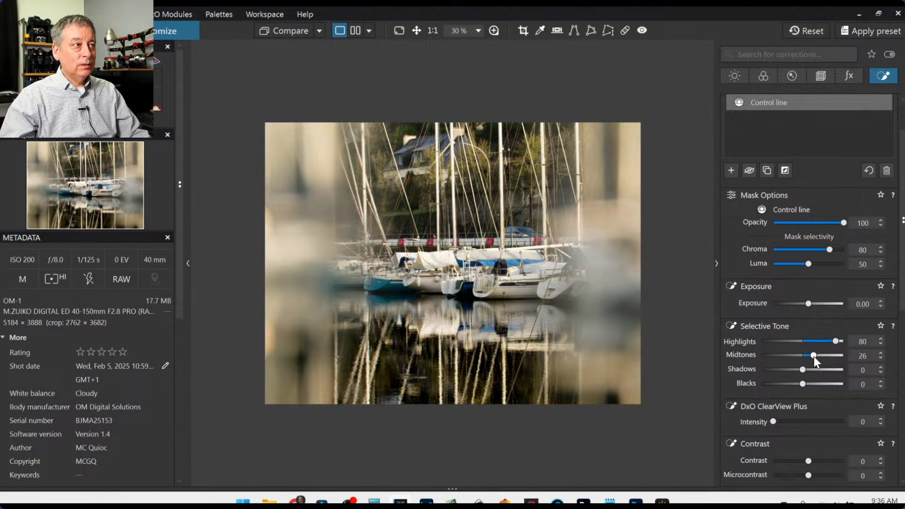
mouse_move(474, 243)
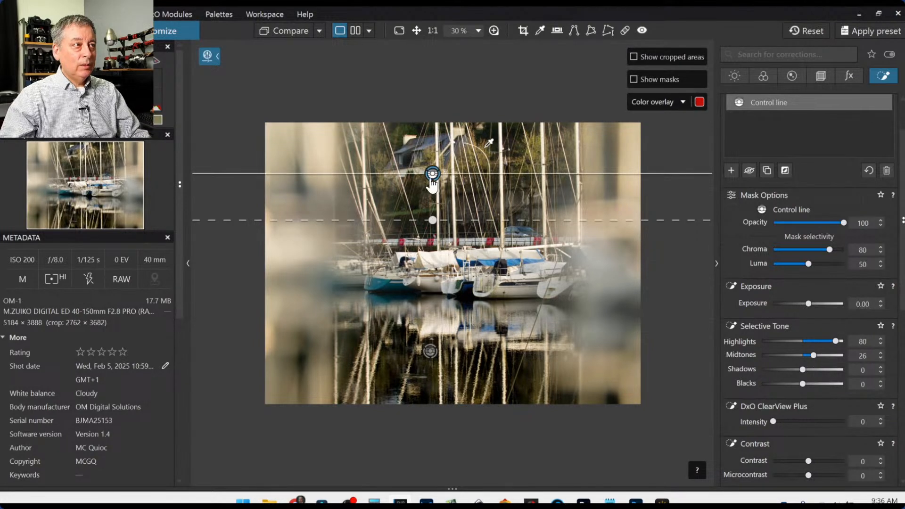
left_click_drag(432, 179, 431, 193)
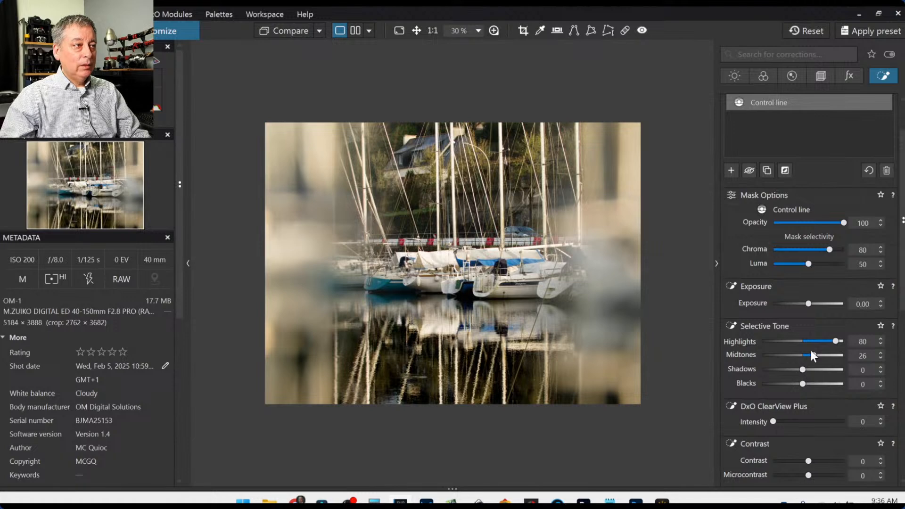
Step: Warm the masked background by setting its white balance temperature to 6420 and tint to 7
scroll(815, 366, "down", 4)
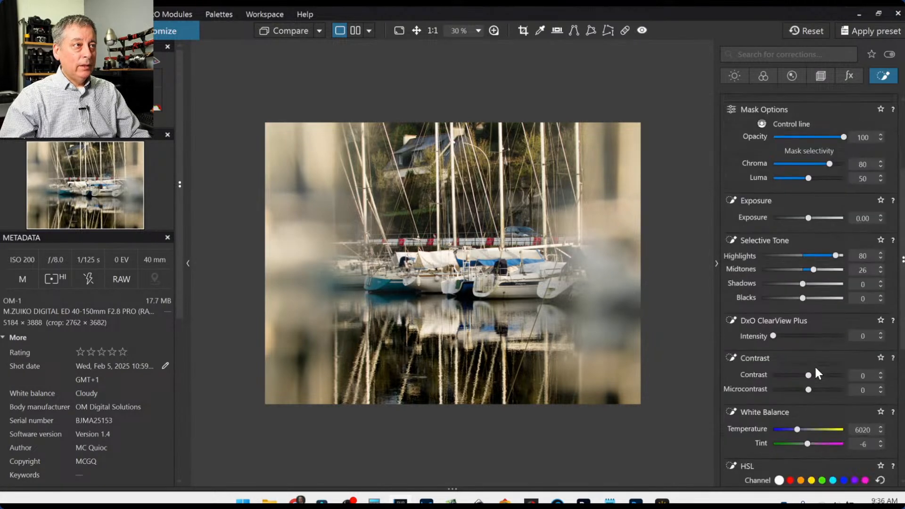
scroll(816, 369, "down", 3)
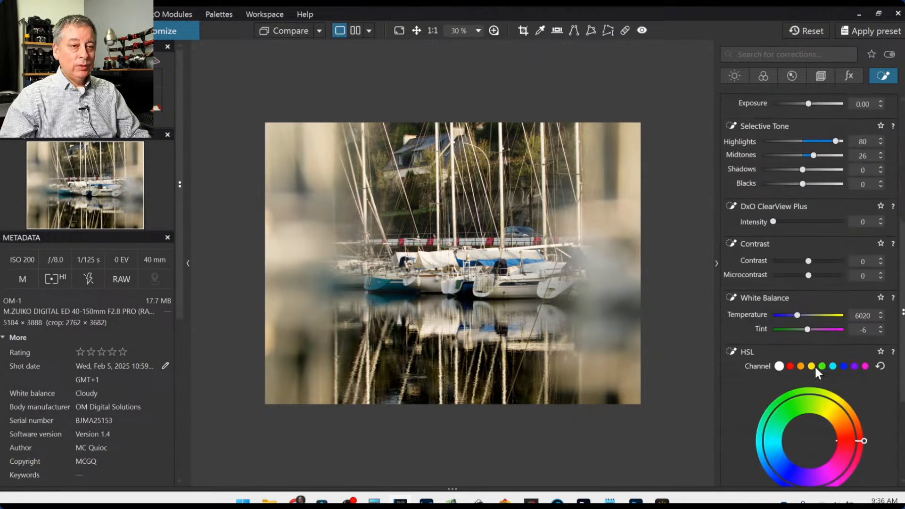
left_click_drag(798, 315, 809, 327)
double_click(804, 316)
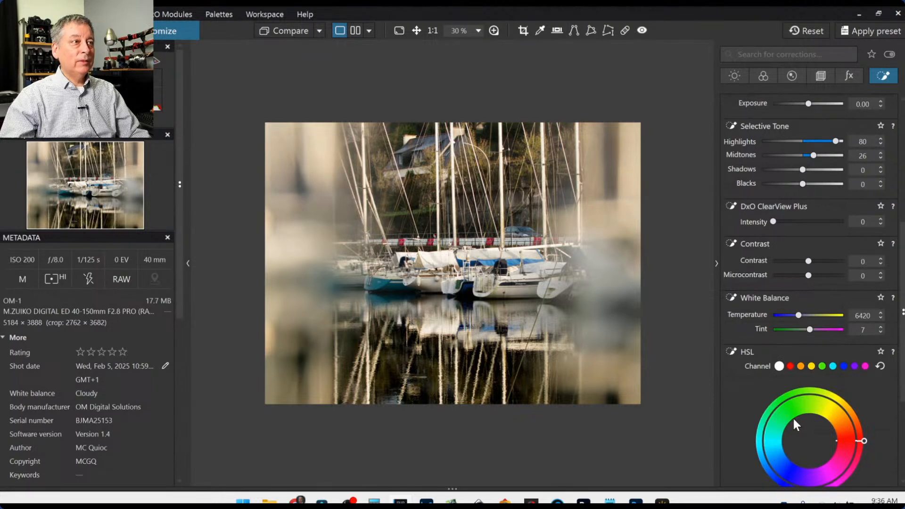
scroll(791, 412, "down", 1)
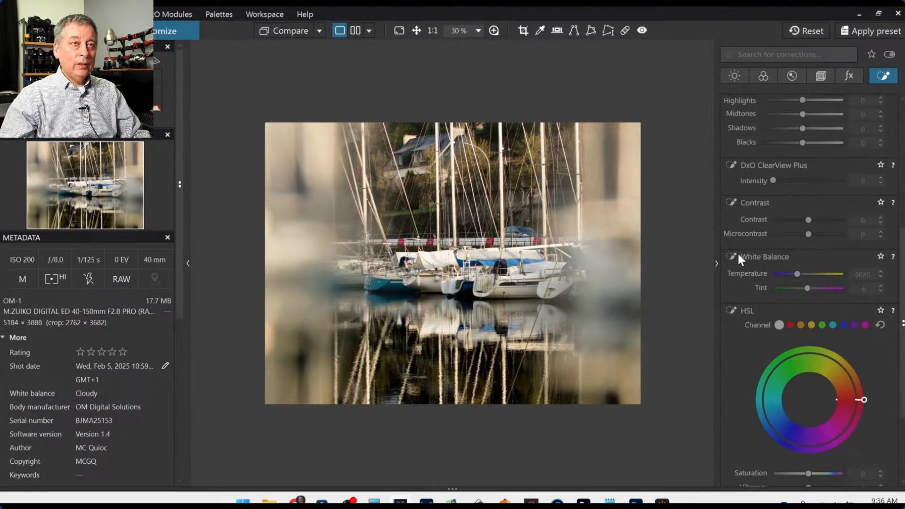
Step: Set the global HSL saturation to 40 for the red sampled behind the boats and 54 for the blue sampled from the boat cover
scroll(737, 253, "up", 6)
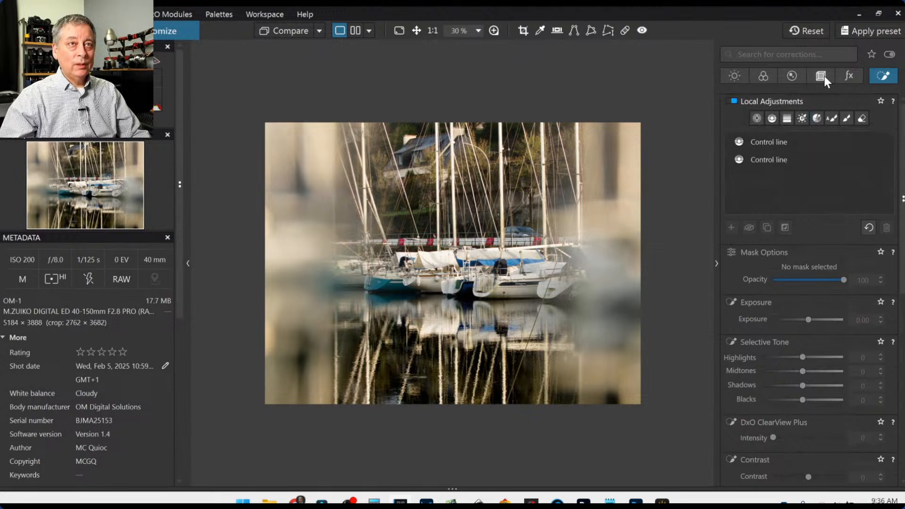
left_click(739, 76)
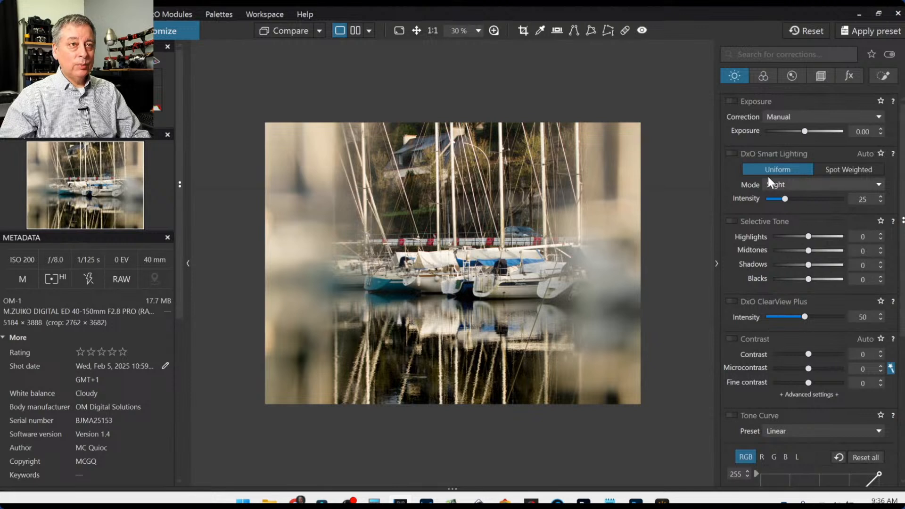
left_click(764, 76)
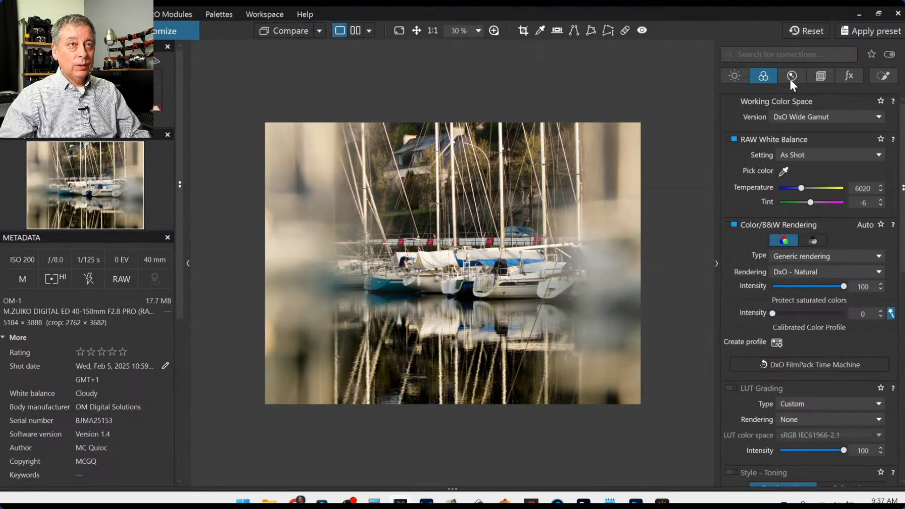
scroll(750, 257, "down", 8)
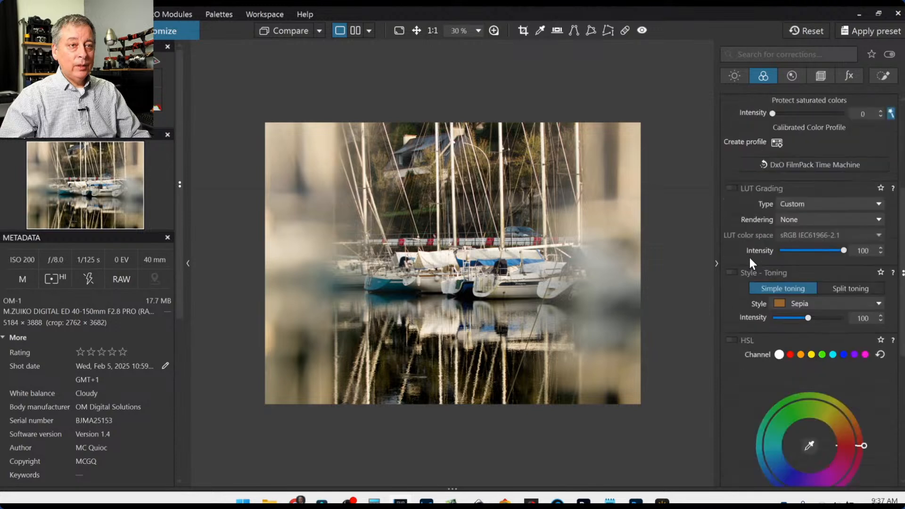
left_click(790, 183)
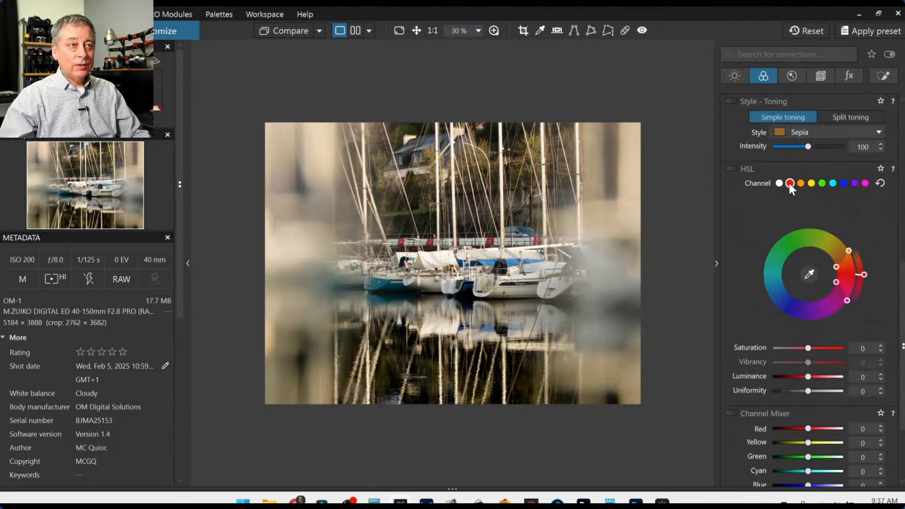
left_click(809, 274)
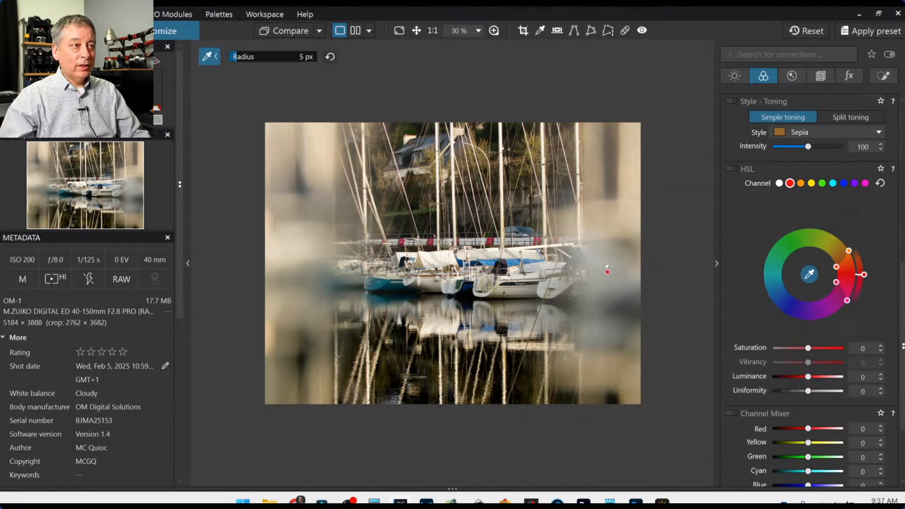
left_click(492, 238)
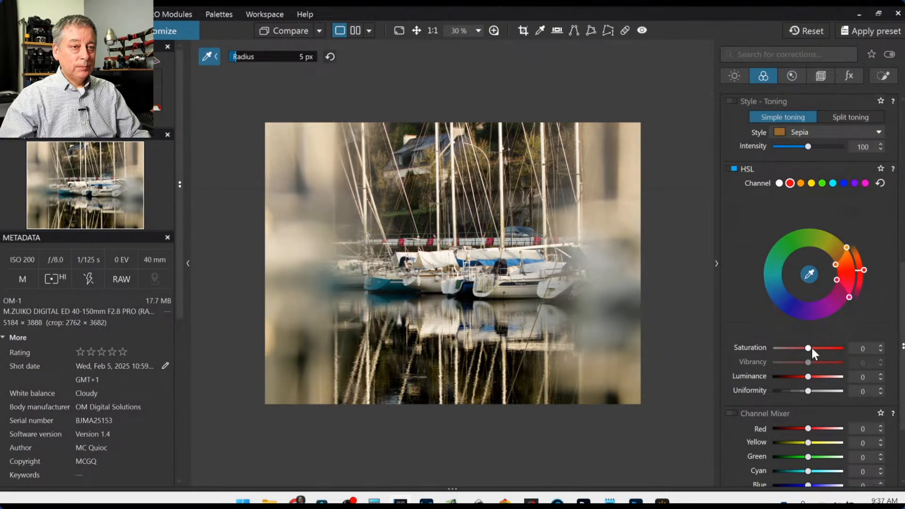
left_click_drag(809, 348, 823, 351)
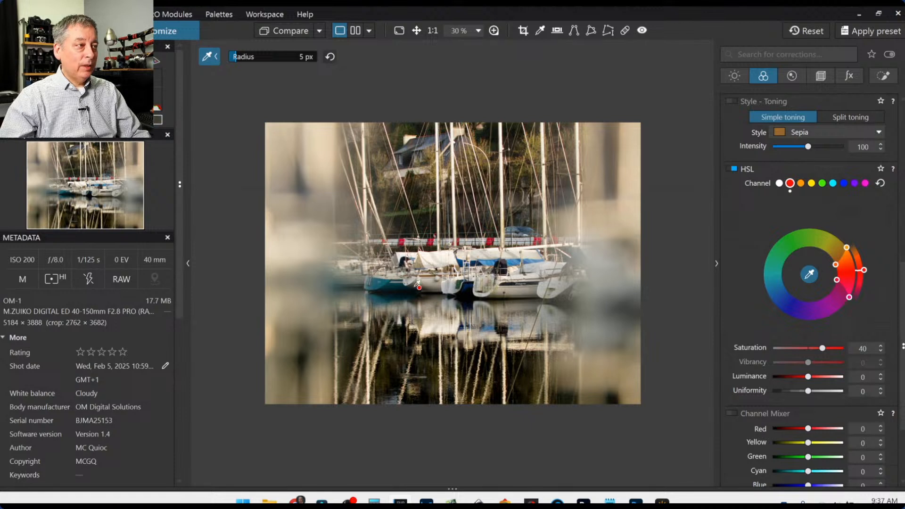
left_click(490, 264)
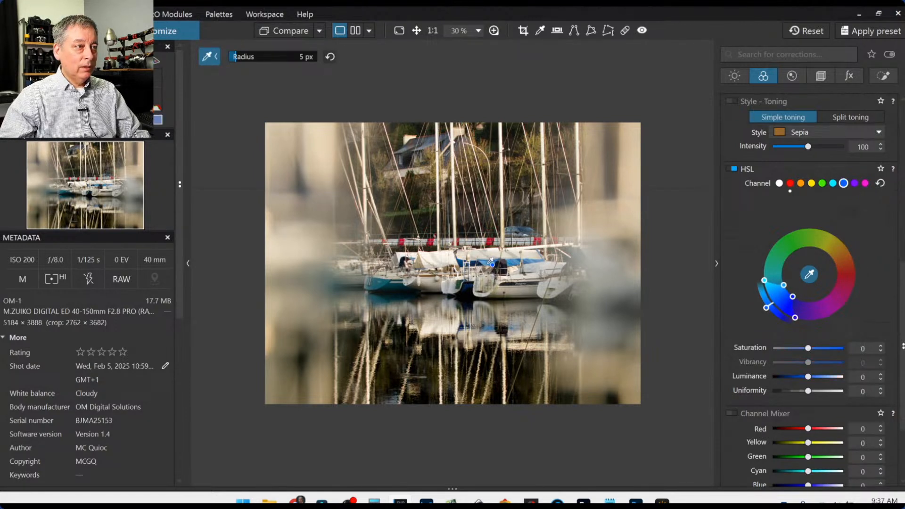
left_click_drag(810, 351, 828, 350)
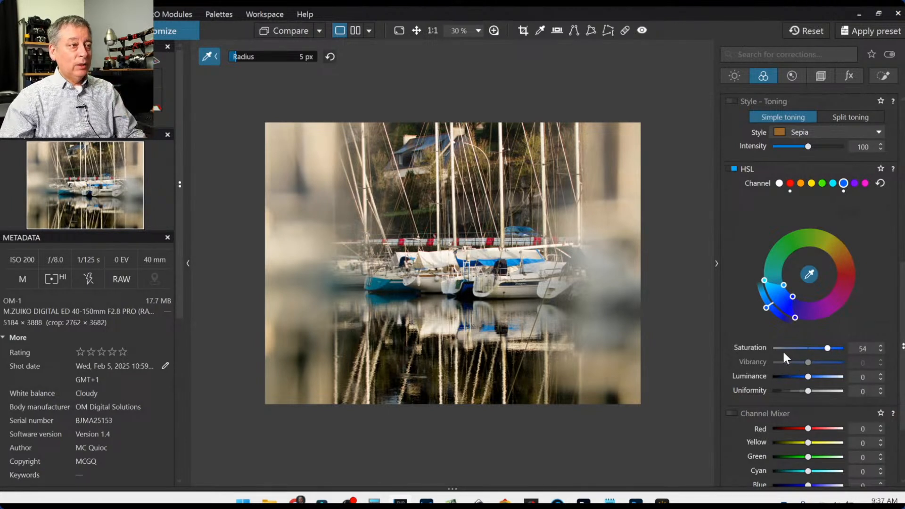
Step: Create a local control point mask with five points spread across the white boats from one end of the row to the other
left_click(878, 80)
scroll(735, 255, "up", 2)
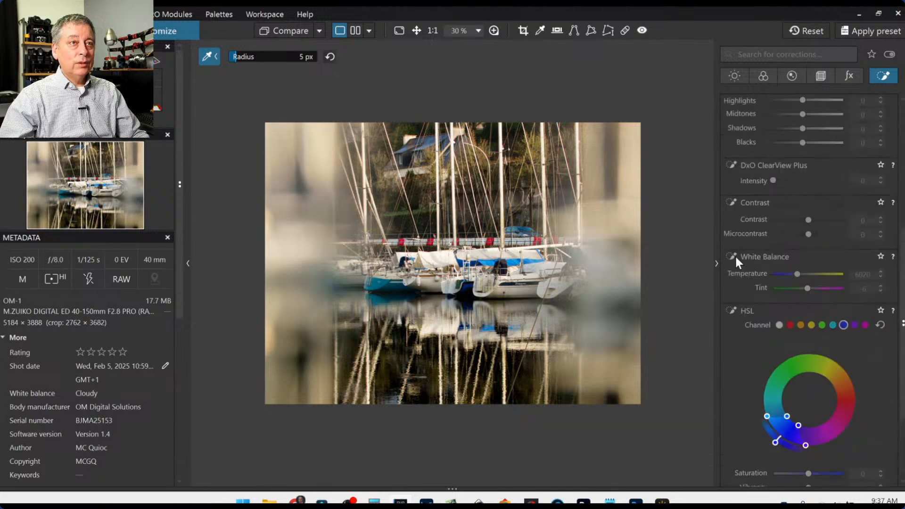
scroll(735, 254, "up", 5)
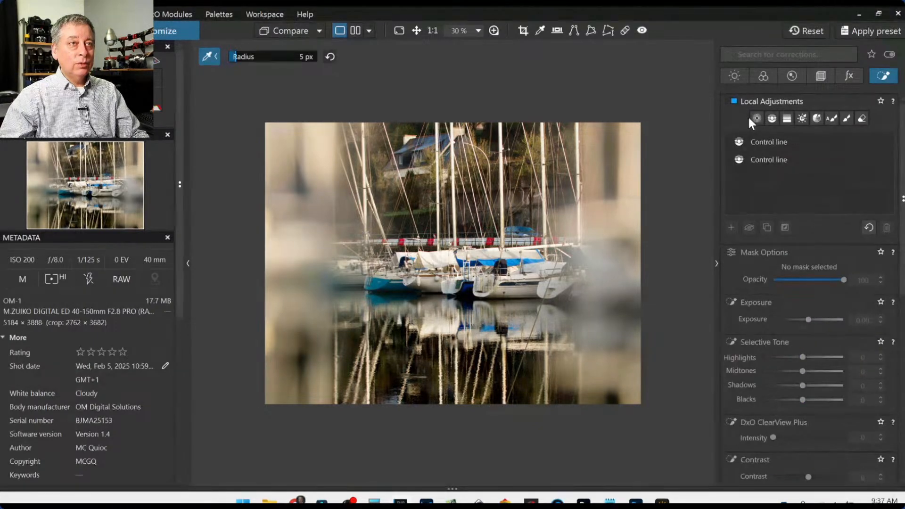
left_click(756, 119)
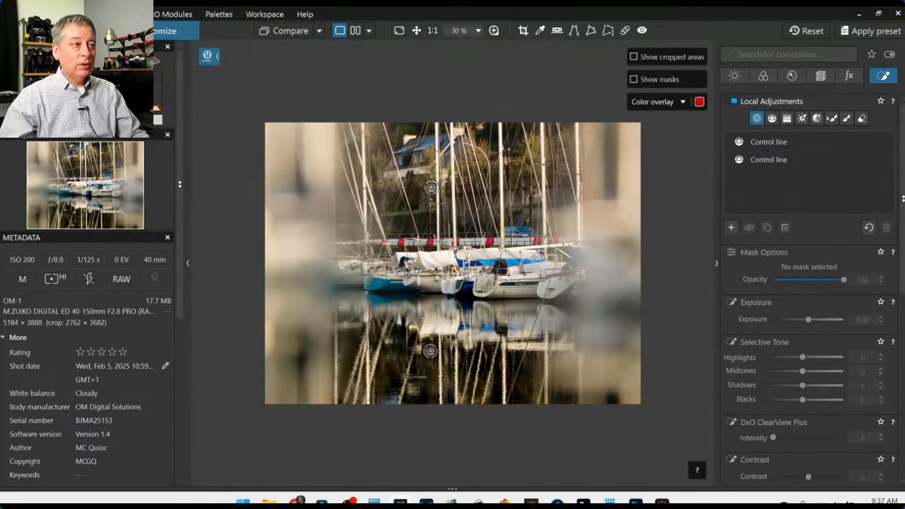
left_click(514, 291)
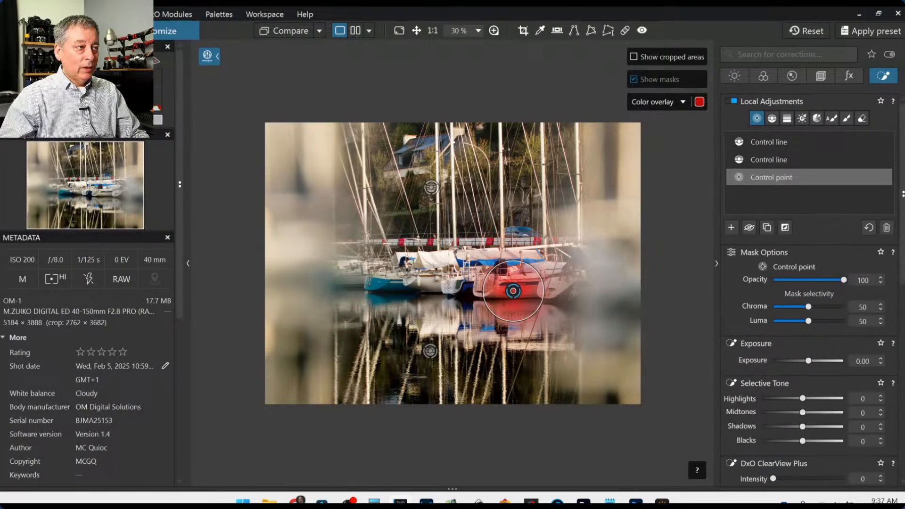
left_click(449, 289)
left_click(427, 284)
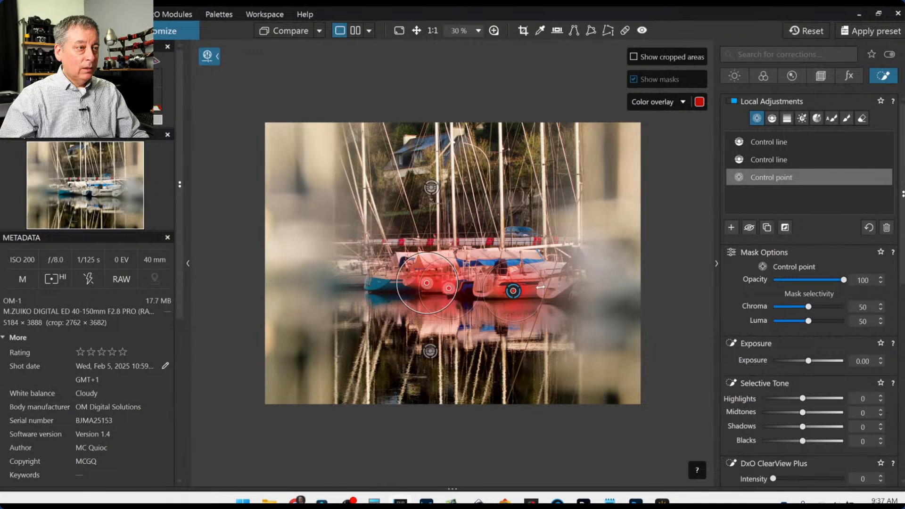
left_click(561, 287)
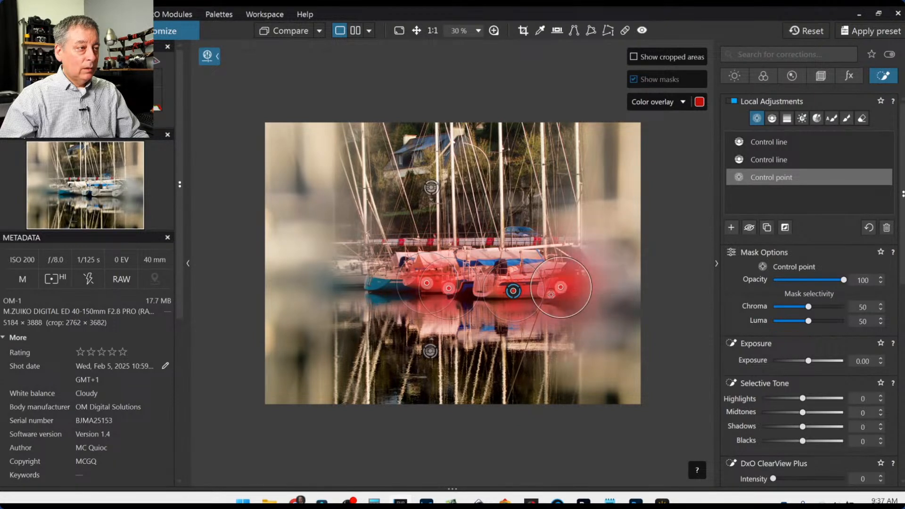
left_click(360, 279)
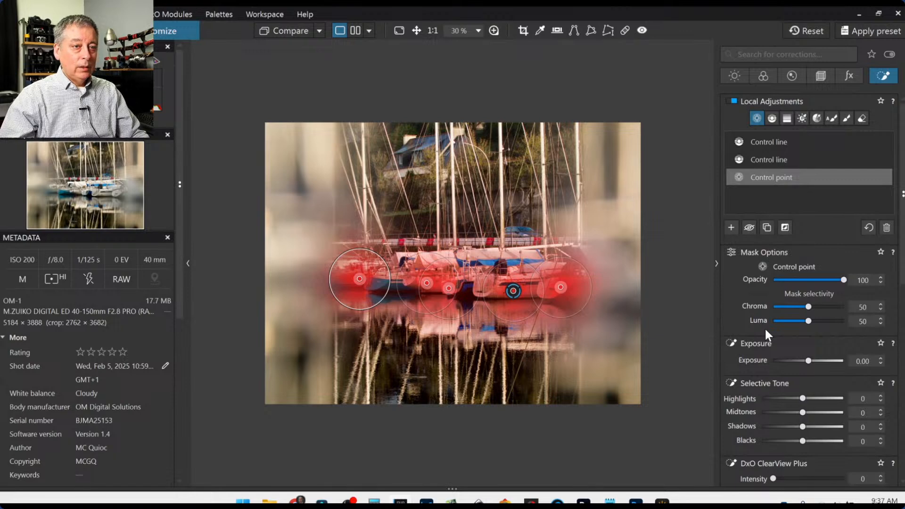
Step: Brighten the masked white boats by setting the control point mask's Highlights to 42
scroll(765, 328, "down", 5)
scroll(765, 328, "down", 1)
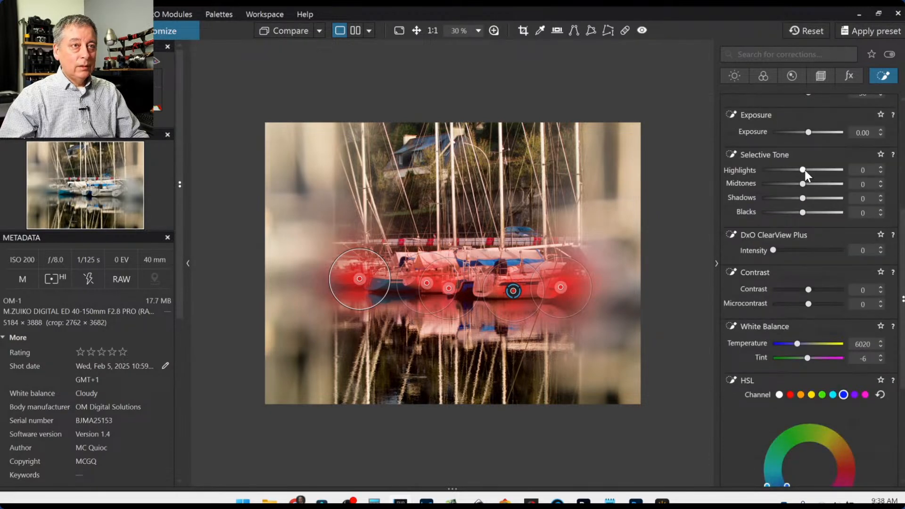
left_click_drag(805, 171, 820, 169)
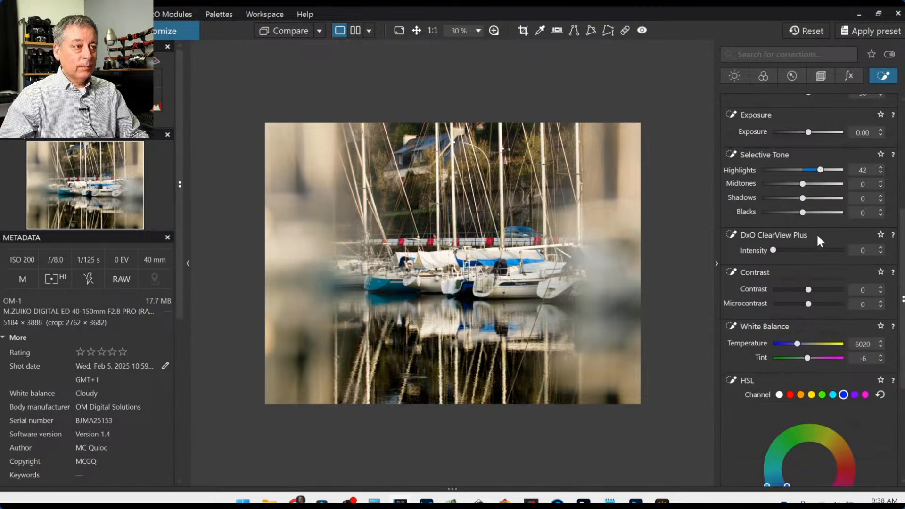
scroll(818, 241, "down", 2)
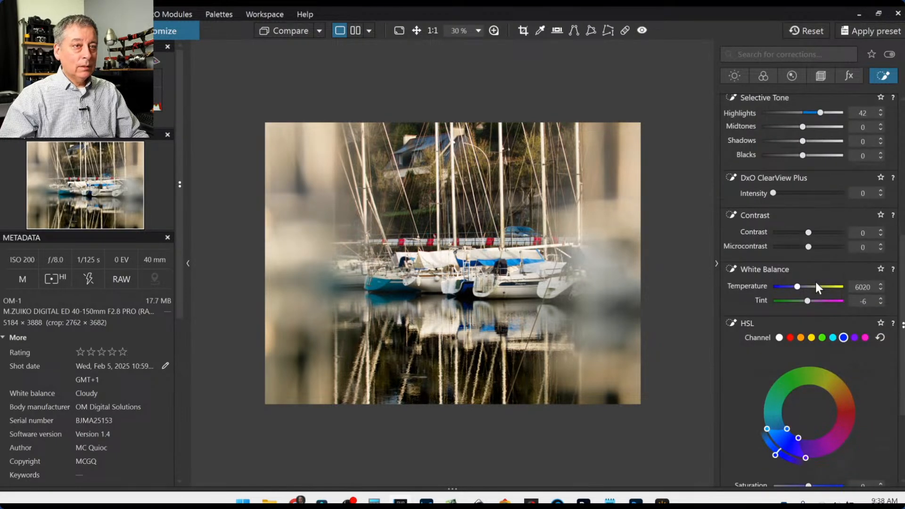
Step: Reduce the white boats' control point mask HSL saturation to -34 across all colours
scroll(796, 276, "down", 3)
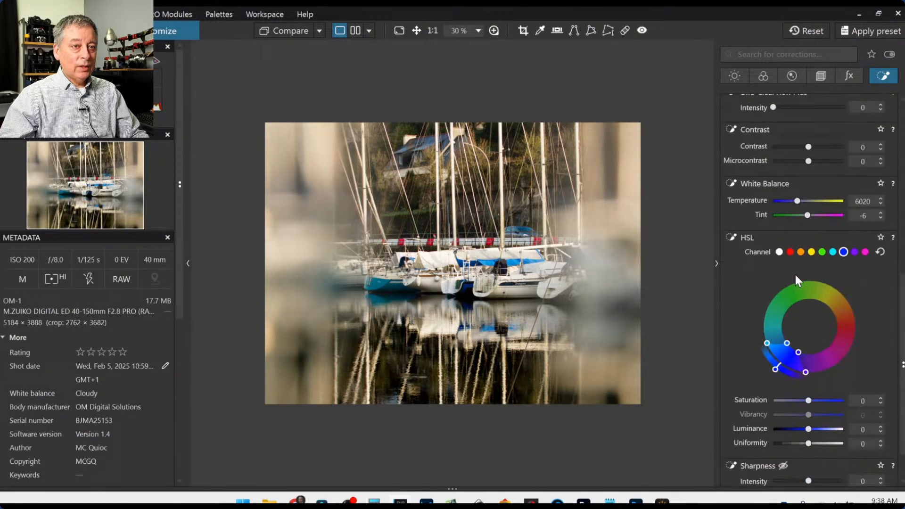
left_click(779, 252)
scroll(752, 278, "down", 2)
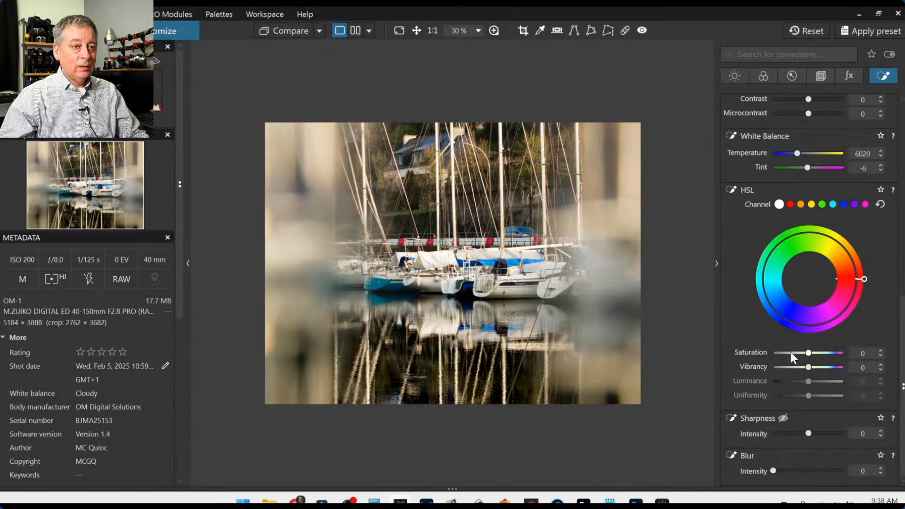
left_click_drag(809, 353, 797, 351)
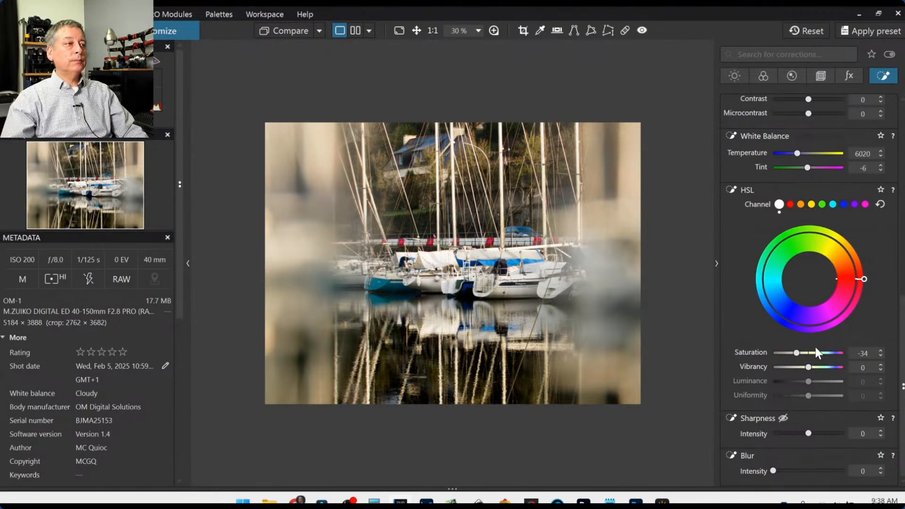
Step: Display the mask overlay and set the boats' control point Luma selectivity to 60
scroll(744, 288, "up", 5)
scroll(749, 285, "up", 3)
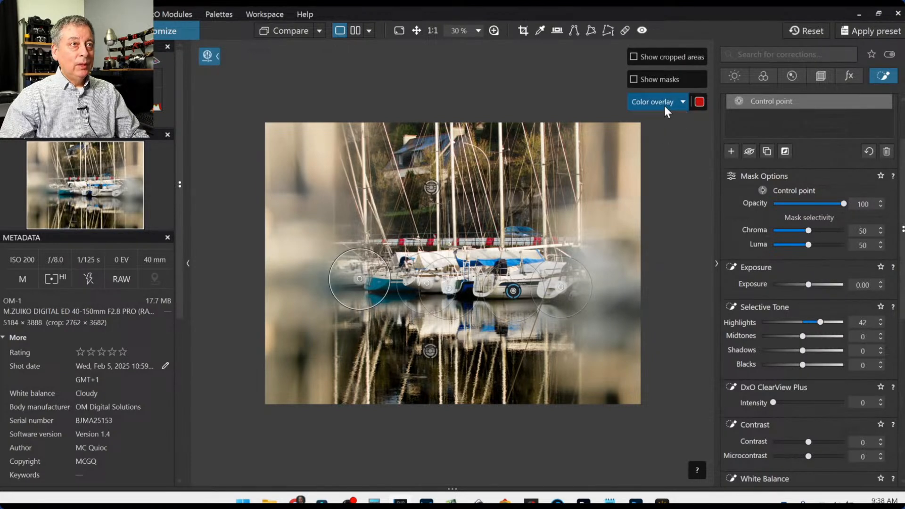
left_click(634, 79)
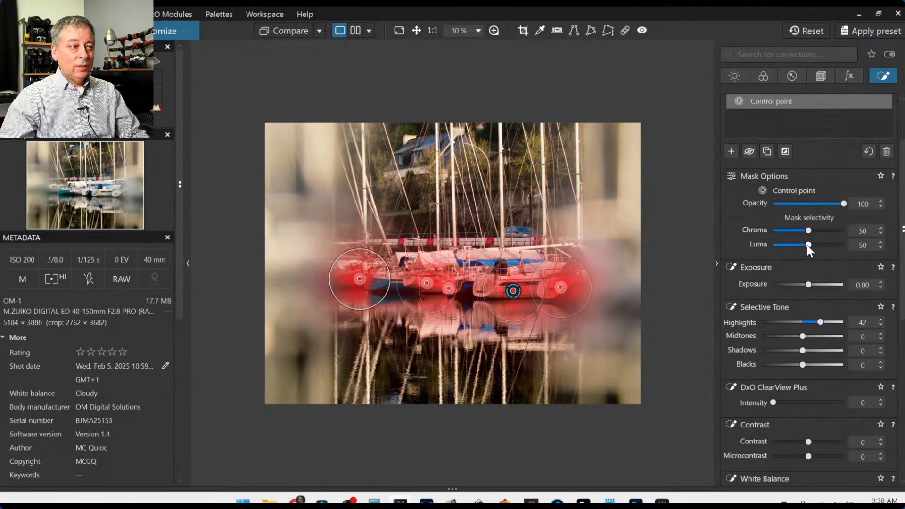
left_click_drag(807, 245, 816, 246)
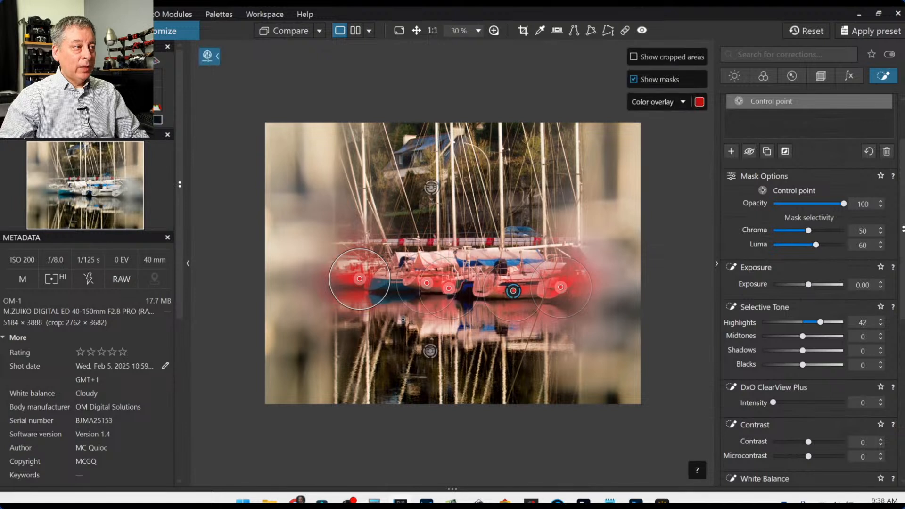
Step: Shift the leftmost control point slightly outward over the end boat, then hide the mask overlay and deselect the mask
left_click_drag(360, 279, 351, 280)
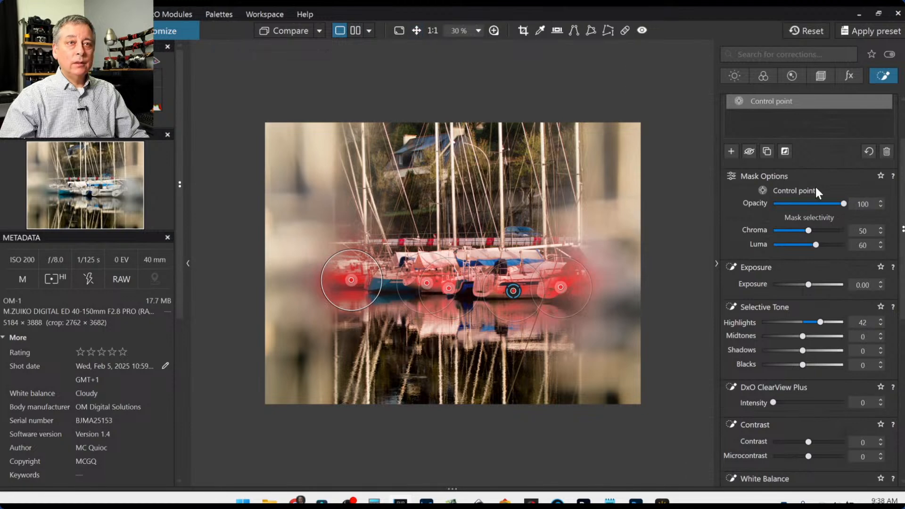
scroll(808, 176, "up", 2)
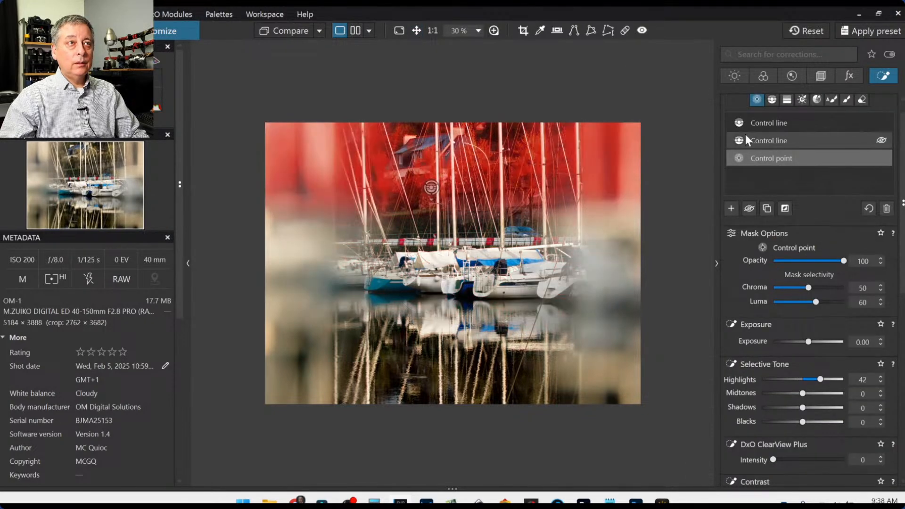
left_click(633, 79)
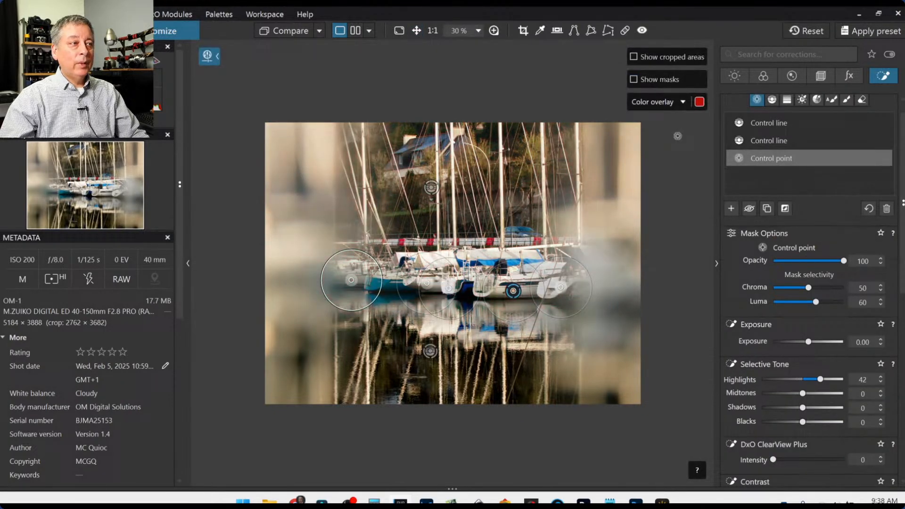
left_click(804, 201)
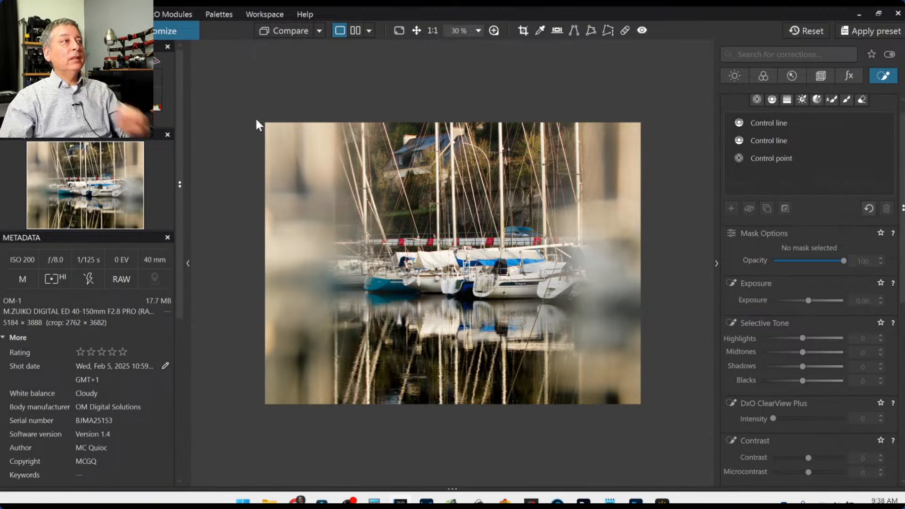
Step: Toggle repeatedly between the uncorrected and edited photo to judge the overall effect of the corrections
left_click(274, 24)
left_click(274, 24)
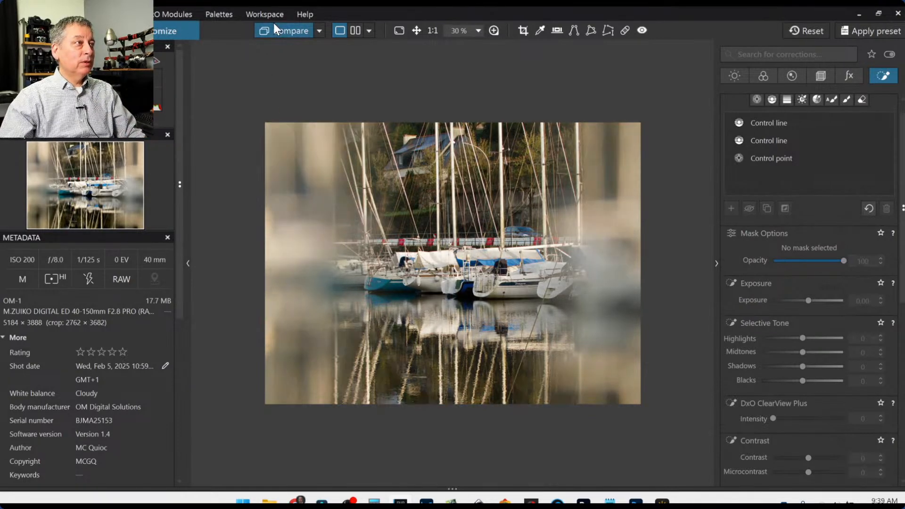
left_click(273, 24)
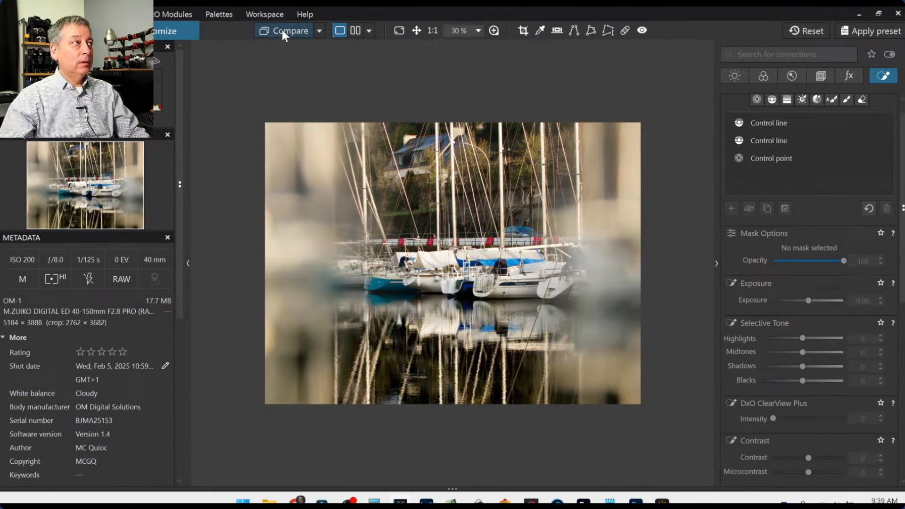
left_click(282, 33)
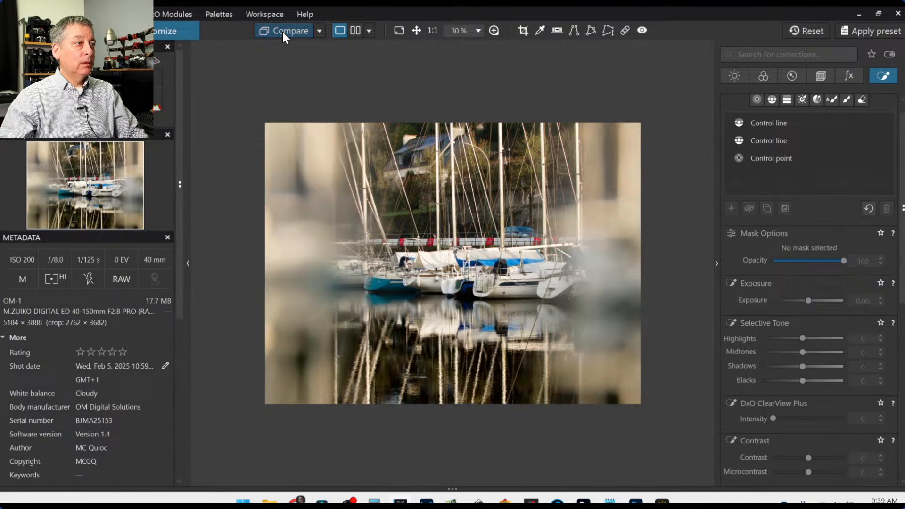
left_click(282, 32)
left_click(282, 32)
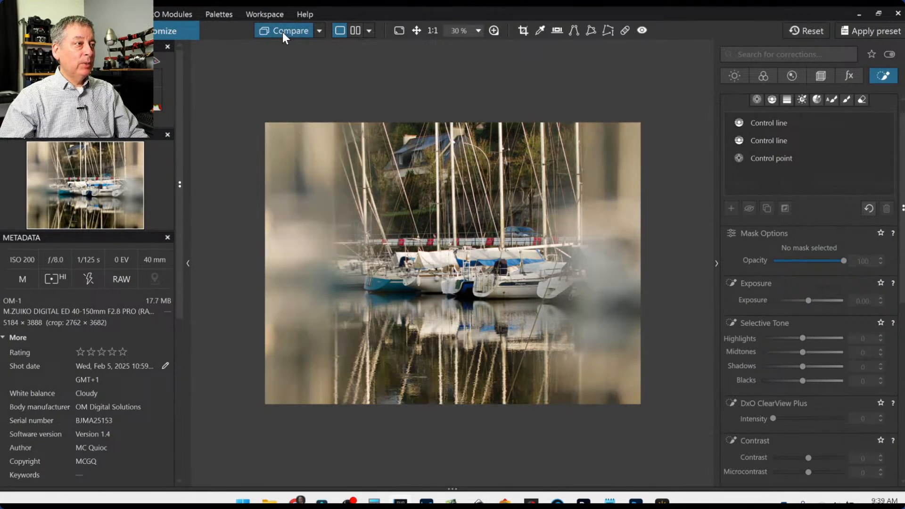
left_click(282, 32)
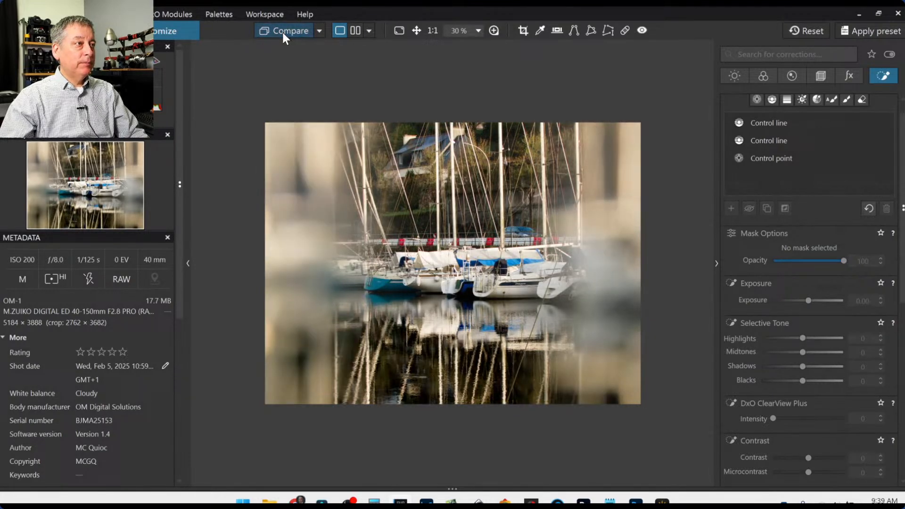
Step: Compare the edit side by side with the original using No corrections (without geometry), with the side palettes hidden
left_click(358, 34)
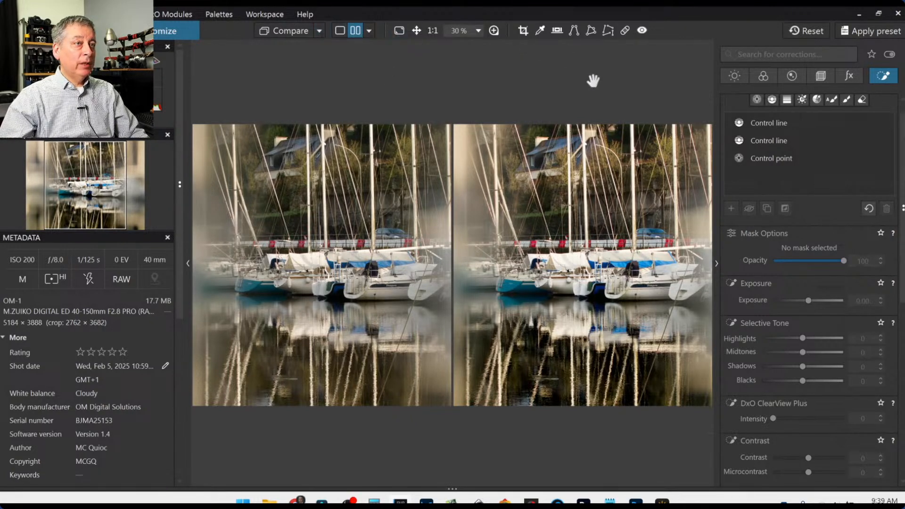
left_click(320, 31)
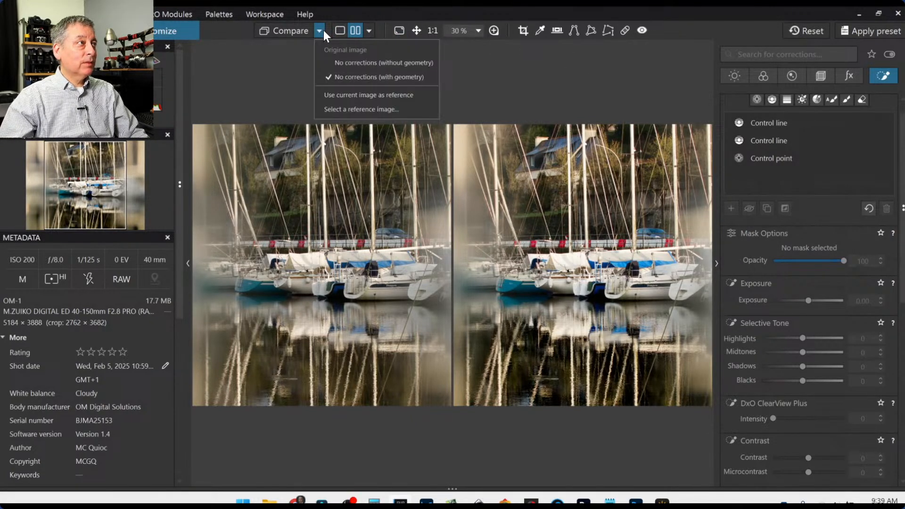
left_click(354, 65)
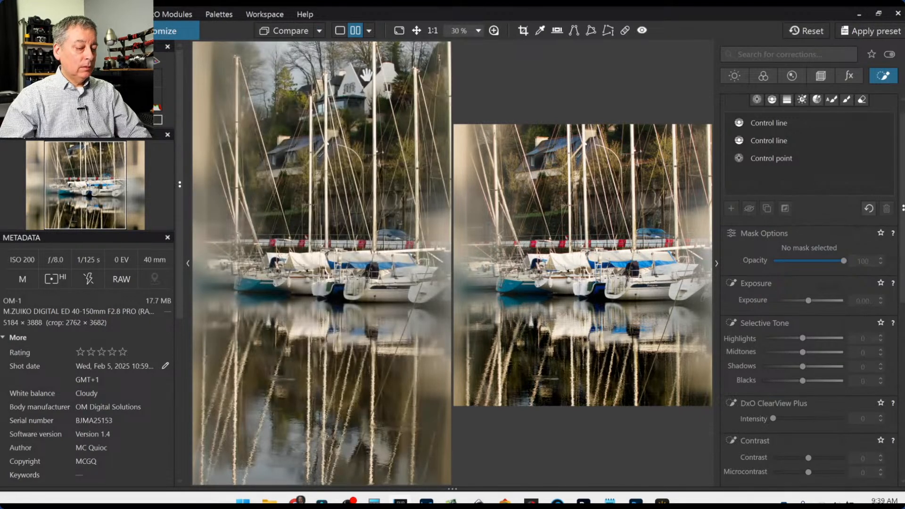
key("Tab")
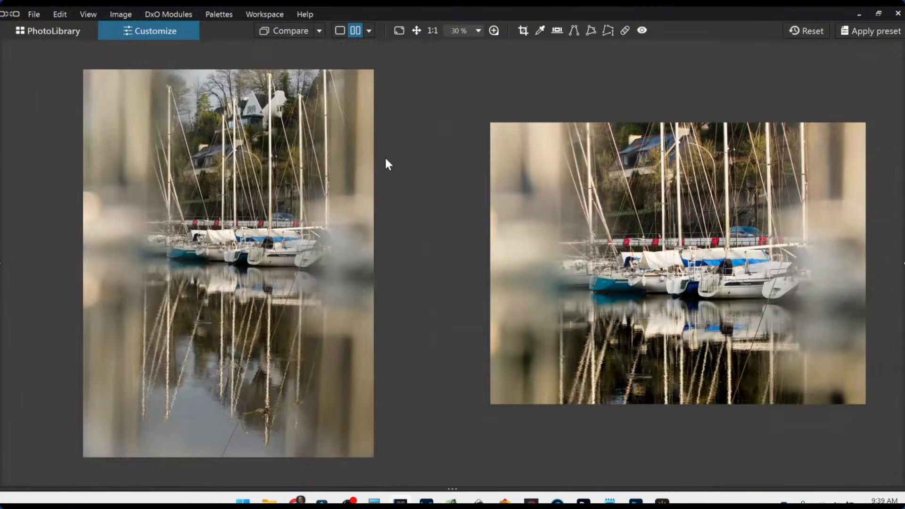
scroll(672, 262, "up", 1)
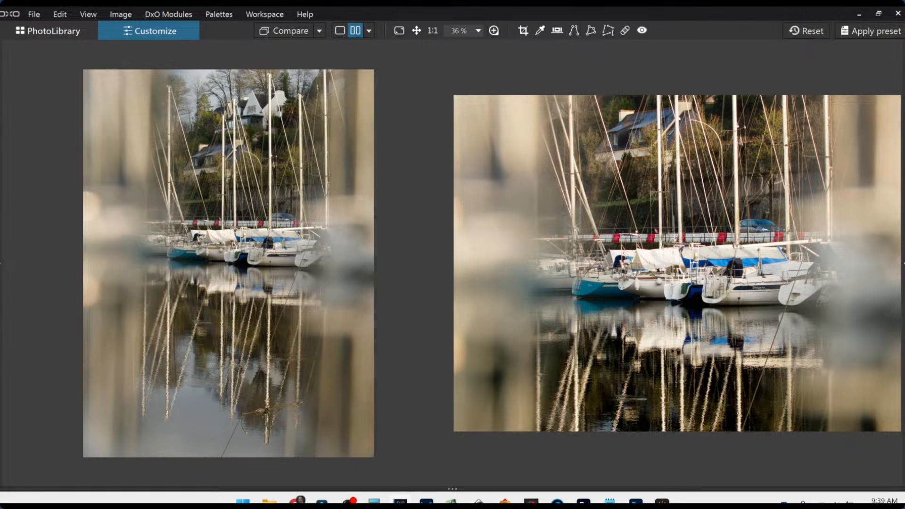
scroll(694, 259, "down", 1)
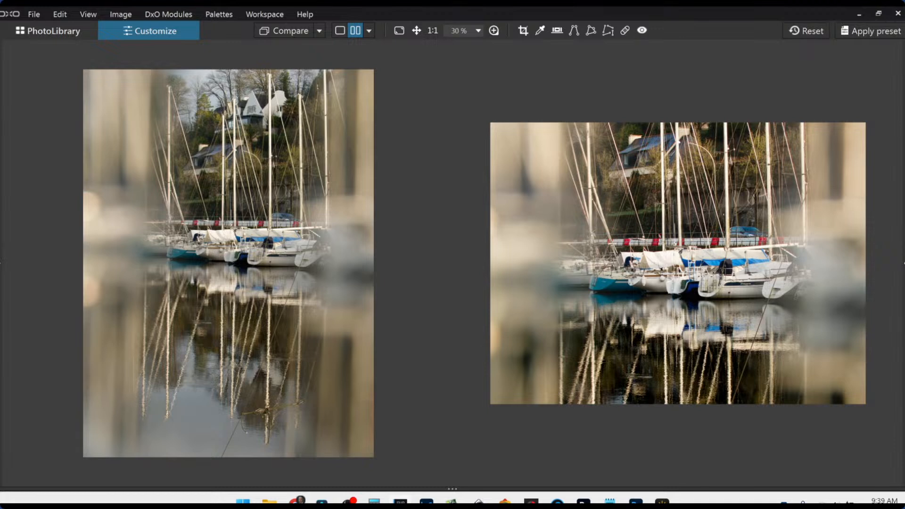
Step: Change the crop to a 16 × 9 aspect ratio and move the frame down to include more of the water reflections
left_click(903, 264)
left_click(813, 81)
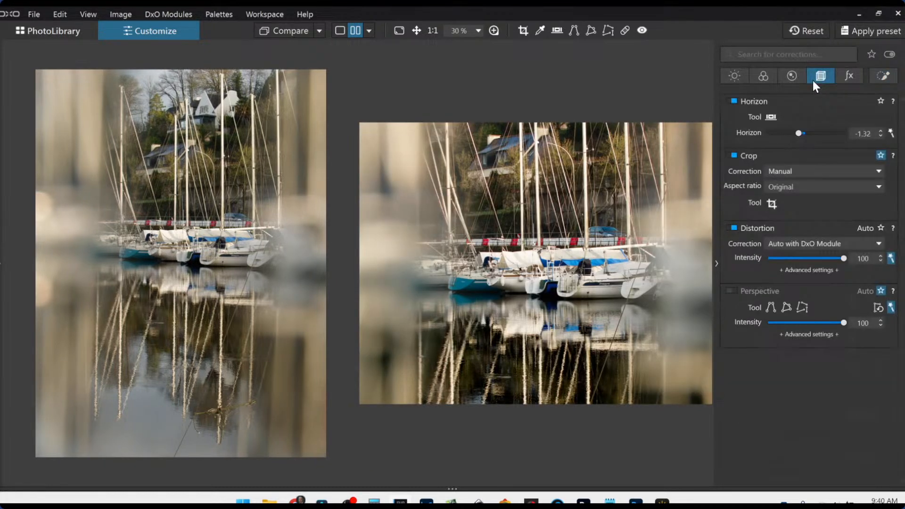
left_click(797, 188)
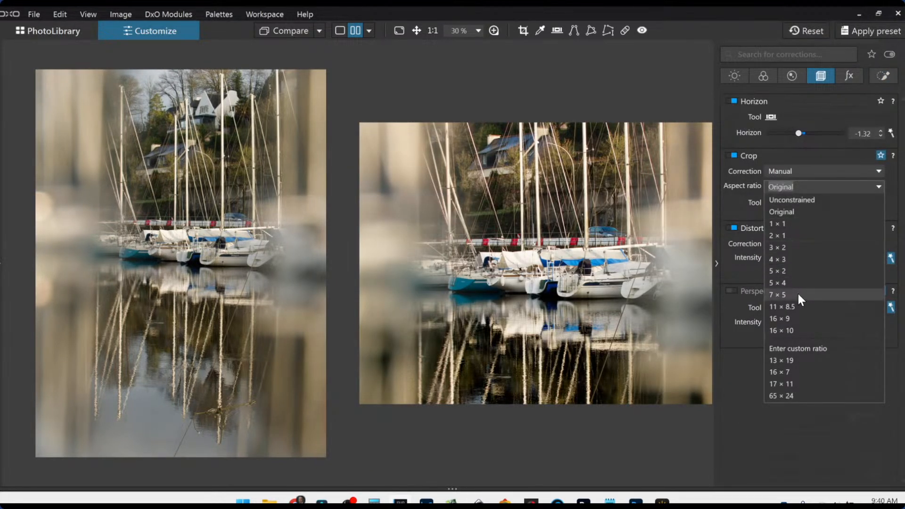
left_click(798, 317)
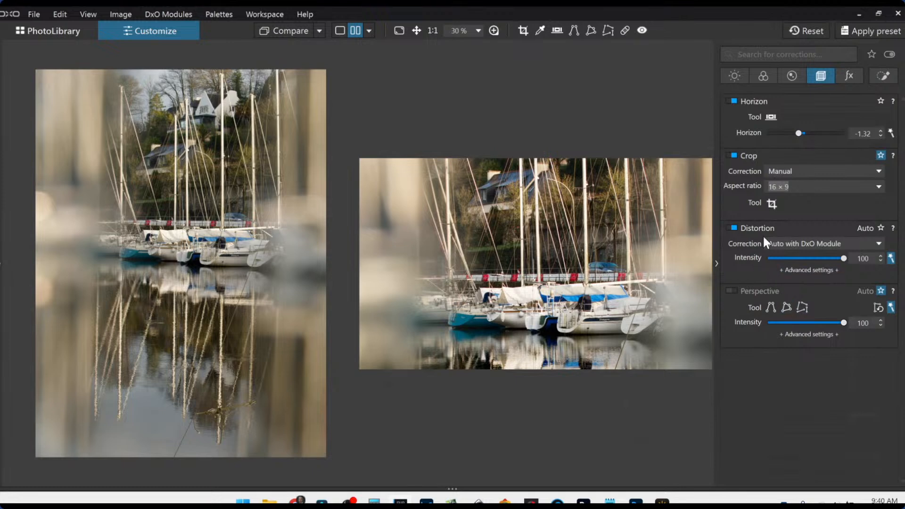
left_click(772, 204)
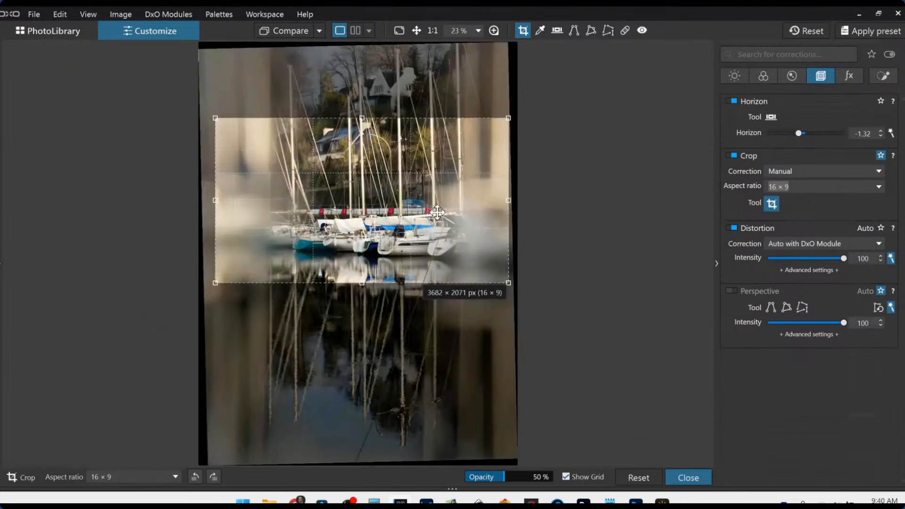
left_click_drag(437, 212, 434, 243)
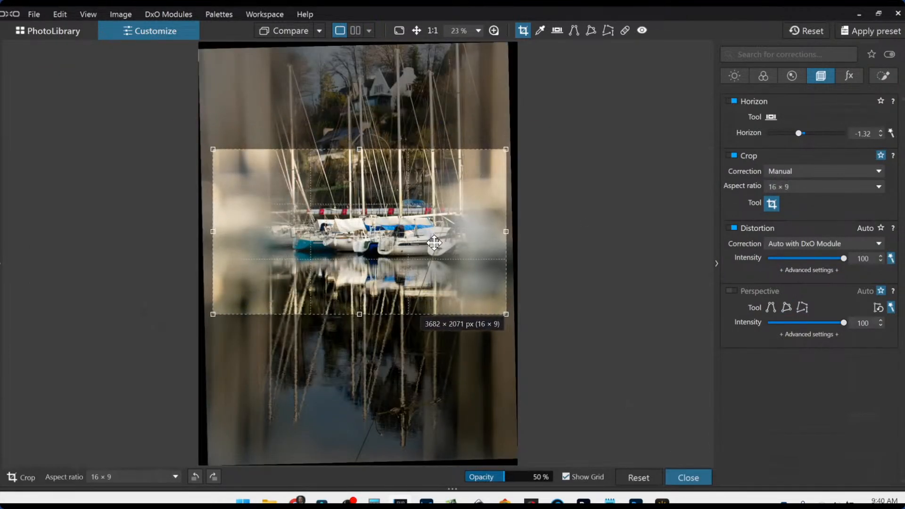
key("Return")
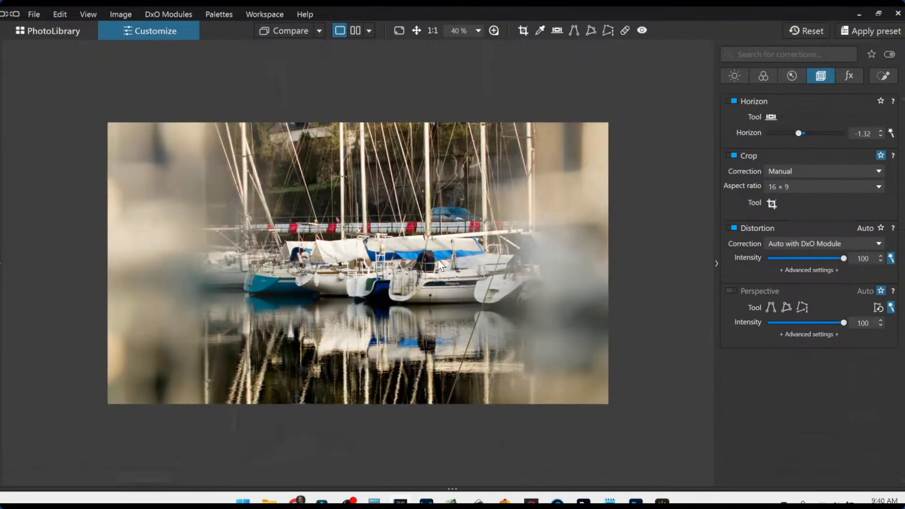
Step: Compare the newly cropped photo side by side with the original at full window width, then return to the single image
left_click(355, 30)
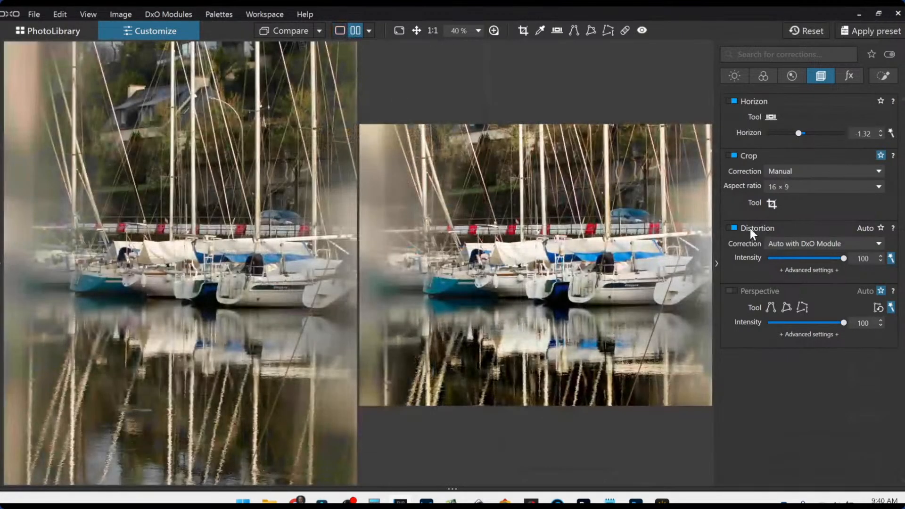
left_click(717, 262)
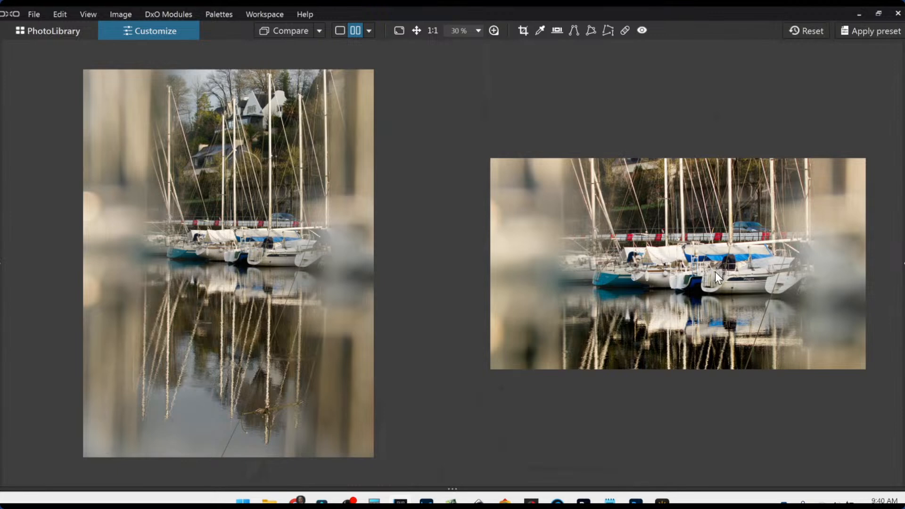
left_click(339, 30)
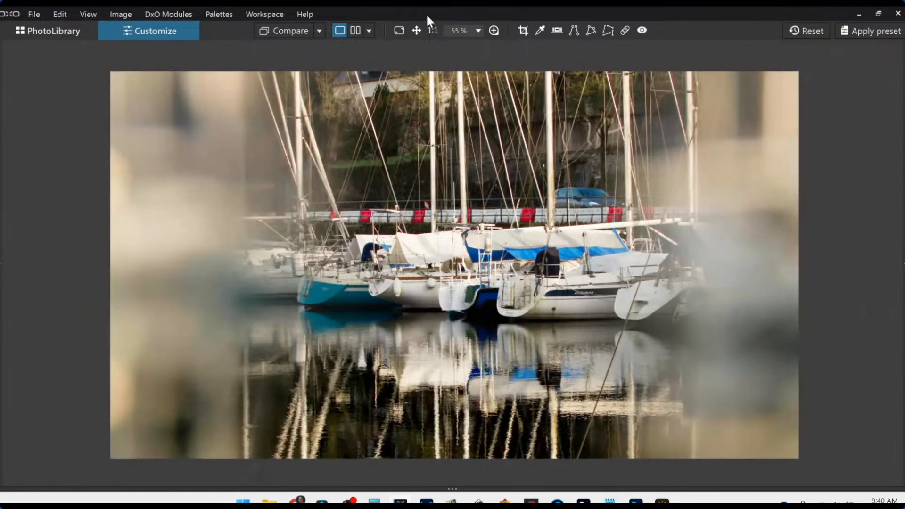
Step: Sweep a Split view left / right divider across the photo to compare before and after, then return to the photo library
left_click(369, 30)
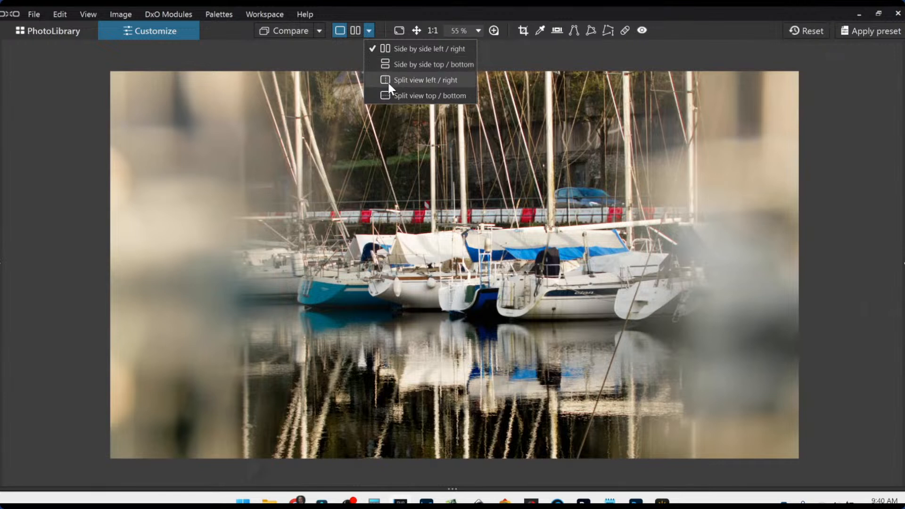
left_click(388, 83)
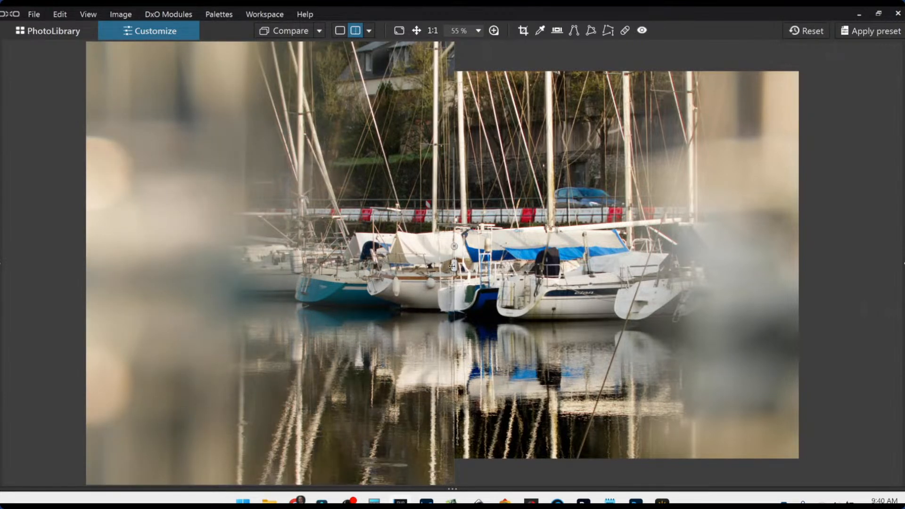
left_click_drag(455, 265, 35, 180)
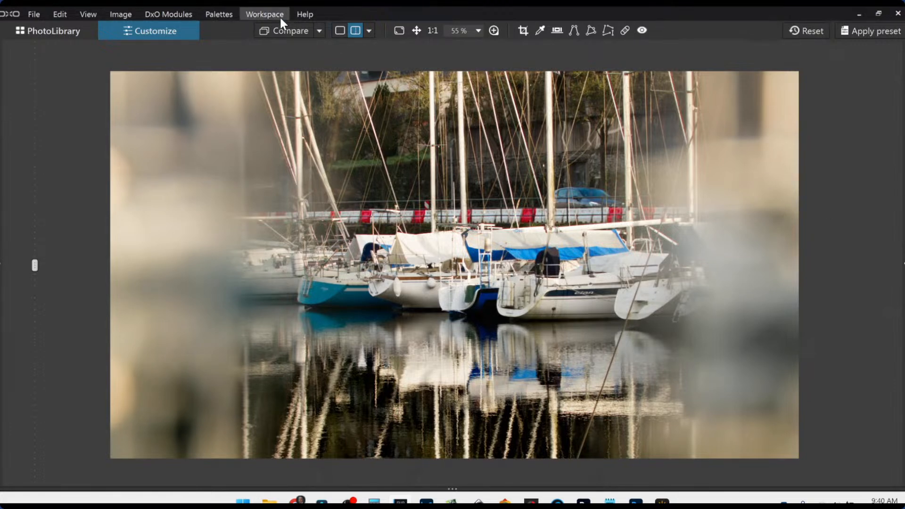
left_click(339, 31)
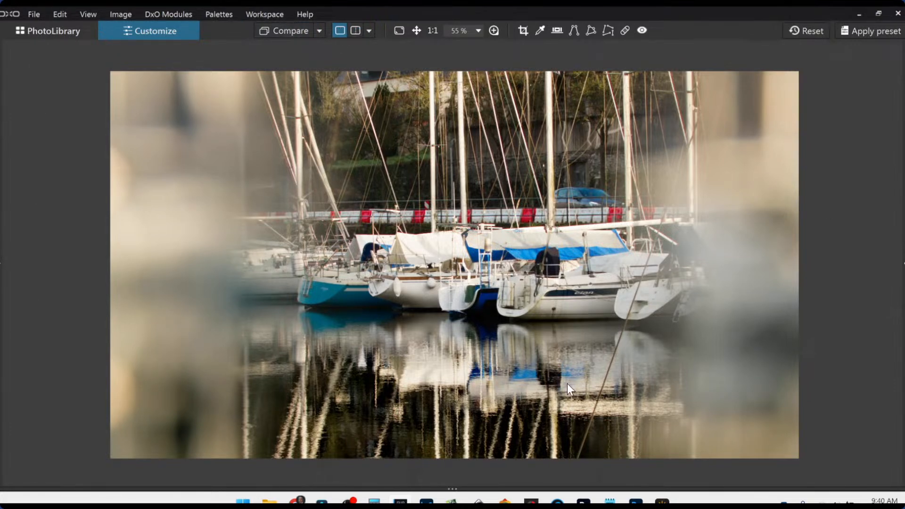
left_click(60, 34)
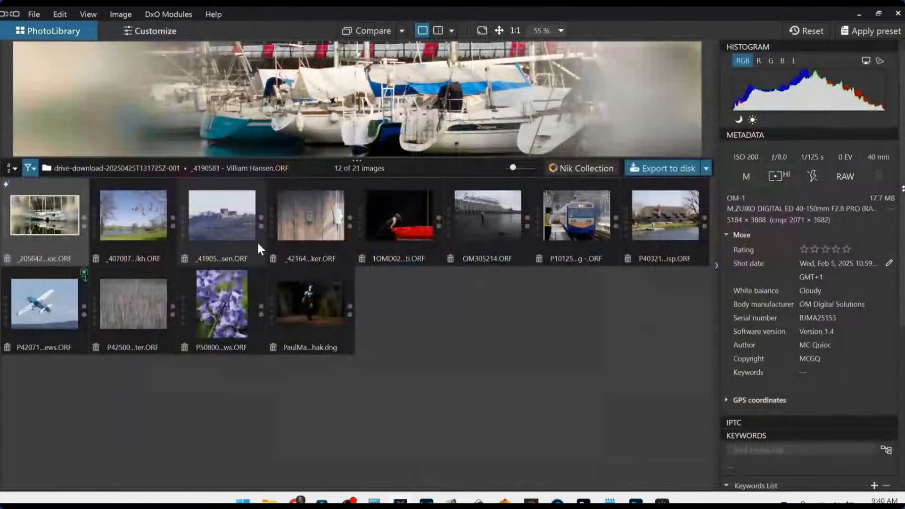
Step: Open the park lake photo with pink blossoms for customizing, view the whole image and show the side palettes
left_click(134, 243)
double_click(134, 230)
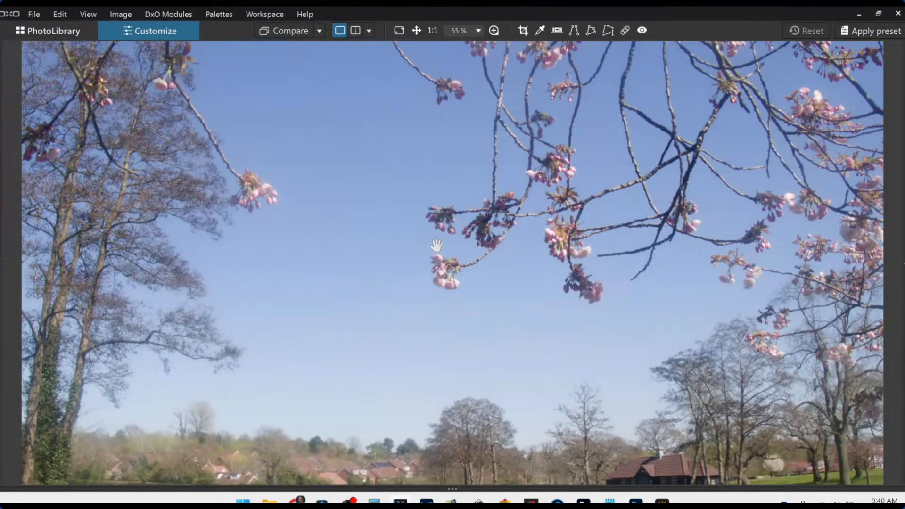
scroll(463, 286, "down", 3)
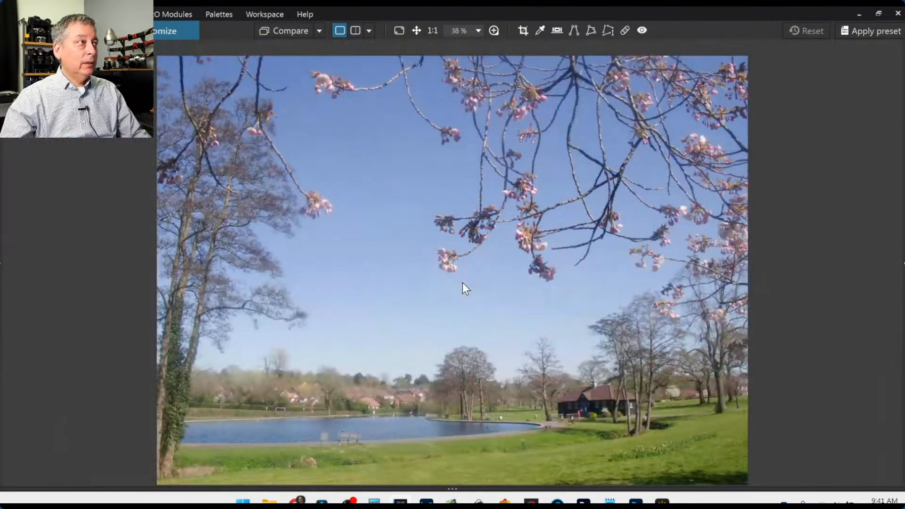
scroll(464, 283, "down", 1)
scroll(463, 283, "down", 1)
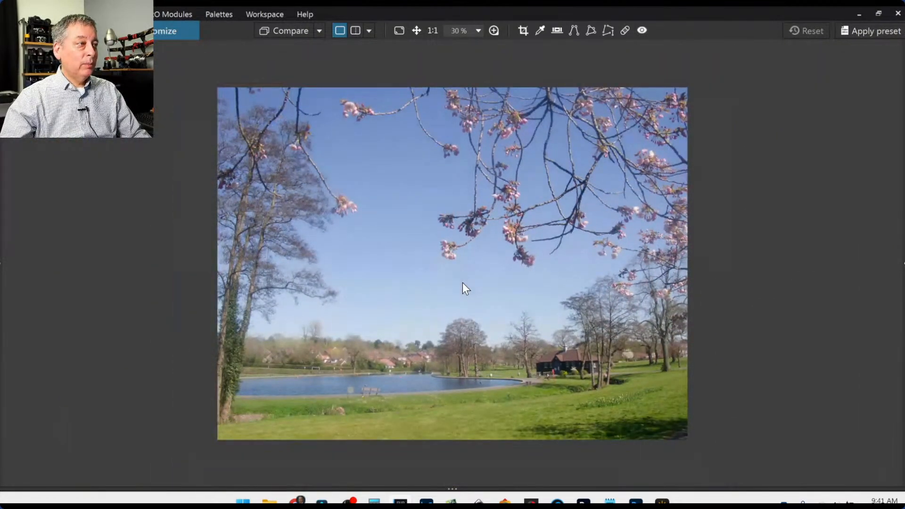
scroll(462, 282, "down", 1)
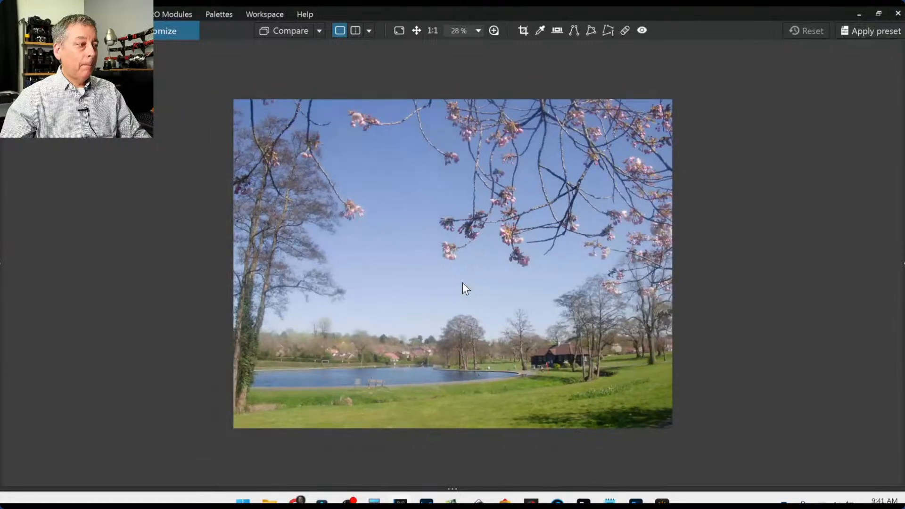
scroll(595, 360, "down", 1)
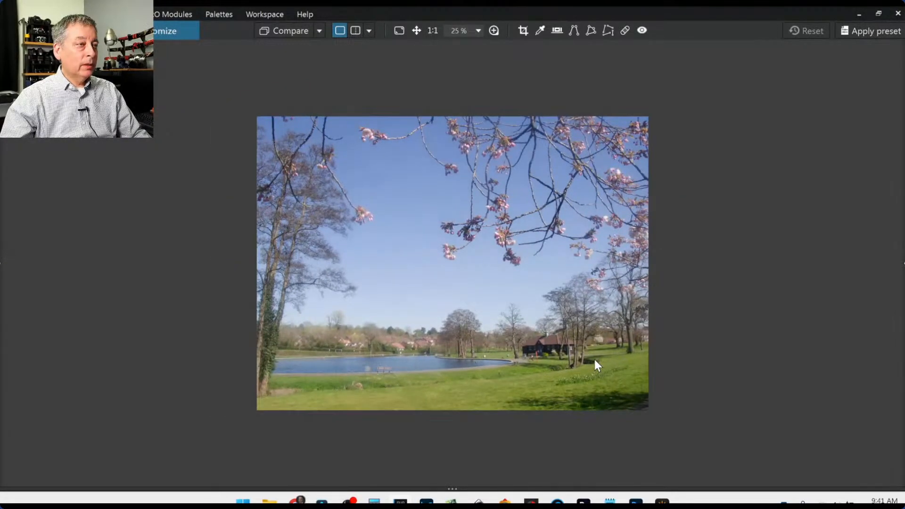
scroll(596, 360, "up", 1)
key("Tab")
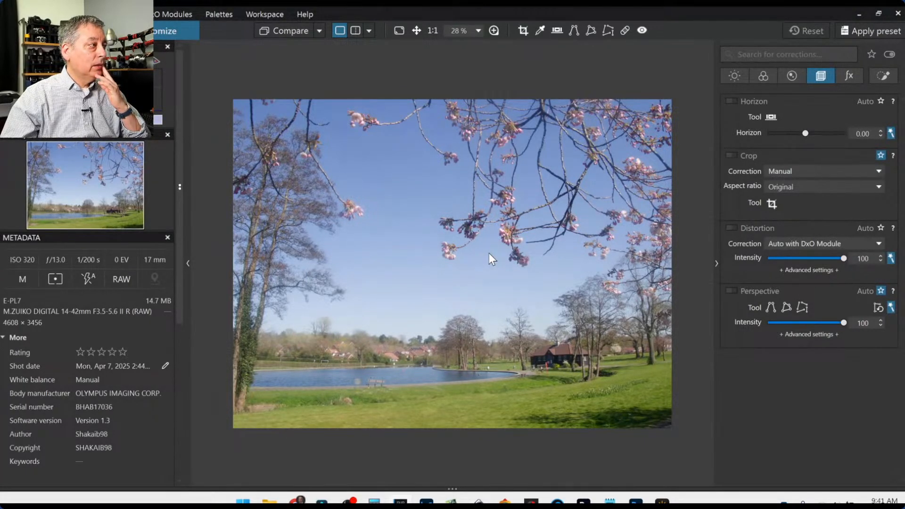
Step: Apply a preset with automatic cropping and DxO Module distortion correction to the park photo, and inspect the blossoms up close
scroll(469, 239, "up", 4)
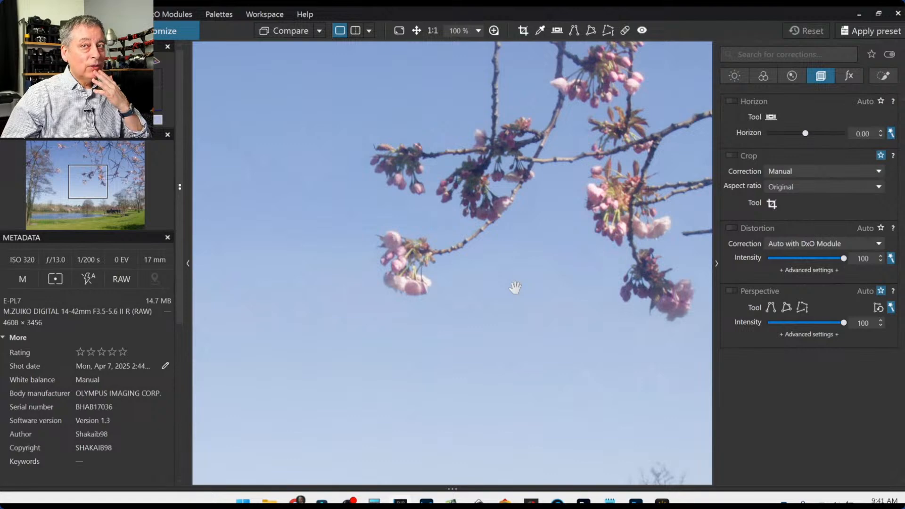
scroll(515, 287, "down", 3)
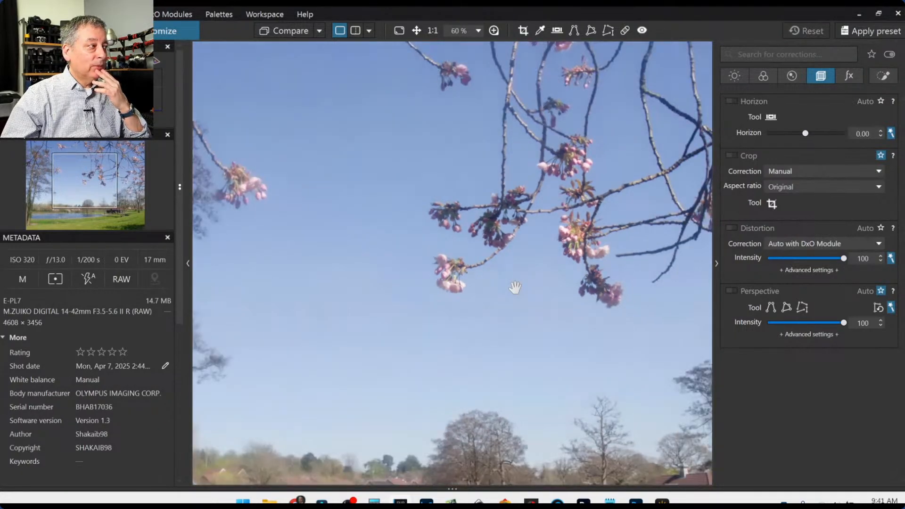
scroll(515, 287, "down", 3)
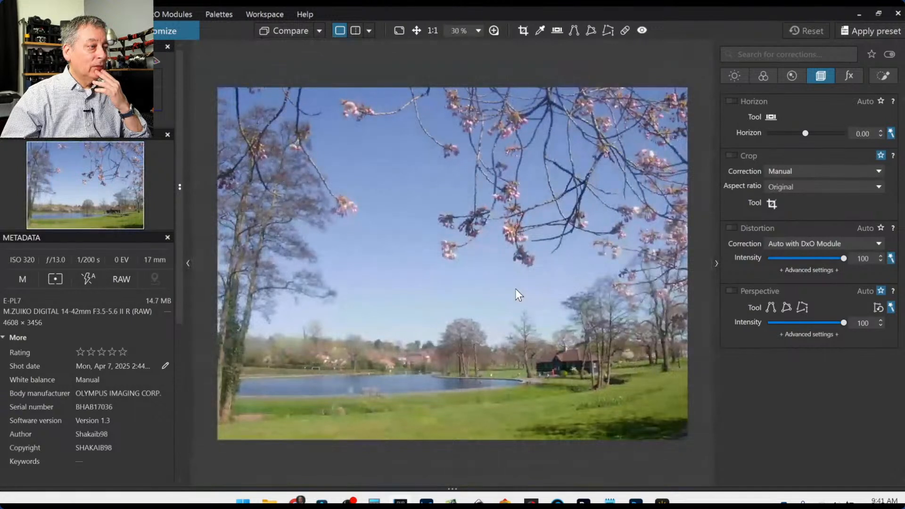
scroll(516, 289, "down", 1)
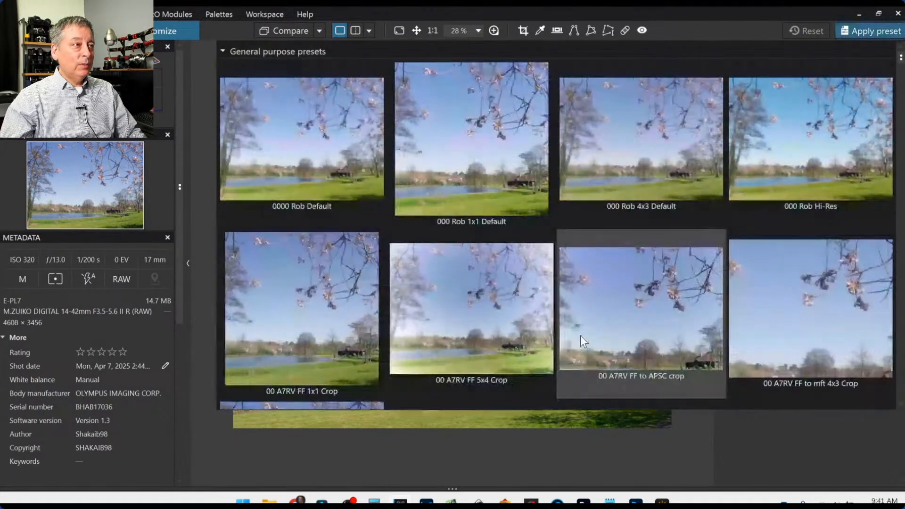
scroll(536, 344, "down", 4)
left_click(525, 347)
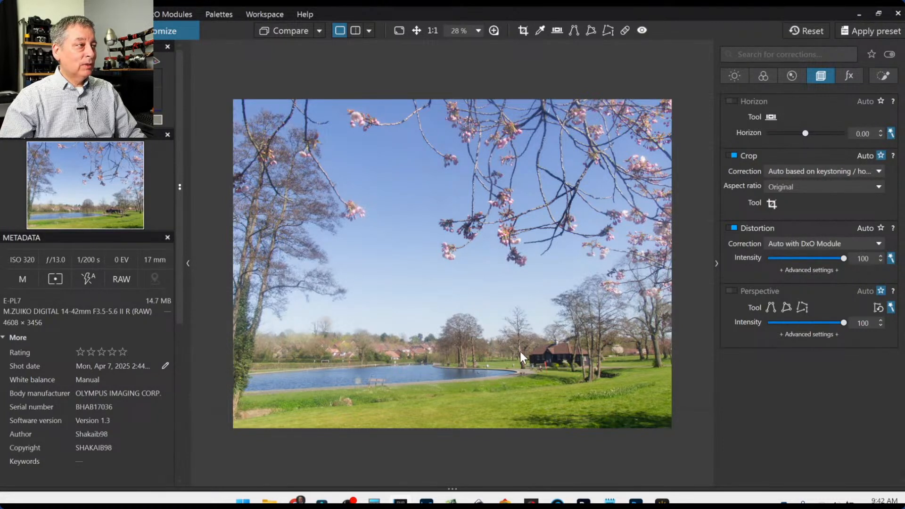
scroll(455, 257, "up", 1)
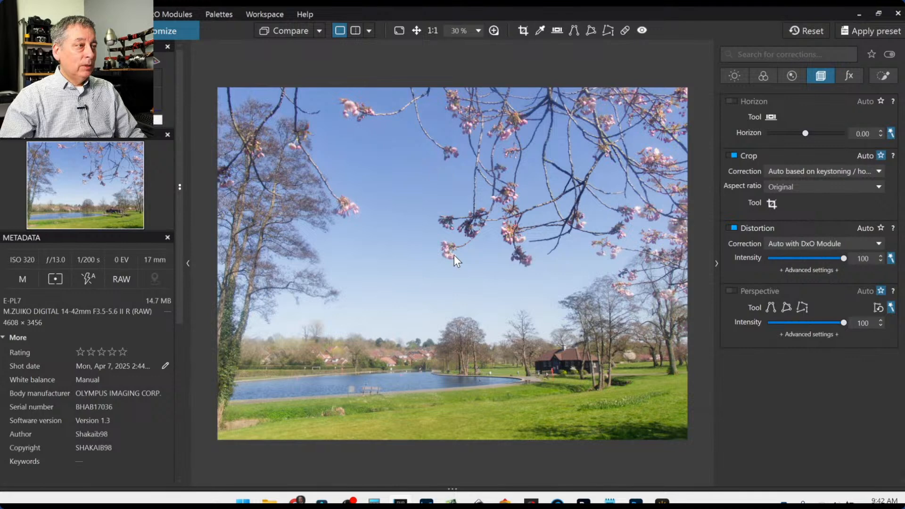
scroll(454, 256, "up", 3)
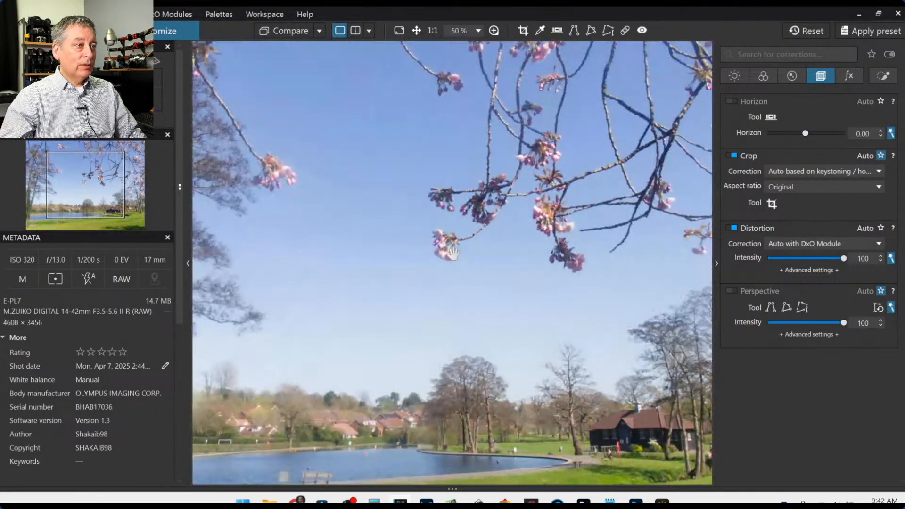
scroll(453, 255, "down", 3)
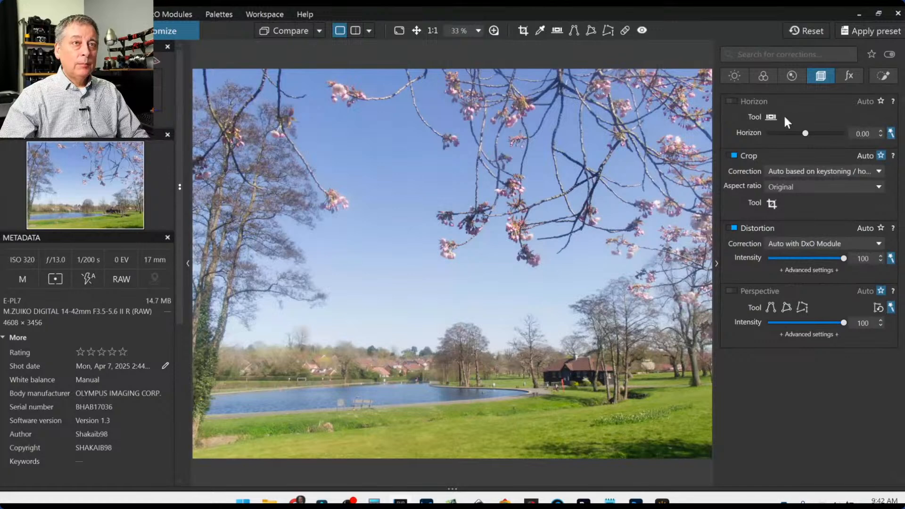
Step: Crop the park photo to an upright 5 × 4 frame of about 2765 × 3456 px around the right-hand blossoms and building
left_click(773, 204)
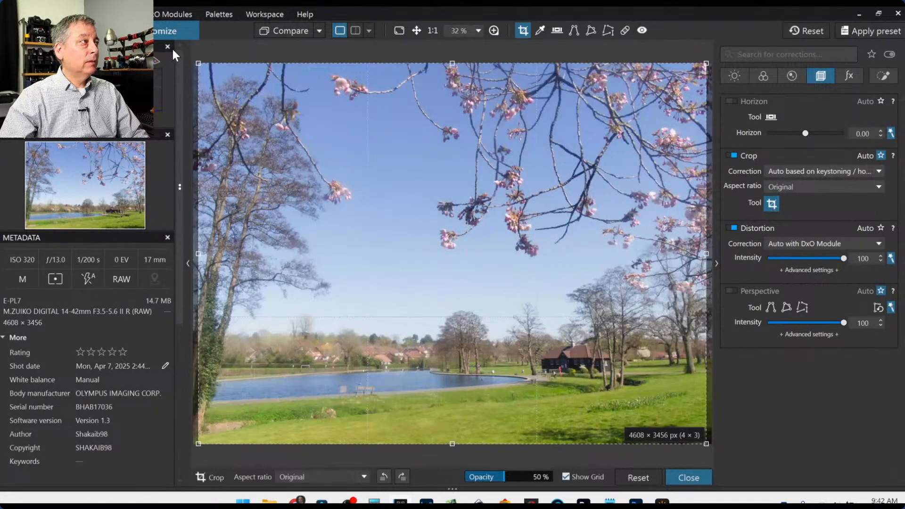
left_click_drag(198, 63, 355, 51)
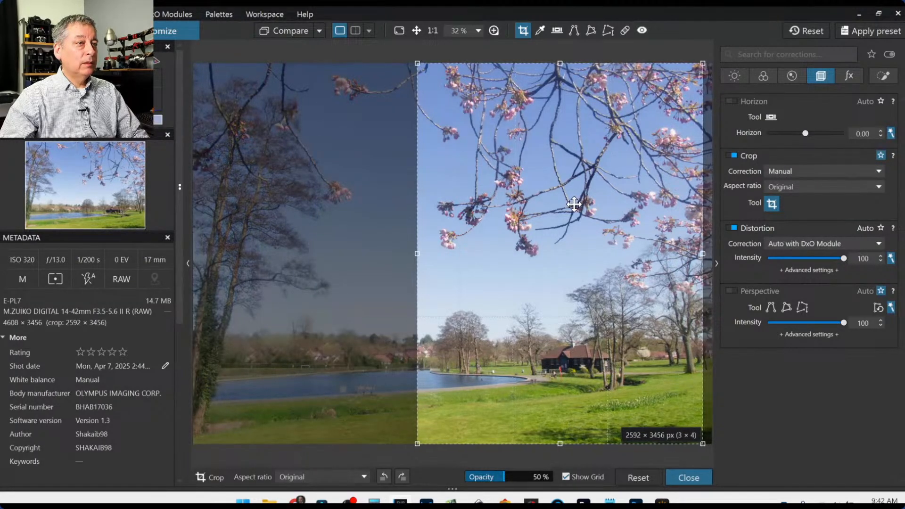
left_click_drag(574, 203, 573, 205)
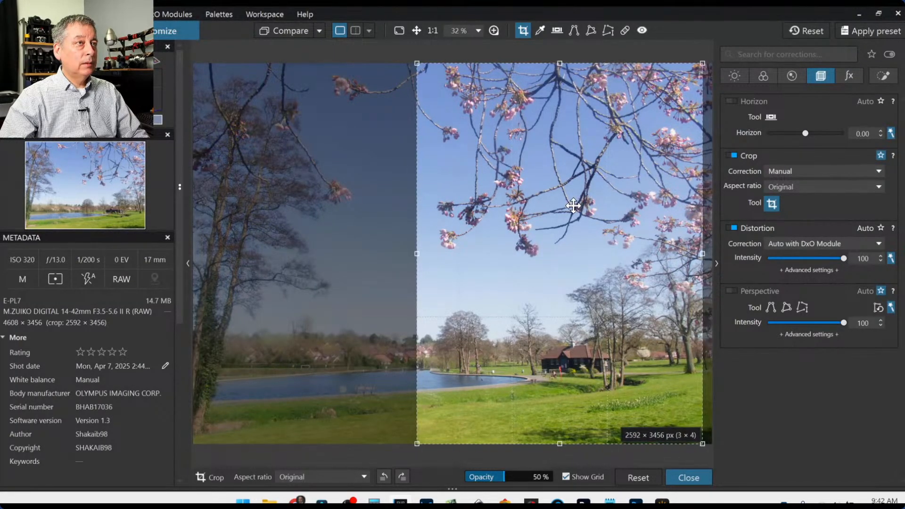
left_click(785, 187)
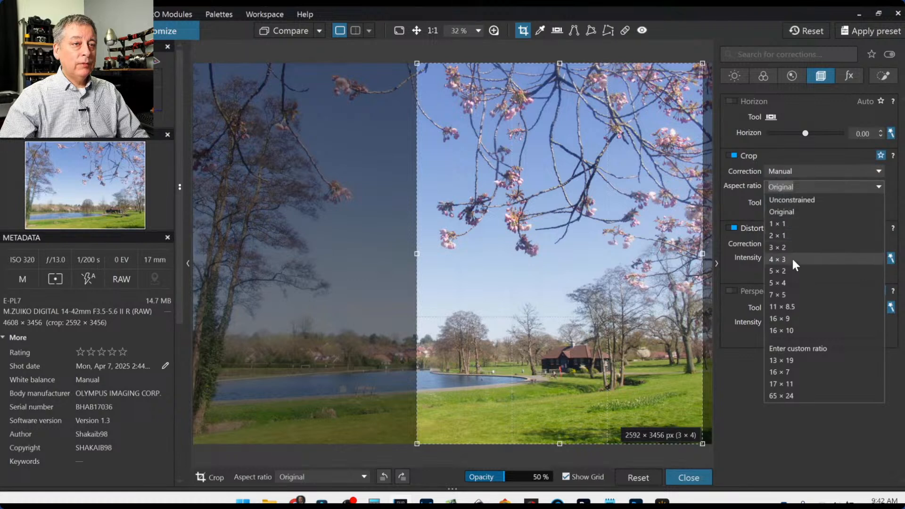
left_click(795, 283)
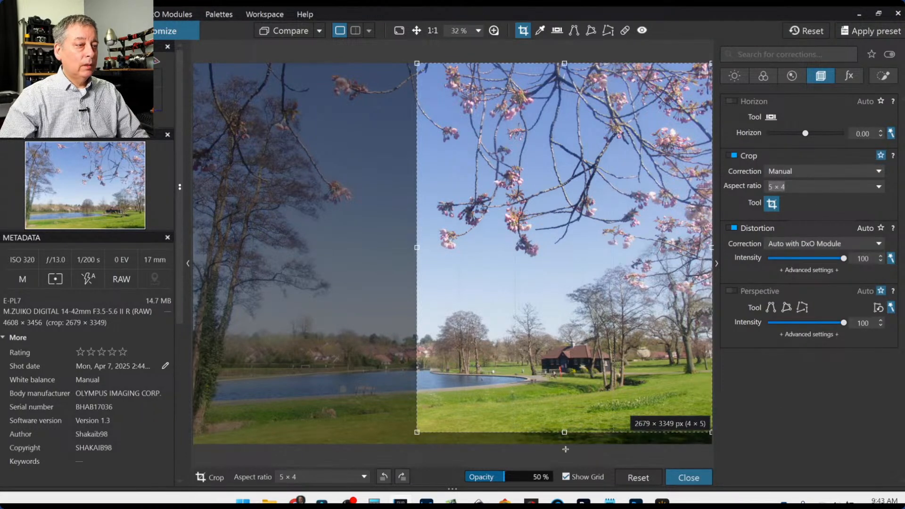
left_click_drag(415, 431, 360, 452)
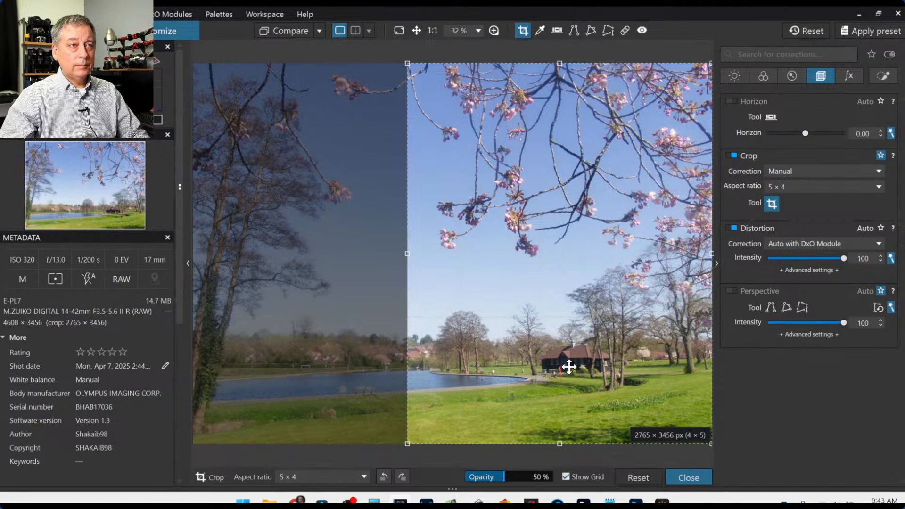
Step: Tighten the upright crop to about 2192 × 2740 px, trimming the upper branches and lower grass, and apply it
scroll(569, 367, "down", 1)
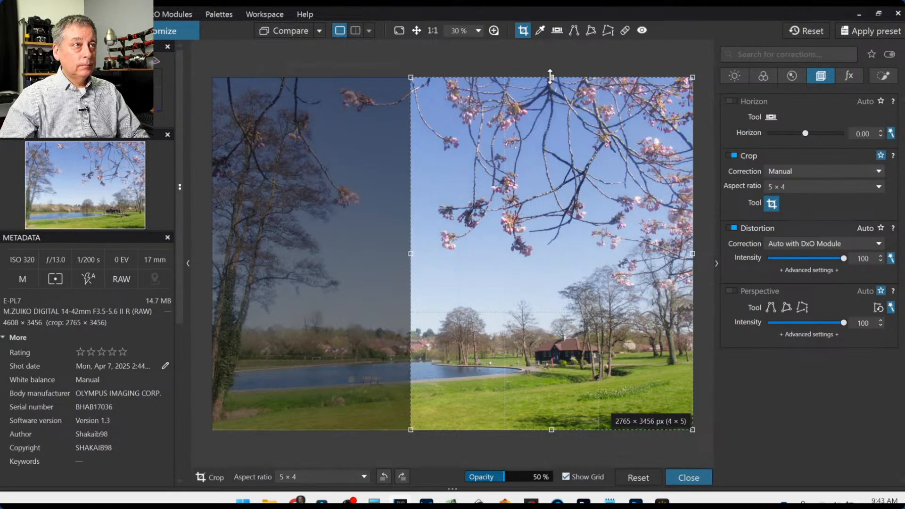
left_click_drag(551, 77, 542, 136)
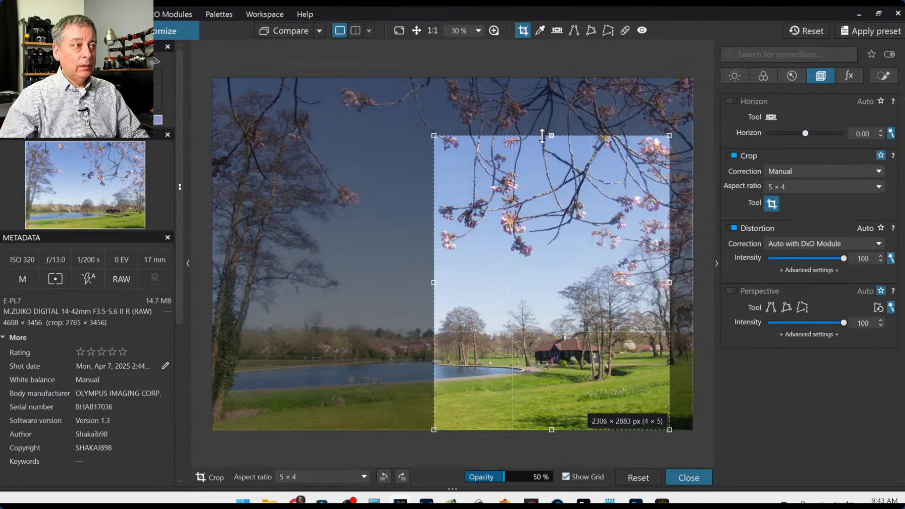
left_click_drag(552, 209, 534, 210)
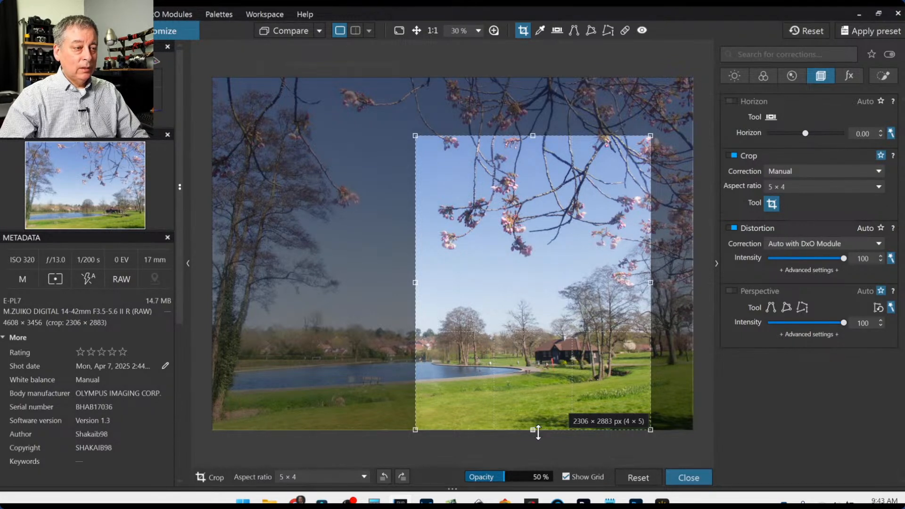
left_click_drag(534, 430, 534, 415)
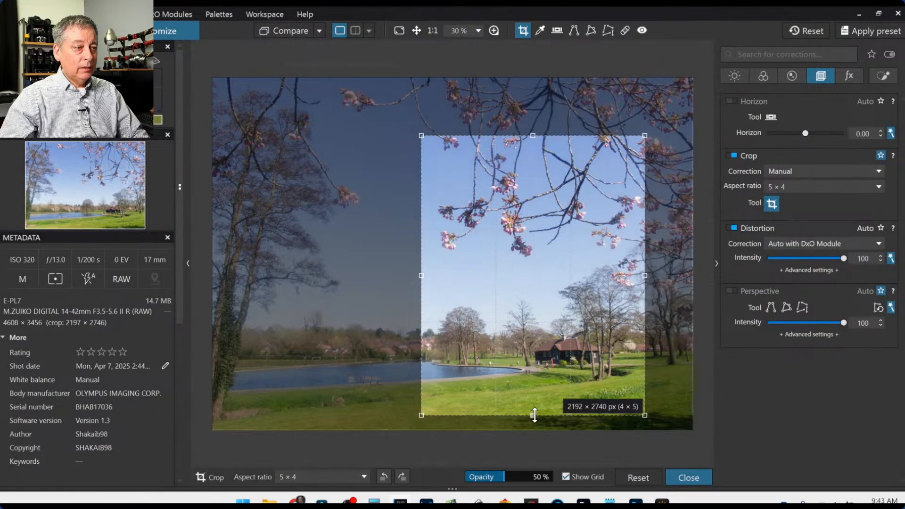
left_click_drag(566, 375, 564, 377)
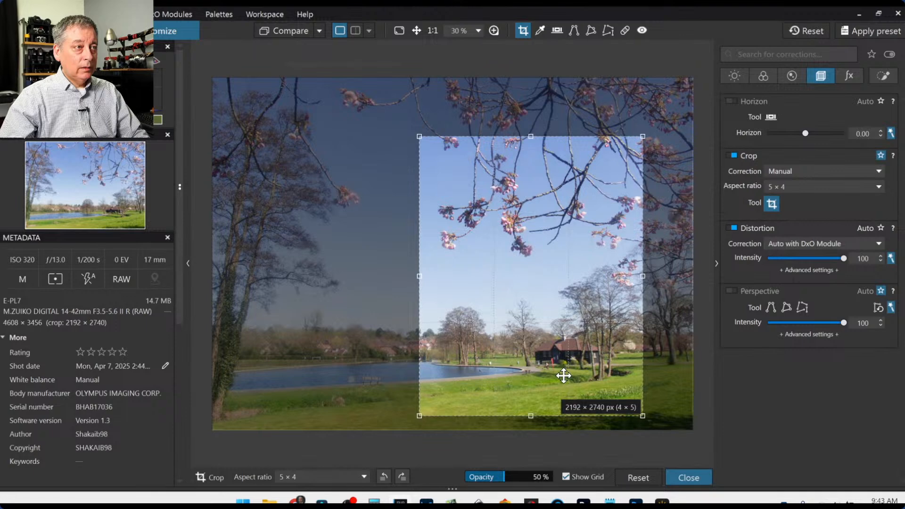
key("Return")
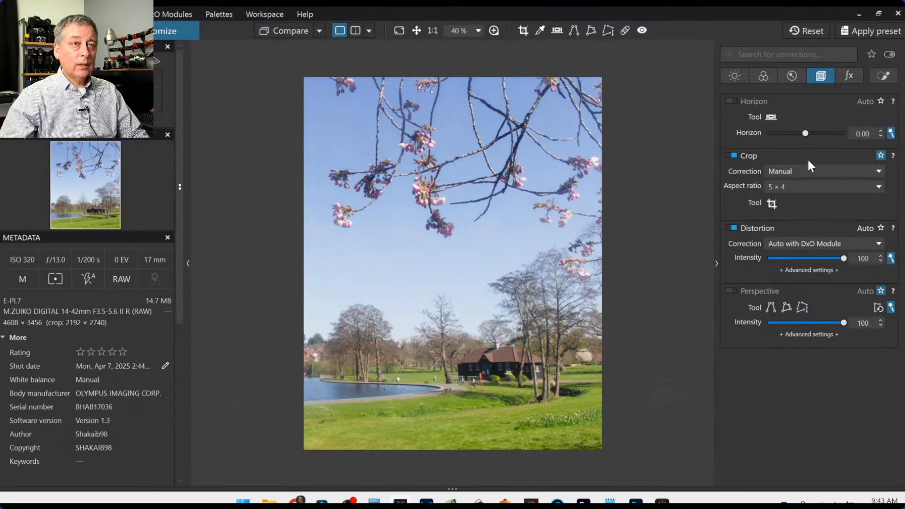
Step: Set the horizon correction to 0.45 and refine the crop to about 2123 × 2653 px with fewer branches at its upper edge
left_click_drag(811, 136, 814, 136)
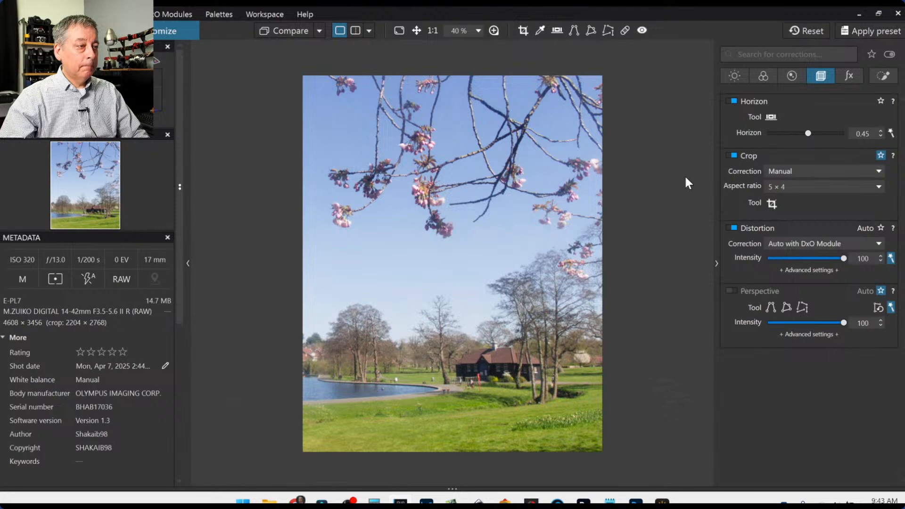
left_click(772, 204)
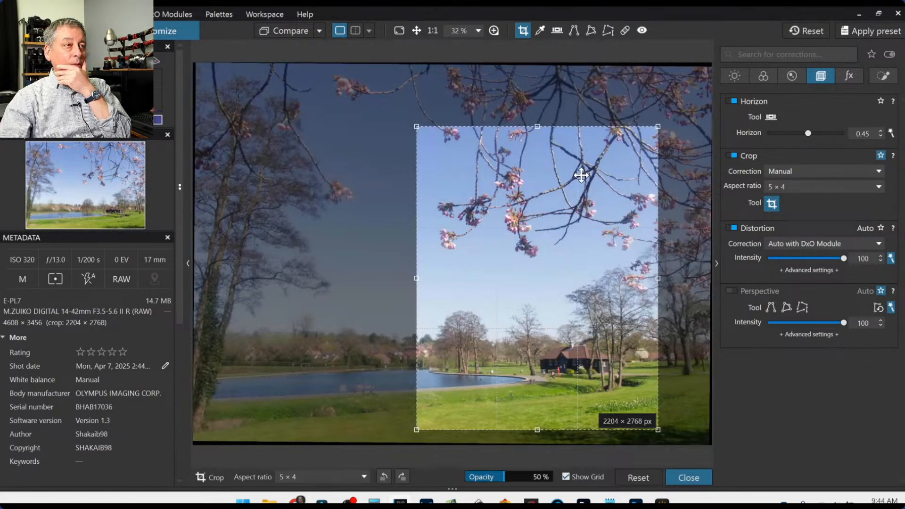
left_click_drag(581, 175, 580, 182)
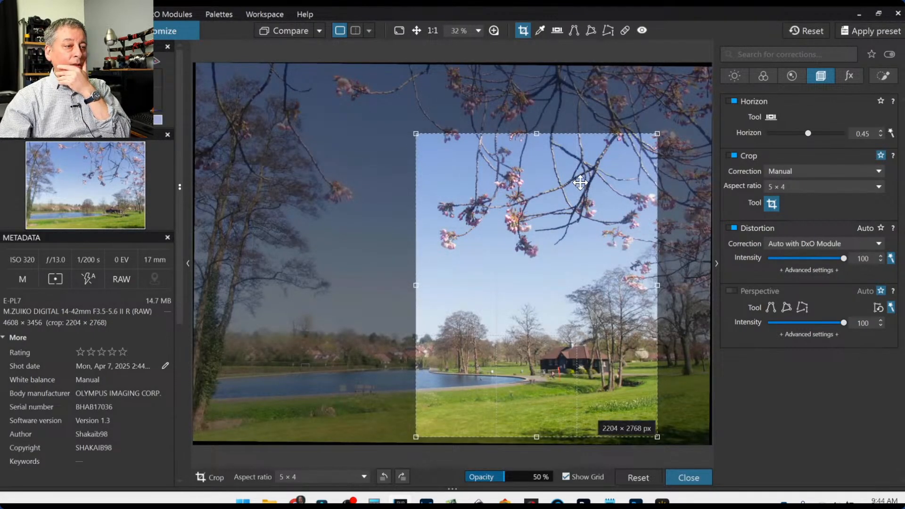
left_click_drag(538, 134, 535, 146)
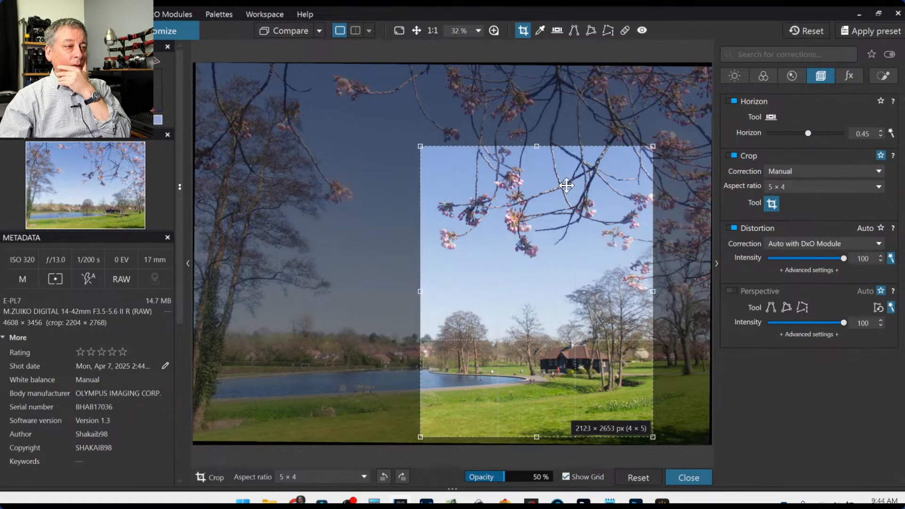
left_click_drag(565, 185, 562, 186)
key("Return")
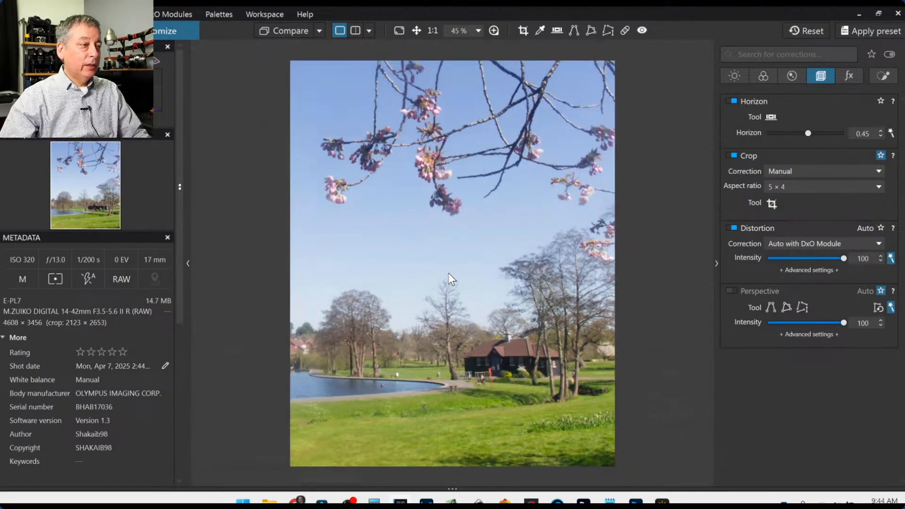
Step: Turn on Unsharp Mask for the cropped park photo and set its intensity to 144
left_click(794, 79)
scroll(797, 300, "down", 2)
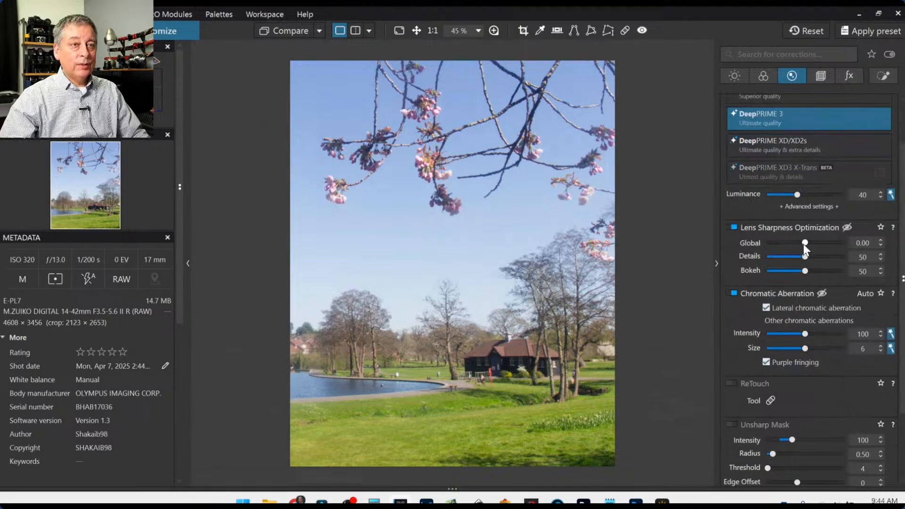
scroll(776, 327, "down", 3)
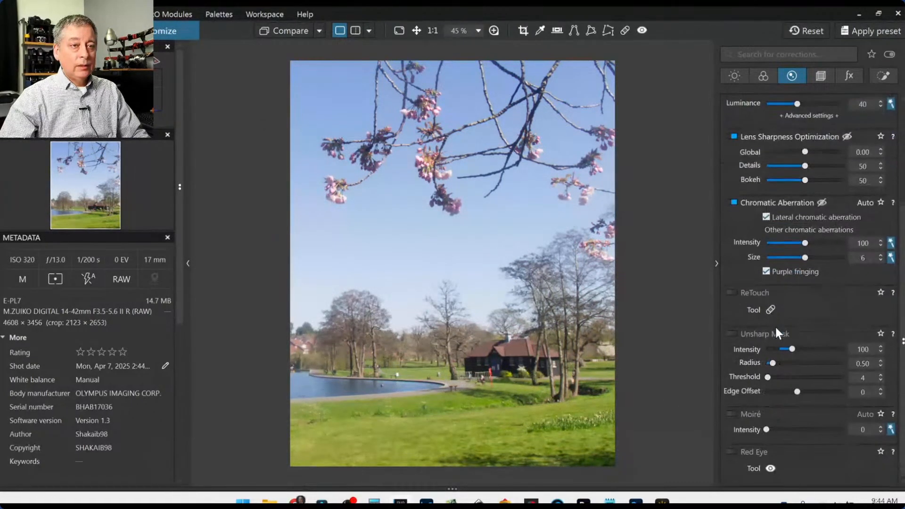
left_click(736, 333)
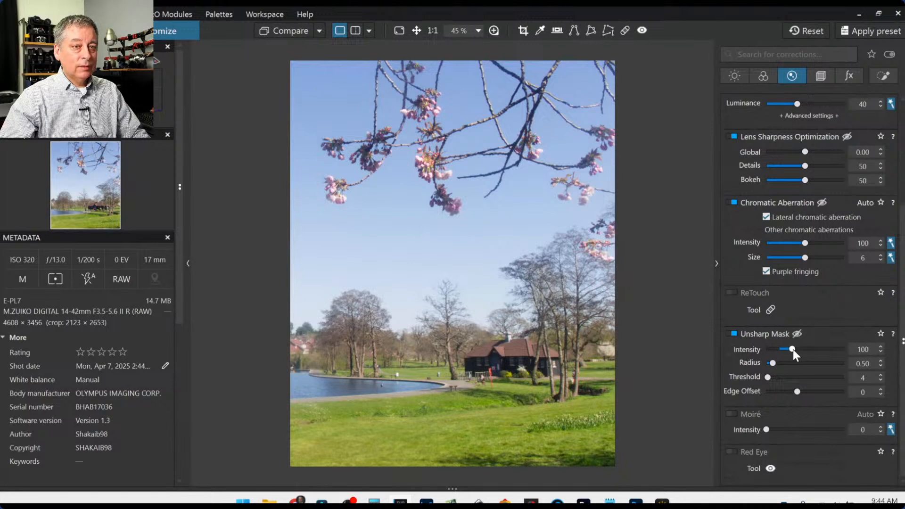
left_click_drag(793, 349, 798, 349)
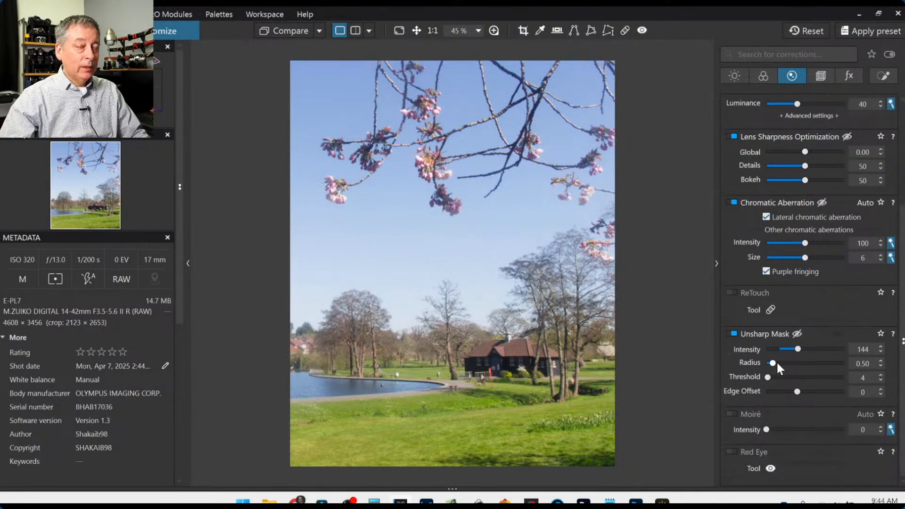
Step: Try an Unsharp Mask radius of 1.34 and a Lens Sharpness Optimization details value of 85
left_click_drag(777, 363, 786, 364)
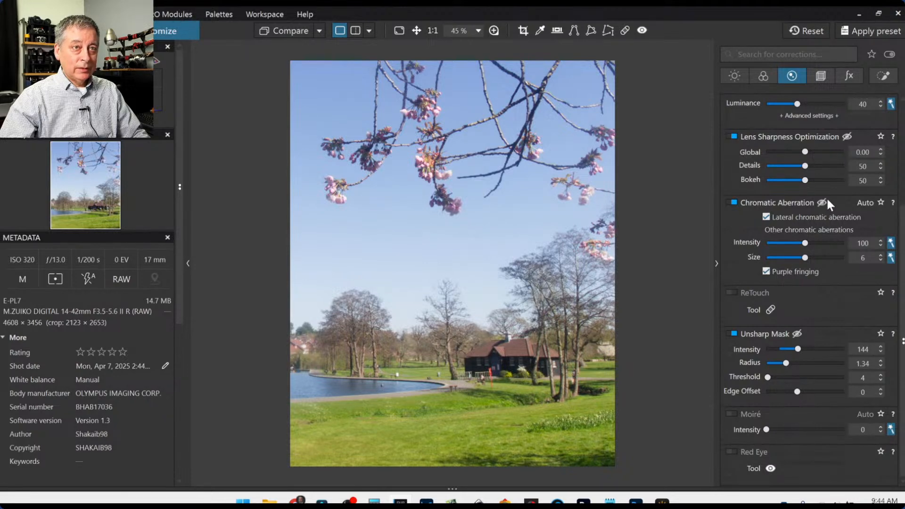
left_click_drag(805, 166, 831, 167)
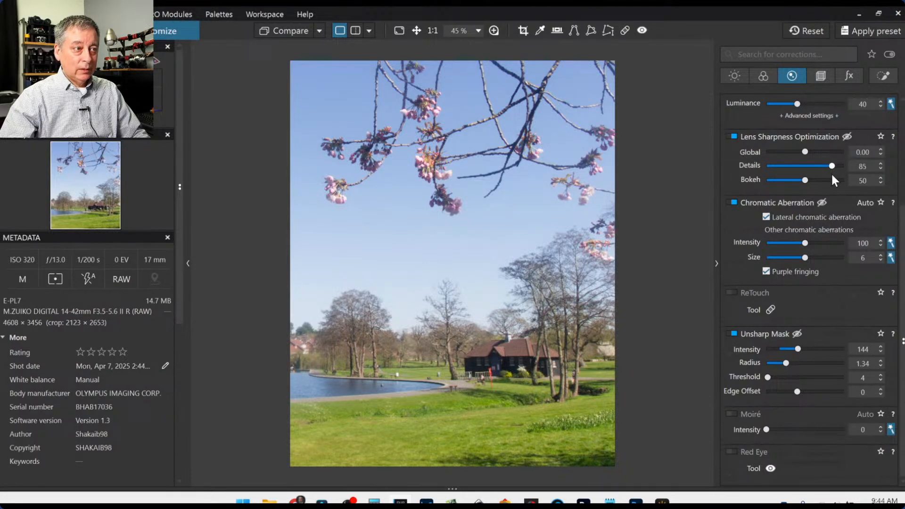
Step: Set the Unsharp Mask radius to 0.99, judging the effect on the bare trees and the building
scroll(613, 298, "up", 5)
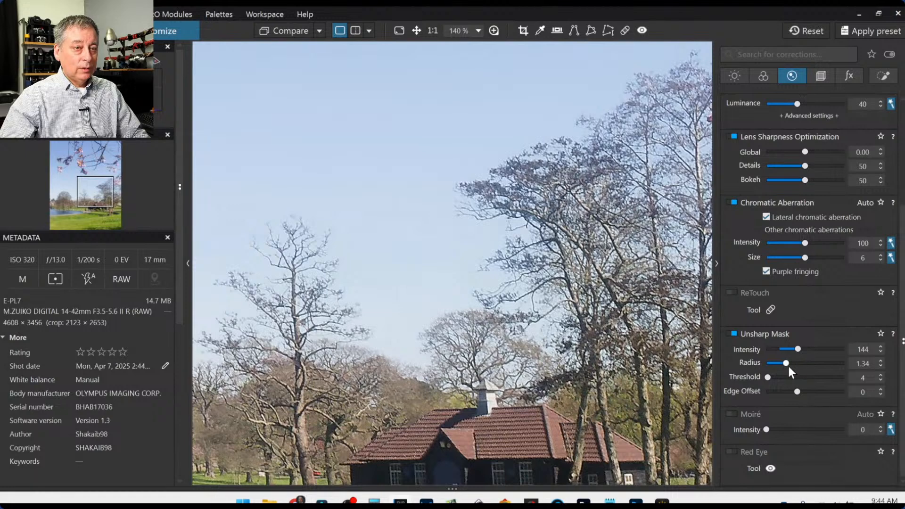
left_click_drag(778, 362, 781, 363)
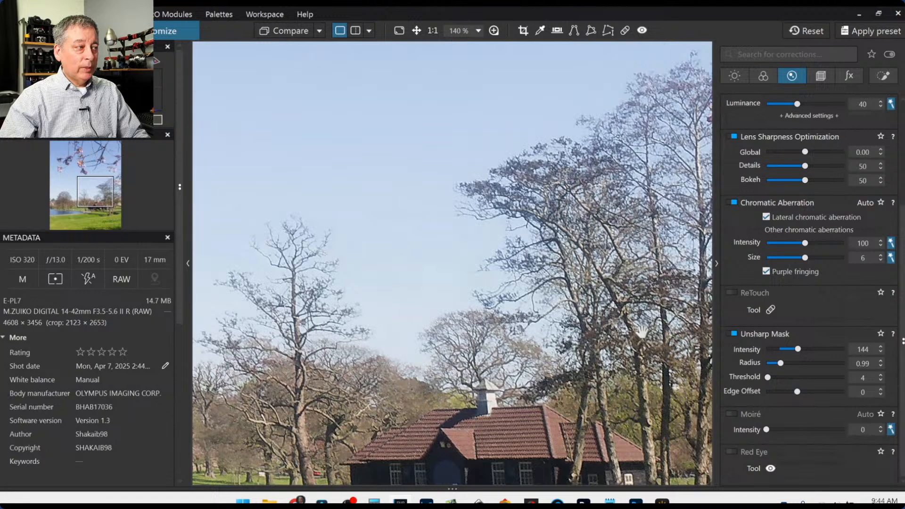
scroll(642, 333, "down", 3)
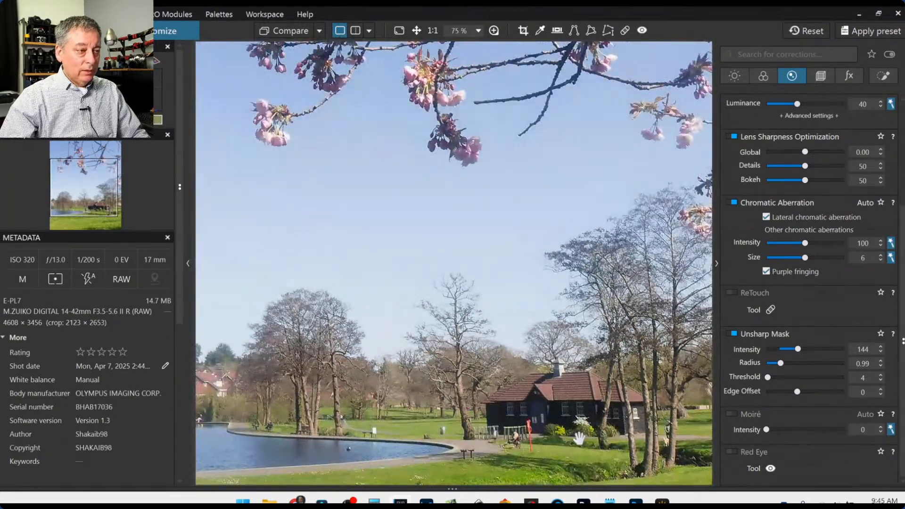
scroll(551, 414, "down", 1)
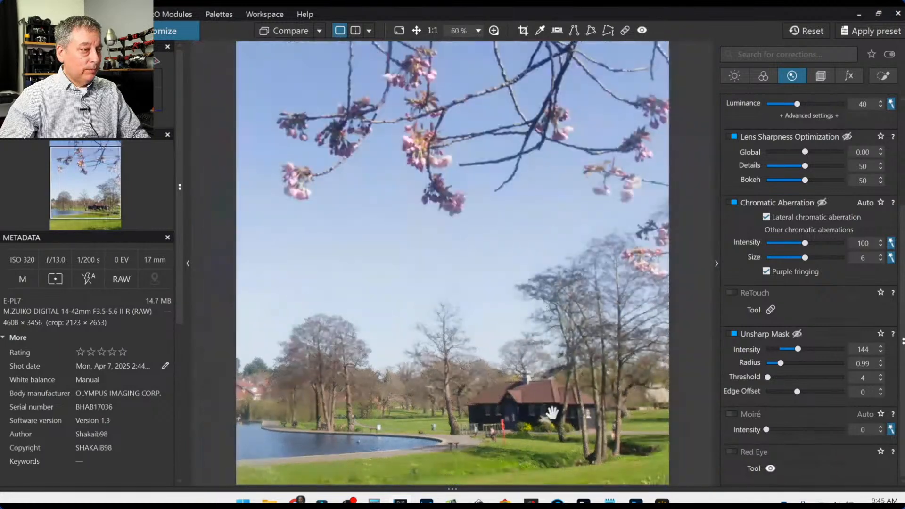
scroll(552, 413, "down", 1)
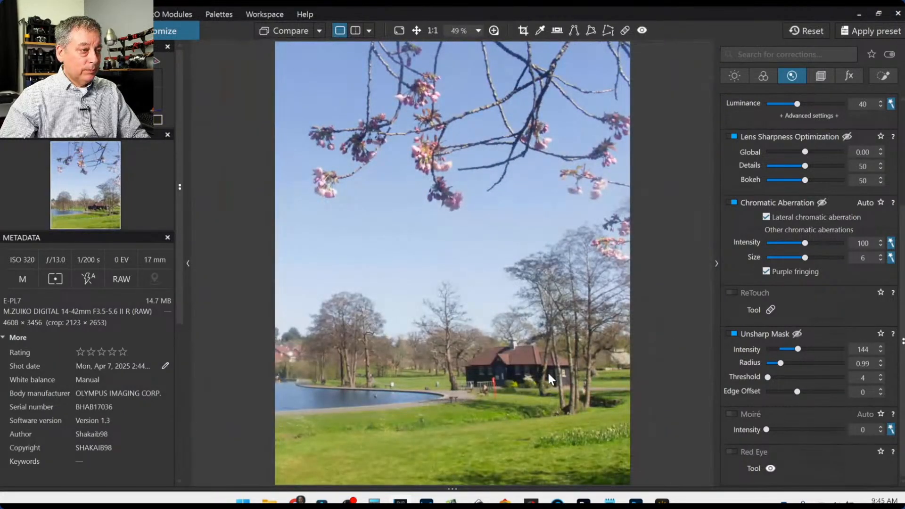
scroll(547, 371, "down", 1)
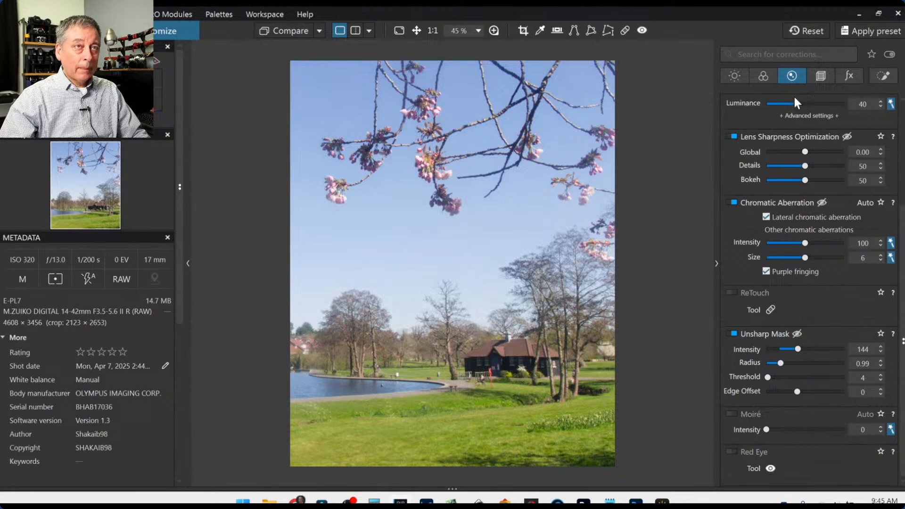
Step: Start a force-parallel perspective correction and align its first guide line with the left wall edge of the park building
left_click(819, 76)
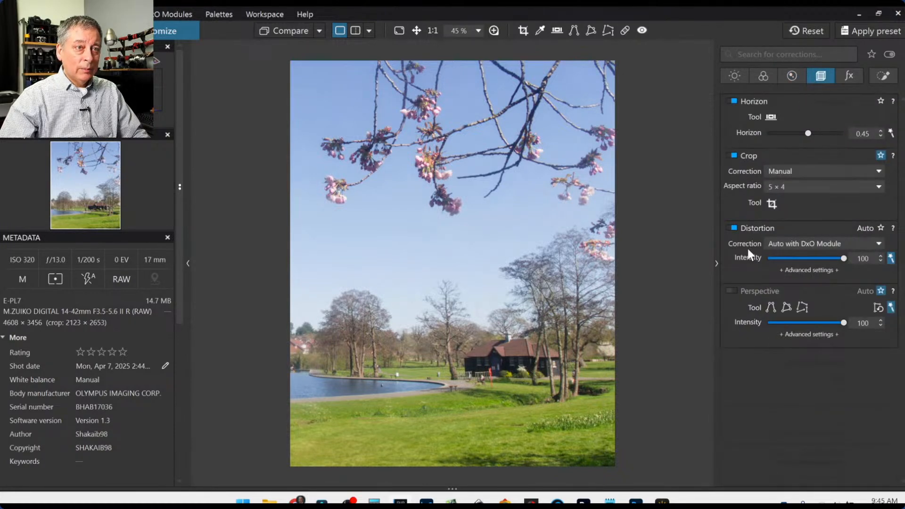
left_click(734, 291)
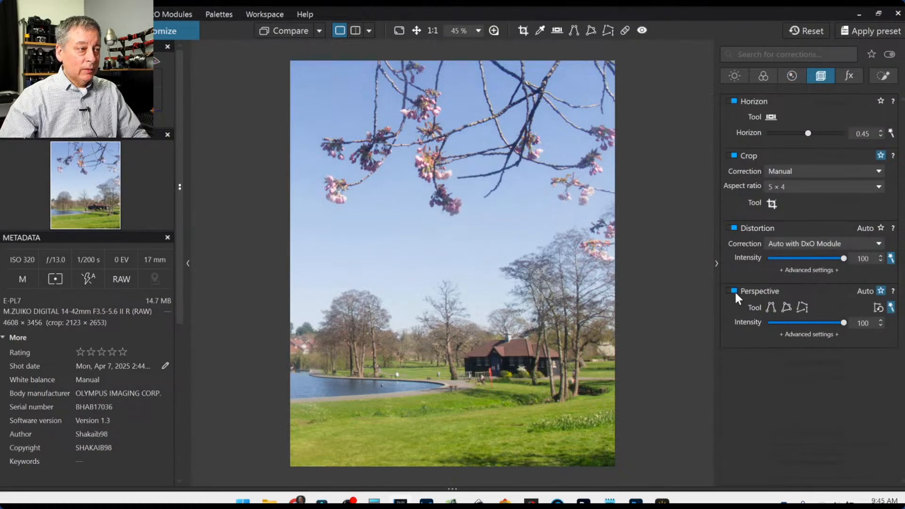
left_click(734, 291)
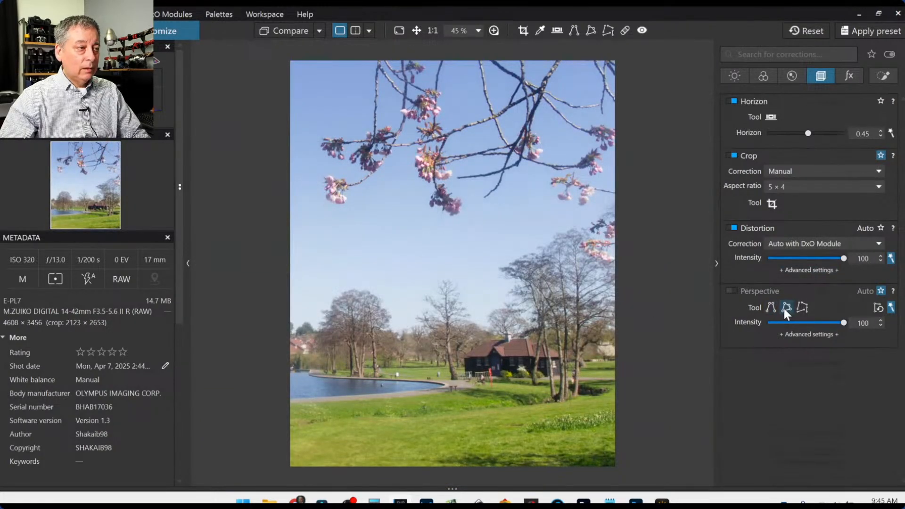
left_click(772, 307)
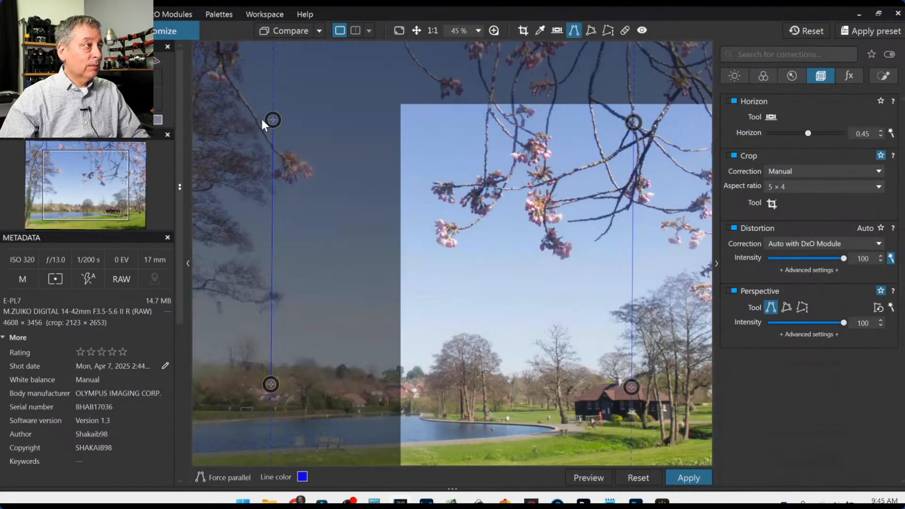
left_click_drag(272, 120, 576, 402)
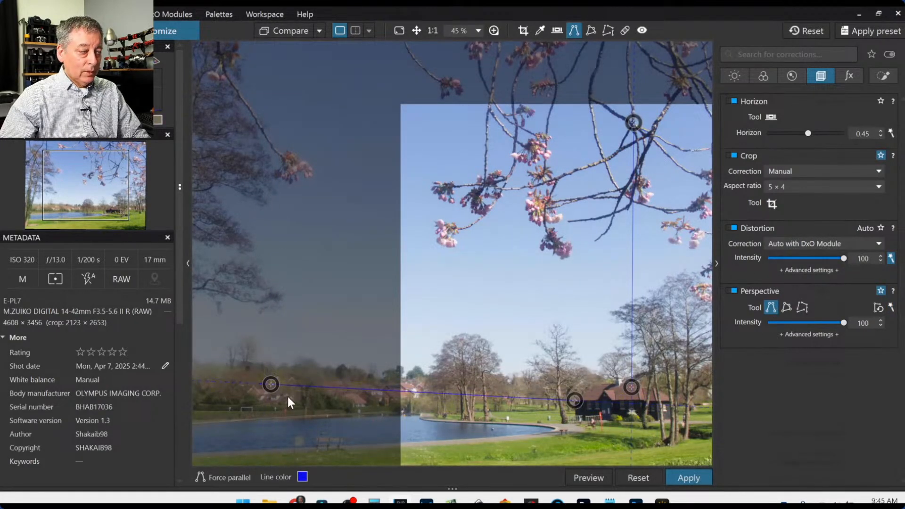
left_click_drag(271, 384, 576, 431)
scroll(576, 430, "up", 5)
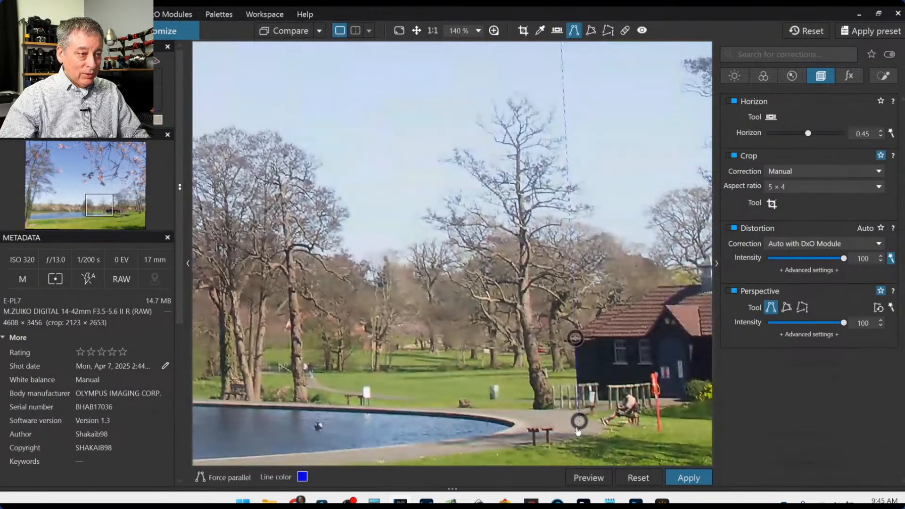
left_click_drag(578, 431, 577, 431)
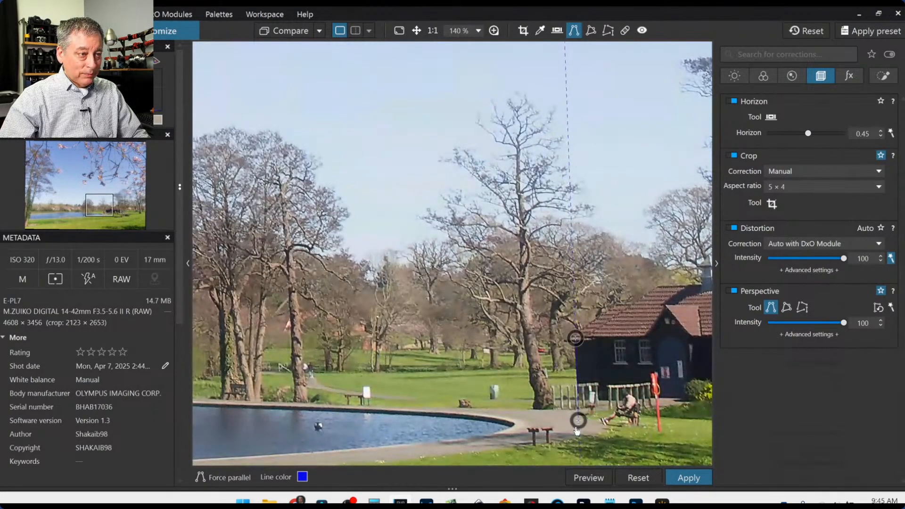
left_click_drag(581, 339, 582, 346)
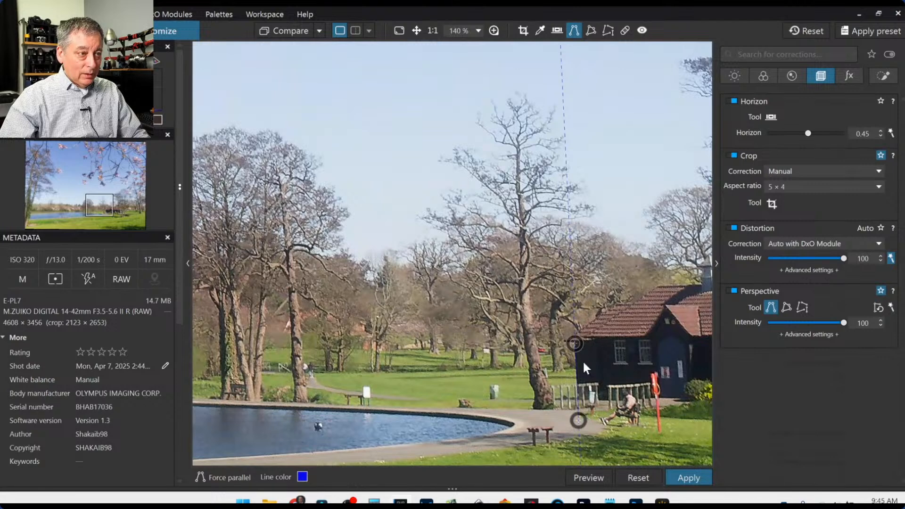
left_click_drag(582, 428, 583, 427)
Step: Bring both ends of the second parallel guide line down to the right end of the park building
scroll(585, 429, "down", 5)
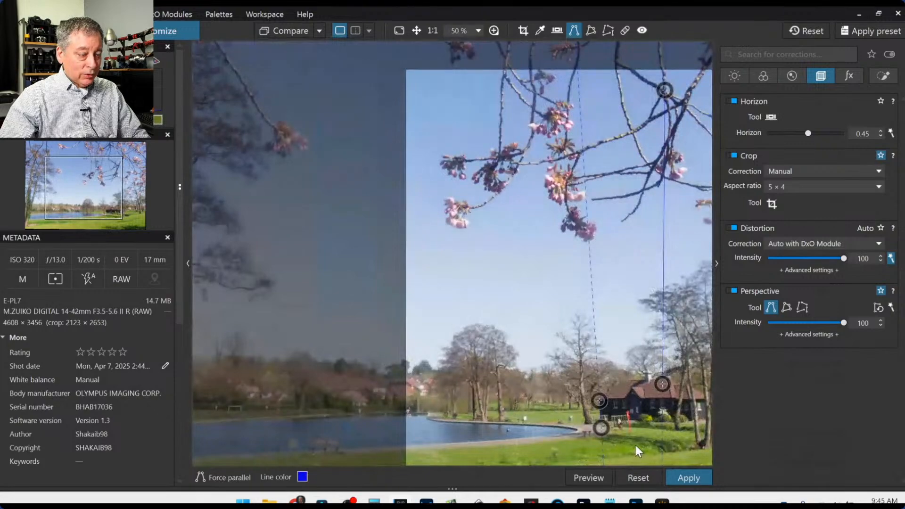
scroll(636, 445, "up", 4)
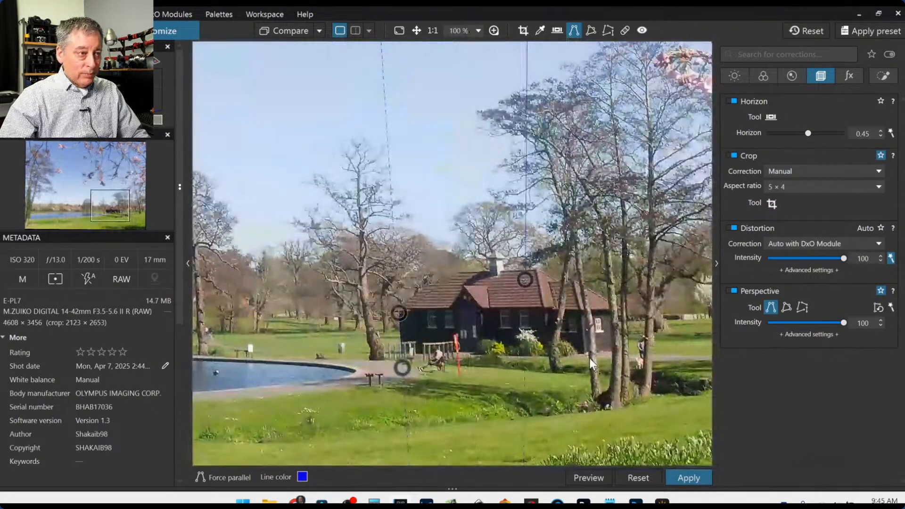
scroll(590, 358, "up", 3)
left_click_drag(505, 254, 561, 163)
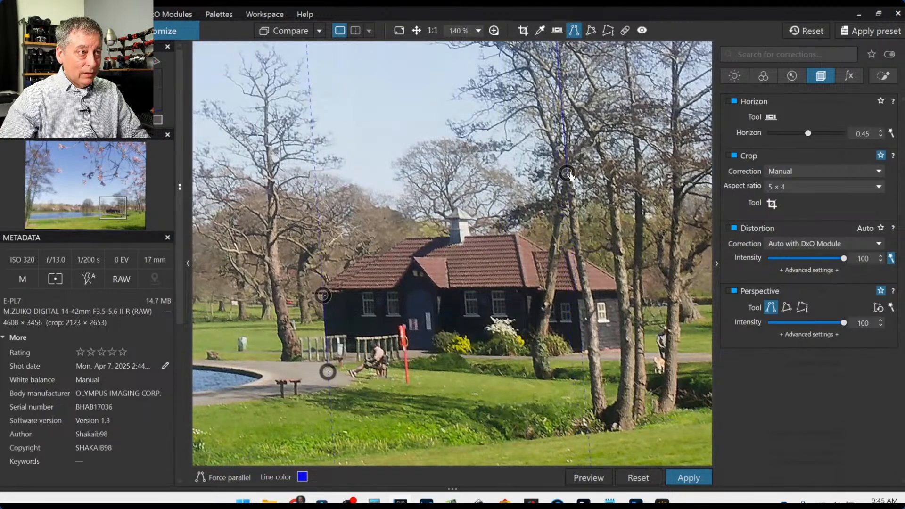
scroll(589, 274, "down", 3)
scroll(601, 312, "down", 2)
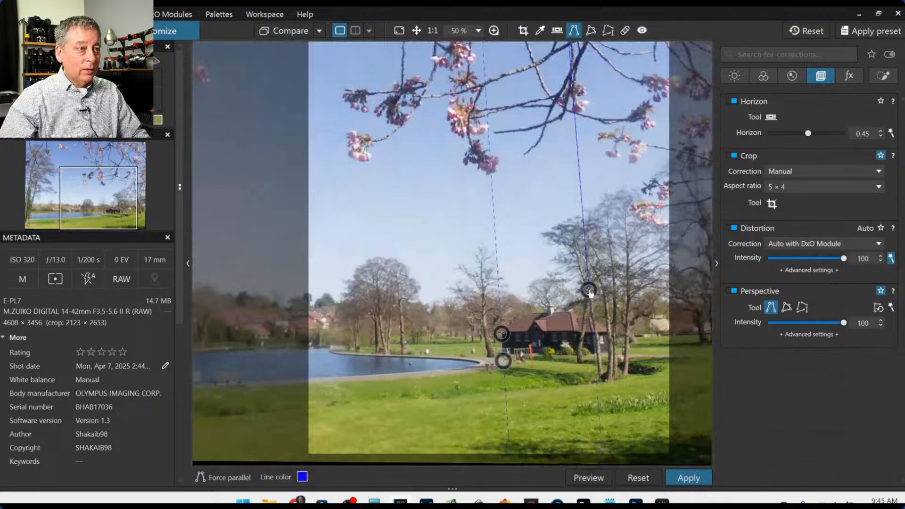
left_click_drag(589, 291, 599, 427)
scroll(594, 366, "down", 3)
left_click_drag(559, 184, 568, 329)
left_click_drag(570, 385, 568, 355)
Step: Fine-tune the second guide line to the building's right wall corner, preview the perspective correction and apply it
scroll(568, 354, "up", 1)
scroll(568, 355, "up", 5)
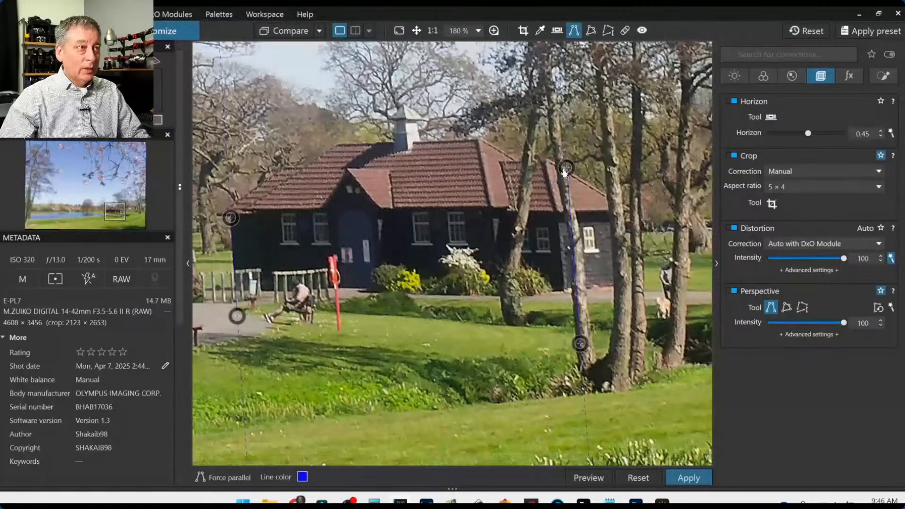
left_click_drag(565, 174, 550, 187)
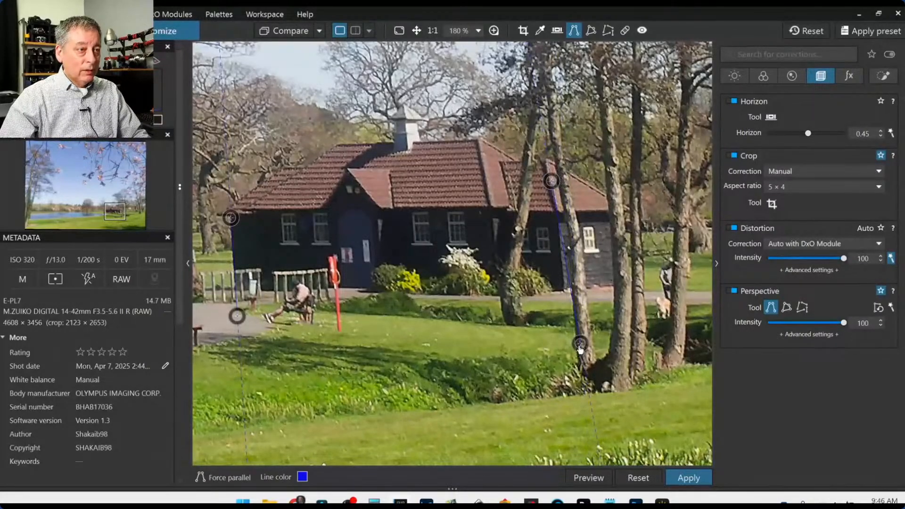
left_click_drag(579, 348, 572, 350)
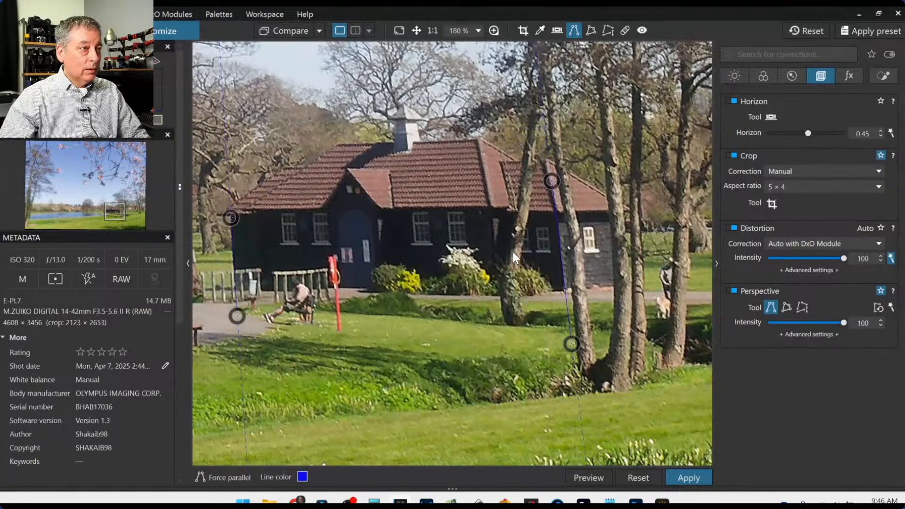
scroll(513, 252, "down", 4)
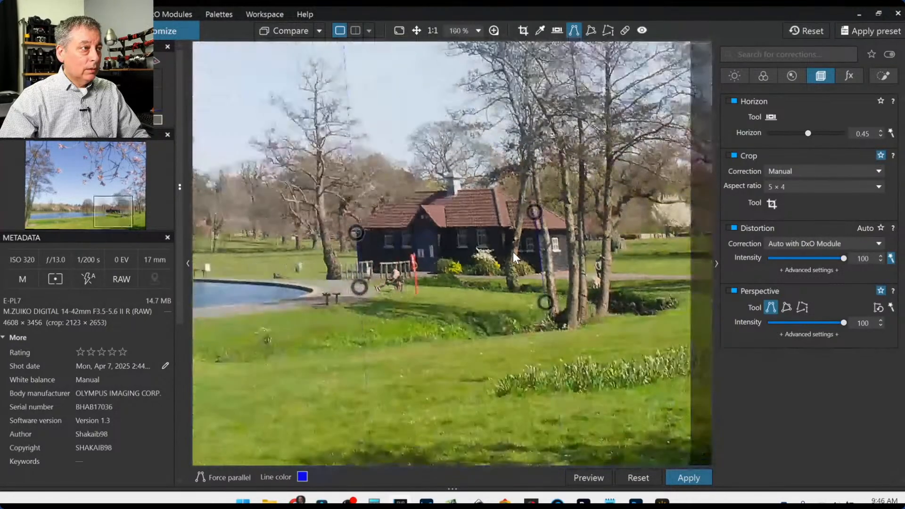
left_click(588, 478)
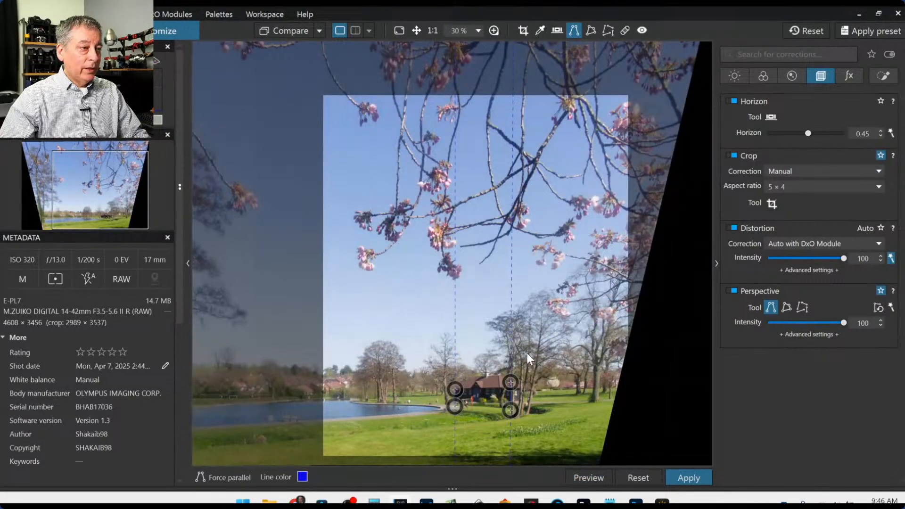
left_click(689, 478)
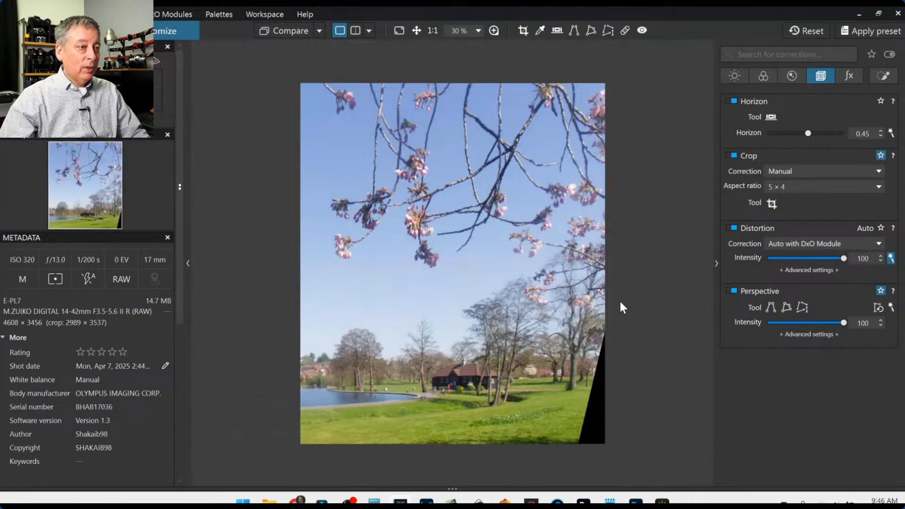
Step: Narrow the 5 × 4 crop to about 2696 × 3370 px to exclude the black wedge beside the grass, and apply it
left_click(765, 205)
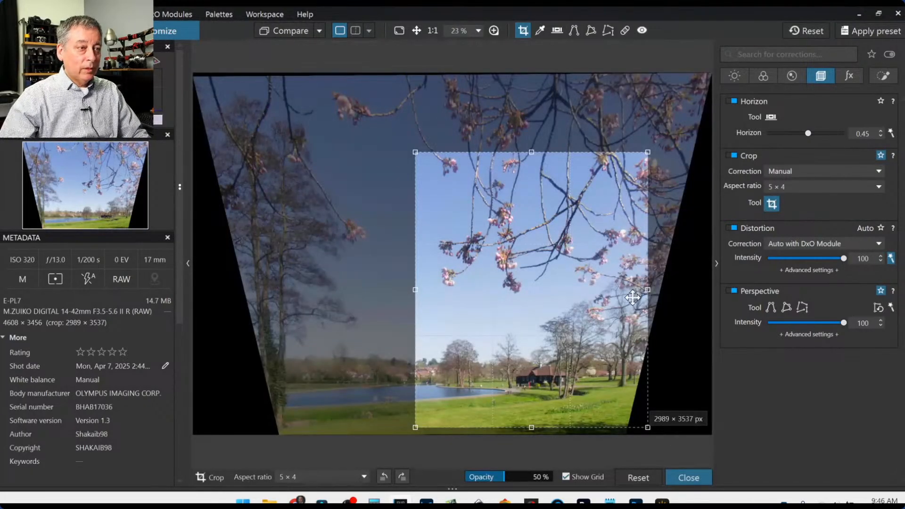
left_click_drag(648, 289, 611, 284)
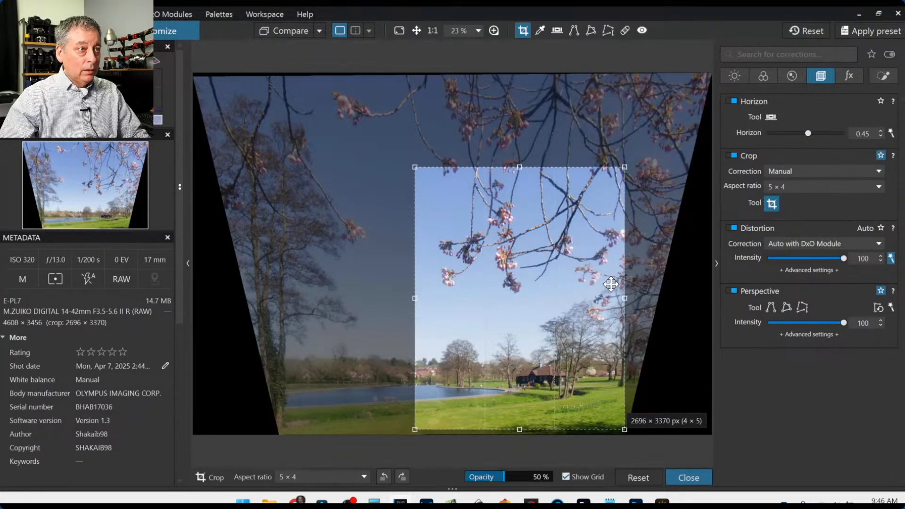
key("Return")
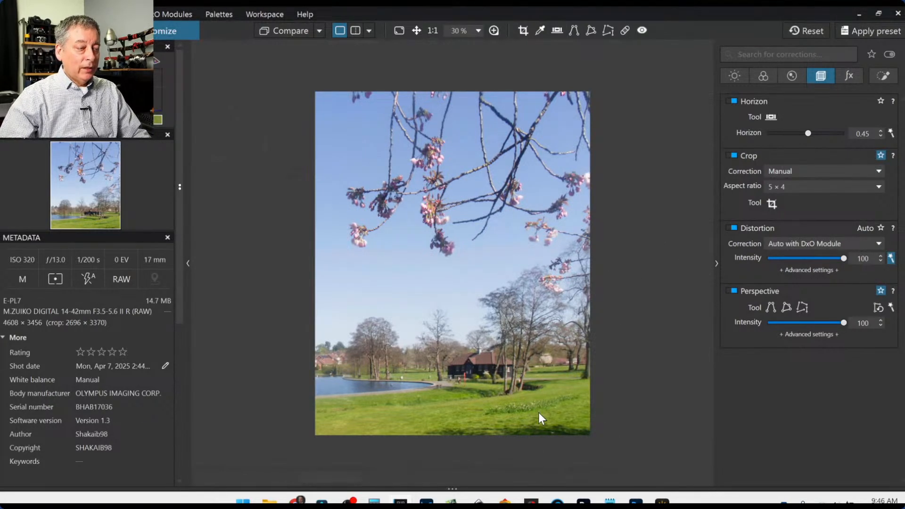
scroll(539, 415, "up", 5)
scroll(590, 474, "up", 4)
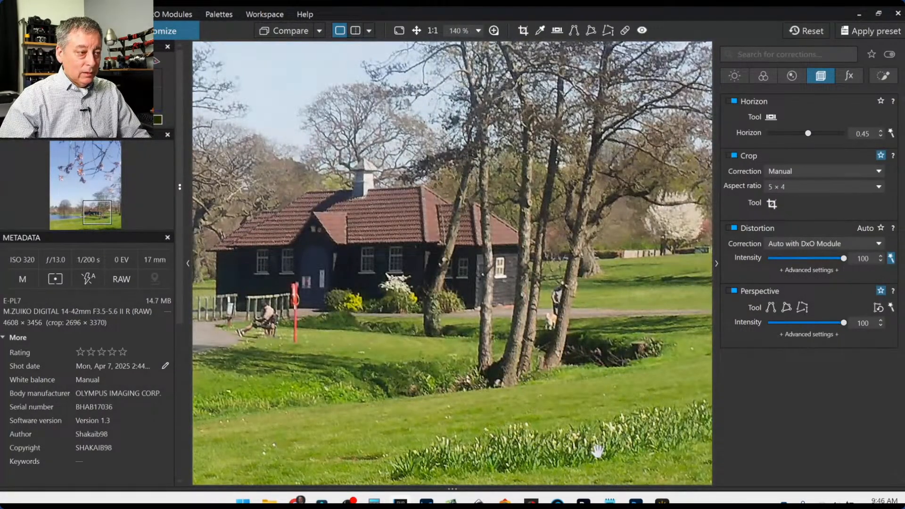
scroll(598, 451, "down", 7)
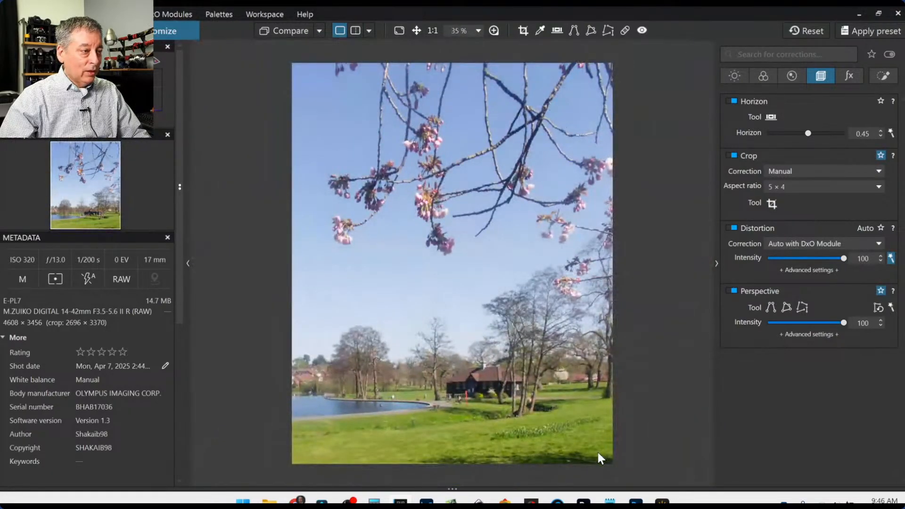
scroll(457, 399, "up", 4)
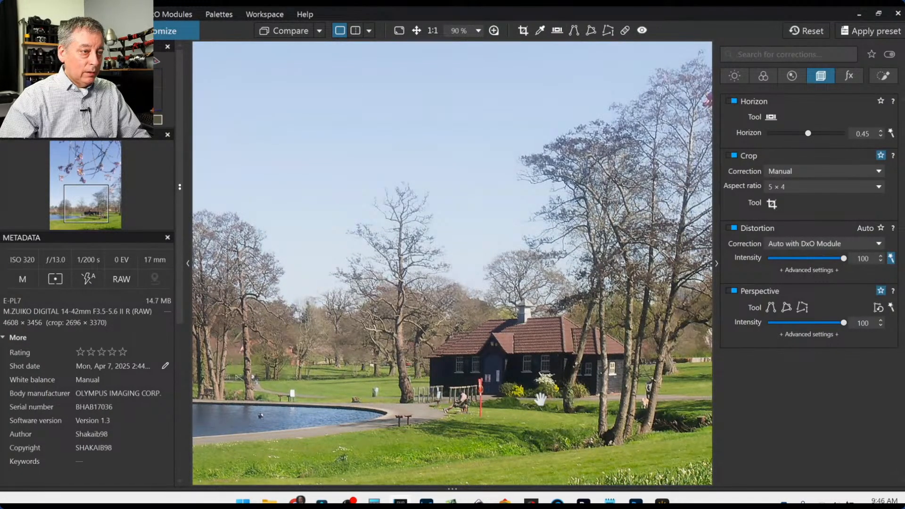
scroll(540, 399, "down", 5)
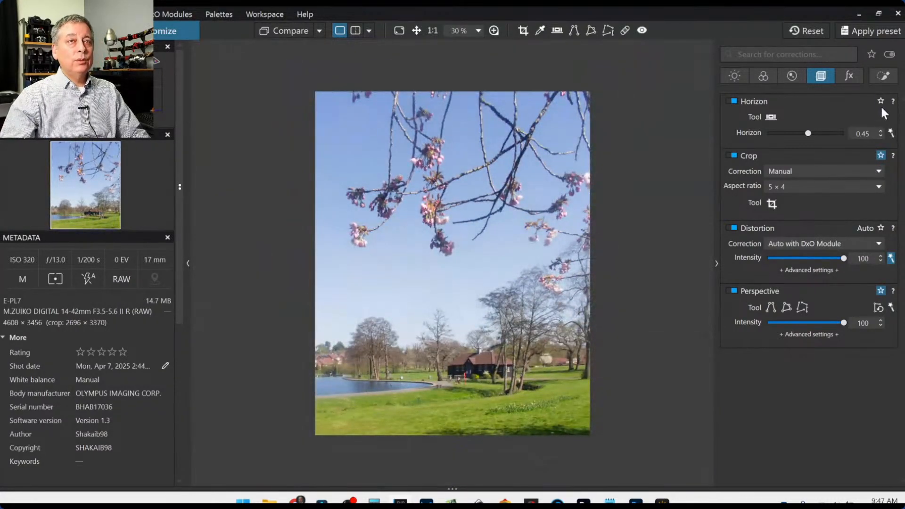
Step: Place local control points on the left, centre and right blossom clusters, with Chroma and Luma selectivity at 58
left_click(879, 78)
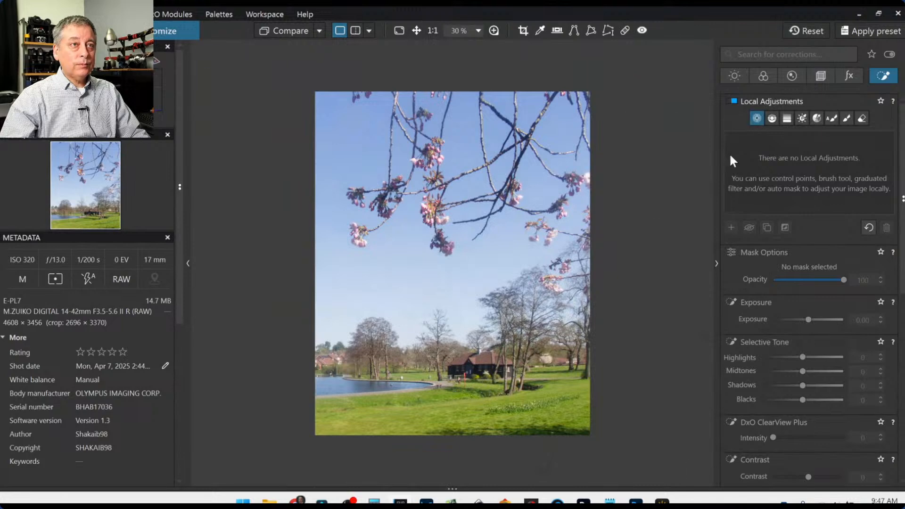
left_click(356, 241)
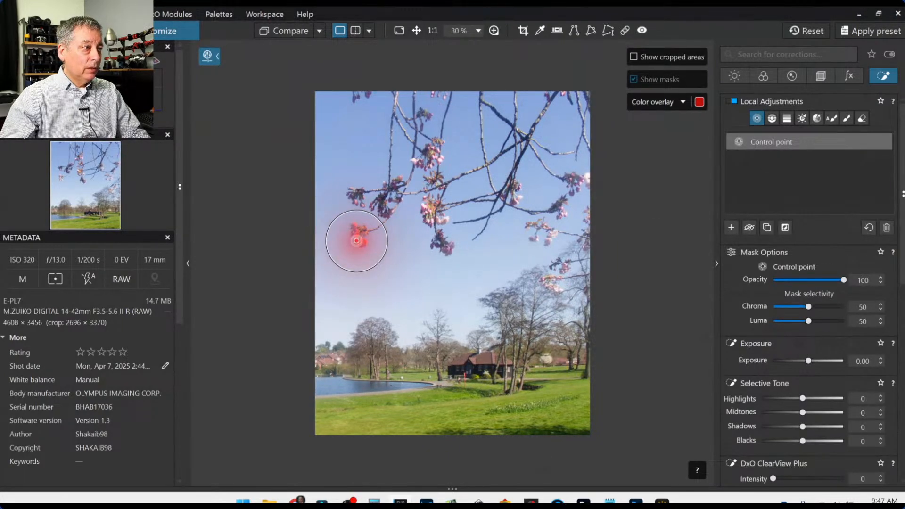
scroll(429, 239, "up", 3)
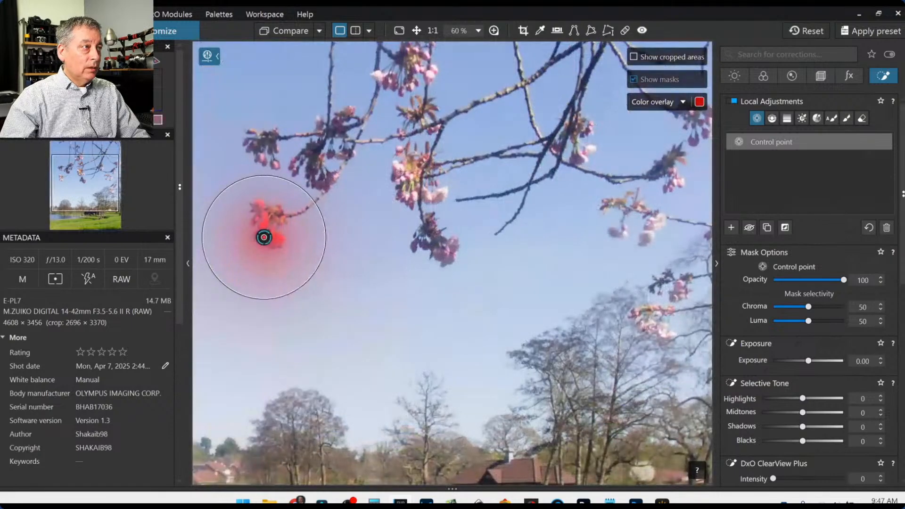
left_click(399, 172)
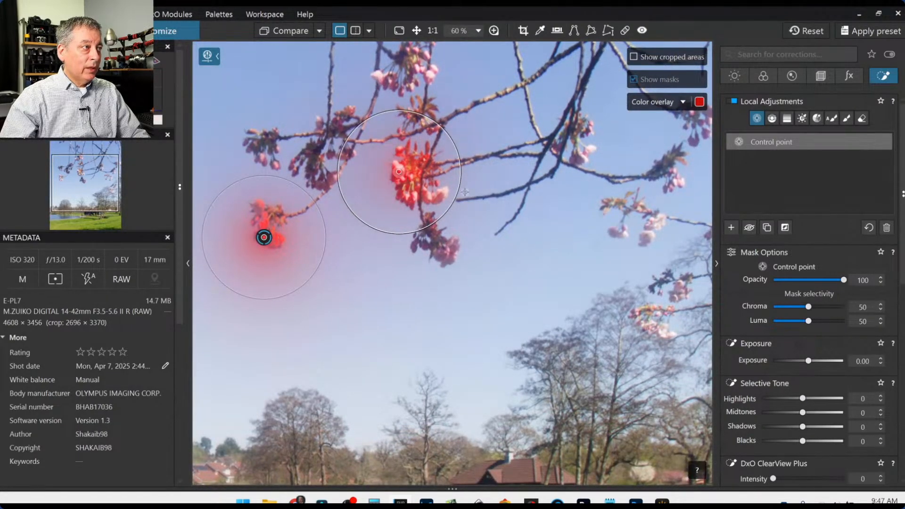
left_click_drag(810, 307, 815, 307)
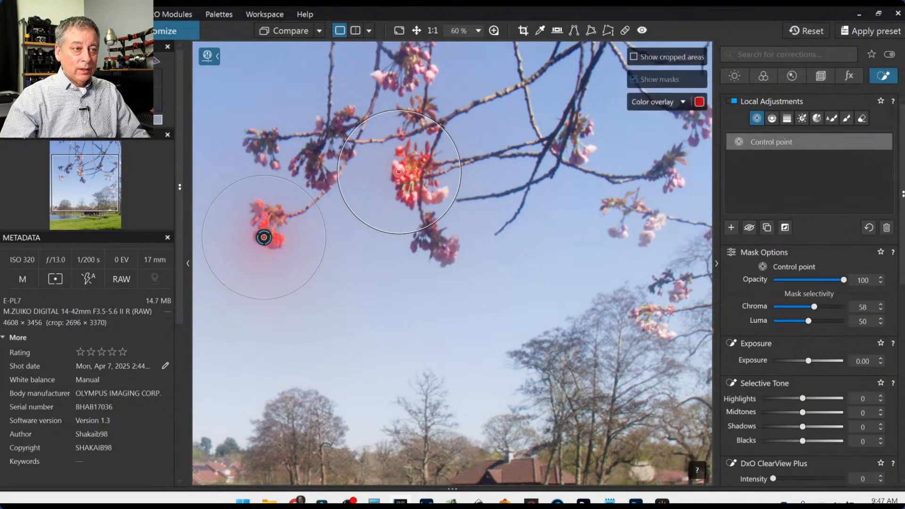
left_click(649, 237)
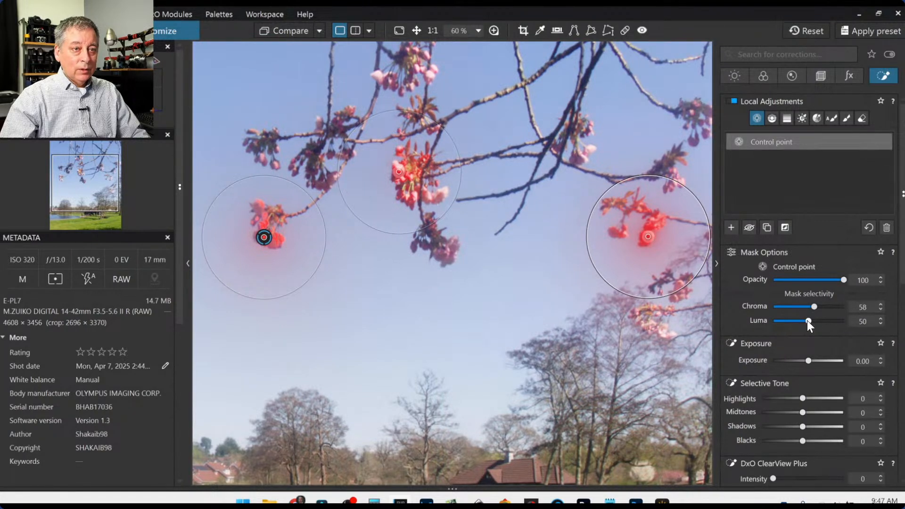
left_click_drag(808, 321, 814, 323)
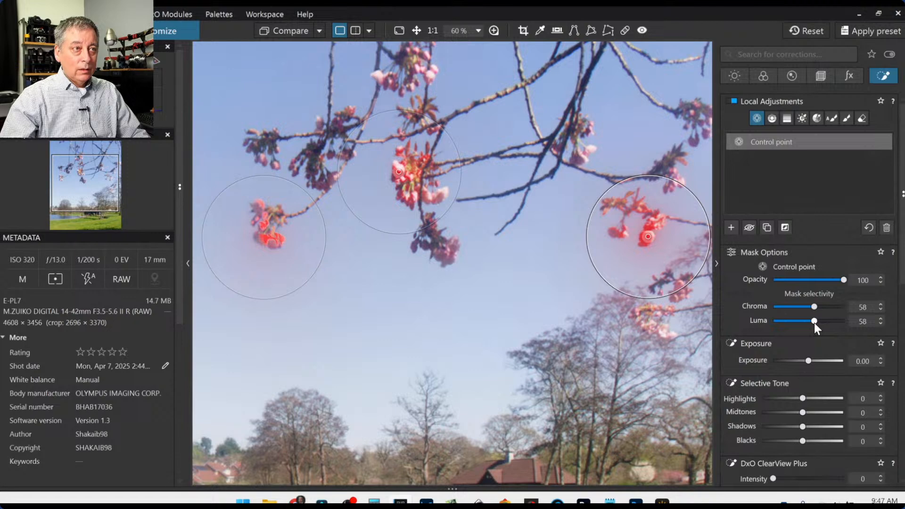
Step: Add control points to the same mask on the remaining blossom clusters along the upper branches, right edge and lower hanging twigs
left_click(581, 159)
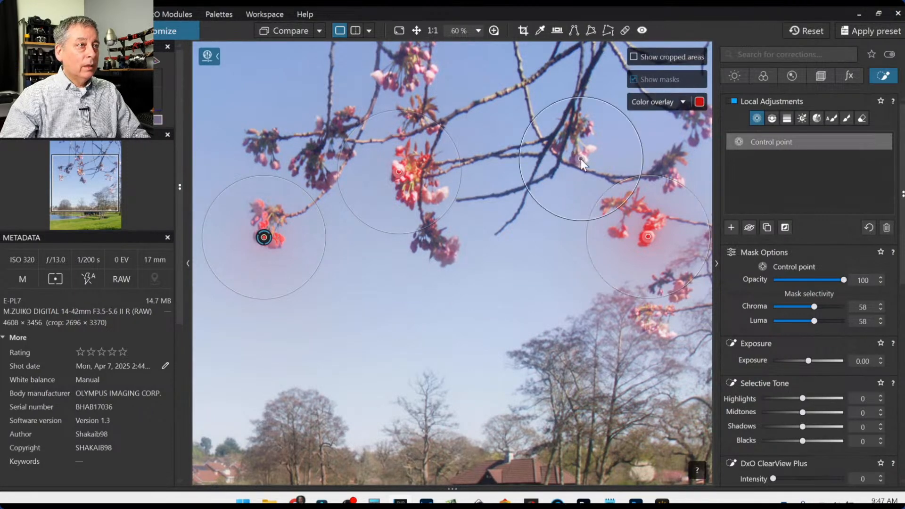
scroll(534, 181, "down", 1)
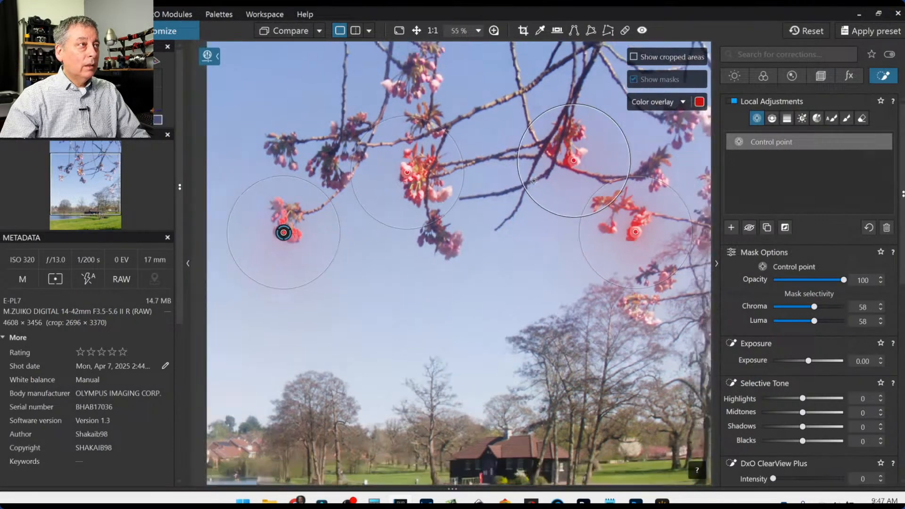
left_click(400, 88)
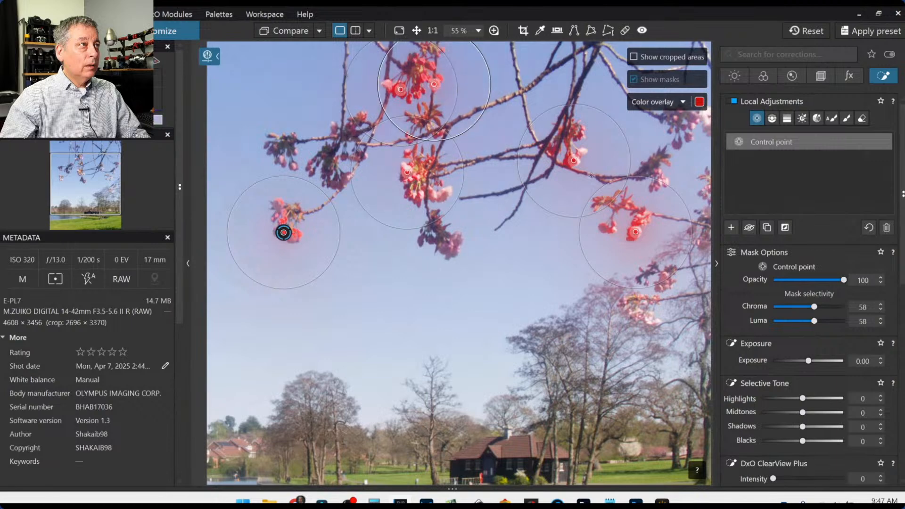
scroll(635, 179, "down", 2)
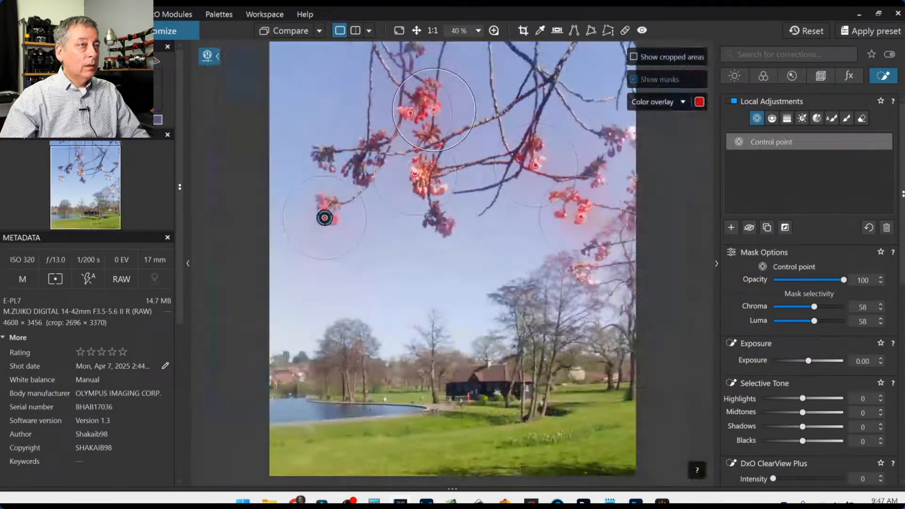
left_click(610, 134)
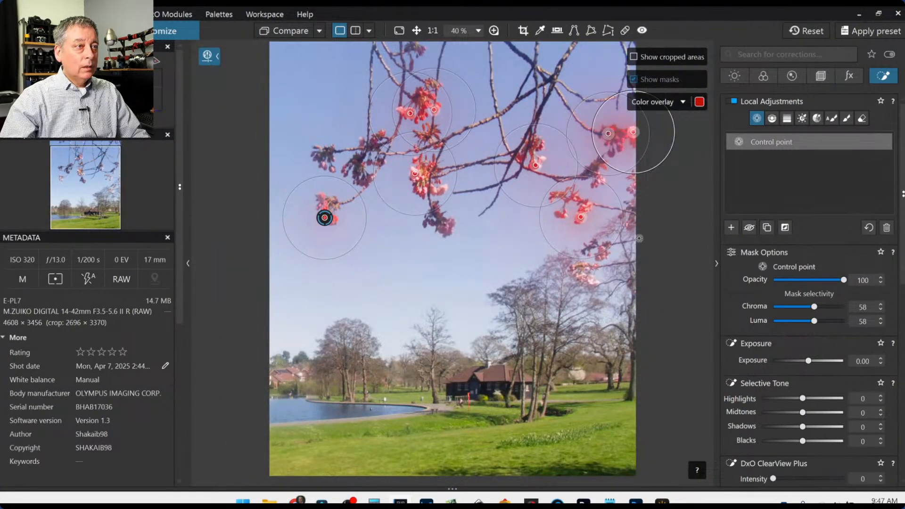
left_click(592, 281)
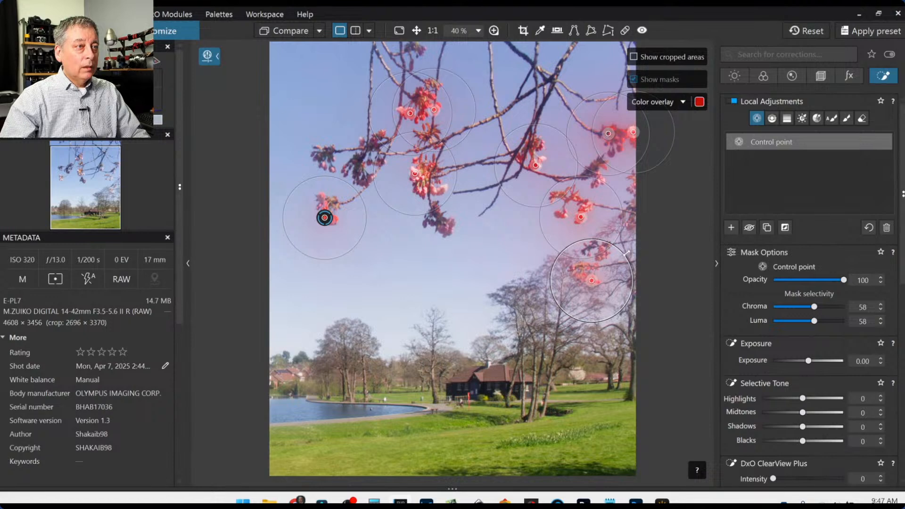
left_click(444, 228)
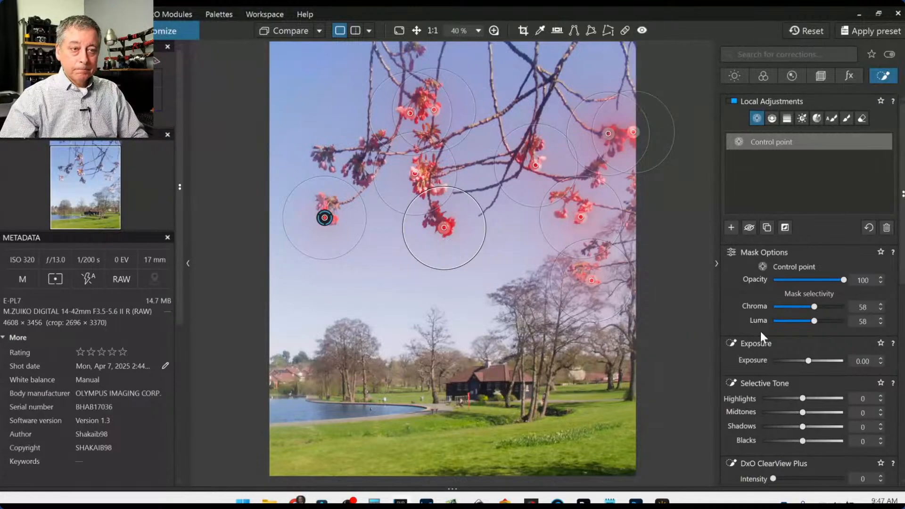
Step: Shift the blossom mask's red HSL channel slightly toward magenta and set its saturation to 100
scroll(760, 334, "down", 5)
scroll(760, 335, "down", 2)
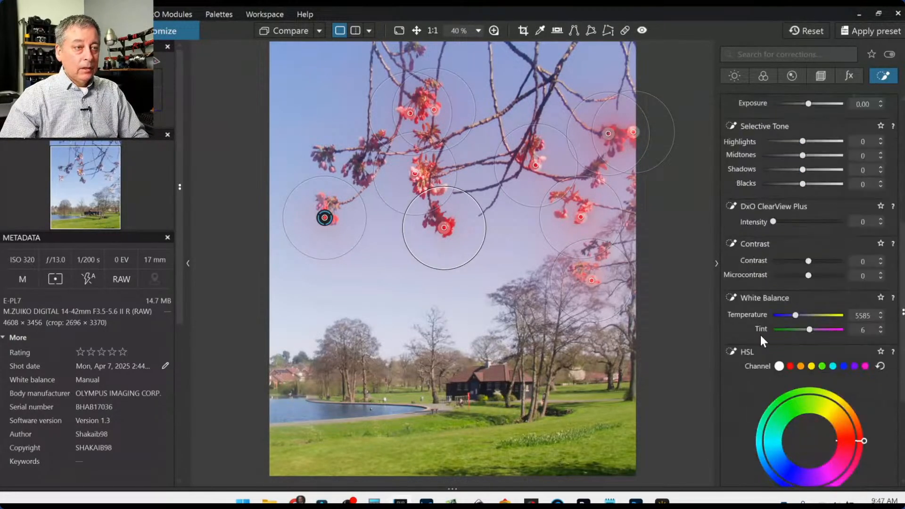
scroll(773, 368, "down", 1)
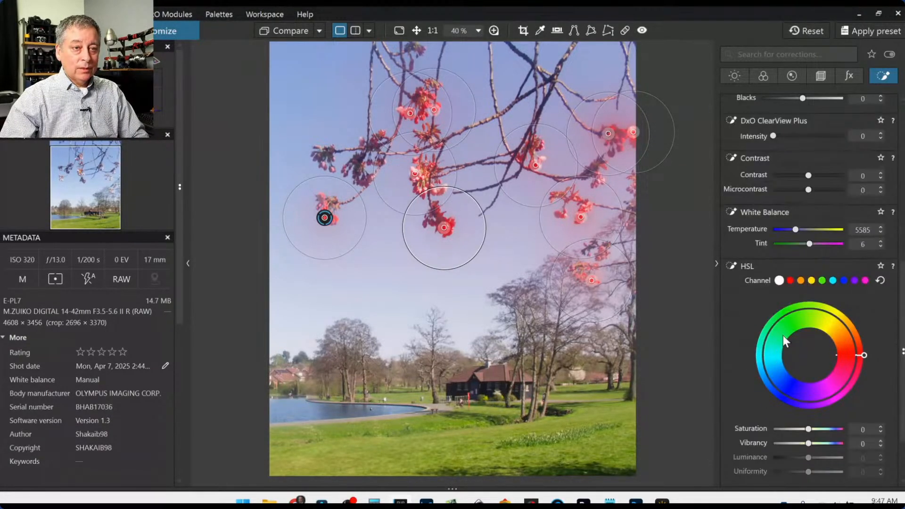
left_click(864, 361)
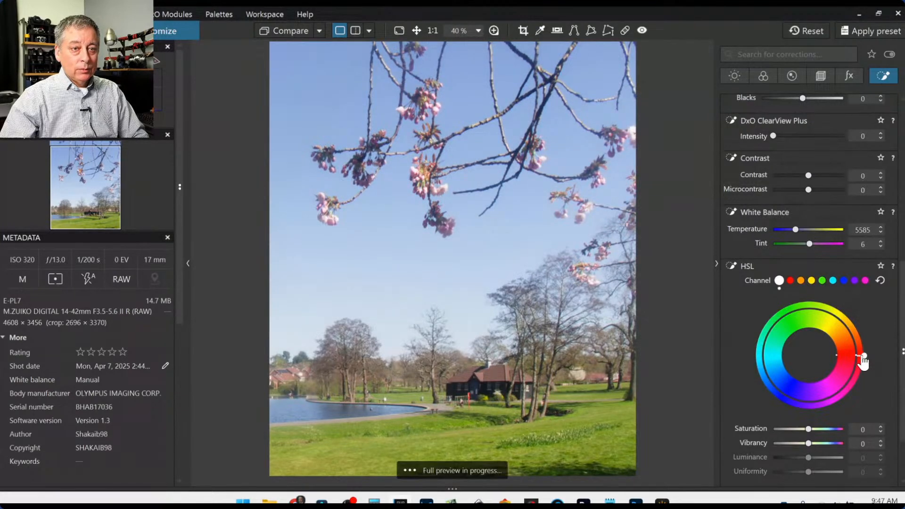
left_click(881, 280)
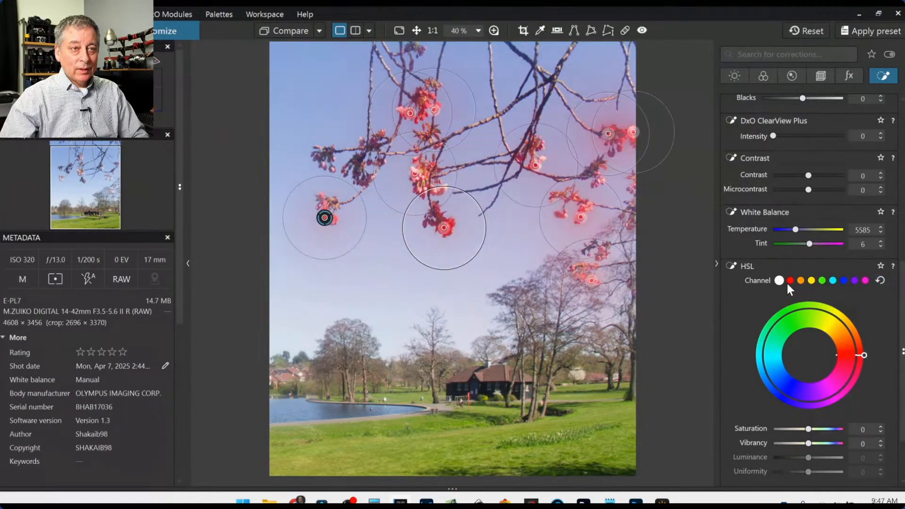
left_click(790, 281)
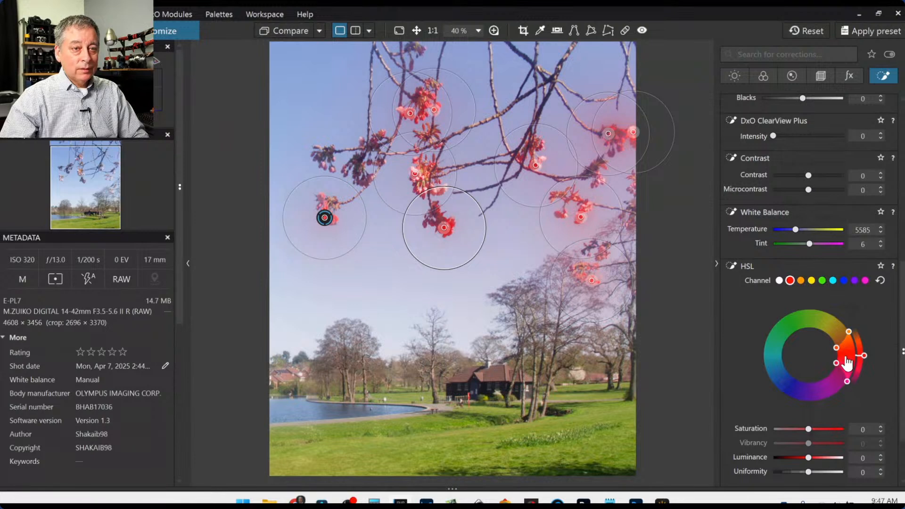
left_click_drag(848, 361, 844, 368)
left_click_drag(808, 429, 846, 436)
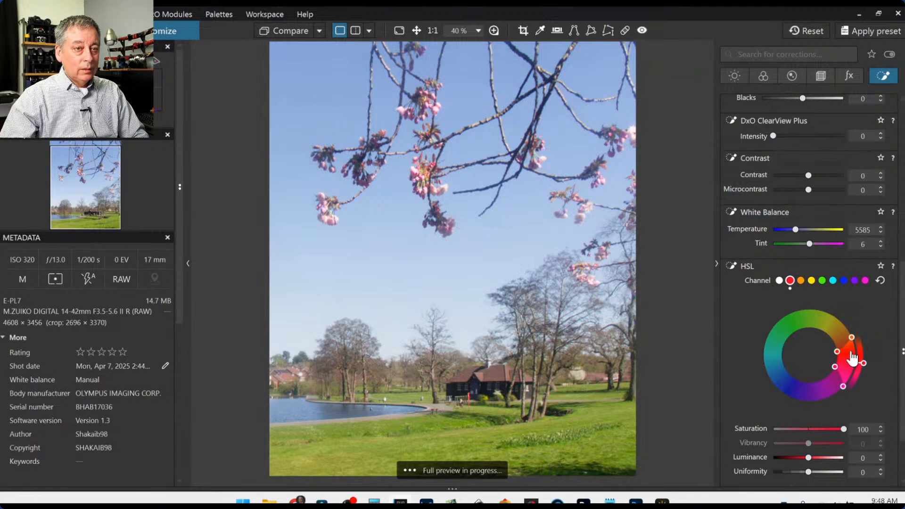
Step: Widen the red channel's hue range for the blossom mask and set its saturation to 66 and luminance to -18
mouse_move(838, 358)
left_mouse_down()
mouse_move(834, 343)
mouse_move(836, 372)
left_mouse_up()
key("l")
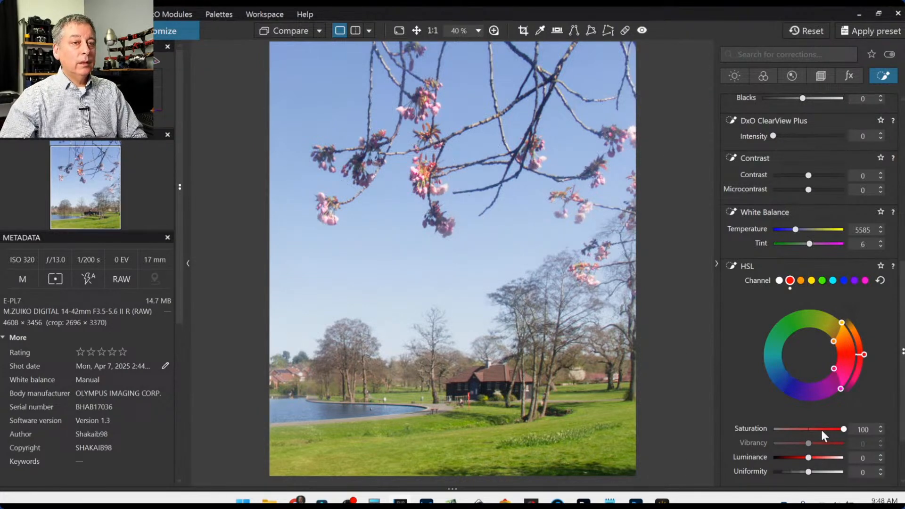
left_click_drag(844, 429, 833, 428)
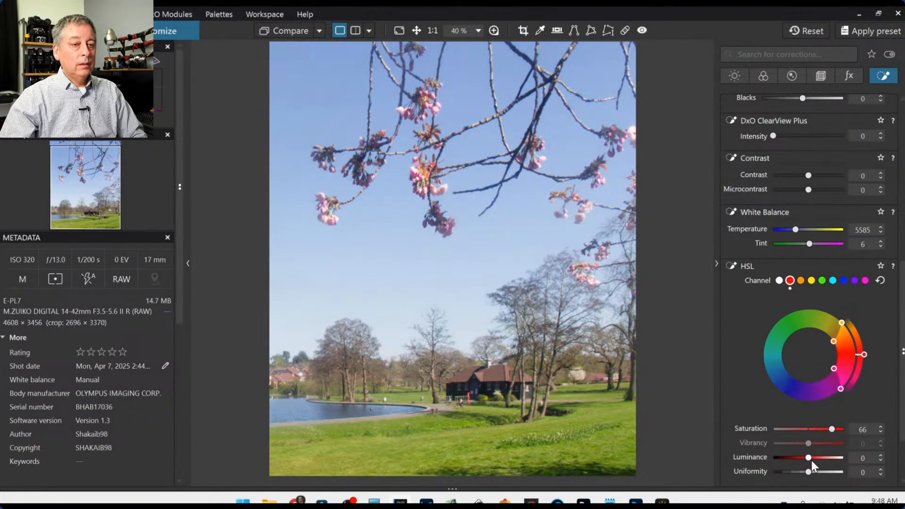
left_click_drag(809, 458, 802, 457)
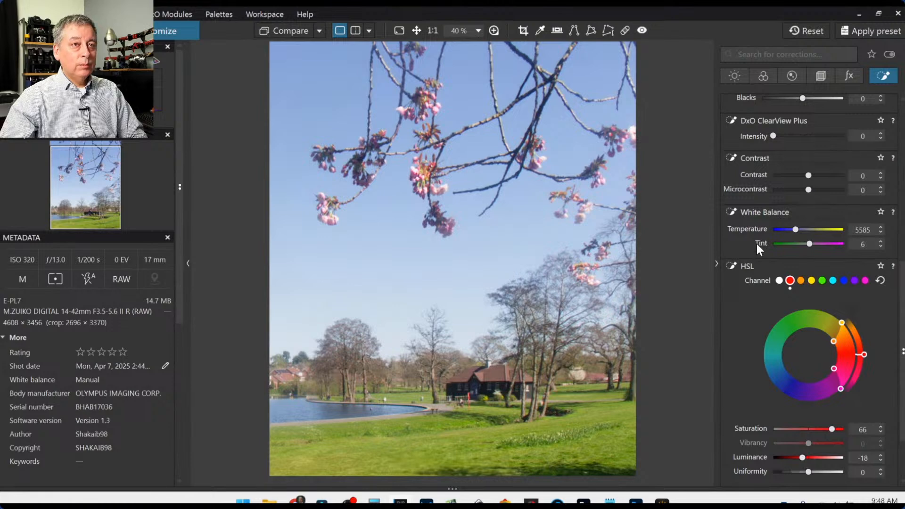
Step: Set the blossom mask's Selective Tone highlights to -32
scroll(756, 244, "up", 8)
scroll(787, 309, "down", 2)
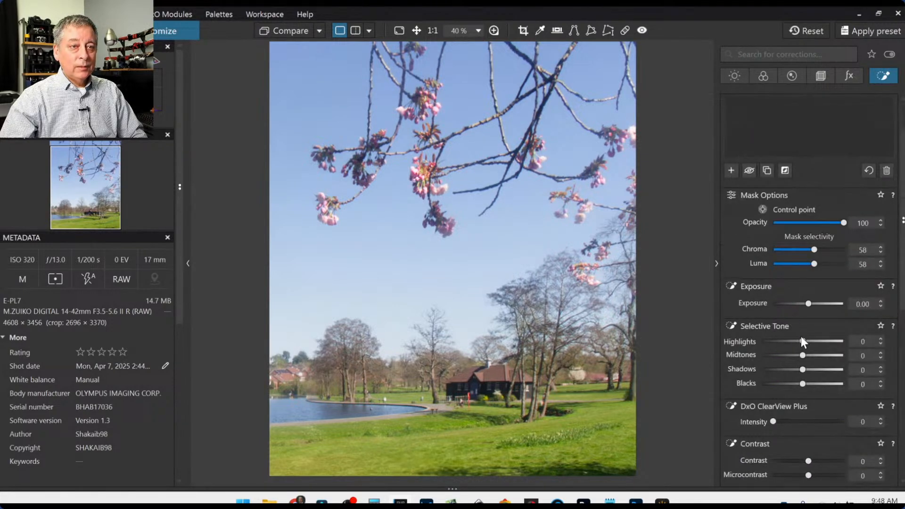
left_click_drag(803, 341, 790, 342)
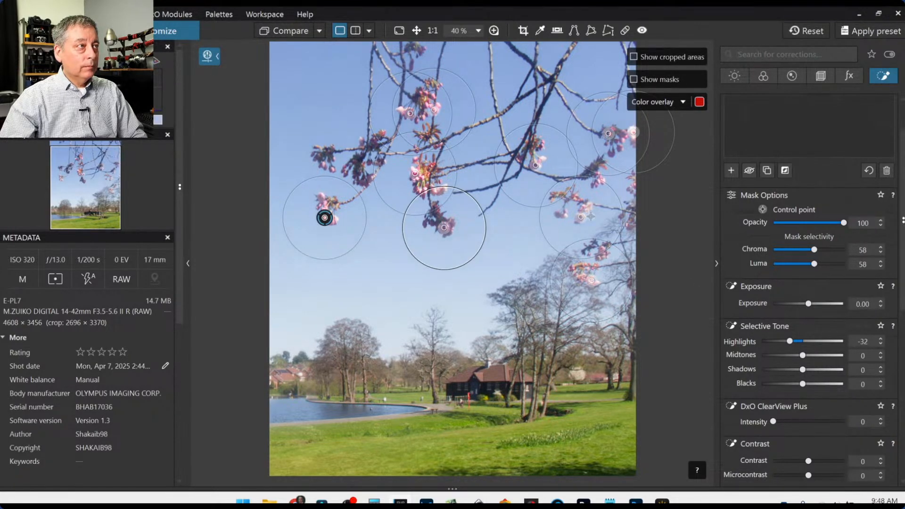
scroll(774, 326, "down", 6)
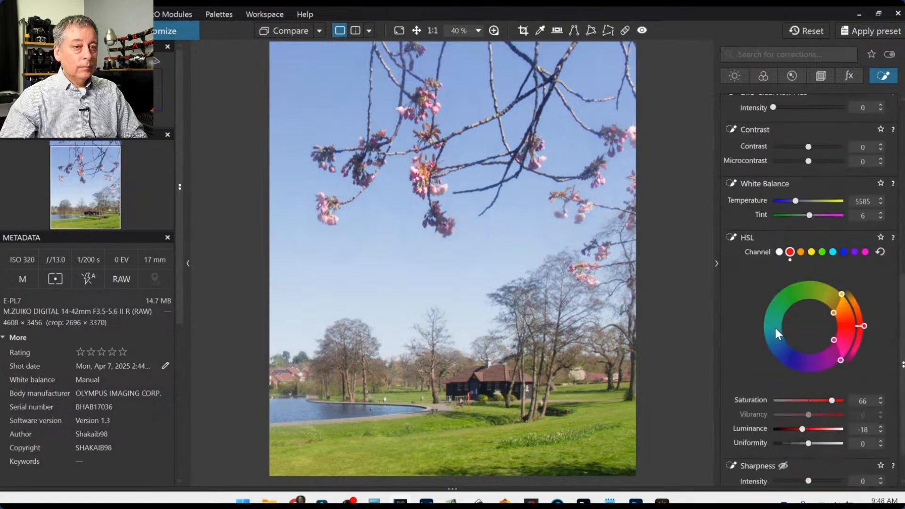
scroll(776, 330, "down", 1)
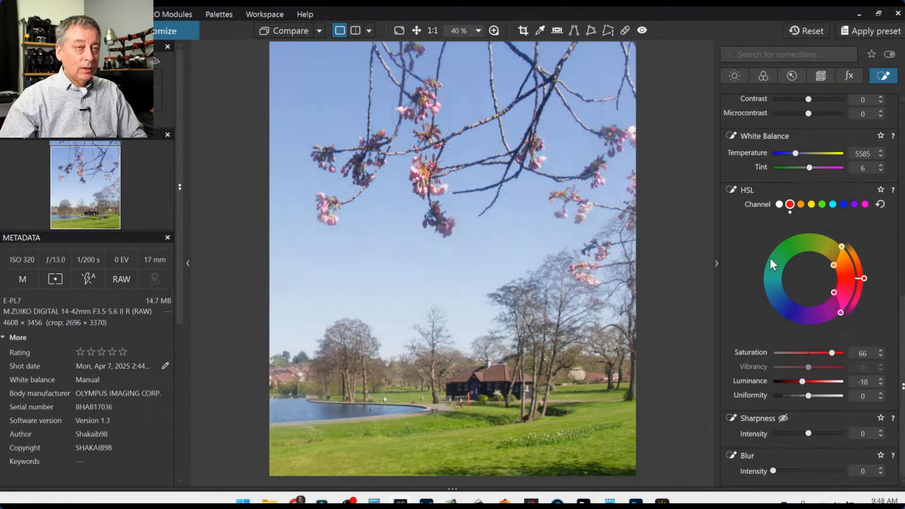
Step: Create a new control point mask with small-radius points on the two yellow-flowering bushes in front of the park building
scroll(773, 262, "up", 7)
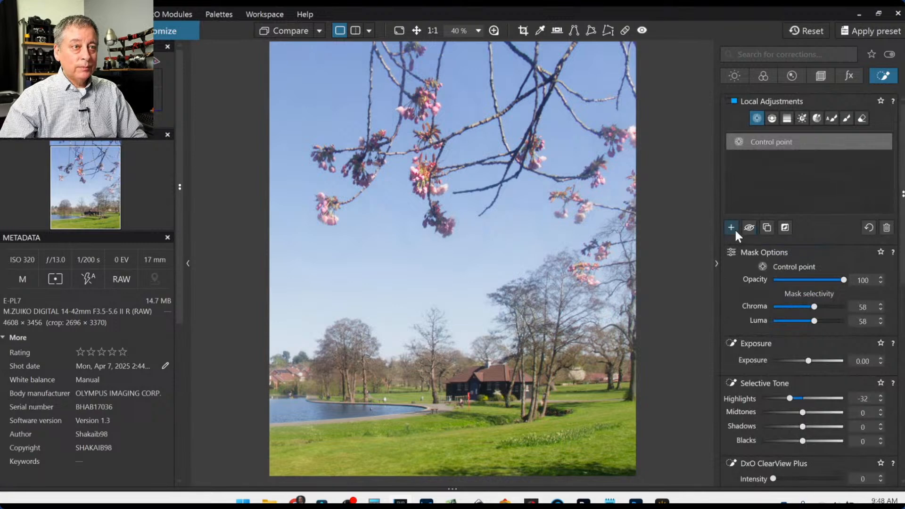
left_click(731, 228)
scroll(530, 452, "up", 3)
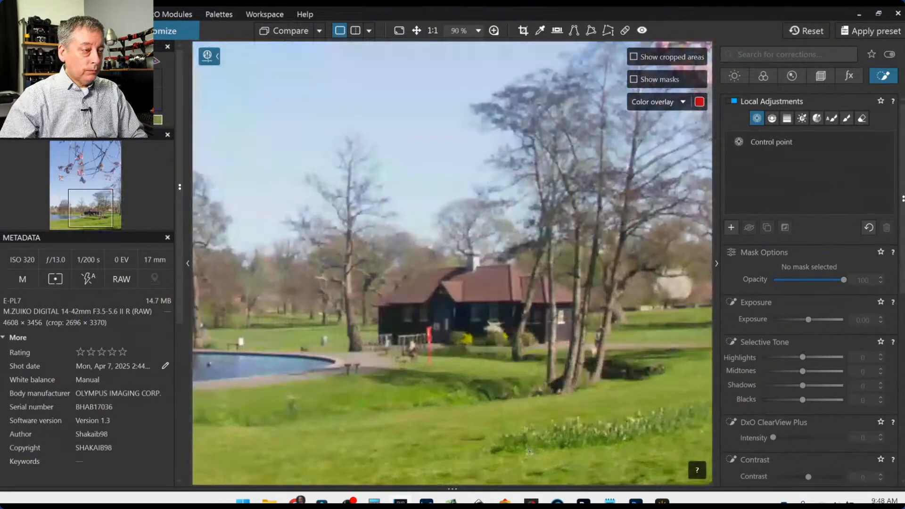
scroll(530, 451, "up", 2)
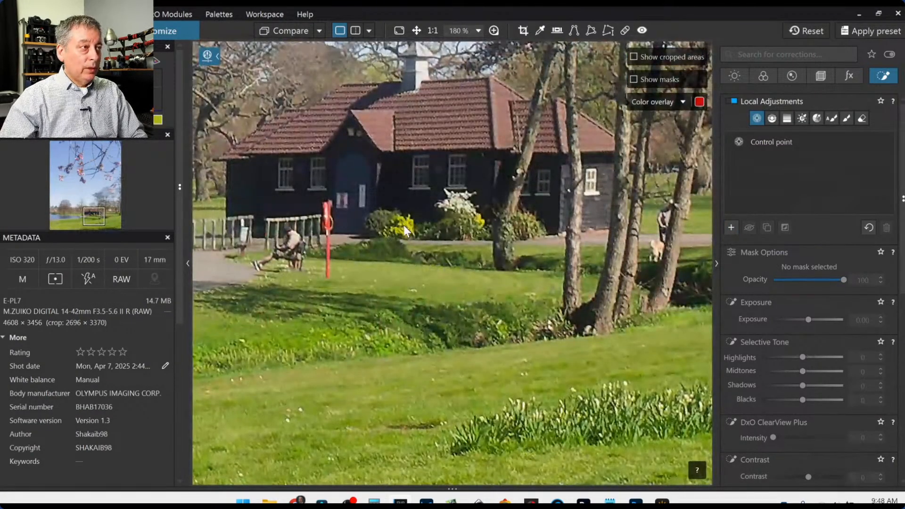
left_click(404, 226)
left_click_drag(526, 167, 449, 202)
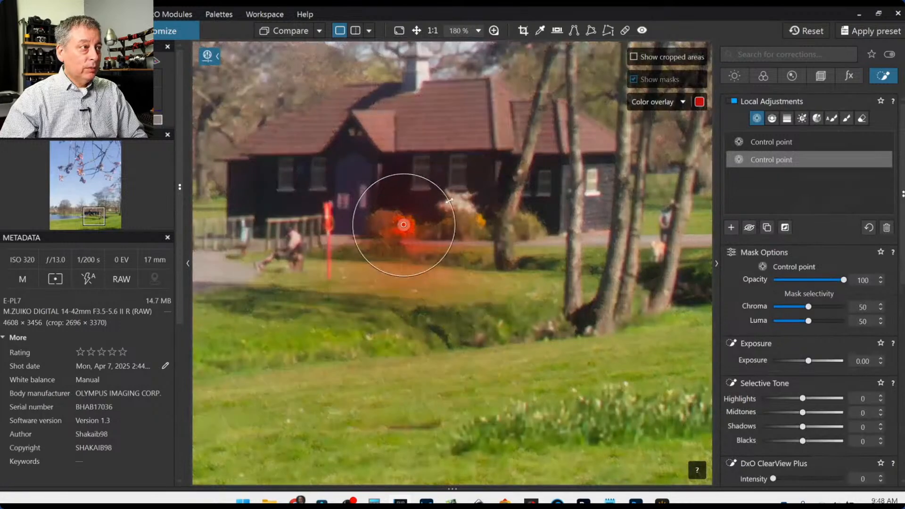
left_click(480, 221)
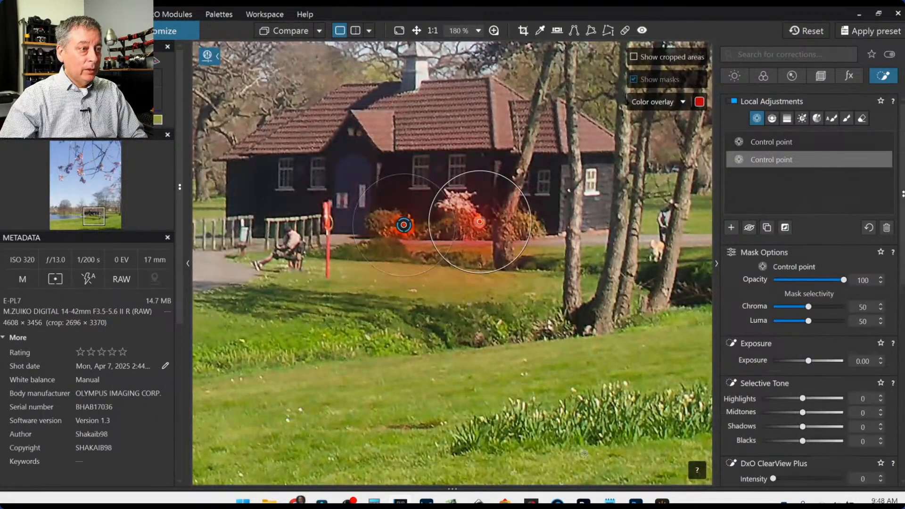
Step: Add a control point on the flower clump in the foreground grass and centre it precisely on a flower
left_click(523, 410)
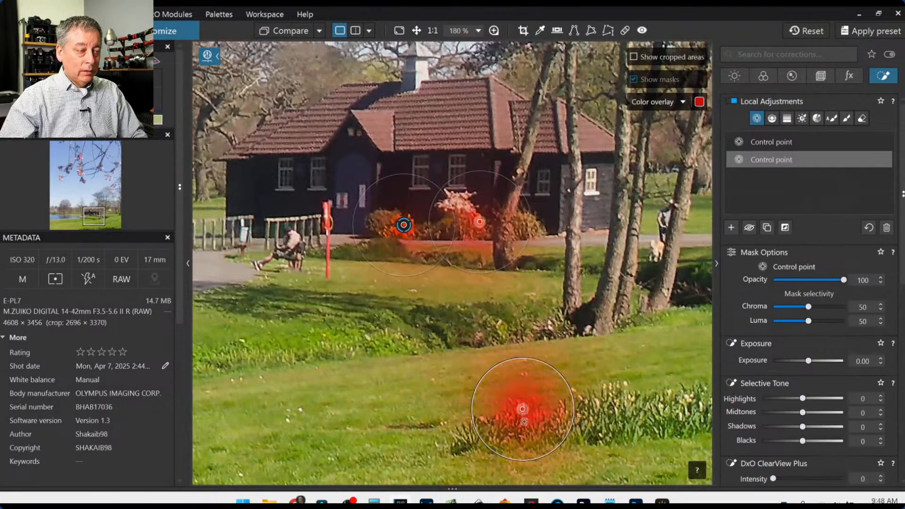
scroll(524, 420, "up", 5)
left_click_drag(524, 363, 525, 348)
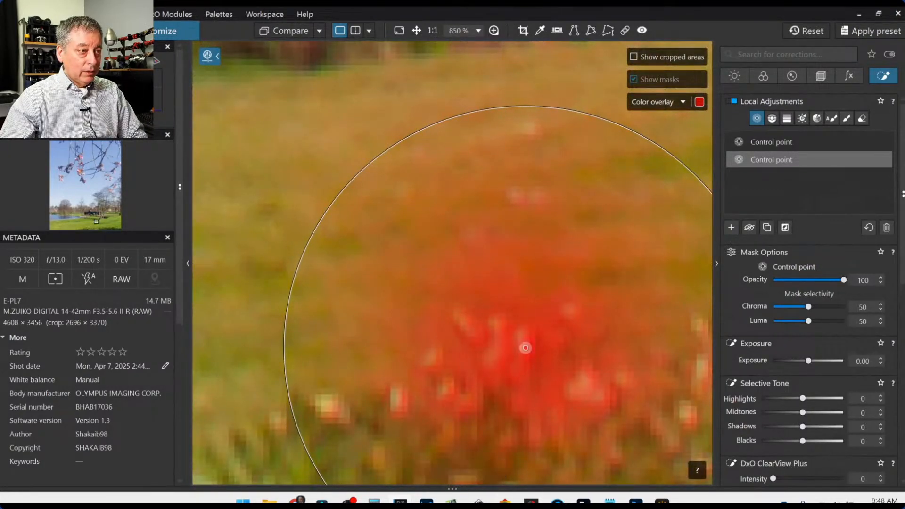
left_click_drag(525, 349, 522, 350)
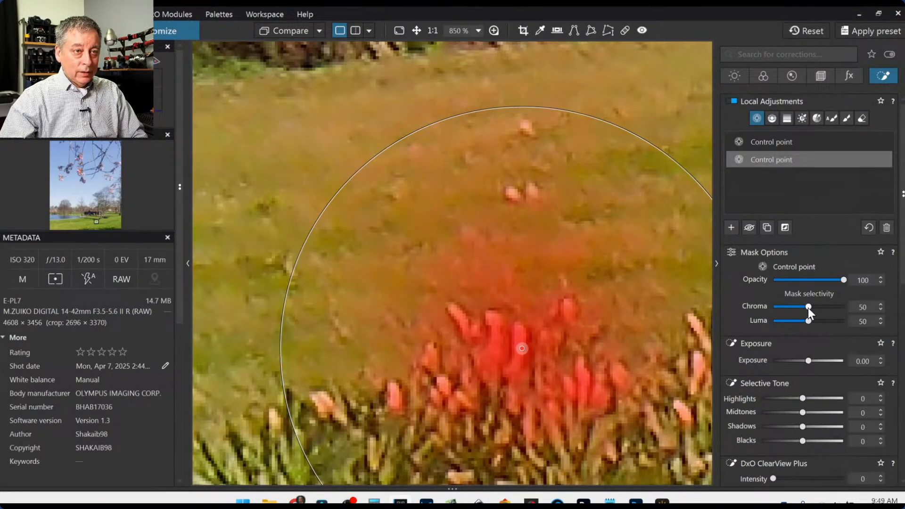
Step: Set the flower mask's chroma selectivity to 65 and add two more control points along the foreground flower clump
scroll(808, 307, "up", 3)
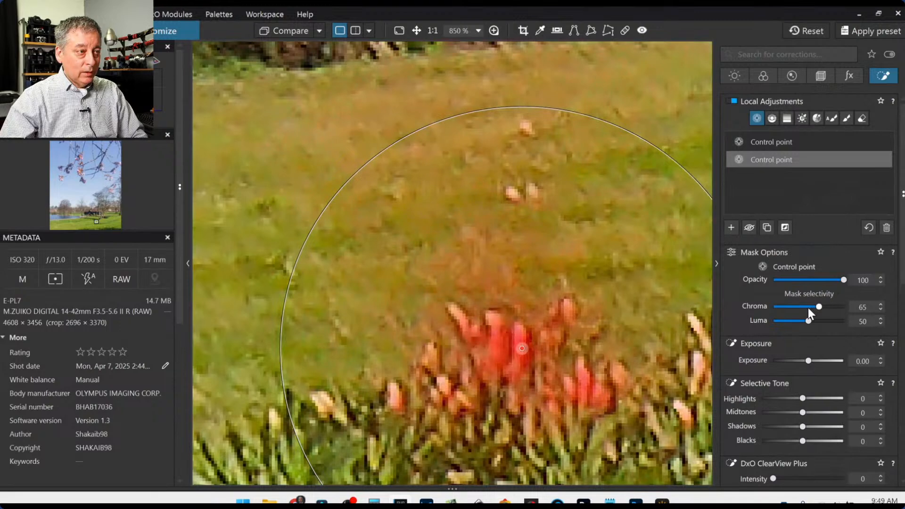
scroll(730, 364, "down", 3)
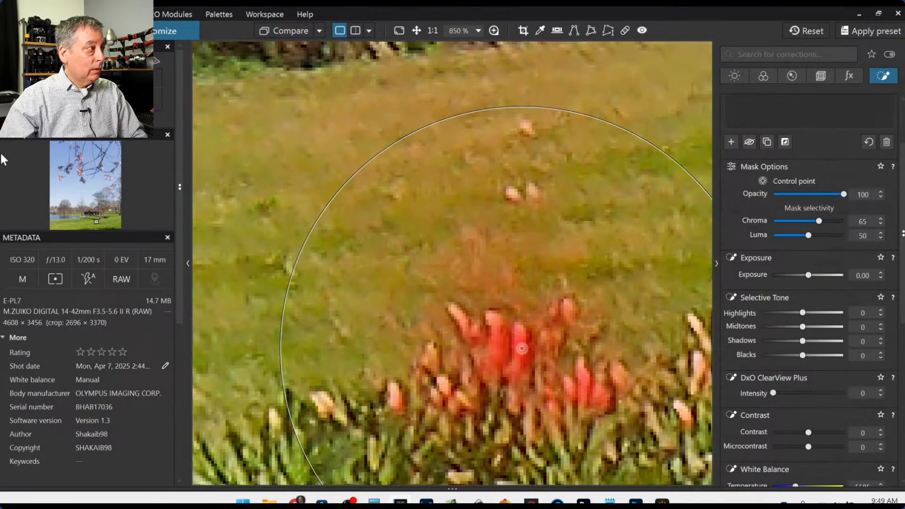
left_click_drag(96, 222, 98, 222)
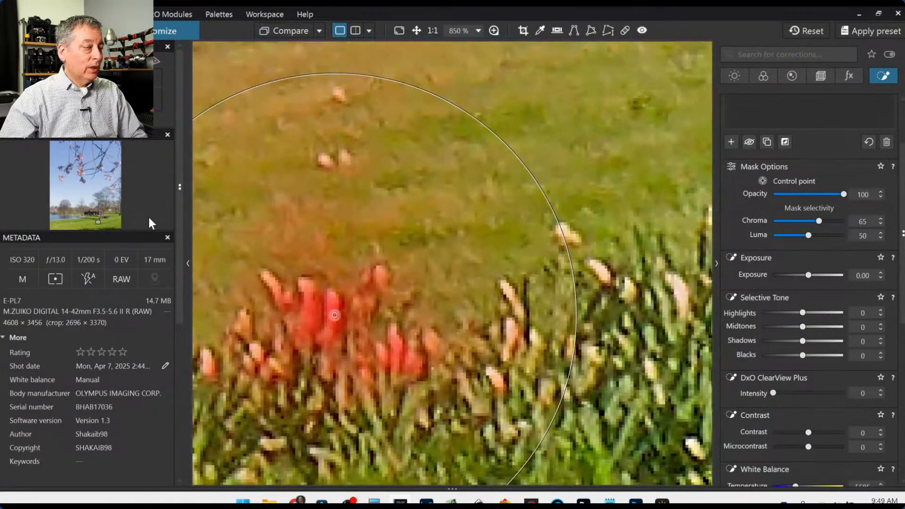
left_click(511, 331)
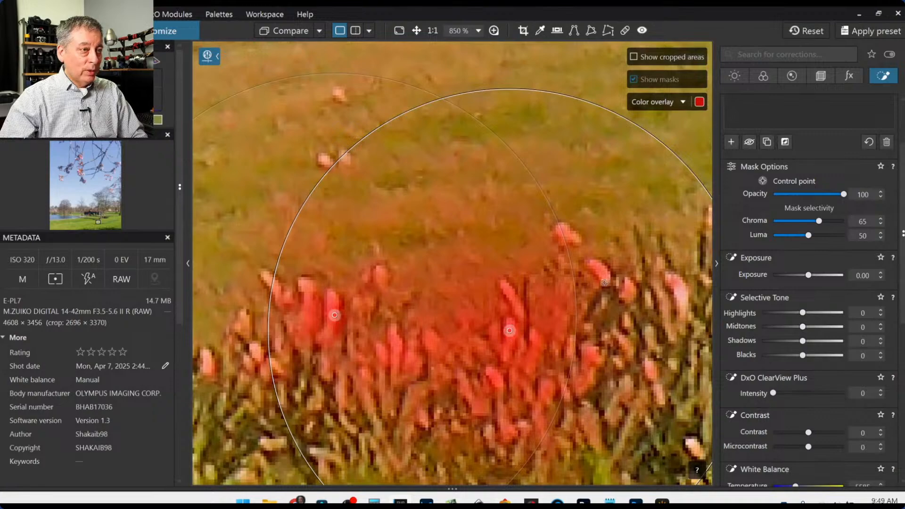
left_click(679, 293)
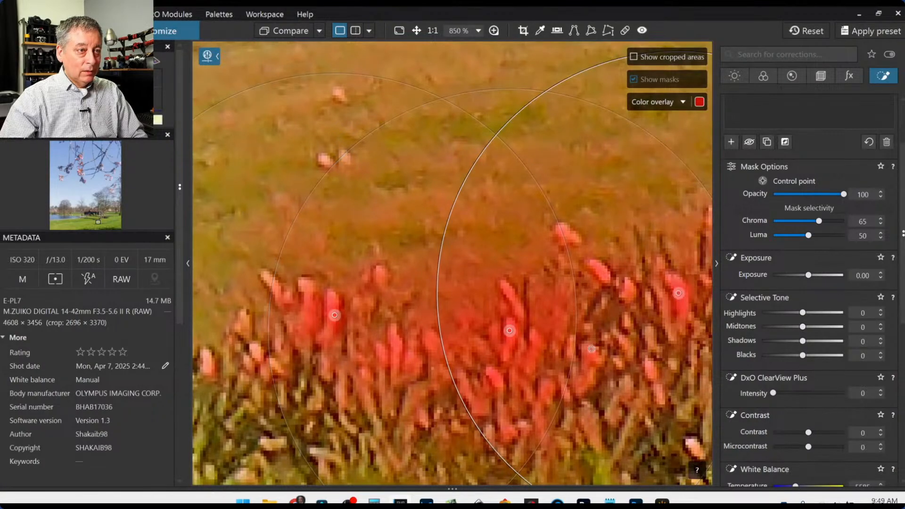
Step: Add another control point at the far right of the foreground flower clump and set the mask's luma selectivity to 58
scroll(592, 349, "down", 3)
scroll(592, 349, "down", 5)
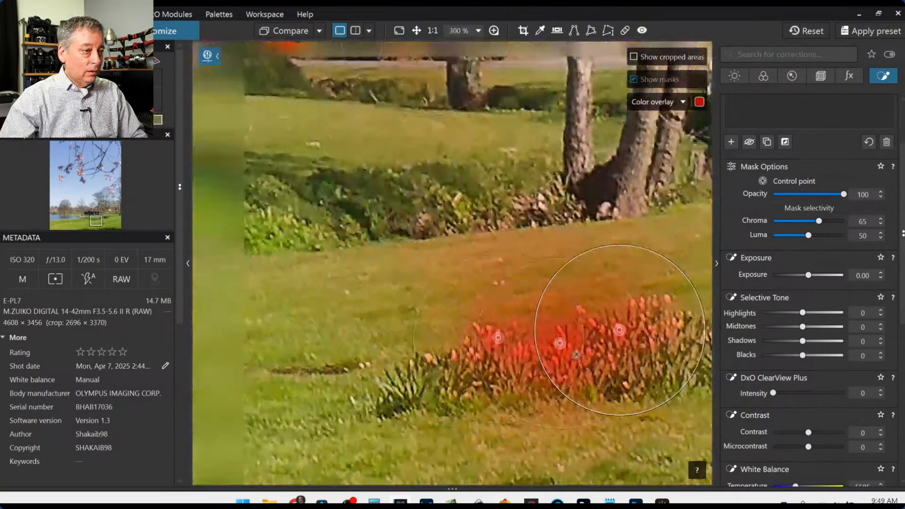
scroll(681, 365, "down", 4)
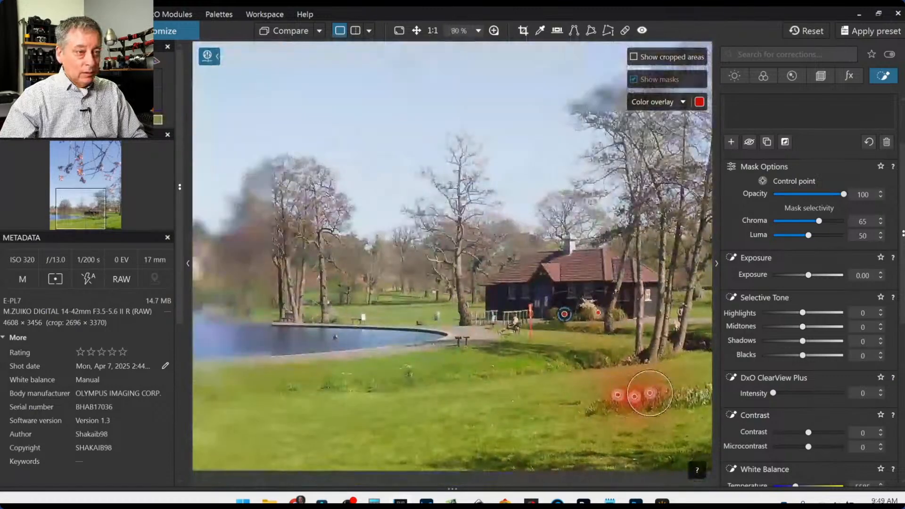
scroll(697, 399, "up", 2)
scroll(697, 400, "up", 4)
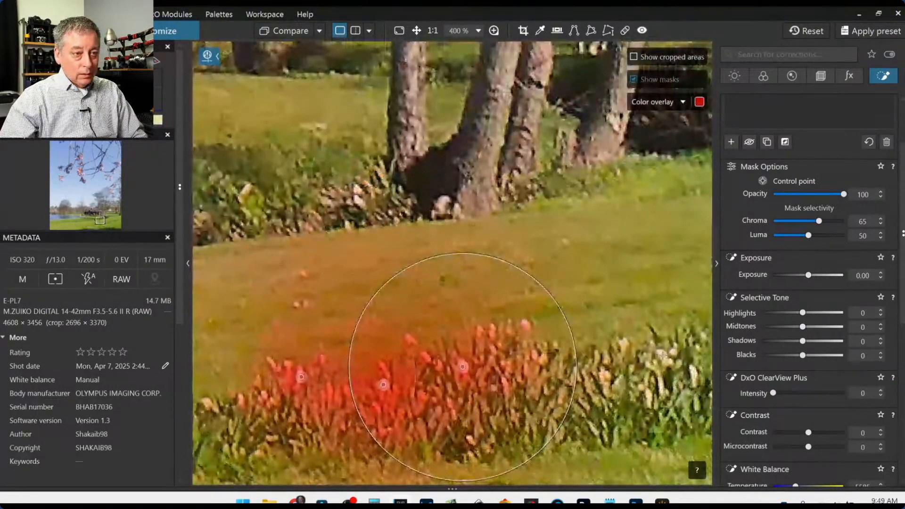
left_click(663, 354)
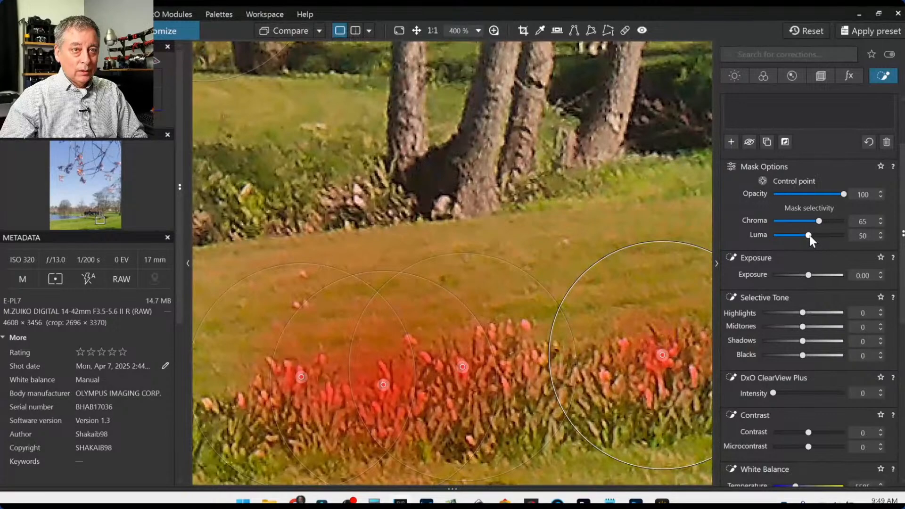
left_click_drag(810, 235, 814, 236)
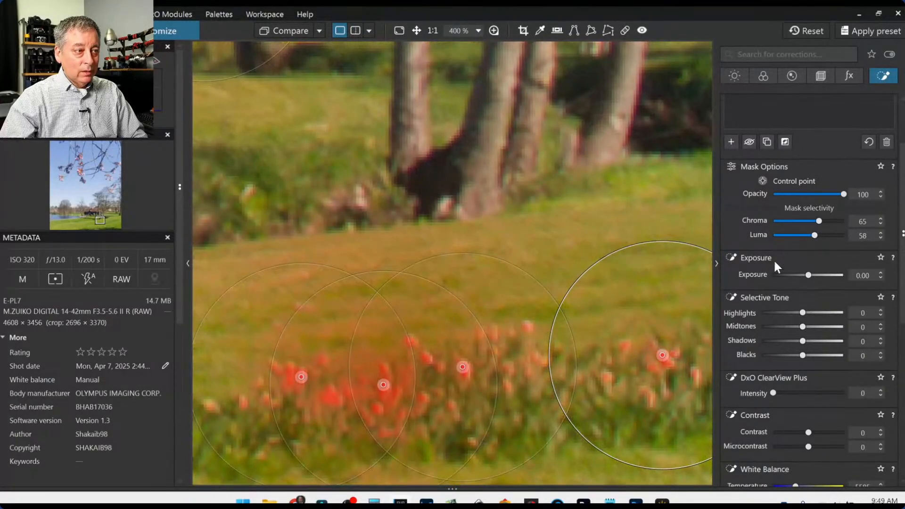
Step: Widen the orange channel's hue range towards yellow for the flower mask and set its saturation to 87 and luminance to -26
scroll(774, 262, "down", 6)
left_click(801, 223)
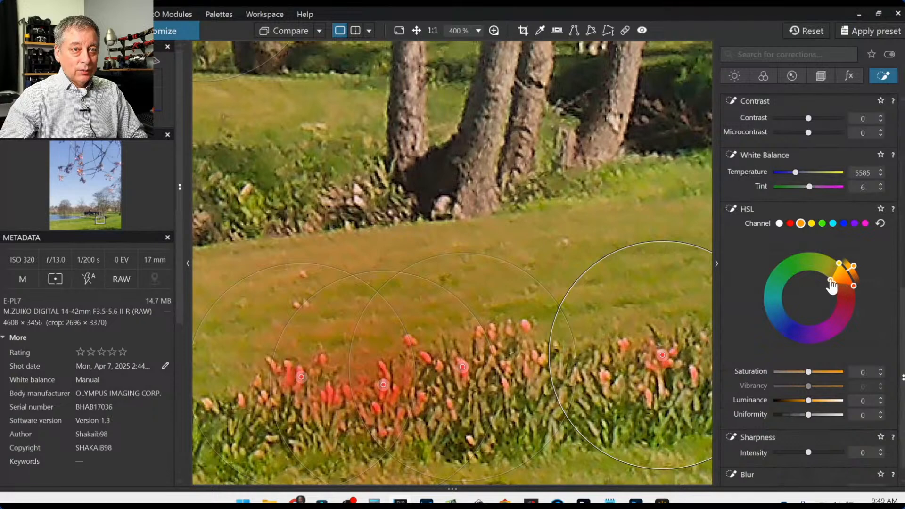
left_click_drag(832, 285, 825, 281)
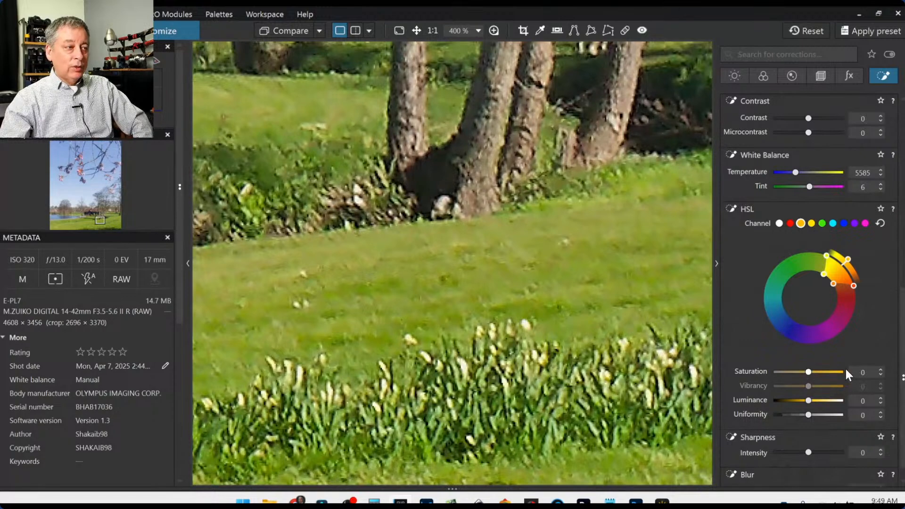
left_click_drag(813, 371, 839, 372)
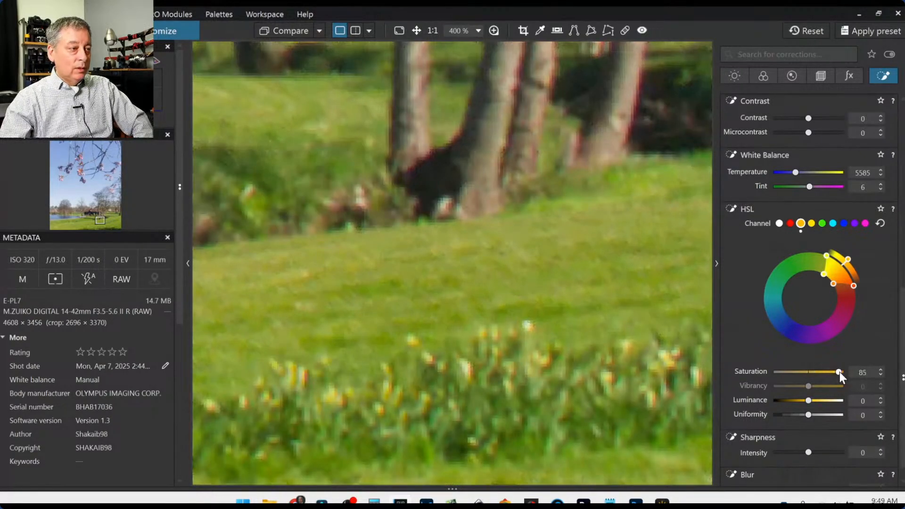
left_click_drag(809, 401, 800, 401)
Step: Set the flower mask's Selective Tone highlights to -15 and its white balance temperature to 6056
scroll(759, 302, "up", 8)
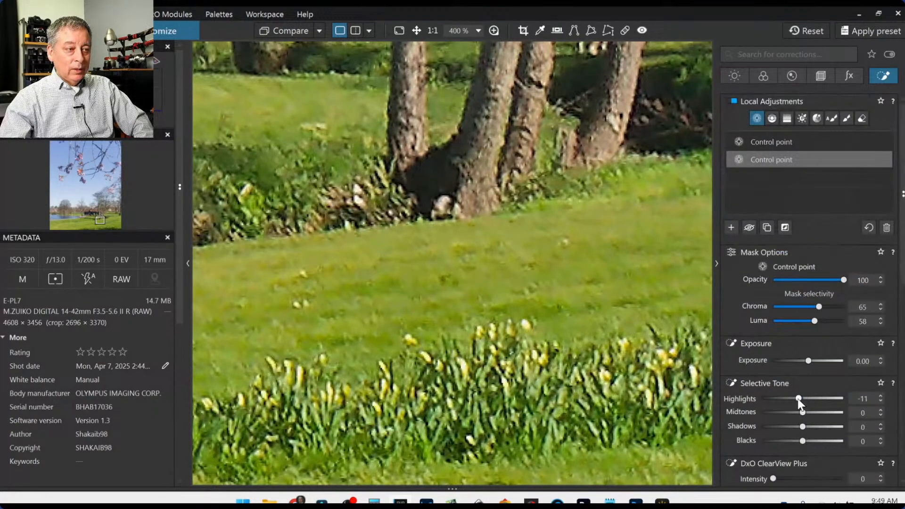
left_click_drag(799, 400, 797, 398)
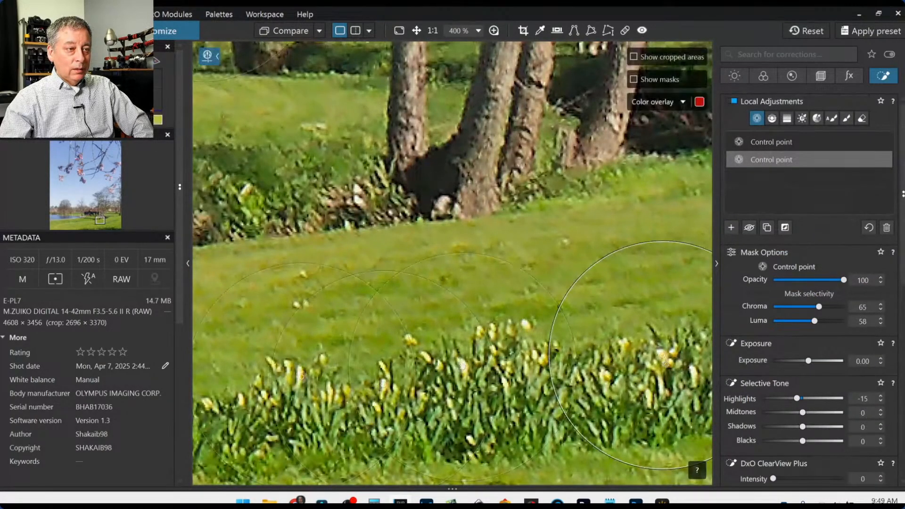
scroll(651, 373, "down", 1)
scroll(810, 394, "down", 8)
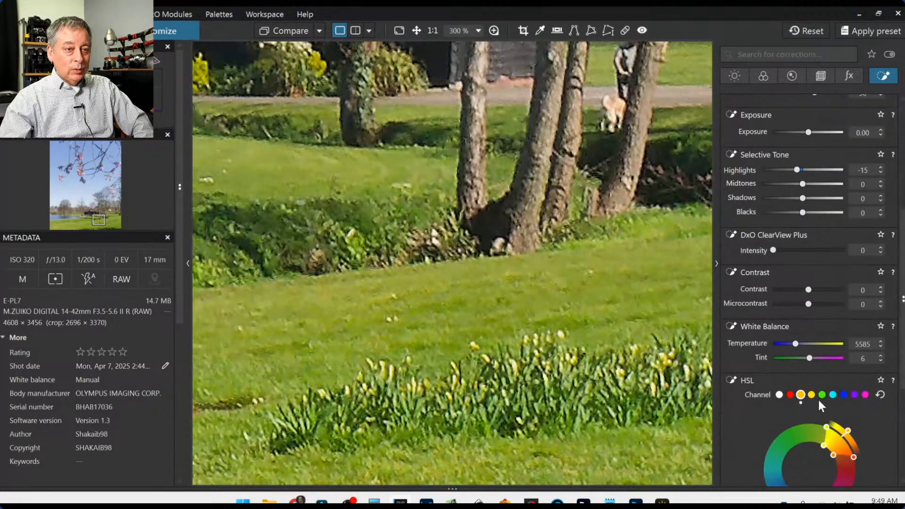
left_click_drag(796, 343, 798, 344)
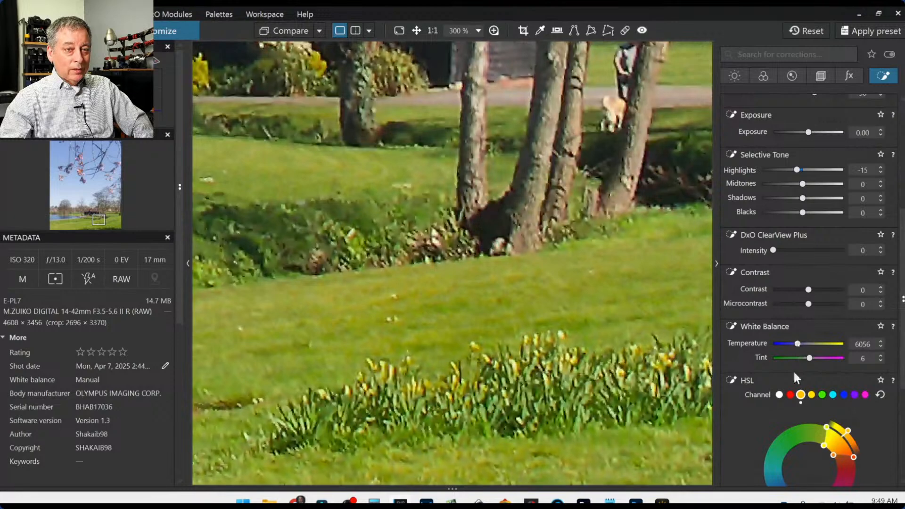
Step: Set the orange channel's saturation to 100 for the flower mask and leave the mask deselected
scroll(765, 410, "down", 3)
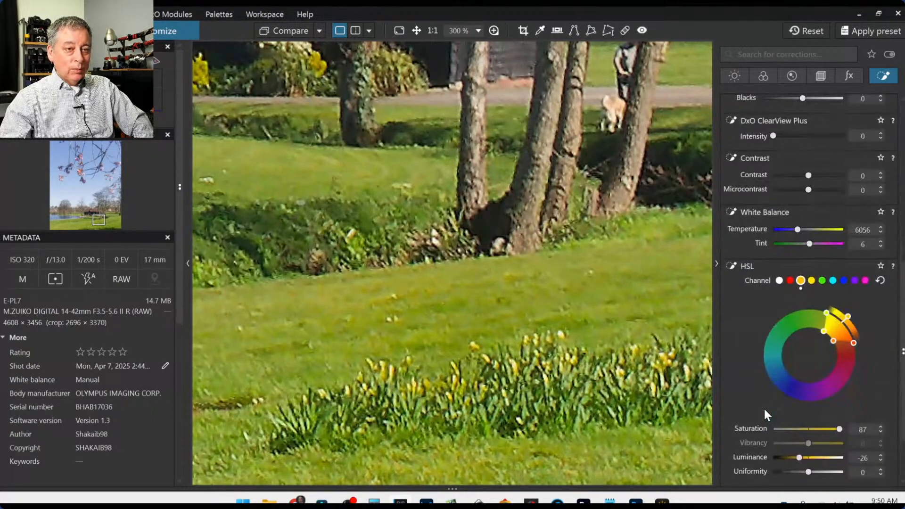
left_click_drag(837, 429, 848, 428)
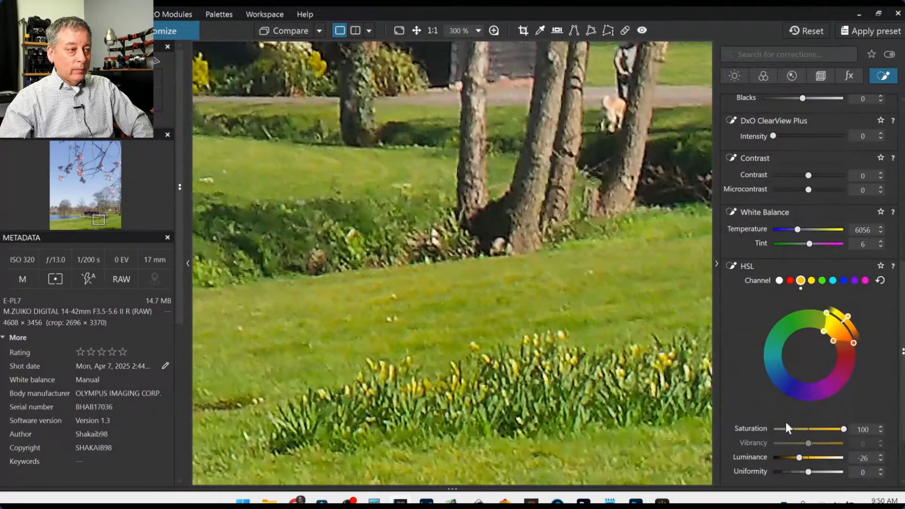
scroll(643, 414, "down", 2)
scroll(642, 413, "down", 1)
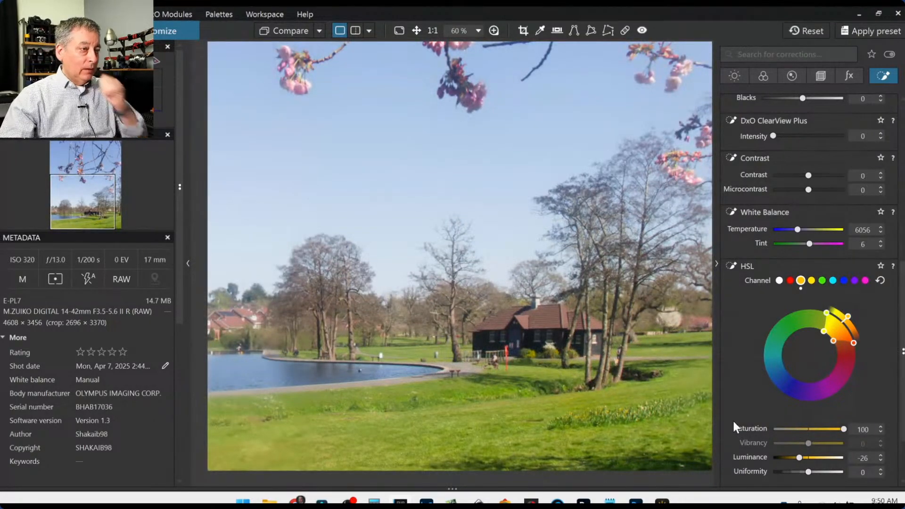
left_click(705, 380)
Step: Create a new control point mask with two small-radius points on the distant blossoming trees to the right of the park building
scroll(696, 373, "down", 1)
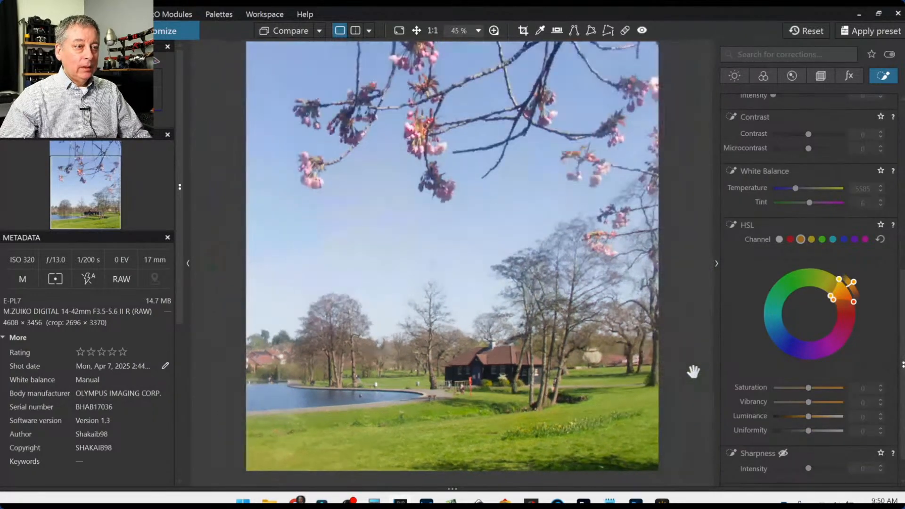
scroll(697, 377, "up", 1)
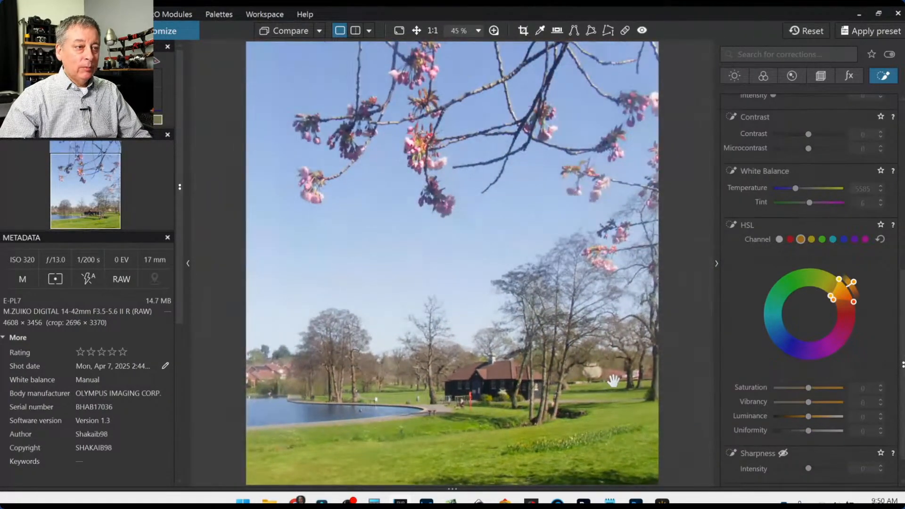
scroll(790, 209, "up", 6)
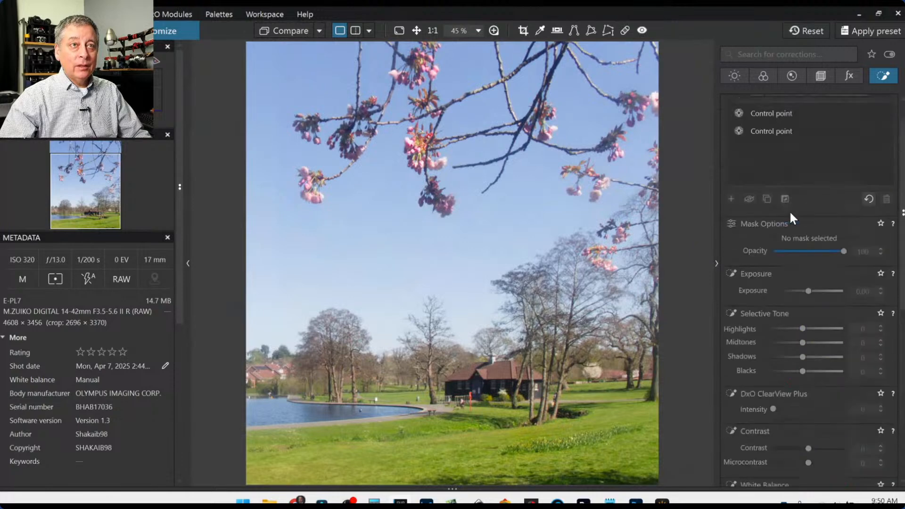
left_click(760, 118)
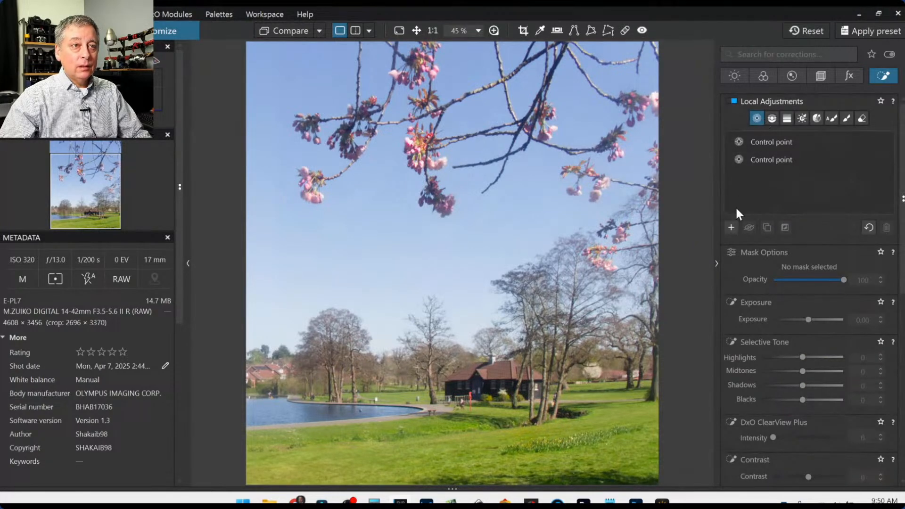
left_click(591, 372)
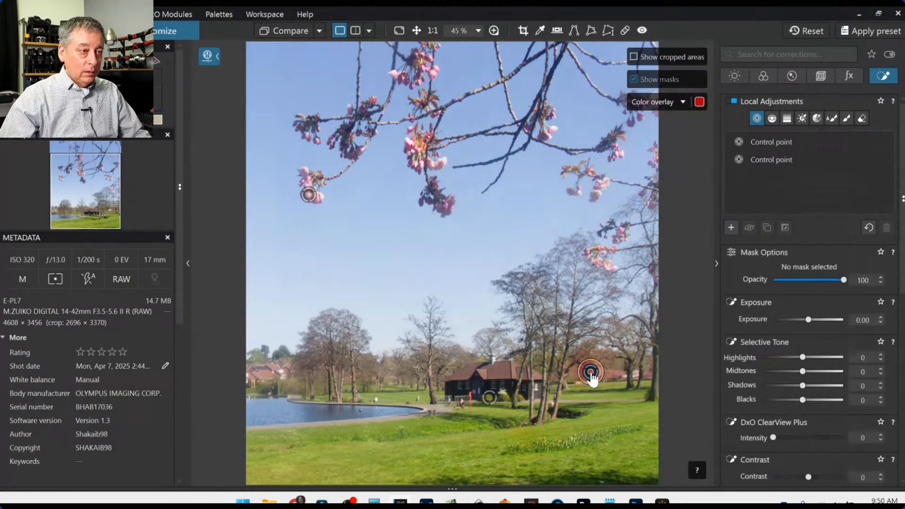
left_click(612, 376)
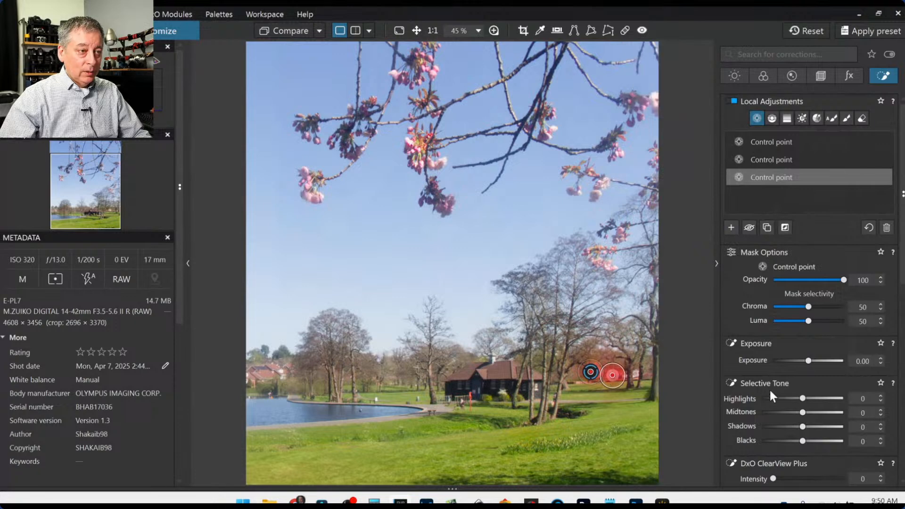
Step: Widen the red channel's hue range towards magenta for the distant tree mask, set its saturation to 86, and deselect the mask
scroll(800, 415, "down", 3)
scroll(799, 416, "down", 5)
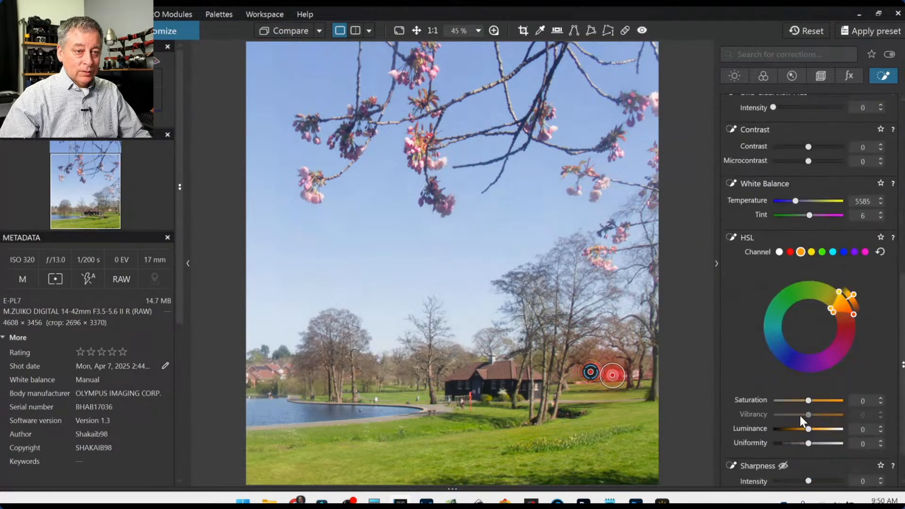
left_click(790, 252)
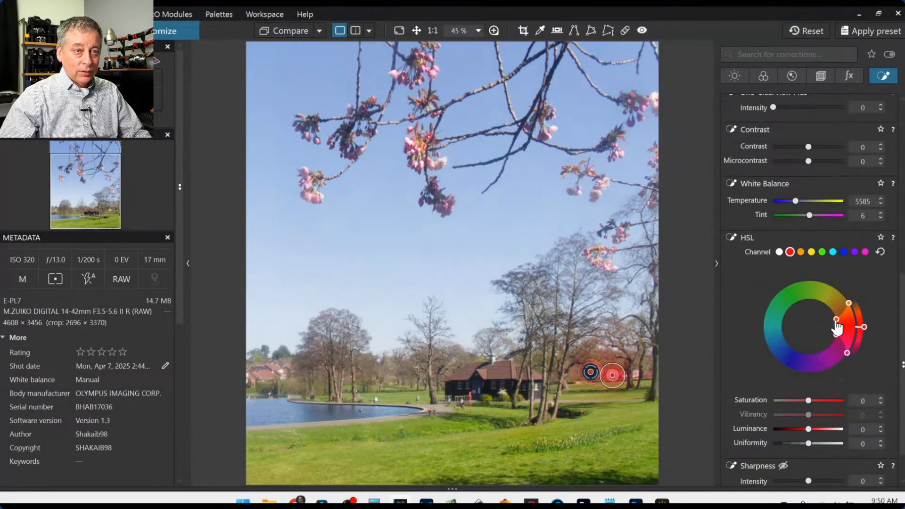
left_click_drag(837, 327, 830, 347)
left_click_drag(811, 402, 839, 405)
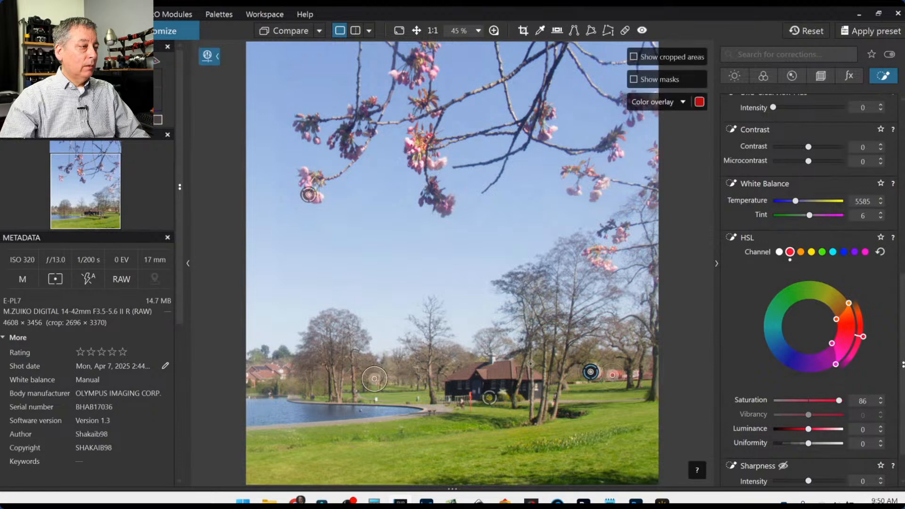
left_click_drag(387, 386, 396, 382)
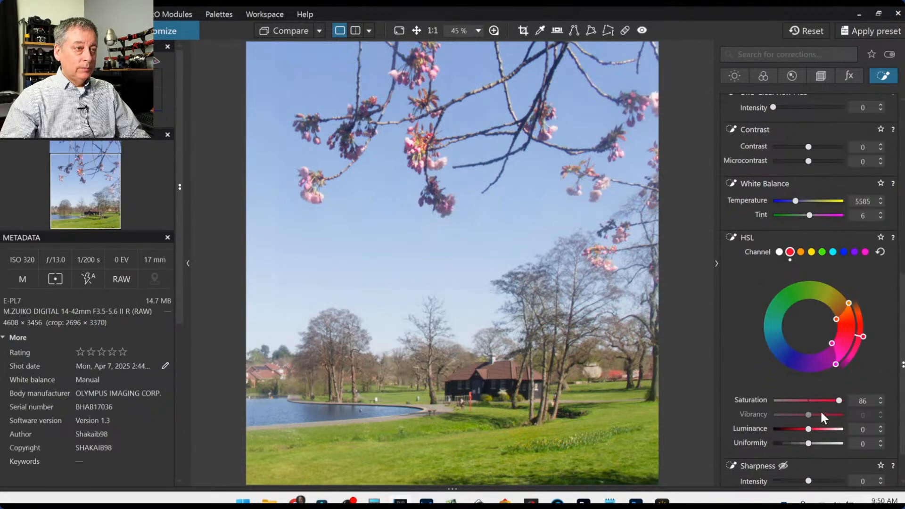
key("Escape")
Step: Create a new control point mask with two small-radius points on the dark walls of the park building
scroll(570, 356, "down", 2)
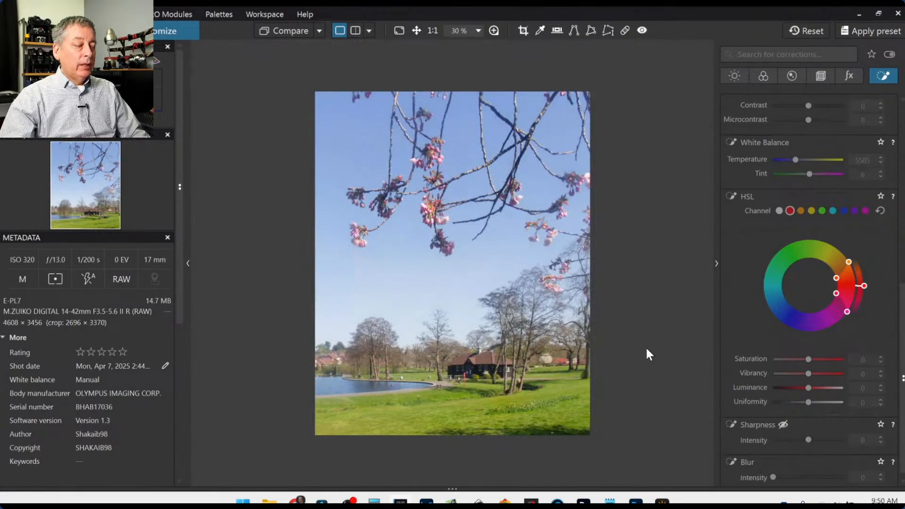
scroll(528, 293, "up", 1)
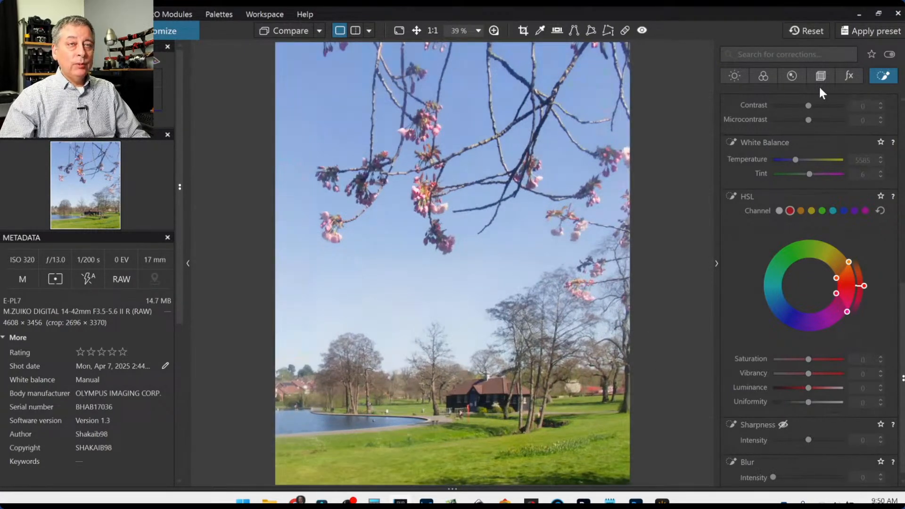
scroll(779, 236, "up", 5)
scroll(773, 274, "up", 2)
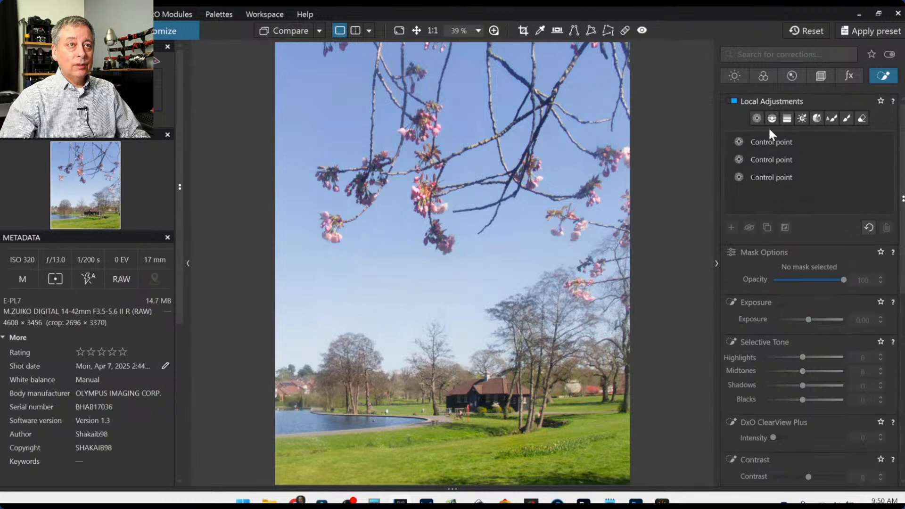
left_click(754, 122)
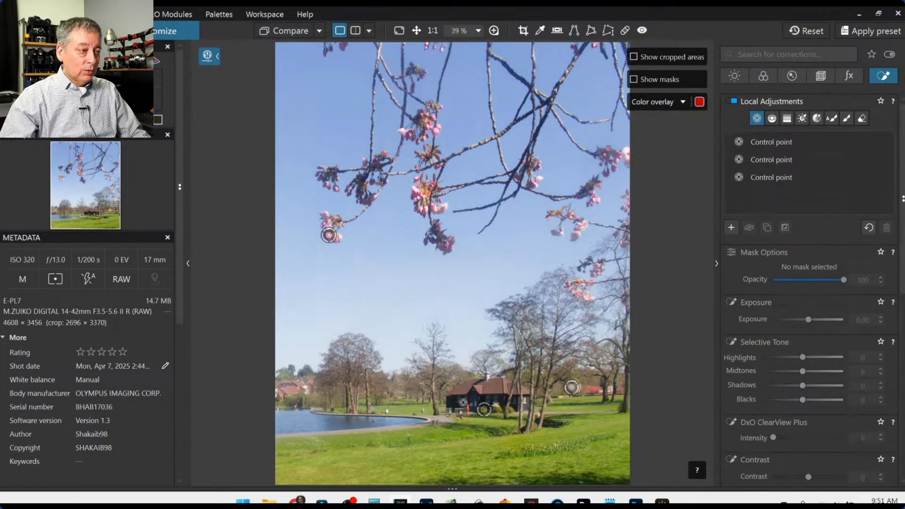
left_click(500, 402)
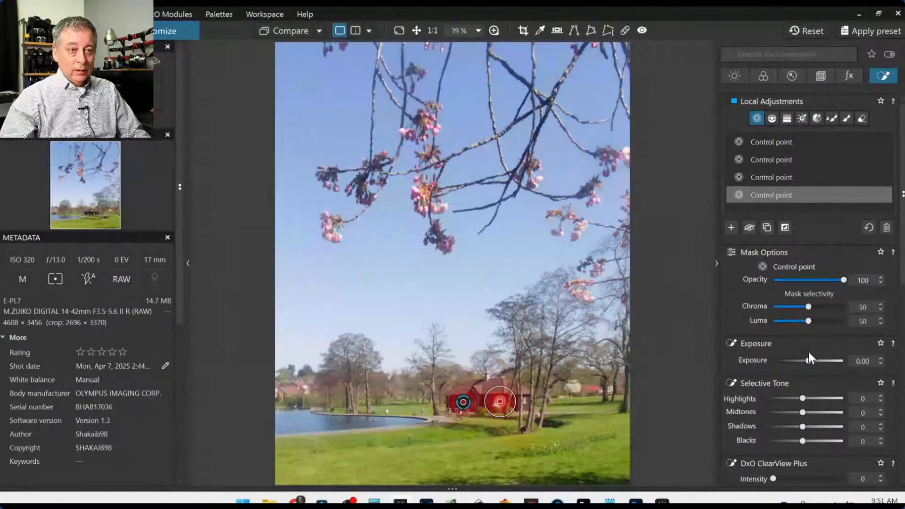
Step: Set the building mask's exposure to 0.76, shadows to 27, ClearView Plus intensity to 49 and microcontrast to 88, and deselect the mask
left_click_drag(808, 361, 815, 361)
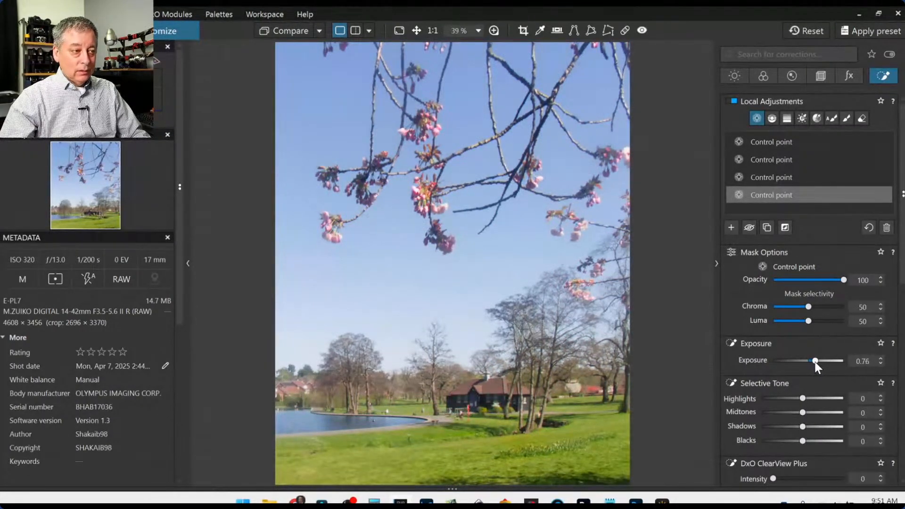
left_click_drag(808, 426, 814, 428)
scroll(755, 410, "down", 4)
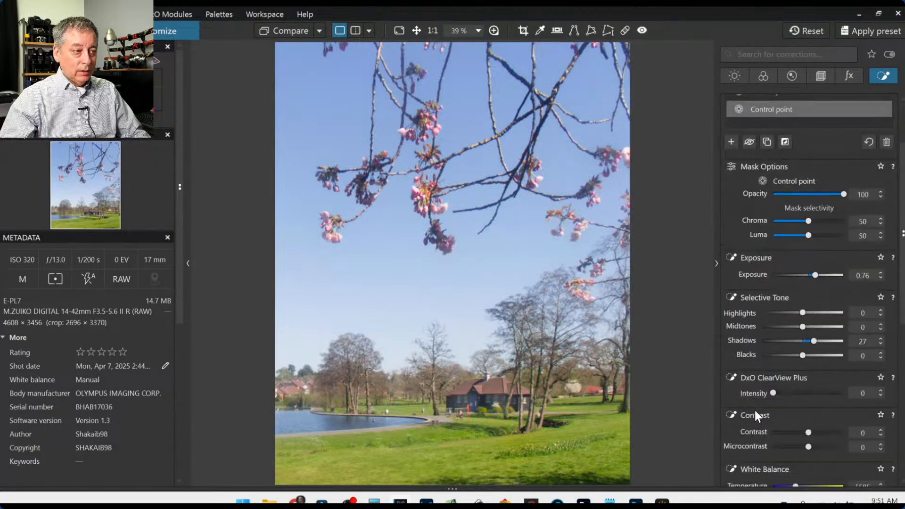
left_click(808, 364)
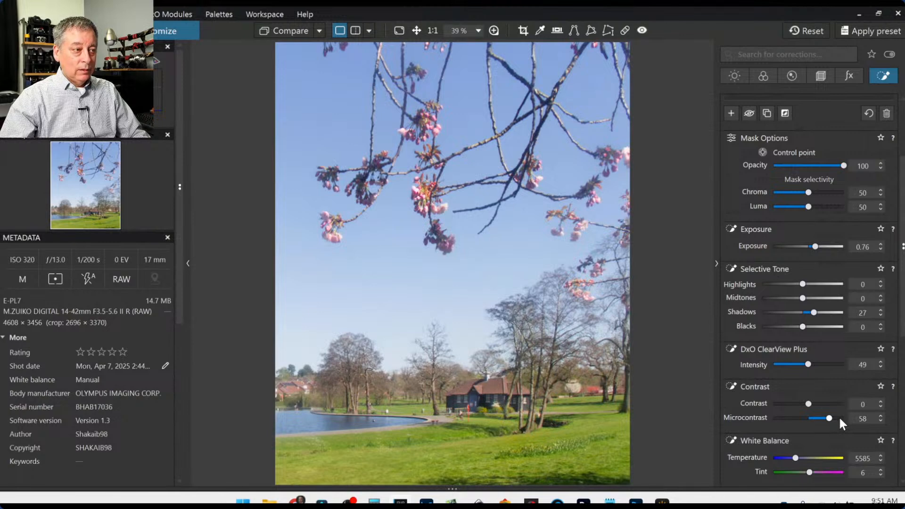
scroll(632, 399, "down", 1)
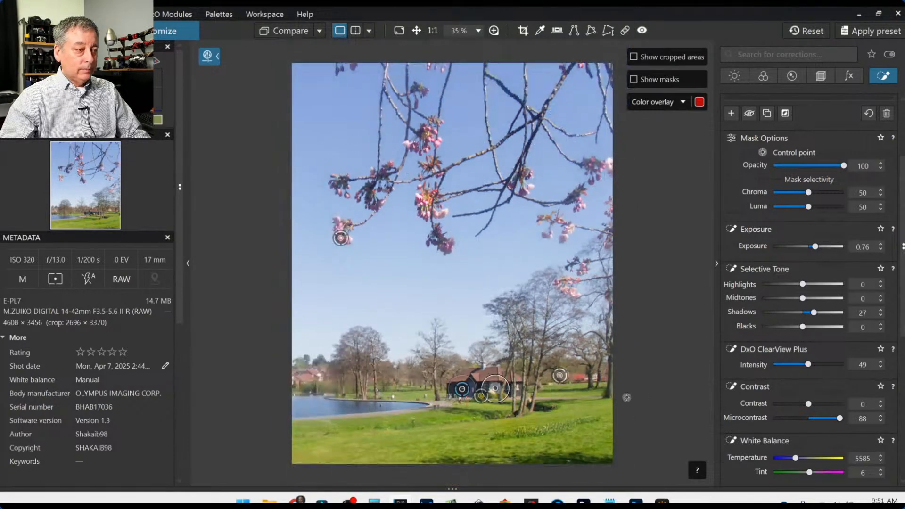
key("Escape")
scroll(565, 383, "down", 1)
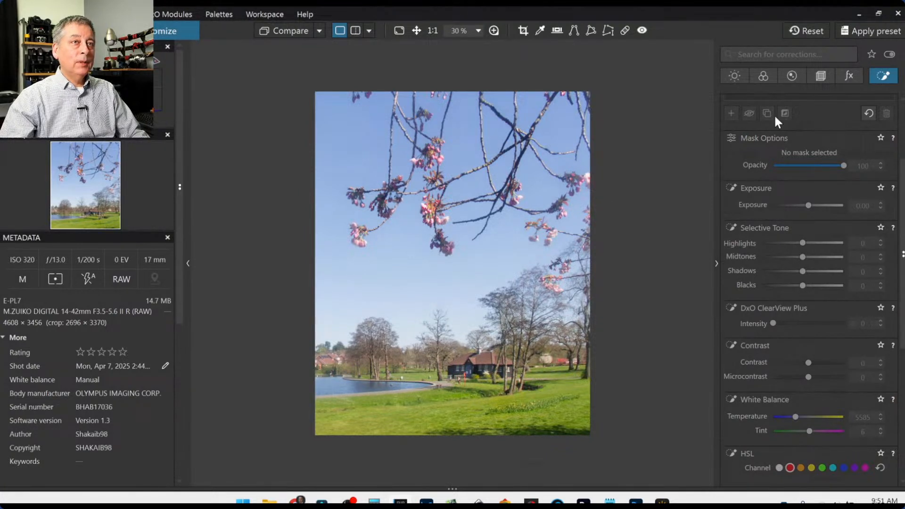
Step: Try a 1 × 1 crop of 2885 × 2885 px that keeps the building and overhanging blossoms and excludes the black edge
left_click(820, 75)
left_click(792, 187)
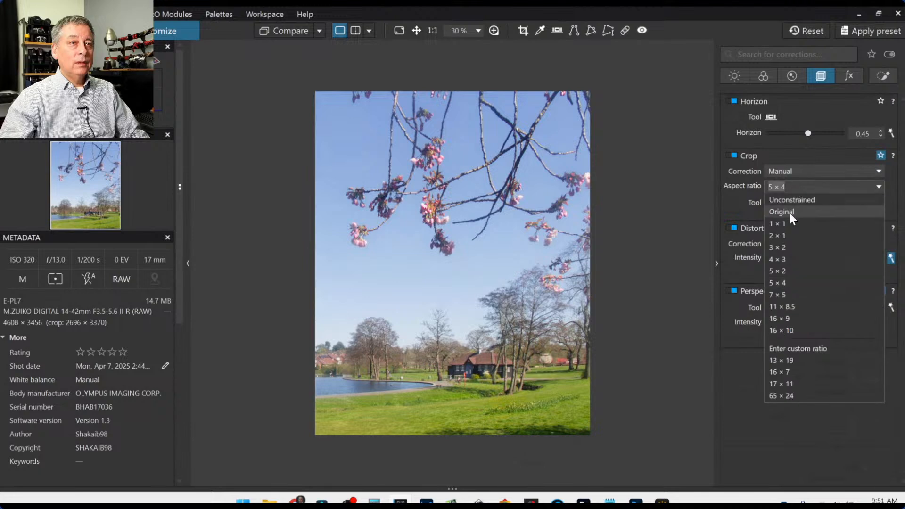
left_click(788, 218)
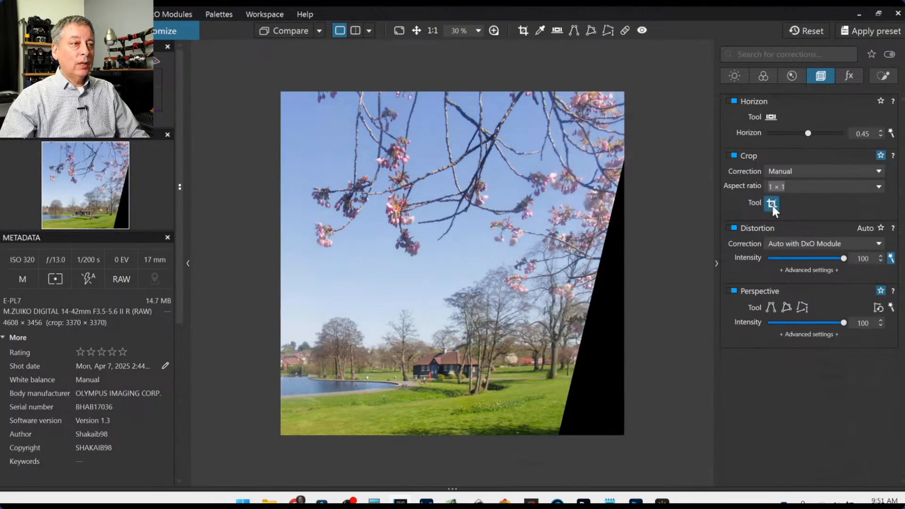
left_click(772, 203)
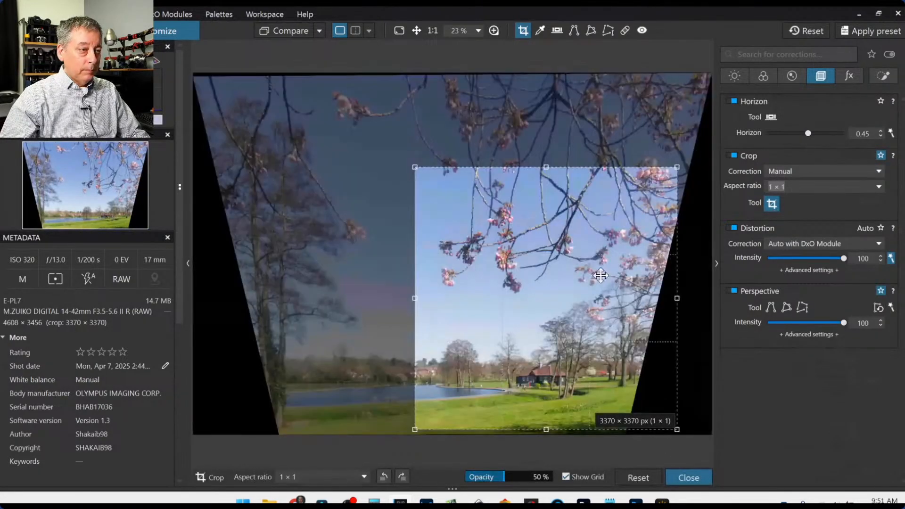
left_click_drag(601, 275, 576, 298)
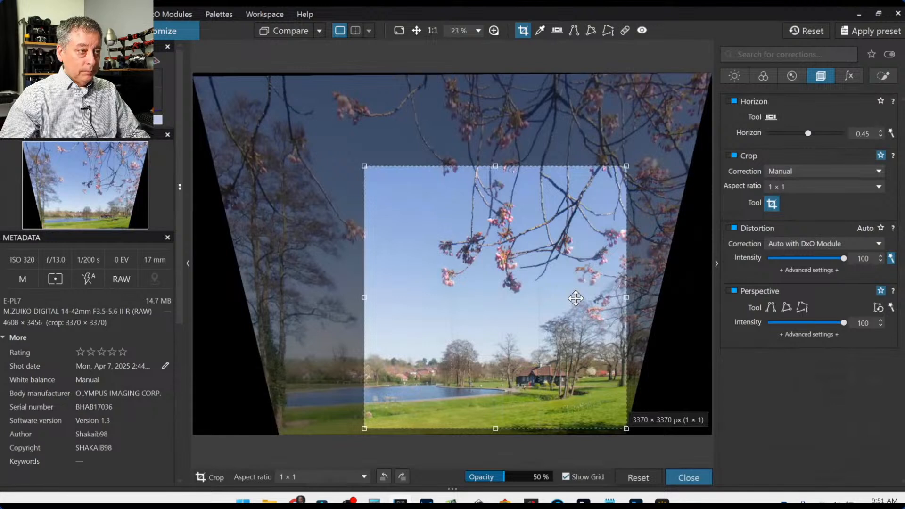
left_click_drag(364, 166, 423, 207)
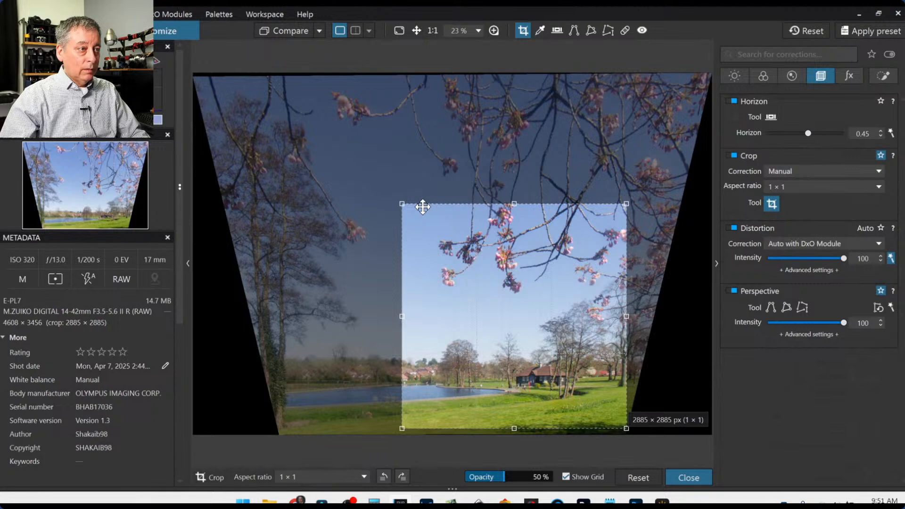
key("Return")
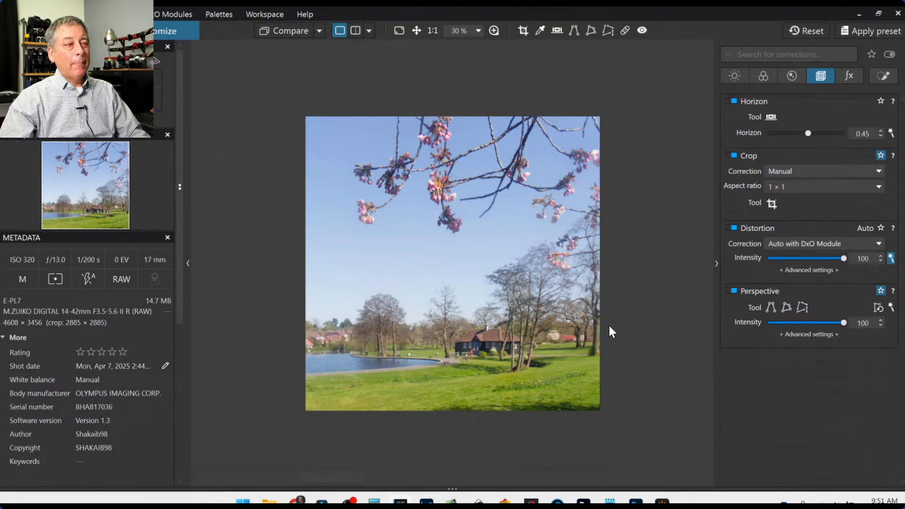
Step: Try a landscape 5 × 4 crop of 2885 × 2308 px, moved down to include the grass below the building
left_click(772, 204)
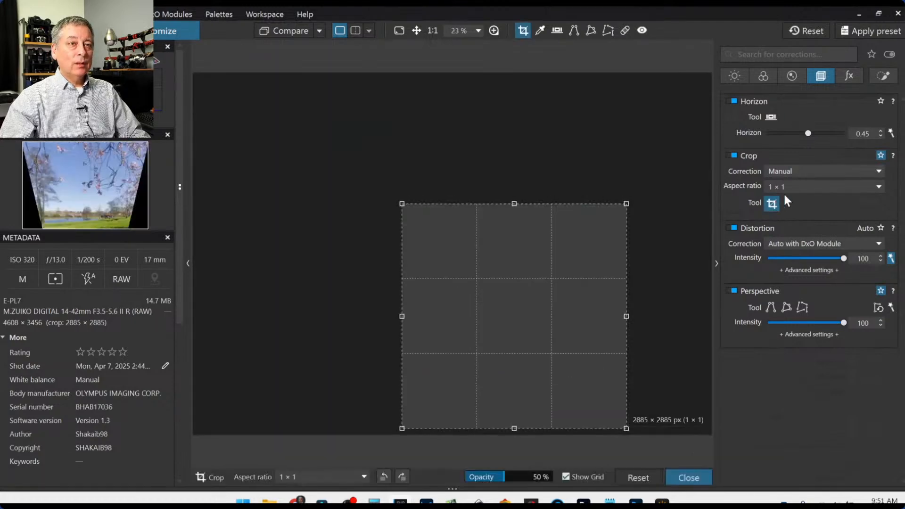
left_click(785, 191)
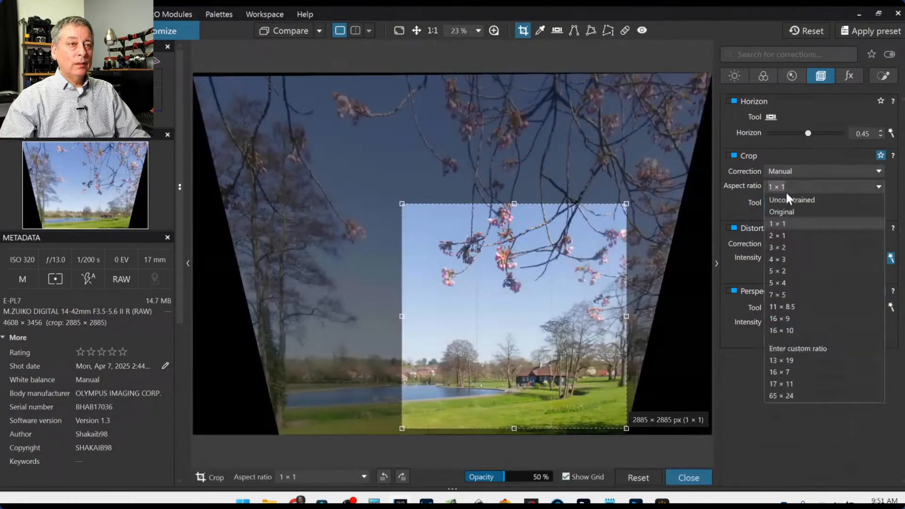
left_click(782, 282)
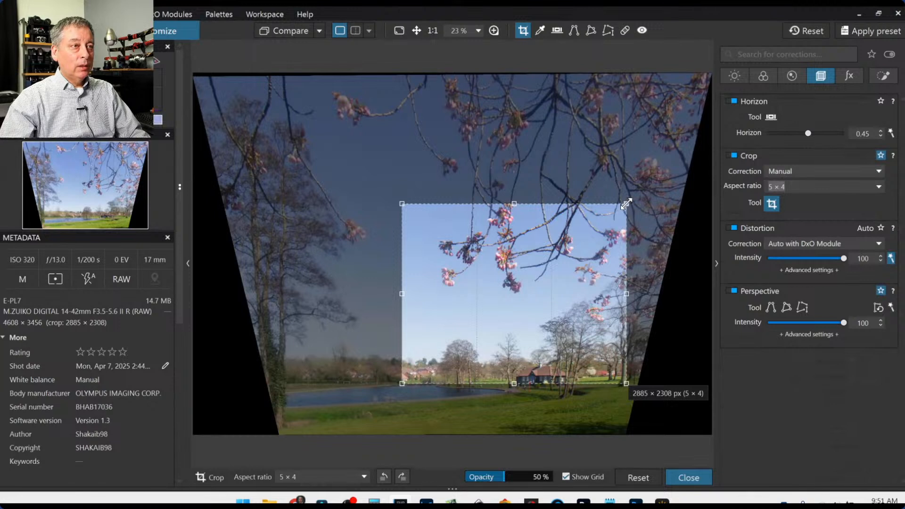
left_click_drag(597, 227, 564, 286)
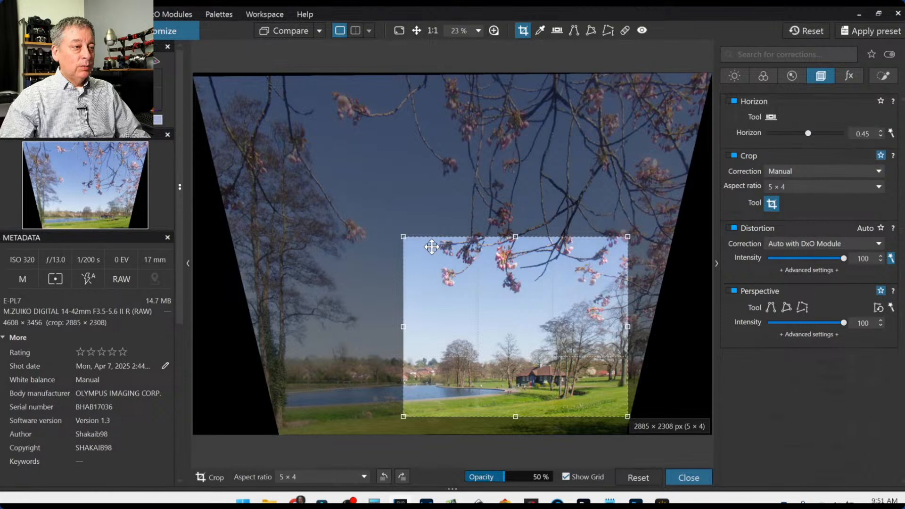
key("Return")
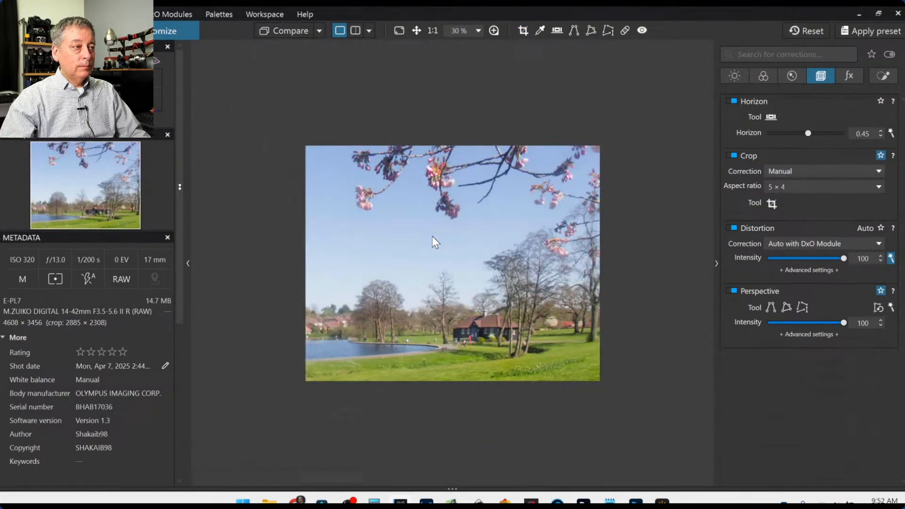
scroll(432, 237, "up", 1)
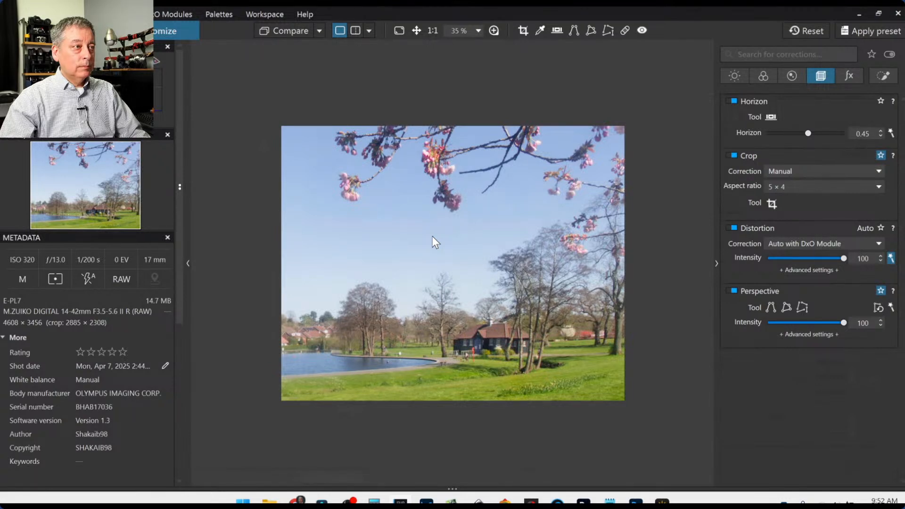
Step: Reshape the crop to a portrait 4 × 5 frame of 2416 × 3020 px reaching down to the image's lower edge, and apply it
left_click(772, 204)
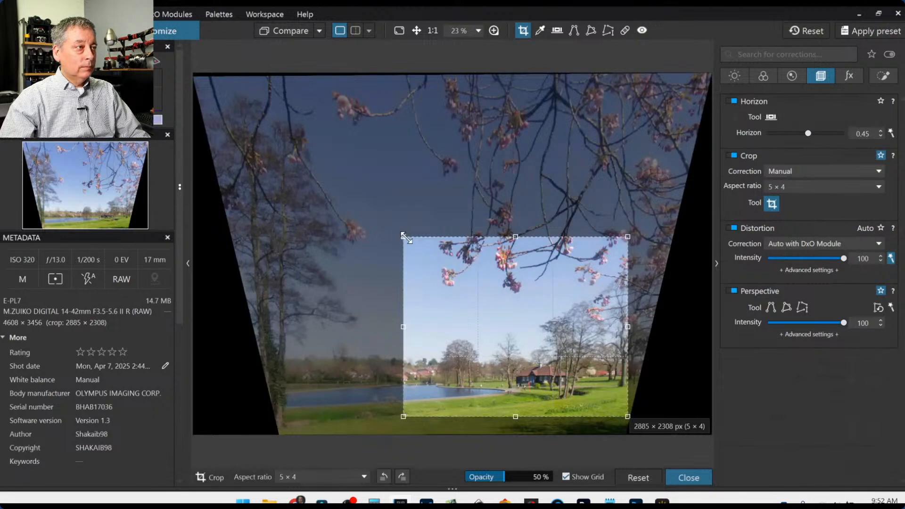
left_click_drag(406, 238, 431, 185)
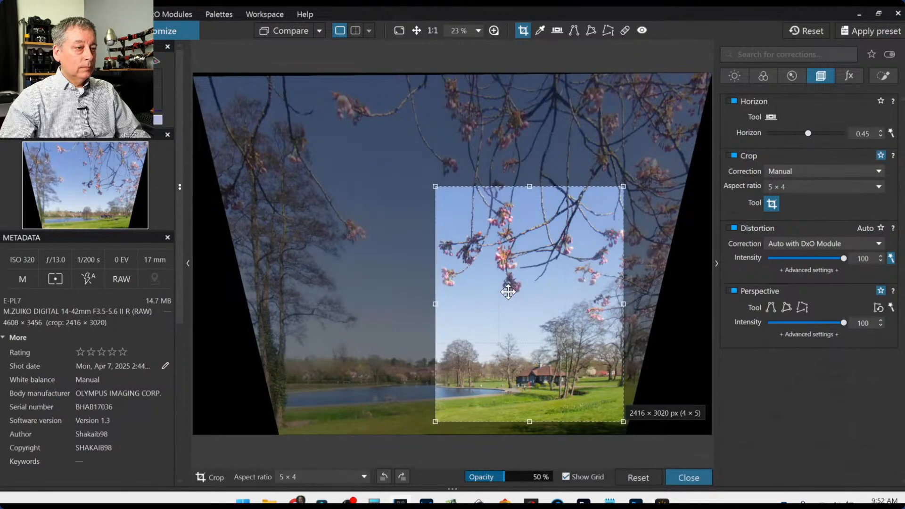
left_click_drag(508, 292, 495, 306)
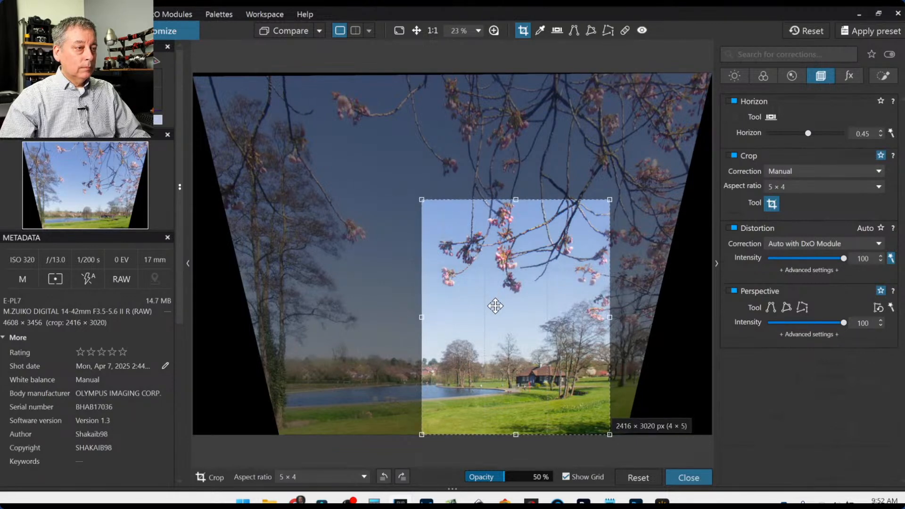
key("Return")
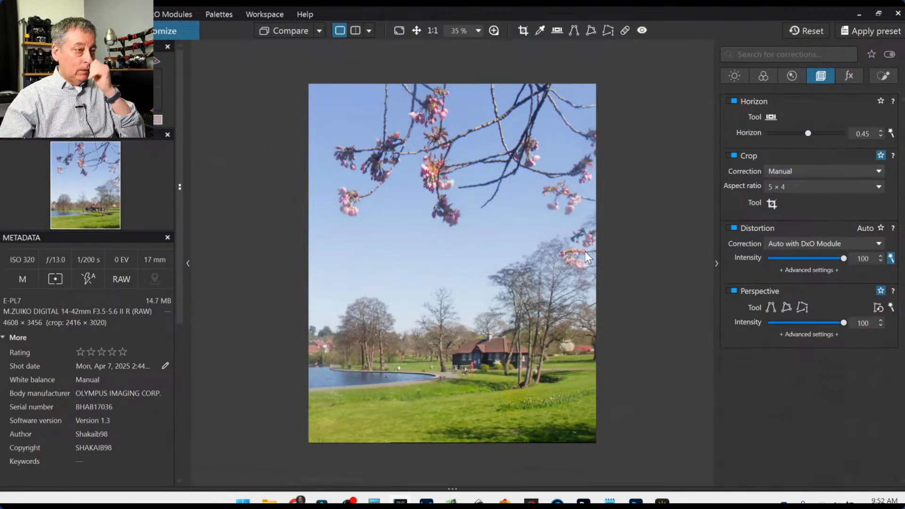
Step: Create a new control point mask with four points spread along the lake water
left_click(883, 76)
left_click(756, 117)
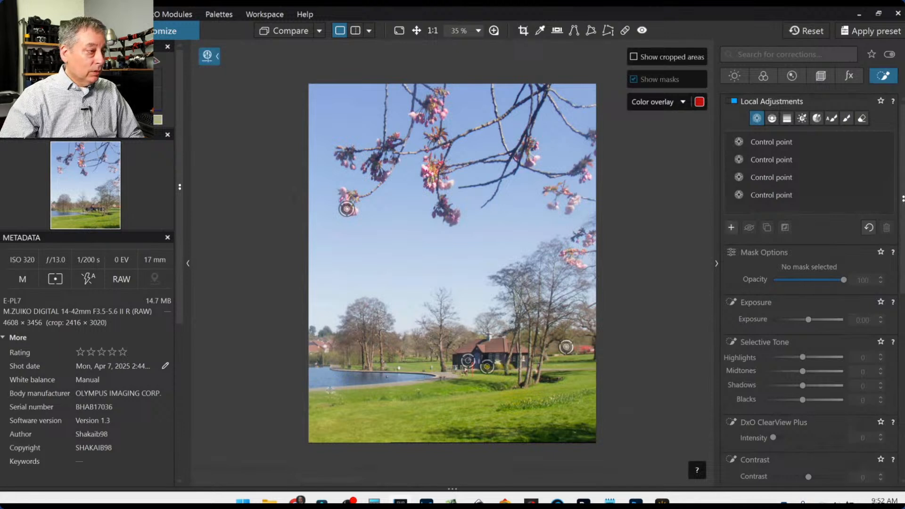
left_click(318, 382)
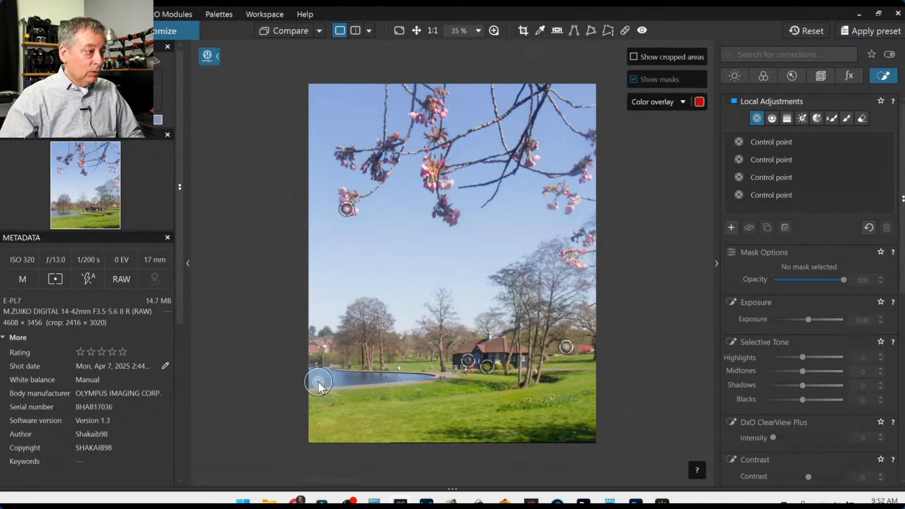
left_click(378, 380)
left_click(405, 378)
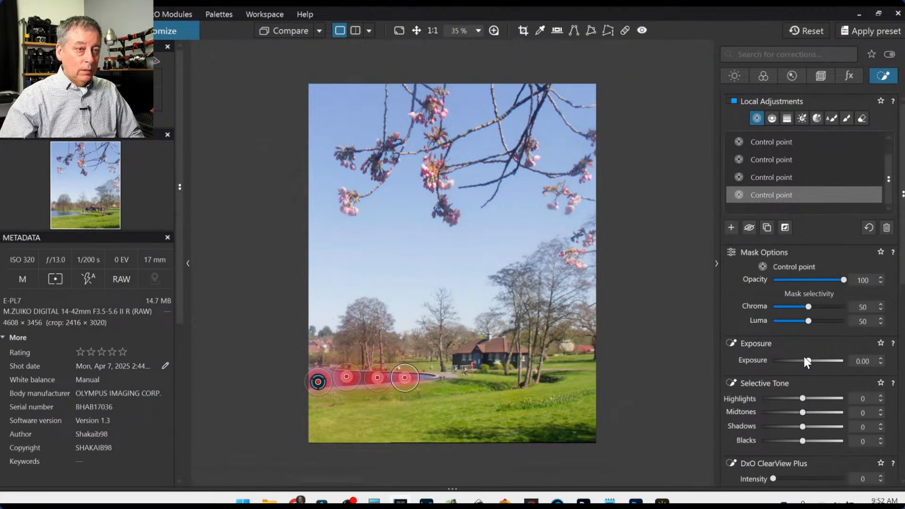
Step: Set the lake mask's chroma selectivity to 52, blacks to -36 and ClearView Plus intensity to 58, and deselect the mask
left_click_drag(809, 307, 810, 307)
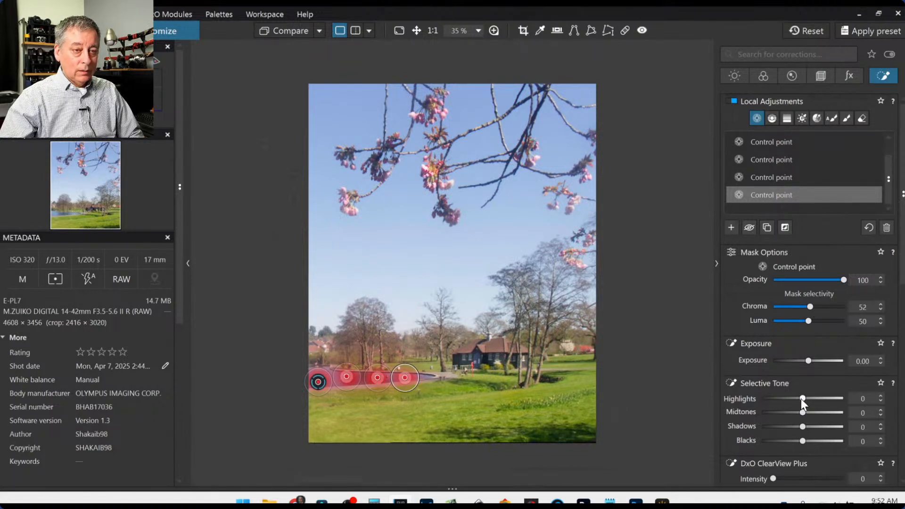
left_click_drag(796, 440, 788, 441)
left_click_drag(774, 479, 815, 479)
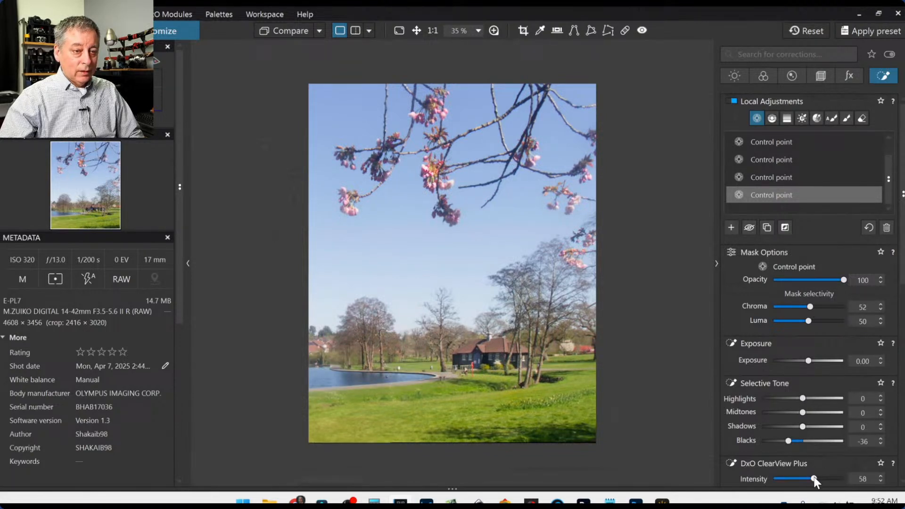
scroll(657, 420, "down", 1)
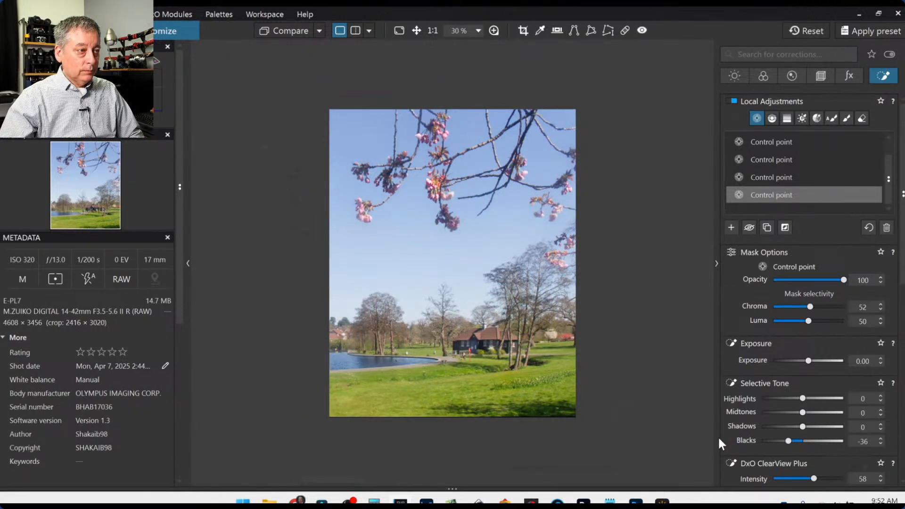
mouse_move(663, 421)
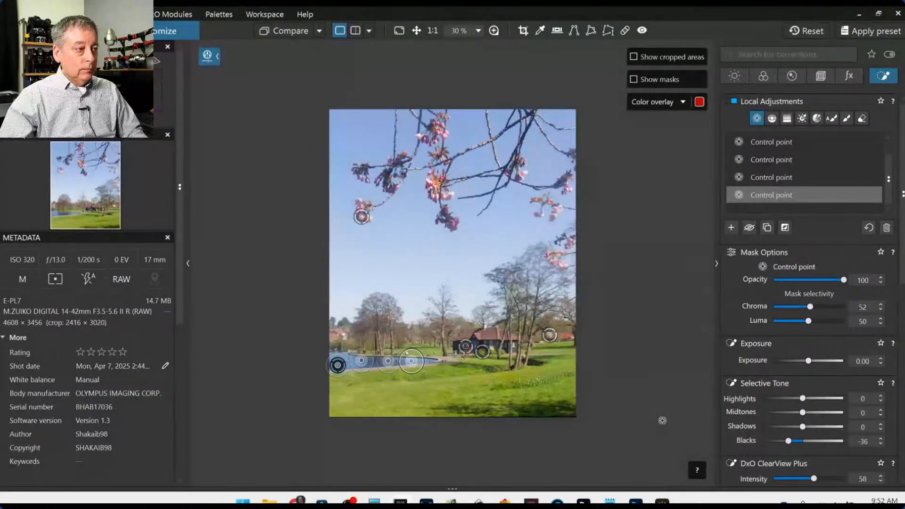
key("Escape")
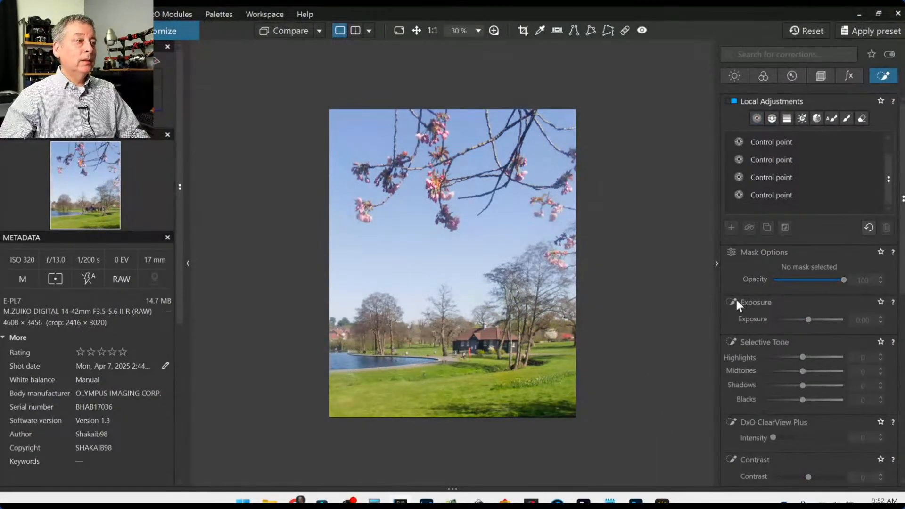
Step: Add a level control line mask over the sky, sampling the blue between the blossoms, with chroma selectivity 55
left_click(772, 118)
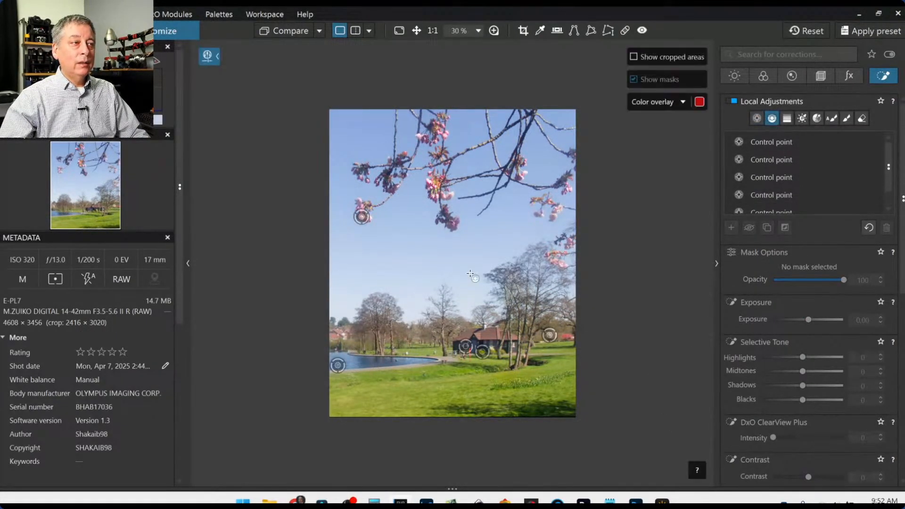
left_click_drag(420, 260, 414, 194)
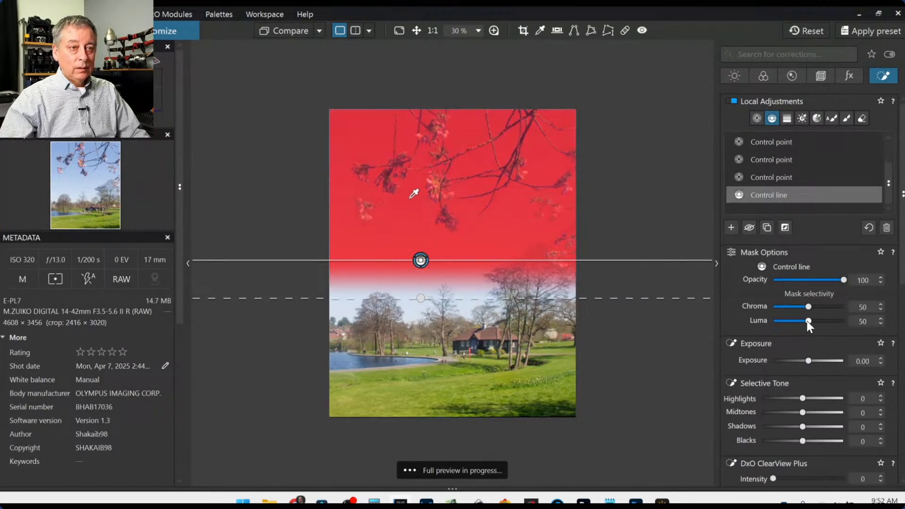
left_click_drag(809, 306, 811, 306)
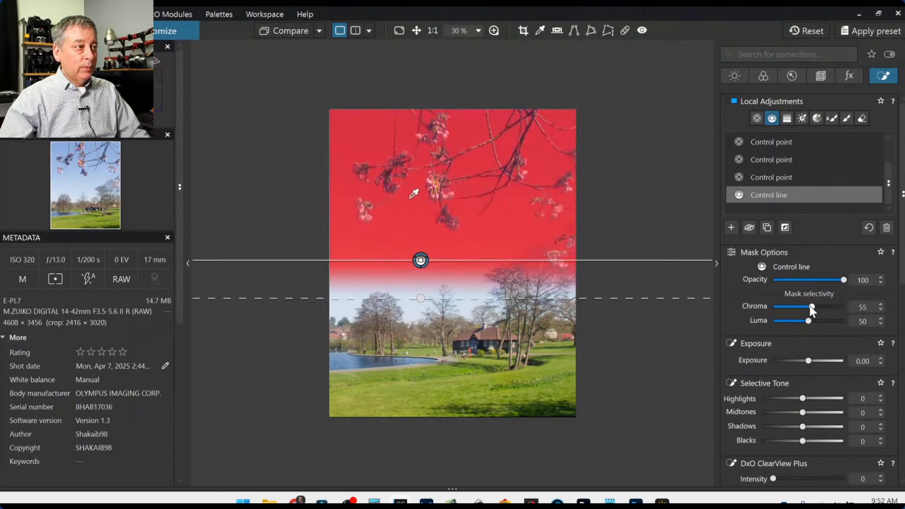
Step: Set the sky mask's ClearView Plus intensity to 26
scroll(808, 389, "down", 3)
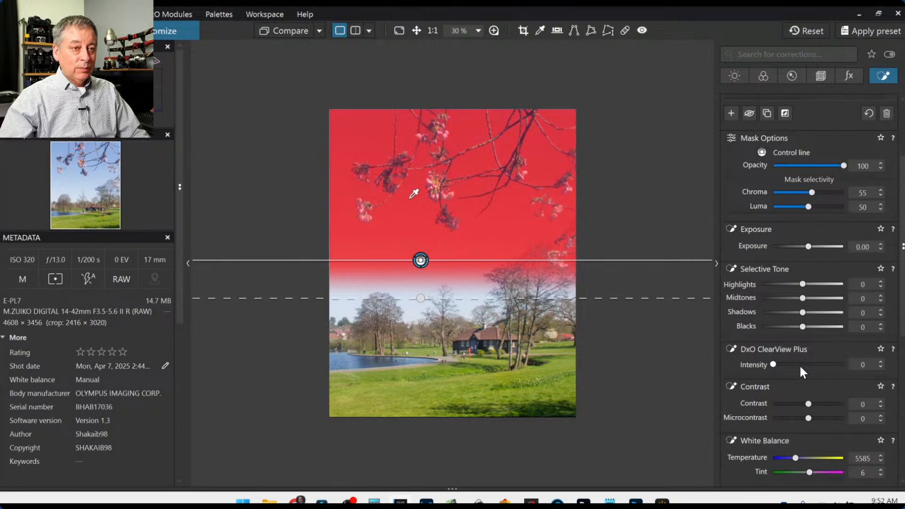
left_click(800, 365)
left_click_drag(799, 364, 792, 365)
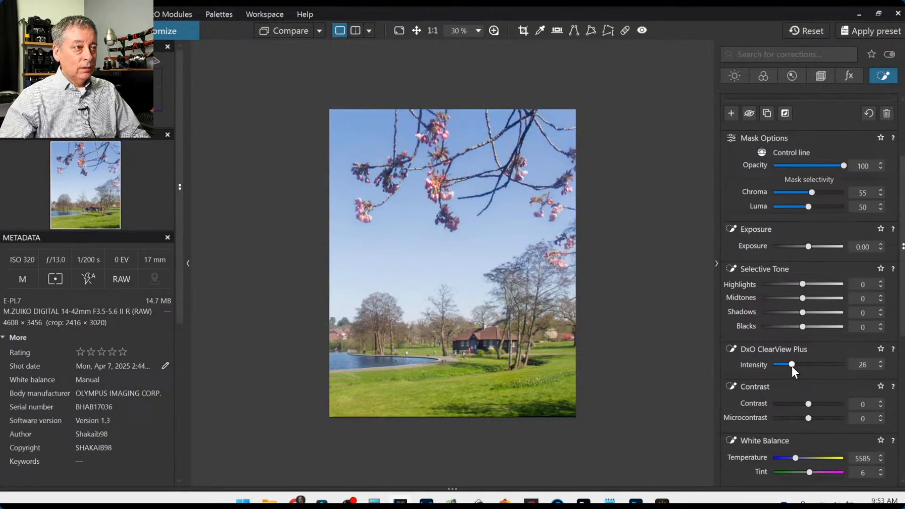
left_click(791, 298)
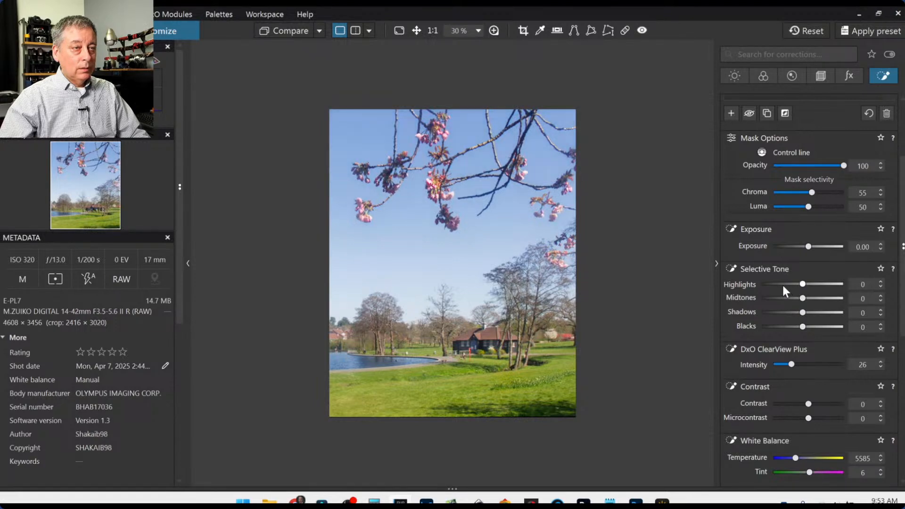
Step: Set the sky mask's highlights to -5
left_click(783, 285)
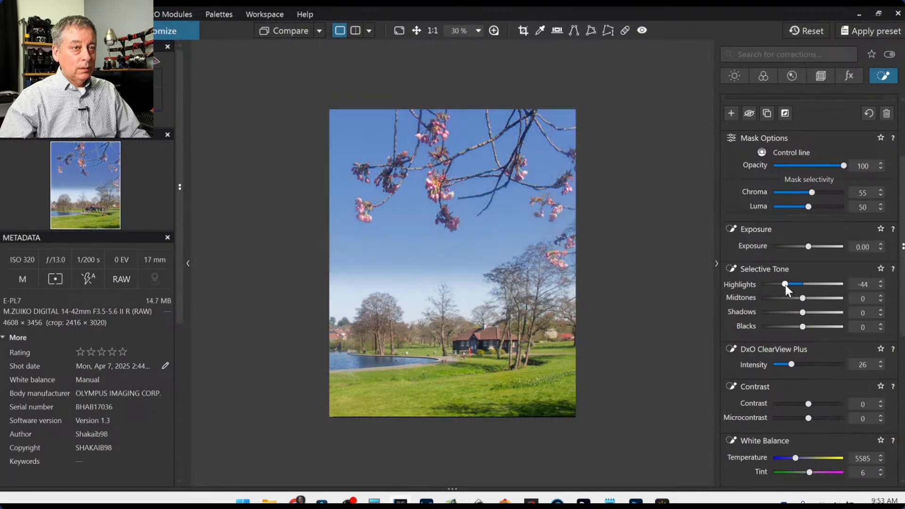
left_click_drag(786, 285, 796, 285)
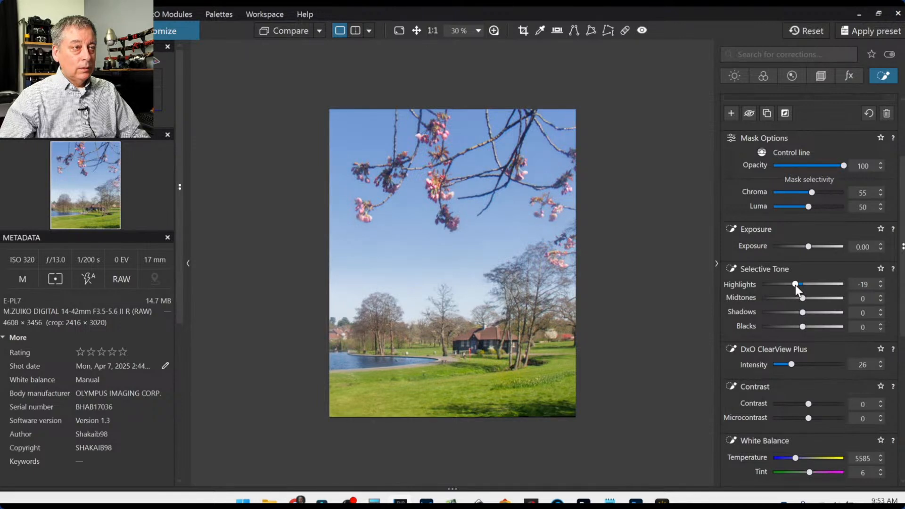
double_click(796, 285)
left_click(796, 285)
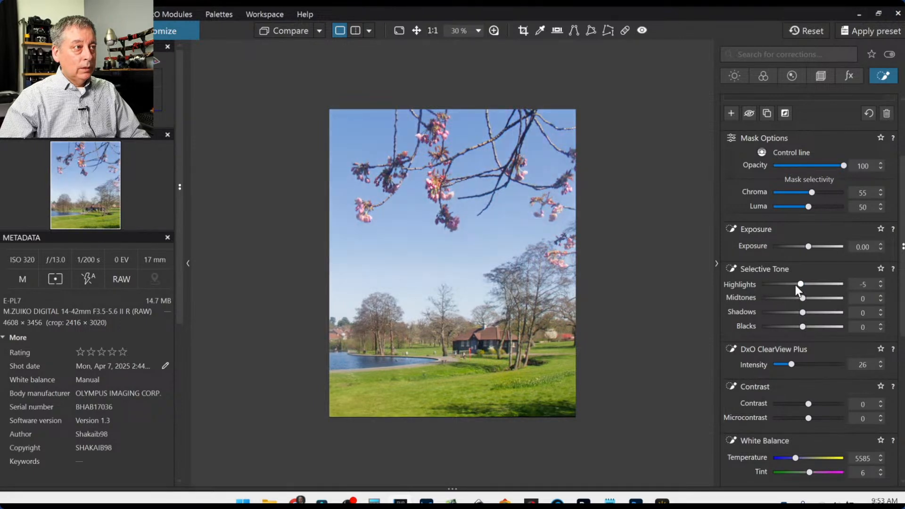
Step: Raise the sky control line to just below the hanging blossoms, extend its gradient down to the building, and deselect the mask
mouse_move(418, 264)
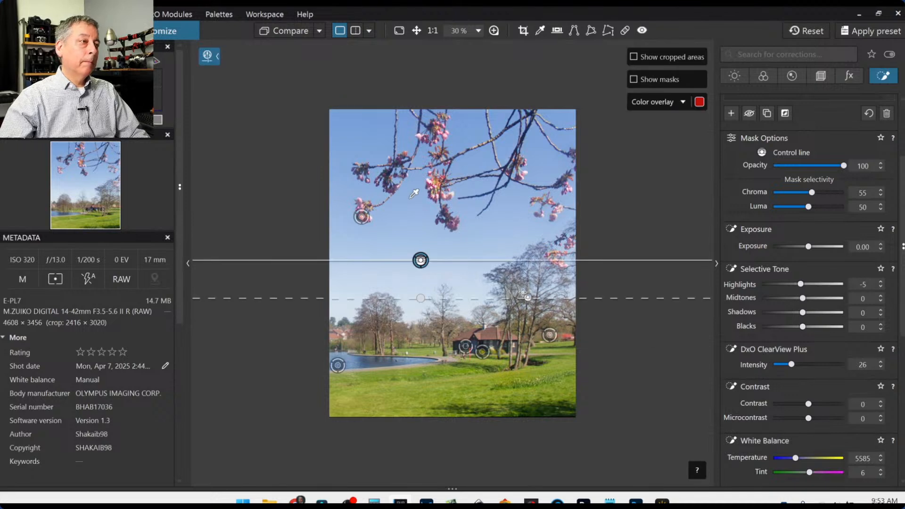
left_click_drag(418, 264, 435, 239)
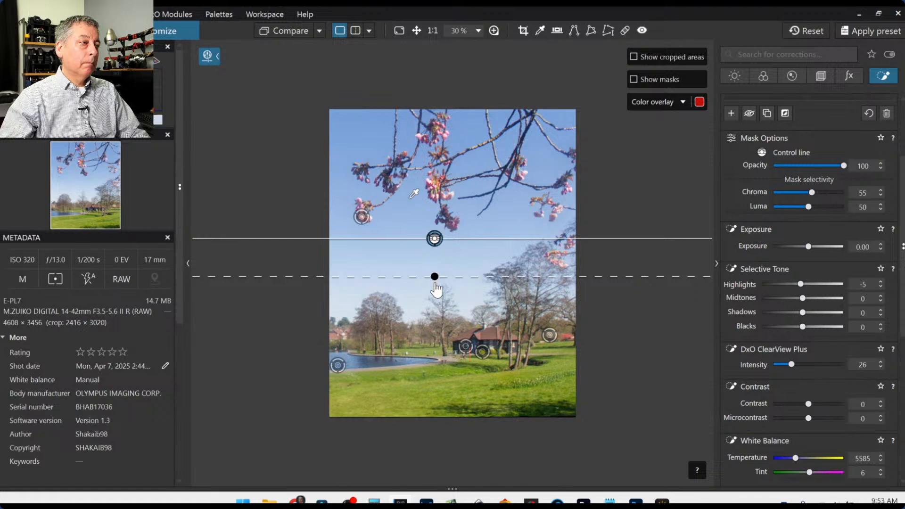
left_click_drag(435, 278, 435, 346)
key("Escape")
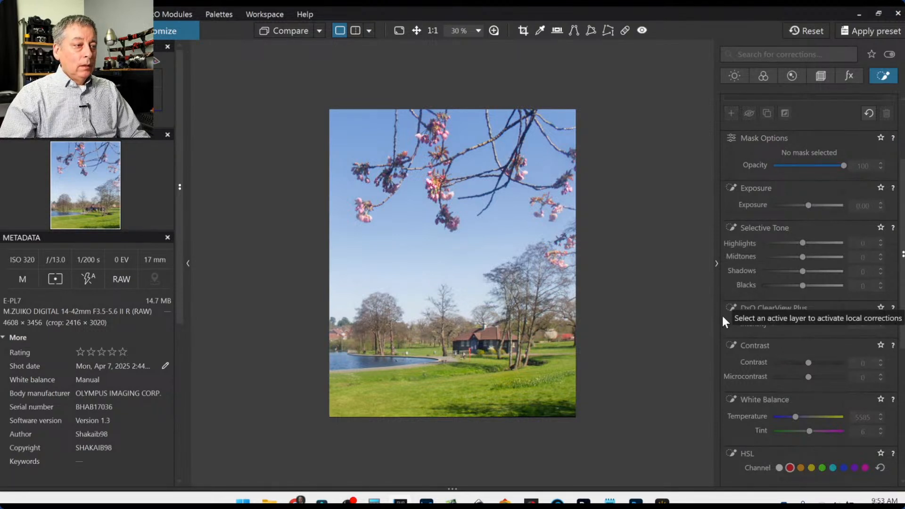
Step: Check the 5 × 4 crop frame against the full picture and close the crop tool
left_click(822, 76)
left_click(773, 202)
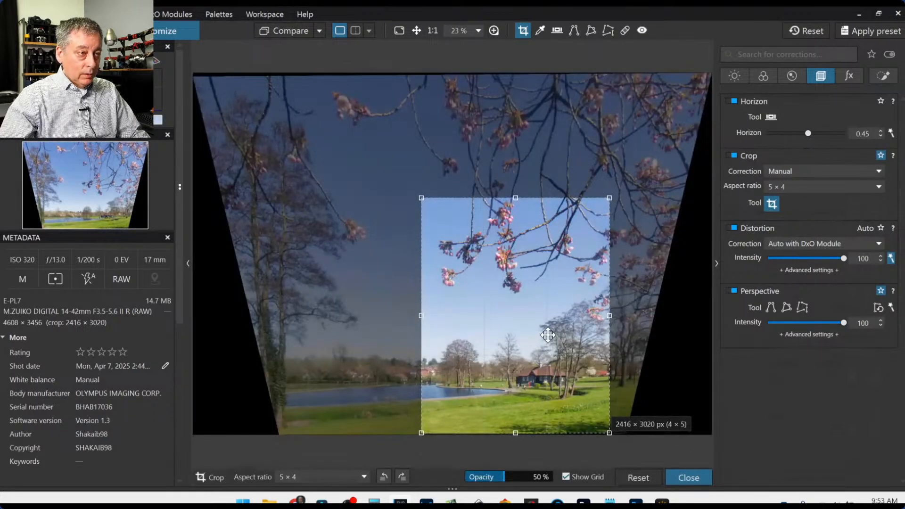
double_click(548, 335)
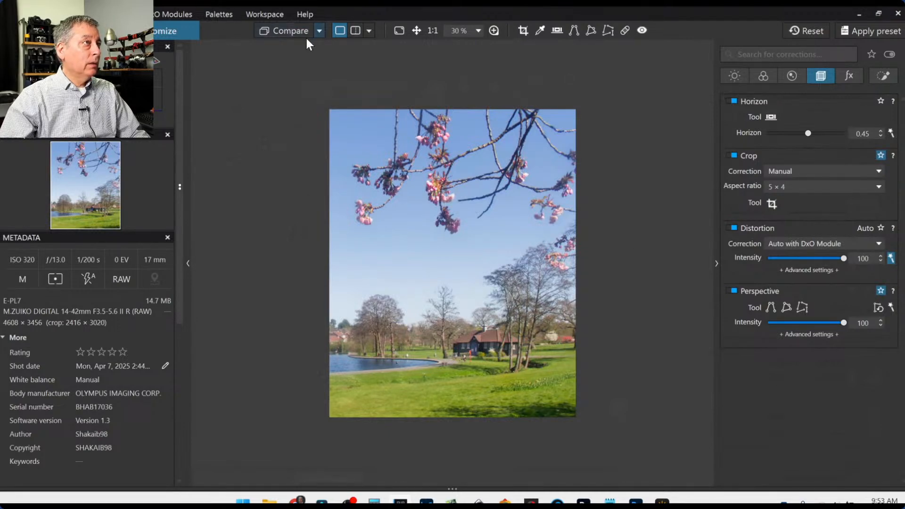
Step: Export the photo to disk as a standard output JPEG, with the original image folder as the destination
right_click(499, 374)
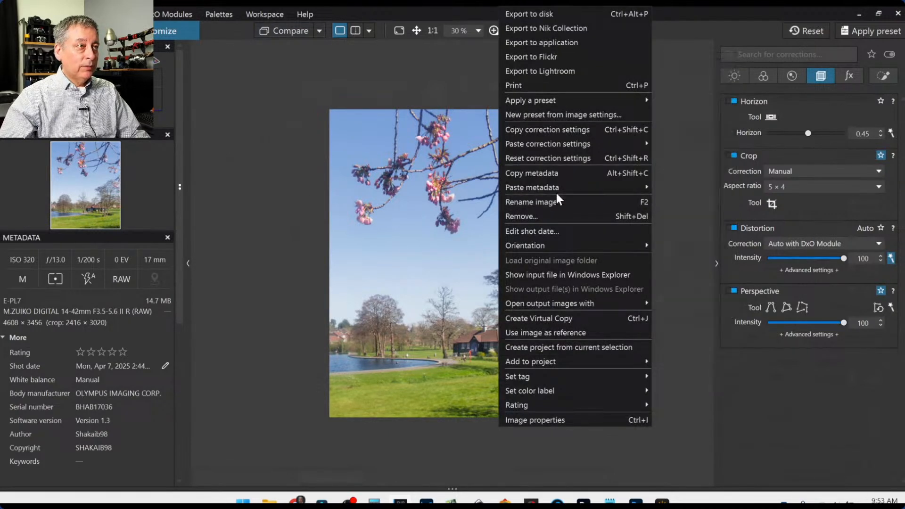
left_click(563, 16)
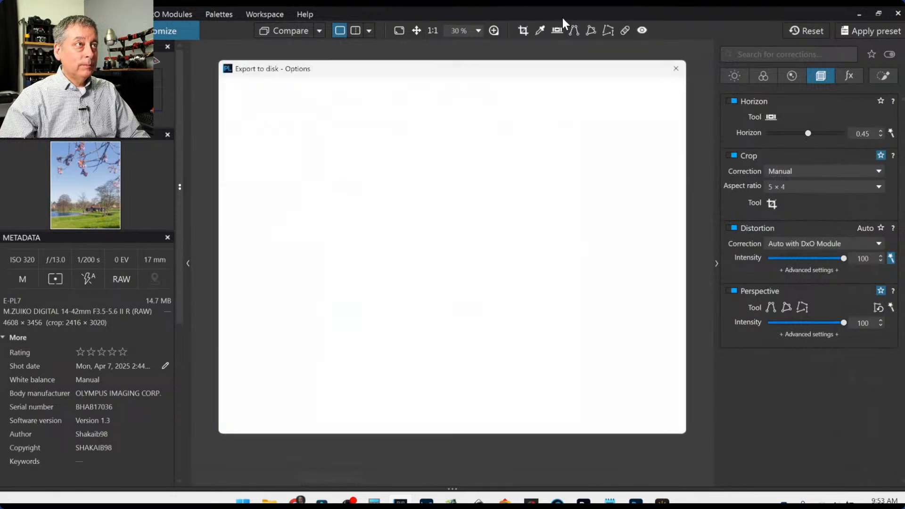
left_click(587, 152)
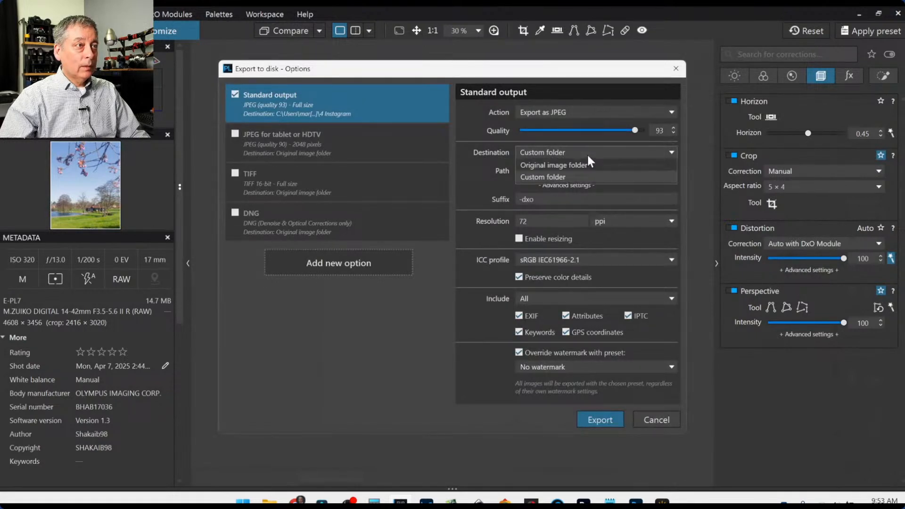
left_click(587, 161)
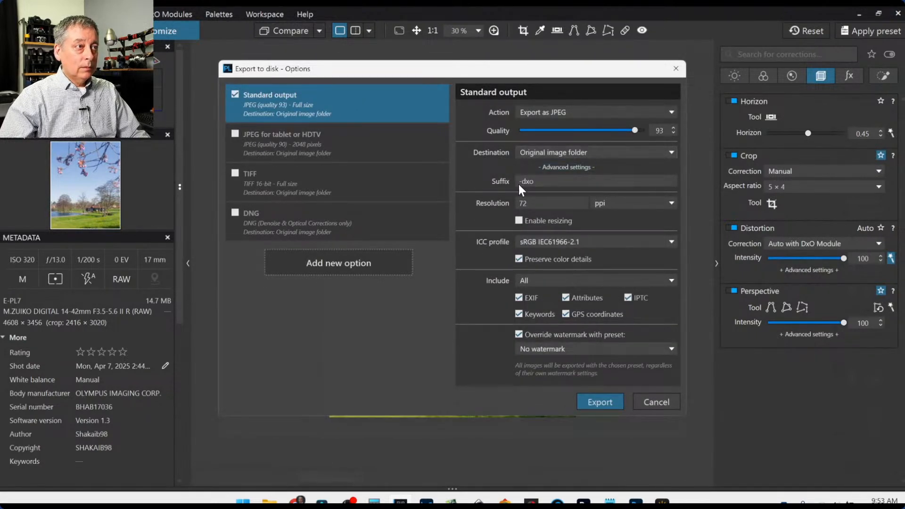
left_click(597, 403)
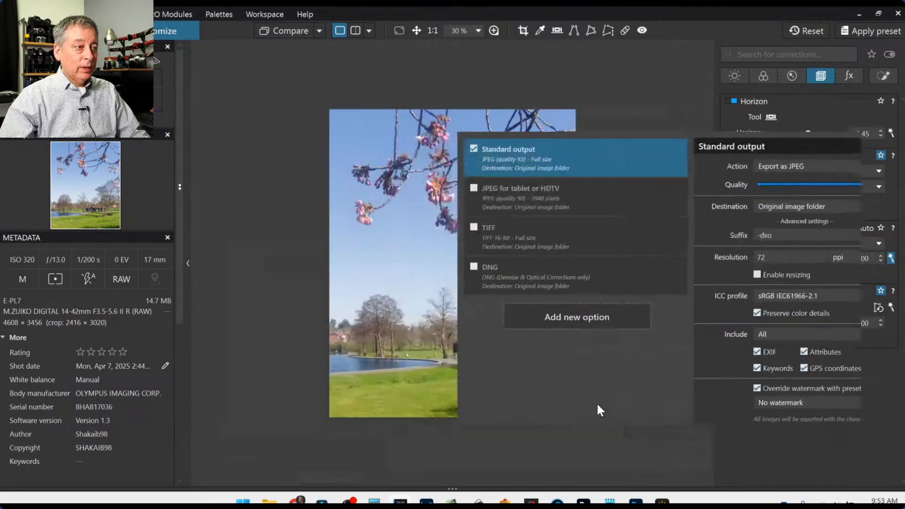
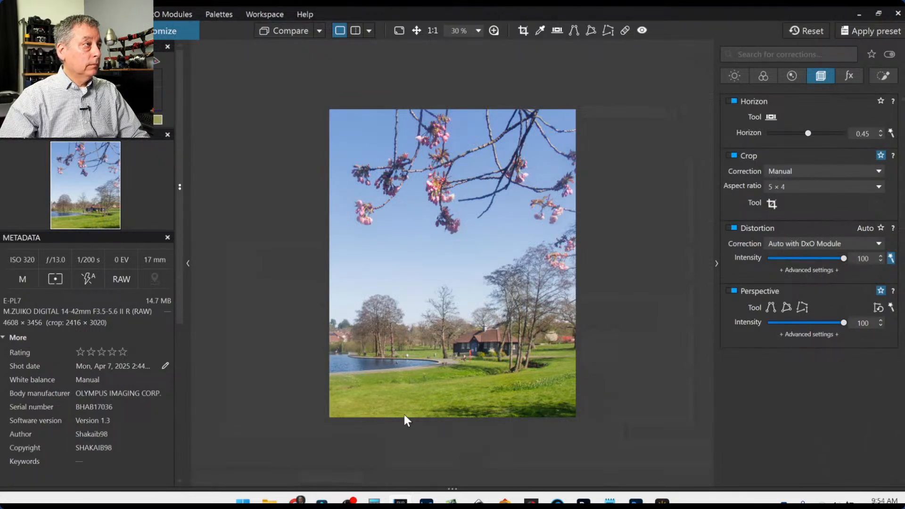
Step: Choose the exported standard output JPEG as the reference image for comparison
left_click(319, 29)
left_click(318, 27)
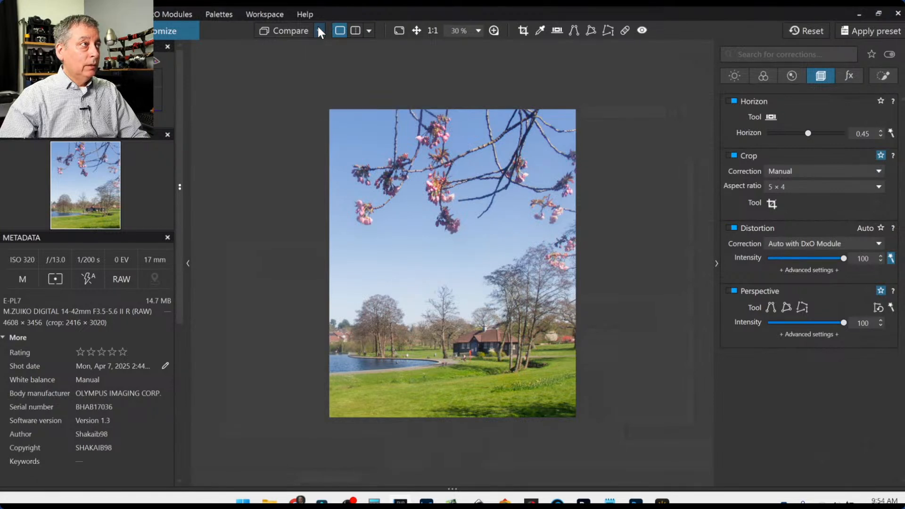
left_click(320, 31)
left_click(318, 30)
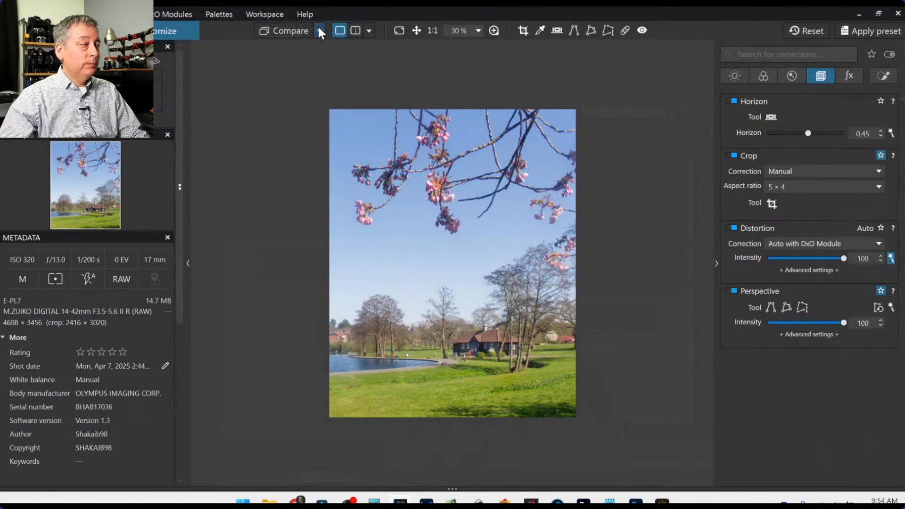
left_click(320, 31)
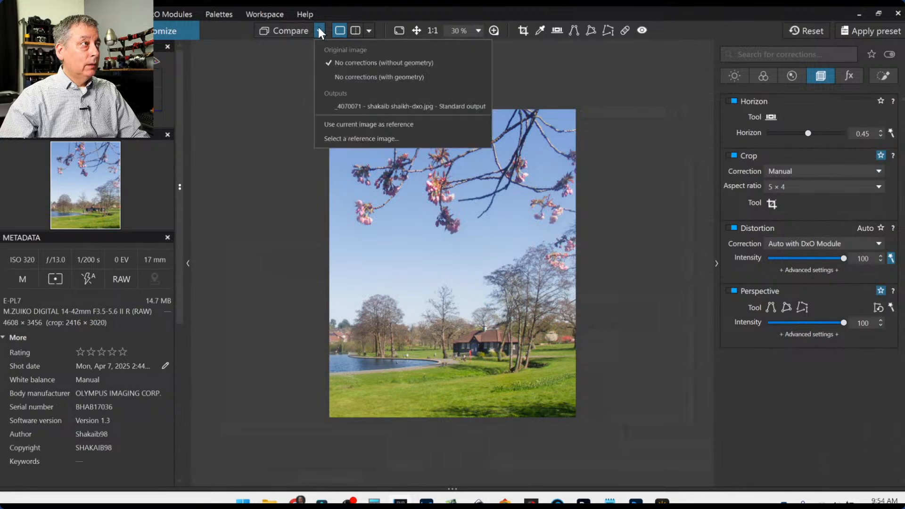
left_click(355, 106)
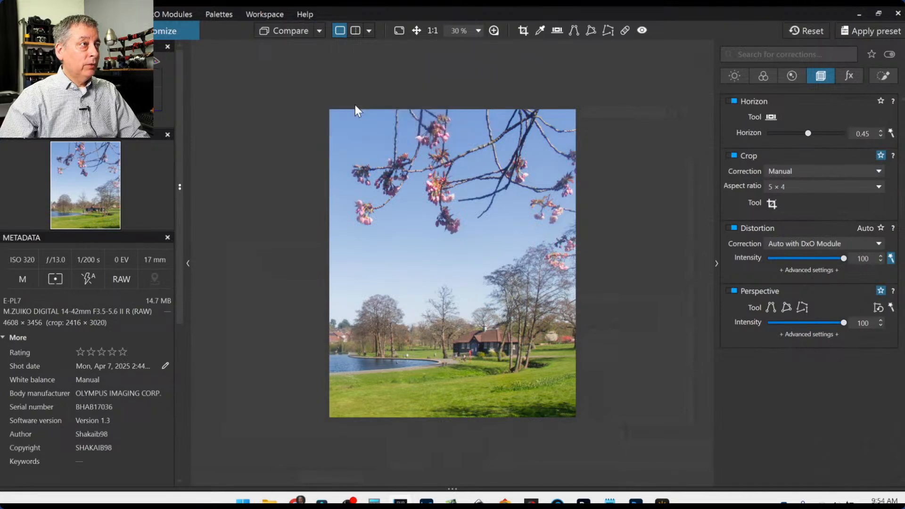
Step: Reset all corrections on the photo and compare it side by side left/right with the exported version, with the palettes hidden
left_click(792, 33)
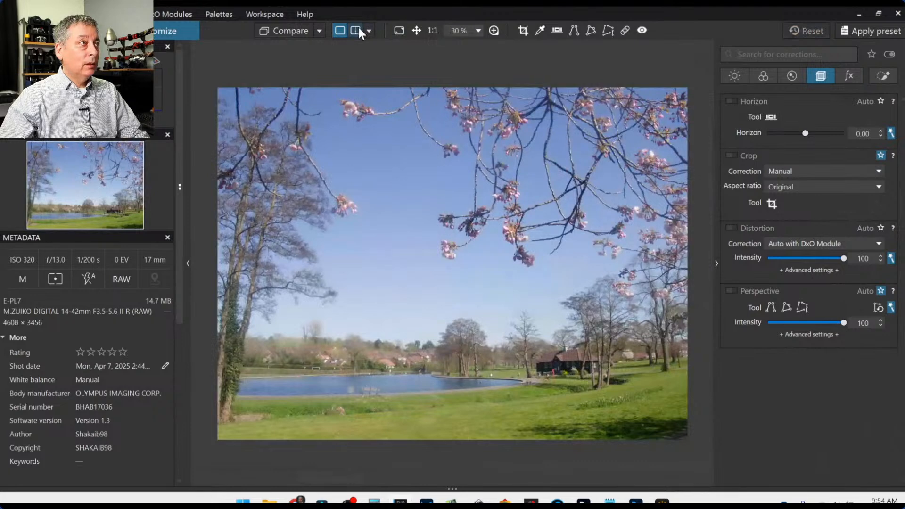
left_click(369, 30)
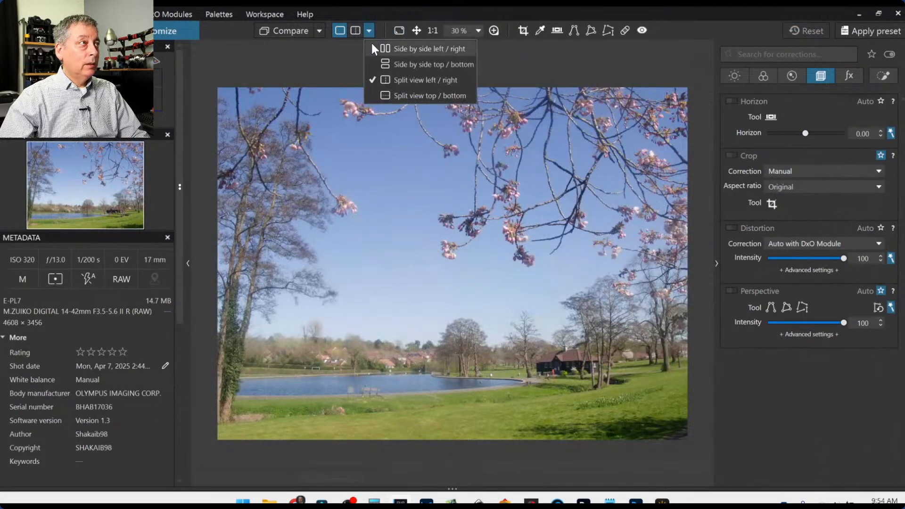
left_click(377, 47)
key("F9")
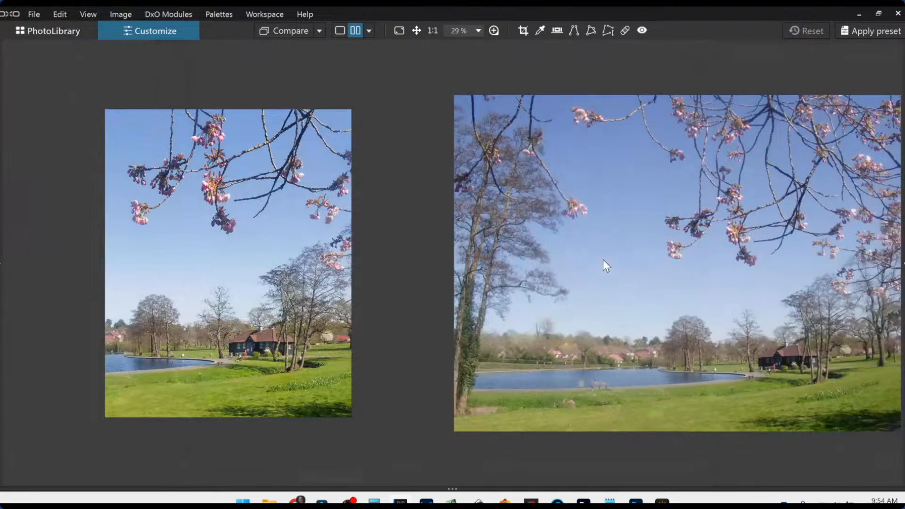
scroll(603, 264, "down", 2)
scroll(324, 293, "up", 1)
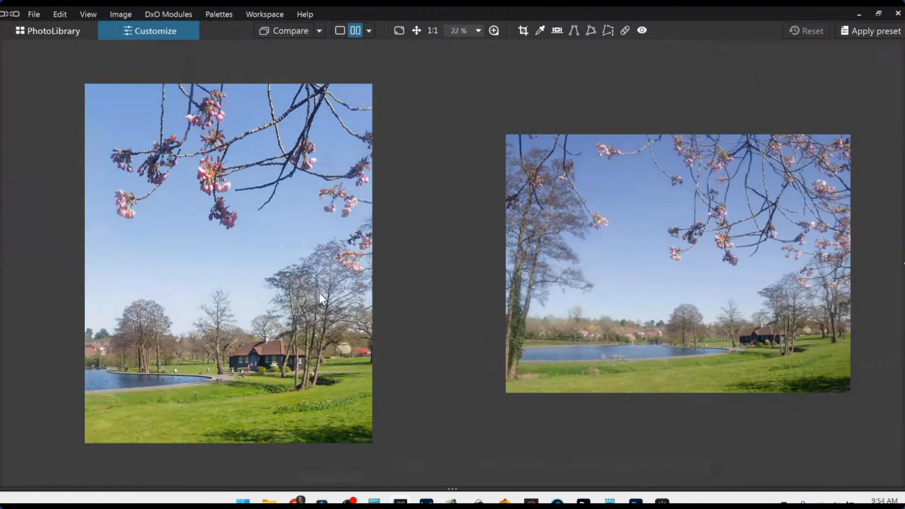
scroll(712, 322, "up", 2)
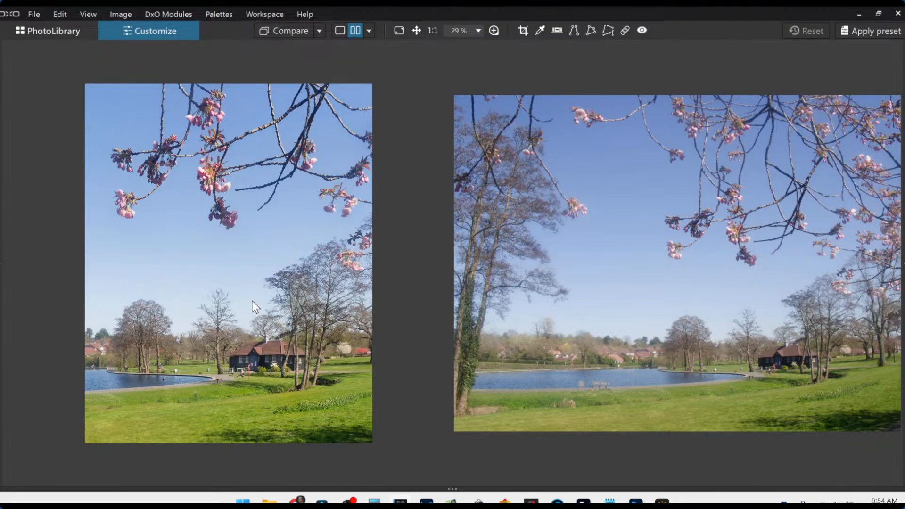
Step: Switch the comparison to split view left/right and examine the sky, trees and building of the uncorrected photo at 180 %
left_click(369, 31)
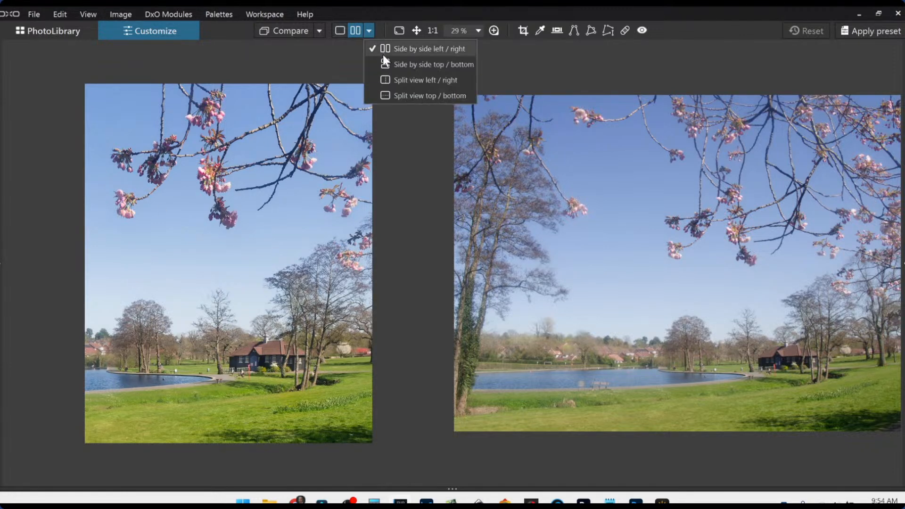
left_click(389, 80)
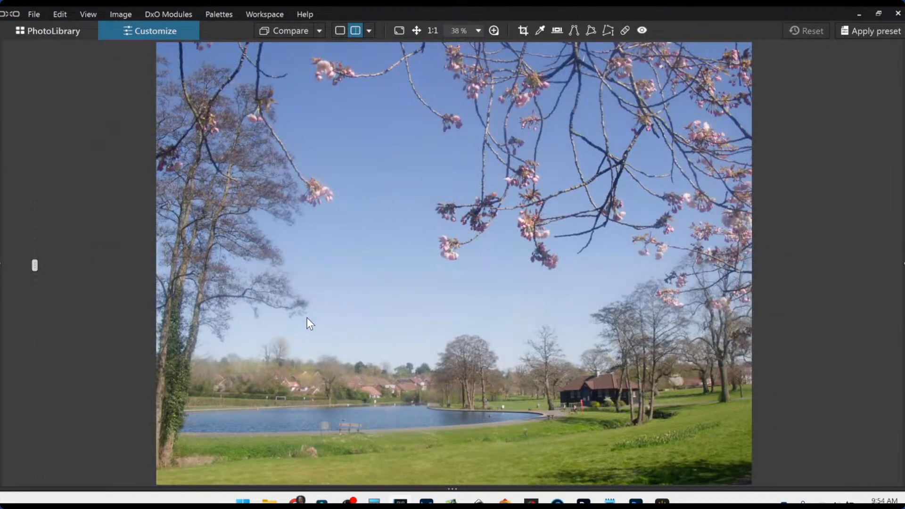
scroll(285, 327, "up", 5)
left_click_drag(285, 327, 377, 297)
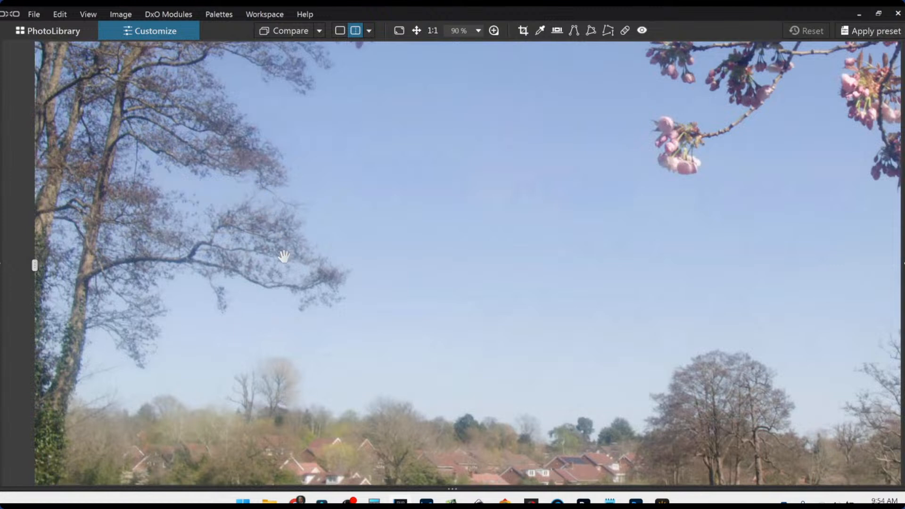
scroll(284, 257, "up", 3)
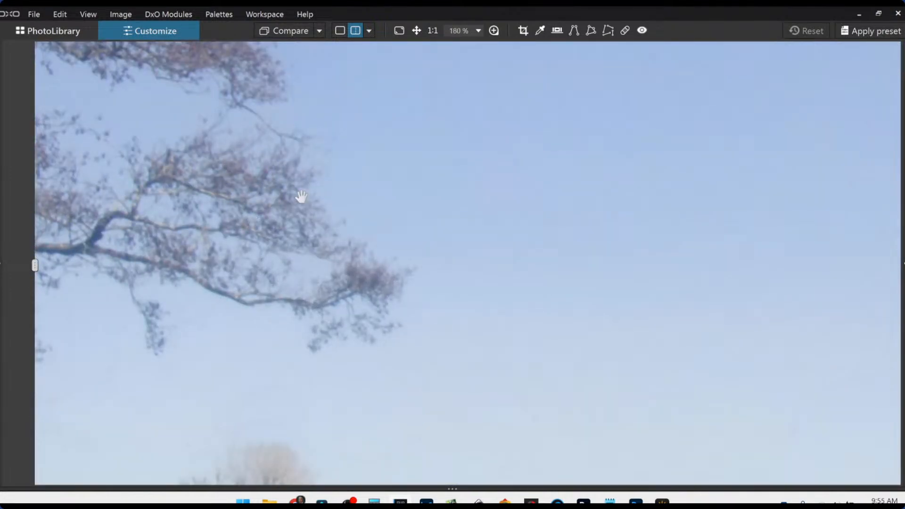
left_click_drag(752, 288, 514, 274)
left_click_drag(703, 268, 335, 241)
left_click_drag(723, 303, 363, 63)
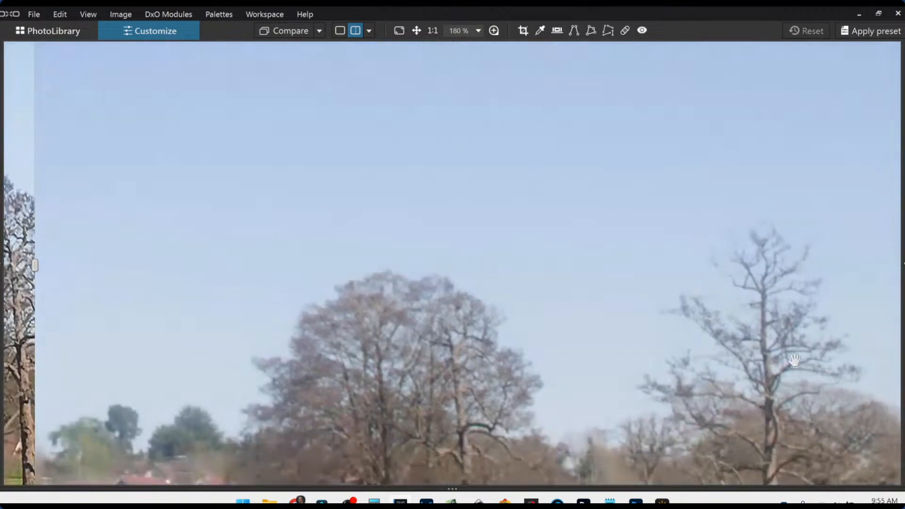
left_click_drag(795, 361, 577, 191)
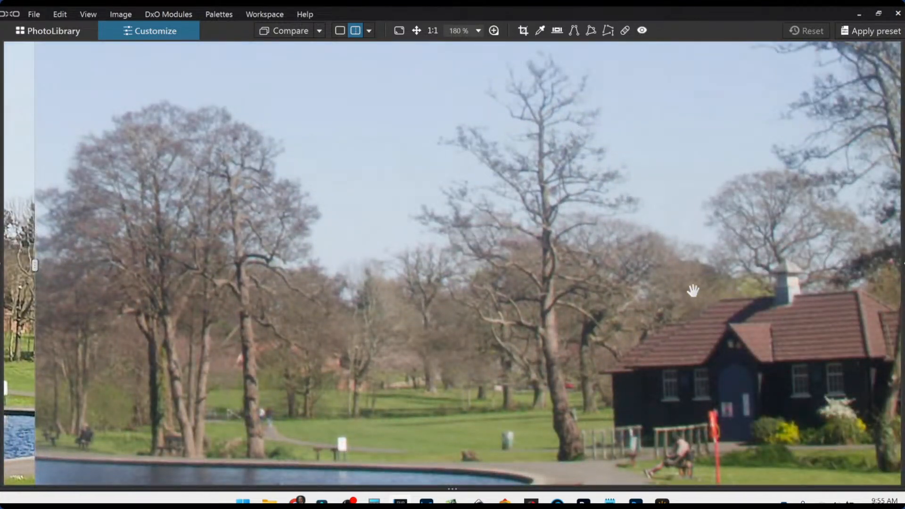
scroll(678, 292, "down", 8)
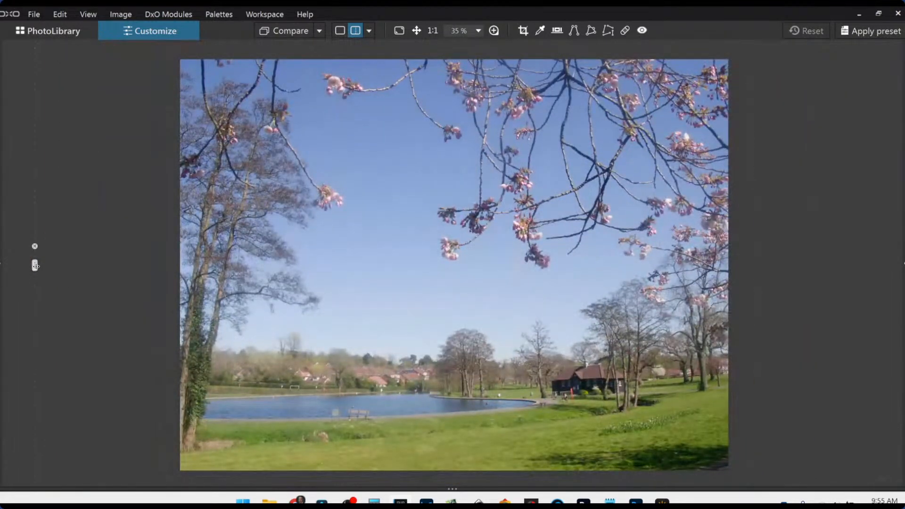
Step: Move the split divider across to reveal the exported version and examine its trees and building at 140 %
left_click_drag(36, 266, 737, 312)
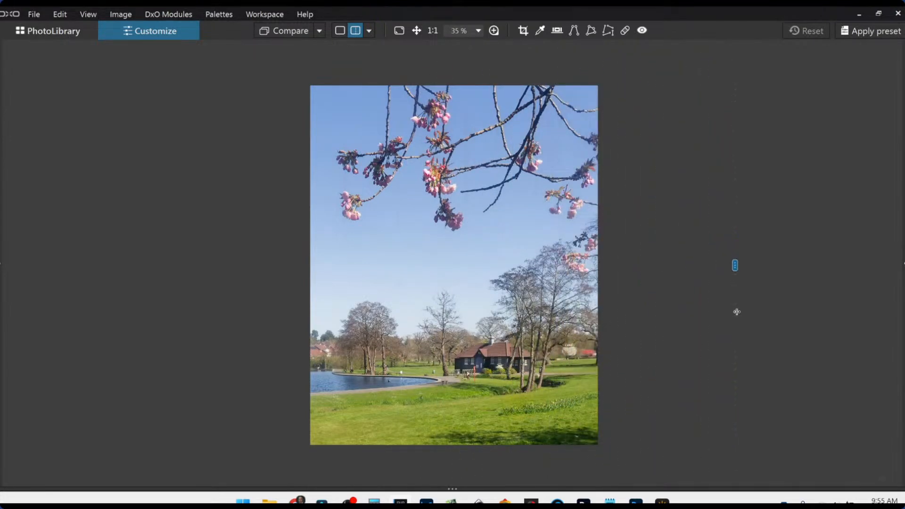
scroll(547, 409, "up", 2)
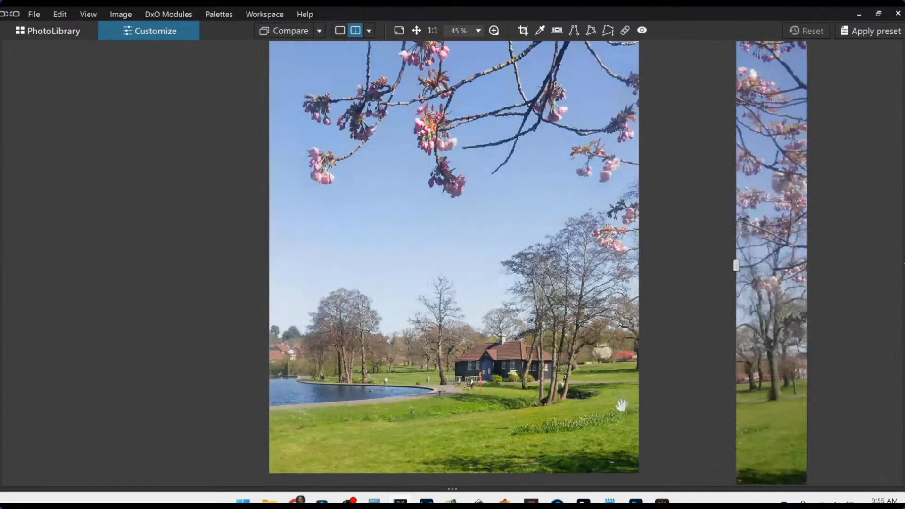
left_click_drag(736, 266, 806, 264)
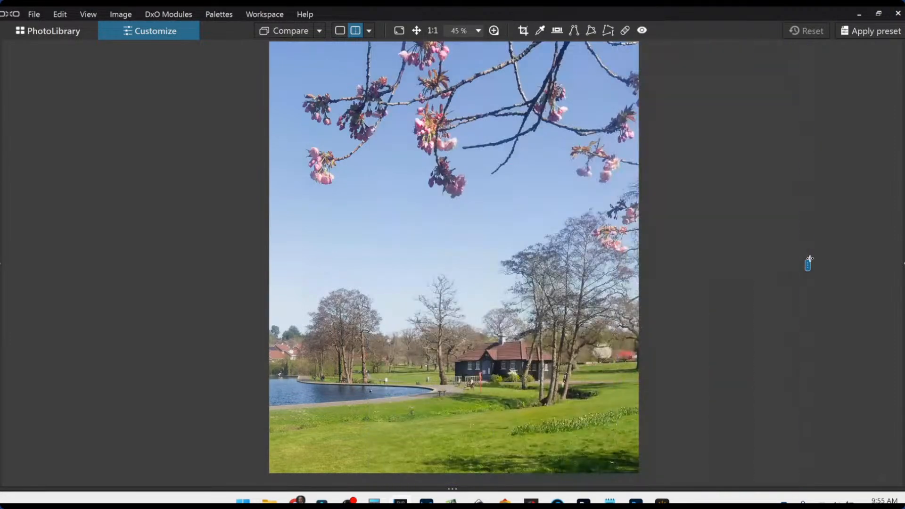
scroll(466, 248, "up", 5)
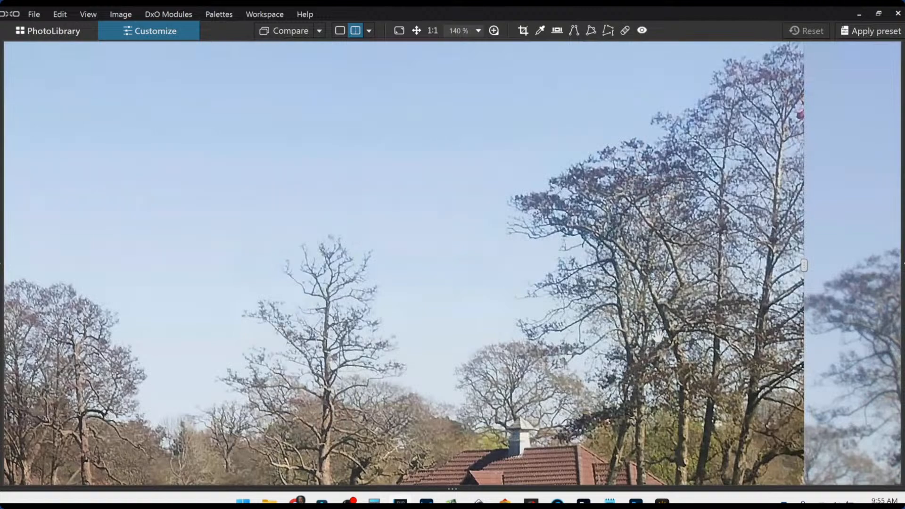
left_click_drag(614, 394, 610, 305)
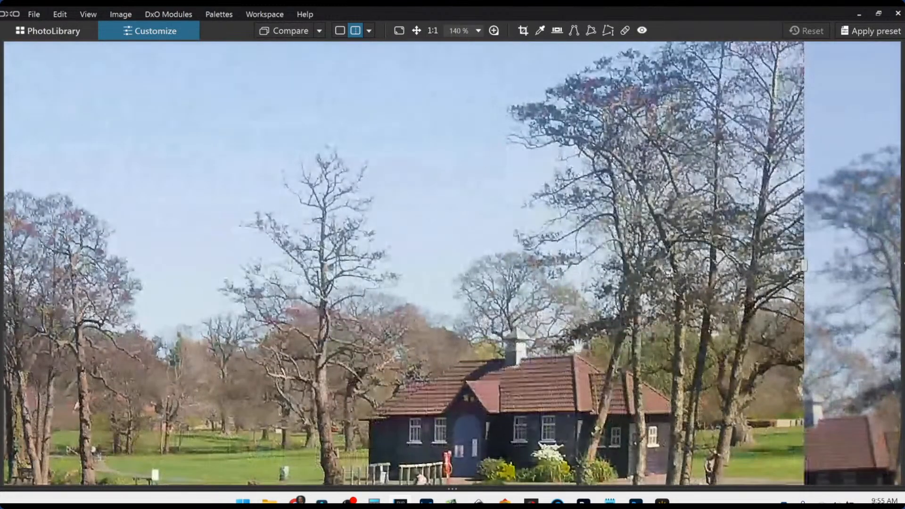
Step: Examine the building, trees and lakeside of the exported version at 140 %, and view the whole photo at 38 %
left_click_drag(550, 424, 548, 363)
left_click_drag(549, 393, 549, 362)
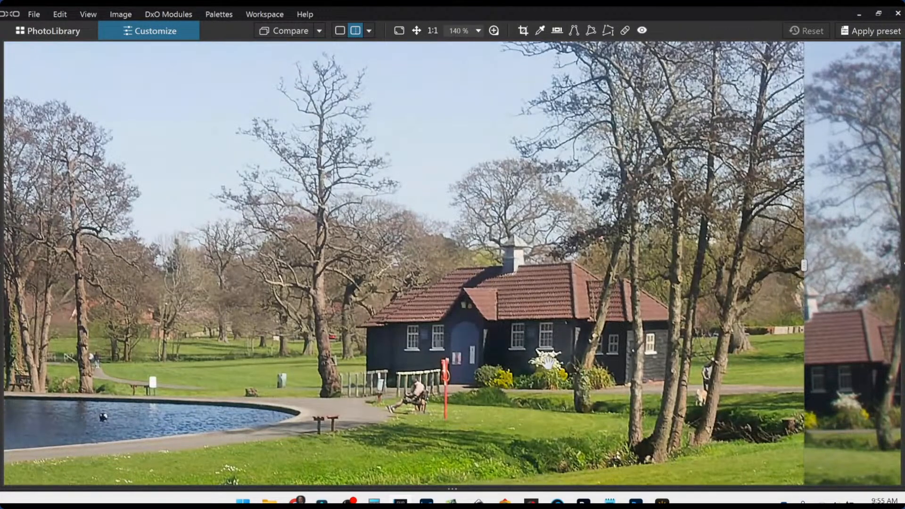
scroll(548, 362, "down", 5)
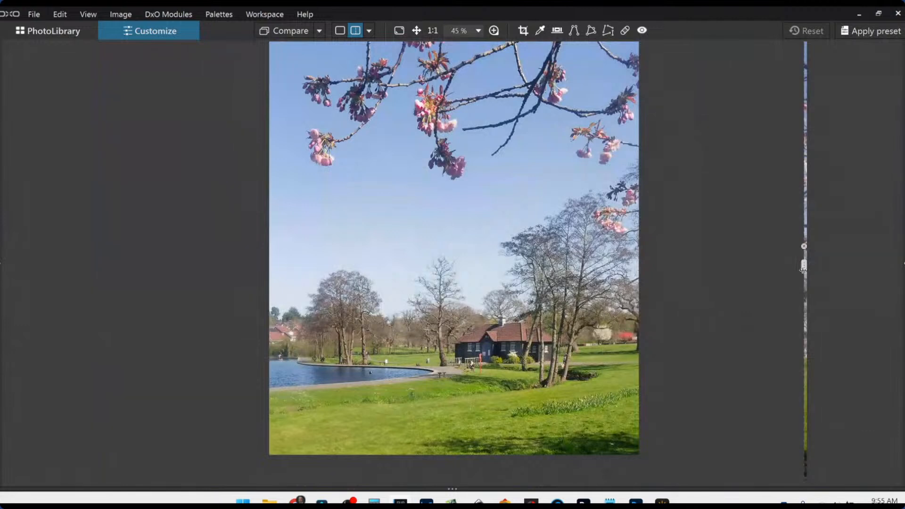
scroll(535, 325, "down", 1)
scroll(534, 324, "down", 1)
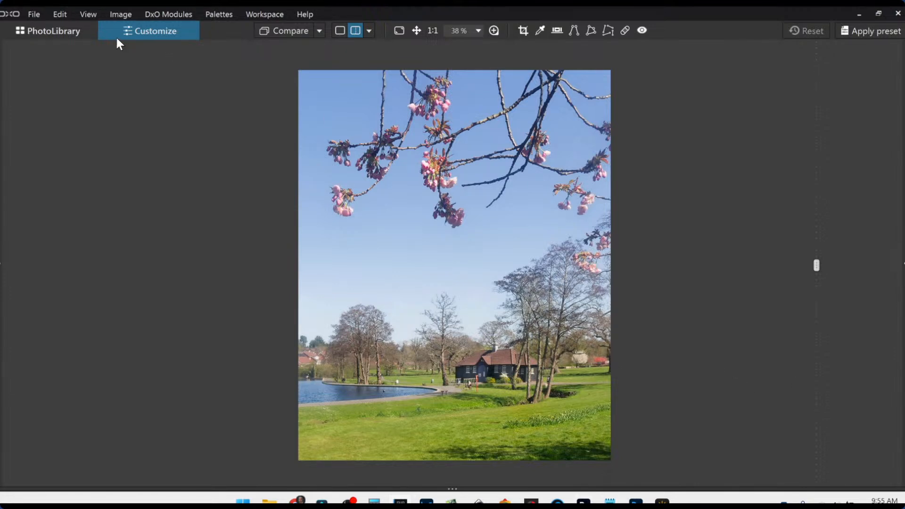
Step: Open the castle ruins photo for customizing in single-image view with the palettes shown
left_click(91, 30)
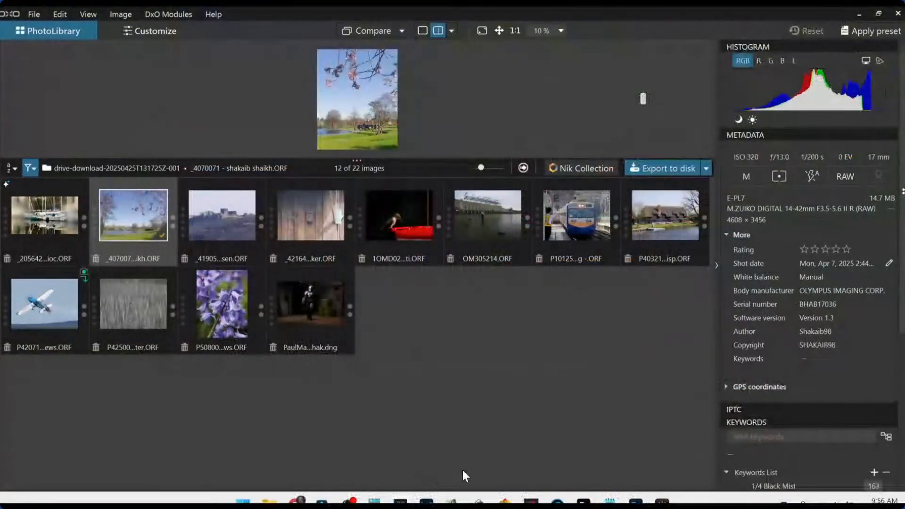
double_click(250, 219)
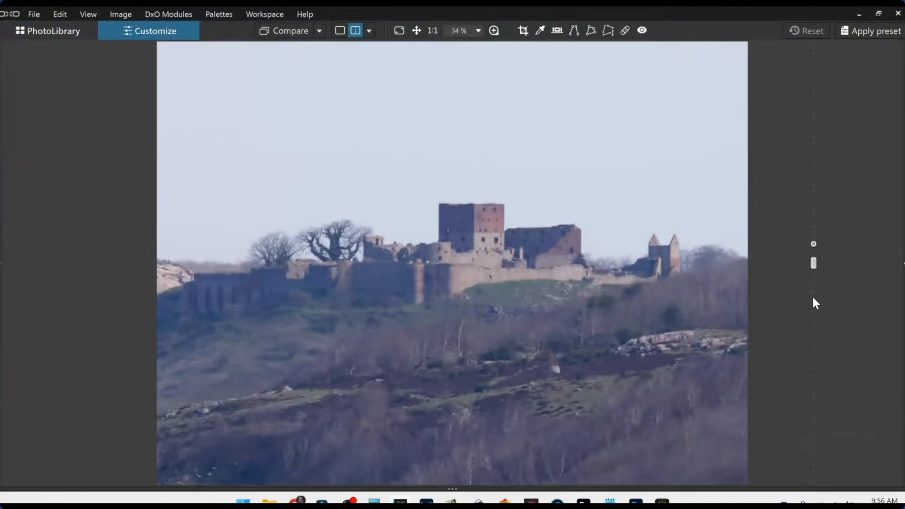
left_click(340, 31)
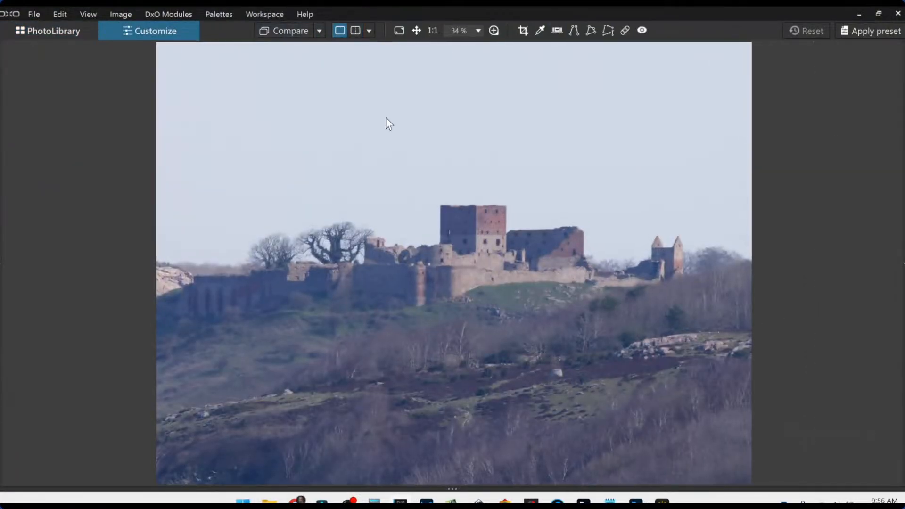
key("F9")
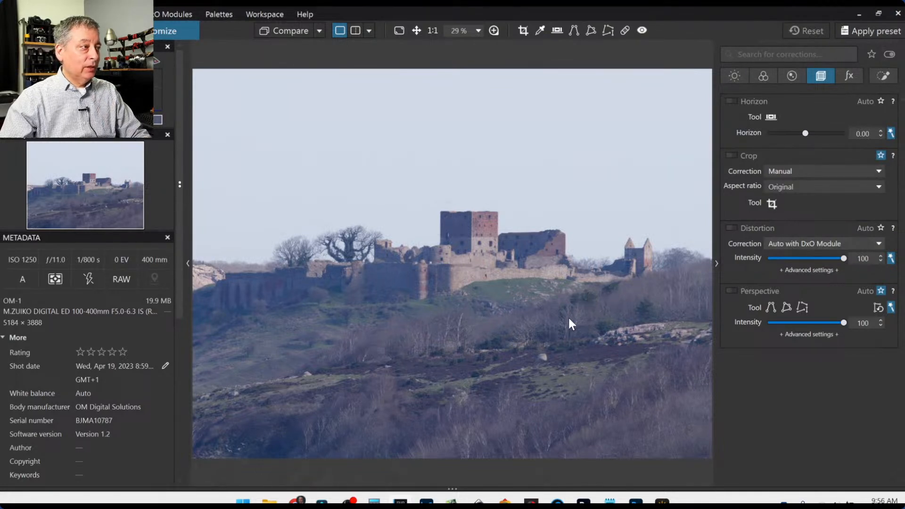
Step: Apply the general purpose preset ending in "DP3" to the castle photo
scroll(557, 322, "down", 1)
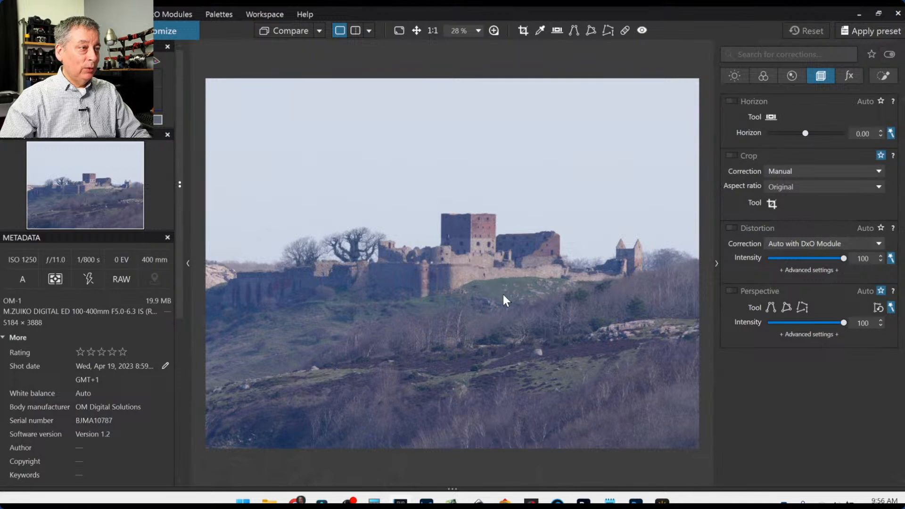
scroll(491, 285, "down", 1)
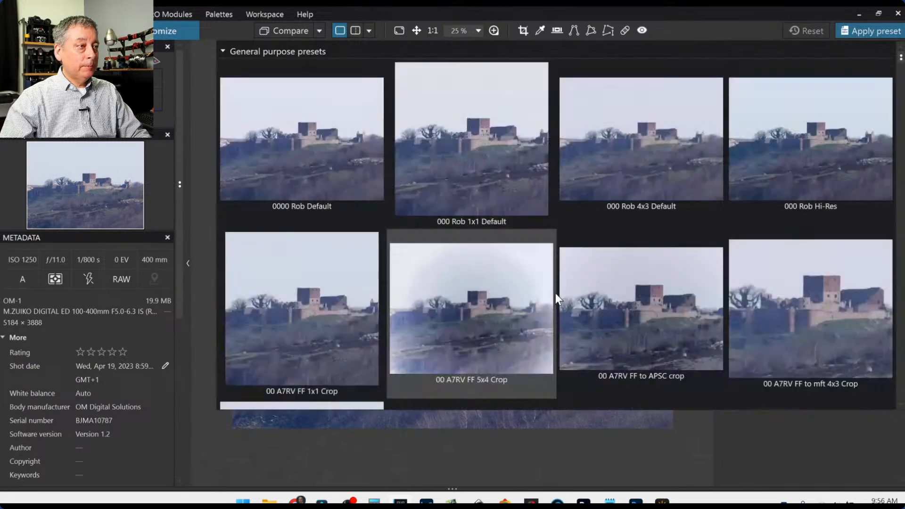
scroll(555, 293, "down", 4)
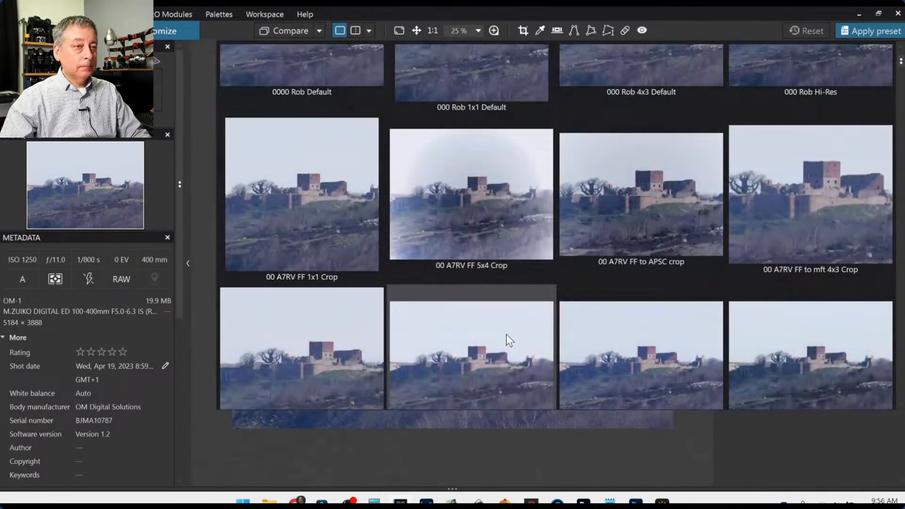
scroll(507, 335, "down", 1)
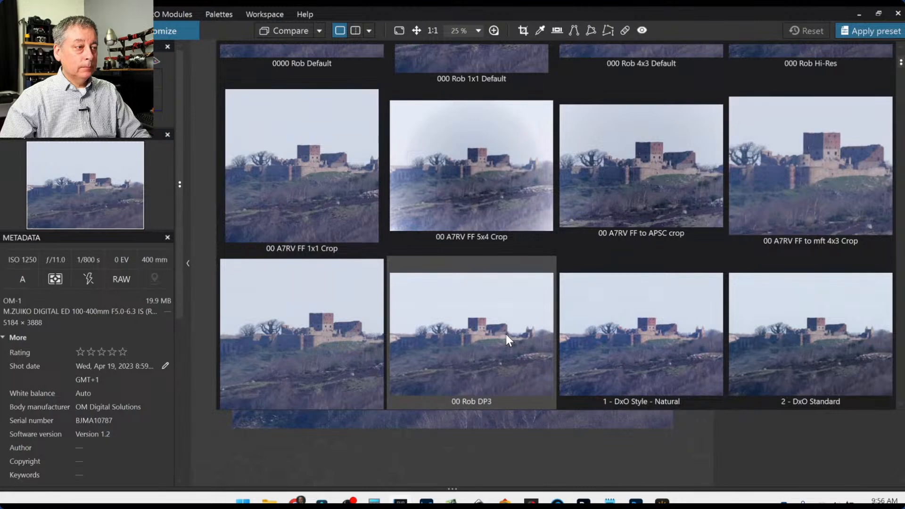
double_click(506, 335)
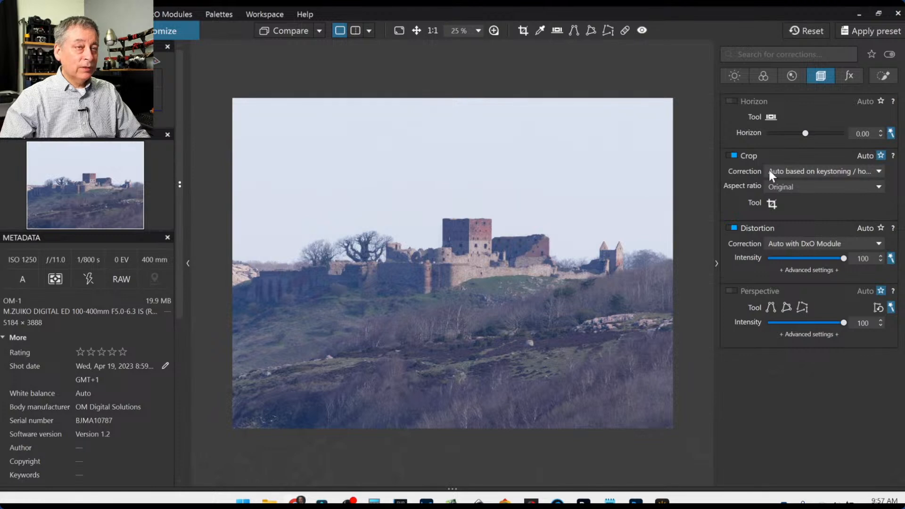
Step: Try 16 × 9 and 16 × 7 crops on the castle photo, and set the crop aspect ratio to 65 × 24
left_click(799, 186)
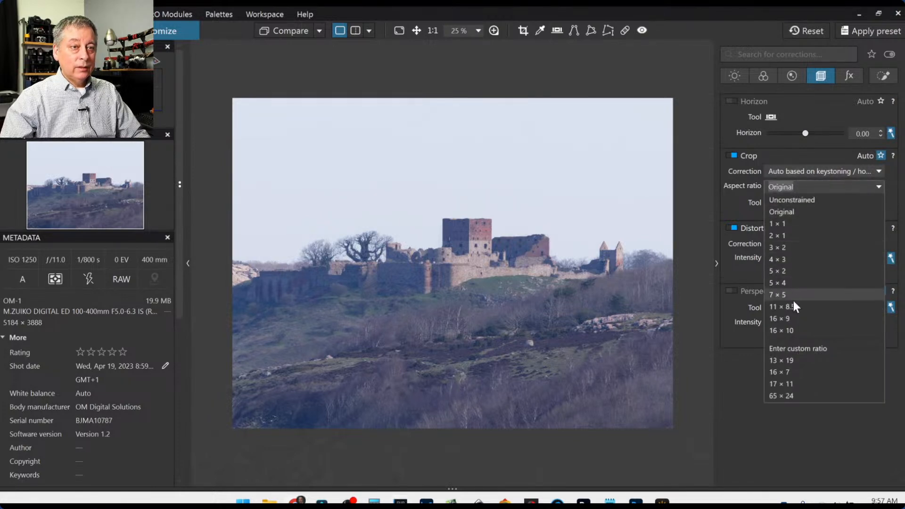
left_click(794, 319)
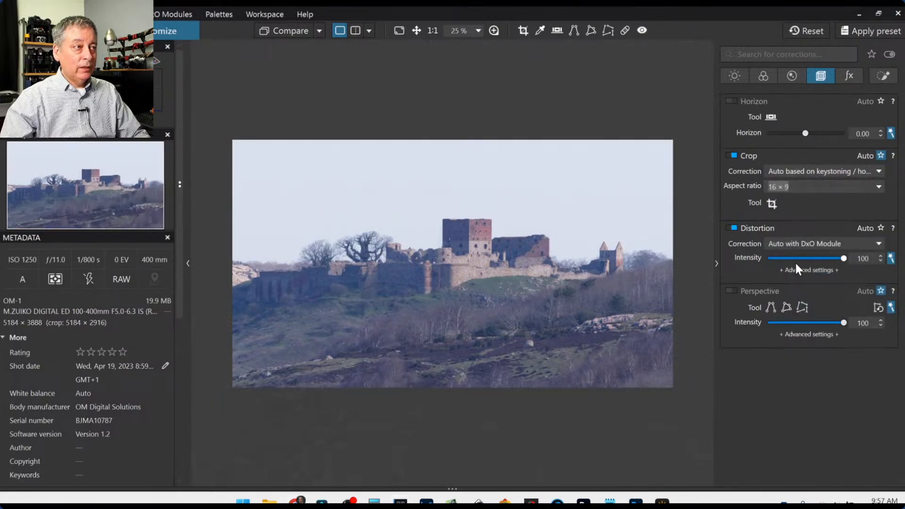
left_click(796, 187)
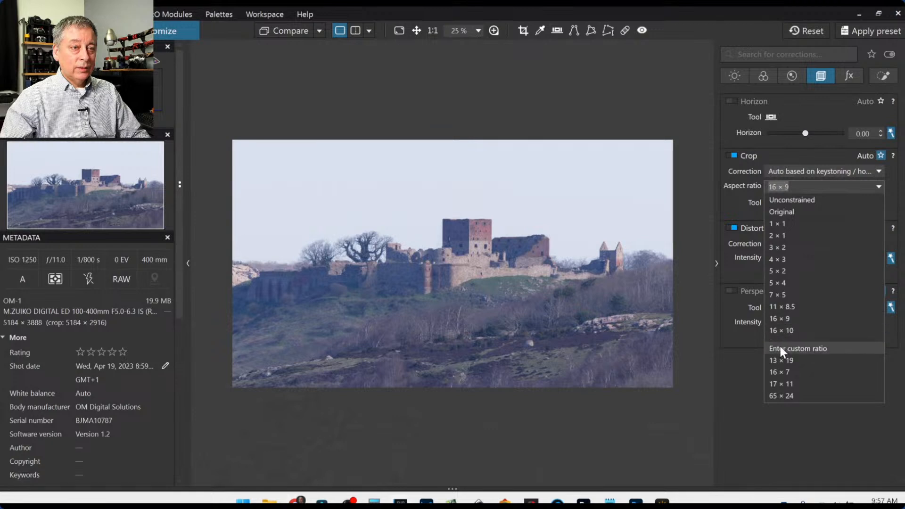
left_click(784, 372)
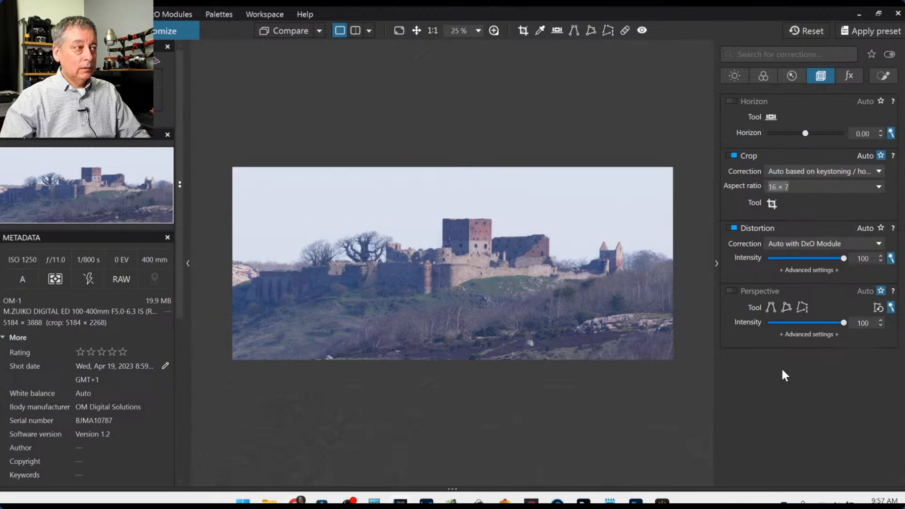
left_click(788, 189)
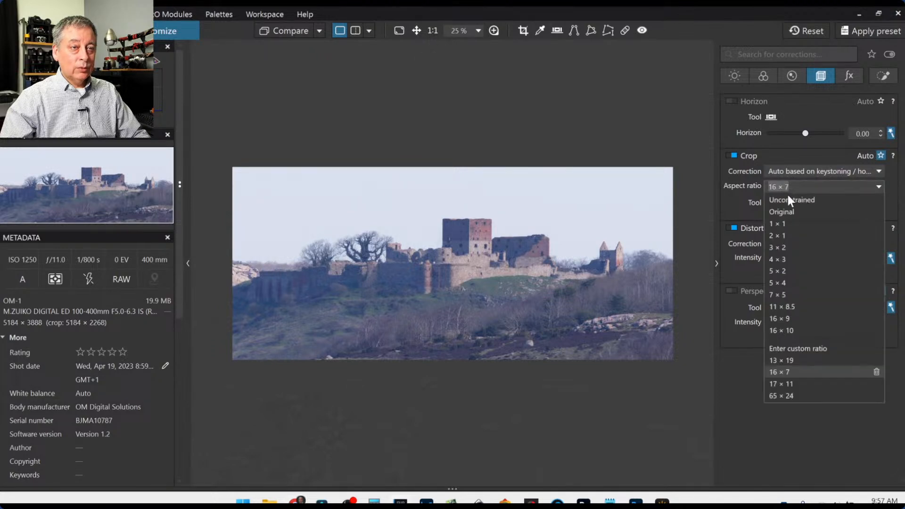
left_click(791, 395)
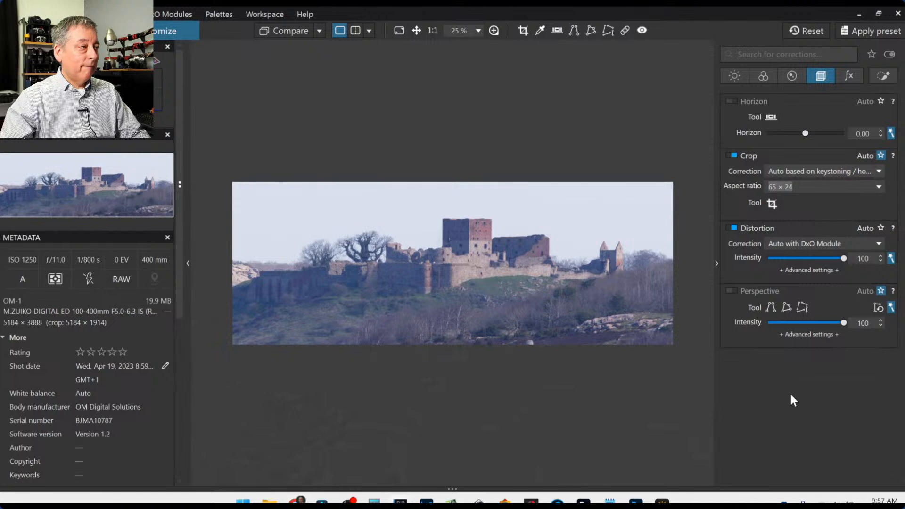
Step: Try the automatic perspective correction, switch it back off, and view the cropped castle without the metadata palettes
left_click(735, 291)
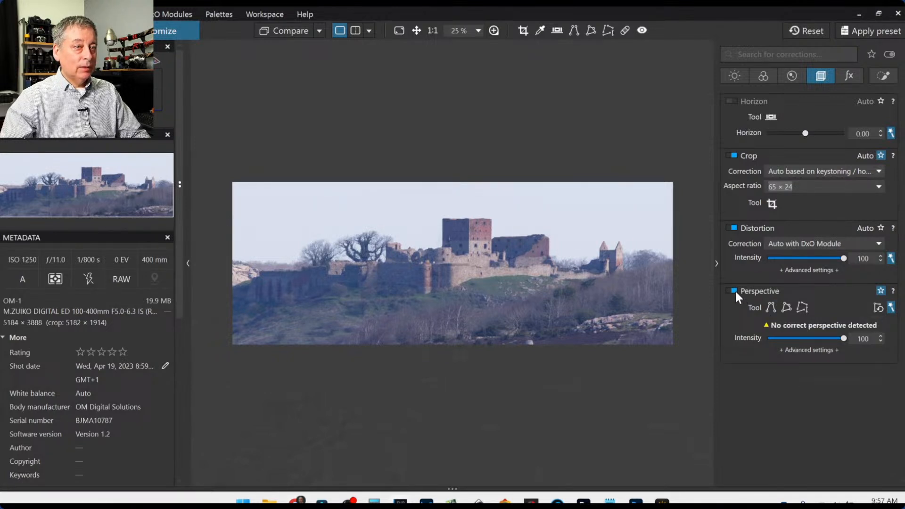
left_click(734, 291)
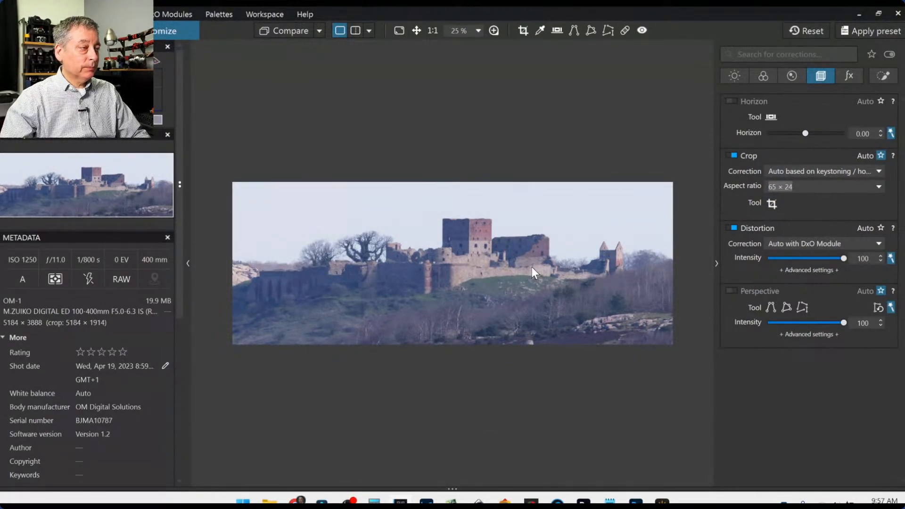
left_click(188, 264)
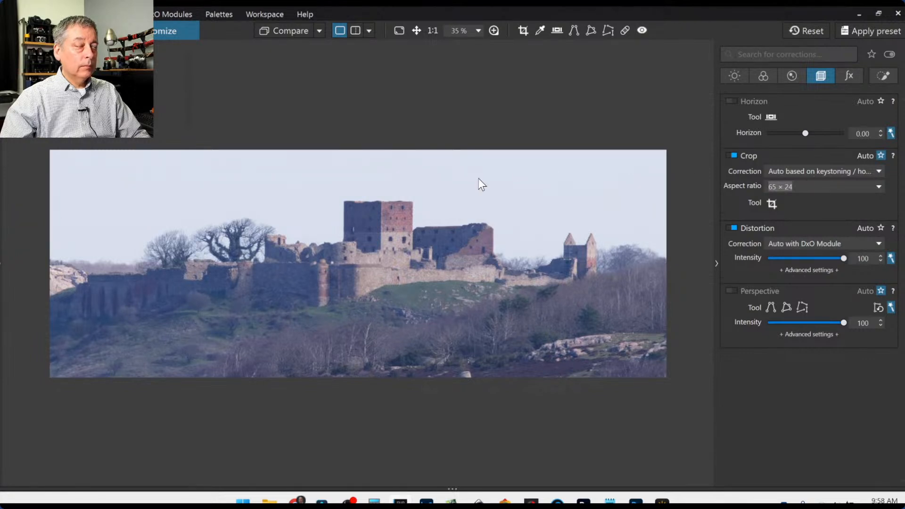
left_click(2, 267)
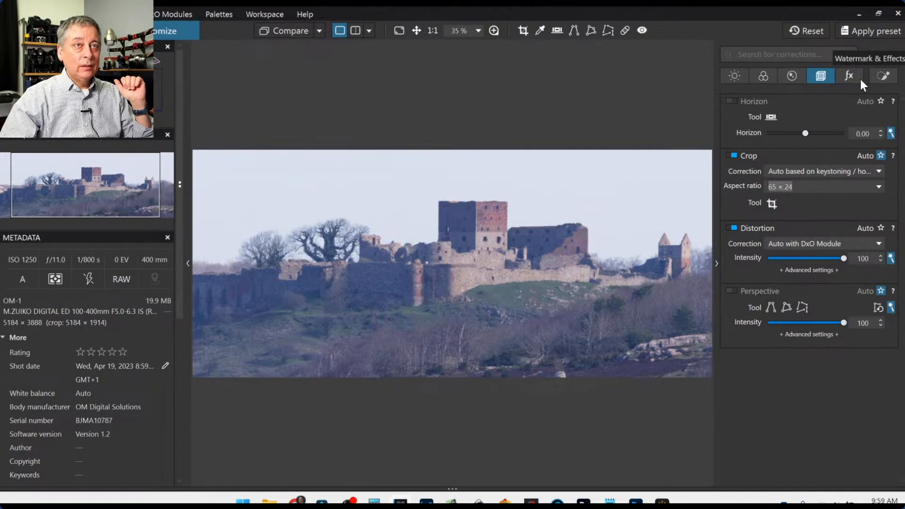
Step: Enable DxO ClearView Plus at intensity 30 and set Selective Tone highlights to 29, midtones to 11 and blacks to -37
left_click(887, 79)
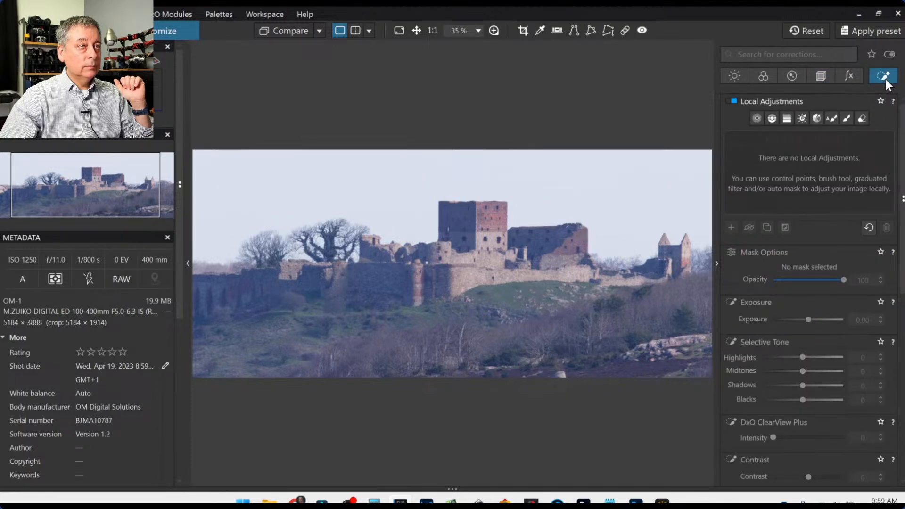
left_click(740, 78)
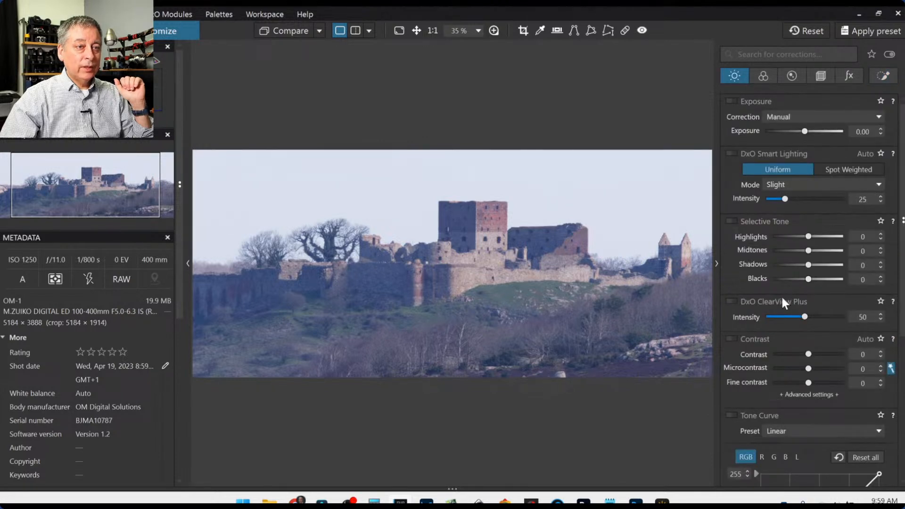
left_click(734, 302)
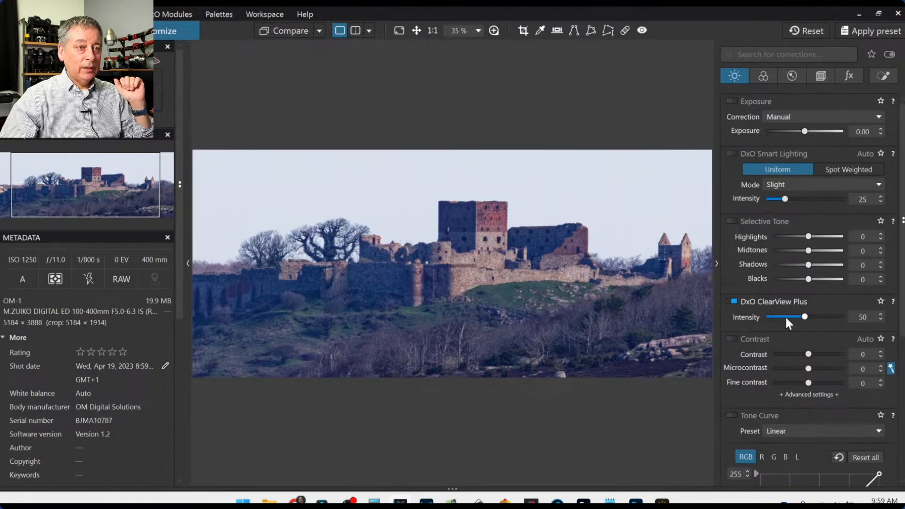
left_click_drag(786, 319, 789, 316)
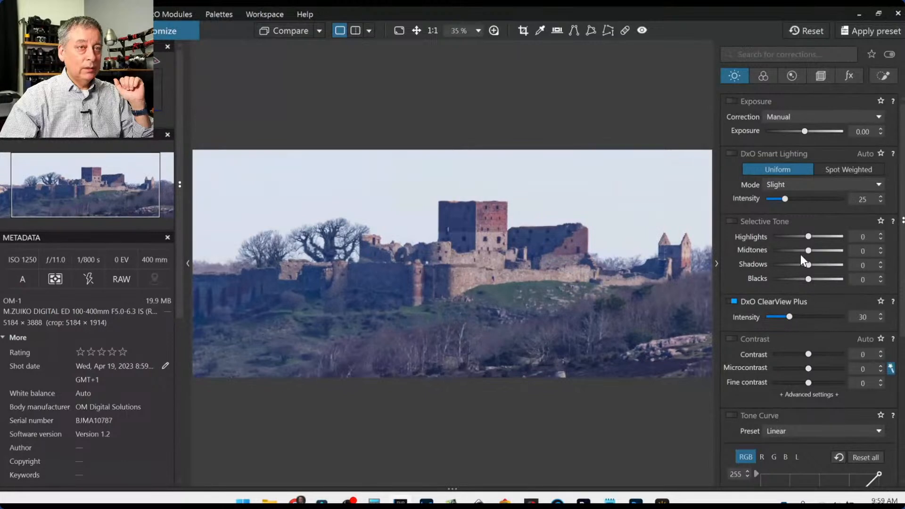
left_click_drag(810, 236, 820, 238)
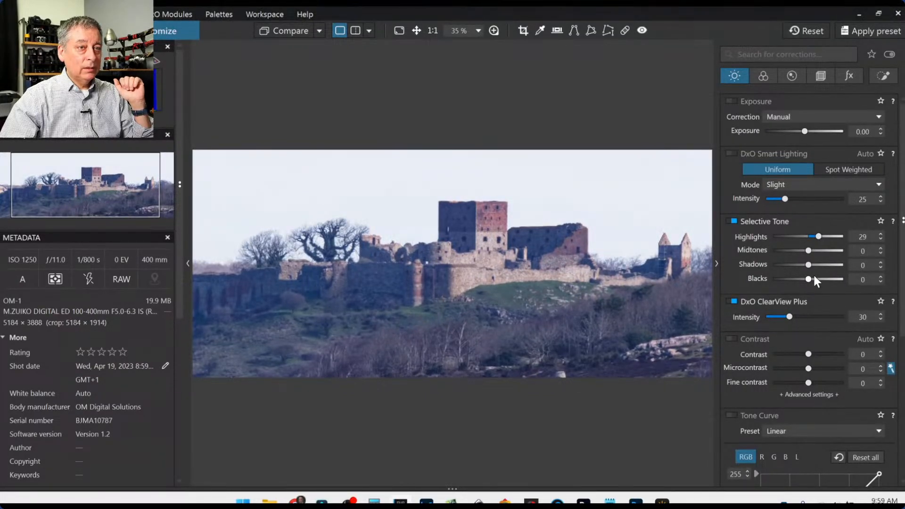
left_click_drag(807, 279, 813, 251)
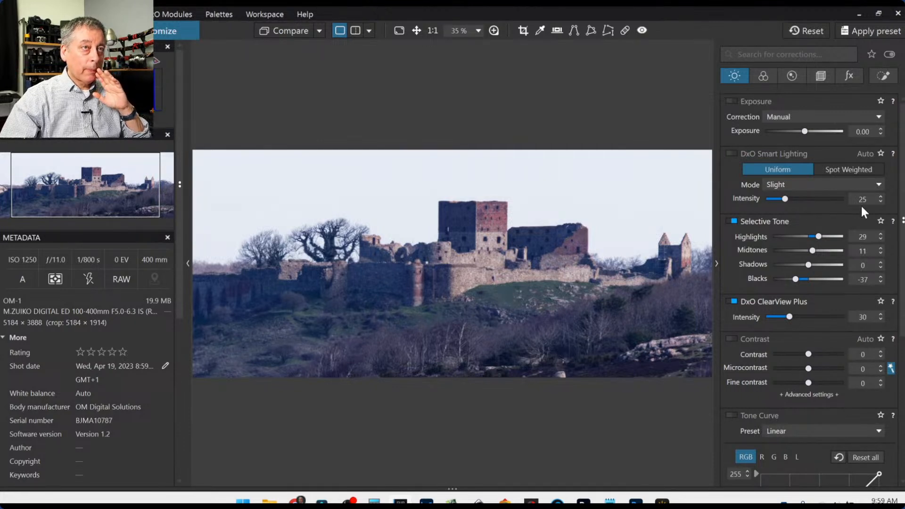
Step: Set the castle photo's generic color rendering to DxO - Vivid
left_click(764, 76)
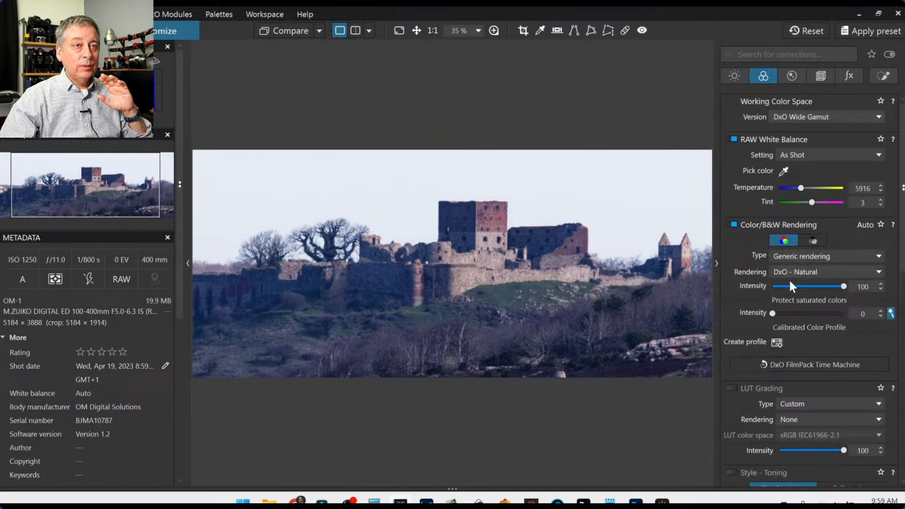
left_click(813, 276)
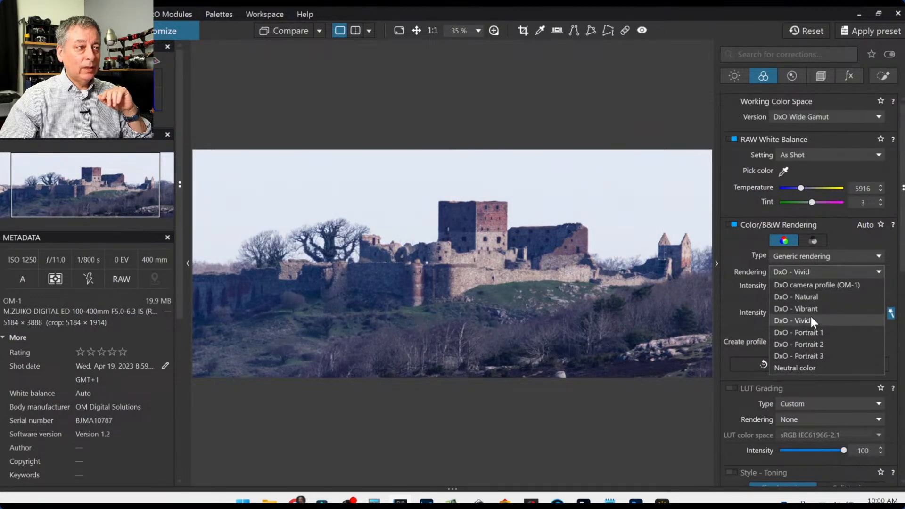
left_click(812, 317)
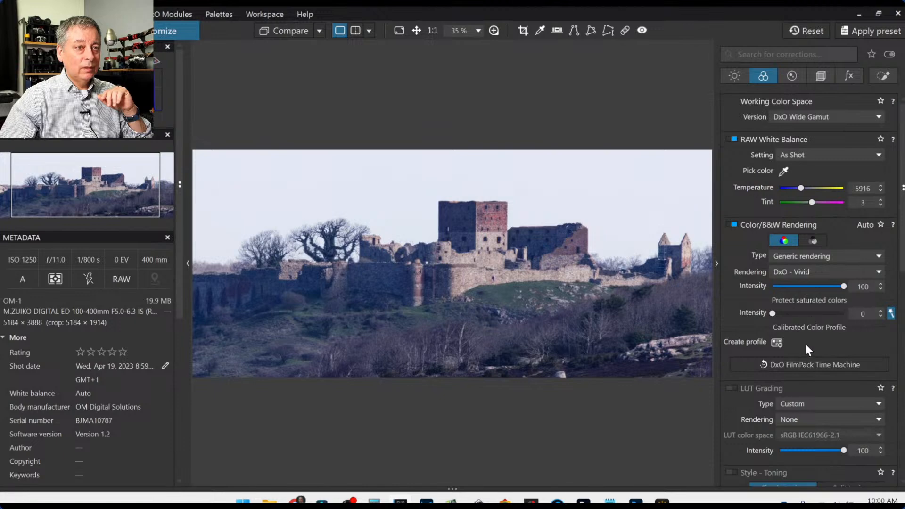
Step: Choose the HSL color channel by sampling the grassy slope below the castle with the color picker
scroll(806, 344, "down", 6)
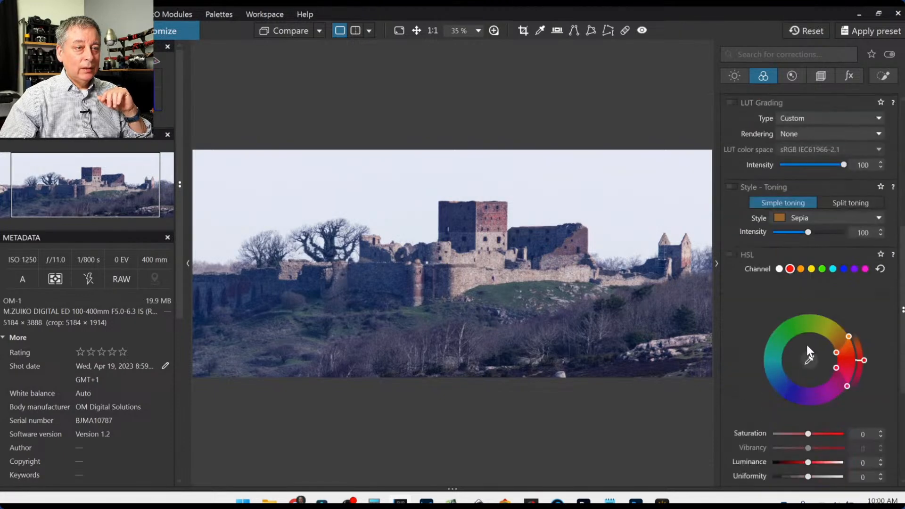
scroll(807, 345, "down", 1)
left_click(811, 304)
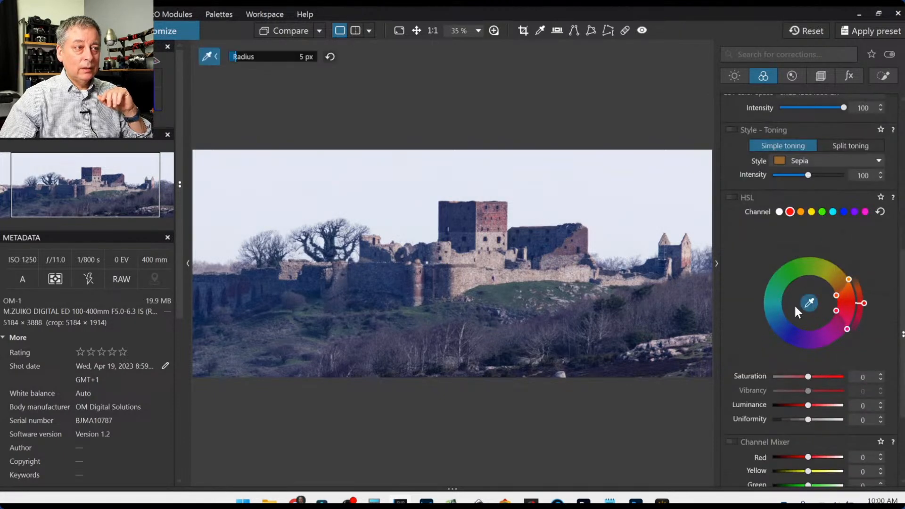
left_click(507, 290)
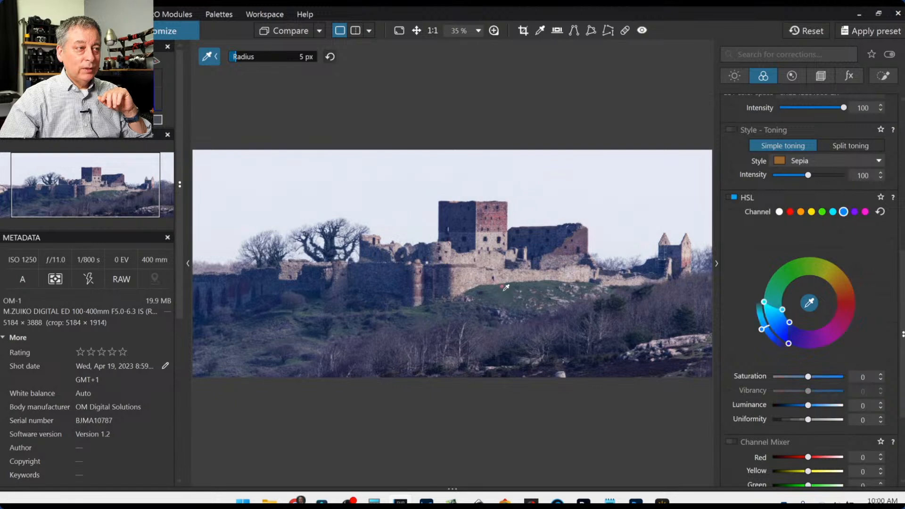
left_click(529, 286)
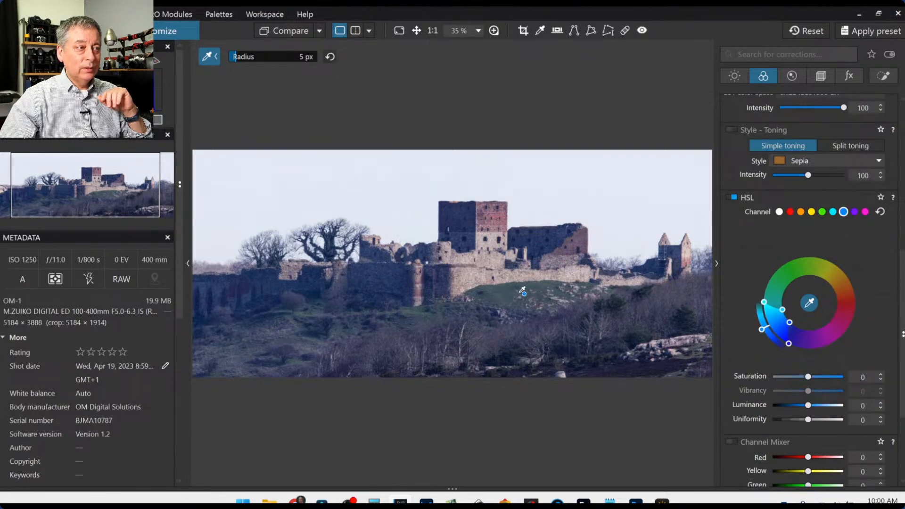
left_click(516, 297)
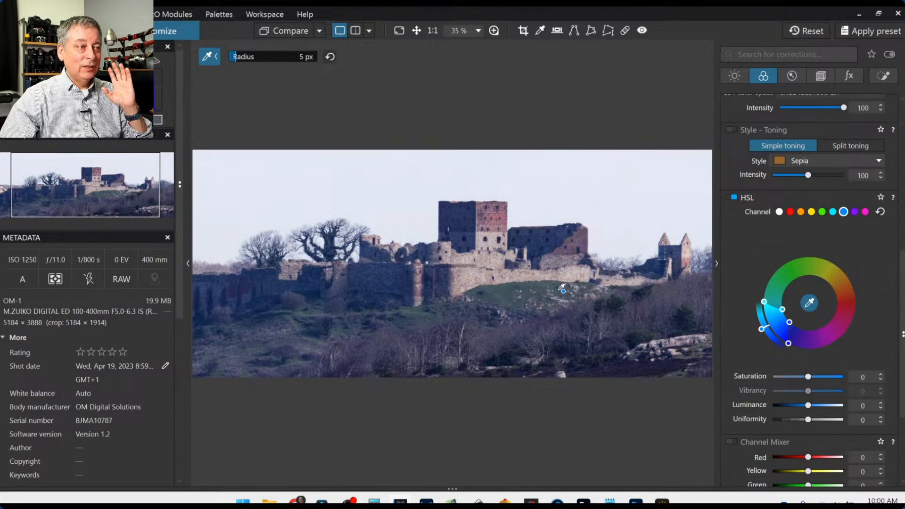
Step: Sample the slope below the castle for the HSL blue channel, shift its hue toward cyan, and set Saturation to 40 and Luminance to 51
left_click(547, 282)
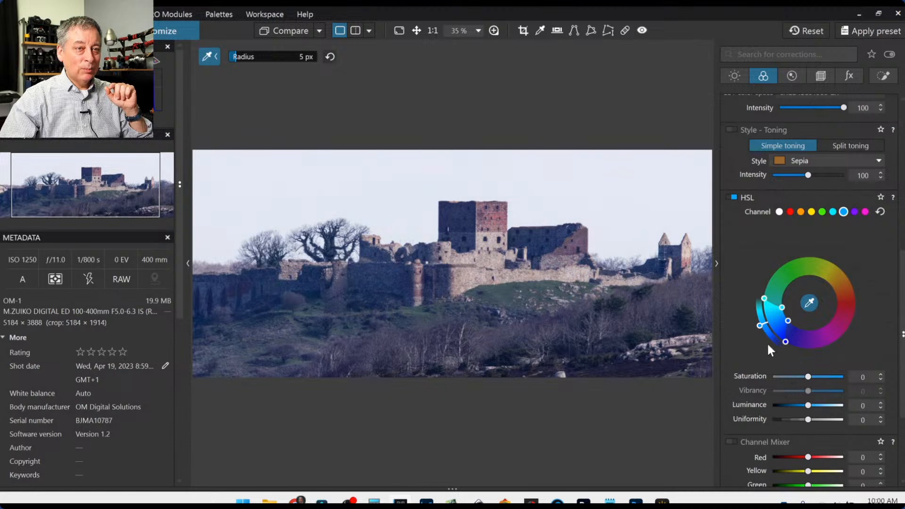
left_click_drag(761, 328, 750, 302)
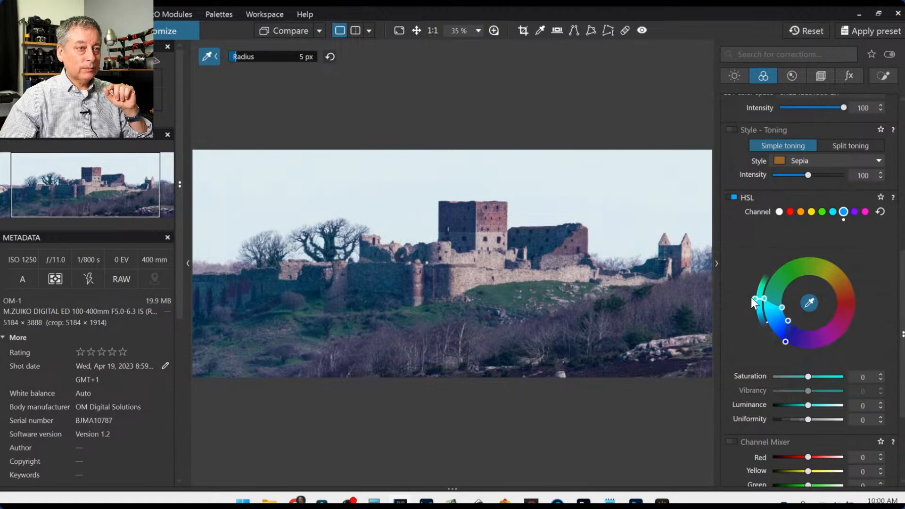
left_click_drag(752, 299, 753, 302)
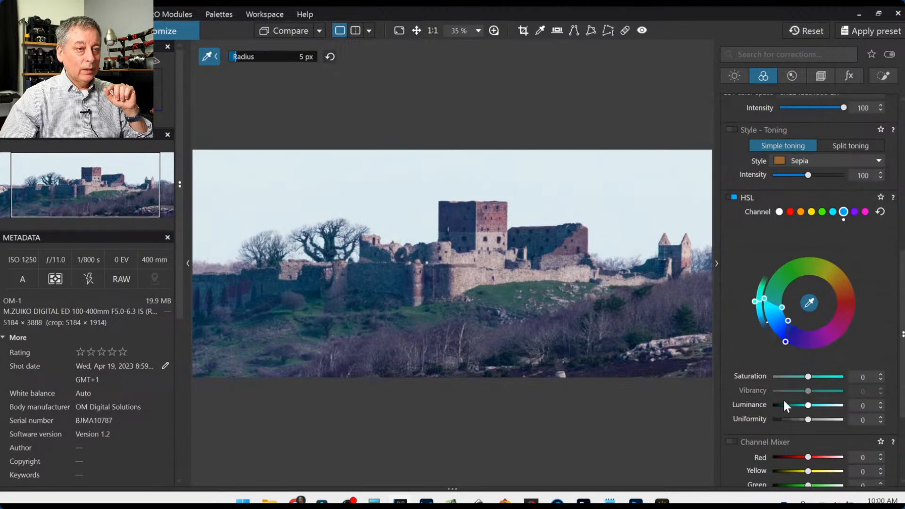
left_click_drag(809, 377, 827, 407)
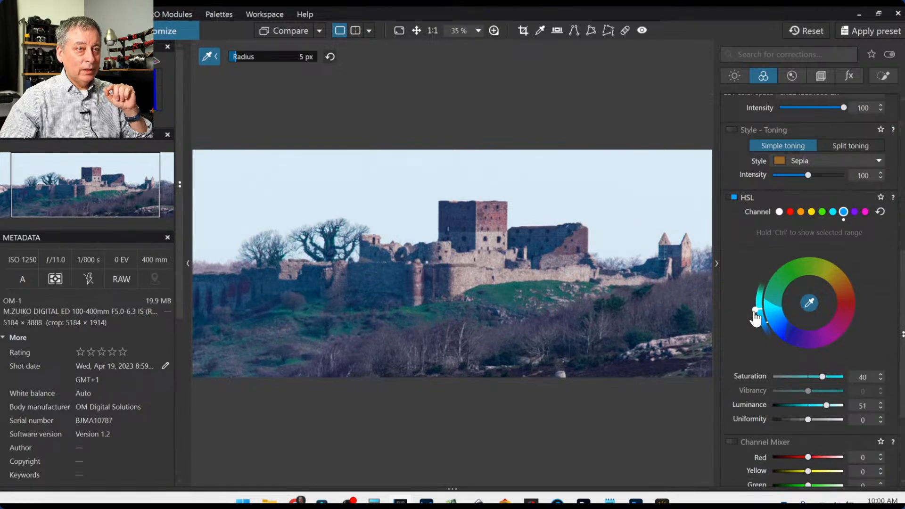
left_click_drag(756, 312, 753, 327)
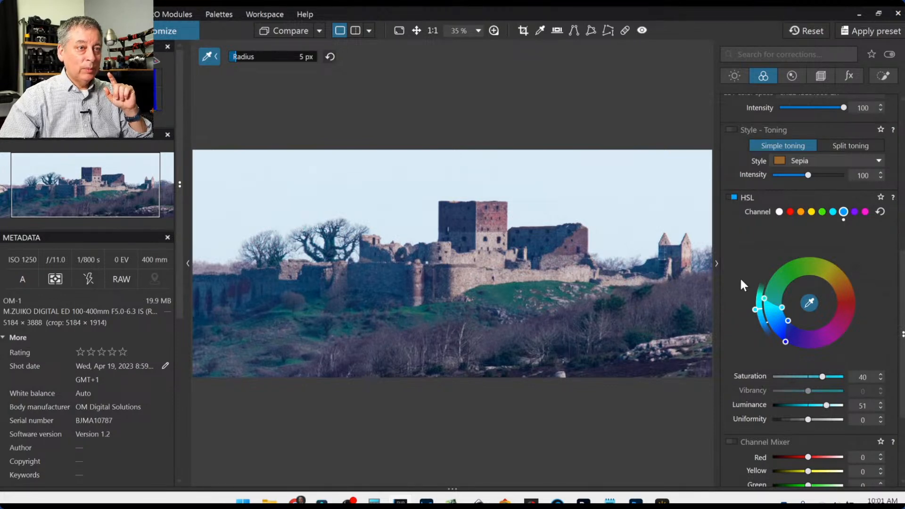
Step: Raise the RAW white balance temperature to 7199 and shift the HSL blue channel's hue slightly further toward cyan
scroll(740, 278, "up", 6)
scroll(741, 283, "up", 1)
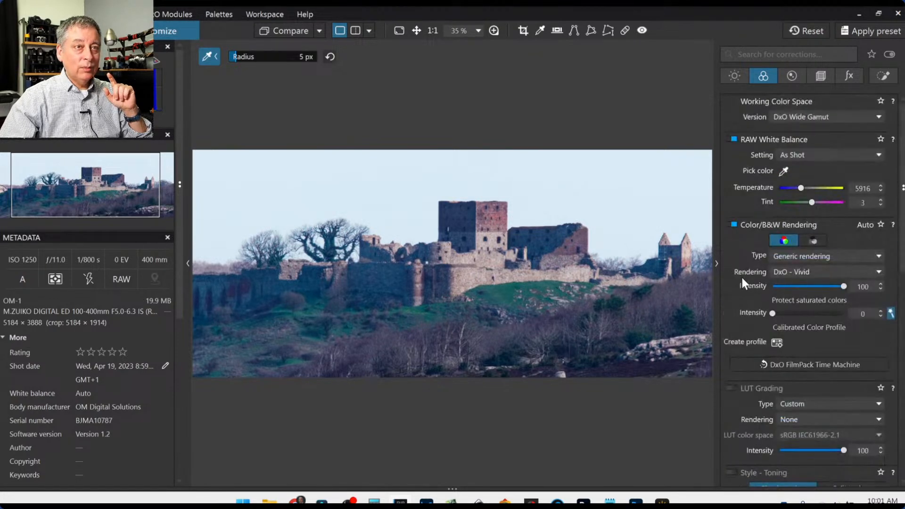
left_click_drag(803, 188, 806, 189)
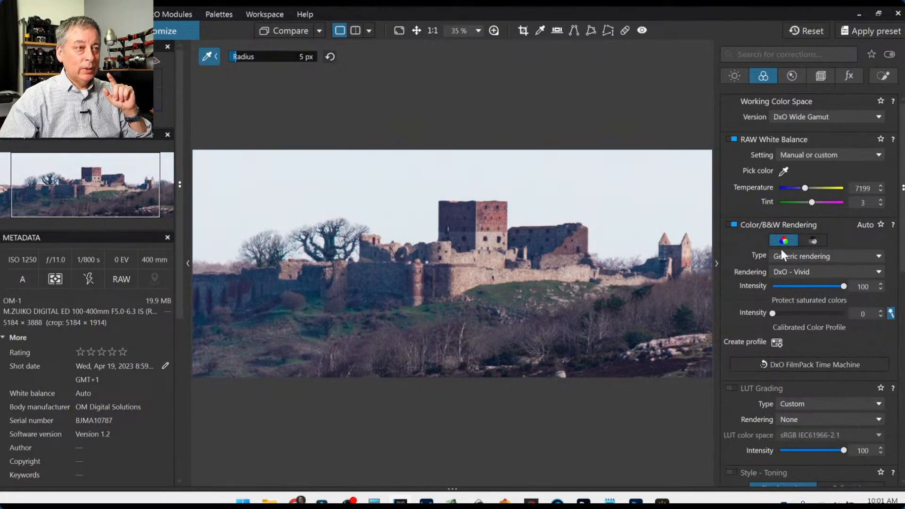
scroll(780, 266, "down", 6)
scroll(780, 269, "down", 1)
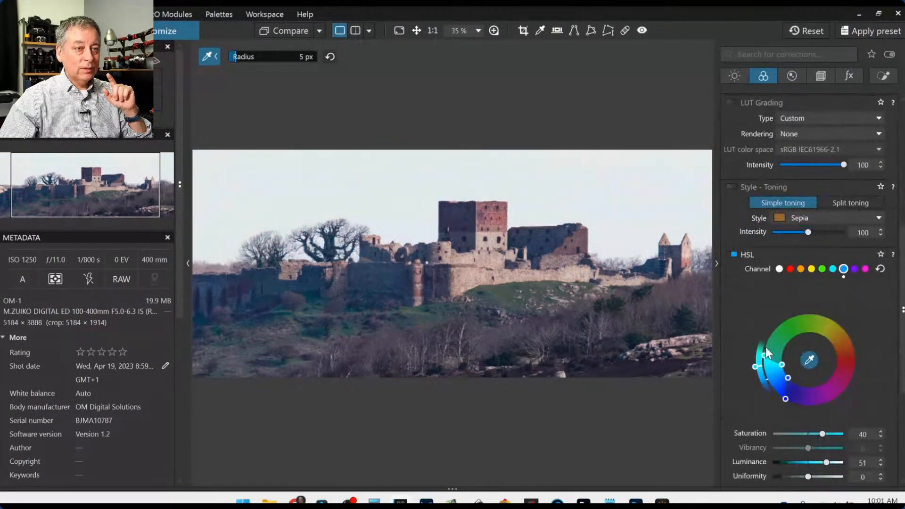
left_click_drag(756, 367, 756, 357)
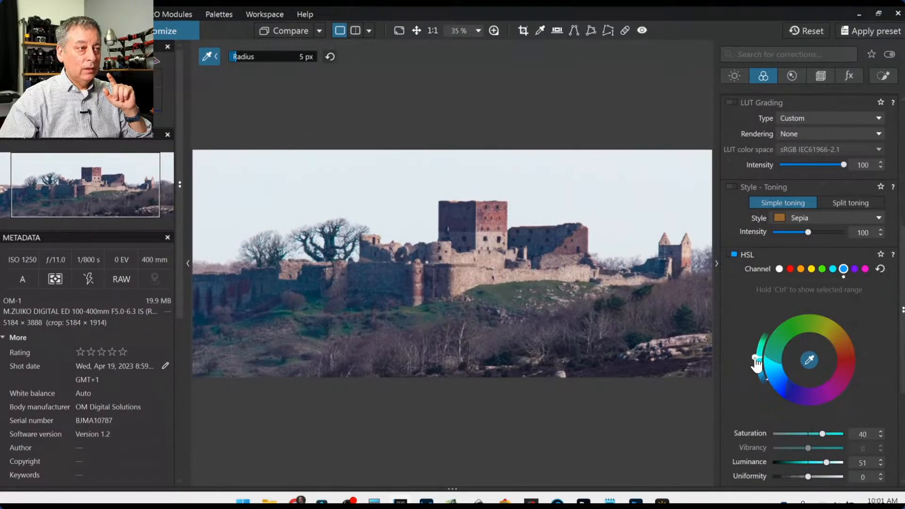
Step: Warm the RAW white balance further by setting the temperature to 7575
scroll(735, 316, "up", 2)
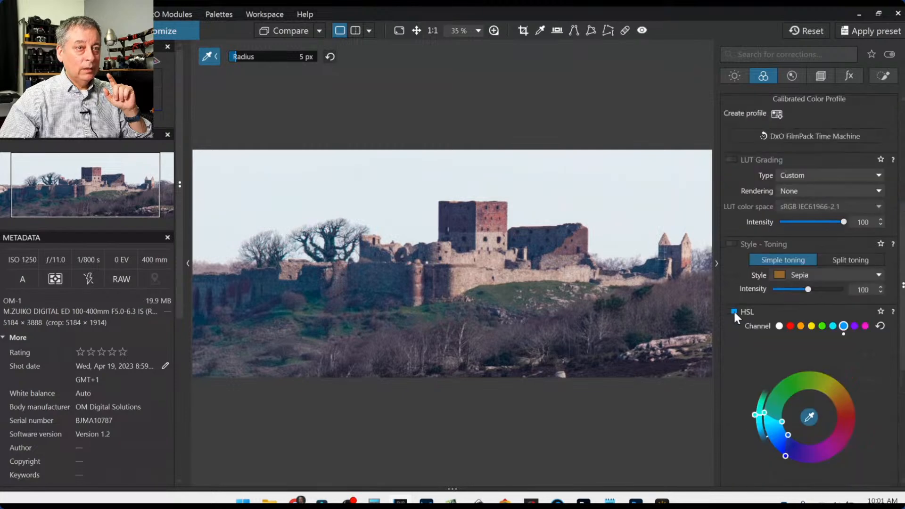
scroll(734, 310, "up", 6)
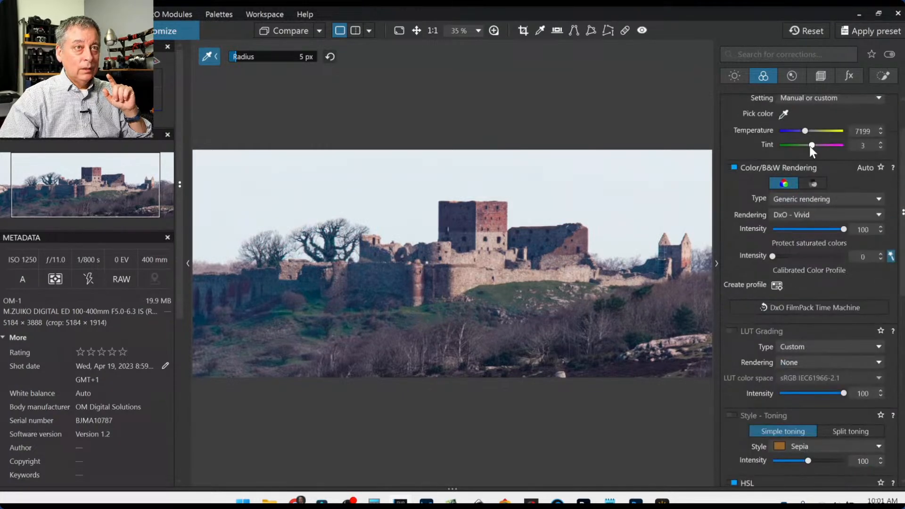
left_click_drag(803, 131, 806, 132)
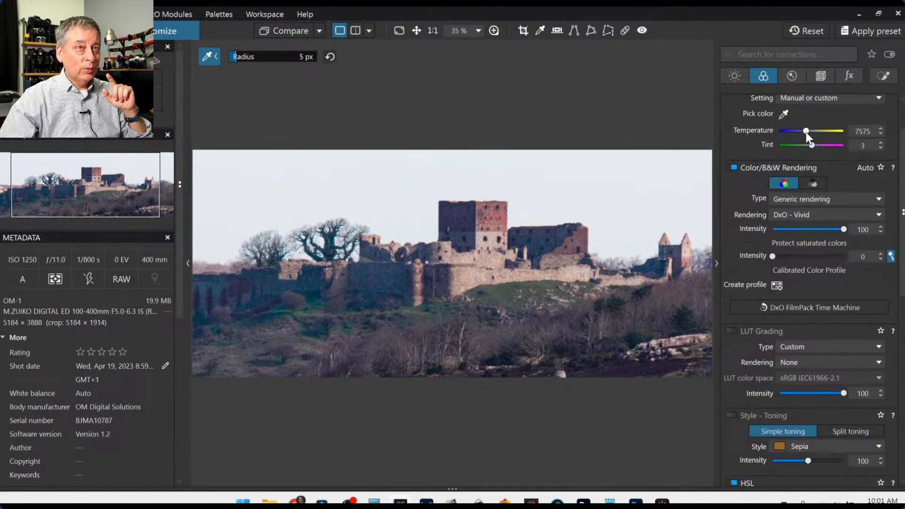
scroll(761, 305, "up", 2)
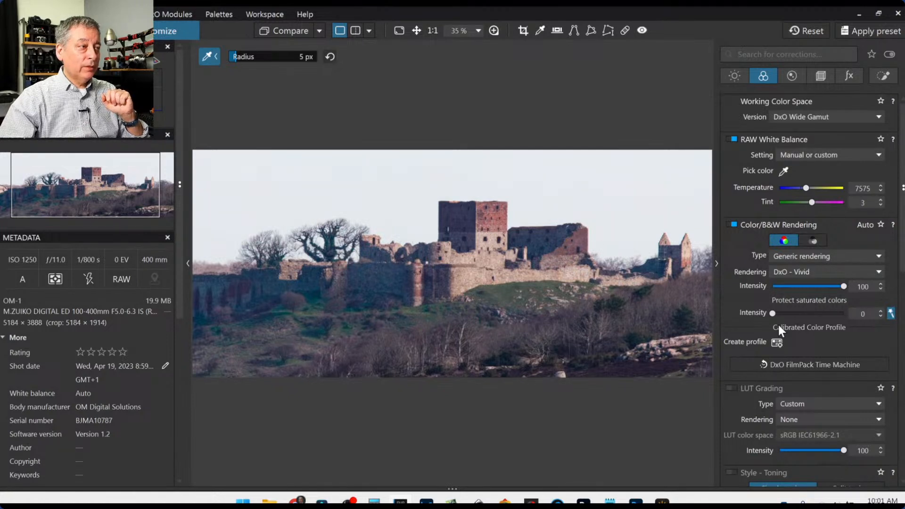
Step: Add a local-adjustment control point on the bare trees in the central foreground and enlarge its circle of influence
scroll(661, 270, "down", 2)
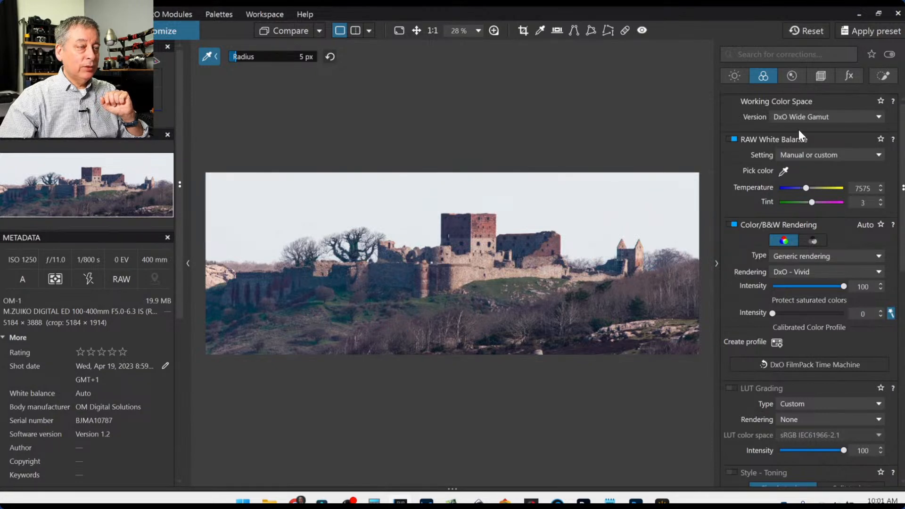
left_click(876, 78)
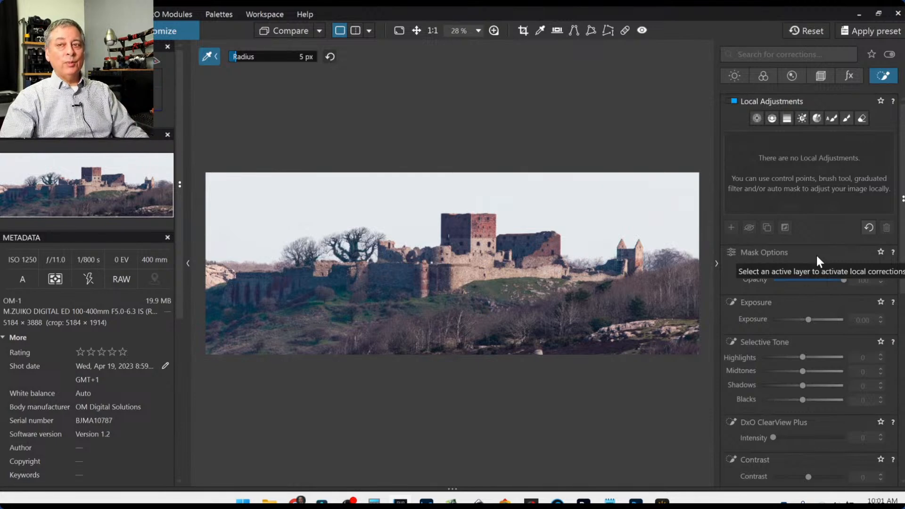
left_click(757, 119)
scroll(455, 282, "up", 3)
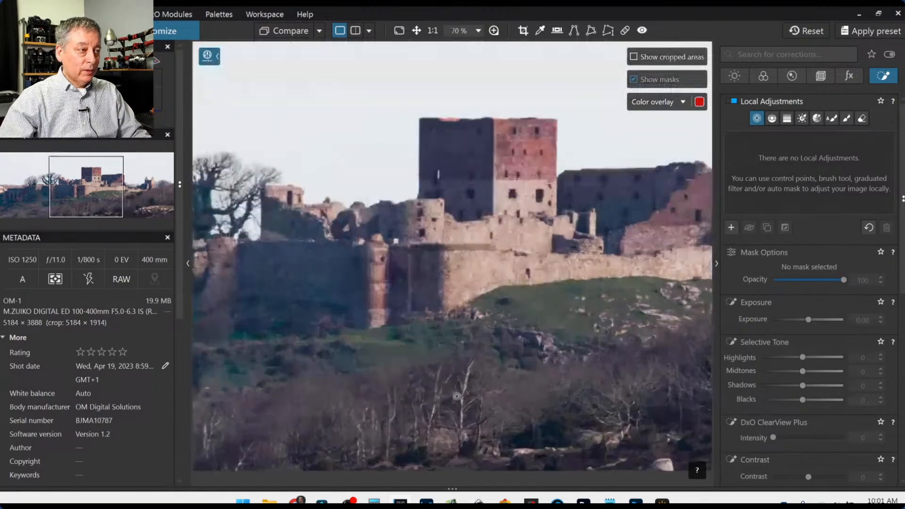
left_click(462, 413)
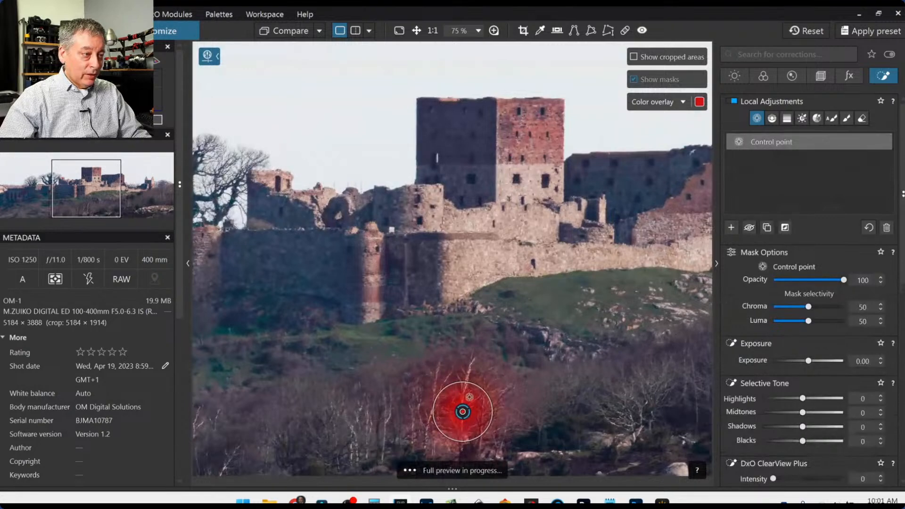
left_click_drag(472, 380, 486, 354)
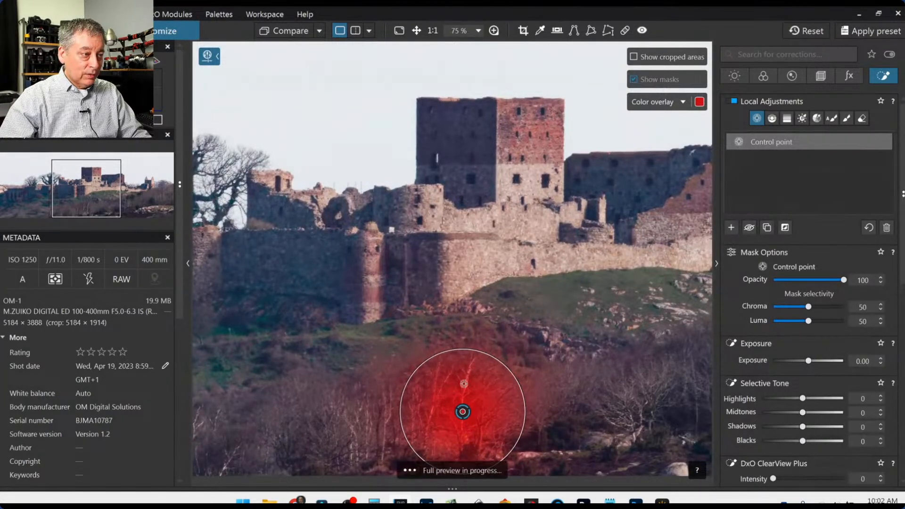
Step: Add four more control points to the same mask, spread across the foreground trees on both sides of the first one
left_click(355, 447)
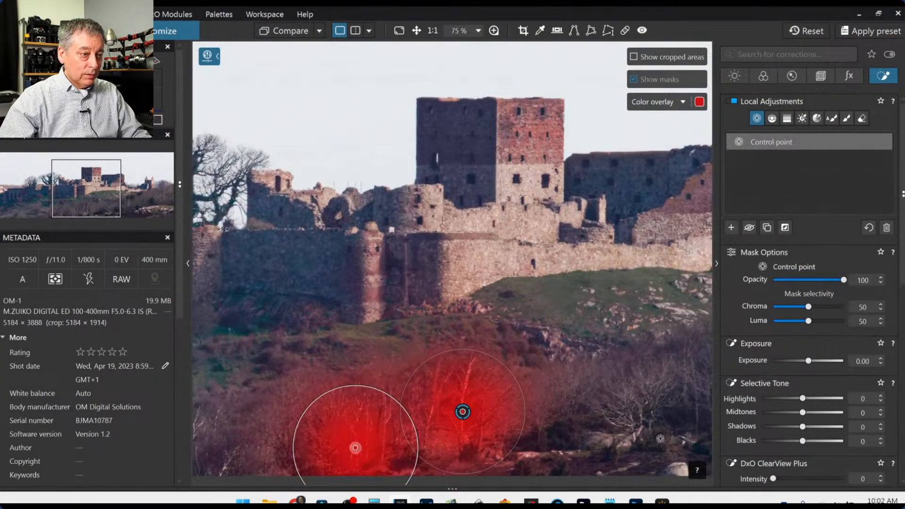
scroll(629, 439, "down", 4)
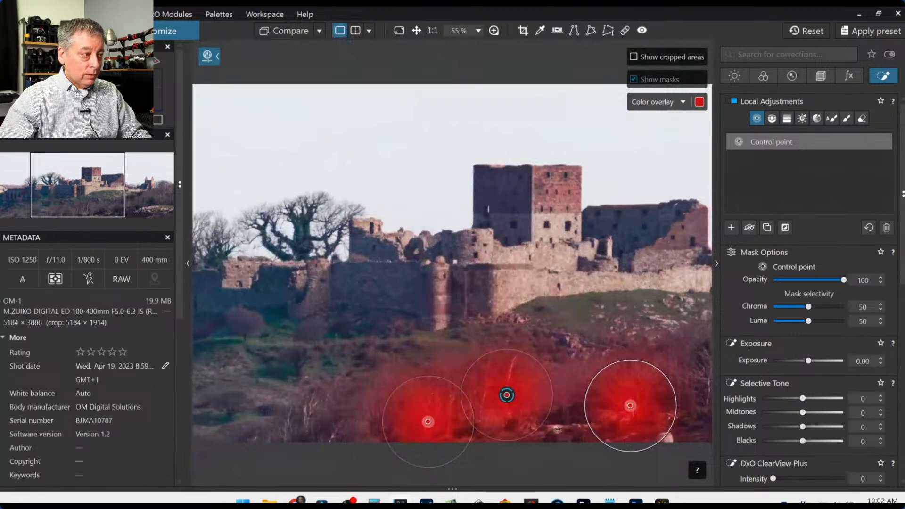
scroll(366, 419, "down", 1)
left_click(311, 402)
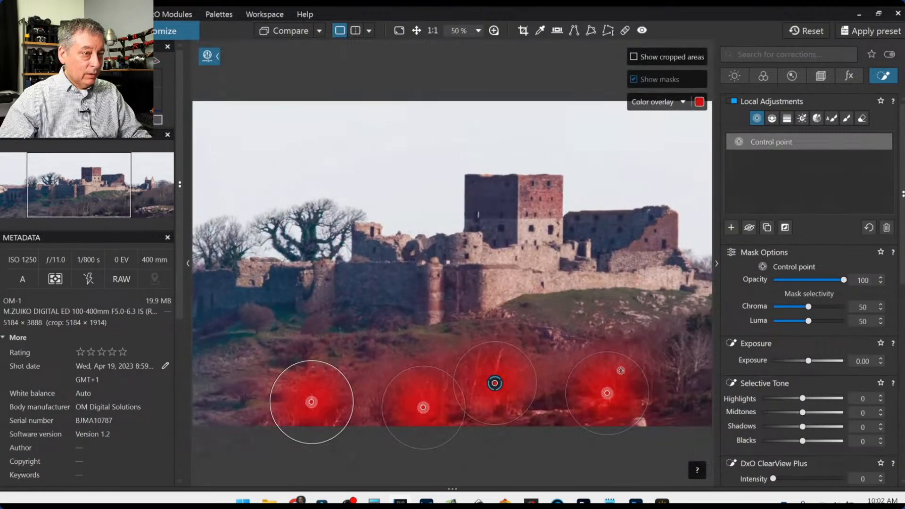
left_click(693, 366)
scroll(679, 362, "down", 3)
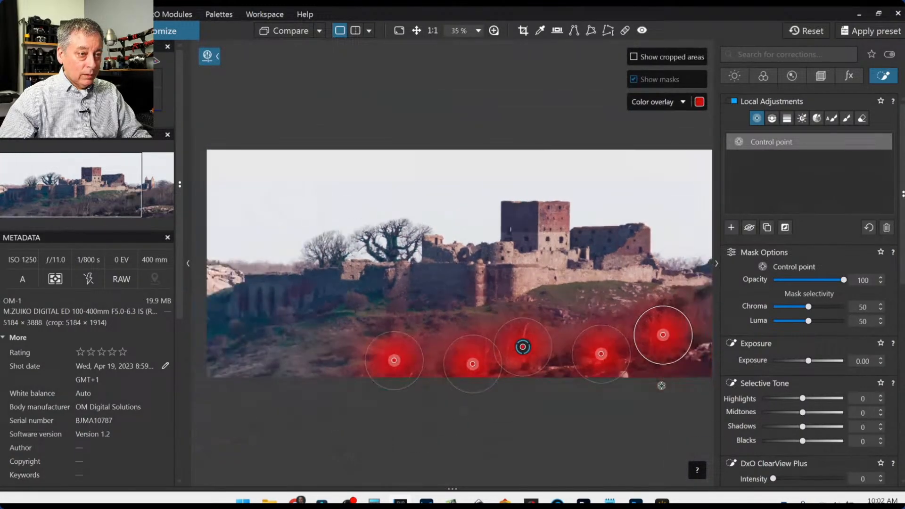
scroll(680, 350, "down", 1)
scroll(670, 308, "up", 2)
scroll(682, 307, "down", 1)
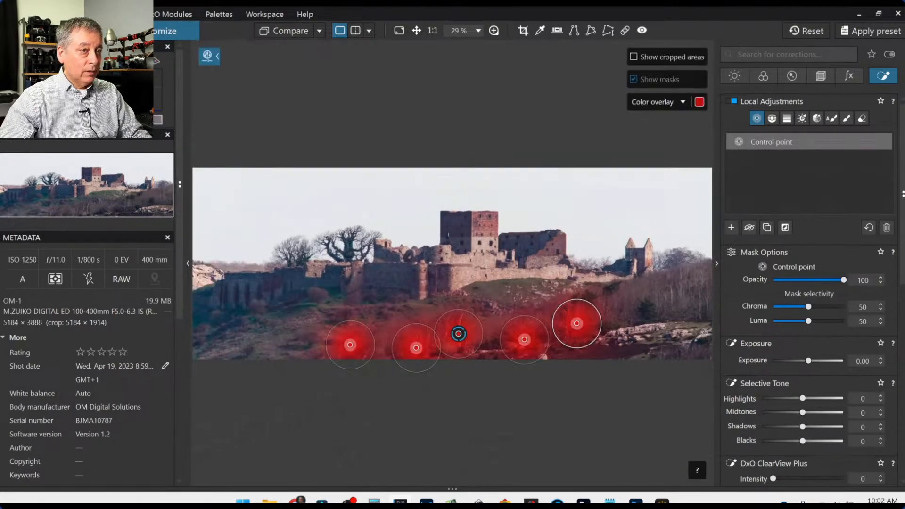
Step: Extend the mask with three control points on the bare trees at the far right of the hillside
scroll(700, 319, "up", 4)
left_click(157, 193)
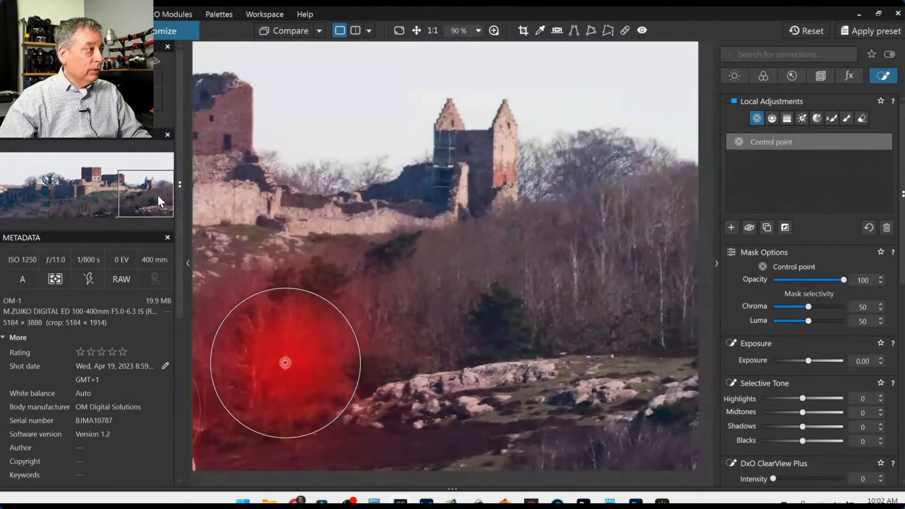
left_click(576, 271)
left_click(603, 255)
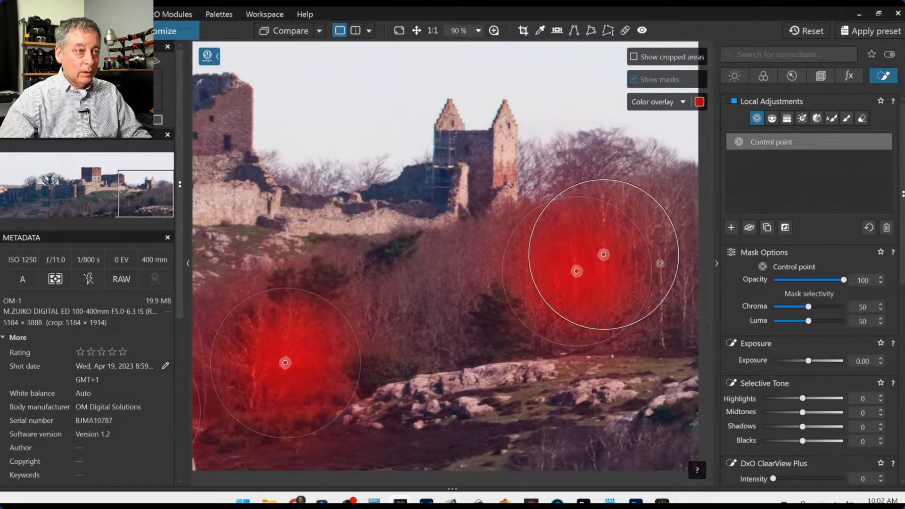
left_click(667, 239)
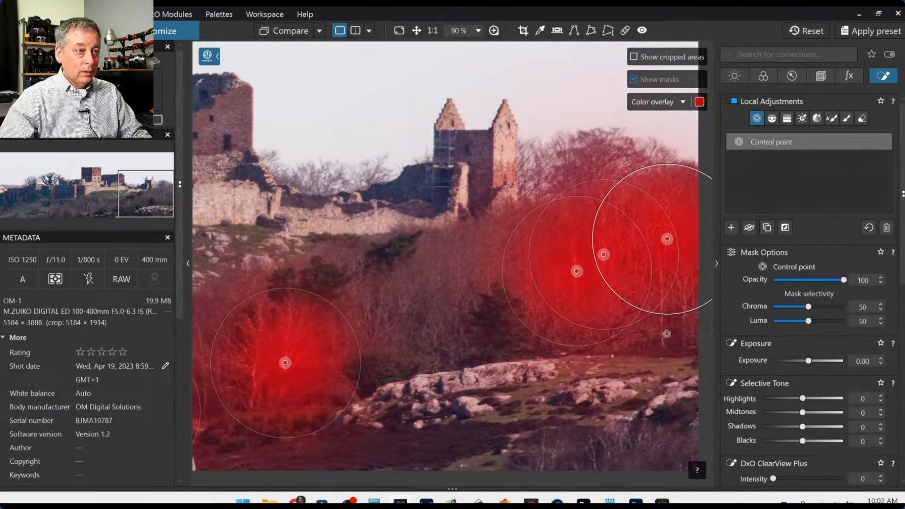
Step: Set the Highlights of the control point mask to 85 to brighten the trees
scroll(581, 339, "down", 5)
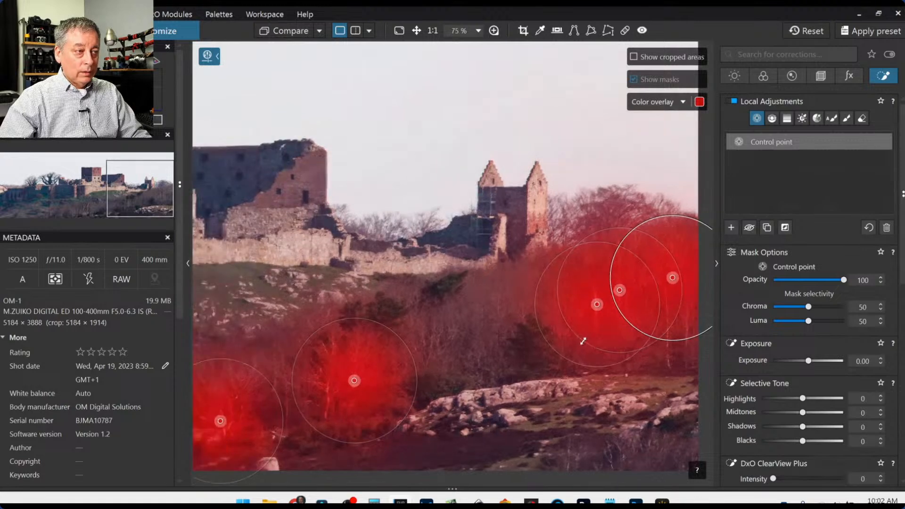
scroll(584, 342, "up", 1)
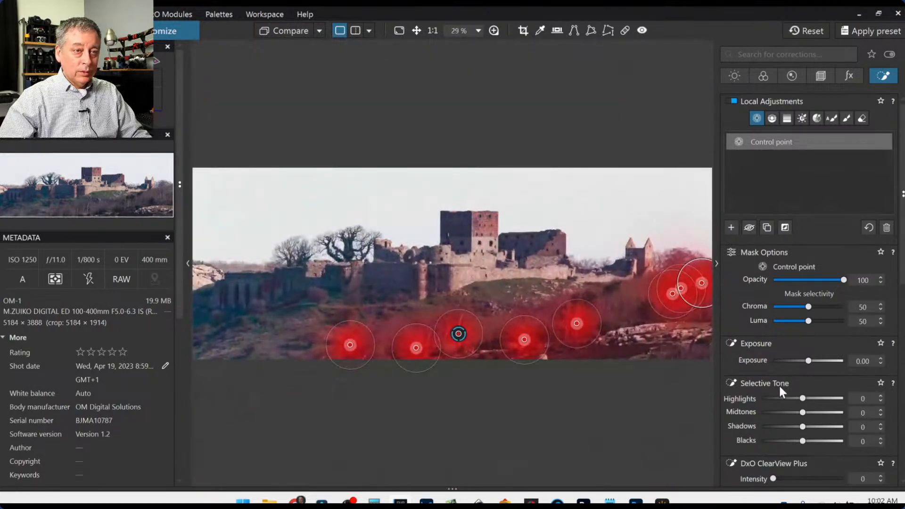
left_click_drag(803, 398, 836, 403)
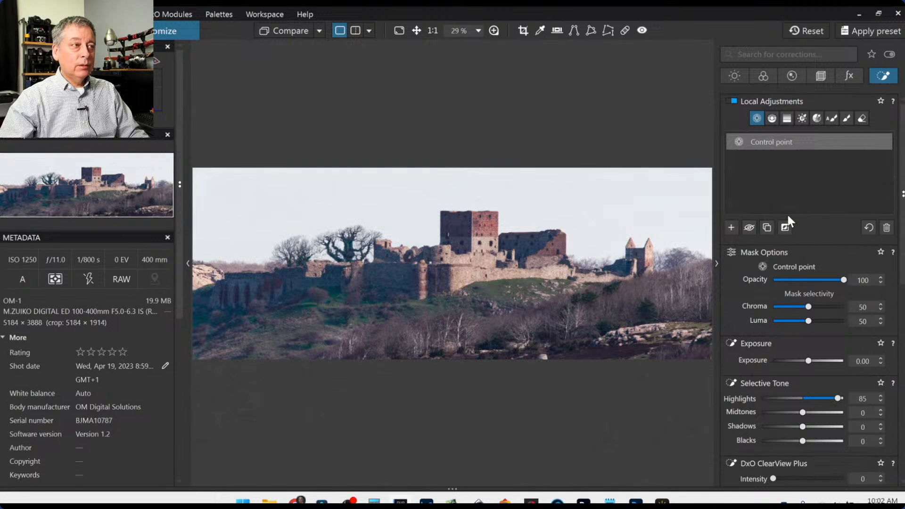
Step: Create a new Control line mask covering the sky, fading from just above the horizon down to the castle walls
left_click(776, 116)
left_click(732, 228)
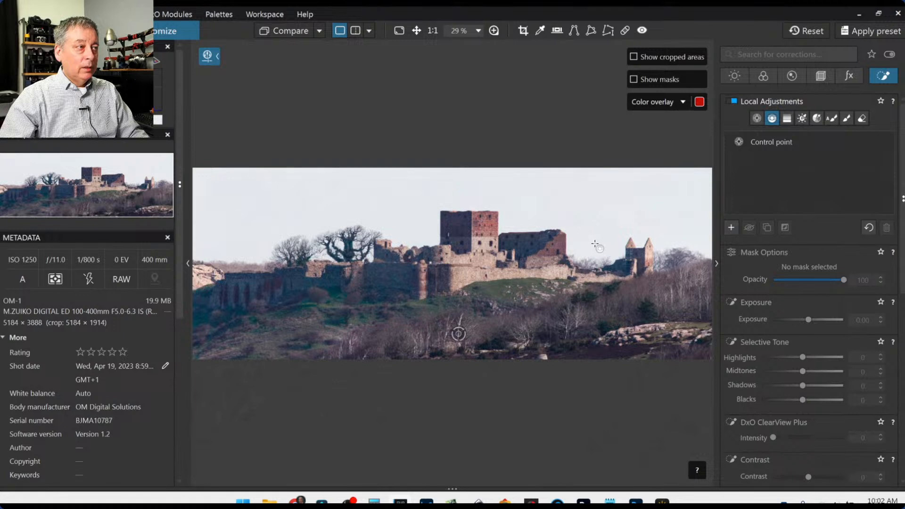
left_click_drag(595, 245, 595, 277)
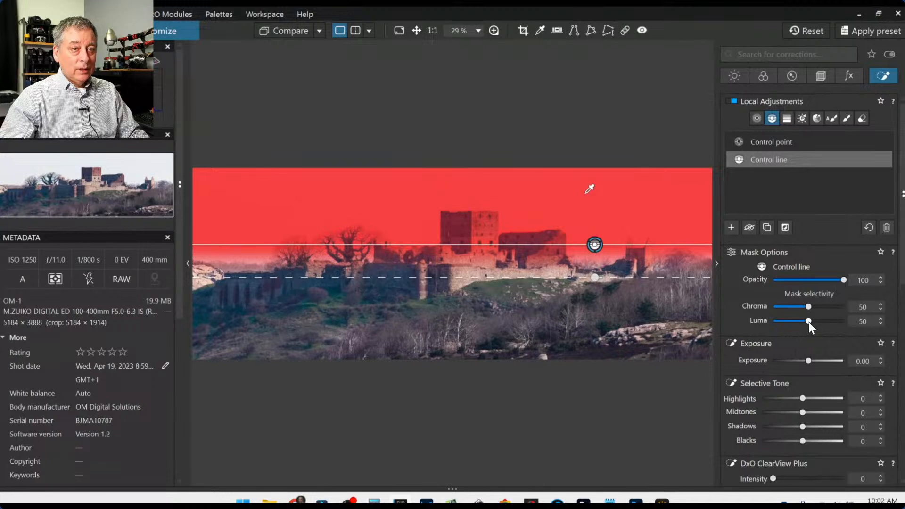
Step: Test the sky control line's Luma mask selectivity at 100 and settle on 60
scroll(808, 321, "up", 2)
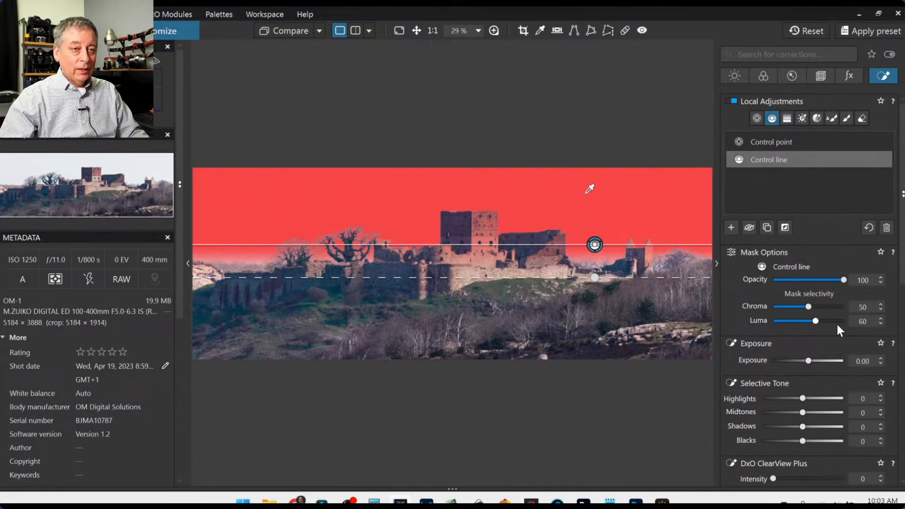
left_click_drag(818, 321, 849, 321)
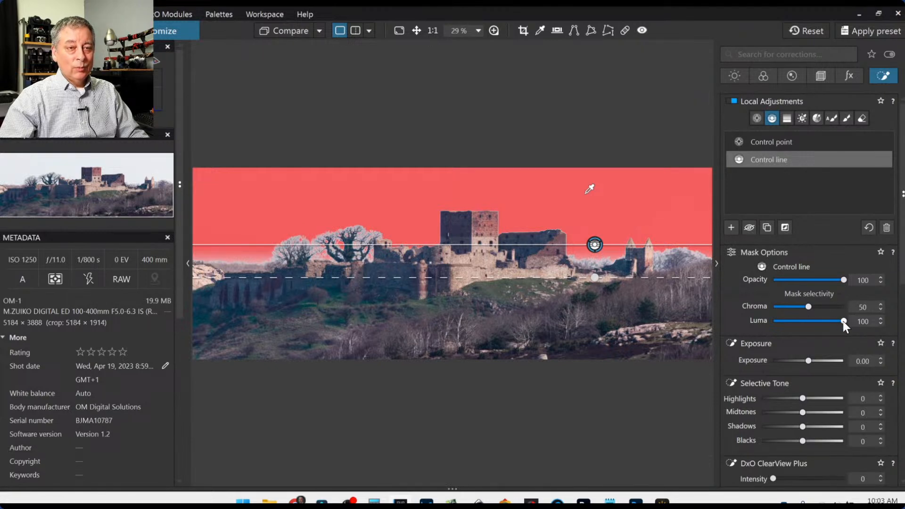
left_click_drag(843, 321, 815, 321)
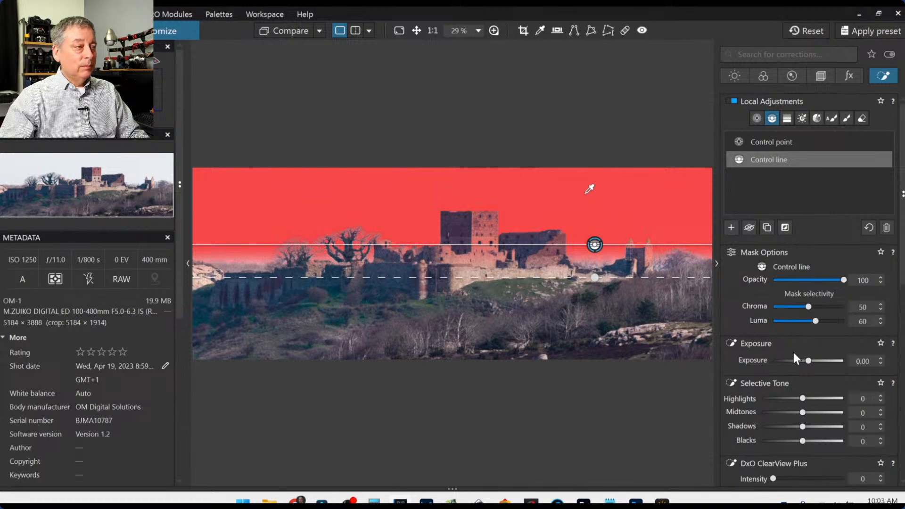
scroll(780, 356, "down", 3)
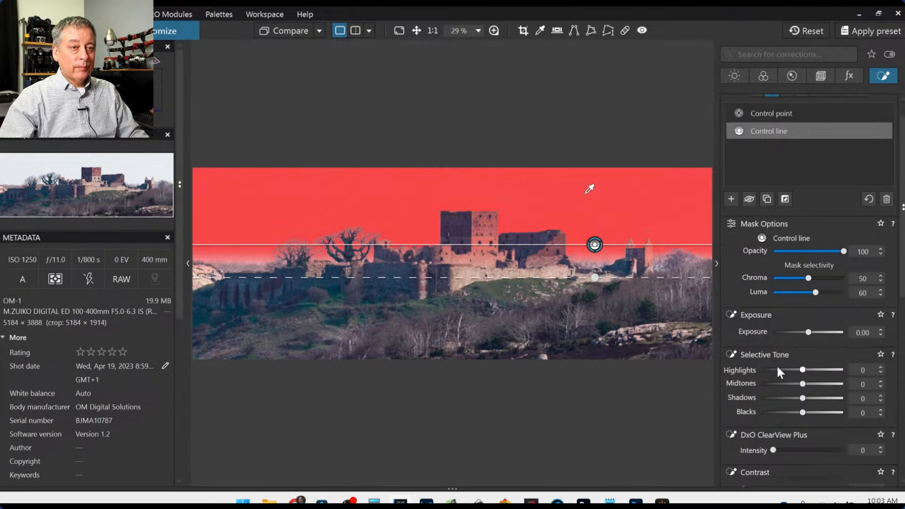
Step: Set the sky control line's ClearView Plus intensity to 34 and its Highlights to -55
left_click_drag(776, 335, 798, 335)
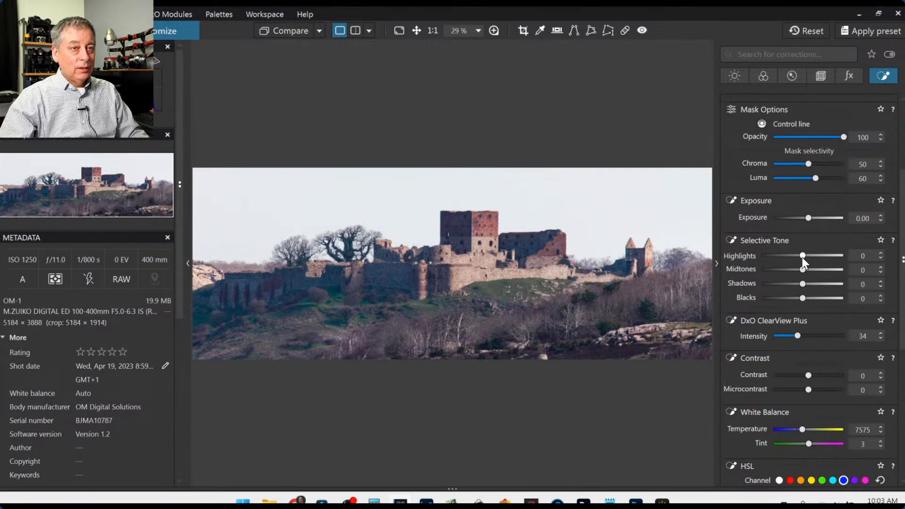
scroll(802, 257, "down", 1)
scroll(802, 258, "down", 1)
scroll(802, 256, "down", 3)
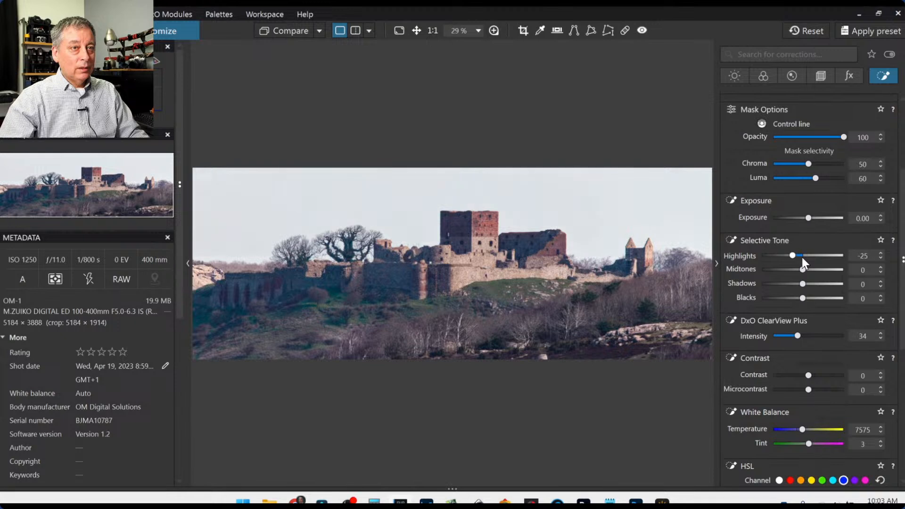
scroll(802, 256, "down", 4)
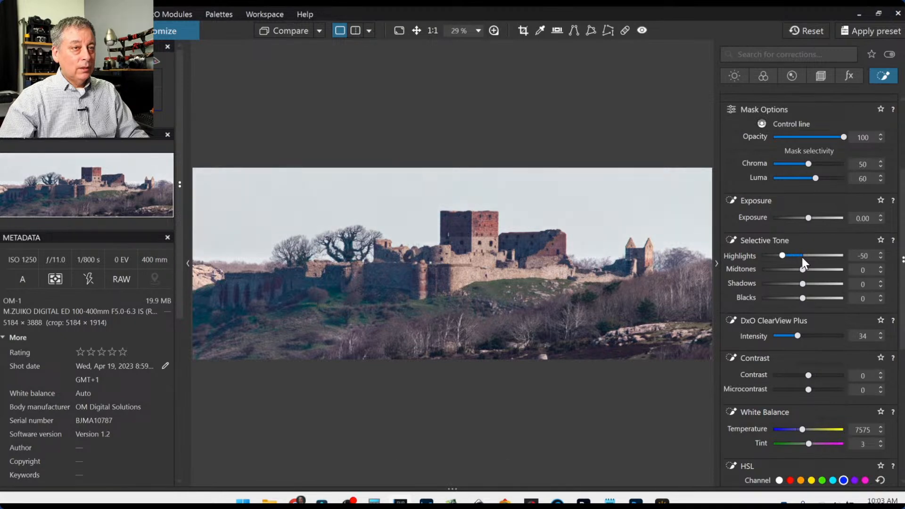
scroll(803, 257, "down", 2)
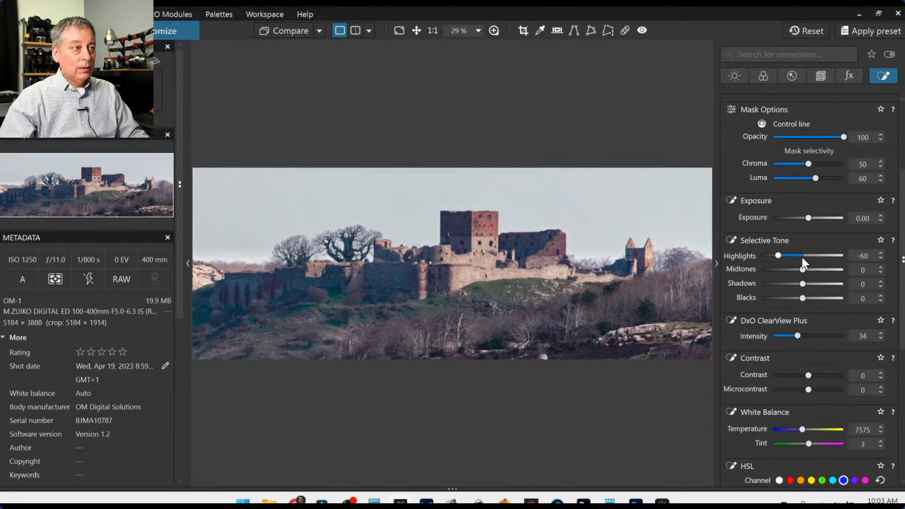
scroll(802, 257, "up", 1)
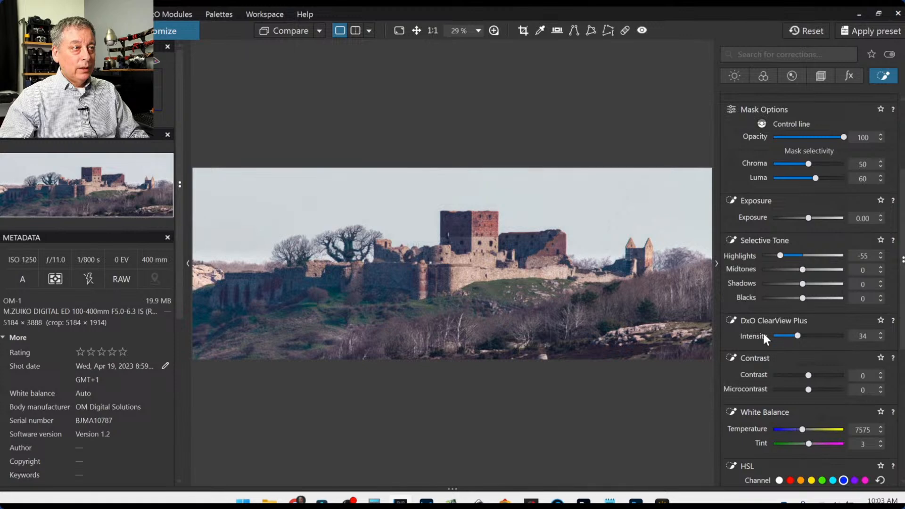
Step: Test a warmer white balance temperature of 9639 on the sky control line and settle on 7822
scroll(764, 333, "down", 1)
scroll(764, 333, "down", 3)
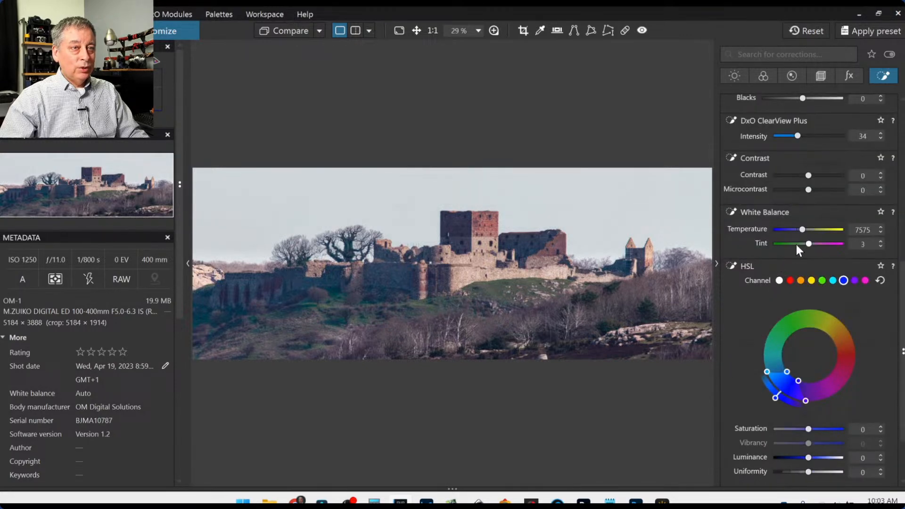
left_click_drag(803, 230, 808, 230)
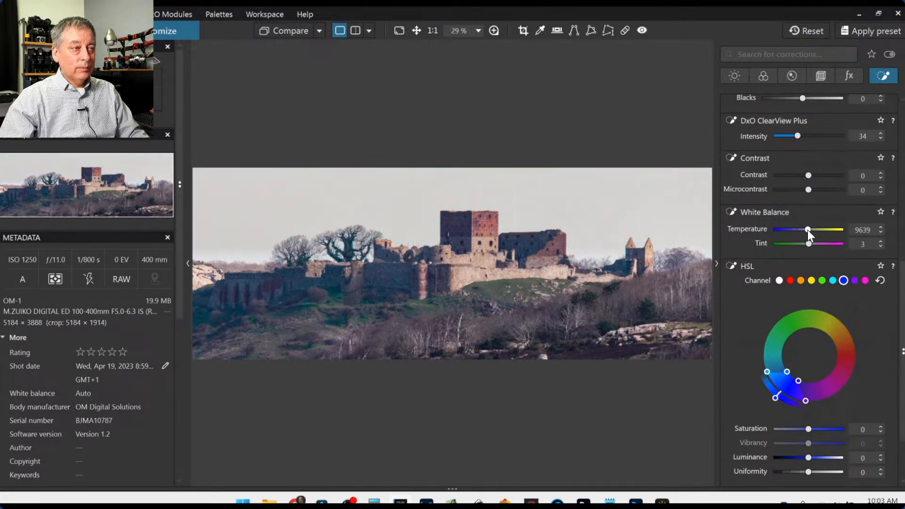
double_click(808, 230)
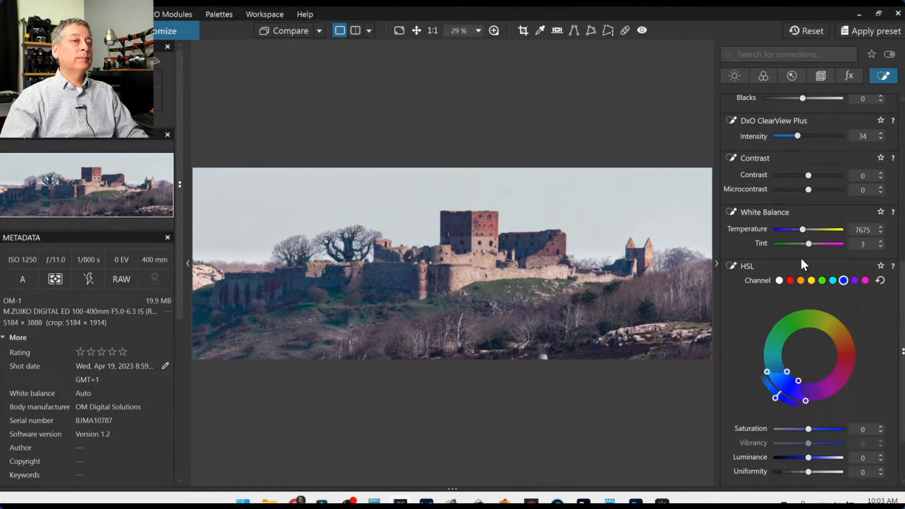
left_click(803, 230)
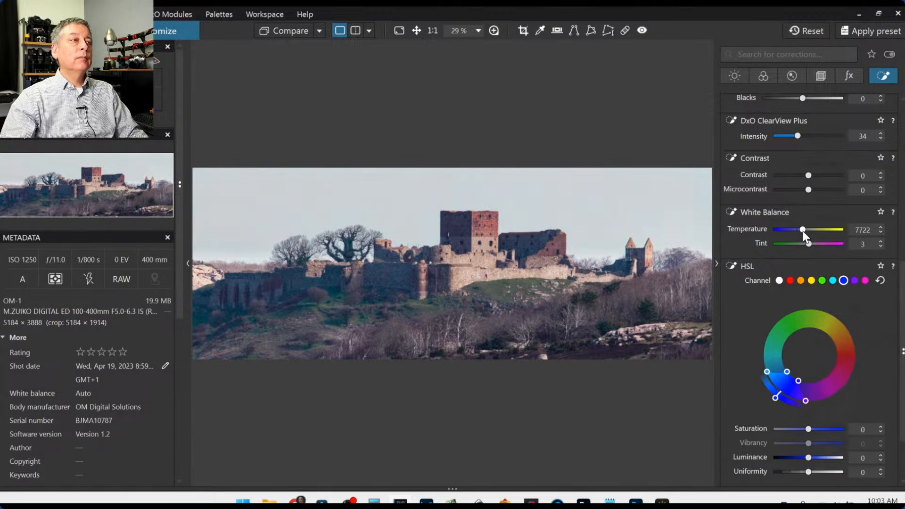
scroll(742, 324, "down", 1)
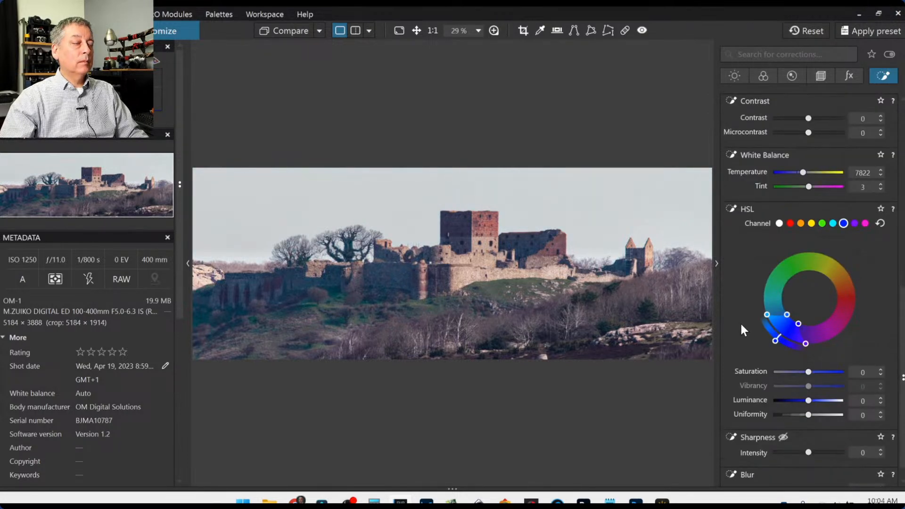
scroll(742, 326, "up", 2)
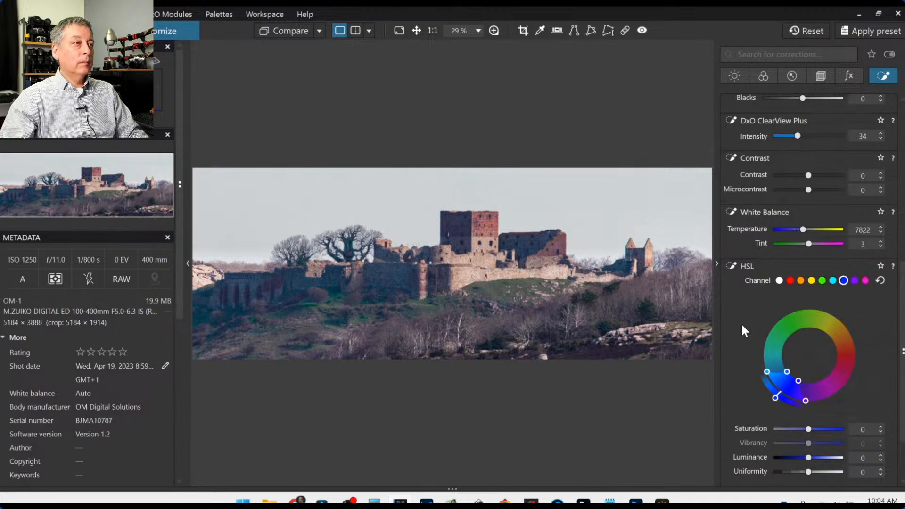
scroll(742, 318, "up", 3)
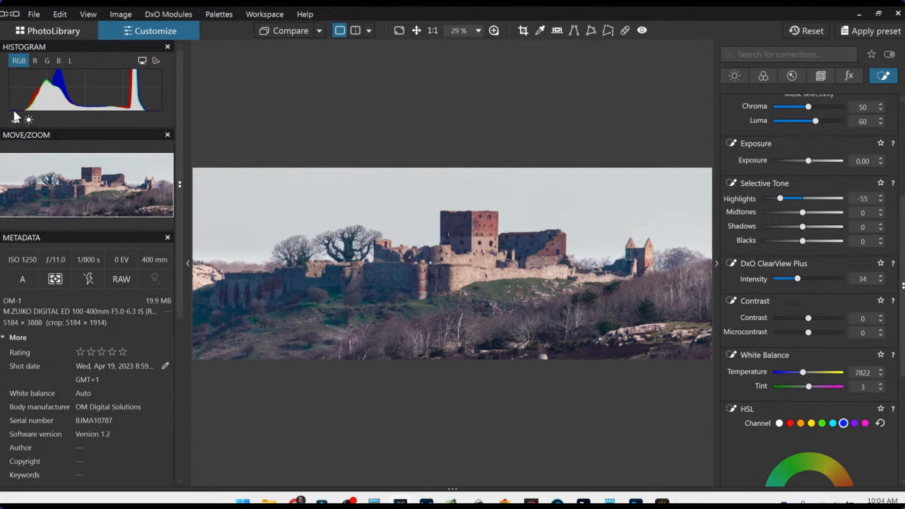
Step: Deepen the whole photo with global Selective Tone, setting Blacks to -72 and Shadows to 20
key("l")
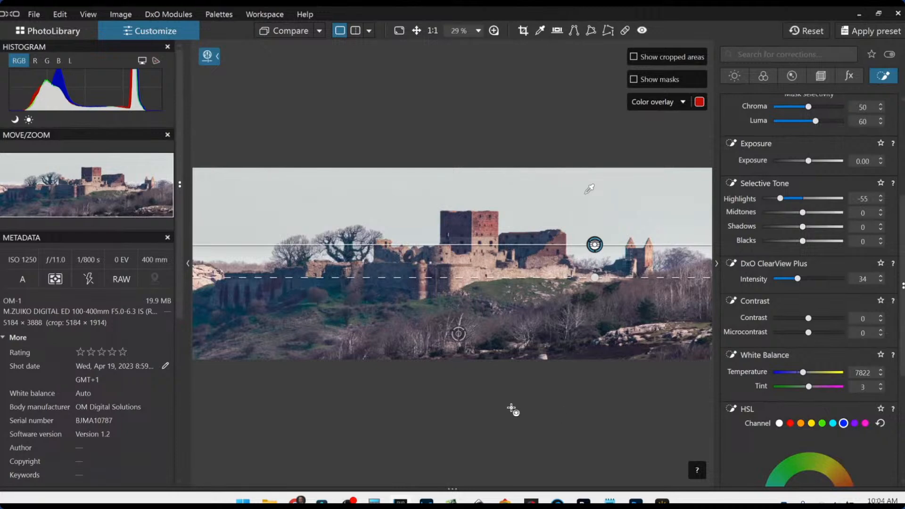
key("l")
scroll(807, 280, "up", 3)
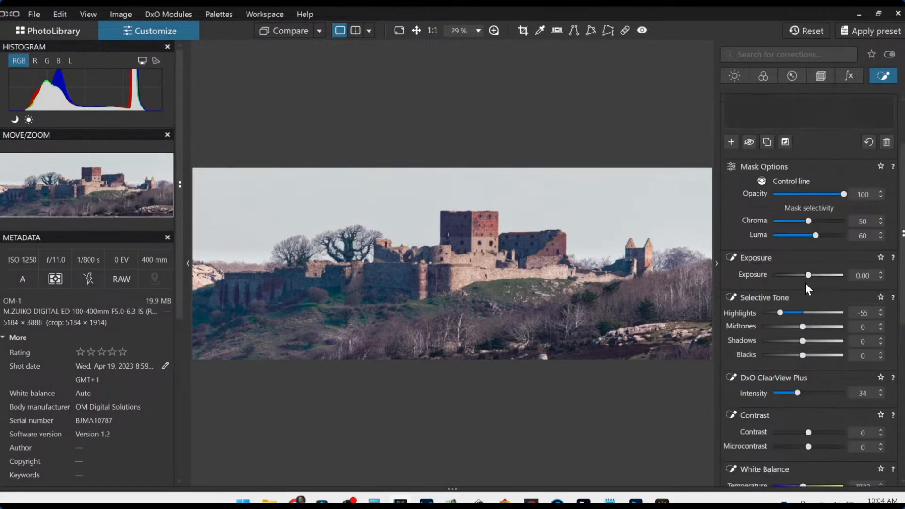
scroll(805, 283, "up", 1)
scroll(806, 283, "down", 1)
scroll(805, 288, "up", 1)
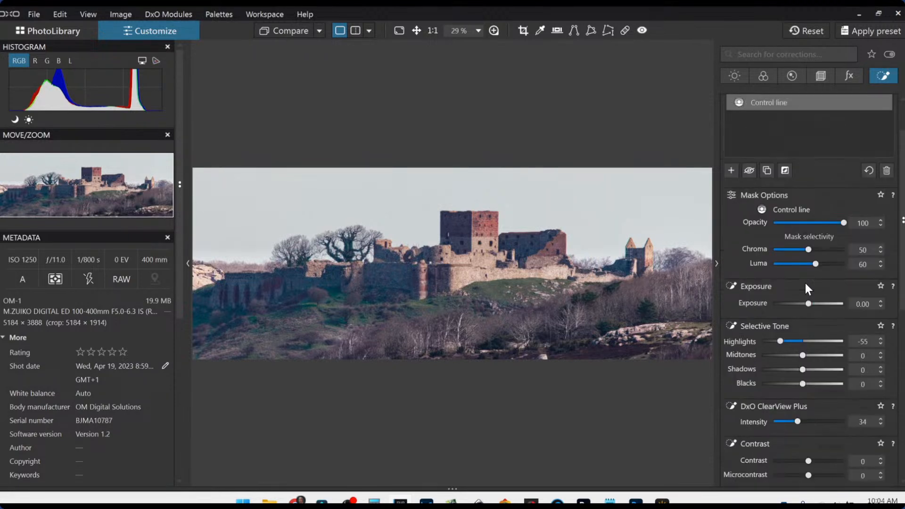
scroll(805, 283, "up", 2)
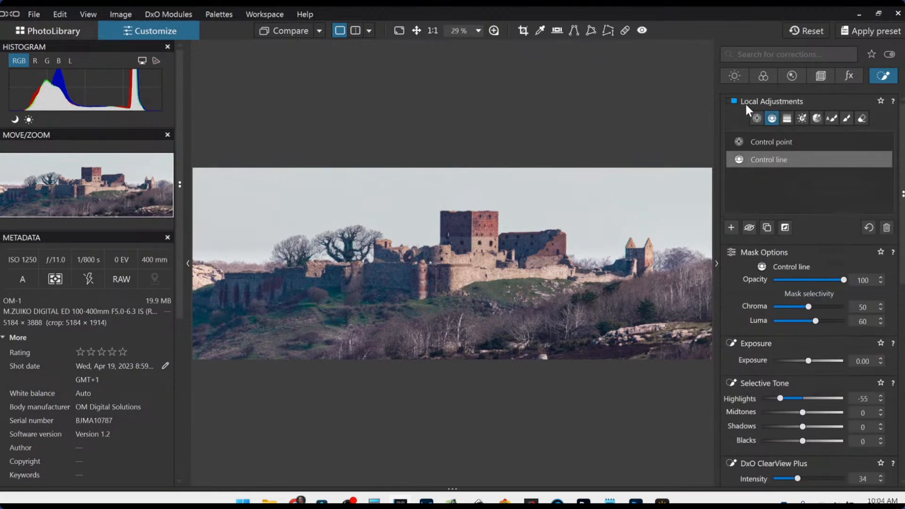
left_click(735, 76)
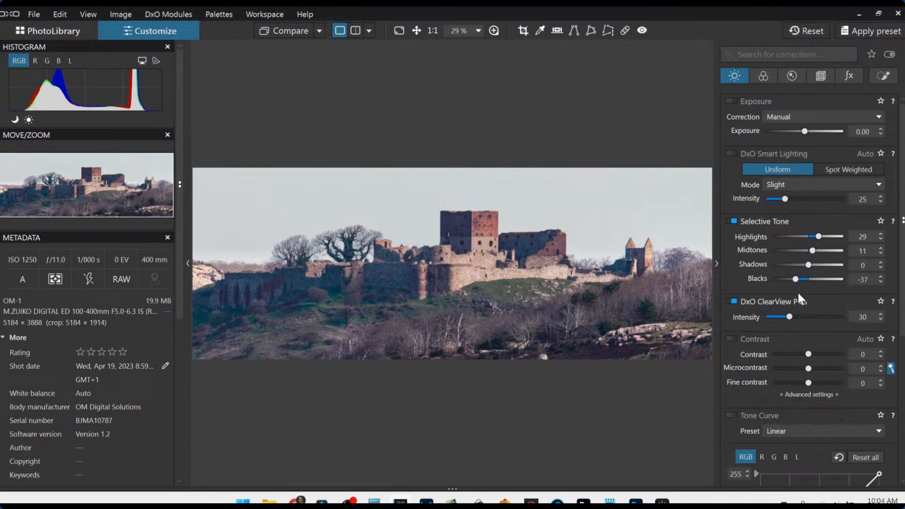
left_click_drag(794, 280, 784, 279)
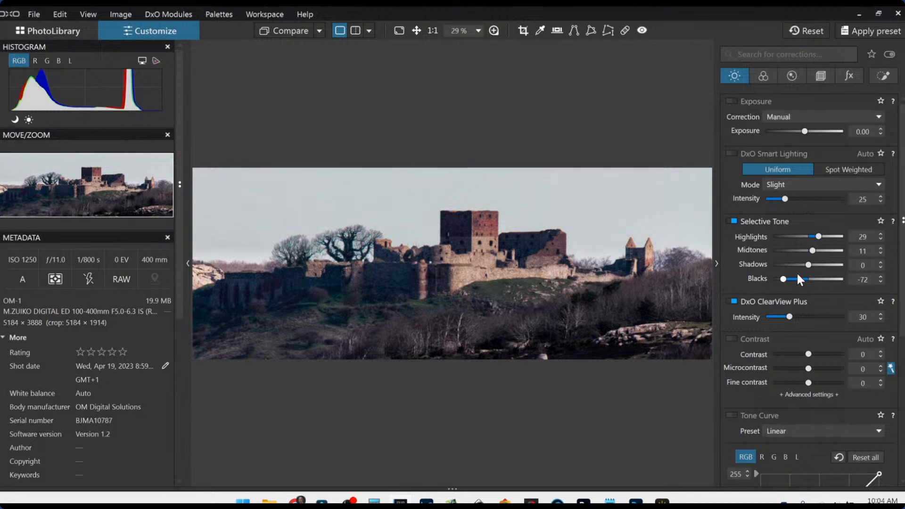
left_click_drag(808, 267, 784, 281)
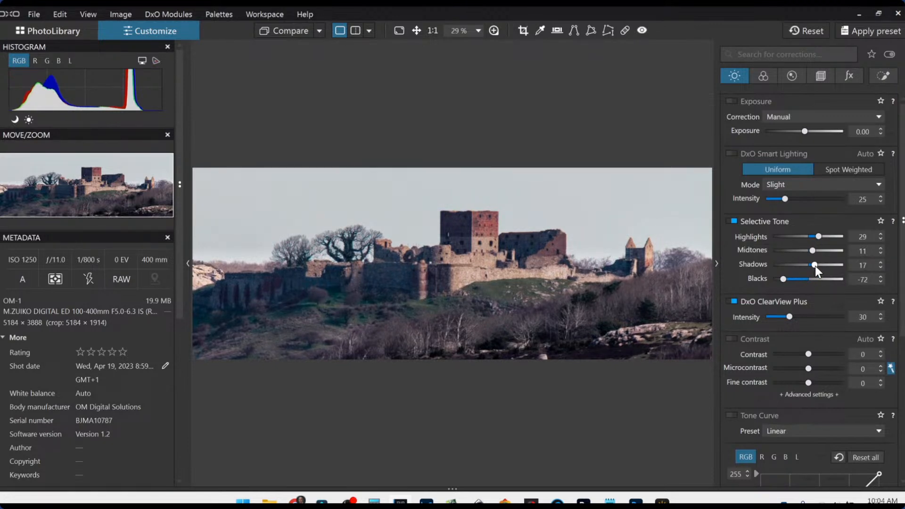
left_click(816, 266)
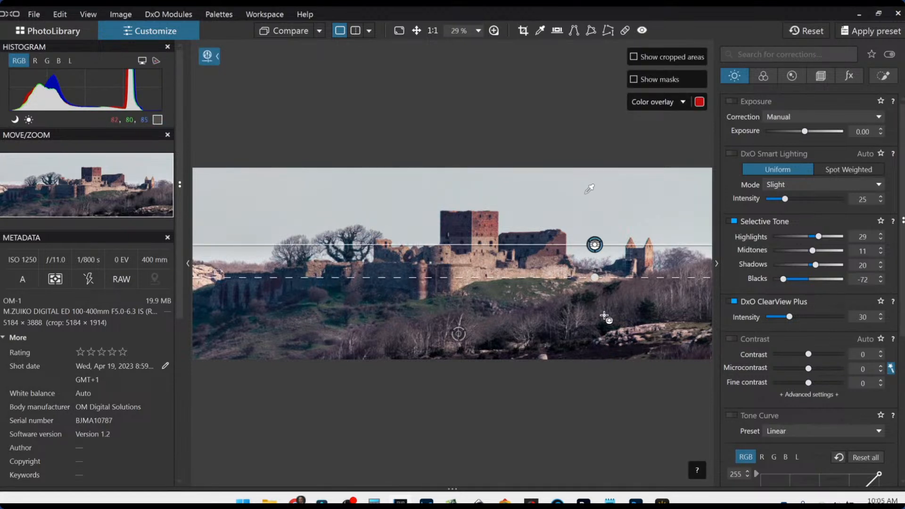
Step: Select the control point mask on the trees and set its Midtones to 23
left_click(460, 340)
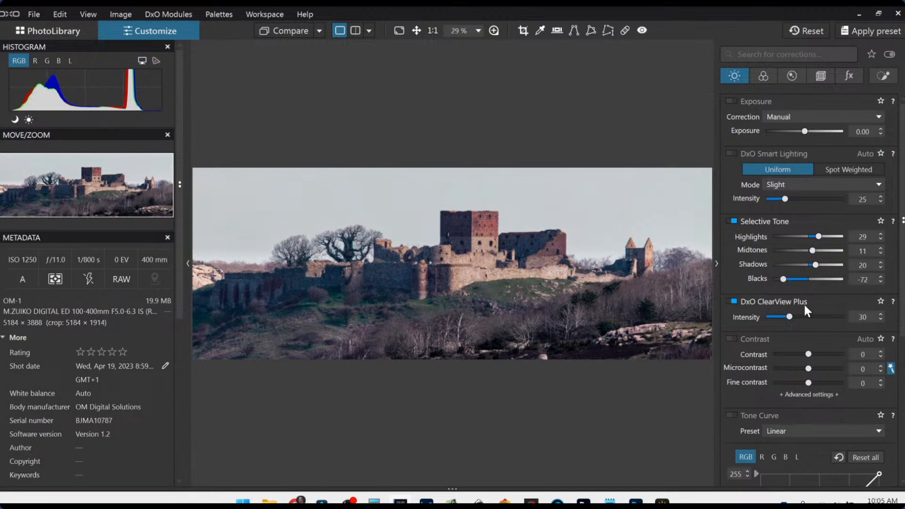
left_click(882, 76)
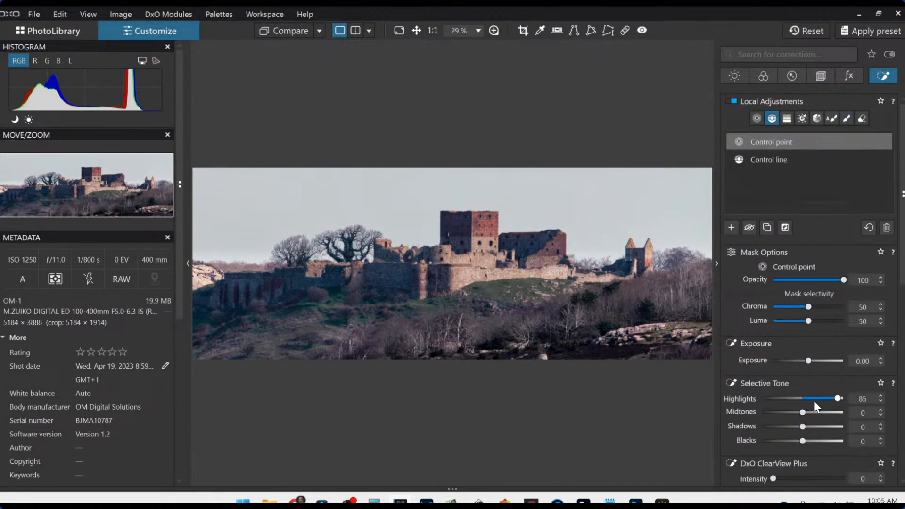
left_click_drag(803, 413, 813, 412)
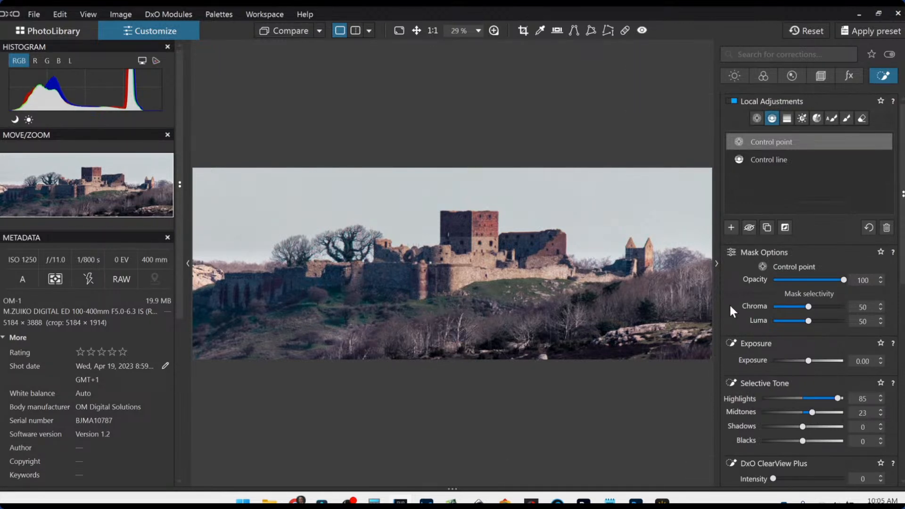
Step: Set the photo's global Exposure to 0.20 and the Selective Tone Blacks to -81
left_click(746, 72)
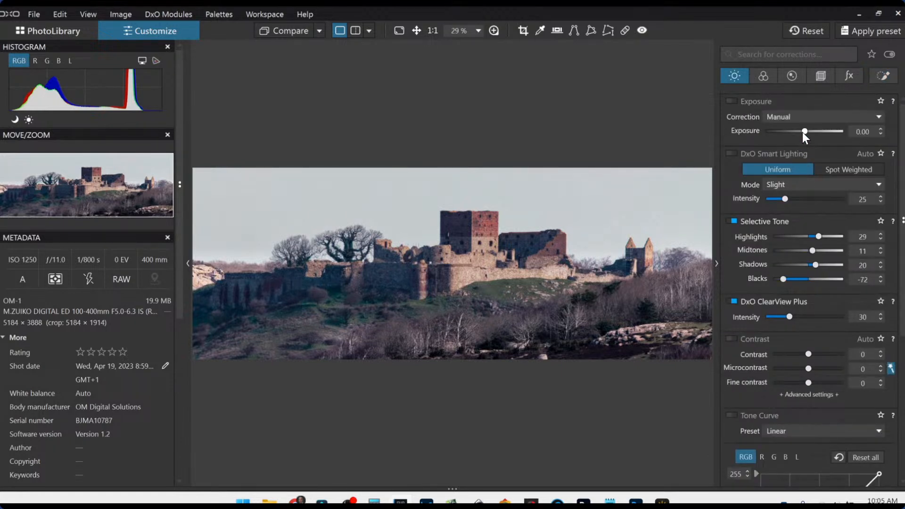
scroll(805, 131, "up", 3)
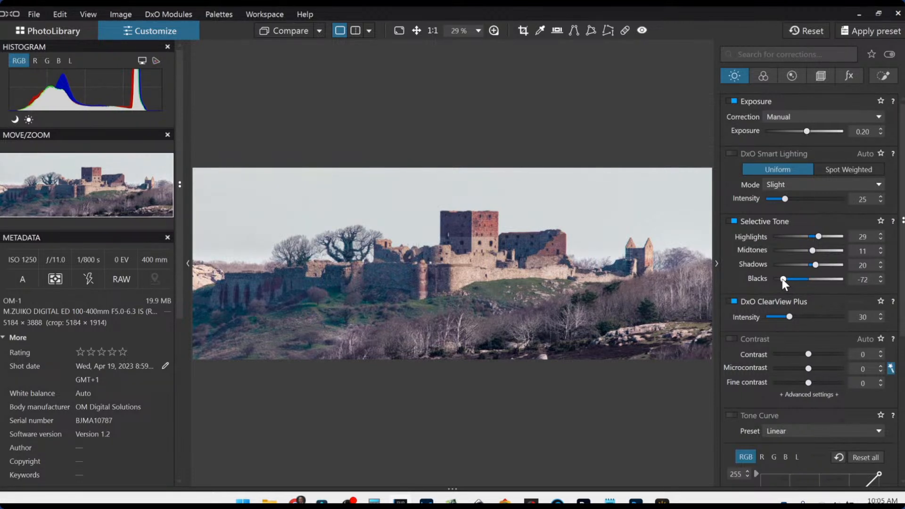
left_click_drag(782, 278, 779, 279)
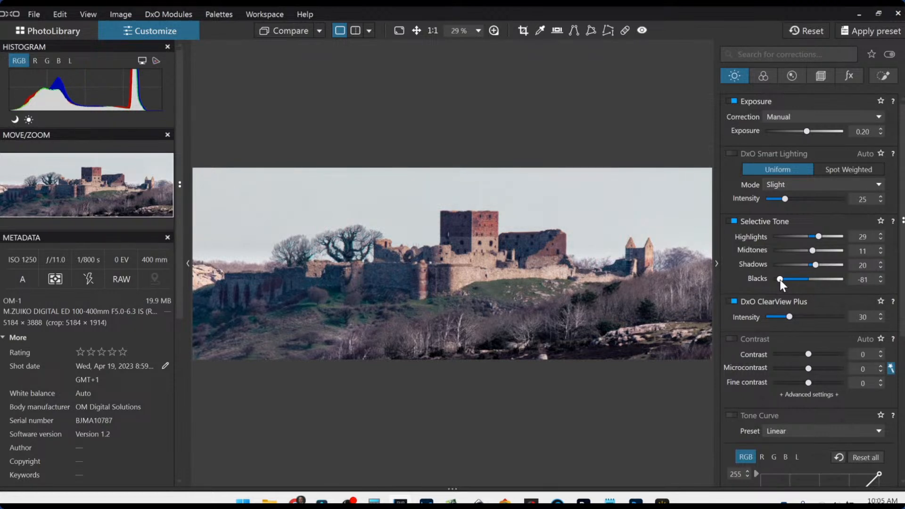
Step: Examine the detail of the castle's tower and stone walls up close, including with the 200% magnifier
key("l")
key("l")
scroll(499, 271, "up", 2)
scroll(499, 271, "up", 5)
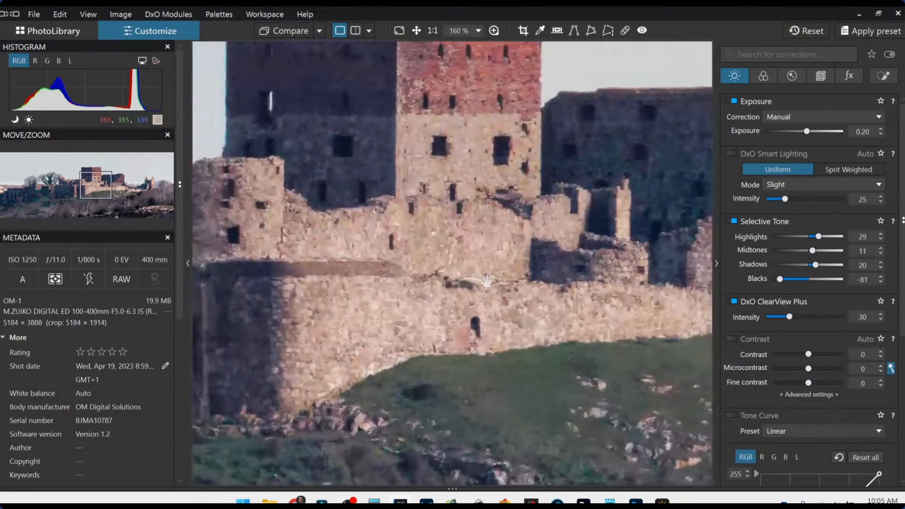
left_click_drag(487, 281, 515, 292)
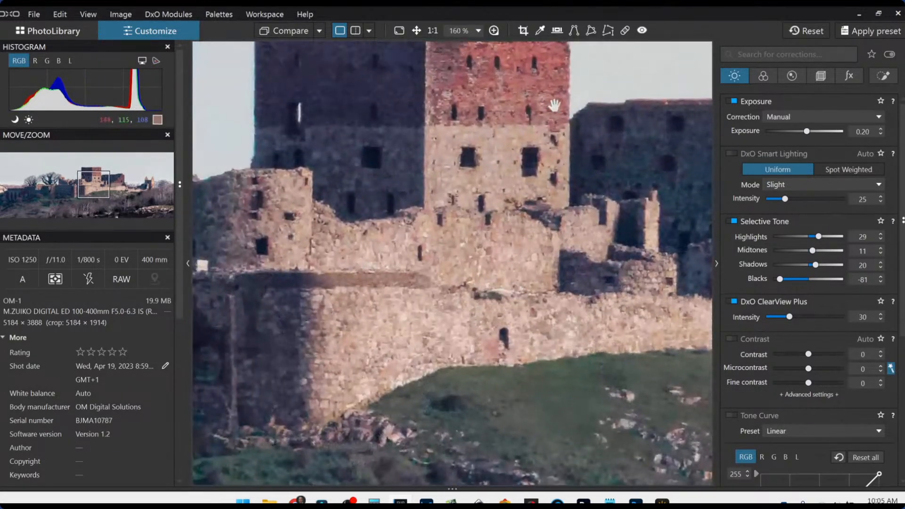
left_click(493, 31)
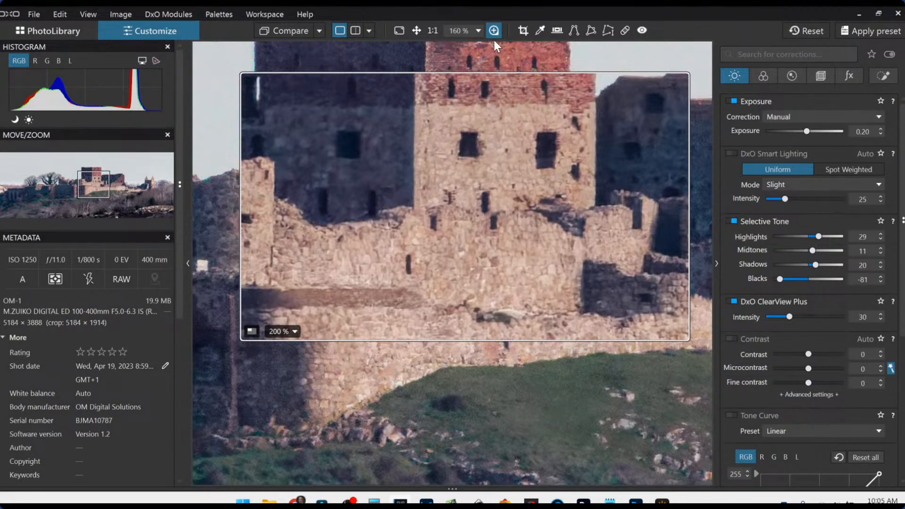
left_click(493, 30)
left_click(512, 240)
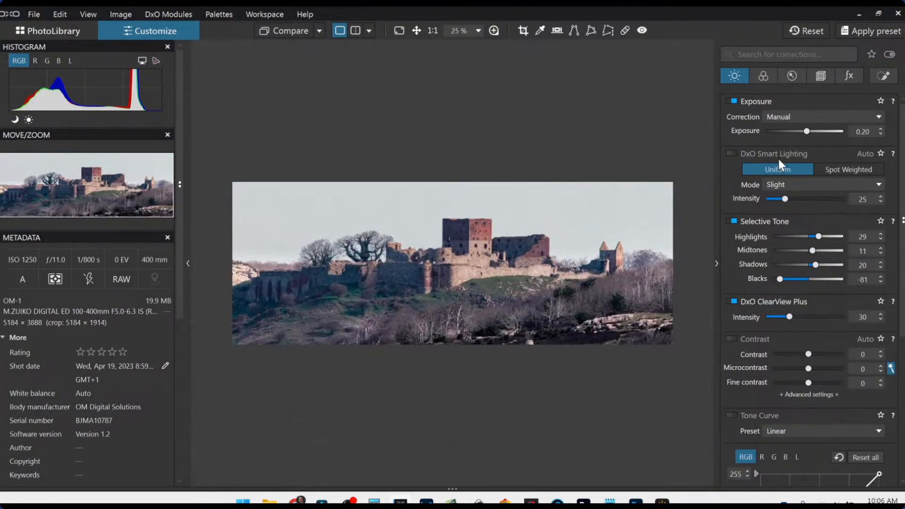
Step: Try the automatic global Microcontrast and settle on 68, checking the castle stonework with the 200% magnifier
scroll(785, 318, "down", 3)
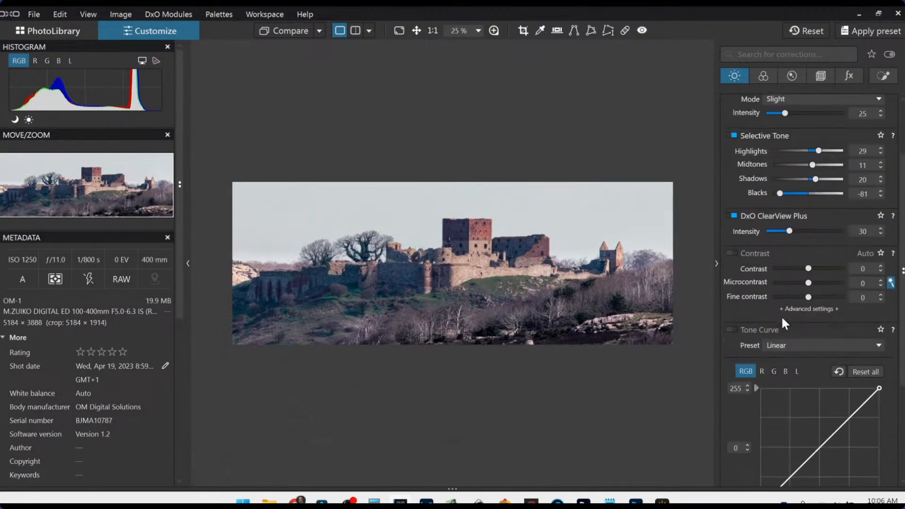
left_click_drag(808, 284, 811, 284)
left_click(892, 283)
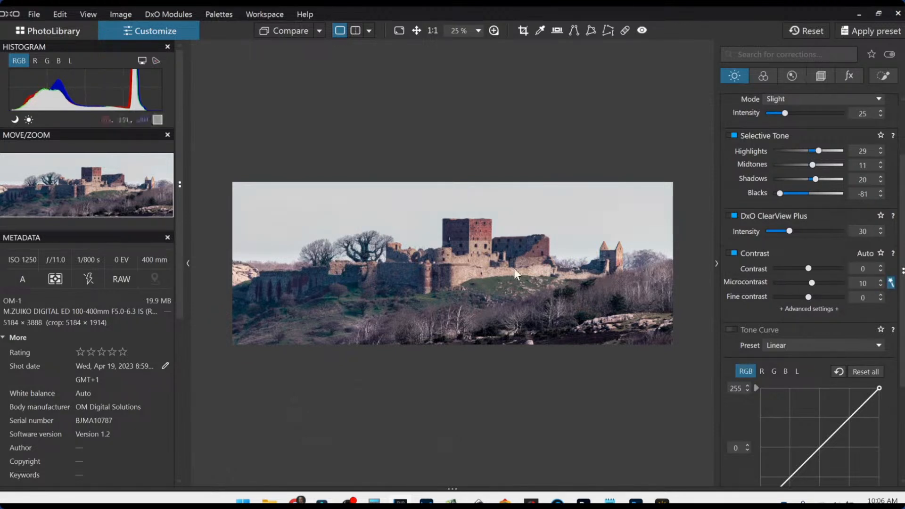
left_click(498, 34)
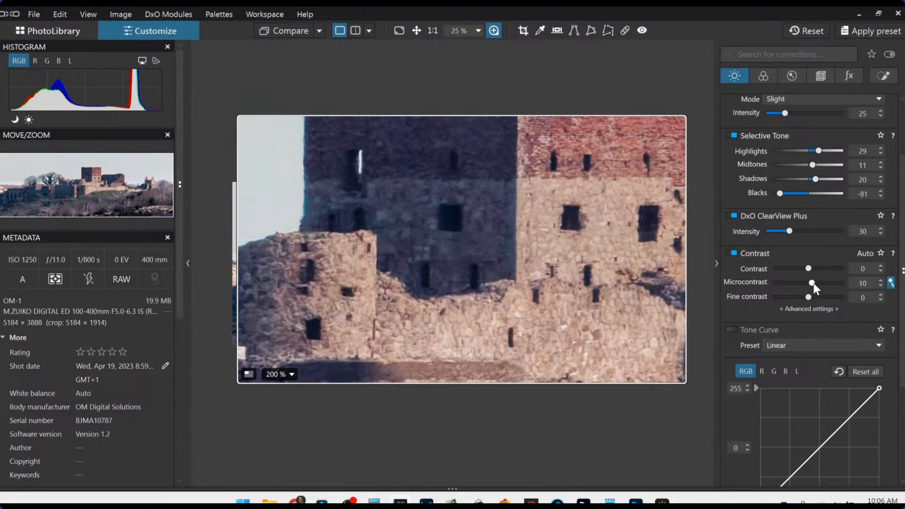
left_click_drag(813, 283, 830, 283)
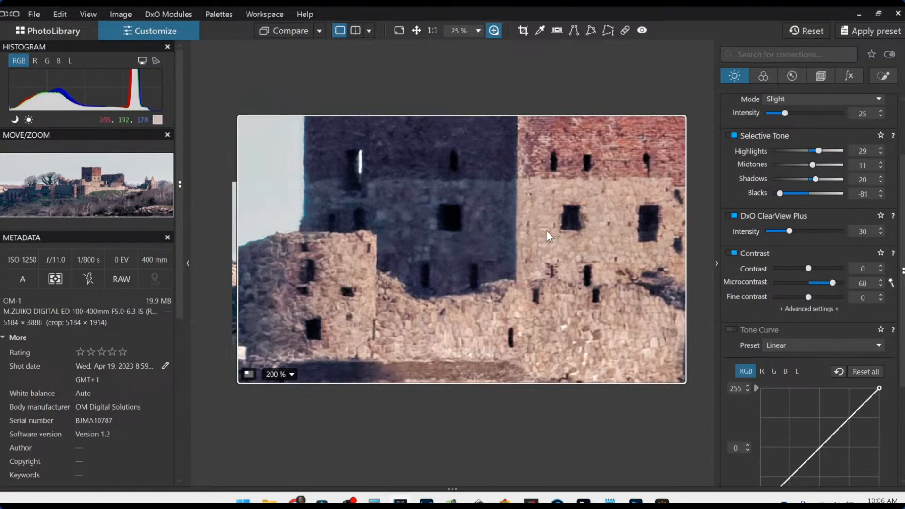
left_click(494, 31)
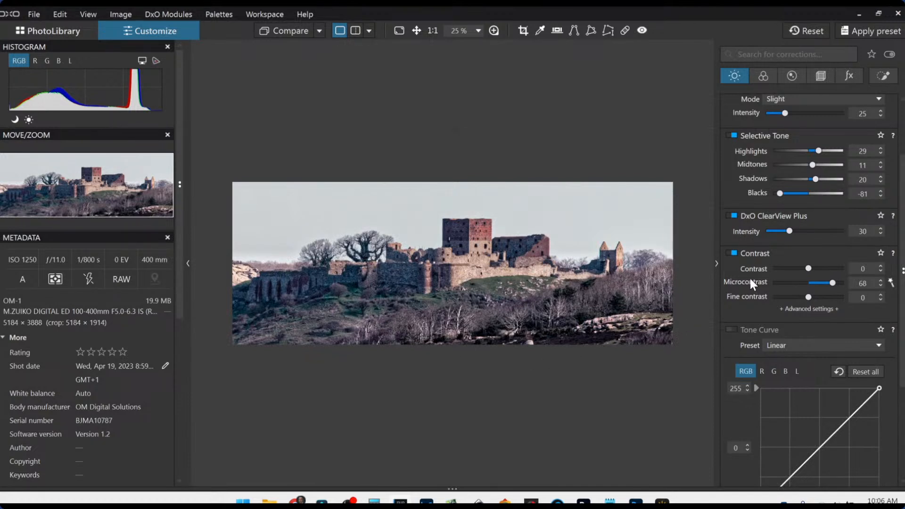
Step: Reset the global Microcontrast to 0 and create a new local control point mask covering the castle's main tower
double_click(836, 285)
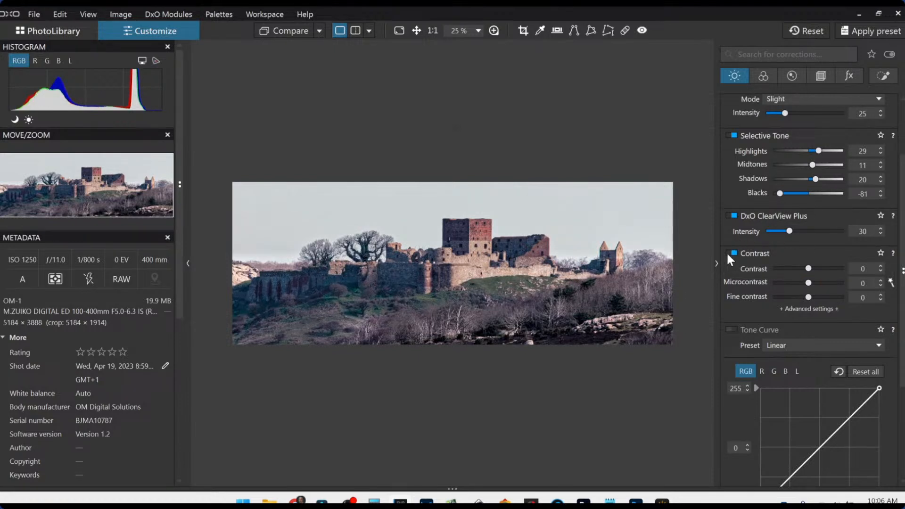
left_click(884, 78)
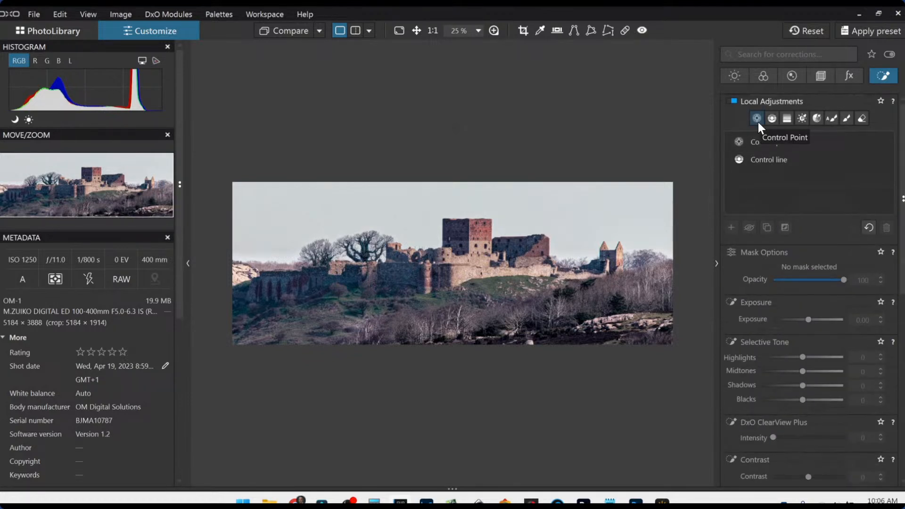
left_click(758, 123)
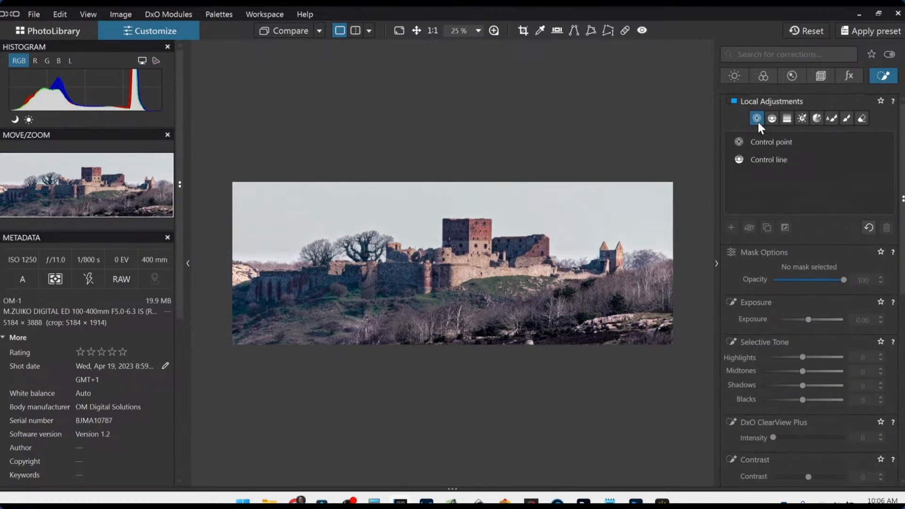
left_click(733, 229)
left_click(479, 260)
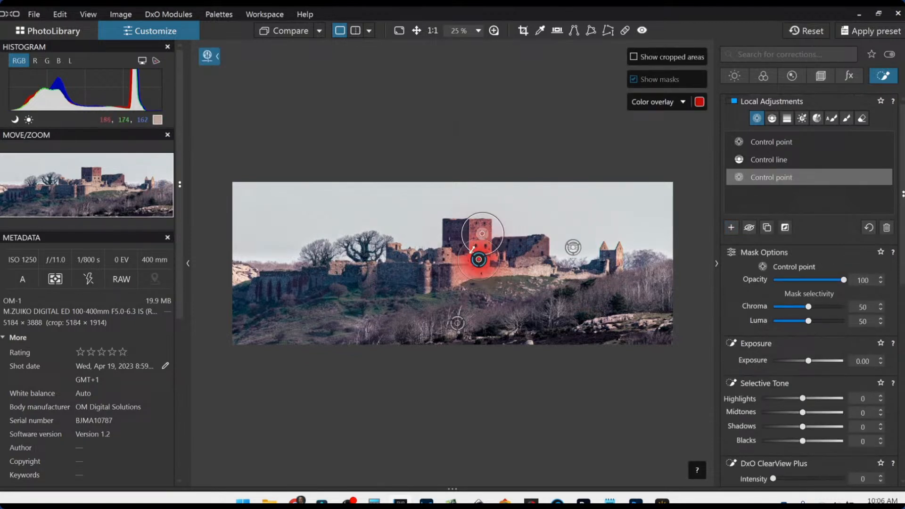
left_click(457, 239)
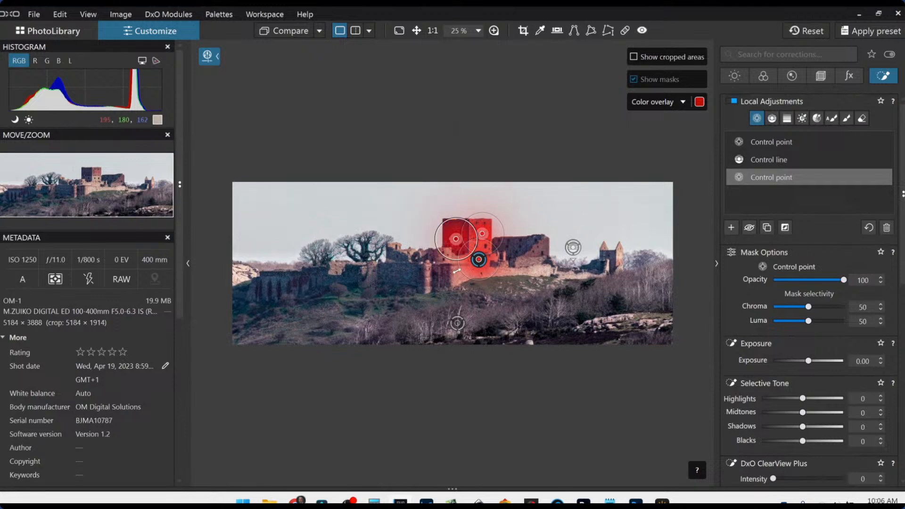
left_click(457, 270)
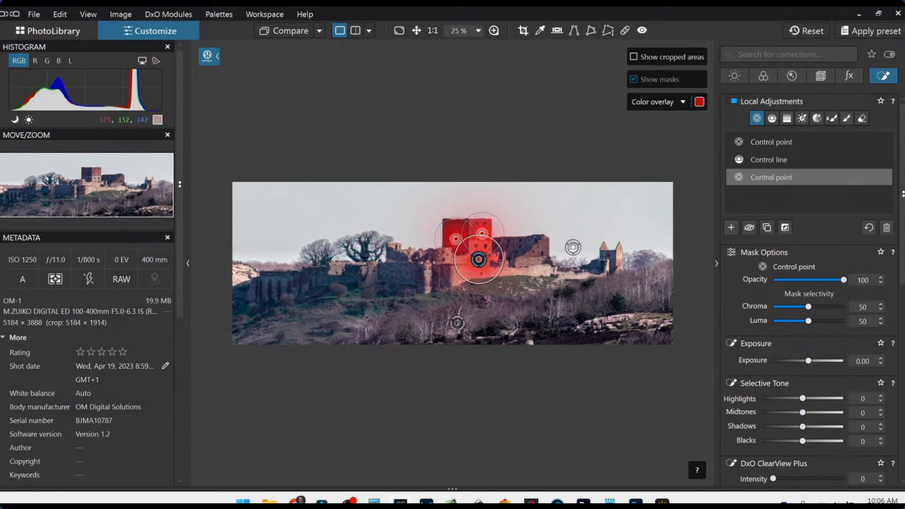
Step: Extend the mask with more control points on the castle's outer walls, the distant twin-peaked ruin and the main tower's base
left_click(428, 273)
left_click(540, 272)
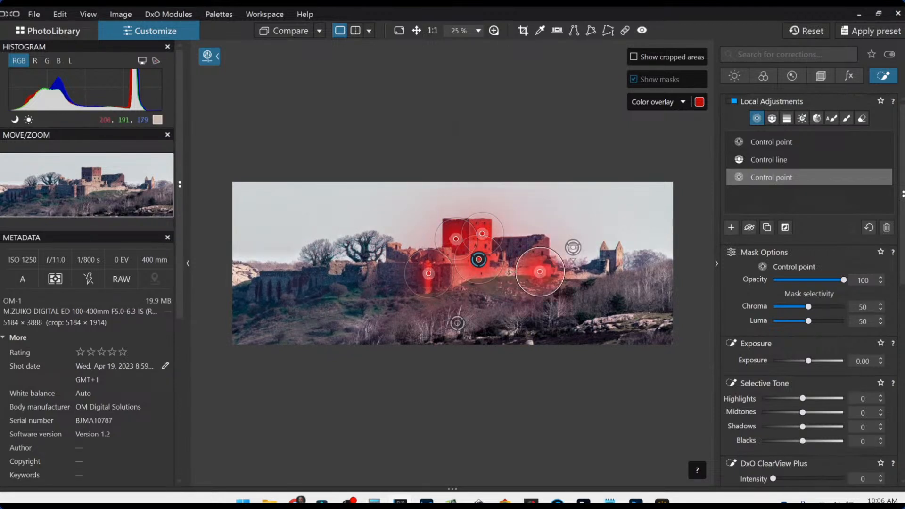
left_click(508, 272)
left_click(539, 253)
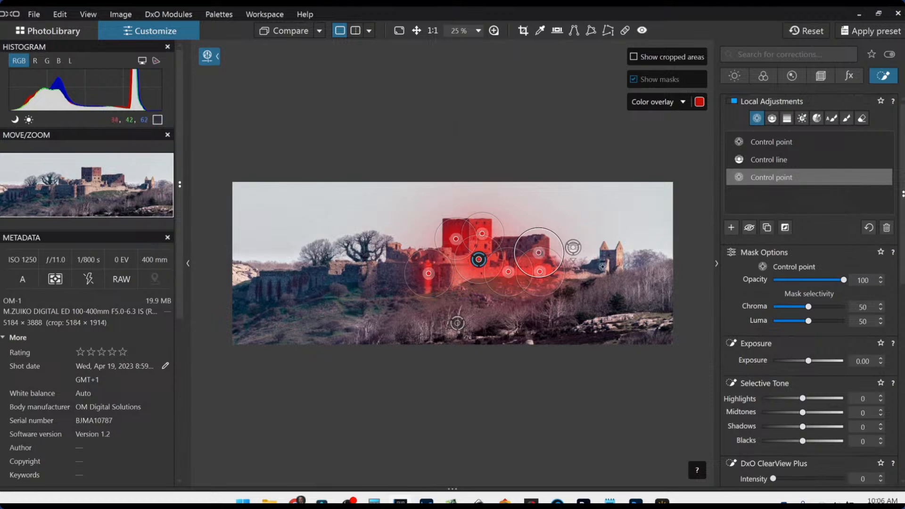
left_click(615, 259)
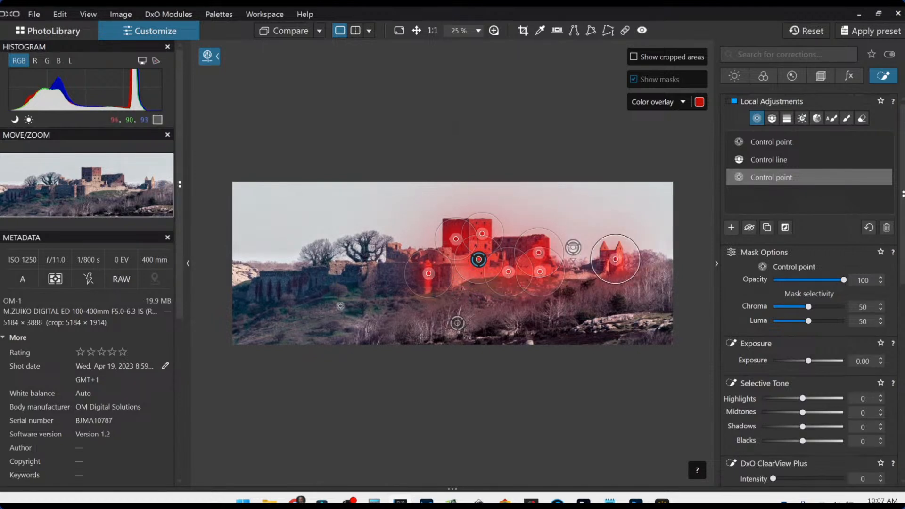
left_click(370, 278)
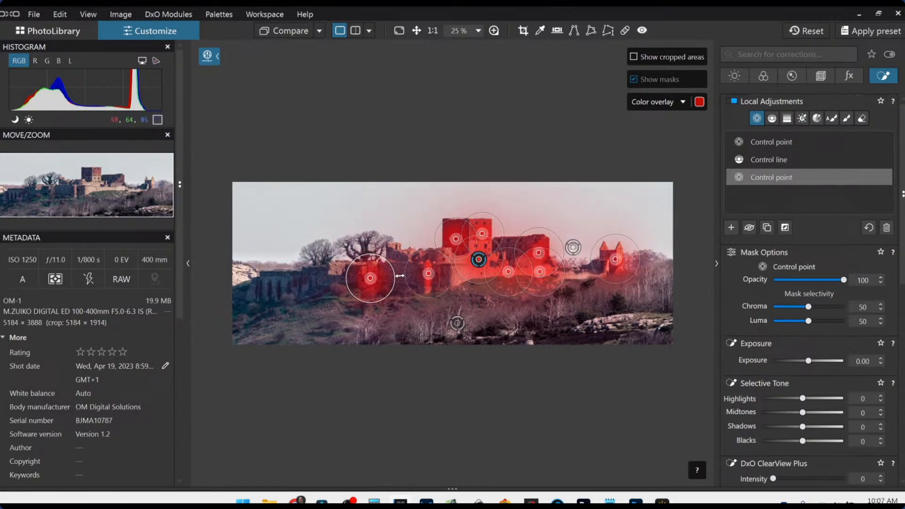
left_click(400, 258)
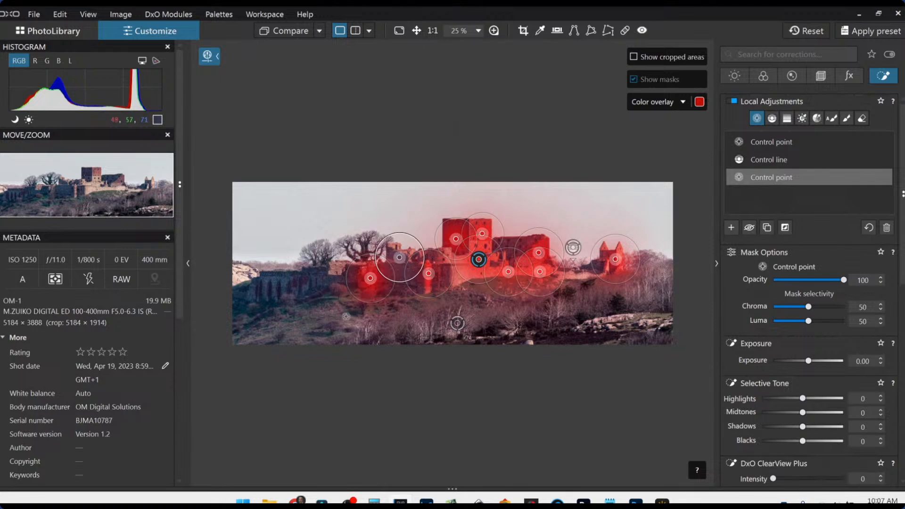
left_click(319, 282)
left_click(281, 287)
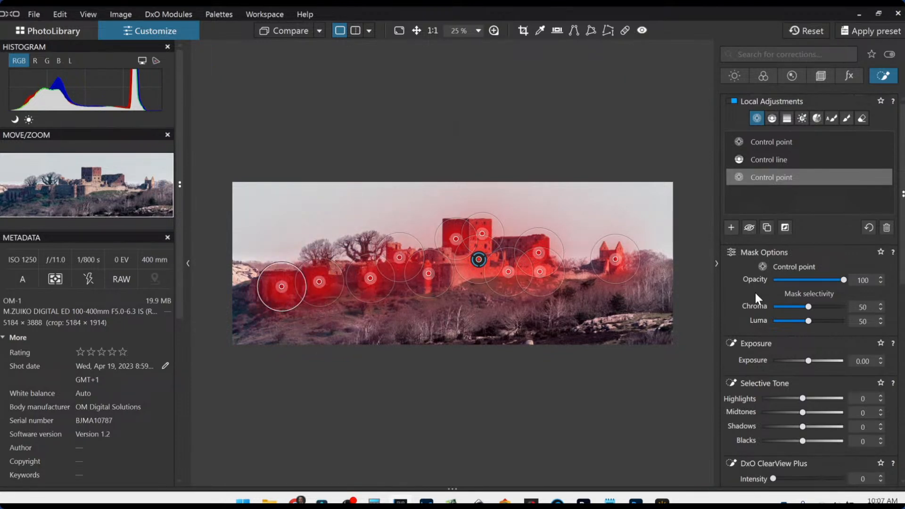
left_click(466, 274)
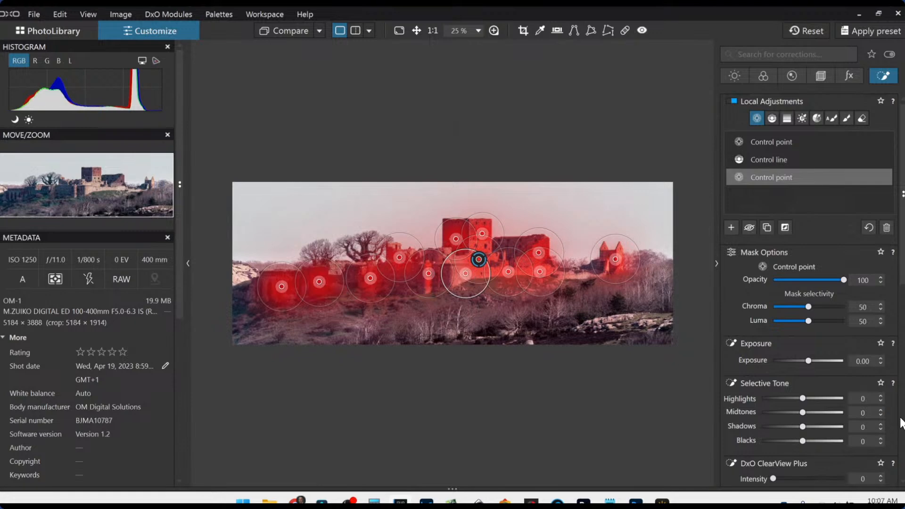
Step: Raise the castle mask's local Microcontrast to about 75 and deselect the mask
scroll(836, 415, "down", 1)
scroll(835, 415, "down", 3)
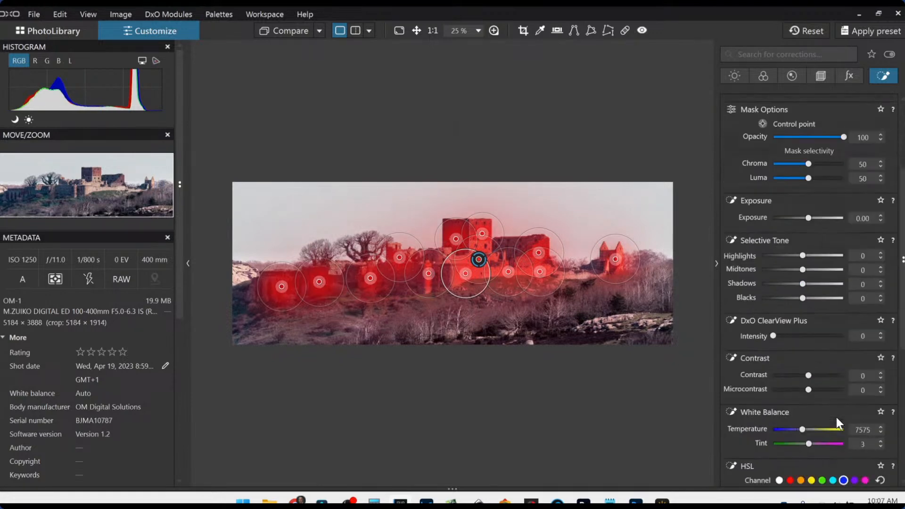
left_click_drag(811, 391, 833, 390)
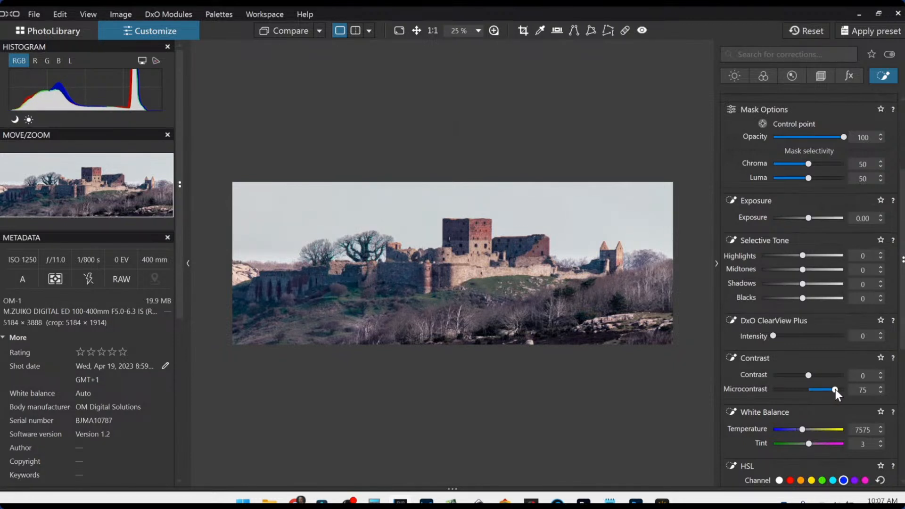
mouse_move(840, 389)
left_mouse_down()
mouse_move(822, 383)
mouse_move(836, 389)
left_mouse_up()
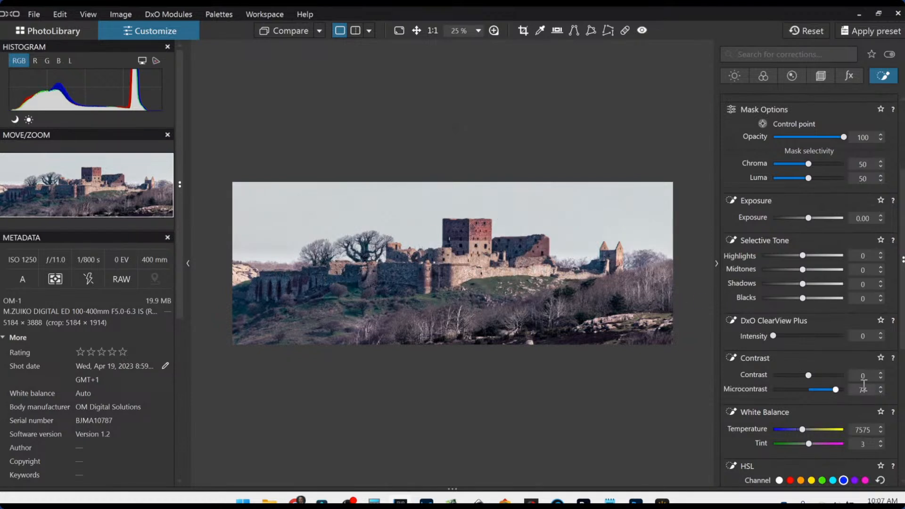
key("Escape")
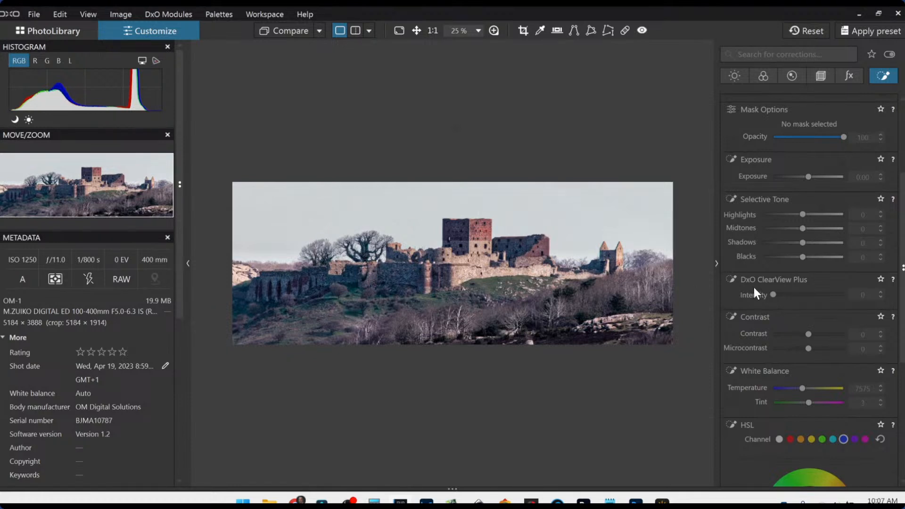
Step: Level the photo by adjusting the Horizon correction to -0.05, checking the result slightly enlarged
left_click(821, 77)
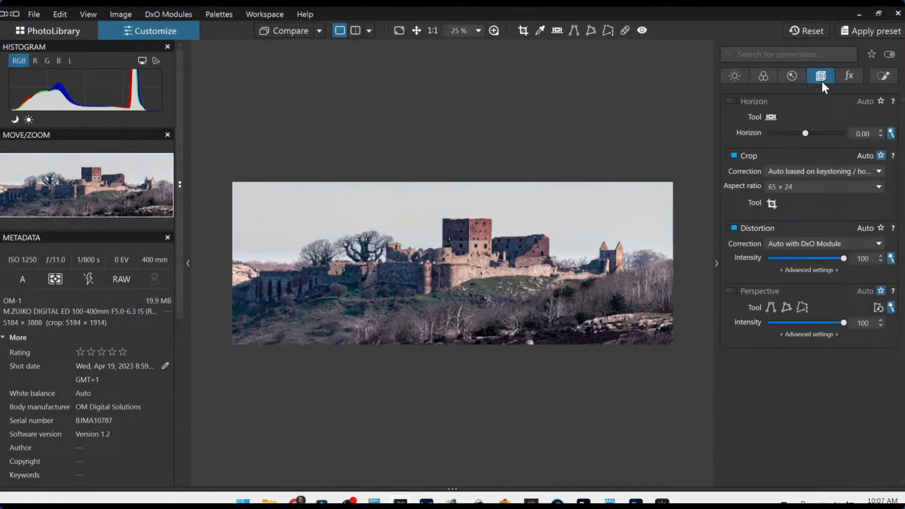
left_click(807, 133)
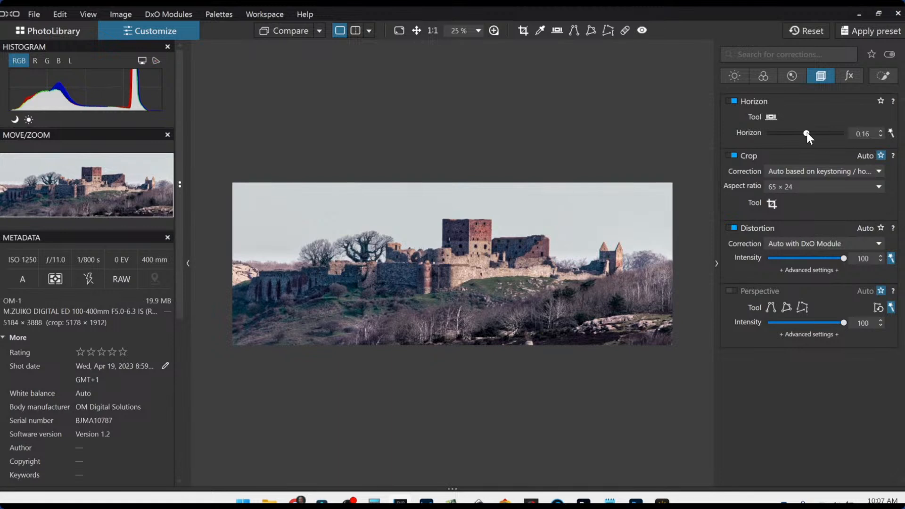
scroll(807, 132, "down", 1)
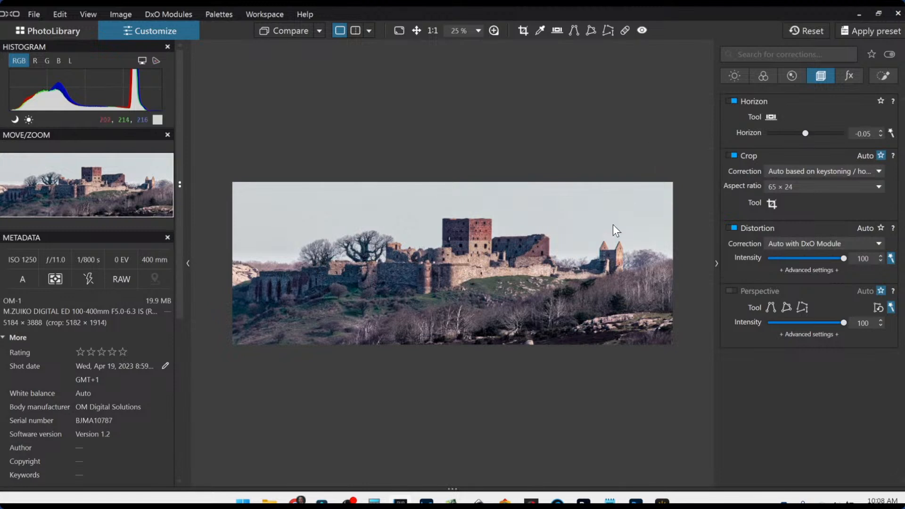
scroll(593, 257, "up", 1)
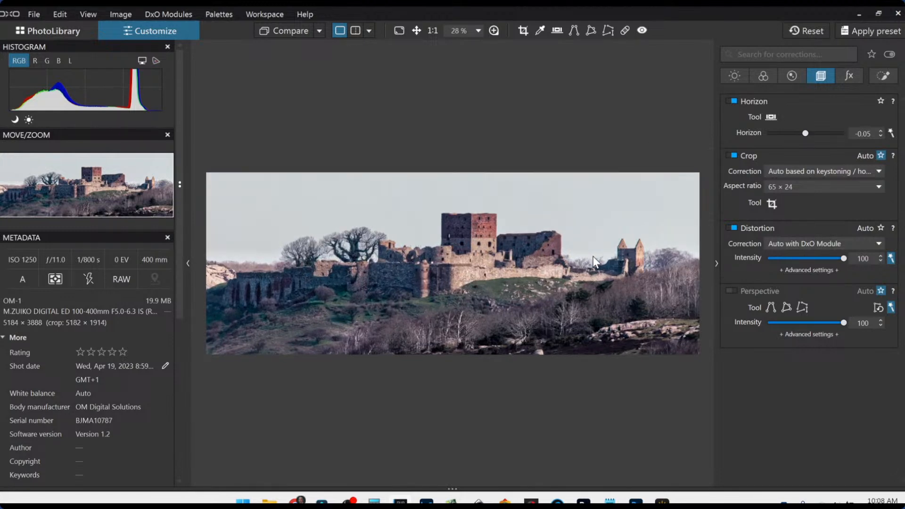
Step: Warm the photo by setting the RAW White Balance Temperature to 9375
left_click(755, 79)
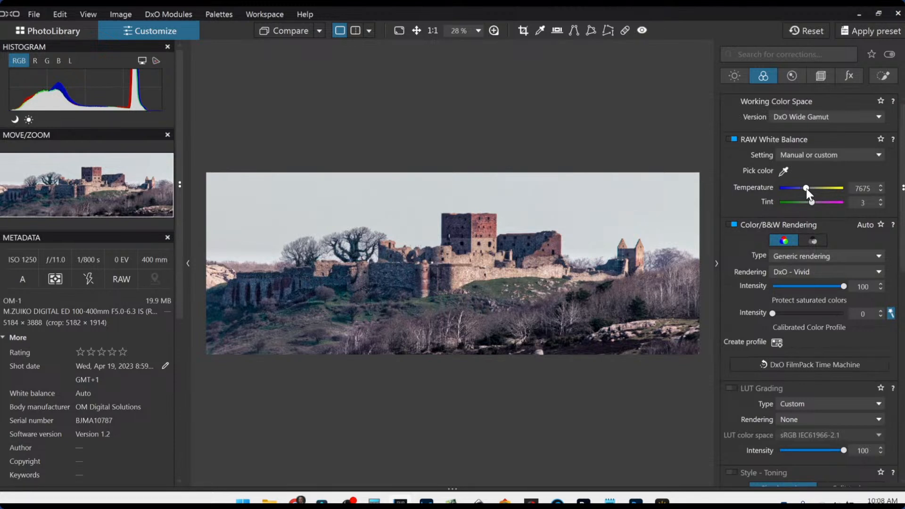
left_click_drag(809, 193, 810, 193)
scroll(807, 188, "up", 2)
Step: Review the global HSL settings and the coverage of the local control point masks on the castle and the trees
scroll(807, 310, "down", 8)
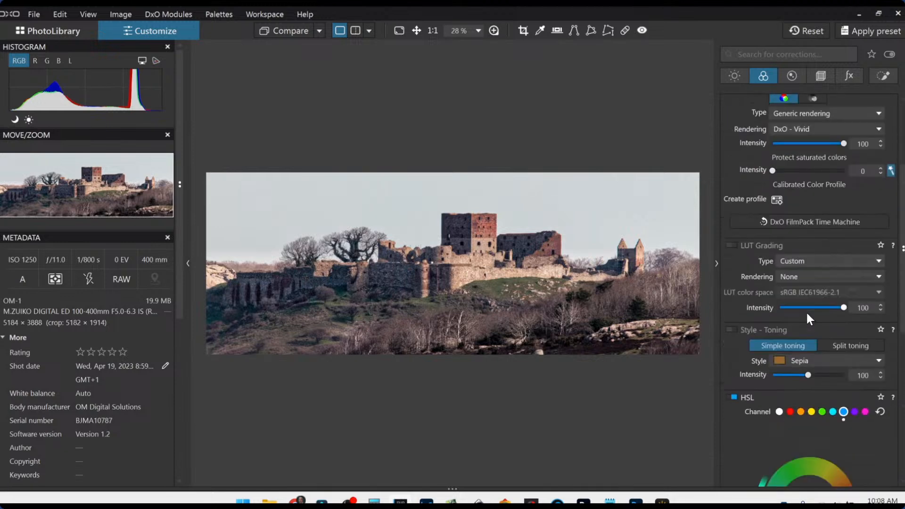
scroll(809, 315, "down", 1)
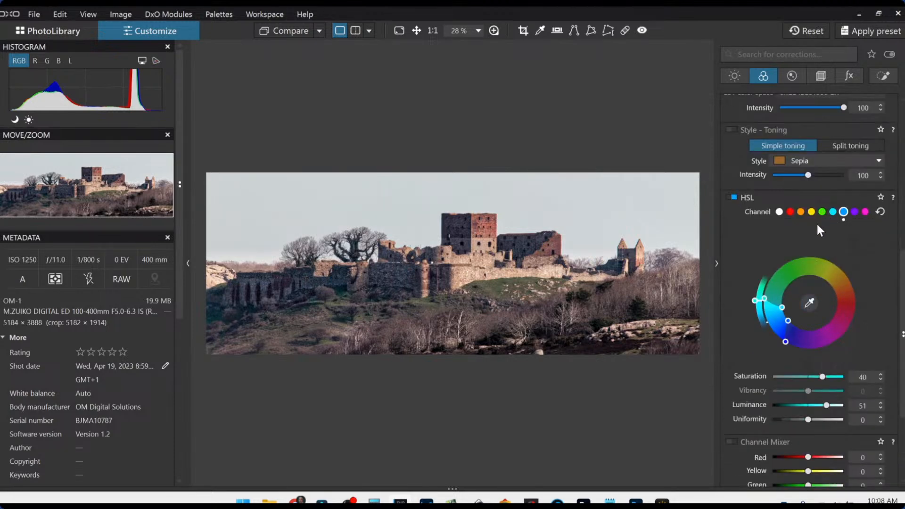
left_click(878, 79)
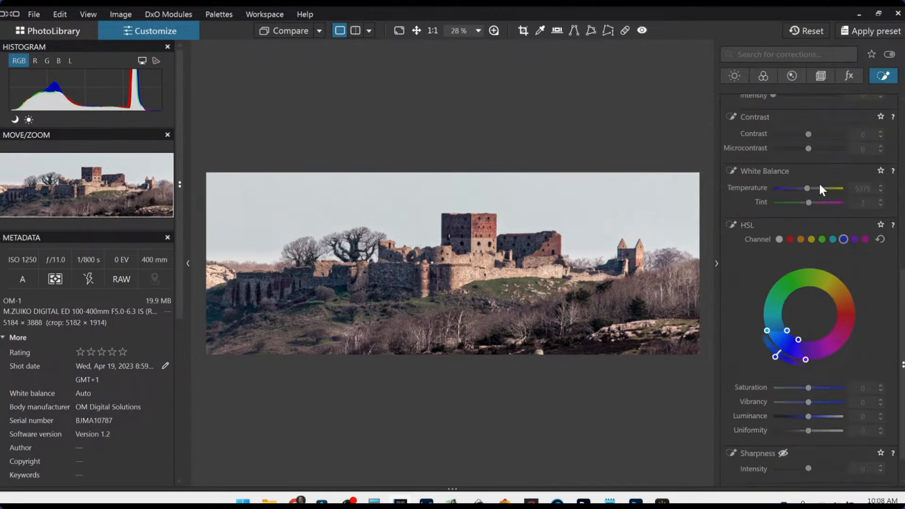
scroll(775, 296, "up", 5)
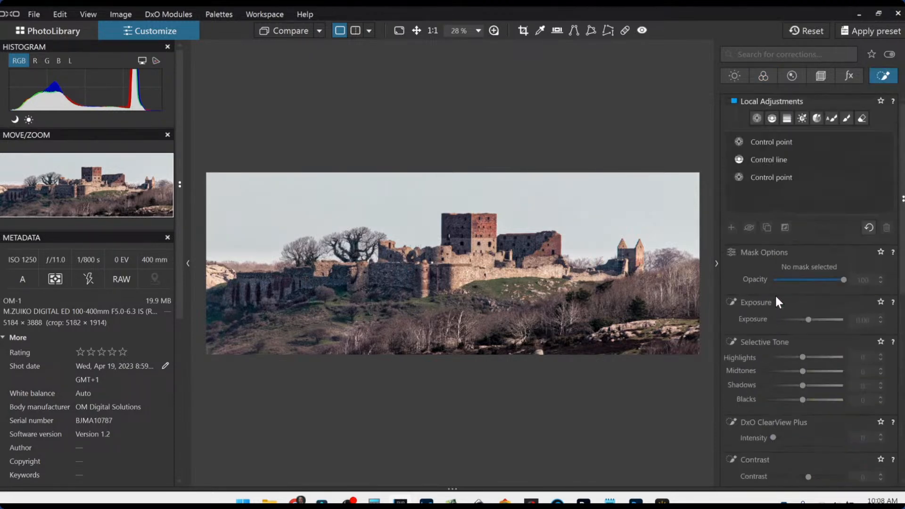
left_click(771, 177)
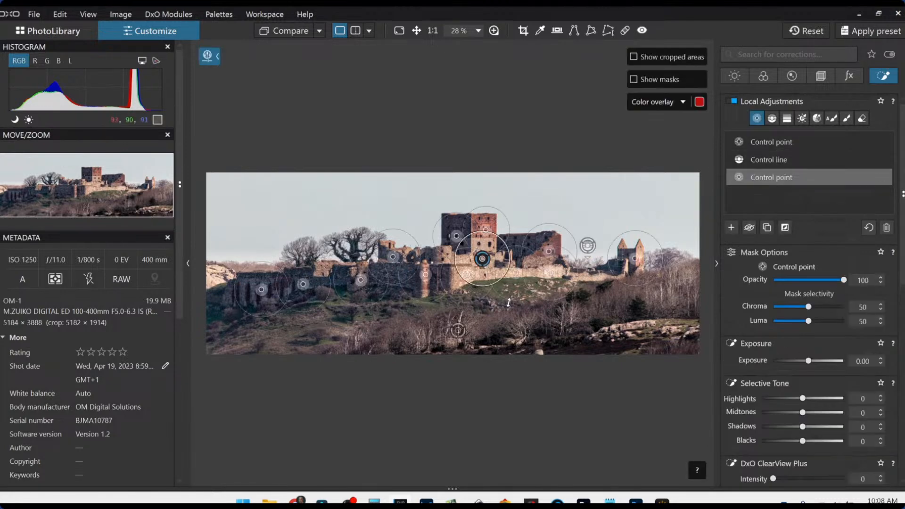
left_click(762, 145)
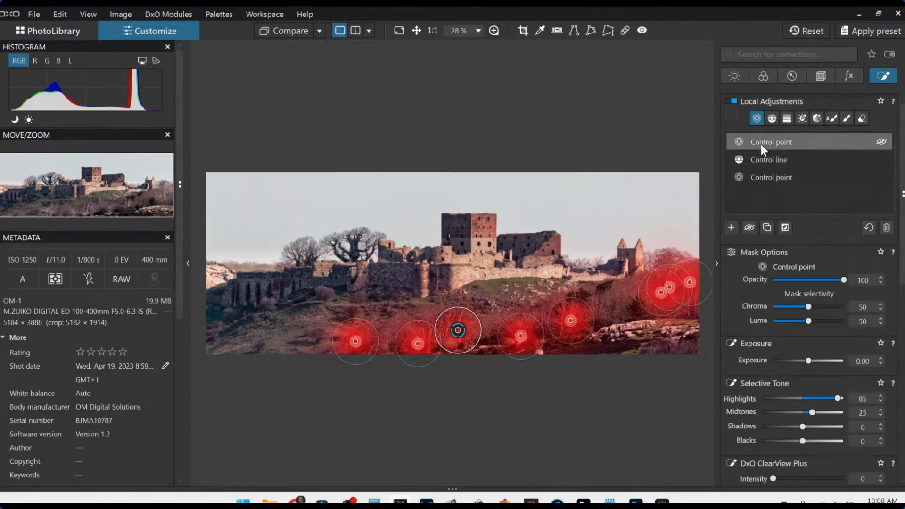
Step: Shift the HSL blue channel's target hue toward green, raise its Saturation and lower its Luminance
left_click(760, 75)
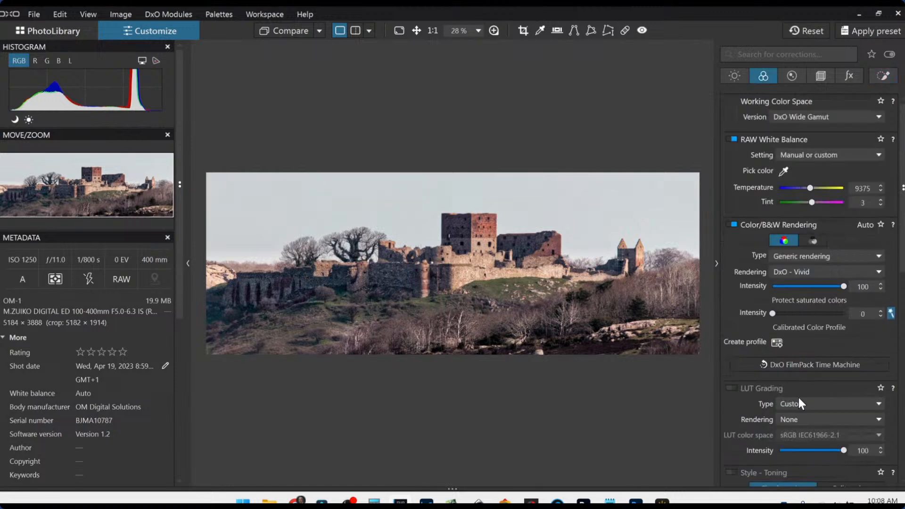
scroll(799, 398, "down", 3)
scroll(798, 397, "down", 4)
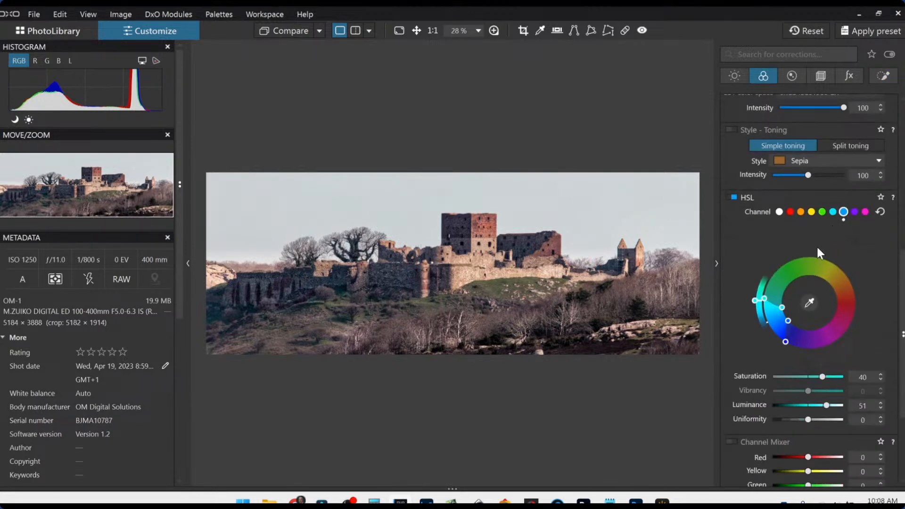
left_click_drag(760, 310, 763, 275)
left_click_drag(821, 377, 816, 406)
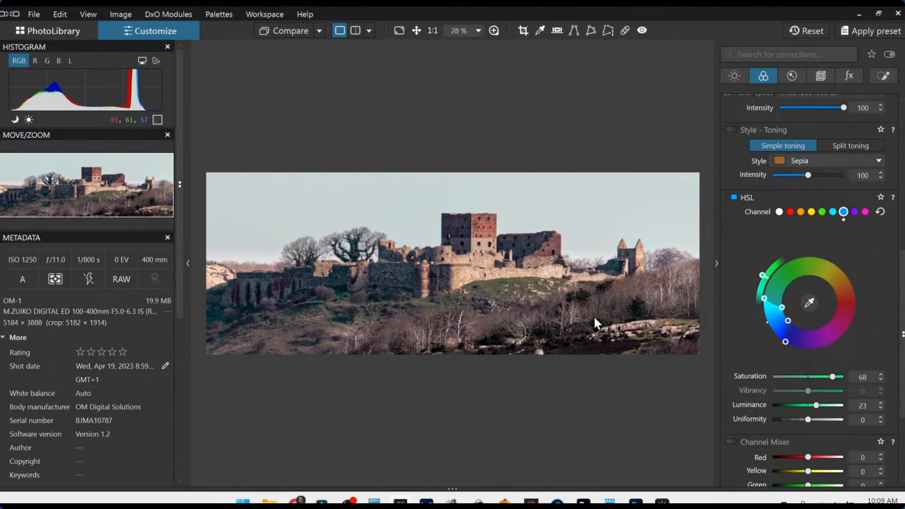
left_click_drag(833, 377, 806, 407)
scroll(856, 272, "up", 5)
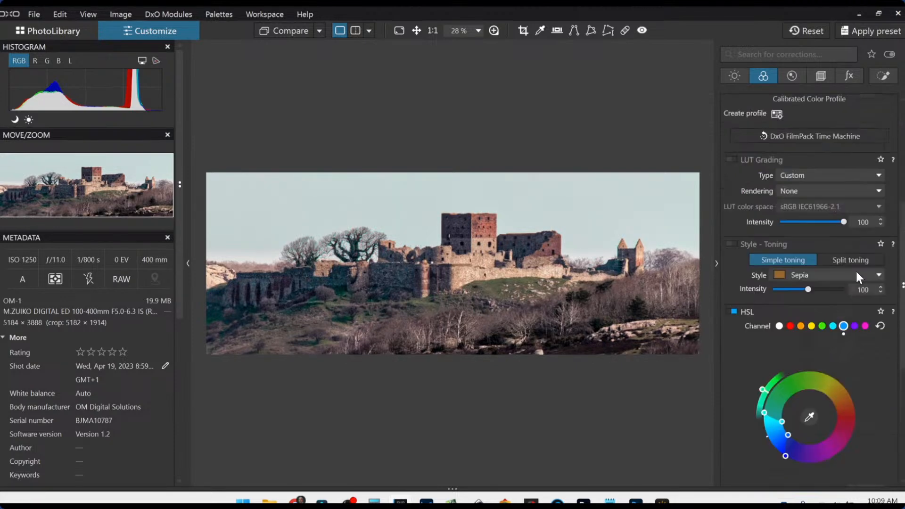
Step: Review the coverage of the existing local adjustment masks on the castle, the sky and the trees
left_click(884, 76)
scroll(812, 283, "down", 5)
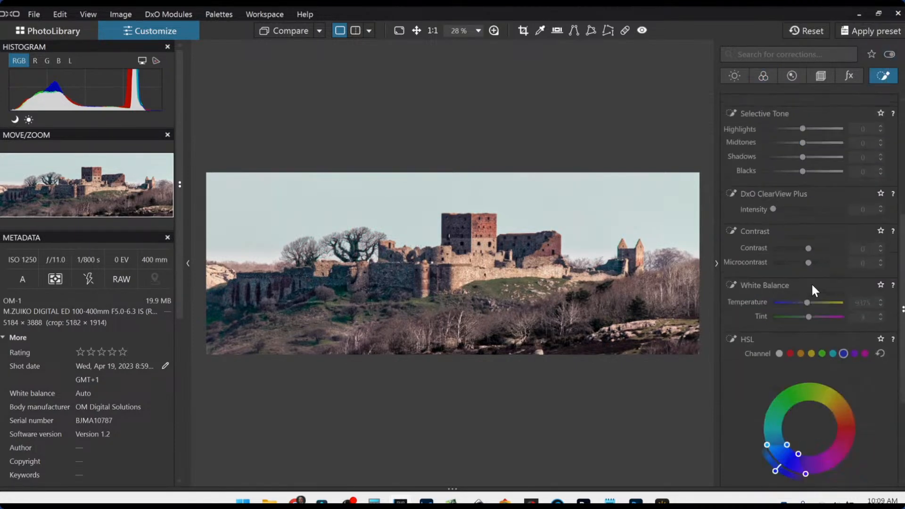
scroll(813, 262, "up", 5)
scroll(812, 256, "up", 3)
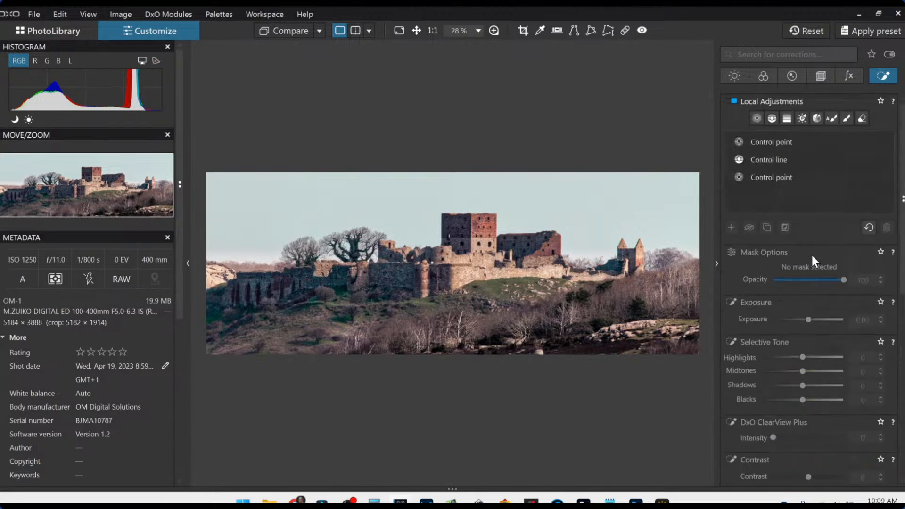
left_click(774, 176)
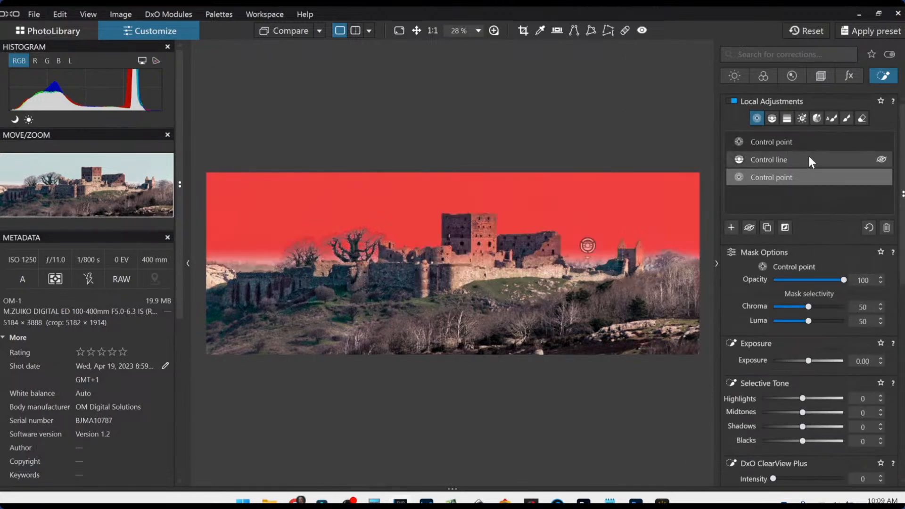
left_click(799, 141)
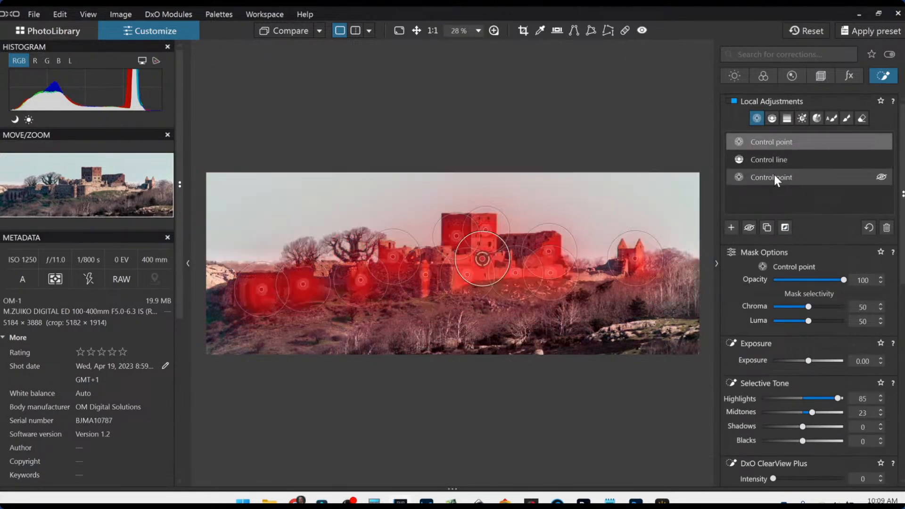
left_click(774, 176)
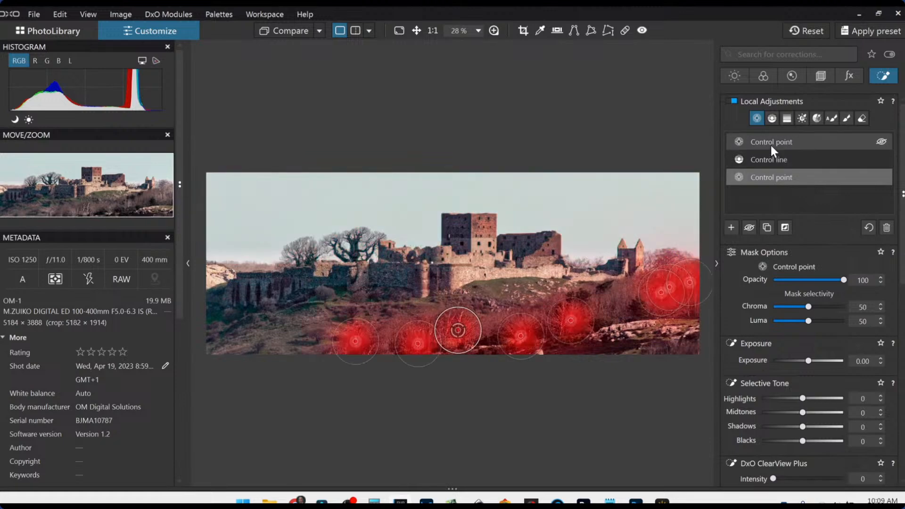
left_click(772, 146)
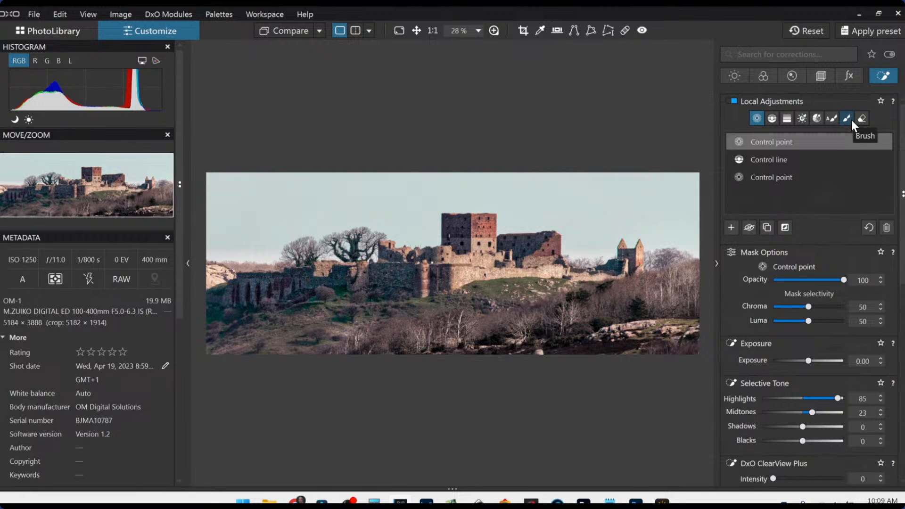
Step: Create a new Auto mask and paint it over the grassy slope below the castle walls
left_click(834, 119)
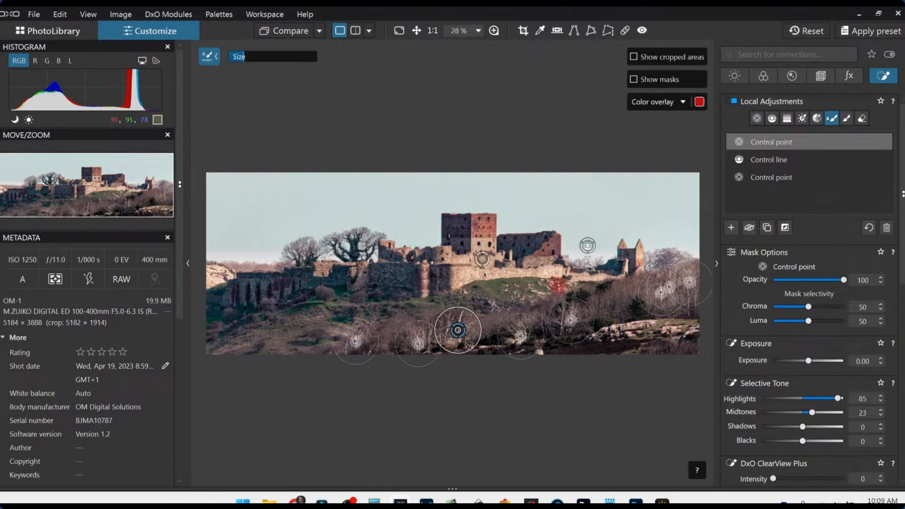
left_click(731, 227)
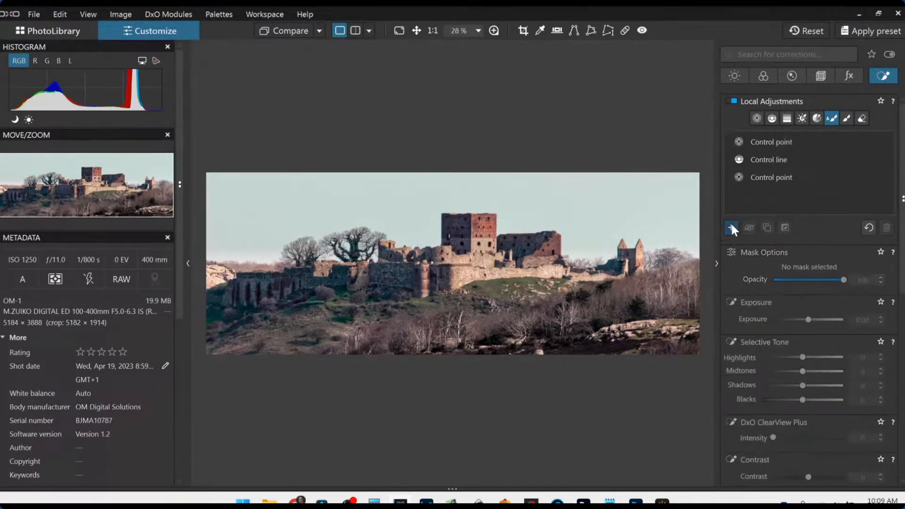
mouse_move(475, 291)
left_mouse_down()
mouse_move(558, 285)
mouse_move(425, 305)
mouse_move(352, 312)
mouse_move(328, 303)
mouse_move(338, 324)
left_mouse_up()
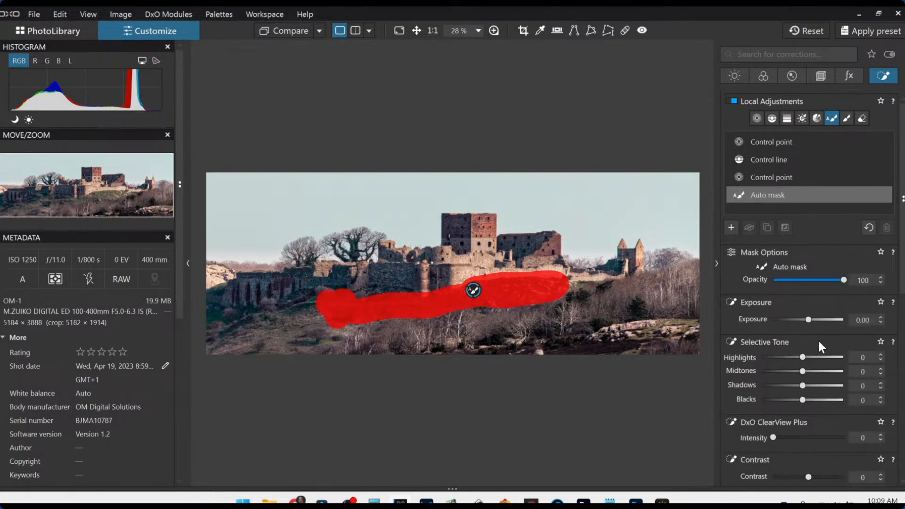
Step: Set the grass mask's HSL green channel Saturation to 88 and extend its hue range toward blue
scroll(810, 363, "down", 5)
scroll(810, 372, "down", 4)
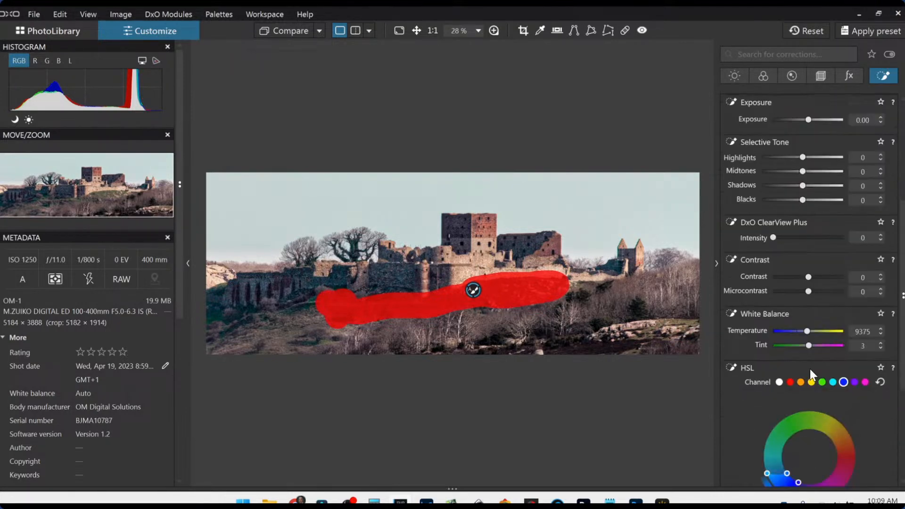
left_click(833, 269)
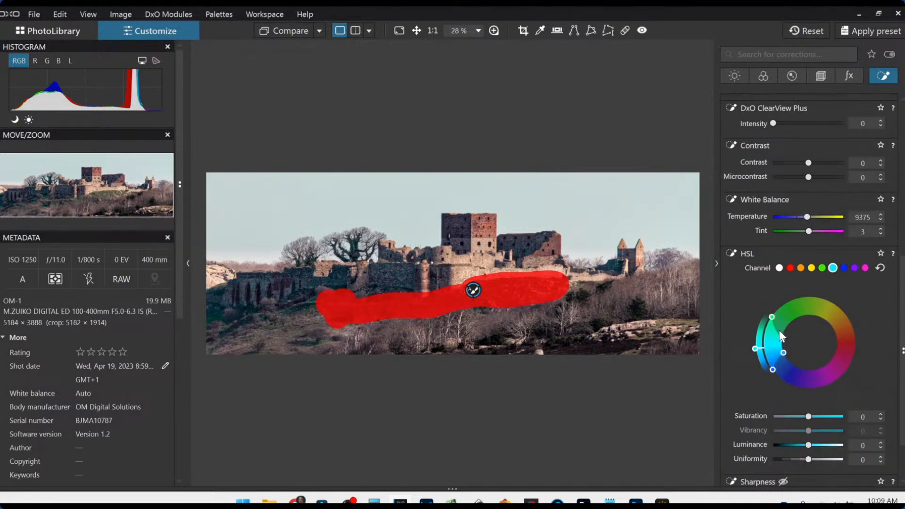
left_click(822, 268)
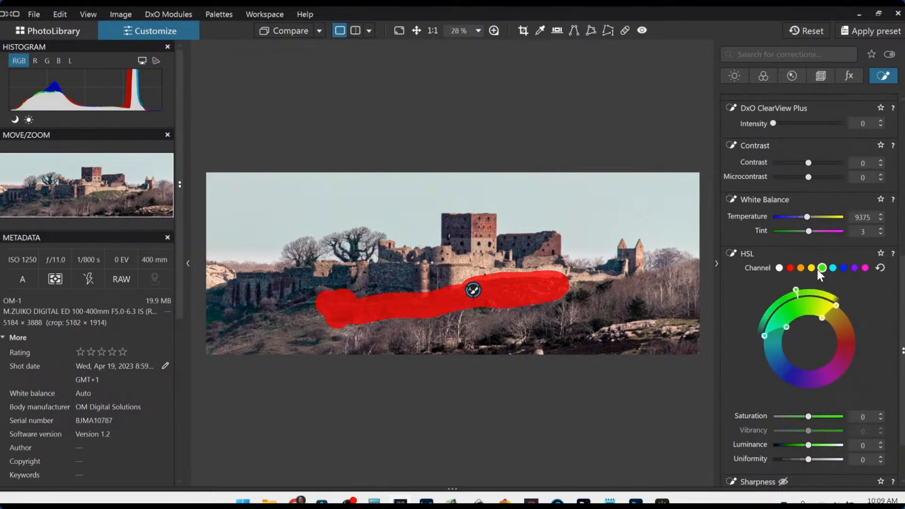
left_click_drag(808, 416, 840, 421)
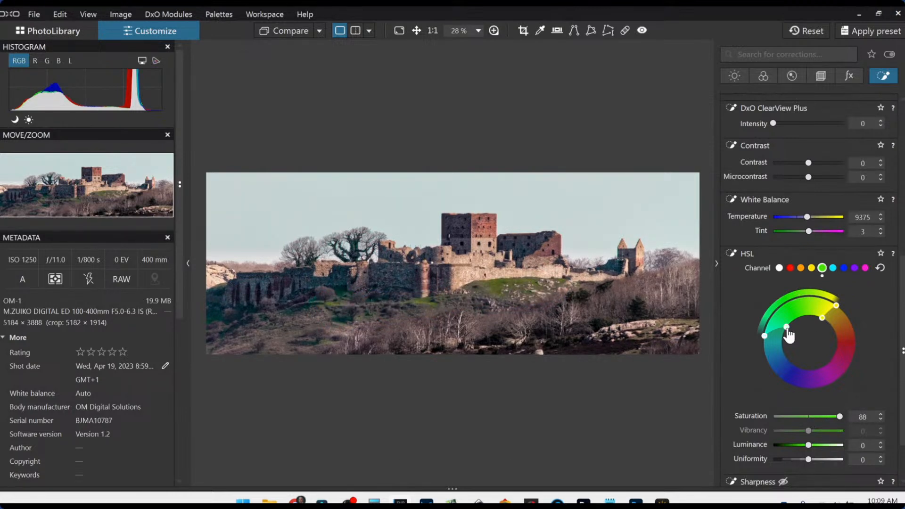
left_click_drag(793, 329, 786, 355)
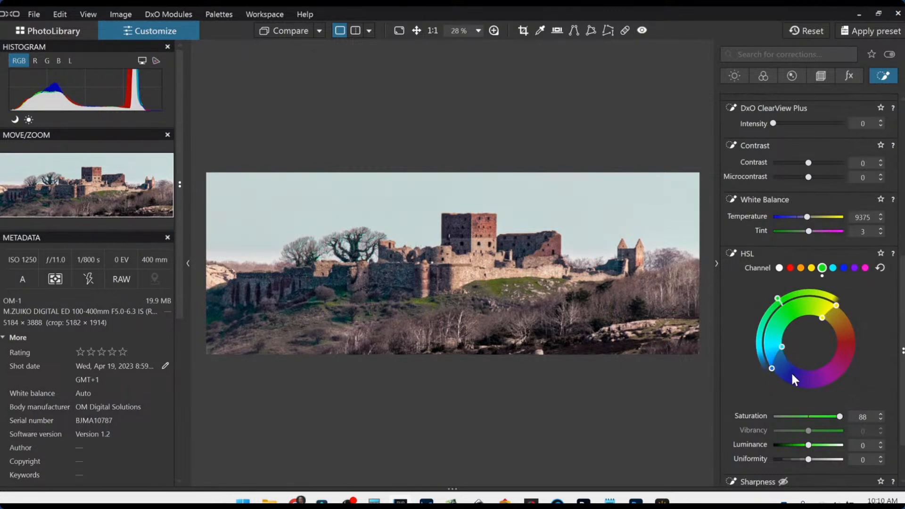
Step: Raise the Luminance and slightly increase the Saturation of the grass mask's green channel, fine-tuning the yellow end of its range
left_click_drag(810, 445, 827, 446)
left_click_drag(820, 321, 822, 322)
left_click_drag(841, 417, 845, 417)
Step: Add another Auto mask and paint it over the red brick of the main tower, the adjoining ruin, the far twin-peaked tower and the round turret
scroll(760, 287, "up", 8)
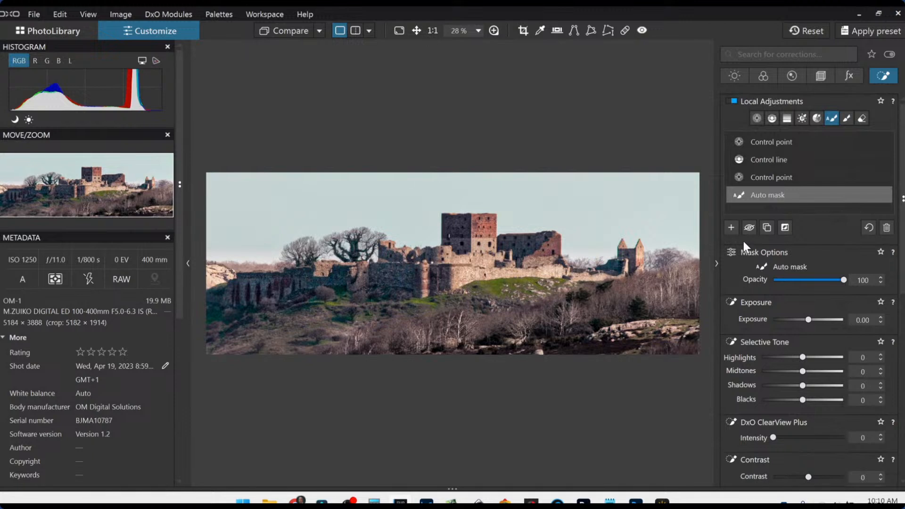
left_click(736, 229)
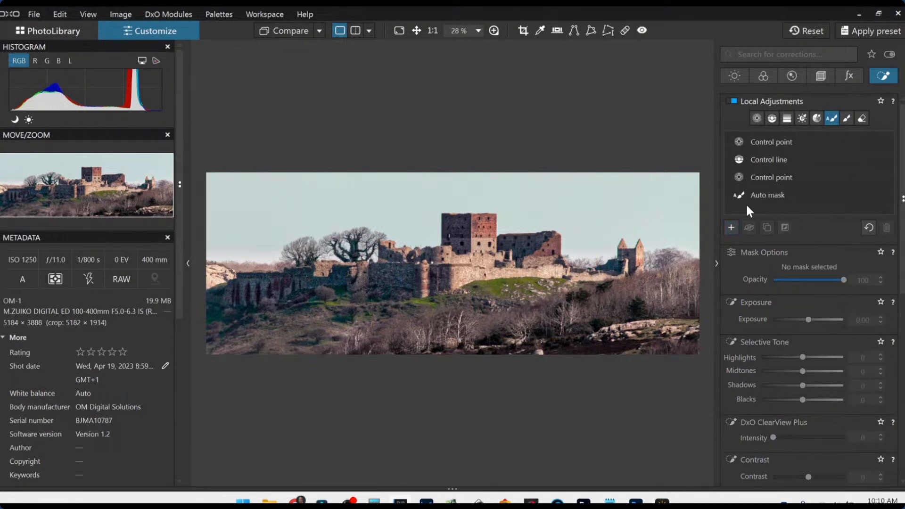
left_click(832, 118)
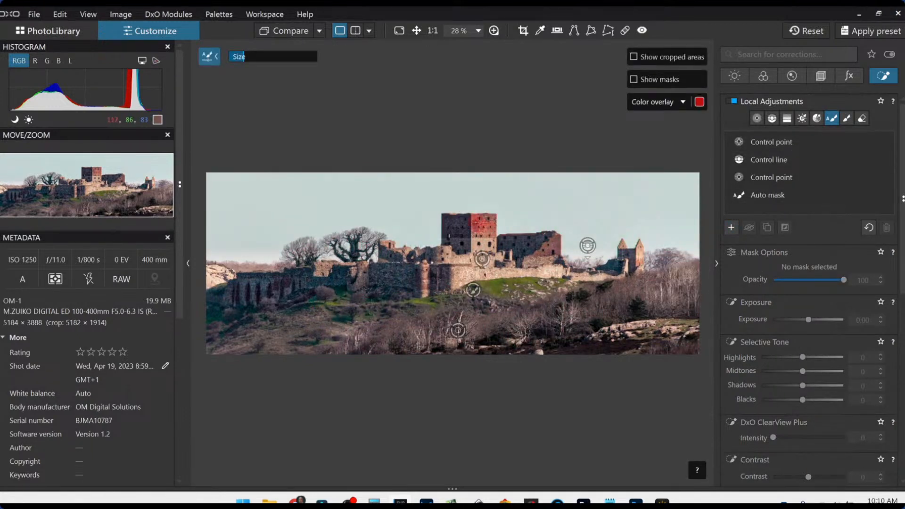
mouse_move(482, 226)
left_mouse_down()
mouse_move(493, 232)
mouse_move(488, 222)
left_mouse_up()
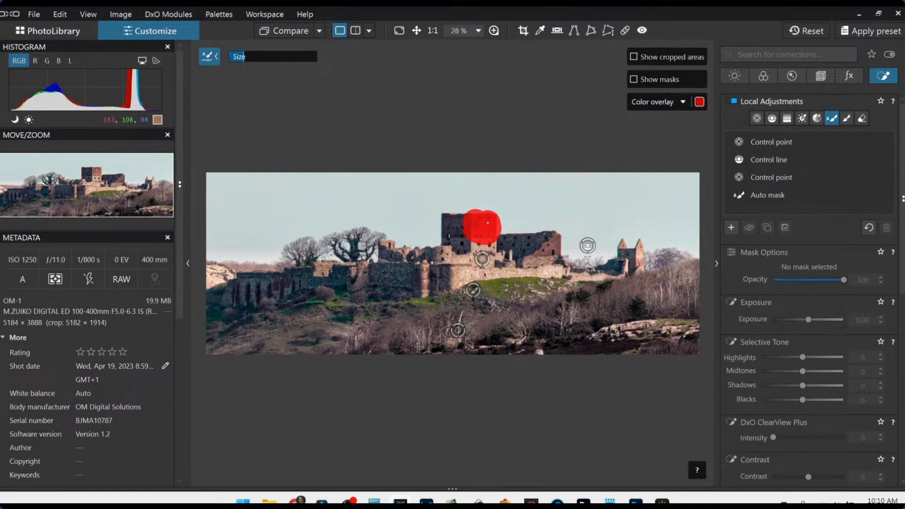
left_click_drag(545, 254, 555, 248)
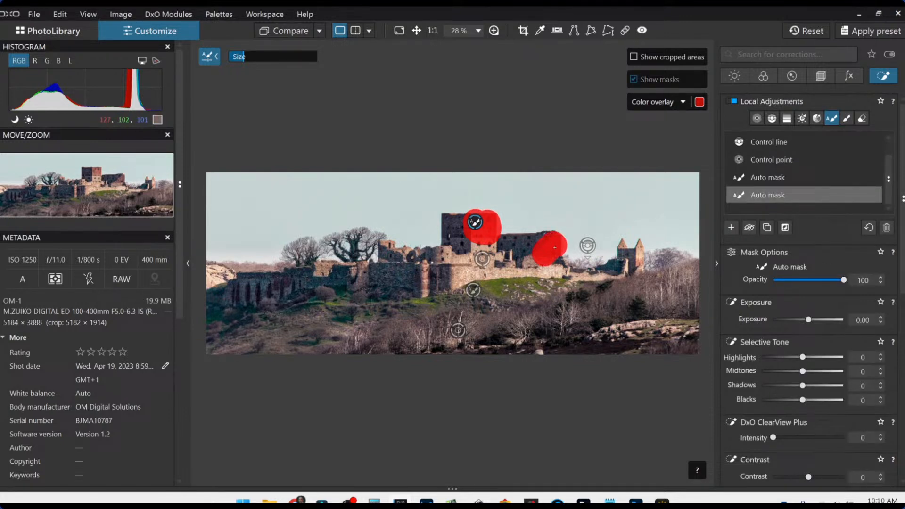
left_click(636, 265)
left_click(422, 272)
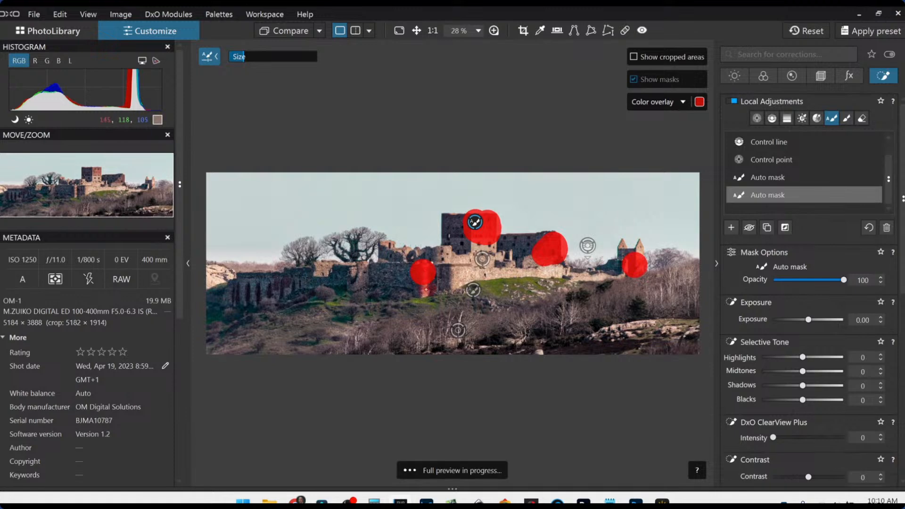
left_click(422, 288)
Step: Set the brick mask's HSL red channel to Saturation 41 and Luminance 21, leaving the mask deselected
scroll(811, 378, "down", 6)
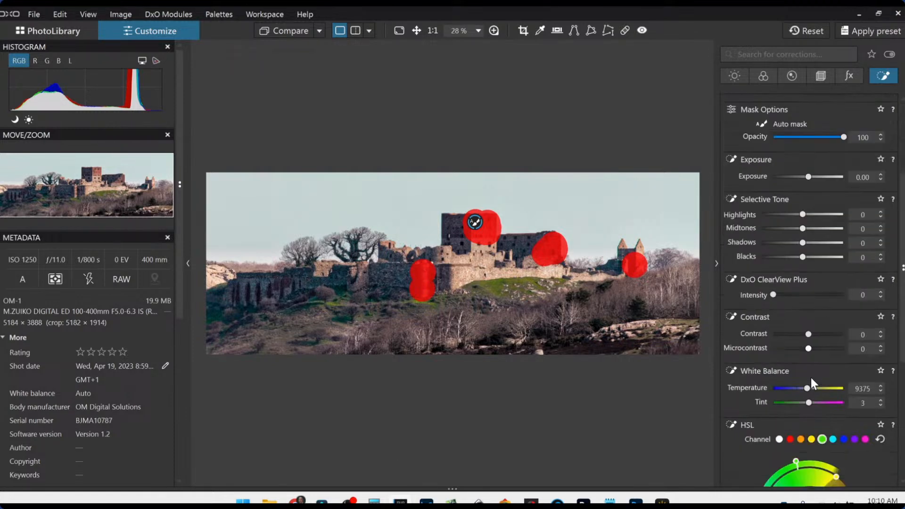
scroll(812, 383, "down", 1)
left_click(791, 240)
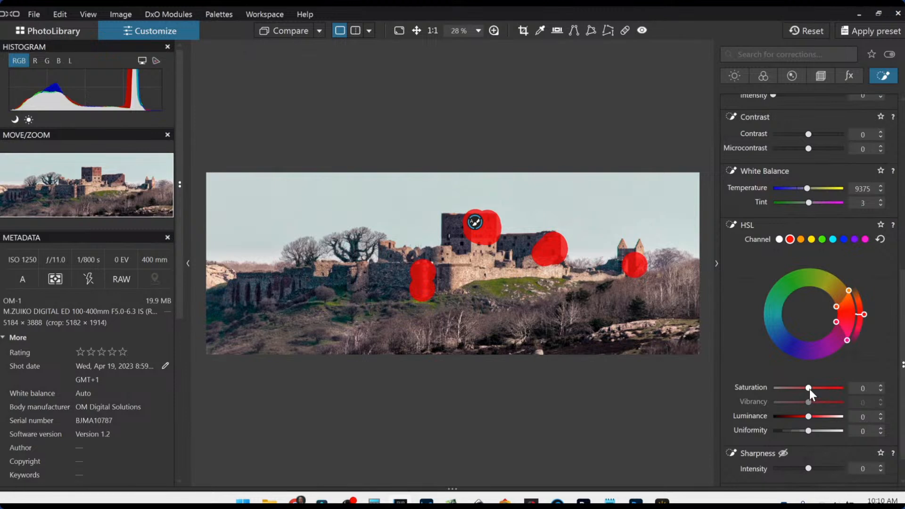
left_click_drag(810, 389, 817, 418)
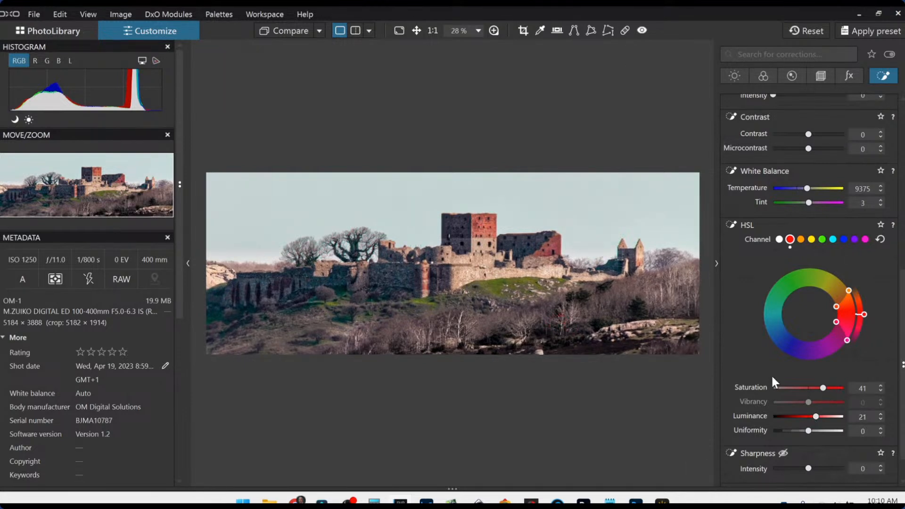
key("Escape")
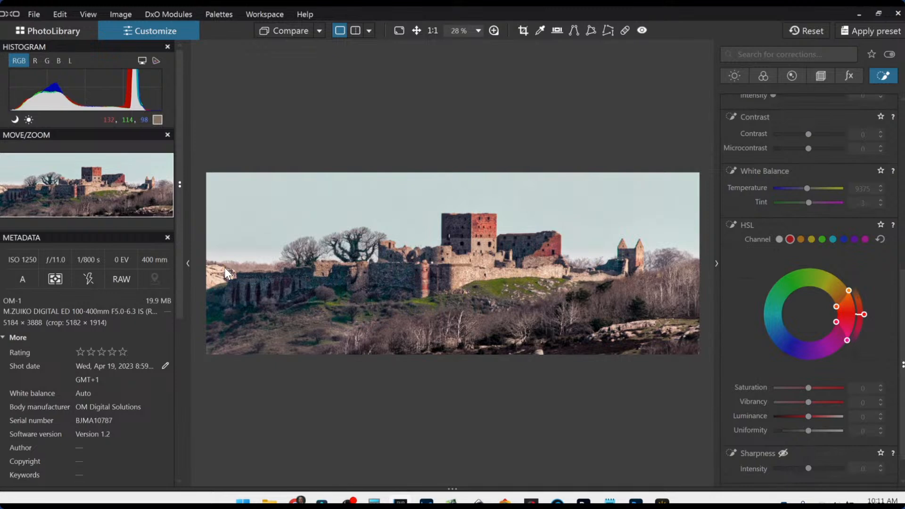
Step: Crop the photo's left edge inward to 4866 × 1797 px, keeping the 65 × 24 aspect ratio
left_click(815, 76)
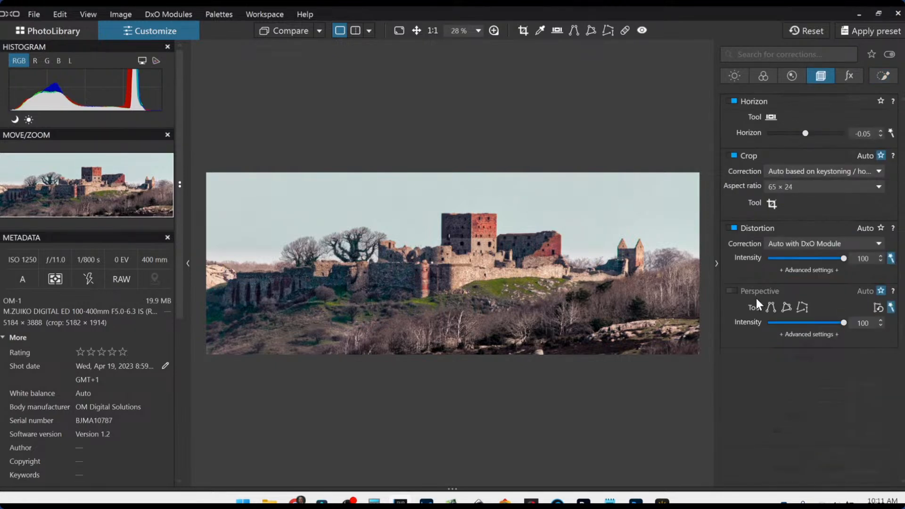
left_click(772, 204)
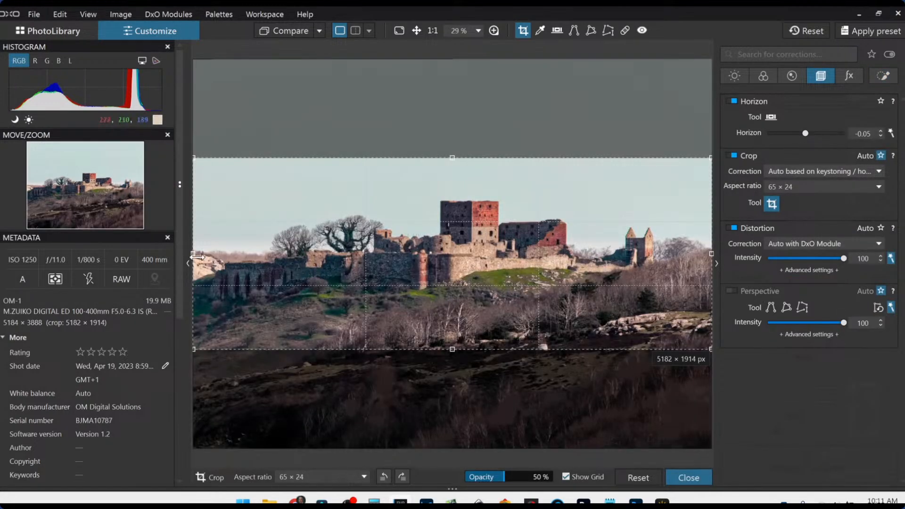
left_click_drag(194, 255, 228, 270)
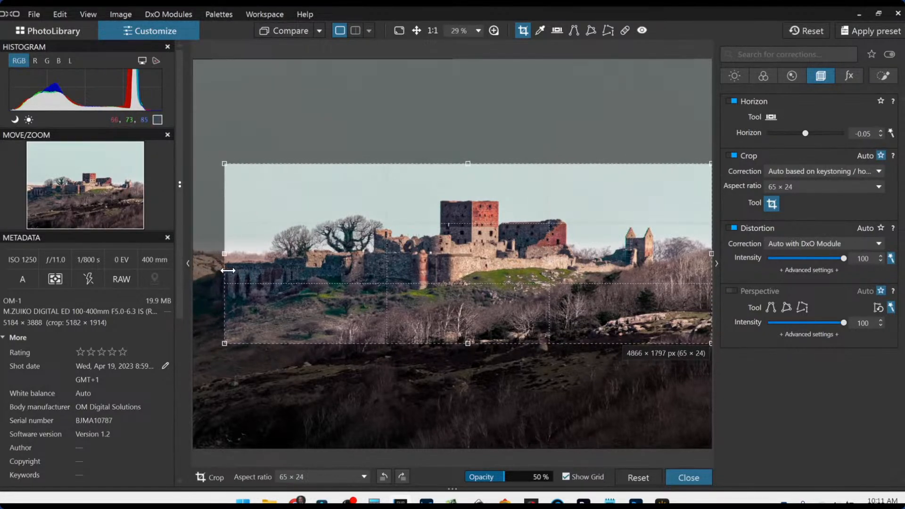
key("Return")
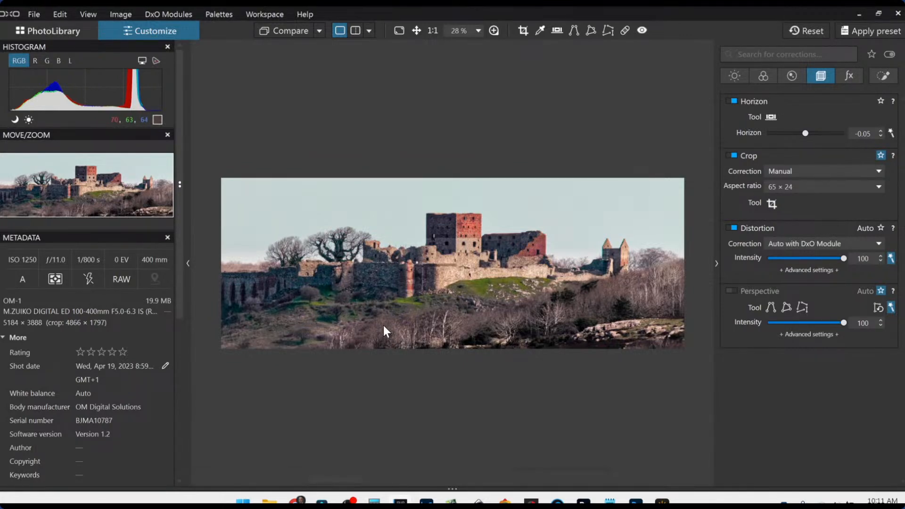
Step: Tighten the crop from the right edge to 4720 × 1743 px and shift the frame slightly down
left_click(772, 203)
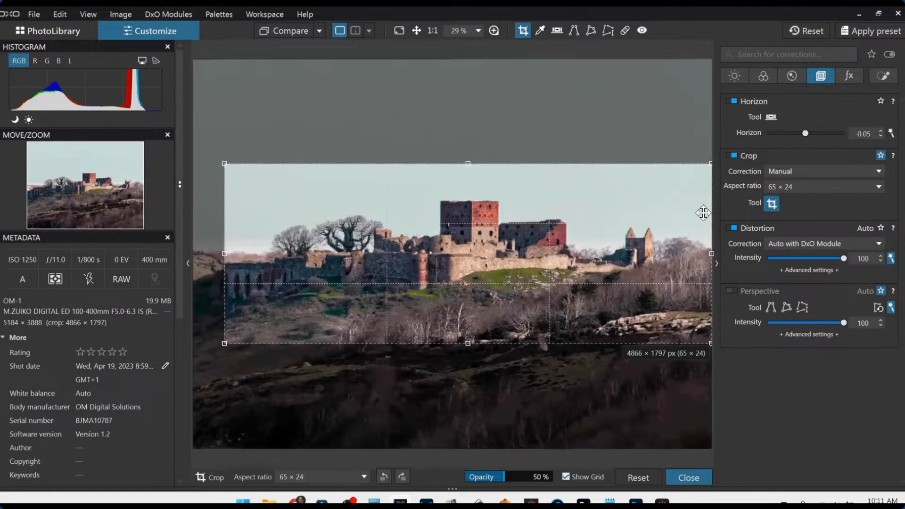
left_click_drag(712, 254, 704, 254)
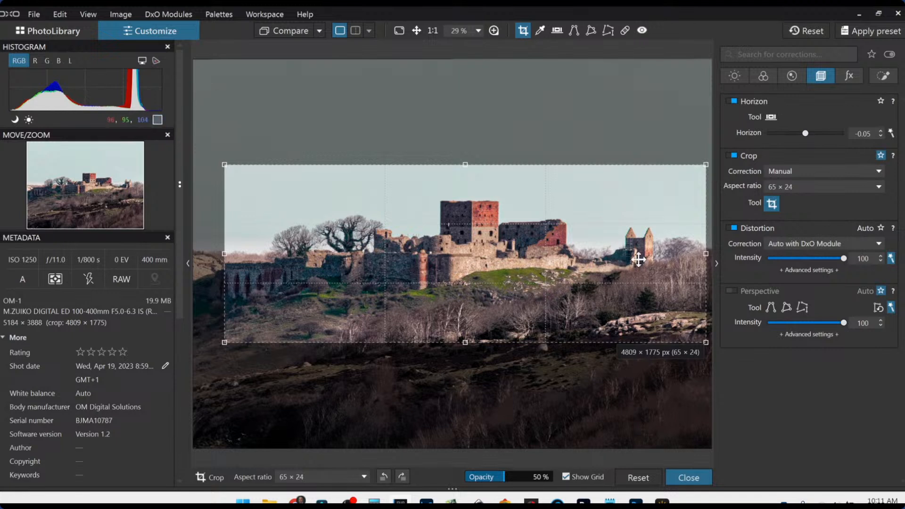
left_click_drag(706, 253, 697, 254)
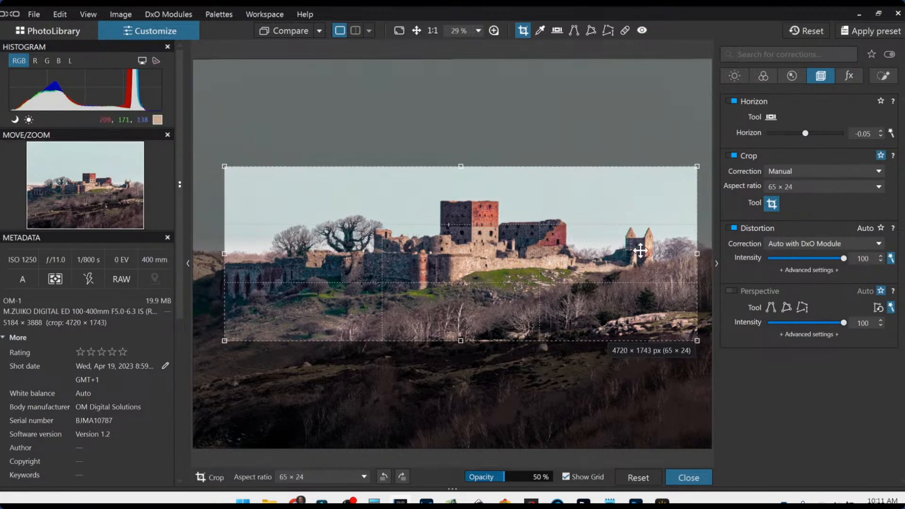
left_click_drag(640, 250, 639, 258)
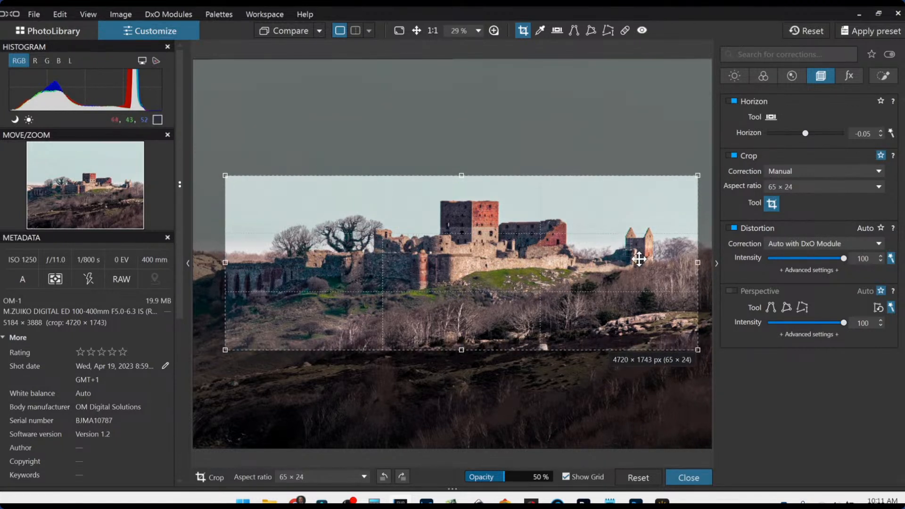
key("Return")
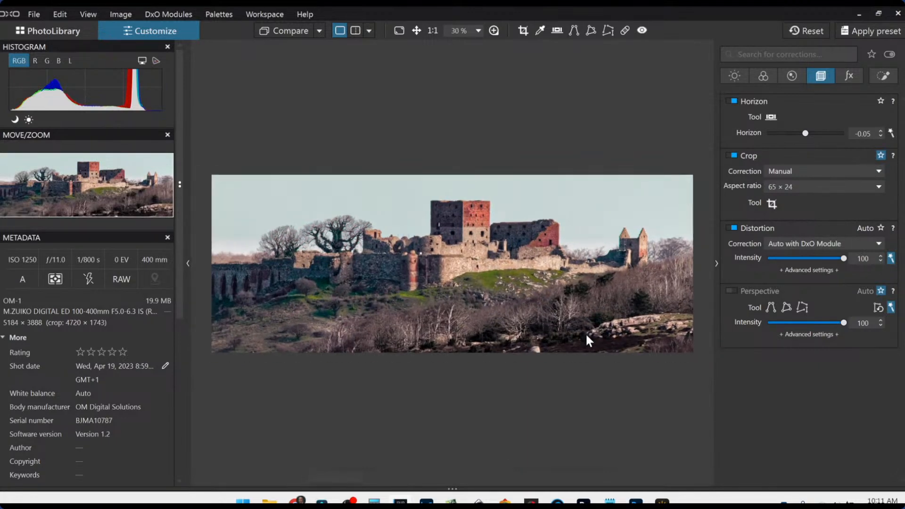
Step: Extend the crop's right edge outward to 4829 × 1783 px, keeping the 65 × 24 aspect ratio
left_click(772, 203)
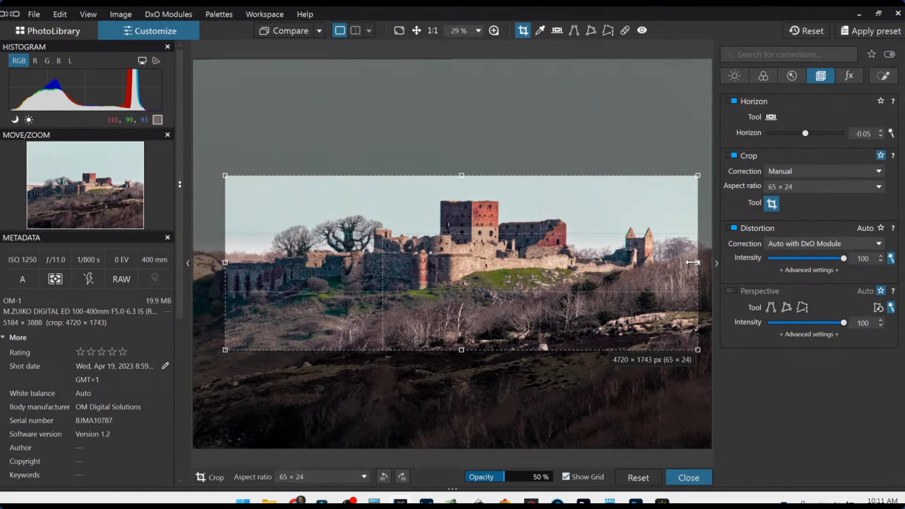
left_click_drag(699, 262, 709, 263)
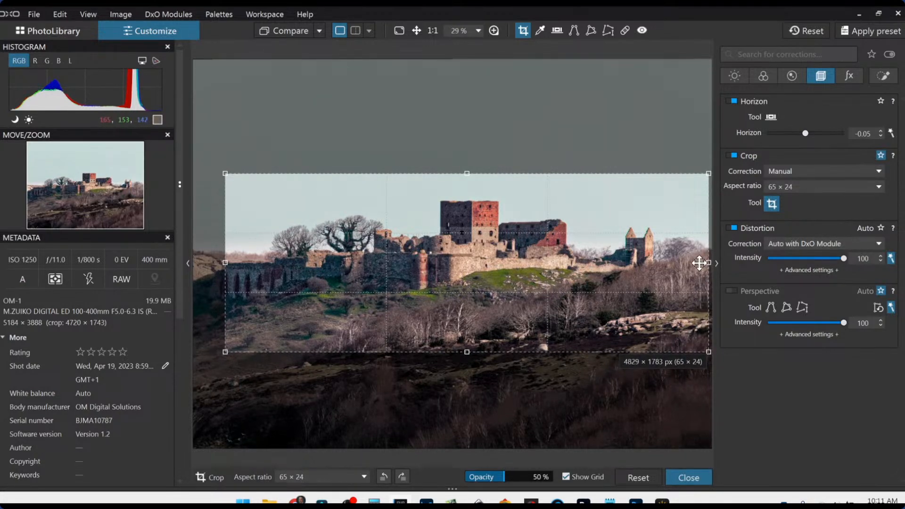
key("Return")
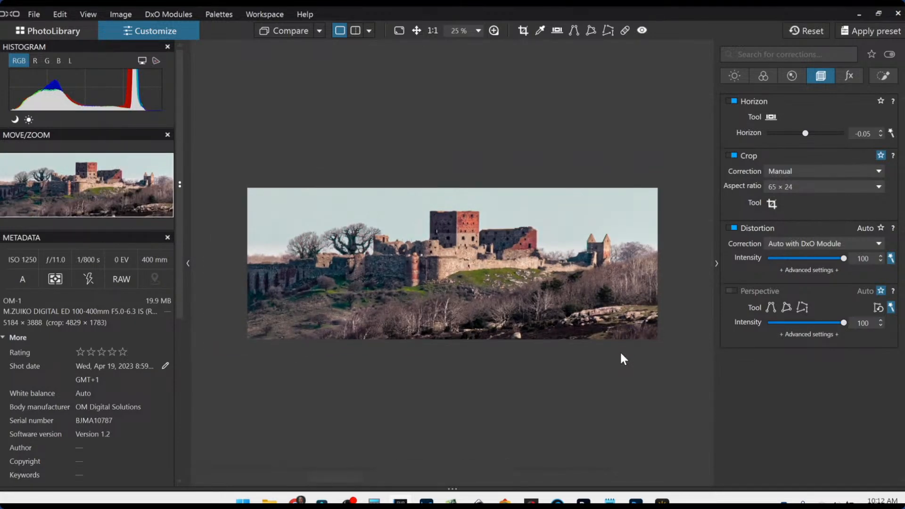
left_click(773, 204)
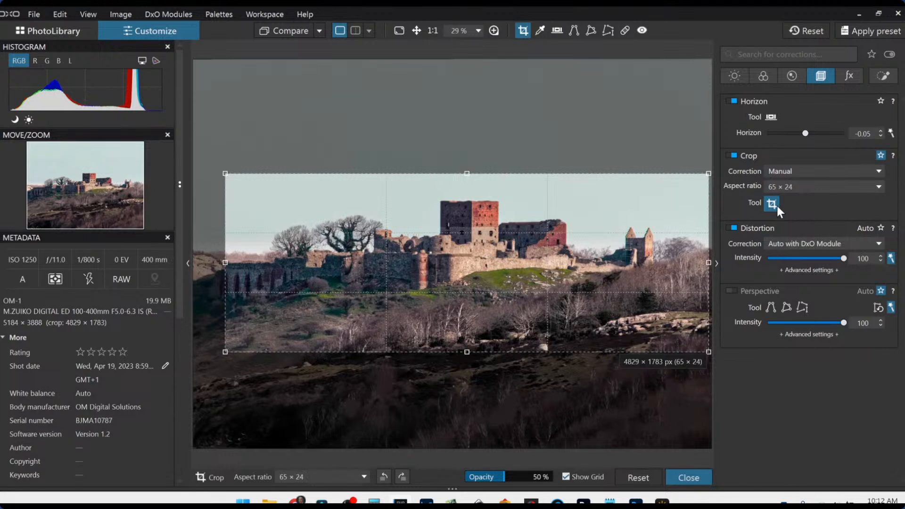
left_click(778, 206)
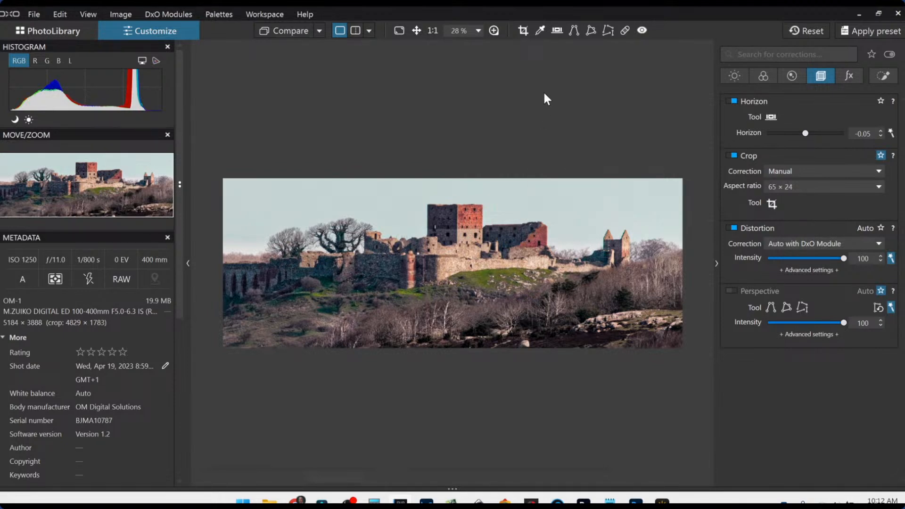
Step: Export the photo to disk with the Standard output option: full-size JPEG at quality 93 in the original image folder
right_click(522, 203)
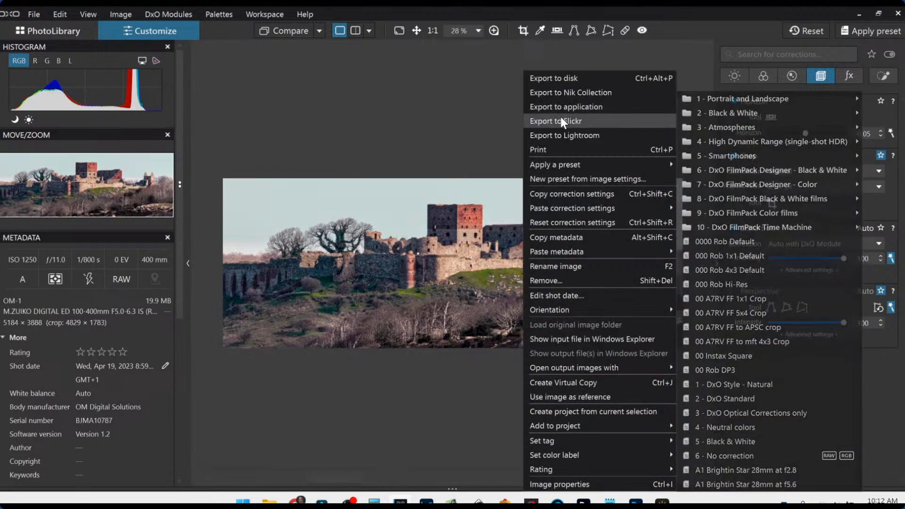
left_click(567, 75)
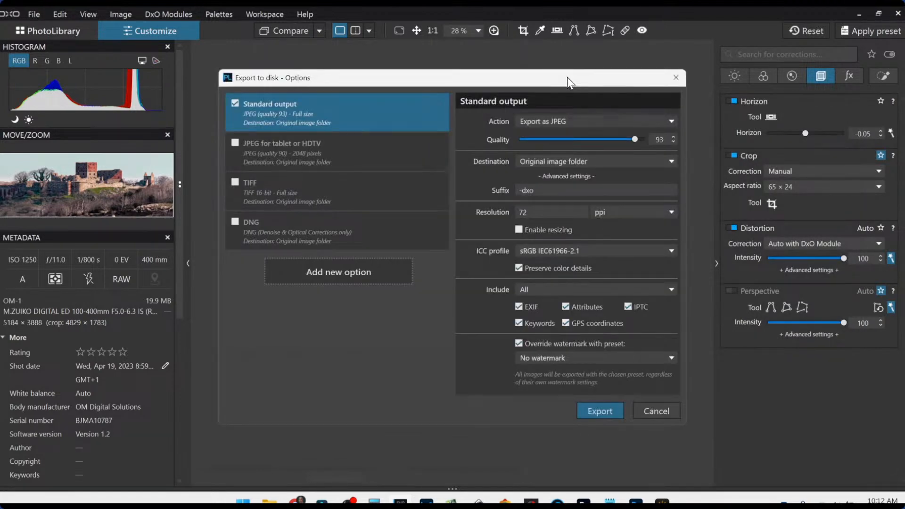
key("Escape")
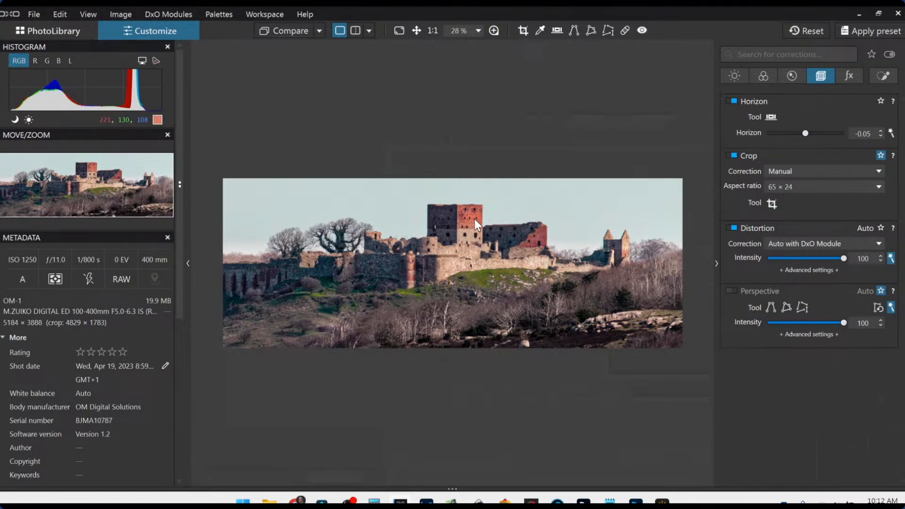
Step: Compare the exported JPEG side by side (left/right) with the photo reset to no corrections, with the side palettes hidden
left_click(367, 31)
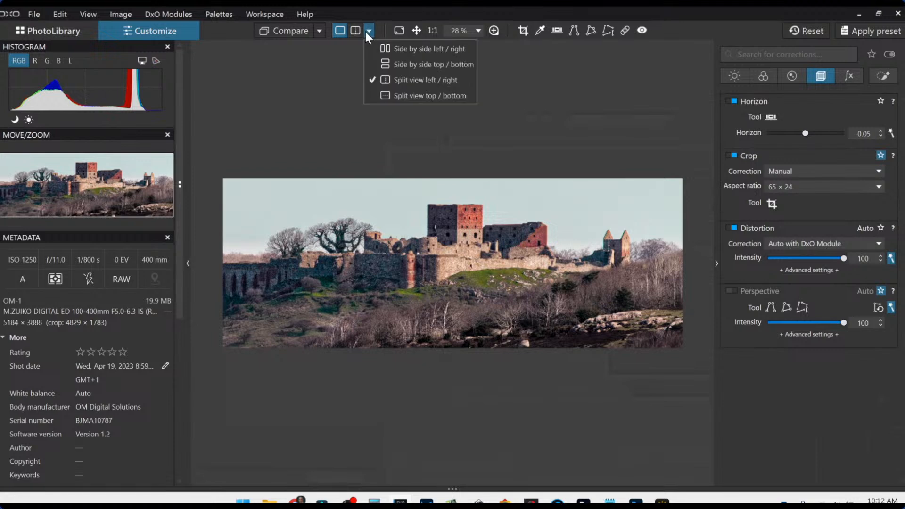
left_click(371, 47)
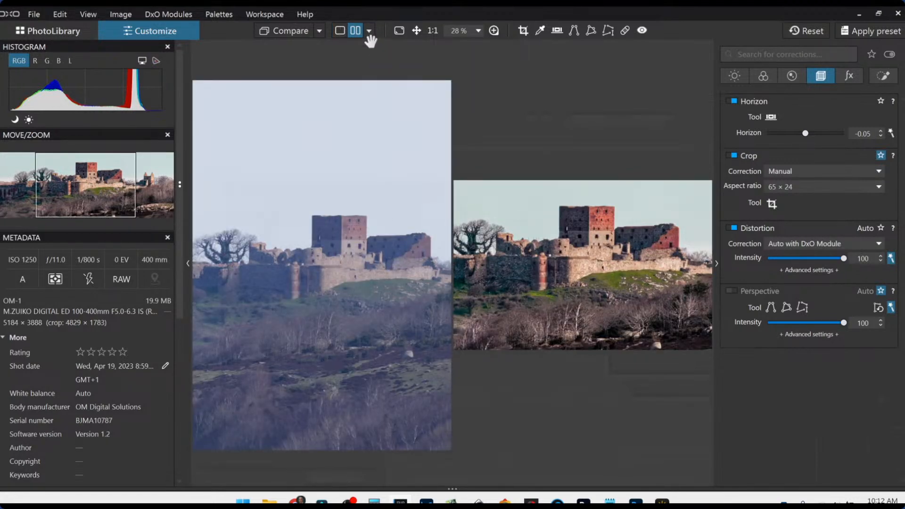
left_click(323, 32)
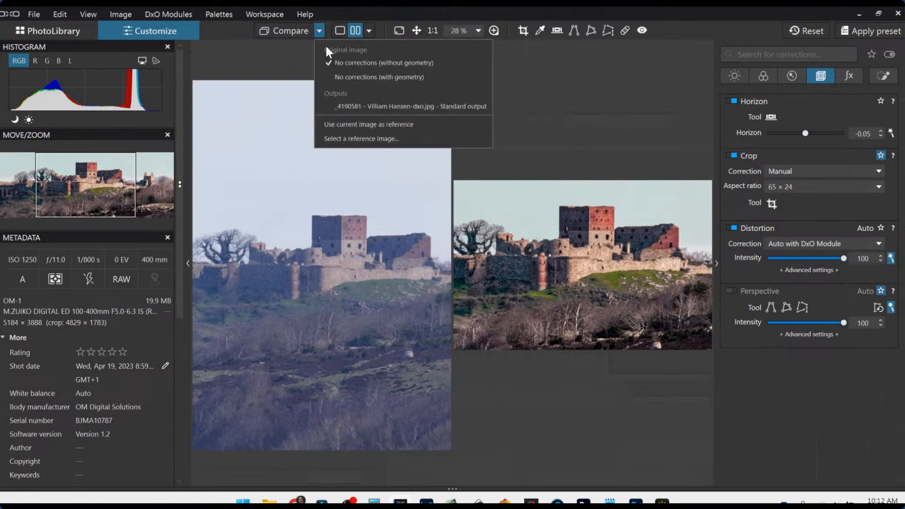
left_click(348, 104)
left_click(811, 30)
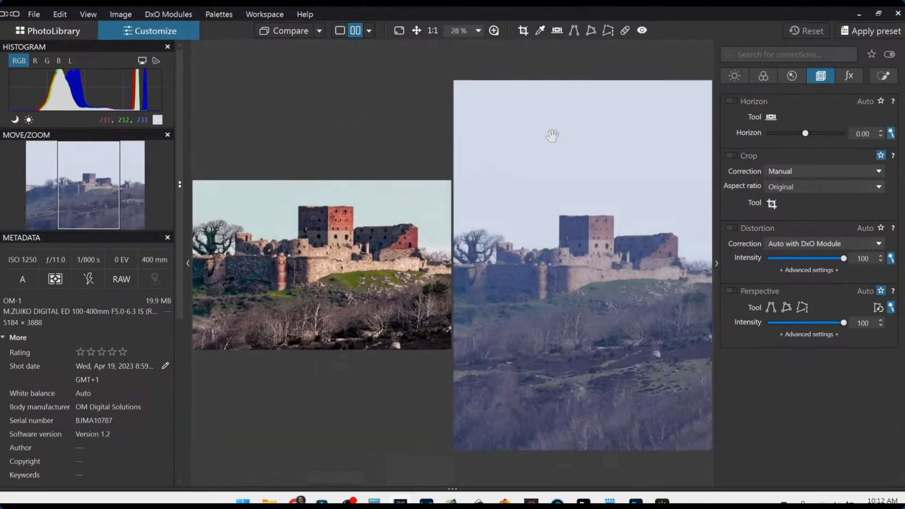
key("F11")
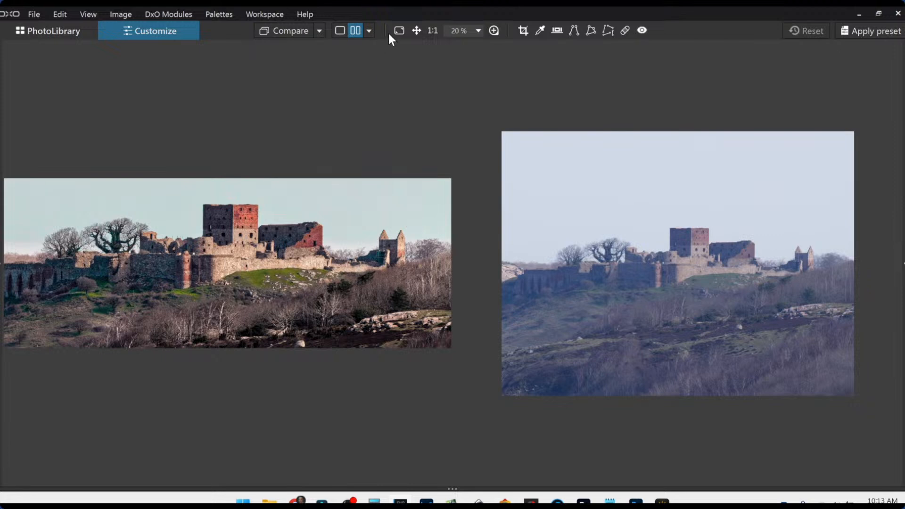
Step: Switch the comparison to a left/right split view and sweep the divider across the castle photo
left_click(369, 31)
left_click(387, 78)
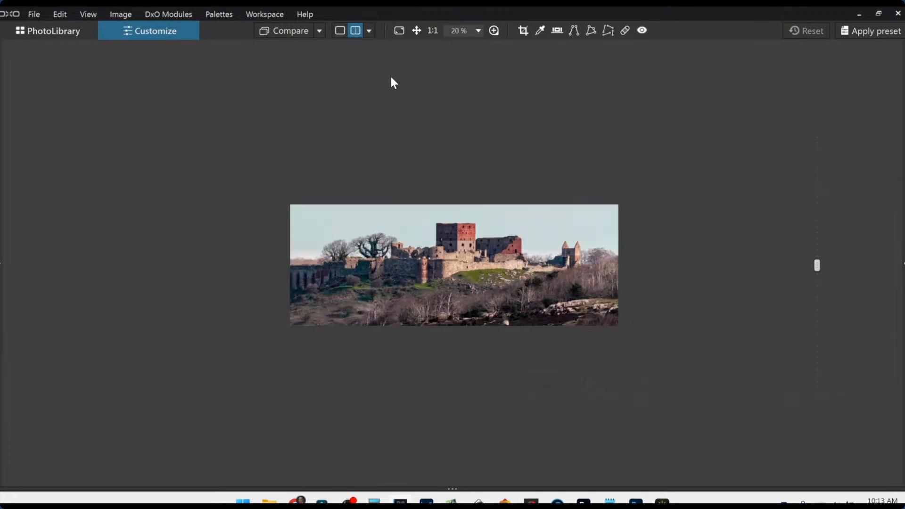
scroll(496, 269, "up", 5)
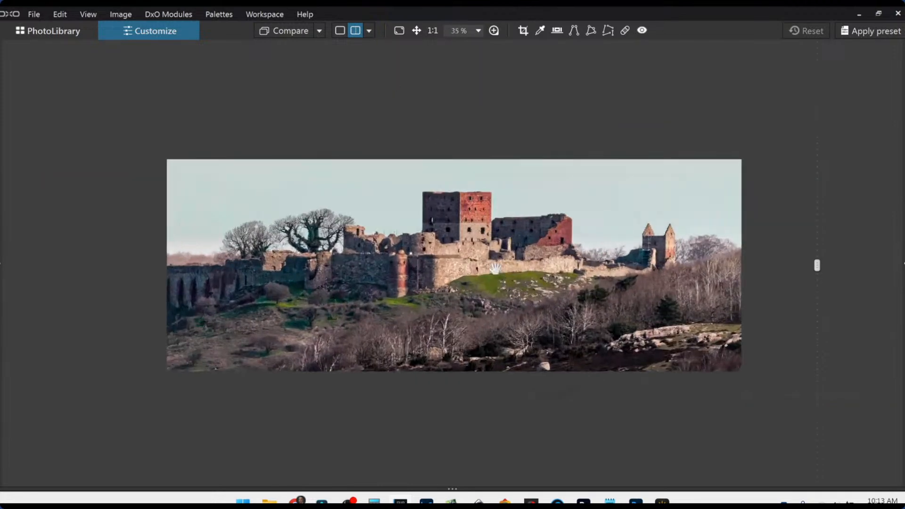
left_click_drag(817, 265, 871, 243)
left_click_drag(871, 265, 59, 265)
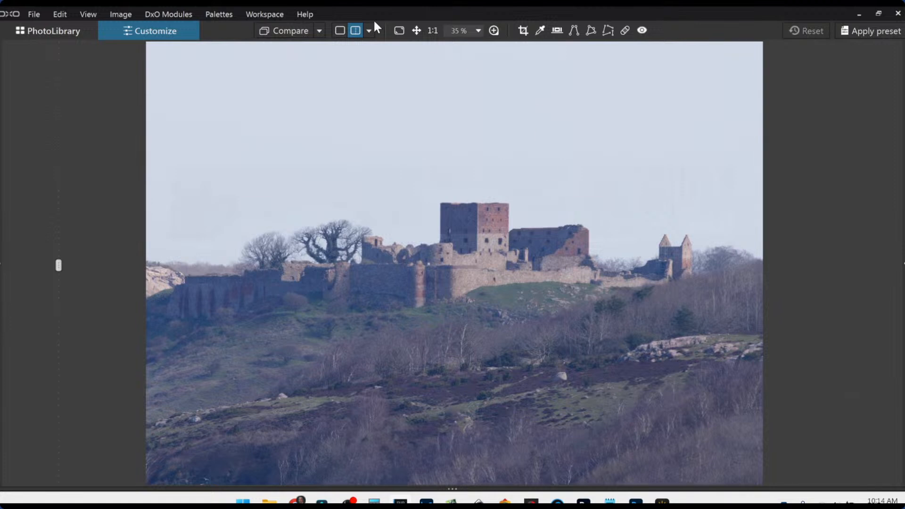
Step: Return to the single-image view and reopen the castle photo for editing from the photo library
left_click(340, 30)
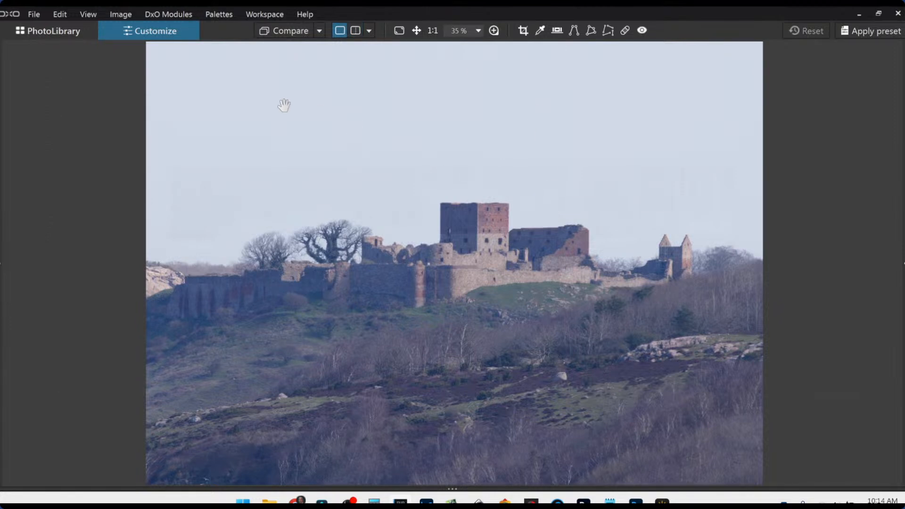
left_click(74, 35)
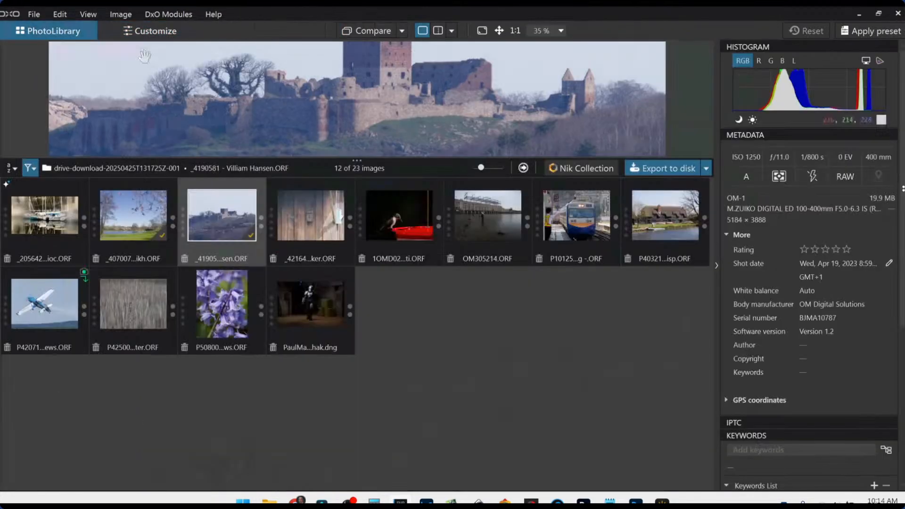
double_click(217, 224)
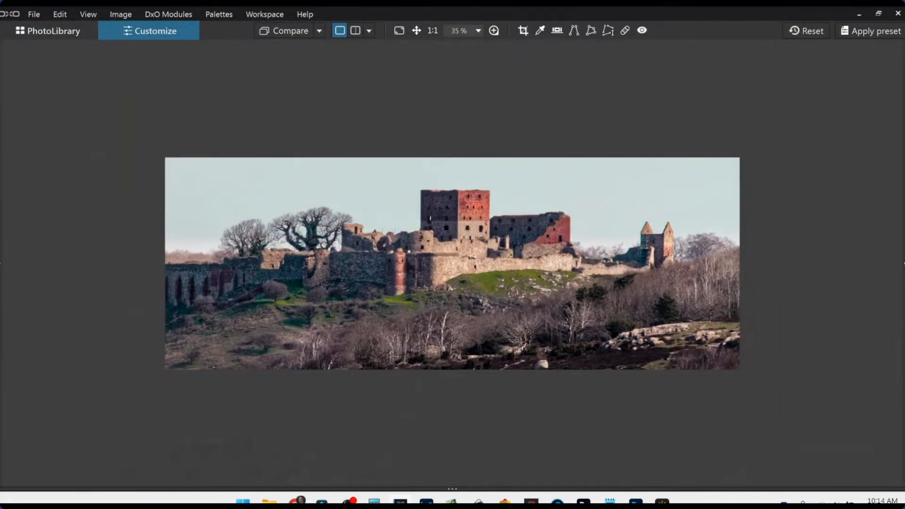
Step: Change the crop's aspect ratio to 16 × 7, shift the frame up to include more sky, and hide the palettes
left_click(904, 263)
left_click(811, 186)
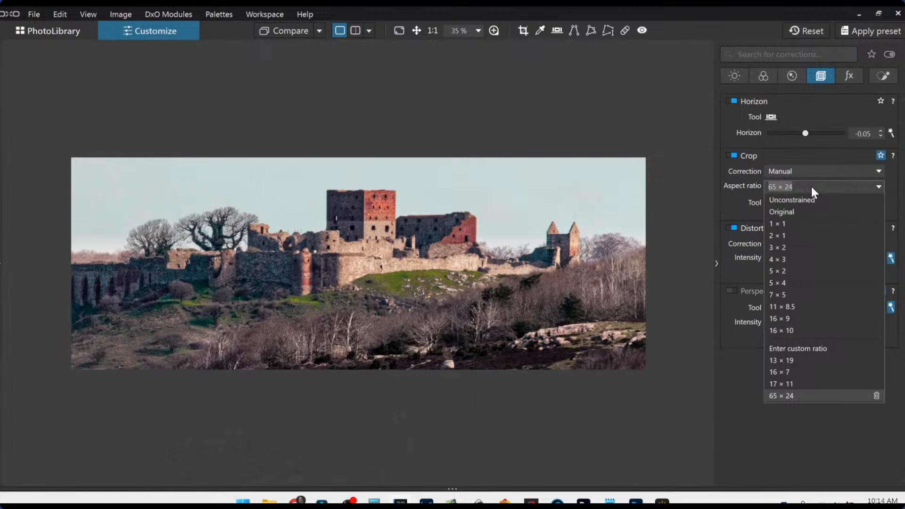
left_click(802, 371)
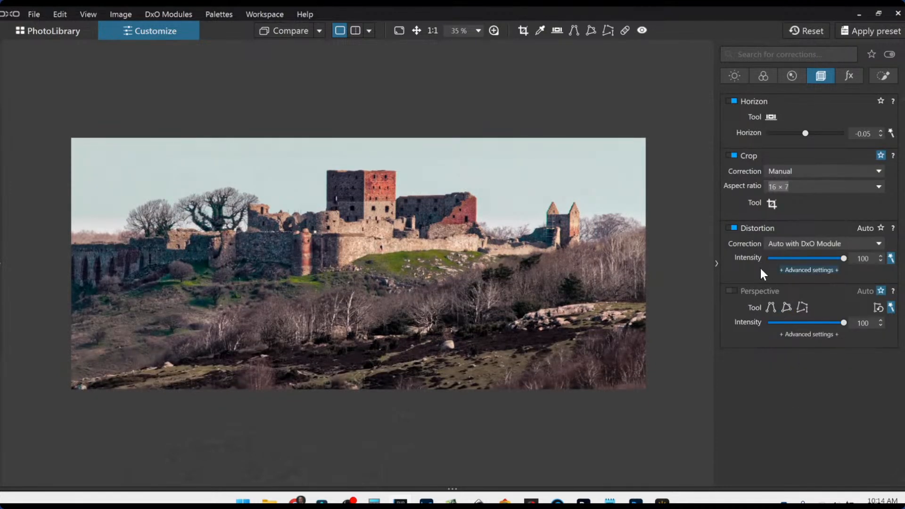
left_click(766, 208)
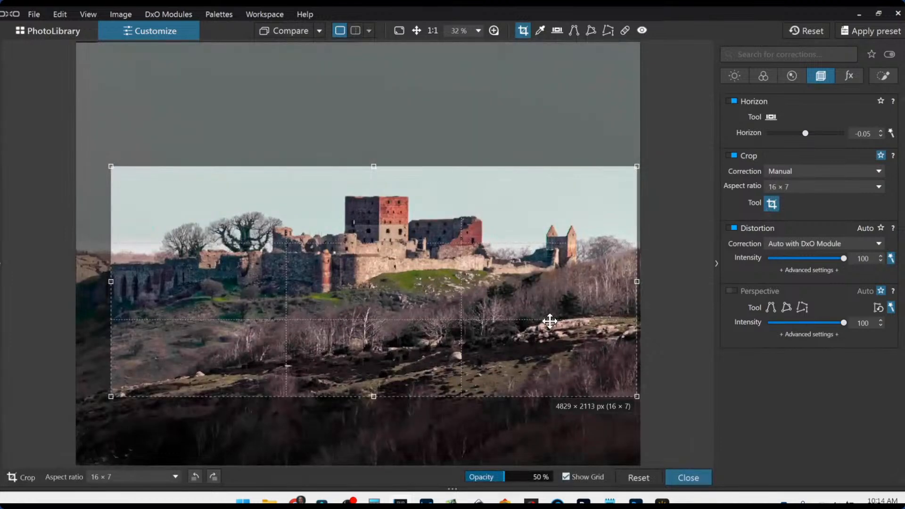
left_click_drag(550, 321, 550, 304)
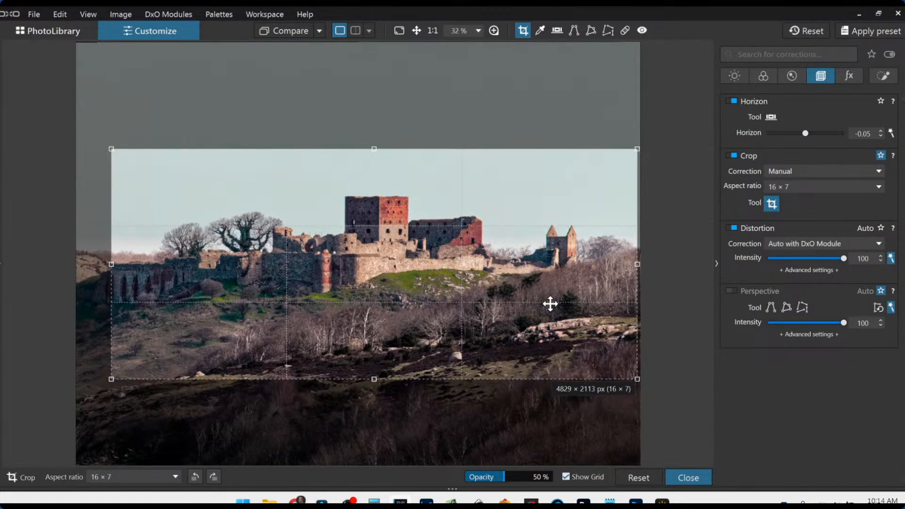
left_click_drag(551, 304, 550, 302)
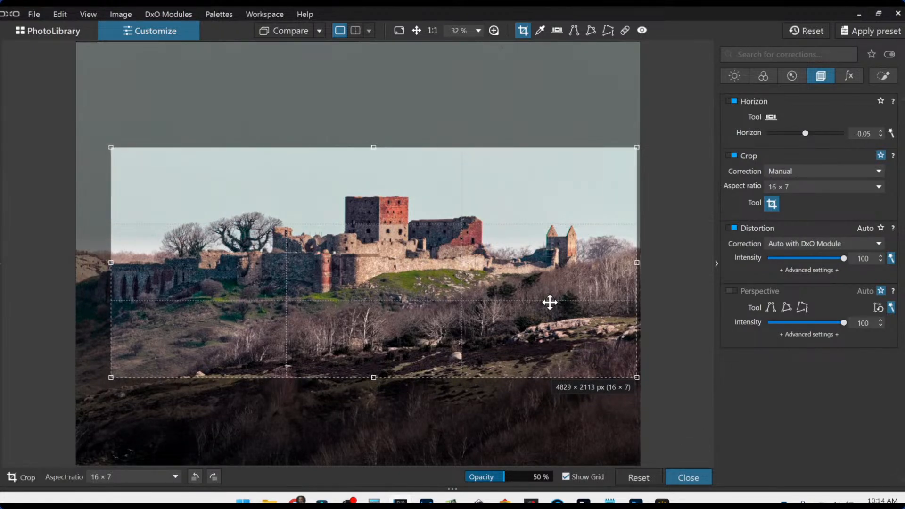
key("Return")
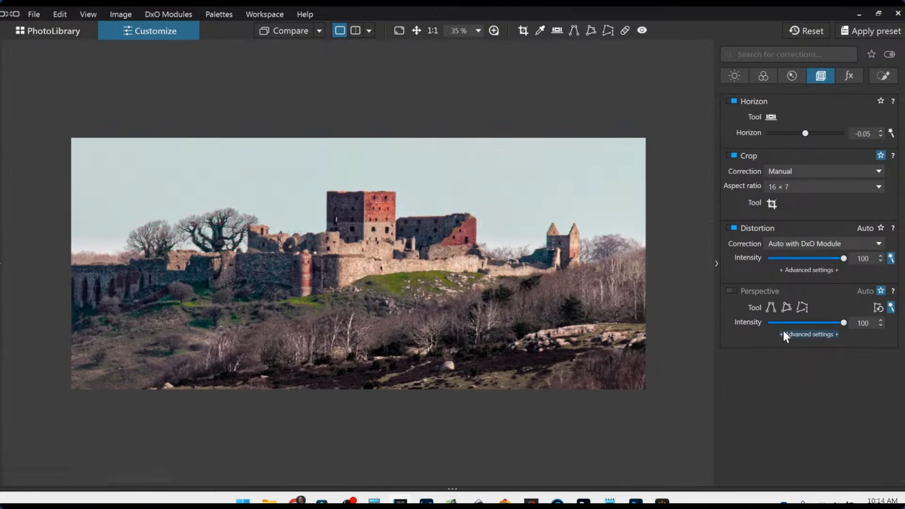
left_click(717, 264)
scroll(616, 313, "up", 1)
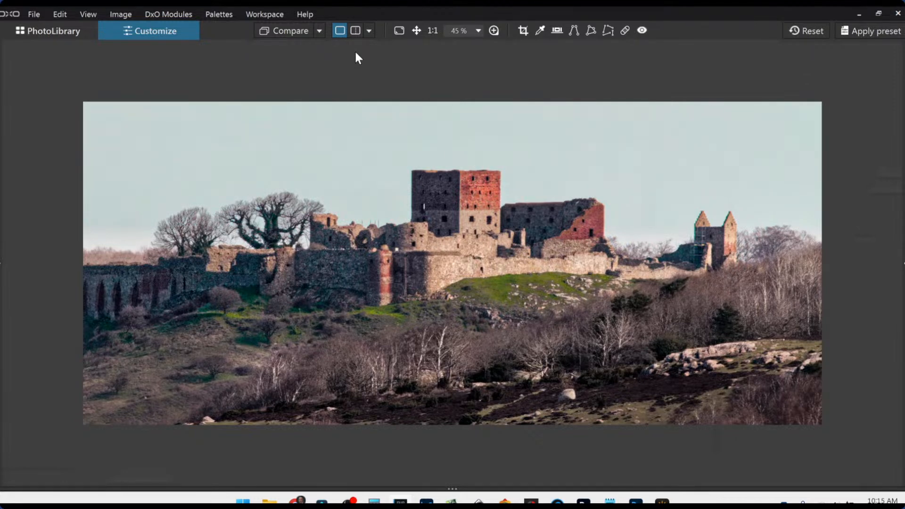
right_click(374, 76)
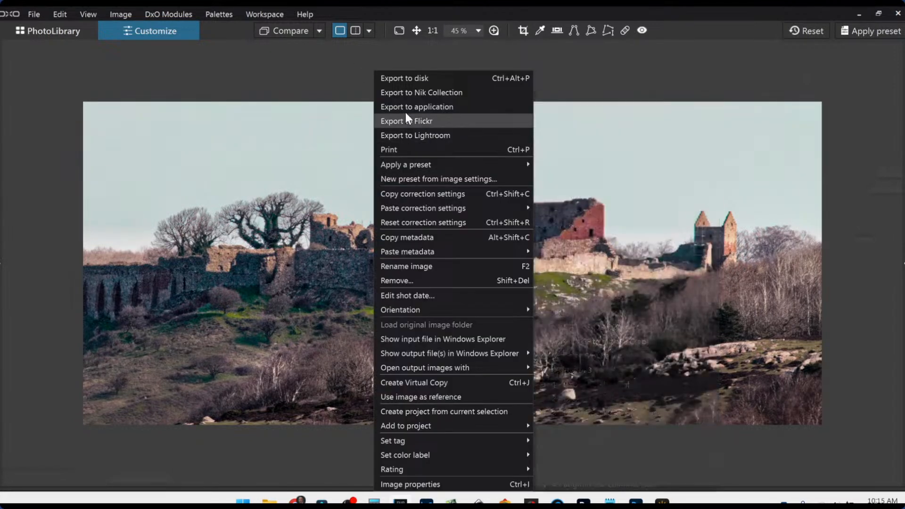
left_click(408, 92)
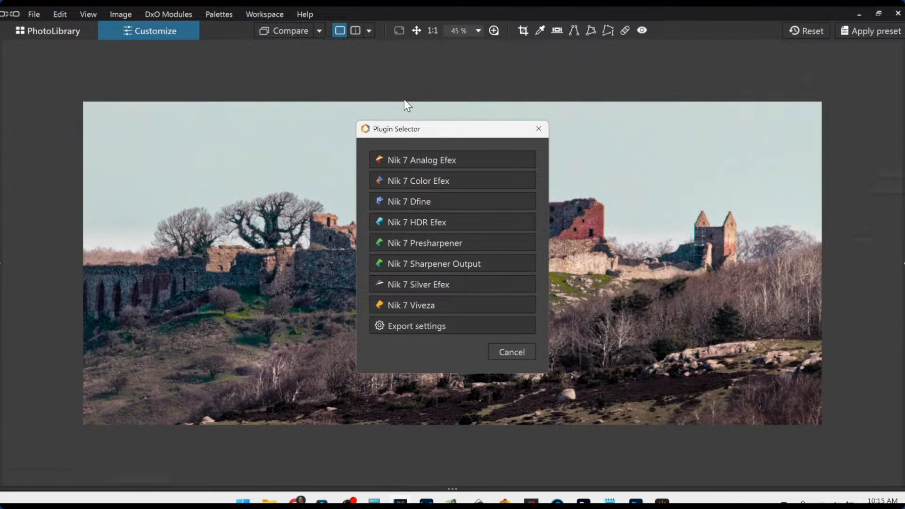
left_click(511, 363)
Step: Export the recropped photo to disk as a full-size JPEG at quality 93, overwriting the existing exported file
right_click(324, 178)
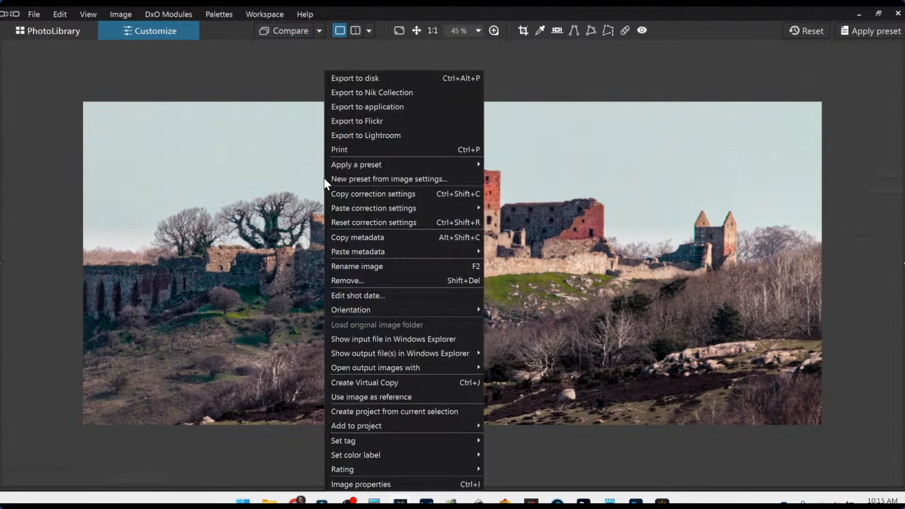
left_click(356, 77)
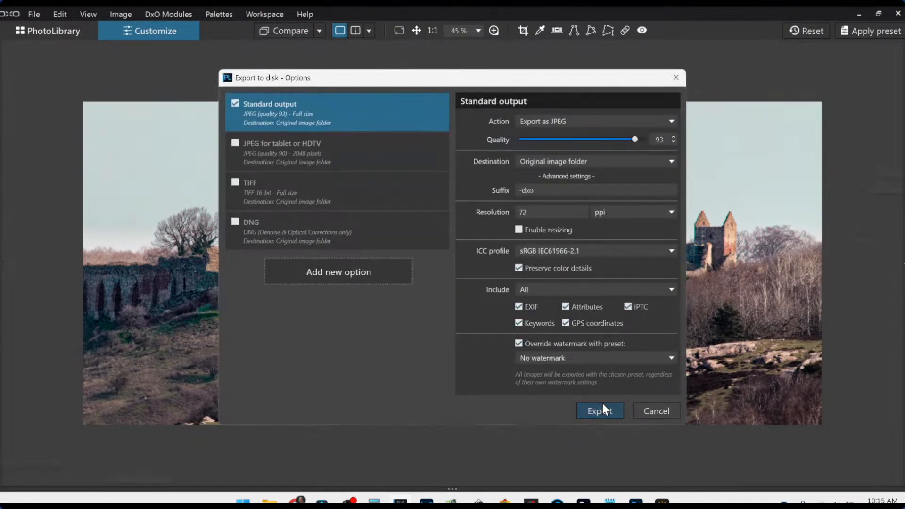
left_click(603, 405)
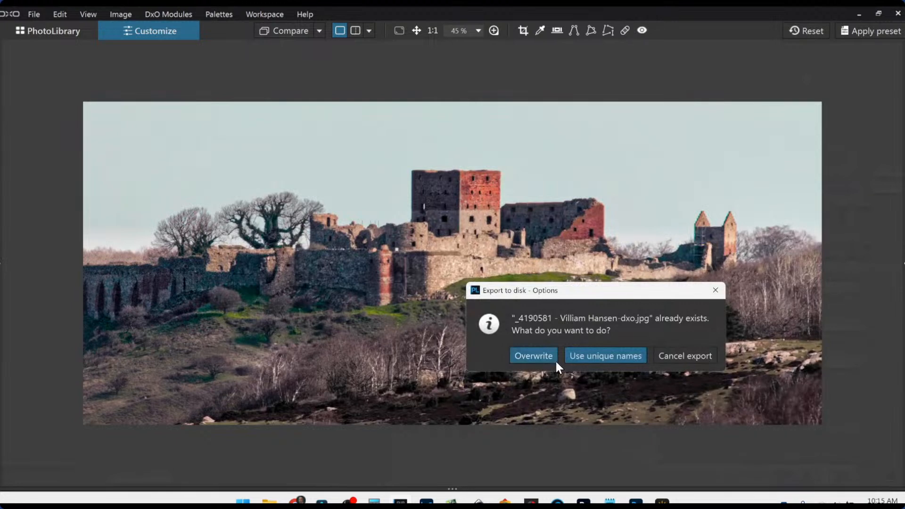
left_click(556, 361)
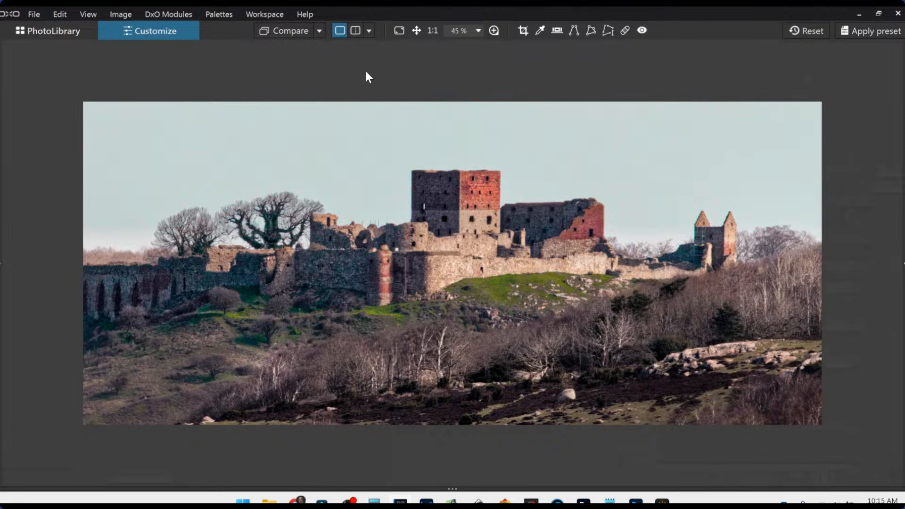
Step: Reset the castle photo's corrections and set its exported standard-output JPEG as the comparison reference
left_click(319, 32)
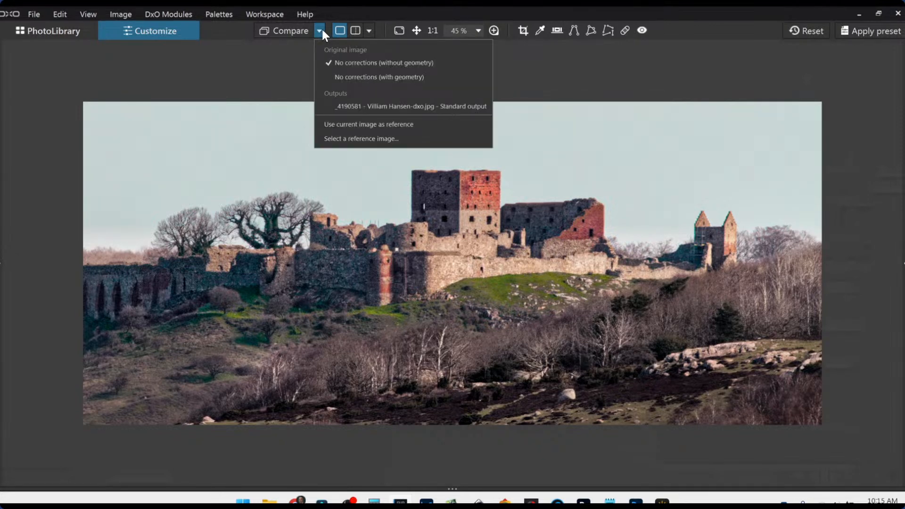
left_click(321, 30)
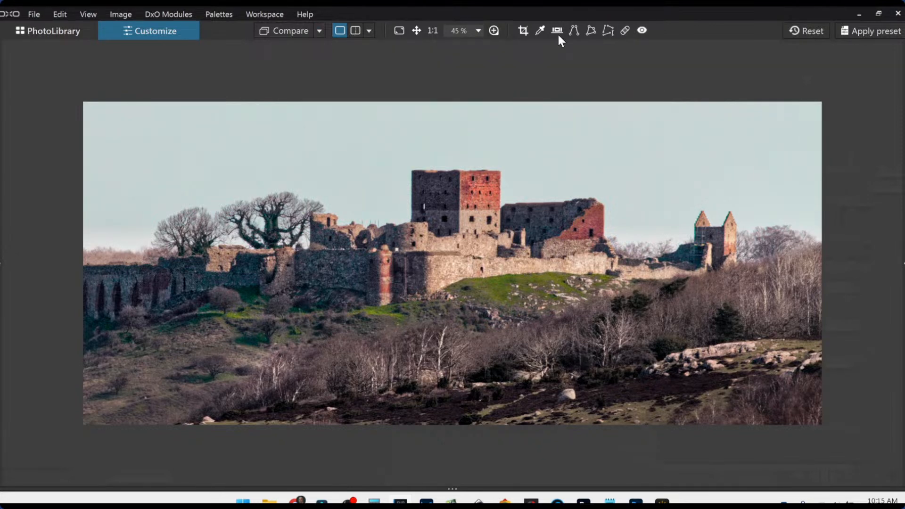
left_click(815, 33)
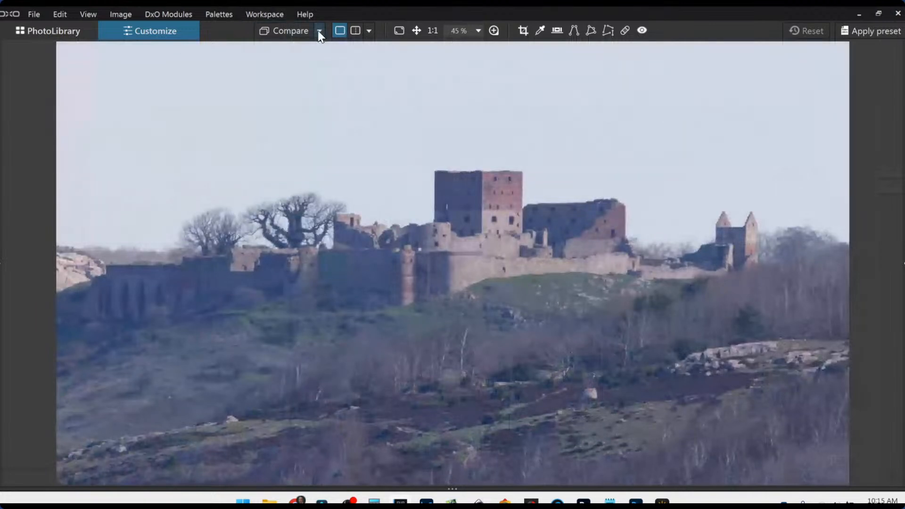
left_click(319, 30)
left_click(330, 72)
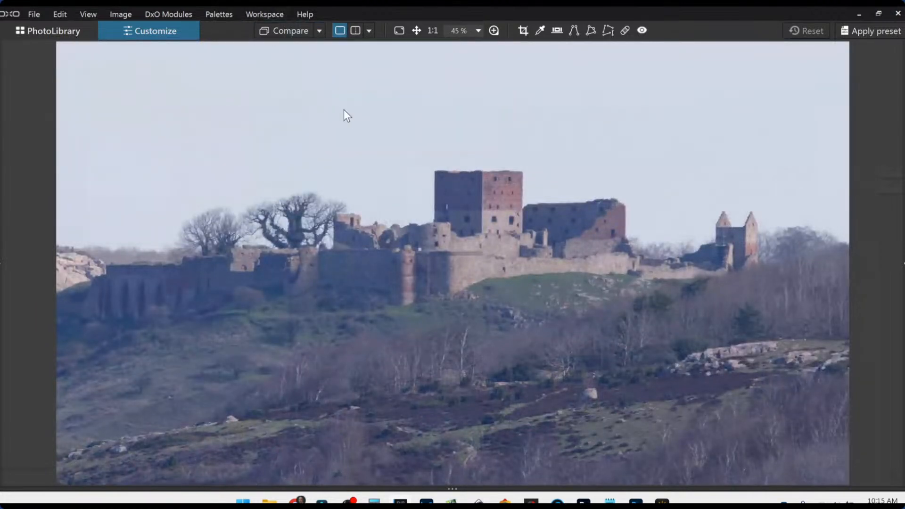
left_click(321, 30)
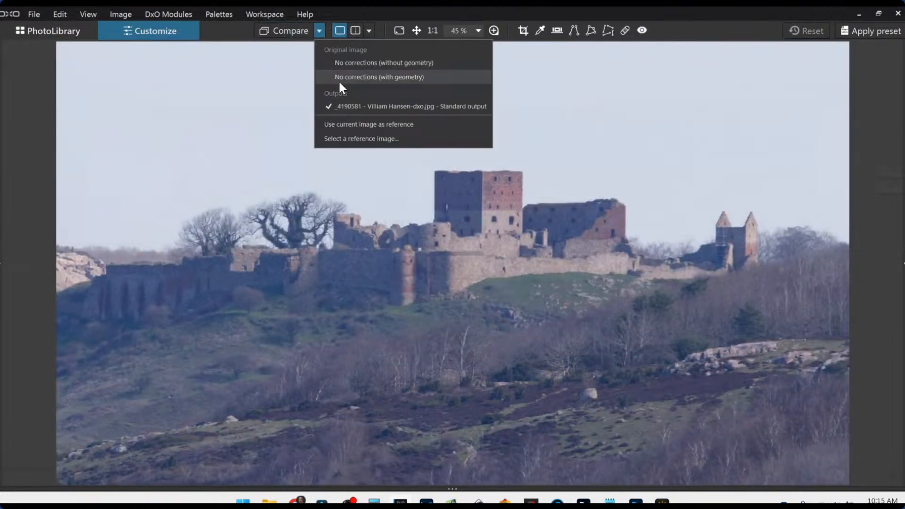
Step: Compare the exported panorama with the uncorrected castle photo in split view, moving the divider across the whole image
left_click(353, 31)
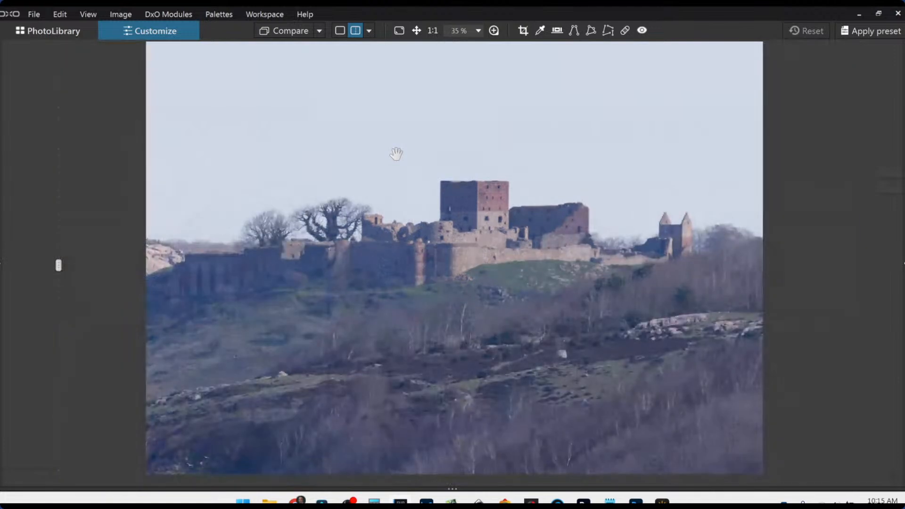
scroll(397, 154, "down", 1)
scroll(397, 155, "down", 1)
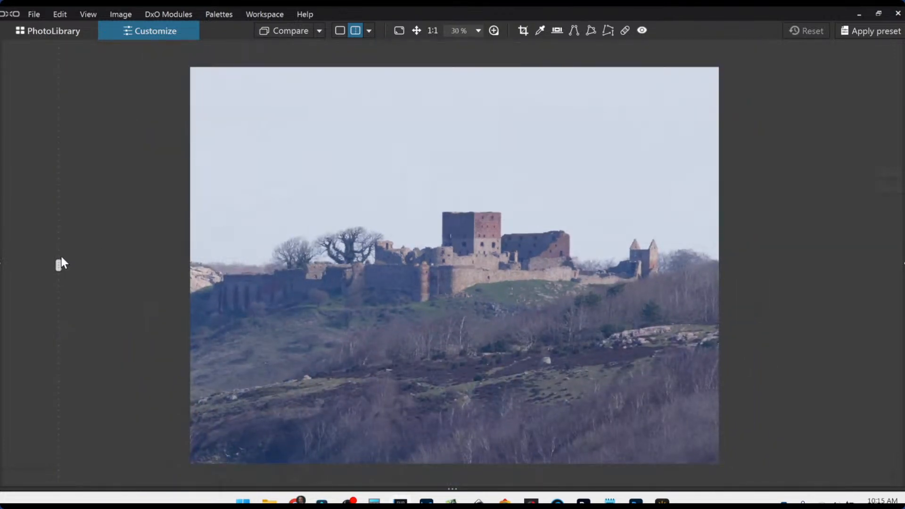
left_click_drag(59, 264, 831, 265)
scroll(605, 315, "up", 3)
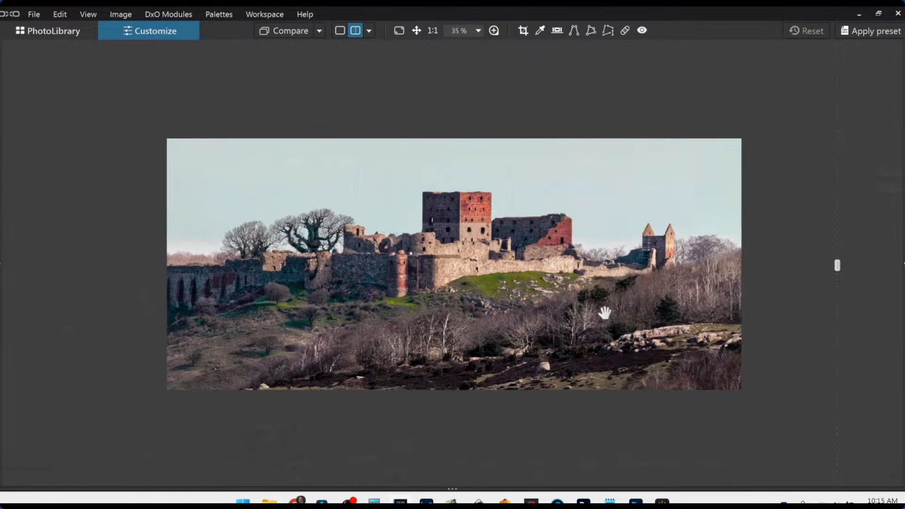
scroll(606, 314, "up", 1)
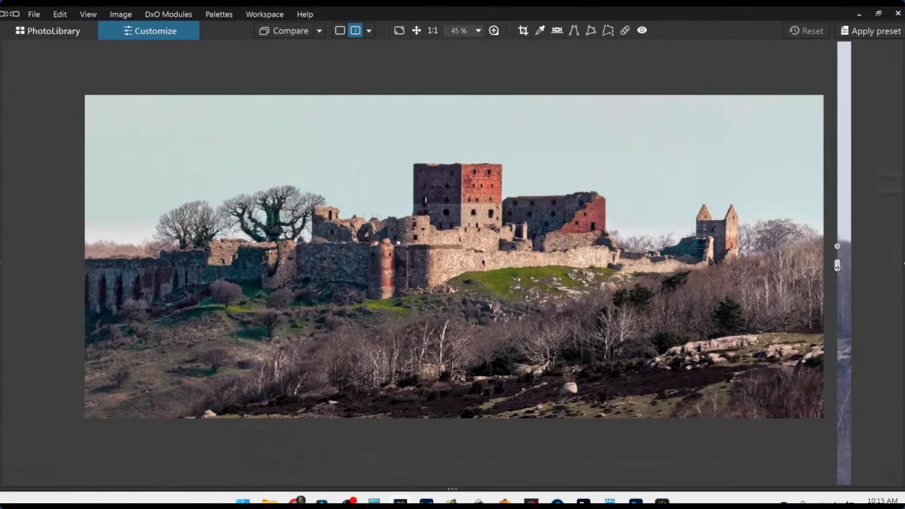
left_click_drag(839, 265, 852, 266)
scroll(426, 307, "up", 1)
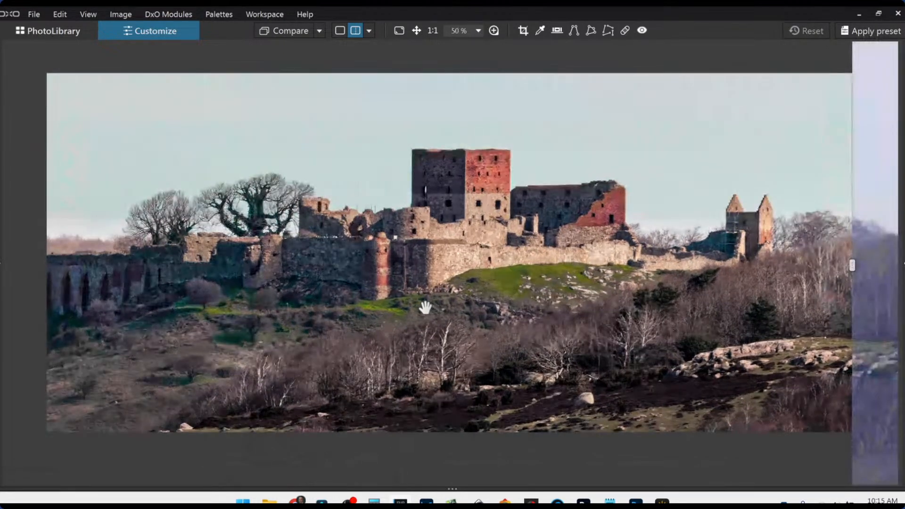
scroll(425, 308, "down", 1)
scroll(425, 308, "down", 1)
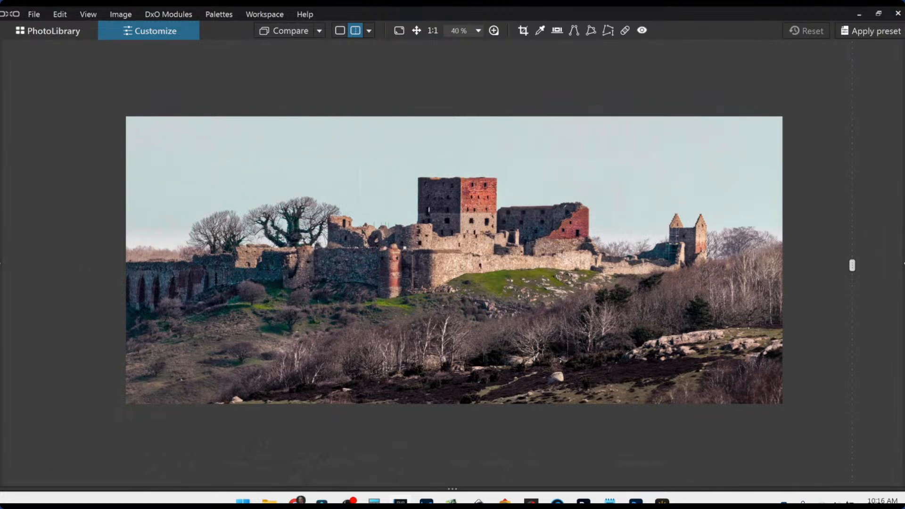
Step: Return to the single-image view of the edited castle photo with its palettes shown, and select the first auto mask in Local Adjustments
left_click(904, 263)
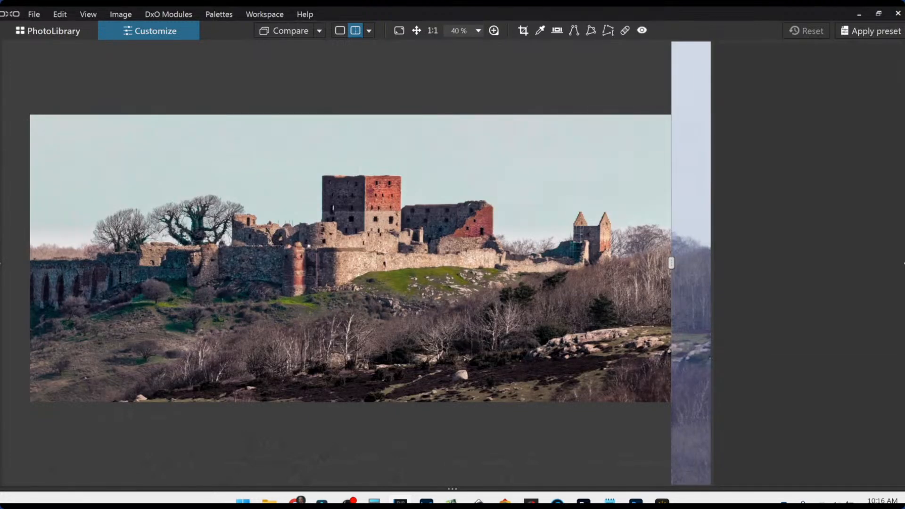
left_click(341, 31)
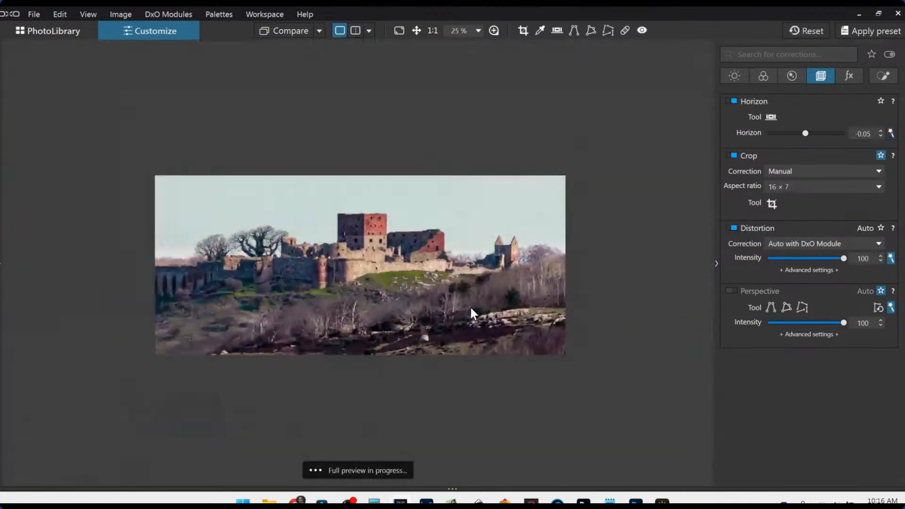
left_click(885, 76)
left_click(751, 196)
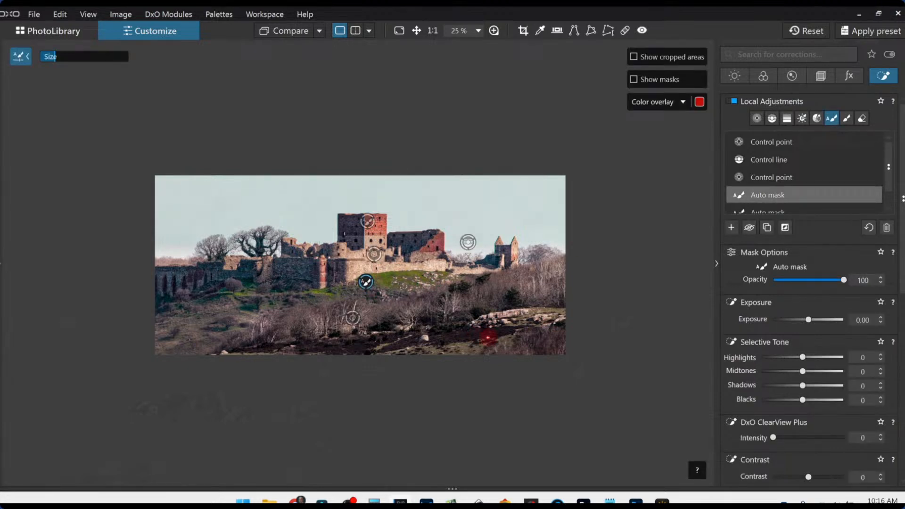
Step: Review the foreground and hillside areas covered by the auto mask, briefly showing its overlay, and exit the local adjustments
mouse_move(495, 343)
left_mouse_down()
mouse_move(389, 356)
mouse_move(488, 353)
mouse_move(559, 313)
left_mouse_up()
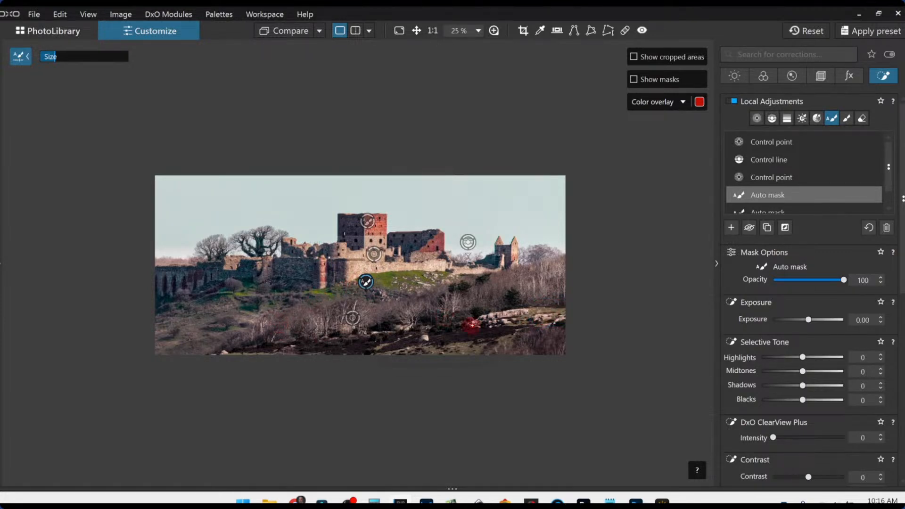
scroll(788, 165, "down", 1)
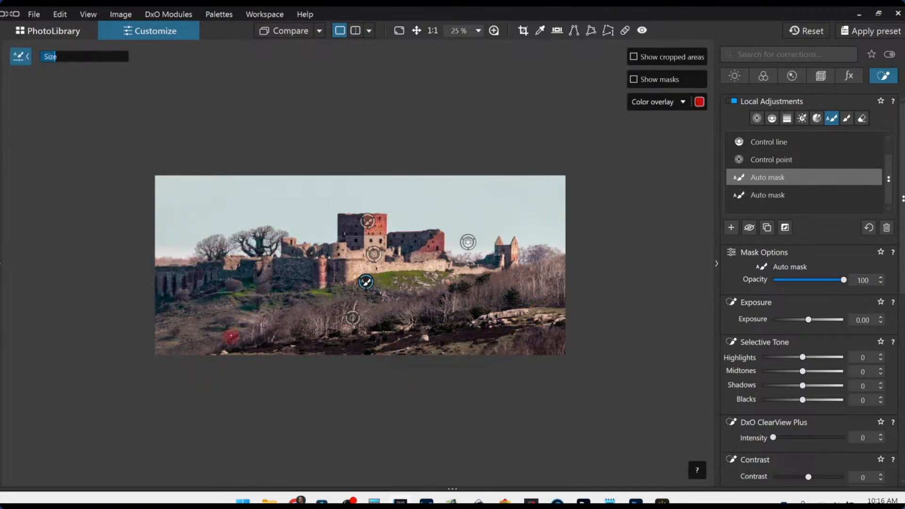
mouse_move(234, 331)
left_mouse_down()
mouse_move(160, 347)
mouse_move(203, 316)
mouse_move(241, 311)
mouse_move(247, 320)
mouse_move(237, 311)
left_mouse_up()
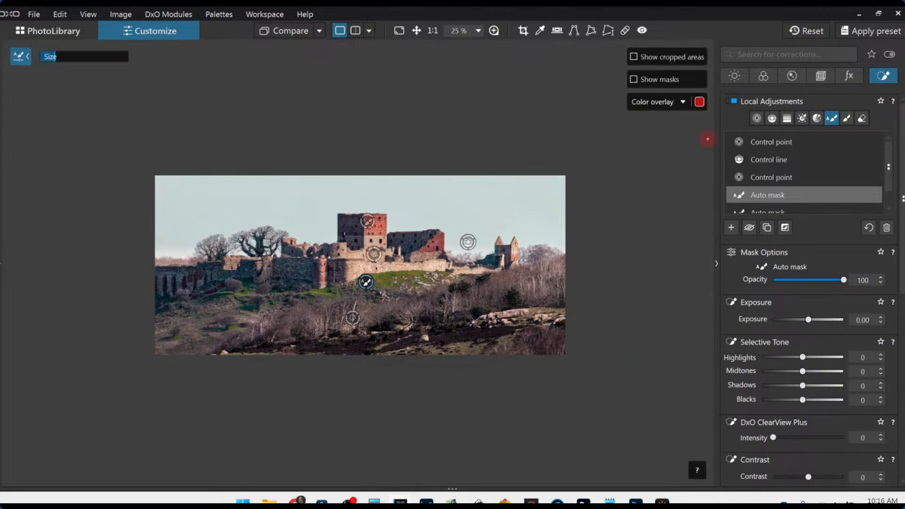
left_click(635, 80)
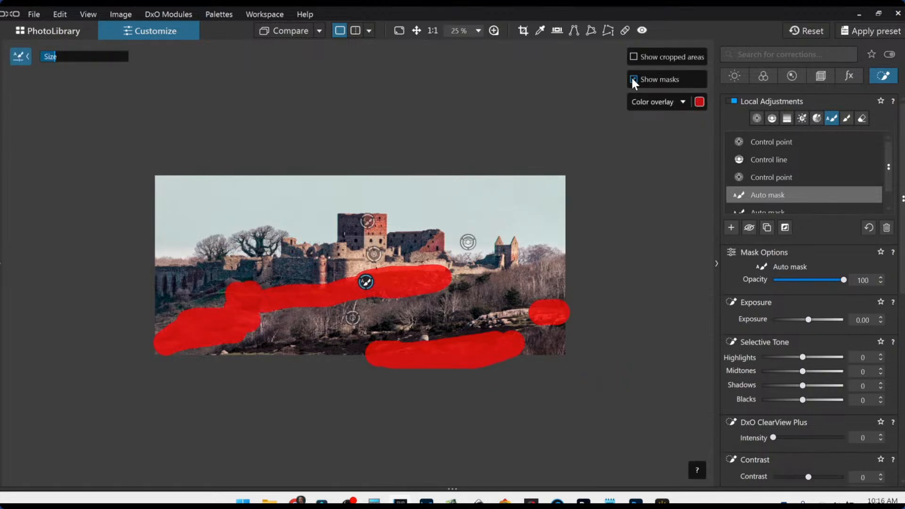
left_click(634, 81)
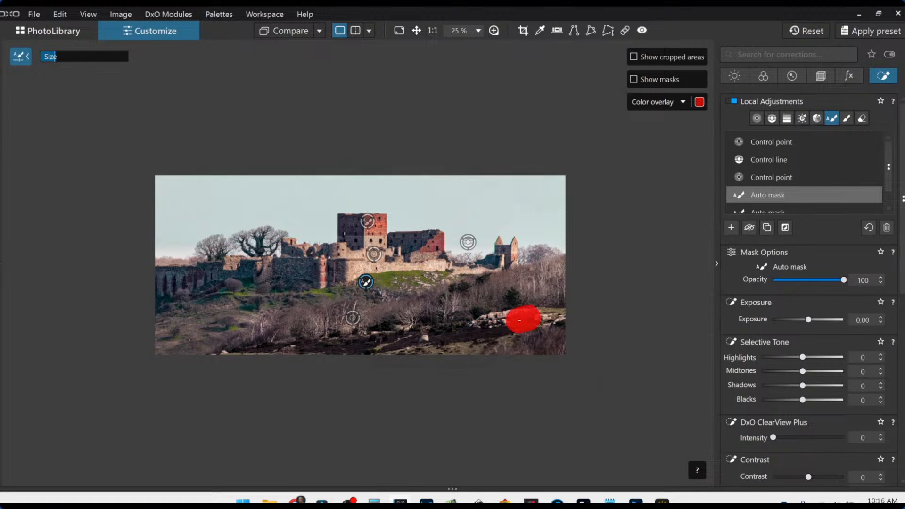
key("Escape")
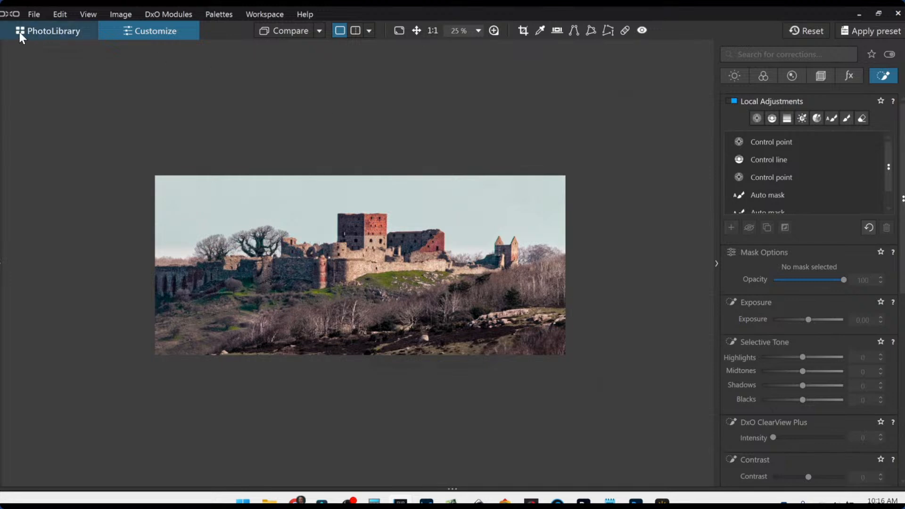
Step: Open the photo of the bird at the nest box on the wooden wall from the photo library for editing
left_click(67, 32)
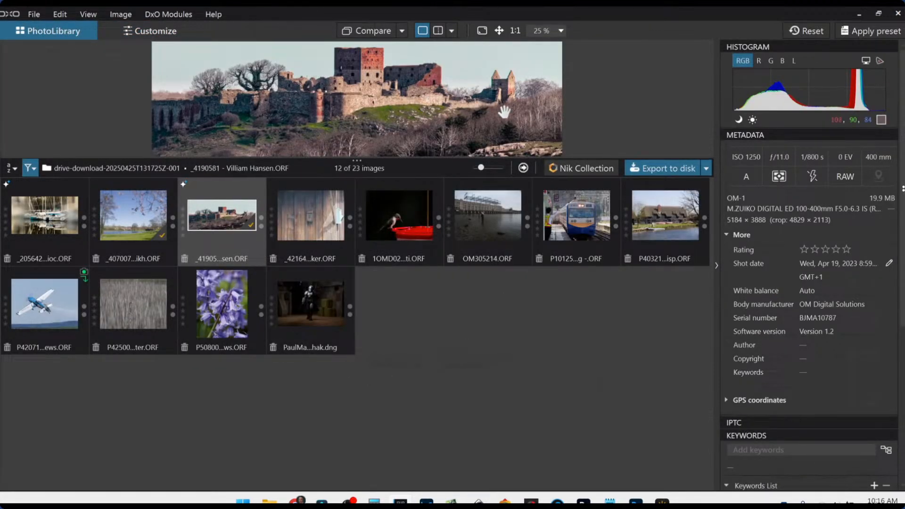
left_click(321, 216)
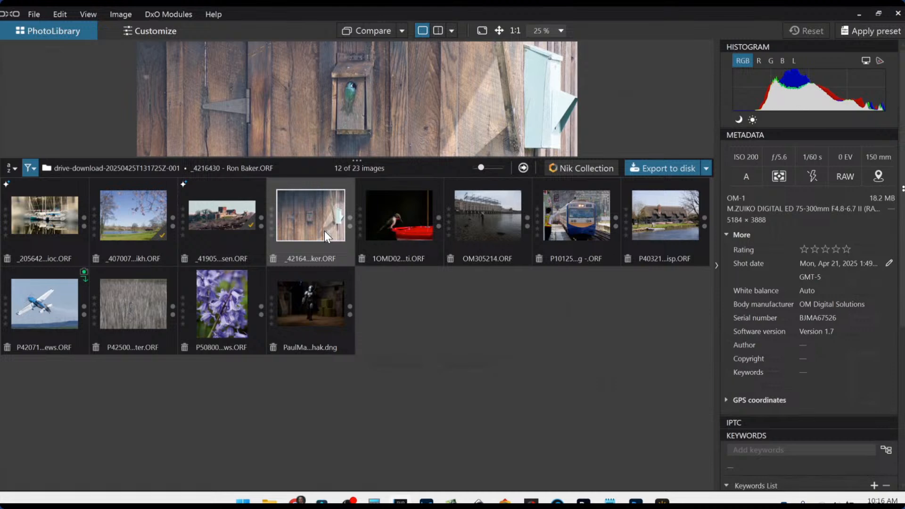
double_click(324, 231)
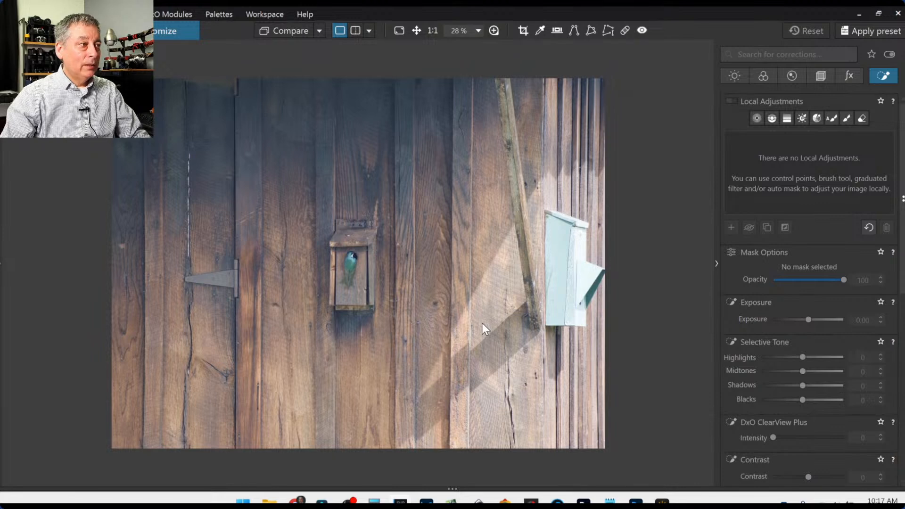
Step: Check the bird at the nest box up close, dismiss the update notification, and apply the custom 00 DP3 preset to the photo
scroll(363, 286, "up", 3)
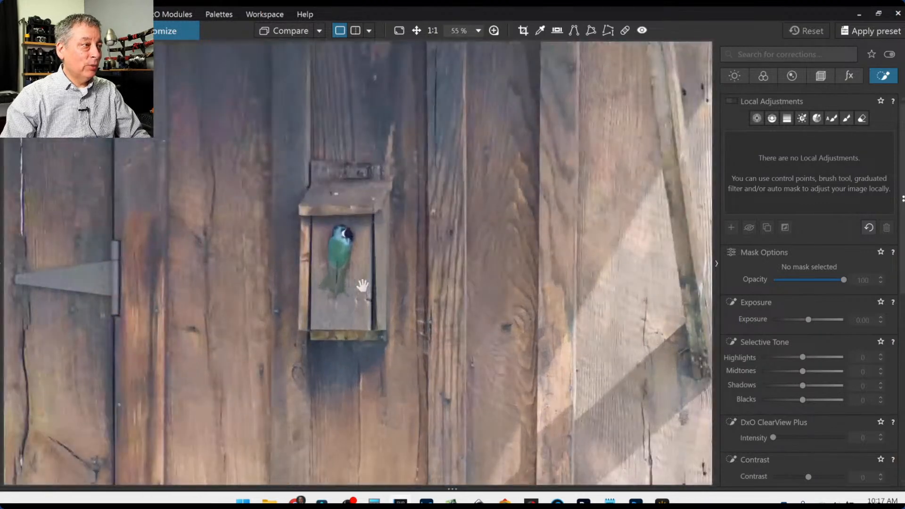
scroll(363, 285, "up", 1)
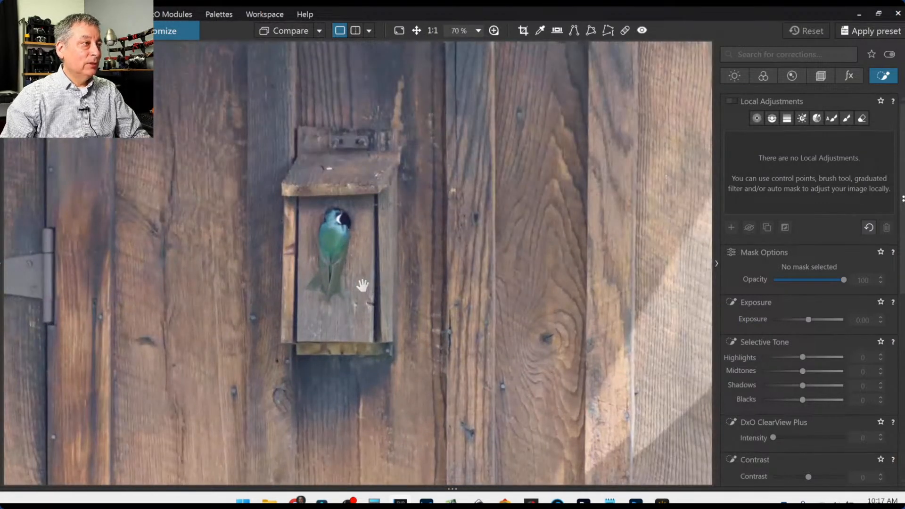
scroll(362, 285, "down", 1)
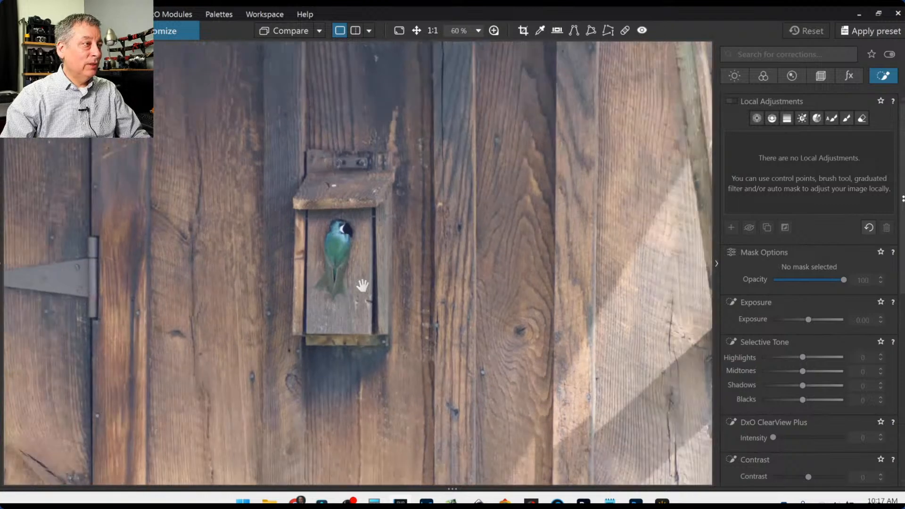
scroll(362, 286, "down", 2)
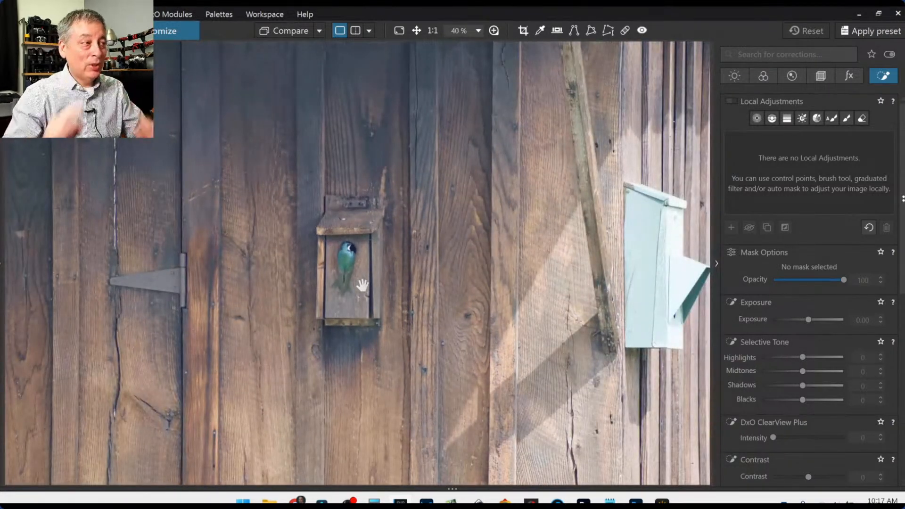
scroll(440, 287, "down", 1)
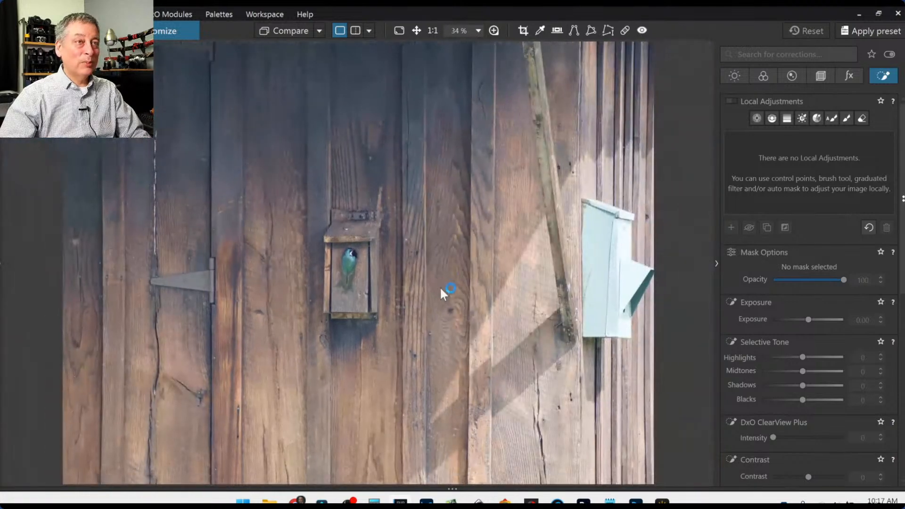
scroll(440, 287, "down", 1)
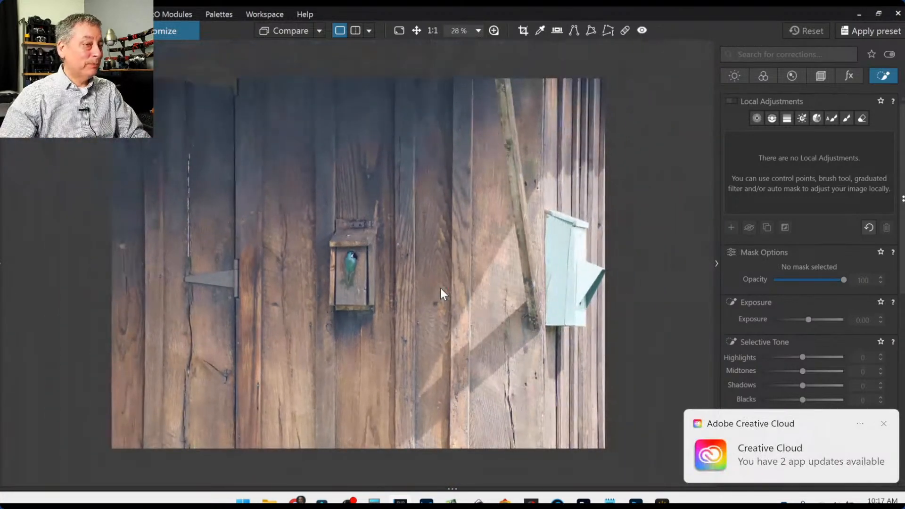
left_click(884, 423)
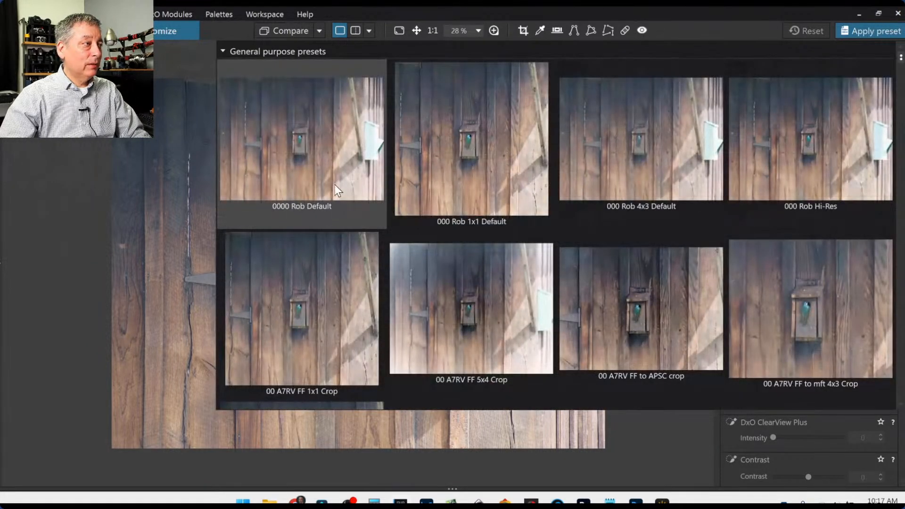
scroll(482, 351, "down", 3)
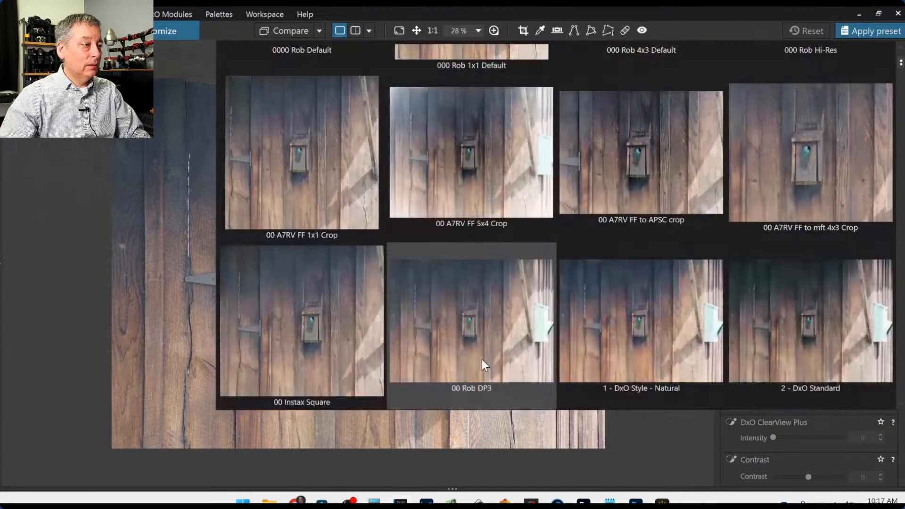
left_click(482, 360)
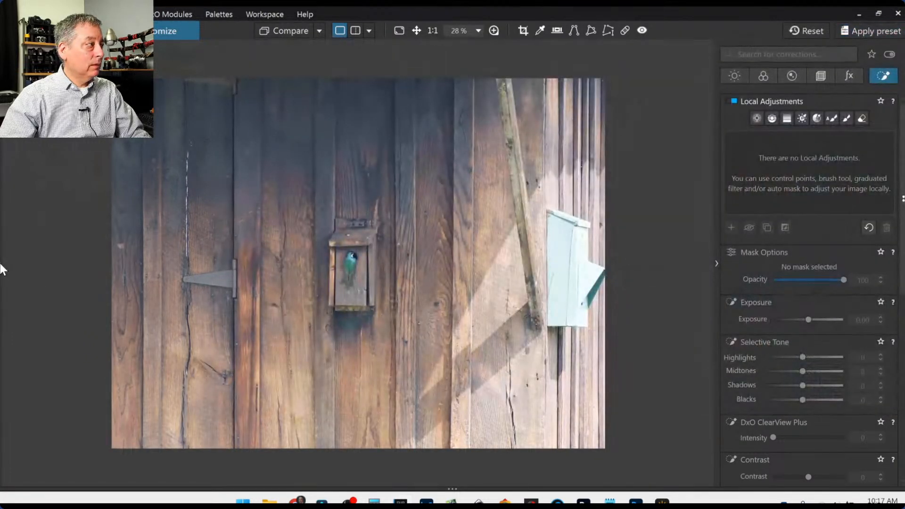
left_click(2, 269)
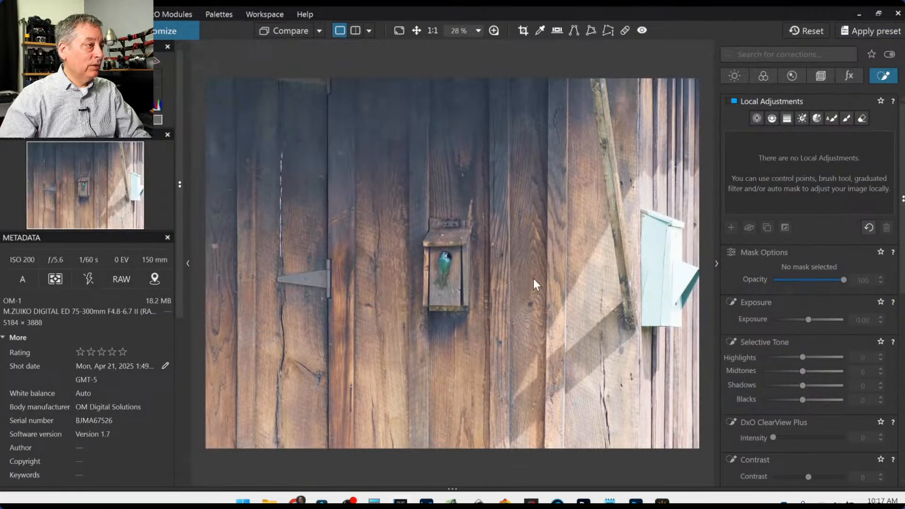
scroll(534, 289, "down", 2)
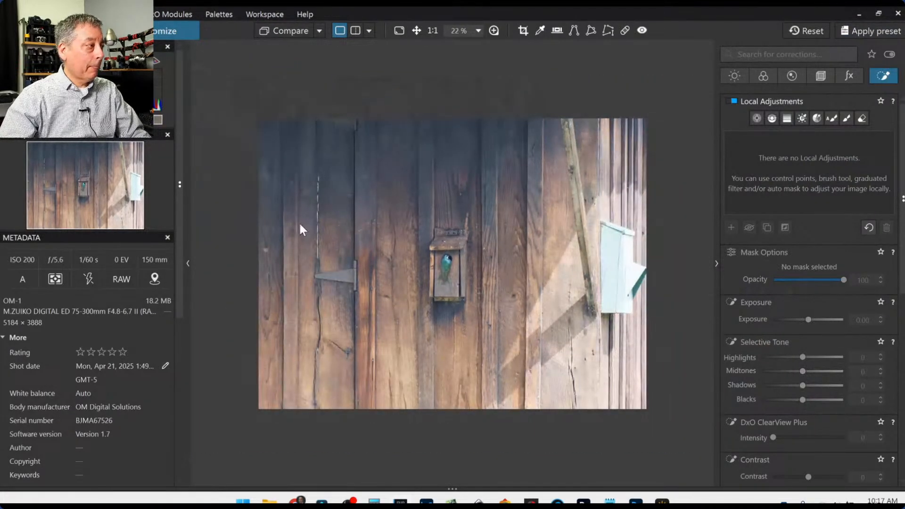
left_click(187, 263)
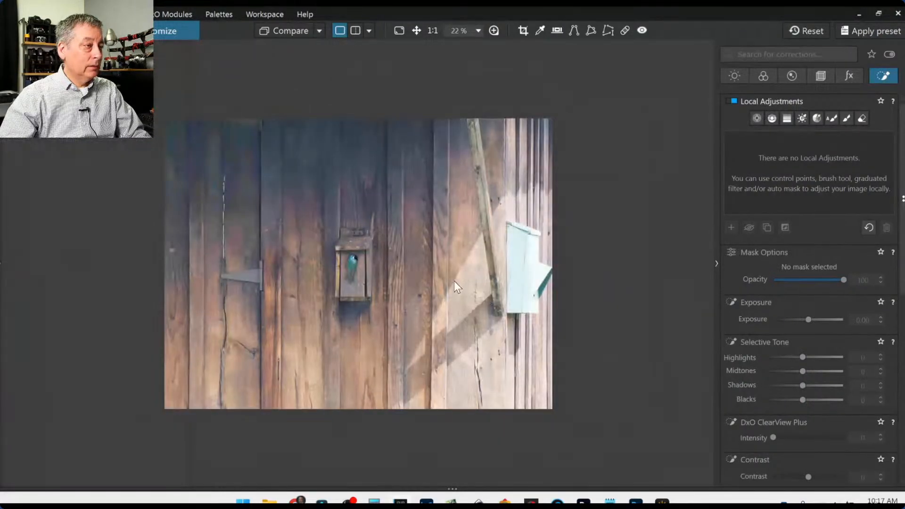
Step: Examine the bird and nest box in close detail, briefly using the loupe at 200 % magnification
scroll(311, 271, "up", 3)
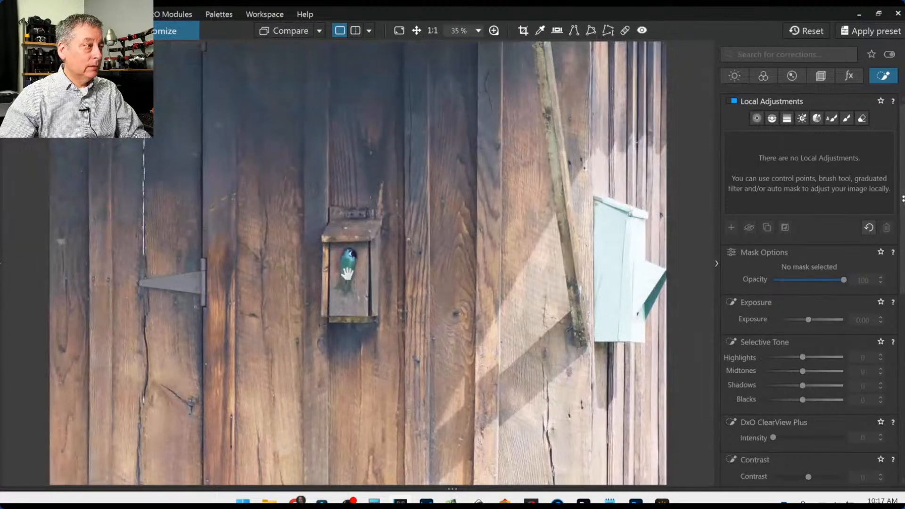
scroll(348, 274, "up", 5)
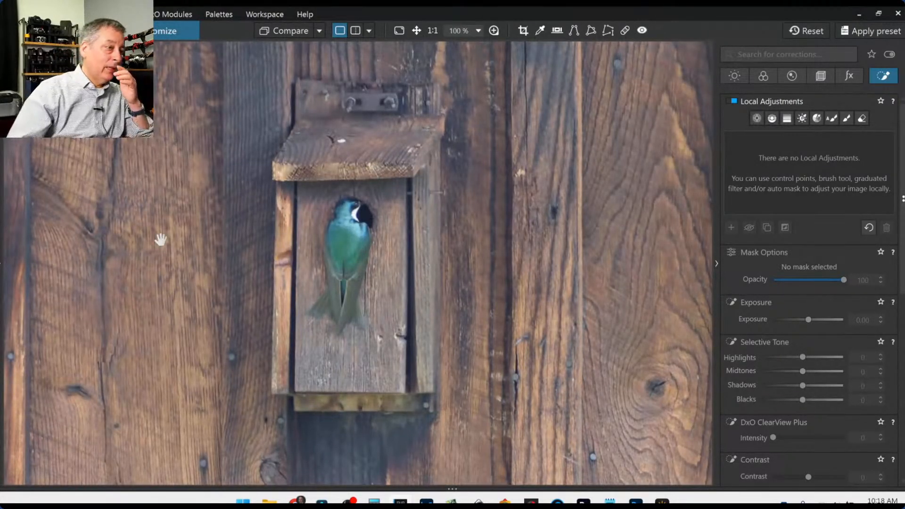
scroll(399, 271, "down", 1)
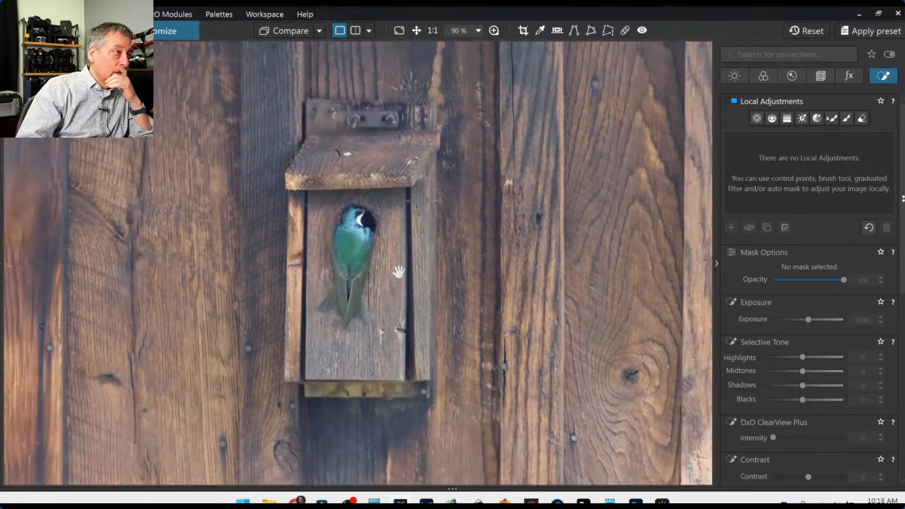
scroll(399, 272, "up", 3)
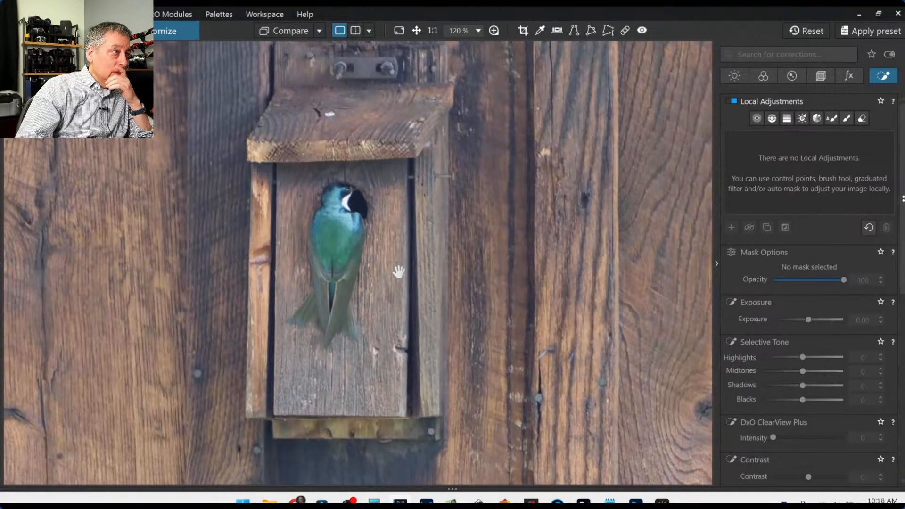
left_click(495, 31)
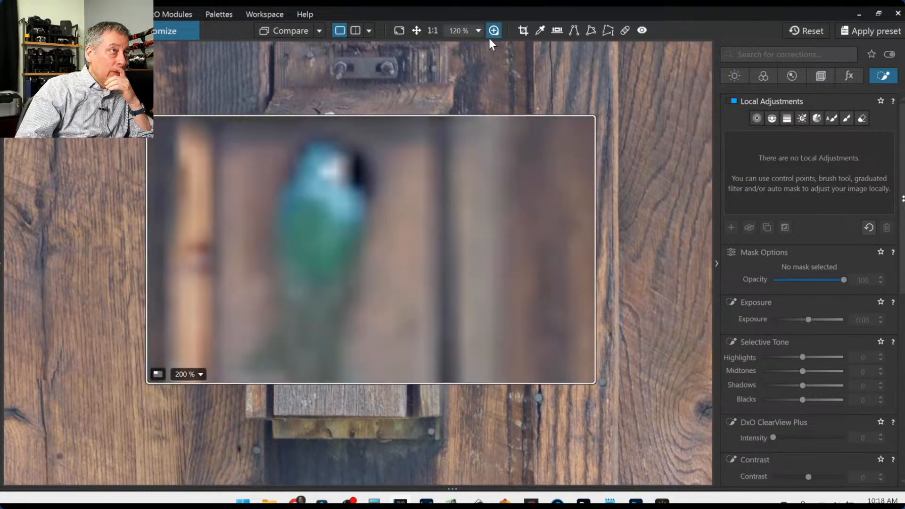
left_click_drag(418, 306, 407, 250)
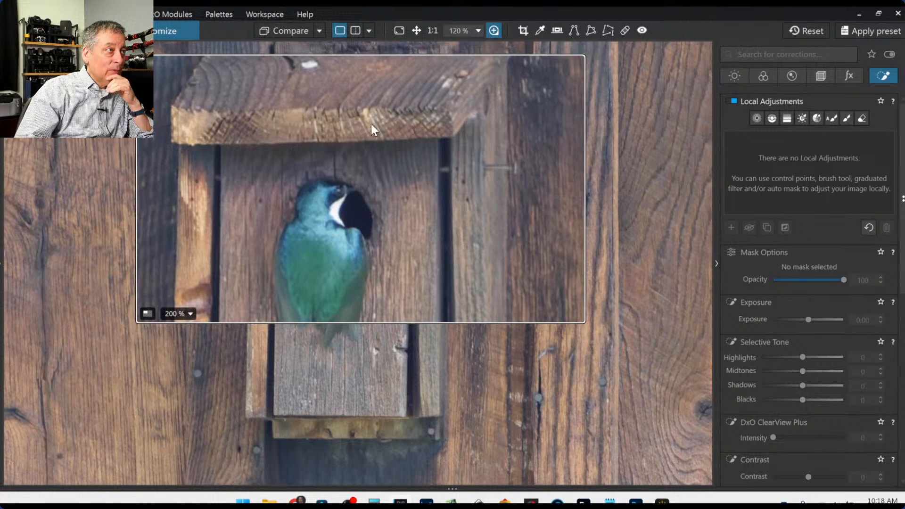
left_click(494, 31)
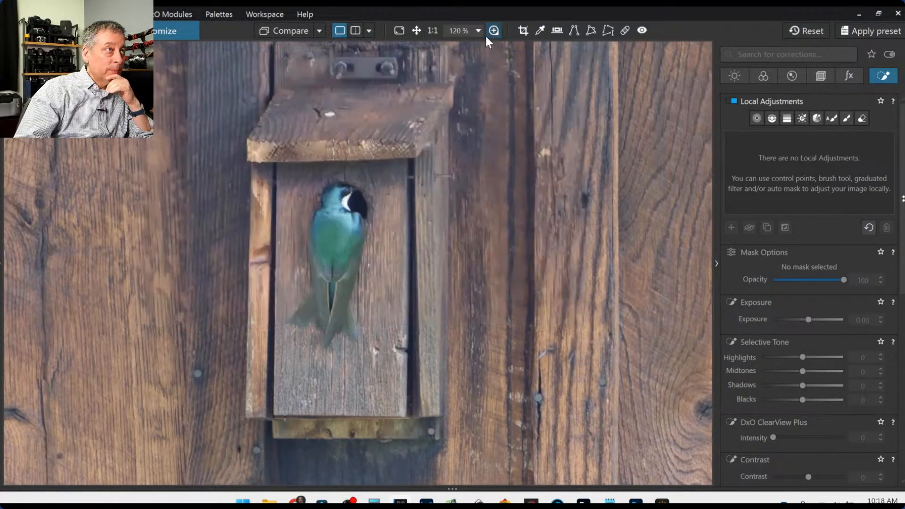
Step: Check the photo's metadata, then inspect the bird and nest box again, both enlarged and in the full frame
left_click(2, 271)
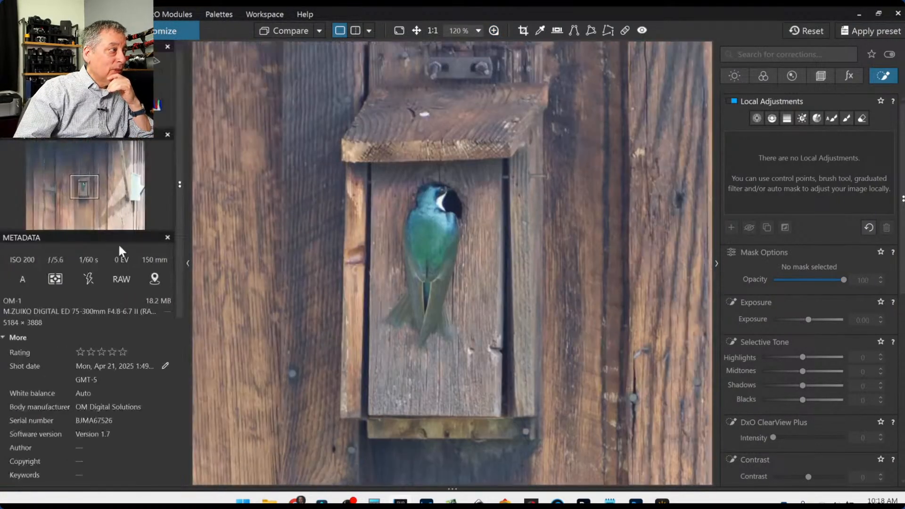
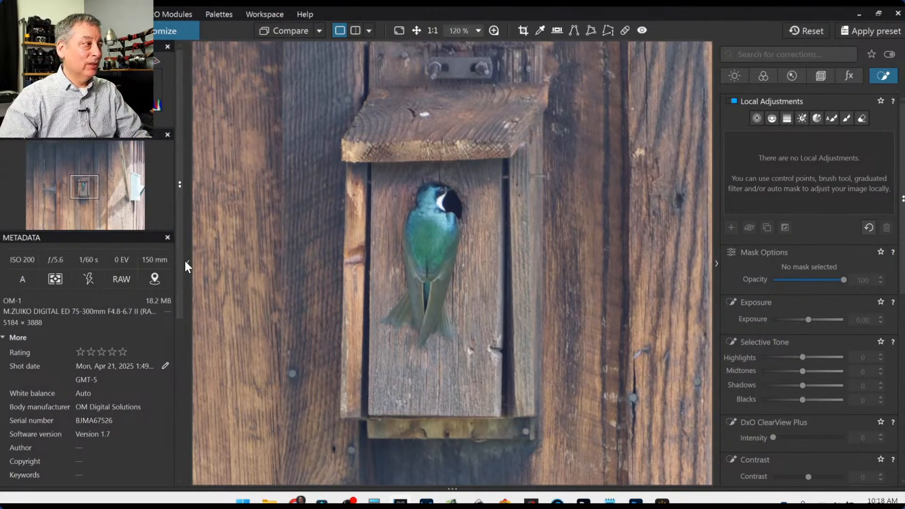
left_click(187, 265)
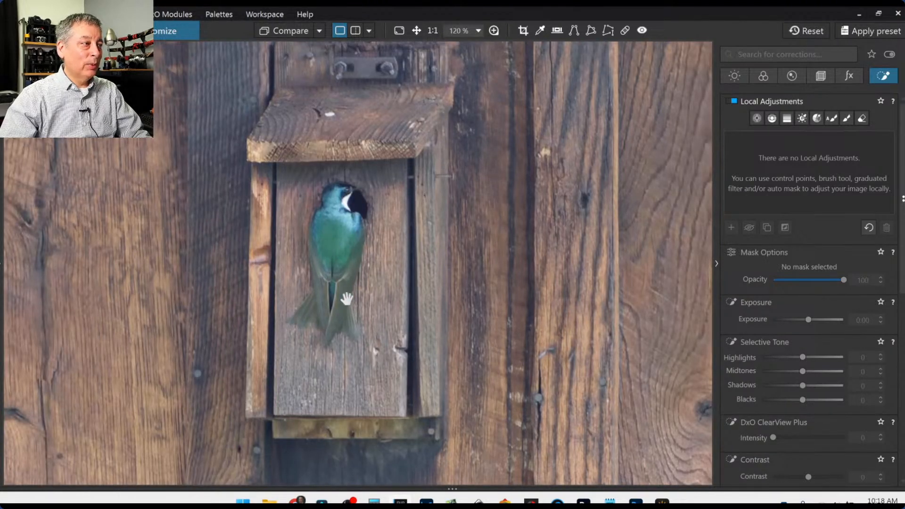
scroll(344, 297, "up", 3)
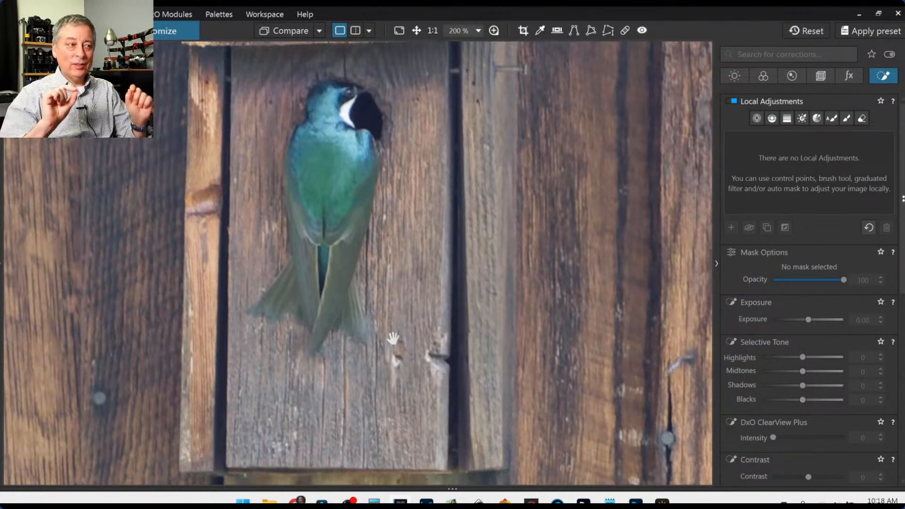
scroll(393, 338, "down", 1)
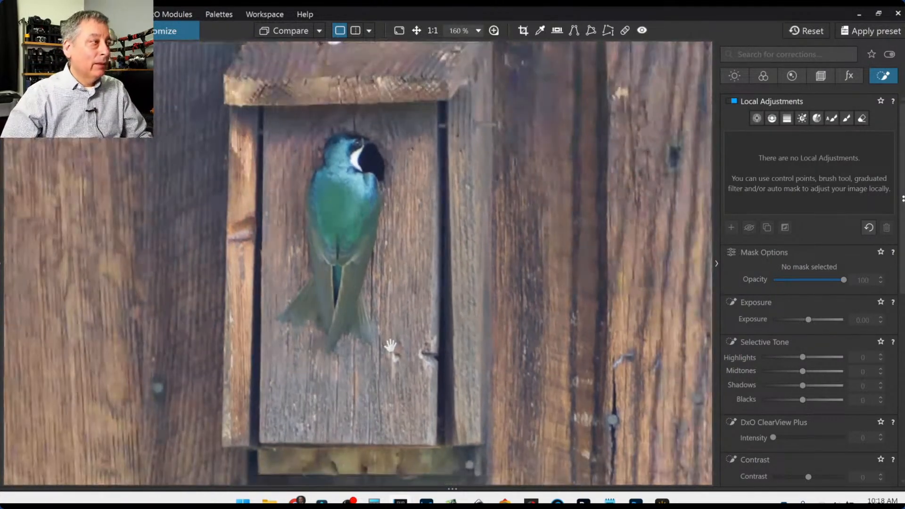
scroll(392, 345, "down", 1)
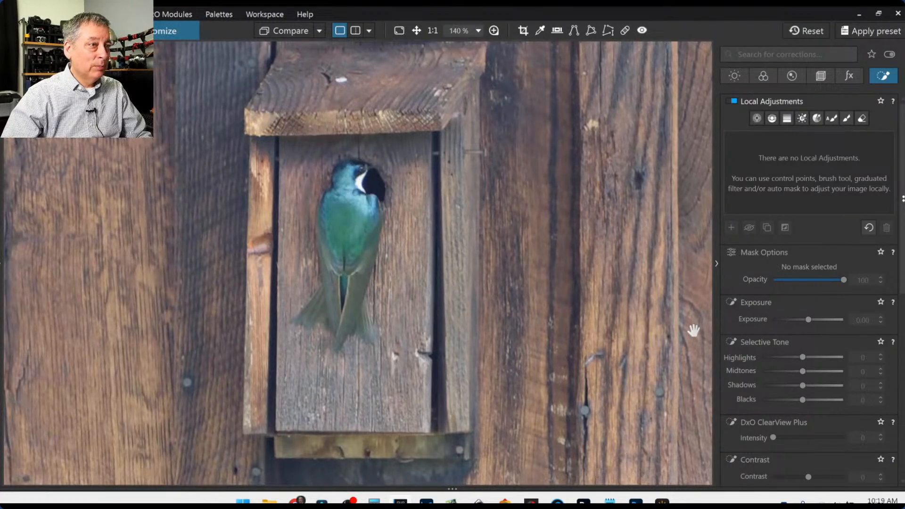
scroll(505, 344, "down", 1)
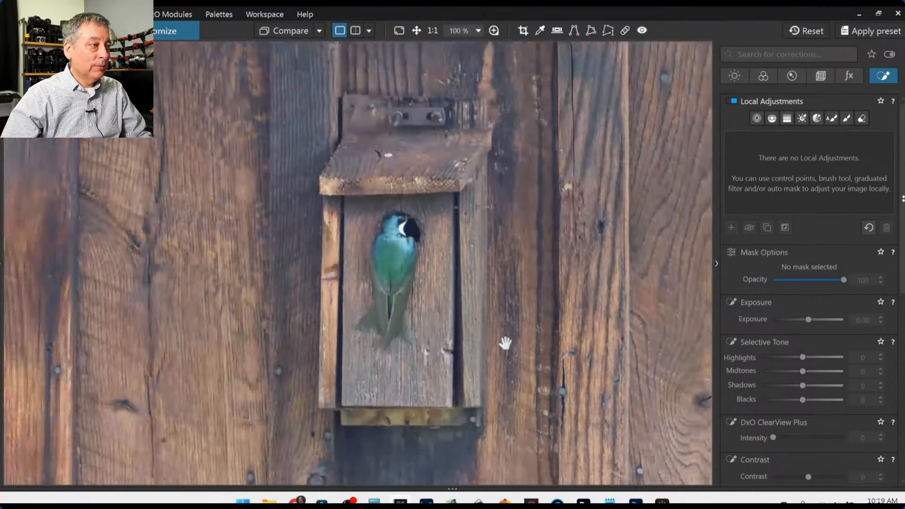
scroll(506, 343, "down", 4)
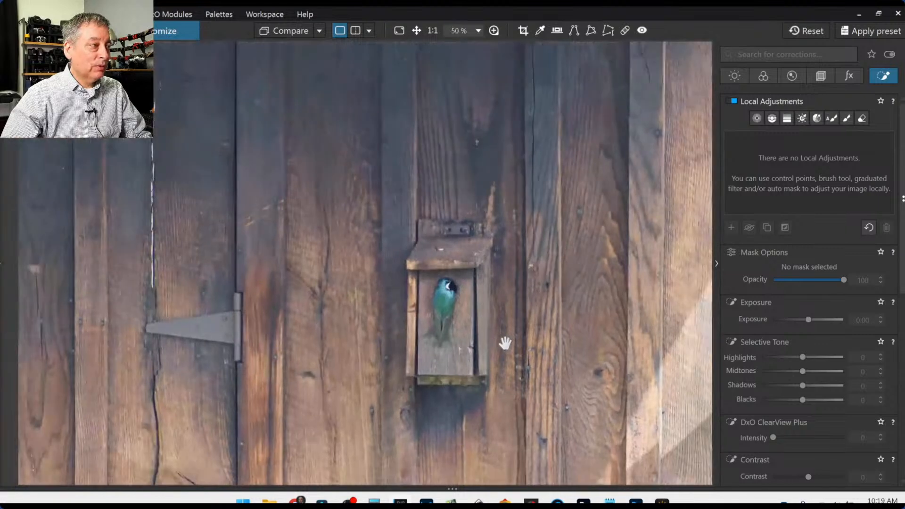
scroll(505, 343, "down", 3)
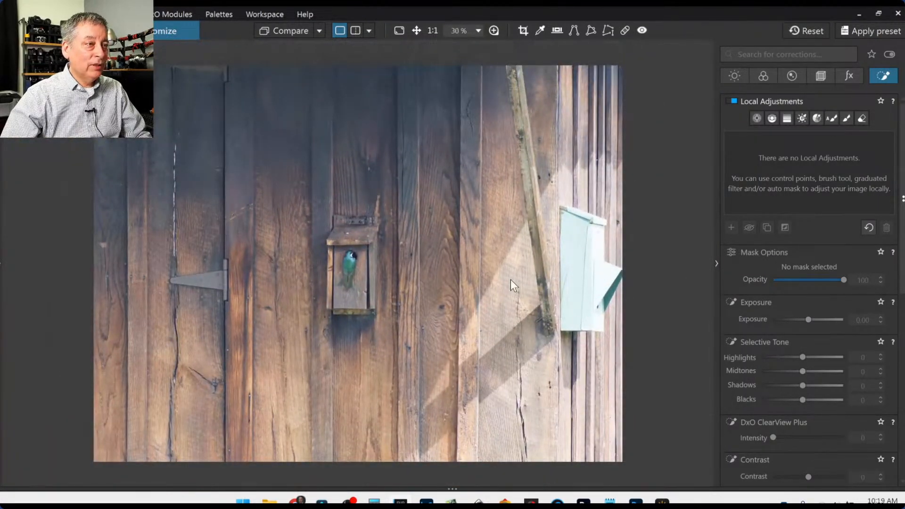
Step: Set the crop aspect ratio of the bird photo to 1 × 1
left_click(811, 77)
left_click(783, 185)
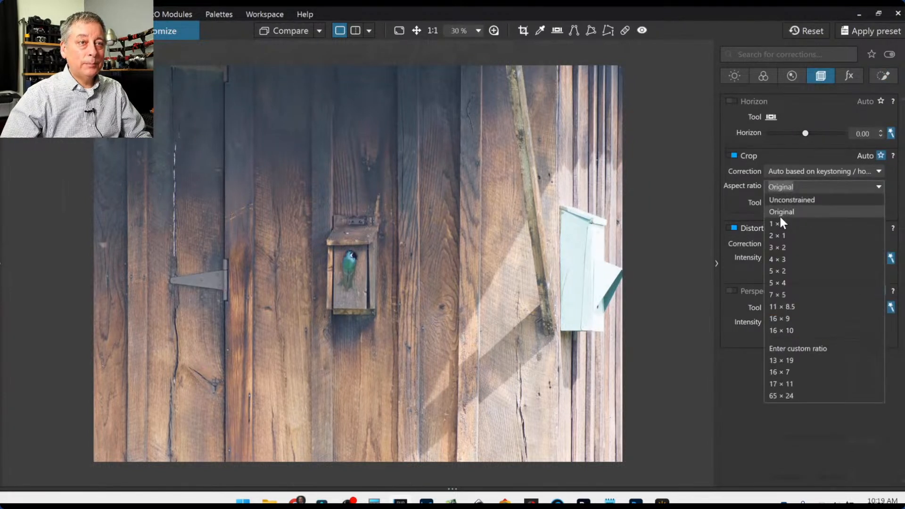
left_click(779, 219)
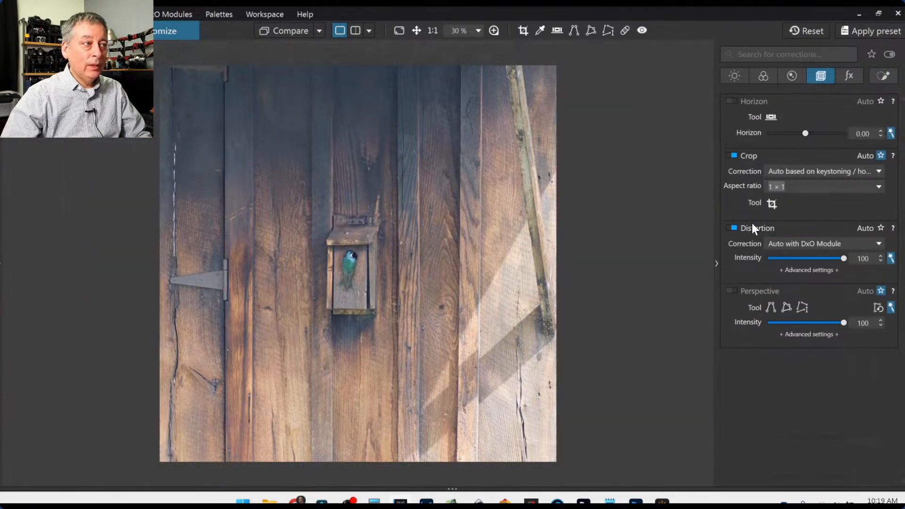
Step: Crop to a square of about 2547 × 2547 px, with the nest box right of center and the metal hinge included
left_click(771, 204)
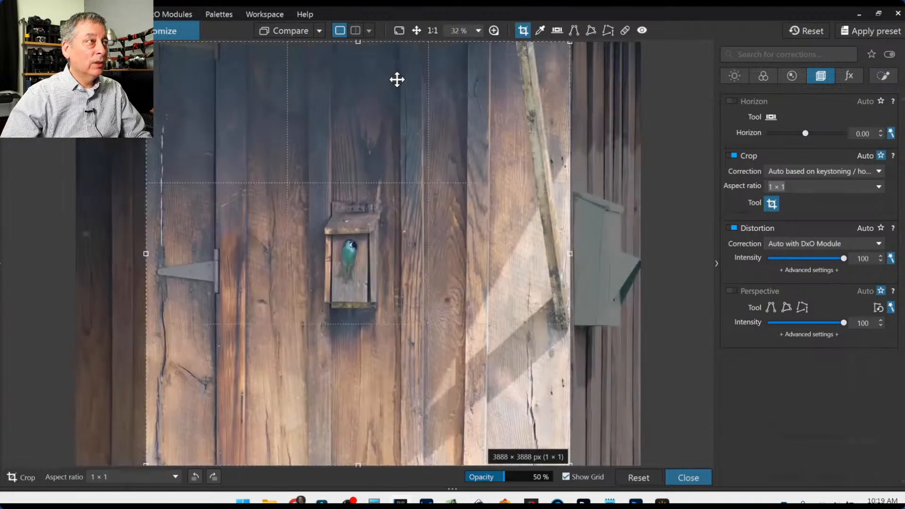
left_click_drag(357, 77, 338, 211)
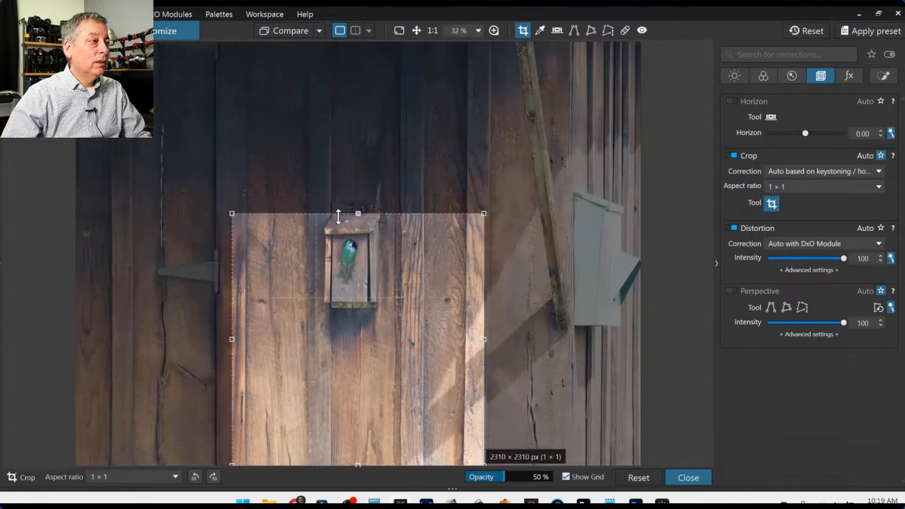
left_click_drag(398, 347, 319, 265)
left_click_drag(405, 384, 390, 373)
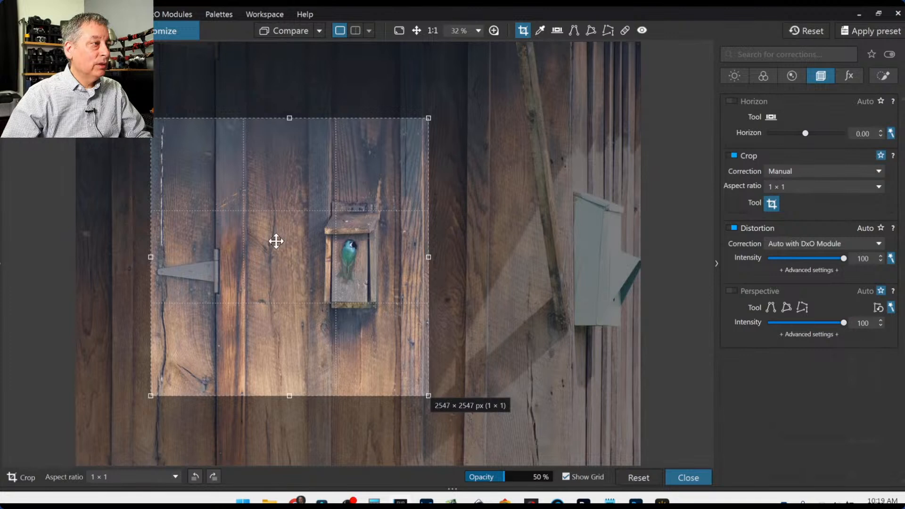
left_click_drag(256, 212, 253, 221)
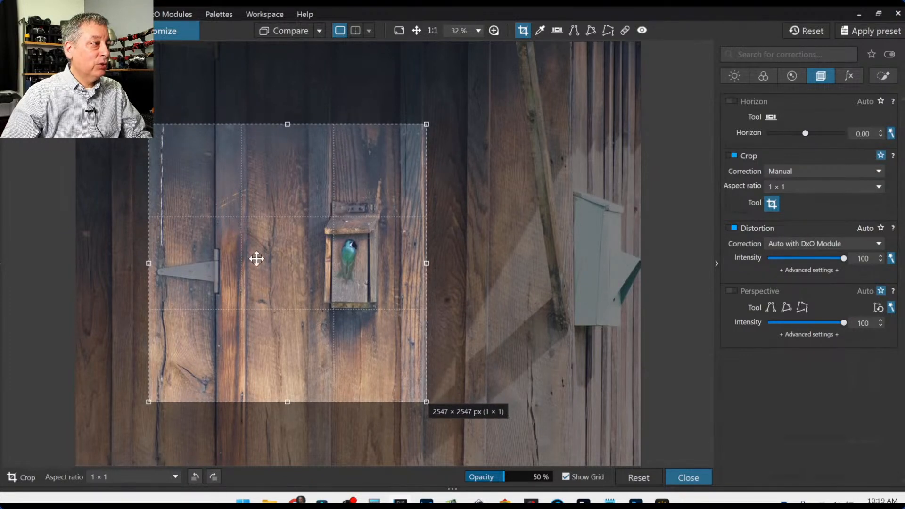
key("Return")
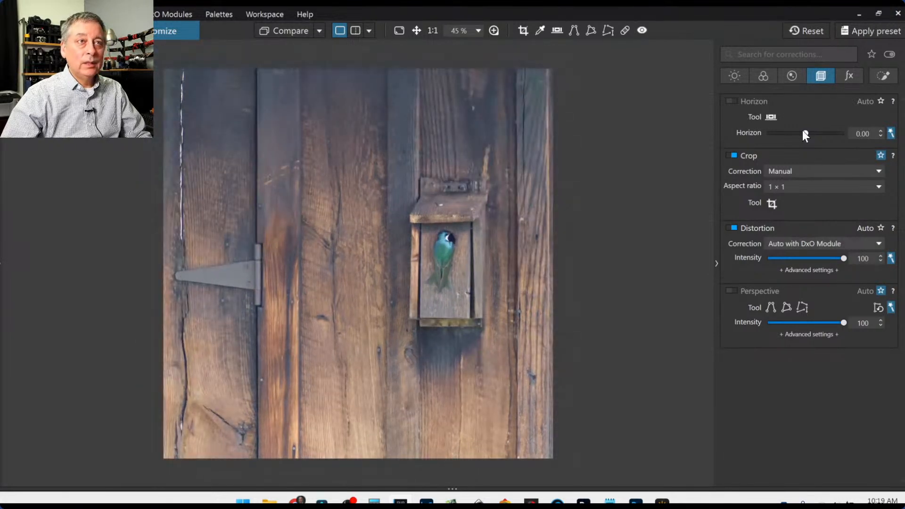
left_click(793, 76)
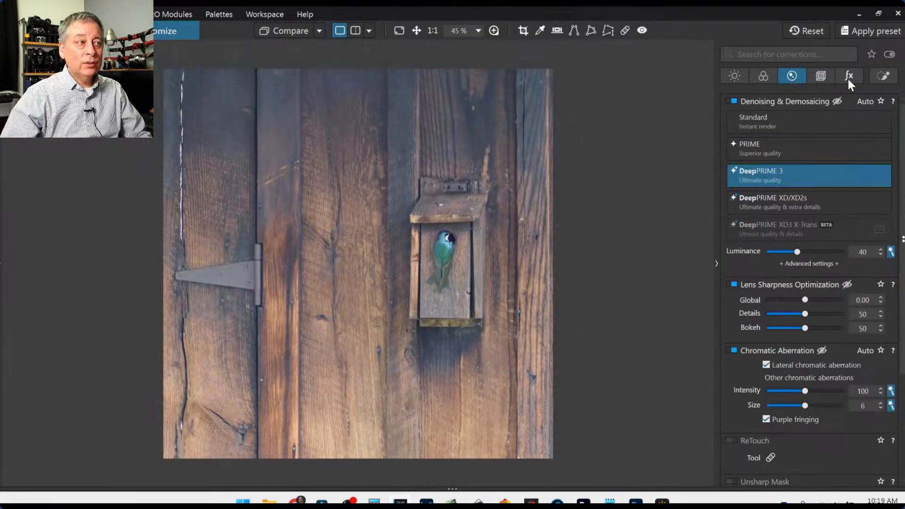
left_click(848, 77)
left_click(822, 78)
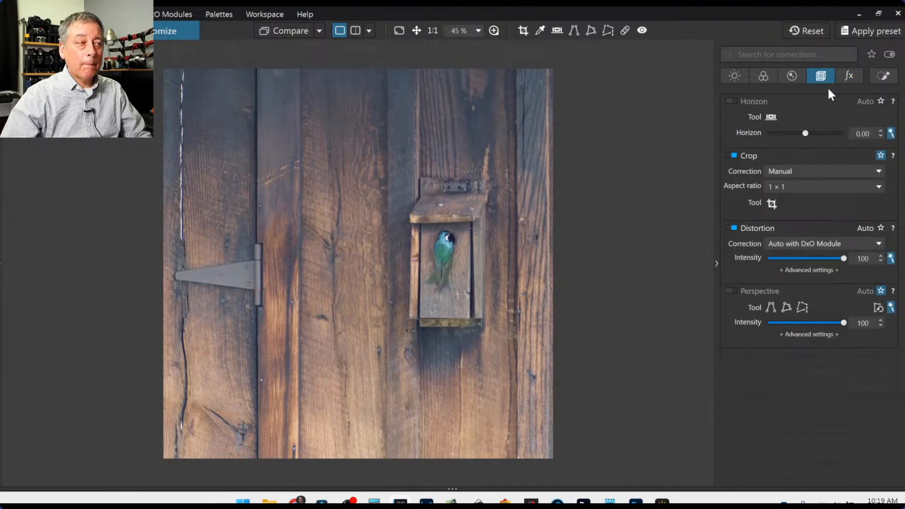
Step: Set the DxO ClearView Plus intensity to 31 and the microcontrast to 45
left_click(736, 77)
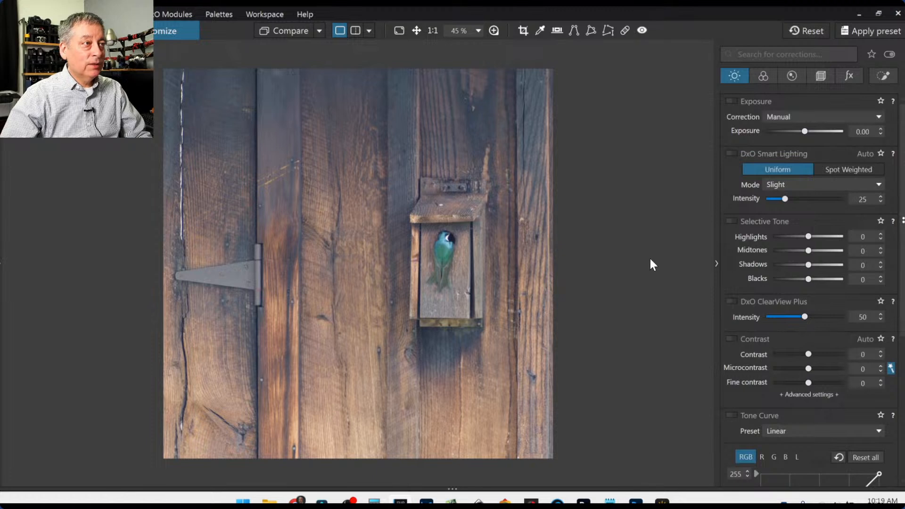
left_click(783, 317)
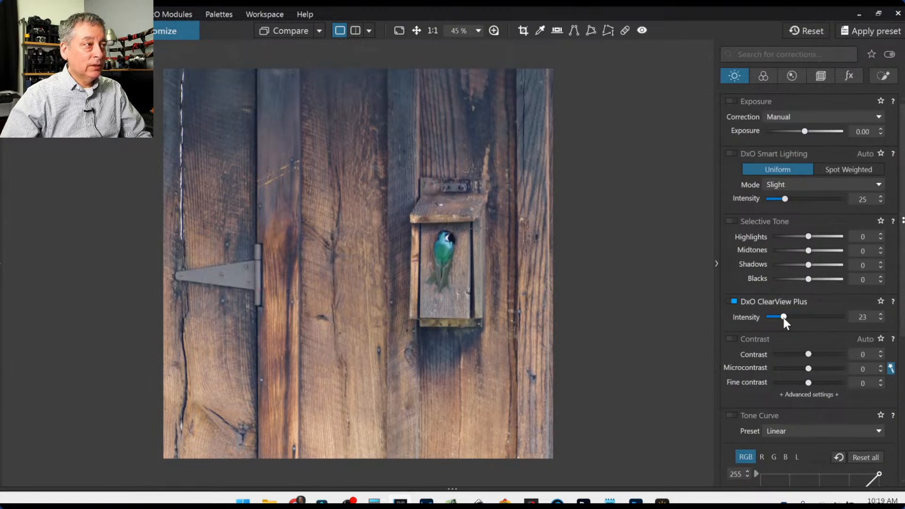
left_click_drag(783, 318, 790, 317)
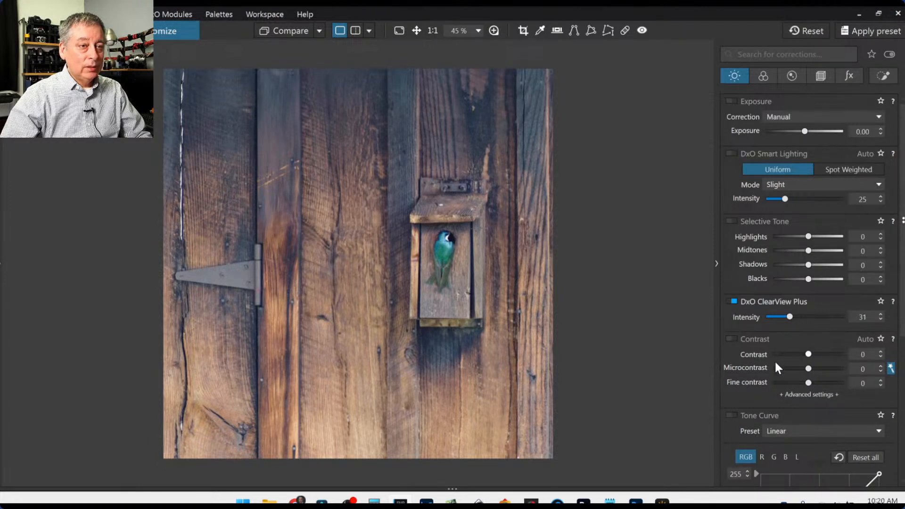
left_click_drag(810, 370, 825, 369)
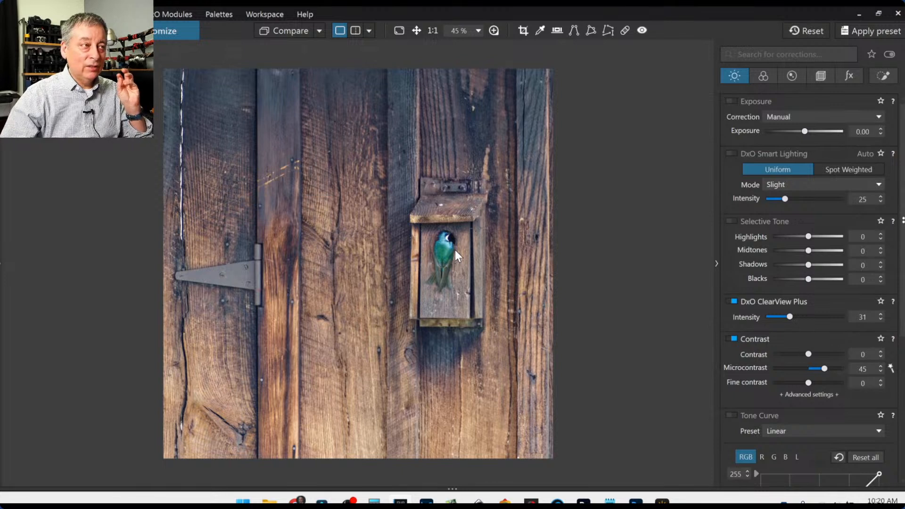
Step: Try a cooler RAW white balance temperature of 4183, and set it back to 4822
left_click(772, 75)
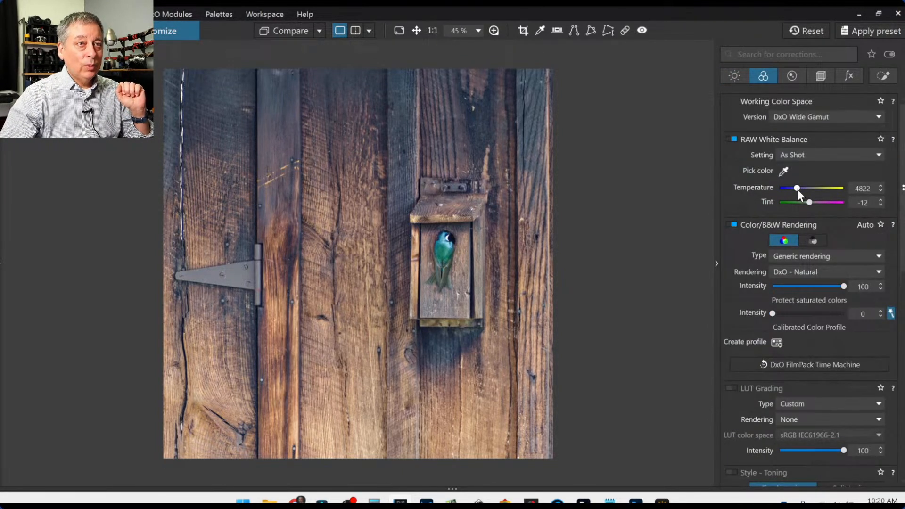
left_click_drag(798, 190, 794, 189)
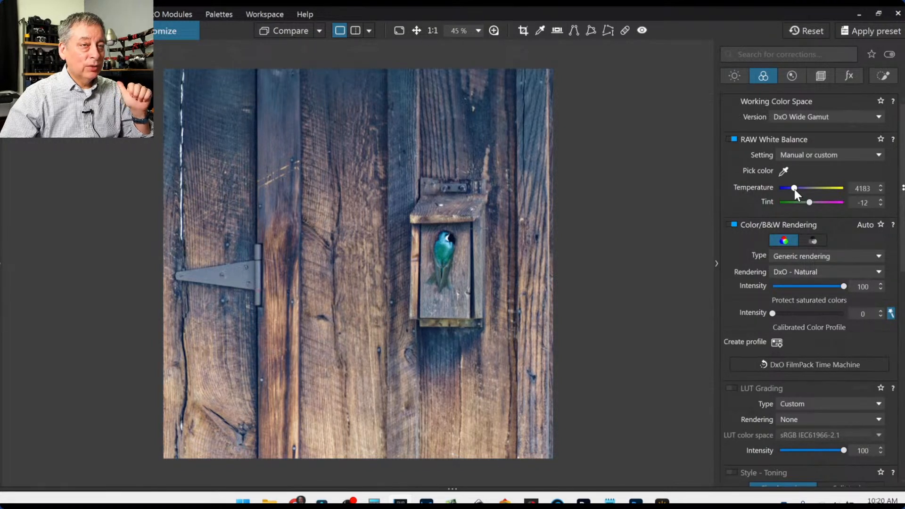
left_click_drag(795, 189, 797, 189)
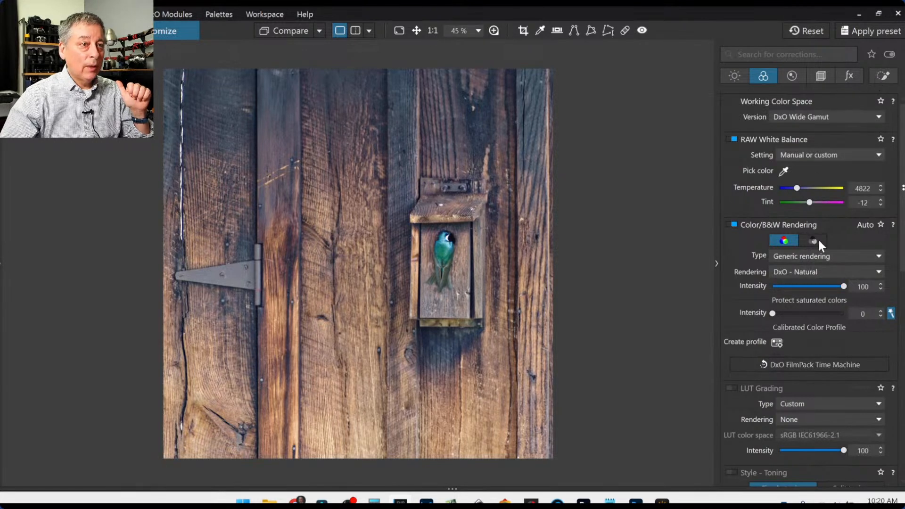
Step: Sample the bird's blue plumage for the HSL adjustment and shift that channel's hue slightly toward deeper blue
scroll(818, 233, "down", 4)
scroll(802, 293, "down", 5)
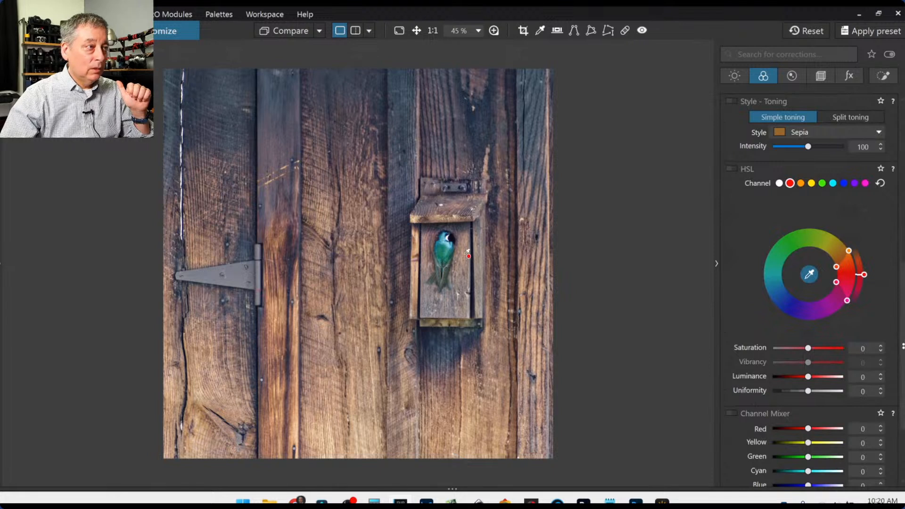
left_click(452, 243)
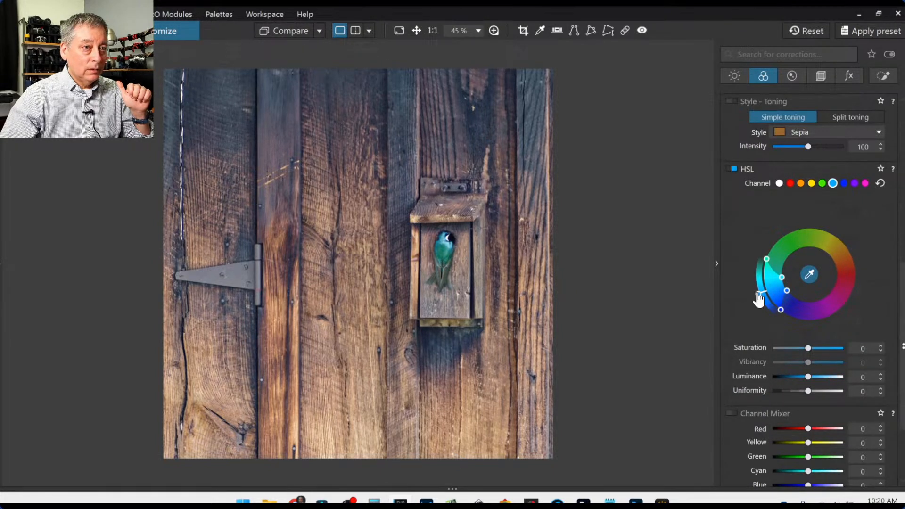
left_click_drag(758, 294, 763, 304)
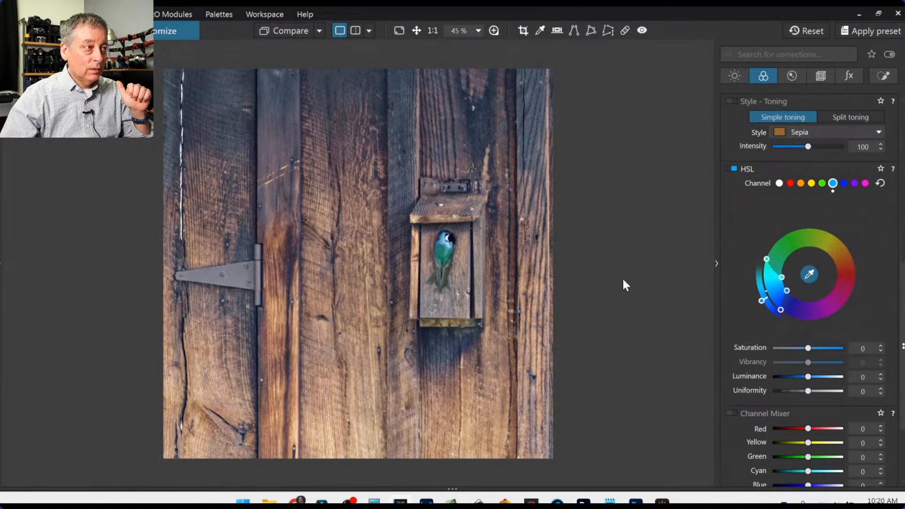
Step: Sample the bird's teal plumage for HSL, shift that channel's hue toward blue, and set its saturation to 48 and luminance to -47
left_click(451, 254)
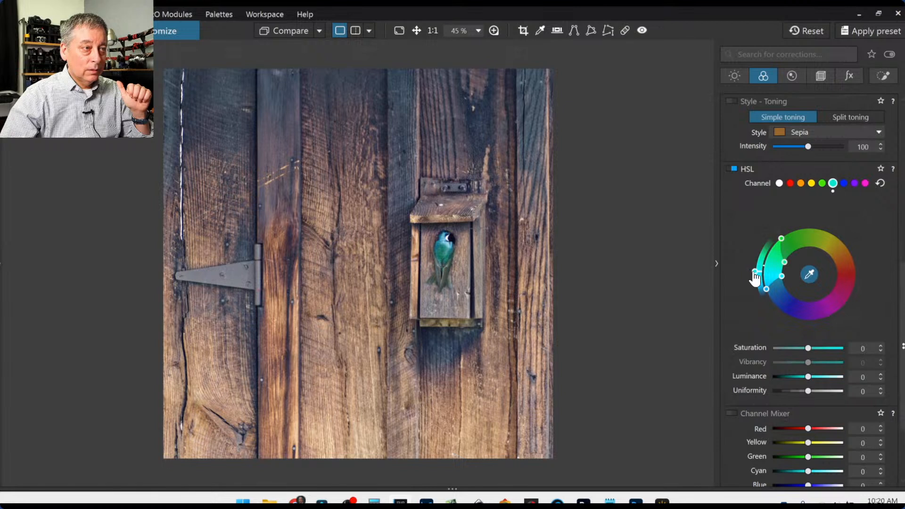
left_click_drag(750, 270, 755, 289)
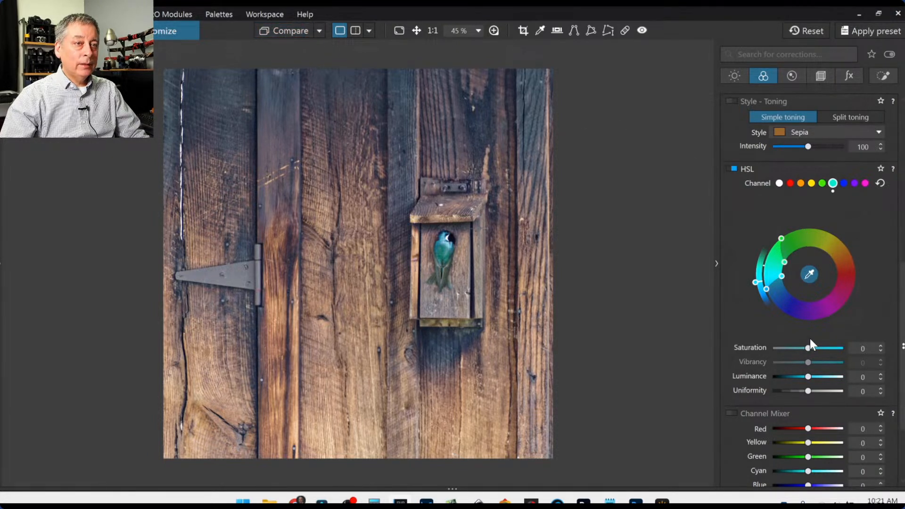
left_click_drag(811, 351, 791, 378)
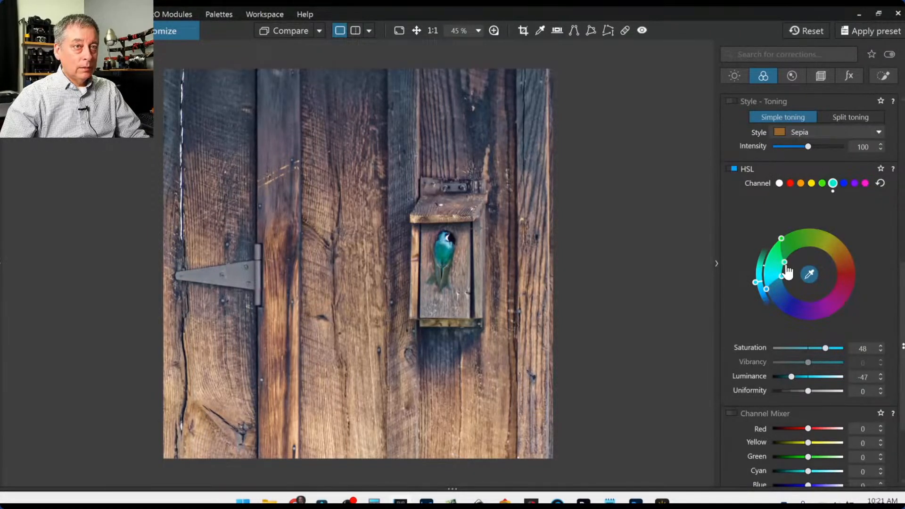
Step: Try shifting the HSL blue channel's hue toward violet, and reset that shift
left_click(844, 184)
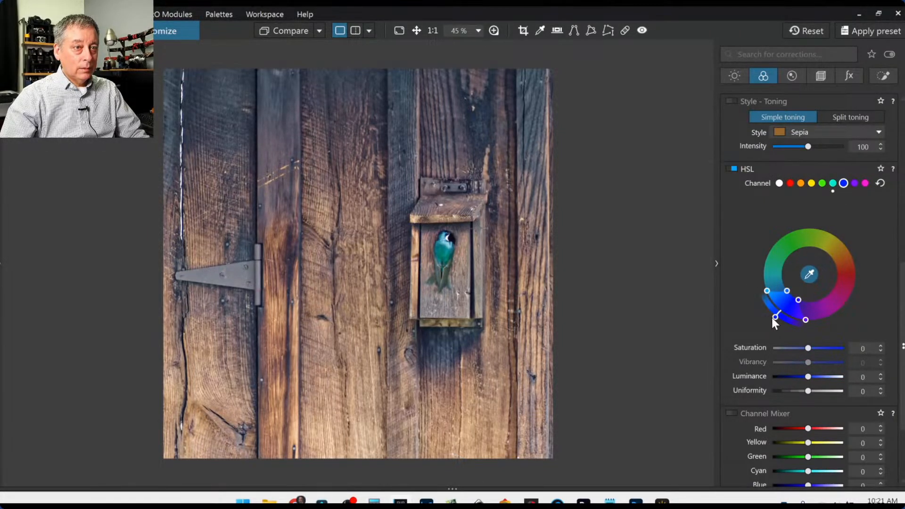
left_click_drag(773, 319, 787, 336)
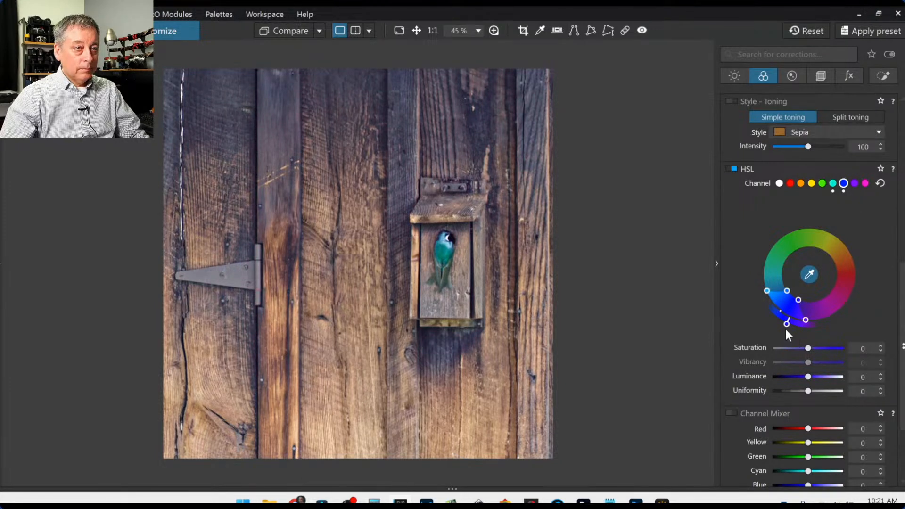
double_click(787, 325)
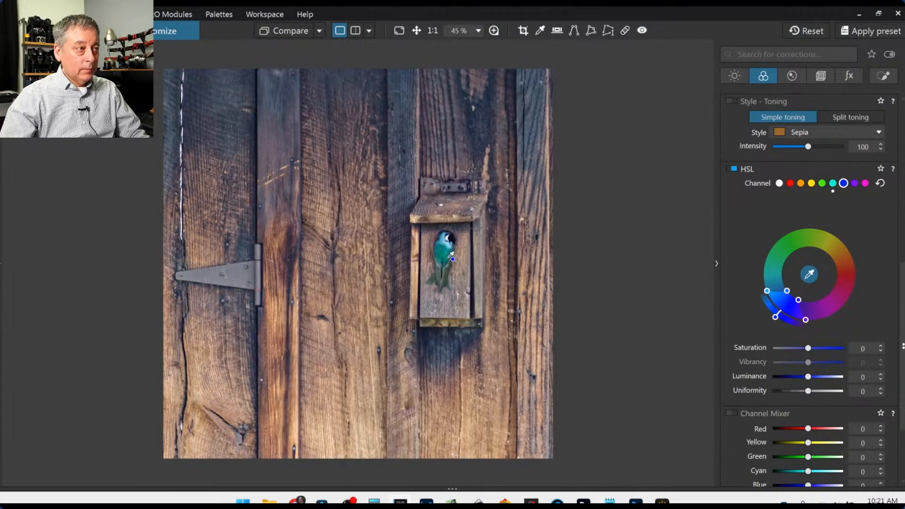
Step: Add a local adjustment control point on the middle of the bird's back
scroll(452, 257, "up", 2)
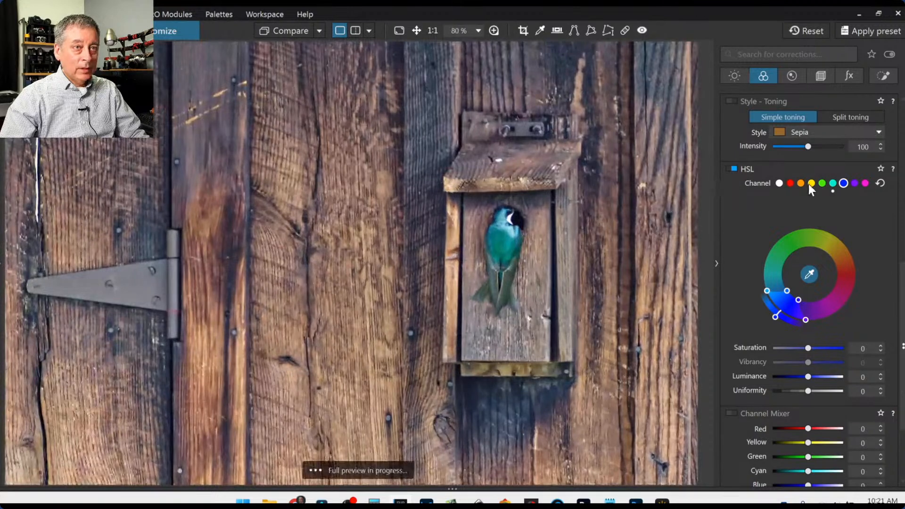
left_click(812, 183)
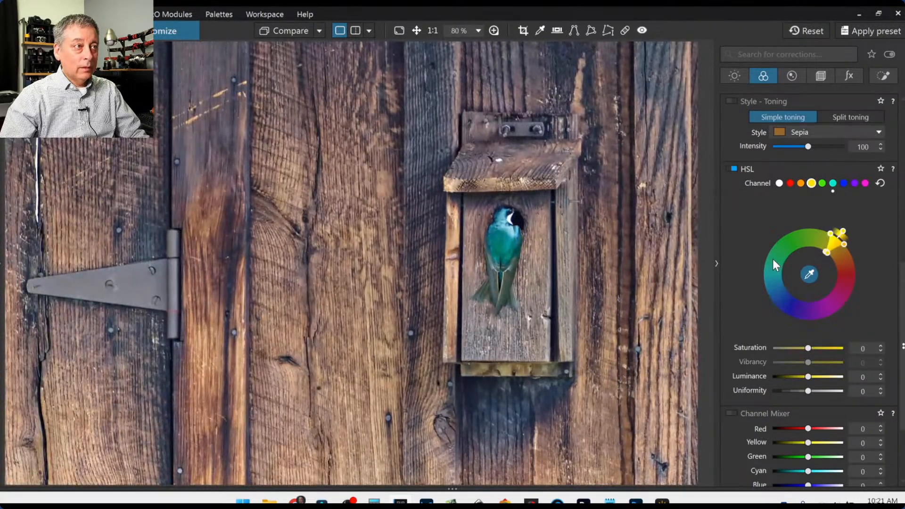
left_click(878, 79)
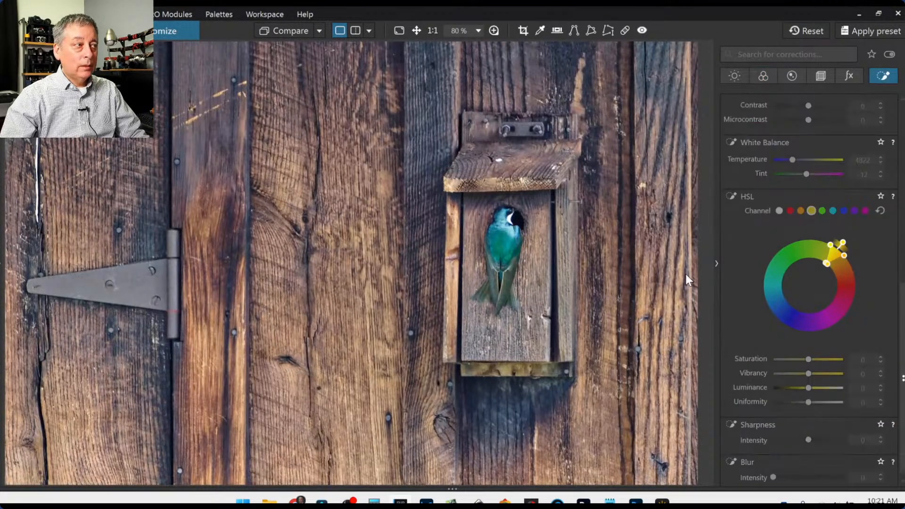
scroll(632, 230, "down", 2)
scroll(632, 230, "up", 1)
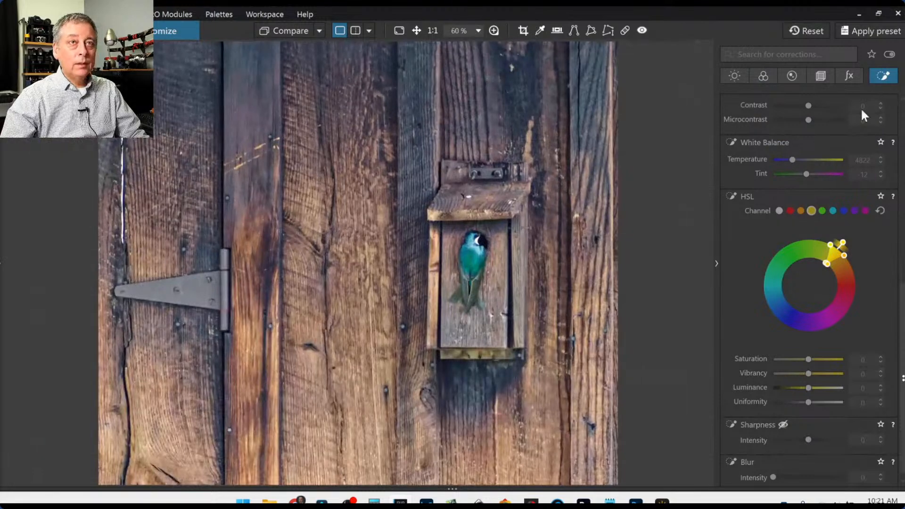
scroll(817, 221, "up", 6)
left_click(757, 118)
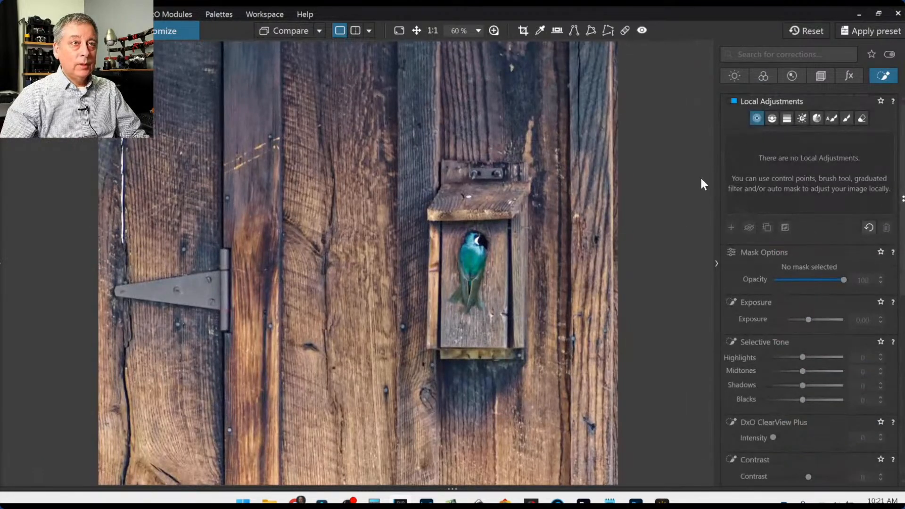
left_click(473, 261)
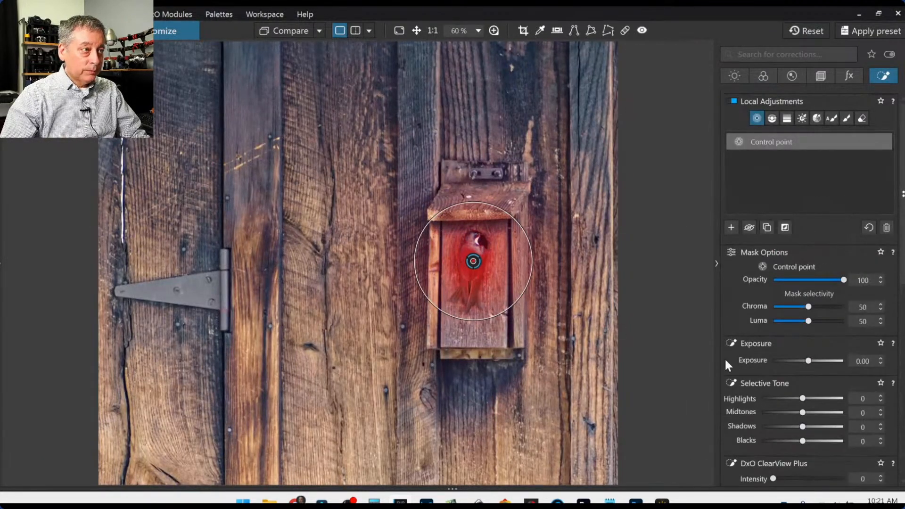
Step: Set the control point's yellow saturation to -97, shift its yellow range toward orange, and shrink its radius to about the bird's body width
scroll(774, 386, "down", 2)
scroll(774, 386, "down", 4)
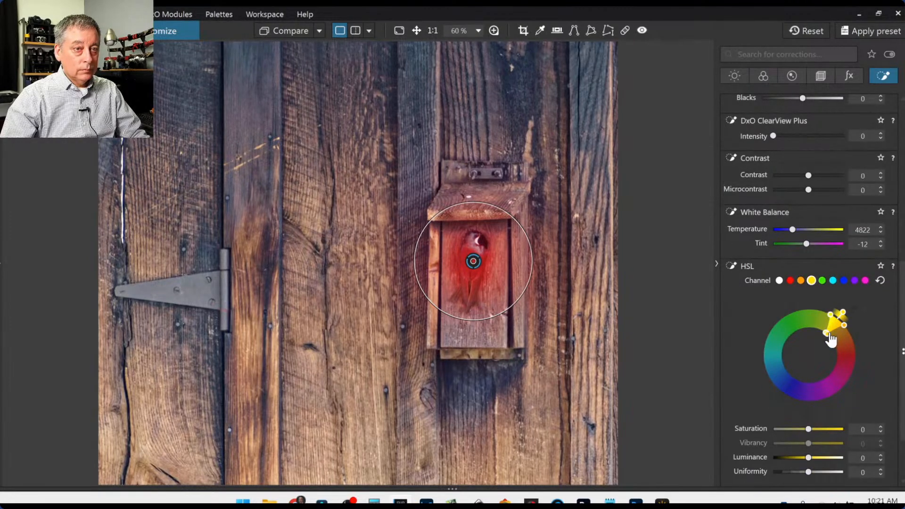
left_click_drag(810, 429, 774, 428)
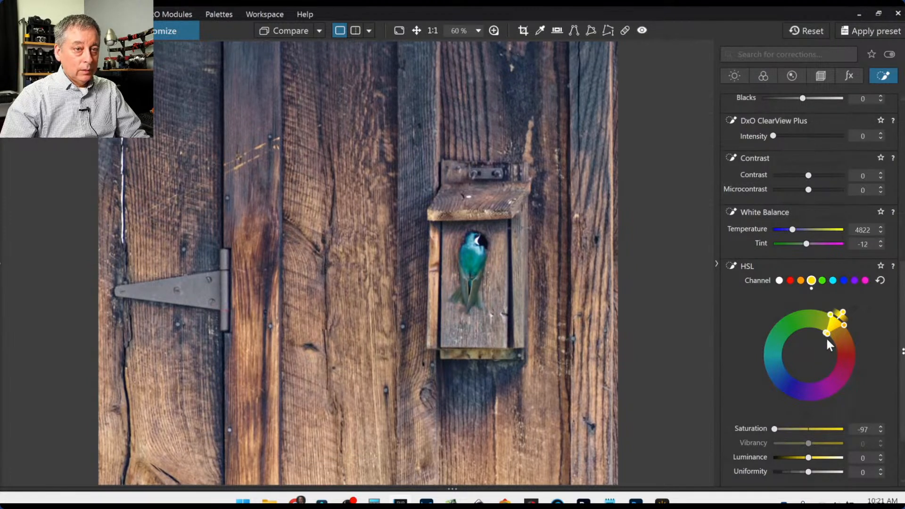
left_click_drag(828, 335, 832, 339)
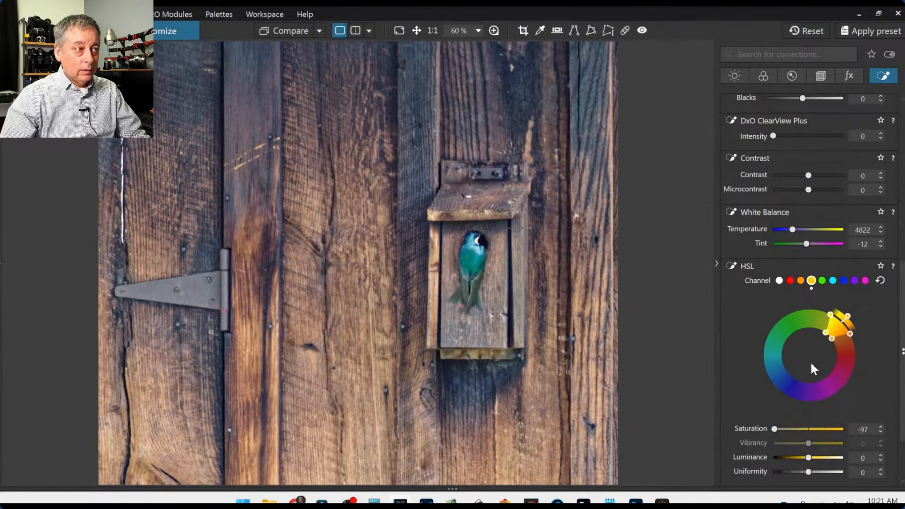
left_click_drag(426, 228, 453, 247)
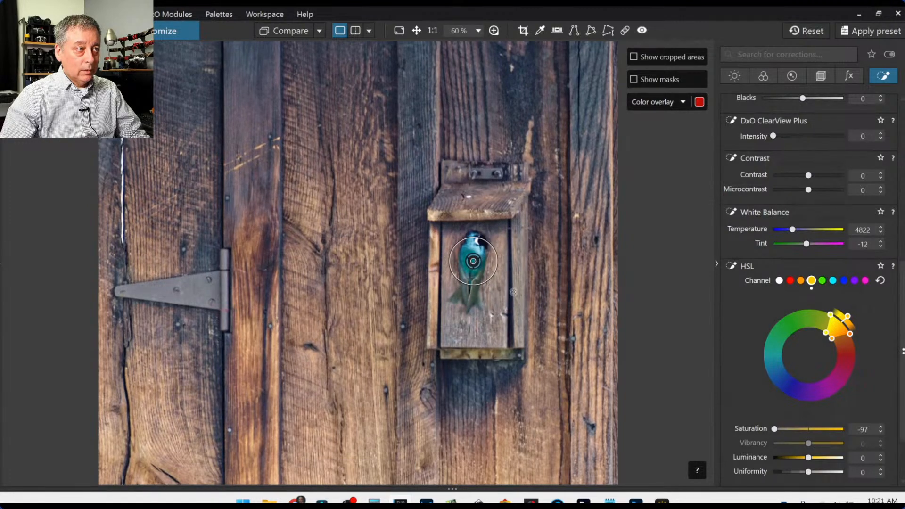
scroll(513, 292, "up", 1)
left_click(692, 289)
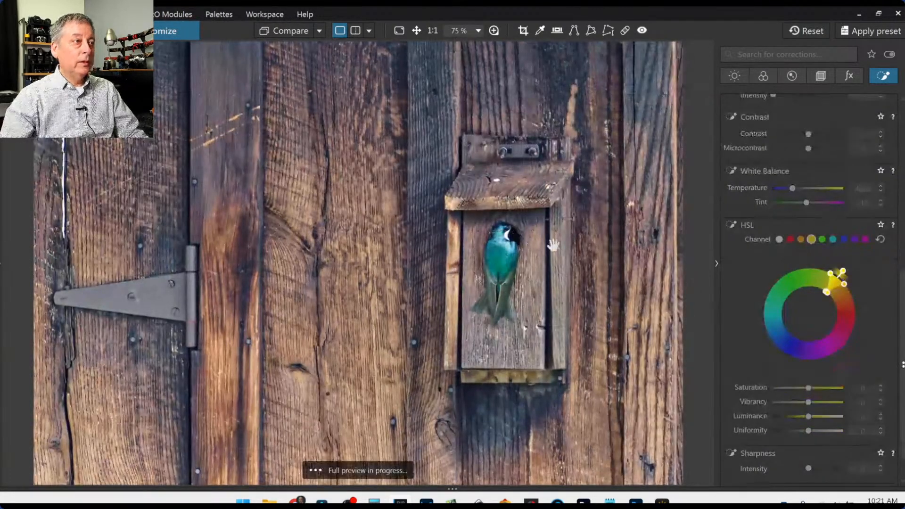
Step: Add a second control point on the bird's upper back, just above the first one
scroll(552, 243, "up", 4)
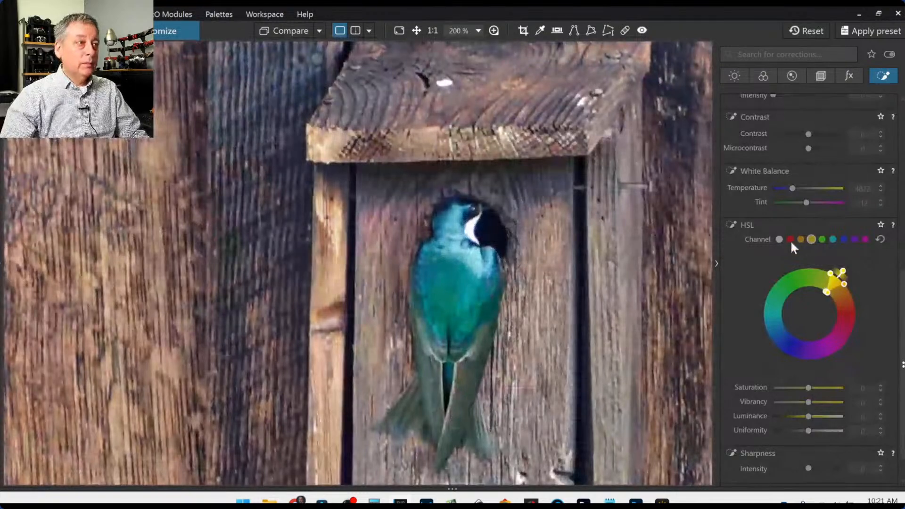
scroll(810, 234, "up", 8)
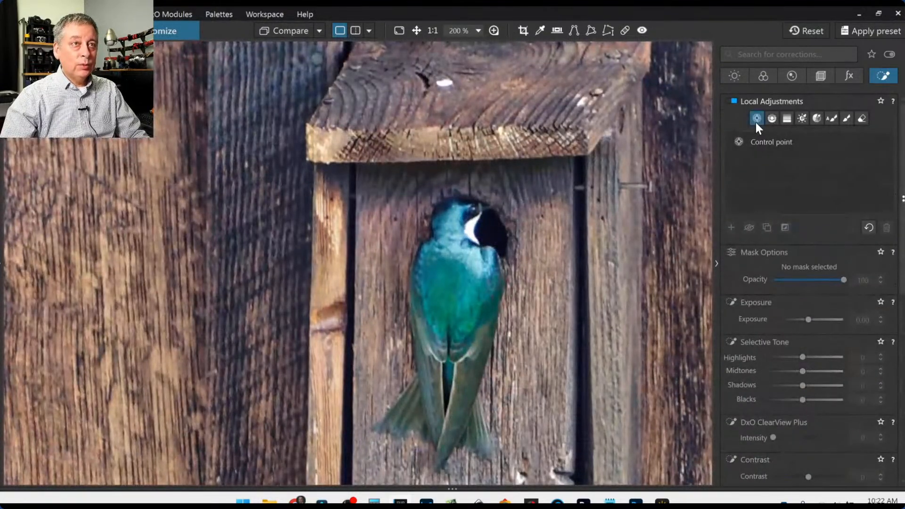
left_click(756, 119)
left_click(458, 274)
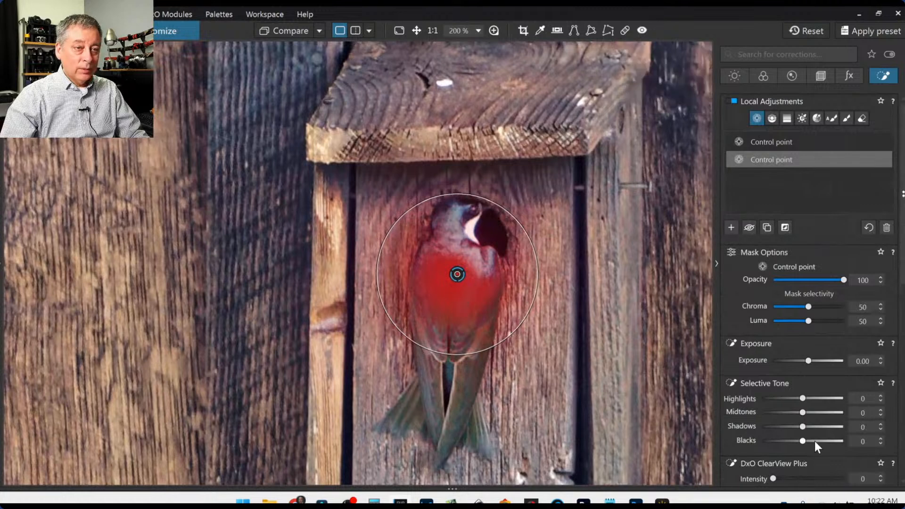
Step: Set the second control point's microcontrast to 67, shadows to 10 and sharpness intensity to 40
scroll(807, 434, "down", 5)
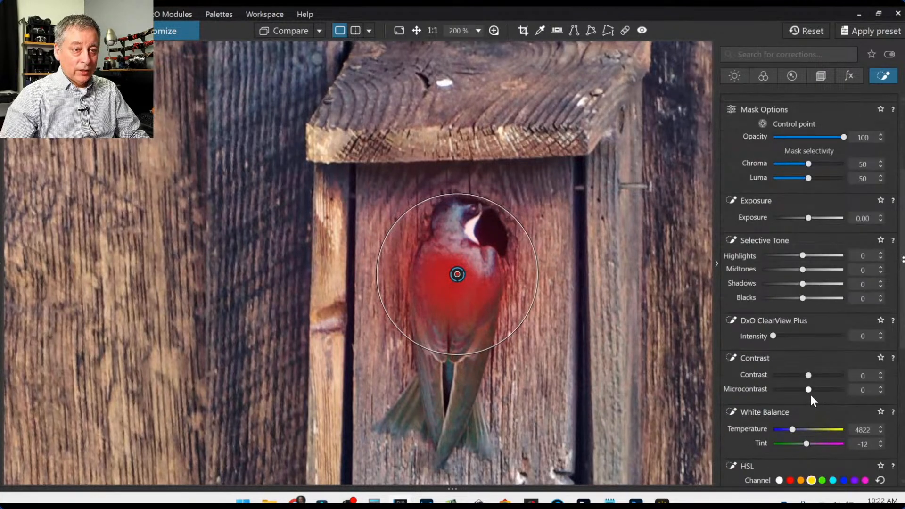
left_click_drag(810, 391, 833, 392)
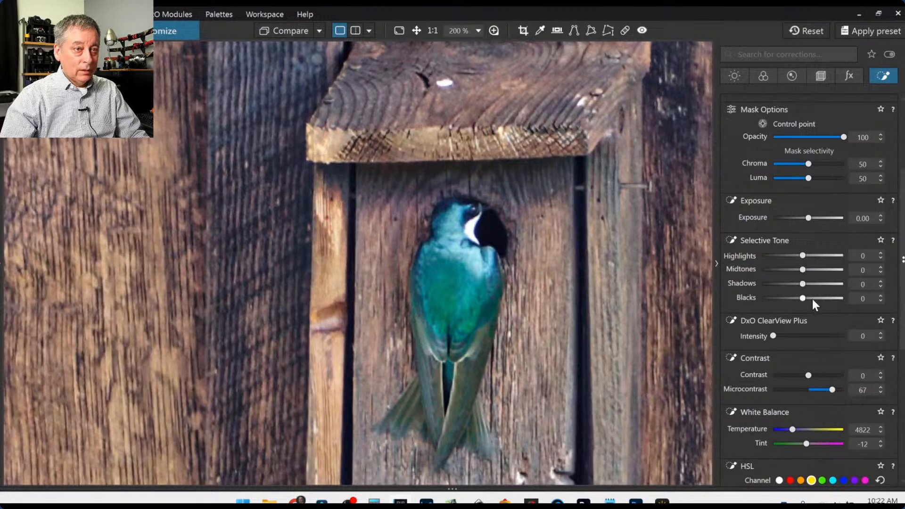
left_click_drag(807, 284, 807, 285)
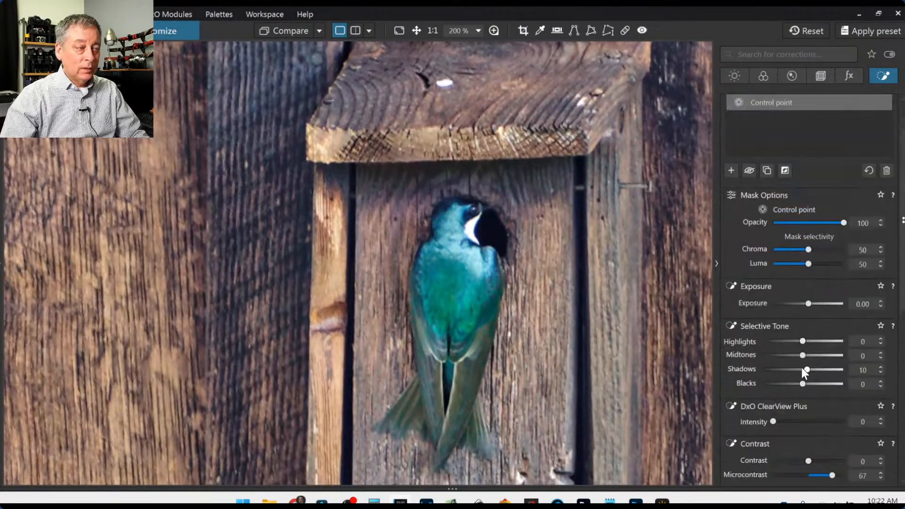
scroll(800, 362, "down", 1)
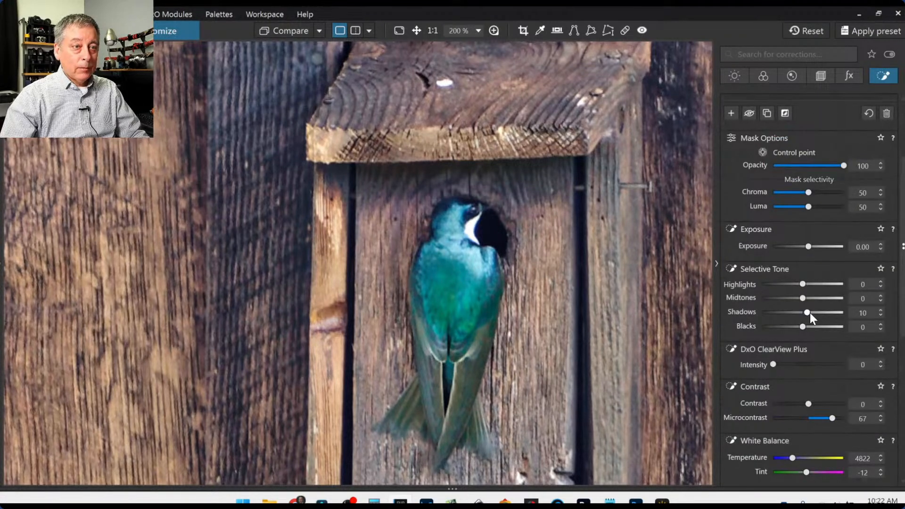
scroll(810, 313, "down", 10)
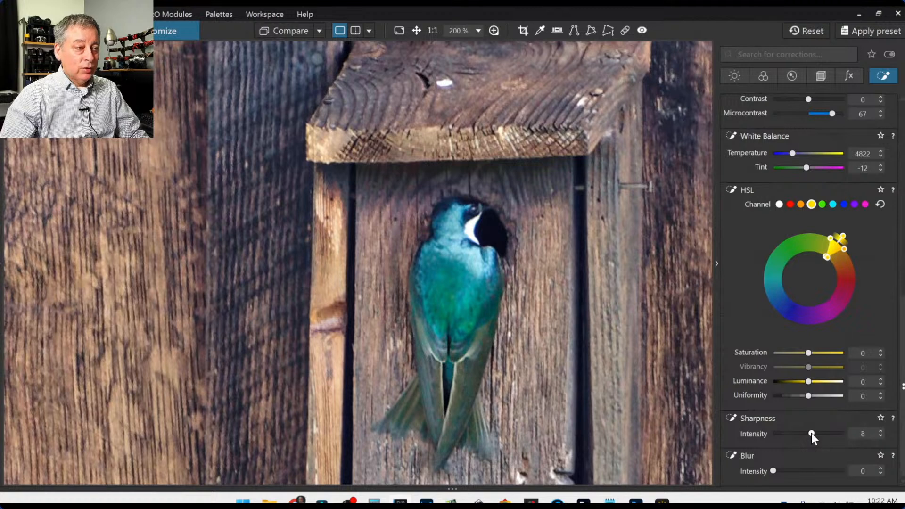
left_click_drag(811, 434, 822, 432)
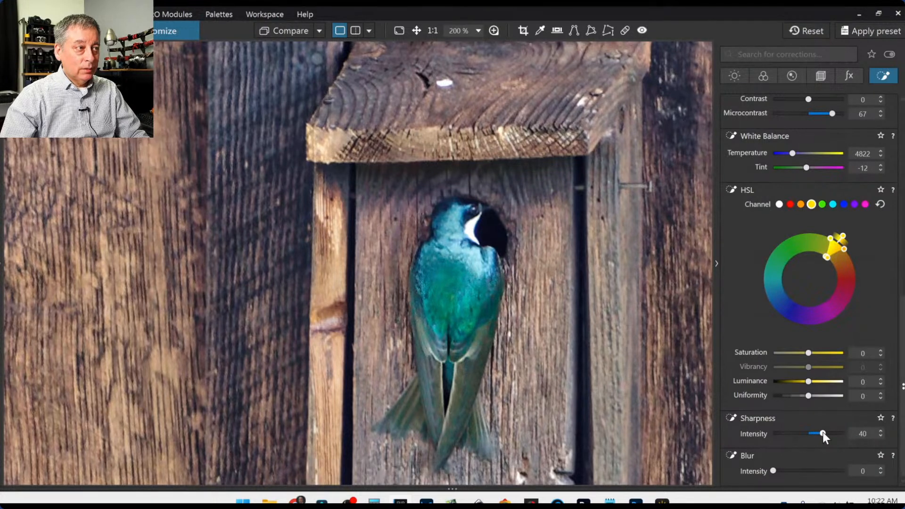
scroll(761, 288, "up", 10)
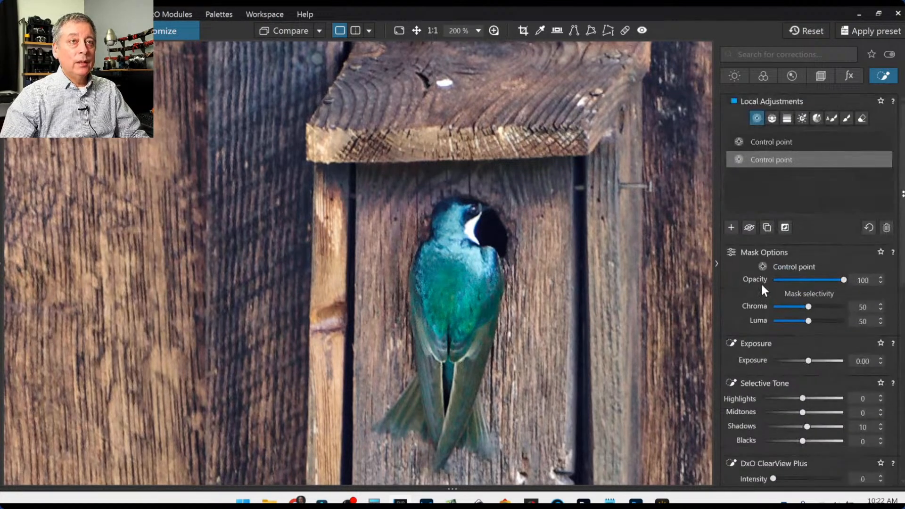
Step: Add a third control point on the bird's eye and shrink its radius to roughly cover the head
left_click(734, 231)
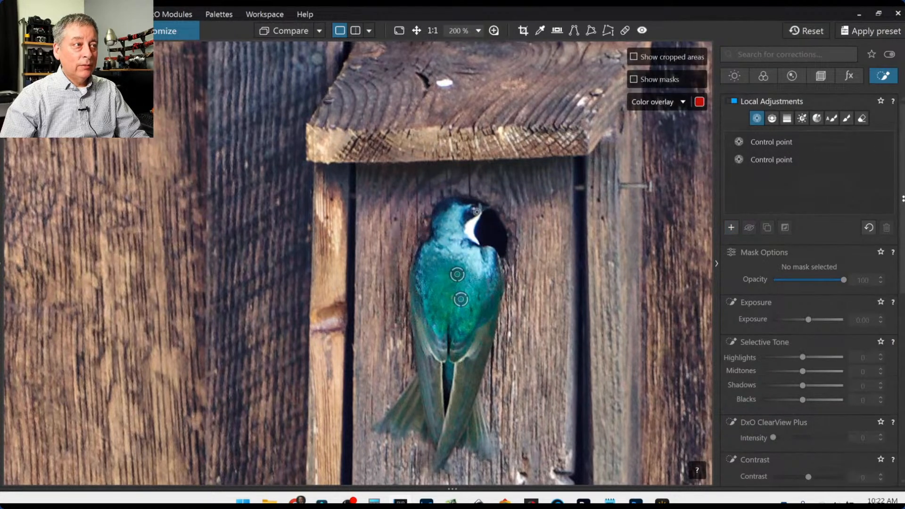
left_click(476, 212)
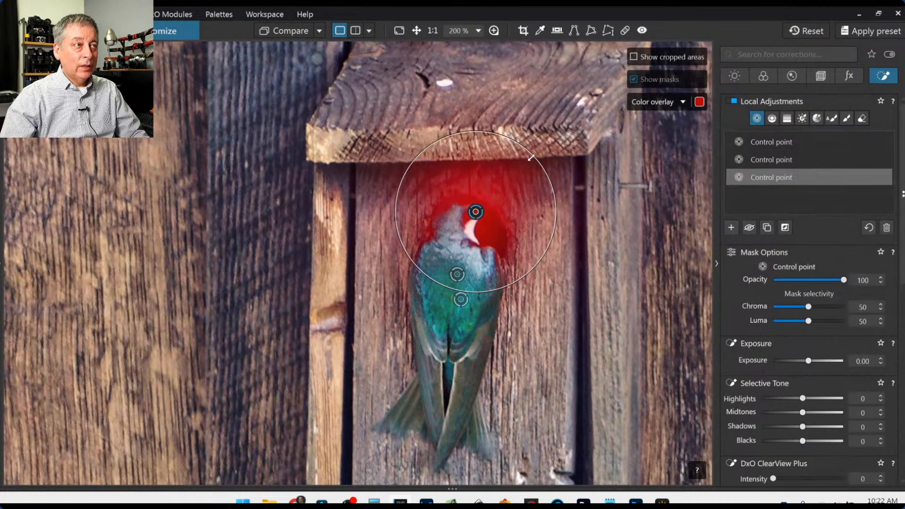
left_click_drag(532, 157, 497, 191)
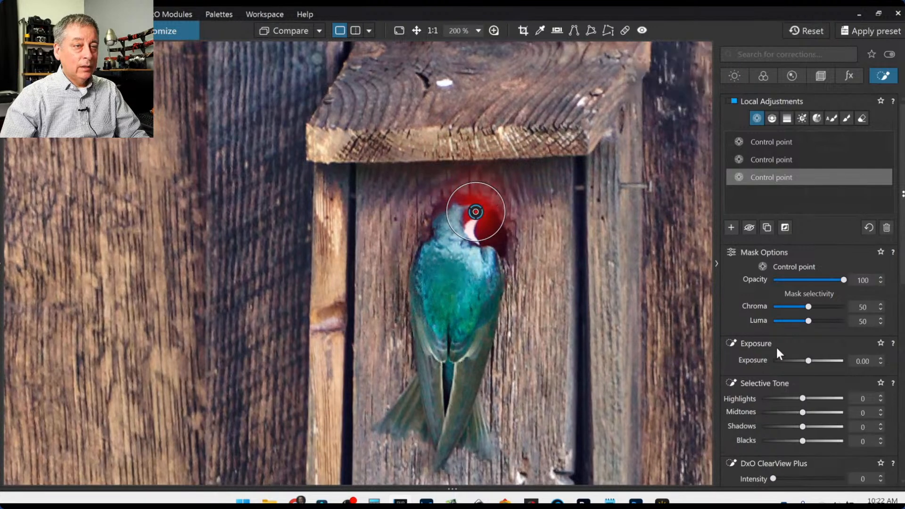
Step: Set the eye control point's shadows to 47, DxO ClearView Plus intensity to 58 and highlights to 59
left_click(825, 426)
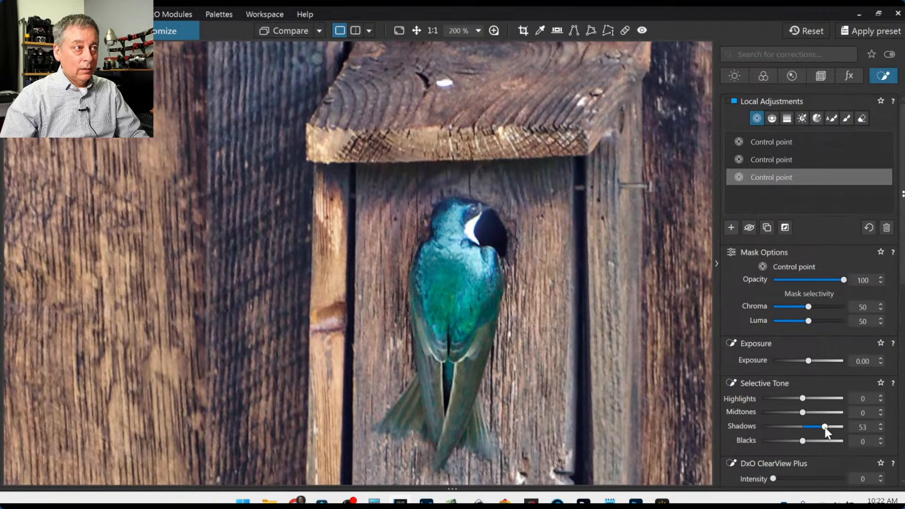
left_click_drag(826, 426, 822, 426)
scroll(835, 443, "down", 2)
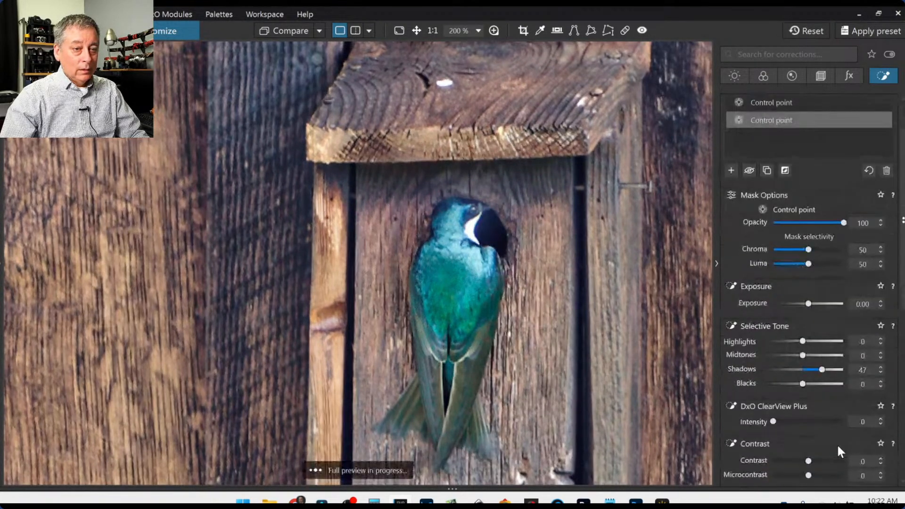
left_click(815, 422)
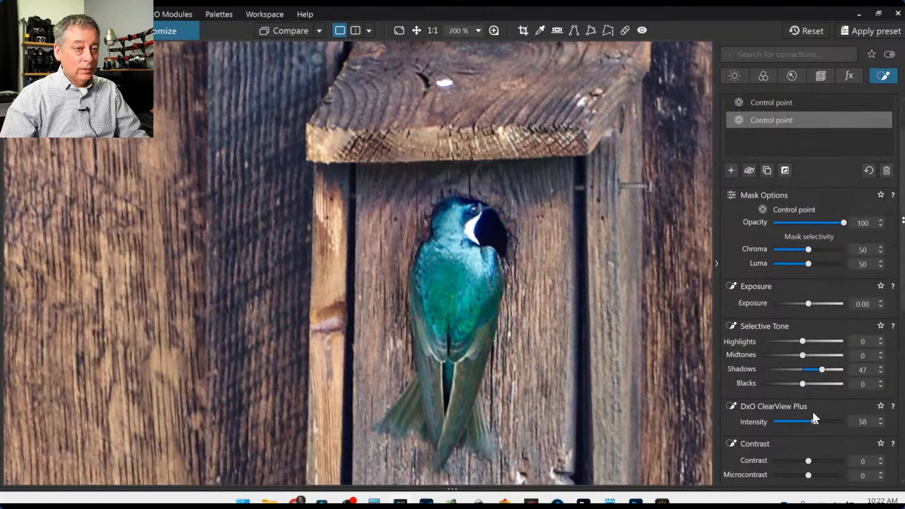
left_click(830, 340)
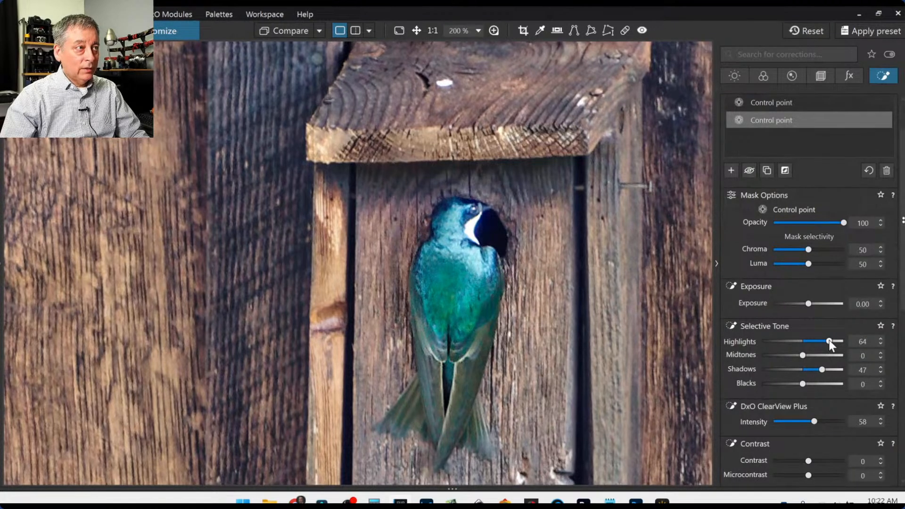
left_click_drag(830, 340, 828, 339)
scroll(665, 362, "down", 2)
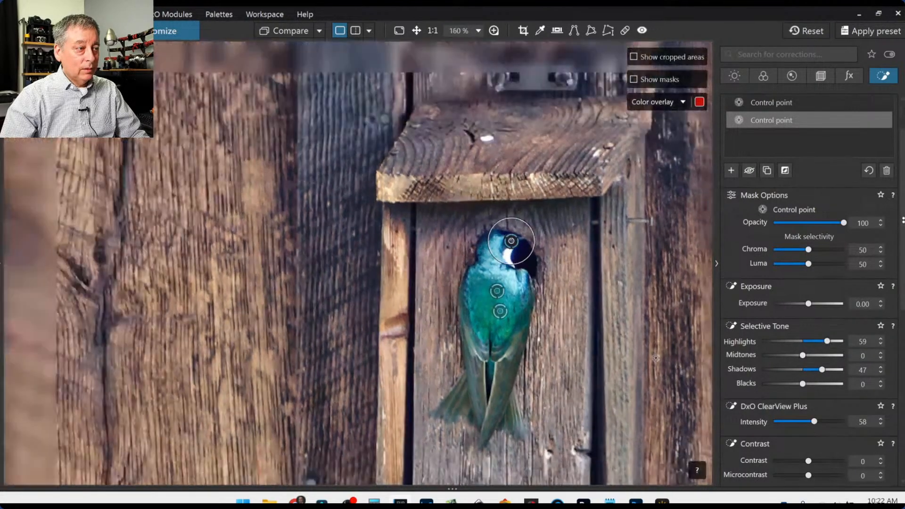
Step: Add a control line across the upper wood above the nest box, with its fade ending at the box's roof
left_click(666, 361)
scroll(630, 326, "down", 6)
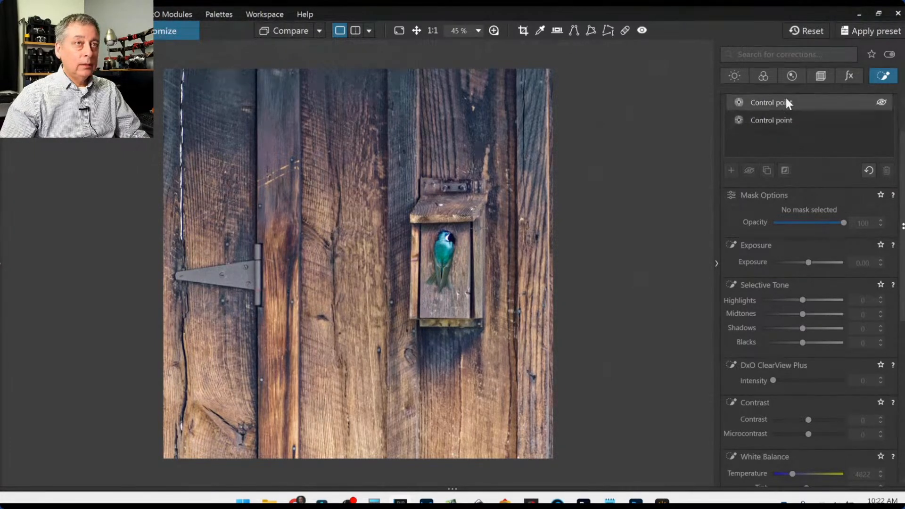
scroll(802, 236, "up", 1)
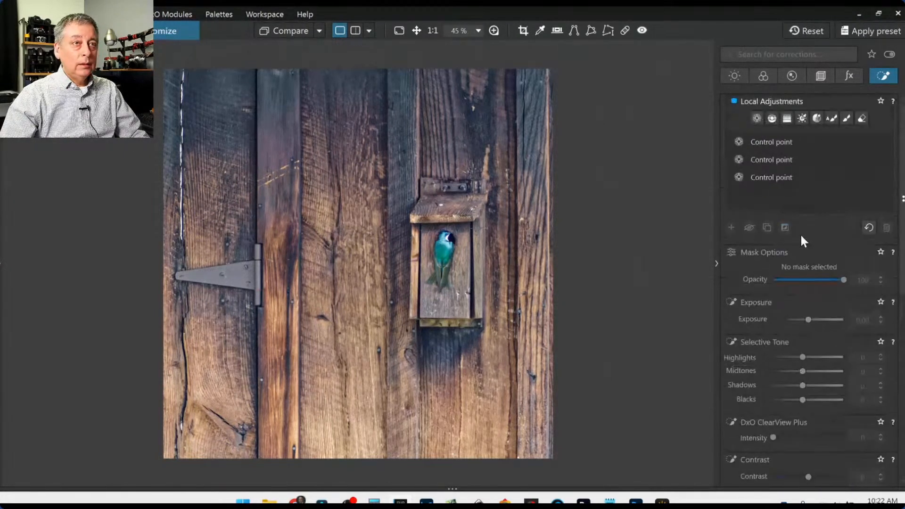
left_click(772, 119)
left_click_drag(395, 168, 395, 220)
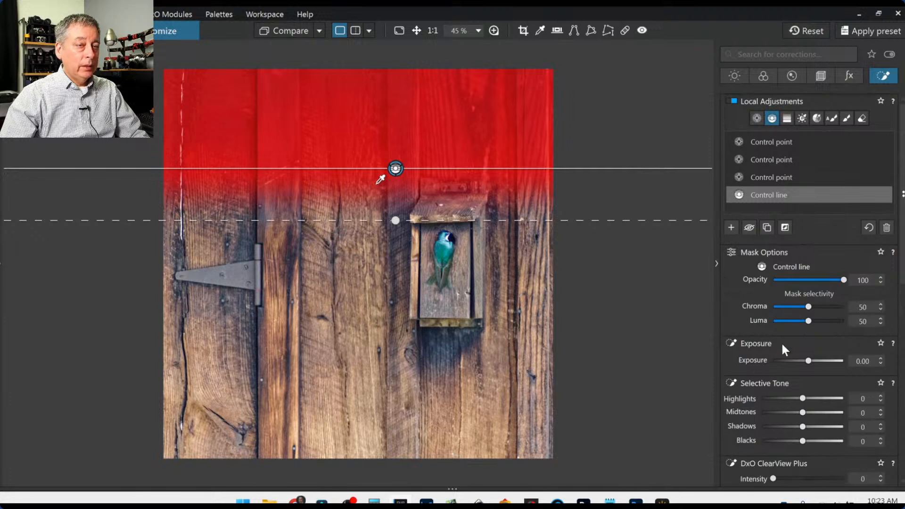
Step: Set the control line's DxO ClearView Plus intensity to 55 and extend its fade to the photo's lower edge
scroll(781, 352, "down", 2)
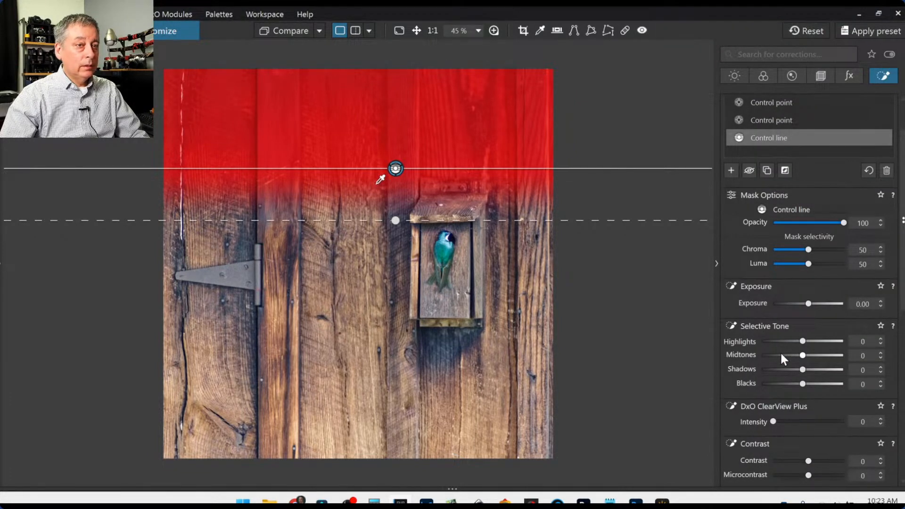
left_click_drag(774, 422, 812, 422)
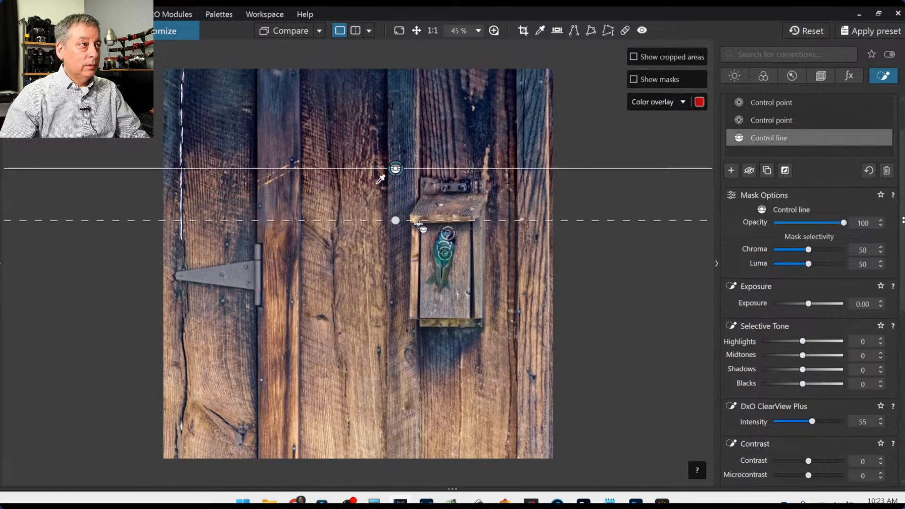
left_click_drag(398, 225, 387, 463)
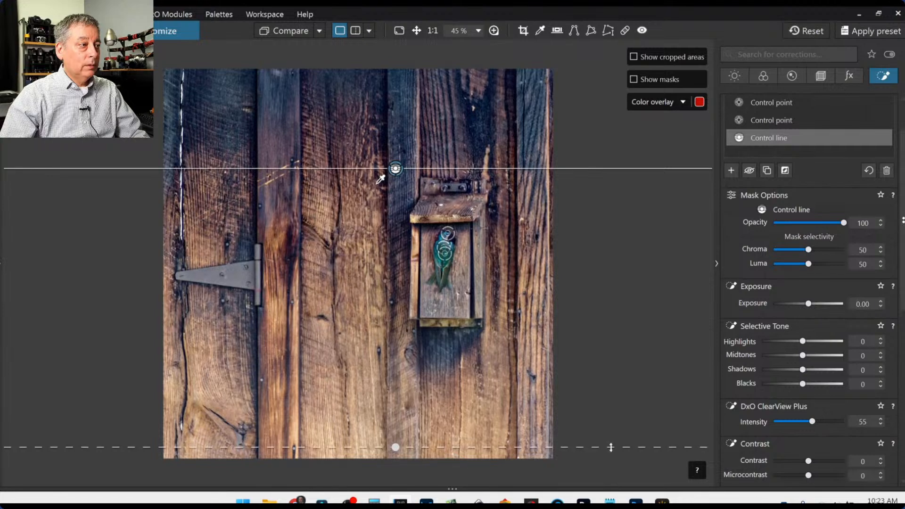
Step: Set the control line's blacks to -36 and add a second line below the nest box, with its fade ending near the box's base
scroll(616, 317, "down", 1)
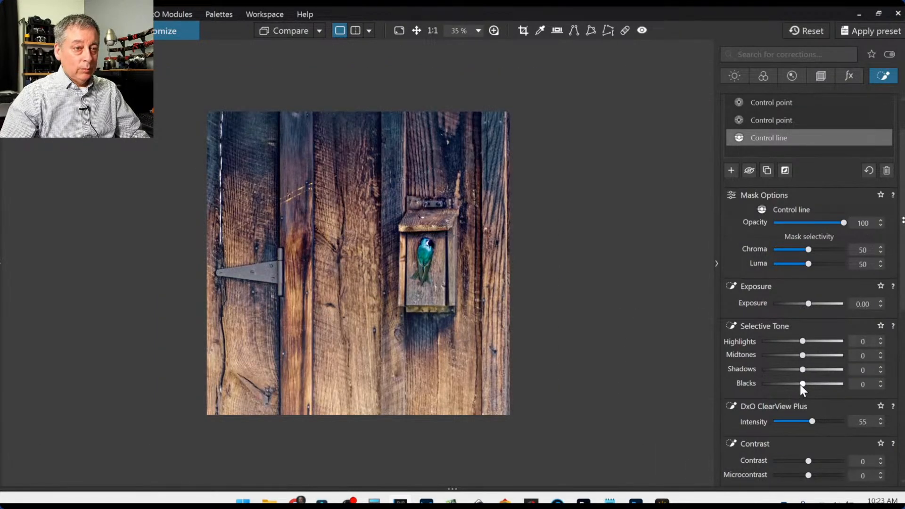
left_click_drag(801, 384, 790, 384)
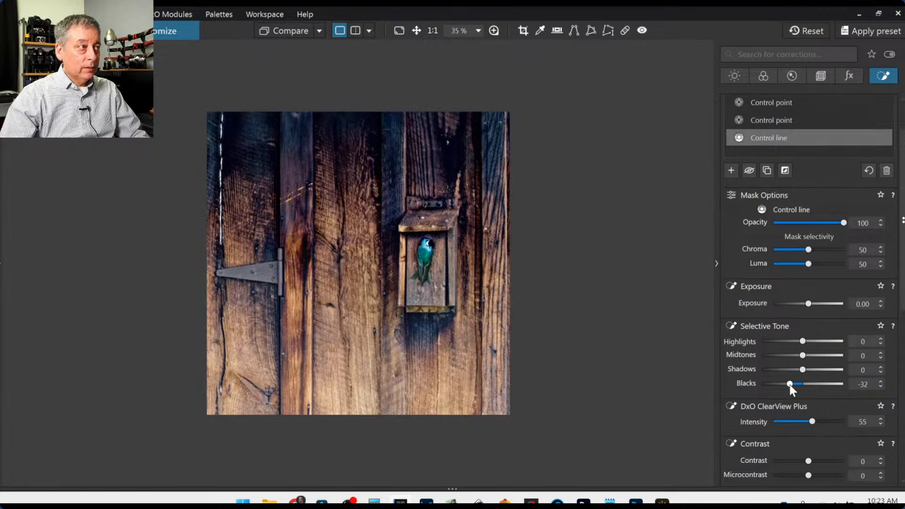
left_click_drag(793, 384, 789, 384)
left_click_drag(420, 364, 423, 290)
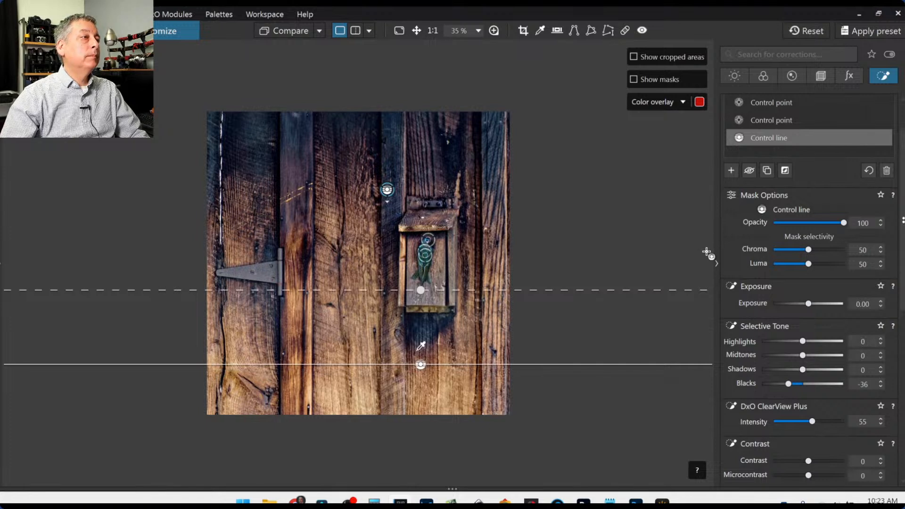
Step: Create a new mask with control points on both ends of the door hinge and on the nest box hinge, using chroma selectivity 66
scroll(760, 188, "up", 2)
left_click(732, 227)
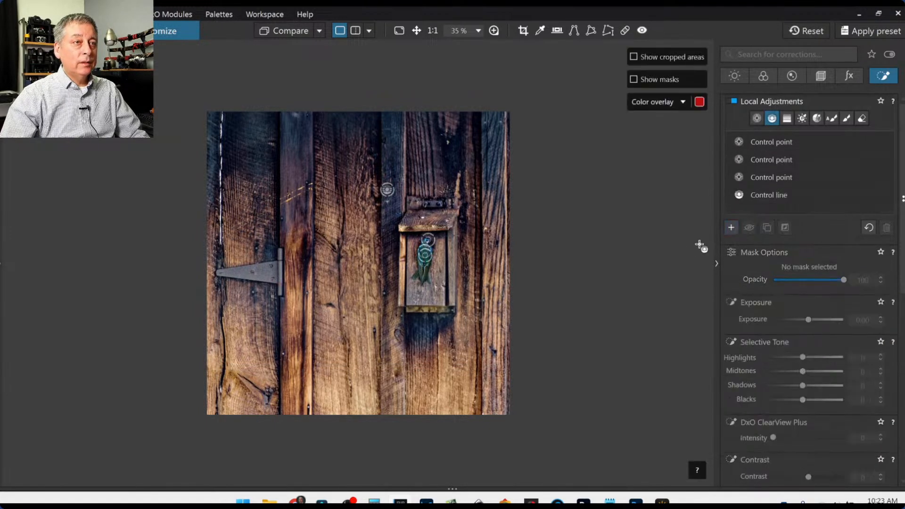
left_click(757, 118)
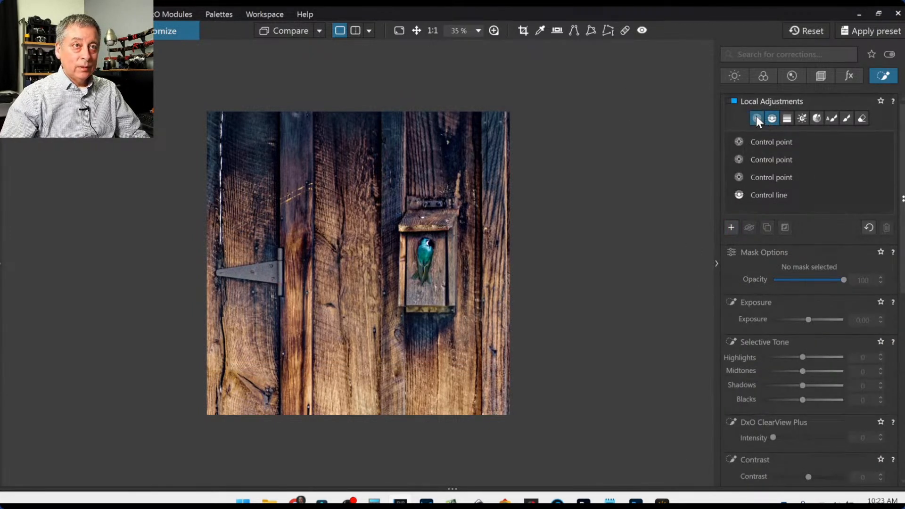
left_click(271, 273)
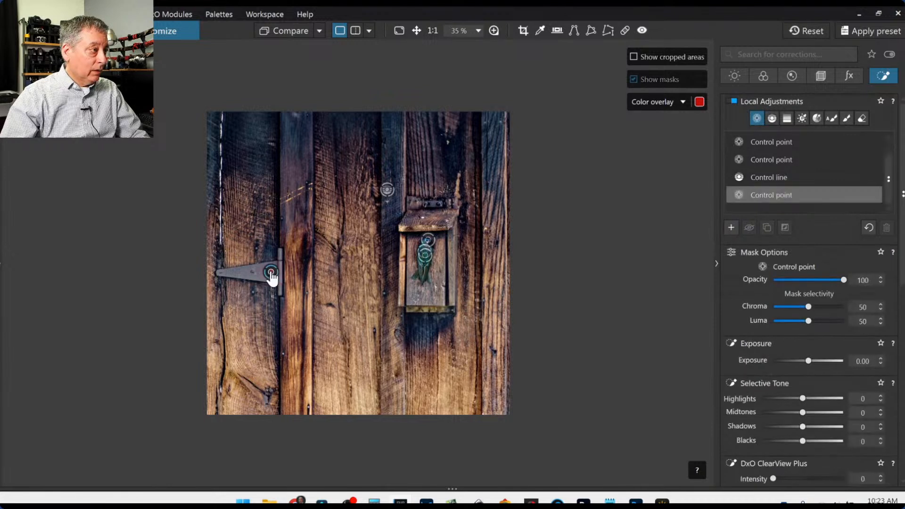
left_click_drag(270, 281, 270, 289)
left_click(235, 272)
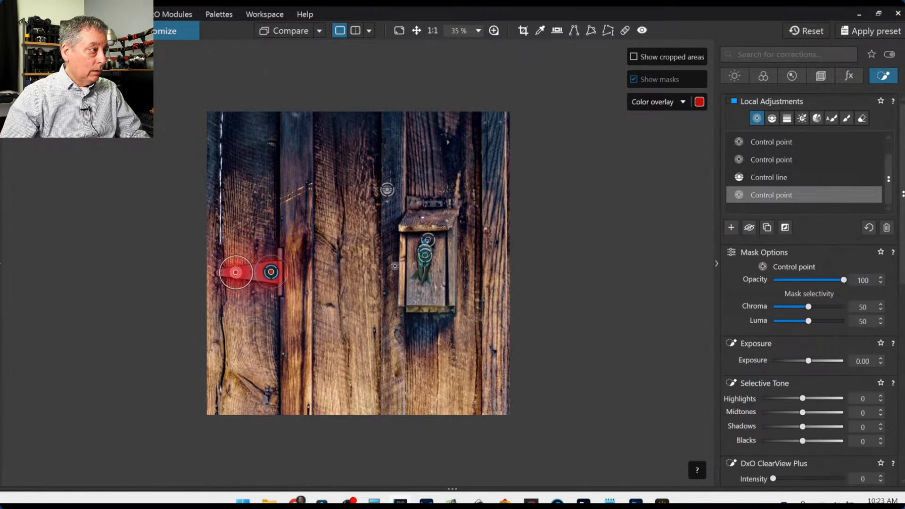
left_click_drag(810, 307, 819, 307)
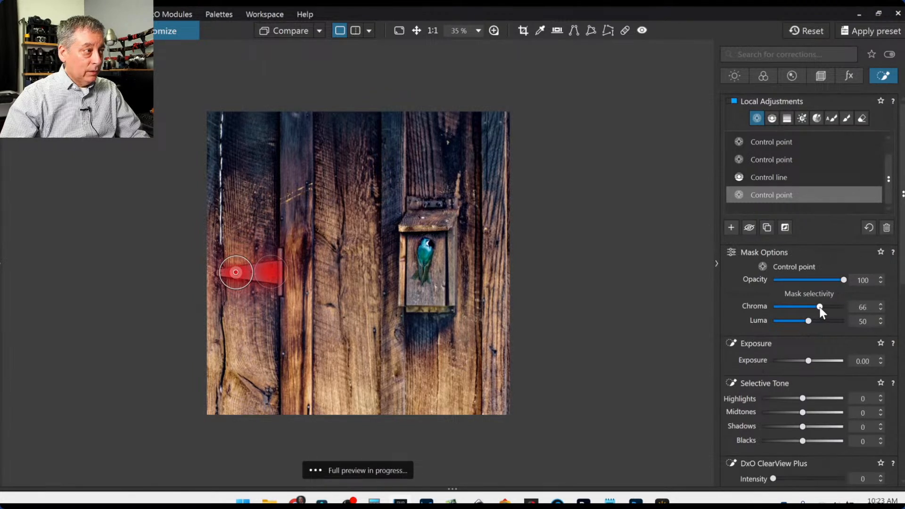
left_click(434, 204)
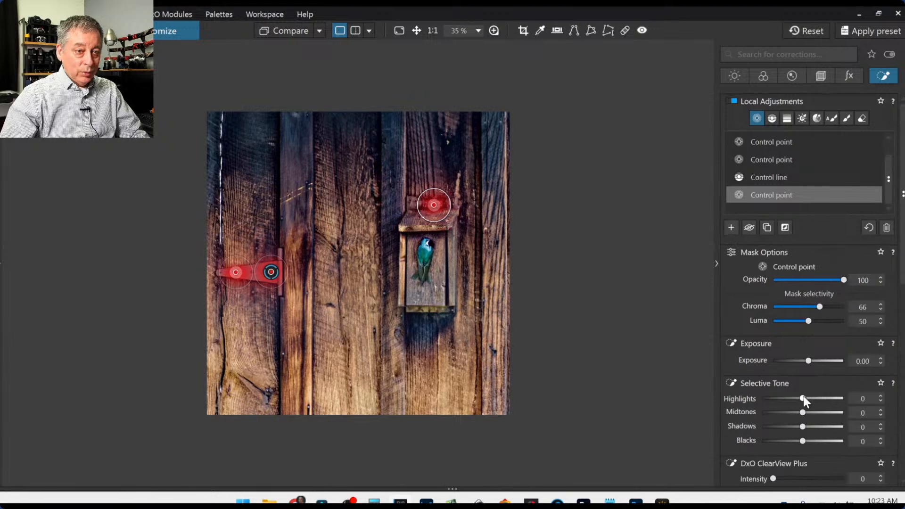
Step: Set the hinge mask's highlights and microcontrast to 100, and enlarge the radius of the point at the door hinge's wide end
left_click_drag(804, 398, 852, 403)
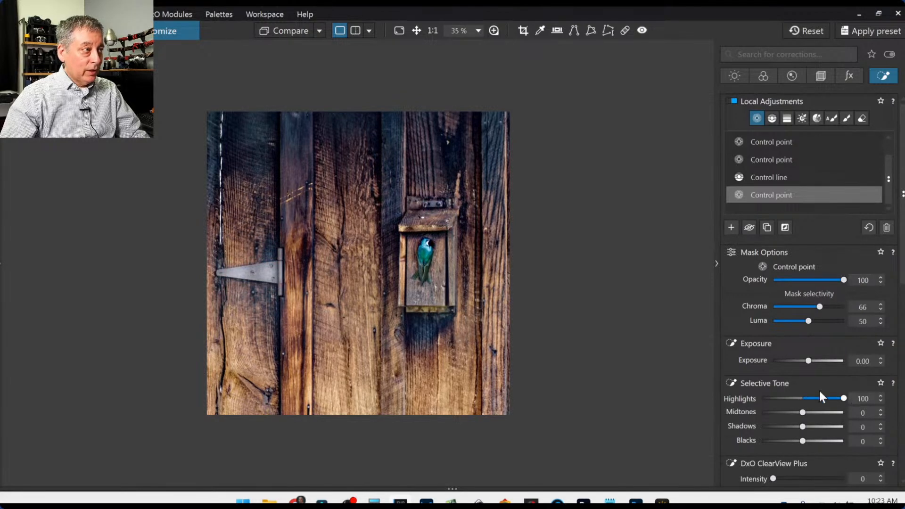
scroll(738, 370, "down", 2)
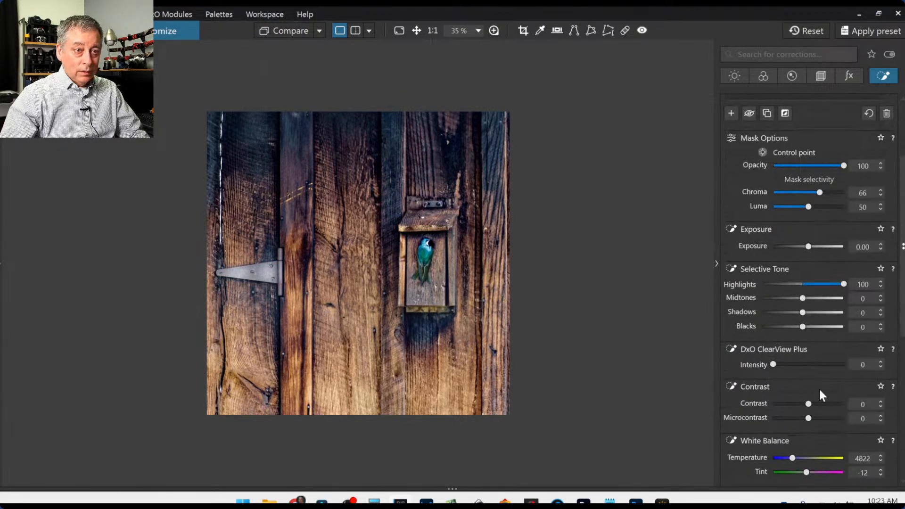
left_click_drag(811, 419, 851, 423)
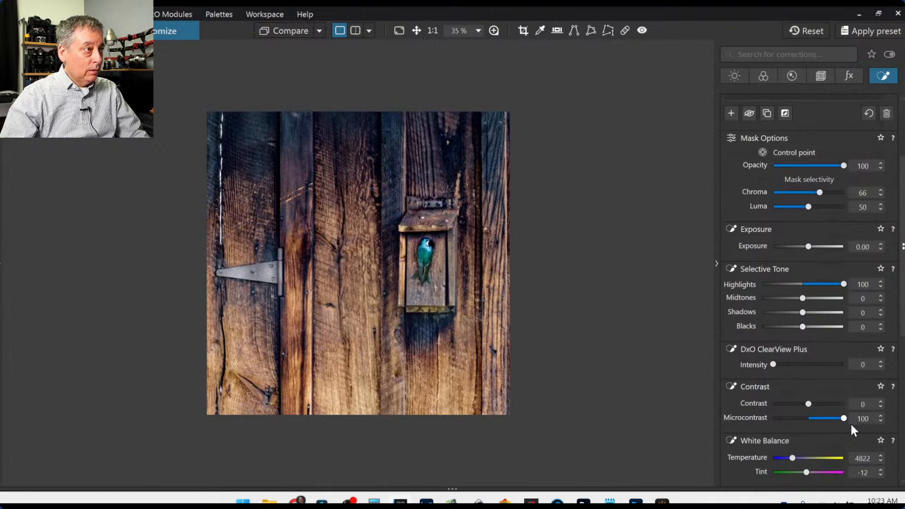
mouse_move(367, 247)
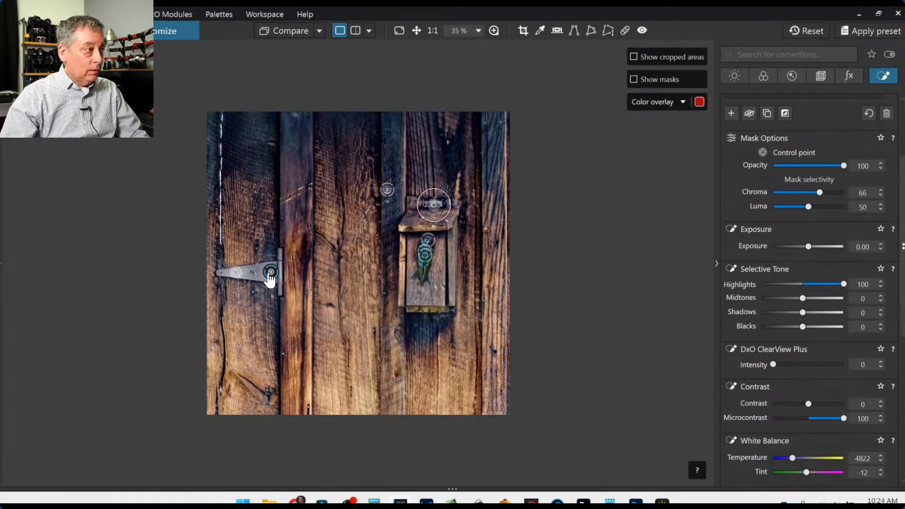
left_click_drag(257, 271, 243, 272)
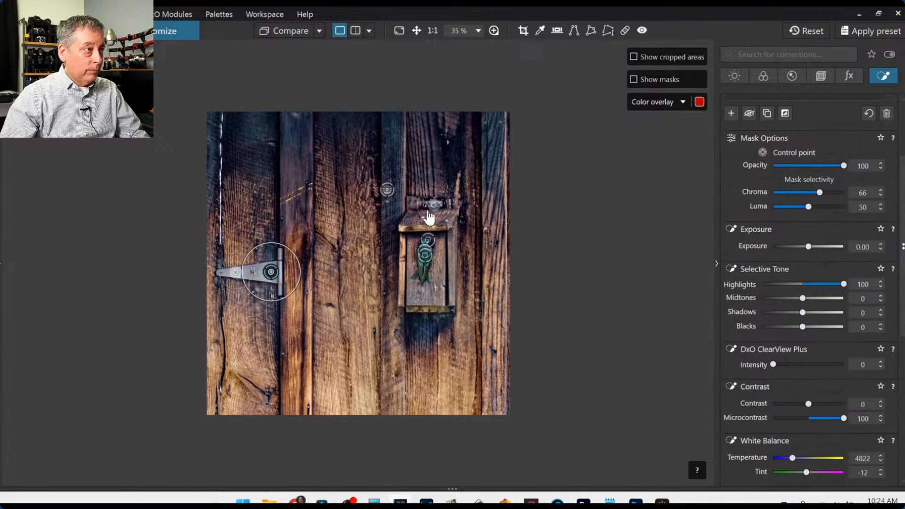
Step: Add two more control points to the mask, one on each bolt of the nest box hinge, and deselect the mask
scroll(422, 204, "up", 1)
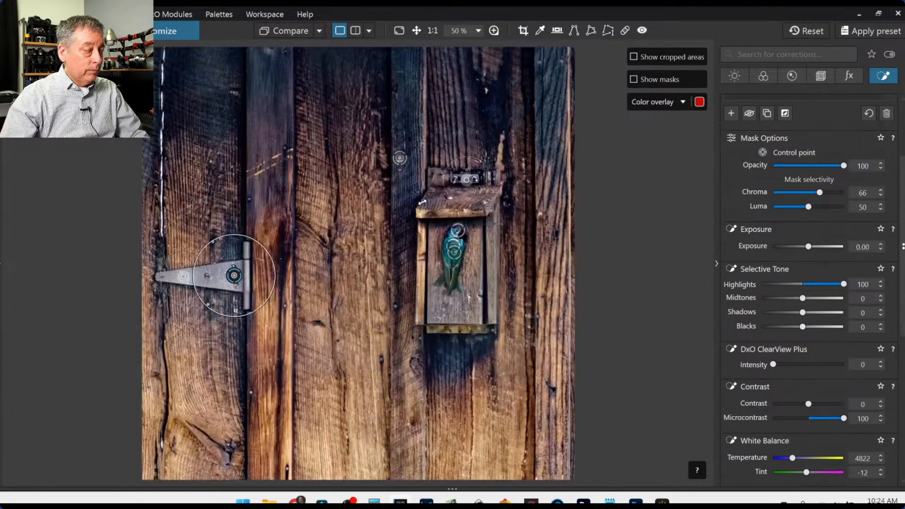
scroll(423, 203, "up", 3)
left_click(532, 152)
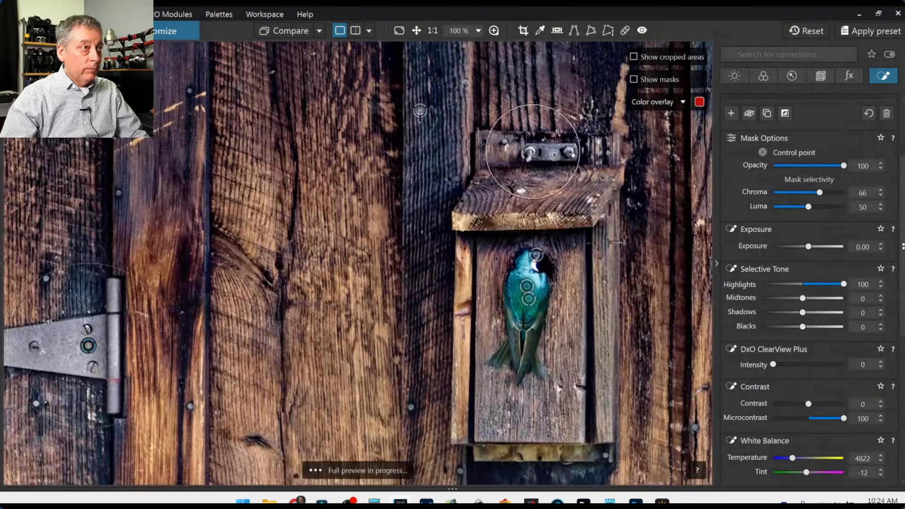
left_click(570, 152)
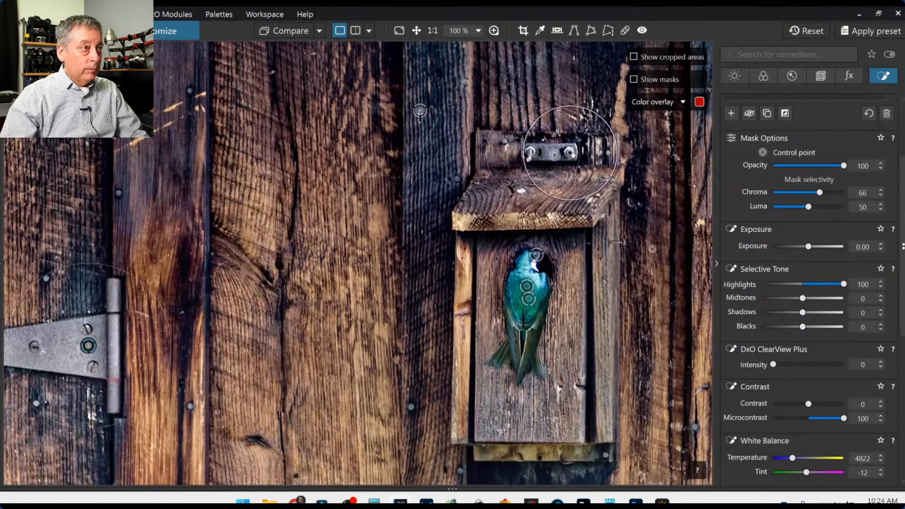
scroll(652, 249, "down", 2)
scroll(358, 265, "down", 3)
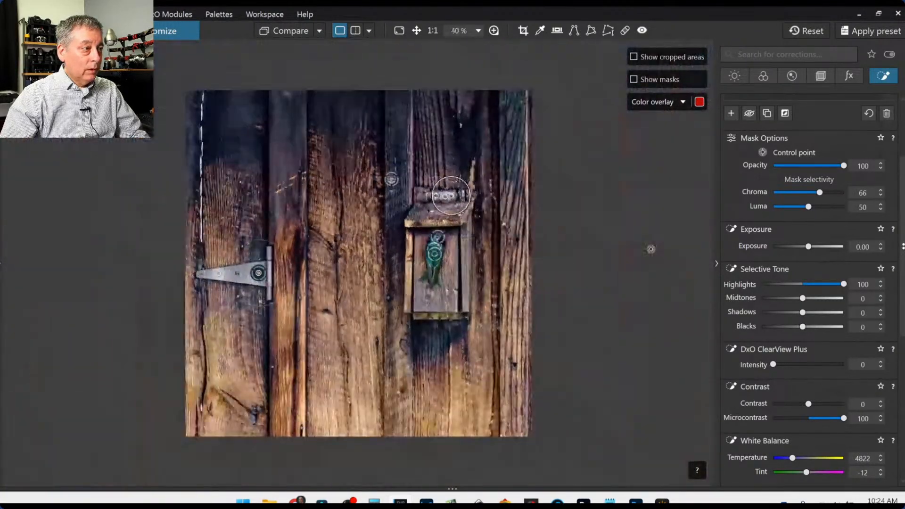
key("Escape")
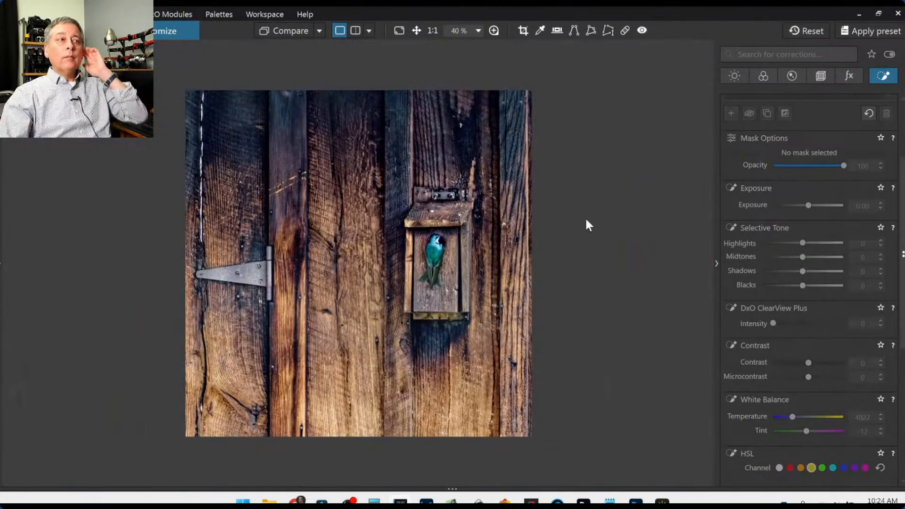
Step: Reopen the crop, tighten it to about 2488 × 2488 px, and change its aspect ratio to 5 × 4
left_click(523, 30)
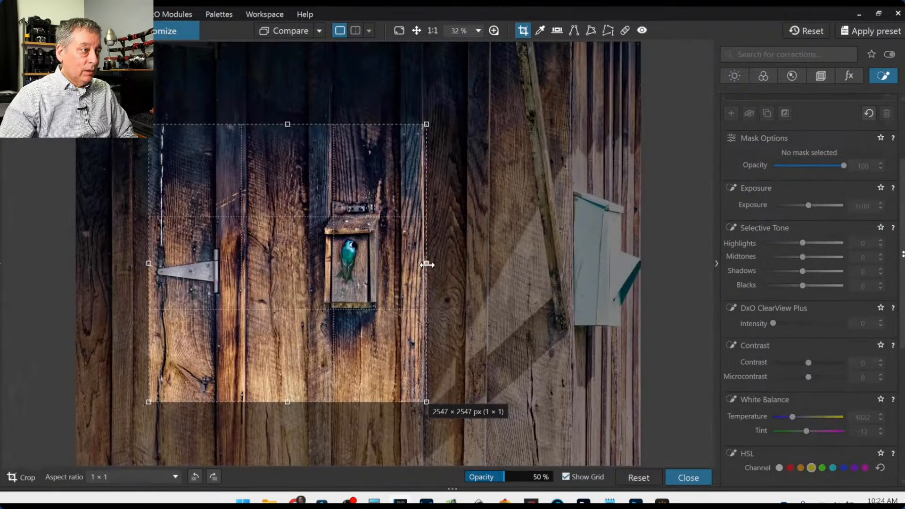
left_click_drag(427, 263, 421, 265)
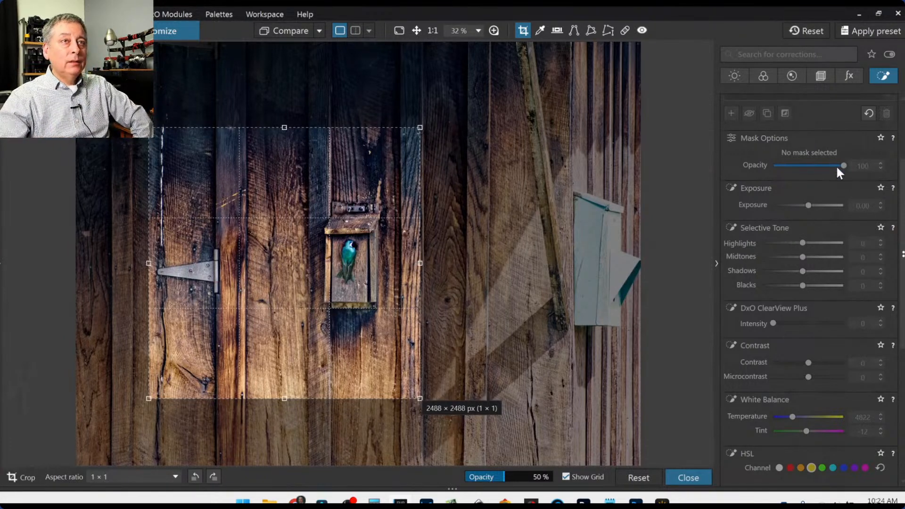
scroll(838, 169, "up", 2)
left_click(812, 78)
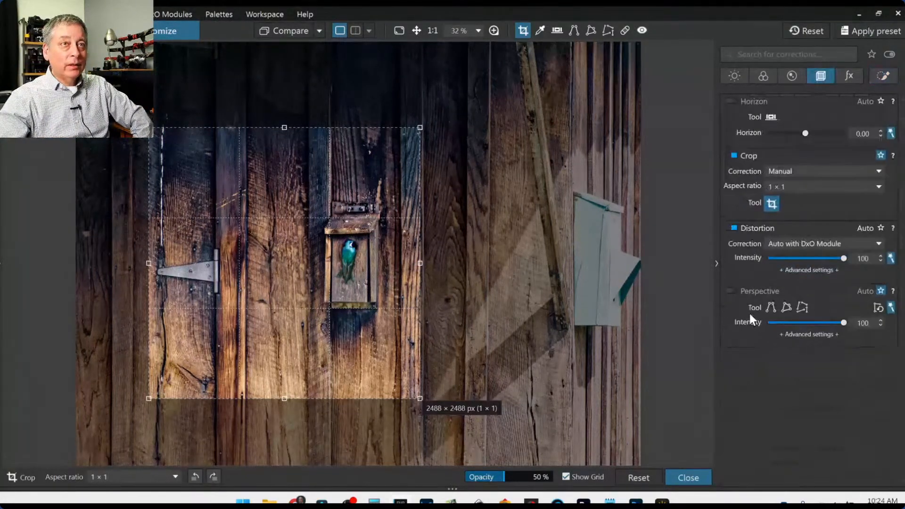
left_click(781, 190)
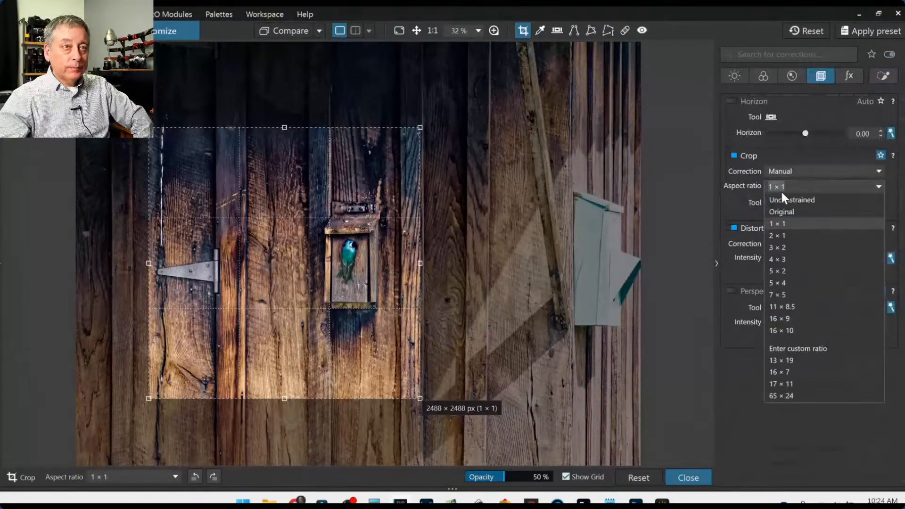
left_click(783, 282)
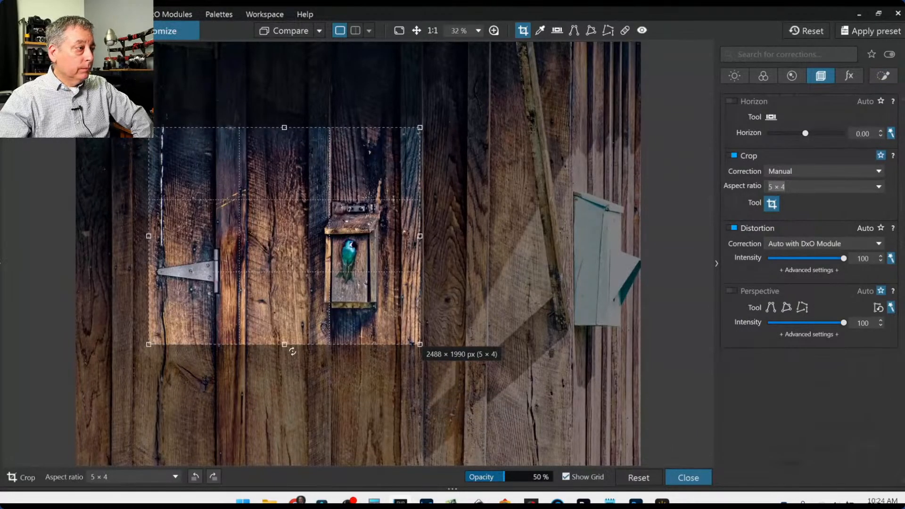
Step: Enlarge the crop to about 3267 × 2614 px, position it around the door hinge and nest box, and apply it
left_click_drag(284, 344, 276, 385)
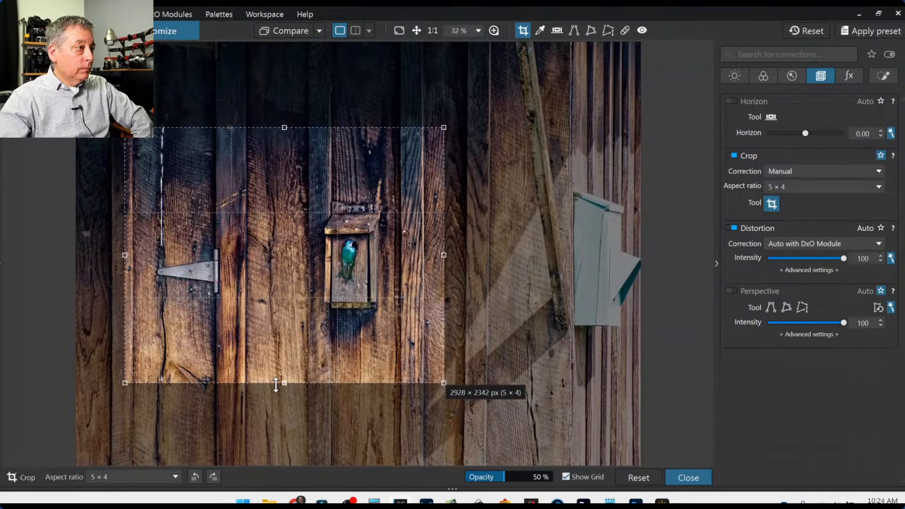
left_click_drag(275, 384, 273, 422)
left_click_drag(281, 355, 283, 370)
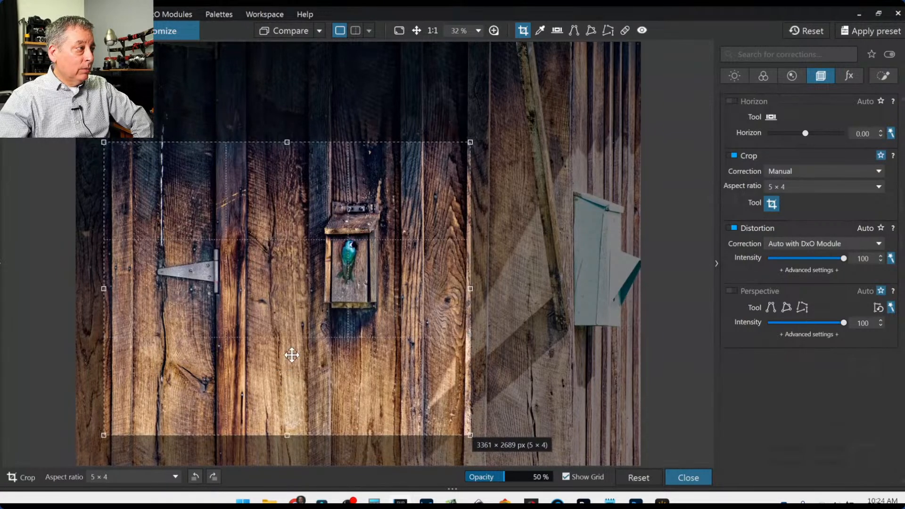
left_click_drag(470, 288, 460, 289)
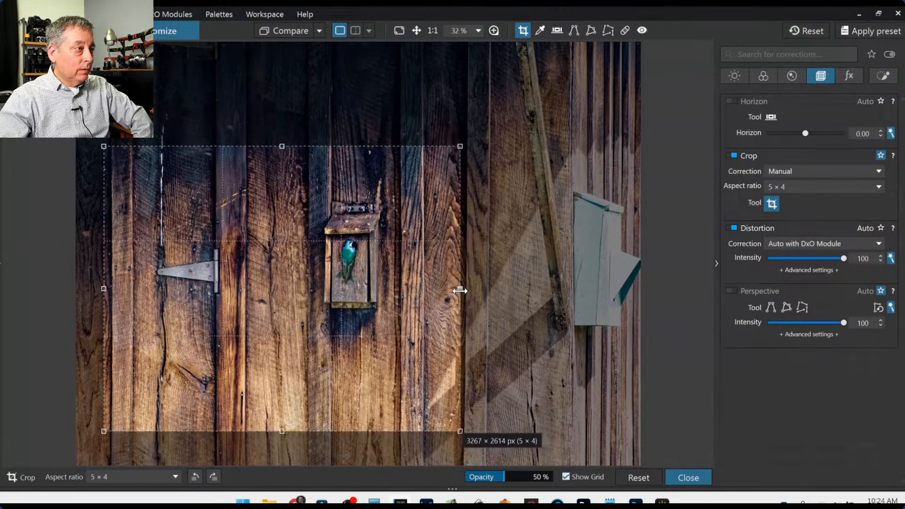
left_click_drag(386, 330, 381, 331)
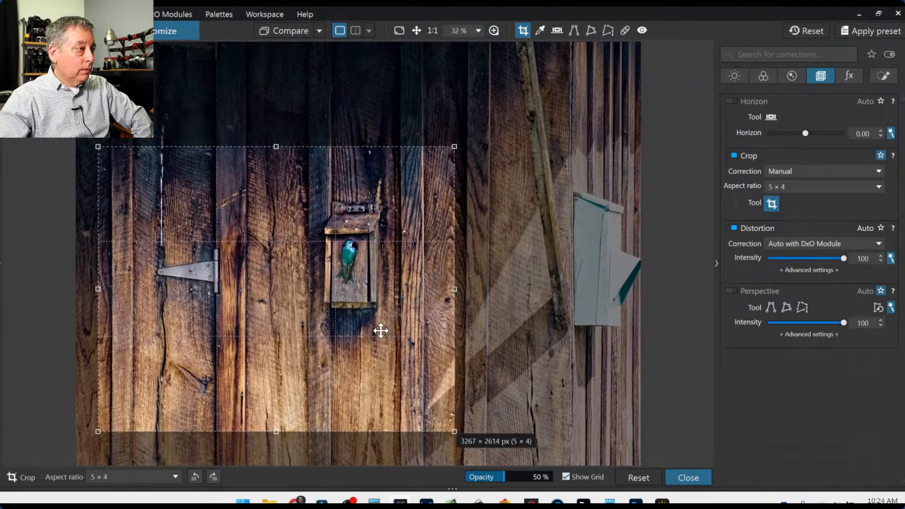
key("Return")
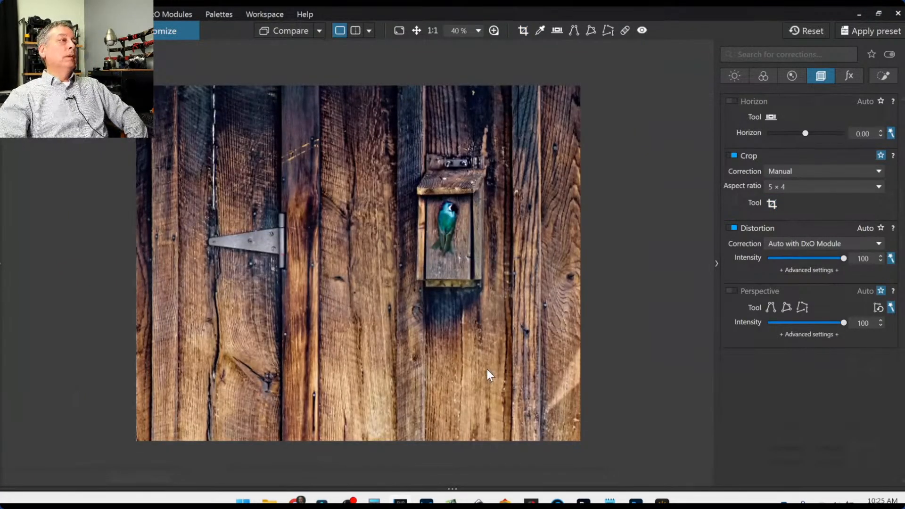
Step: Reopen the crop, move the 3267 × 2614 px frame slightly up the barn wall, and apply it
left_click(773, 204)
left_click_drag(390, 340, 390, 321)
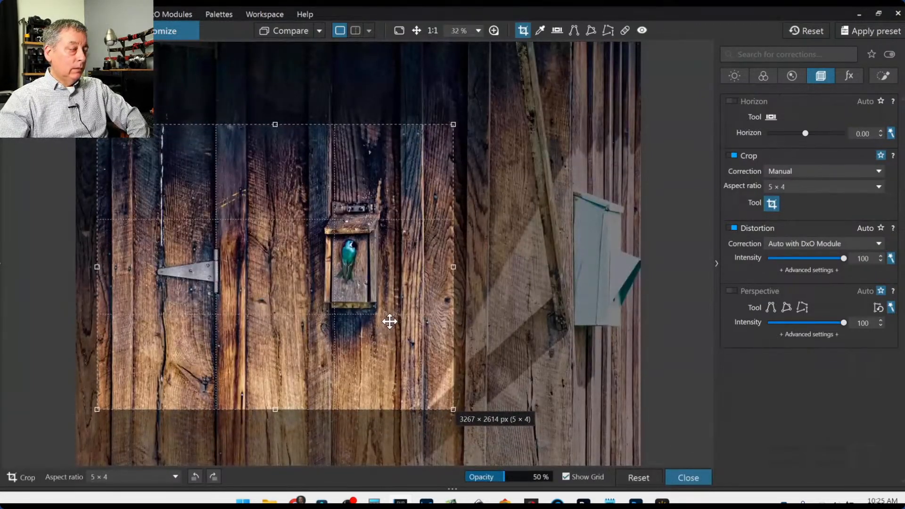
key("Return")
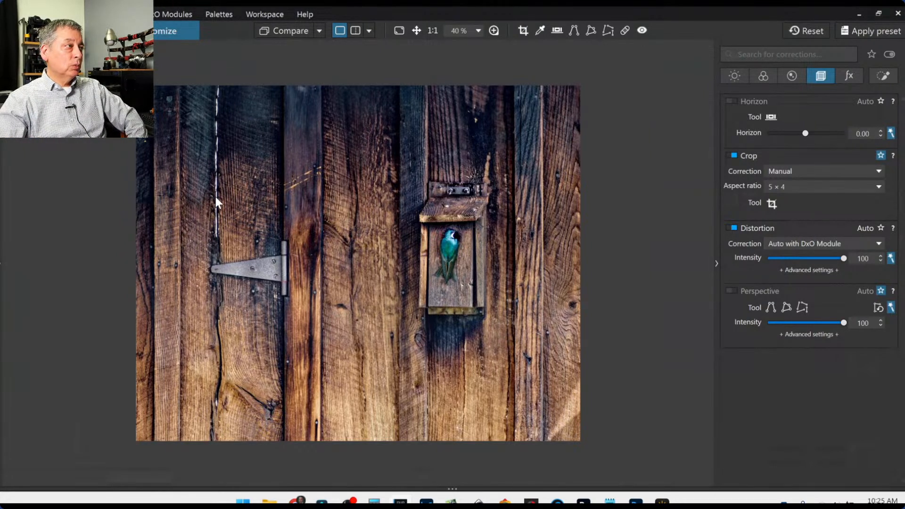
Step: Clone out the bright vertical gap above the door hinge, moving the source to the dark boards near the photo's left edge, and close retouching
left_click(625, 31)
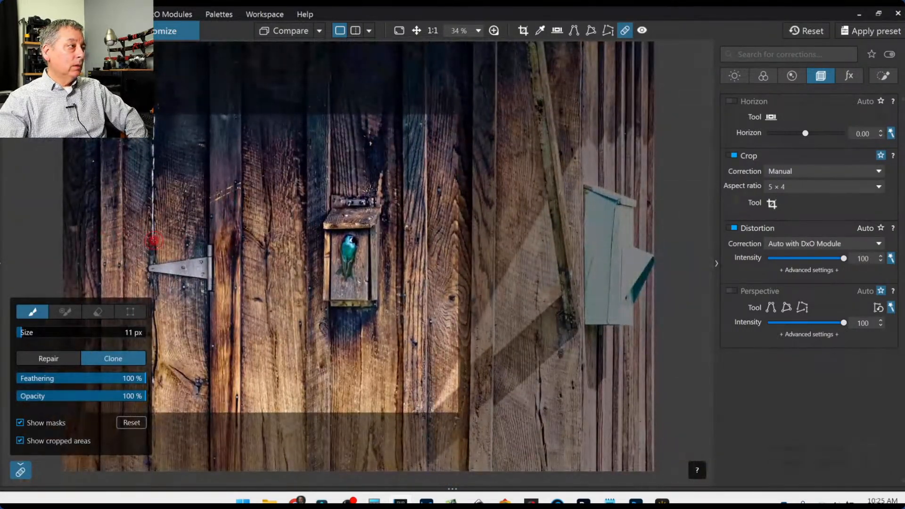
left_click_drag(153, 241, 154, 110)
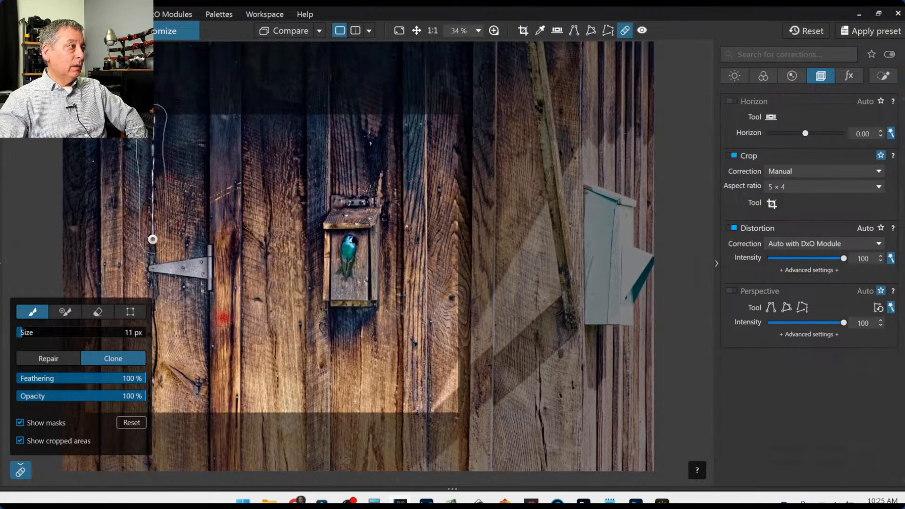
key("ctrl+minus")
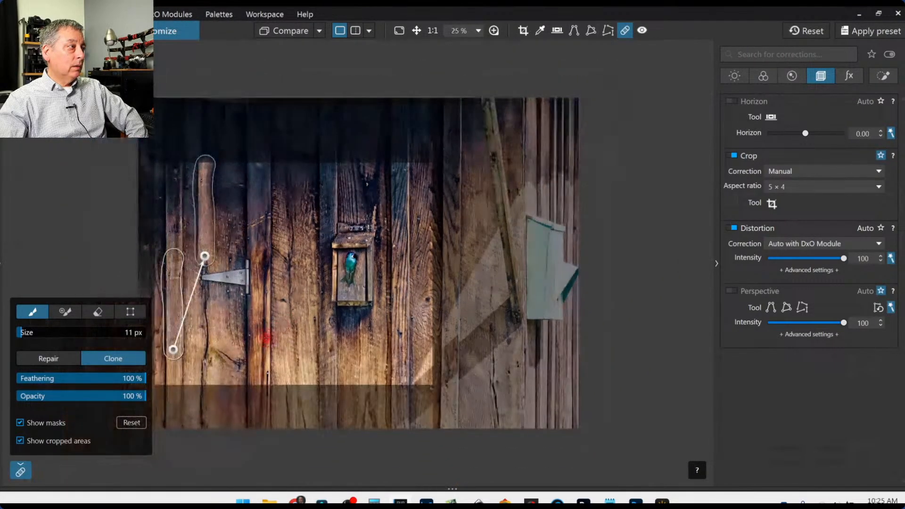
left_click_drag(162, 294, 157, 257)
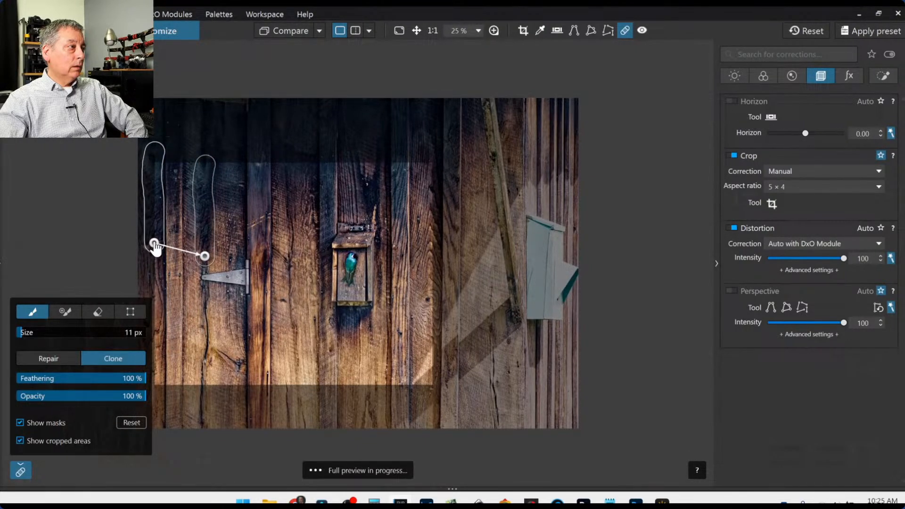
left_click_drag(154, 255, 292, 241)
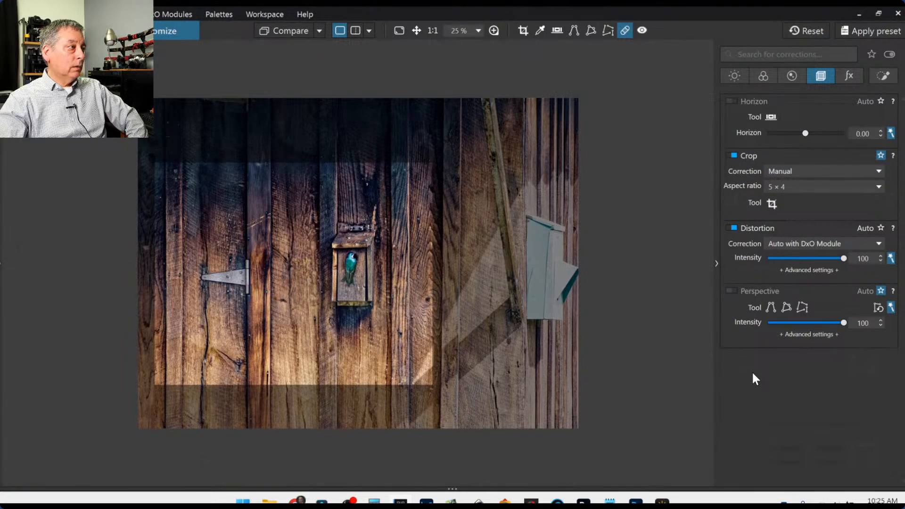
left_click(622, 31)
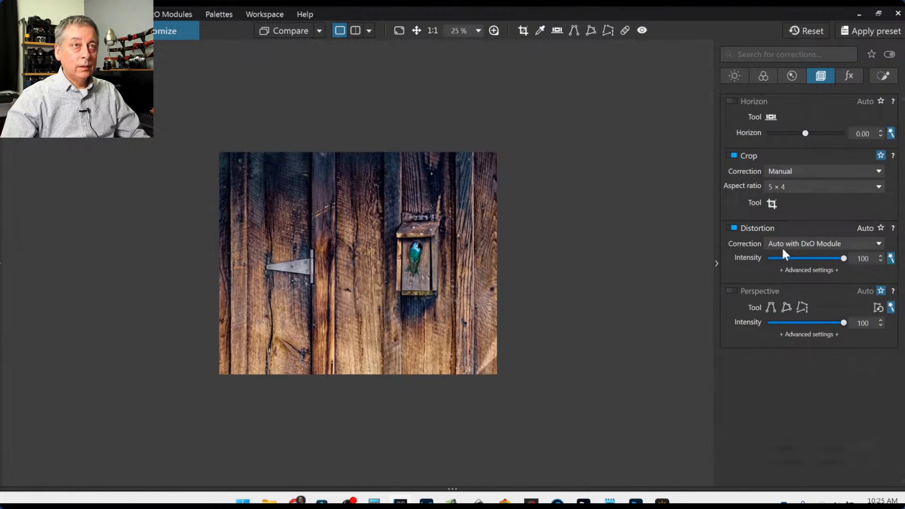
Step: In the boards' control line mask, nudge the lower line and set midtones to -14, shadows to -10 and blacks to -31
left_click(885, 76)
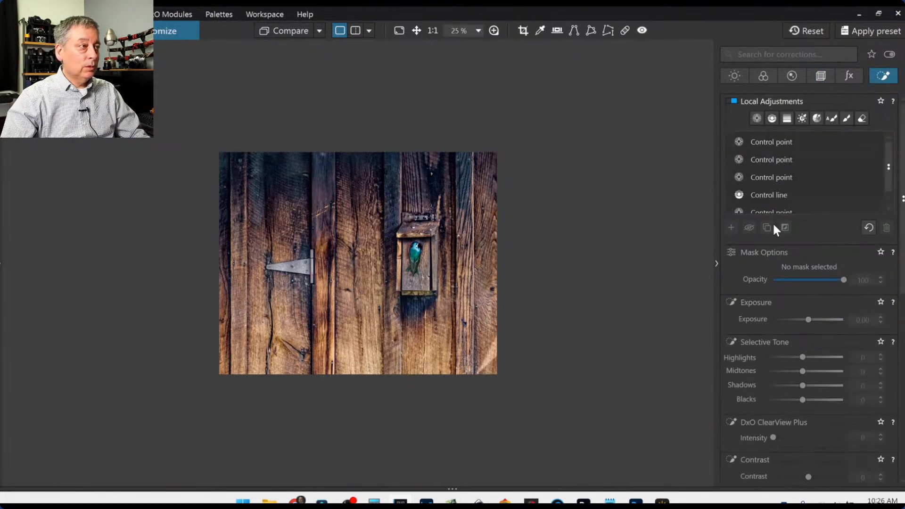
scroll(766, 193, "down", 1)
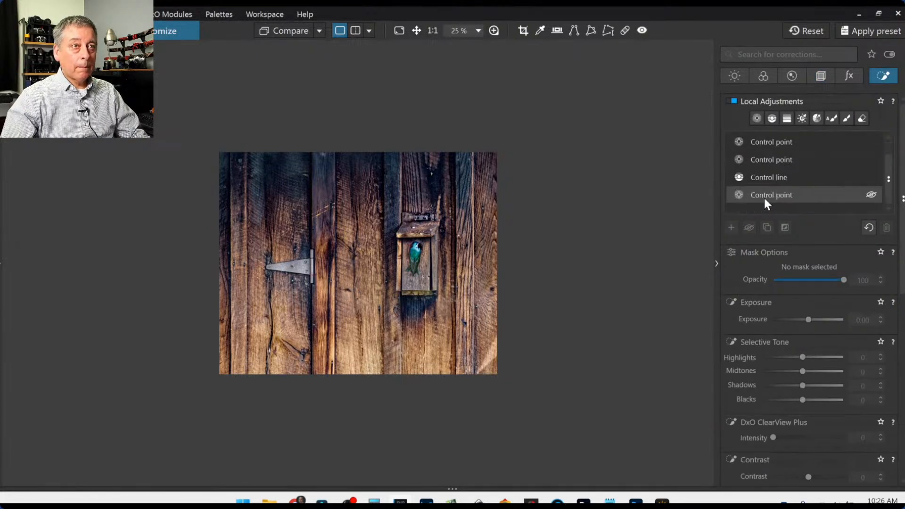
left_click(765, 179)
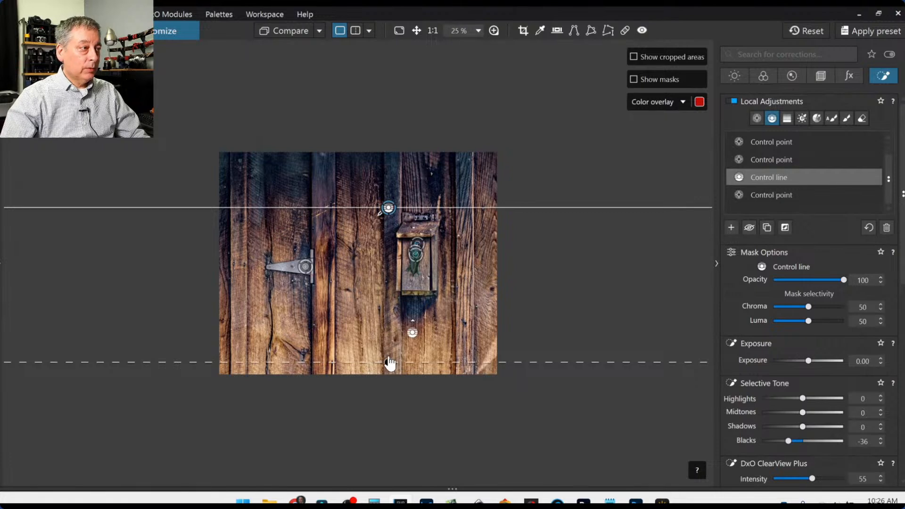
left_click(414, 335)
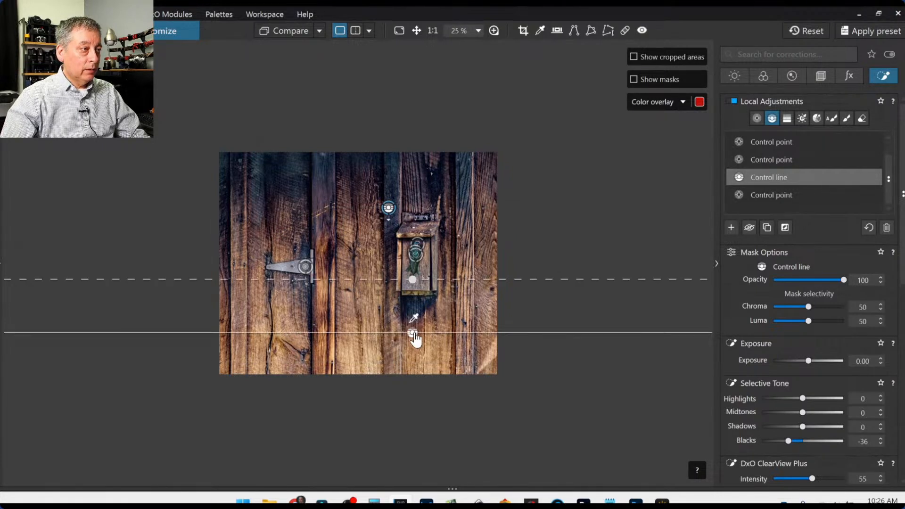
mouse_move(414, 334)
left_mouse_down()
mouse_move(415, 325)
mouse_move(418, 339)
left_mouse_up()
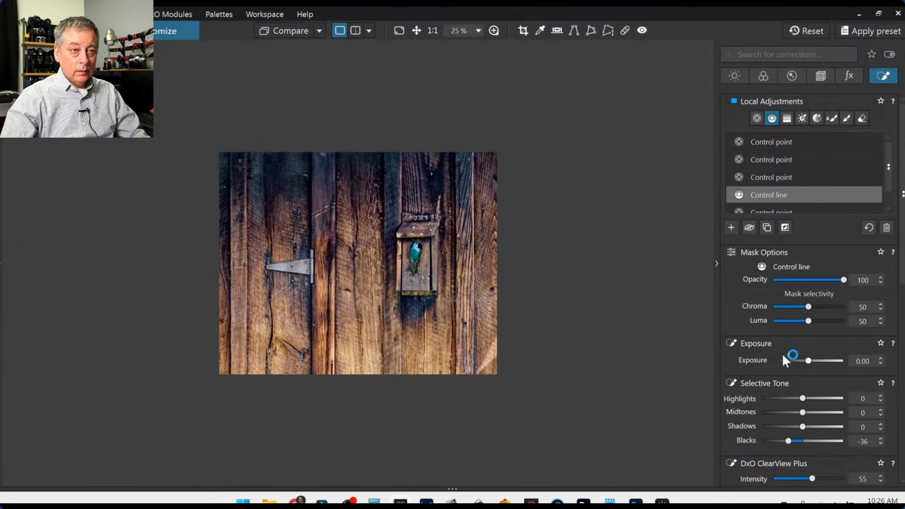
mouse_move(801, 415)
left_mouse_down()
mouse_move(794, 414)
mouse_move(799, 426)
left_mouse_up()
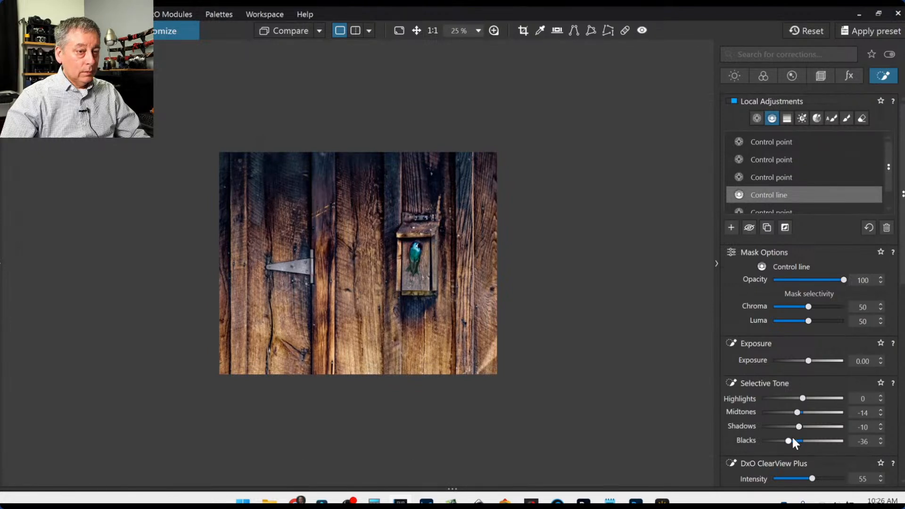
left_click_drag(789, 440, 791, 440)
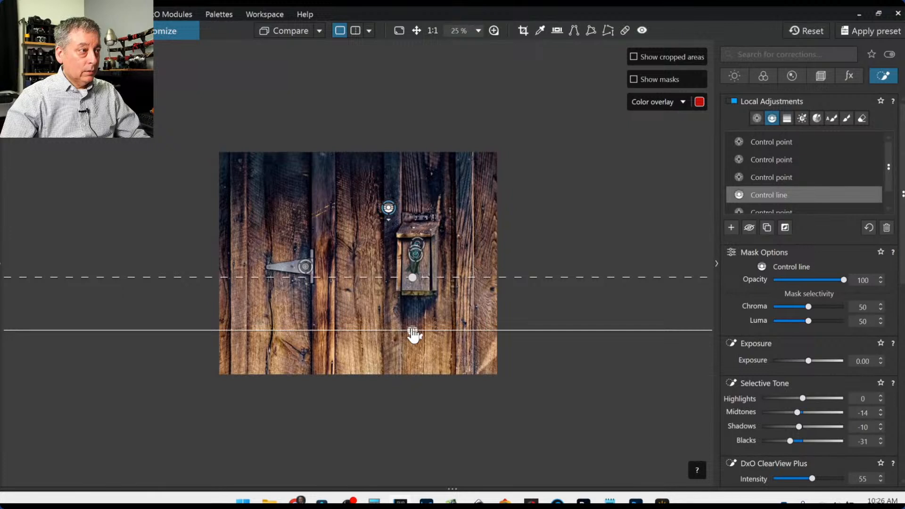
Step: Remove that mask's lower line and start a new mask with a control line across the boards below the nest box, sampling the brown wood
left_click(389, 207)
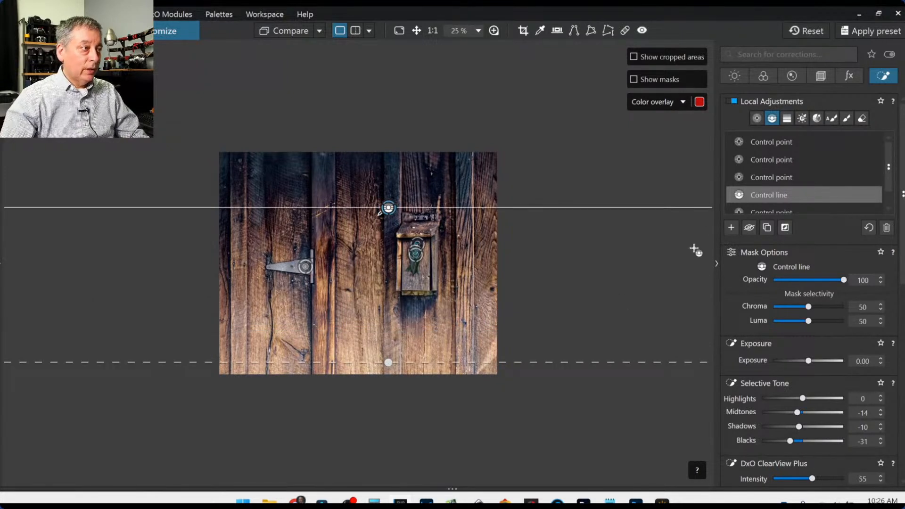
left_click(731, 228)
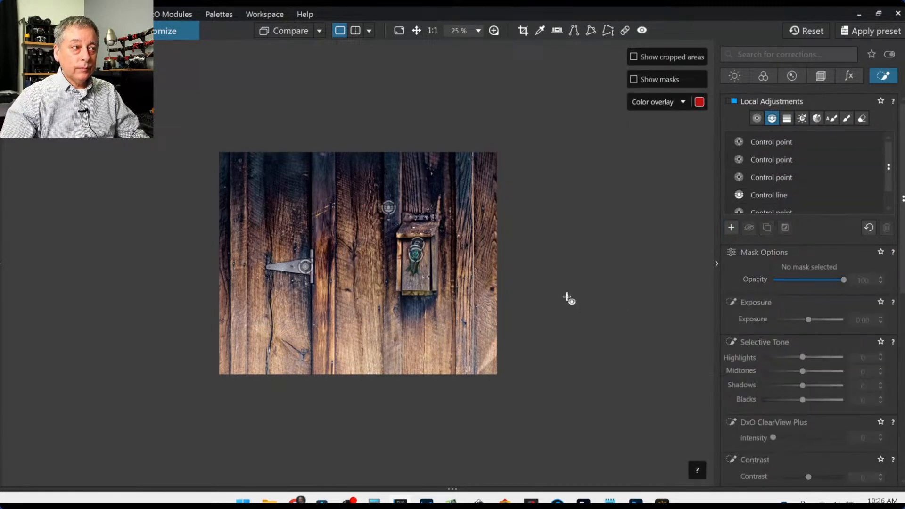
left_click_drag(412, 329, 376, 348)
key("m")
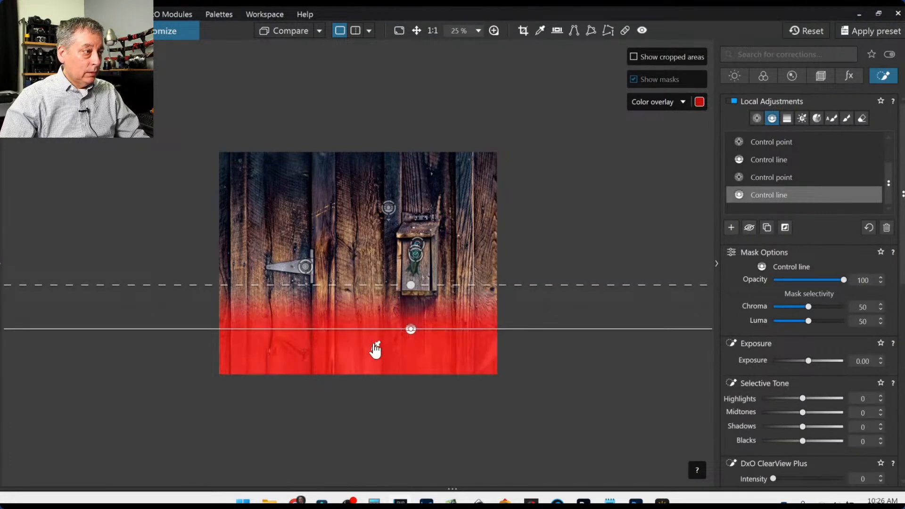
Step: Set the lower control line mask's exposure to -0.98, microcontrast to 82 and blacks to -15
left_click_drag(807, 361, 801, 361)
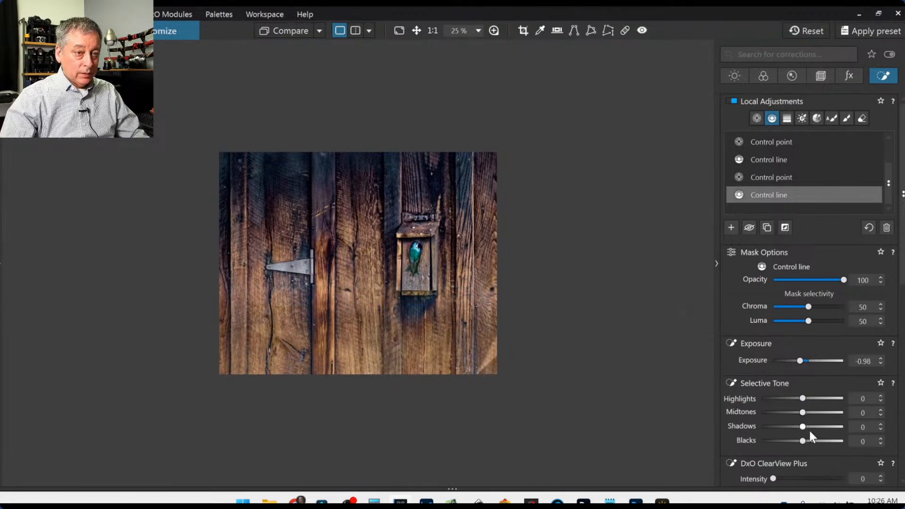
scroll(809, 429, "down", 3)
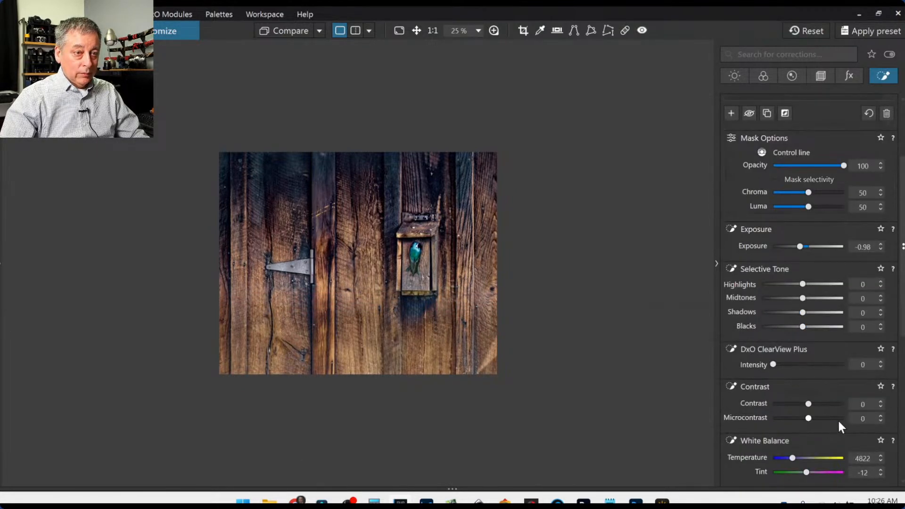
left_click_drag(839, 420, 843, 419)
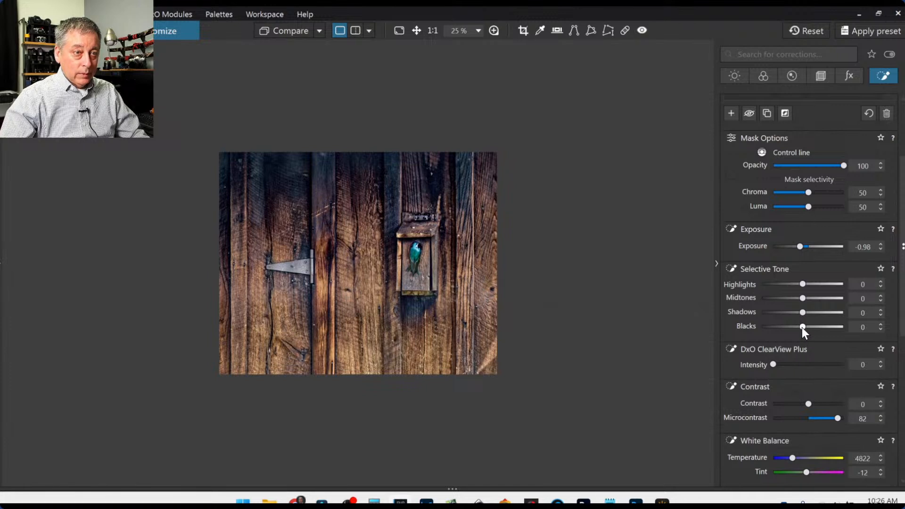
left_click_drag(802, 327, 797, 327)
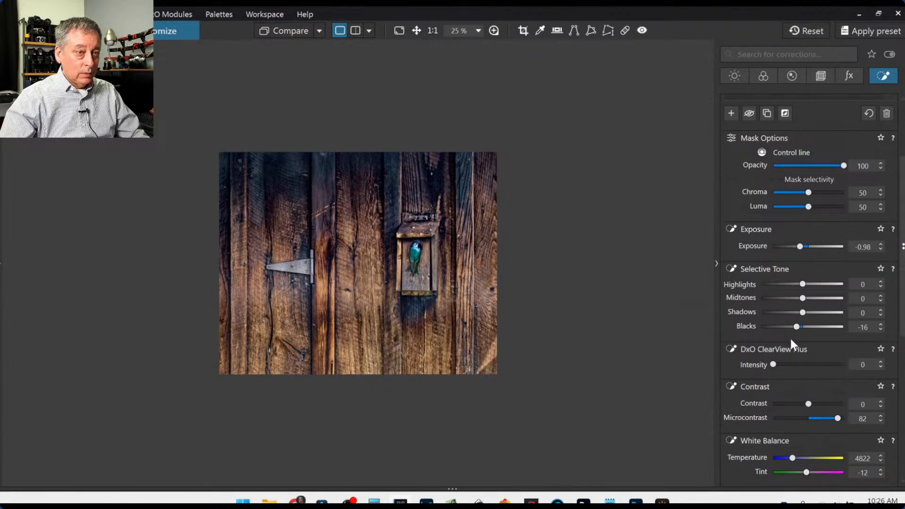
left_click(794, 329)
left_click_drag(794, 330, 797, 330)
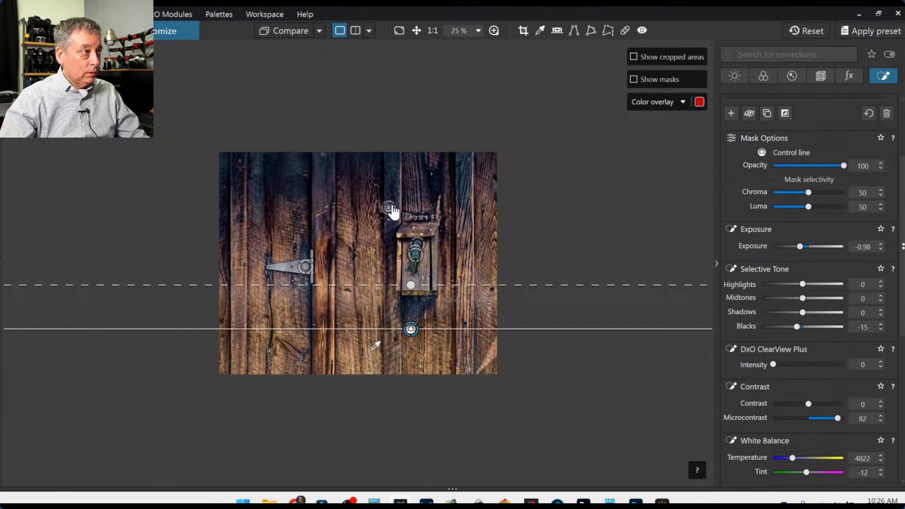
Step: Set the white balance temperature to 5433 in both the lower and the upper control line masks
left_click(389, 208)
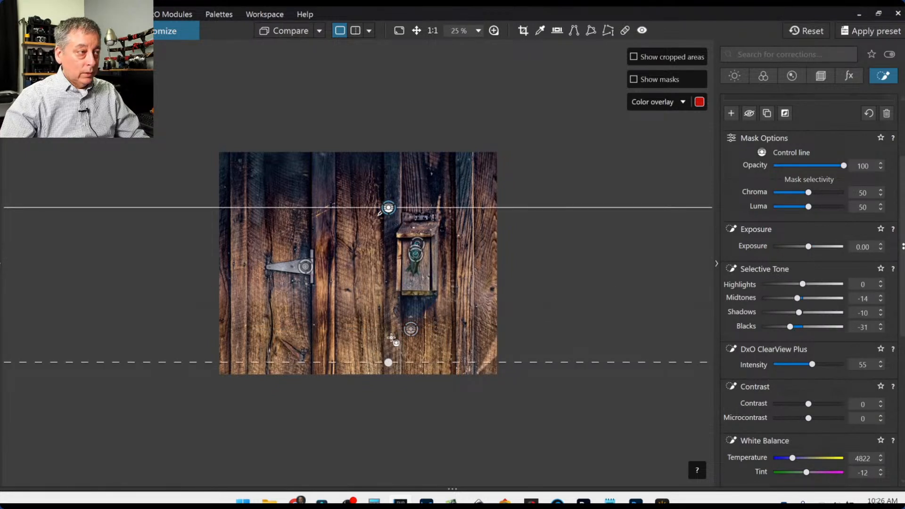
left_click(411, 330)
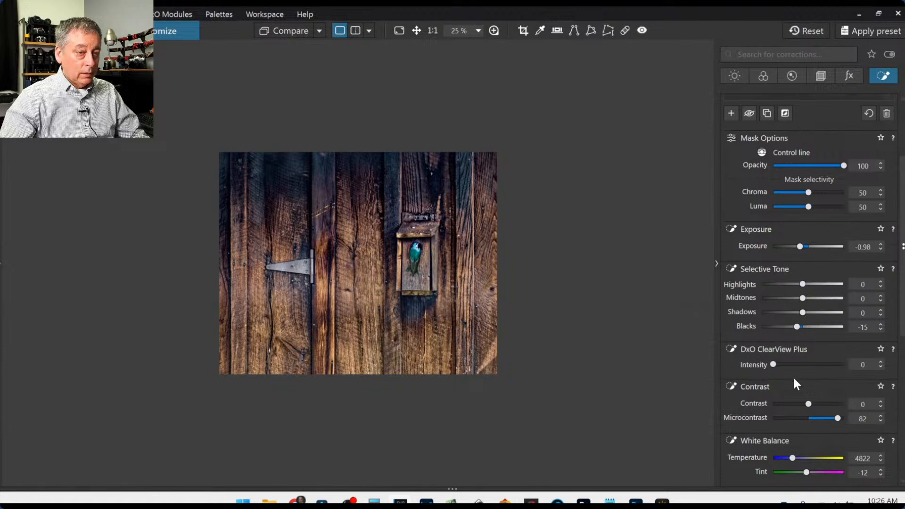
scroll(794, 376, "down", 2)
left_click_drag(794, 403, 796, 401)
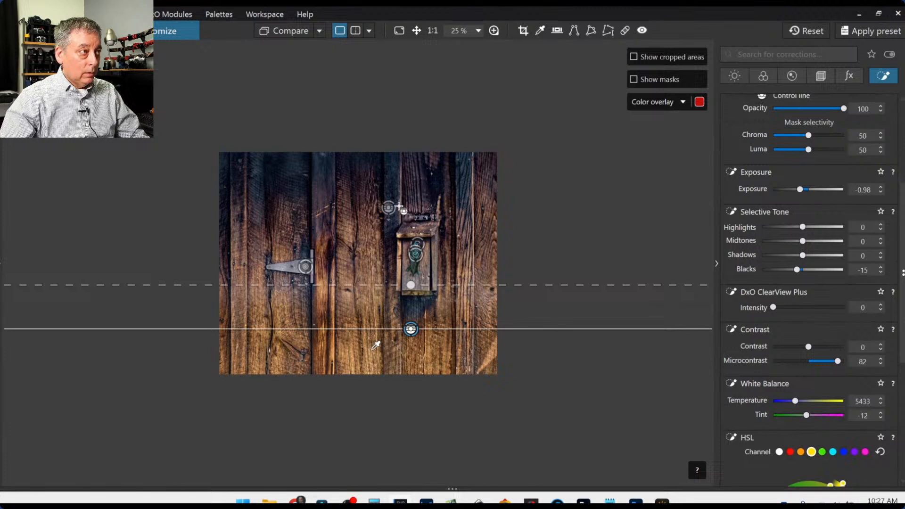
left_click(389, 208)
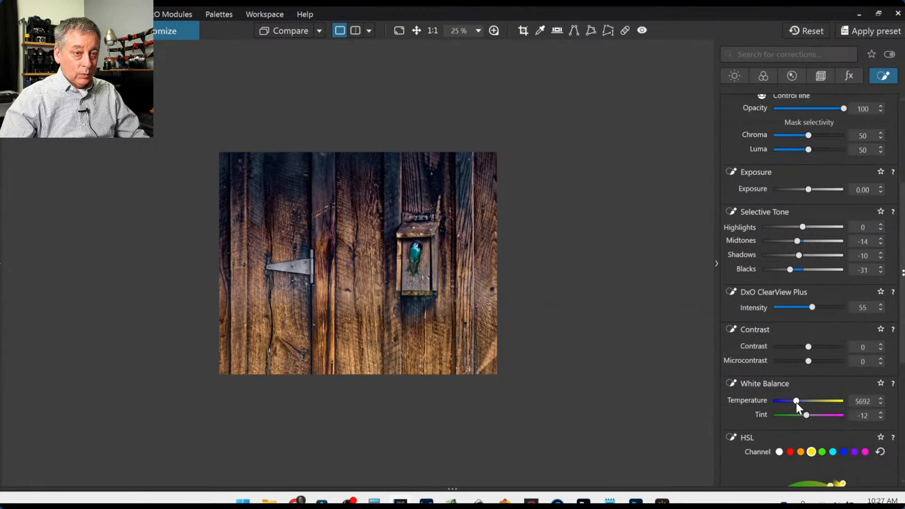
left_click_drag(796, 402, 796, 402)
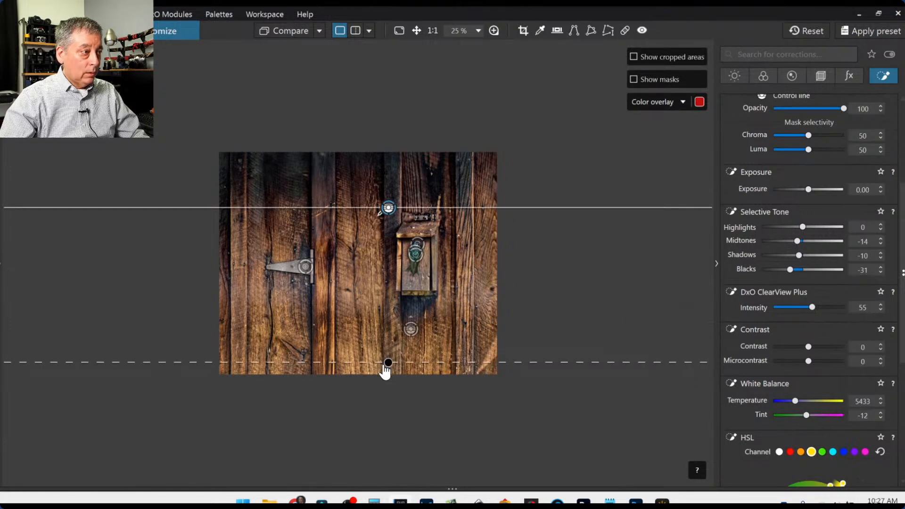
Step: Extend the upper control line's fade slightly further down the boards and set its chroma selectivity to 65
mouse_move(388, 362)
left_mouse_down()
mouse_move(386, 242)
mouse_move(378, 344)
mouse_move(387, 368)
left_mouse_up()
scroll(409, 268, "up", 3)
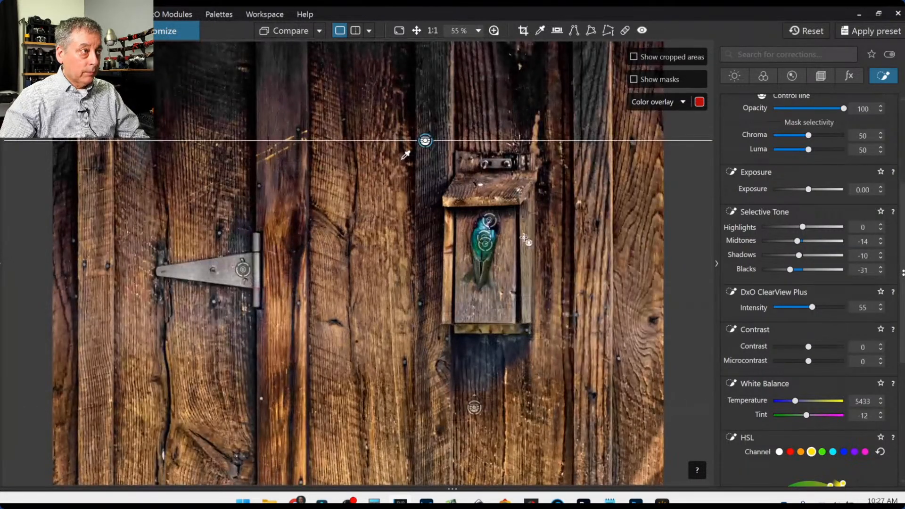
scroll(798, 181, "up", 3)
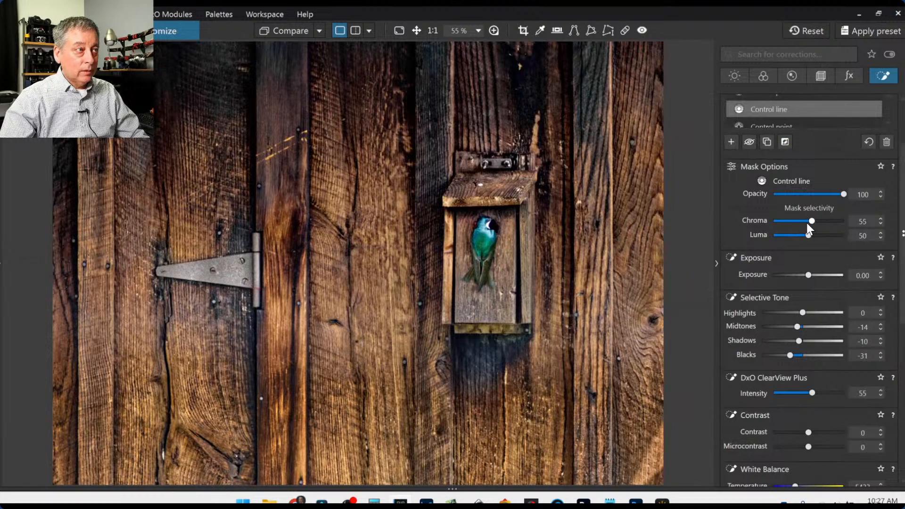
scroll(807, 223, "up", 4)
scroll(807, 222, "down", 1)
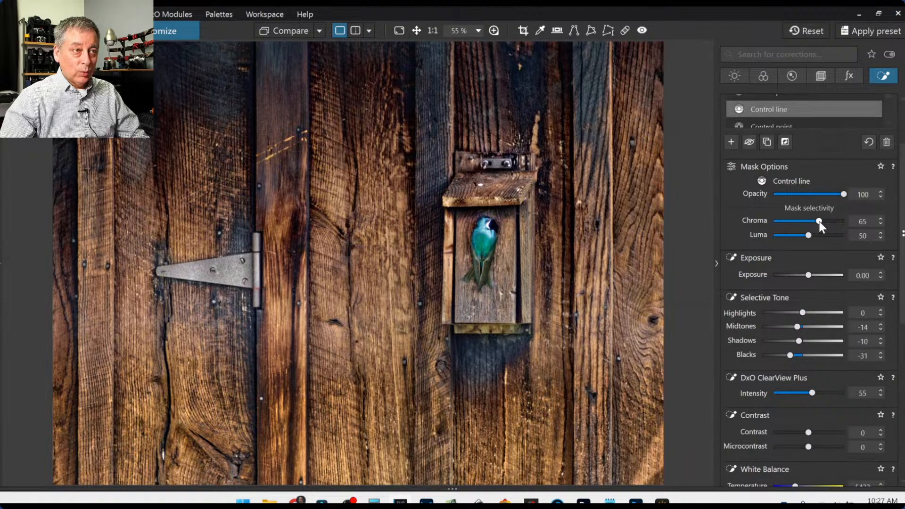
Step: Select the control point on the bird's body and set its white balance temperature to 4122
left_click(491, 250)
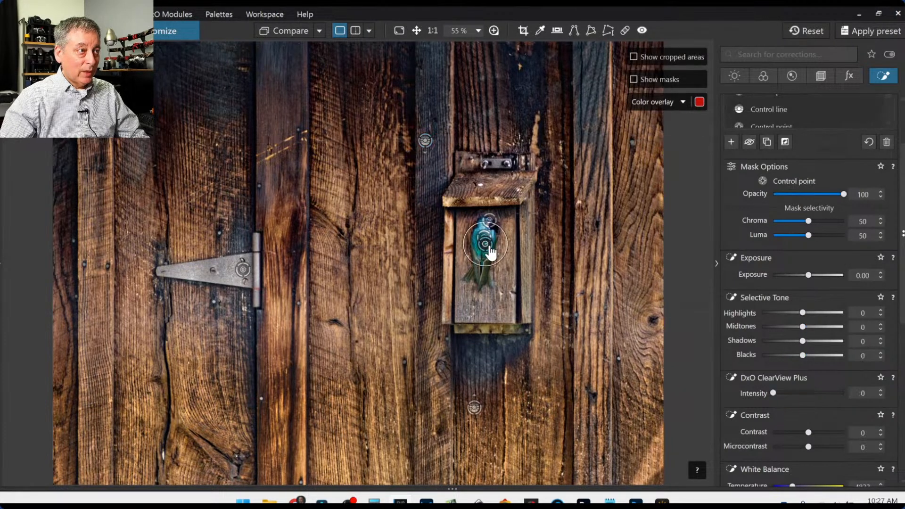
scroll(811, 351, "down", 3)
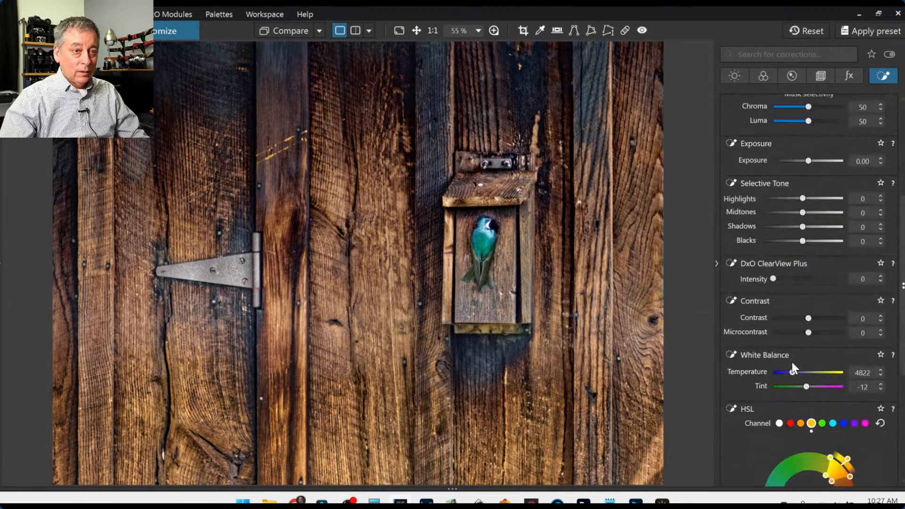
scroll(792, 373, "down", 1)
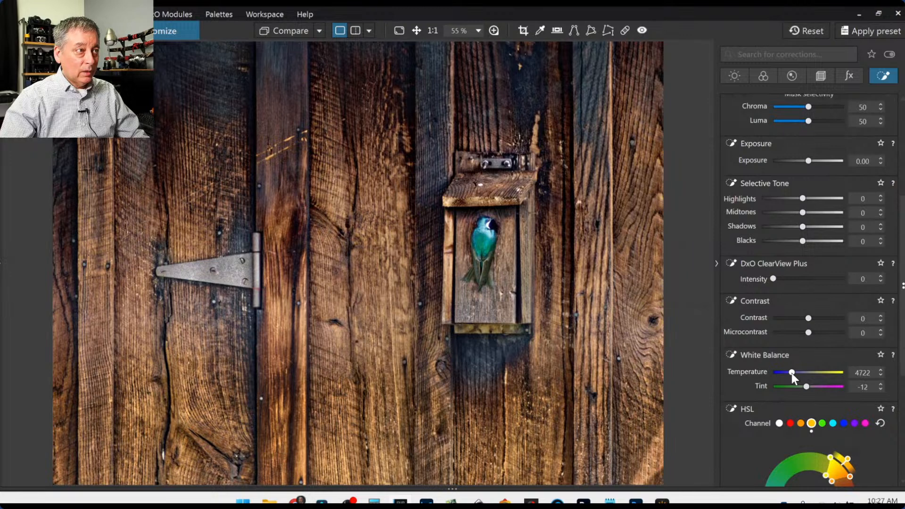
scroll(791, 372, "down", 2)
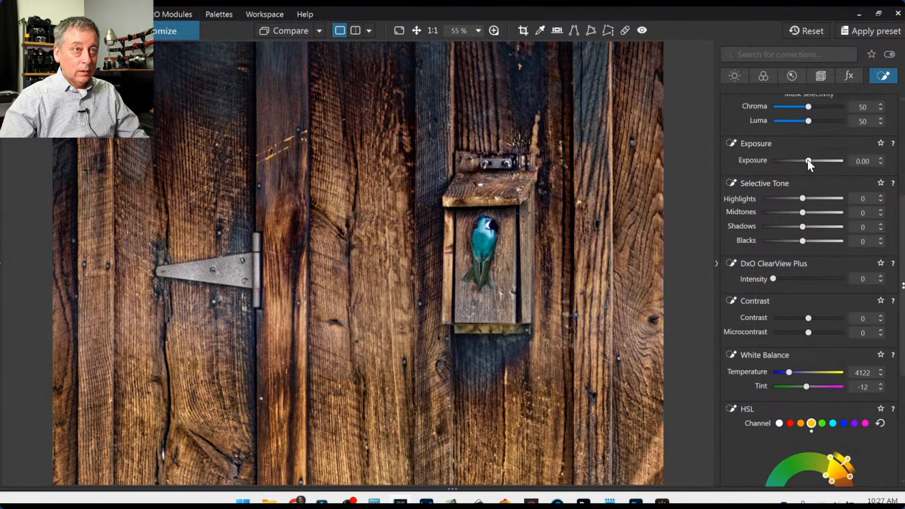
Step: Raise the exposure of the control point on the bird's body to 0.36
scroll(808, 160, "down", 1)
scroll(809, 163, "up", 2)
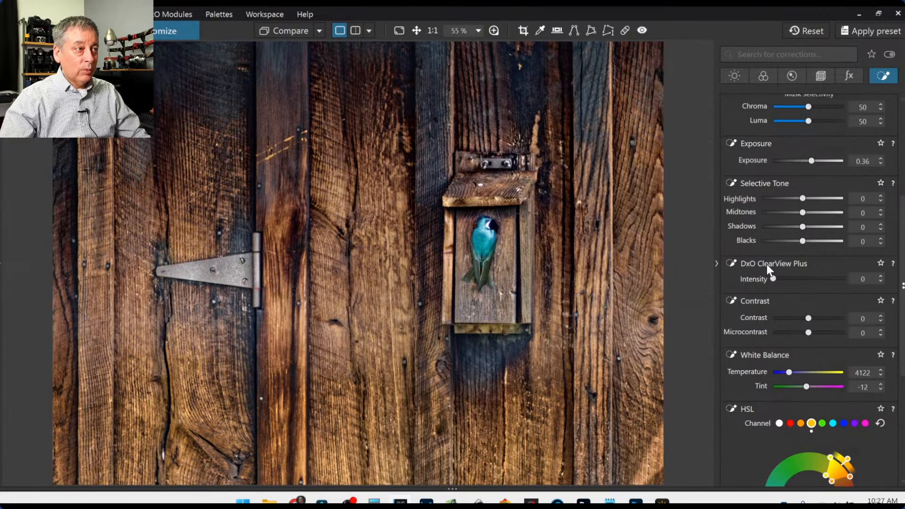
key("Escape")
Step: Select the lower control line mask and move its solid line slightly up the boards, closer to the nest box
scroll(575, 349, "down", 3)
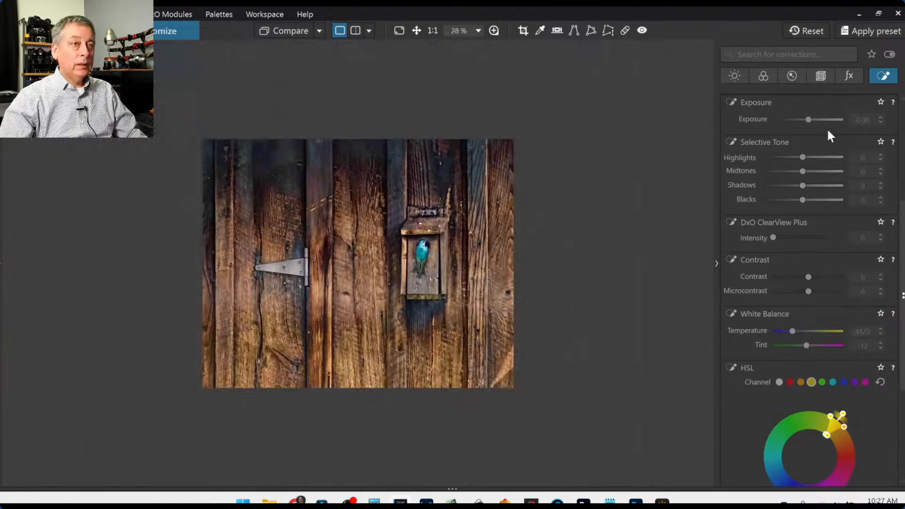
scroll(860, 247, "up", 5)
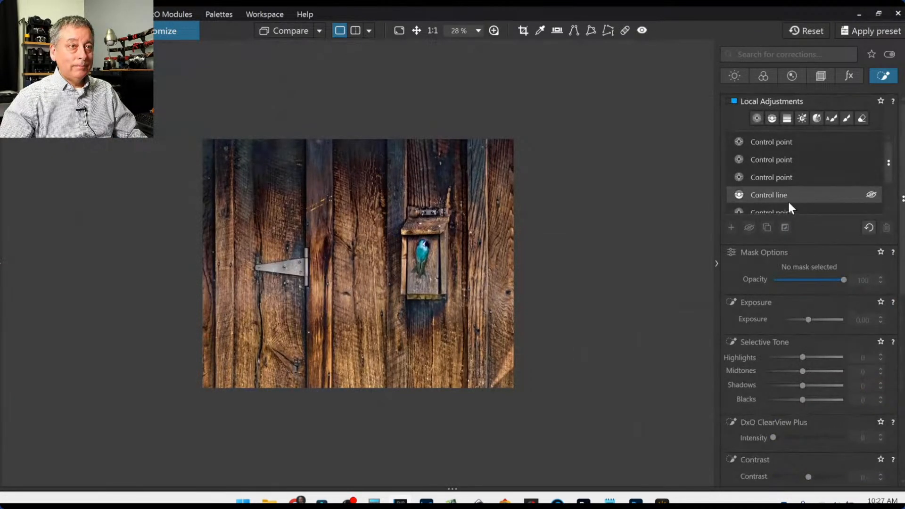
left_click(788, 198)
left_click(417, 337)
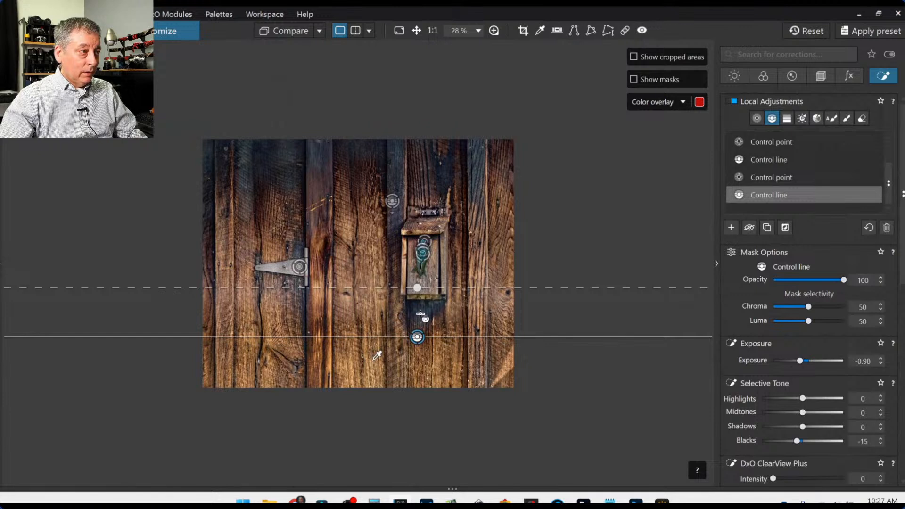
left_click_drag(418, 338, 418, 326)
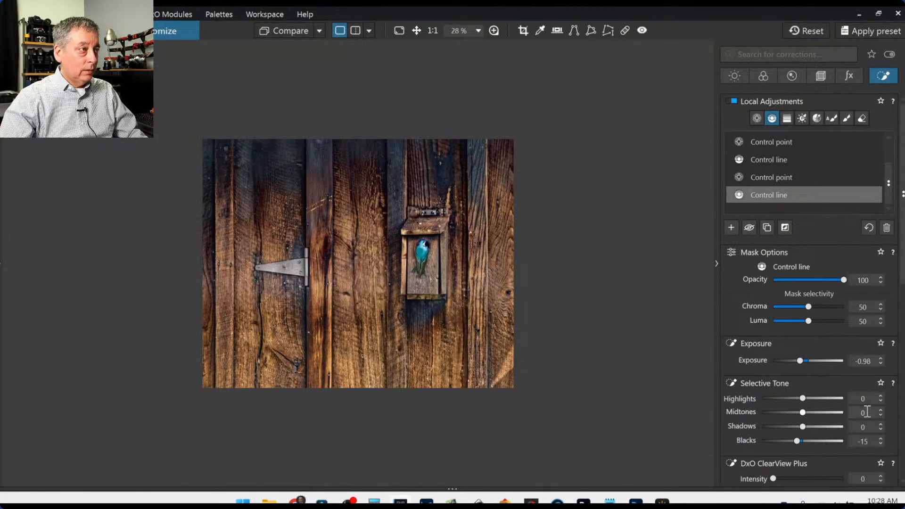
key("Escape")
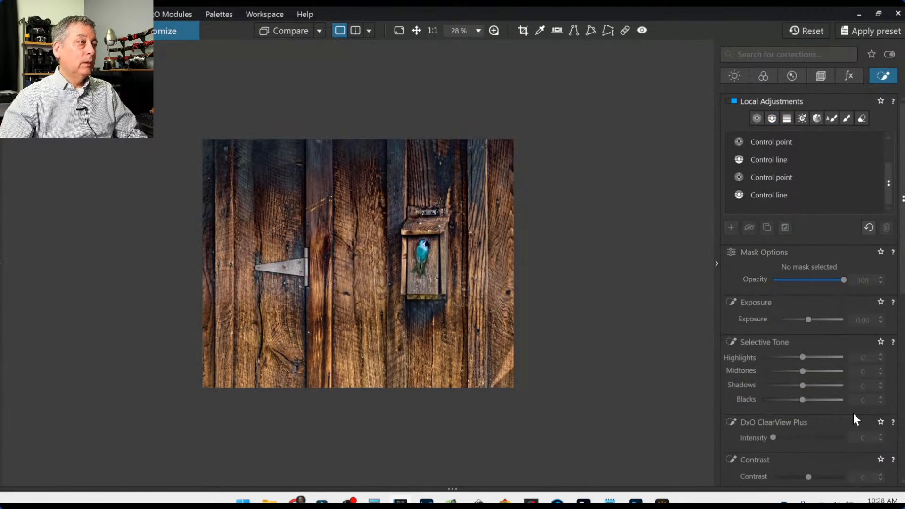
Step: Export the edited birdhouse photo to disk
right_click(438, 171)
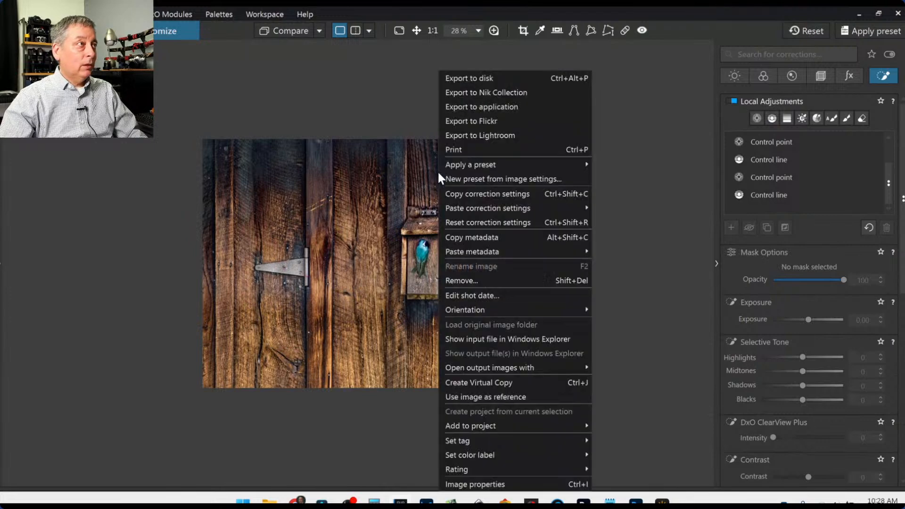
left_click(485, 80)
key("Escape")
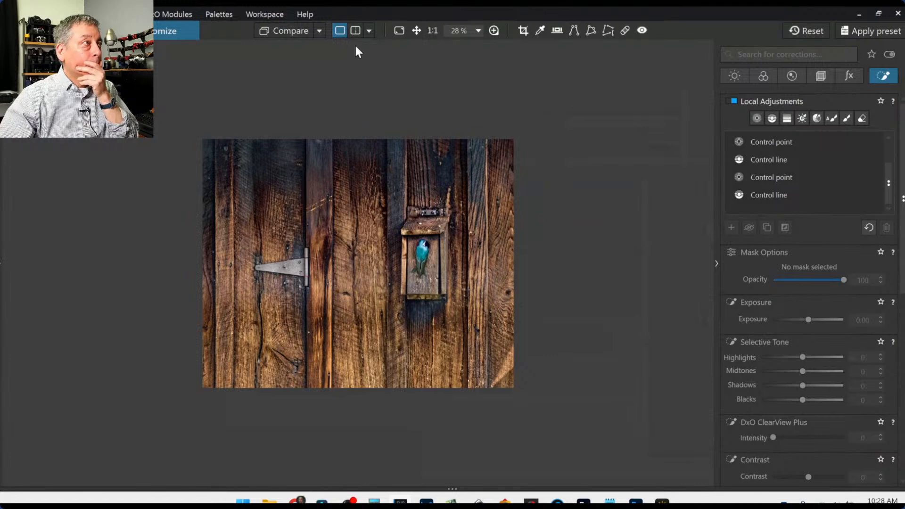
Step: Reset all corrections on the birdhouse photo to bring back the unedited image for comparison
left_click(311, 30)
left_click(320, 31)
left_click(321, 28)
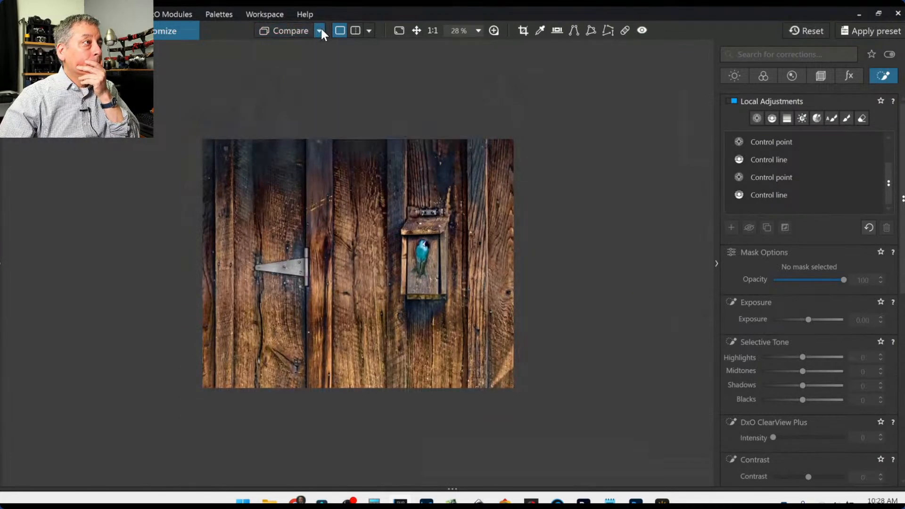
left_click(824, 31)
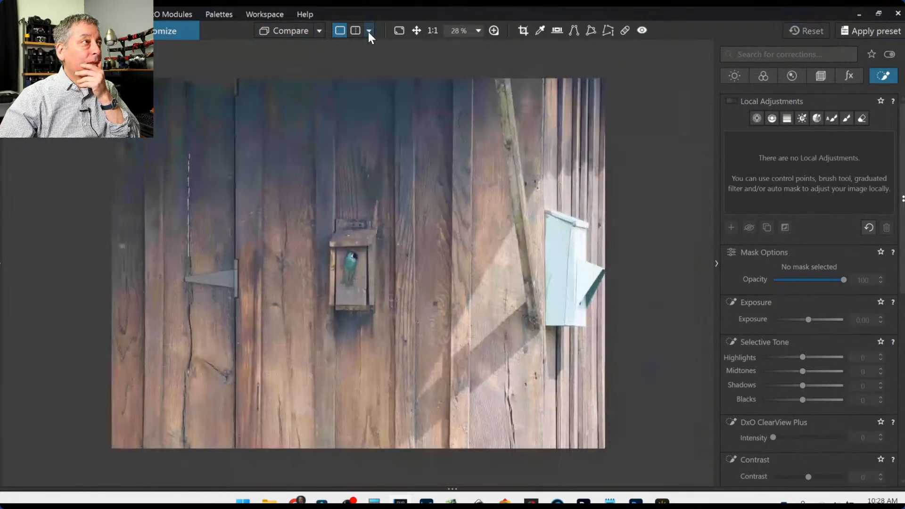
Step: Compare the reset photo with its edited version in the side by side left / right view, with the side palettes hidden
left_click(375, 32)
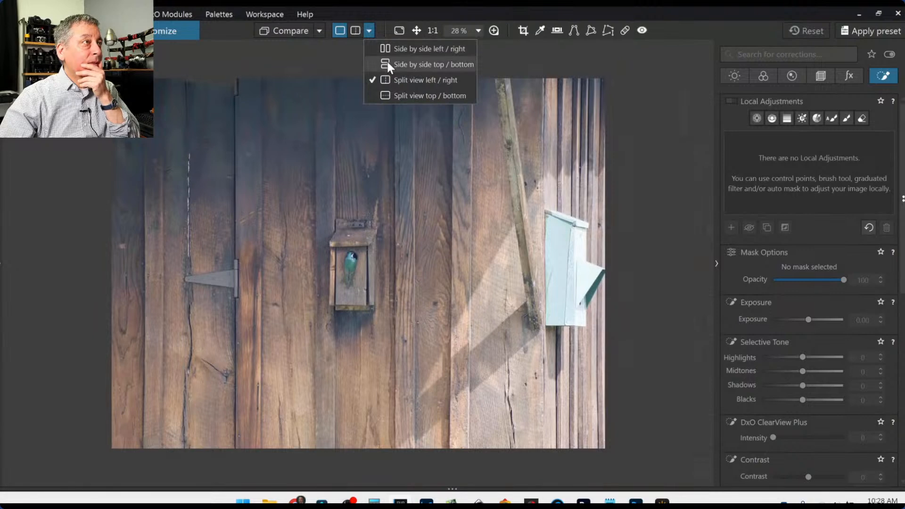
left_click(388, 51)
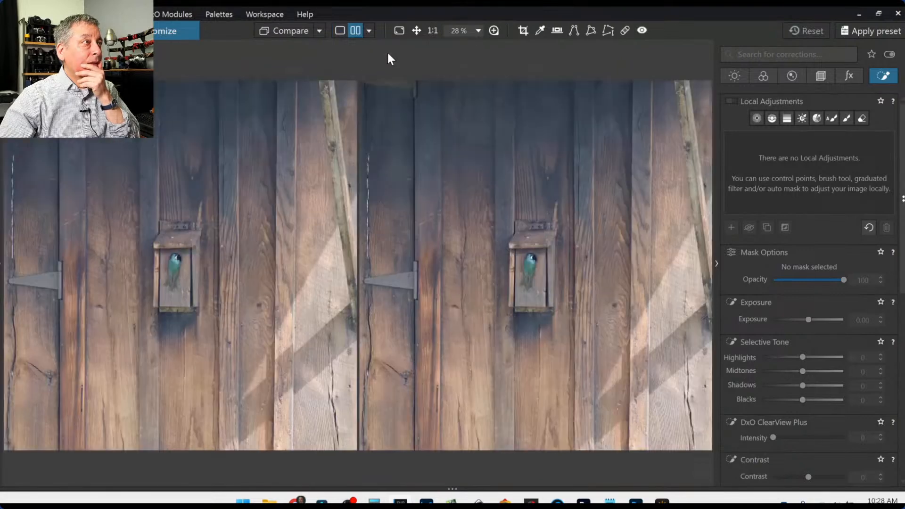
left_click(323, 36)
left_click(337, 102)
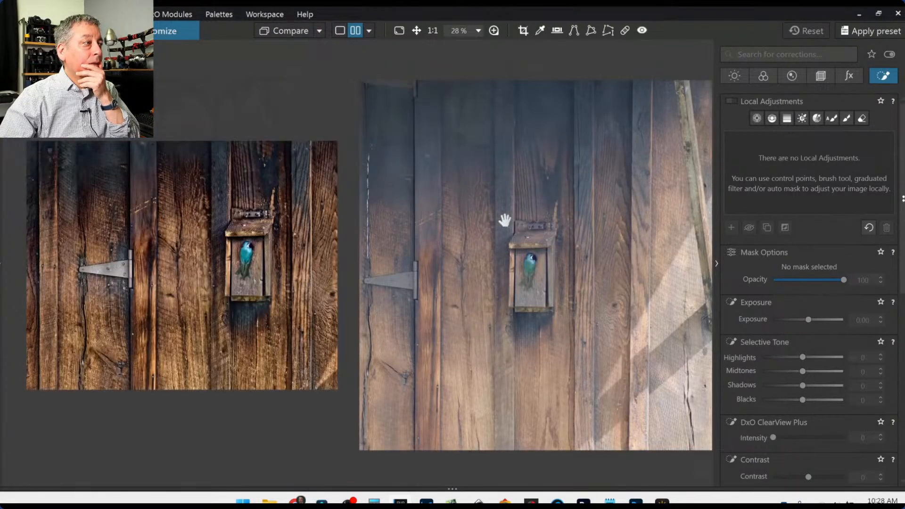
key("F9")
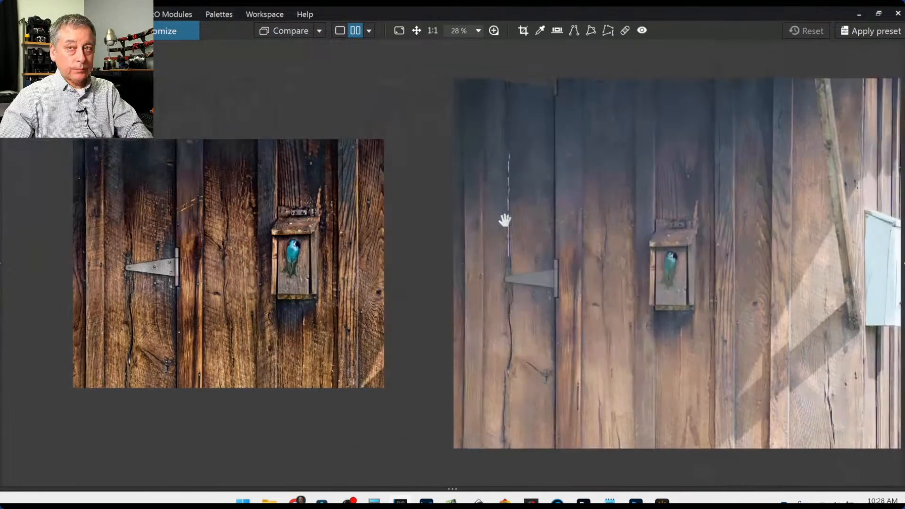
scroll(679, 293, "down", 1)
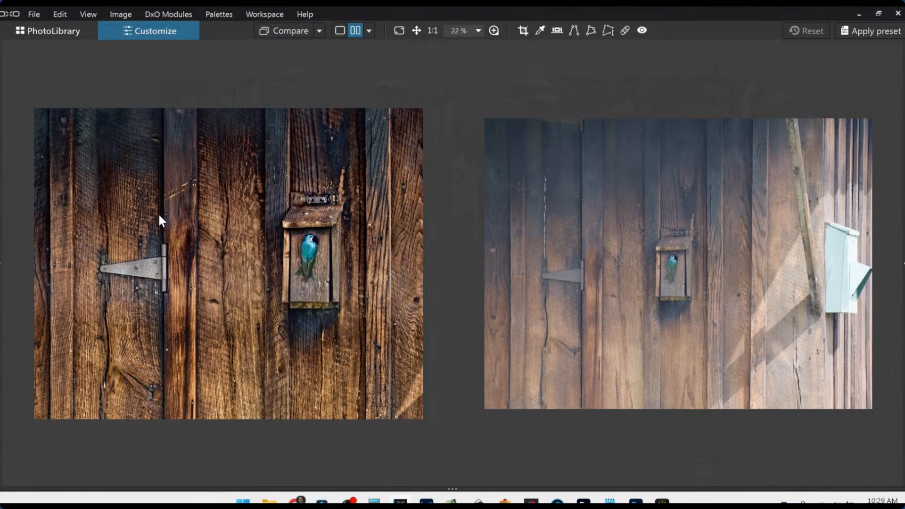
Step: Change the comparison to split view left / right, sweep the divider across the whole photo and inspect the bird up close
left_click(368, 30)
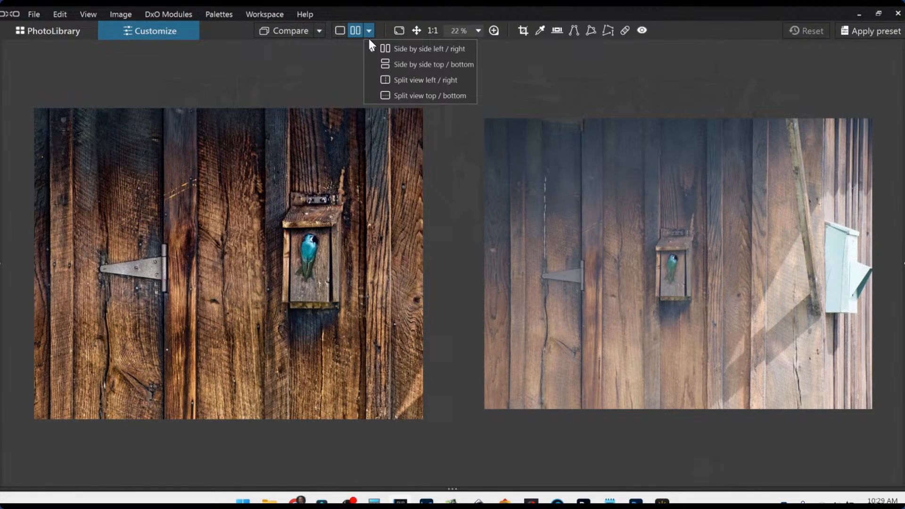
left_click(384, 81)
scroll(519, 273, "up", 2)
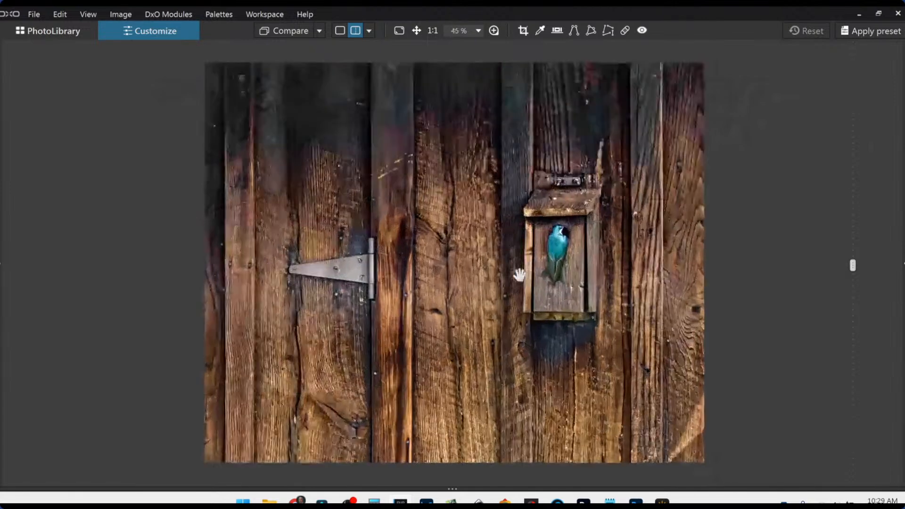
left_click_drag(853, 268, 94, 267)
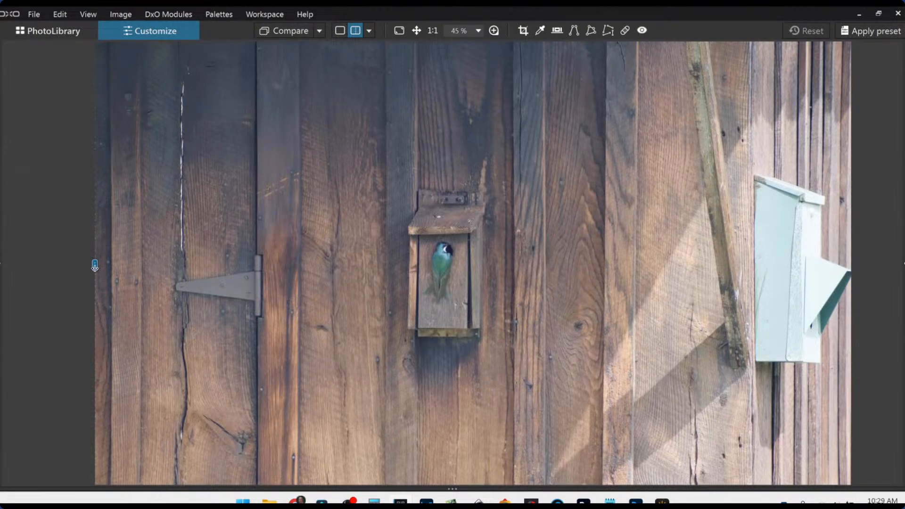
left_click_drag(95, 267, 767, 266)
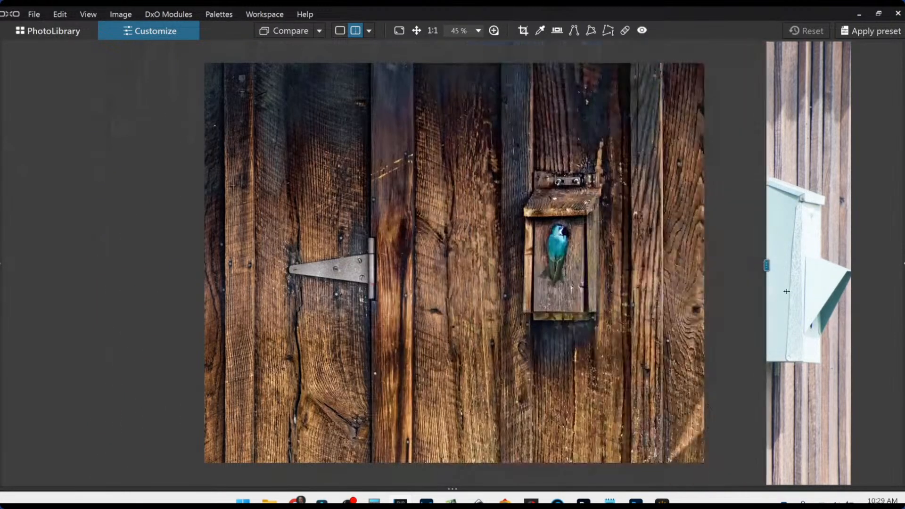
scroll(627, 231, "up", 3)
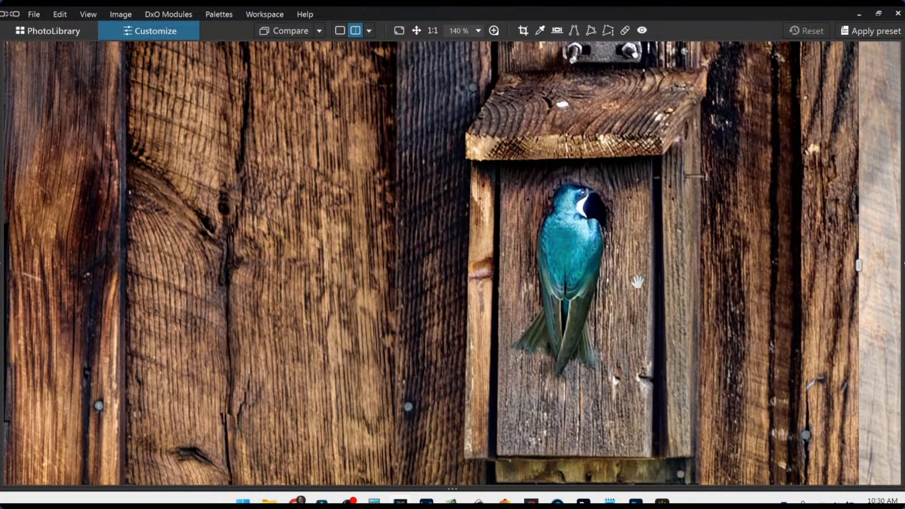
scroll(638, 282, "down", 5)
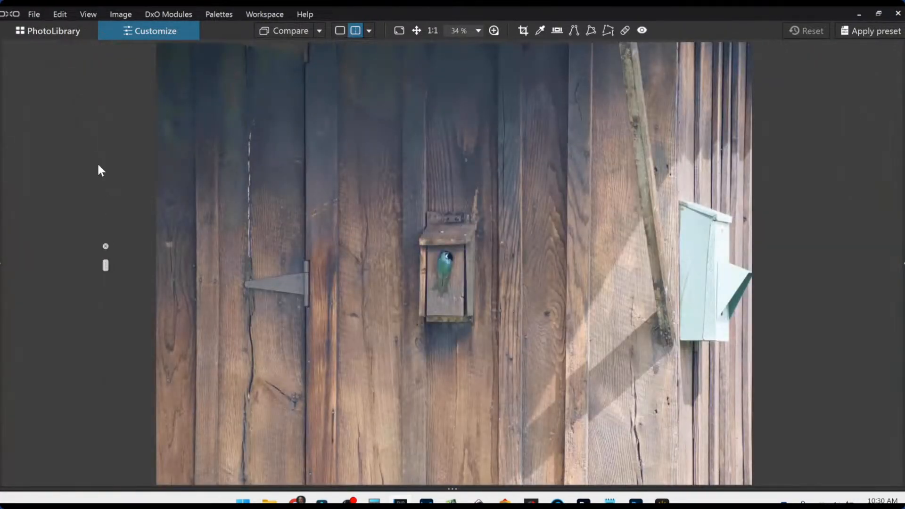
Step: Return to the photo library, check the latest viewer question in the Streamlabs Talk Studio chat, and come back to the library
left_click(66, 33)
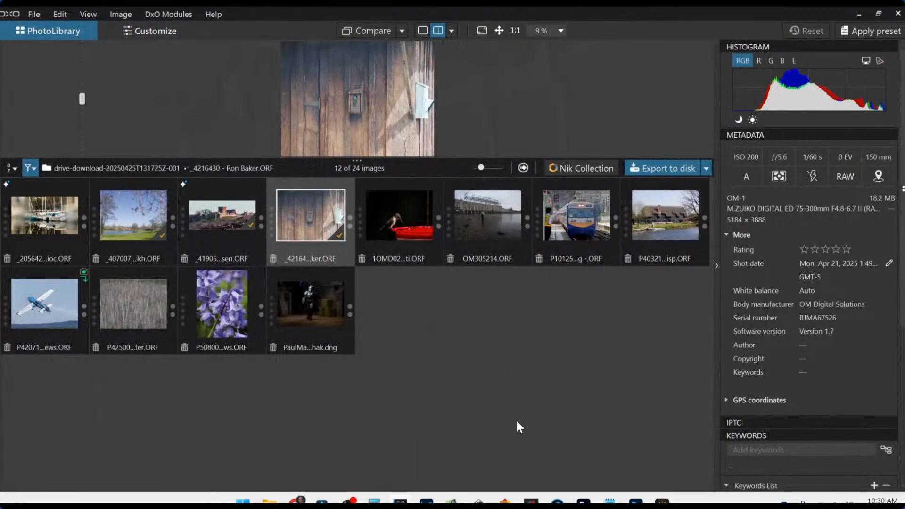
mouse_move(297, 501)
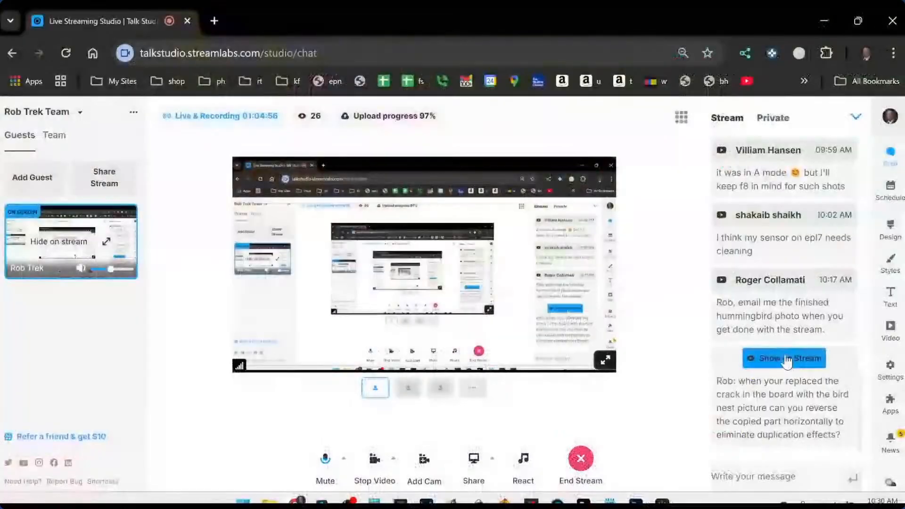
key("alt+Tab")
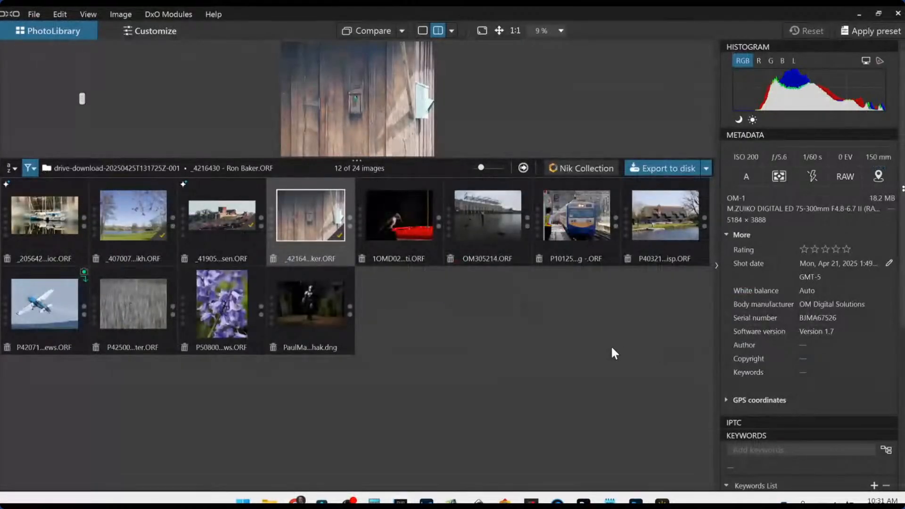
Step: Reopen the birdhouse photo for editing and return to the single-image view
double_click(315, 229)
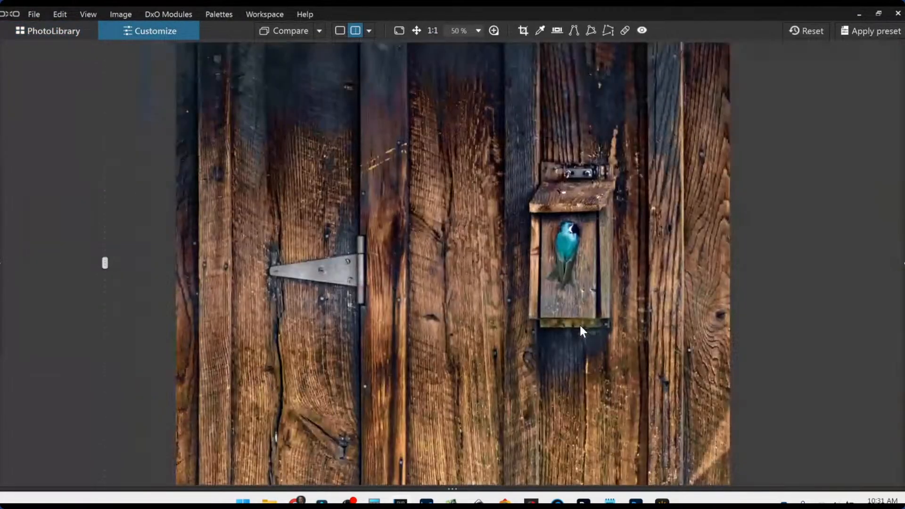
scroll(575, 237, "down", 2)
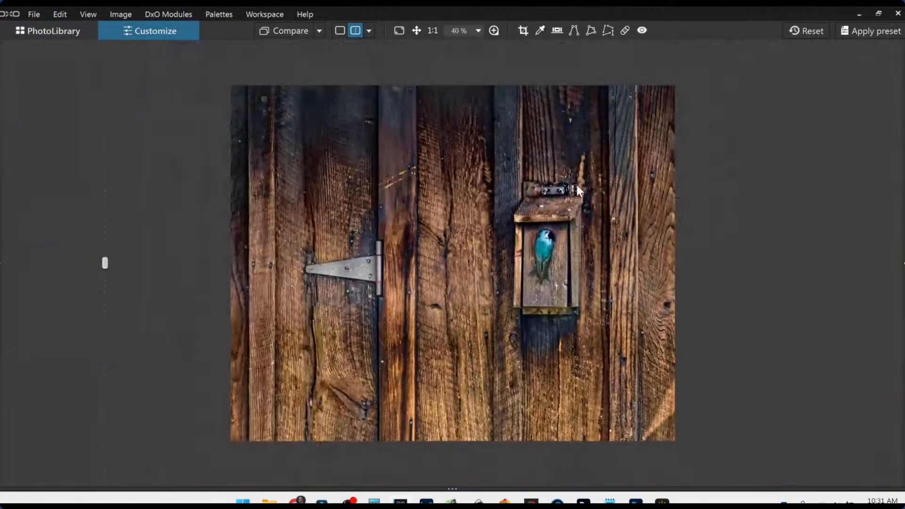
left_click(338, 31)
Step: Using the Retouch transform, narrow the source area of the clone above the door hinge and rotate it about half a turn
left_click(624, 30)
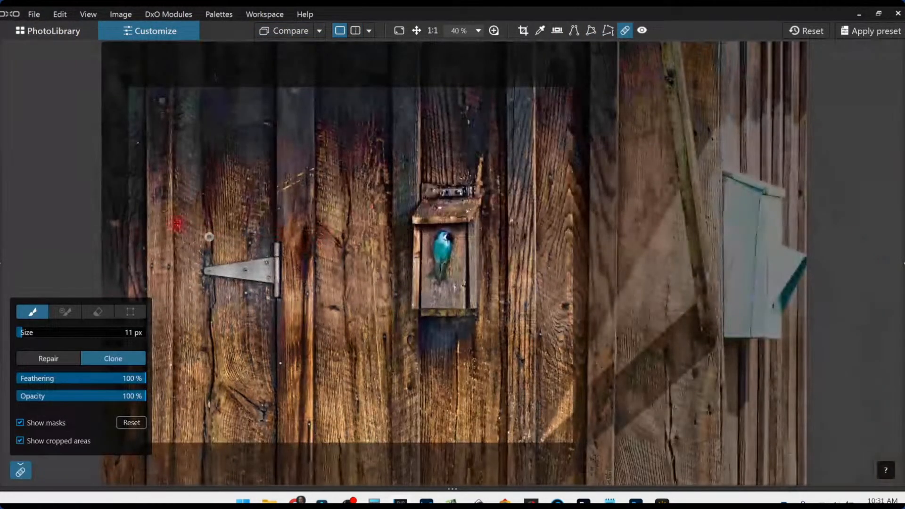
left_click_drag(210, 237, 210, 241)
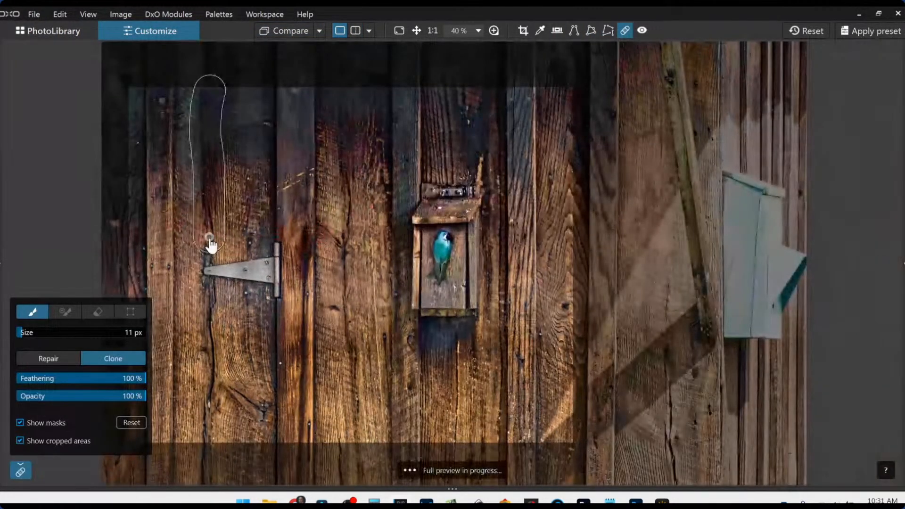
left_click(130, 313)
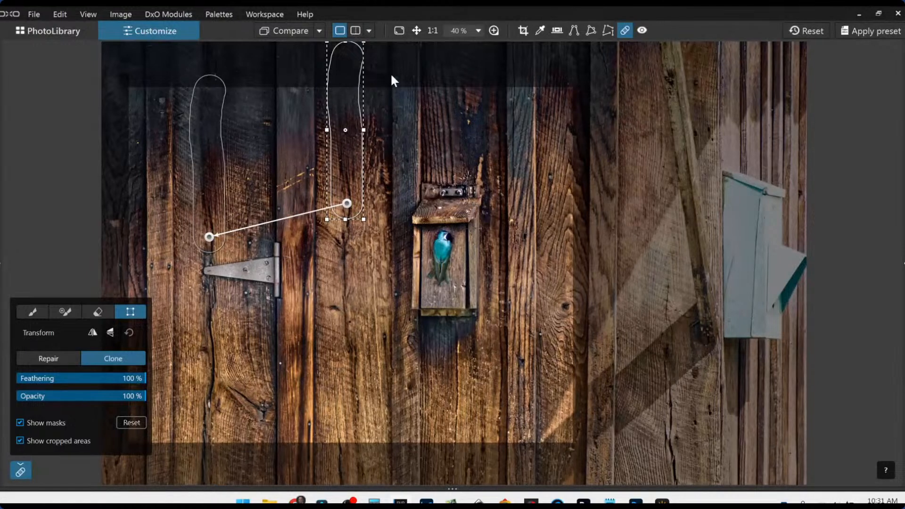
scroll(388, 169, "down", 1)
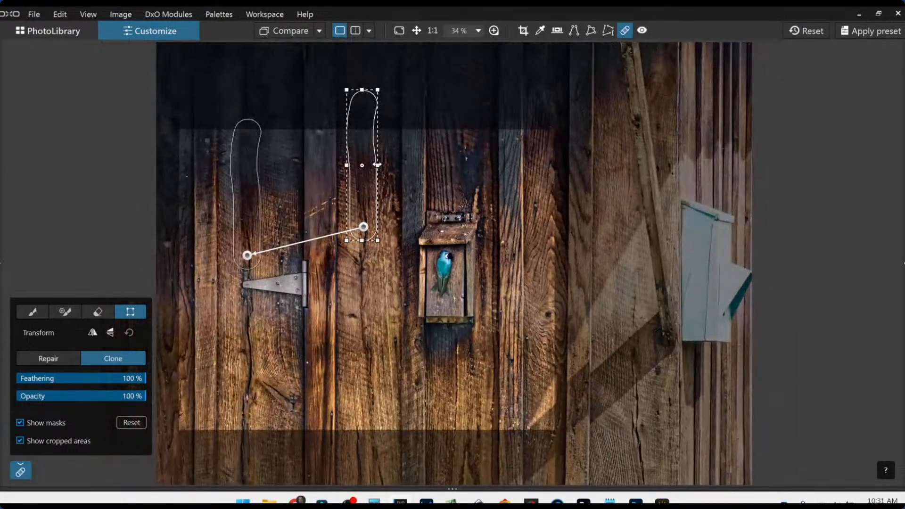
left_click_drag(377, 165, 367, 165)
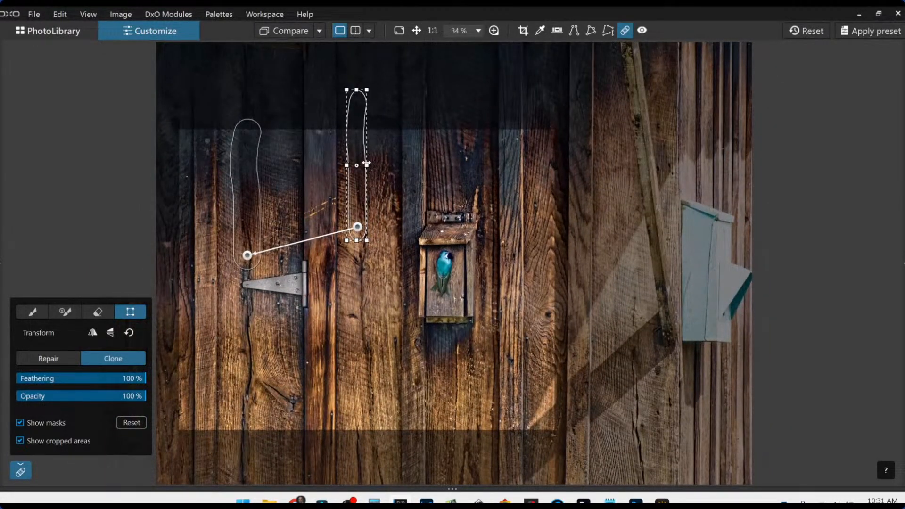
mouse_move(366, 88)
left_mouse_down()
mouse_move(378, 259)
mouse_move(344, 259)
left_mouse_up()
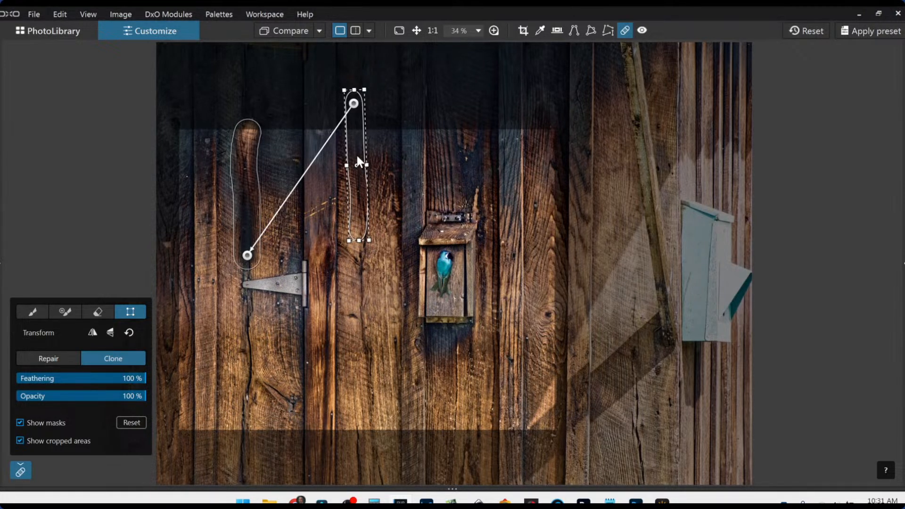
Step: Move the clone source area higher on the boards and enlarge and widen it, finishing the retouch
left_click_drag(354, 104, 354, 77)
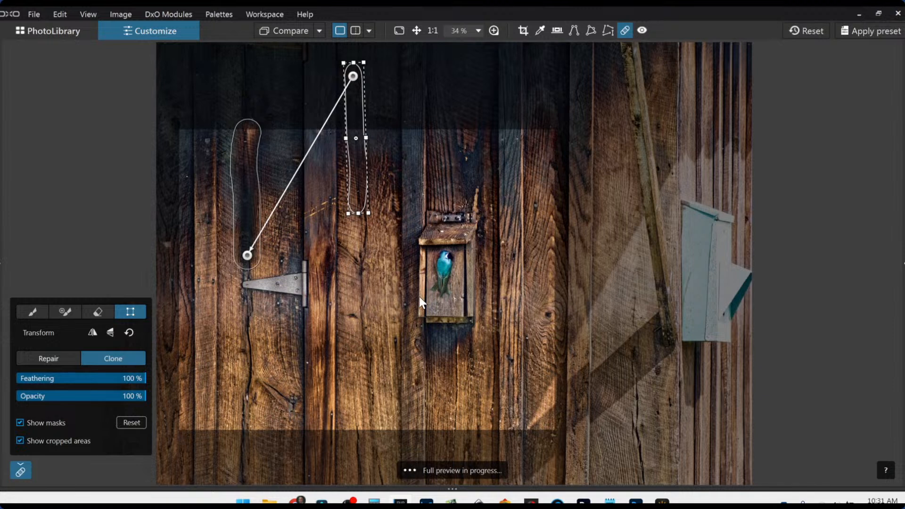
left_click_drag(368, 213, 385, 244)
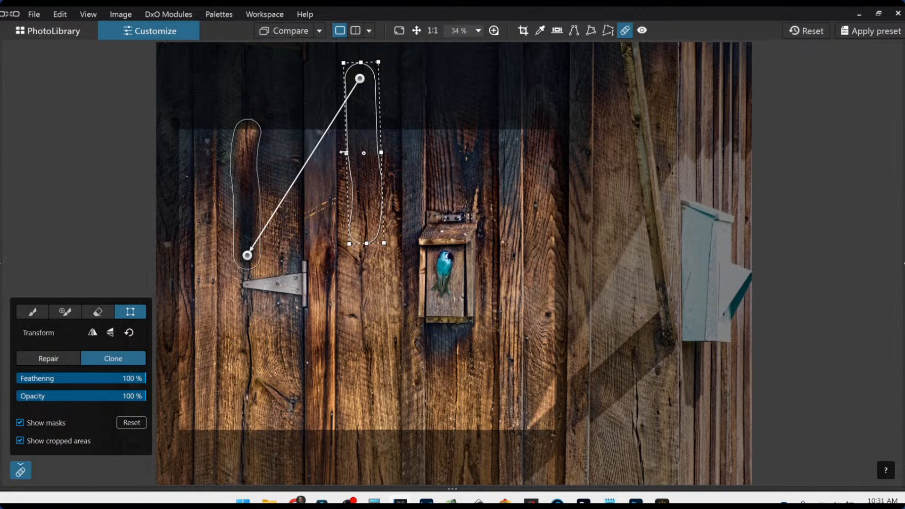
left_click_drag(347, 153, 303, 155)
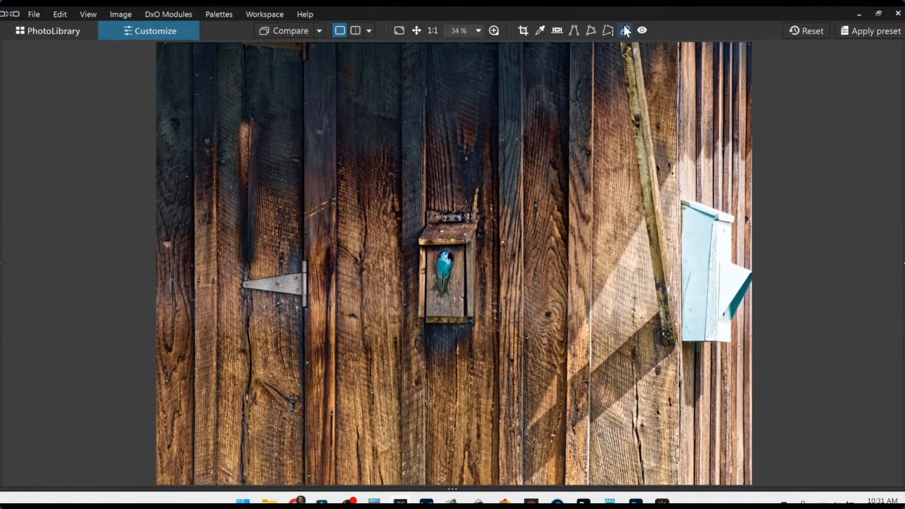
left_click(624, 29)
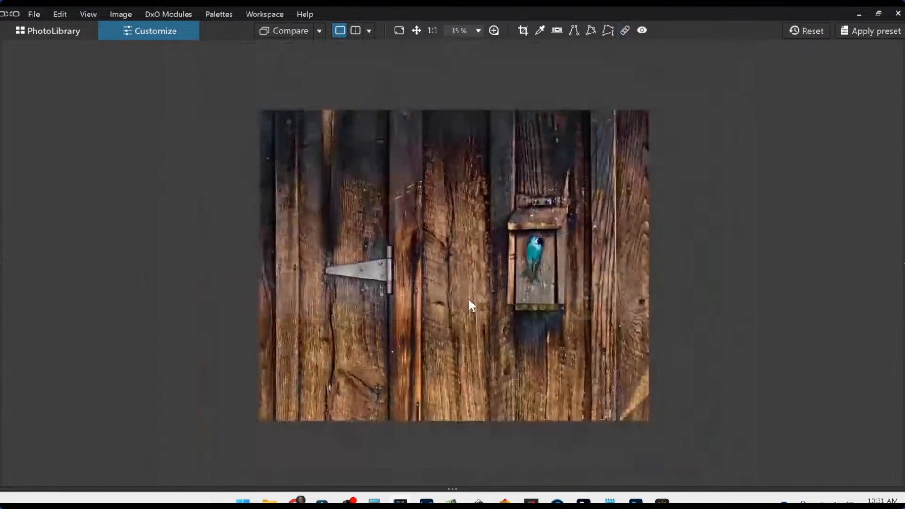
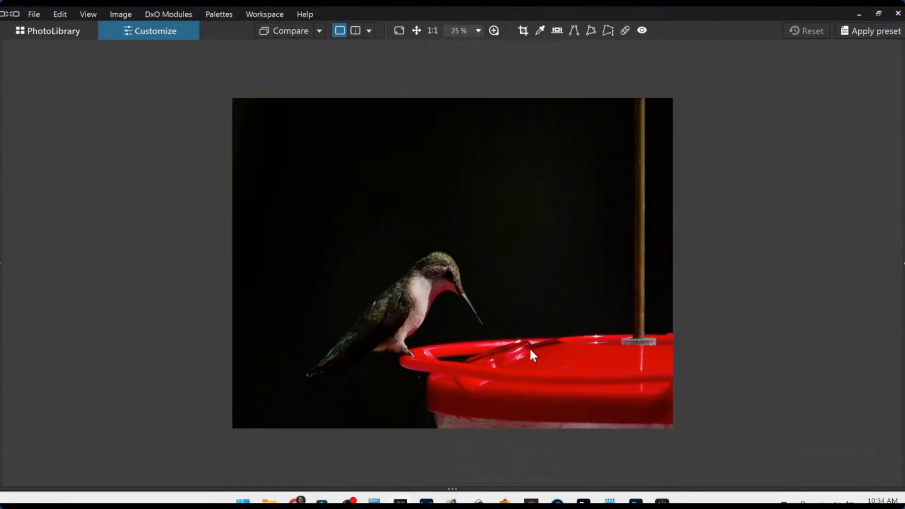
Step: Show the side palettes and set the hummingbird photo's manual exposure correction to 1.83
key("Tab")
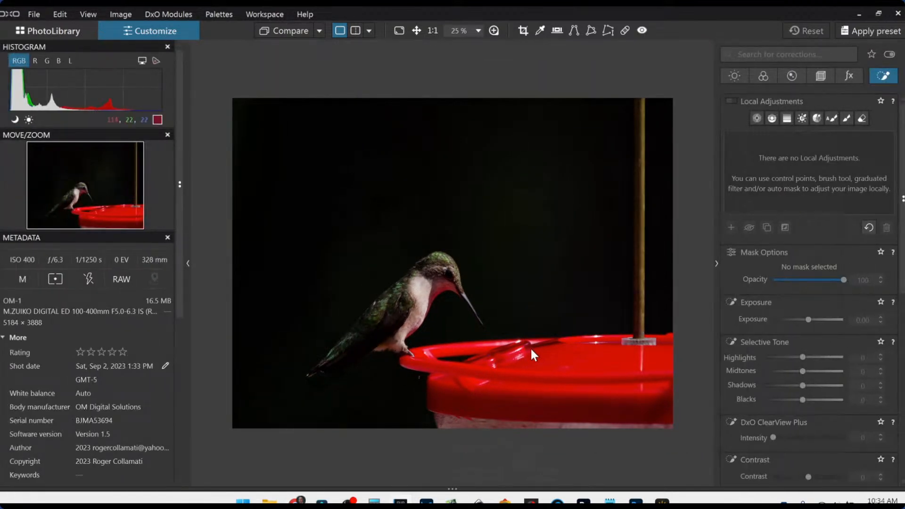
scroll(532, 355, "up", 1)
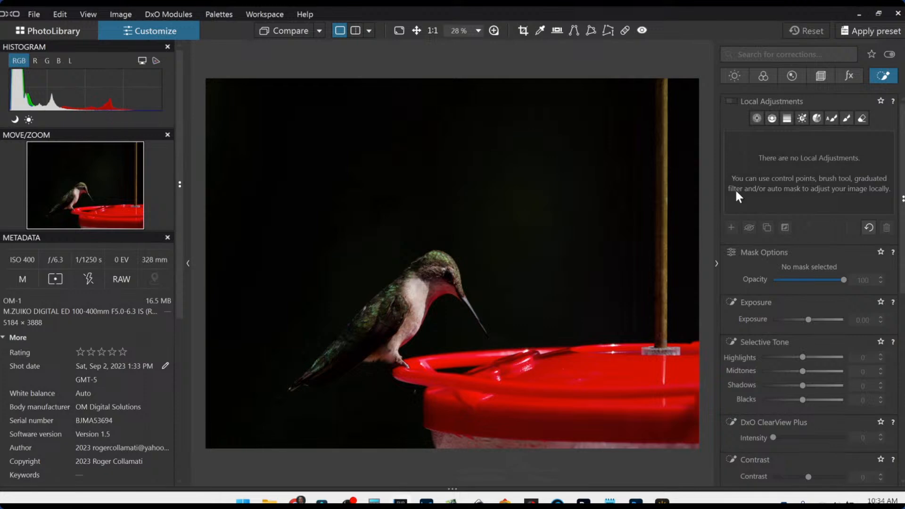
left_click(735, 76)
left_click_drag(805, 131, 821, 134)
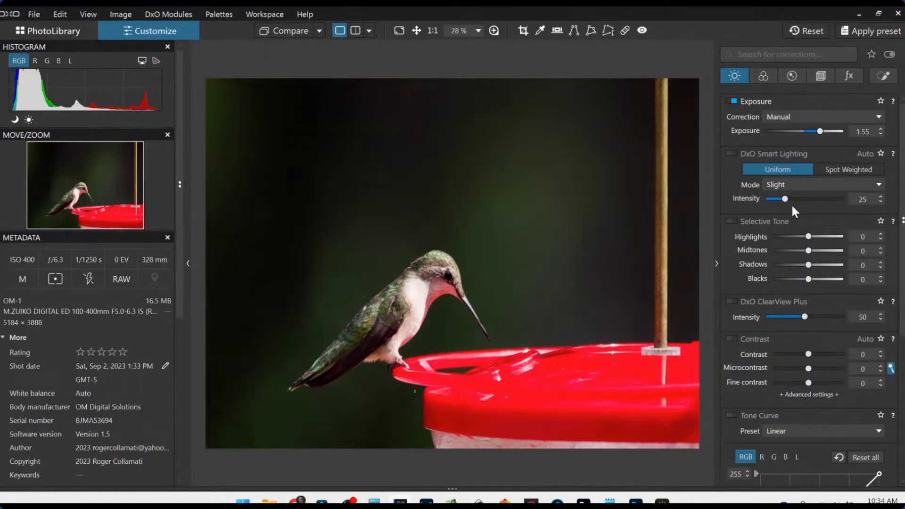
left_click_drag(822, 131, 824, 131)
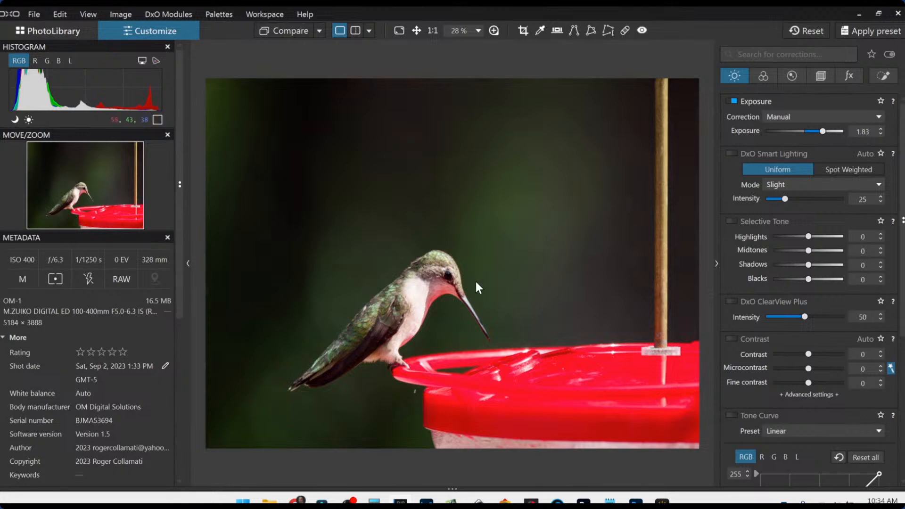
Step: Apply the square 1x1 default preset to the hummingbird photo and set its manual exposure correction to 1.90
scroll(477, 281, "down", 1)
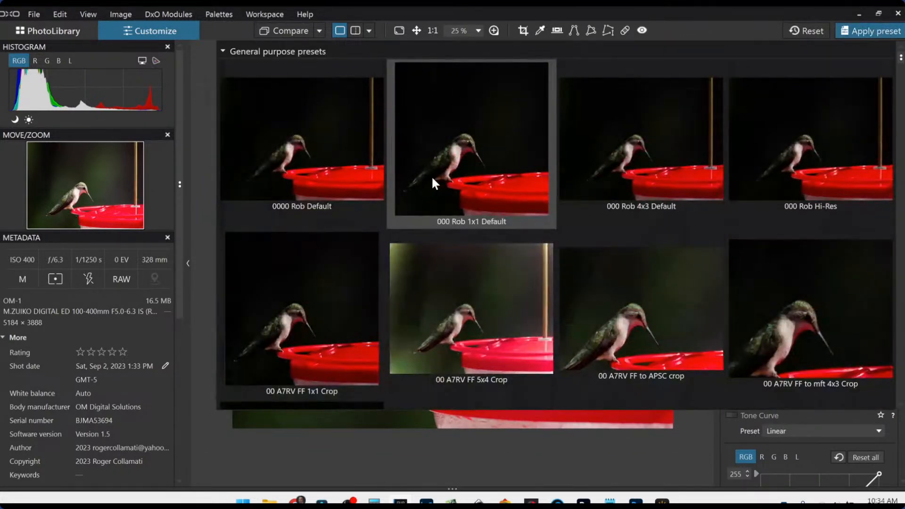
left_click(432, 178)
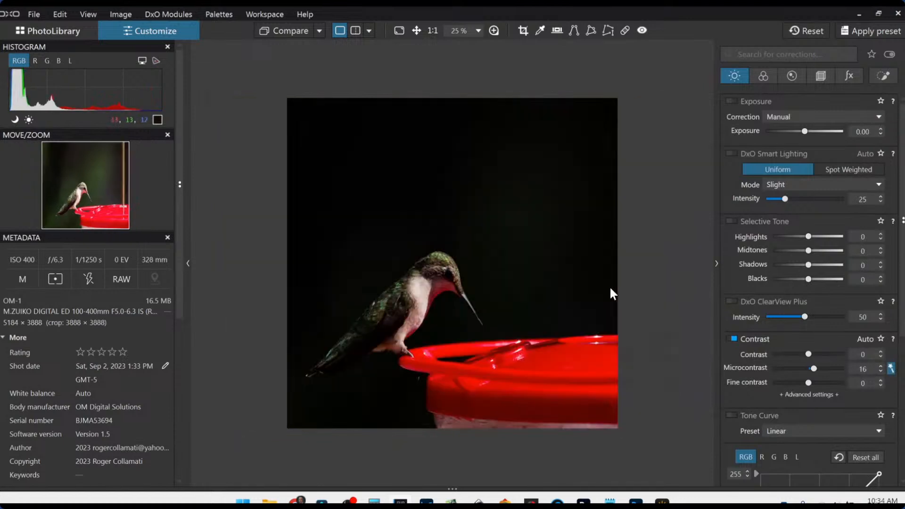
left_click_drag(806, 131, 823, 132)
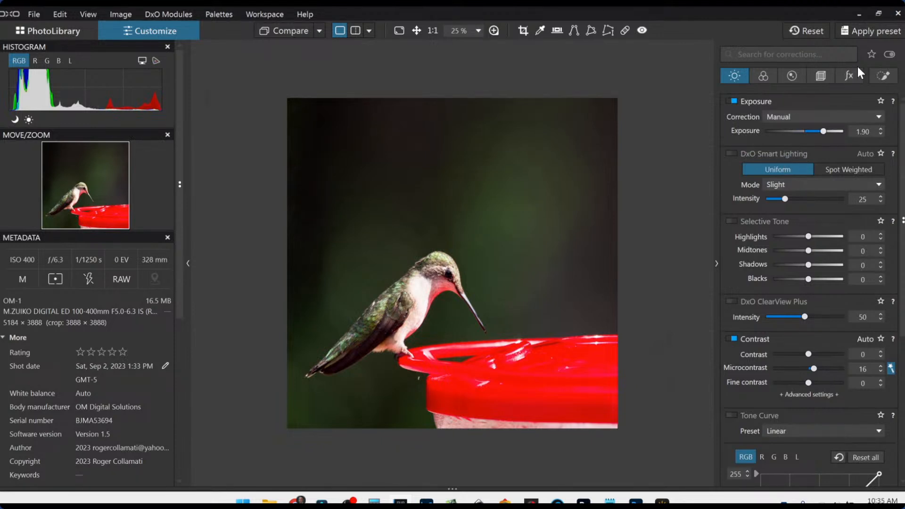
Step: Add a local-adjustment control point on the bird's white breast, extend it to the lower belly, and set its highlights to -63
left_click(881, 79)
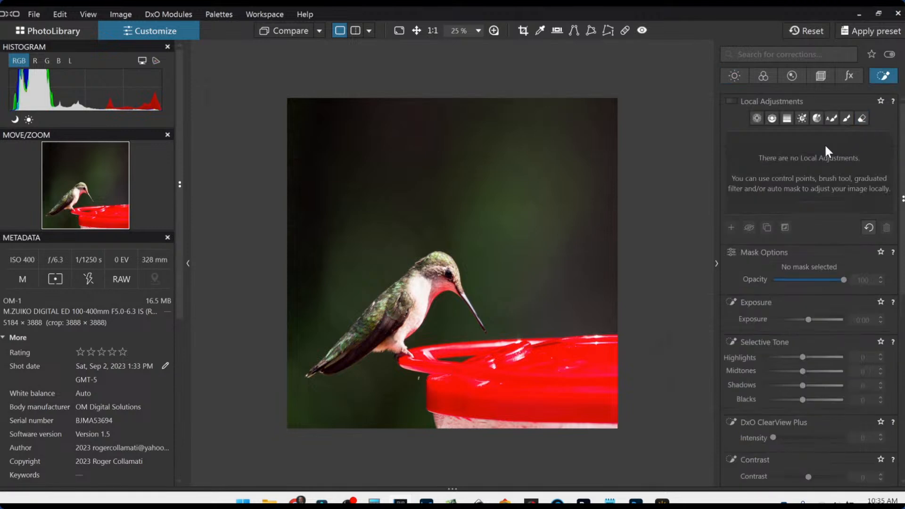
left_click(756, 121)
left_click(419, 293)
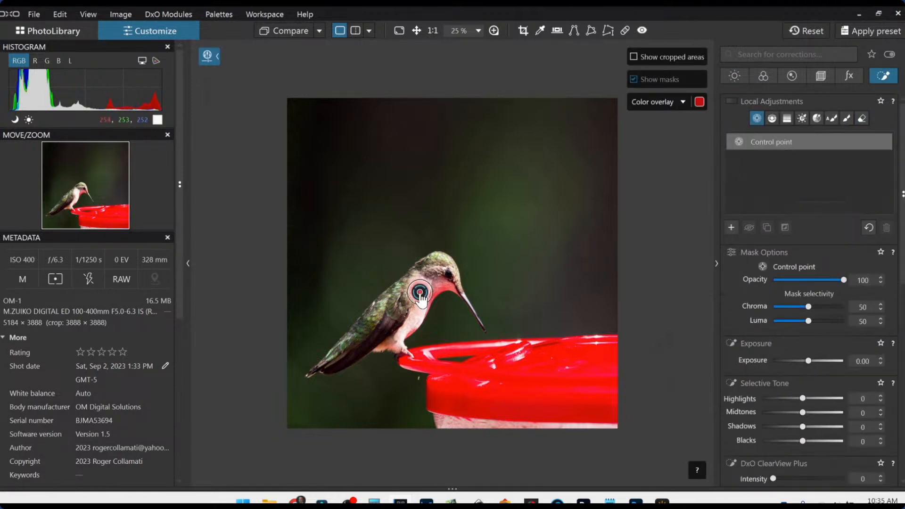
left_click_drag(424, 303, 424, 331)
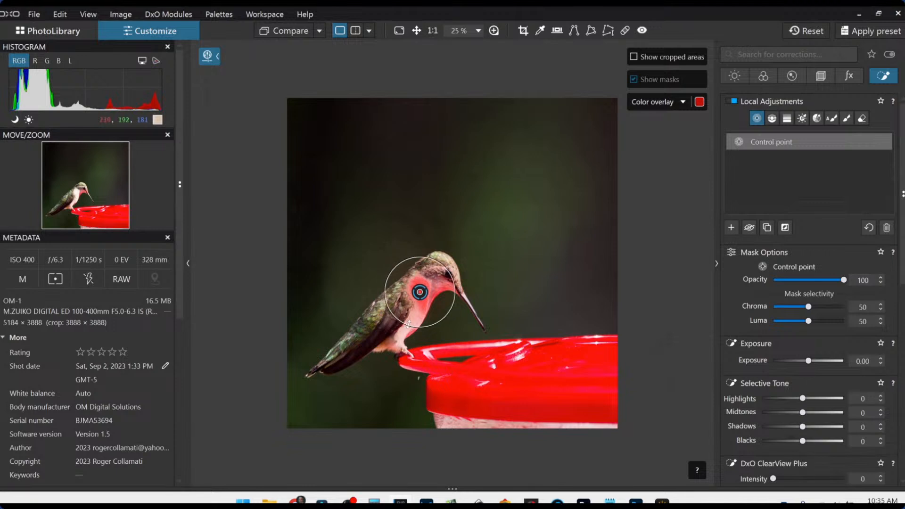
left_click(404, 335)
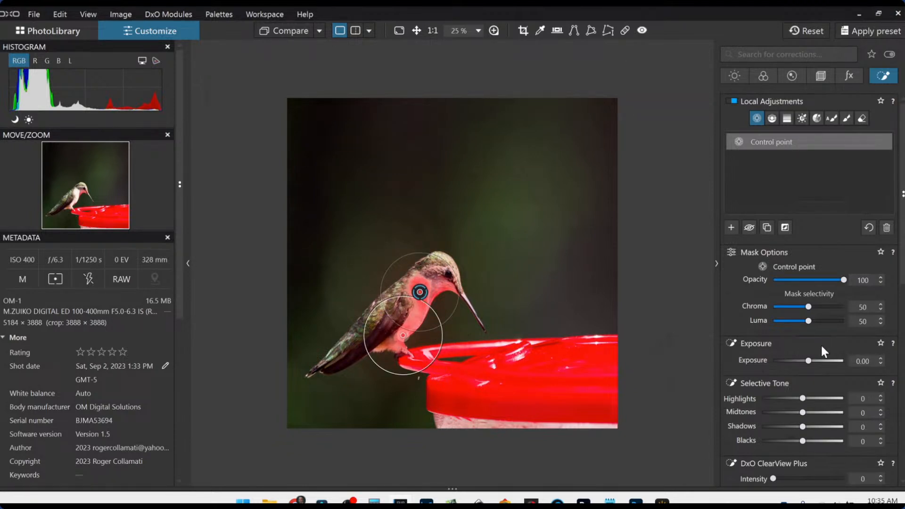
mouse_move(780, 395)
left_mouse_down()
mouse_move(766, 401)
mouse_move(776, 401)
left_mouse_up()
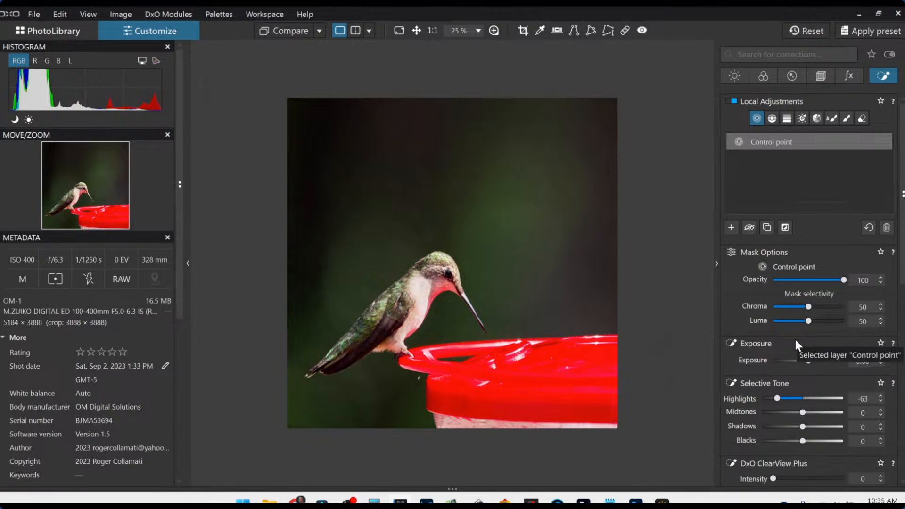
Step: Tighten the 1 × 1 crop around the hummingbird to about 3352 × 3352 px and finish cropping
left_click(810, 77)
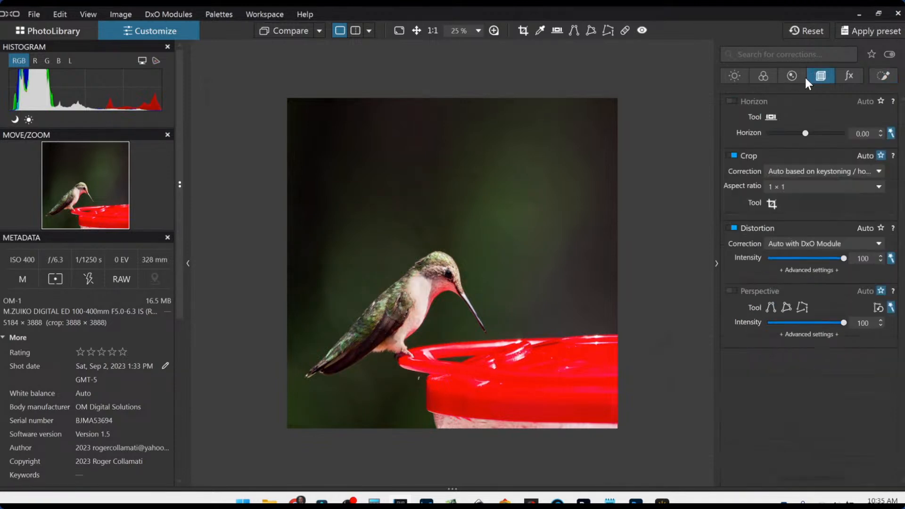
left_click(523, 30)
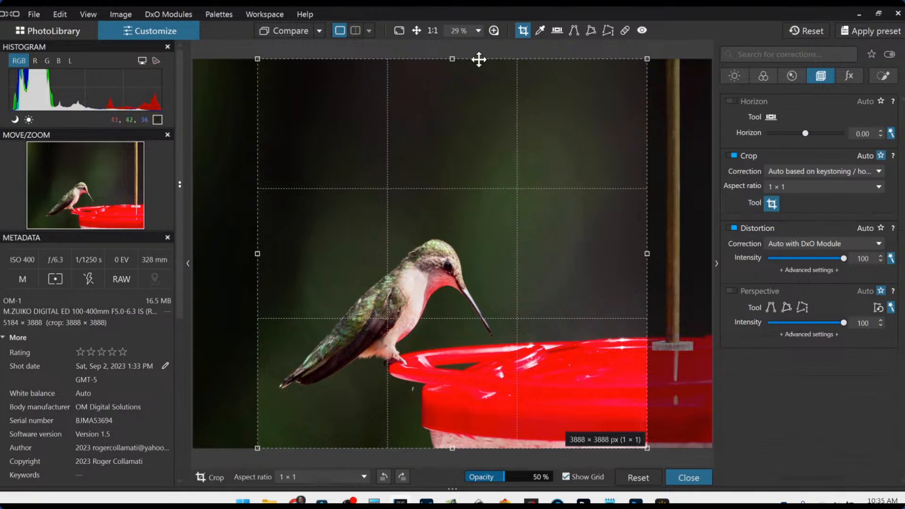
left_click_drag(451, 60, 441, 95)
left_click_drag(480, 190, 461, 192)
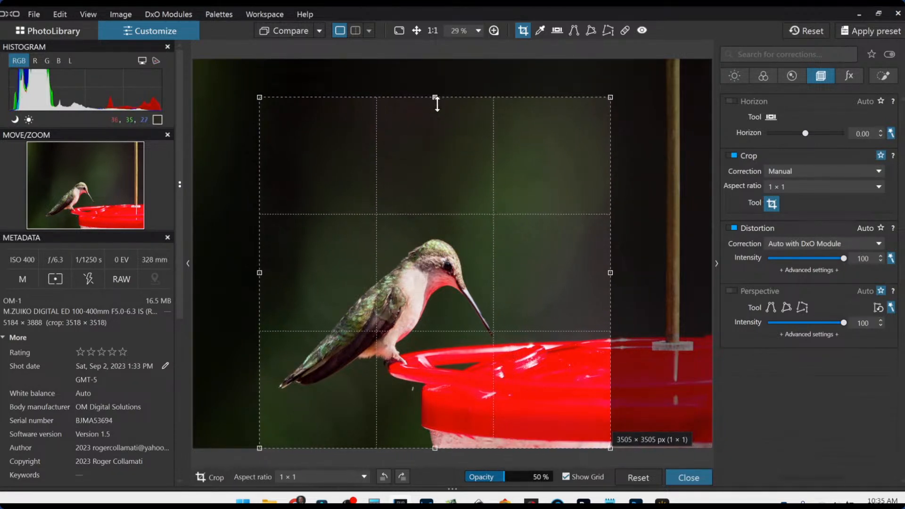
left_click_drag(437, 101, 435, 113)
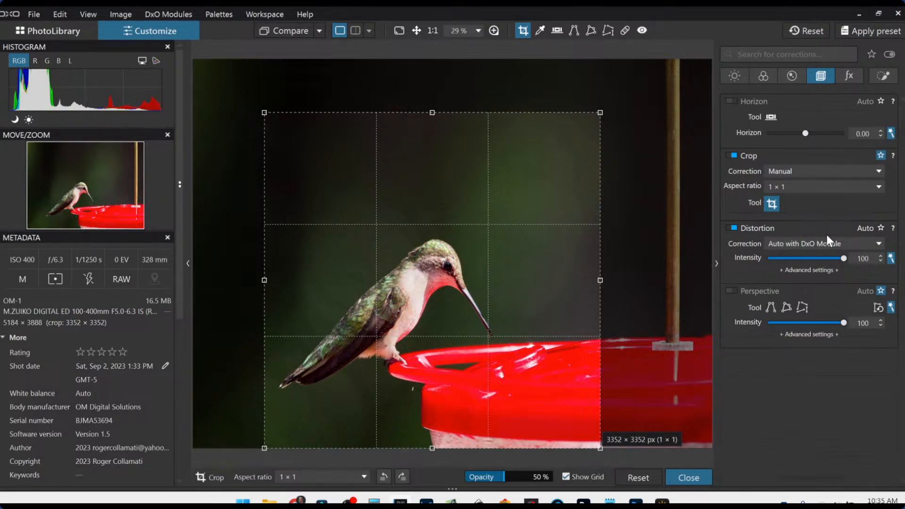
left_click(825, 80)
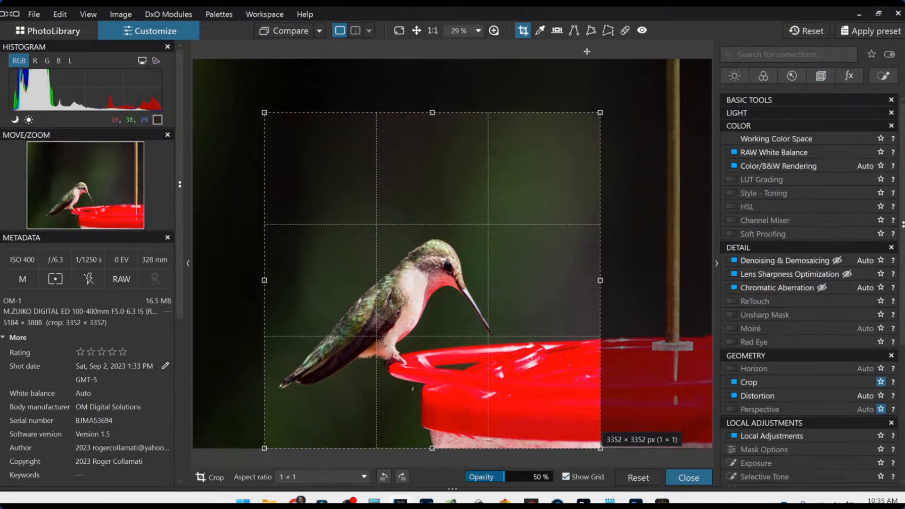
left_click(526, 35)
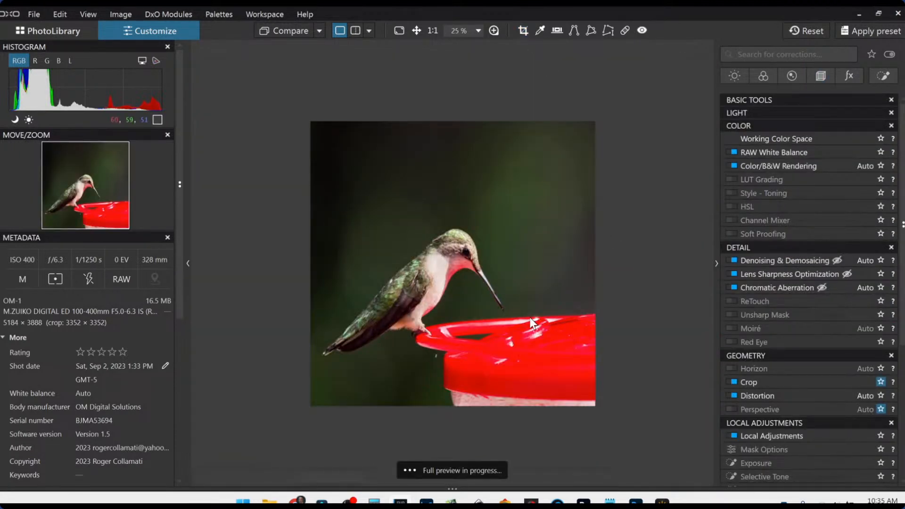
Step: Add a new control point on the hummingbird's eye and shrink its area to just around the eye
scroll(533, 319, "up", 1)
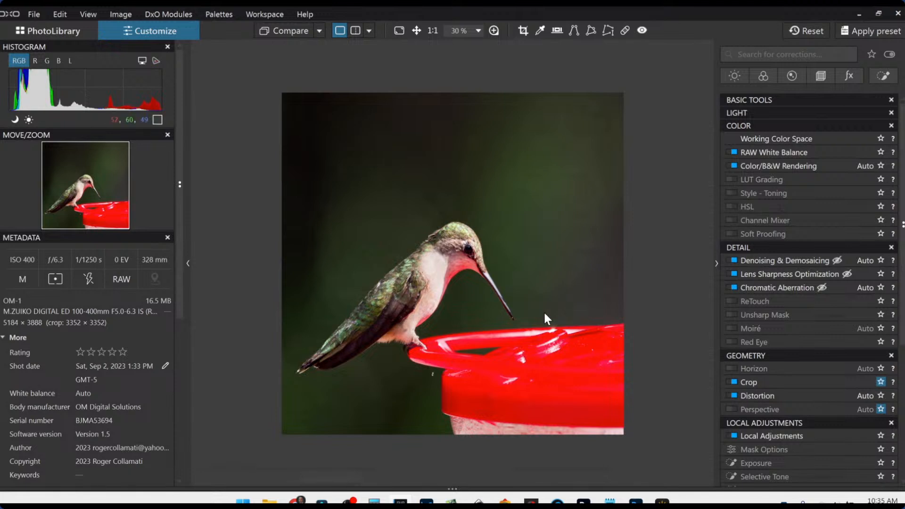
scroll(469, 305, "up", 2)
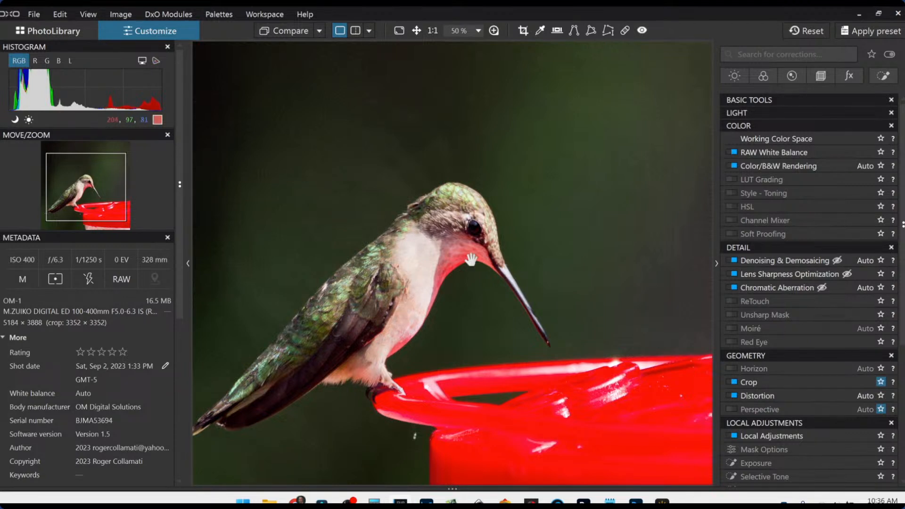
left_click(874, 75)
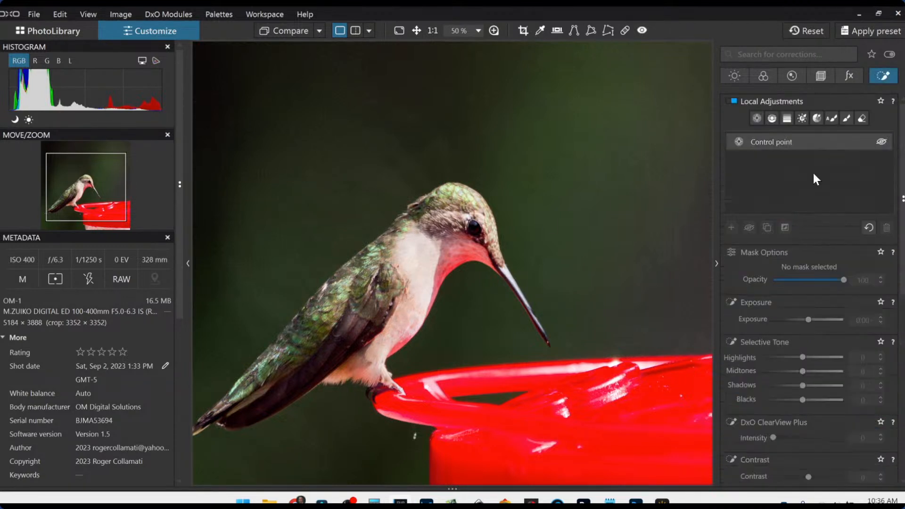
left_click(757, 118)
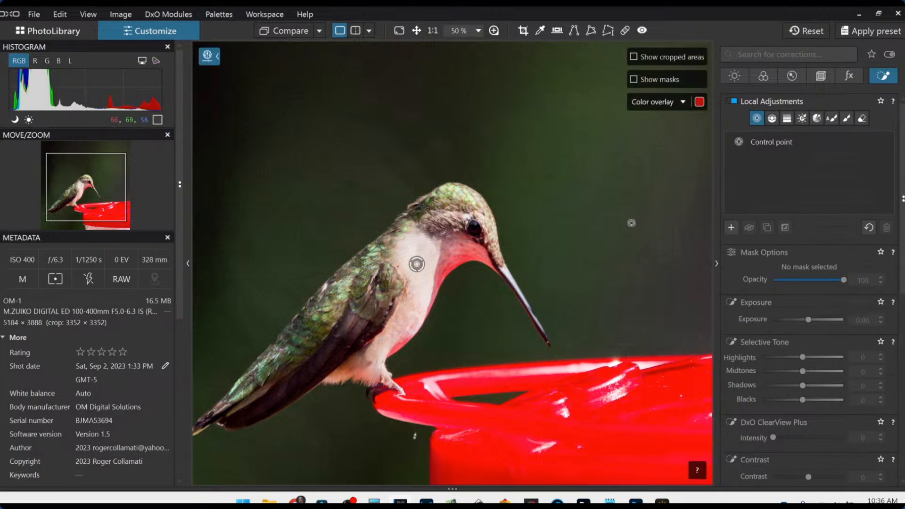
left_click(475, 229)
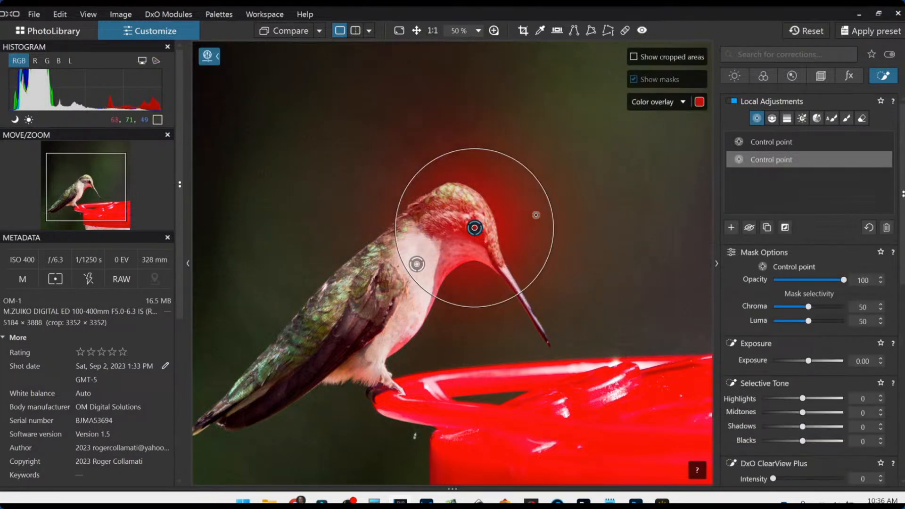
left_click_drag(549, 205, 490, 229)
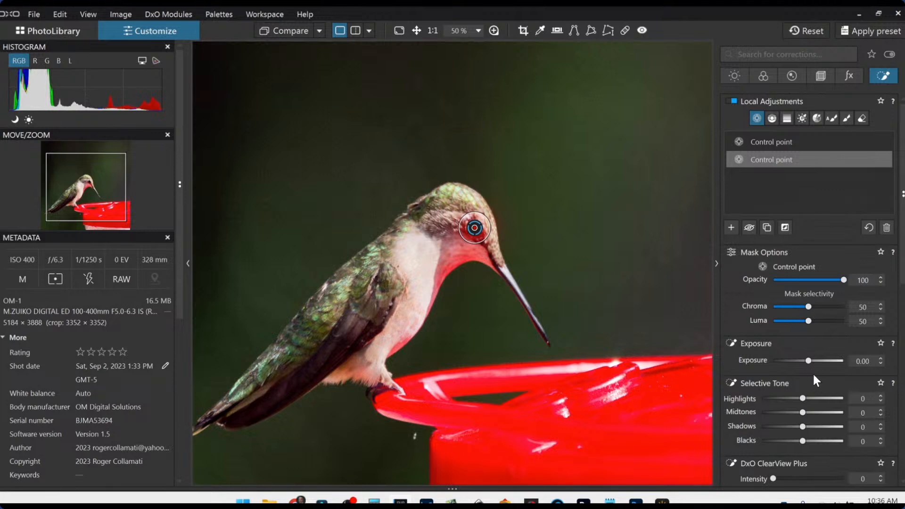
Step: For the eye control point, set shadows to 96, ClearView Plus intensity to 50 and microcontrast to 71
left_click(831, 427)
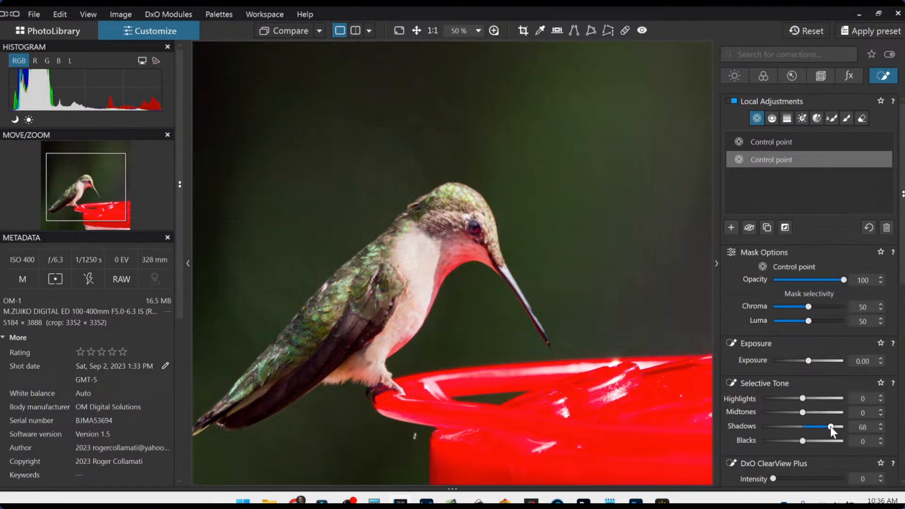
left_click_drag(842, 427, 839, 423)
scroll(762, 373, "down", 3)
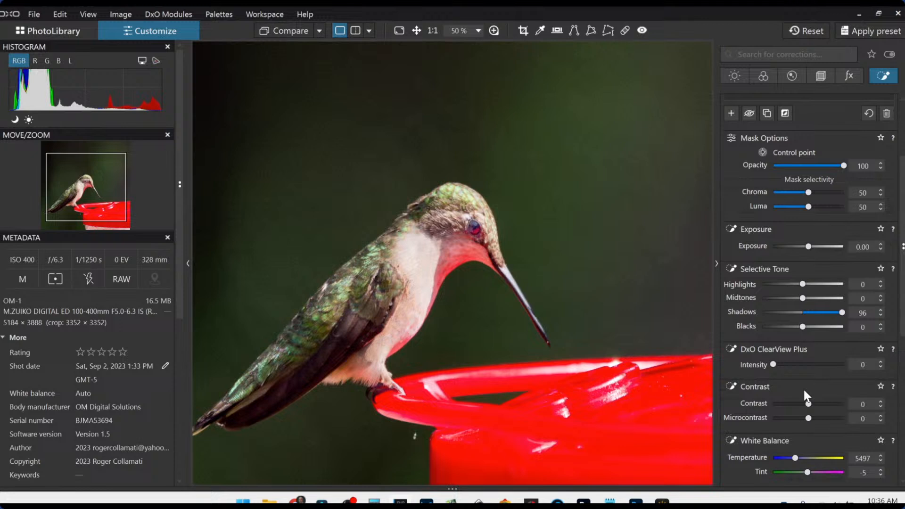
left_click(808, 365)
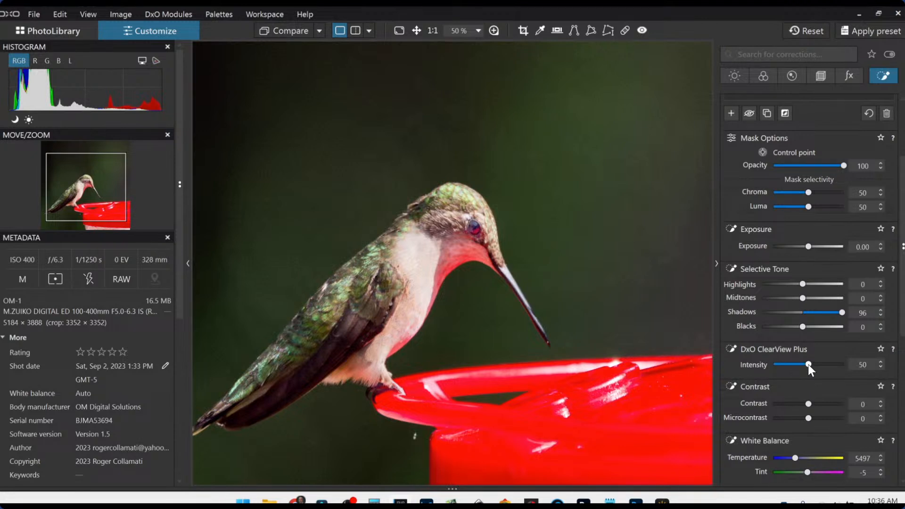
left_click(831, 419)
left_click_drag(832, 419, 833, 420)
Step: Shift the eye's control point slightly lower within the eye and reduce its area of effect further
scroll(490, 228, "up", 5)
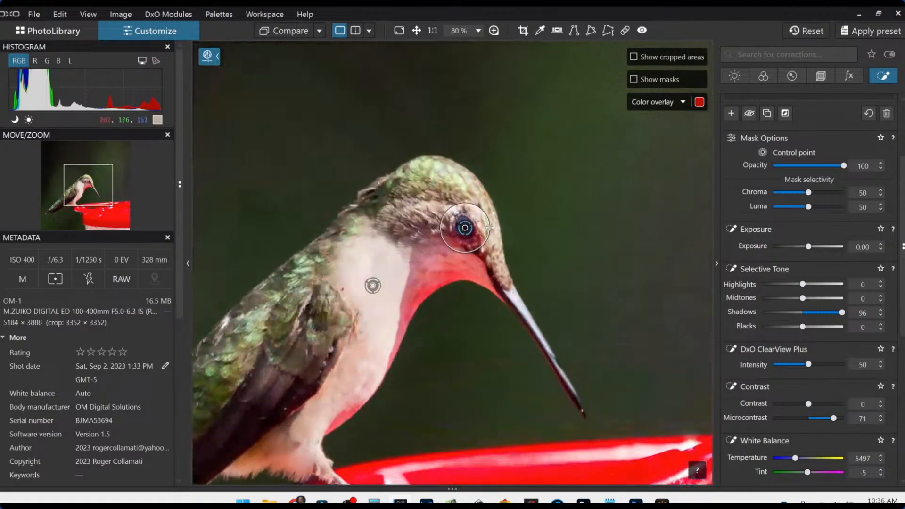
mouse_move(441, 229)
left_mouse_down()
mouse_move(428, 230)
mouse_move(437, 234)
left_mouse_up()
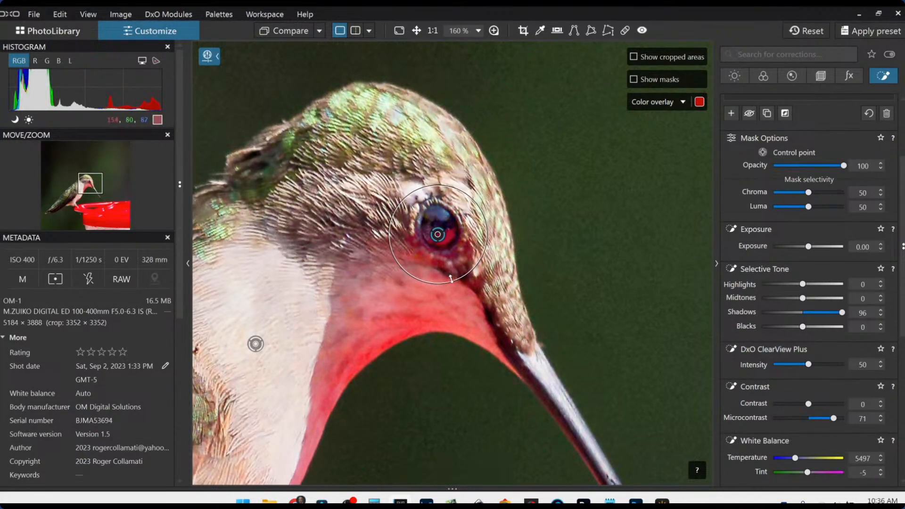
left_click_drag(456, 280, 452, 269)
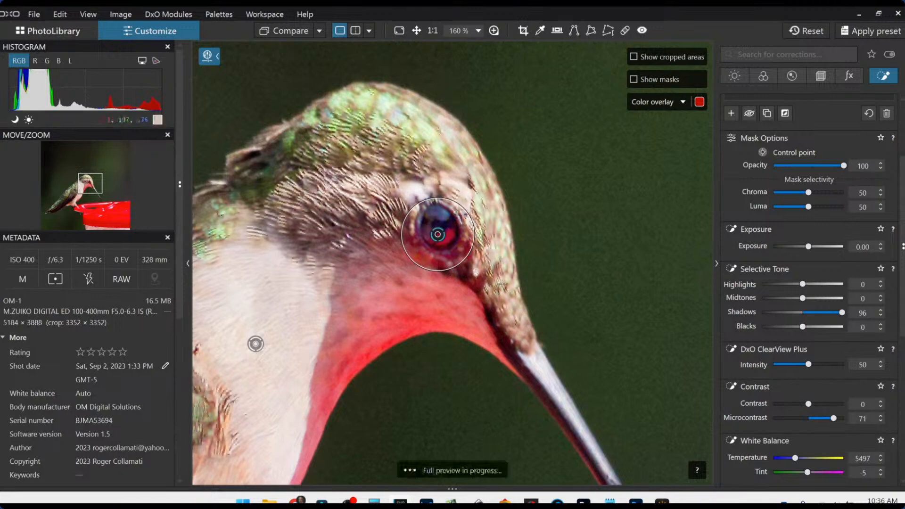
Step: Create a new control point mask at the base of the beak and extend it with more points along the beak
scroll(502, 284, "down", 4)
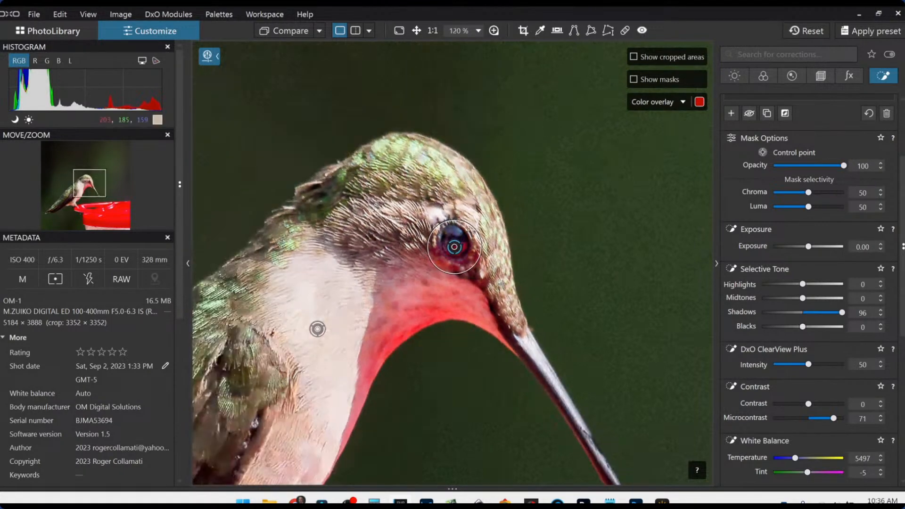
scroll(749, 155, "up", 3)
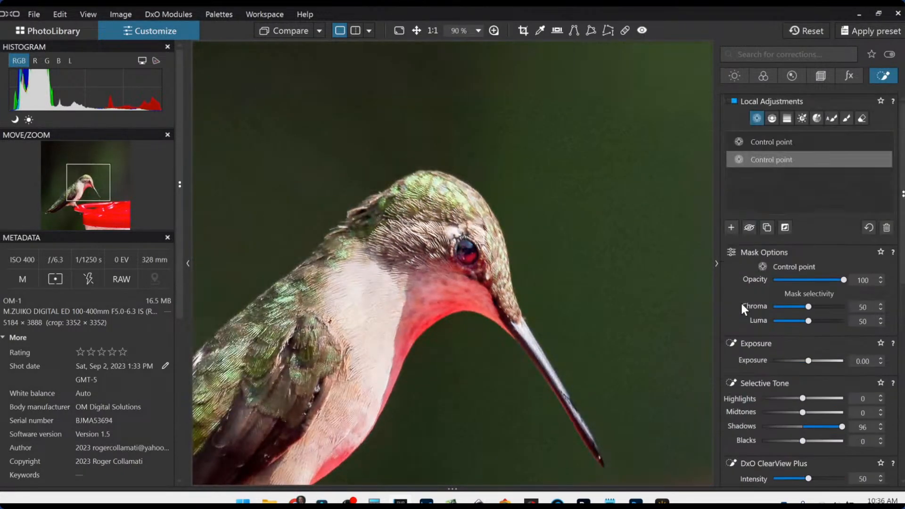
left_click(732, 225)
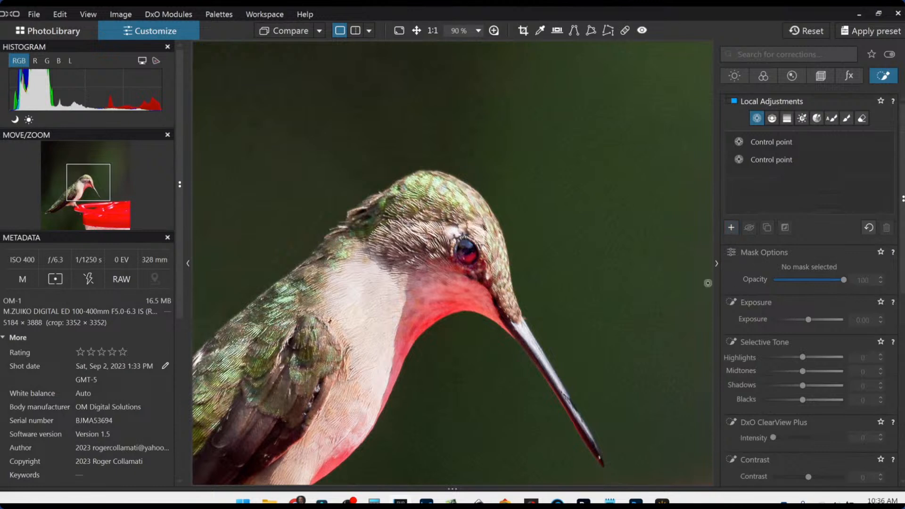
left_click(526, 332)
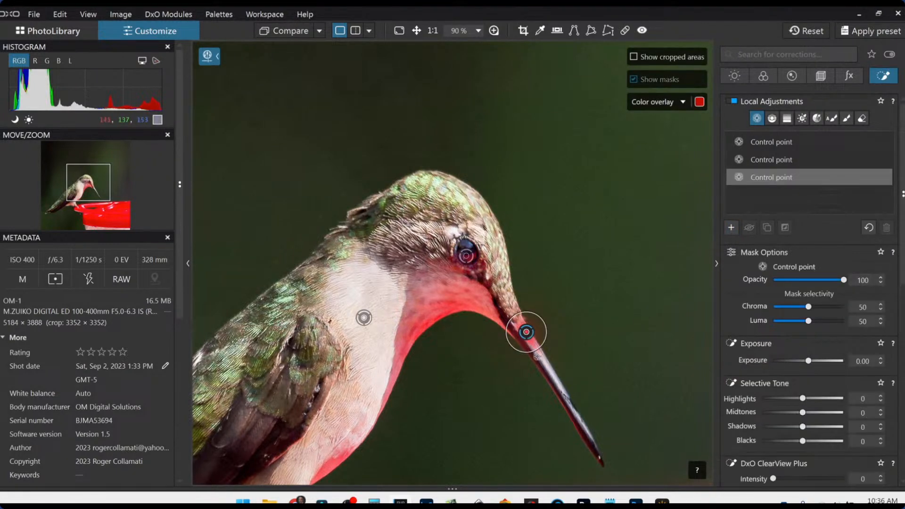
left_click(555, 379)
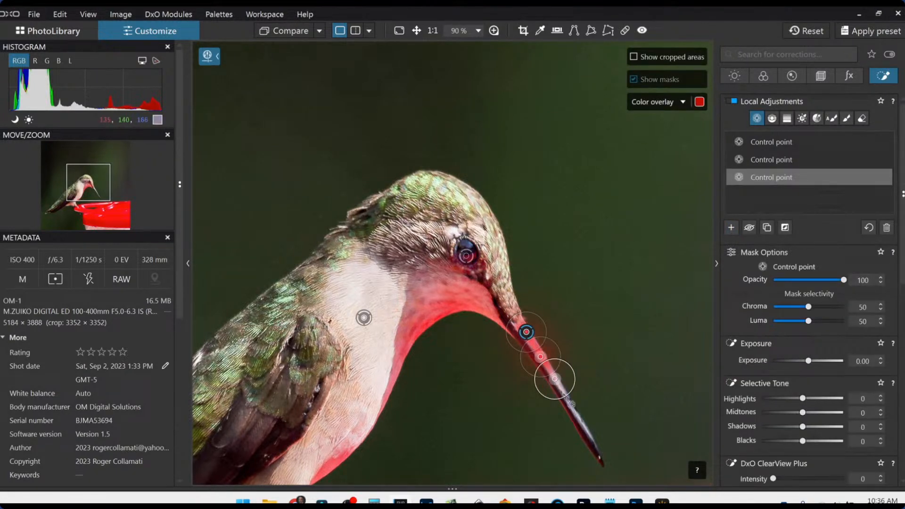
Step: Set the beak mask's highlights to -65 and its microcontrast to 54
left_click(789, 399)
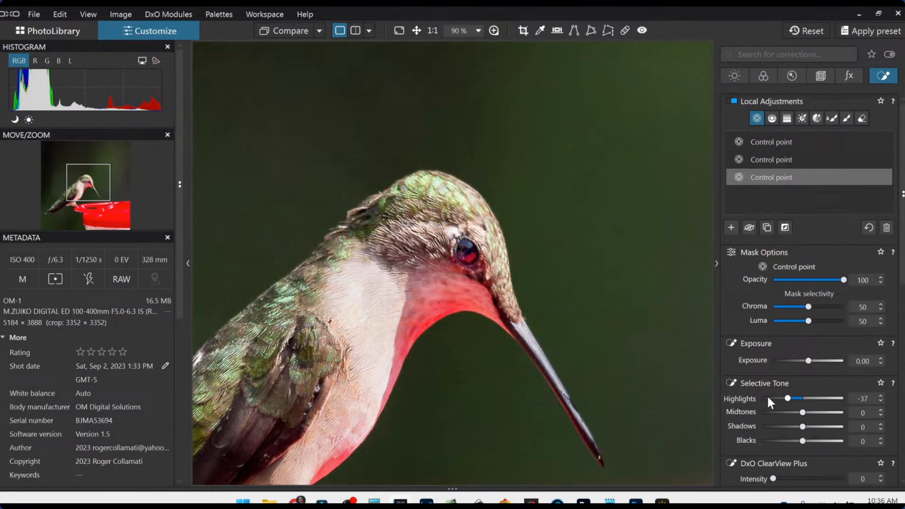
left_click(779, 399)
left_click(782, 398)
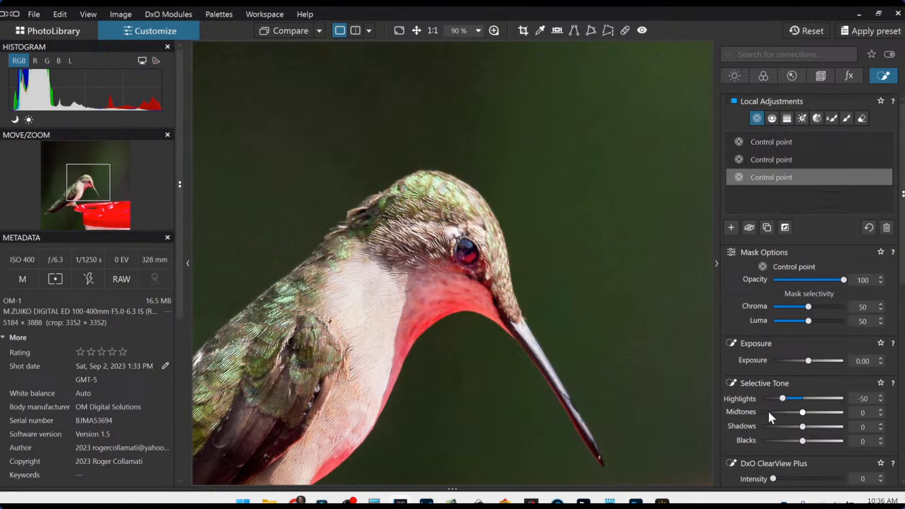
scroll(754, 418, "down", 3)
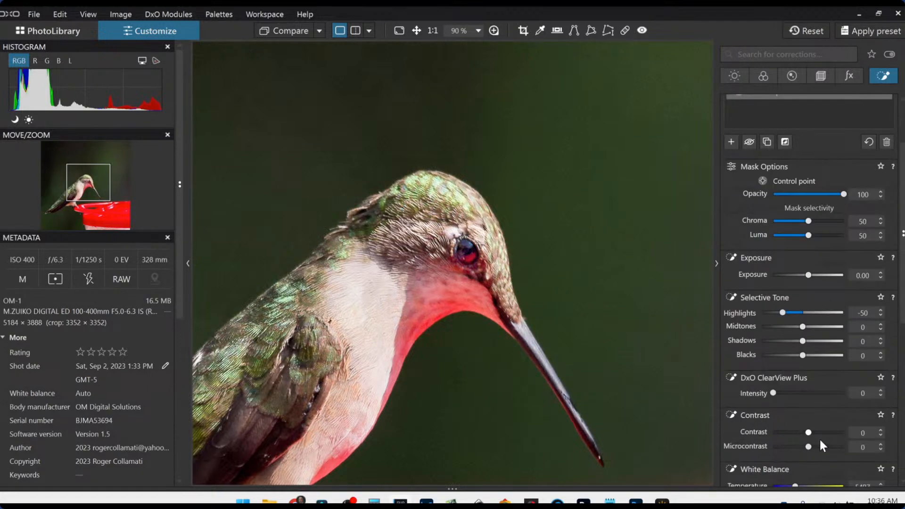
left_click(827, 446)
left_click(772, 313)
left_click_drag(775, 314, 776, 314)
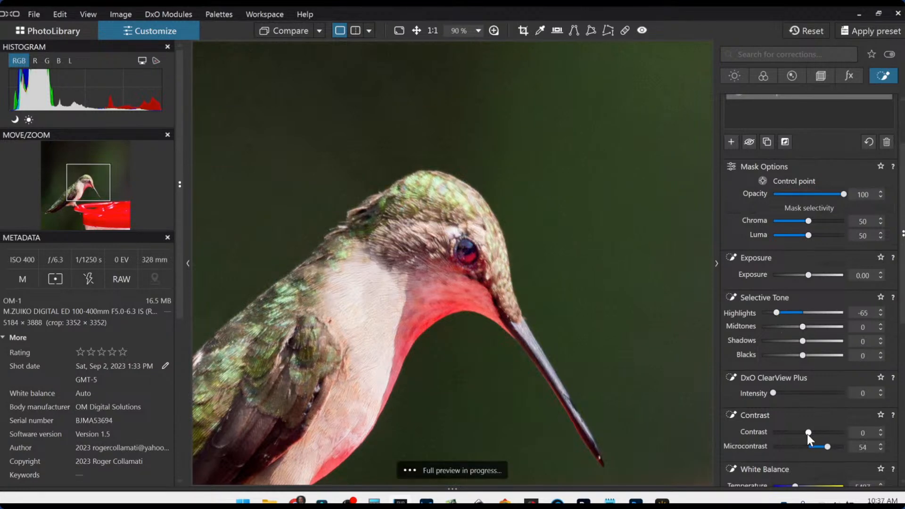
Step: Increase the sharpness intensity of the beak mask
scroll(842, 460, "down", 7)
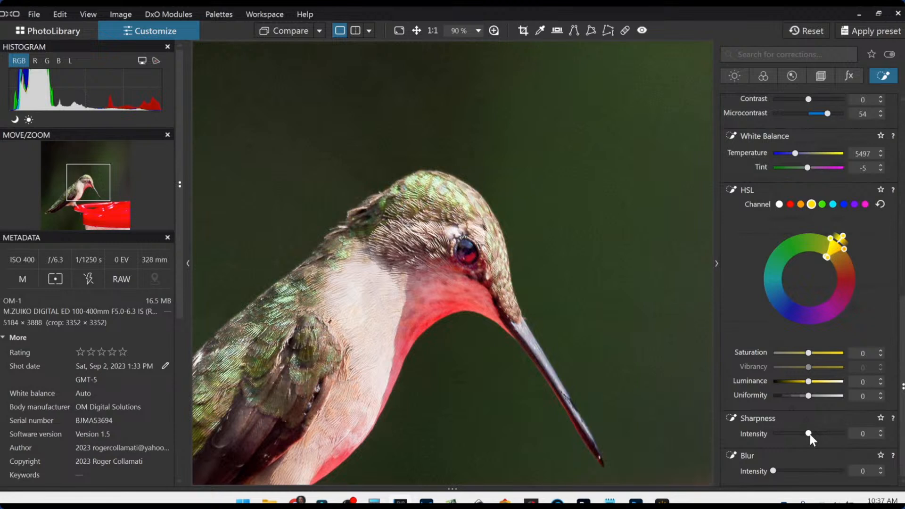
left_click_drag(810, 434, 830, 435)
Step: Shift the breast's control point slightly higher on the hummingbird's breast
left_click_drag(363, 318, 358, 293)
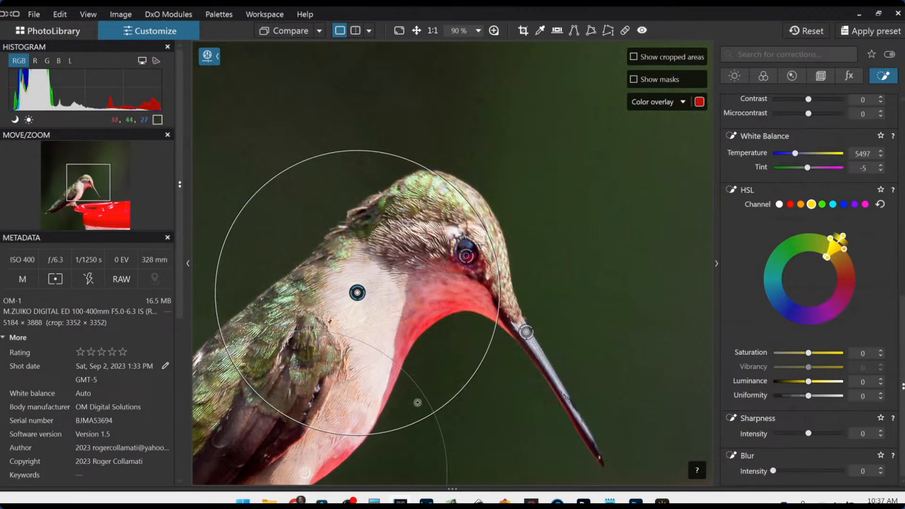
scroll(388, 423, "down", 1)
scroll(388, 423, "down", 3)
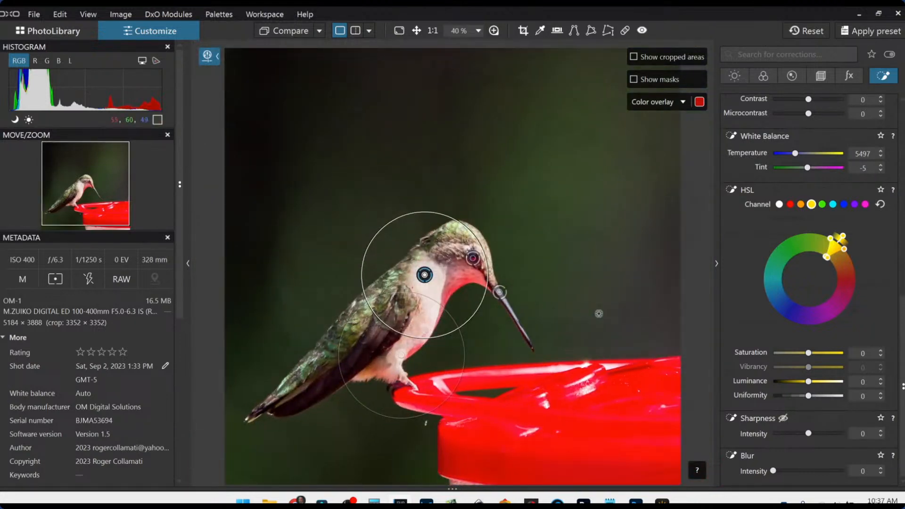
Step: Create a new control point mask with a small area of effect on the head above the eye, and set its highlights to -36
scroll(774, 321, "up", 6)
scroll(776, 316, "up", 2)
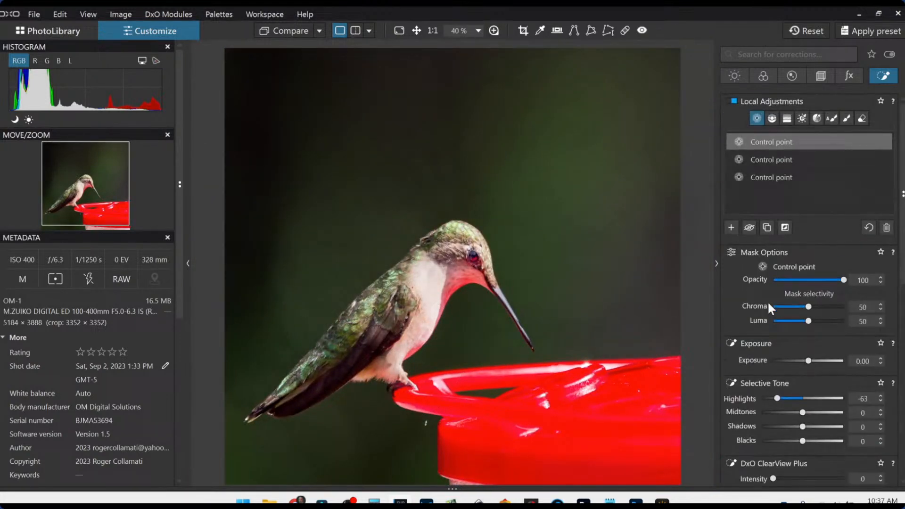
left_click(731, 228)
left_click(473, 237)
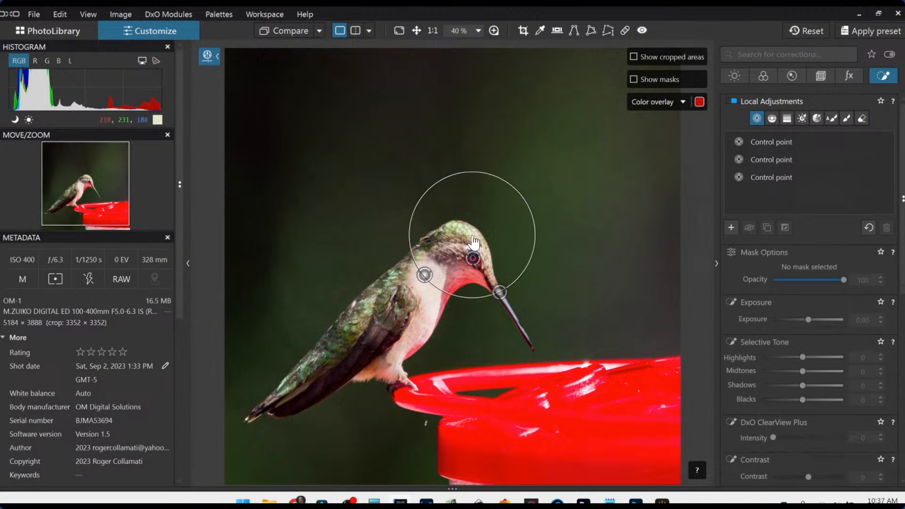
left_click_drag(524, 202, 483, 224)
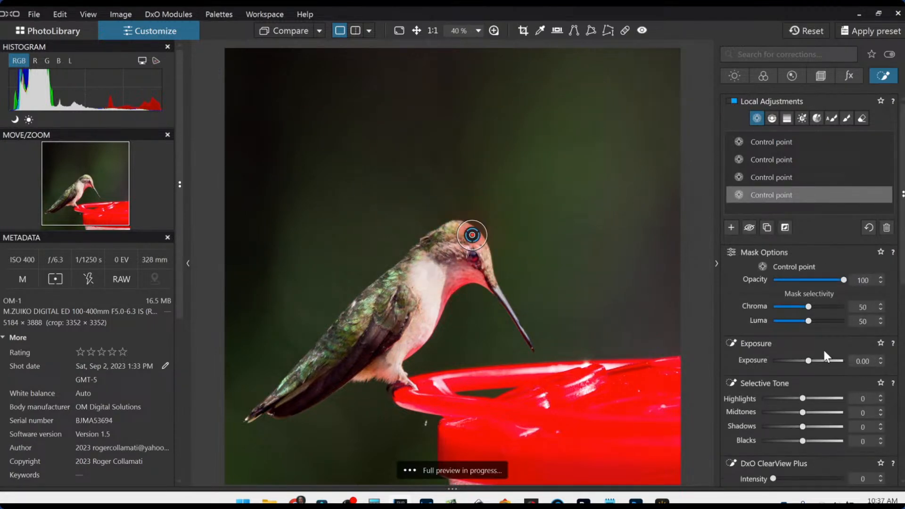
left_click_drag(802, 398, 788, 400)
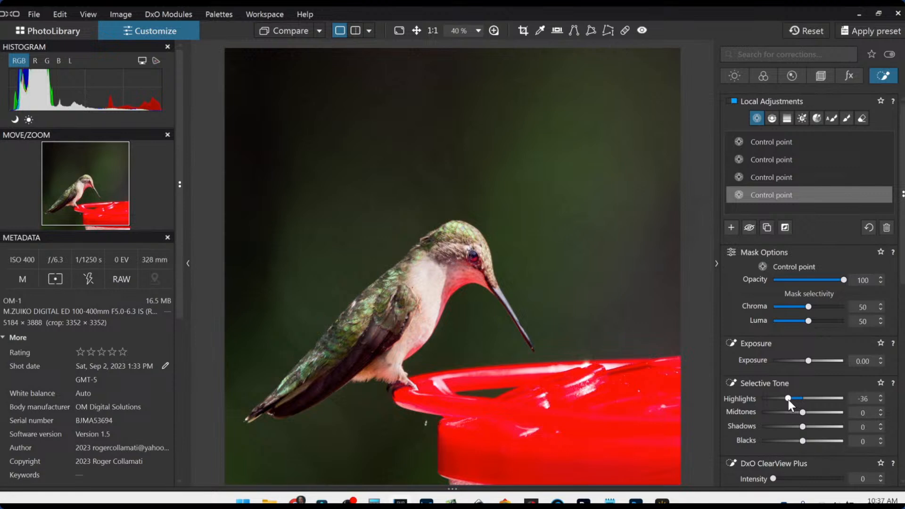
Step: Create a new control line mask on the red feeder, with its lines vertical and extending toward the bird
scroll(424, 264, "down", 2)
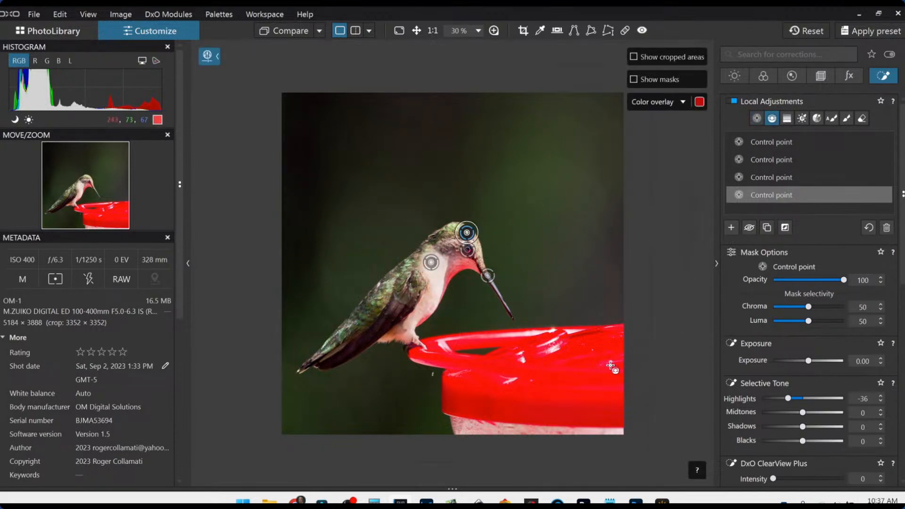
left_click(734, 228)
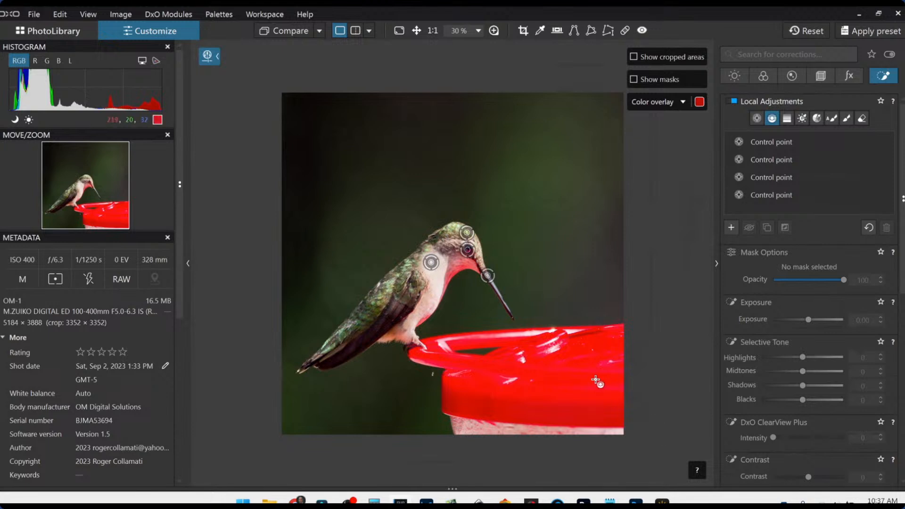
left_click_drag(525, 377, 402, 377)
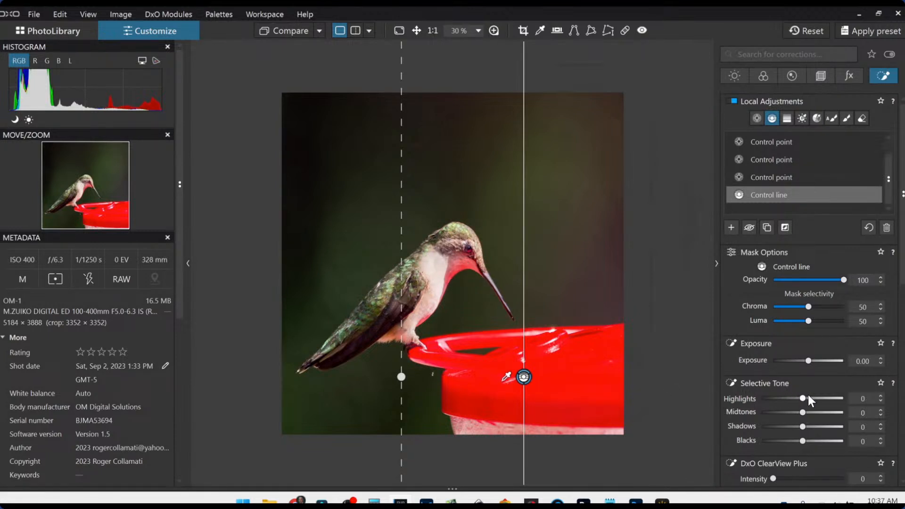
Step: For the feeder's control line mask, set the red channel's saturation to -25 and luminance to -28
scroll(804, 396, "down", 4)
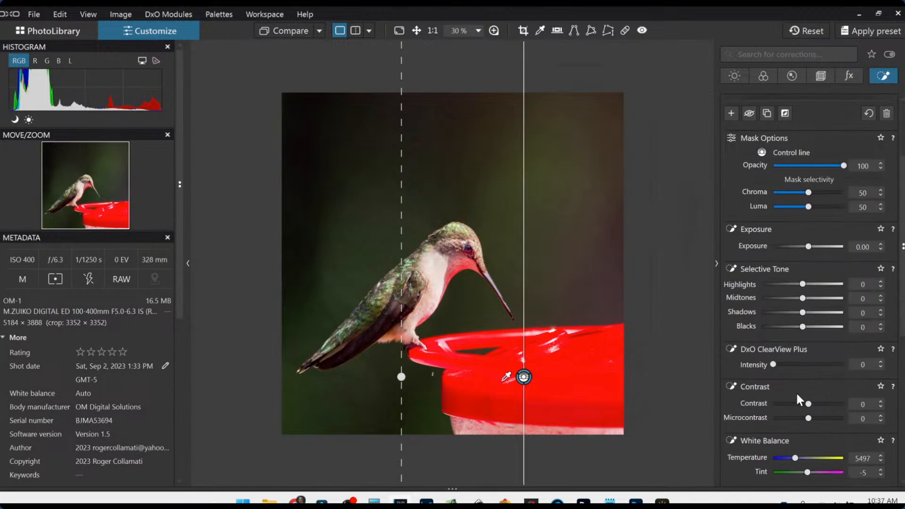
scroll(796, 410, "down", 6)
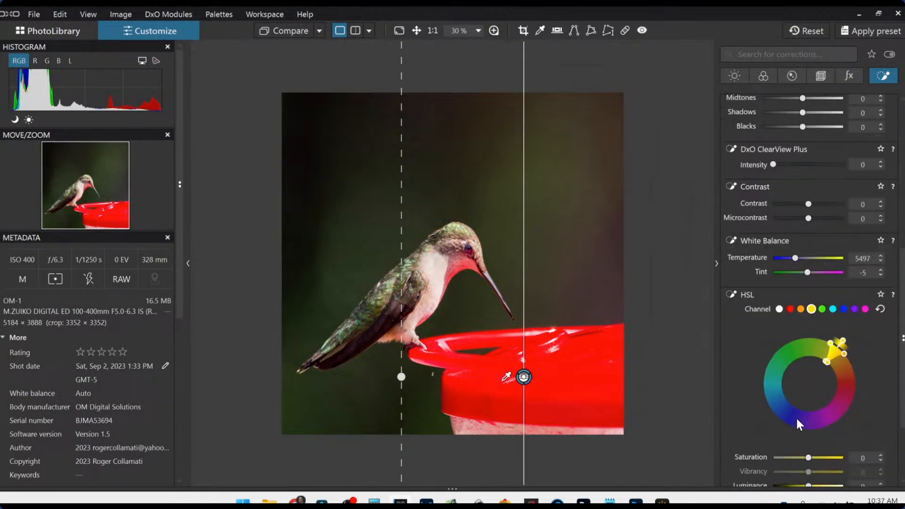
scroll(796, 417, "down", 2)
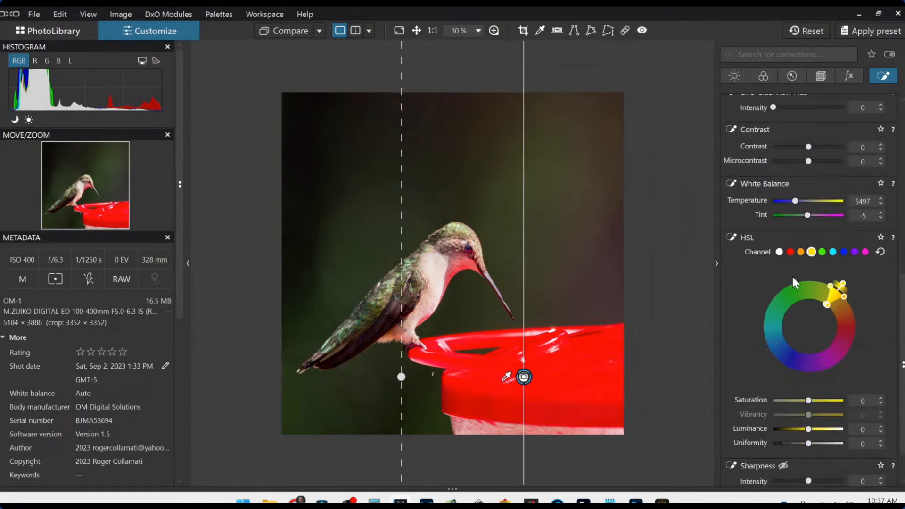
left_click(790, 253)
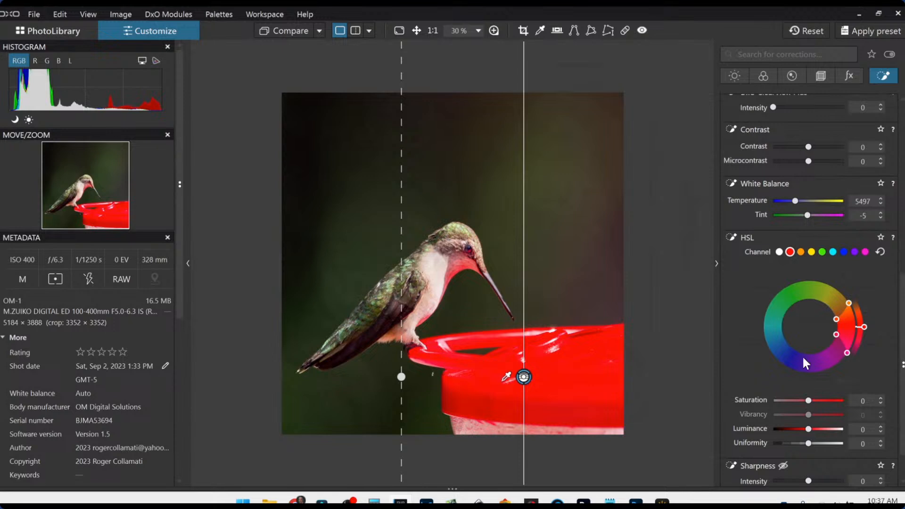
left_click_drag(807, 401, 796, 401)
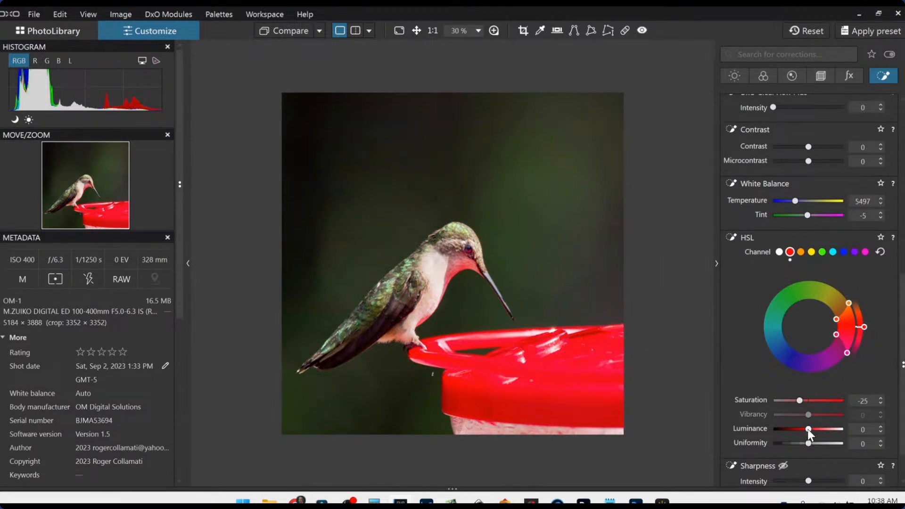
left_click_drag(808, 430, 799, 429)
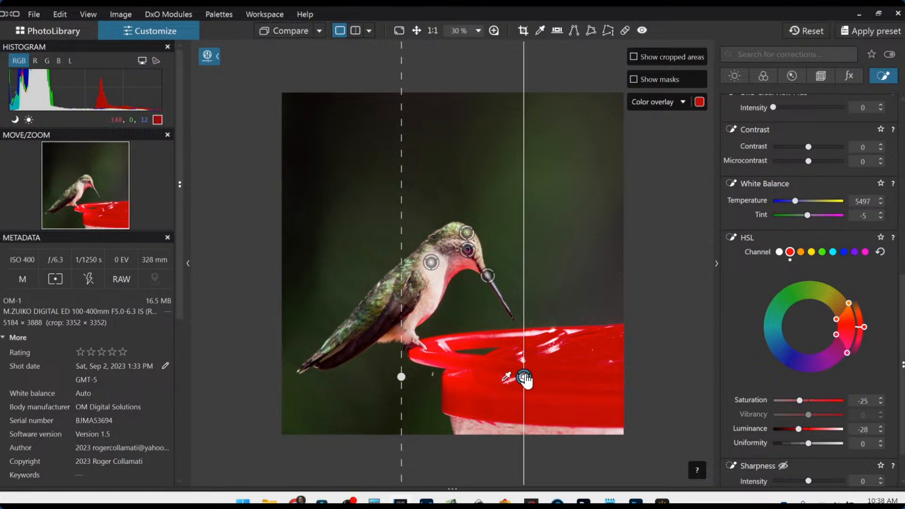
Step: Move the control line to just beside the feeder's edge under the bird, and set the red channel's saturation to -35 and luminance to -23
left_click_drag(525, 379, 428, 380)
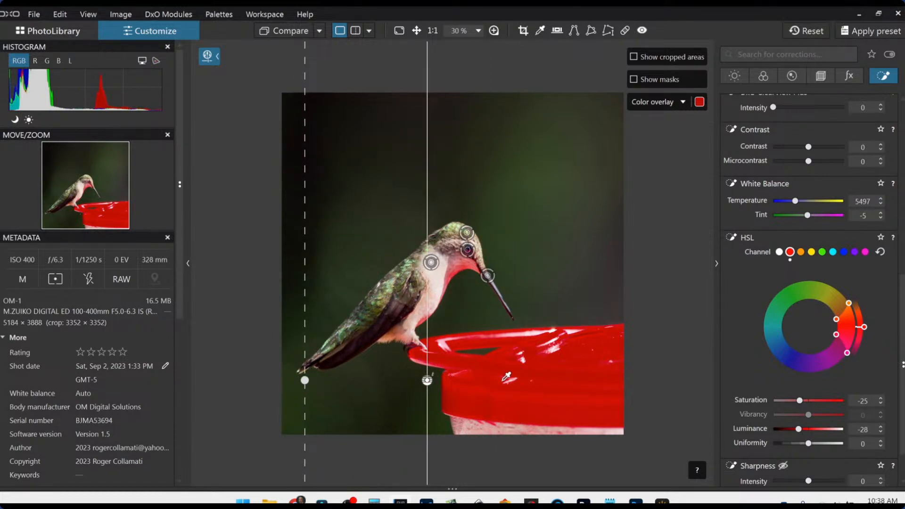
left_click_drag(799, 429, 796, 400)
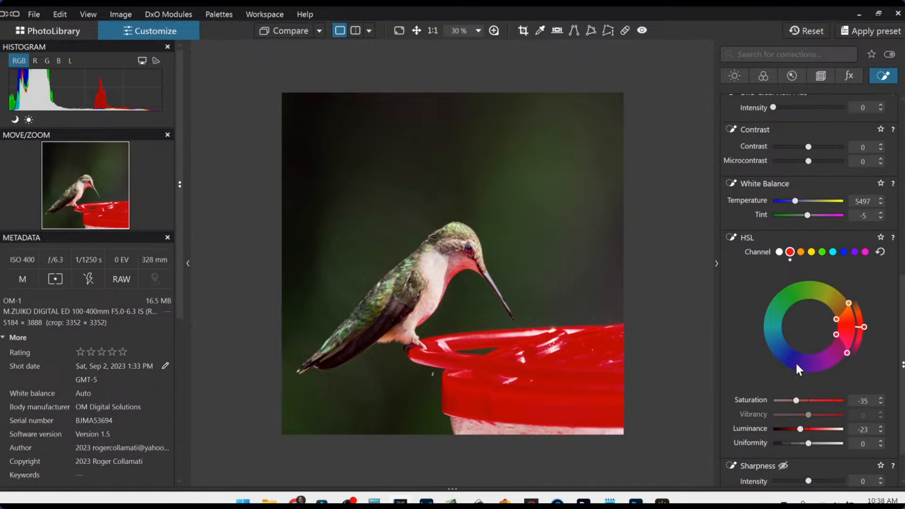
Step: Fine-tune the luma selectivity of the feeder's control line mask, comparing values between 15 and 60
scroll(773, 283, "up", 4)
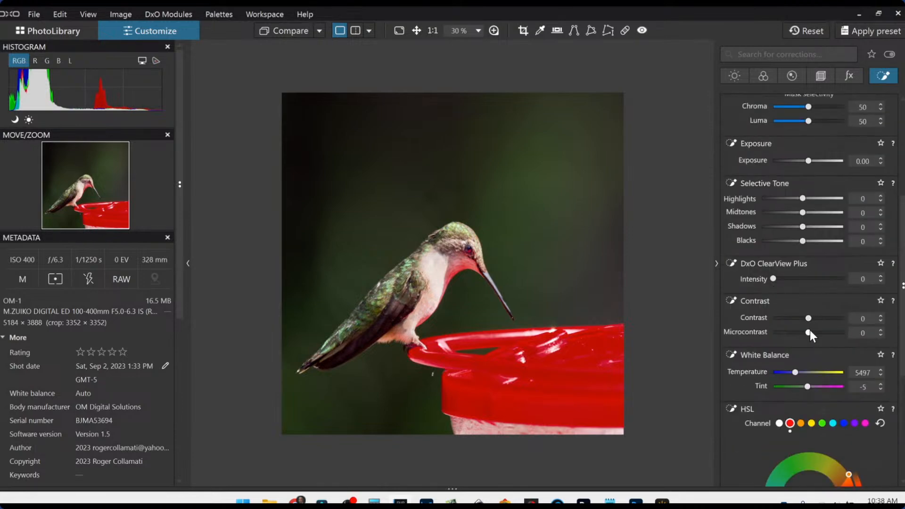
scroll(810, 283, "up", 4)
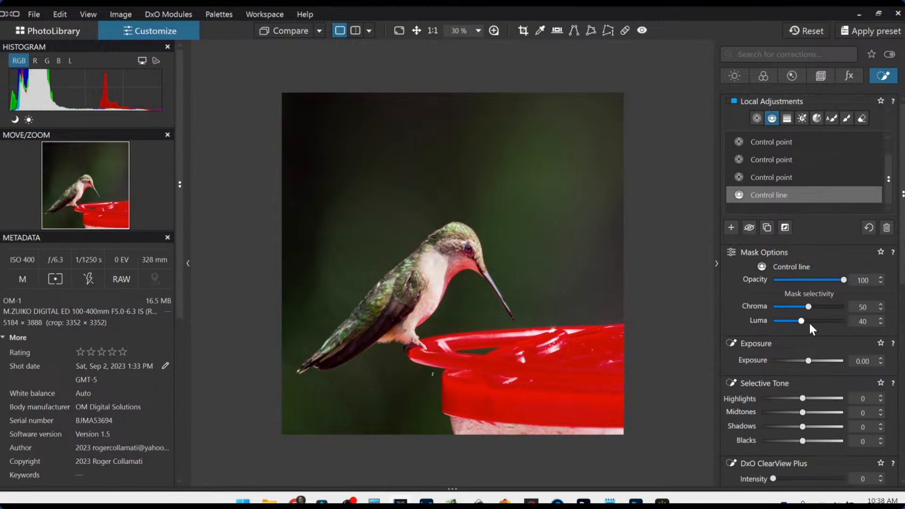
scroll(810, 324, "down", 1)
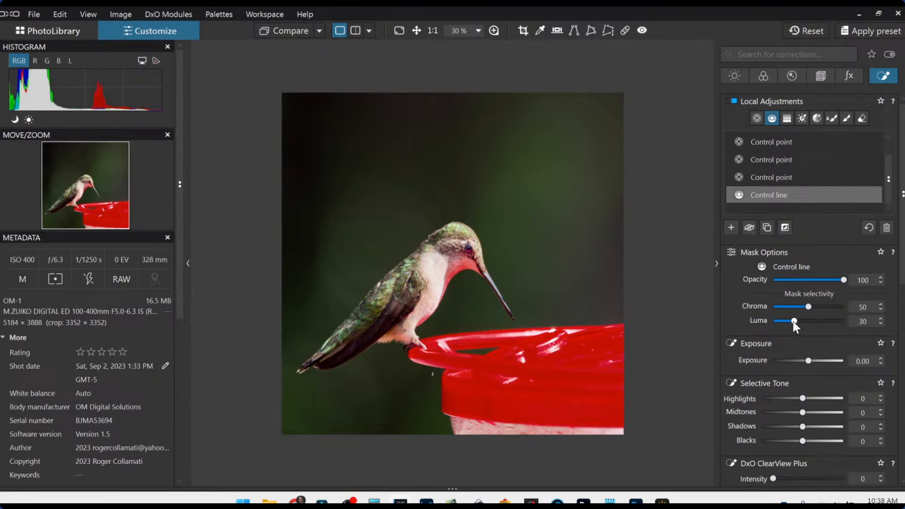
scroll(794, 322, "down", 4)
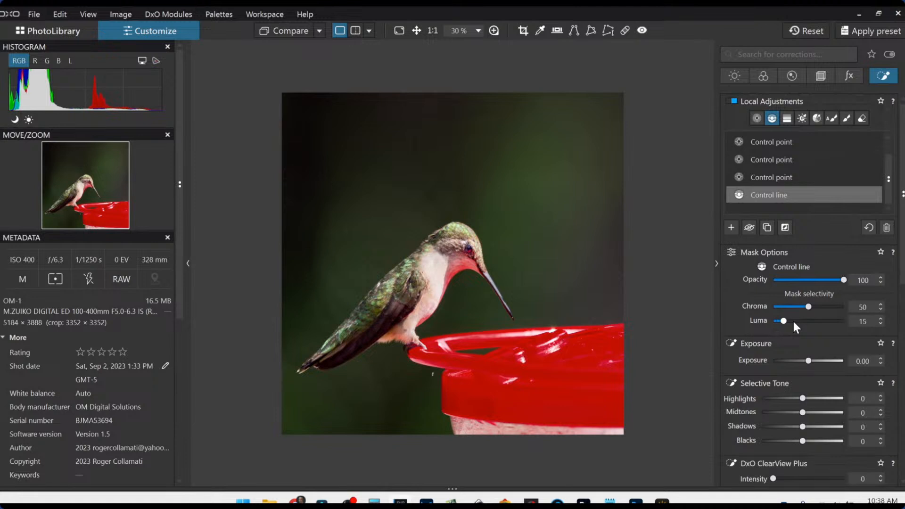
scroll(794, 322, "up", 2)
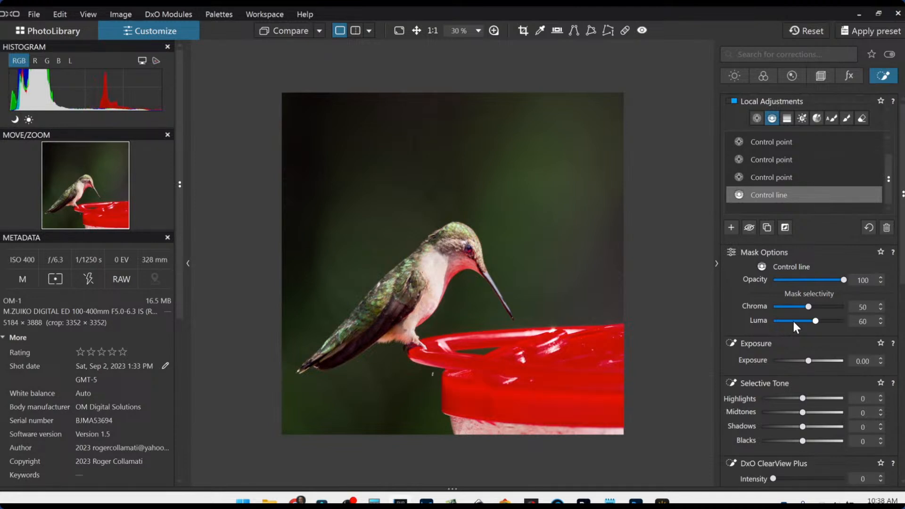
scroll(794, 322, "down", 3)
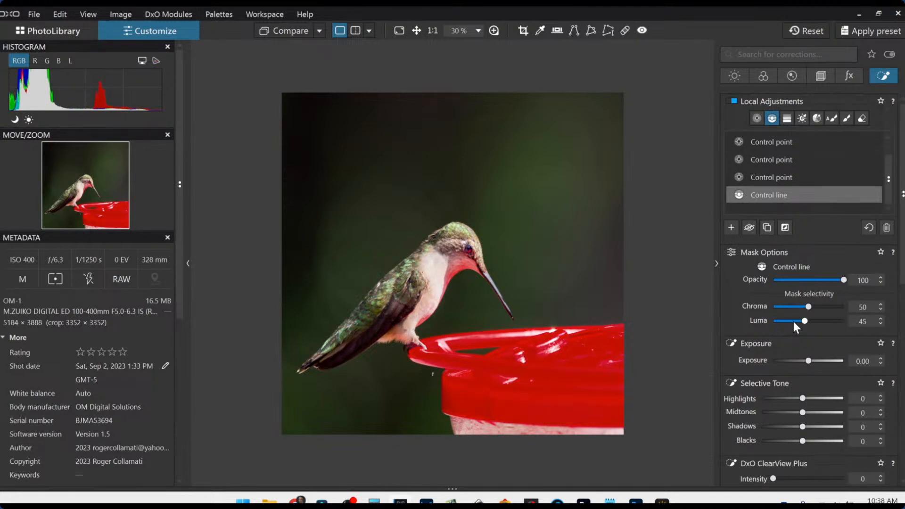
scroll(794, 321, "up", 1)
Step: Rotate the photo by setting the horizon correction to -1.20
left_click(823, 78)
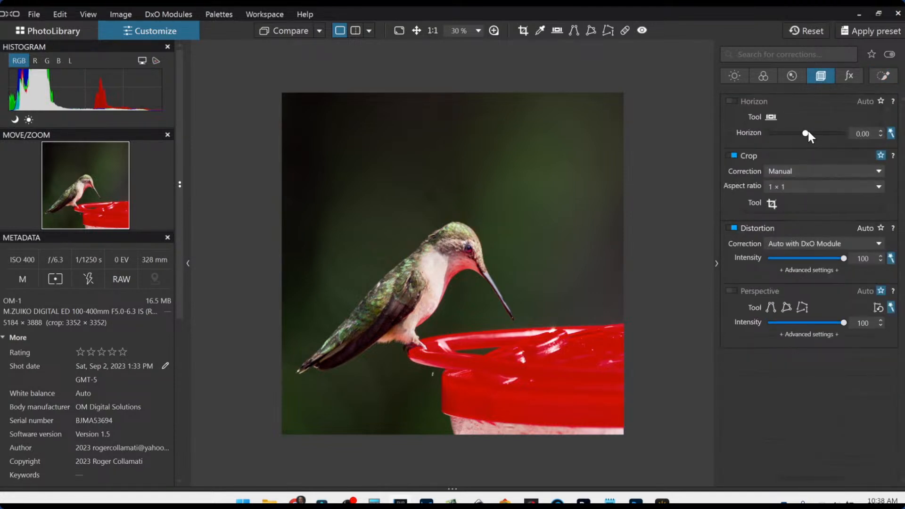
scroll(807, 132, "down", 1)
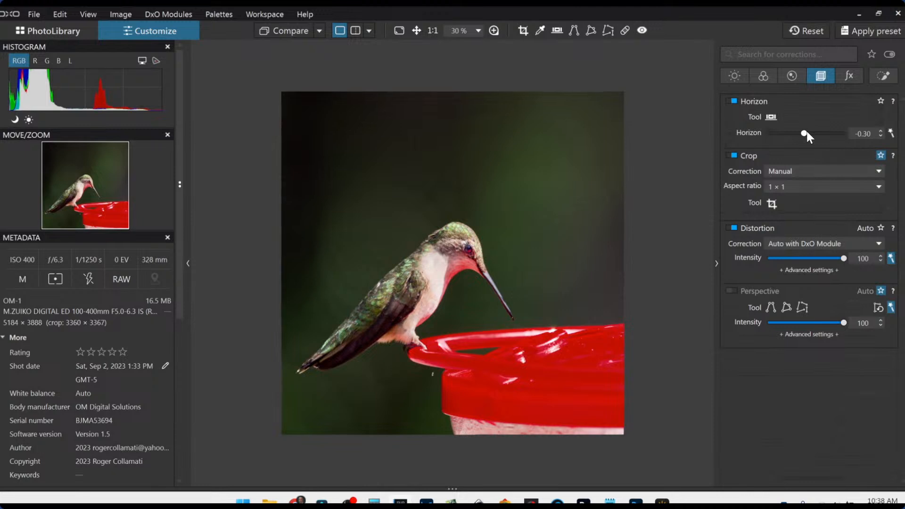
scroll(808, 132, "down", 2)
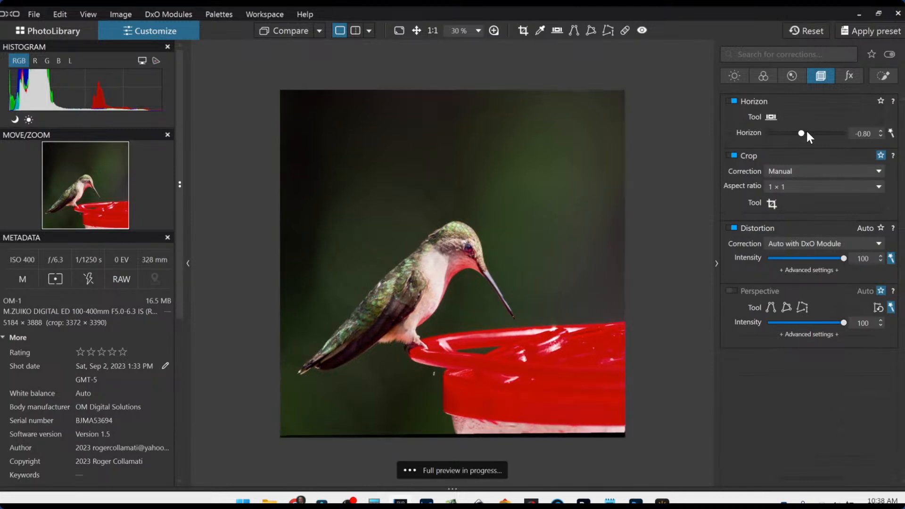
scroll(807, 133, "down", 1)
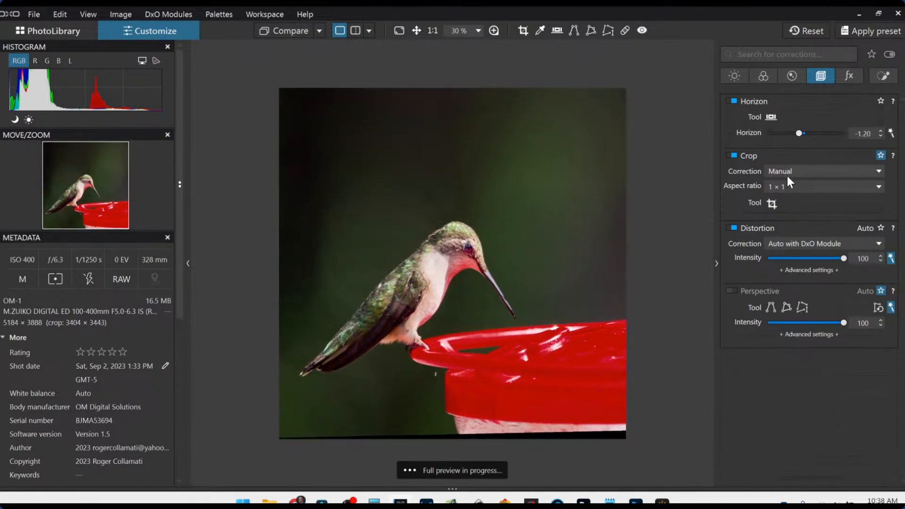
Step: Shrink the 1 × 1 crop to 3357 × 3357 px to exclude the blank lower edge, shift it slightly away from the feeder pole, and apply it
left_click(773, 203)
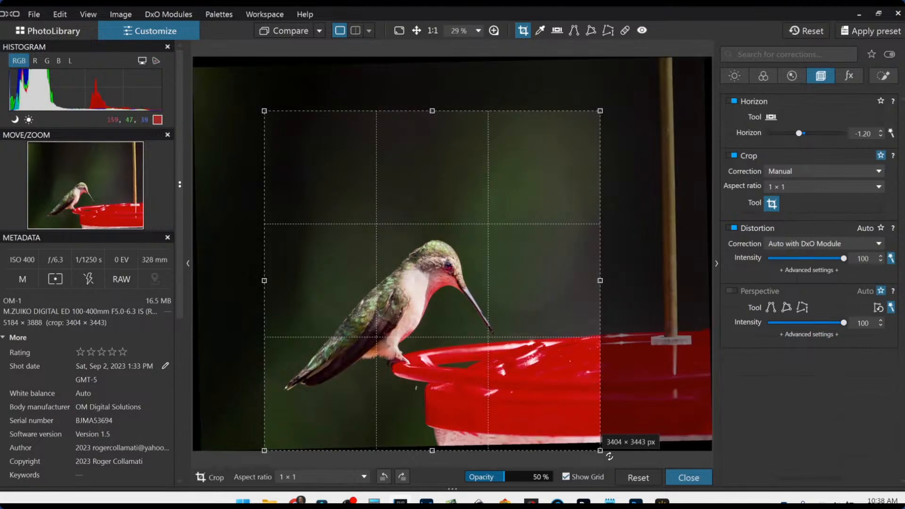
left_click_drag(600, 452, 602, 445)
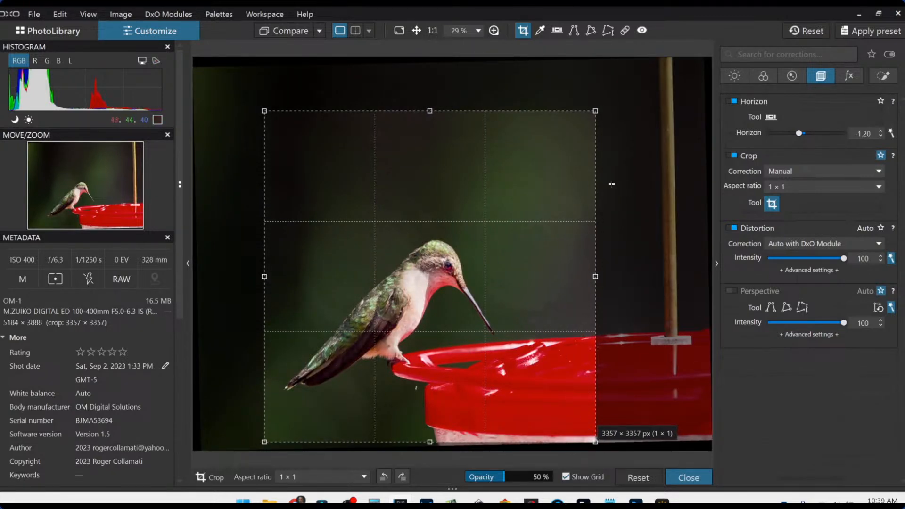
left_click_drag(449, 176, 441, 175)
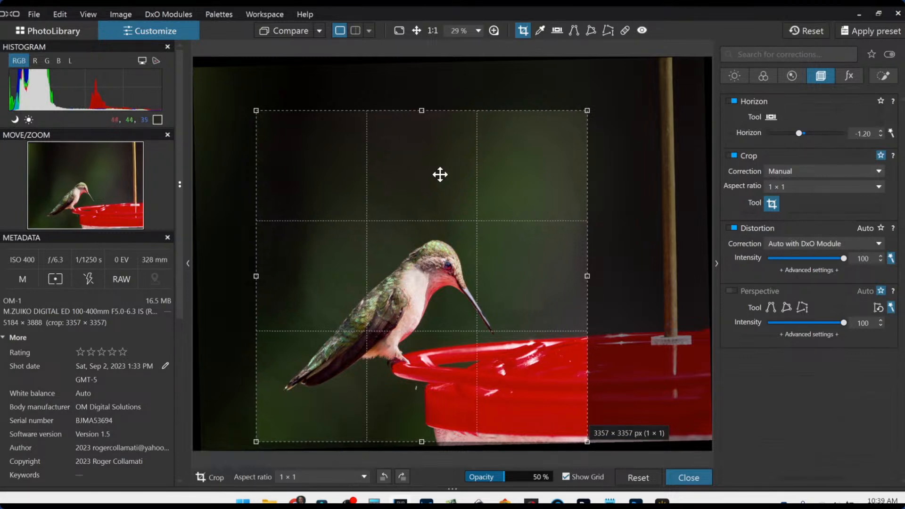
key("Return")
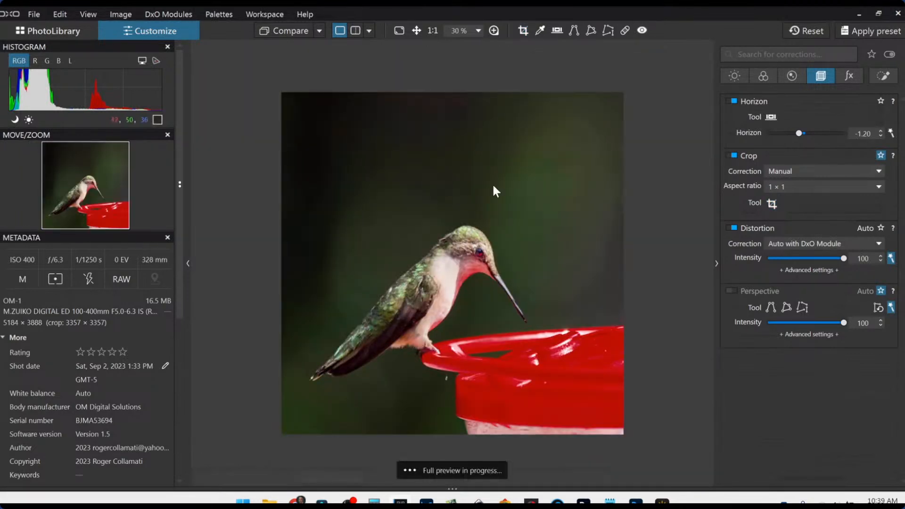
Step: Reopen the local adjustments and realign the breast control point by moving it slightly up toward the hummingbird's neck
left_click(888, 77)
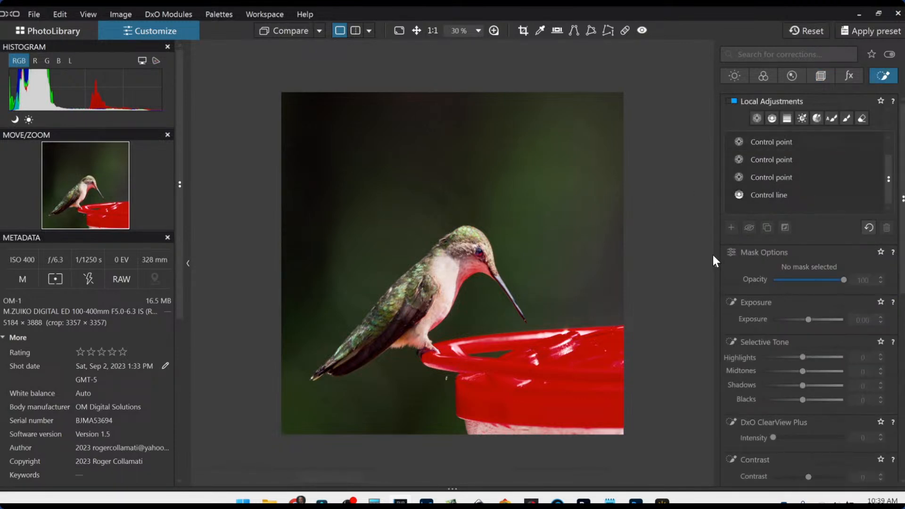
left_click(765, 141)
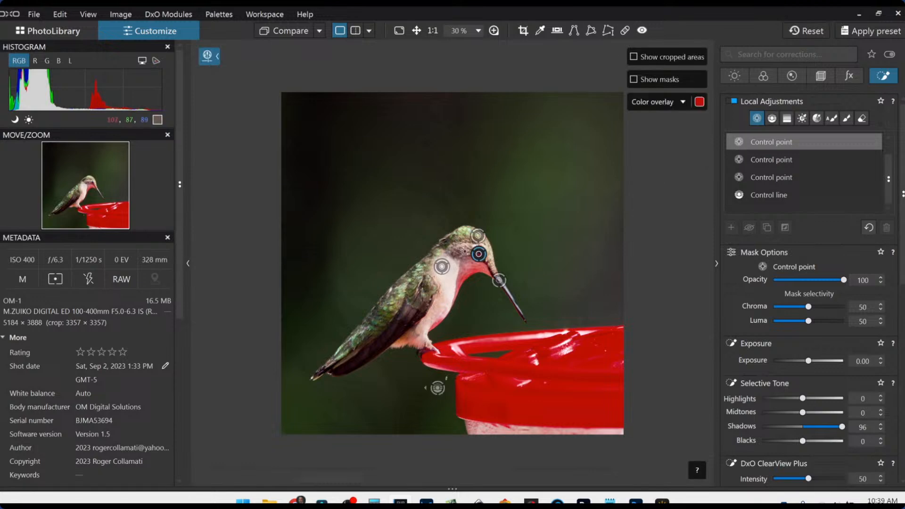
scroll(448, 281, "up", 4)
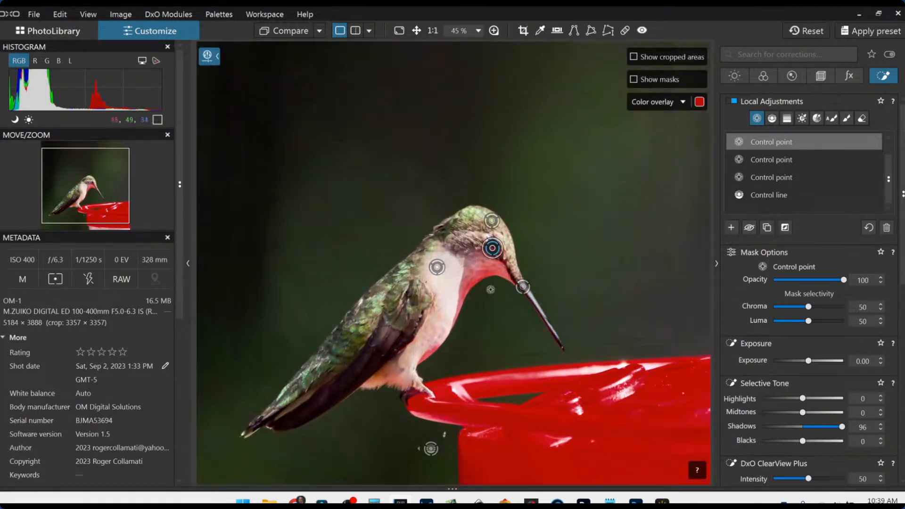
left_click(409, 255)
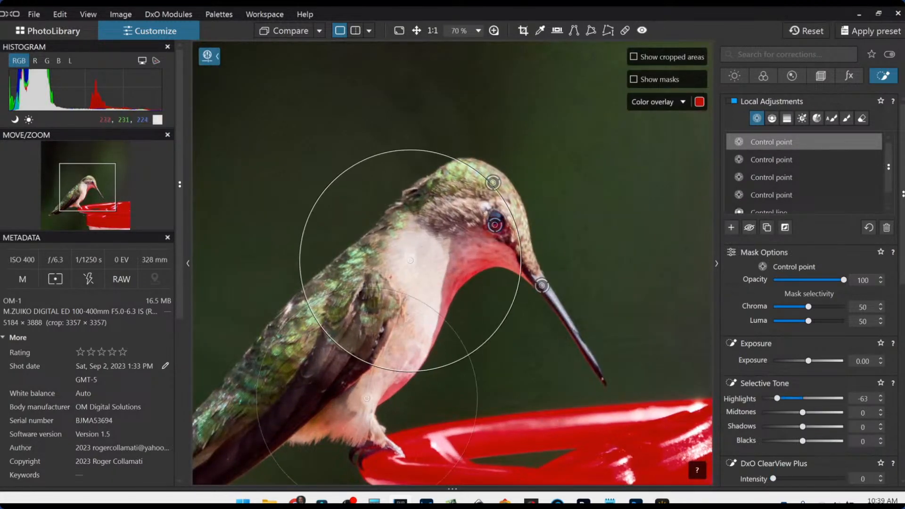
left_click_drag(409, 256, 410, 250)
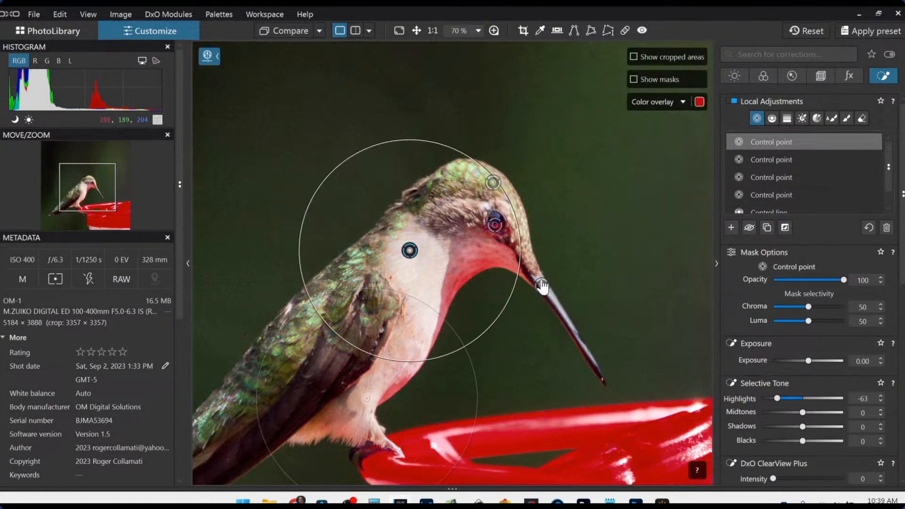
Step: Realign the beak's control points so that all three sit on the upper half of the beak, then finish the mask editing
left_click(792, 165)
left_click(786, 178)
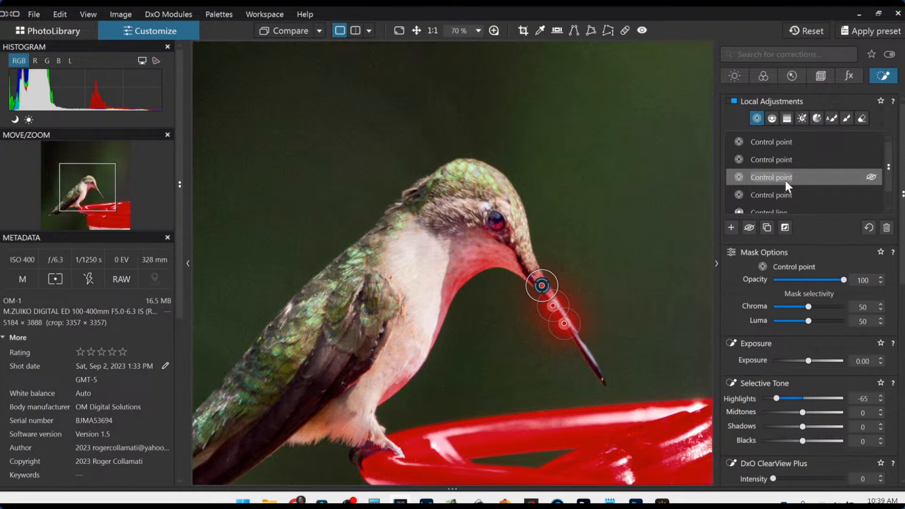
left_click_drag(553, 305, 542, 281)
left_click_drag(565, 324, 568, 320)
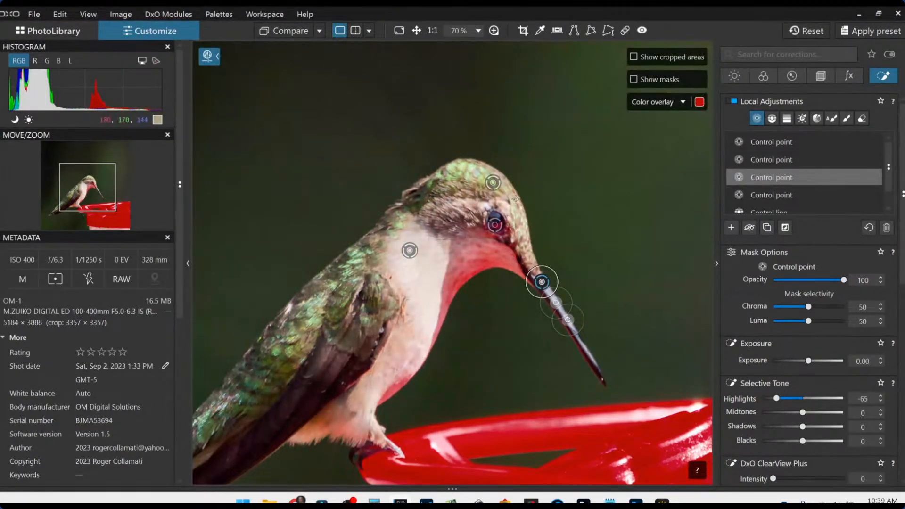
key("Escape")
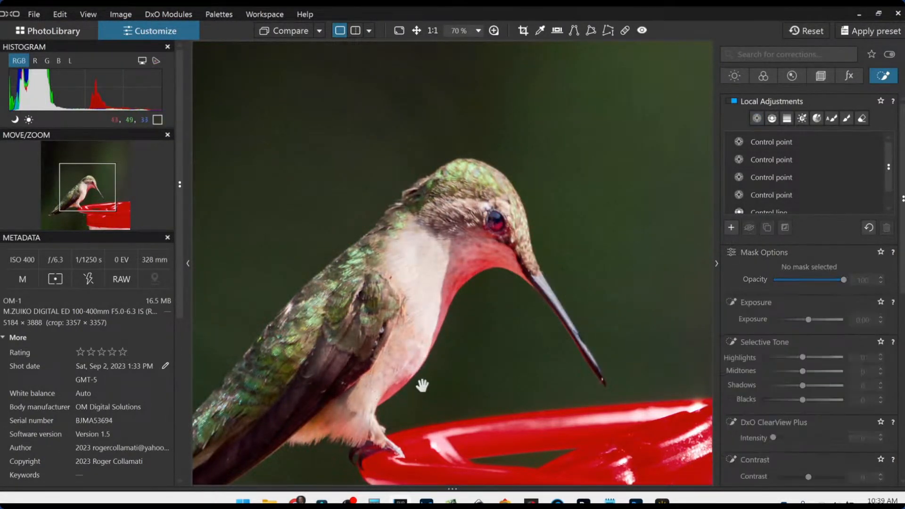
Step: Lift the shadows of the whole photo to 20
scroll(616, 219, "down", 5)
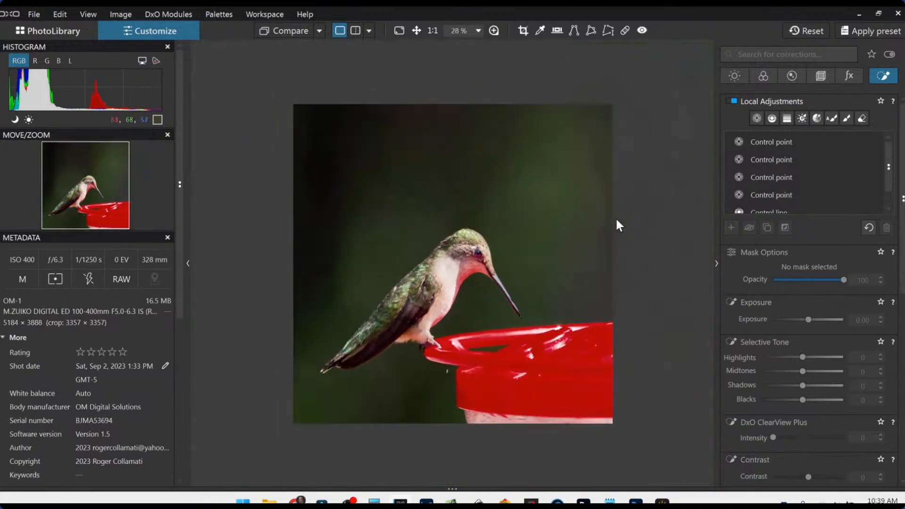
scroll(619, 225, "down", 2)
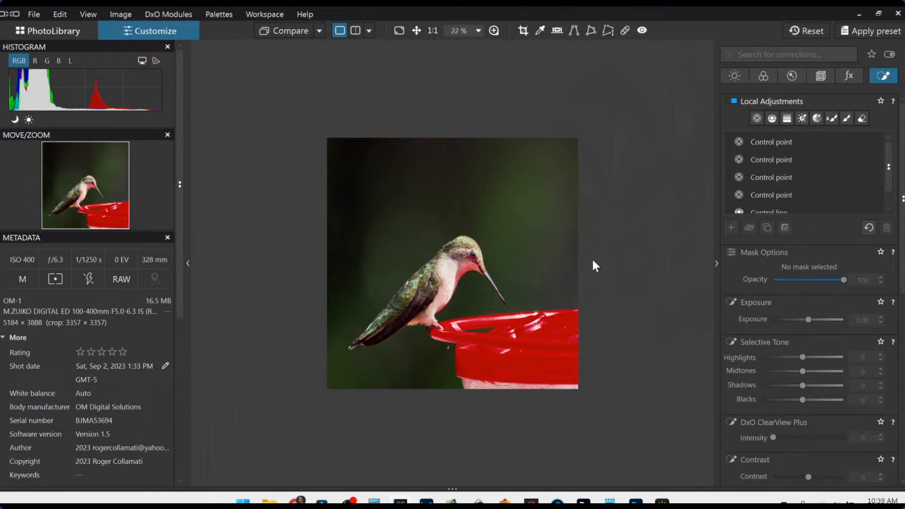
left_click(744, 80)
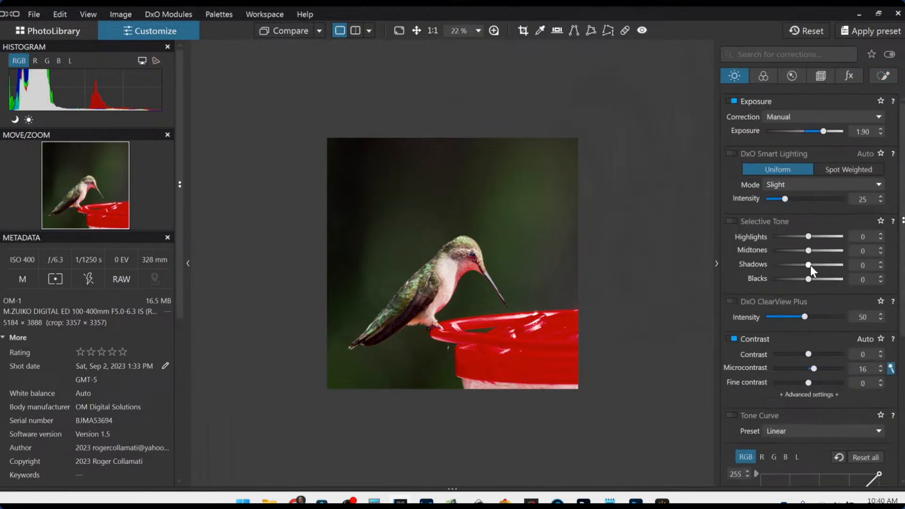
left_click_drag(810, 265, 816, 265)
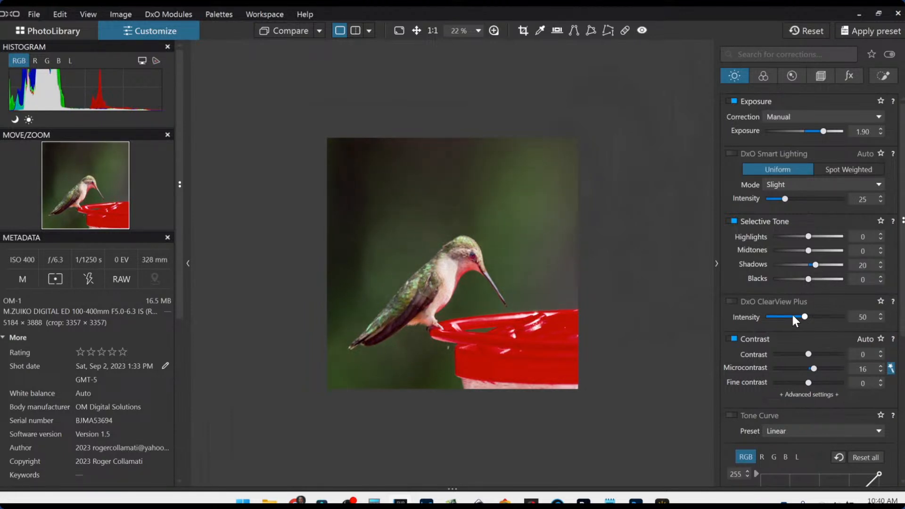
Step: Set the photo's DxO ClearView Plus intensity to 17 and reduce its exposure to 1.60
left_click_drag(804, 317, 781, 316)
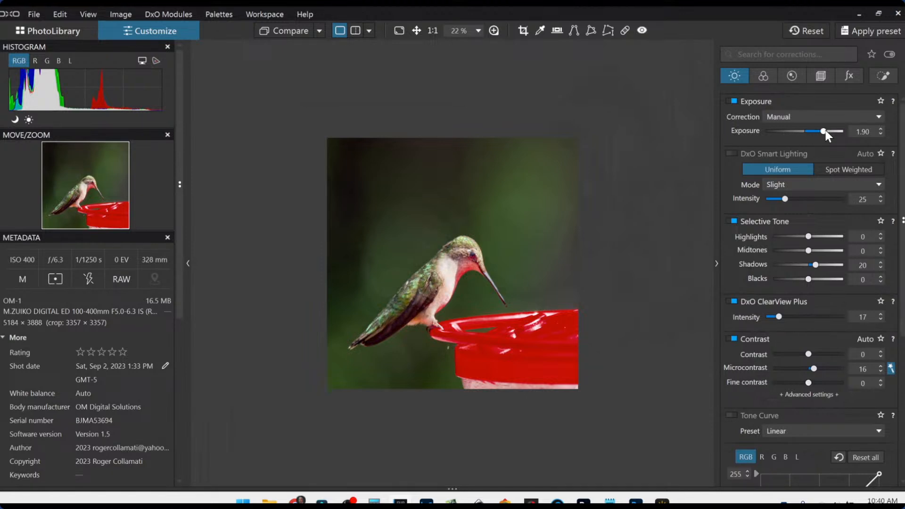
scroll(825, 131, "down", 1)
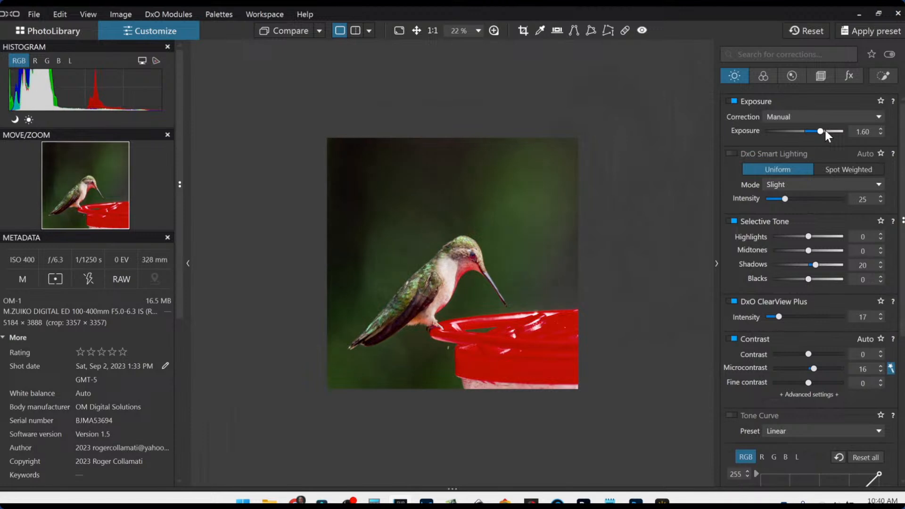
scroll(825, 130, "down", 1)
Step: Compare the edited hummingbird photo with its uncorrected original several times
left_click(270, 31)
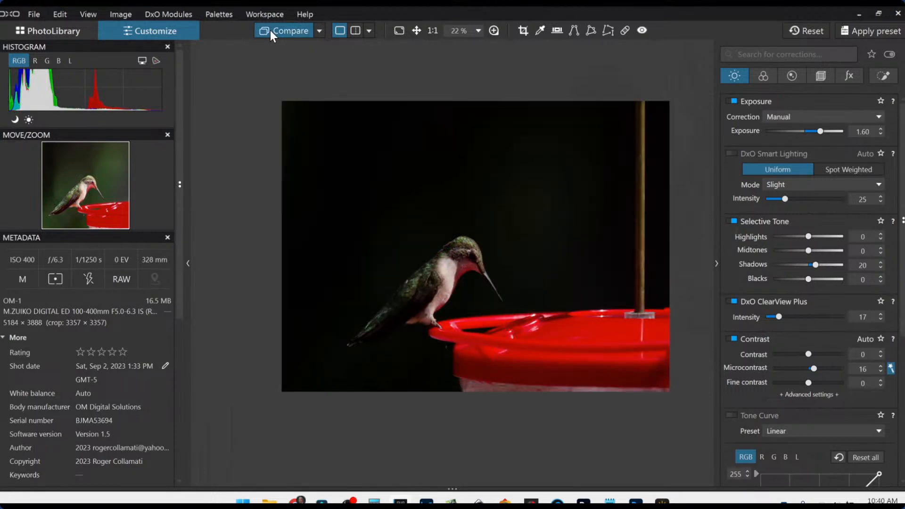
left_click(271, 31)
left_click(270, 31)
left_click(271, 30)
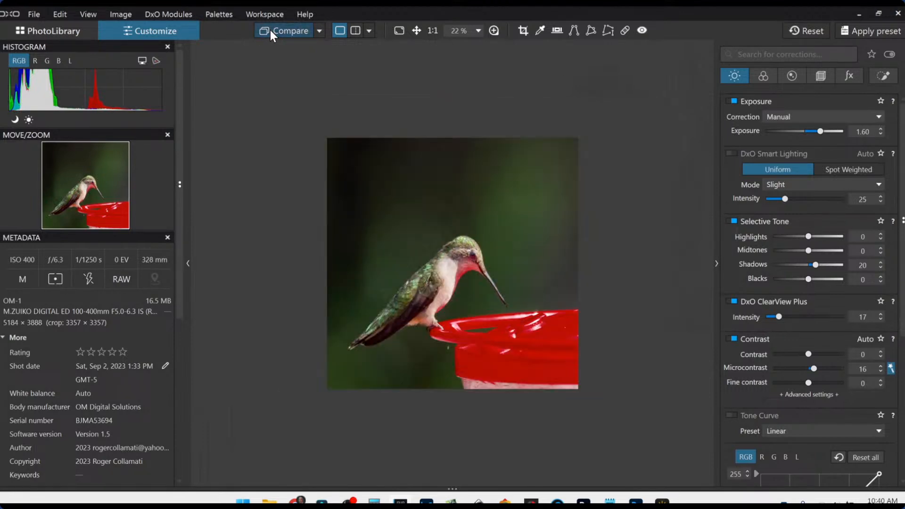
left_click(270, 30)
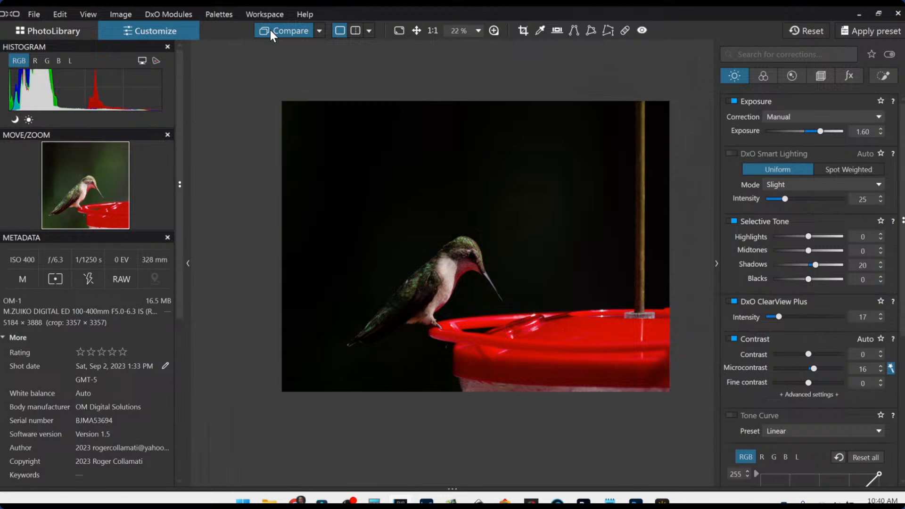
left_click(270, 29)
Step: Fine-tune the blacks of the whole photo, settling on -5
scroll(561, 217, "up", 1)
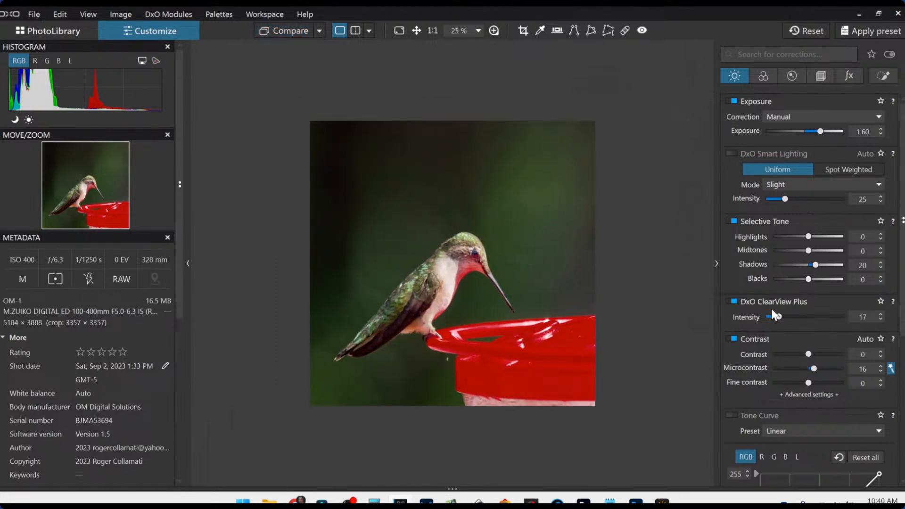
left_click_drag(809, 279, 808, 279)
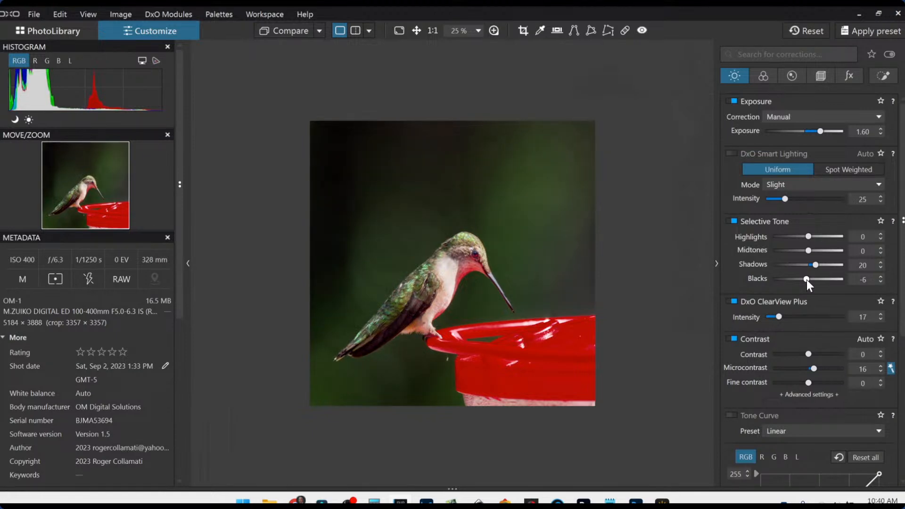
double_click(808, 279)
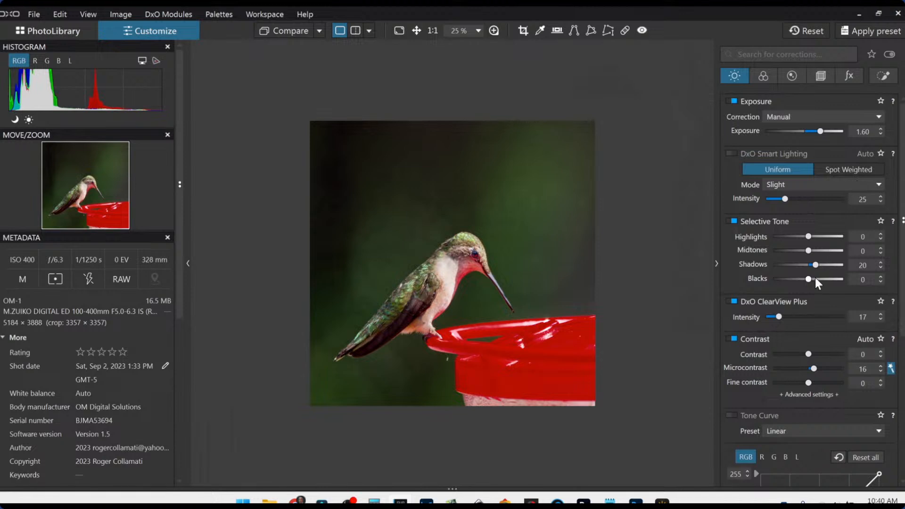
scroll(811, 280, "down", 5)
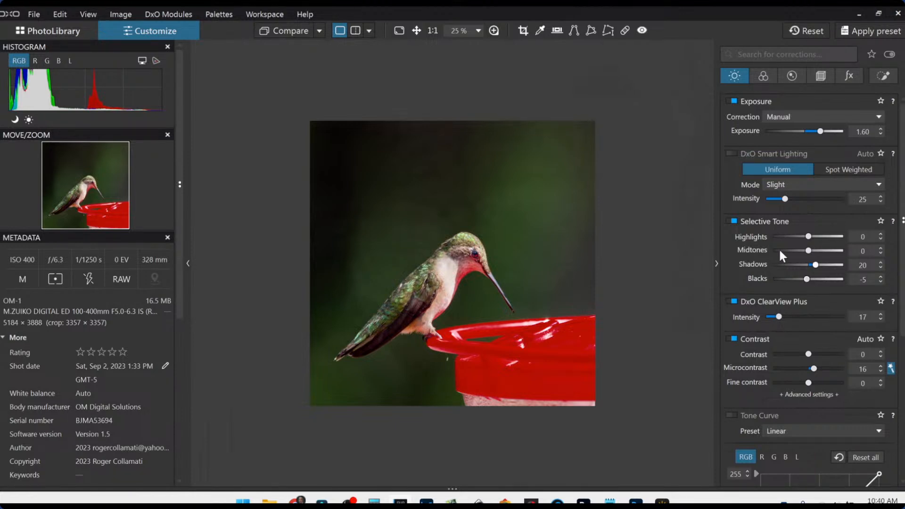
Step: Export the photo to disk with the standard output option, as a full-size JPEG of quality 93 in the original image folder
right_click(417, 250)
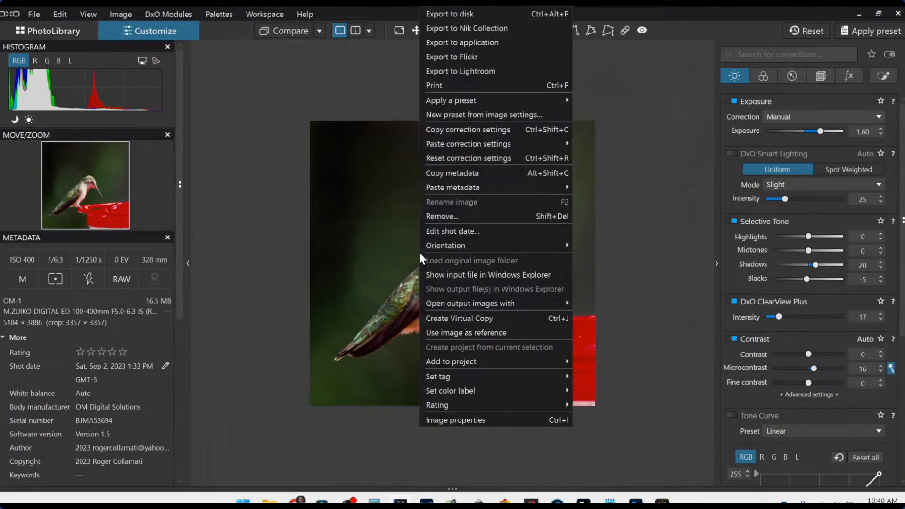
left_click(480, 13)
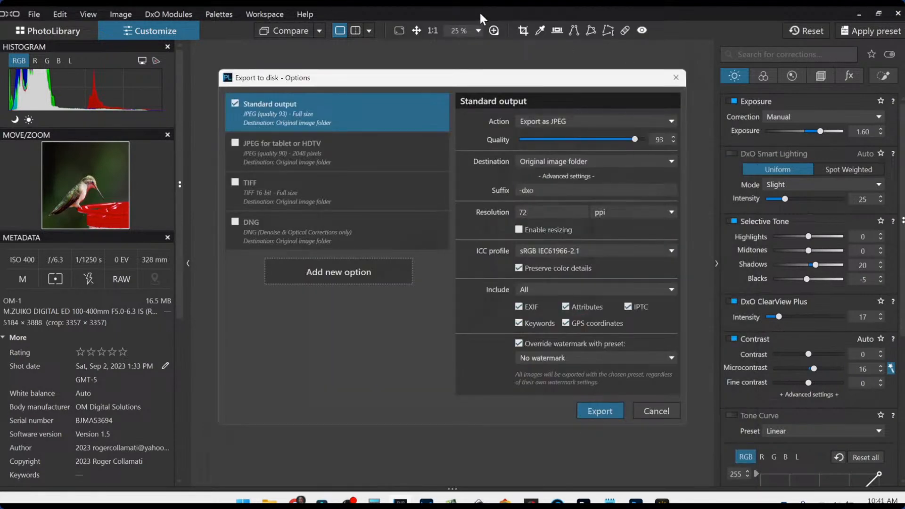
key("Return")
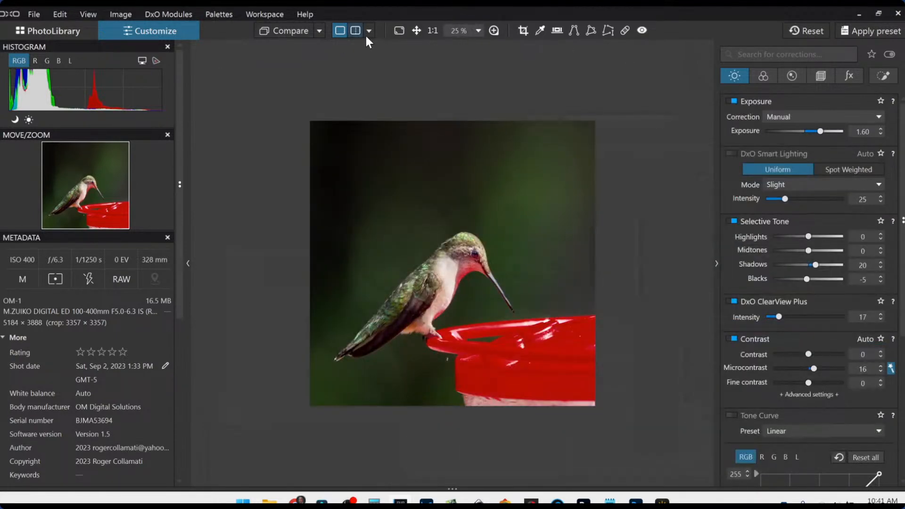
Step: Choose the exported standard output JPEG as the reference image for comparisons
left_click(324, 35)
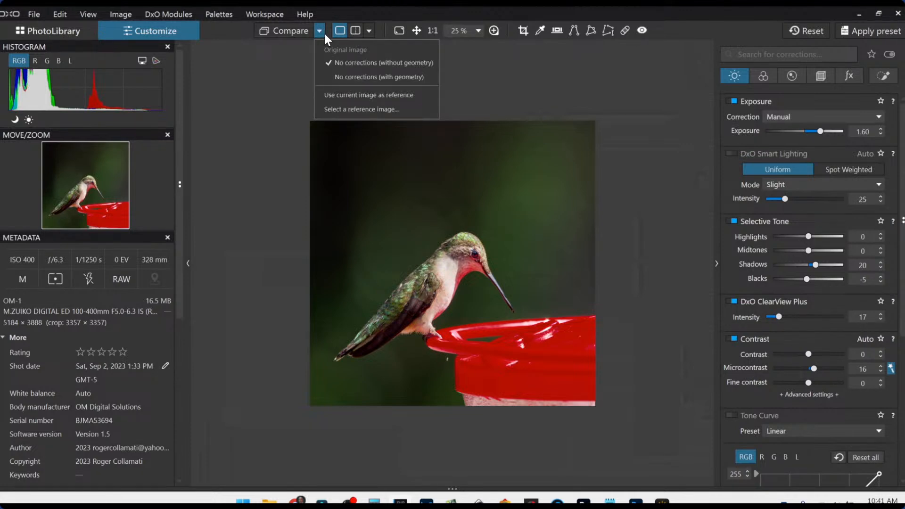
left_click(325, 36)
scroll(612, 217, "up", 1)
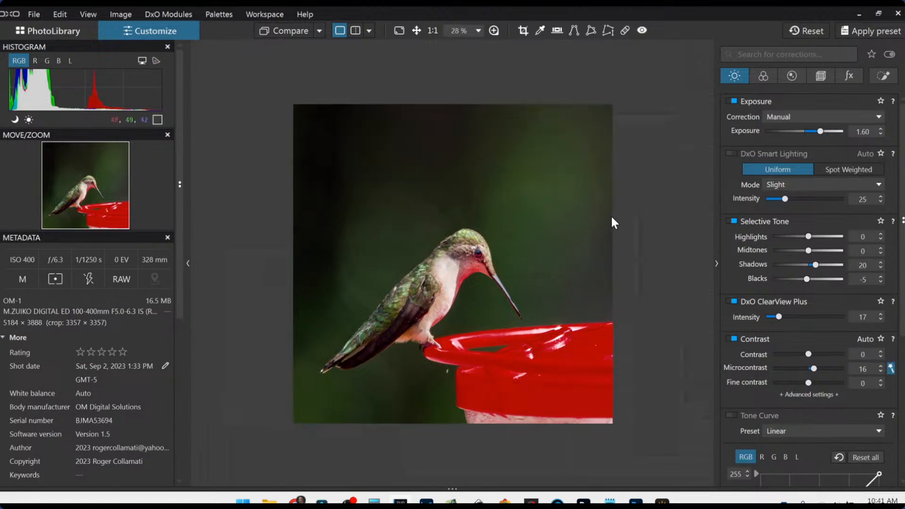
left_click(319, 29)
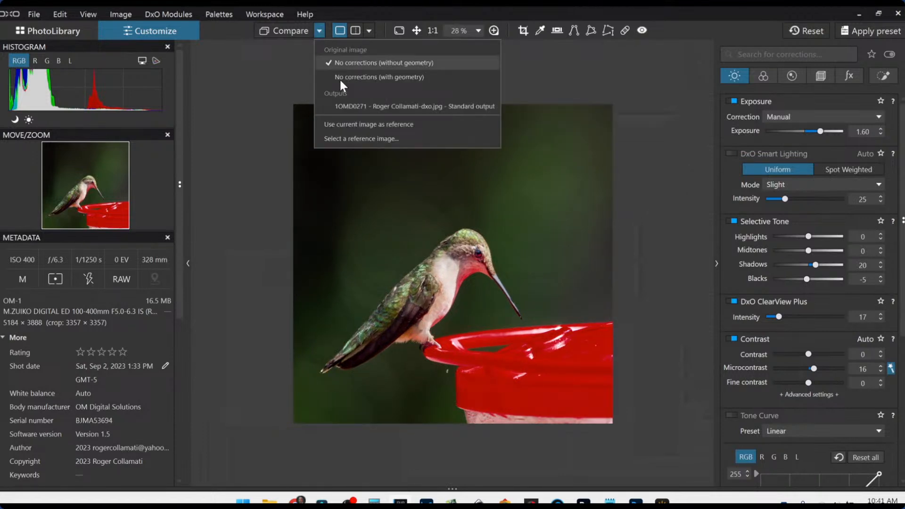
left_click(346, 100)
left_click(321, 29)
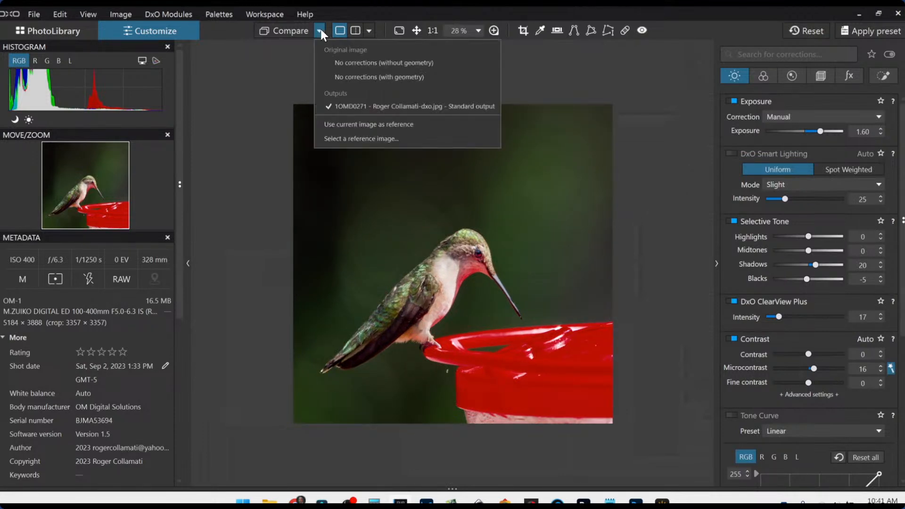
left_click(321, 29)
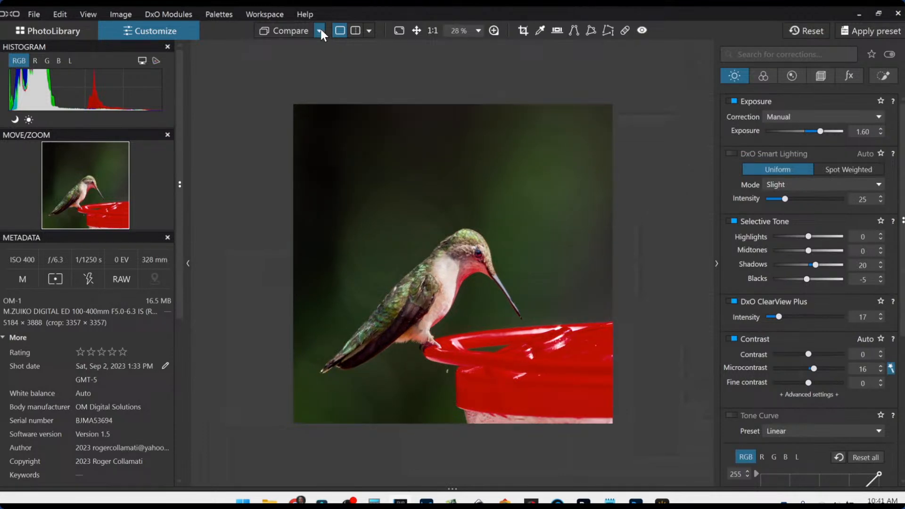
Step: Reset all corrections on the photo, hide the palettes, and show it beside the exported version in the left/right side-by-side view
left_click(814, 30)
key("Tab")
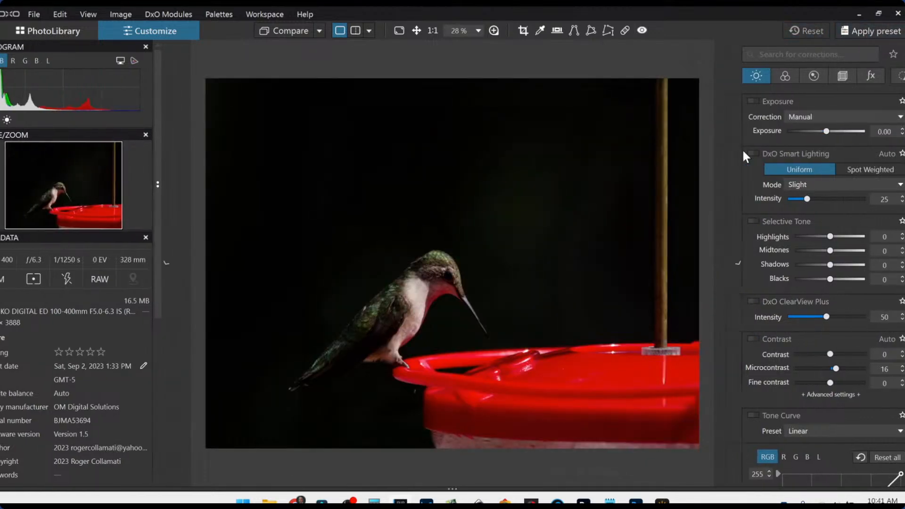
left_click(369, 31)
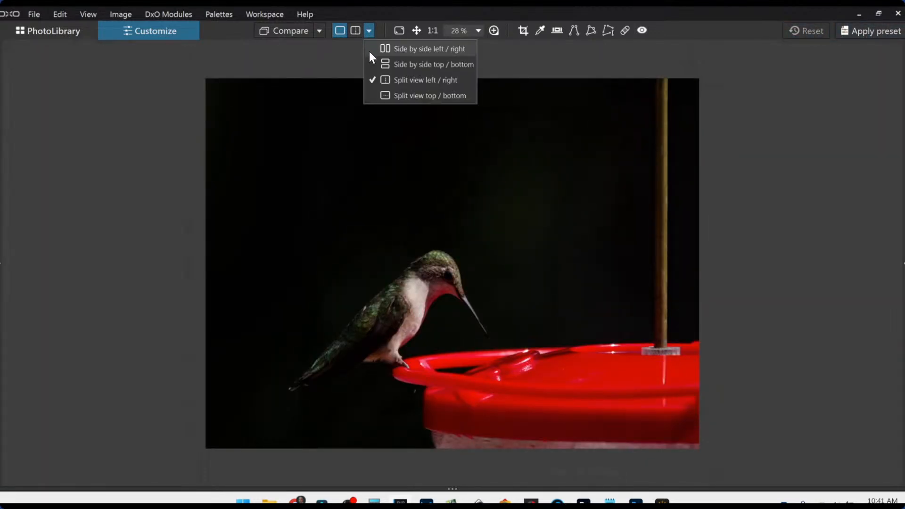
left_click(375, 46)
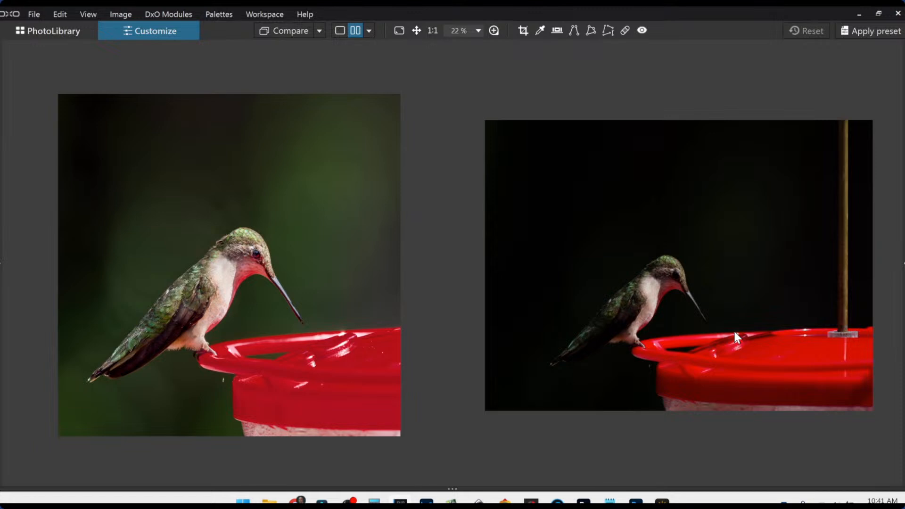
Step: Examine the hummingbird's plumage, eye and beak up close in the exported version, with the palettes hidden
left_click(1, 282)
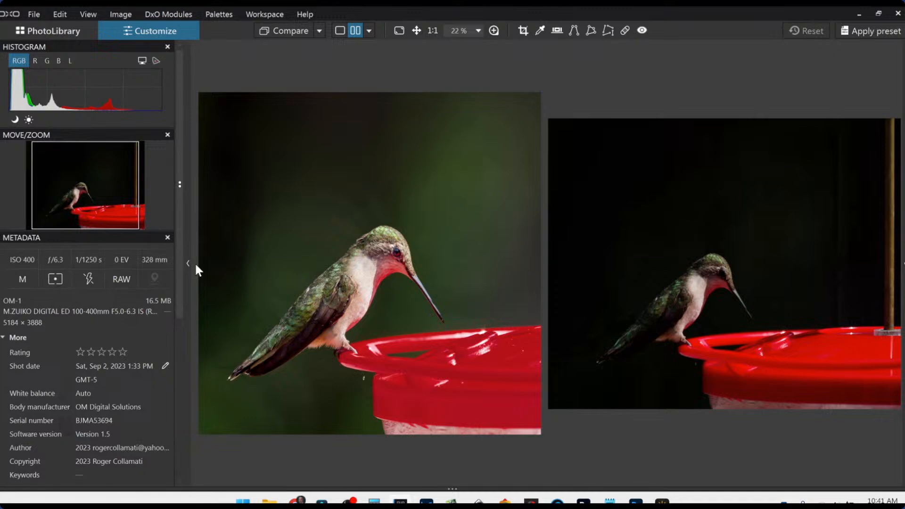
left_click(189, 263)
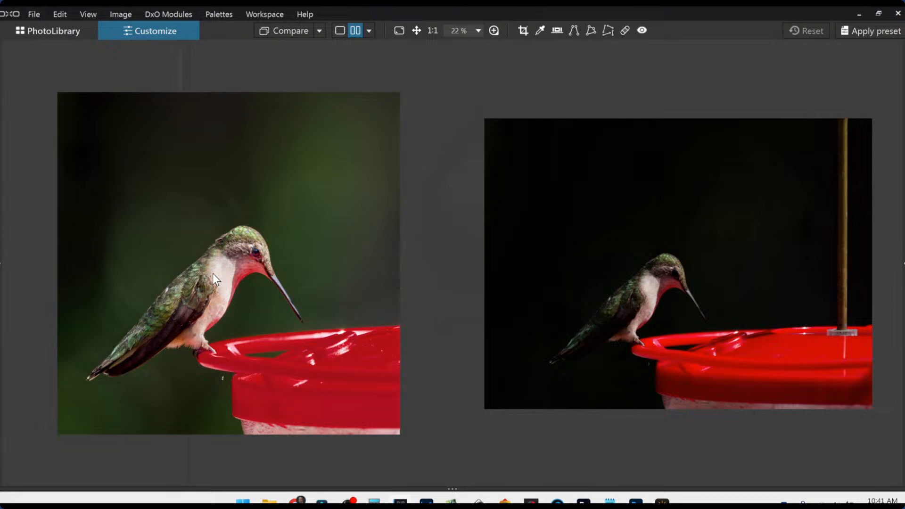
scroll(214, 273, "up", 4)
scroll(213, 272, "up", 2)
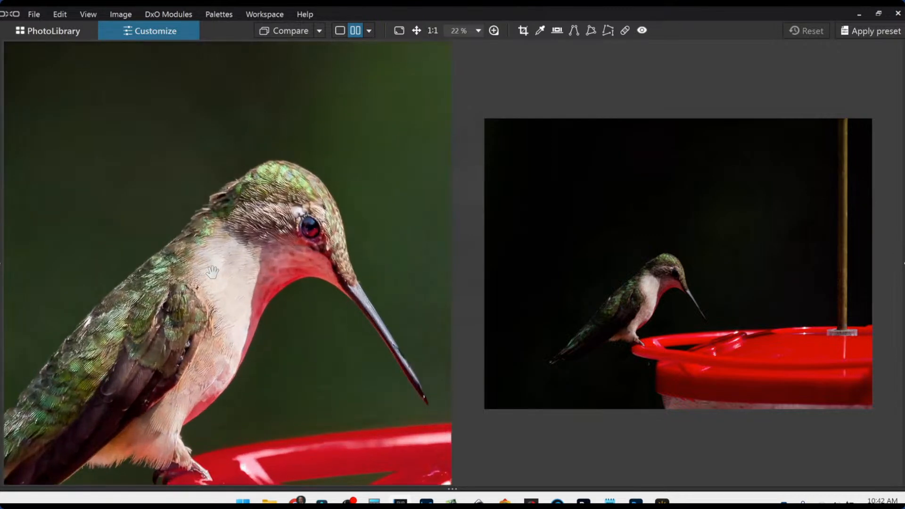
Step: Compare the hummingbird up close and at full view in the exported and original versions, and return to the photo library
scroll(687, 301, "up", 4)
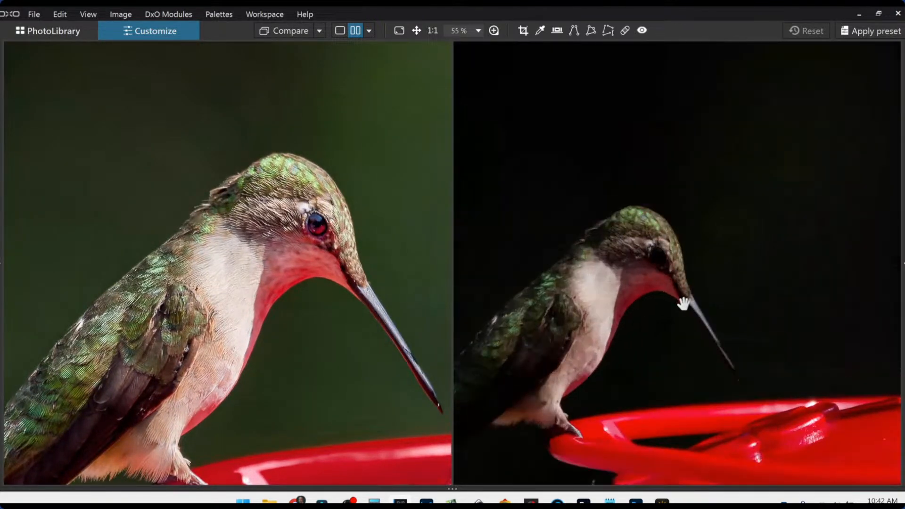
left_click_drag(661, 318, 713, 384)
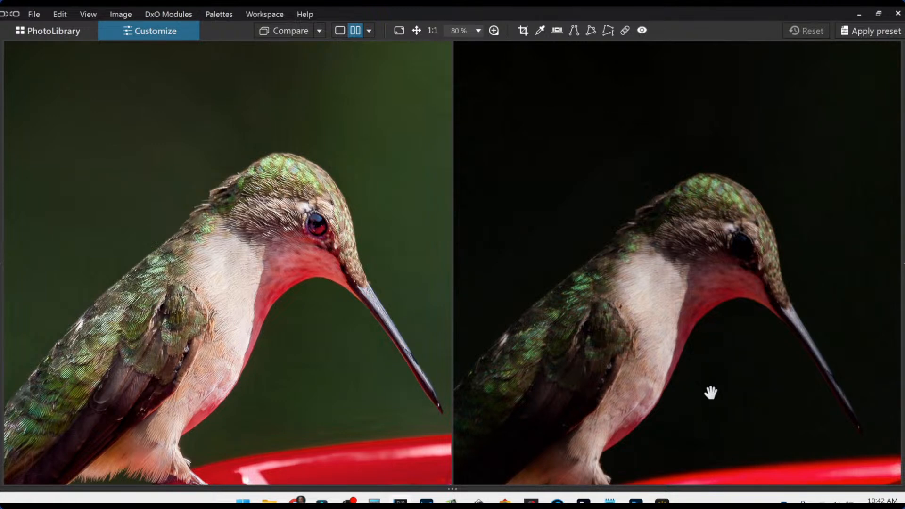
scroll(711, 392, "down", 5)
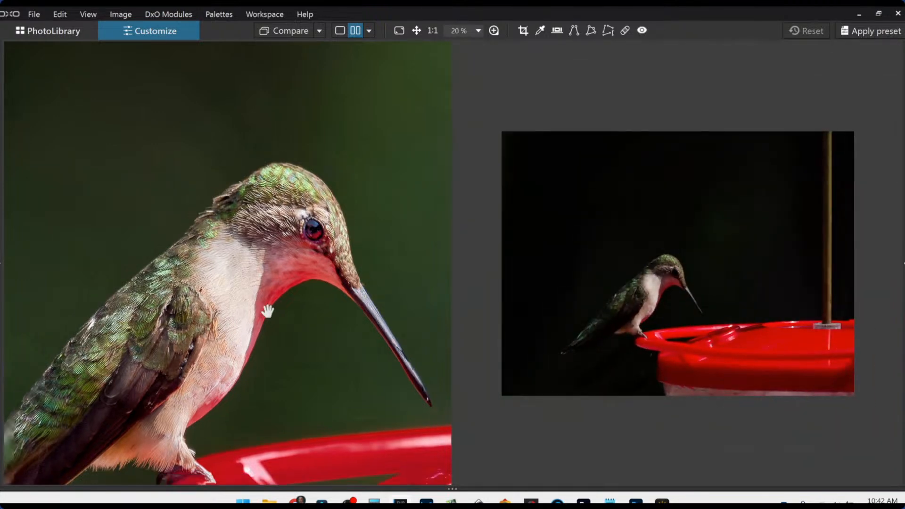
scroll(267, 311, "down", 4)
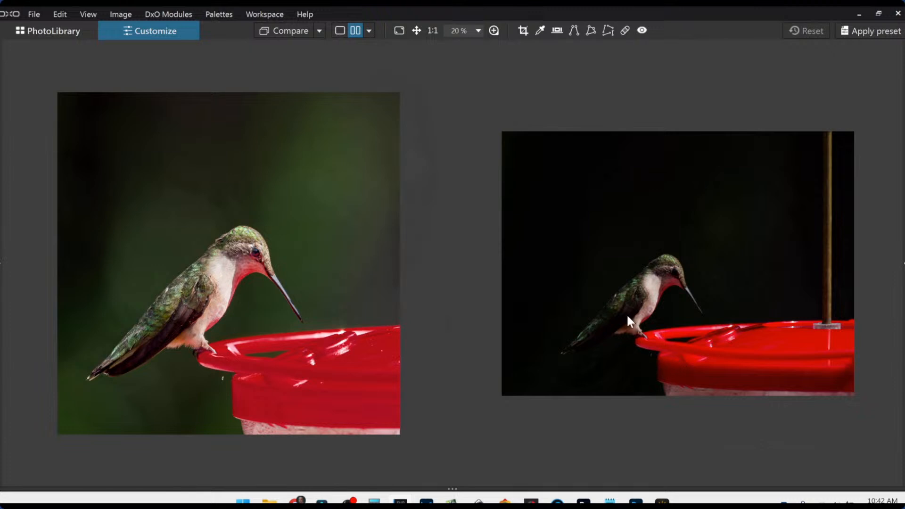
left_click(58, 31)
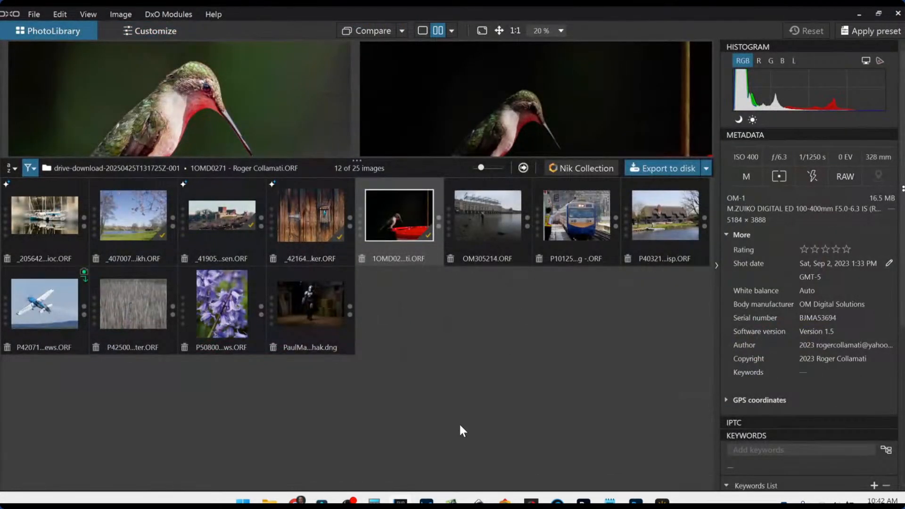
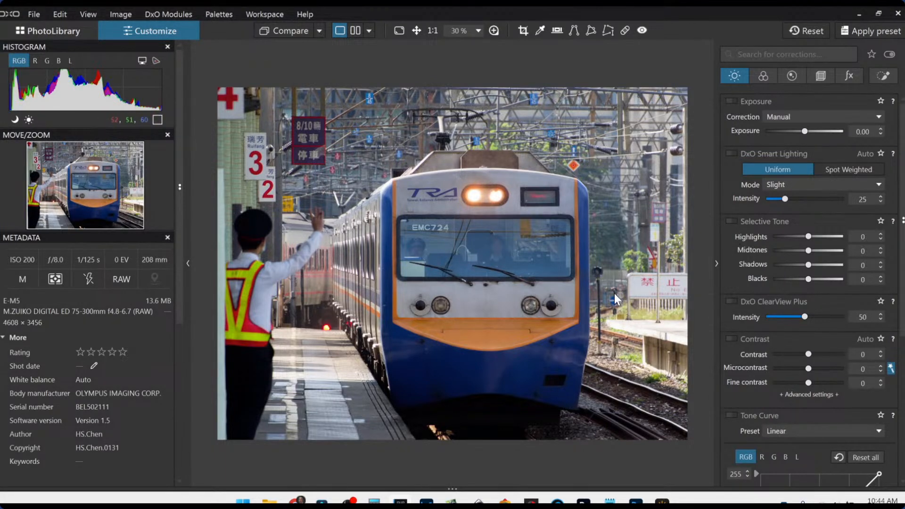
Step: Activate the Crop tool on the train photo with Manual correction and an Unconstrained aspect ratio
scroll(615, 293, "up", 4)
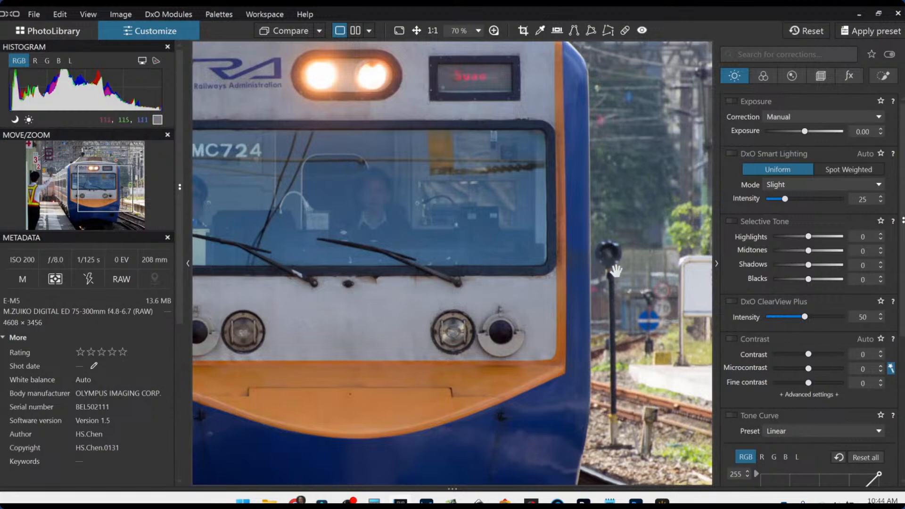
scroll(608, 278, "down", 5)
scroll(615, 285, "down", 1)
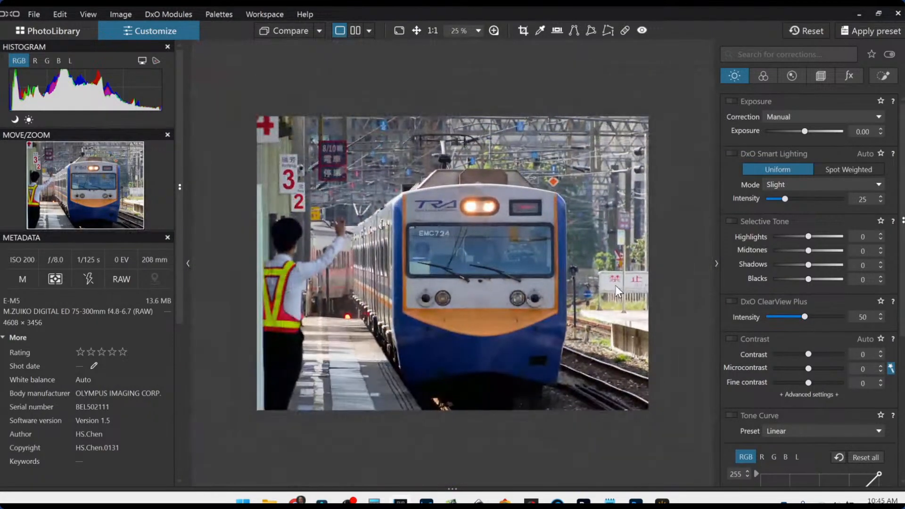
left_click(821, 77)
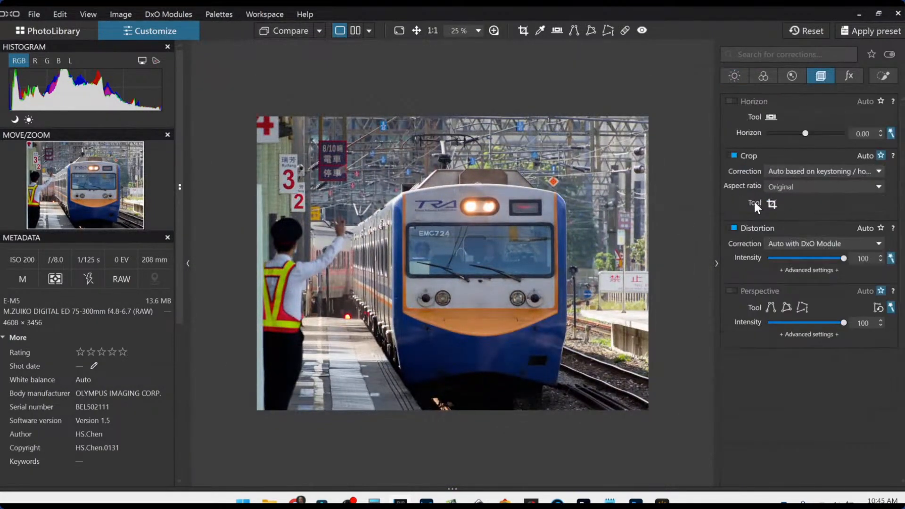
left_click(771, 204)
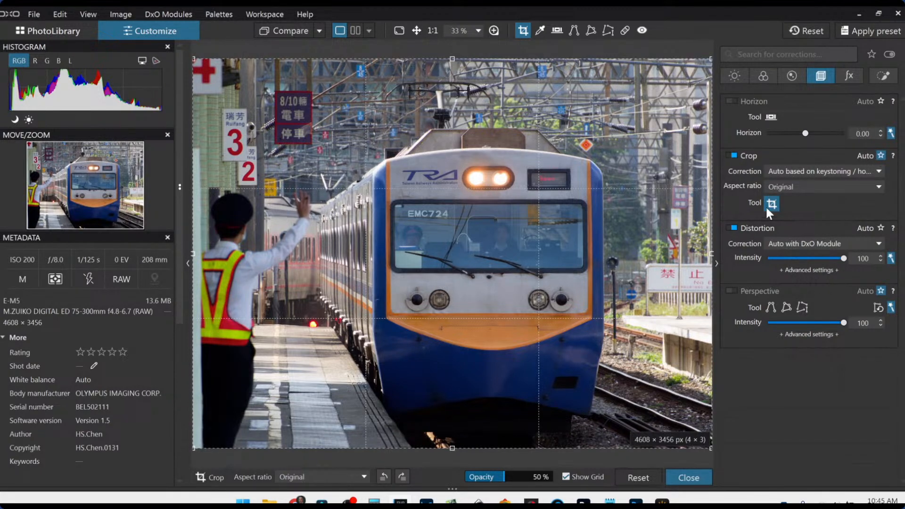
left_click(791, 174)
left_click(792, 180)
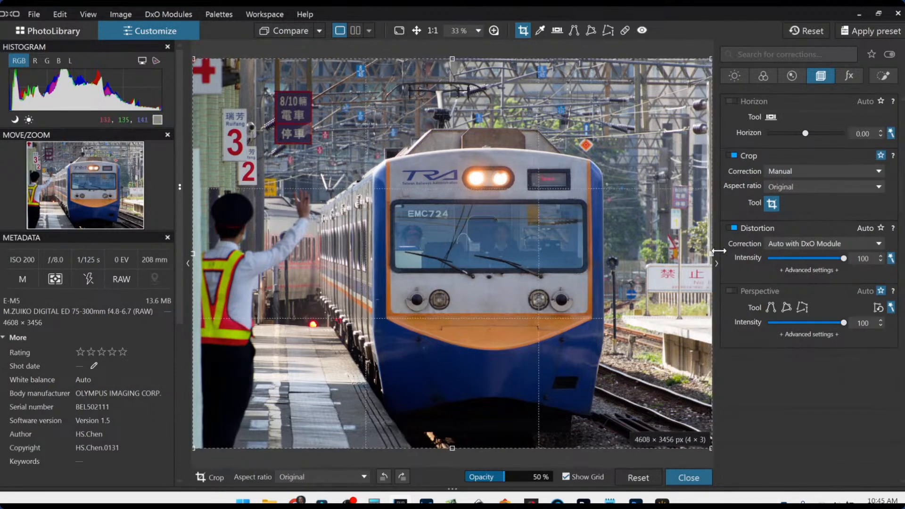
left_click(801, 187)
left_click(797, 199)
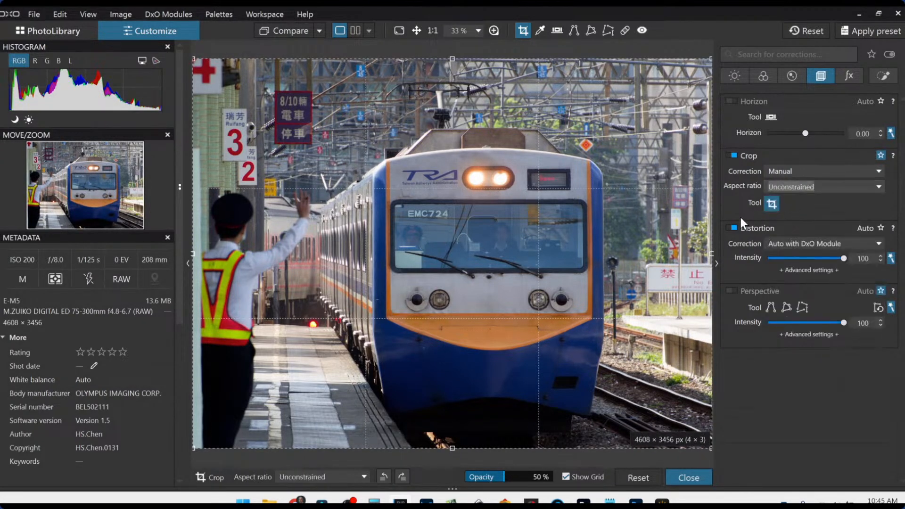
Step: Trim the right side of the train photo, cropping it to about 3947 × 3456 px
left_click_drag(713, 258, 640, 255)
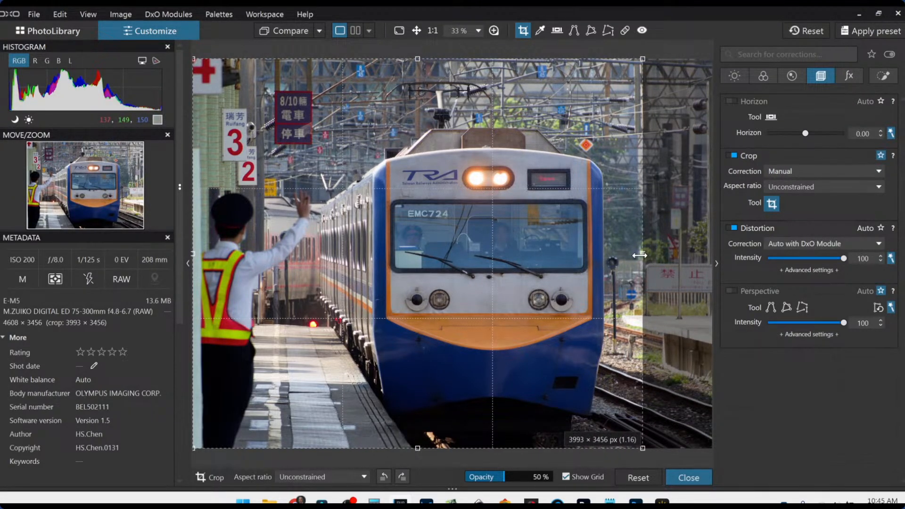
key("Return")
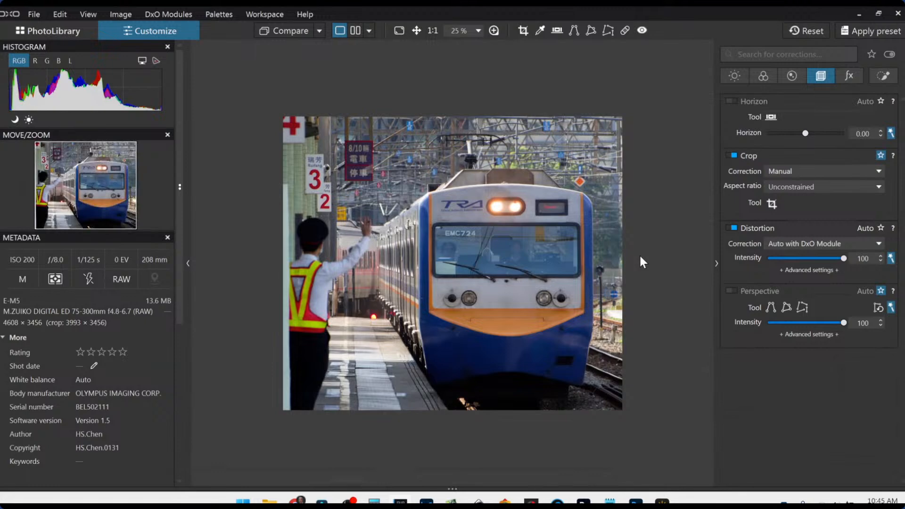
left_click(771, 208)
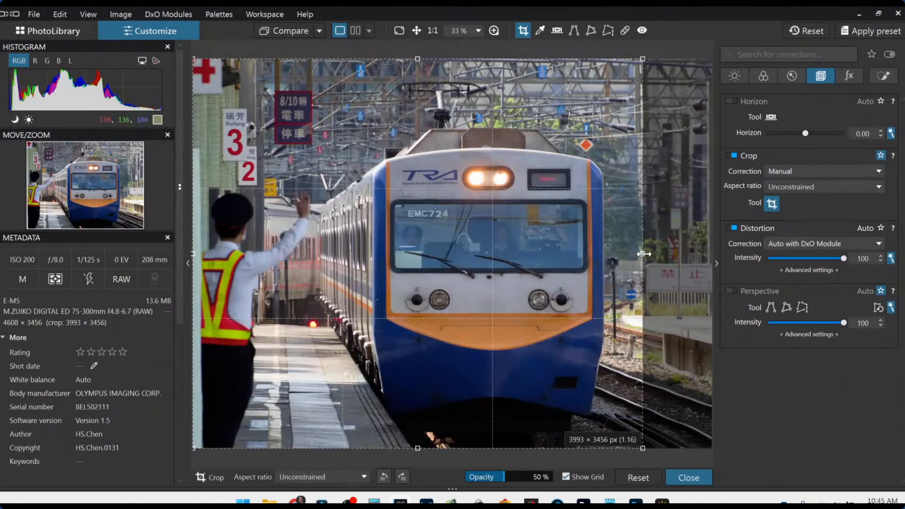
left_click_drag(644, 254, 638, 253)
key("Return")
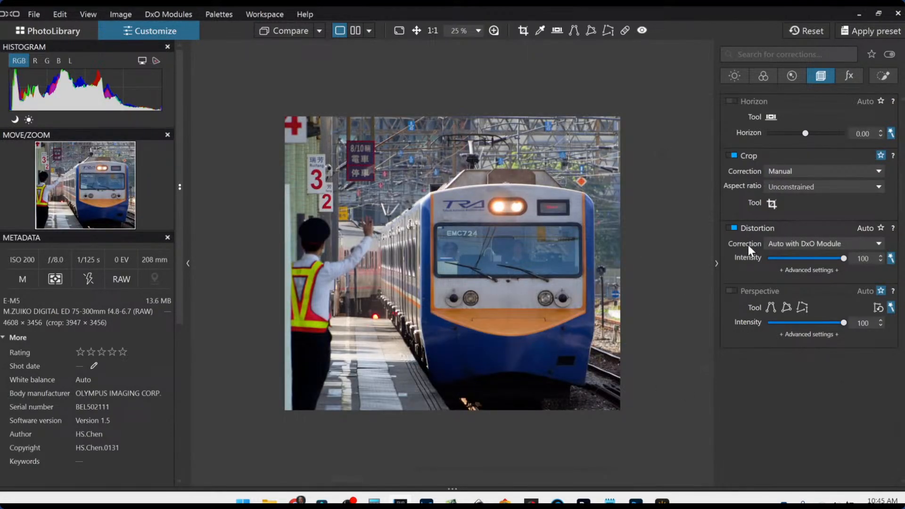
Step: Try a 1 × 1 aspect ratio for the crop, and undo it
left_click(786, 188)
left_click(779, 227)
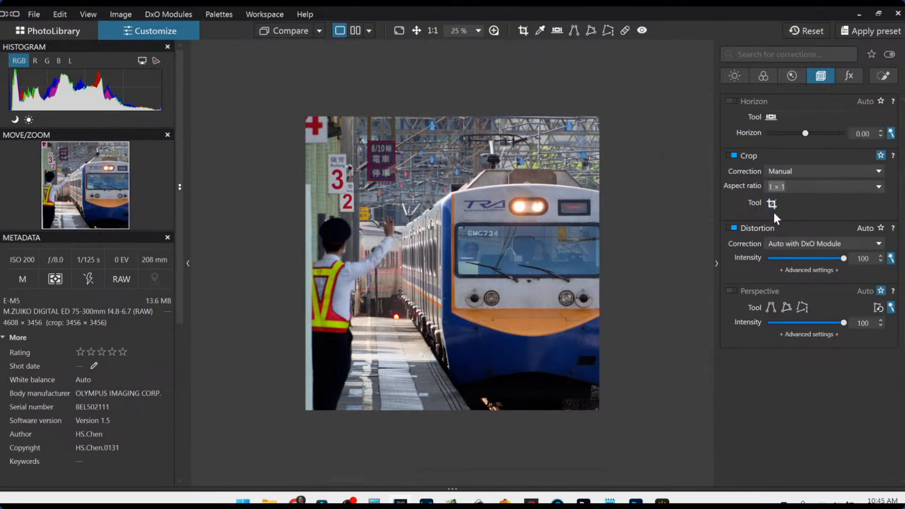
key("ctrl+z")
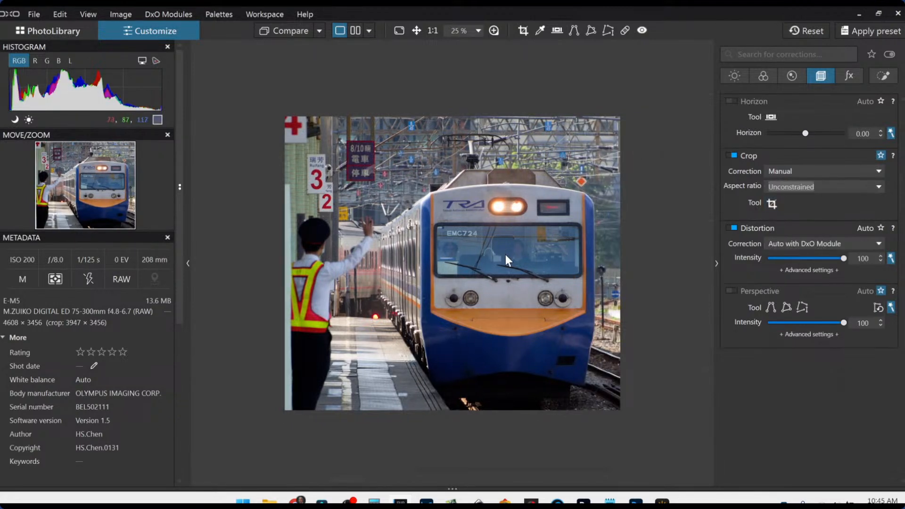
Step: Darken the whole train photo with Selective Tone Blacks at -87 and Exposure at -0.78
scroll(506, 261, "up", 1)
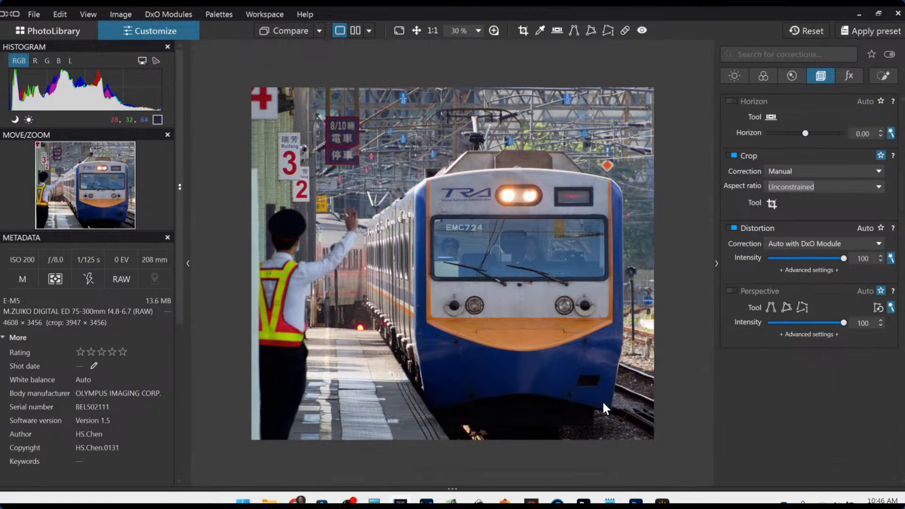
left_click(726, 77)
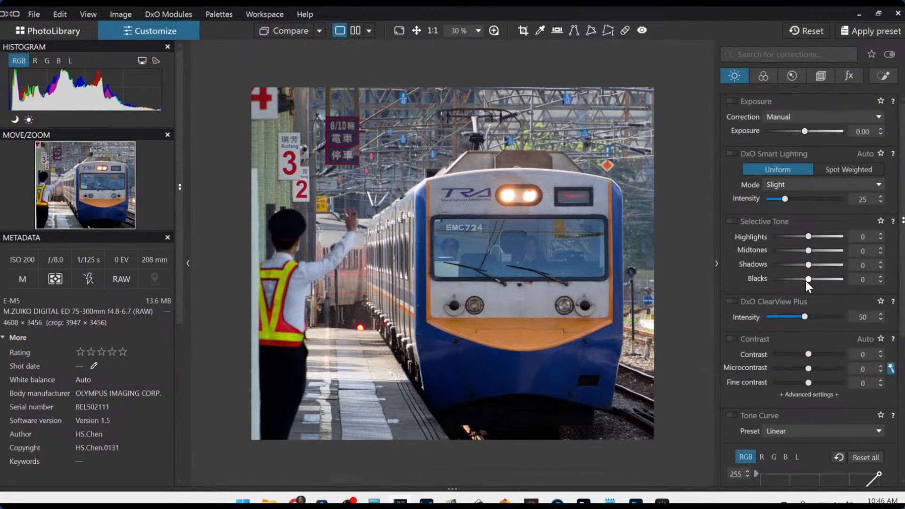
left_click_drag(806, 281, 774, 282)
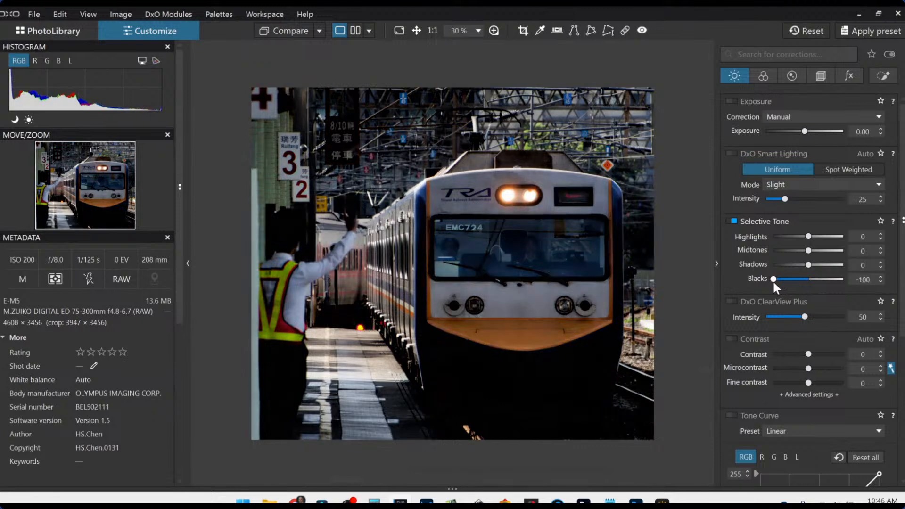
left_click_drag(807, 132, 791, 132)
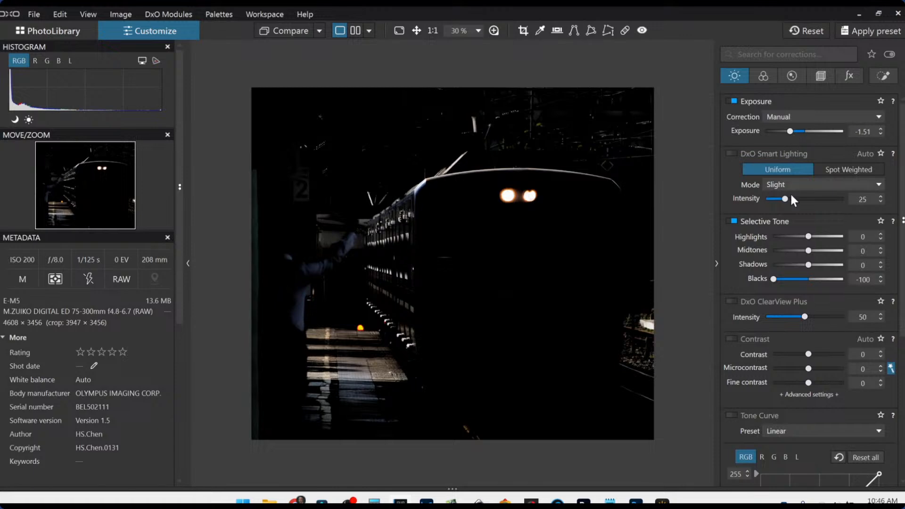
double_click(773, 279)
left_click_drag(808, 279, 778, 279)
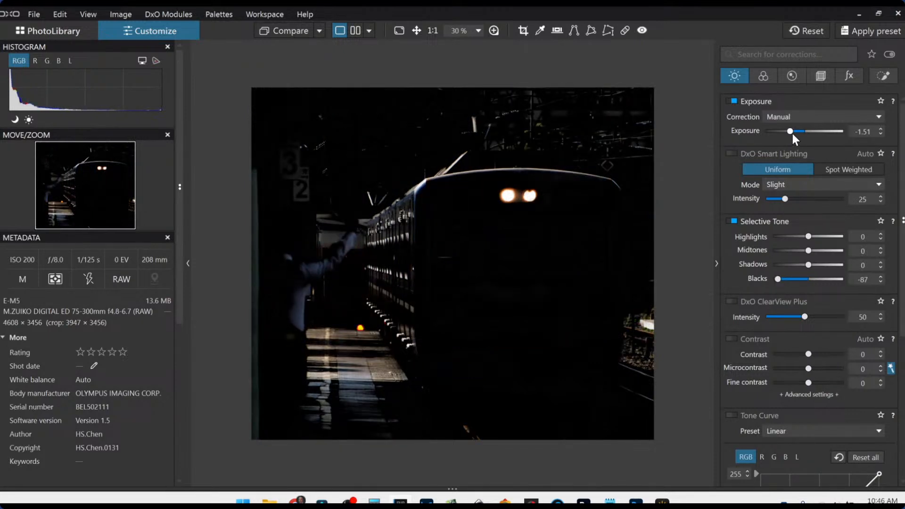
left_click_drag(792, 132, 796, 133)
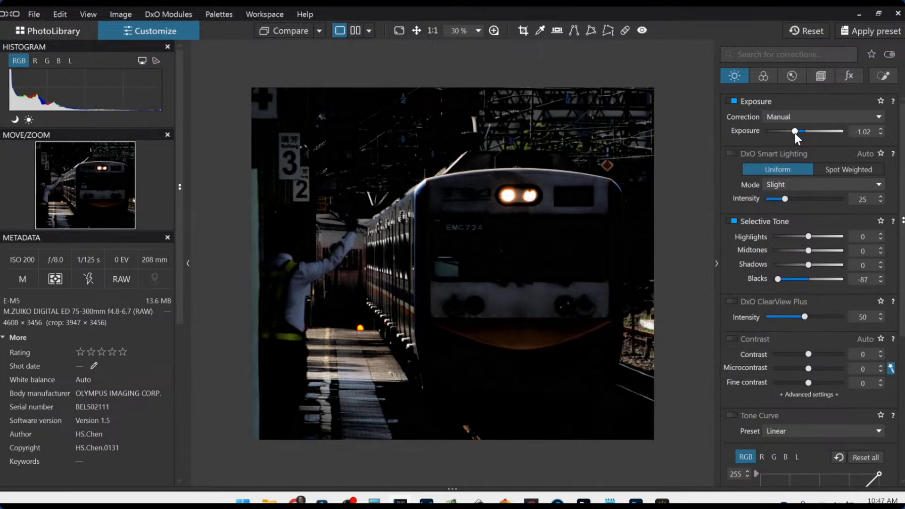
left_click_drag(796, 133, 797, 133)
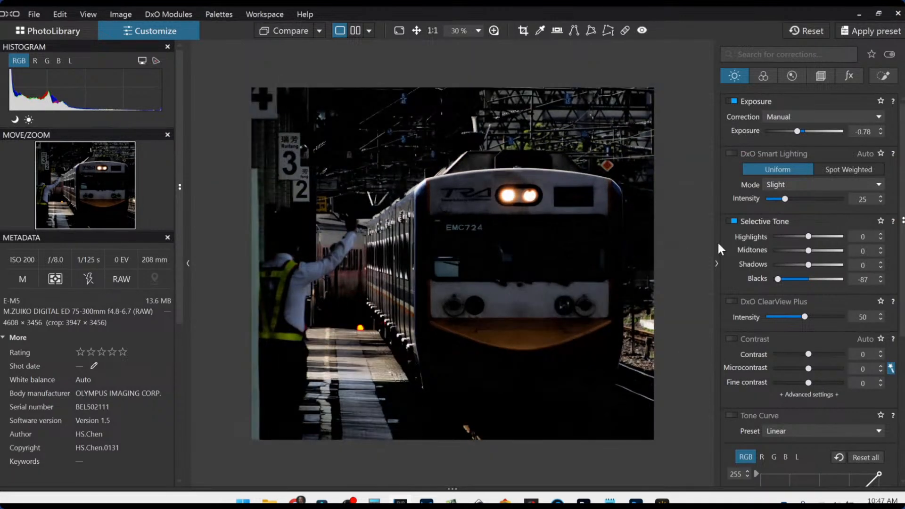
Step: Place a local adjustment control point on the right half of the train's windshield and enlarge its circle to cover part of the glass
left_click(882, 78)
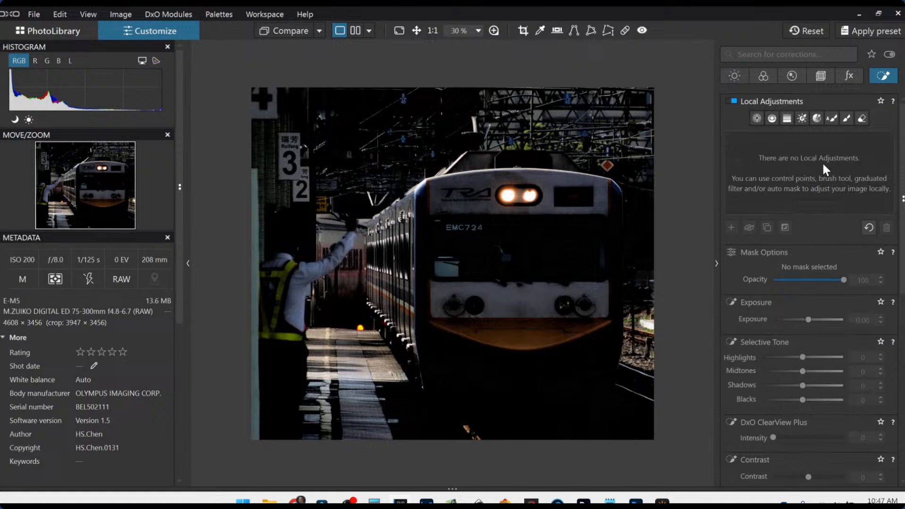
left_click(757, 118)
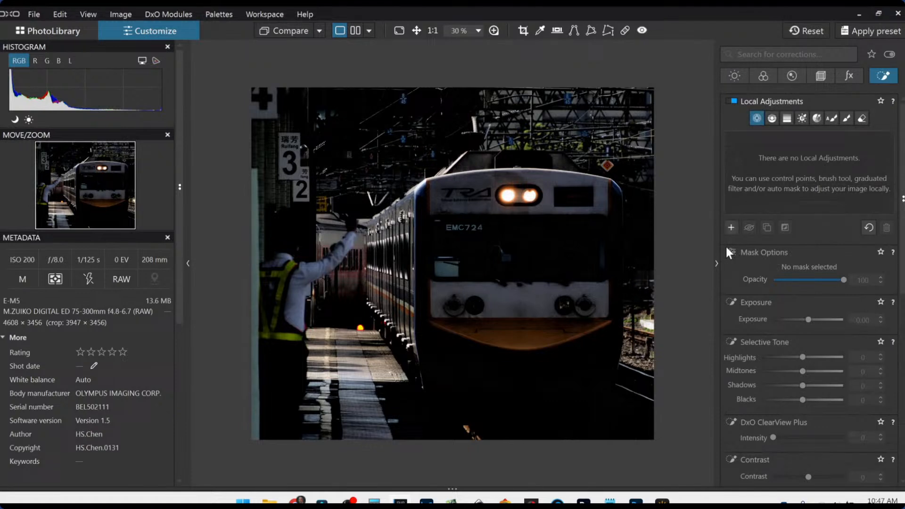
left_click(550, 245)
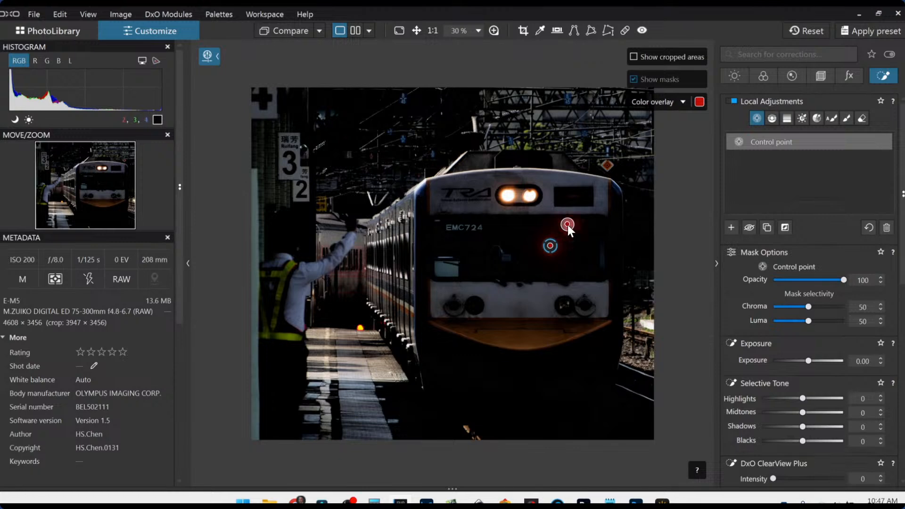
scroll(542, 243, "up", 2)
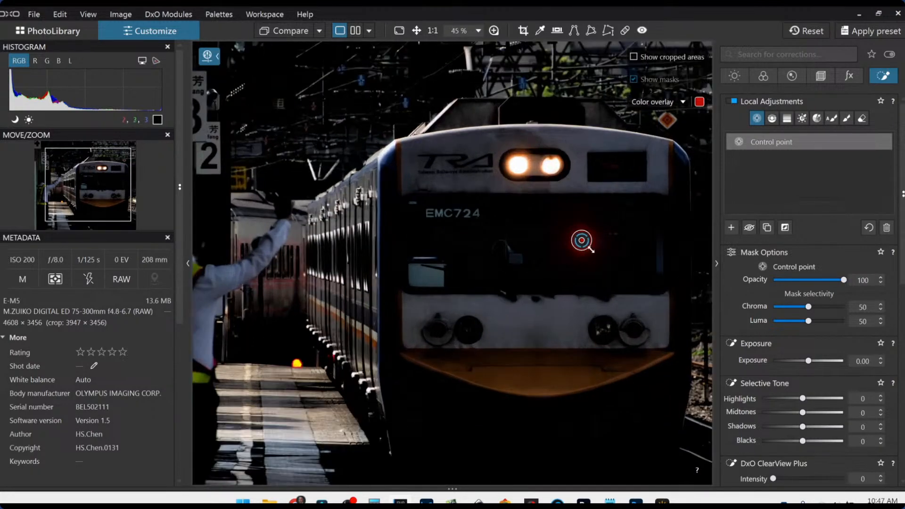
left_click_drag(588, 246, 606, 264)
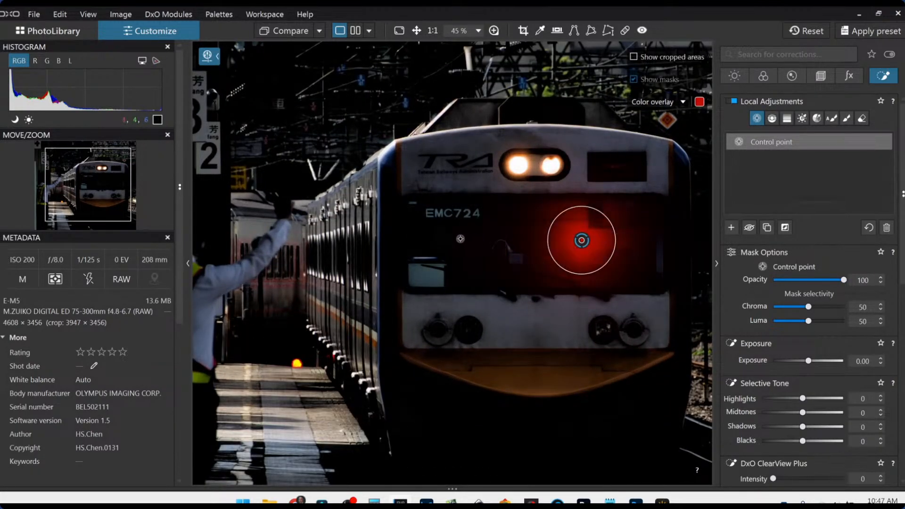
Step: Add a second control point on the windshield's left half, and move both points over the two people in the cab
left_click(461, 238)
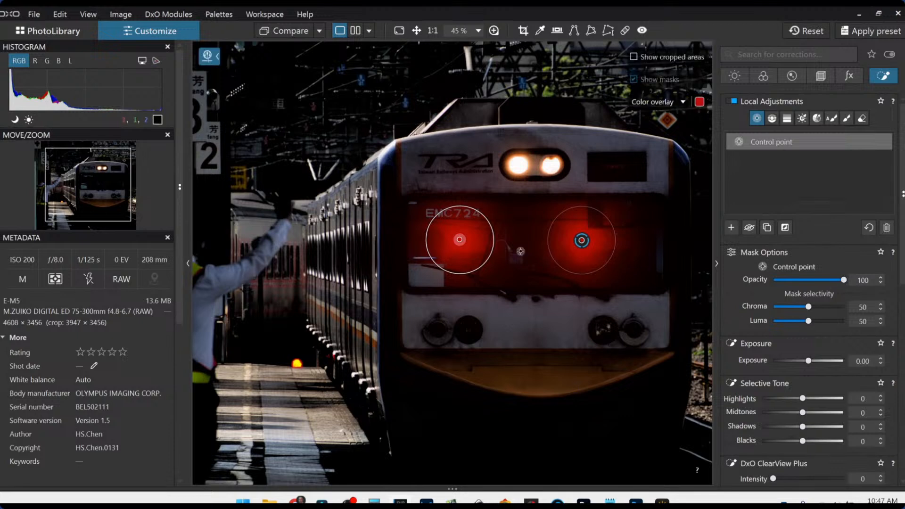
left_click_drag(460, 240, 440, 243)
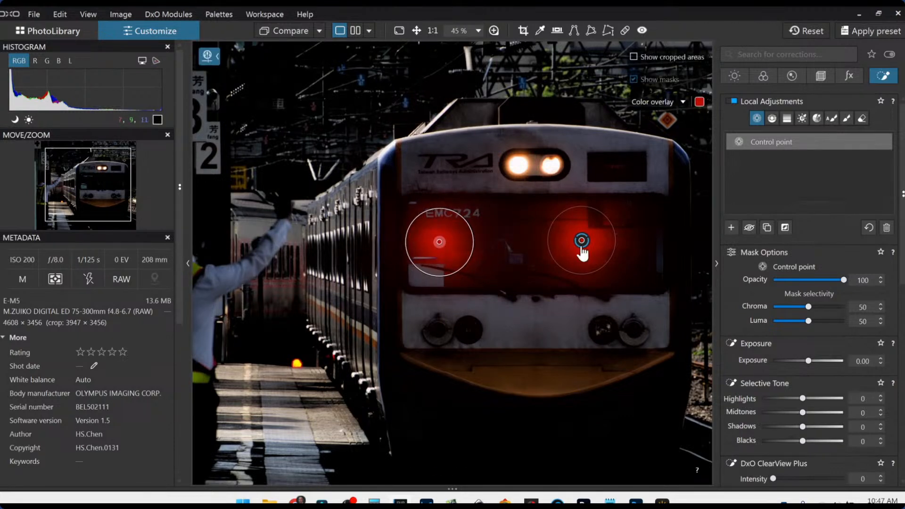
left_click_drag(582, 241, 557, 241)
left_click_drag(624, 292, 540, 247)
left_click_drag(542, 252, 552, 249)
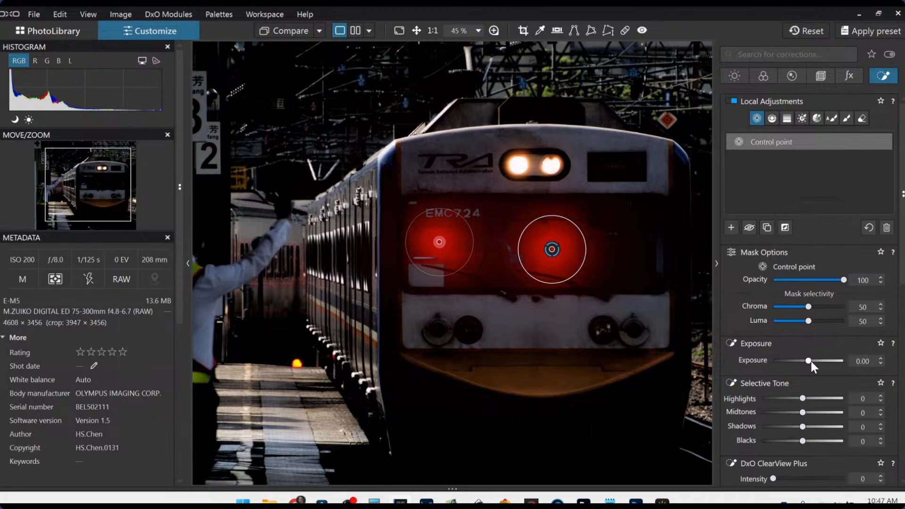
Step: Brighten the people in the cab through the control point mask with Exposure 1.03 and DxO ClearView Plus intensity 45
left_click_drag(811, 362, 817, 361)
scroll(813, 433, "down", 3)
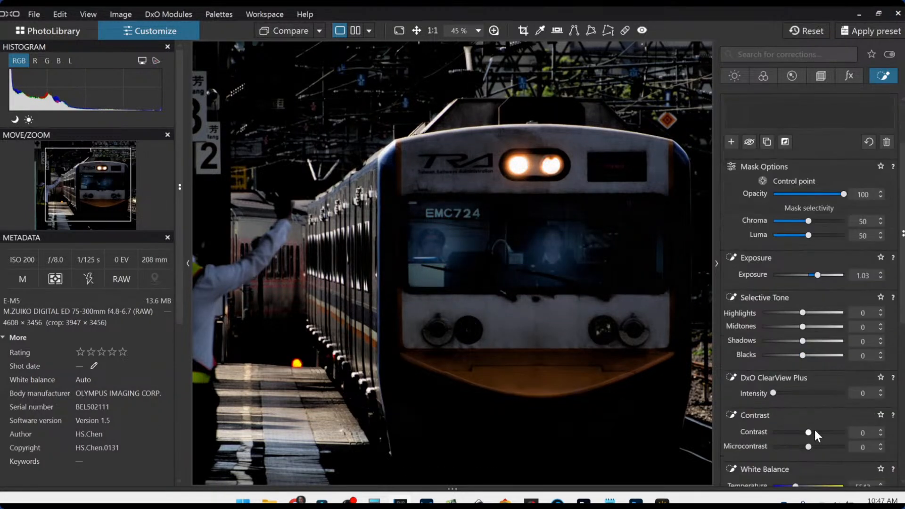
left_click(805, 392)
scroll(786, 210, "up", 2)
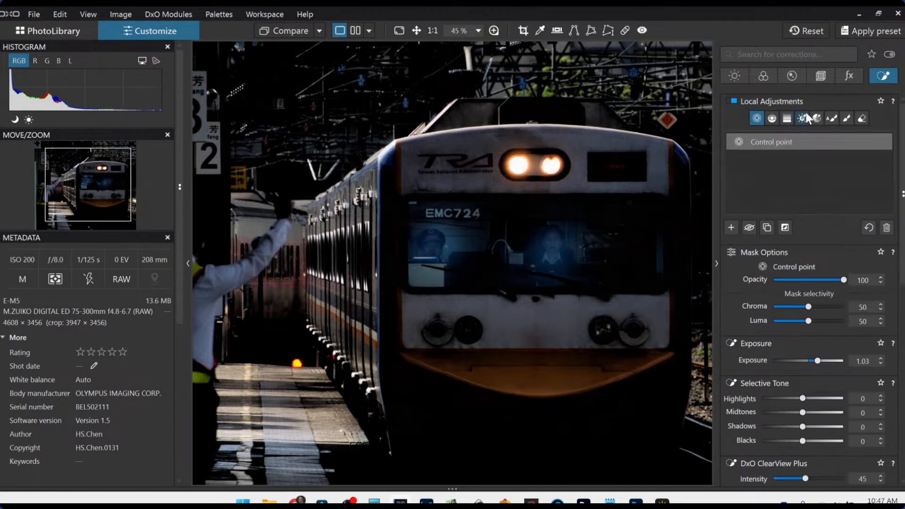
Step: Brush a local mask across the train's windshield and set its Exposure to 1.22 and white balance Temperature to 17100
left_click(847, 118)
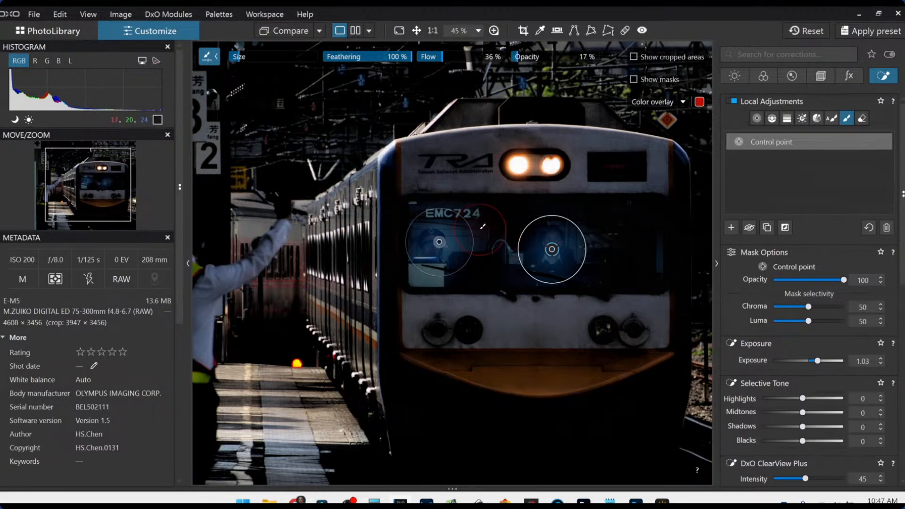
mouse_move(481, 229)
left_mouse_down()
mouse_move(633, 236)
mouse_move(637, 250)
mouse_move(441, 257)
left_mouse_up()
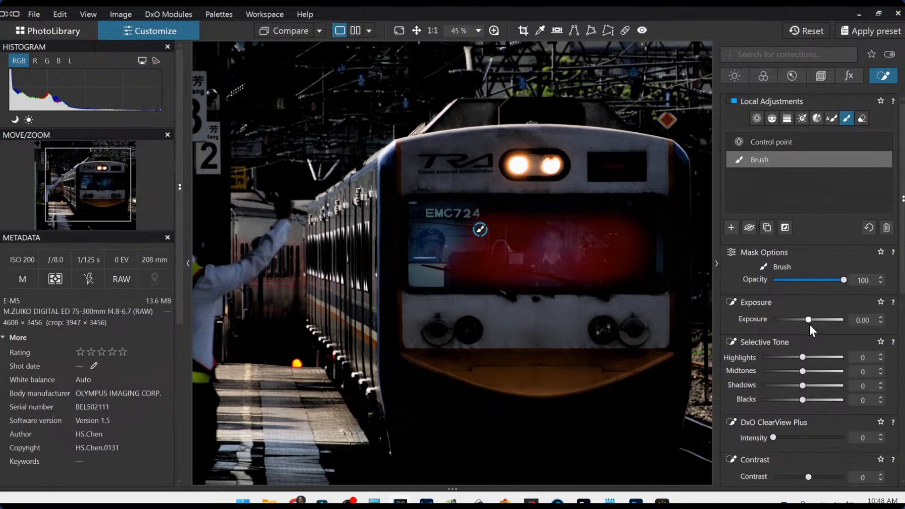
left_click_drag(810, 325, 819, 320)
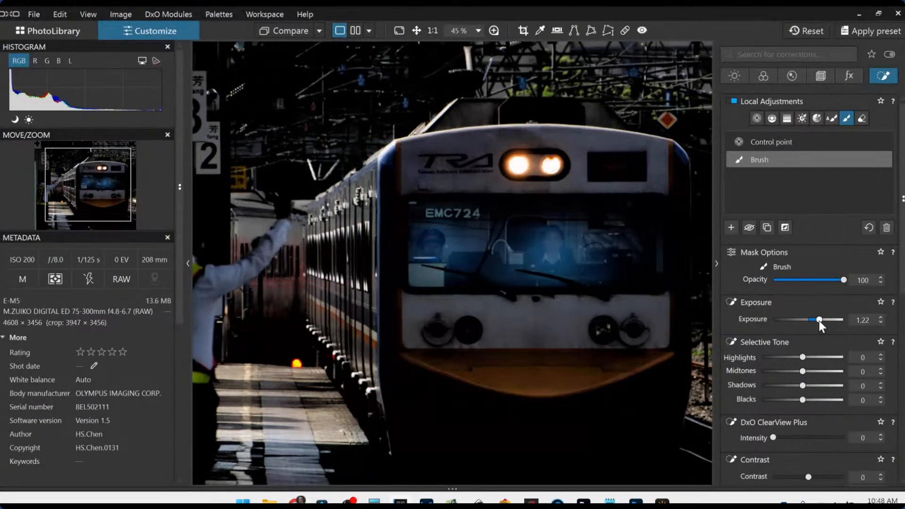
scroll(820, 351, "down", 3)
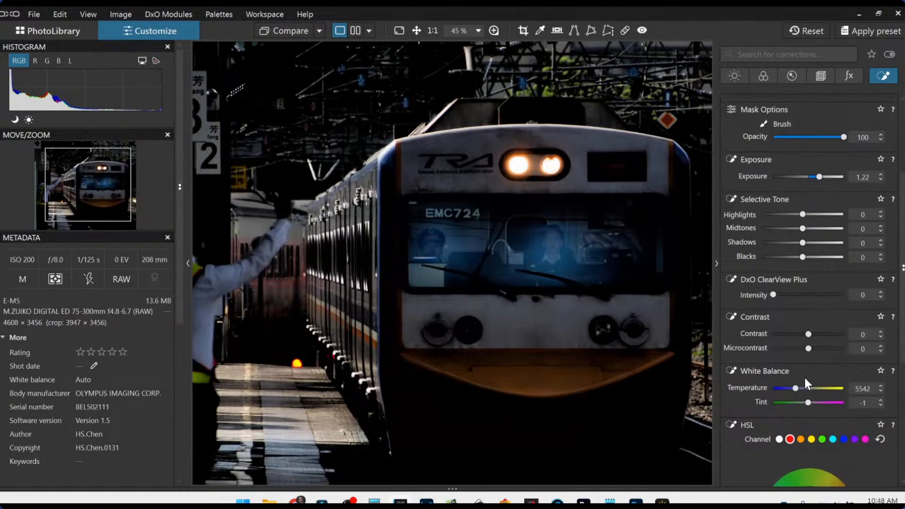
left_click_drag(799, 388, 820, 390)
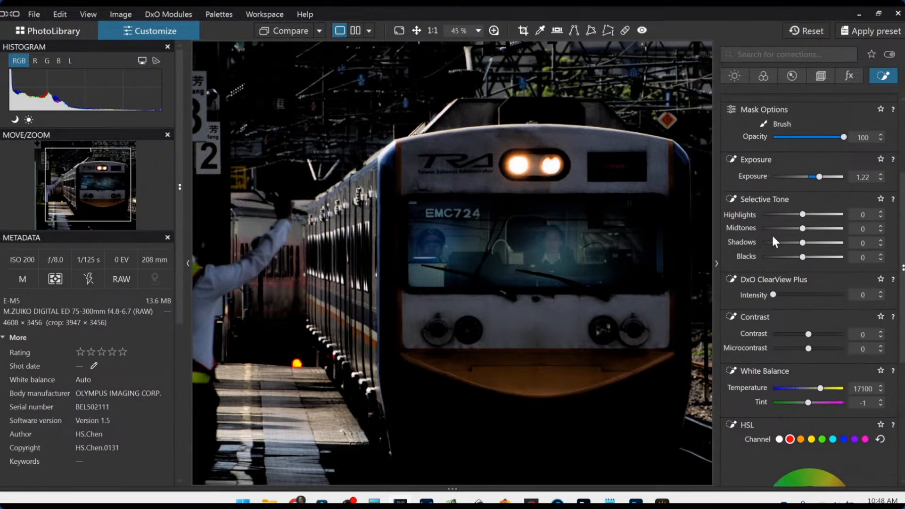
Step: Warm the control point mask over the people in the cab with a white balance Temperature of 12543
scroll(771, 233, "up", 3)
left_click(752, 143)
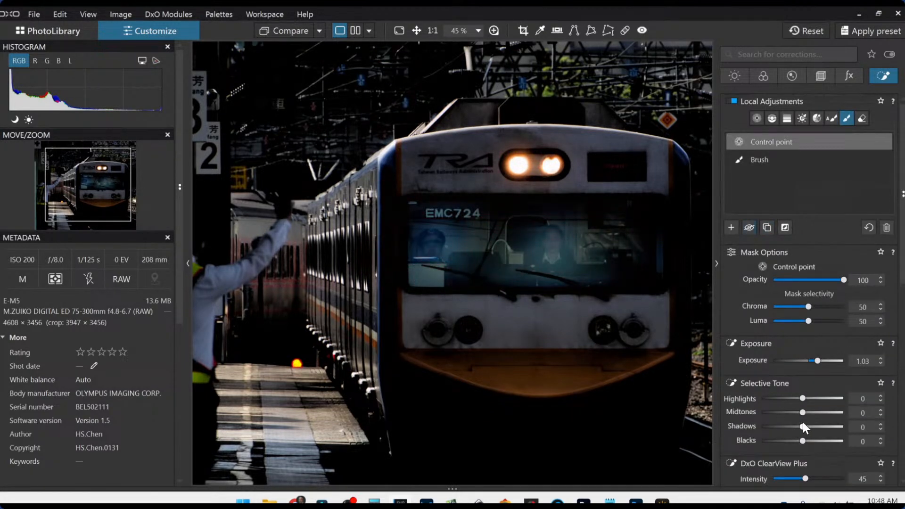
scroll(802, 422, "down", 3)
left_click_drag(799, 430, 813, 429)
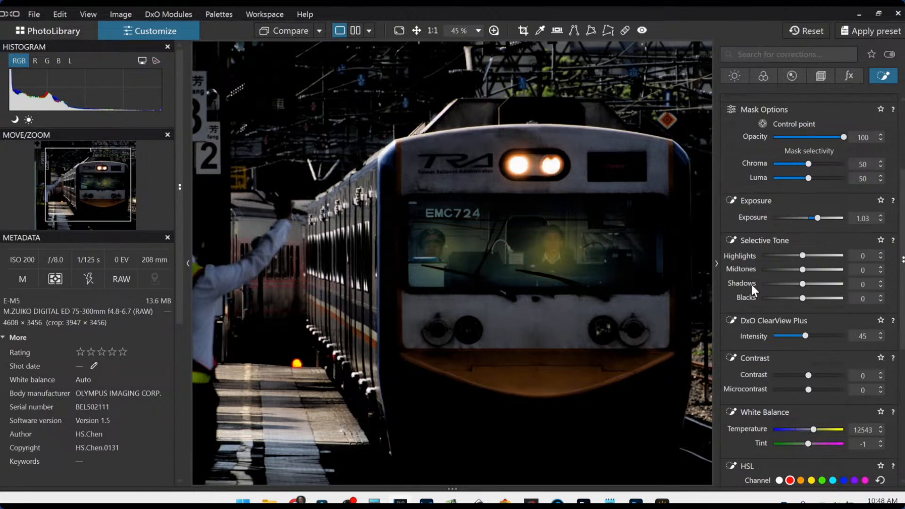
scroll(752, 284, "up", 3)
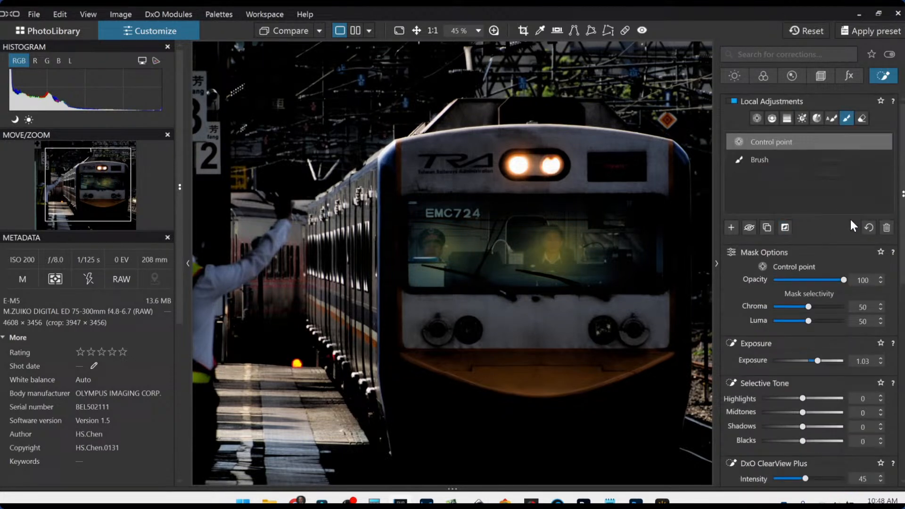
Step: Delete the control point mask and extend the brush mask over the whole windshield with Flow and Opacity at 100%
left_click(887, 228)
left_click(806, 137)
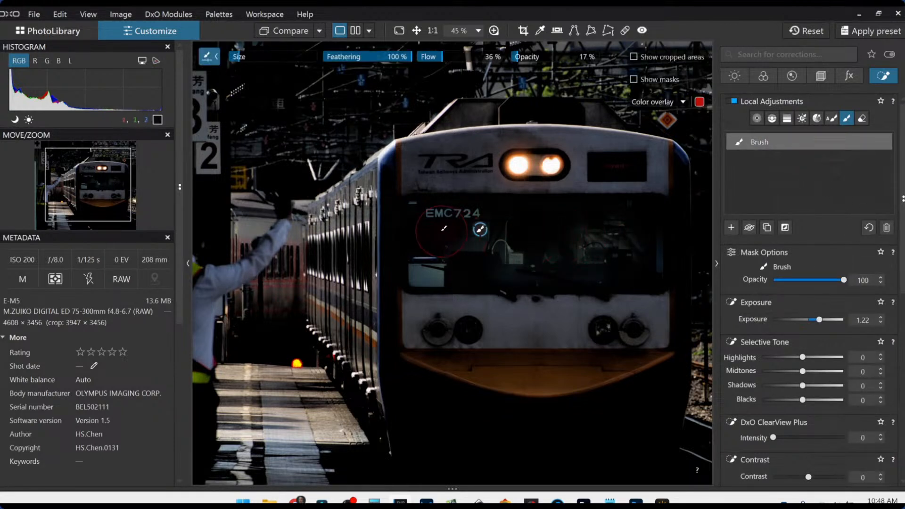
mouse_move(442, 230)
left_mouse_down()
mouse_move(433, 256)
mouse_move(428, 239)
mouse_move(426, 258)
mouse_move(423, 239)
mouse_move(433, 235)
mouse_move(619, 231)
mouse_move(589, 231)
left_mouse_up()
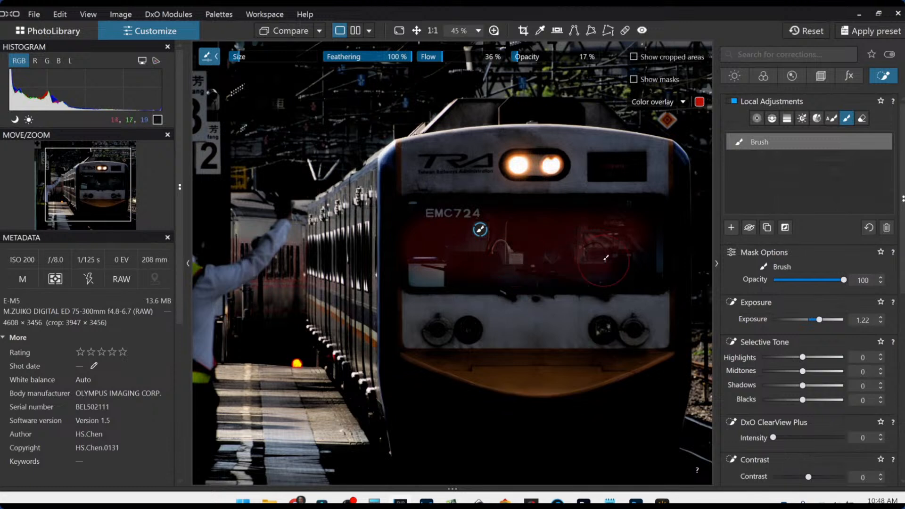
mouse_move(449, 58)
left_mouse_down()
mouse_move(613, 67)
mouse_move(641, 231)
mouse_move(424, 227)
mouse_move(424, 244)
mouse_move(428, 253)
mouse_move(518, 260)
mouse_move(649, 259)
mouse_move(649, 244)
mouse_move(502, 244)
left_mouse_up()
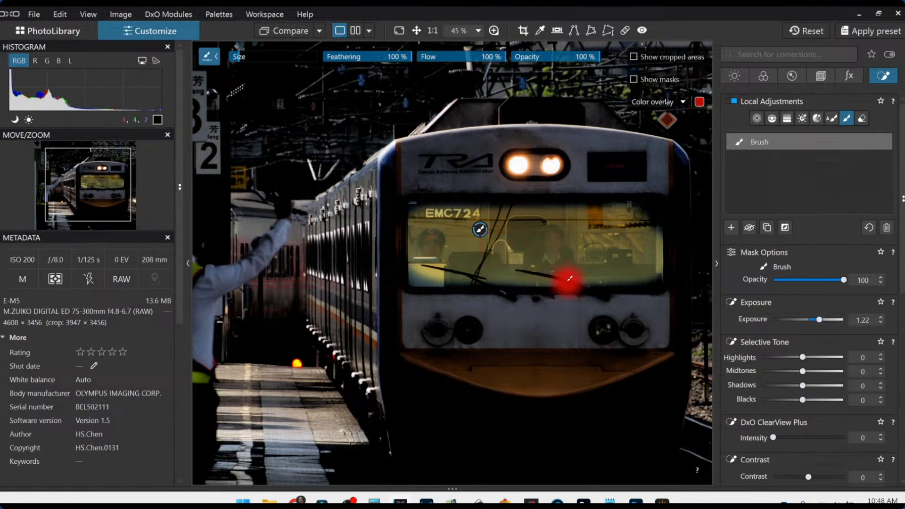
mouse_move(653, 214)
left_mouse_down()
mouse_move(649, 275)
mouse_move(446, 275)
mouse_move(423, 221)
left_mouse_up()
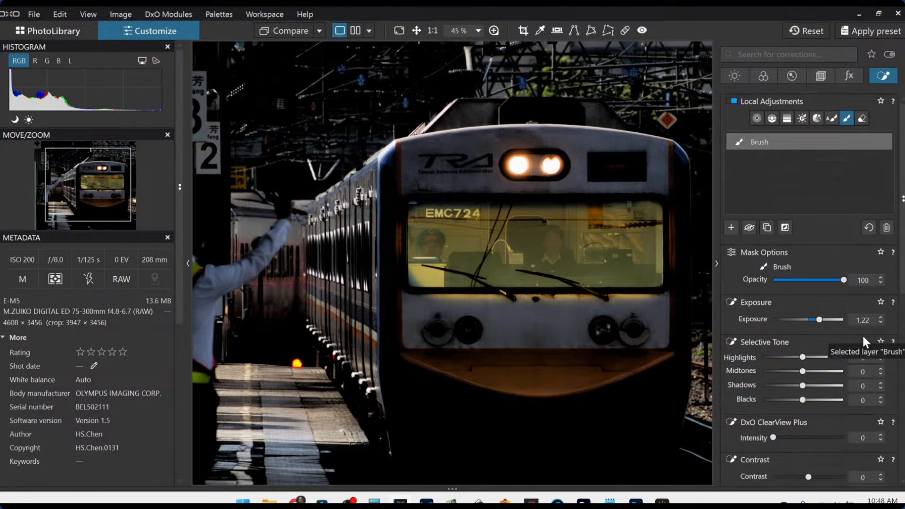
Step: Delete the brush mask and paint a new one over the whole windshield with Flow at 48% and Opacity at 57%
left_click(887, 228)
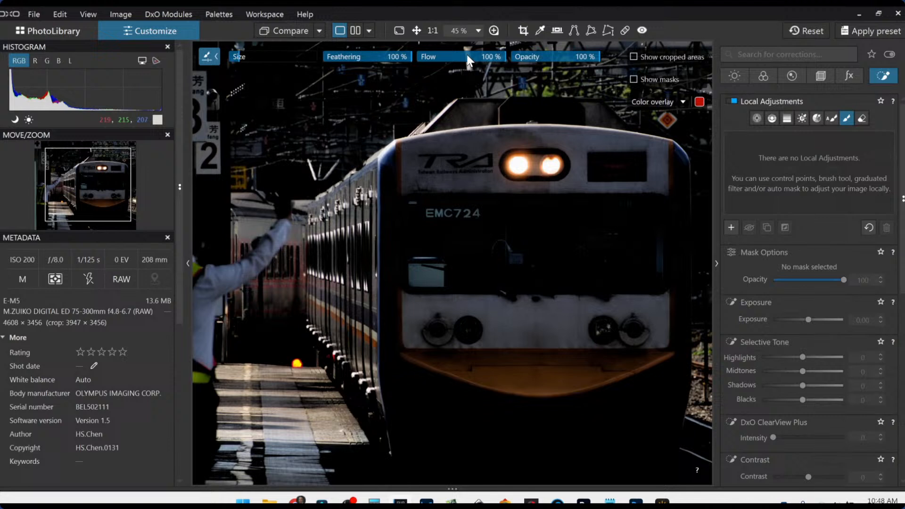
left_click(441, 55)
left_click(556, 57)
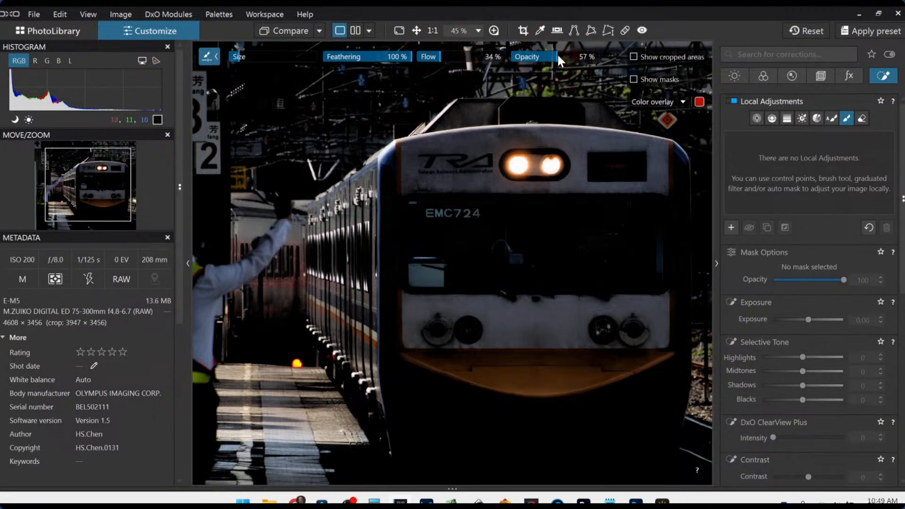
left_click(456, 63)
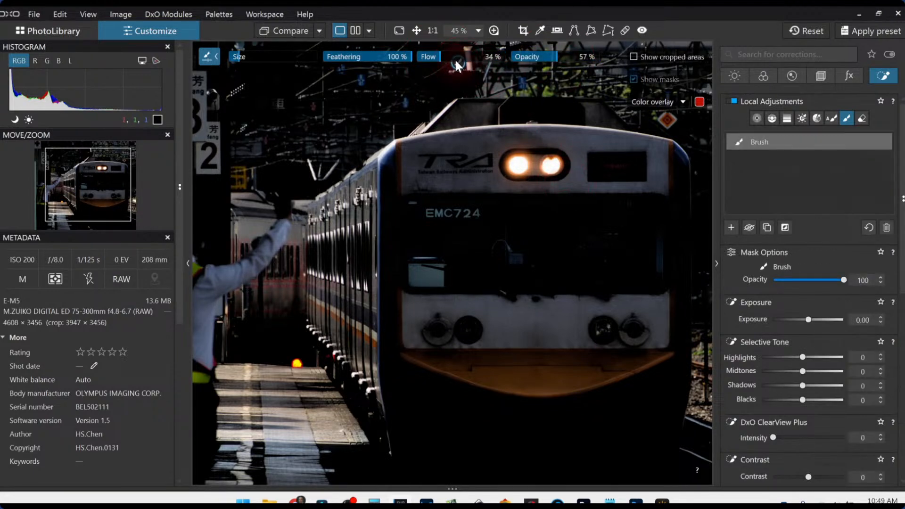
key("ctrl+z")
left_click(455, 59)
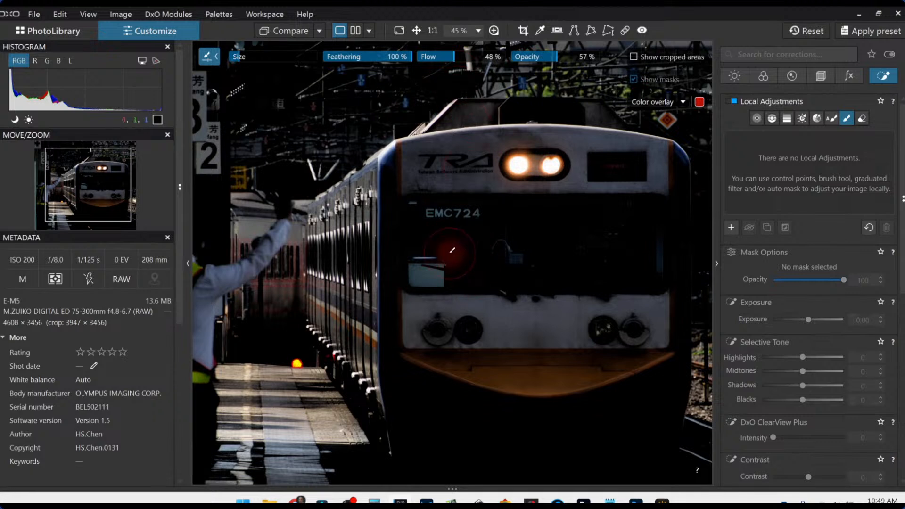
mouse_move(421, 215)
left_mouse_down()
mouse_move(644, 218)
mouse_move(648, 271)
mouse_move(478, 262)
mouse_move(558, 260)
mouse_move(528, 236)
mouse_move(428, 234)
mouse_move(425, 245)
mouse_move(462, 259)
mouse_move(409, 252)
mouse_move(418, 204)
mouse_move(419, 218)
left_mouse_up()
Step: Brighten the windshield brush mask with Exposure 1.29 and set its DxO ClearView Plus intensity to 82
left_click_drag(808, 320, 820, 319)
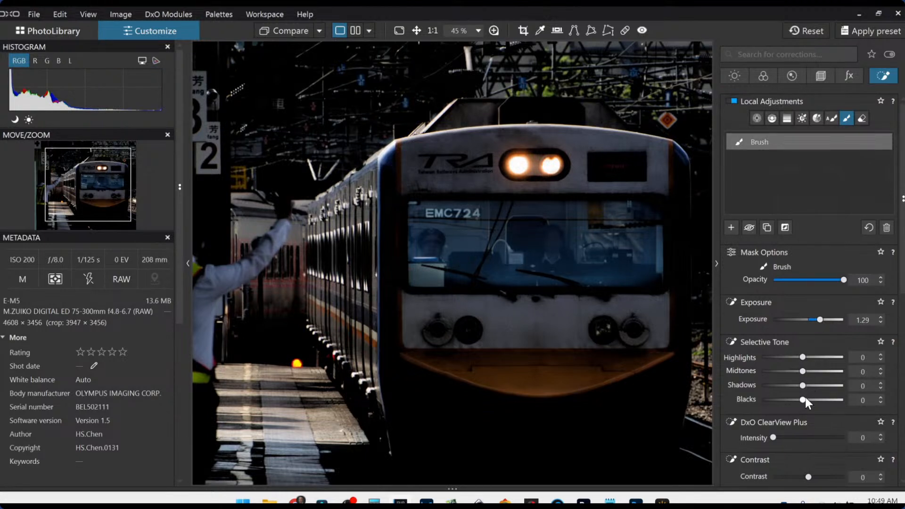
scroll(807, 400, "down", 1)
left_click(816, 381)
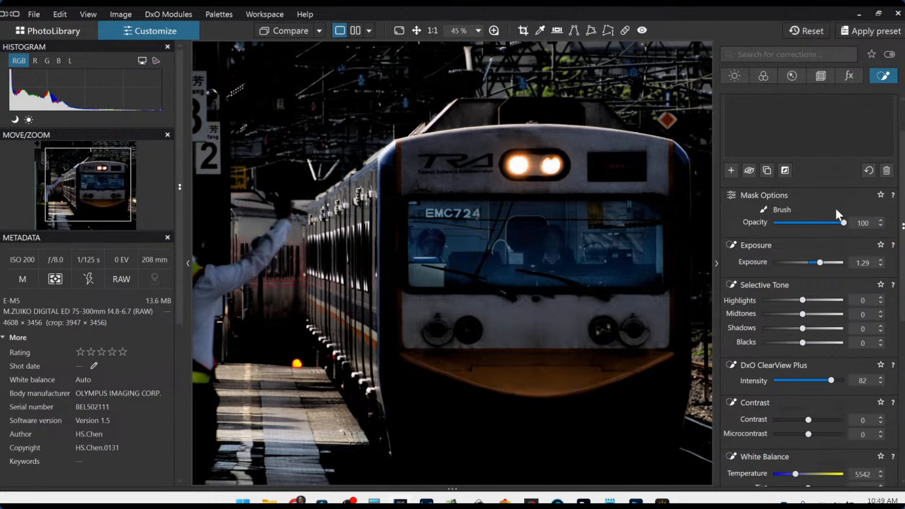
Step: Neutralize the windshield mask's blue cast with a white balance Temperature of 18477 and Tint of 49
scroll(809, 377, "down", 3)
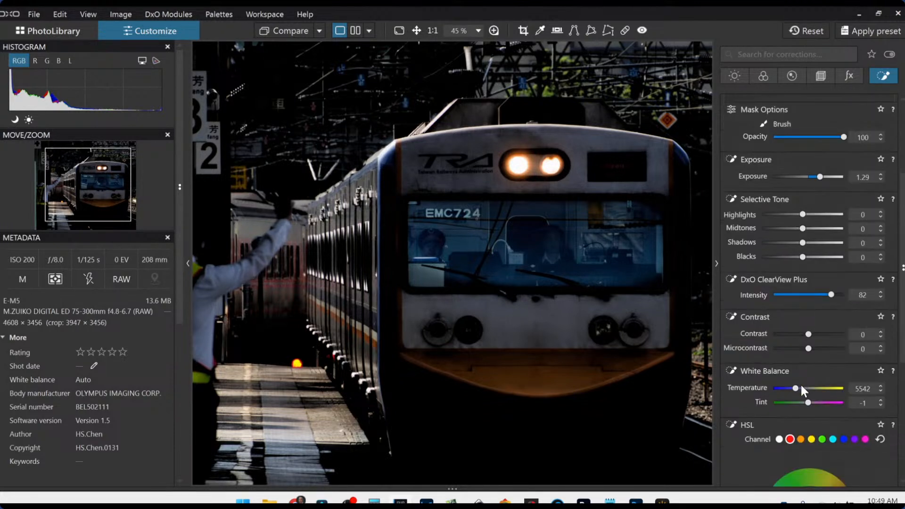
left_click_drag(797, 389, 817, 401)
left_click_drag(816, 387, 823, 390)
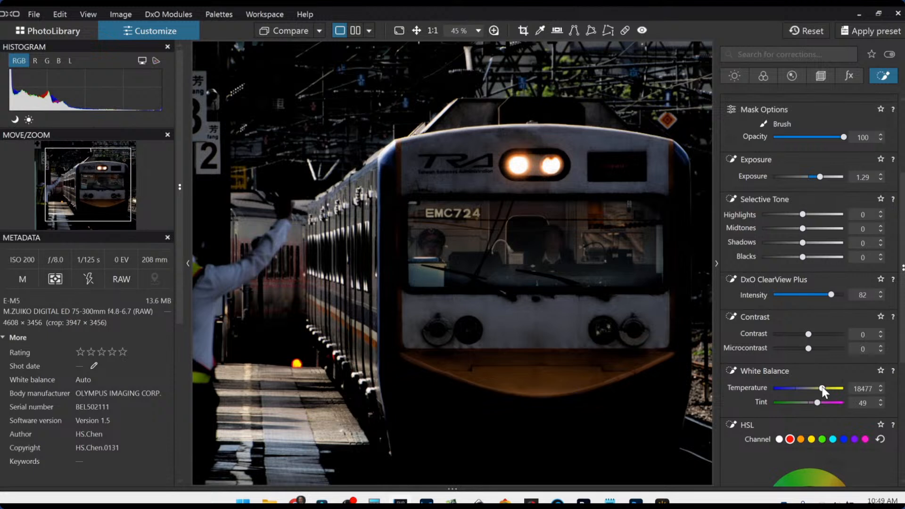
Step: Bring out the people in the cab with Microcontrast 41 and Shadows 62 on the windshield mask, and deselect the mask
left_click_drag(808, 347, 823, 349)
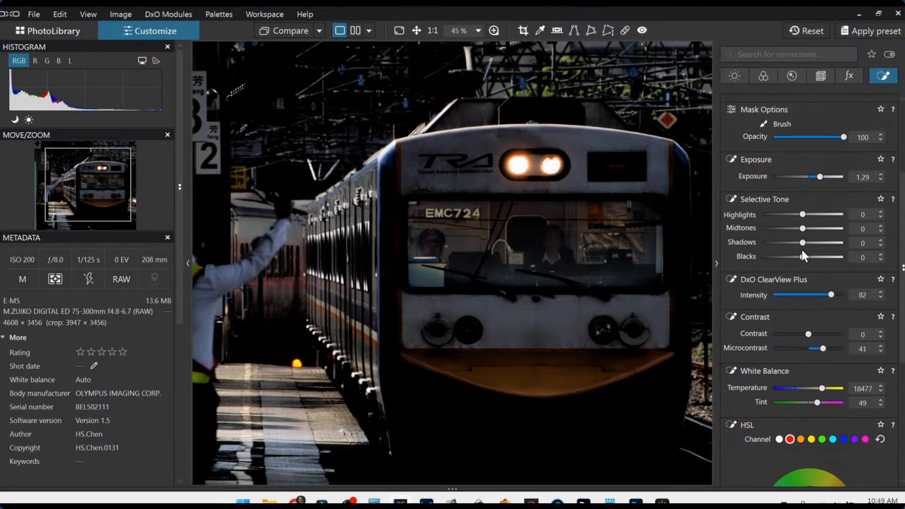
left_click_drag(802, 243, 824, 244)
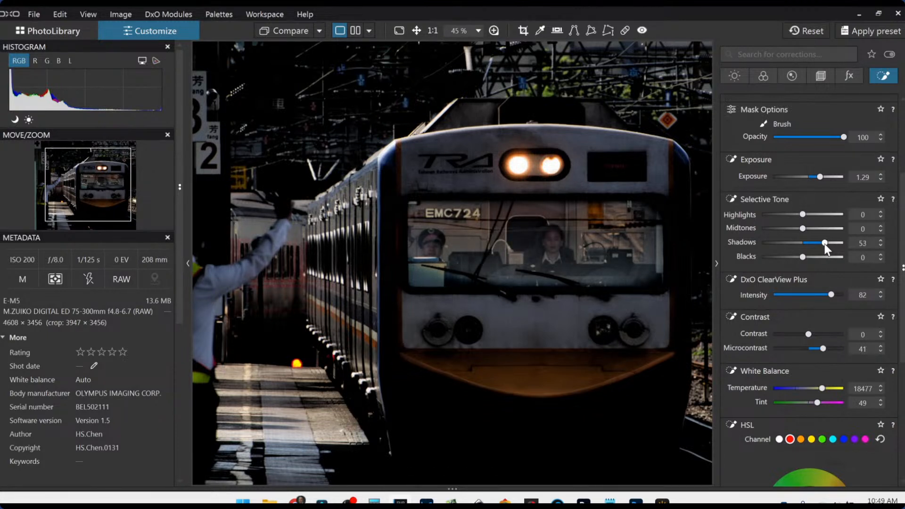
left_click_drag(826, 244, 828, 244)
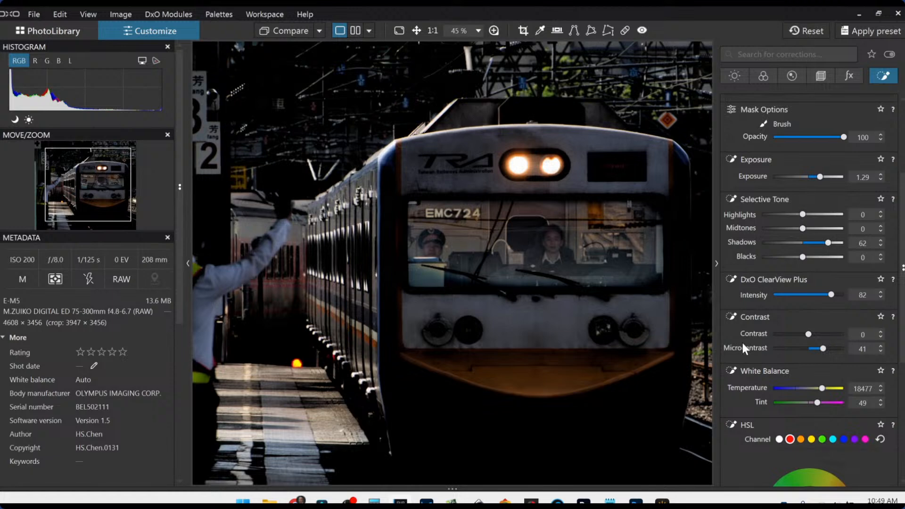
scroll(653, 335, "down", 2)
left_click(797, 327)
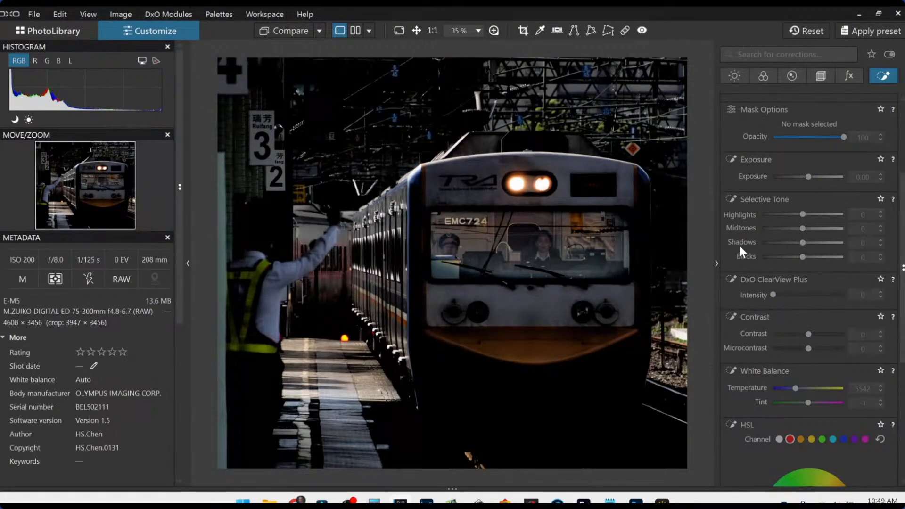
Step: Paint an auto mask over the waving platform worker, covering the head, raised arm, body and legs
scroll(781, 252, "up", 3)
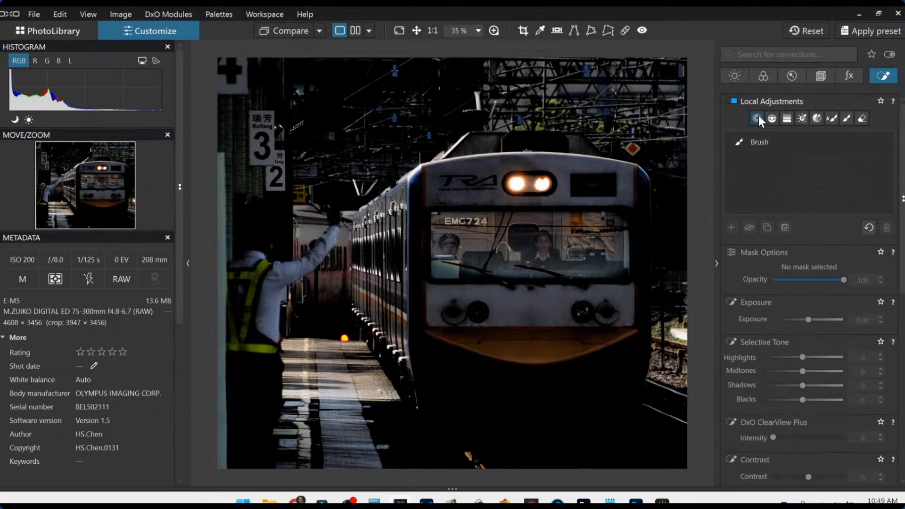
left_click(832, 118)
mouse_move(337, 207)
left_mouse_down()
mouse_move(304, 265)
mouse_move(234, 269)
mouse_move(269, 268)
mouse_move(256, 260)
mouse_move(259, 233)
mouse_move(280, 276)
mouse_move(262, 455)
mouse_move(242, 318)
mouse_move(246, 273)
mouse_move(252, 344)
mouse_move(252, 290)
mouse_move(224, 438)
mouse_move(229, 298)
mouse_move(225, 311)
mouse_move(228, 459)
mouse_move(245, 449)
left_mouse_up()
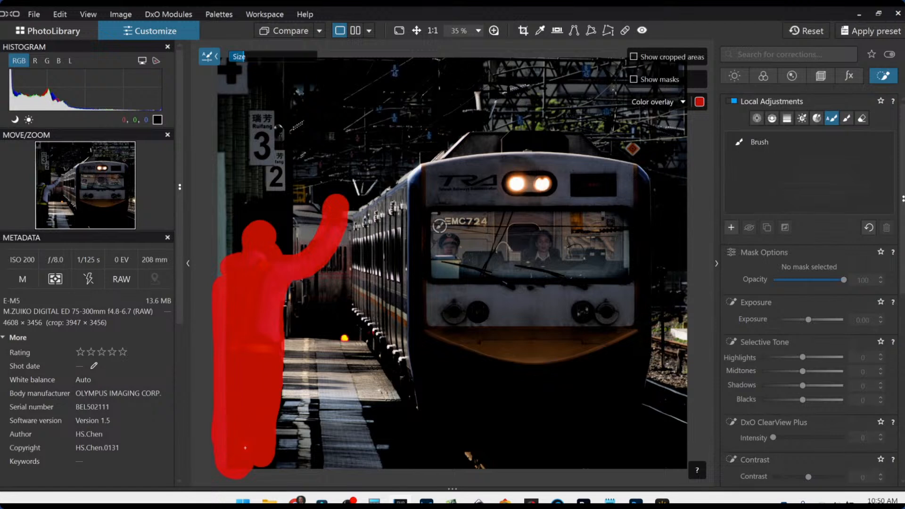
left_click_drag(263, 350, 268, 316)
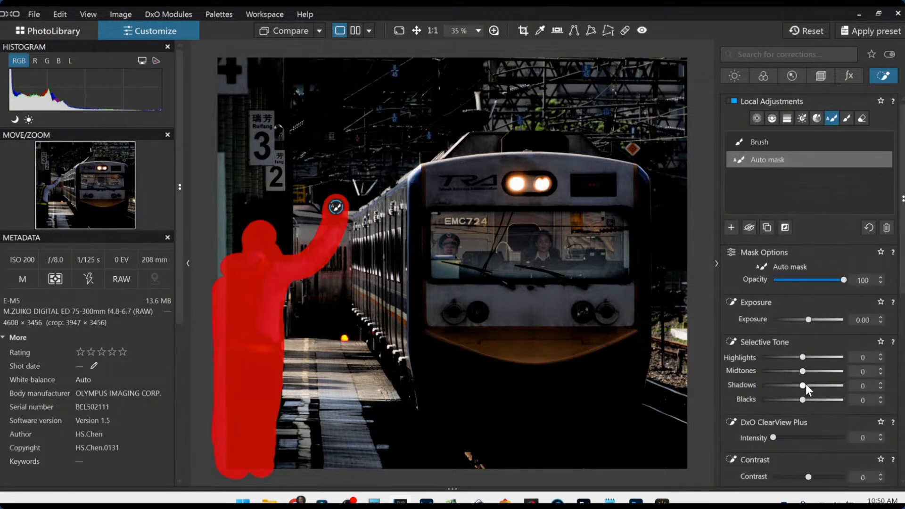
Step: Brighten the platform worker's auto mask with Shadows 51 and Exposure 1.53, and lower its Highlights to -22
left_click_drag(806, 385, 824, 386)
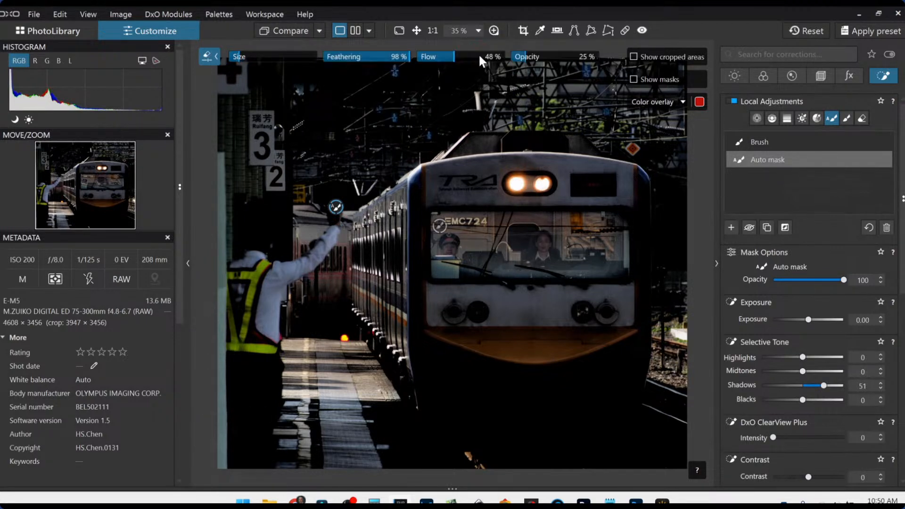
left_click_drag(455, 57, 650, 57)
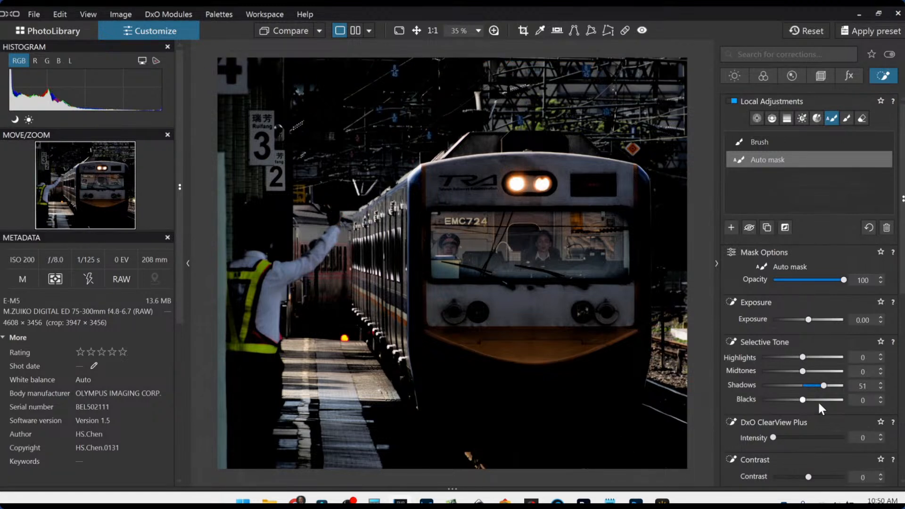
left_click_drag(809, 321, 813, 318)
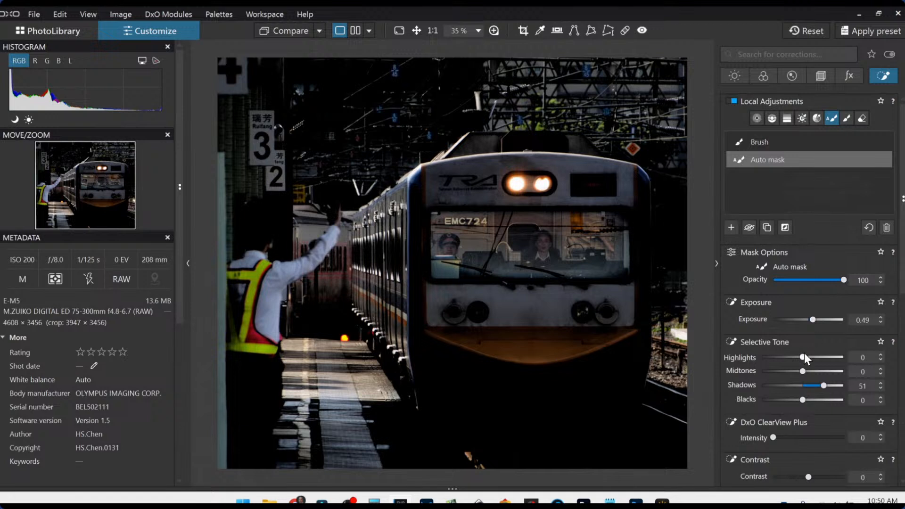
left_click_drag(803, 357, 795, 358)
left_click_drag(813, 321, 819, 321)
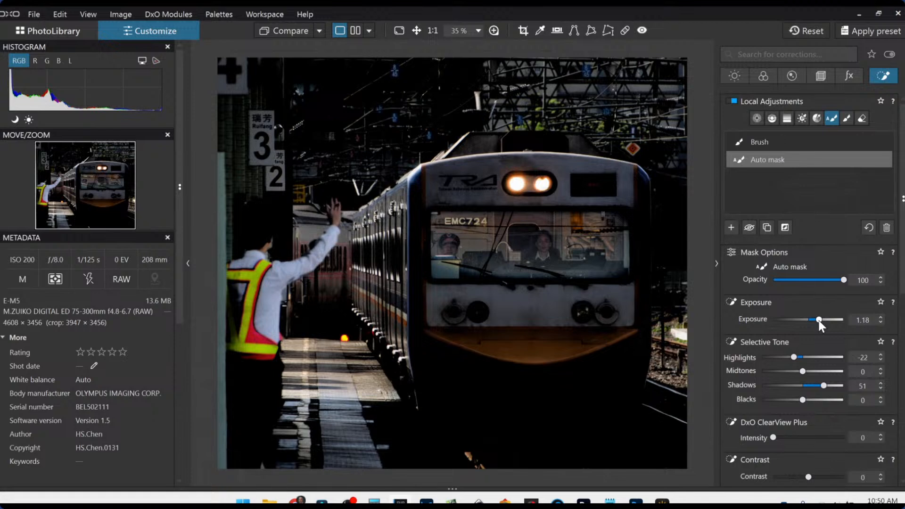
left_click_drag(819, 321, 822, 321)
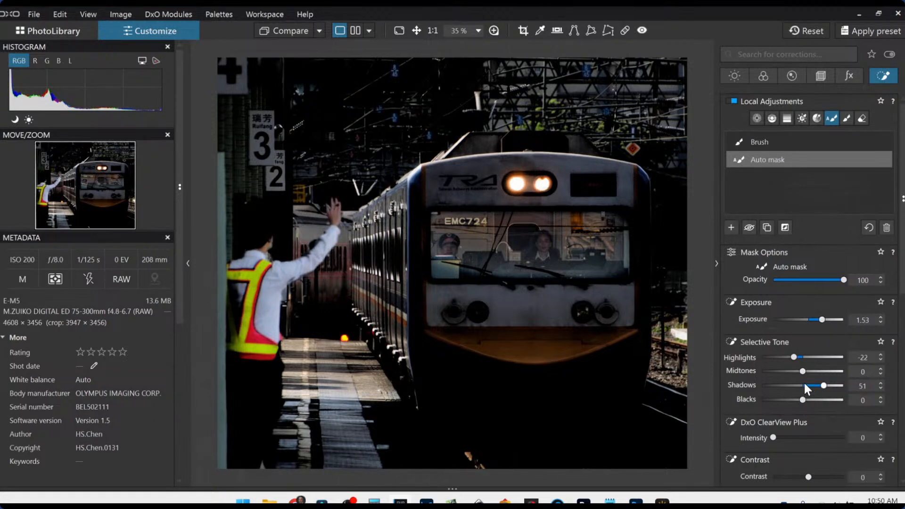
Step: Refine the platform worker's mask with Midtones and Blacks at 31, Highlights at -48 and Exposure at 1.37
left_click_drag(804, 401, 816, 372)
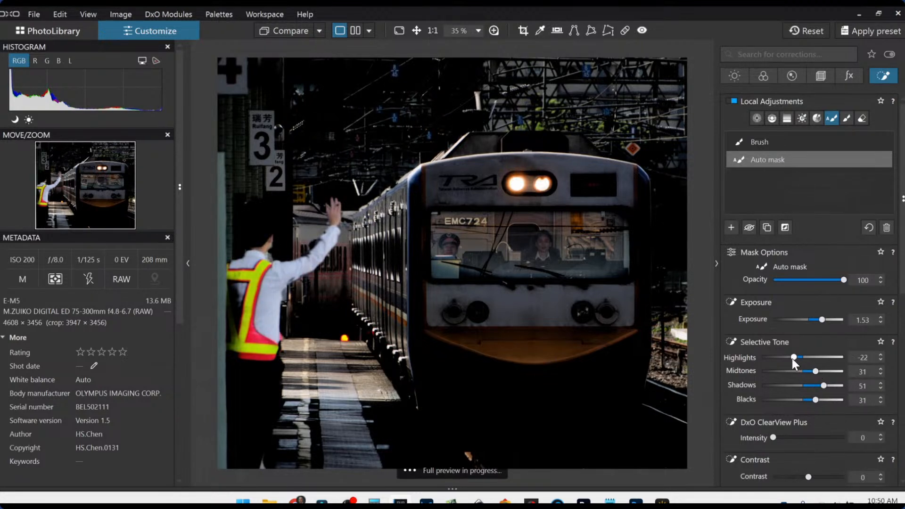
left_click_drag(793, 358, 783, 357)
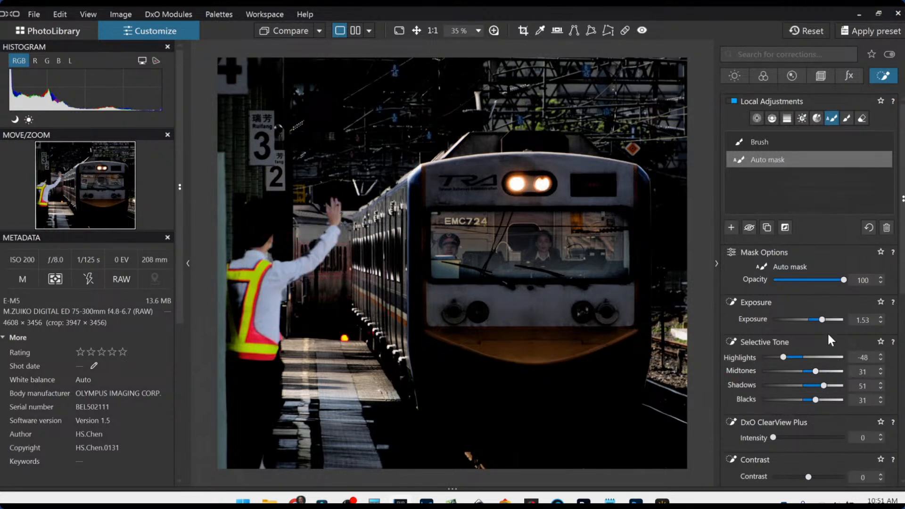
mouse_move(825, 320)
left_mouse_down()
mouse_move(839, 320)
mouse_move(822, 320)
left_mouse_up()
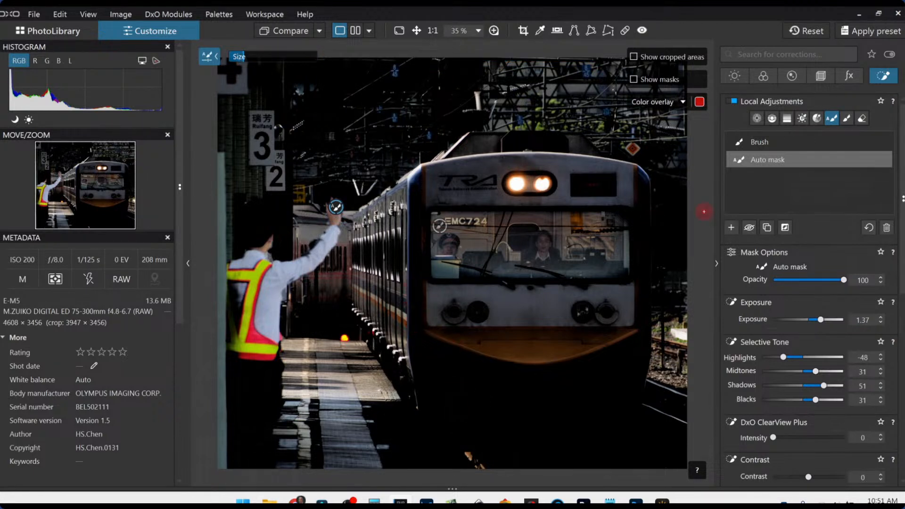
Step: Start a new control point mask on the platform worker's head and set its Exposure to 1.72
left_click(731, 228)
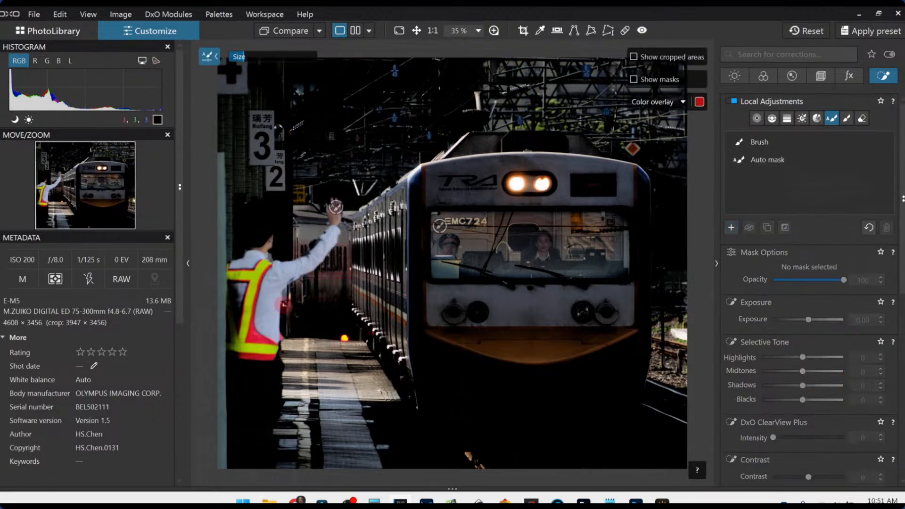
left_click(757, 118)
left_click(261, 233)
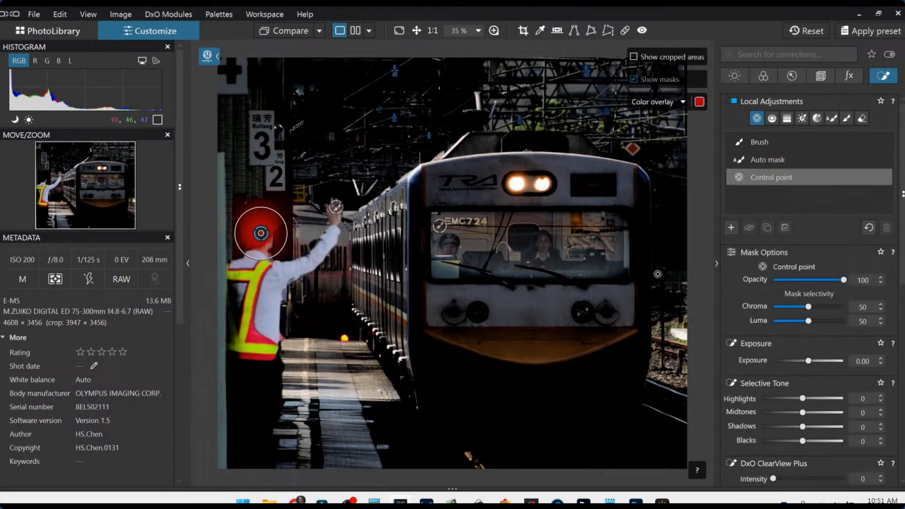
left_click_drag(809, 361, 825, 361)
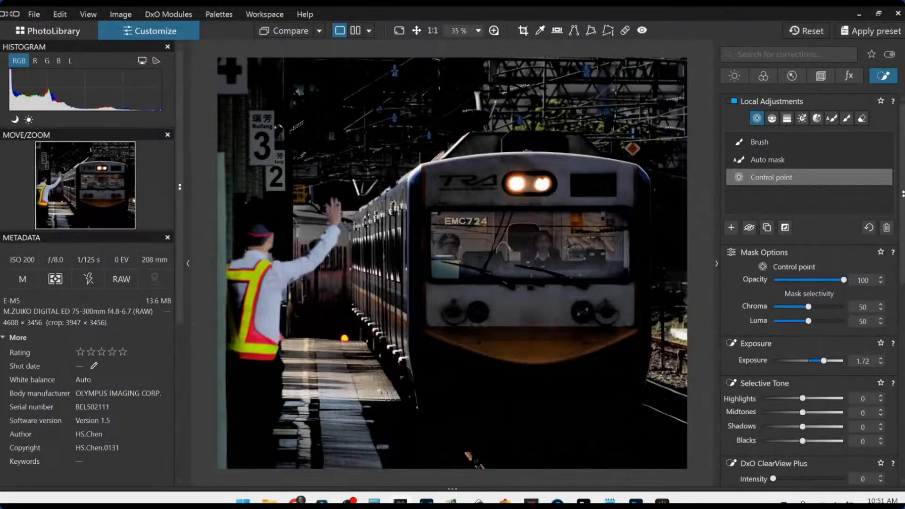
Step: Delete the worker's auto mask, and strengthen the head's control point with Shadows 42 and Exposure 3.41, centred on the cap
left_click(828, 160)
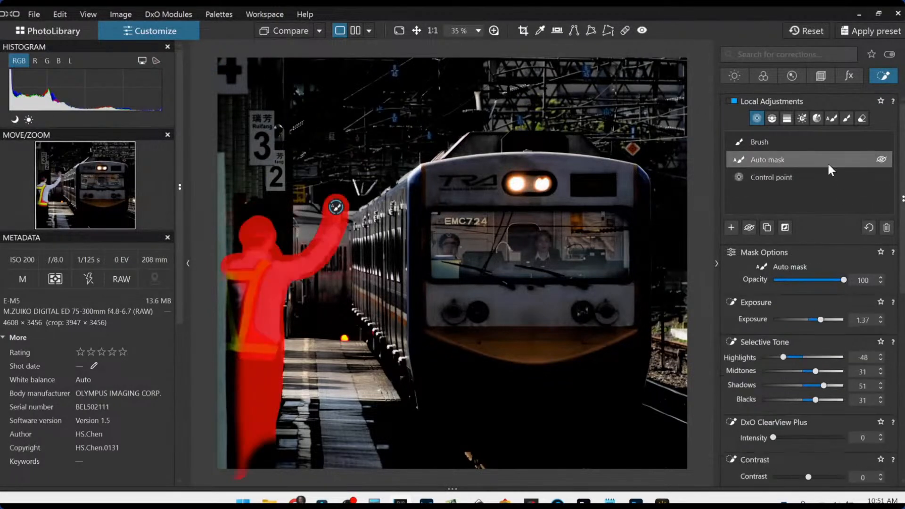
left_click(887, 229)
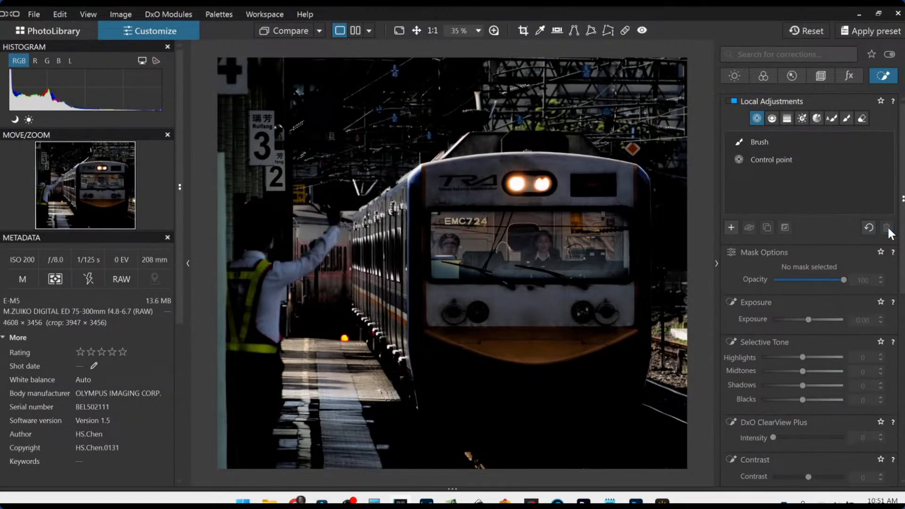
left_click(786, 159)
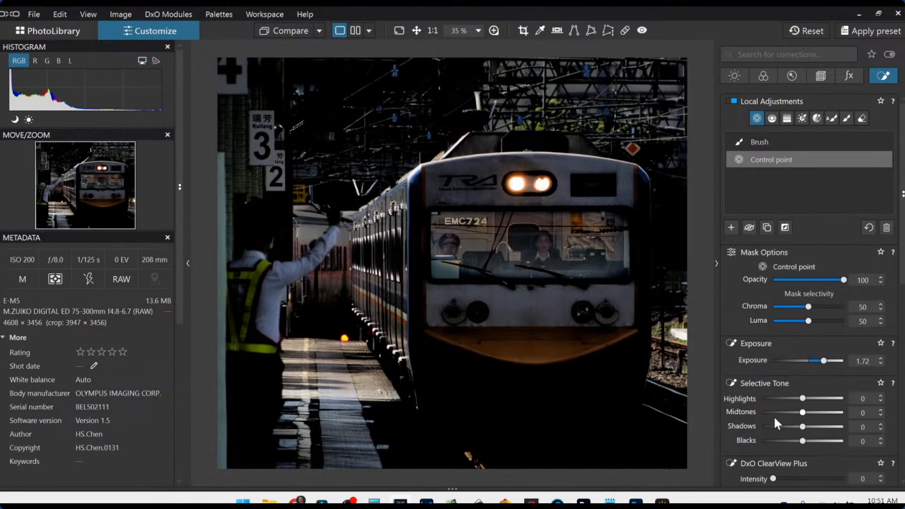
left_click_drag(808, 427, 818, 428)
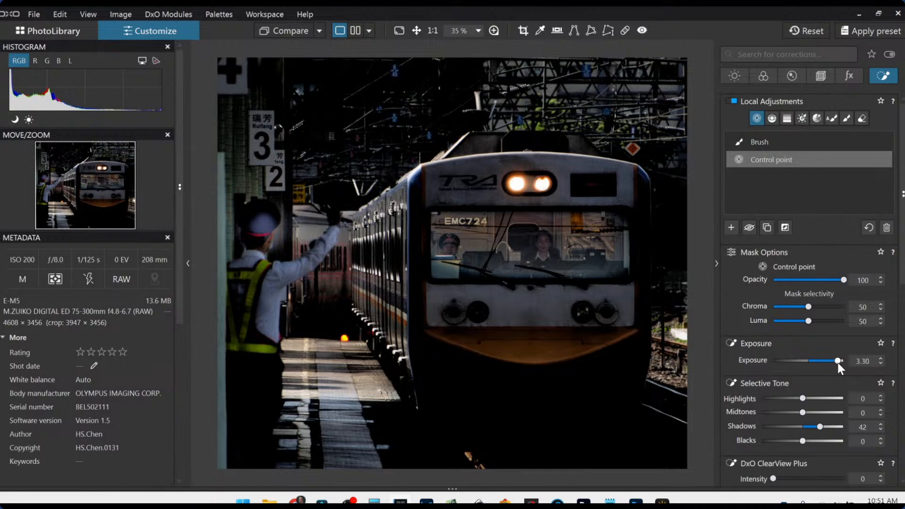
left_click_drag(839, 363, 839, 362)
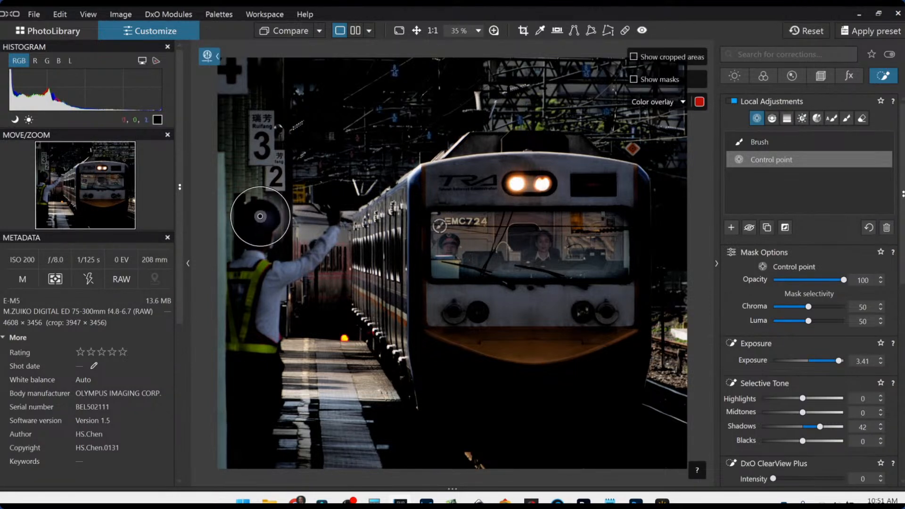
left_click_drag(260, 216, 259, 221)
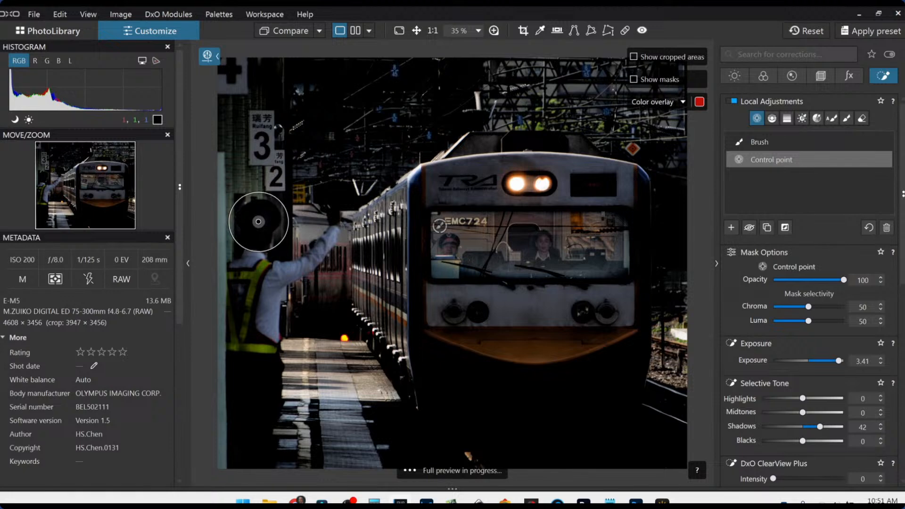
Step: Try a global Exposure of 4.00 on the whole photo, and undo it
left_click(737, 79)
left_click_drag(801, 132, 847, 135)
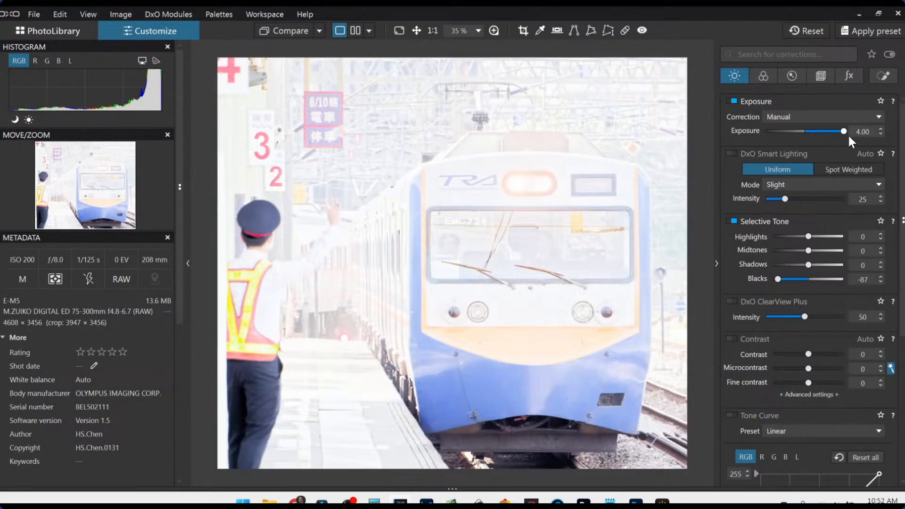
key("ctrl+z")
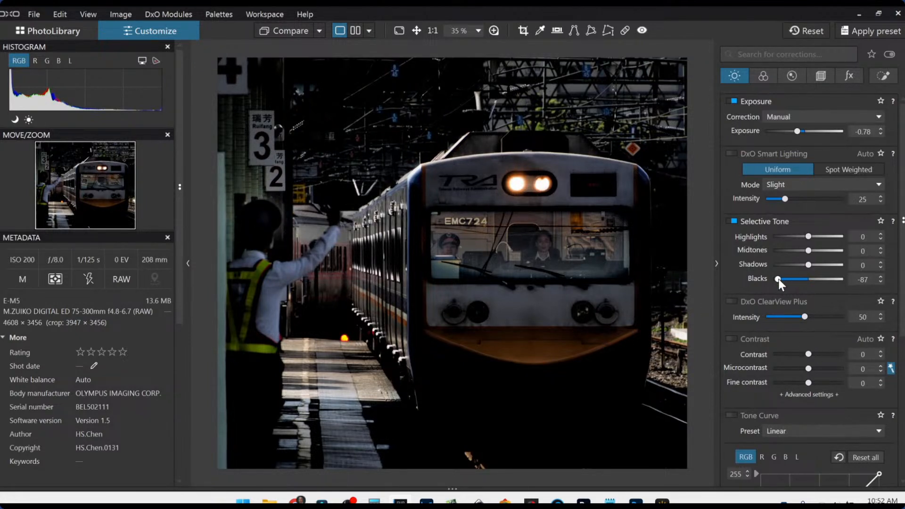
Step: Refine the control point on the worker's cap with Luma selectivity 56 and Blacks 24, adjusting its position on the cap
left_click(884, 75)
left_click(771, 159)
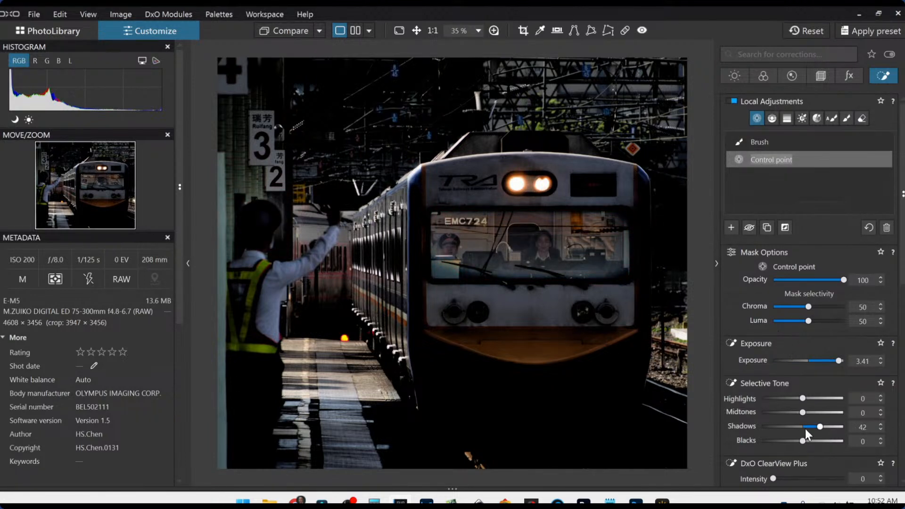
left_click_drag(804, 440, 815, 442)
left_click_drag(261, 245, 264, 252)
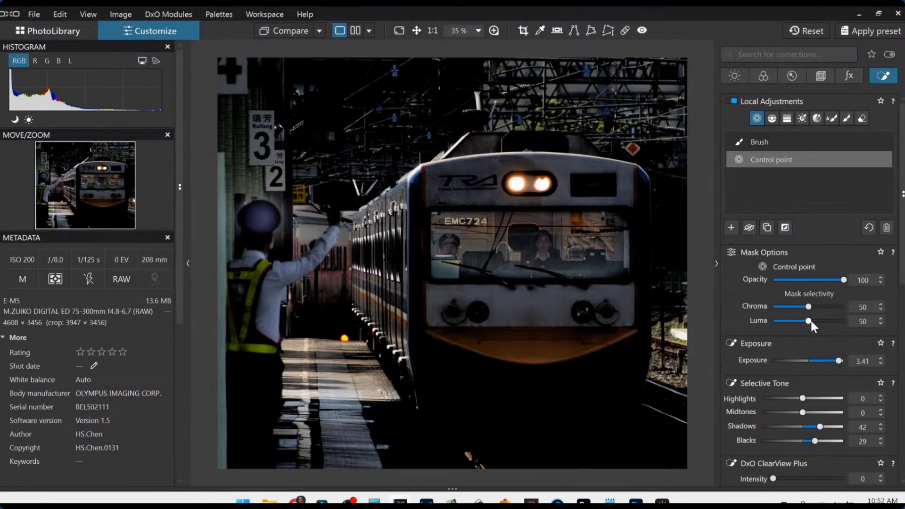
left_click_drag(810, 320, 813, 322)
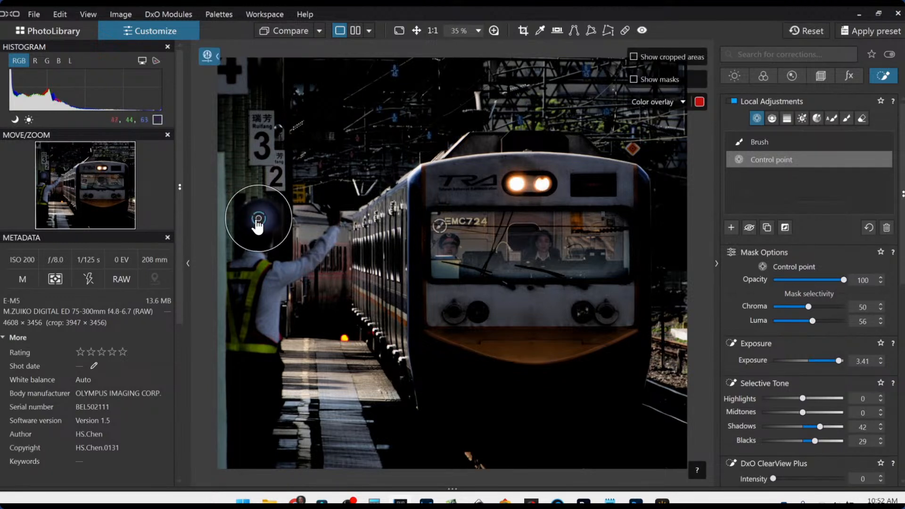
left_click_drag(259, 219, 257, 218)
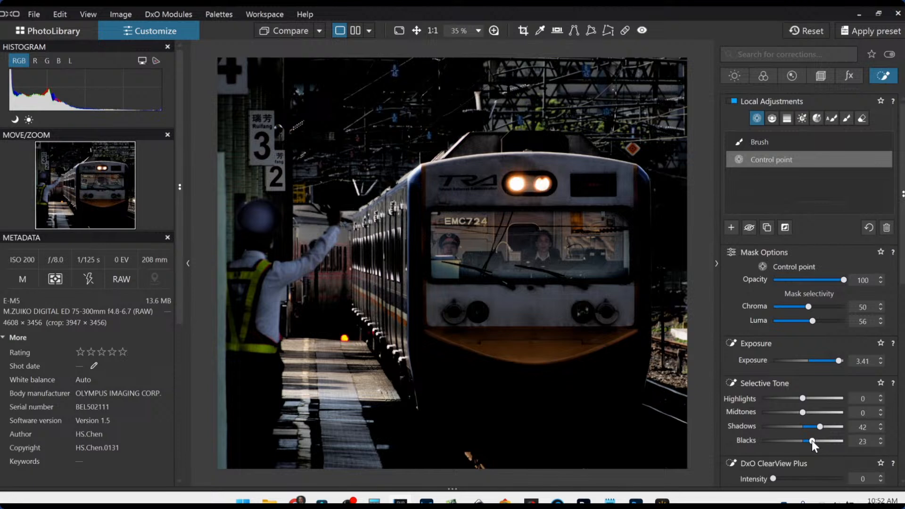
left_click_drag(812, 440, 814, 440)
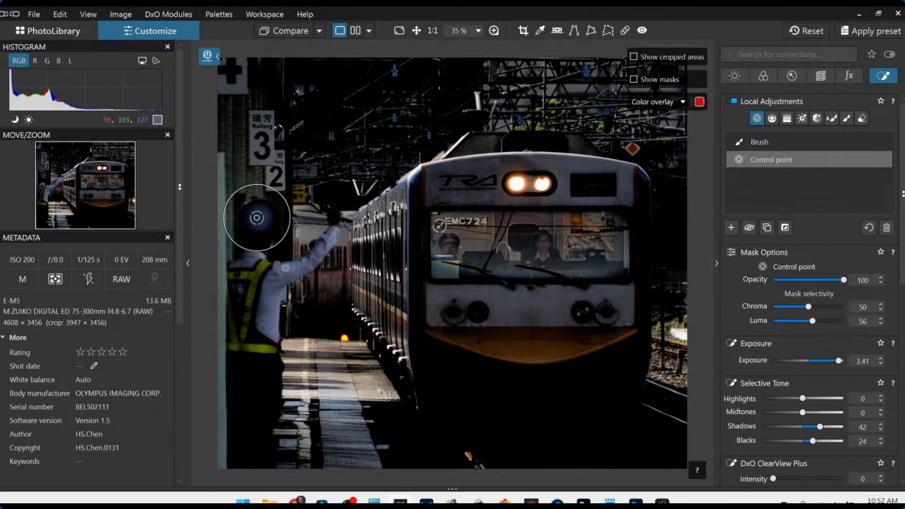
Step: Add control points on the worker's neck and collar, and set the mask's Exposure to 3.10 and Highlights to -65
left_click(254, 240)
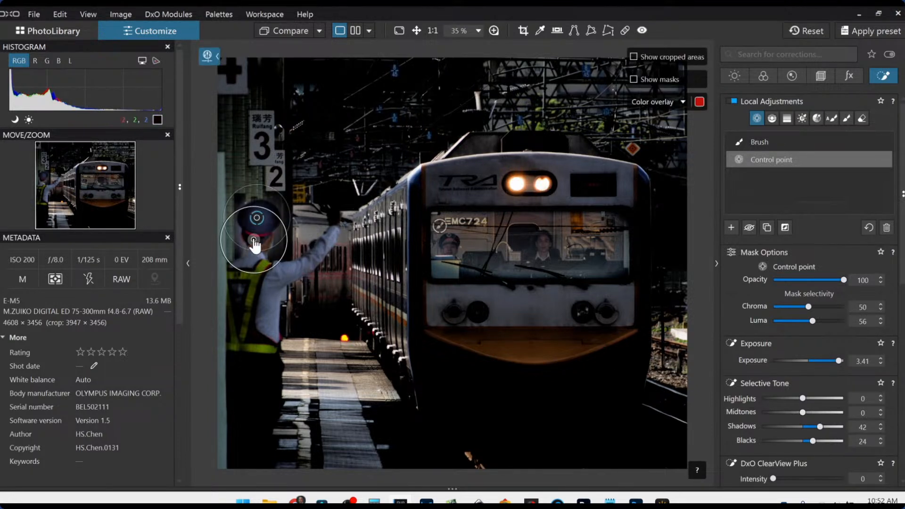
left_click_drag(254, 240, 254, 240)
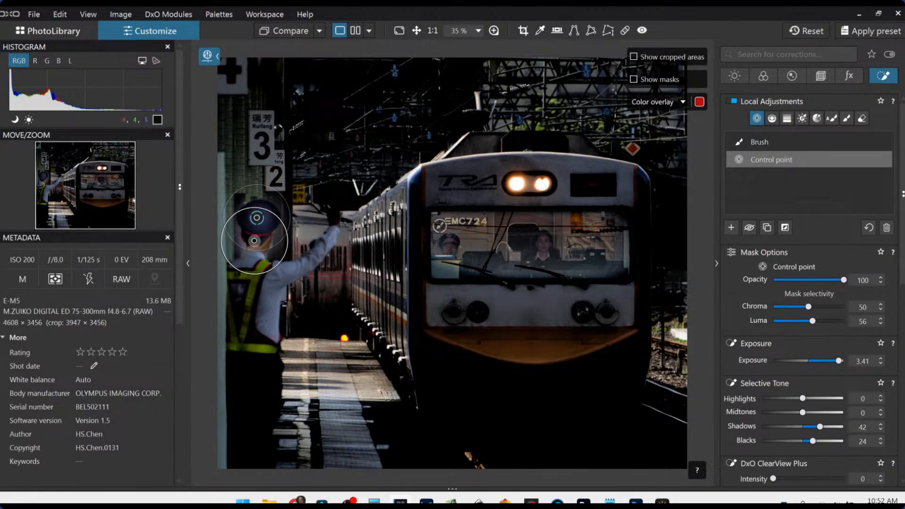
left_click(251, 259)
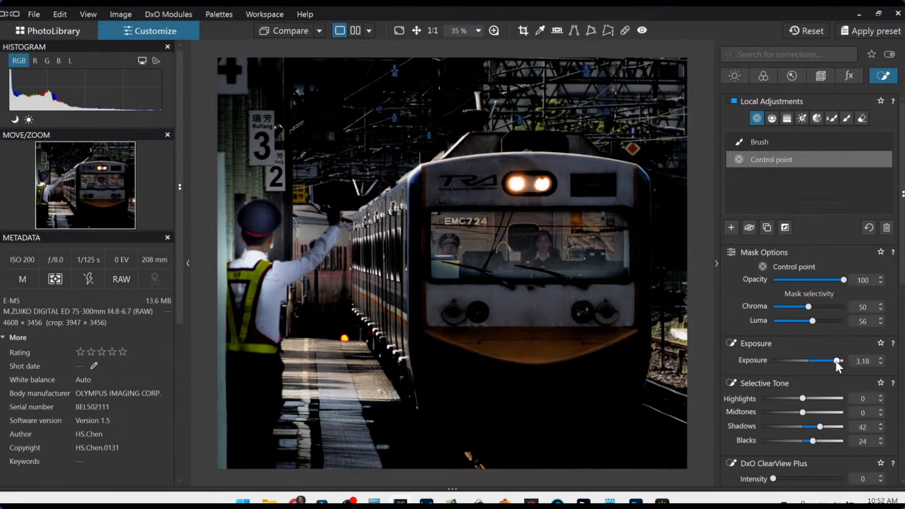
left_click_drag(836, 361, 836, 361)
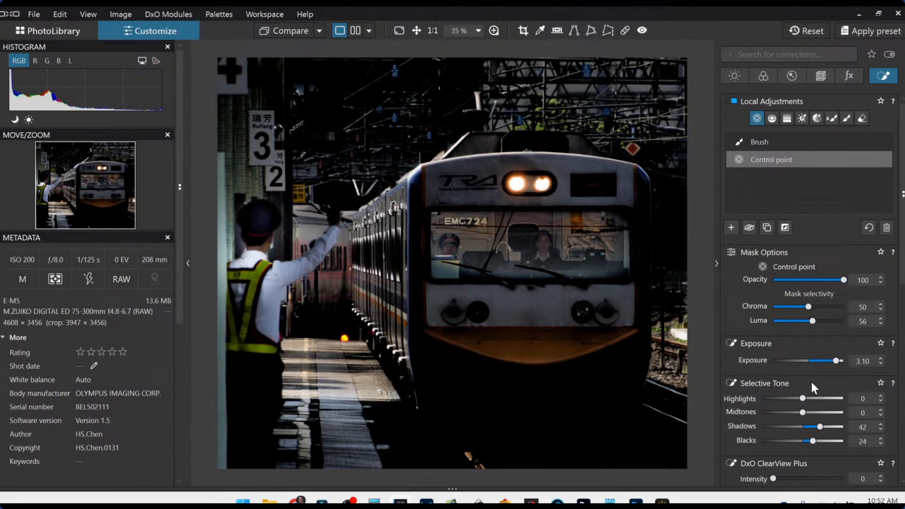
left_click_drag(803, 399, 777, 399)
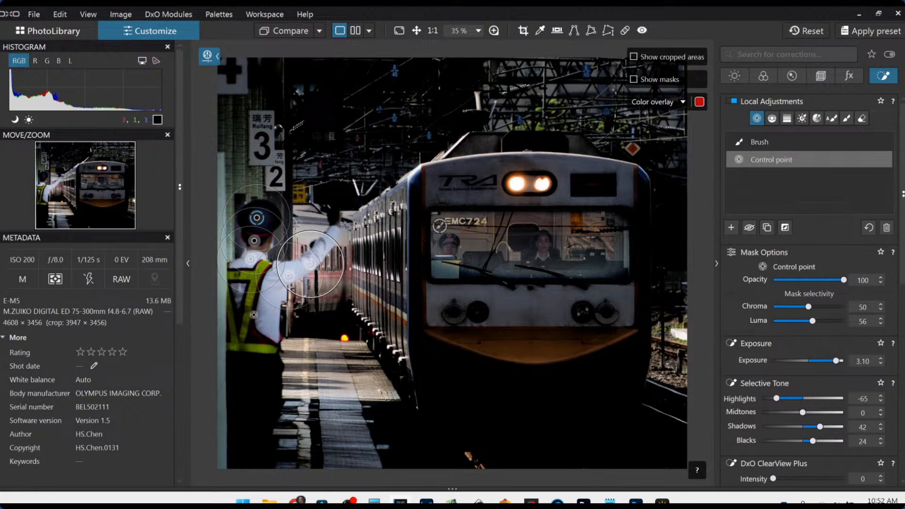
Step: Extend the control point mask with further points on the worker's shirt, lower vest, shoulder strap and trousers
left_click(263, 311)
left_click(246, 325)
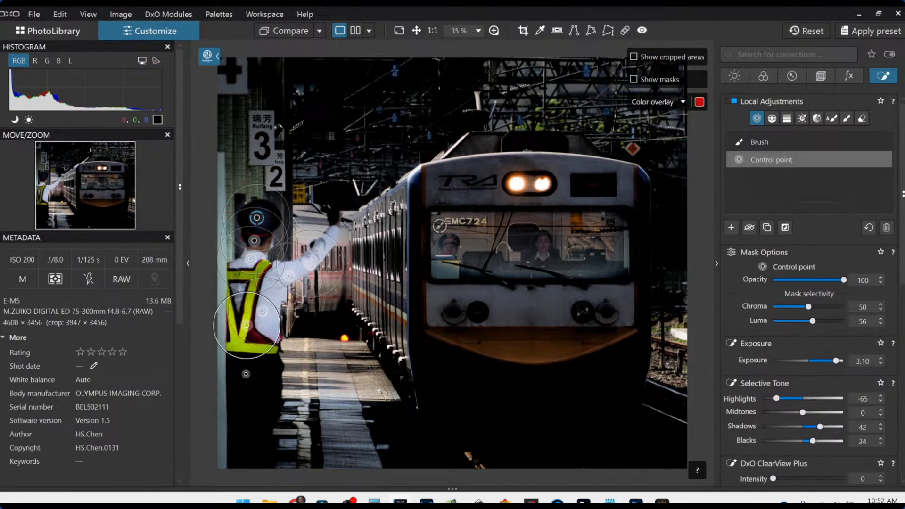
left_click(237, 277)
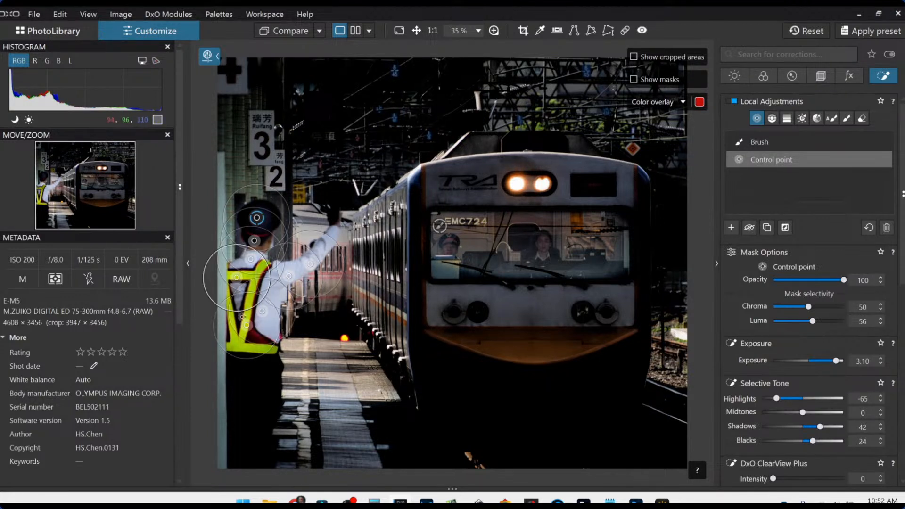
left_click(249, 385)
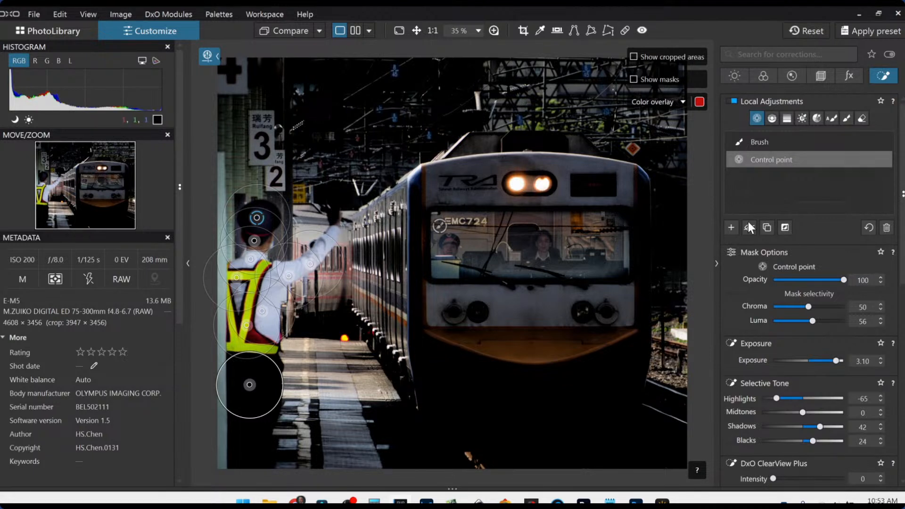
Step: Brighten the worker's trousers with a separate control point mask of several points, using Exposure 0.87, Shadows 36 and Blacks 3
left_click(730, 227)
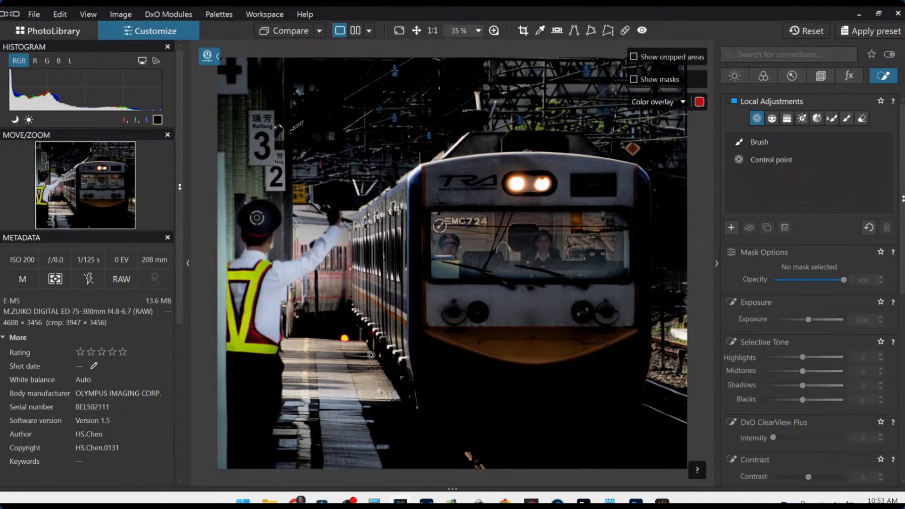
left_click(252, 373)
left_click_drag(808, 360, 817, 360)
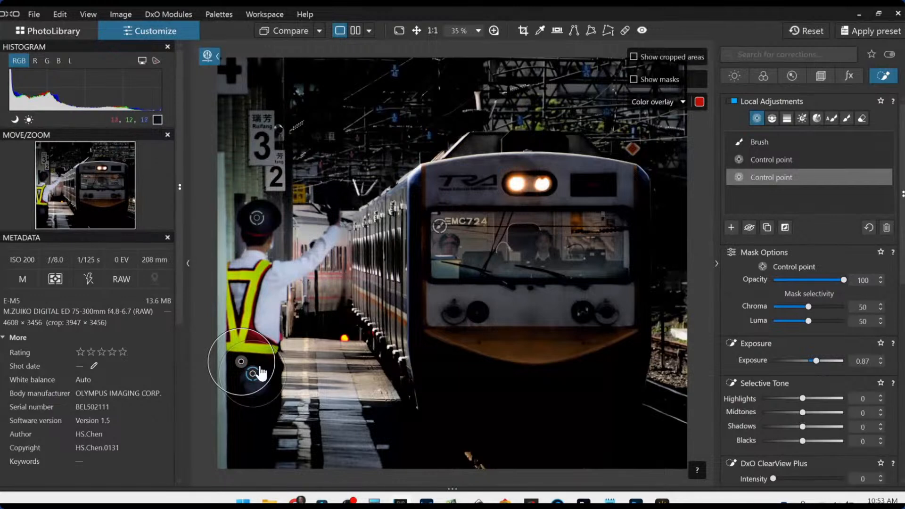
left_click_drag(802, 441, 818, 427)
left_click(804, 440)
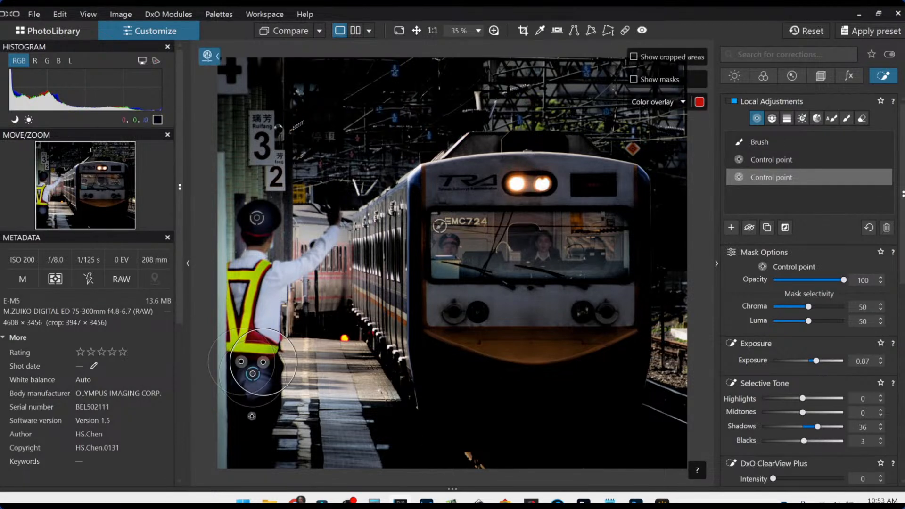
left_click(252, 415)
left_click(251, 438)
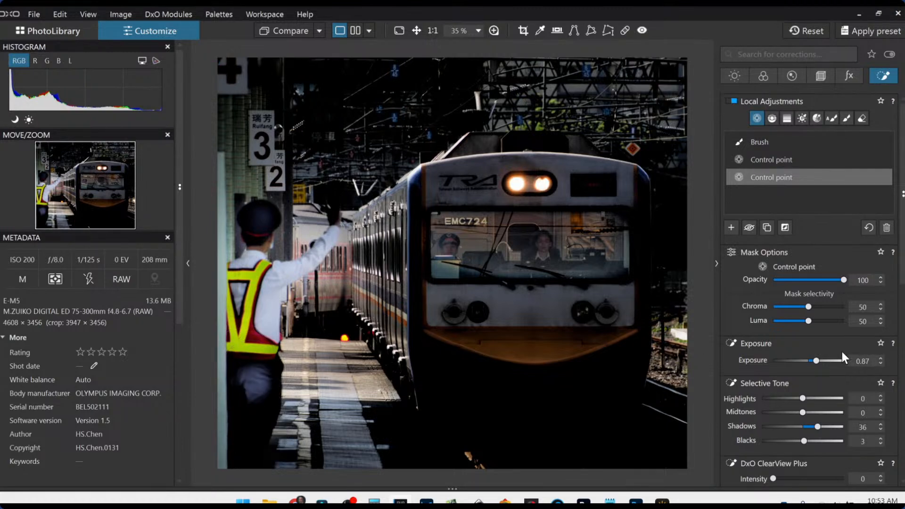
Step: Try deleting the cap's control point from the worker's first control point mask, and undo the removal
left_click(794, 142)
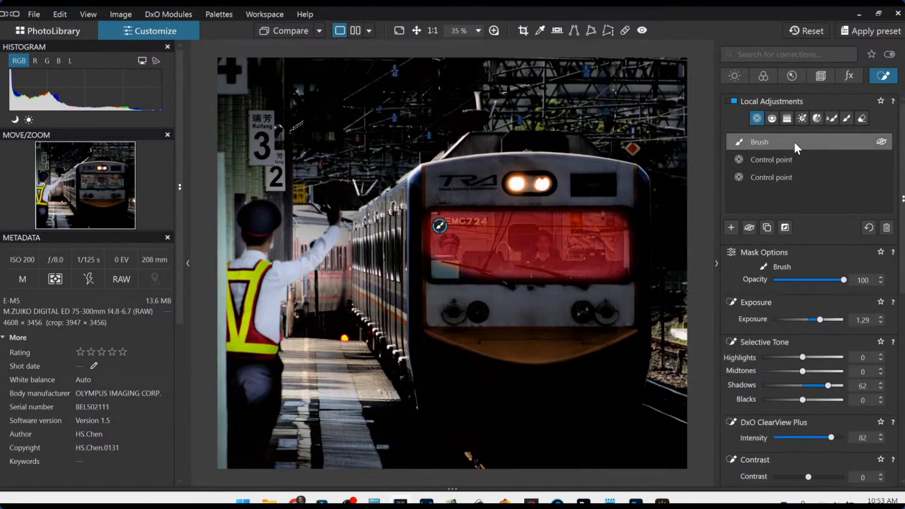
left_click(813, 156)
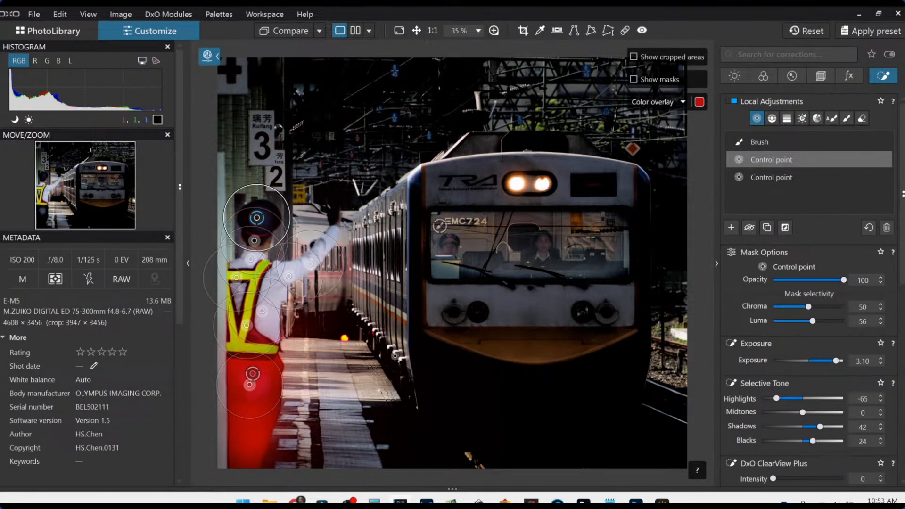
key("Delete")
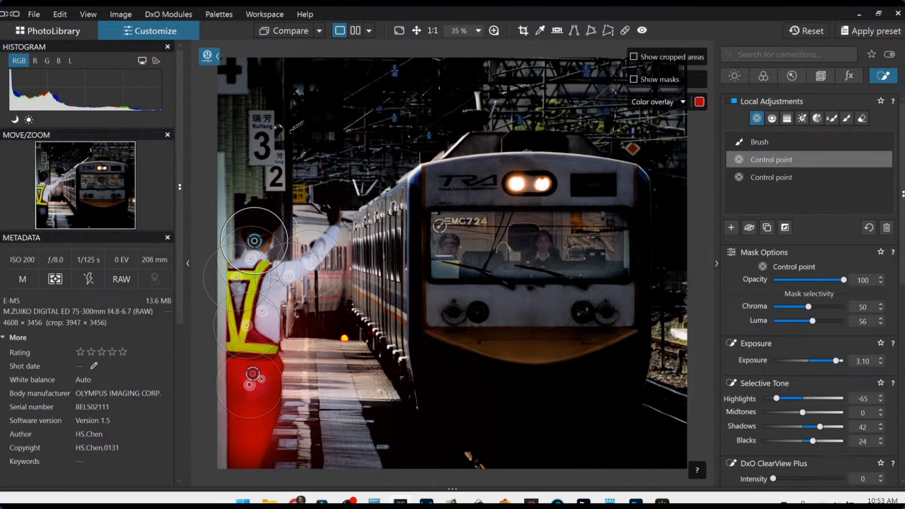
key("ctrl+z")
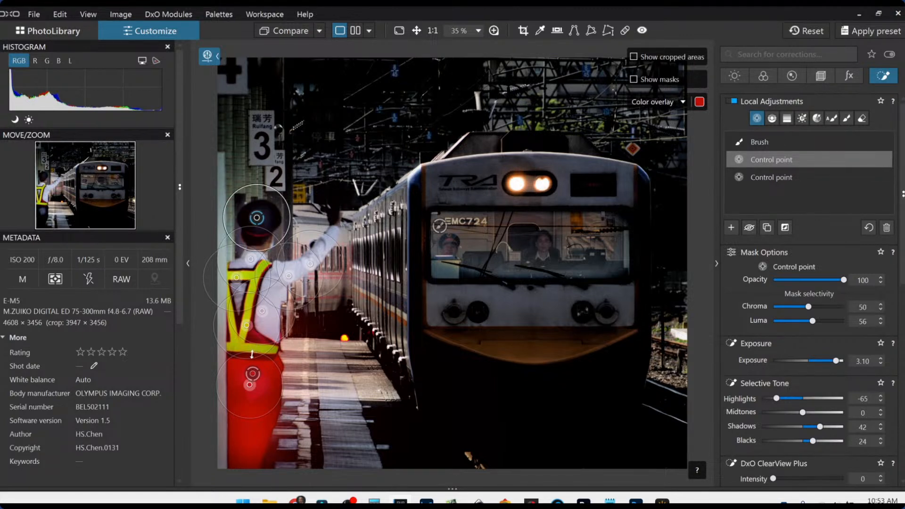
key("Delete")
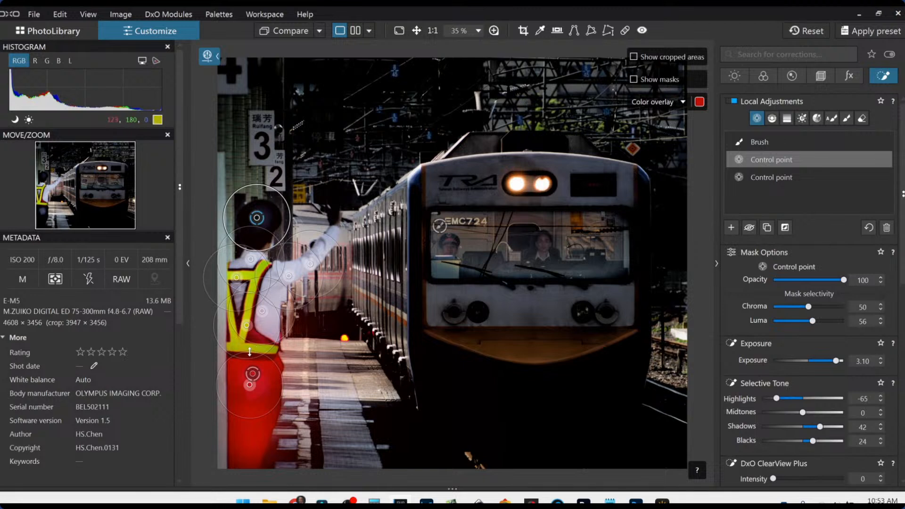
Step: Delete the separate control point mask on the worker's trousers
left_click(253, 374)
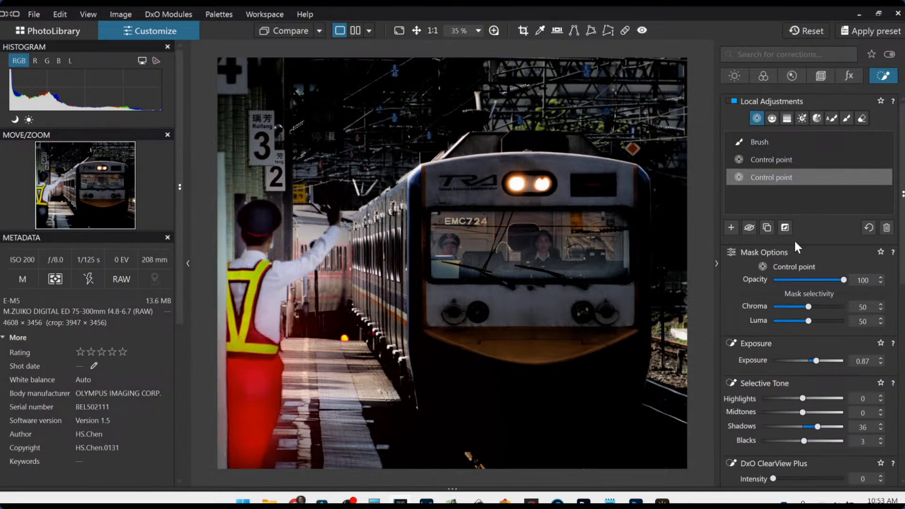
left_click(886, 228)
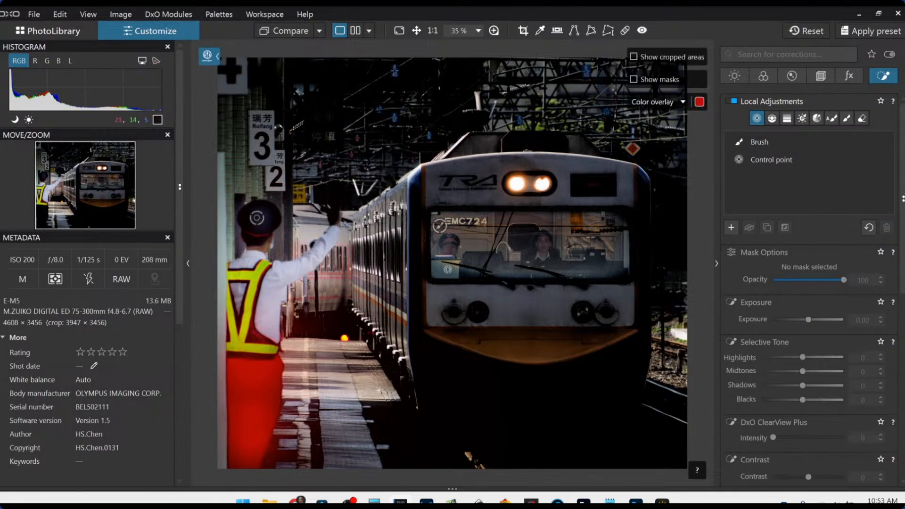
Step: Compare the cab brush mask and the worker's control point mask with the mask overlay shown, and hide the overlay again
left_click(795, 165)
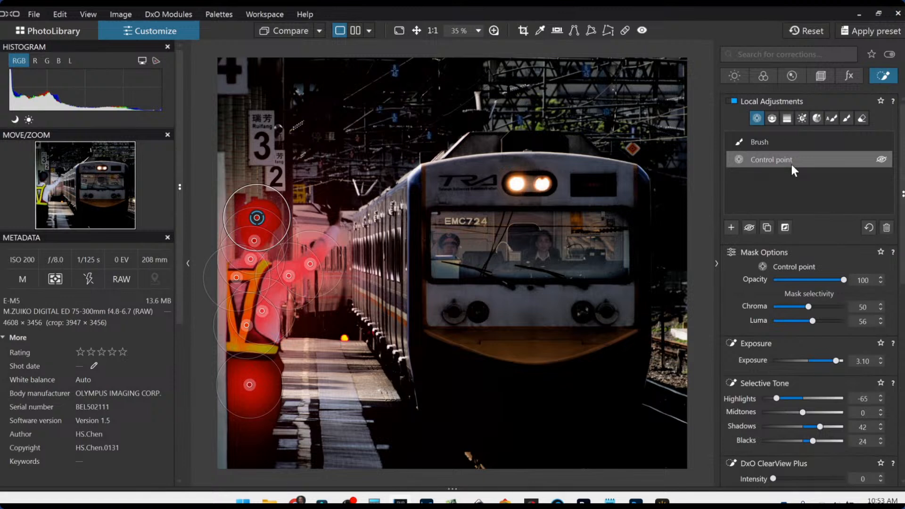
left_click(786, 145)
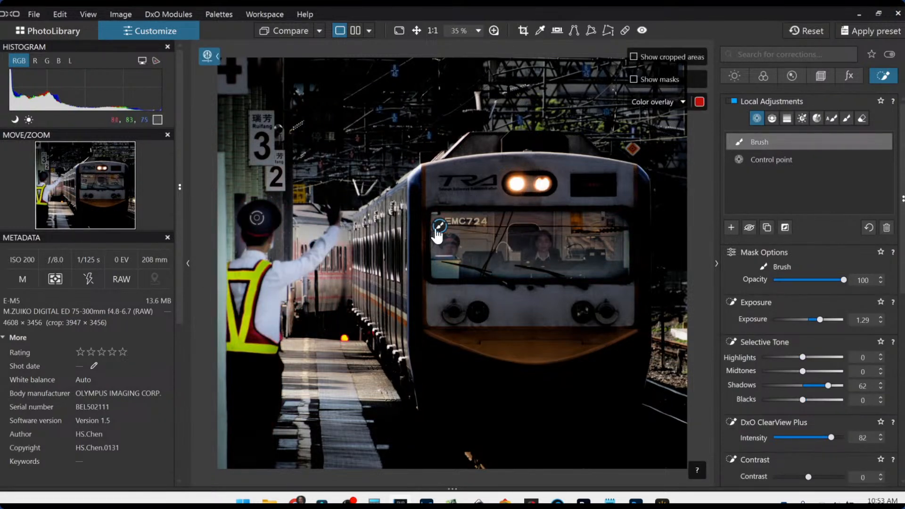
left_click(634, 80)
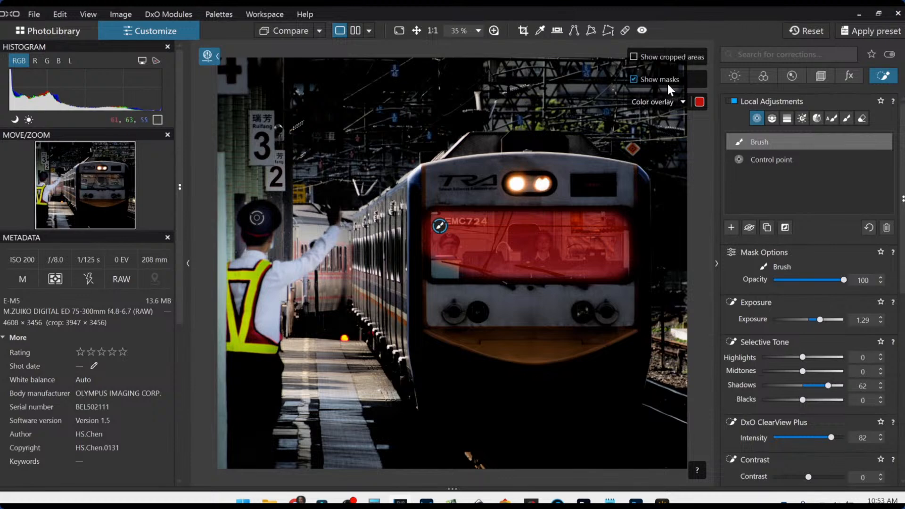
left_click(754, 163)
mouse_move(745, 134)
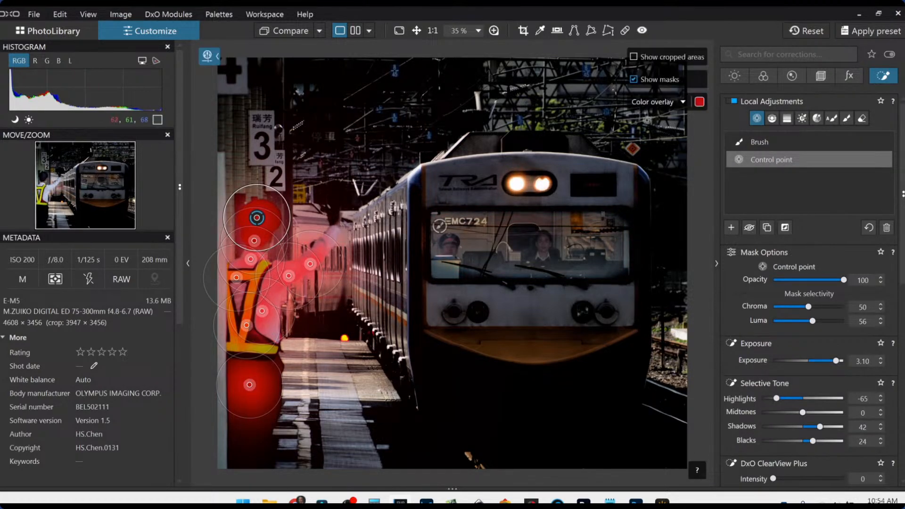
left_click(634, 79)
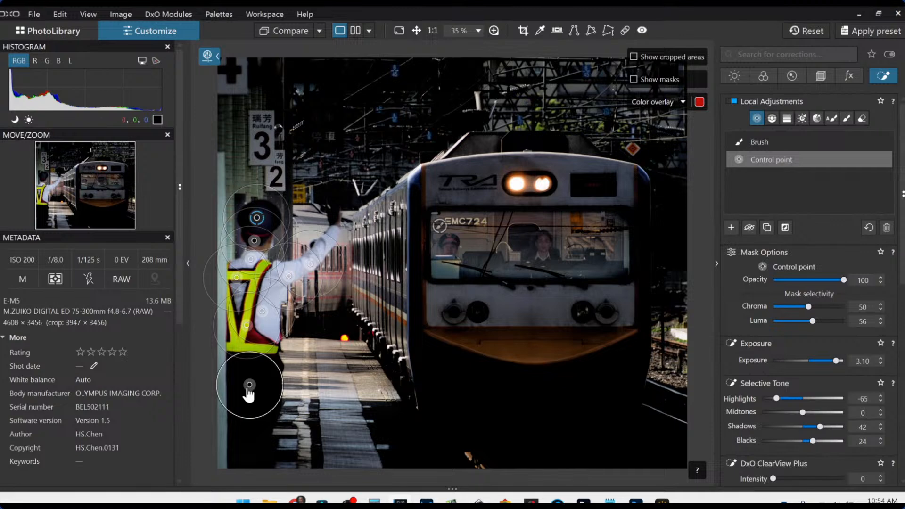
Step: Brighten the worker's trousers with a new control point mask of two points, using Exposure 1.53, Shadows 54 and Blacks 76
left_click(755, 203)
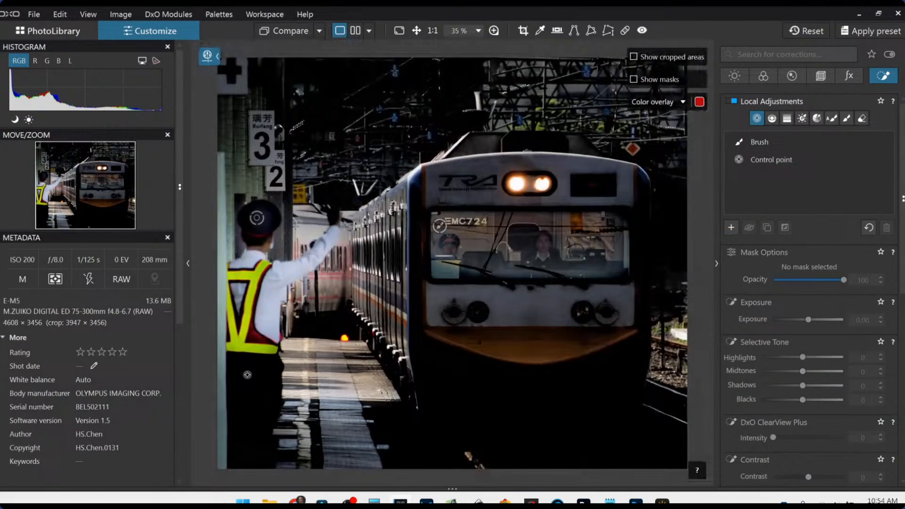
left_click(248, 375)
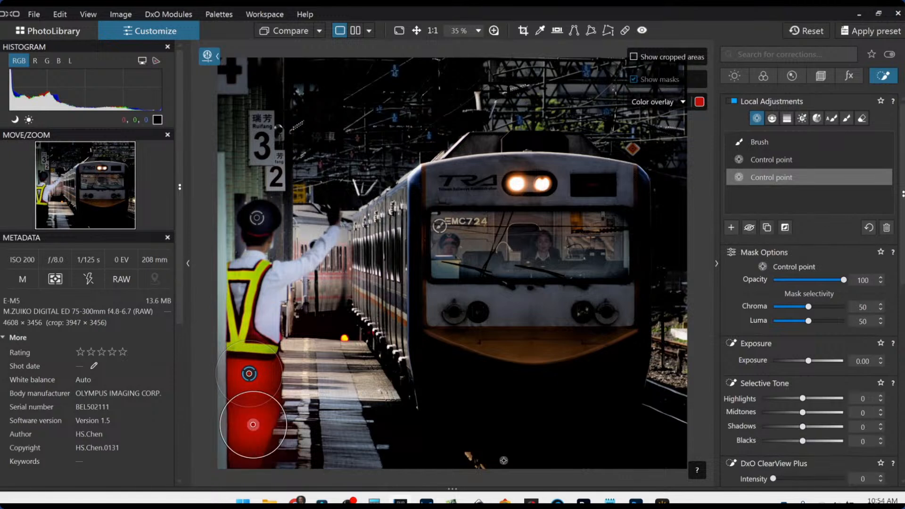
left_click_drag(803, 427, 836, 449)
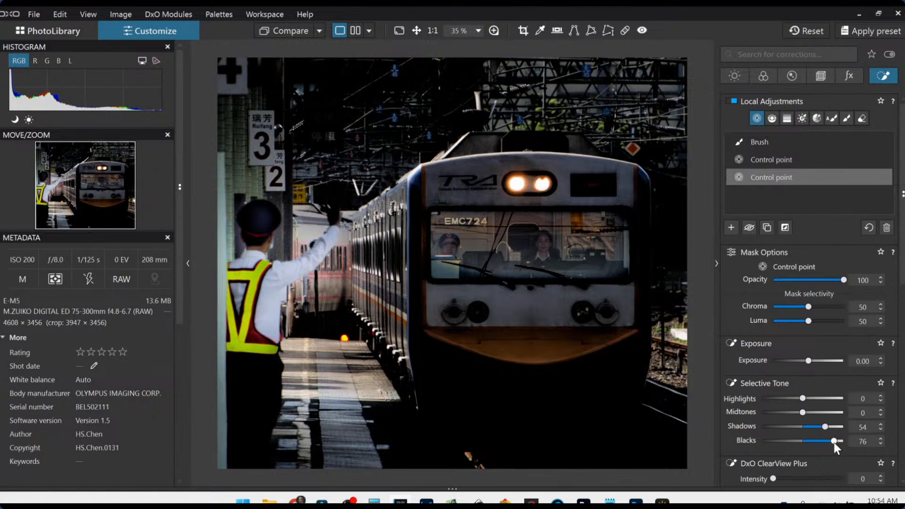
left_click_drag(809, 361, 824, 362)
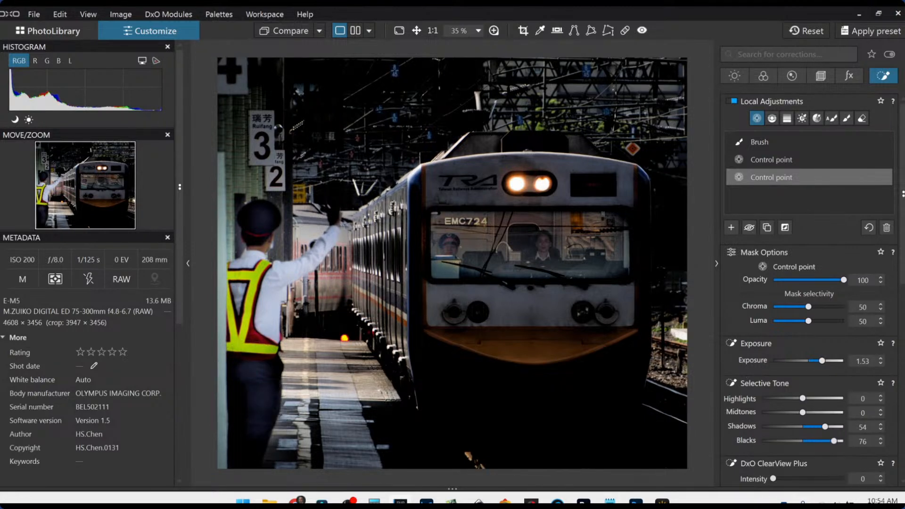
Step: Extend the trousers mask with points near the waist, on the legs and on the raised hand, and set Blacks to 73
left_click(271, 363)
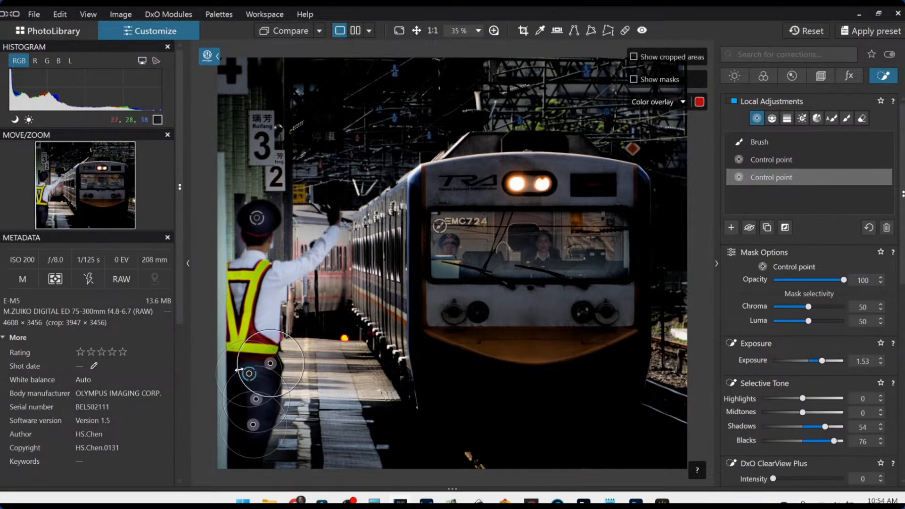
left_click_drag(229, 364, 267, 367)
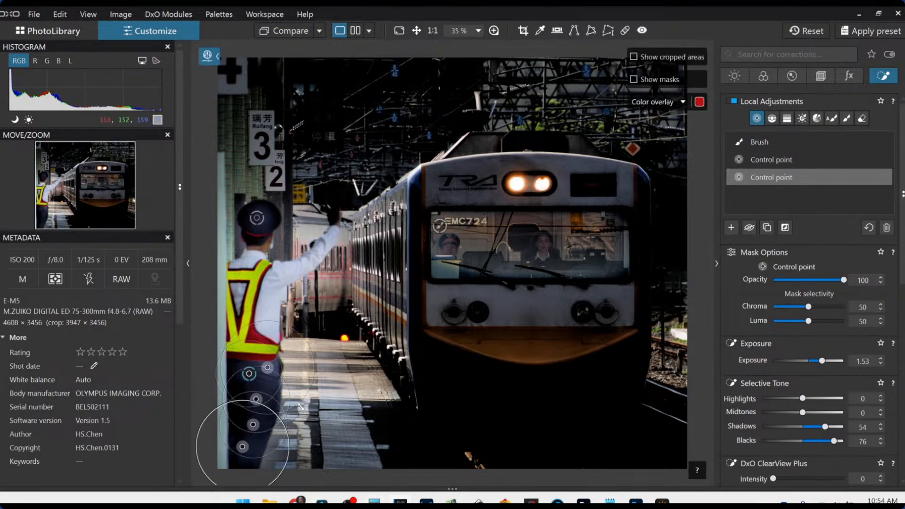
left_click_drag(266, 374, 262, 377)
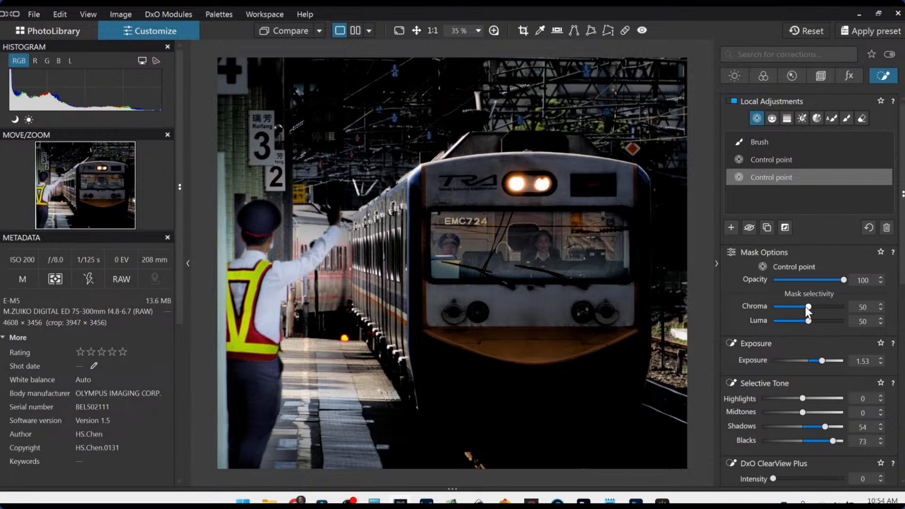
left_click(334, 218)
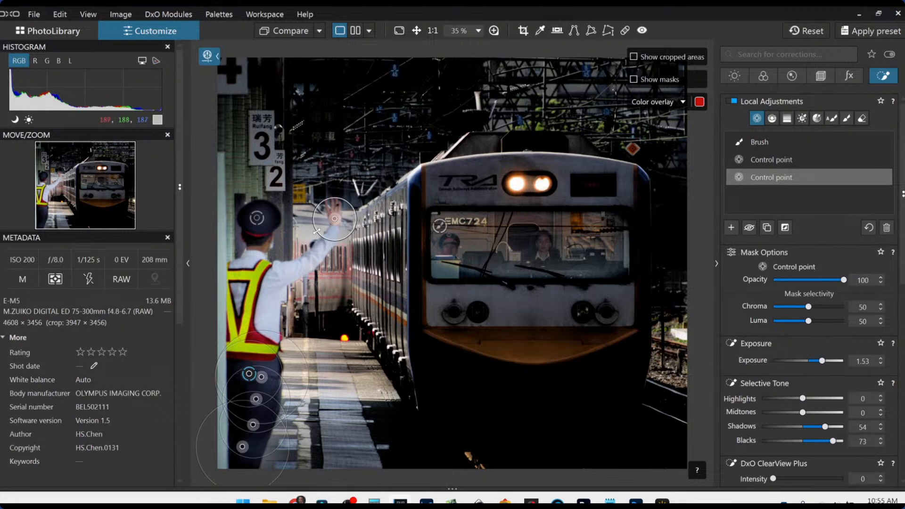
Step: Clone over the bright patch beside the tracks to the train's right, repositioning the clone source for a better match
left_click(630, 34)
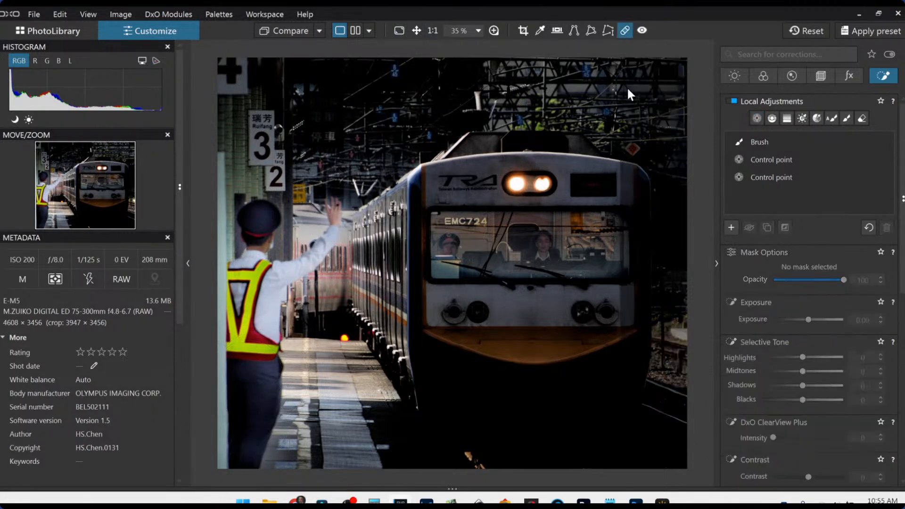
left_click(664, 333)
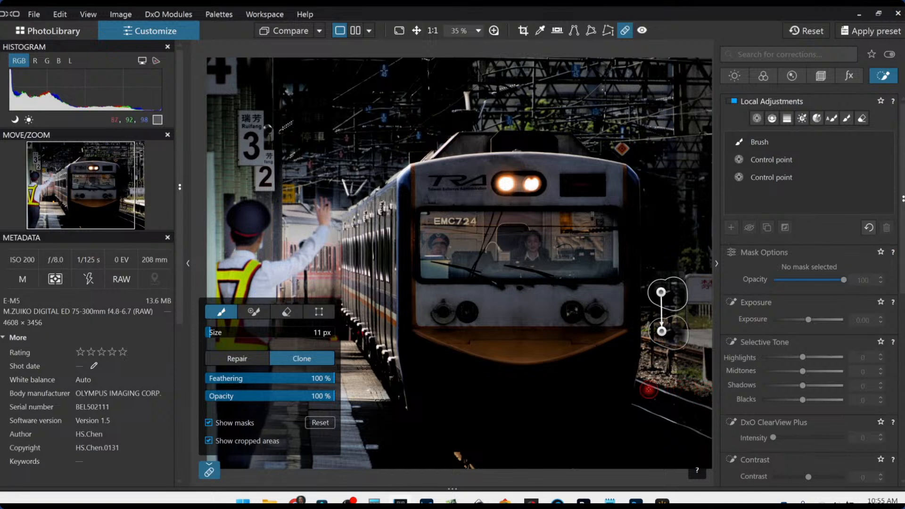
mouse_move(661, 293)
left_mouse_down()
mouse_move(652, 311)
mouse_move(689, 318)
left_mouse_up()
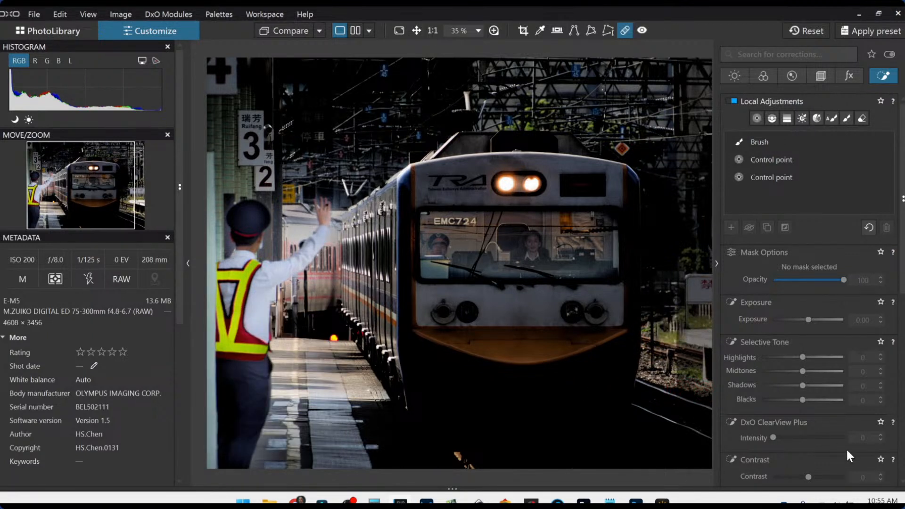
left_click_drag(692, 320, 685, 374)
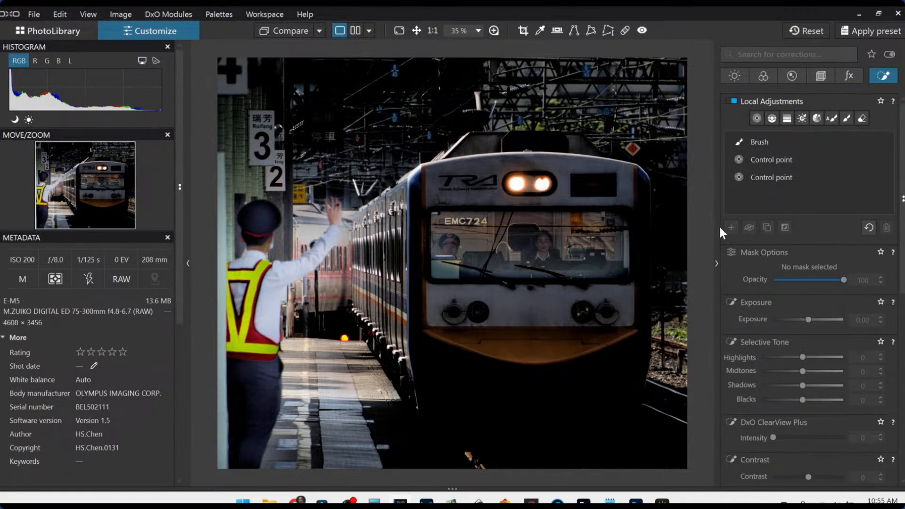
Step: Raise the cab brush mask's Exposure to 1.49 and Shadows to 70
left_click(763, 142)
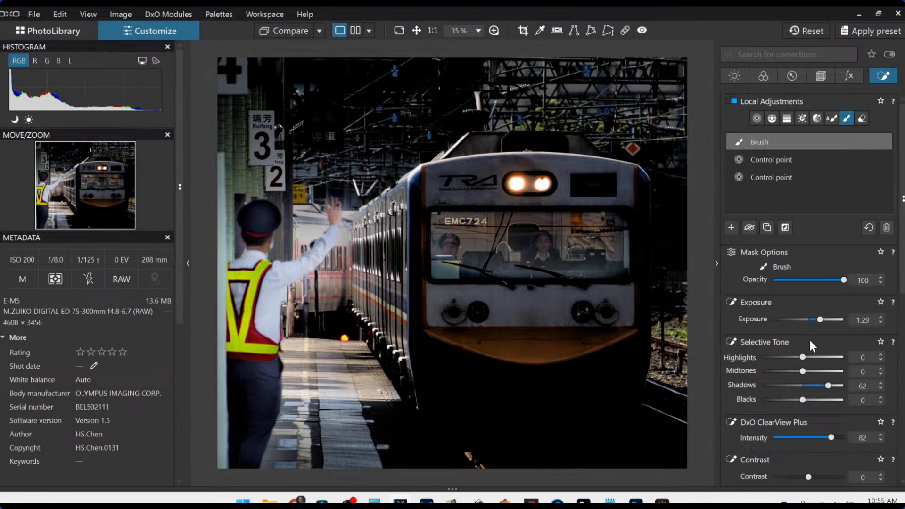
left_click(822, 322)
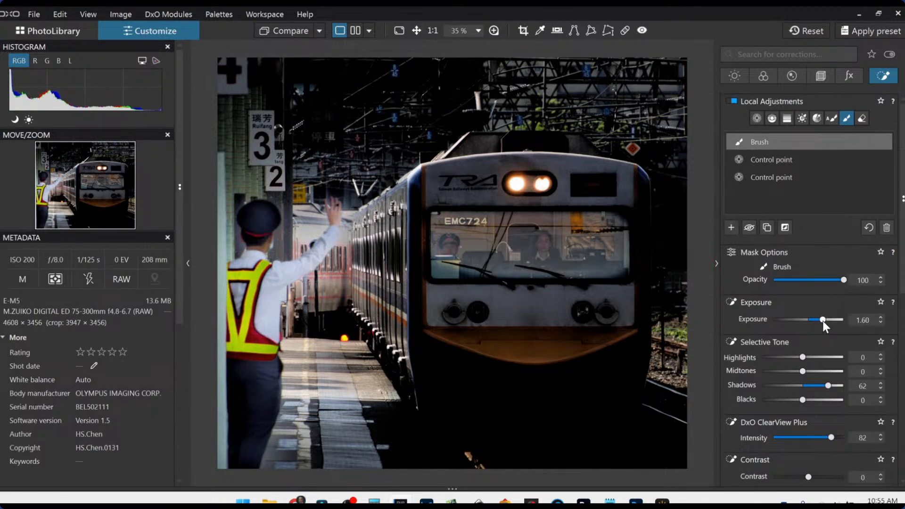
left_click_drag(822, 320, 822, 320)
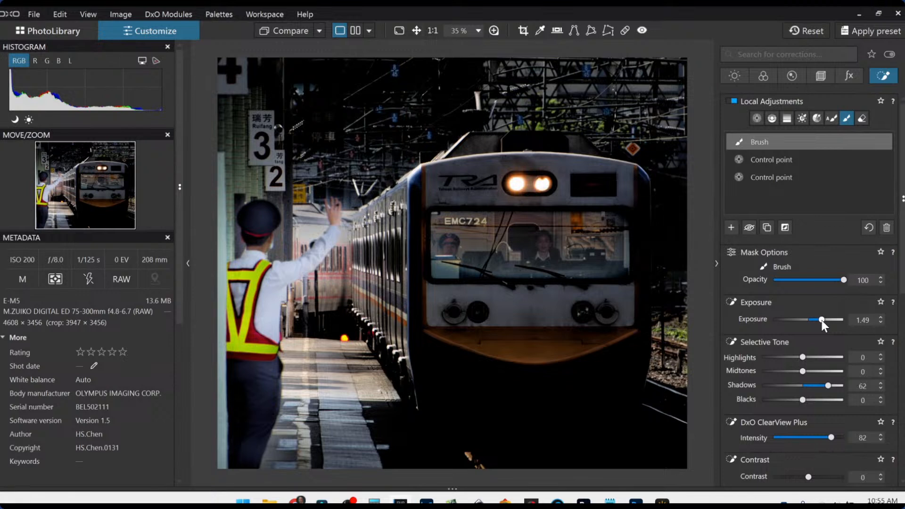
left_click_drag(822, 386, 833, 383)
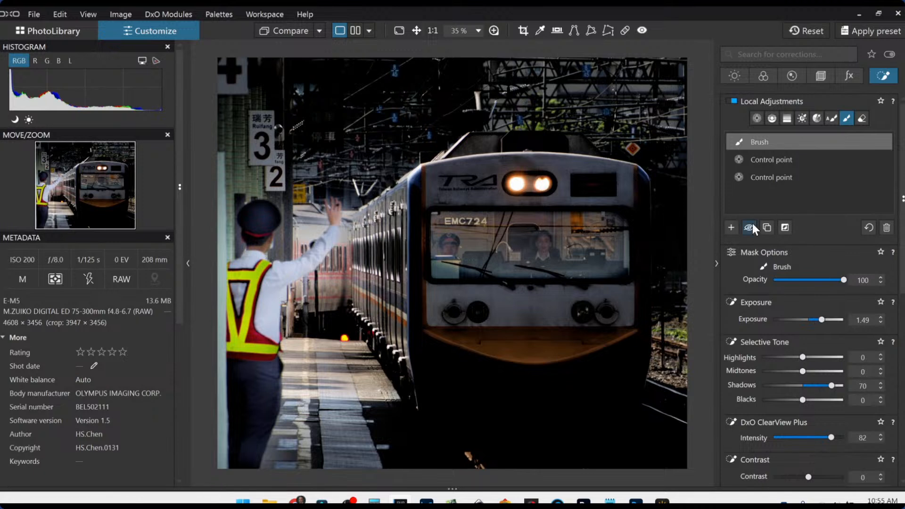
Step: Create a new control point mask on both faces in the cab, with Highlights 72 and Midtones 54
left_click(735, 210)
left_click(757, 118)
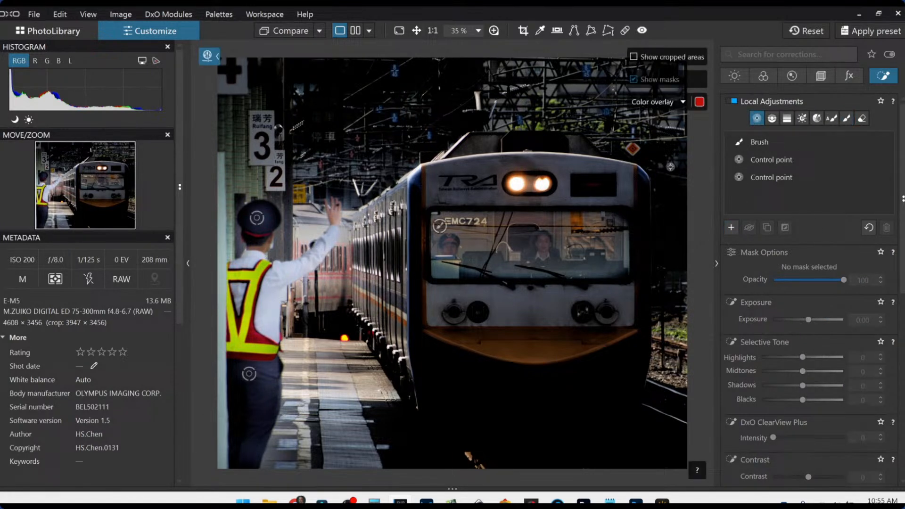
left_click(546, 245)
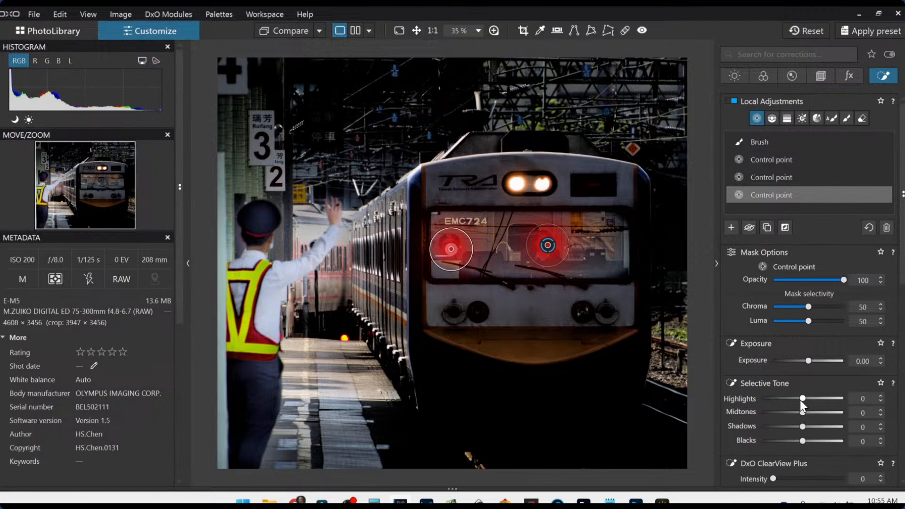
left_click_drag(803, 399, 832, 399)
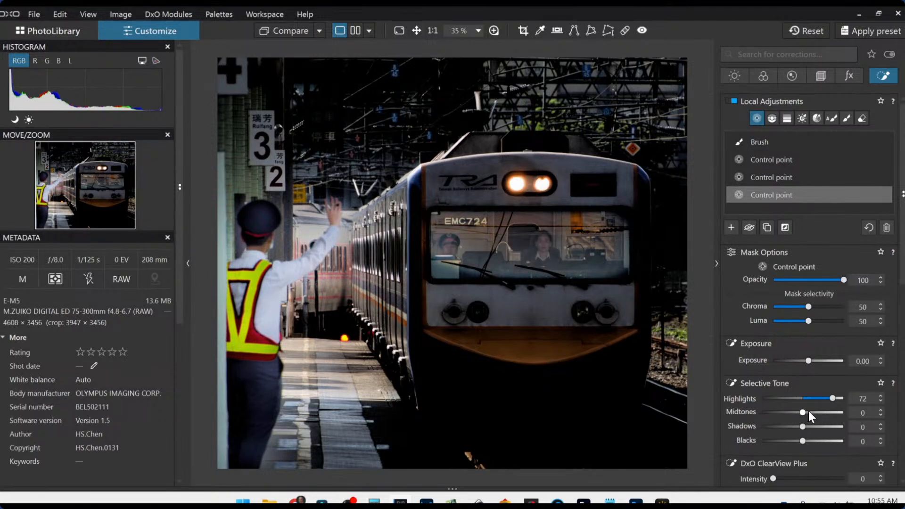
left_click_drag(805, 413, 825, 413)
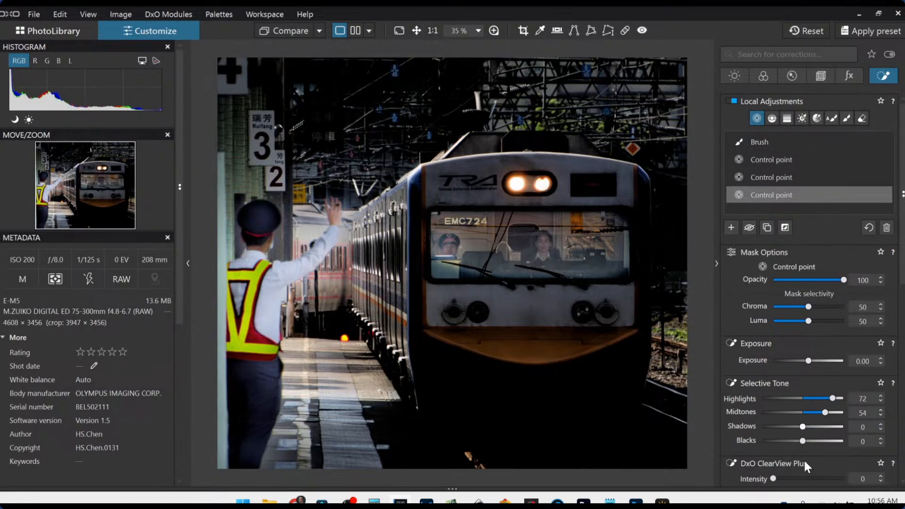
Step: Set ClearView Plus Intensity to 17 and Microcontrast to 23 for the mask on the cab faces
left_click_drag(791, 476, 783, 479)
scroll(767, 437, "down", 5)
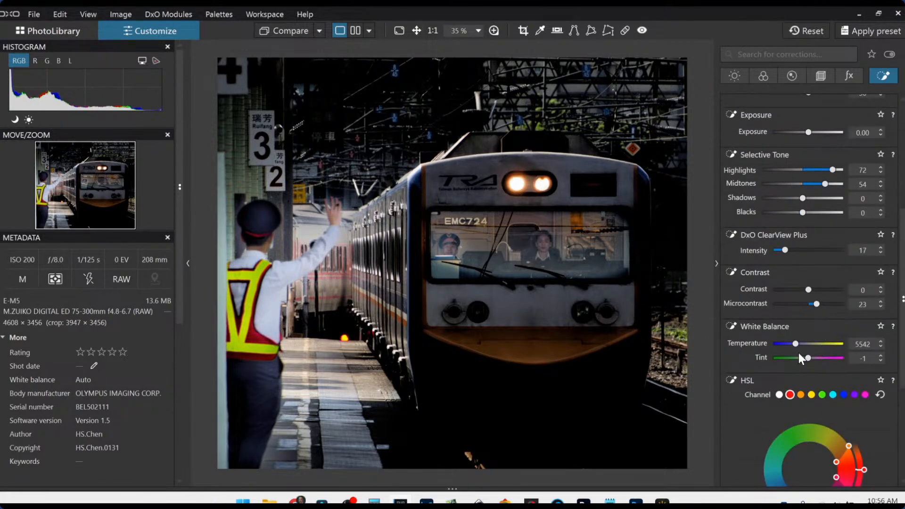
scroll(808, 358, "down", 1)
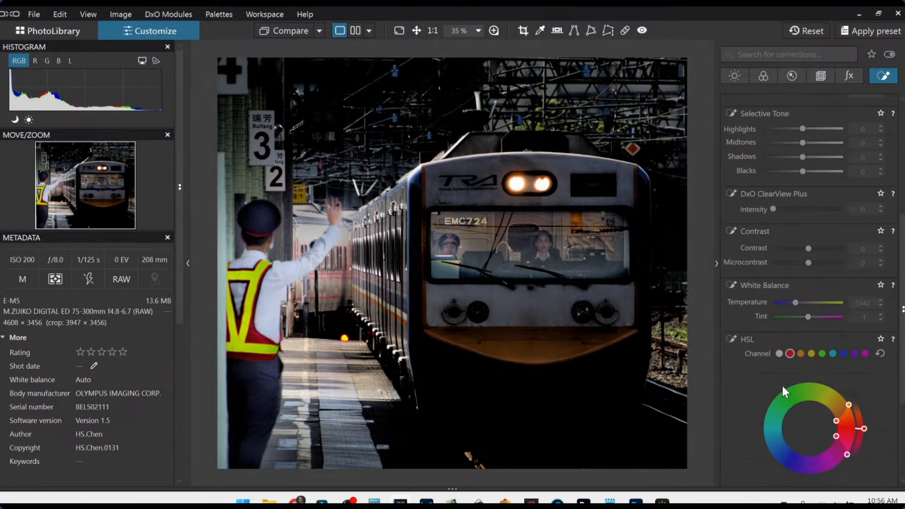
scroll(753, 193, "up", 5)
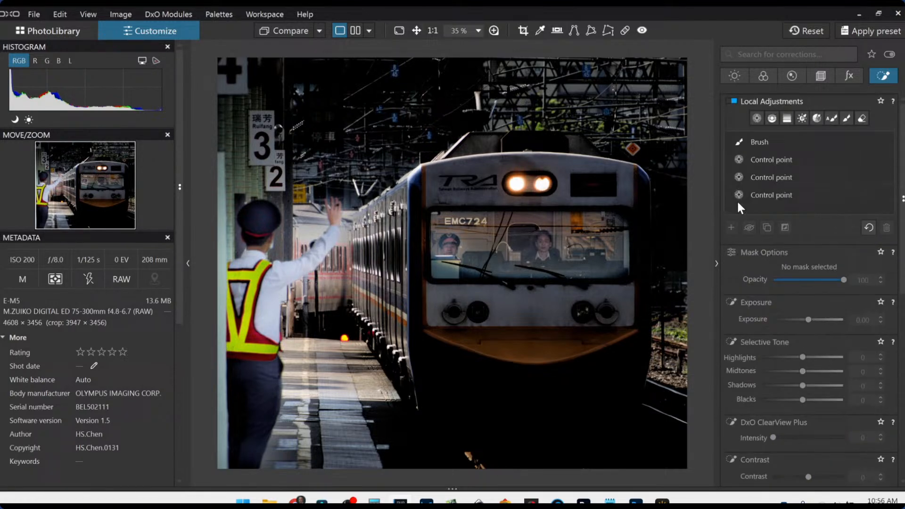
Step: Brighten the train's front with a new control point mask of large points, using Highlights 47, Midtones 37 and Shadows 22
left_click(758, 118)
left_click(523, 353)
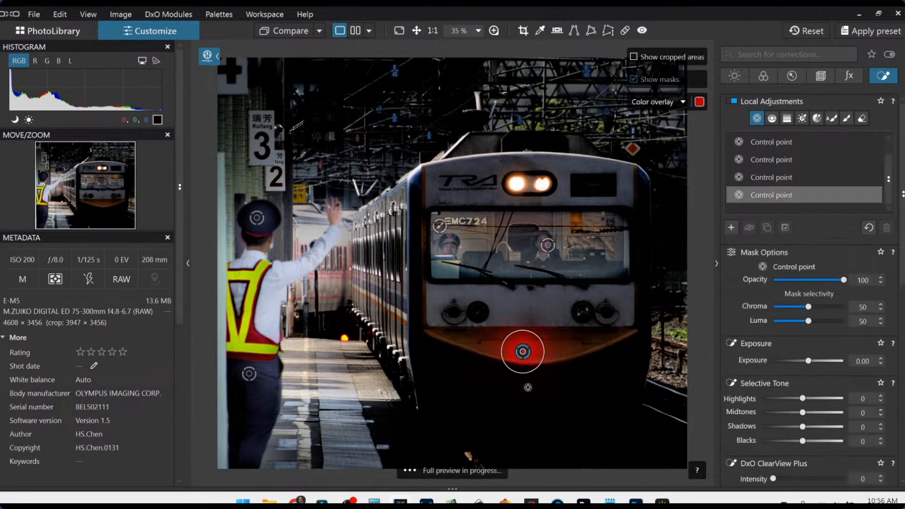
left_click_drag(527, 375, 554, 464)
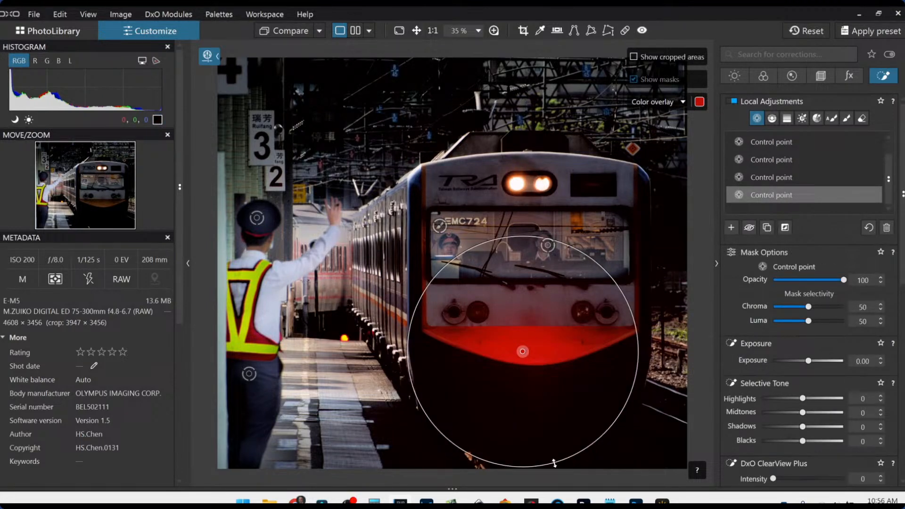
left_click(538, 321)
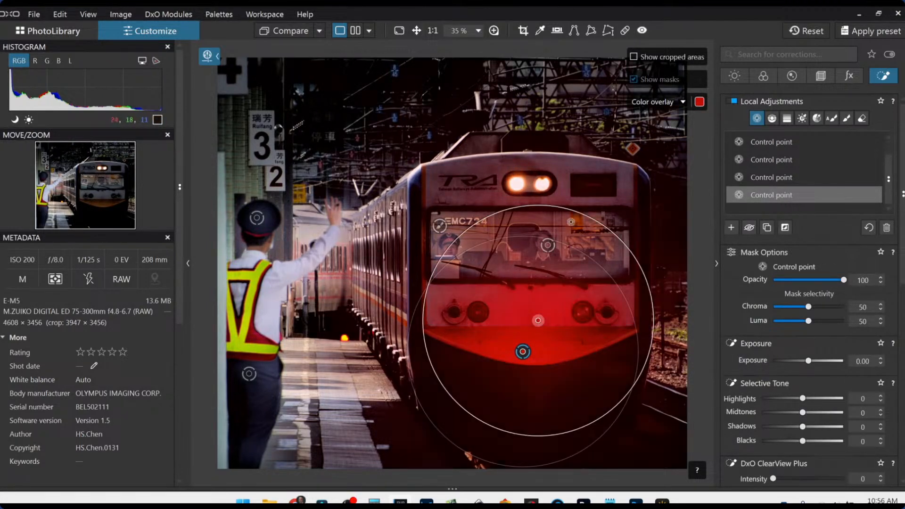
mouse_move(568, 217)
left_mouse_down()
mouse_move(550, 250)
mouse_move(559, 203)
left_mouse_up()
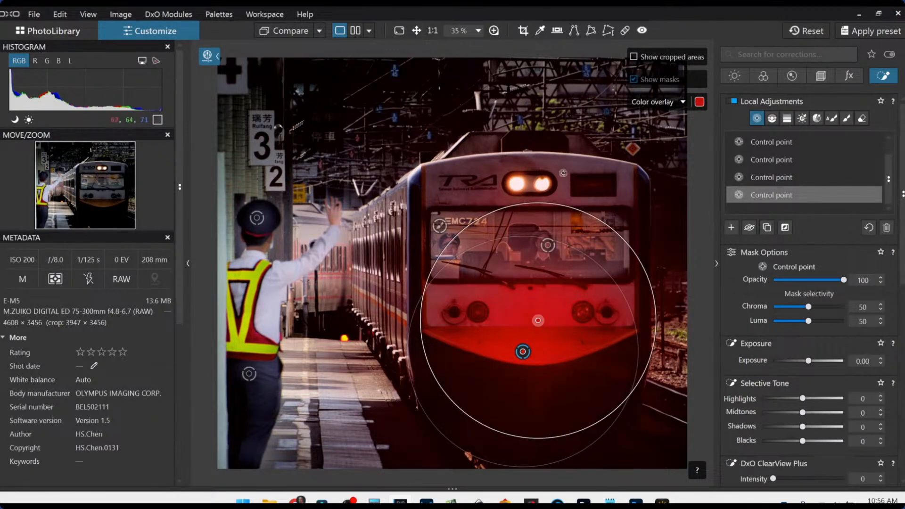
left_click(557, 170)
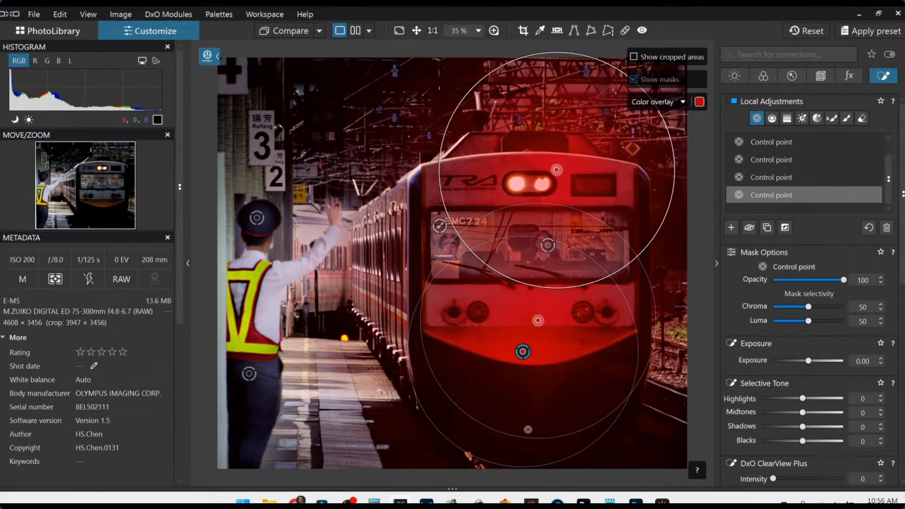
left_click_drag(803, 428, 823, 398)
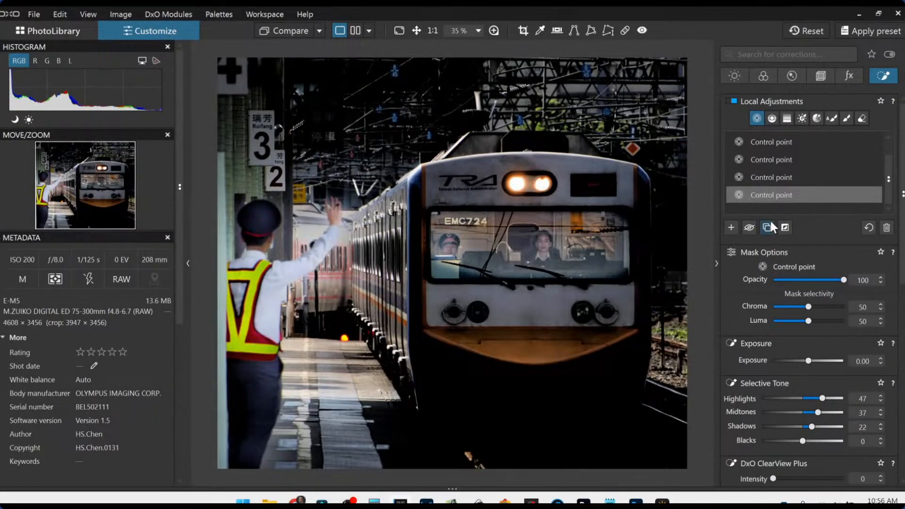
Step: Create a small new control point mask on the train's destination display and set its red-channel Saturation to 65 and Luminance to 70
left_click(732, 228)
left_click(595, 185)
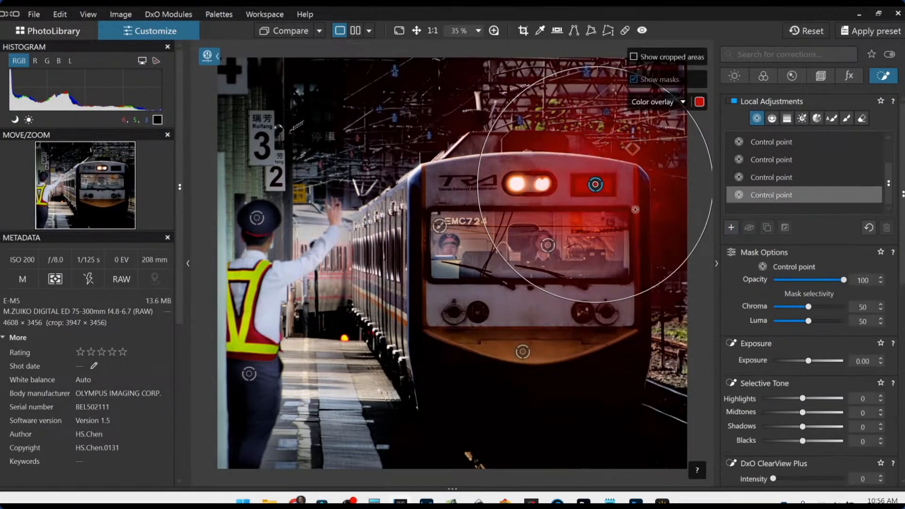
left_click_drag(688, 112, 601, 151)
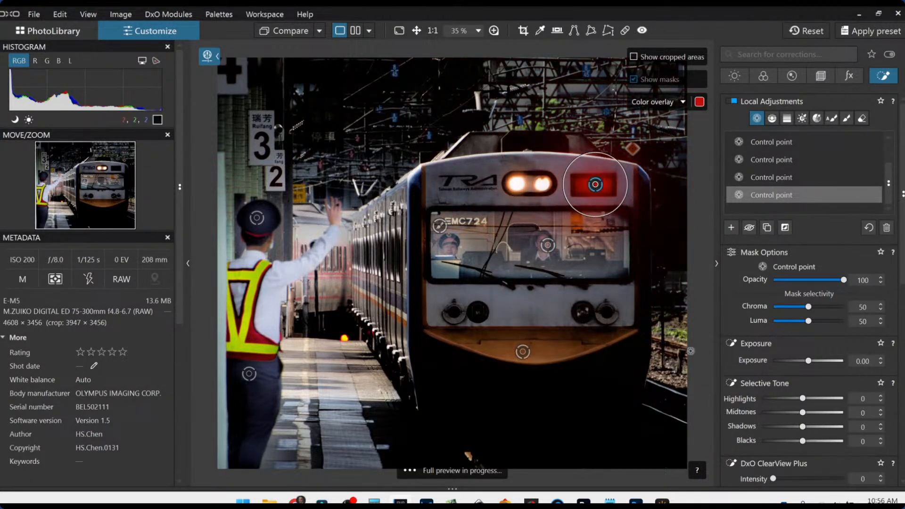
scroll(768, 431, "down", 5)
scroll(797, 425, "down", 3)
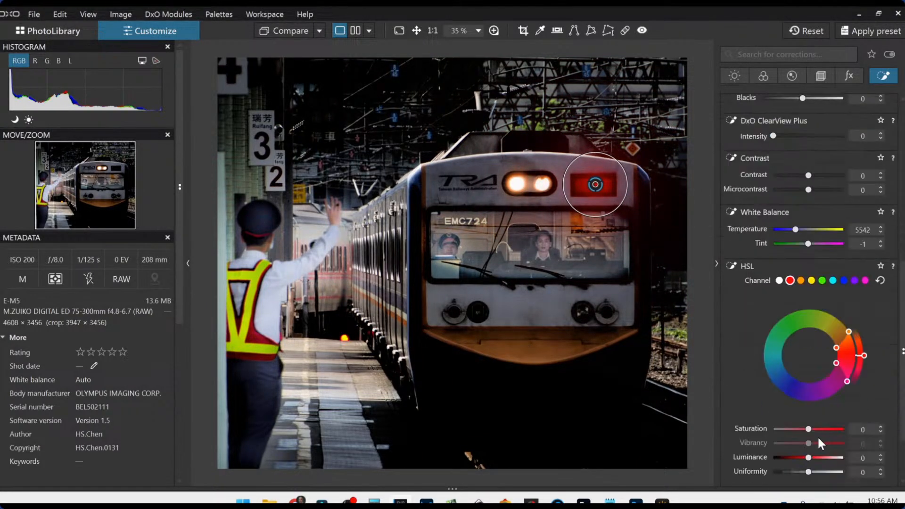
left_click(831, 353)
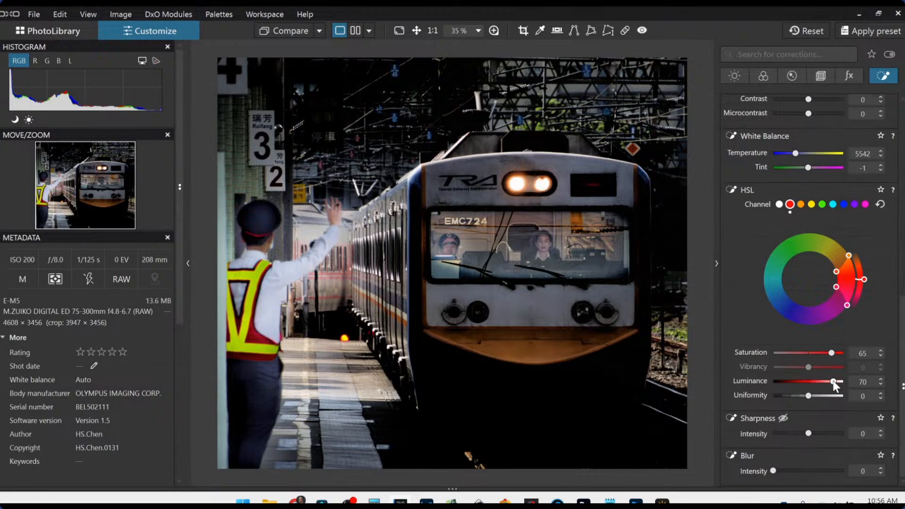
Step: Set Exposure to 0.76 and Blacks to -13 for the destination display mask
scroll(811, 230, "up", 2)
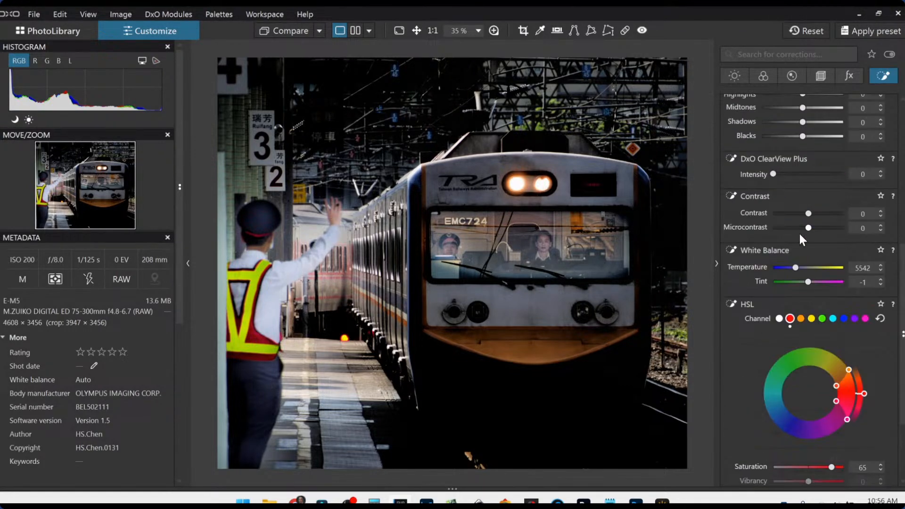
scroll(801, 207, "up", 3)
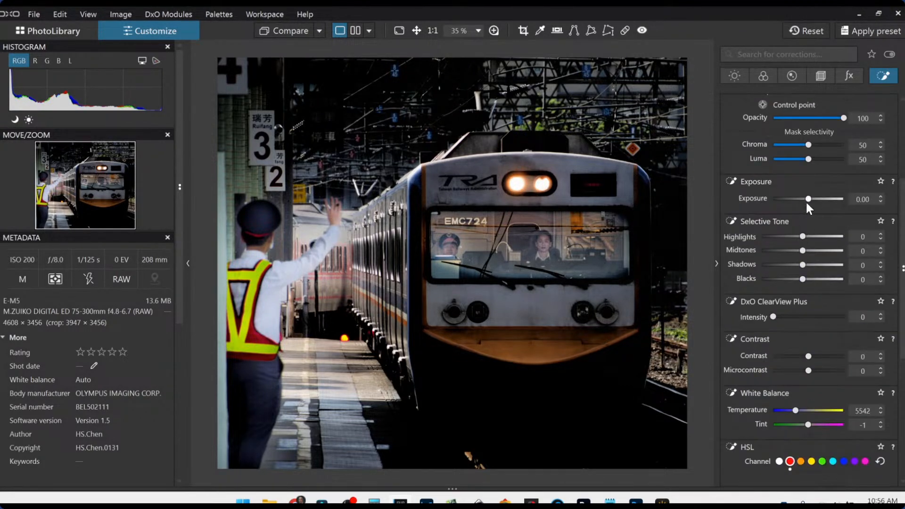
left_click_drag(811, 201, 816, 201)
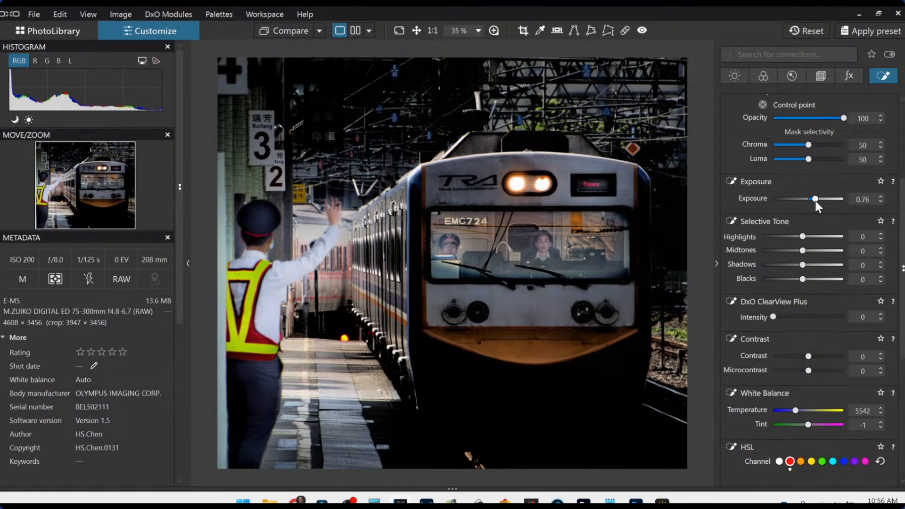
left_click_drag(802, 281, 797, 280)
left_click(266, 150)
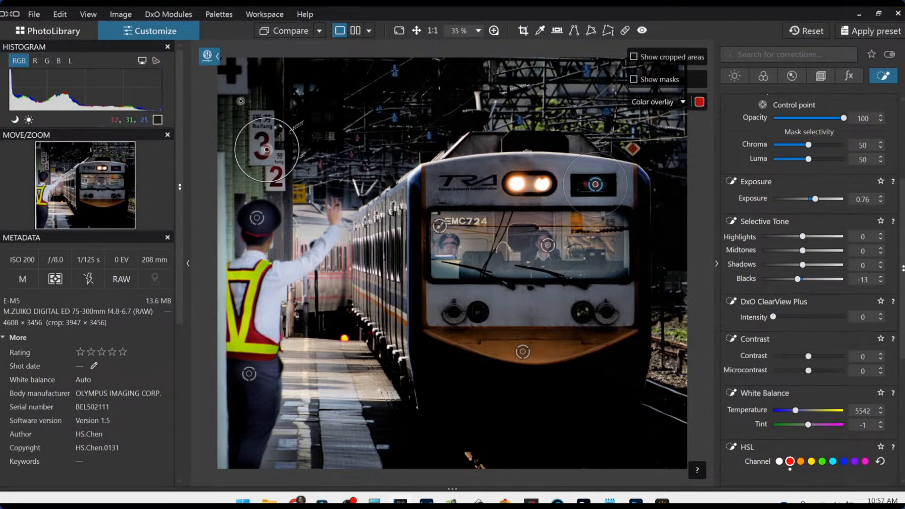
left_click(232, 74)
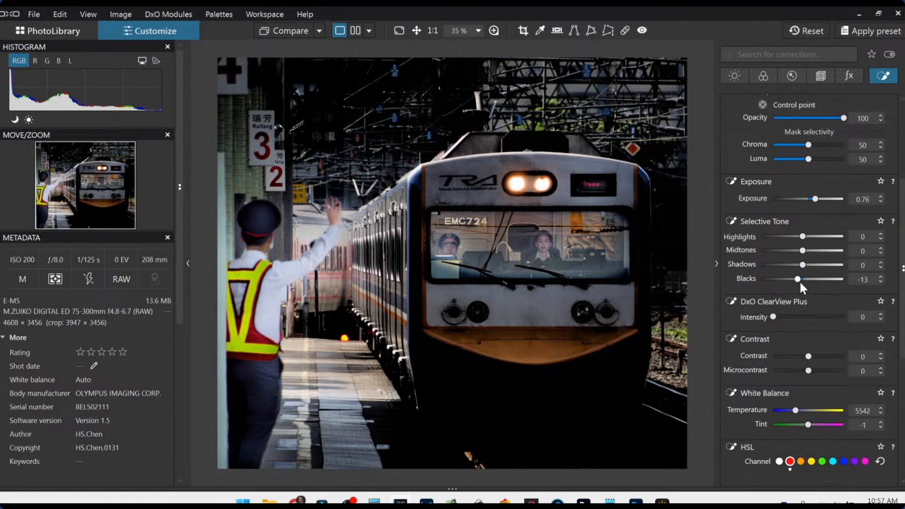
key("Delete")
key("Delete")
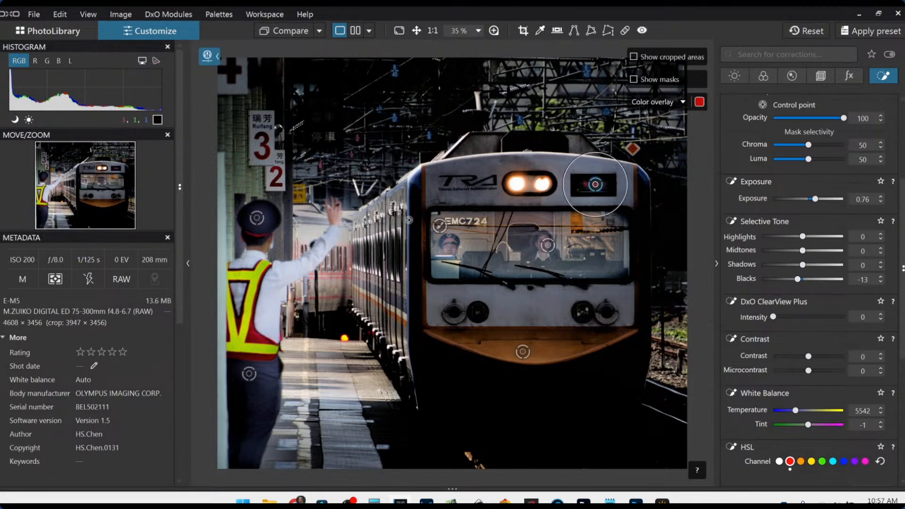
Step: Create a new control point mask on the platform number signs and the cross sign, with Exposure 1.26
scroll(758, 177, "up", 4)
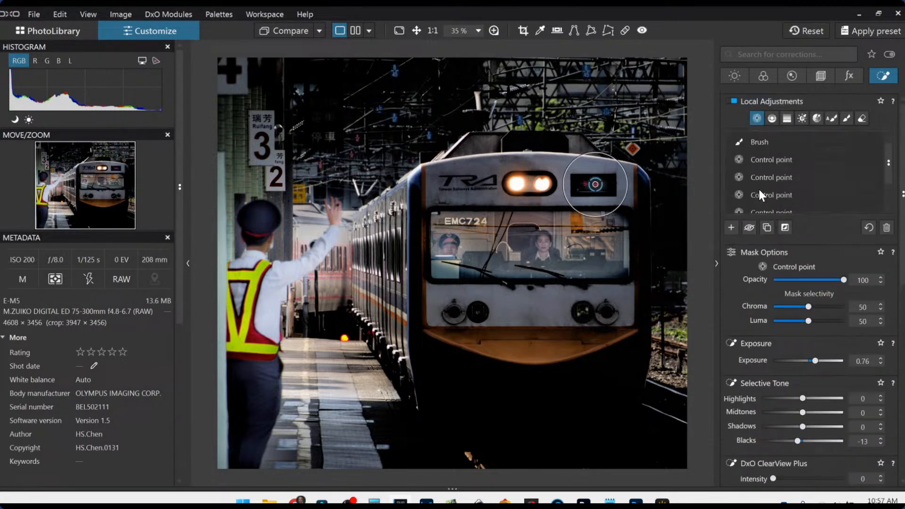
left_click(732, 229)
scroll(262, 156, "up", 2)
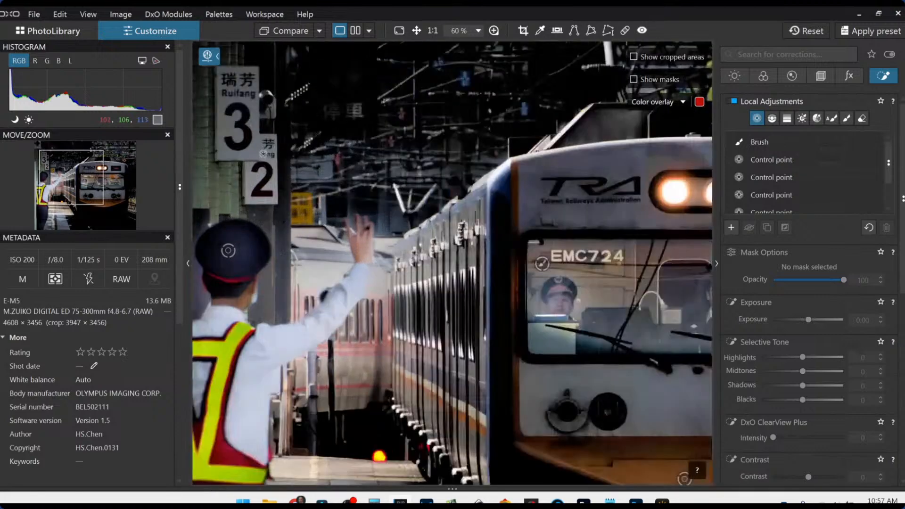
left_click(238, 144)
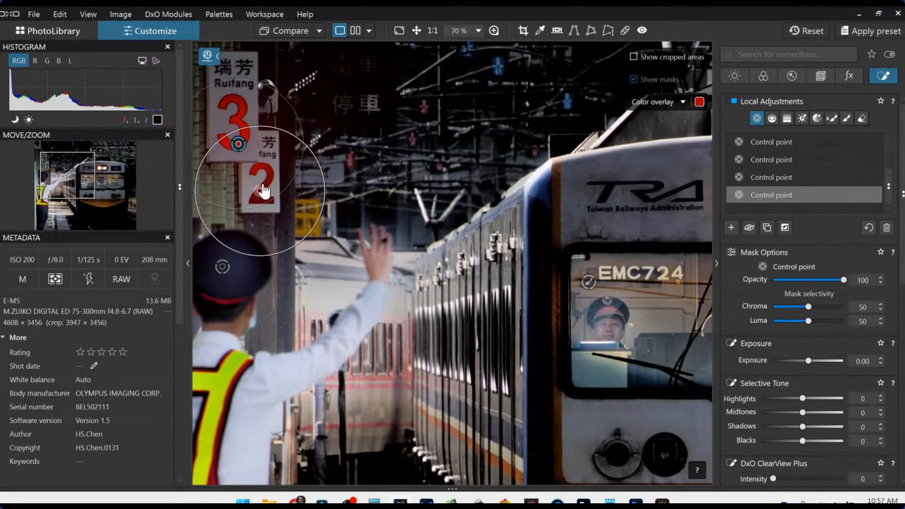
scroll(245, 155, "down", 1)
scroll(244, 155, "down", 2)
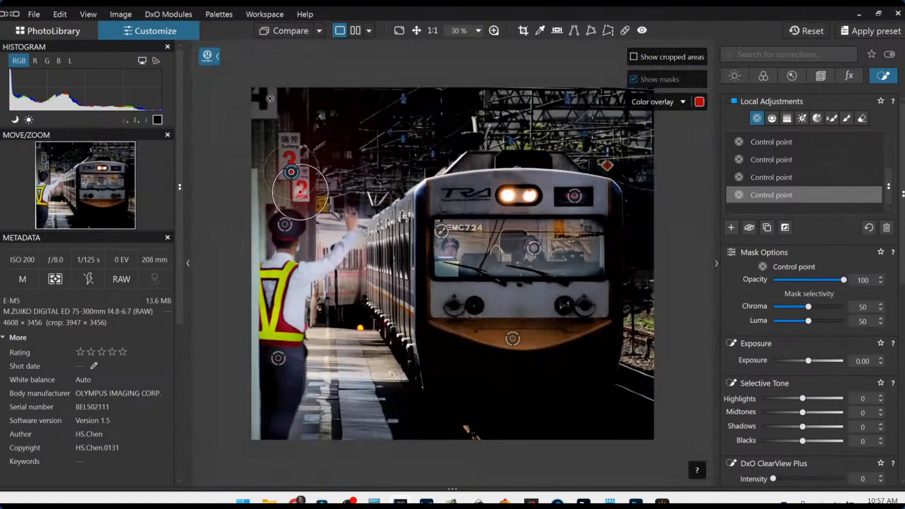
left_click(262, 98)
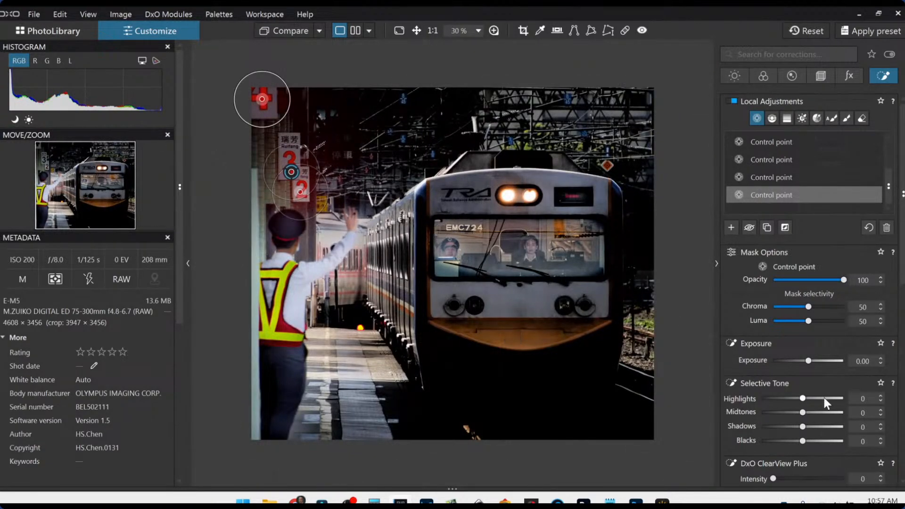
left_click_drag(809, 361, 821, 361)
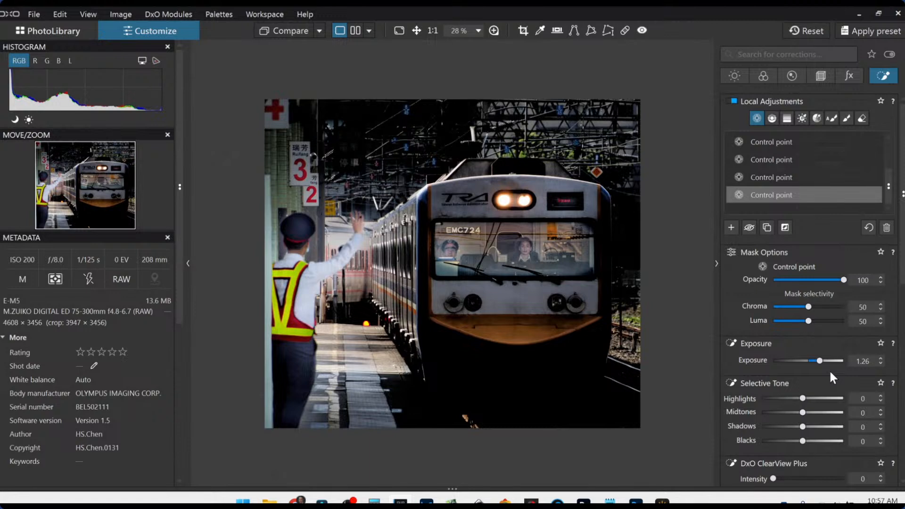
key("Escape")
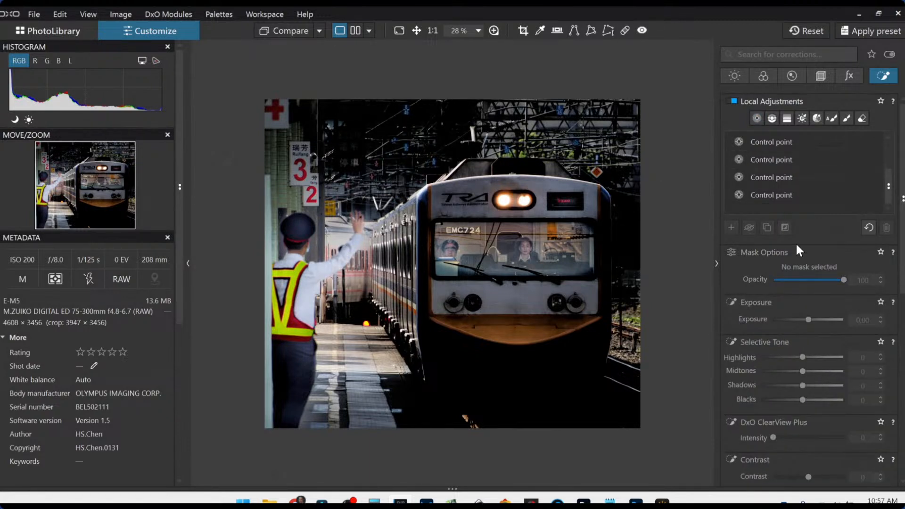
Step: Shrink and reposition the control points along the platform worker's raised arm in the uniform mask
left_click(770, 162)
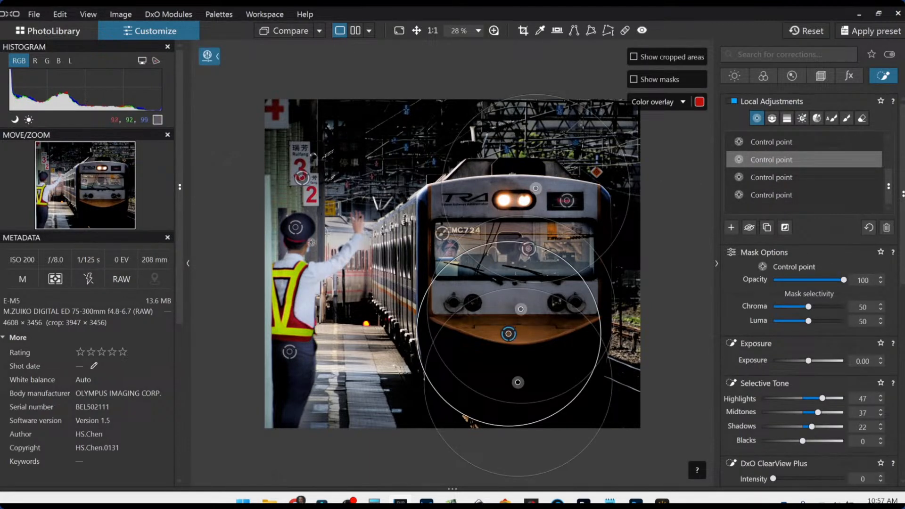
left_click(295, 227)
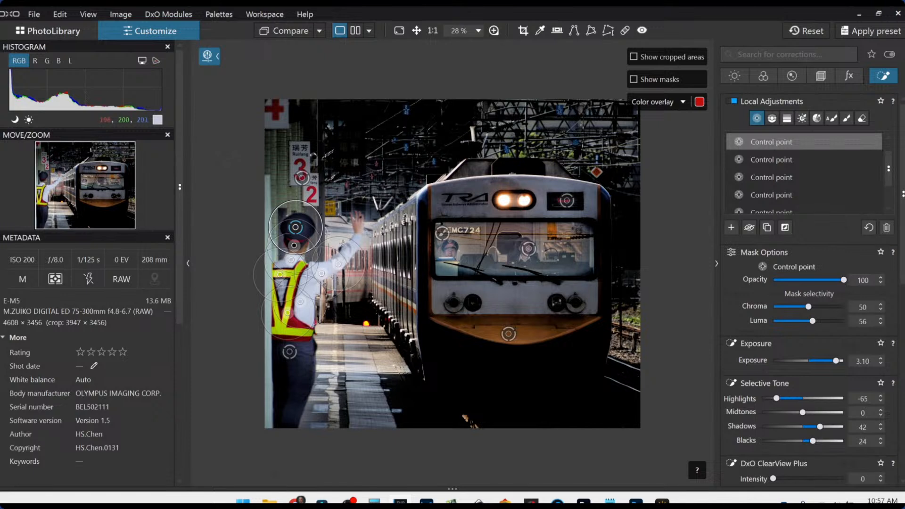
left_click_drag(343, 250, 321, 259)
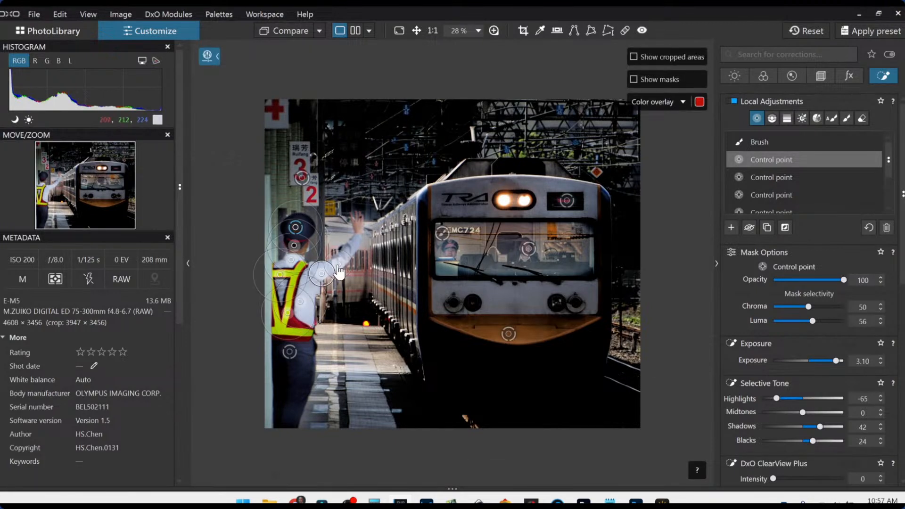
left_click_drag(339, 264, 333, 268)
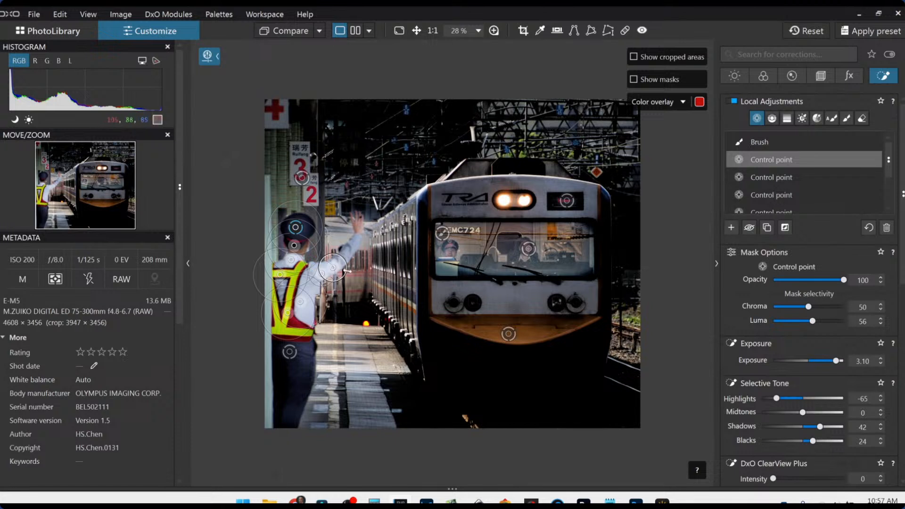
left_click_drag(332, 268, 347, 256)
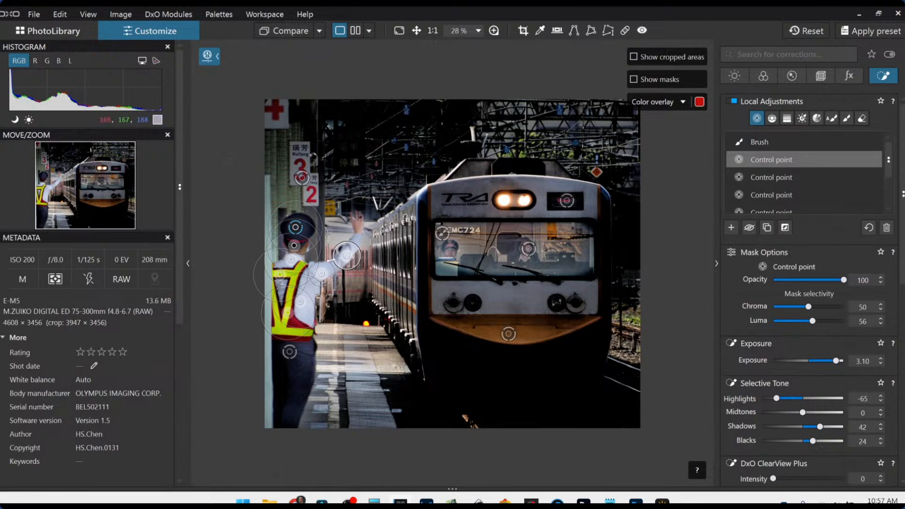
left_click_drag(327, 265, 332, 259)
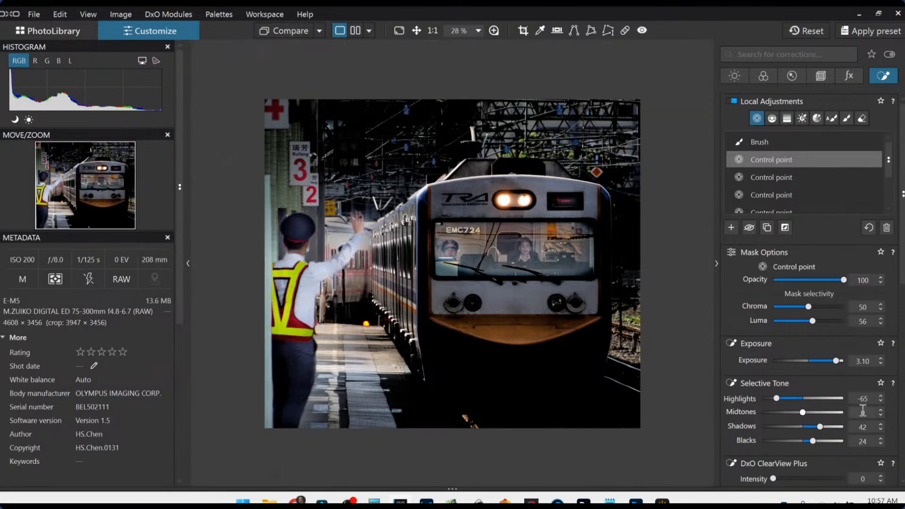
key("Escape")
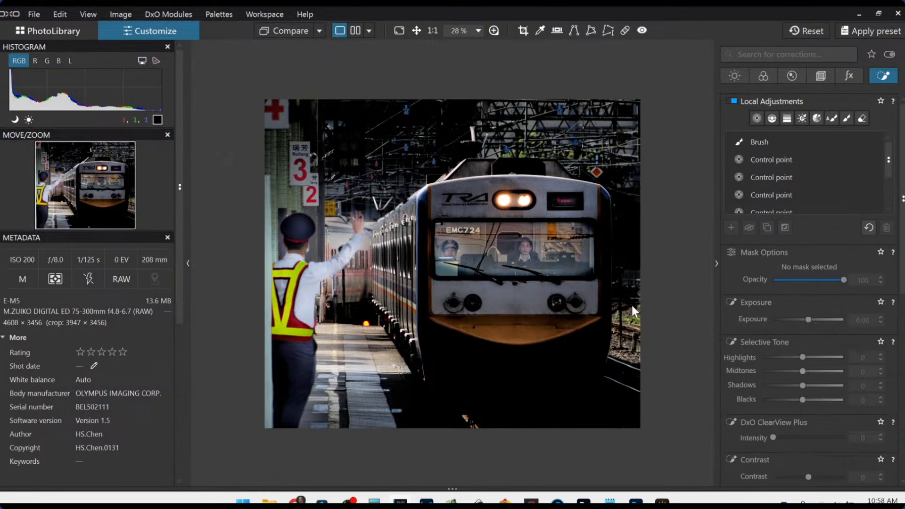
Step: Compare the edited train photo with its original version
left_click(275, 30)
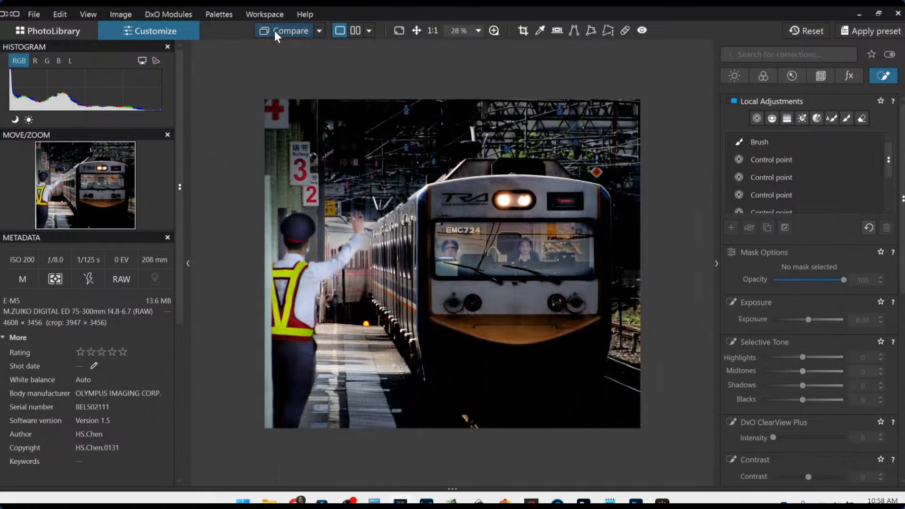
left_click(274, 30)
left_click(278, 31)
left_click(277, 31)
Step: Set Exposure to 1.06 for the worker's trousers-and-hand mask and to 2.57 for the cap-and-uniform mask
left_click(762, 160)
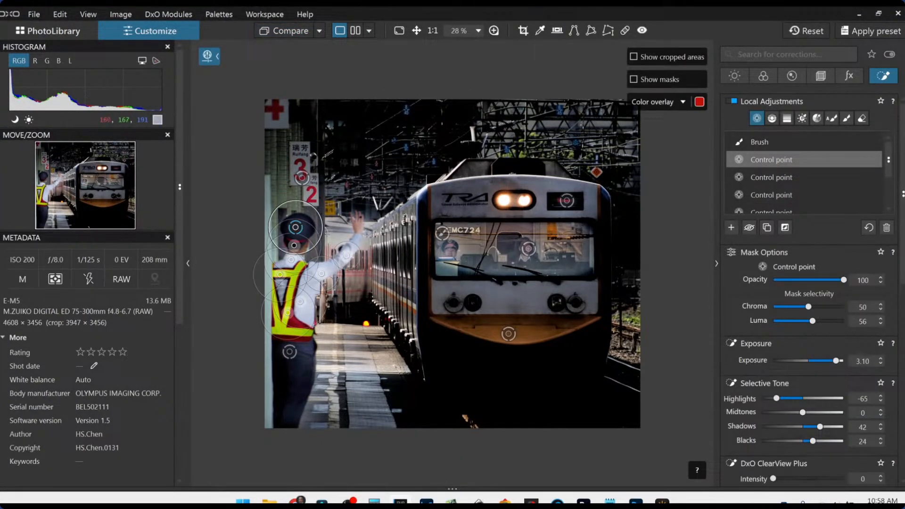
left_click(765, 172)
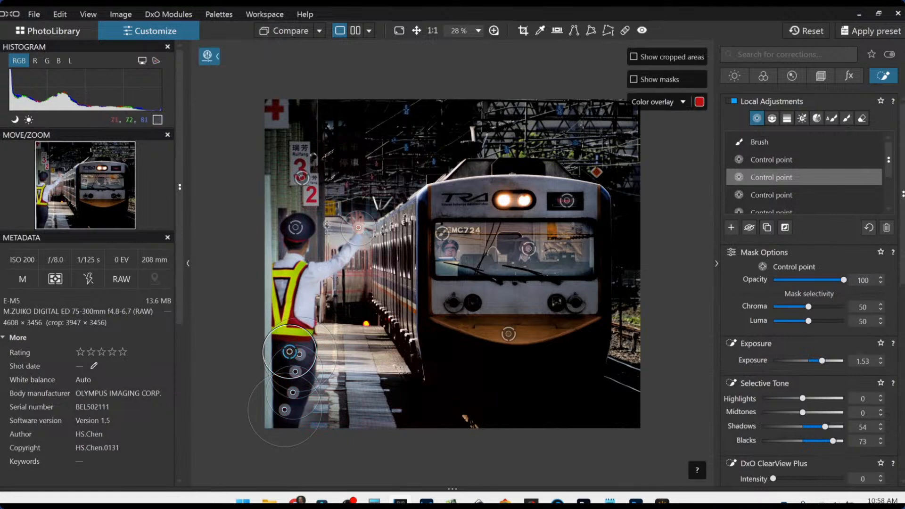
left_click_drag(352, 211, 355, 218)
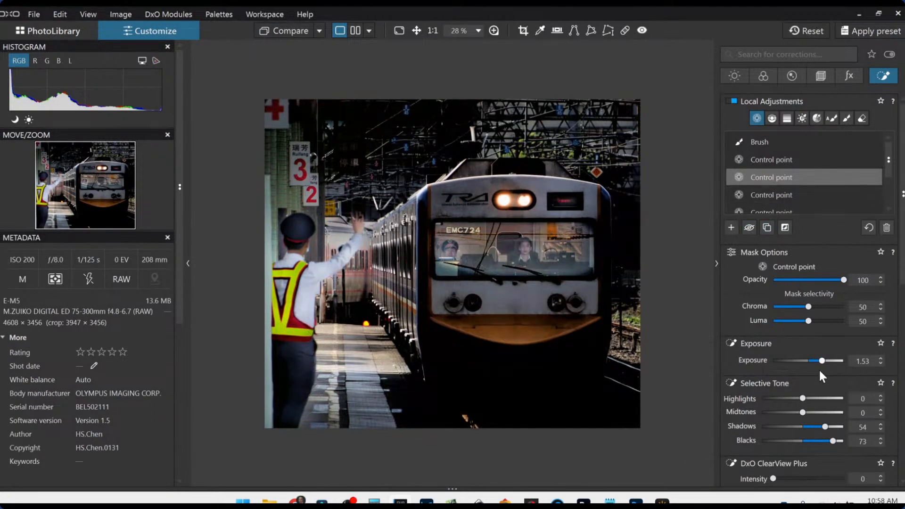
left_click_drag(822, 362, 818, 361)
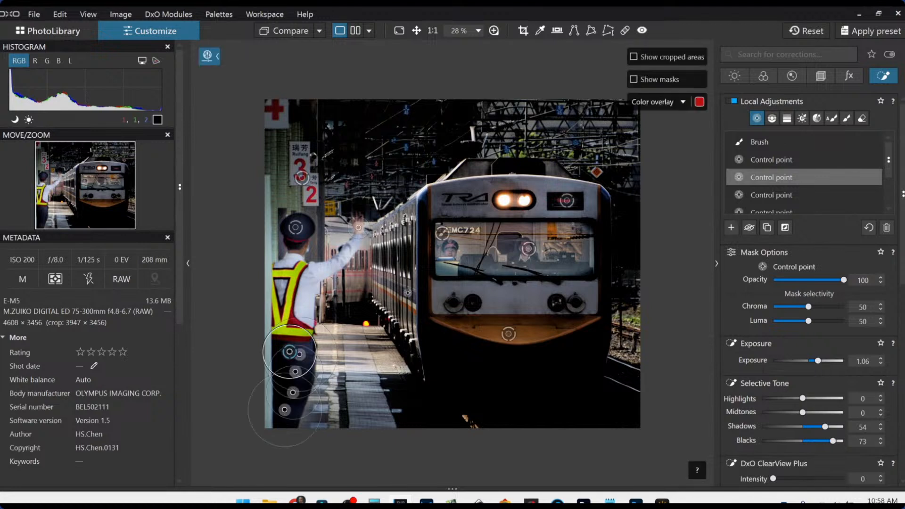
left_click(290, 238)
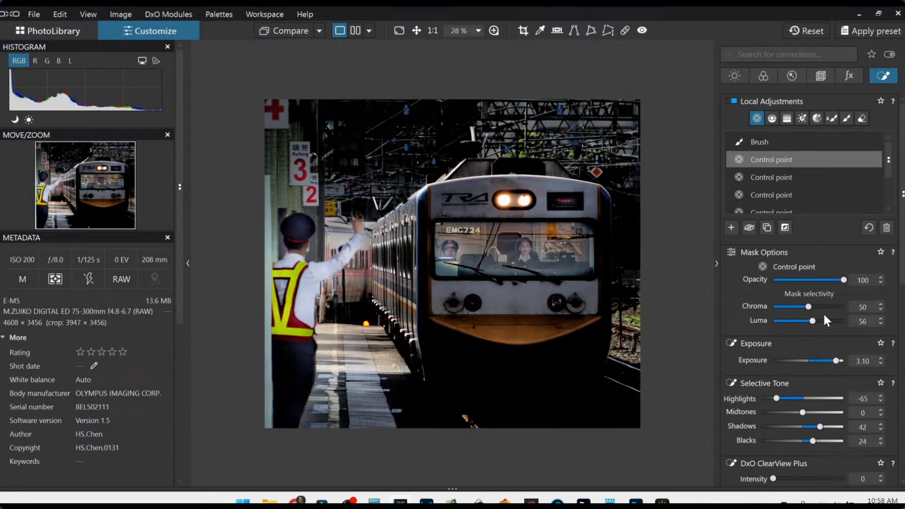
left_click_drag(836, 364, 830, 362)
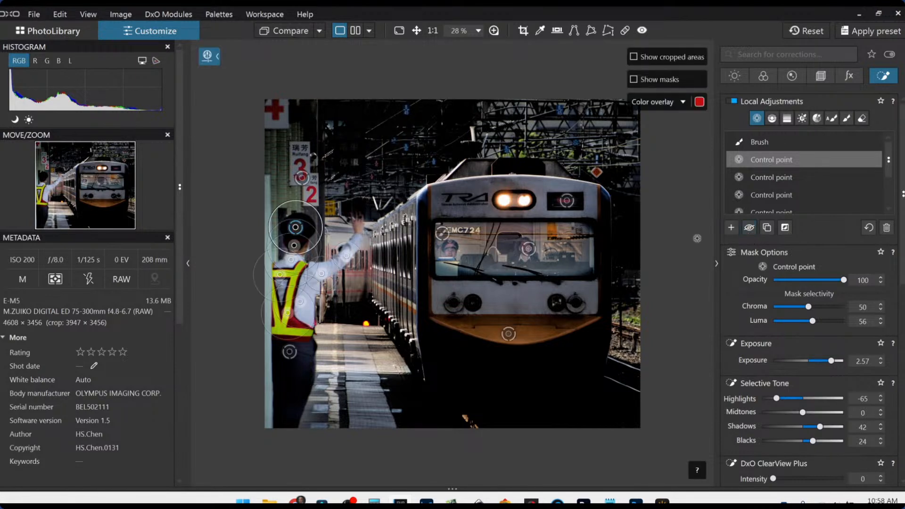
Step: Set Exposure to 0.87 for the cab brush mask and to 0.68 for the control point mask on the crew's faces
left_click(529, 249)
left_click(440, 237)
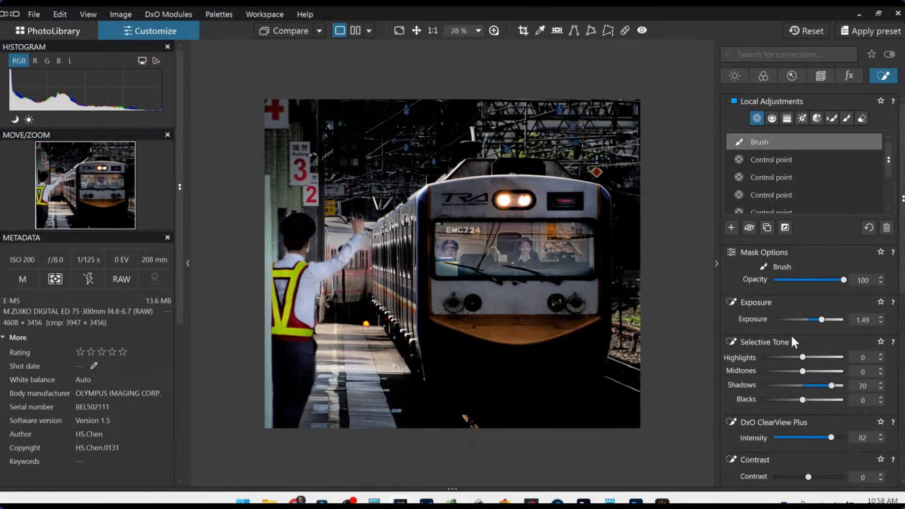
left_click_drag(819, 323, 816, 321)
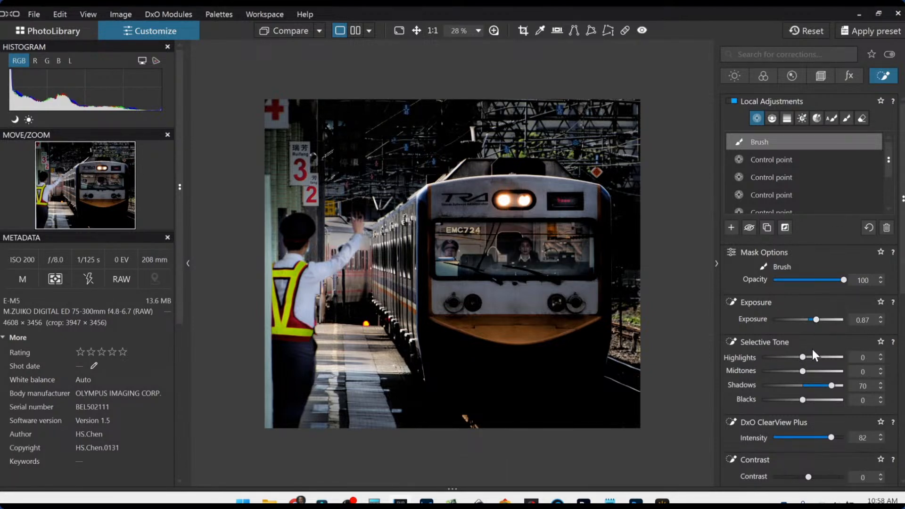
left_click(537, 254)
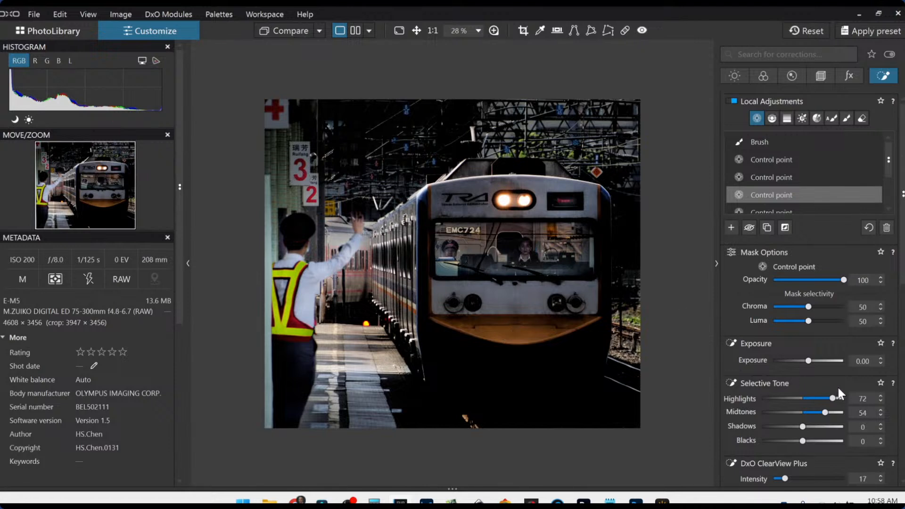
left_click_drag(811, 362, 815, 361)
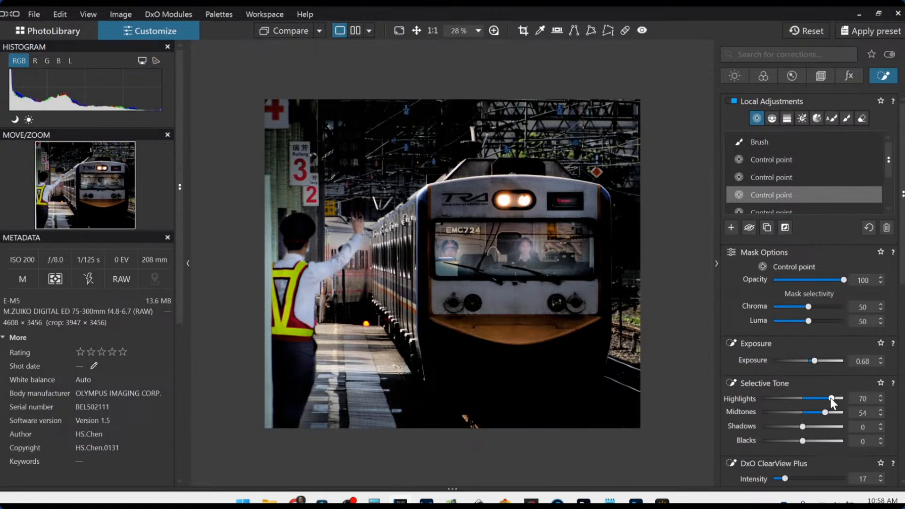
Step: Set Highlights to 50, Midtones to 24 and Exposure to 0.42 for the control point mask on the crew's faces
left_click_drag(831, 398, 813, 412)
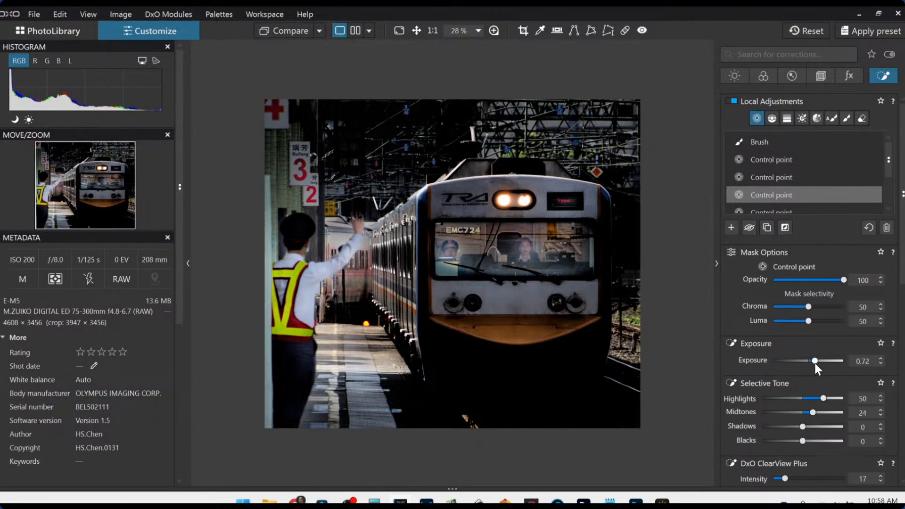
left_click_drag(815, 363, 813, 361)
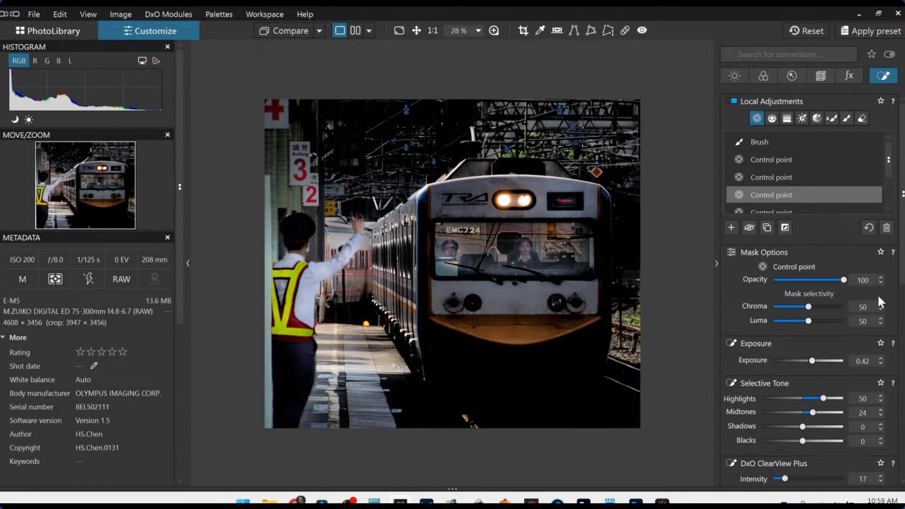
left_click(830, 195)
Step: Set the colour rendering to DxO camera profile (E-M5) and the RAW white balance temperature to 5242
left_click(764, 76)
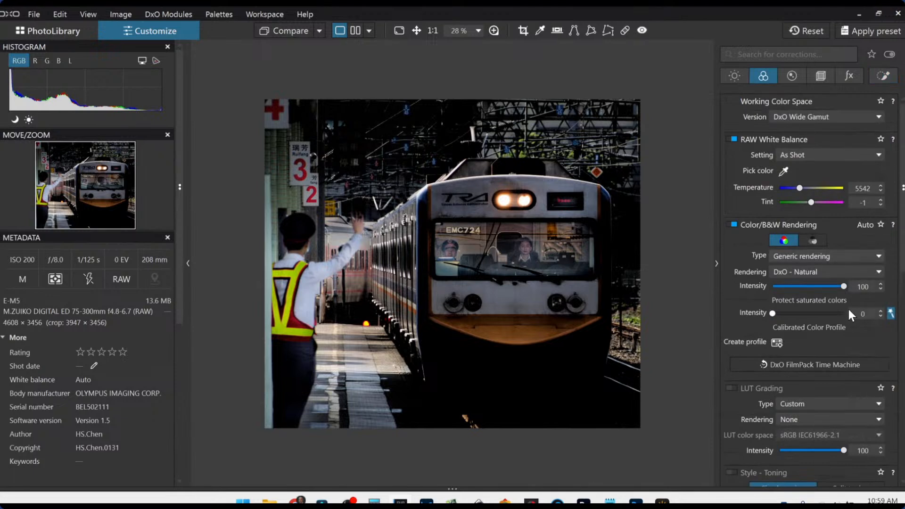
left_click(811, 274)
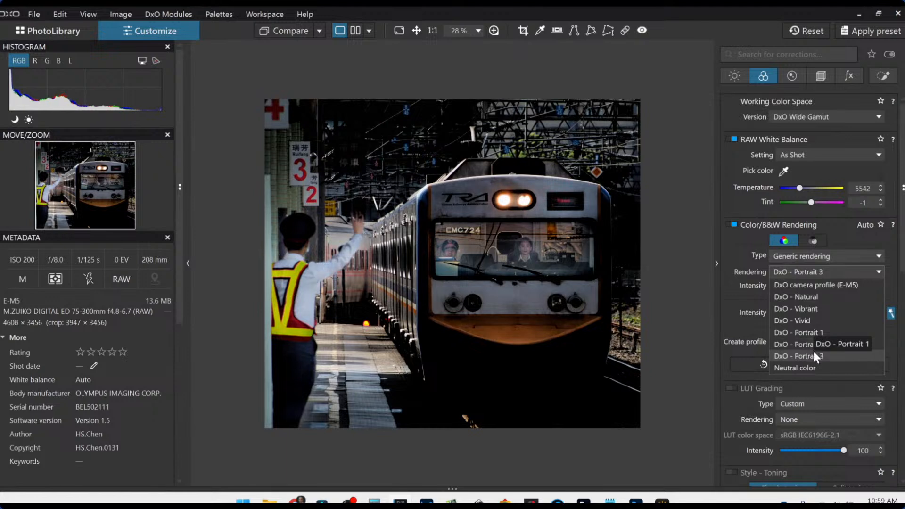
left_click(814, 287)
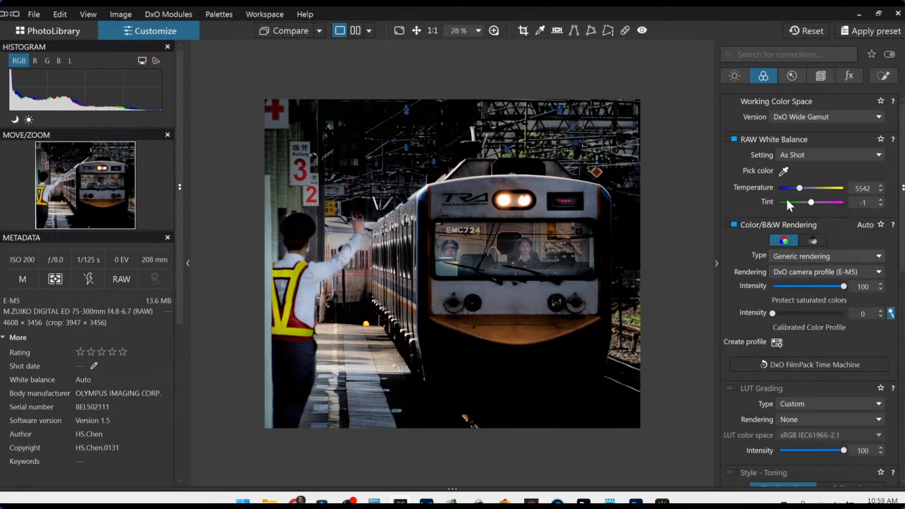
left_click(798, 191)
left_click(797, 191)
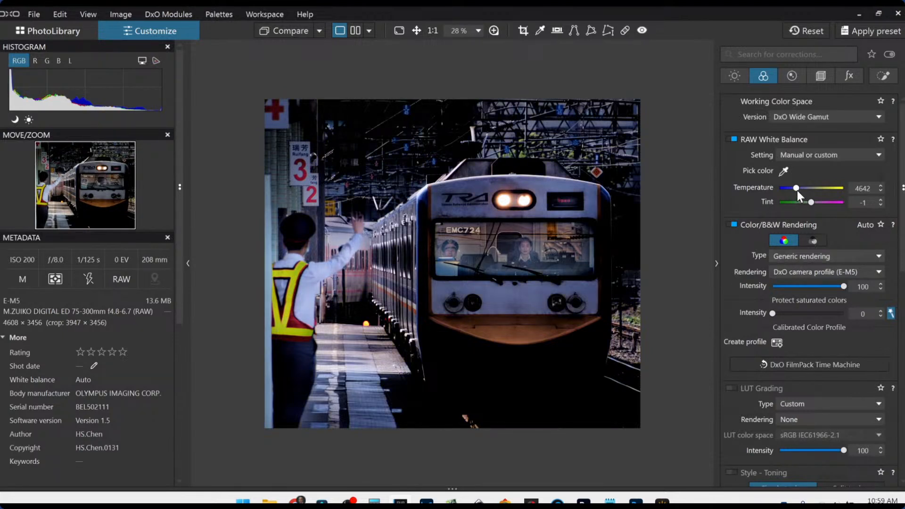
double_click(797, 191)
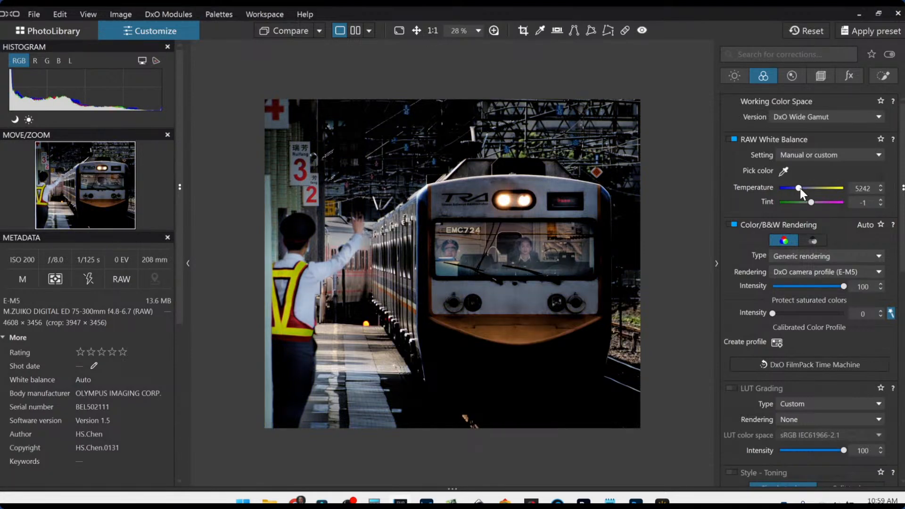
scroll(800, 360, "down", 3)
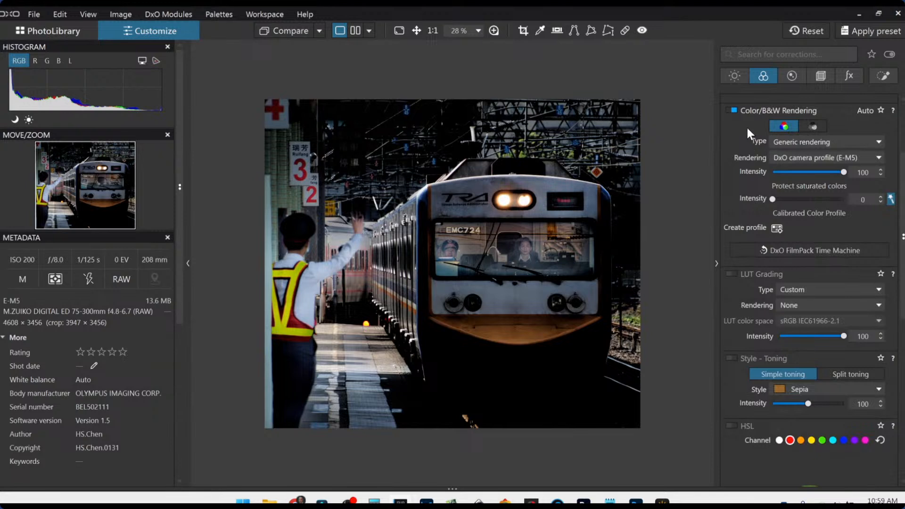
Step: Set Microcontrast to 24 and DxO ClearView Plus intensity to 38 for the whole train photo
left_click(734, 77)
scroll(768, 278, "up", 2)
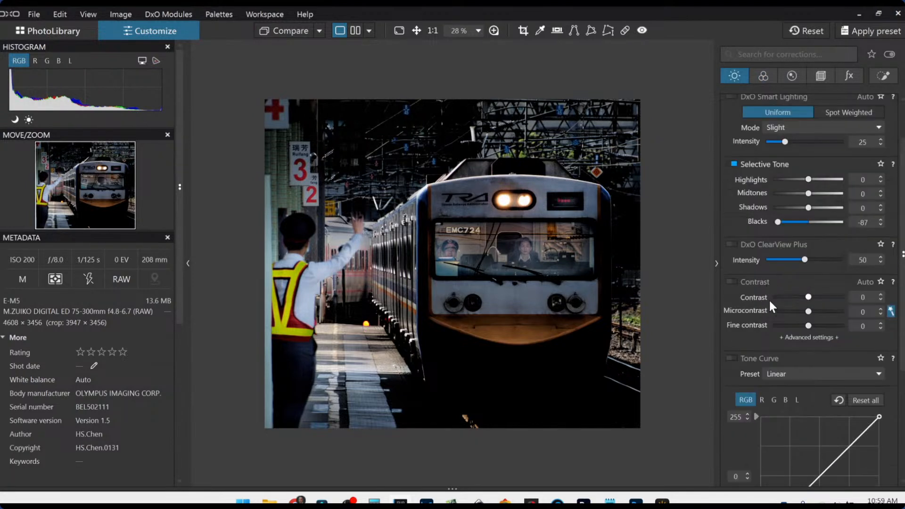
left_click_drag(810, 312, 817, 311)
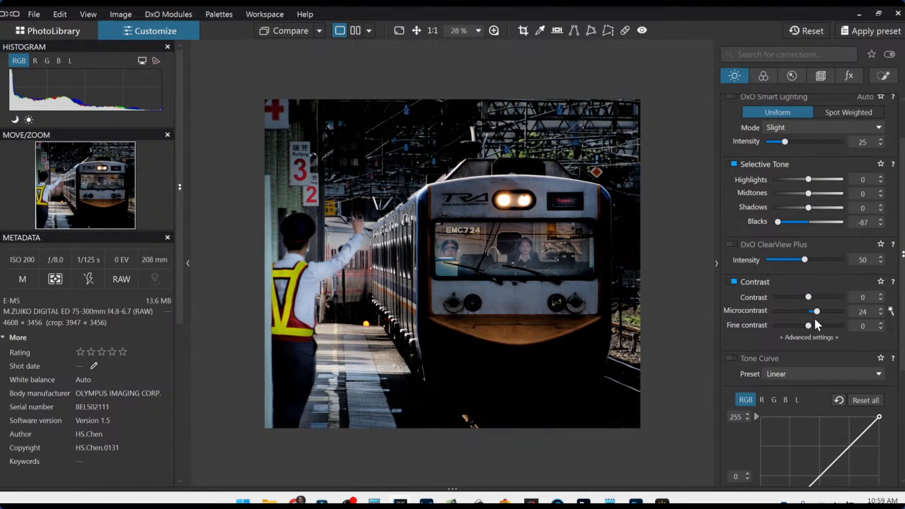
left_click_drag(800, 265, 794, 259)
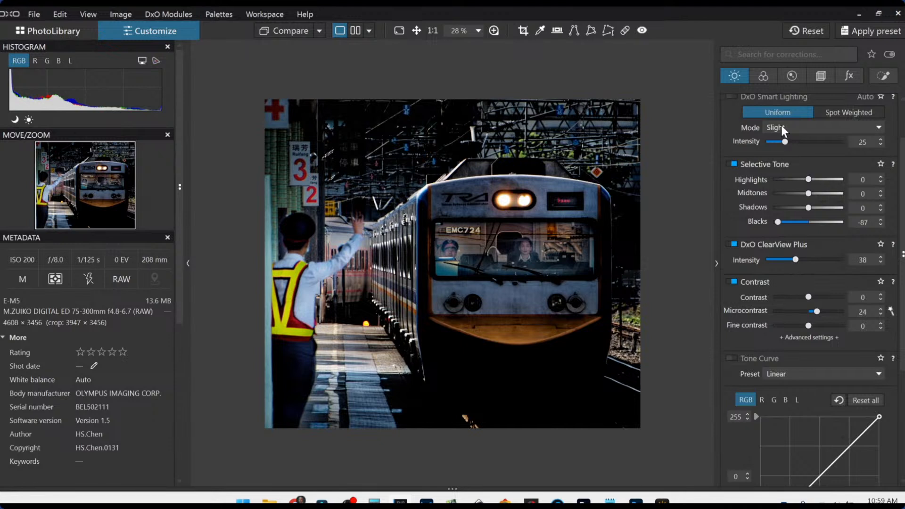
Step: Shift the RAW white balance temperature of the train photo slightly warmer
left_click(764, 75)
scroll(805, 187, "up", 1)
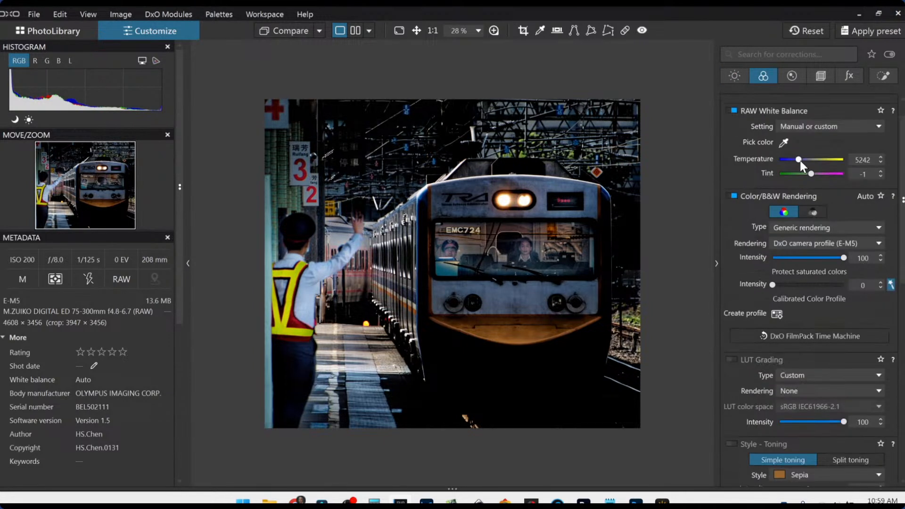
left_click_drag(799, 160, 801, 160)
Step: Add a control point mask on the train's two lower headlamps with Exposure 0.99 and Highlights 67
left_click(884, 75)
scroll(737, 211, "up", 1)
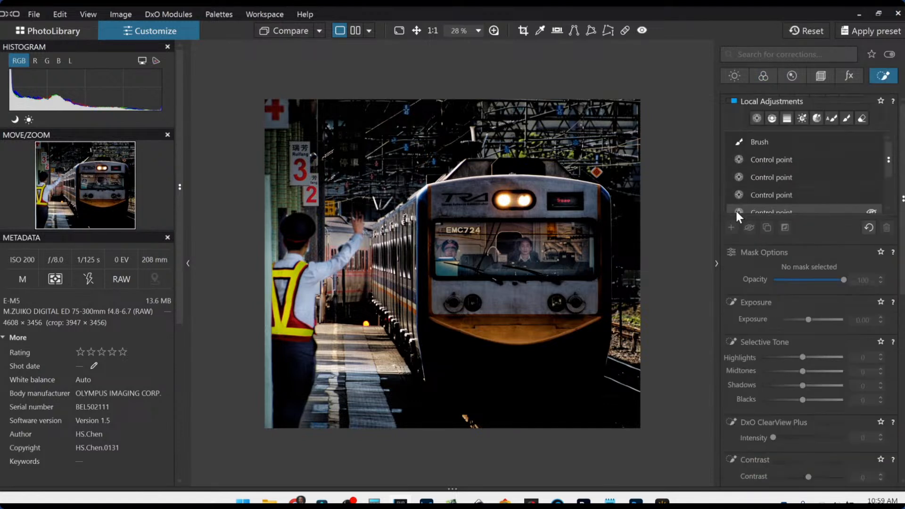
left_click(756, 118)
left_click(559, 302)
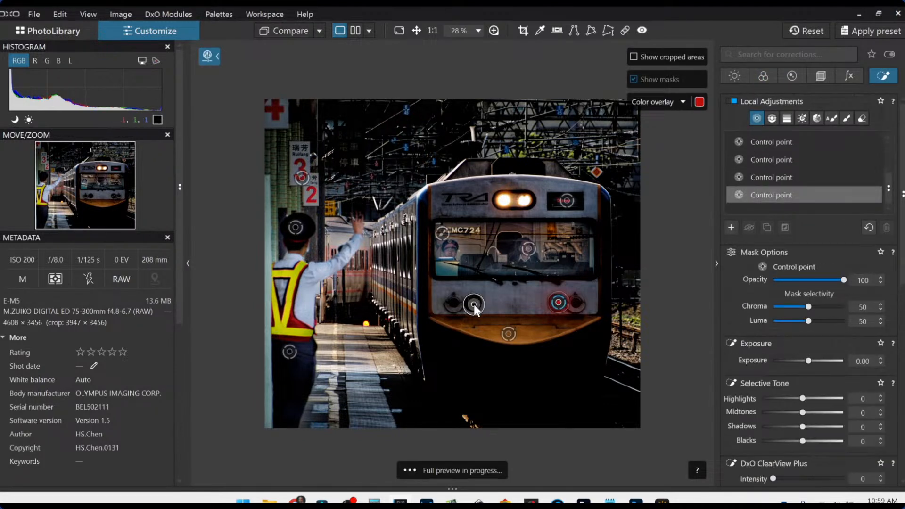
left_click(474, 302)
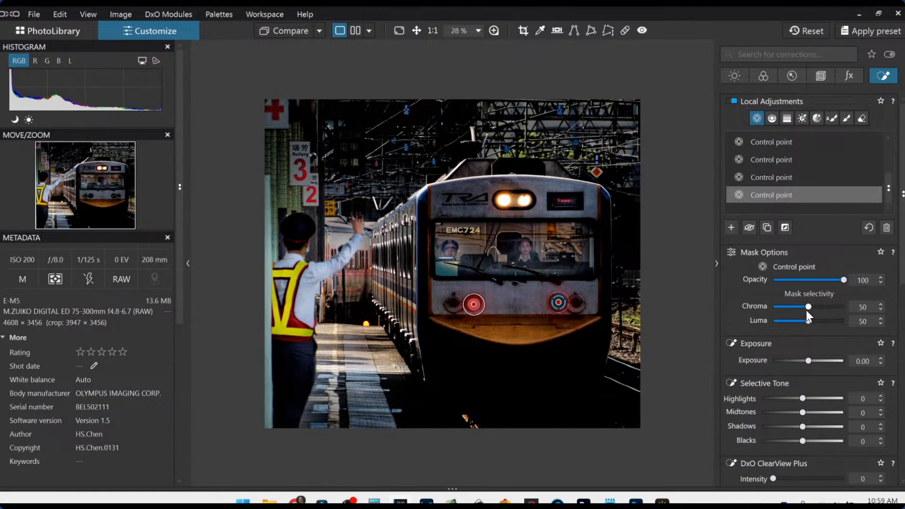
left_click_drag(813, 361, 818, 361)
left_click_drag(804, 399, 831, 400)
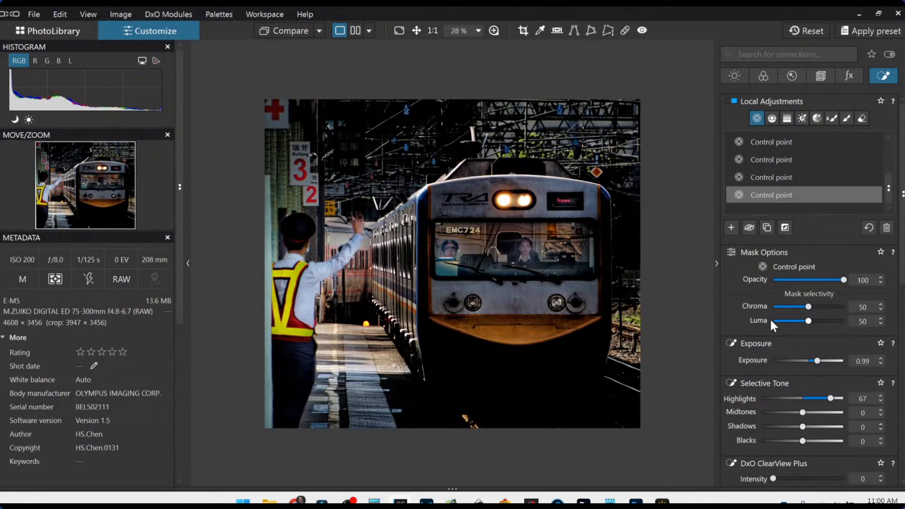
key("Escape")
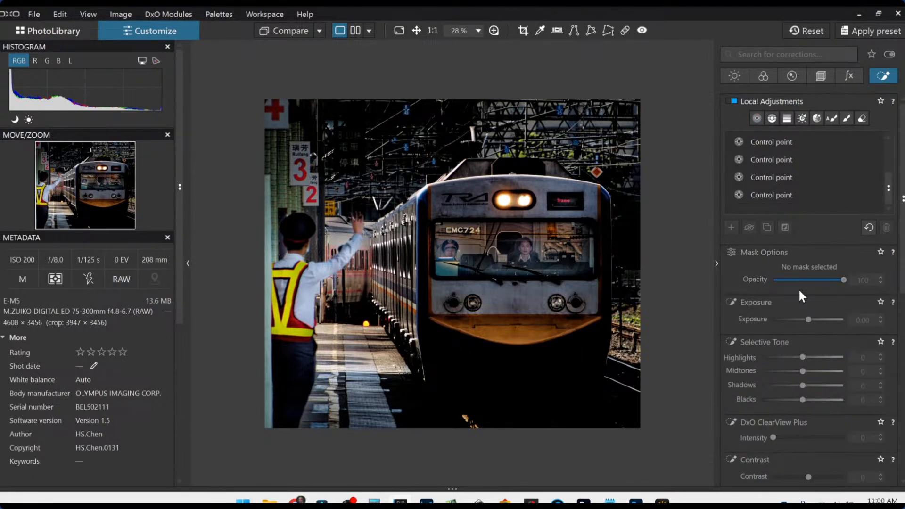
Step: Reset all corrections on the train photo
right_click(536, 290)
left_click(584, 18)
left_click(801, 32)
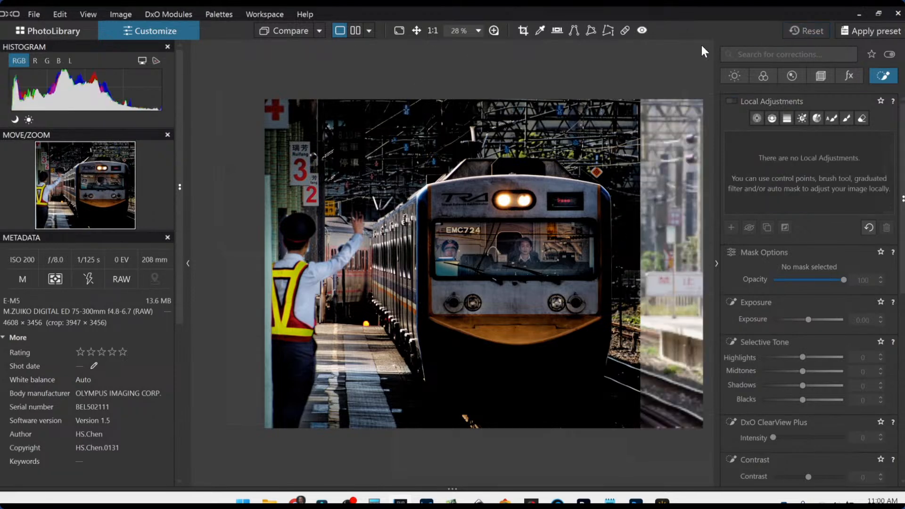
Step: Compare the exported JPEG output of the train photo side by side with the uncorrected image, with the palettes hidden
left_click(373, 32)
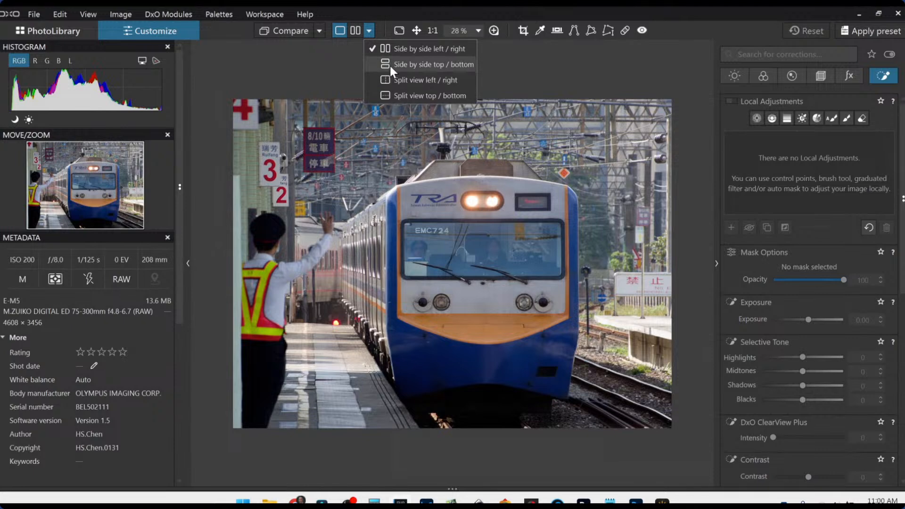
left_click(392, 49)
left_click(370, 31)
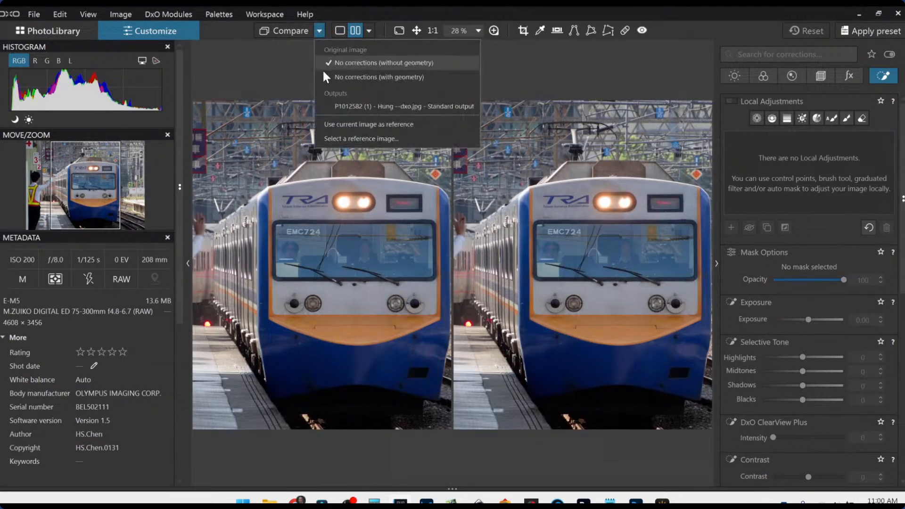
left_click(336, 103)
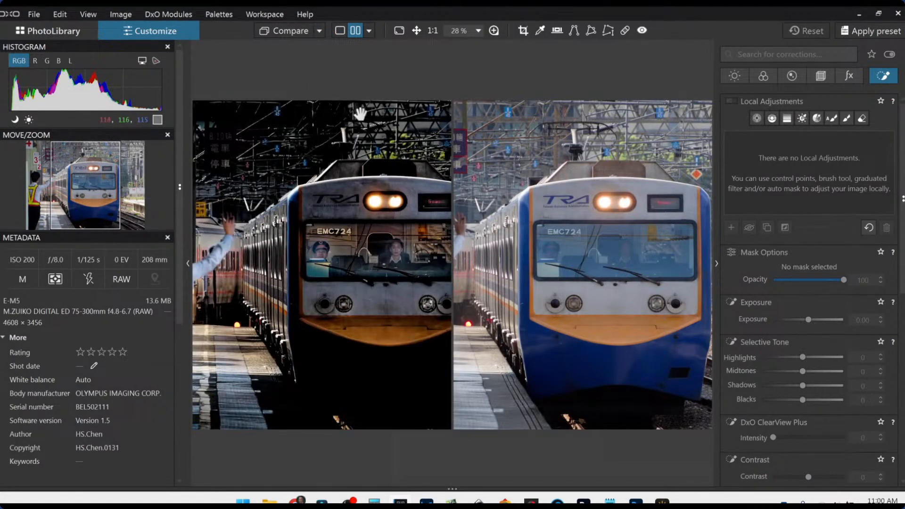
key("Tab")
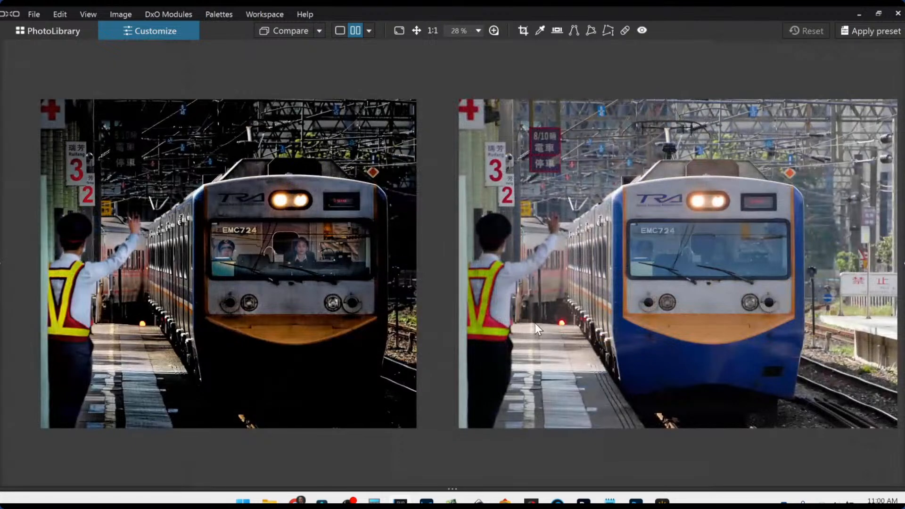
scroll(536, 323, "down", 2)
scroll(350, 290, "down", 1)
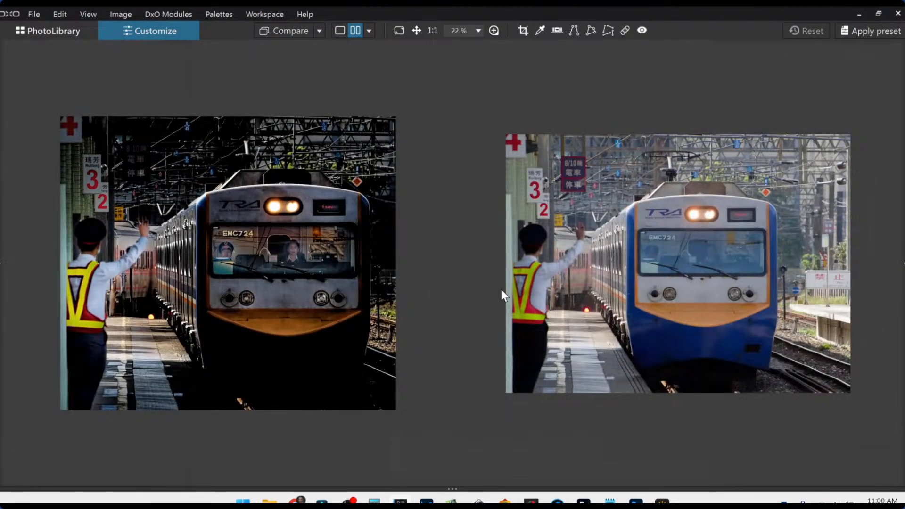
scroll(534, 298, "up", 1)
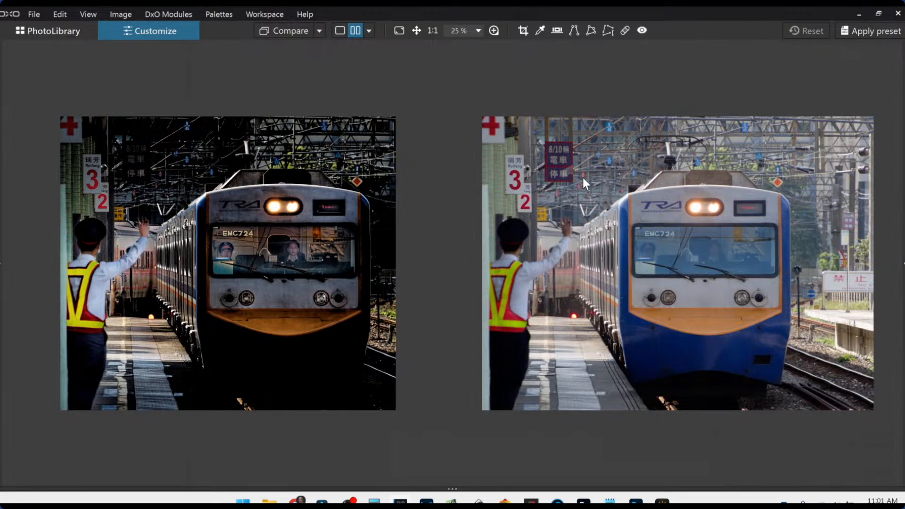
Step: Compare the two train versions in a left/right split view, moving the divider across the photo, and return to the single-image view
left_click(370, 31)
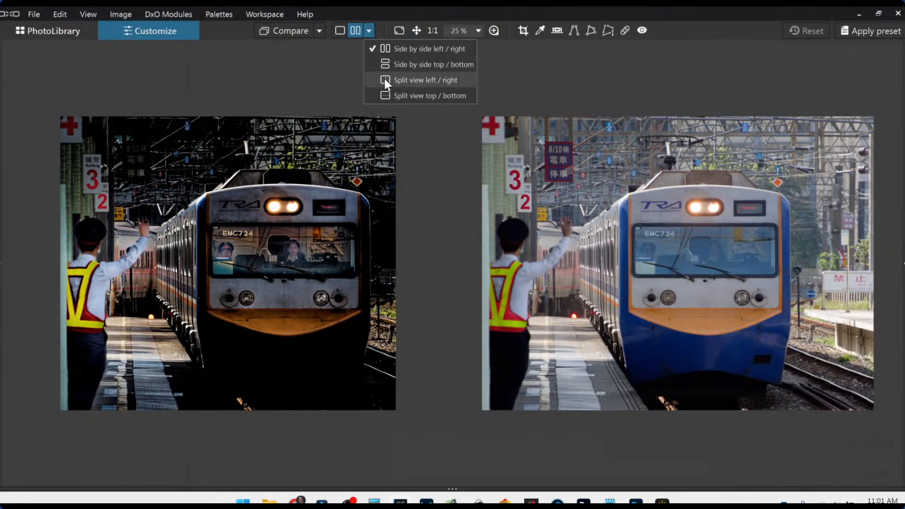
left_click(385, 78)
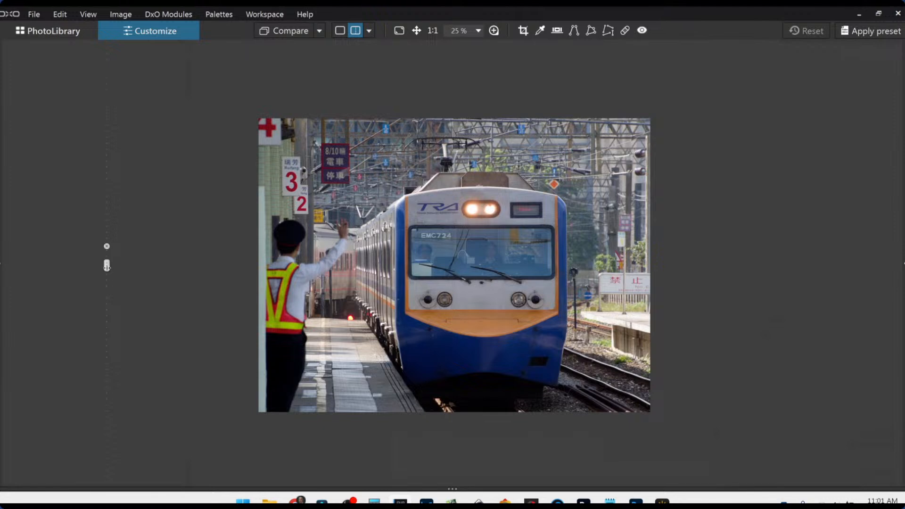
left_click_drag(106, 265, 735, 252)
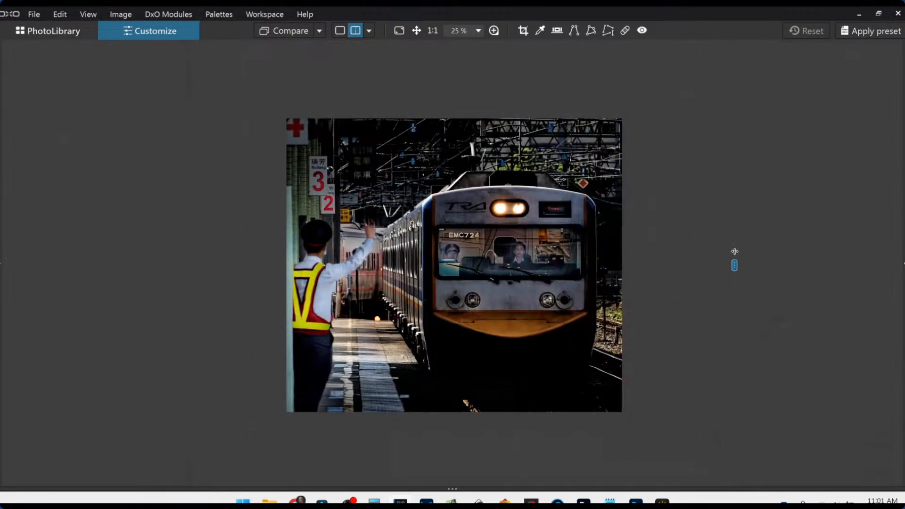
left_click(369, 30)
left_click(374, 49)
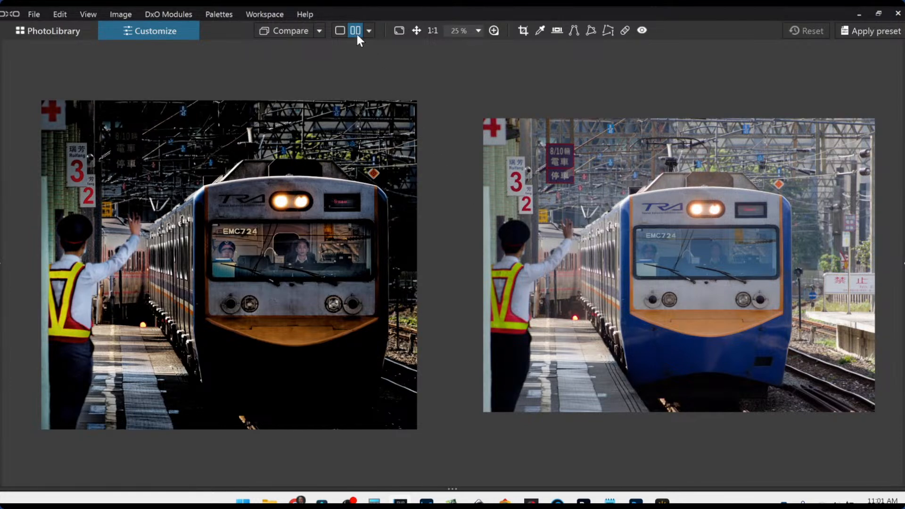
left_click(345, 29)
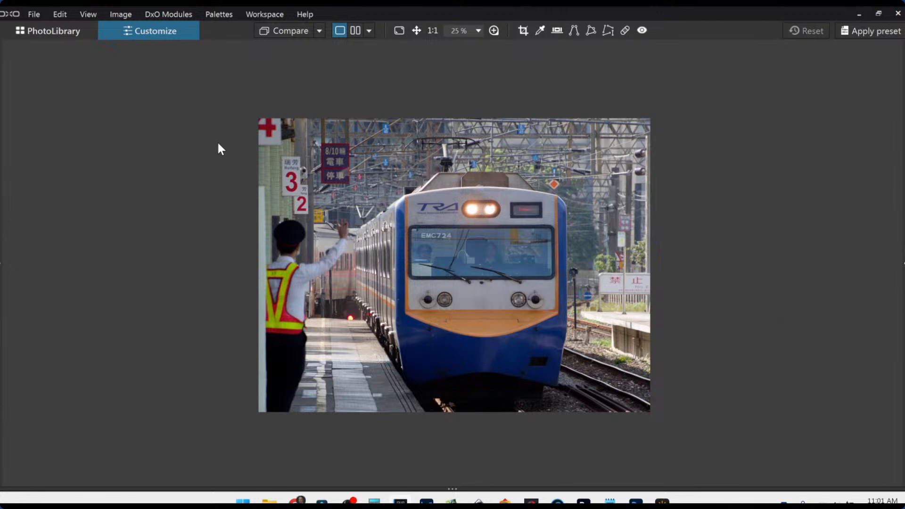
Step: Return to the photo library, dismiss the new project dialog and open the thatched riverside building photo for editing
left_click(63, 18)
left_click(28, 27)
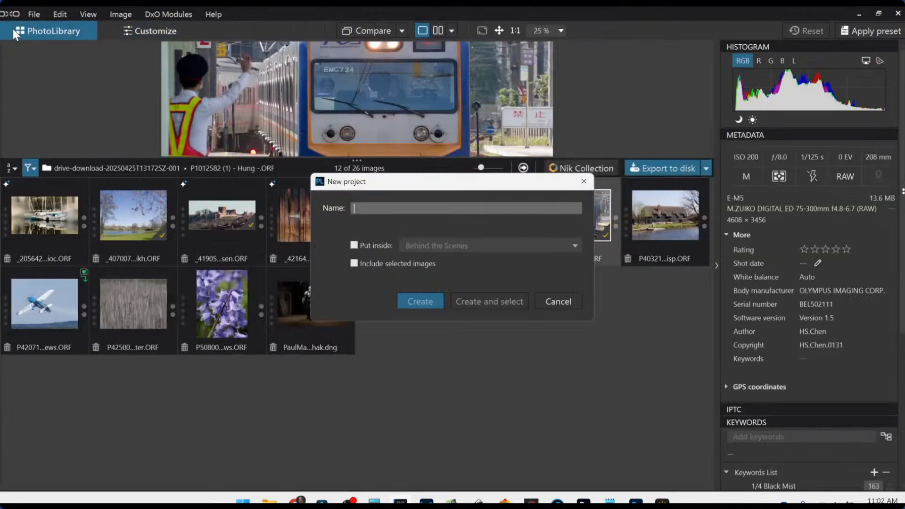
left_click(547, 301)
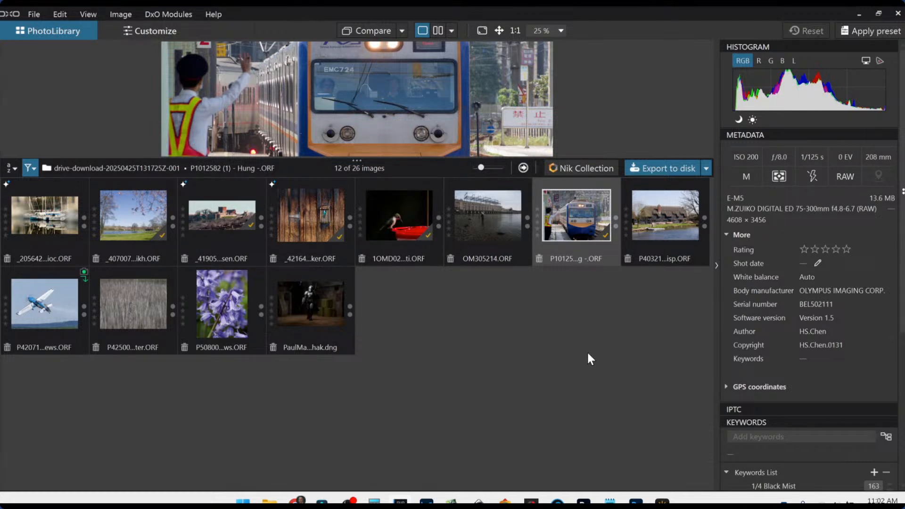
left_click(656, 235)
double_click(657, 235)
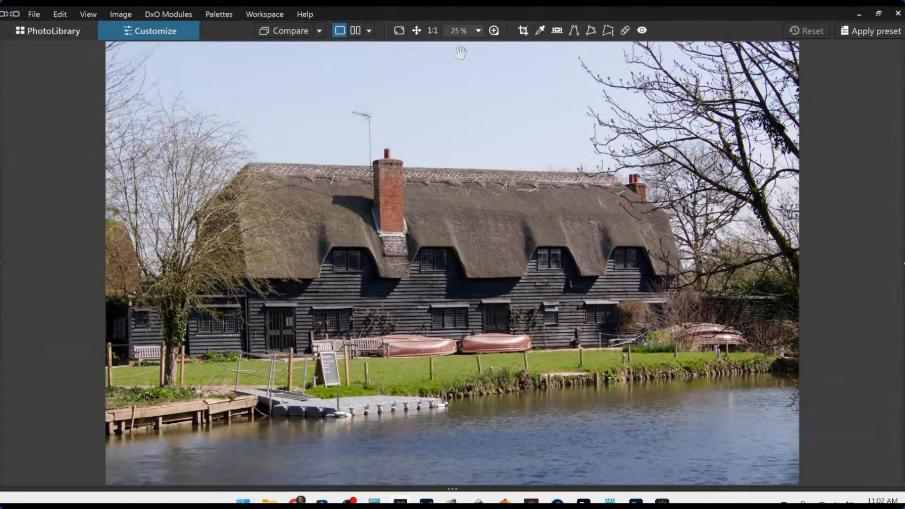
Step: Browse the general purpose presets for the thatched riverside building photo
scroll(470, 188, "down", 1)
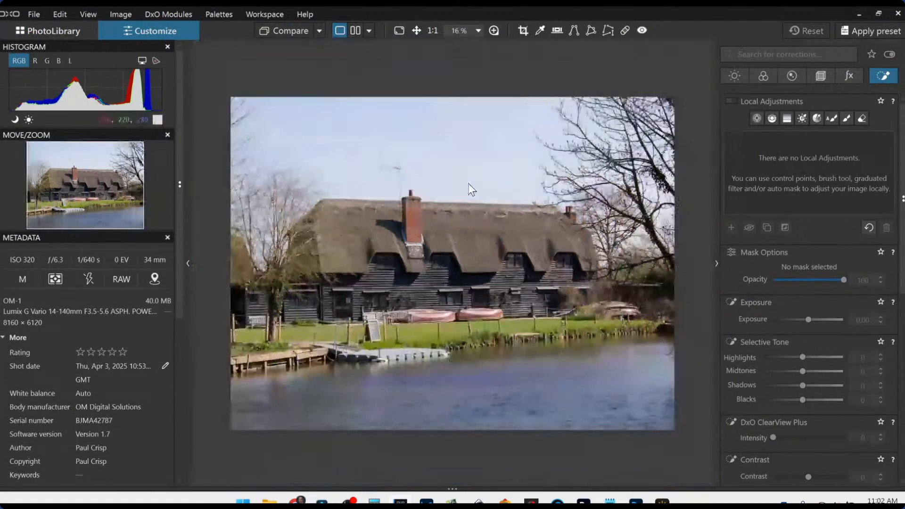
scroll(468, 184, "down", 2)
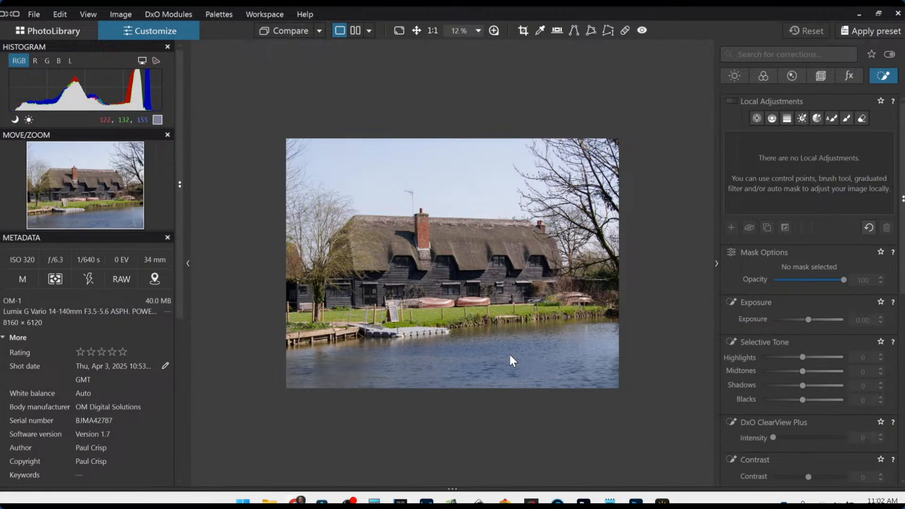
scroll(510, 361, "up", 1)
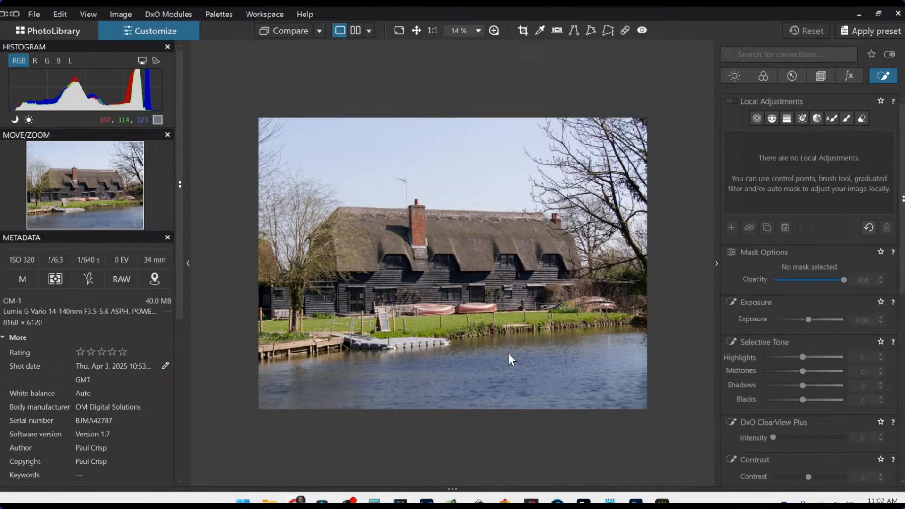
scroll(508, 354, "up", 1)
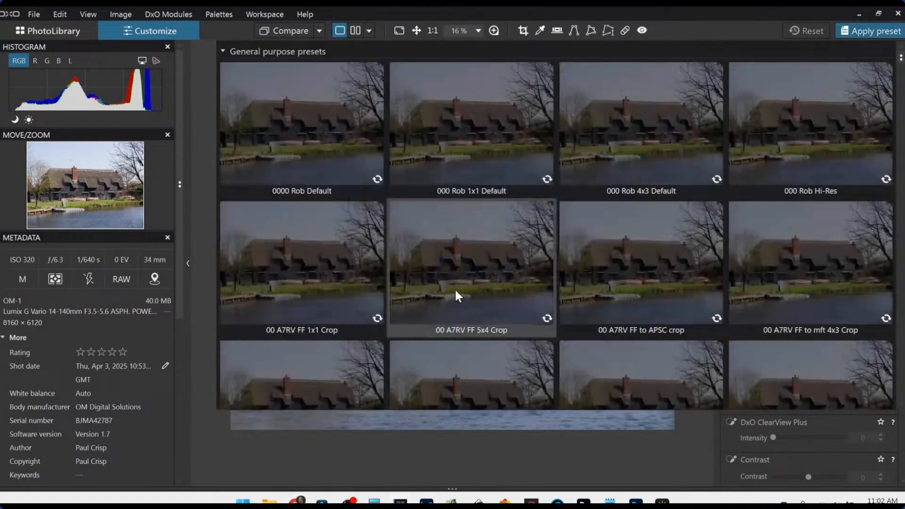
scroll(456, 291, "down", 1)
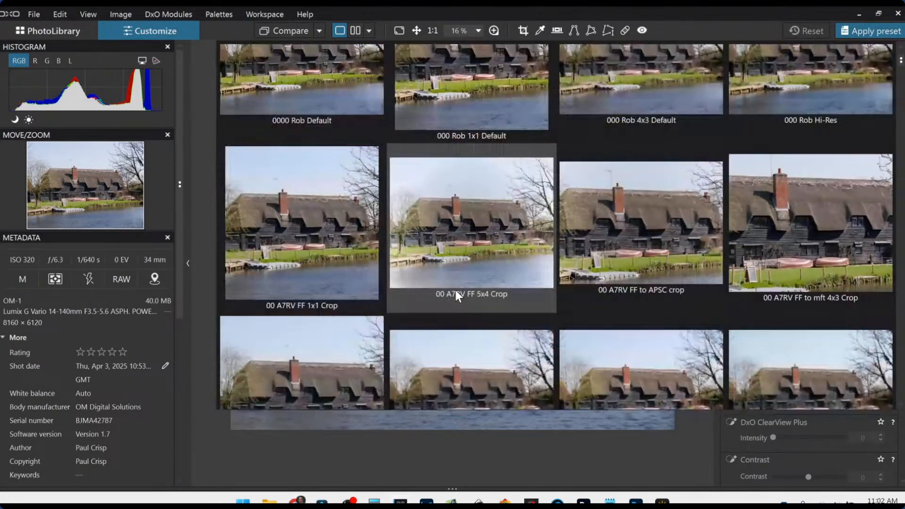
scroll(521, 363, "down", 1)
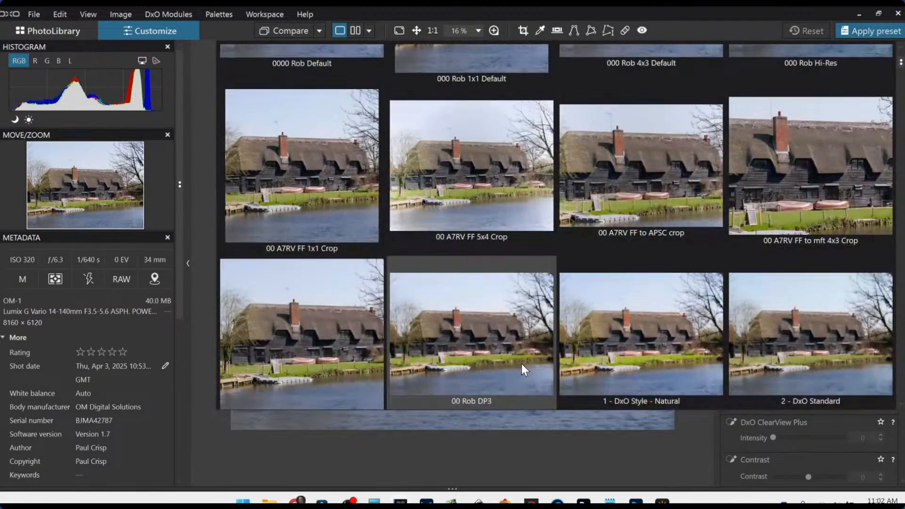
Step: Apply the 00 Rob DP3 preset to the photo and choose Original as the crop aspect ratio
left_click(521, 364)
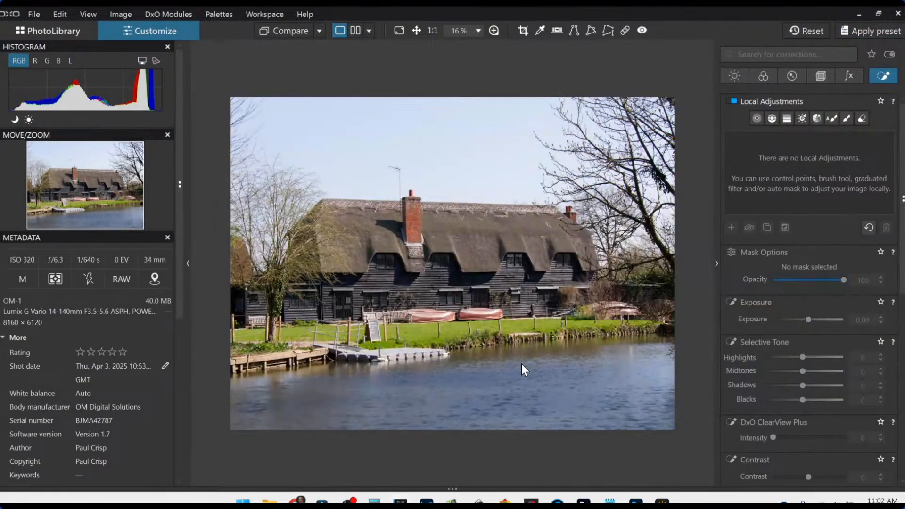
left_click(823, 77)
left_click(800, 191)
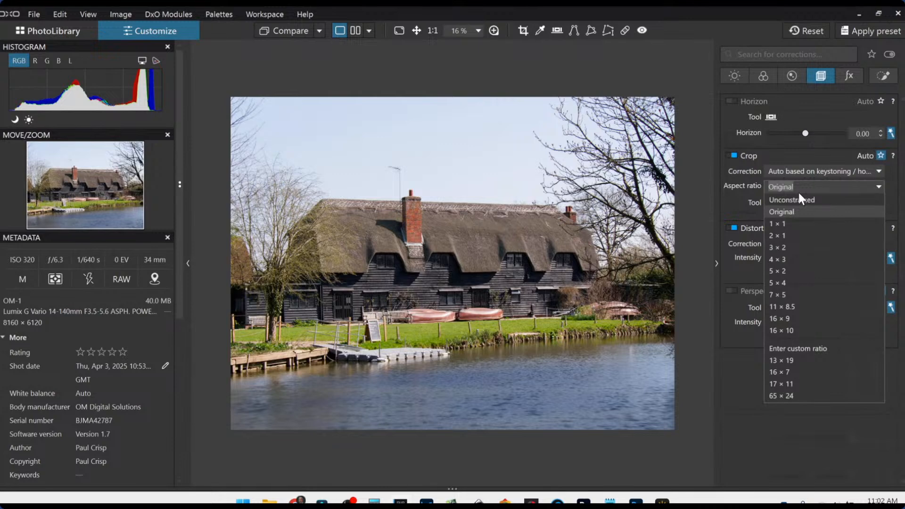
left_click(788, 213)
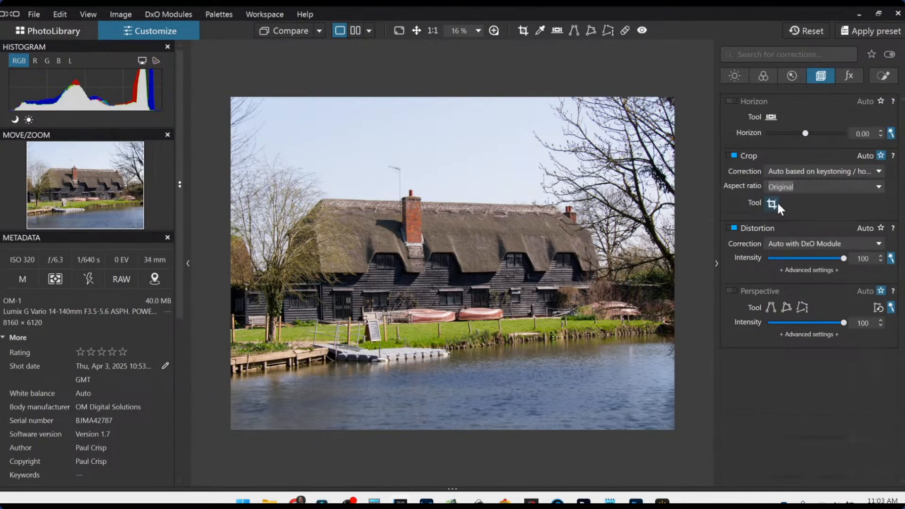
Step: Crop the photo at its original ratio to about 4779 × 3584 px and reposition the frame over the house's right end
left_click(773, 204)
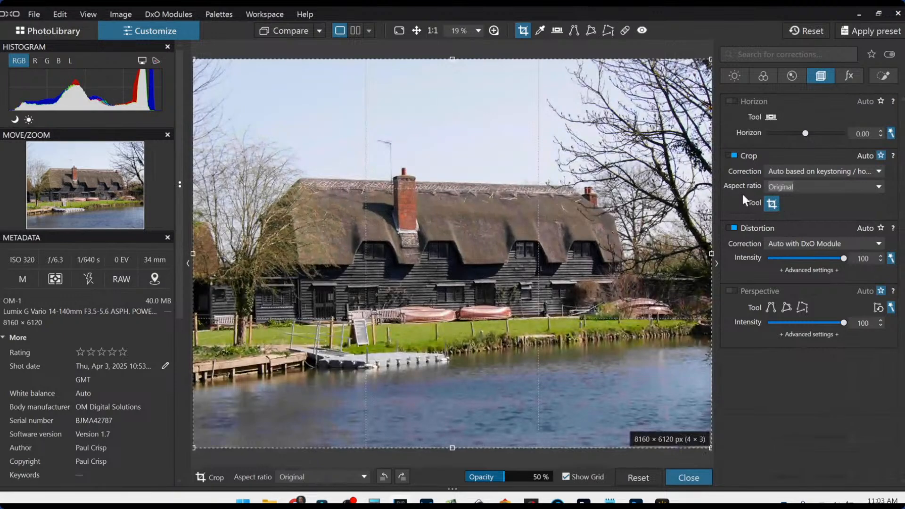
left_click_drag(453, 59, 498, 225)
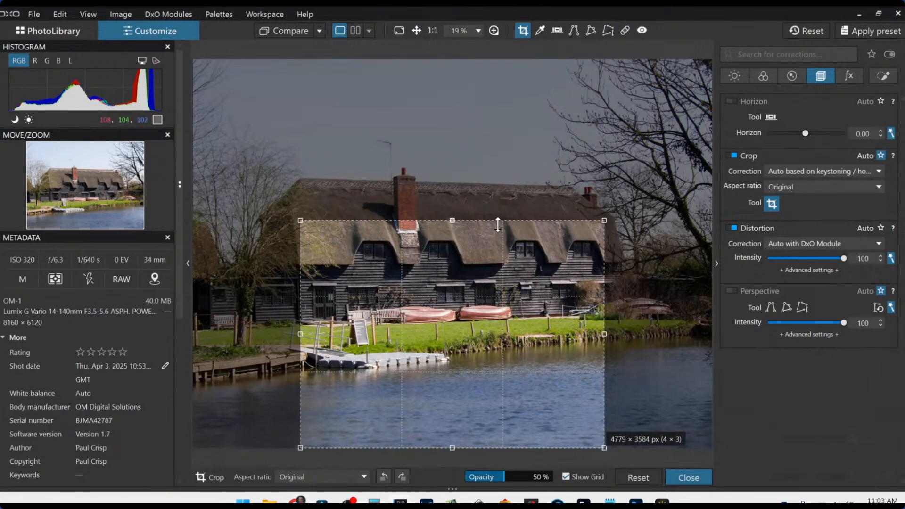
left_click_drag(559, 357, 495, 349)
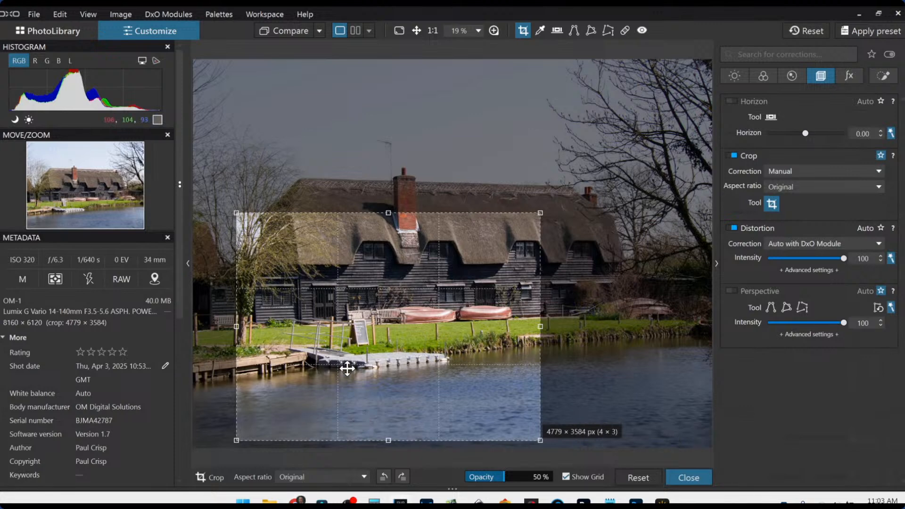
double_click(450, 327)
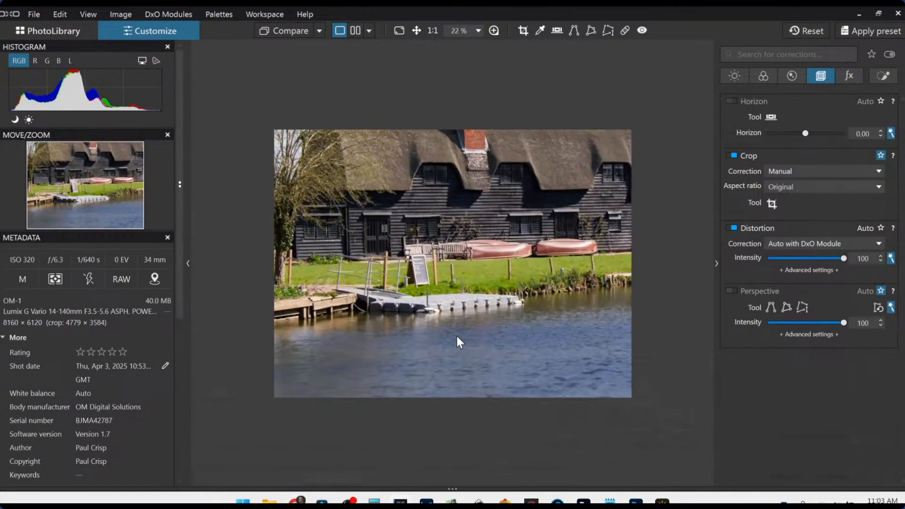
left_click(772, 203)
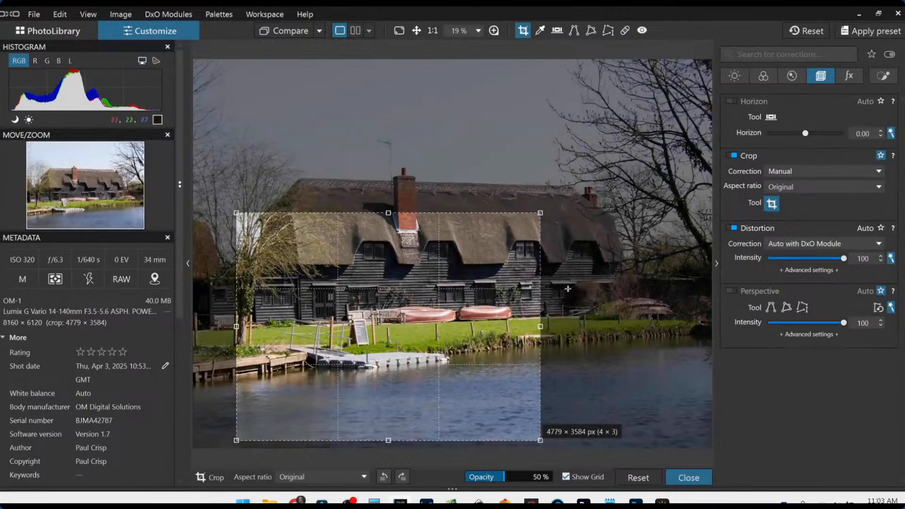
left_click_drag(409, 304, 529, 295)
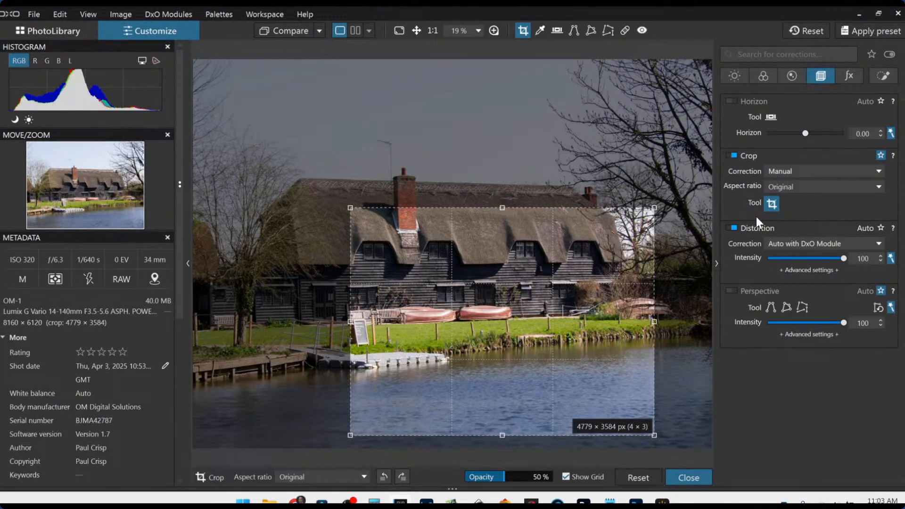
Step: Crop the photo at 16 × 9 across its full width, about 8172 × 4597 px, keeping the roof and the river in frame
left_click(805, 191)
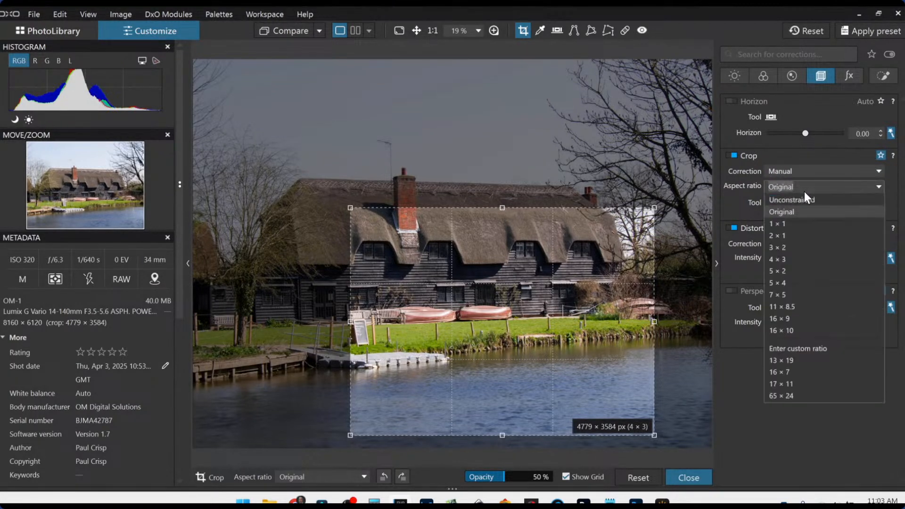
left_click(792, 317)
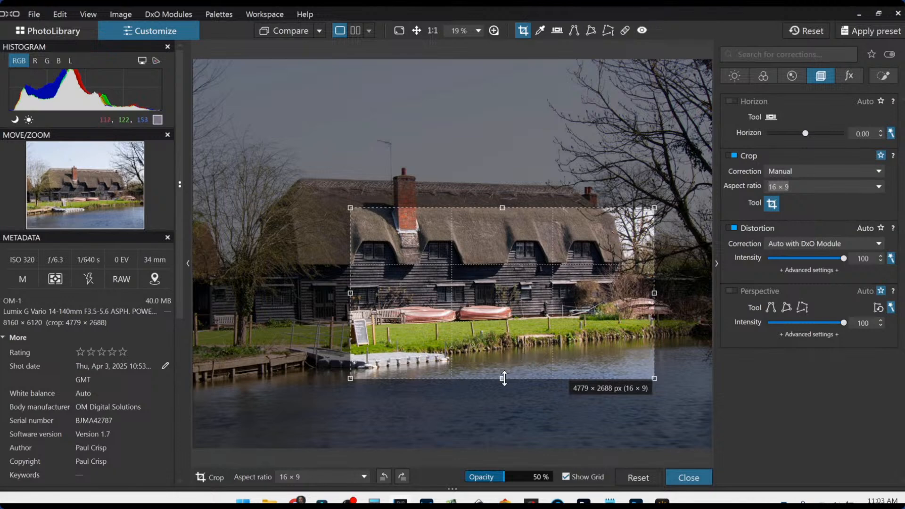
left_click_drag(502, 378, 498, 447)
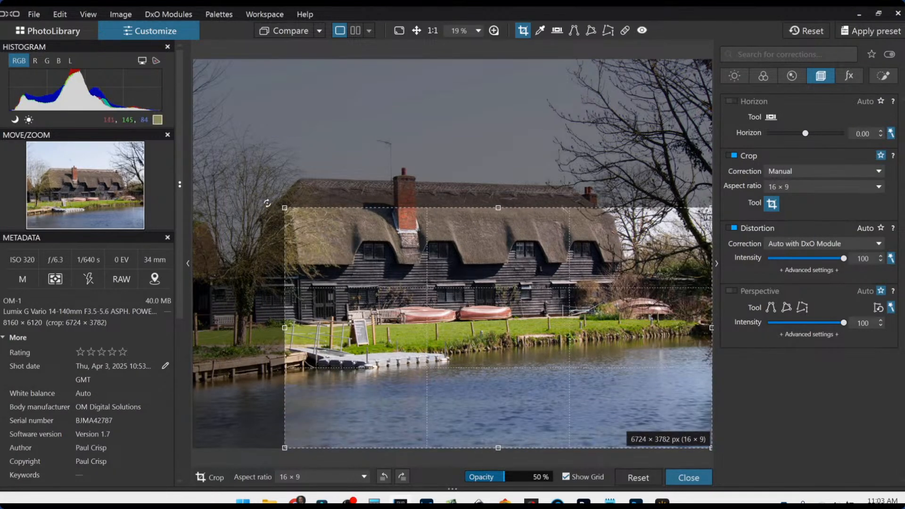
left_click_drag(284, 208, 164, 148)
left_click_drag(465, 237, 467, 216)
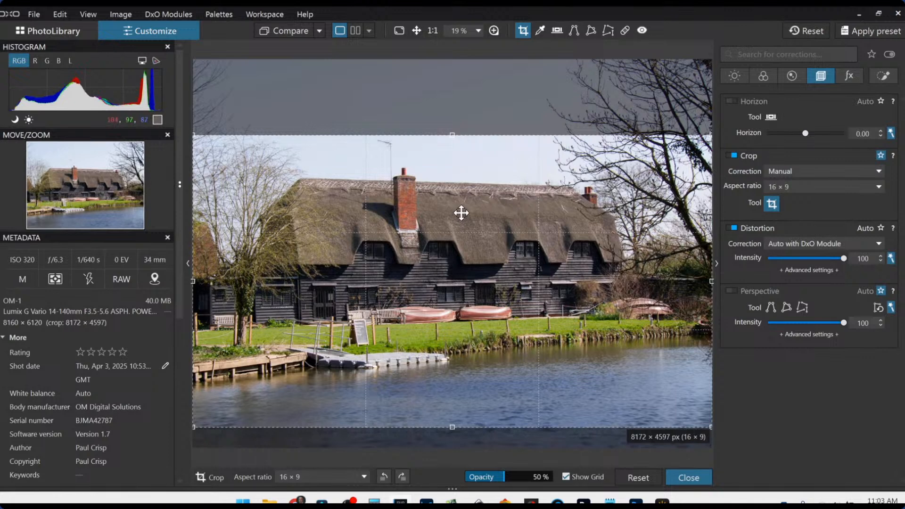
key("Return")
scroll(477, 242, "down", 4)
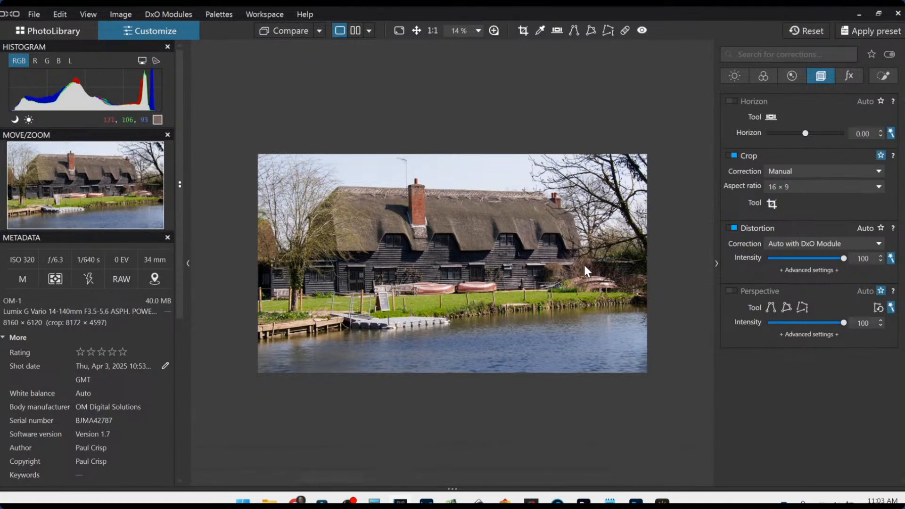
Step: Try a tighter 16 × 9 crop of about 6128 × 3447 px and return to the full-width crop
left_click(777, 203)
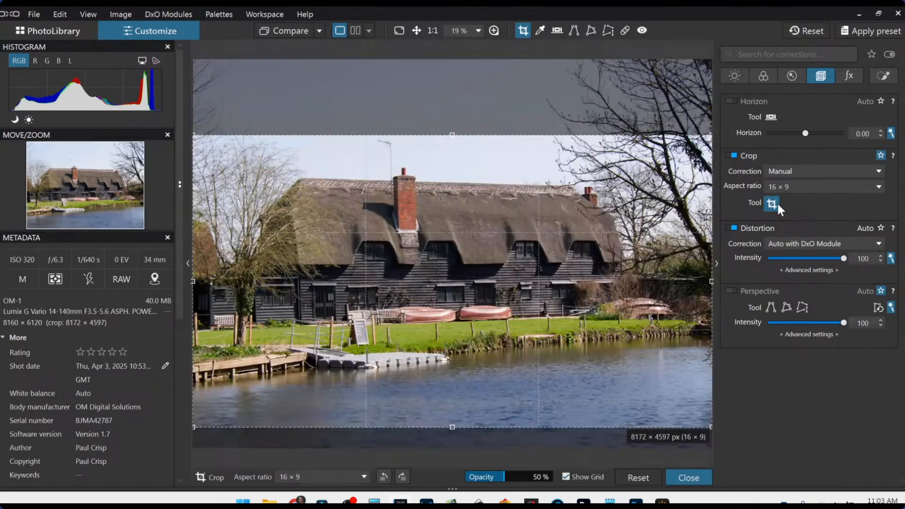
left_click_drag(712, 281, 541, 269)
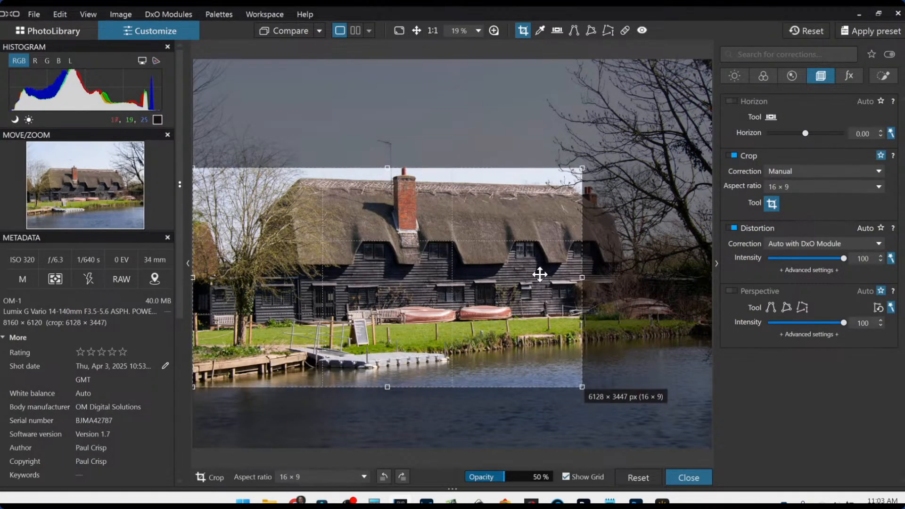
double_click(549, 261)
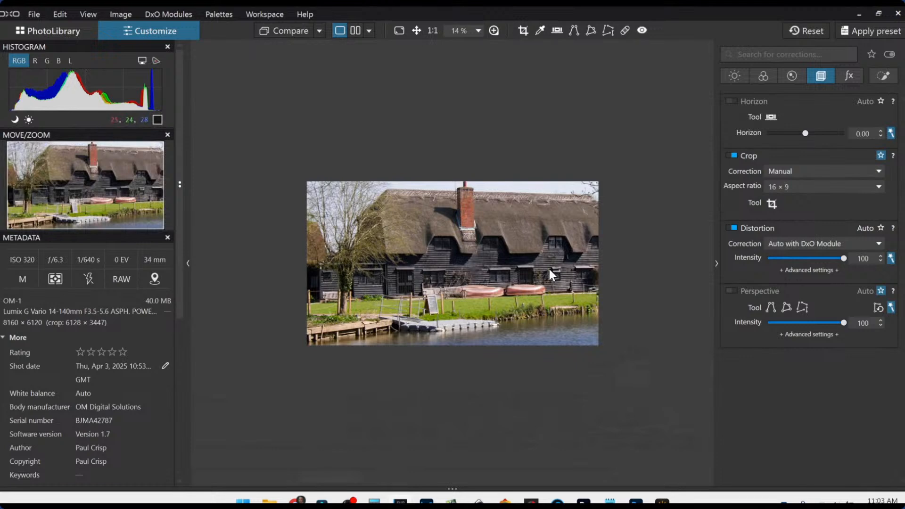
left_click(772, 204)
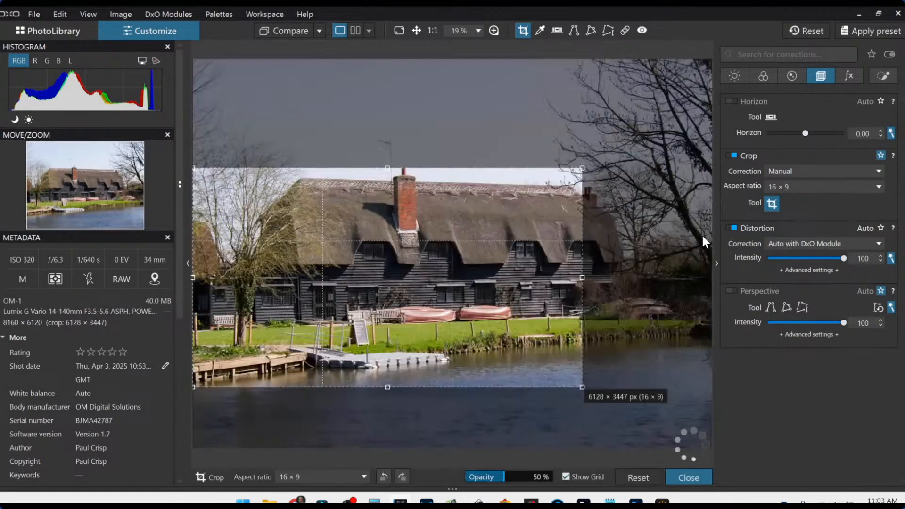
double_click(696, 276)
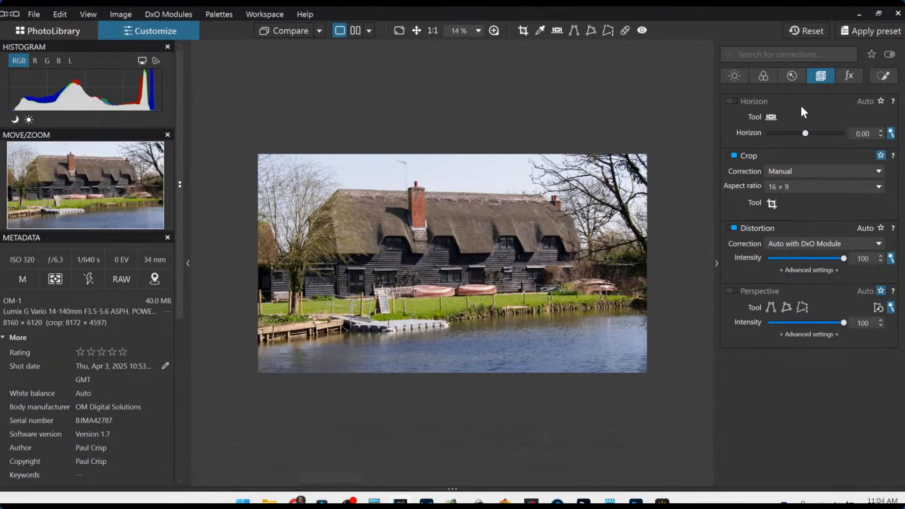
Step: Add a local adjustment with control points on the upturned red boats along the bank, with Chroma selectivity at 55
left_click(877, 77)
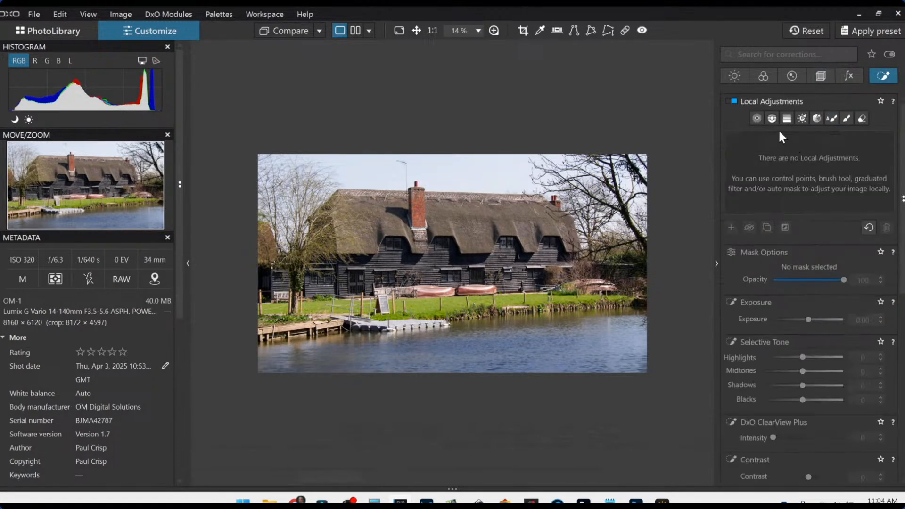
scroll(418, 309, "up", 2)
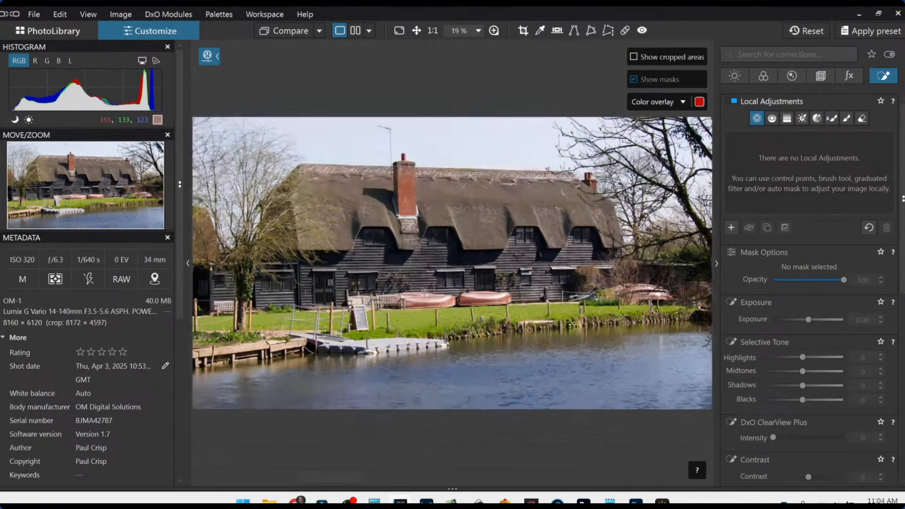
left_click(418, 310)
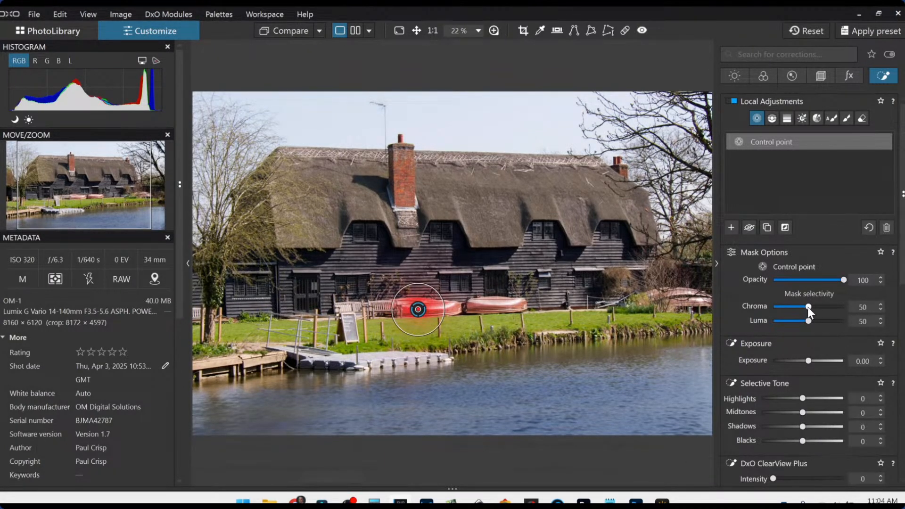
scroll(809, 308, "up", 1)
left_click(489, 304)
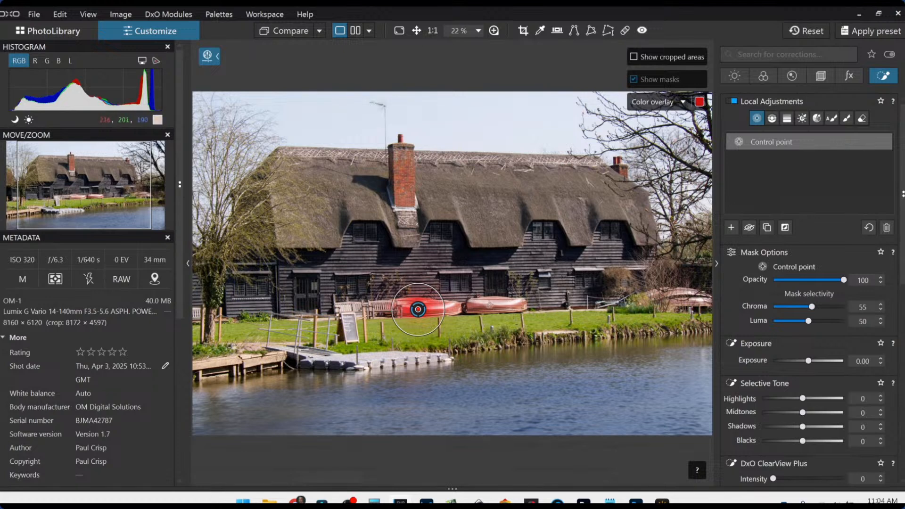
left_click(509, 305)
left_click(695, 303)
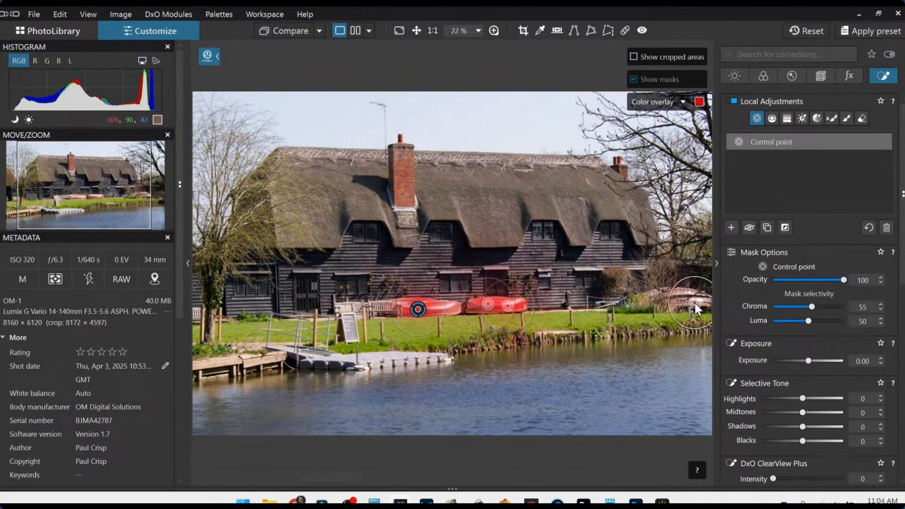
Step: Shift the HSL red channel of the boats' mask towards orange and raise its saturation to 86
scroll(838, 409, "down", 12)
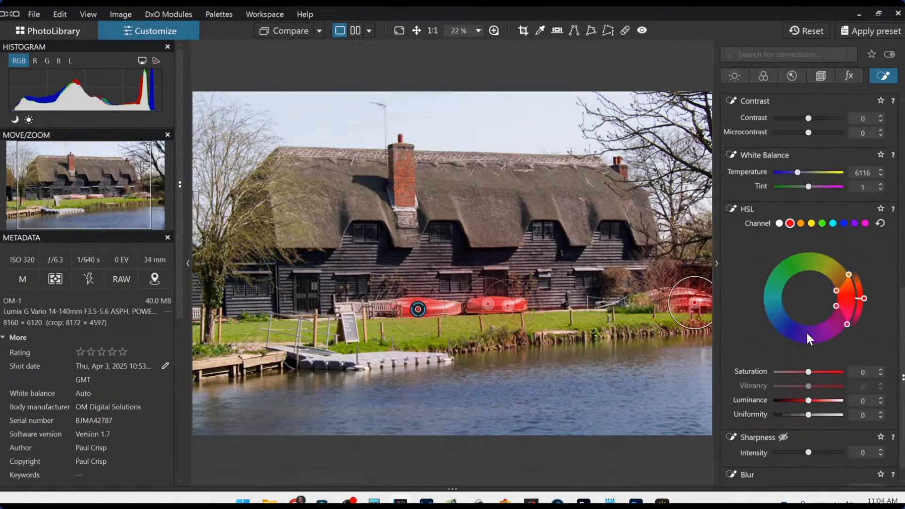
left_click_drag(811, 372, 827, 371)
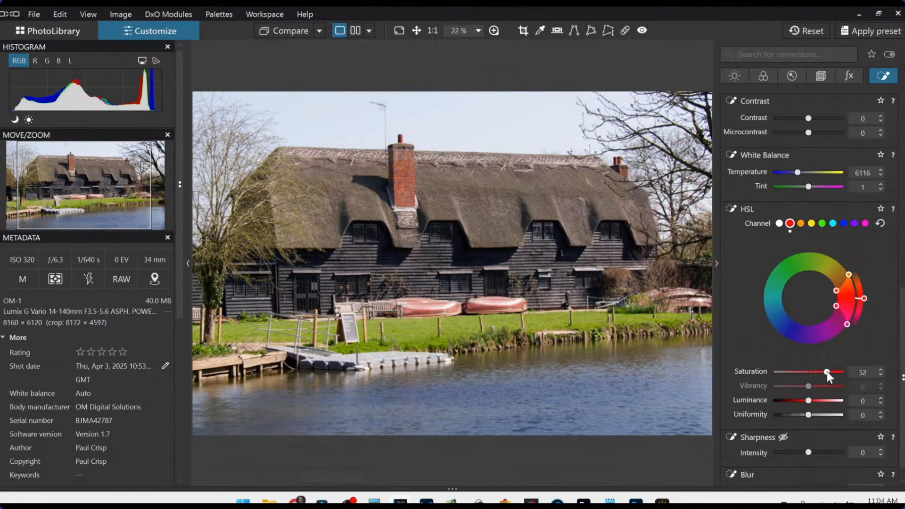
left_click_drag(835, 291, 833, 282)
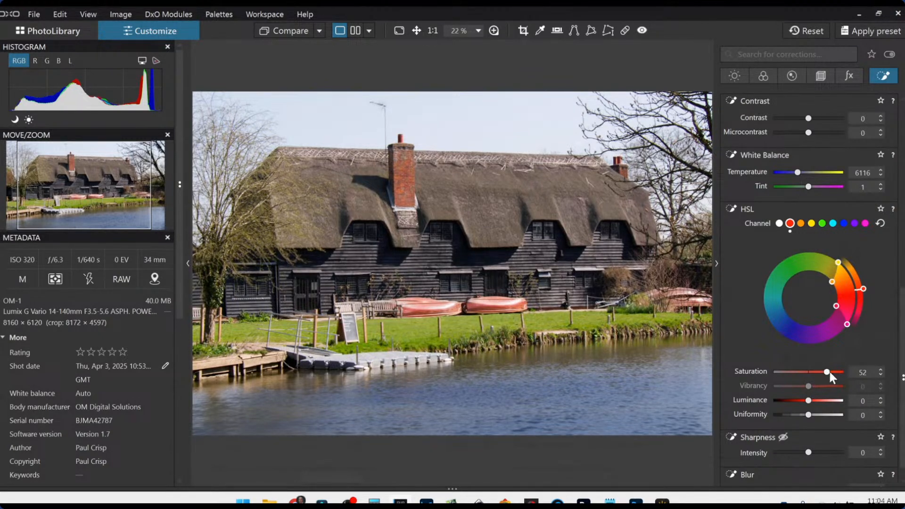
left_click_drag(828, 372, 839, 372)
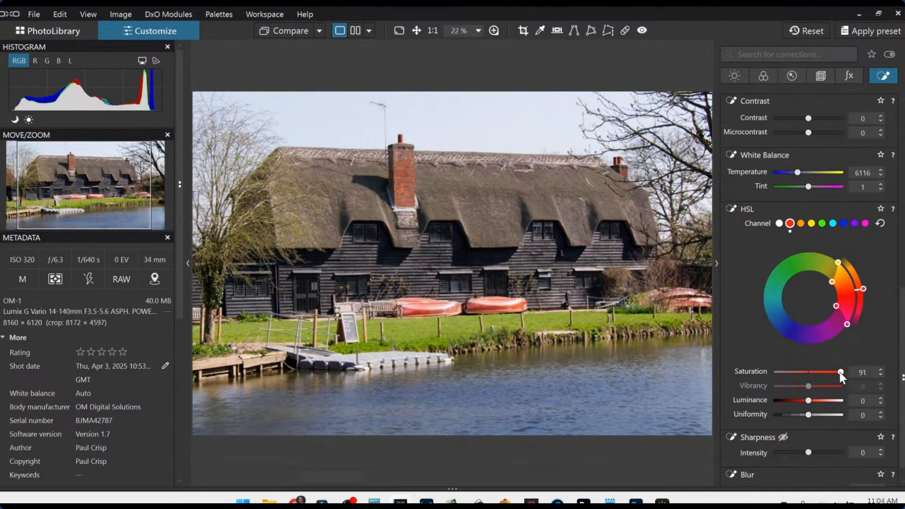
scroll(564, 365, "down", 2)
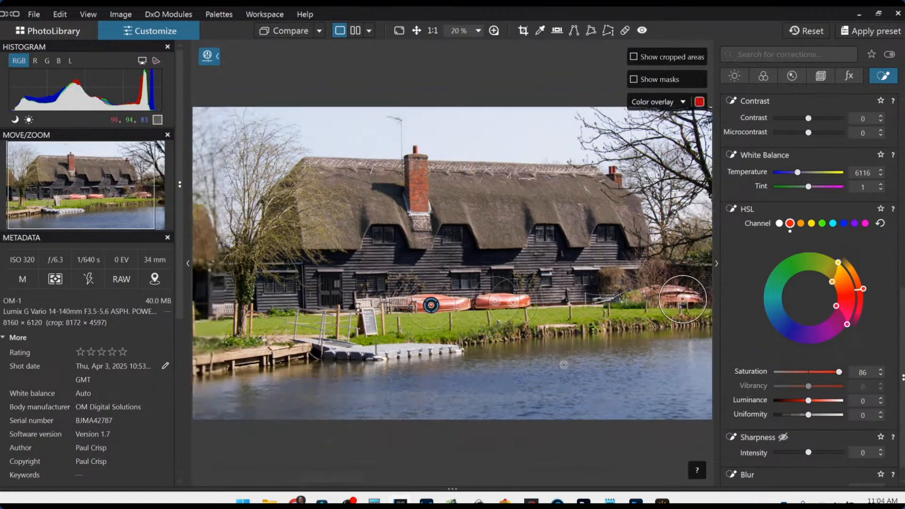
Step: Create a new local adjustment mask with four control points spread across the middle and right of the river
scroll(768, 249, "up", 5)
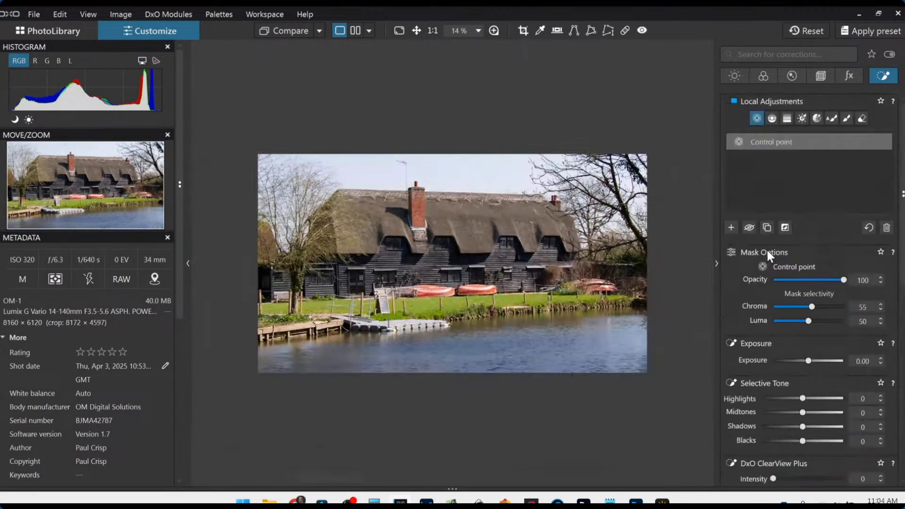
left_click(743, 219)
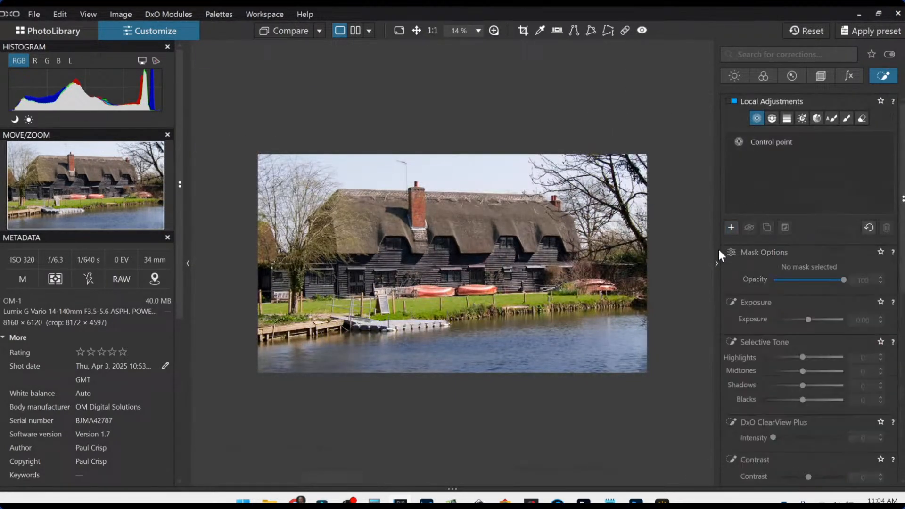
left_click(399, 357)
left_click_drag(417, 355, 444, 355)
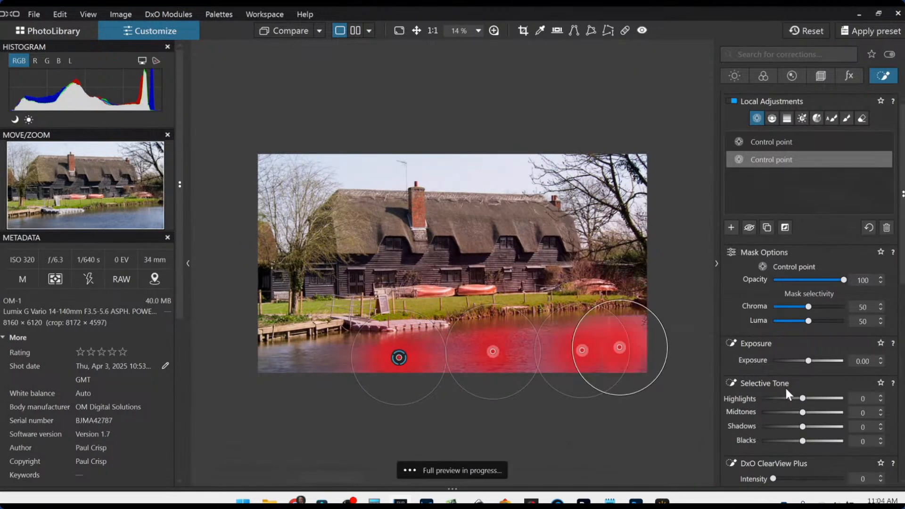
Step: Set the river mask's Blacks to -57 and ClearView Plus intensity to 52, and extend the mask to the river's left end
left_click_drag(803, 441, 779, 441)
scroll(806, 444, "down", 2)
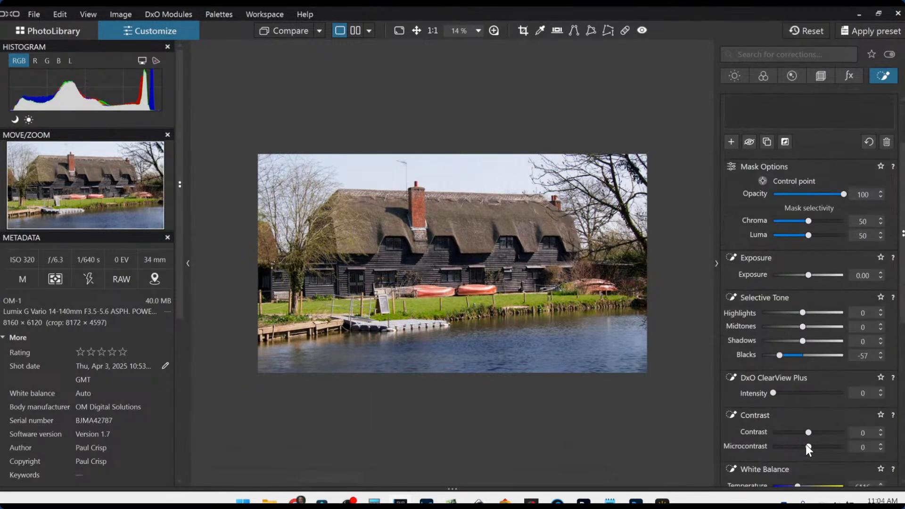
left_click(810, 395)
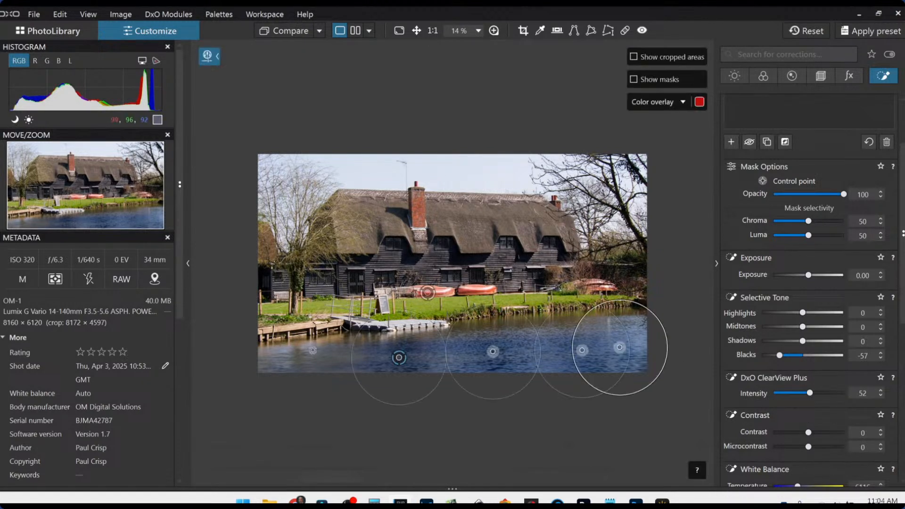
left_click(282, 367)
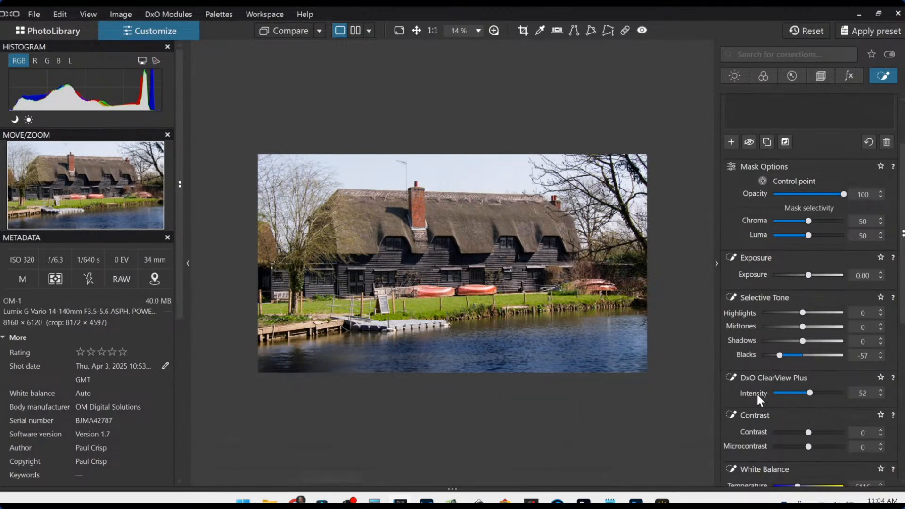
Step: Enlarge the circles of the river mask's leftmost control point and the one mid-river to cover more water
left_click_drag(335, 357, 382, 357)
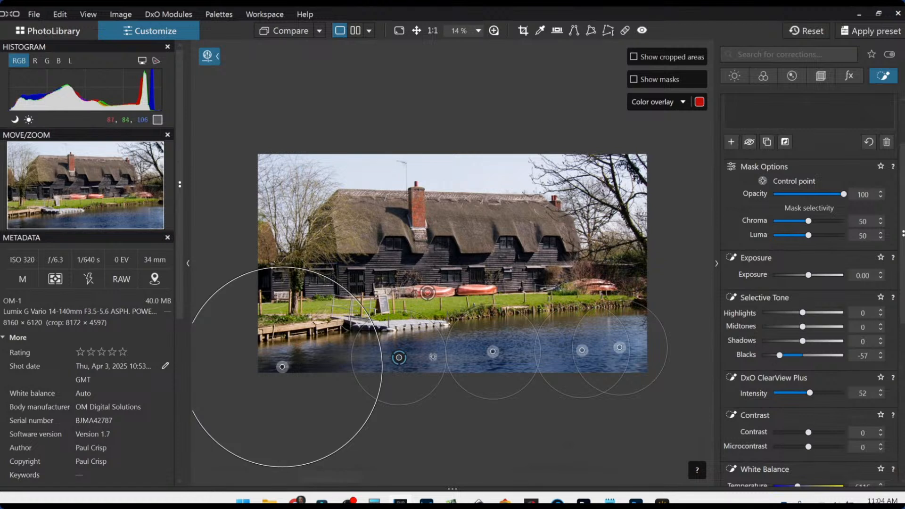
mouse_move(539, 355)
left_mouse_down()
mouse_move(579, 353)
mouse_move(550, 352)
left_mouse_up()
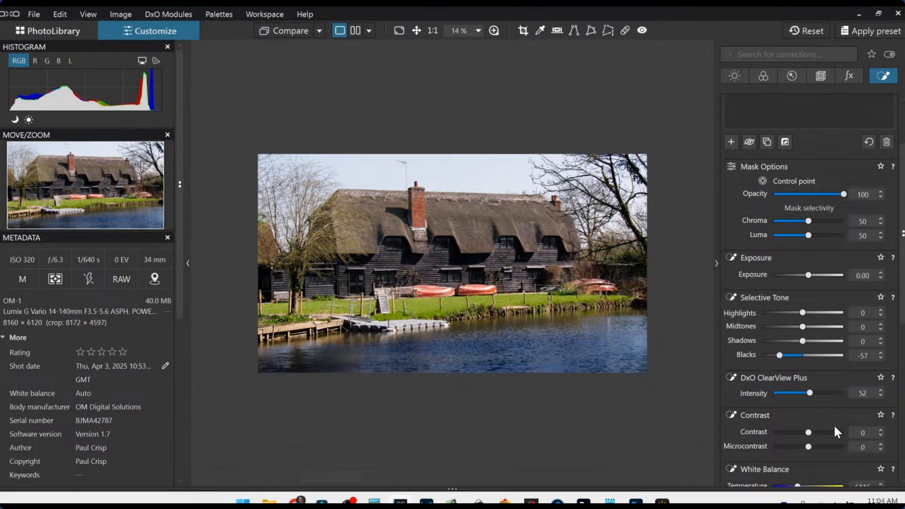
scroll(808, 400, "down", 4)
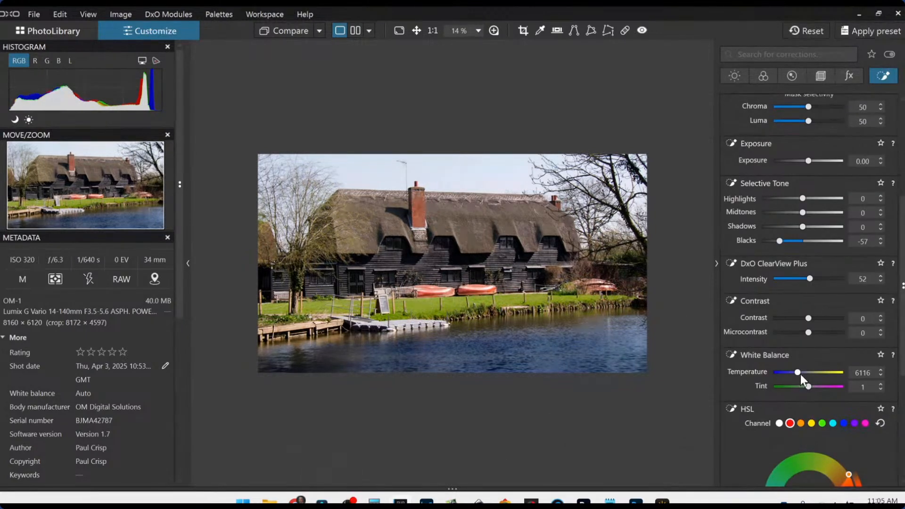
left_click_drag(800, 374, 799, 375)
Step: Create a new control point mask on the first dormer window left of the chimney and shrink its circle to the window's size
left_click(740, 308)
scroll(778, 272, "up", 5)
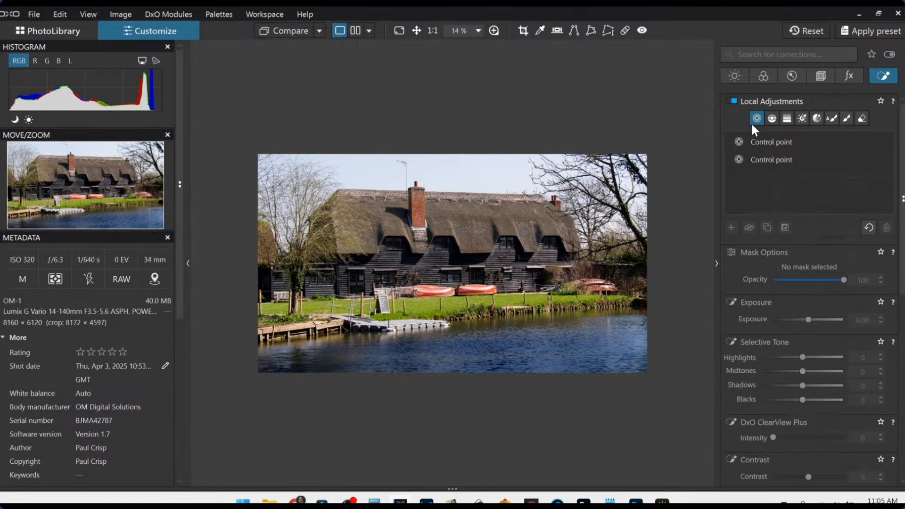
left_click(737, 228)
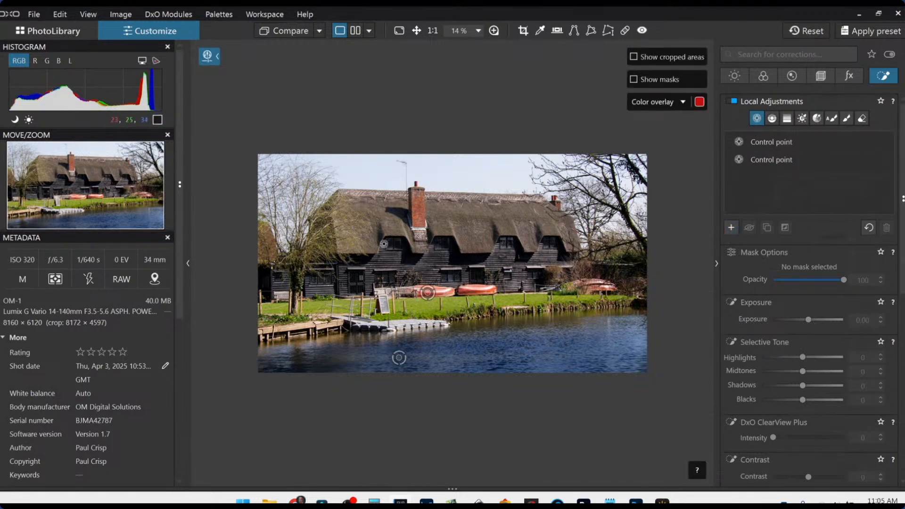
scroll(384, 244, "up", 4)
left_click(376, 222)
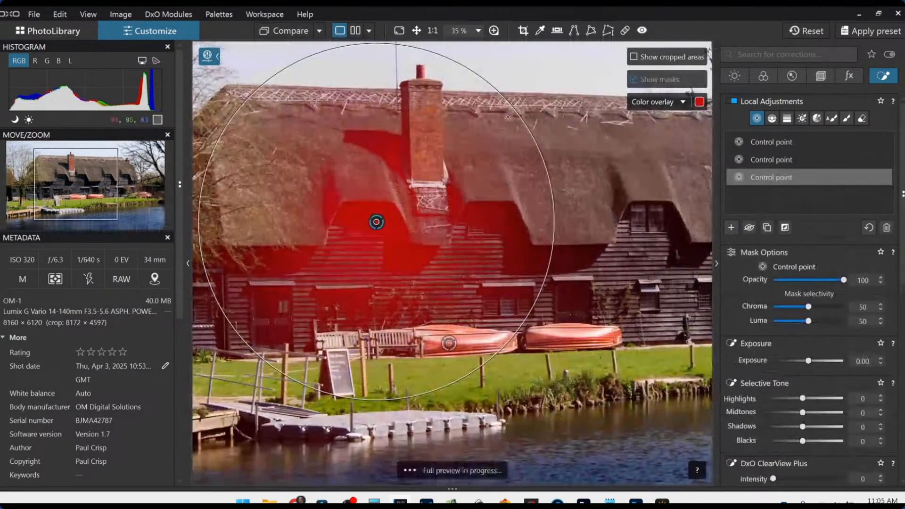
left_click_drag(509, 115, 393, 198)
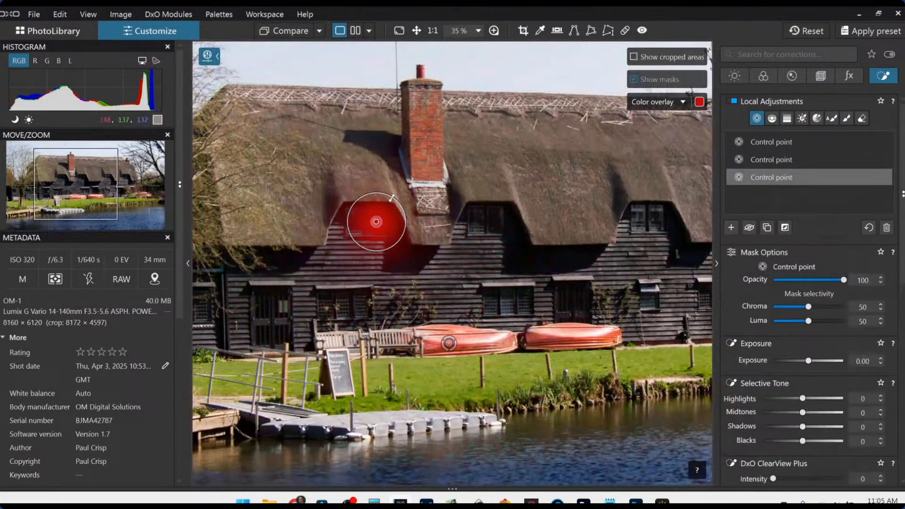
Step: Add a second control point on the first dormer window and two each on the next two dormer windows
left_click(356, 221)
left_click(476, 221)
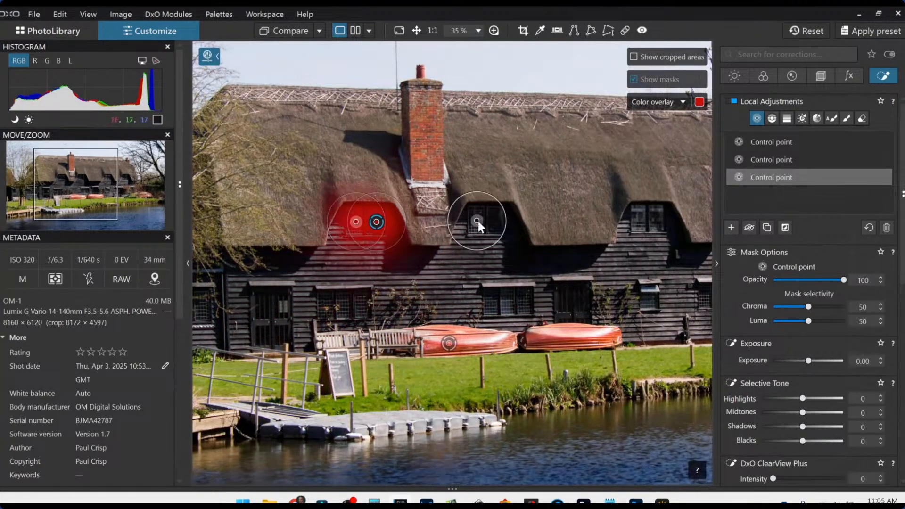
left_click(495, 221)
left_click(642, 225)
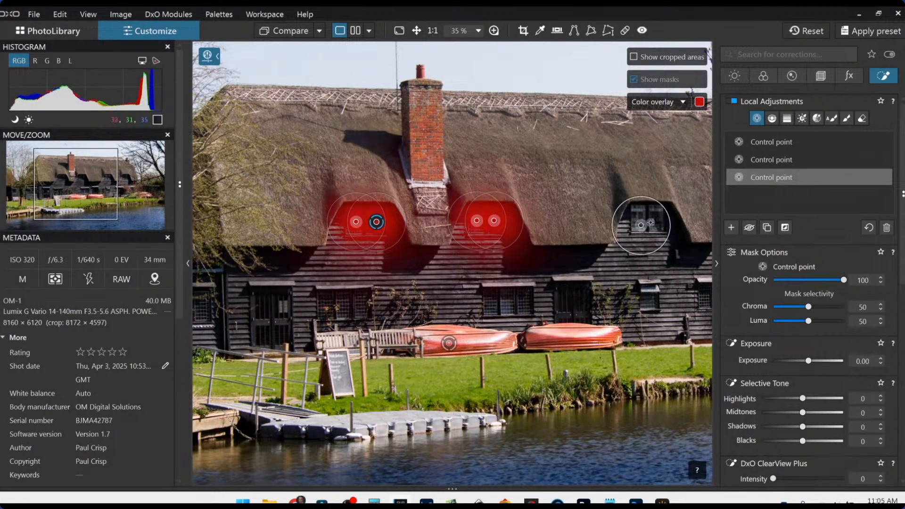
left_click(655, 219)
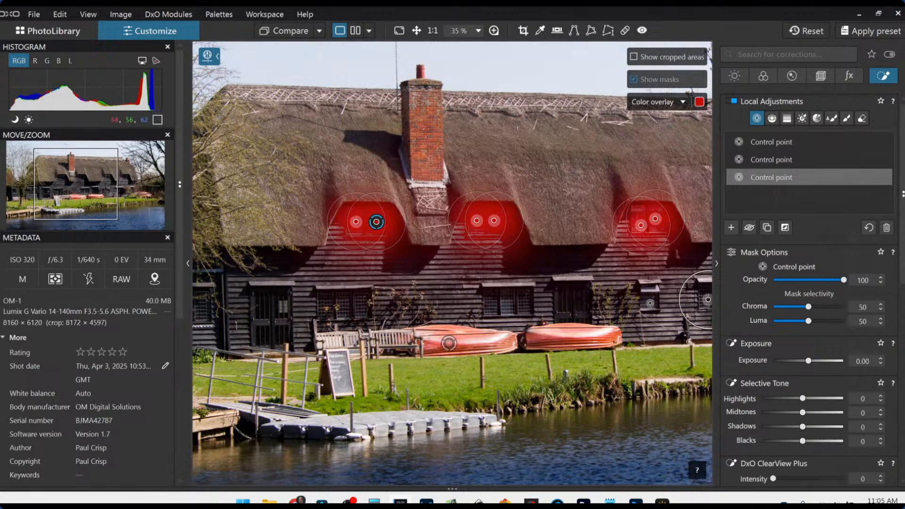
Step: Extend the window mask with control points on the ground-floor windows, from the right end of the wall to the left
left_click(650, 302)
left_click(527, 303)
left_click(504, 302)
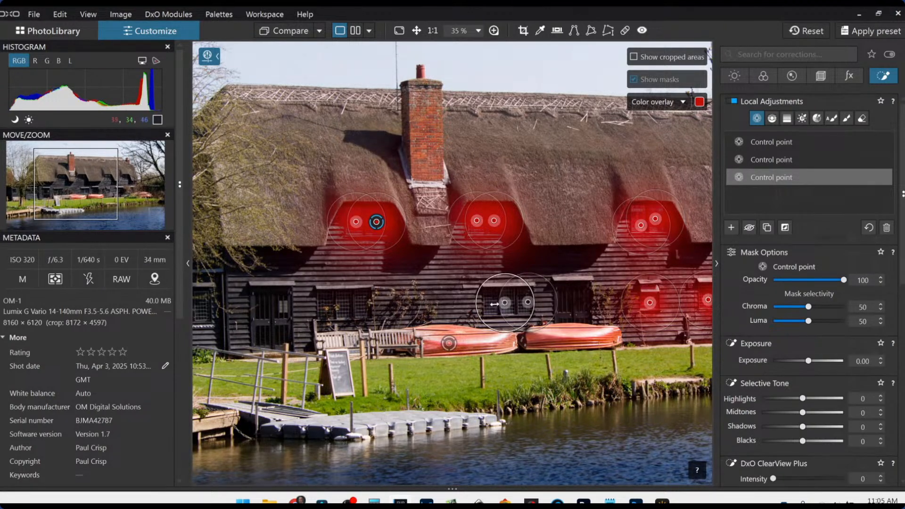
left_click(491, 303)
left_click(360, 308)
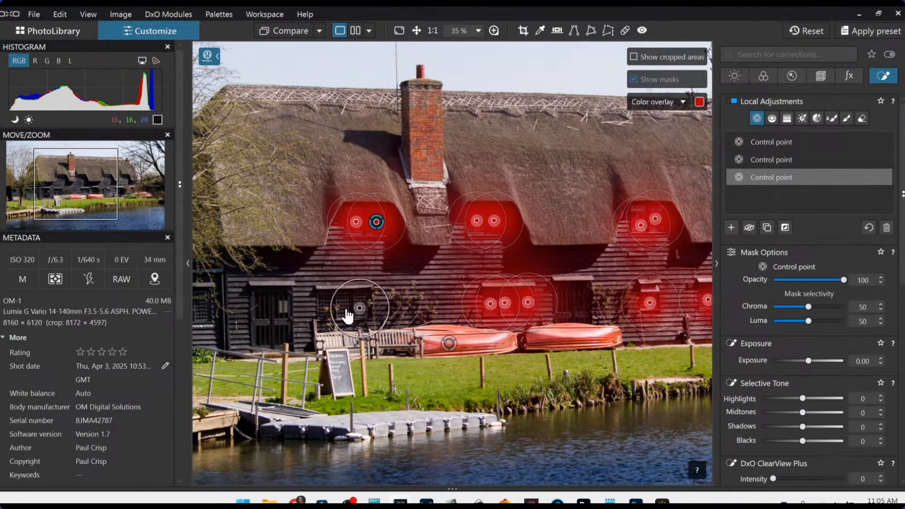
left_click(345, 308)
left_click(325, 302)
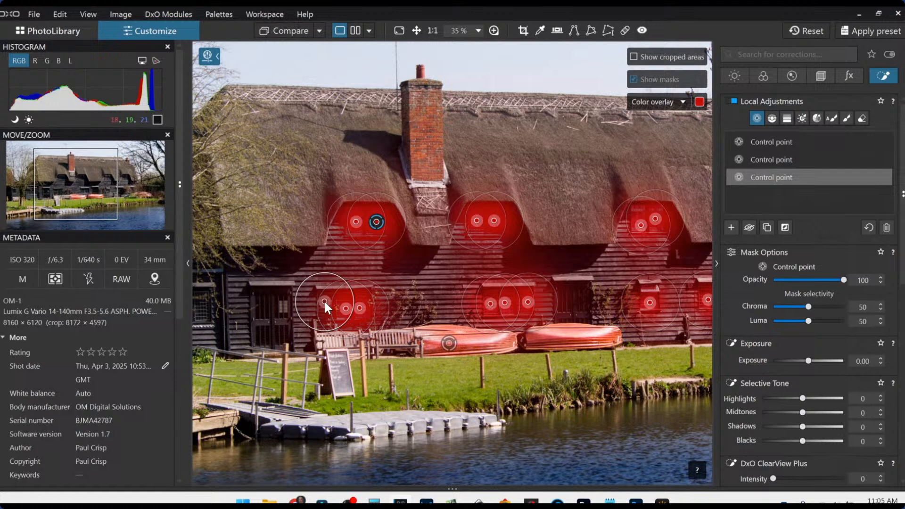
left_click(203, 311)
Step: Add two more control points to the window mask on the rightmost dormer window
scroll(596, 311, "down", 1)
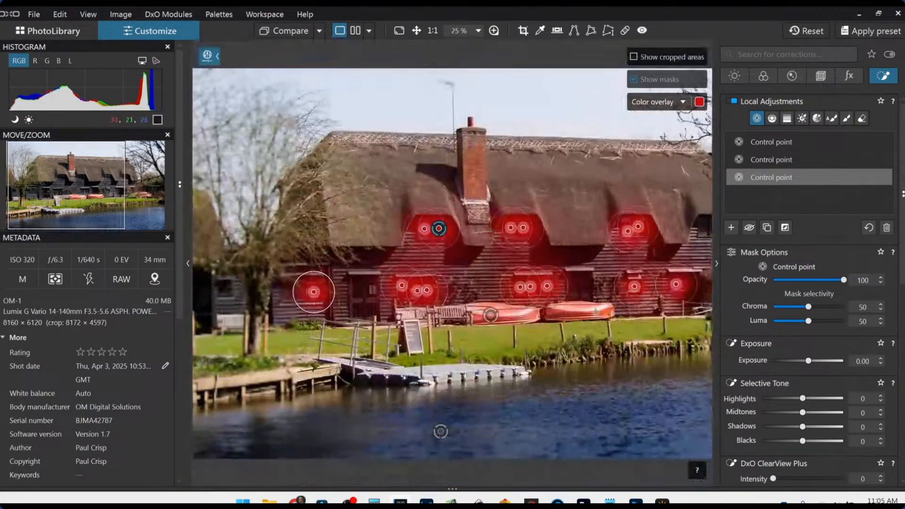
scroll(283, 262, "down", 1)
left_click(619, 234)
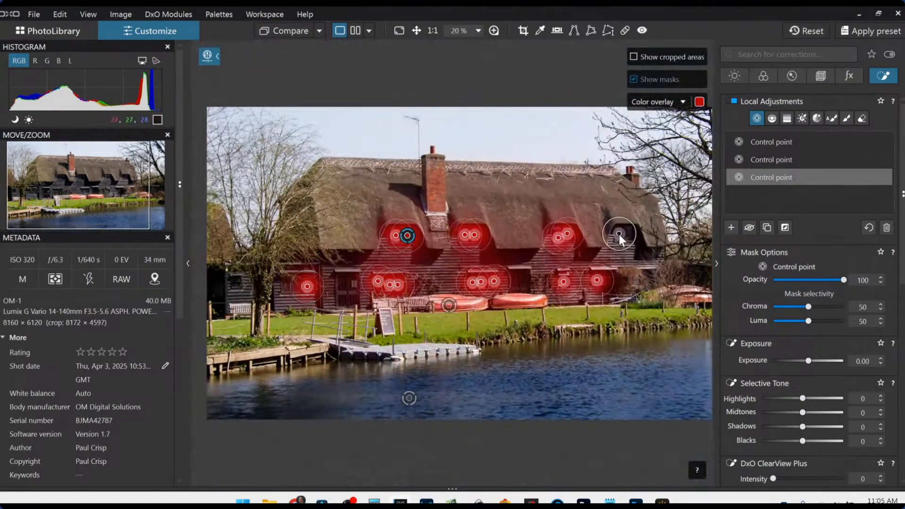
left_click(629, 235)
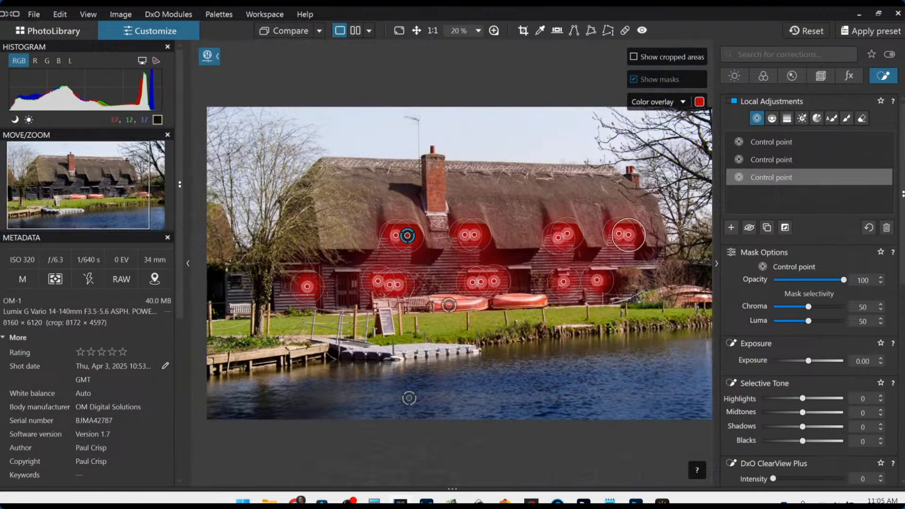
Step: Set the window mask's Highlights to 100 and Shadows to 32
left_click_drag(805, 397, 836, 401)
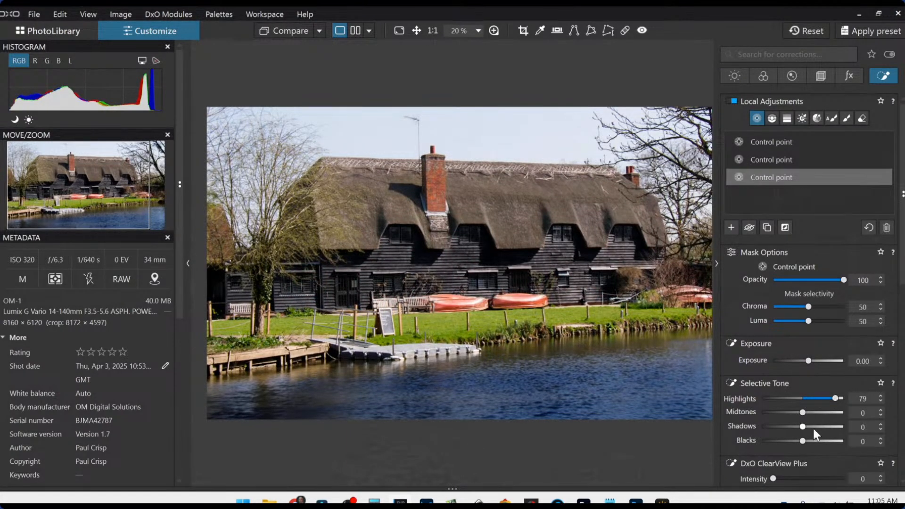
left_click_drag(839, 399, 837, 401)
left_click_drag(803, 425, 816, 426)
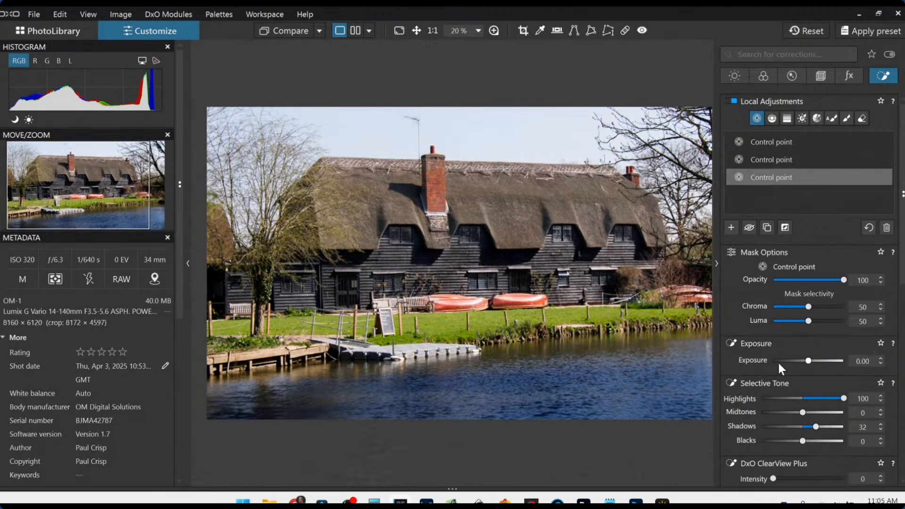
Step: Set the window mask's Microcontrast to 78 and ClearView Plus intensity to 38, and add a control point on the far-left window
scroll(778, 361, "down", 3)
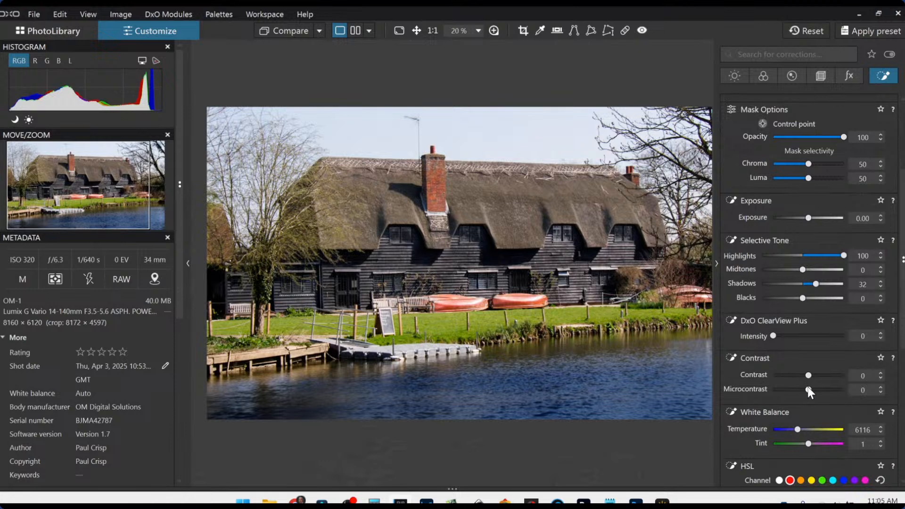
left_click_drag(807, 389, 837, 392)
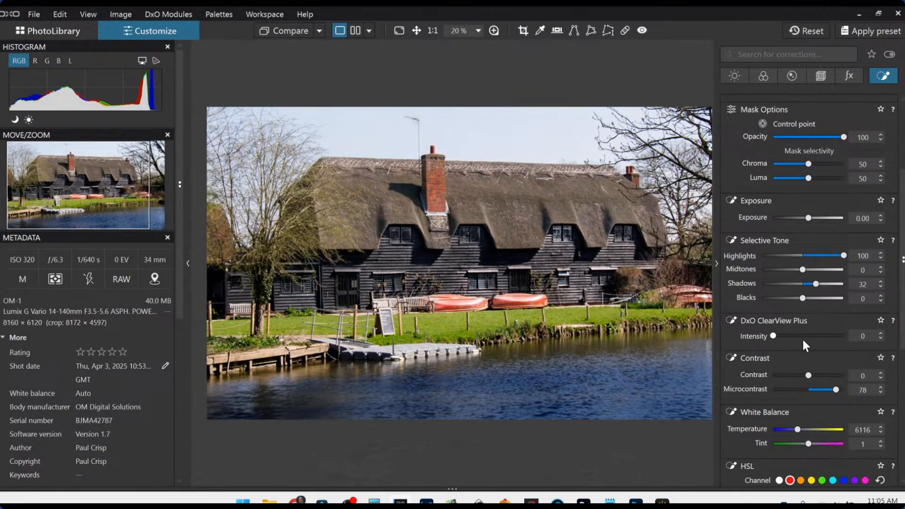
left_click_drag(776, 336, 800, 338)
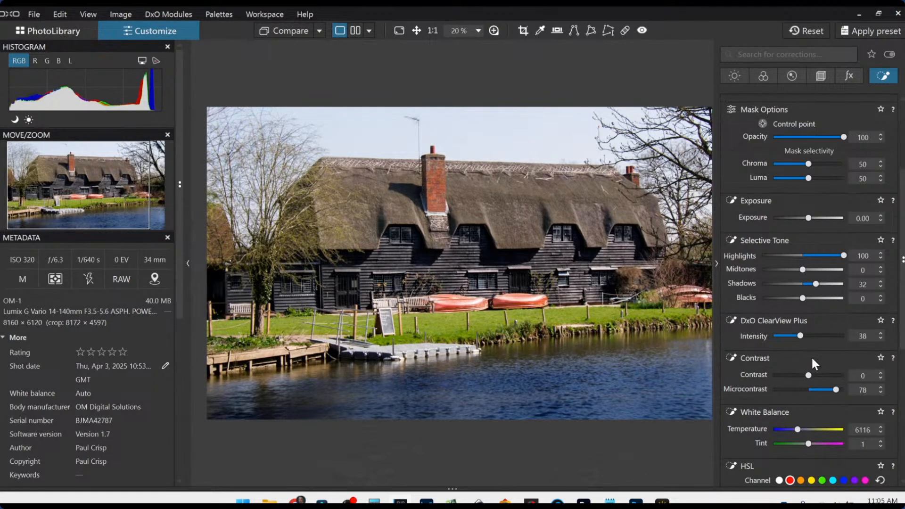
left_click(812, 360)
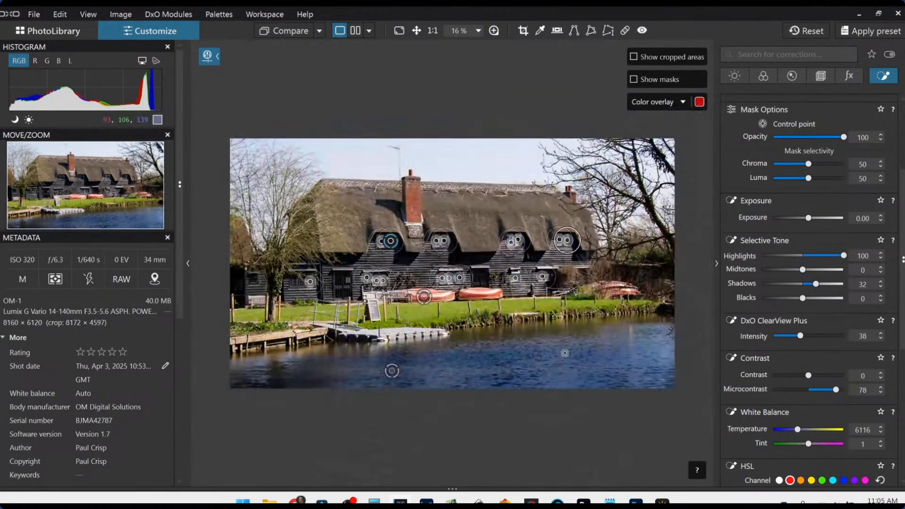
left_click(254, 283)
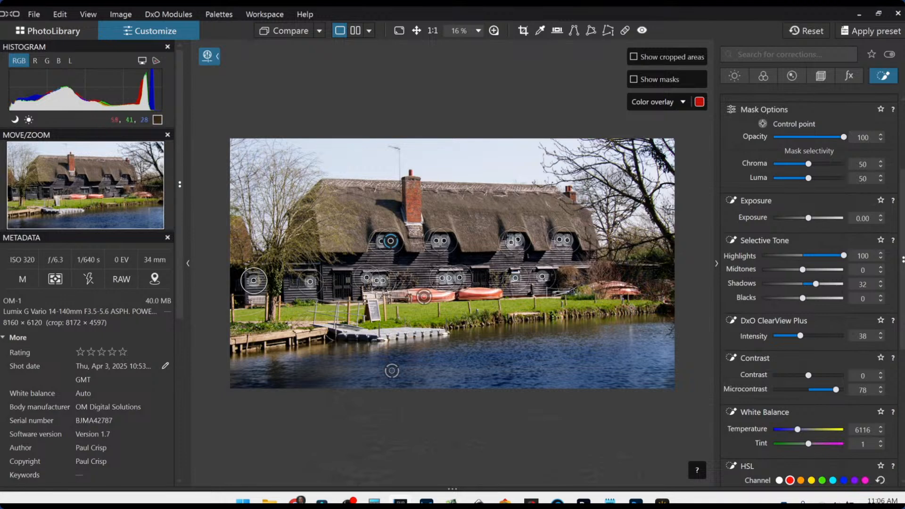
Step: Add a control line over the sky with its colour sampled there, Luma selectivity at 57 and Highlights at -44
scroll(808, 336, "up", 3)
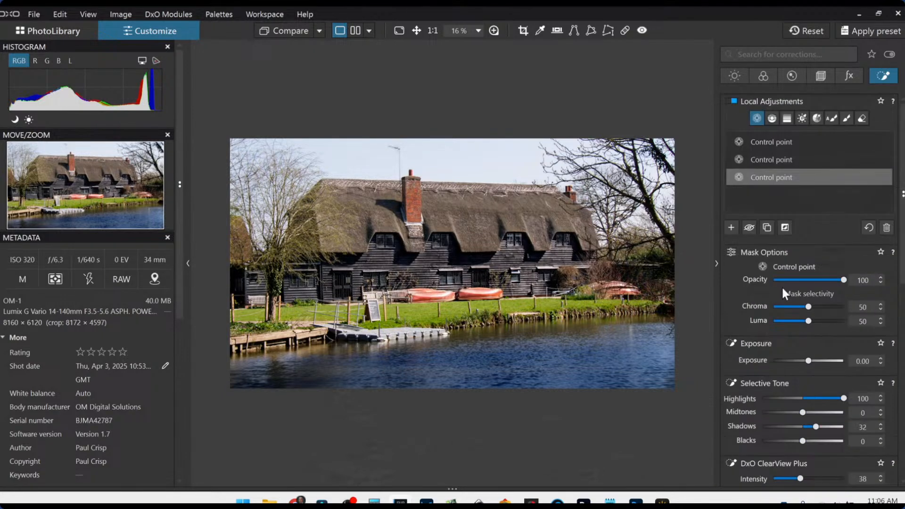
left_click(767, 118)
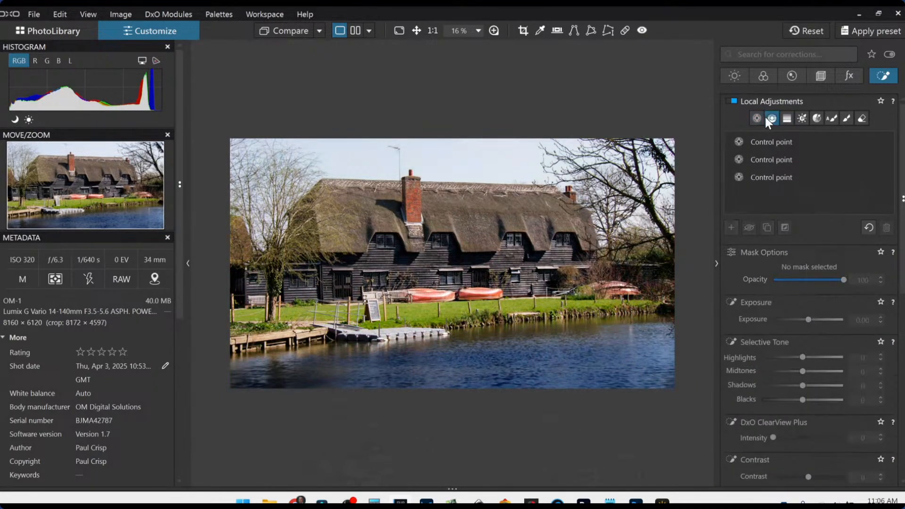
left_click_drag(505, 167, 505, 247)
left_click_drag(504, 183, 483, 154)
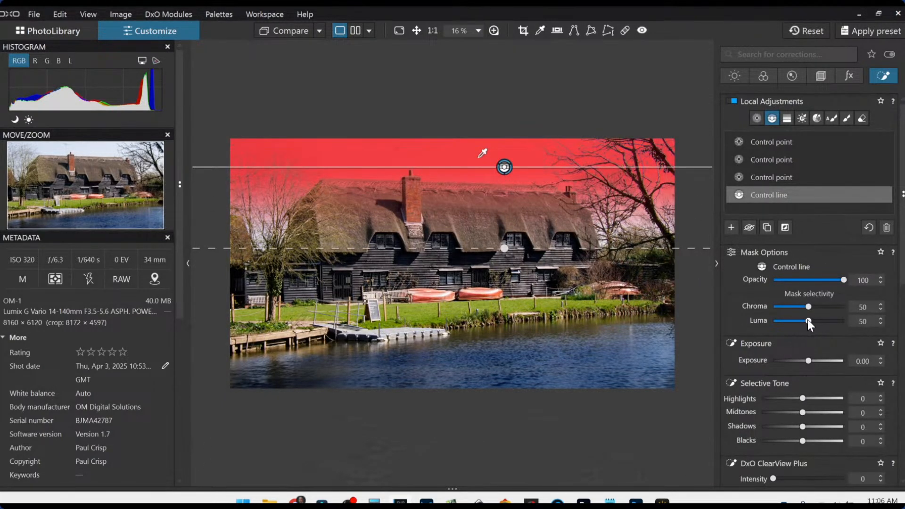
left_click_drag(807, 321, 815, 324)
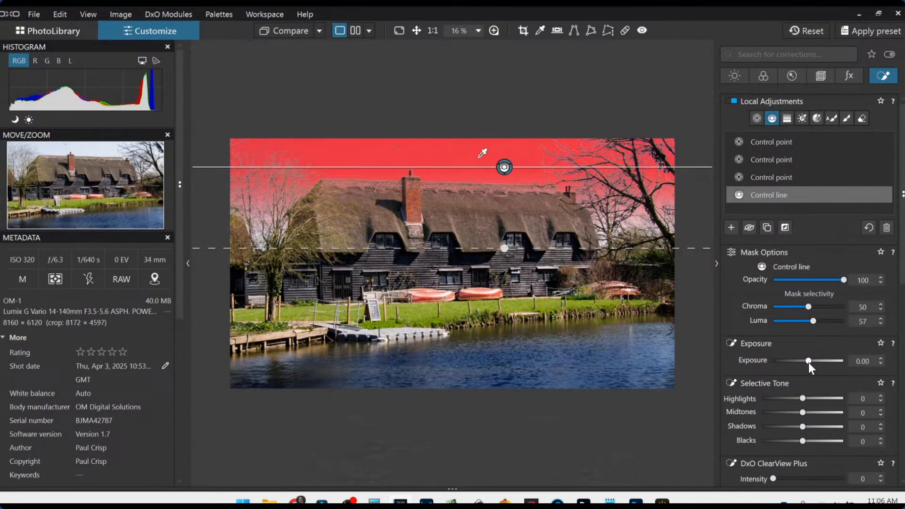
left_click_drag(793, 399, 785, 400)
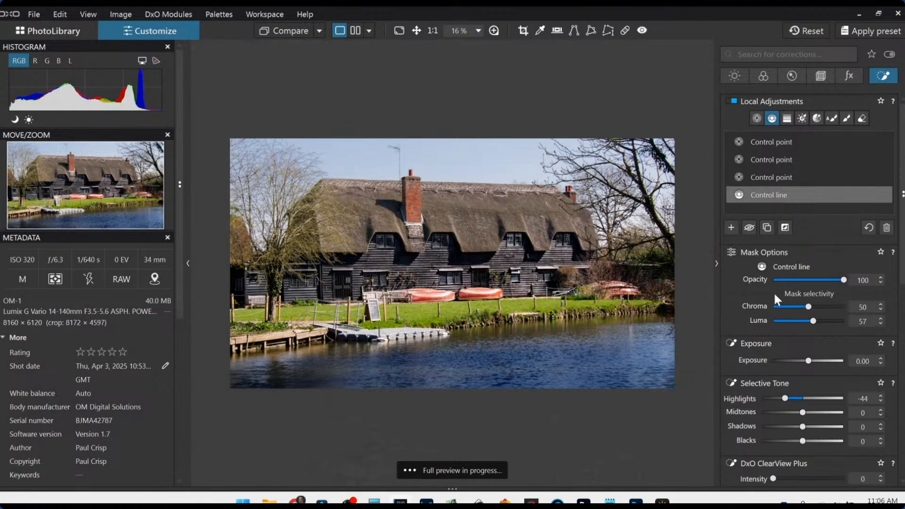
Step: Reduce the whole photo's HSL Vibrancy to -35 with all colour channels selected
left_click(743, 77)
scroll(788, 283, "down", 6)
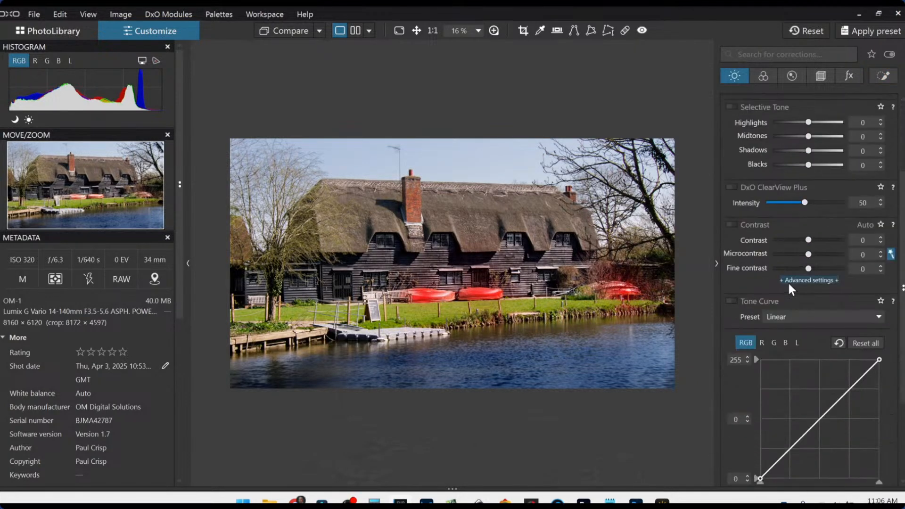
scroll(787, 279, "up", 5)
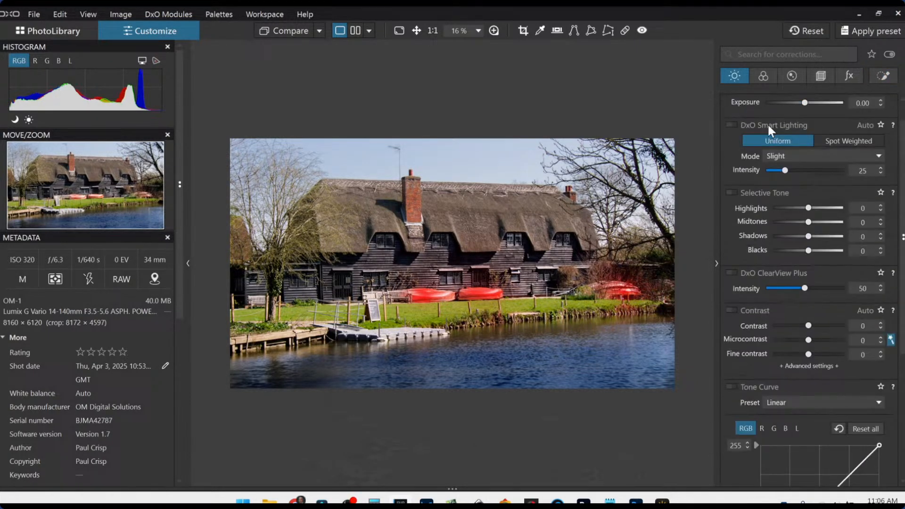
left_click(764, 79)
scroll(817, 313, "down", 12)
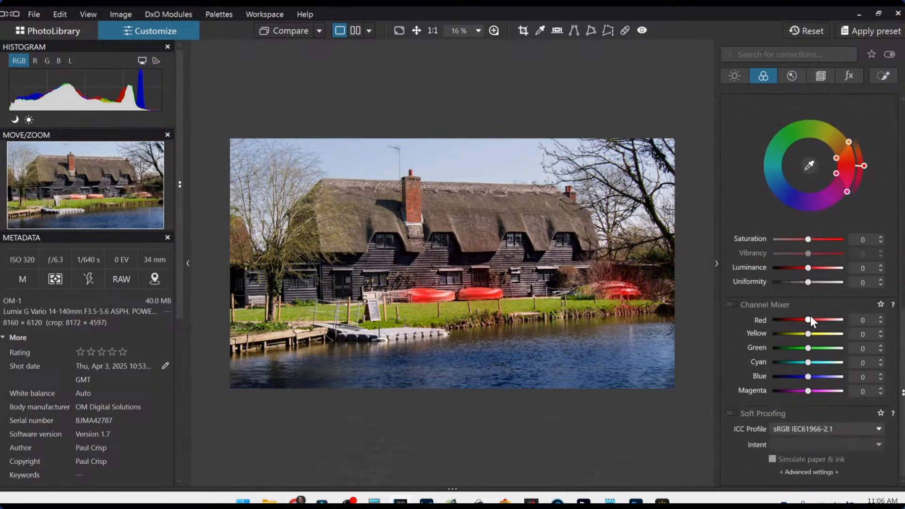
scroll(804, 301, "up", 1)
left_click(780, 103)
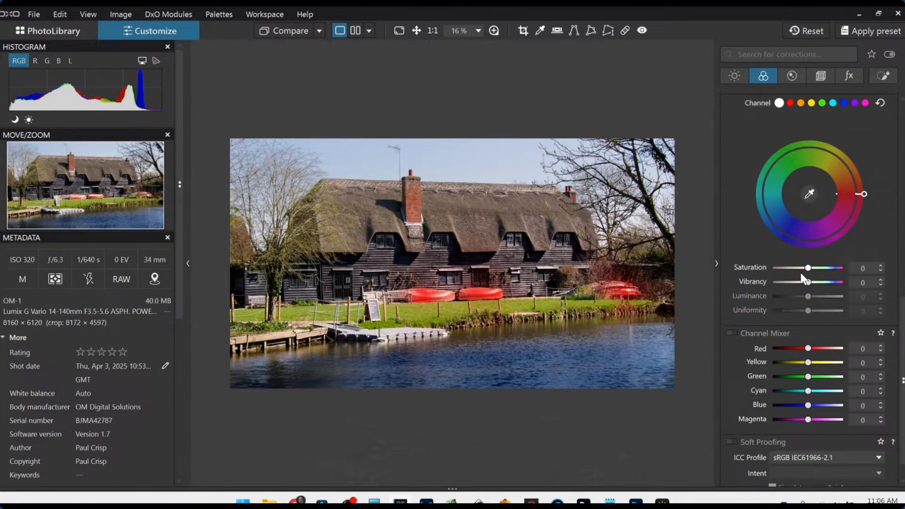
left_click_drag(807, 283, 796, 283)
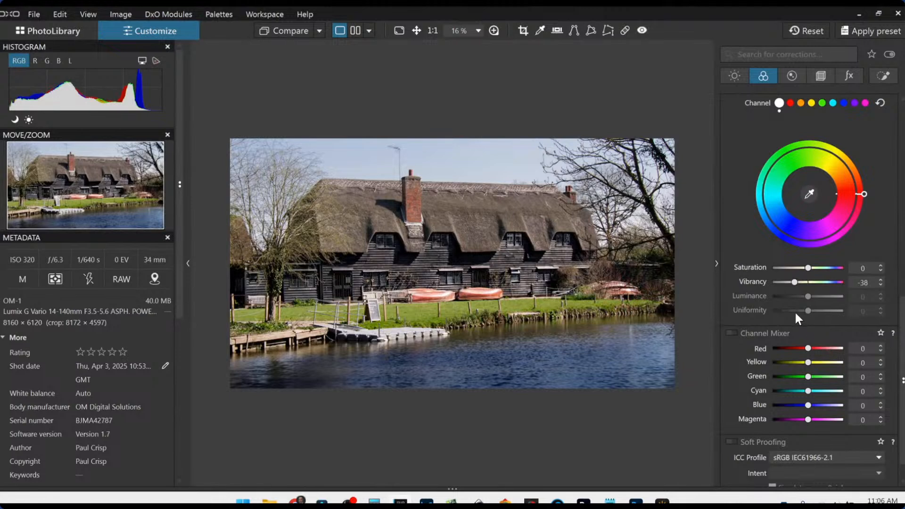
double_click(797, 282)
left_click(797, 283)
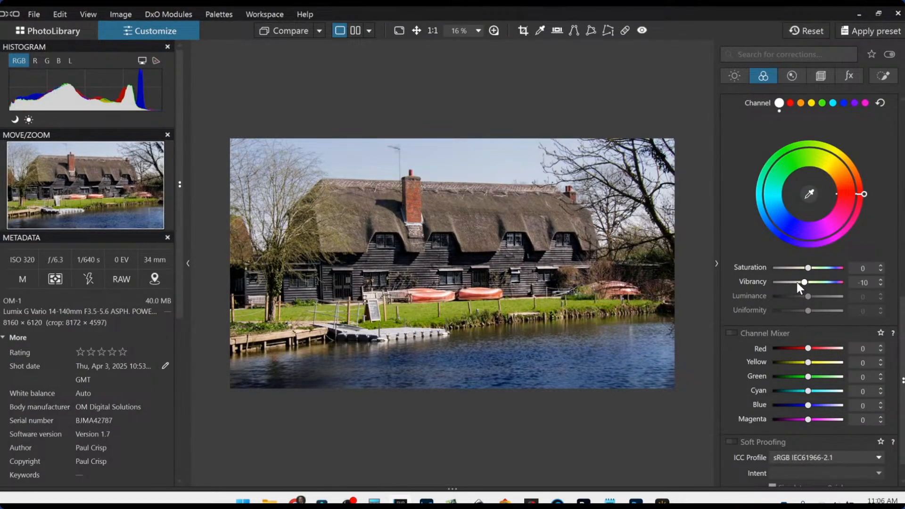
left_click(797, 282)
left_click(797, 282)
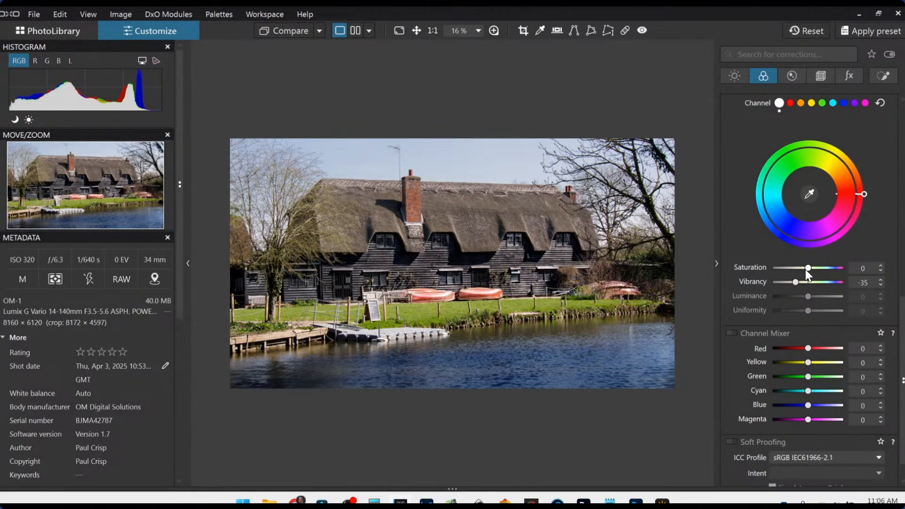
Step: Reduce the whole photo's HSL Saturation to -15
left_click(806, 269)
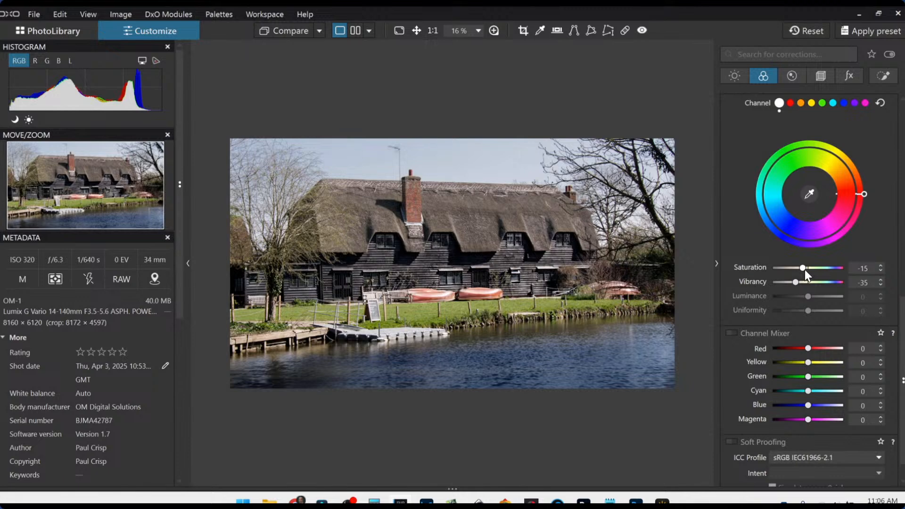
scroll(751, 244, "up", 10)
scroll(752, 243, "up", 1)
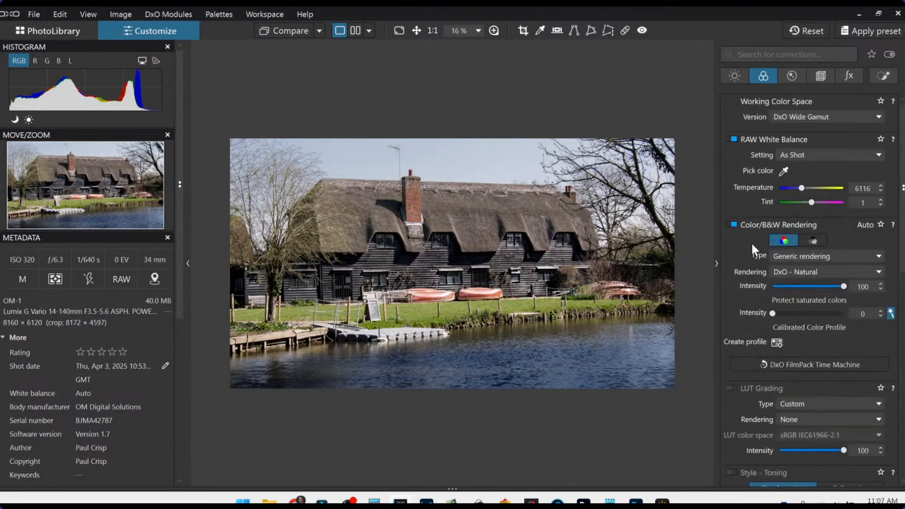
Step: Set the whole photo's Selective Tone to Shadows 20, Blacks -15 and Highlights -11
left_click(733, 77)
scroll(808, 266, "up", 3)
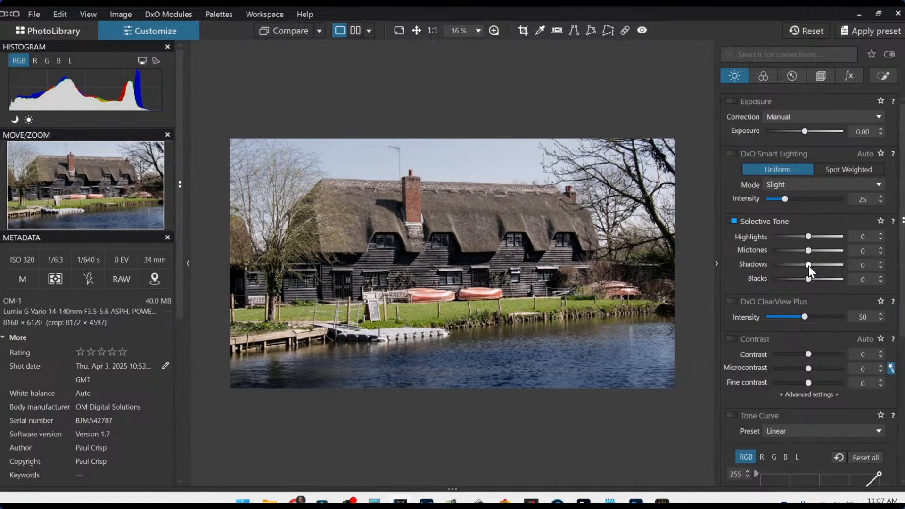
scroll(808, 266, "down", 1)
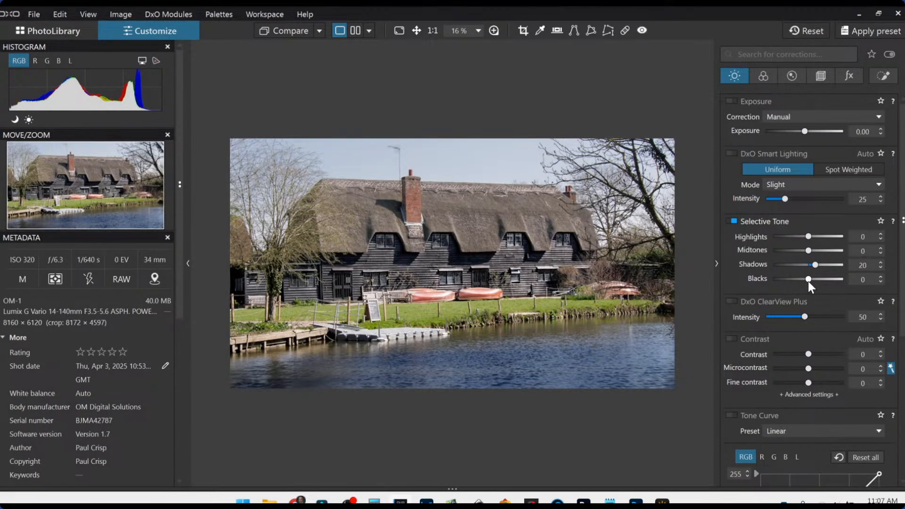
scroll(809, 282, "down", 1)
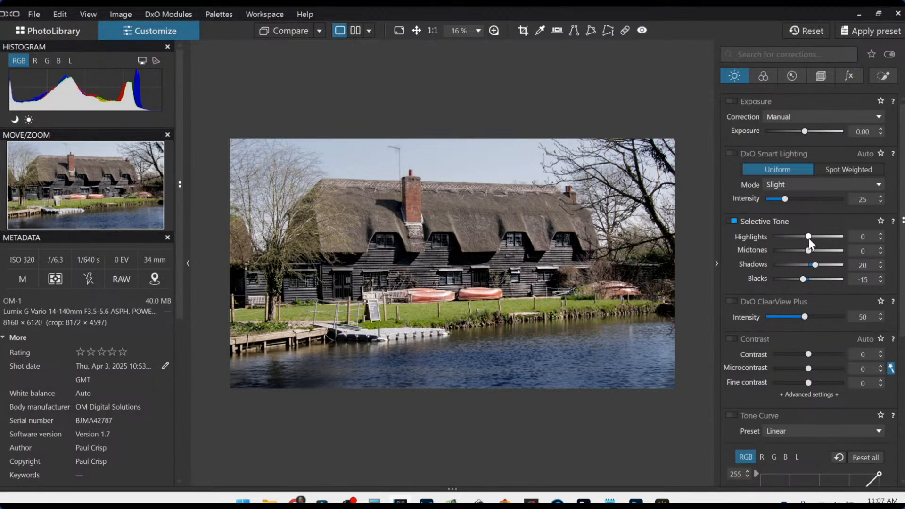
left_click_drag(808, 236, 805, 236)
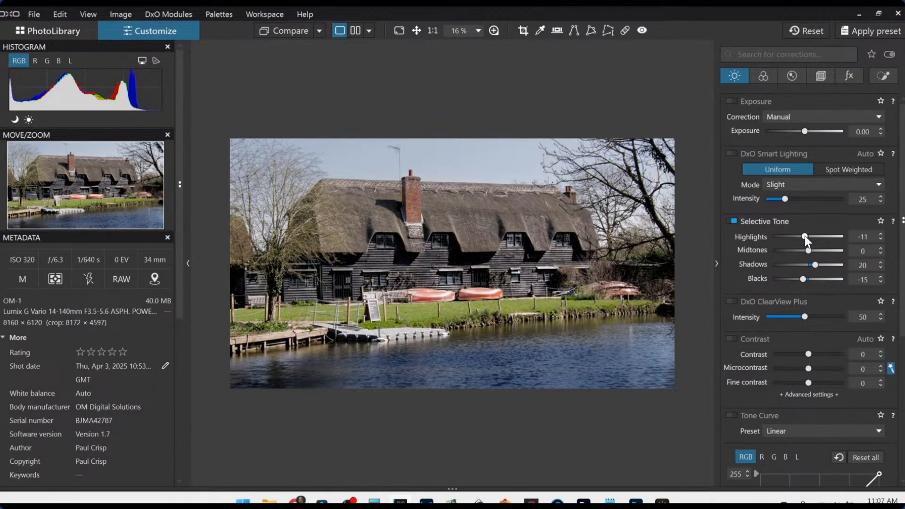
Step: Set the whole photo's Microcontrast to 16 and DxO ClearView Plus intensity to 18
left_click(732, 339)
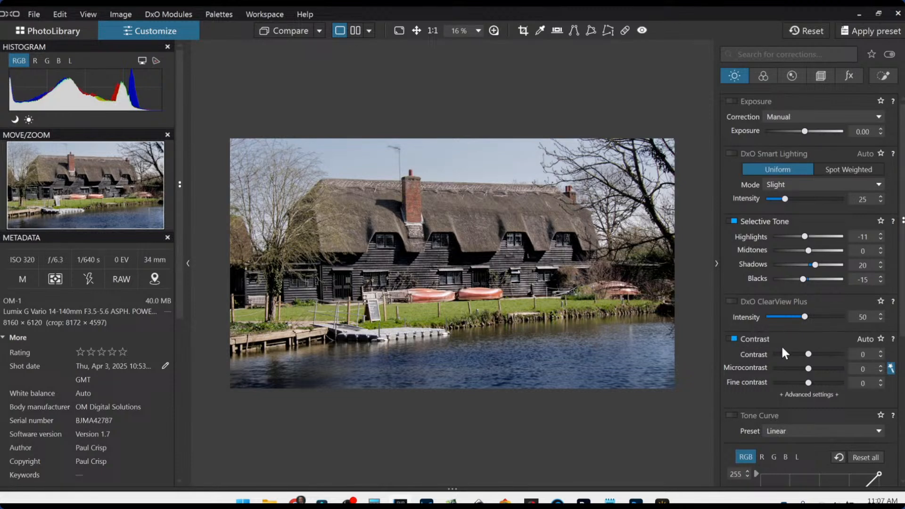
left_click(780, 317)
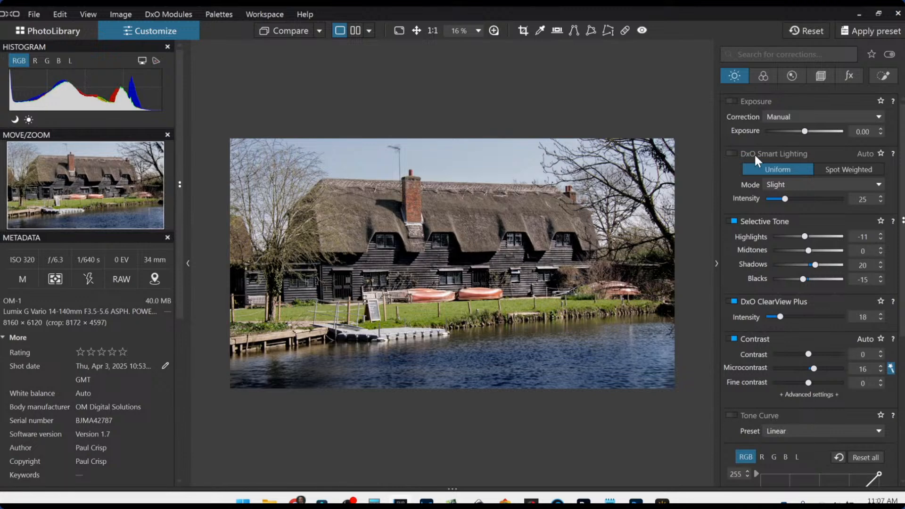
left_click(764, 76)
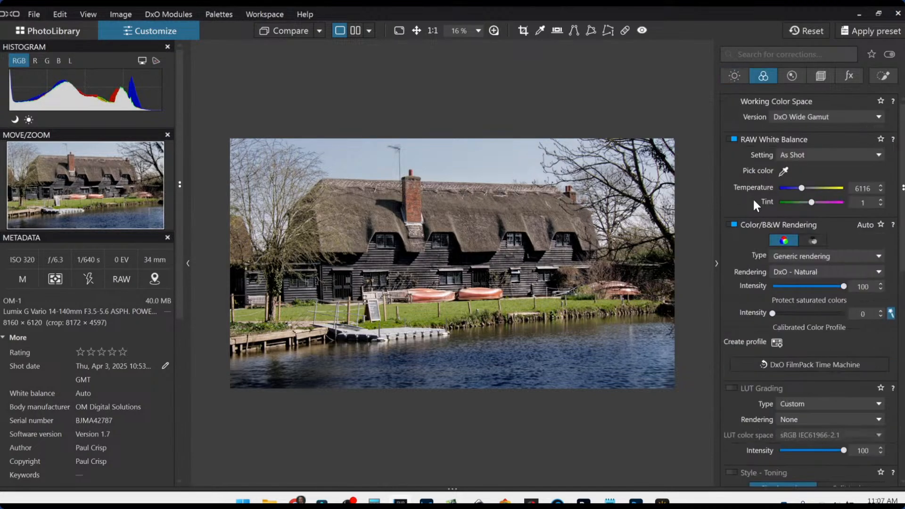
Step: Compare the edited photo repeatedly with the uncorrected original
left_click(276, 27)
left_click(276, 28)
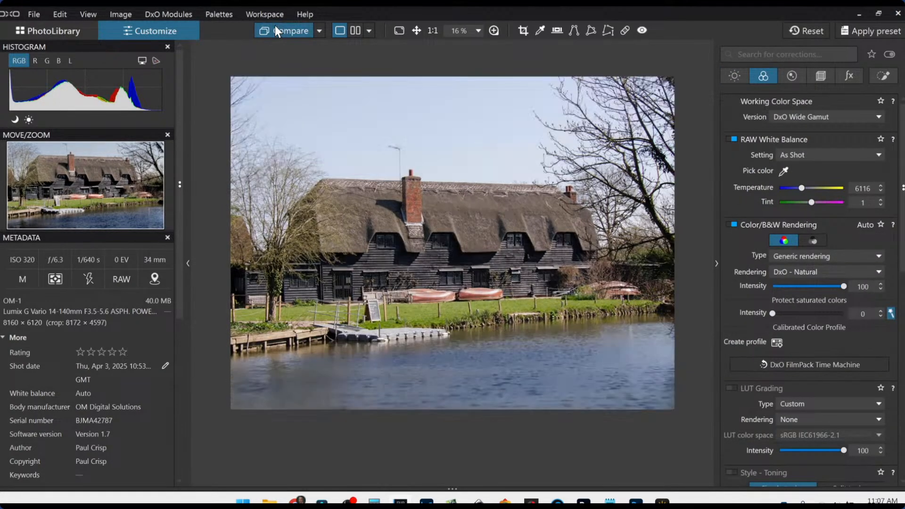
left_click(275, 27)
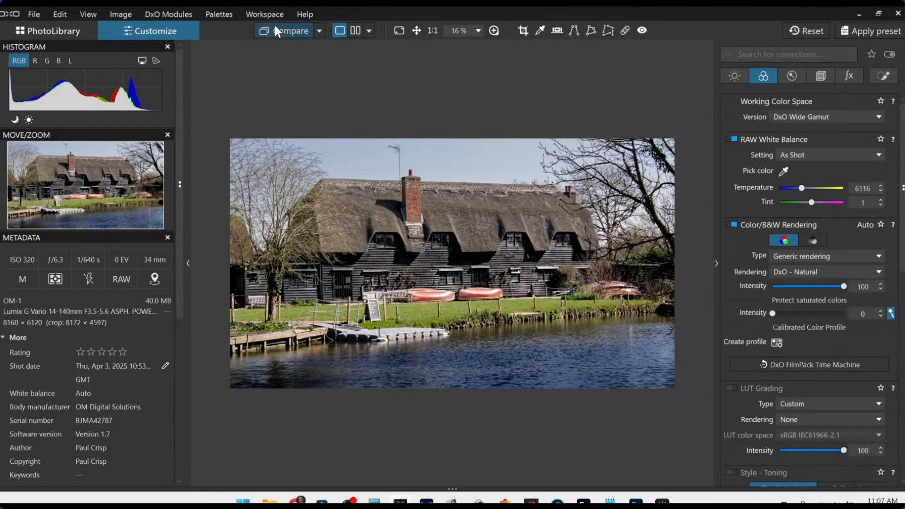
left_click(276, 26)
left_click(275, 26)
Step: Turn off the global Contrast correction and examine the thatched roof and chimney close up
left_click(737, 79)
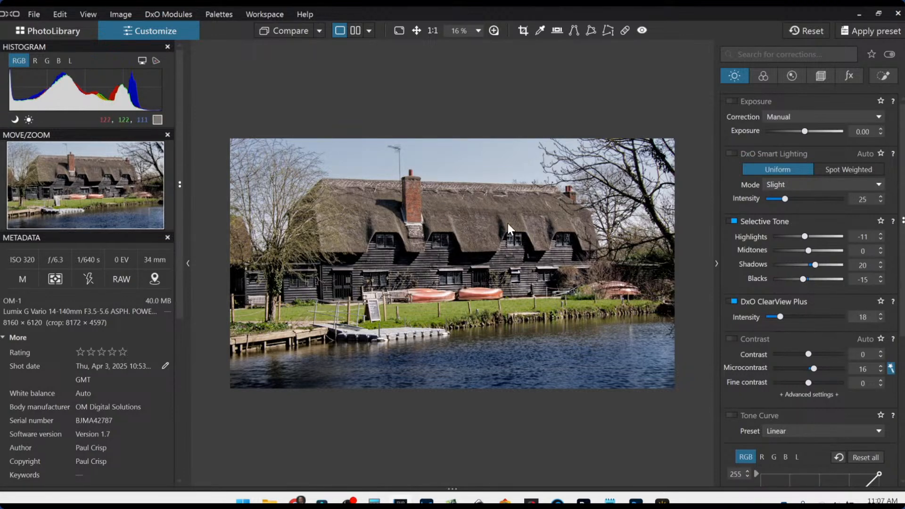
left_click(480, 232)
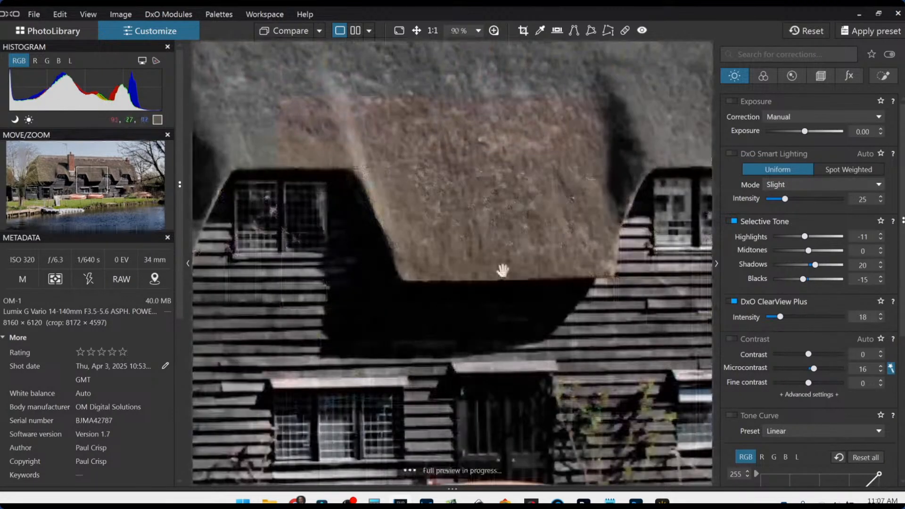
left_click_drag(471, 212, 540, 357)
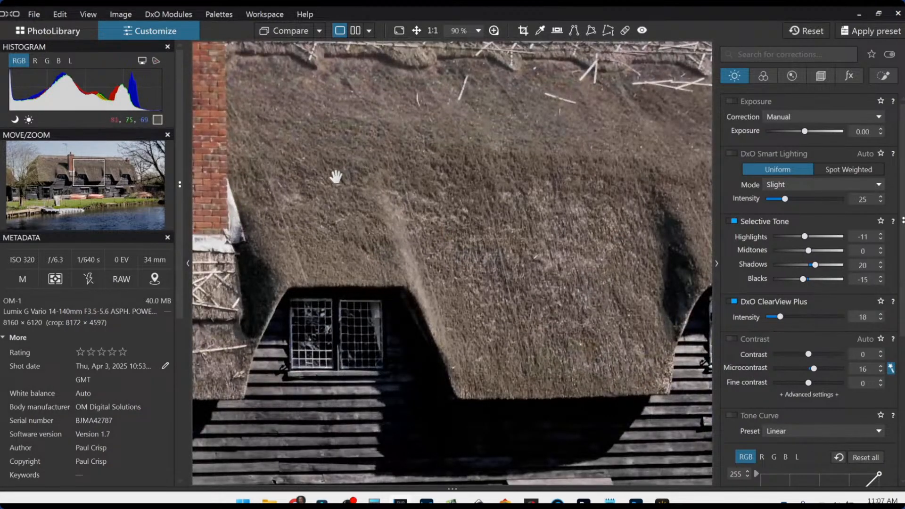
left_click_drag(336, 176, 562, 214)
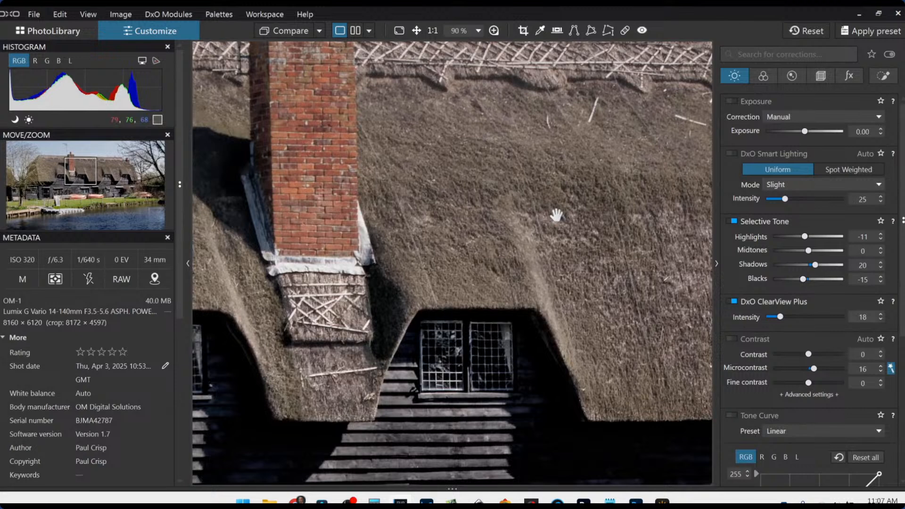
left_click_drag(514, 168, 524, 259)
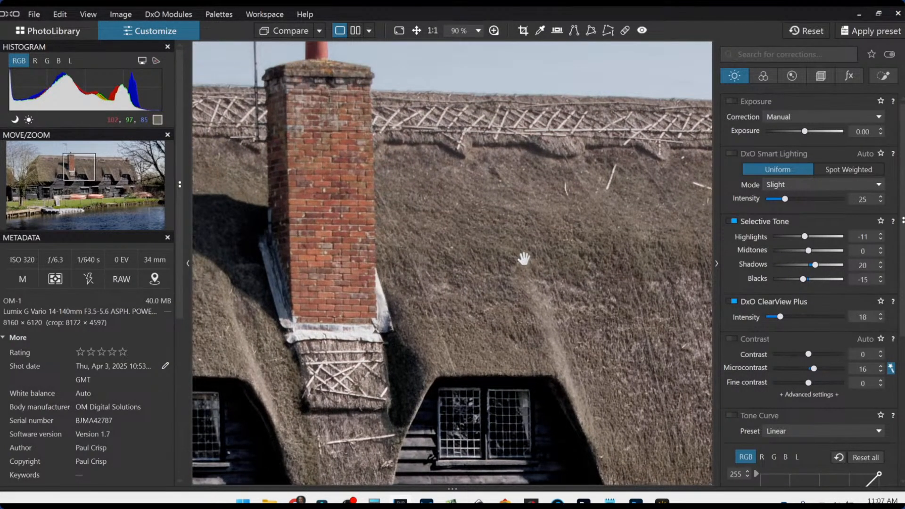
scroll(524, 258, "down", 6)
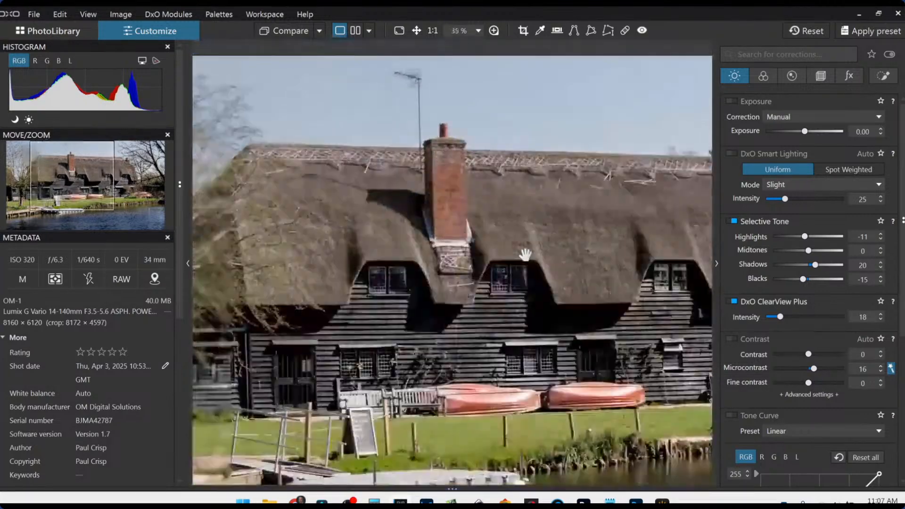
scroll(525, 255, "down", 3)
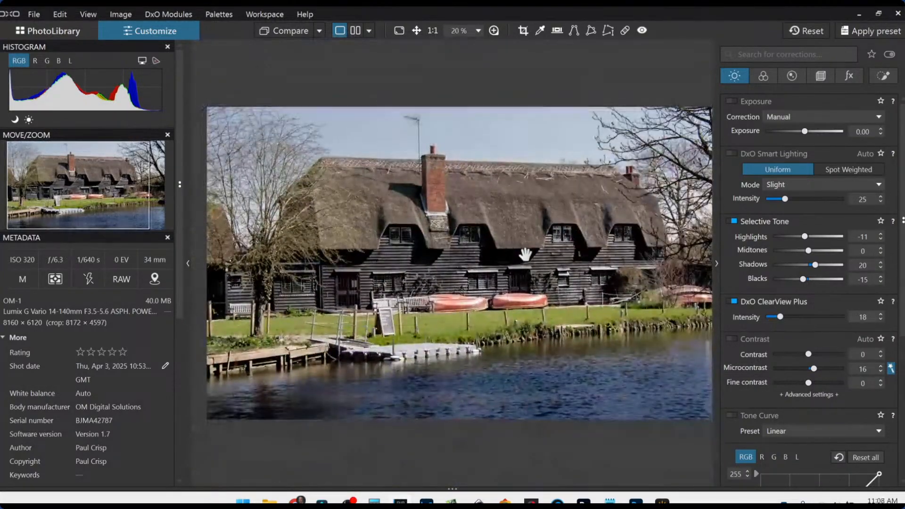
scroll(525, 256, "down", 1)
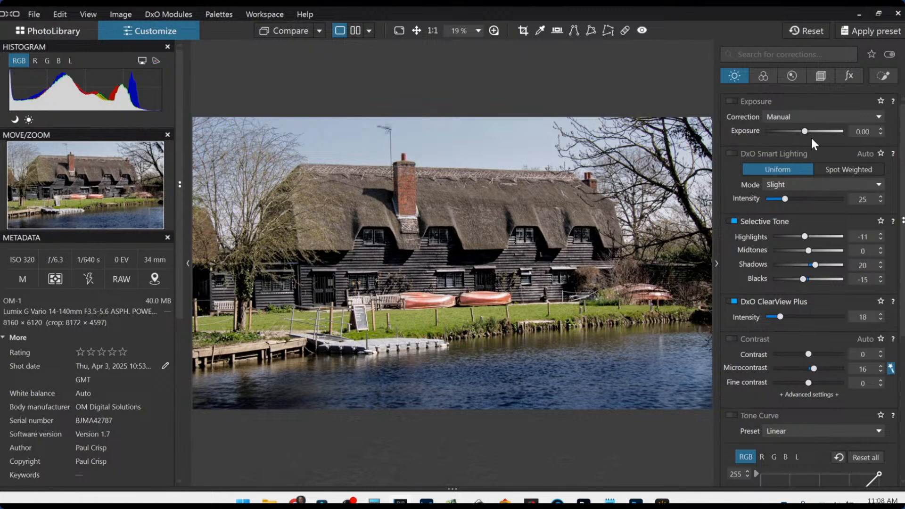
Step: Paint a new local adjustment Brush mask over the whole thatched roof, extending it to the roof's far-right end
left_click(883, 76)
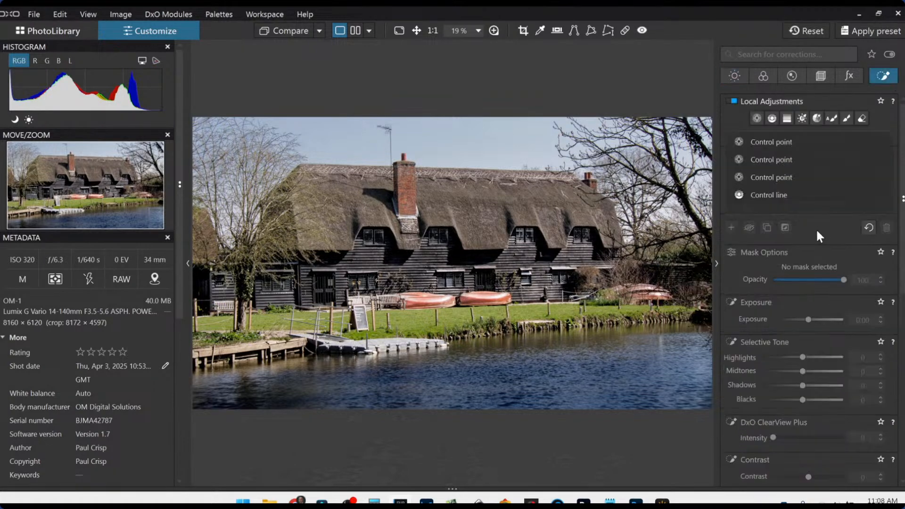
left_click(758, 119)
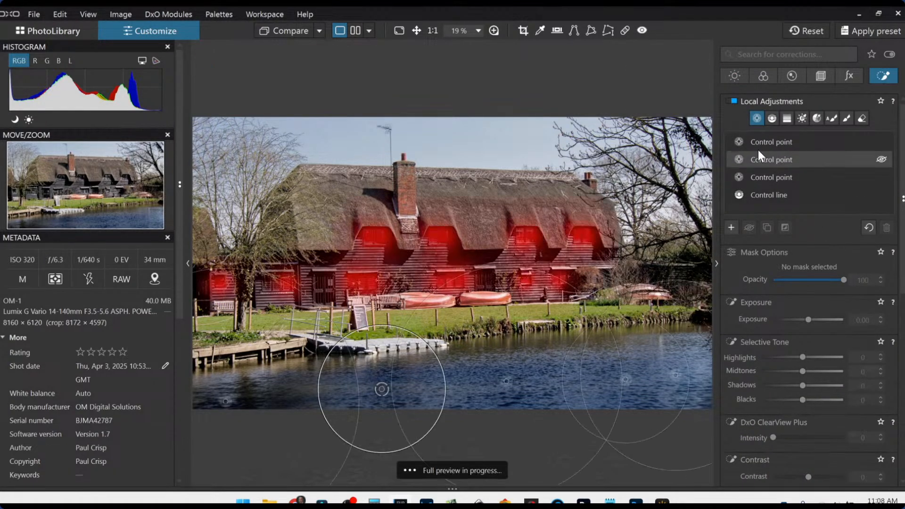
left_click(833, 119)
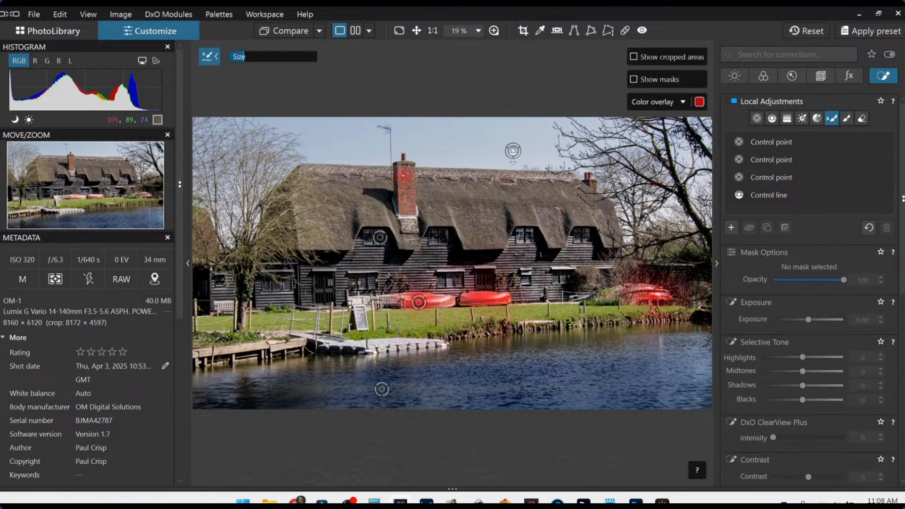
left_click(847, 118)
mouse_move(441, 189)
left_mouse_down()
mouse_move(585, 189)
mouse_move(609, 215)
mouse_move(564, 207)
mouse_move(549, 220)
mouse_move(525, 199)
mouse_move(490, 226)
mouse_move(432, 203)
mouse_move(430, 191)
mouse_move(355, 187)
mouse_move(328, 191)
mouse_move(362, 194)
mouse_move(380, 208)
mouse_move(359, 208)
mouse_move(319, 231)
mouse_move(307, 180)
left_mouse_up()
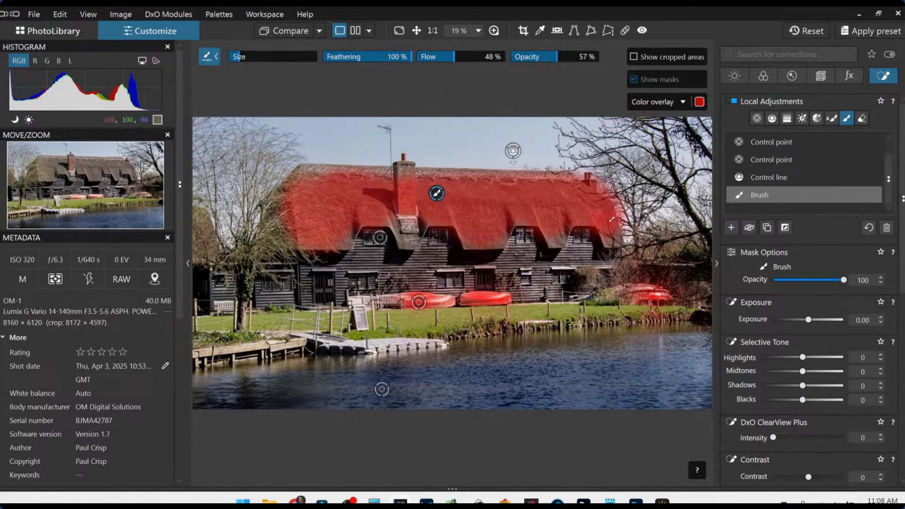
left_click_drag(609, 221, 625, 236)
Step: Set the roof mask's Contrast to 100, Highlights to 38, Midtones to 42 and Blacks to -50, and leave local editing
scroll(815, 415, "down", 3)
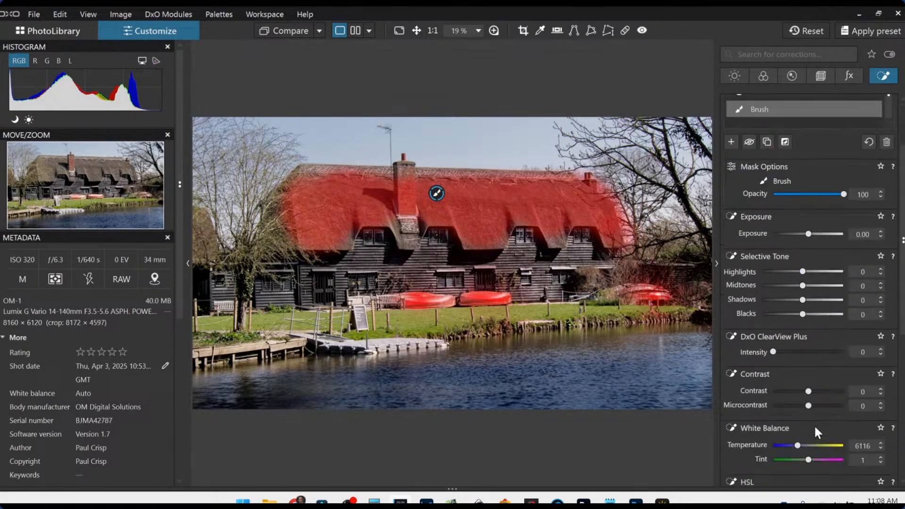
left_click_drag(810, 365, 846, 366)
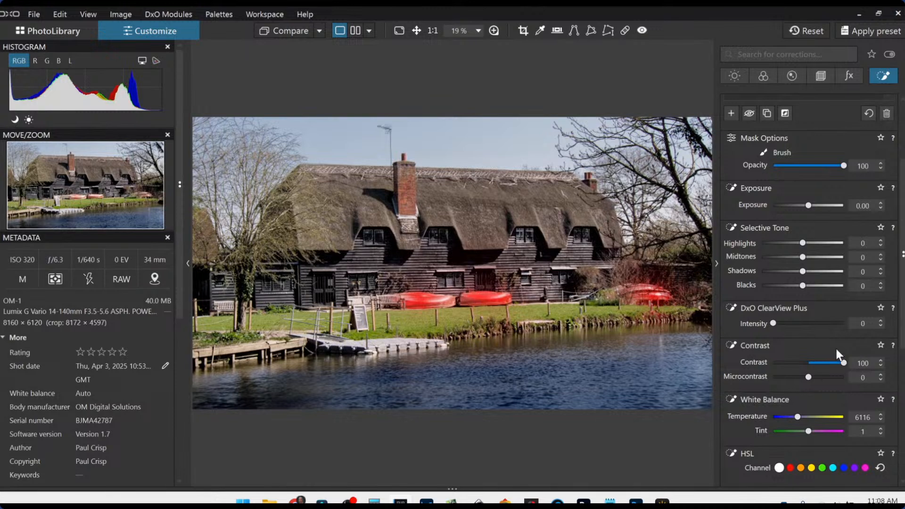
left_click_drag(805, 287, 819, 244)
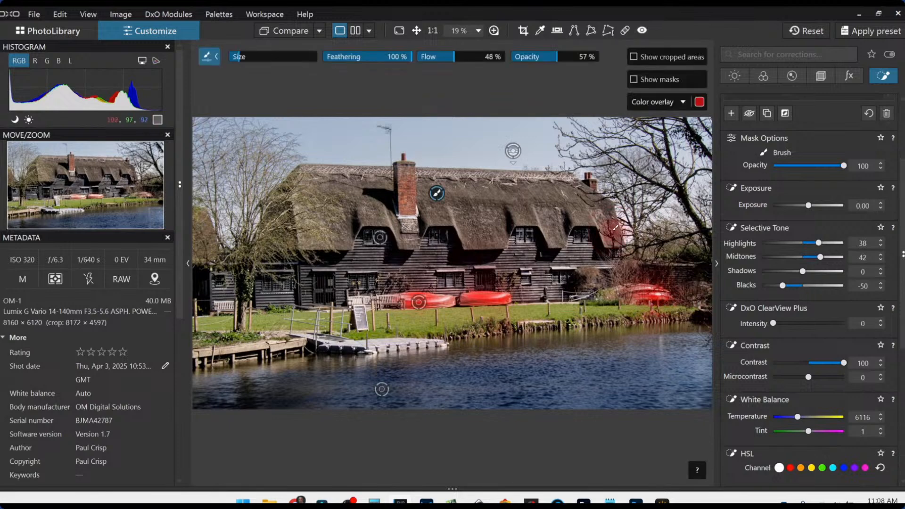
key("Escape")
Step: Compare the original and edited photos side by side left / right with the palettes hidden
scroll(509, 216, "down", 2)
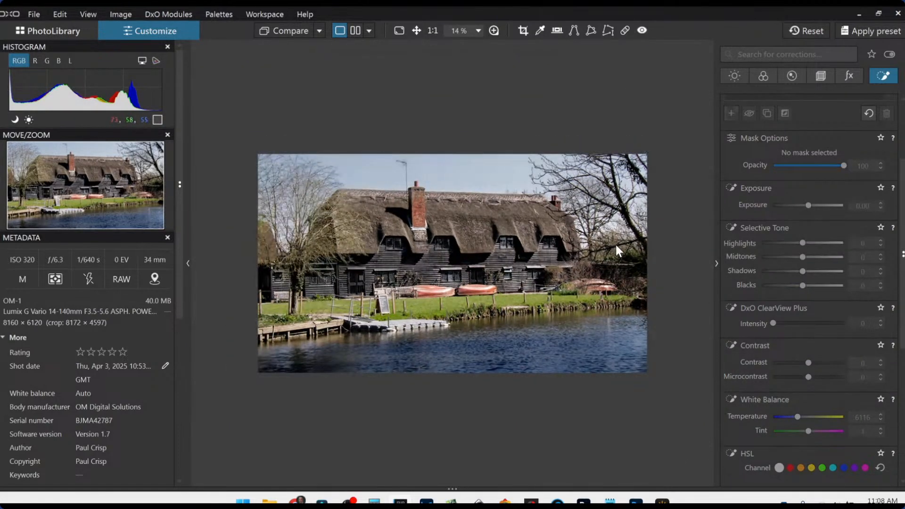
left_click(369, 31)
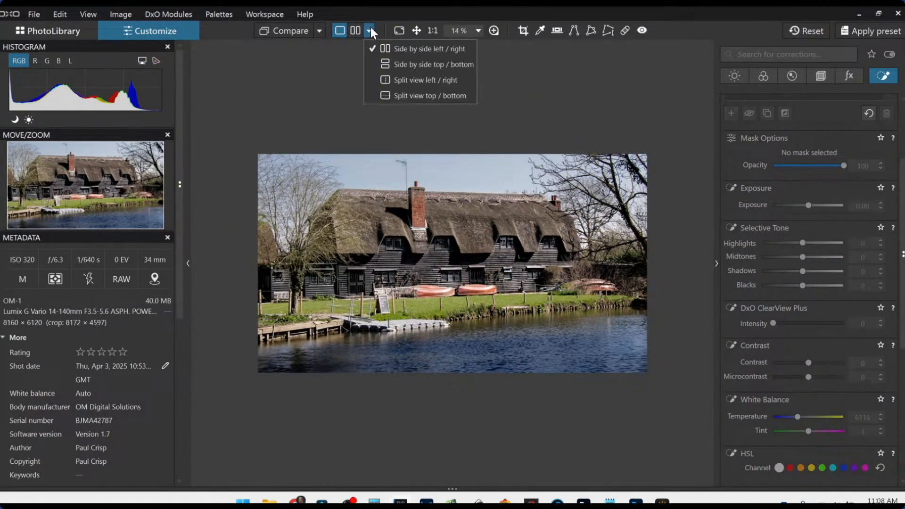
left_click(396, 49)
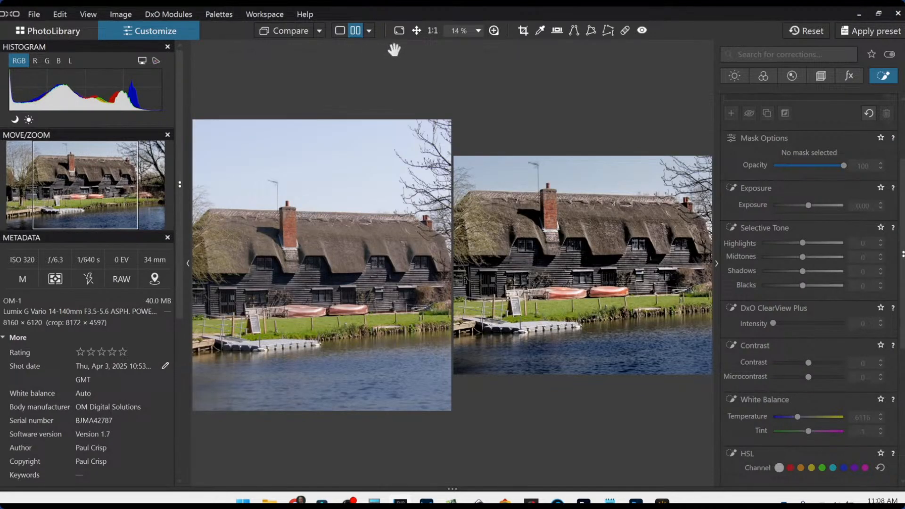
key("Tab")
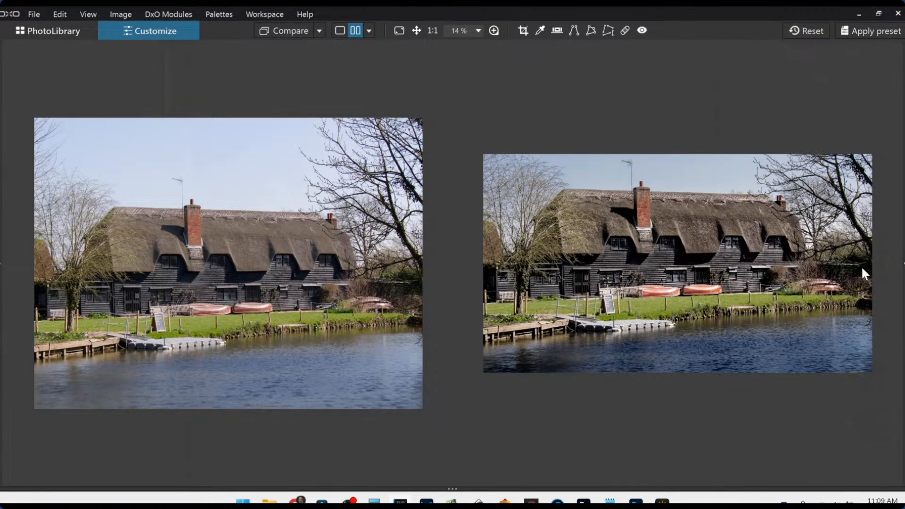
Step: Set the whole photo's Exposure to 0.20 and raise its Selective Tone Shadows slightly
left_click(904, 263)
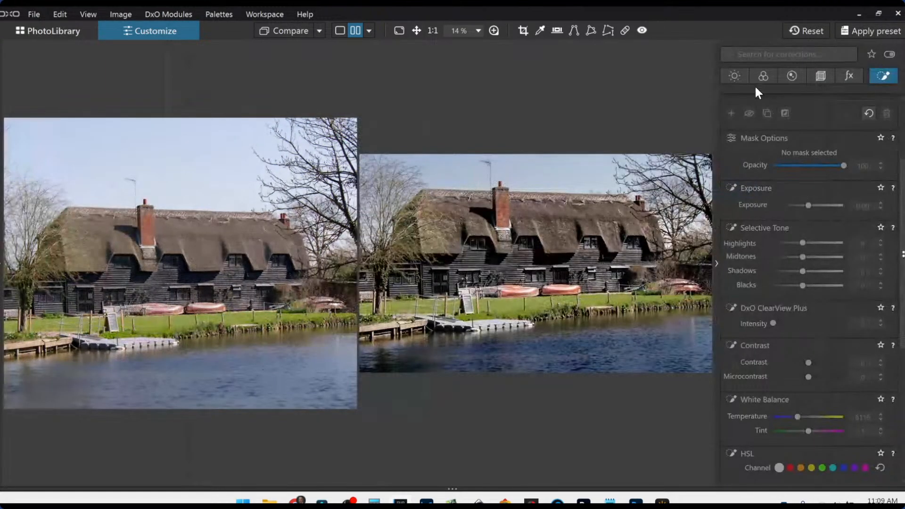
left_click(741, 75)
scroll(828, 240, "up", 3)
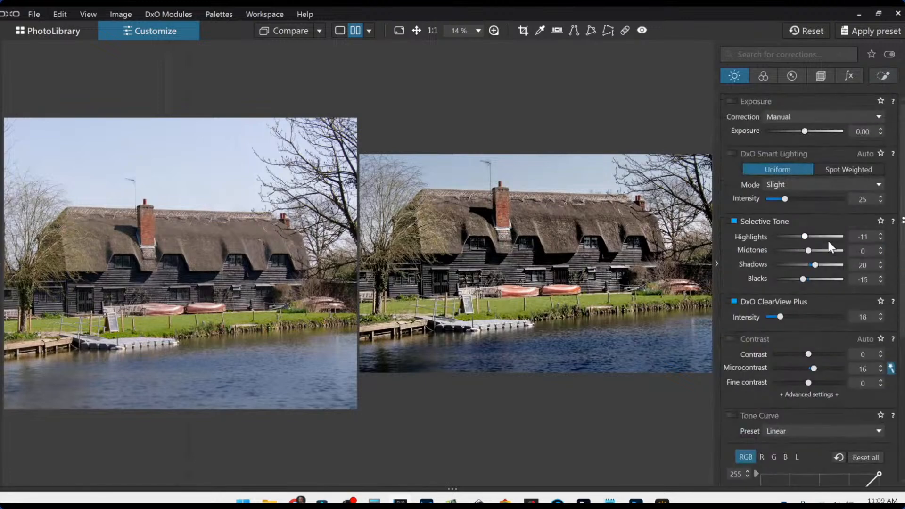
left_click(807, 132)
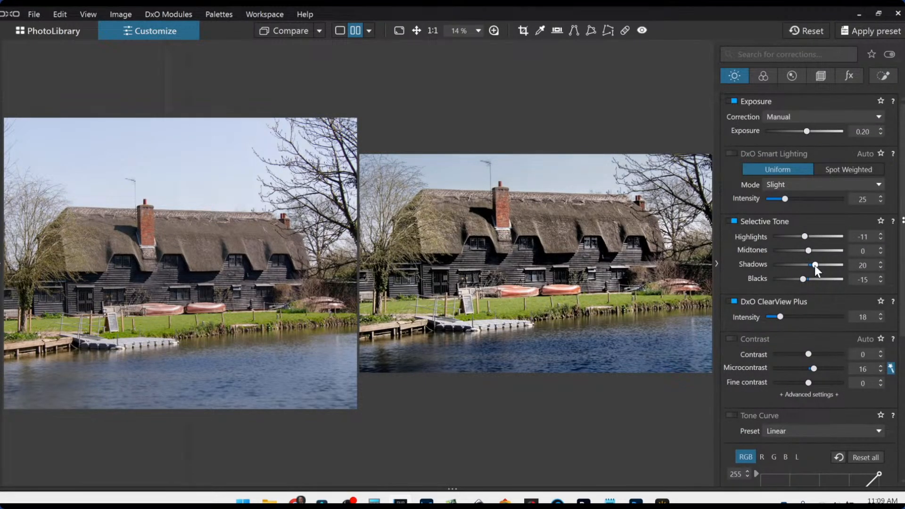
left_click_drag(816, 265, 817, 265)
Step: Hide the correction palettes and view the original and edited photos in Split view left / right
left_click(717, 264)
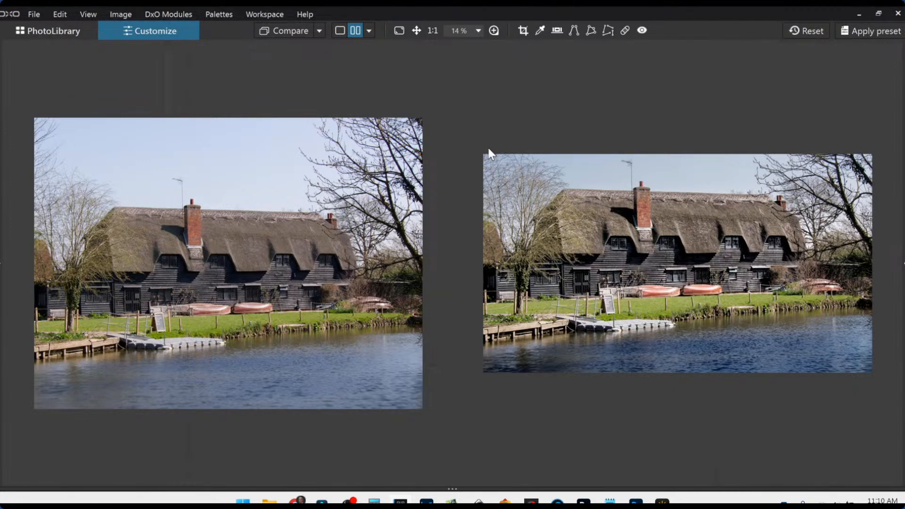
left_click(369, 31)
left_click(388, 77)
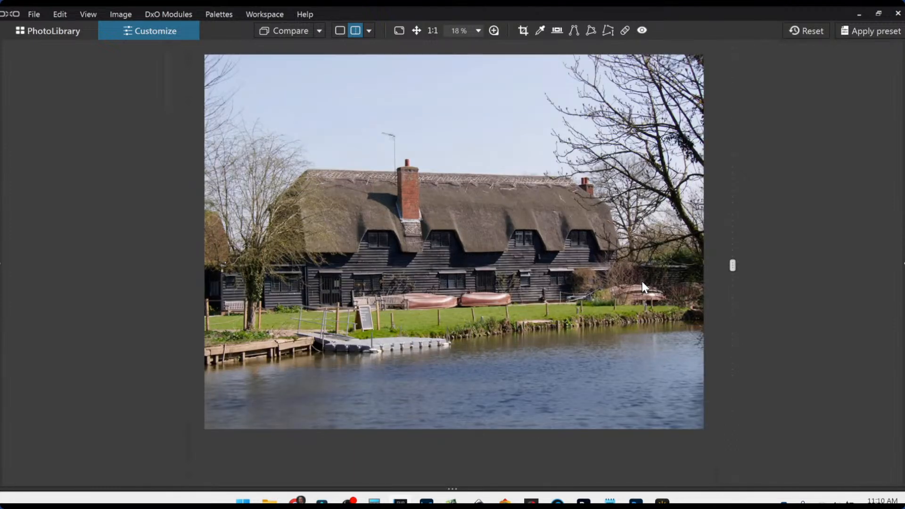
Step: Sweep the Split view divider across the whole house photo to compare original and edit, and return to the PhotoLibrary
left_click_drag(733, 266, 173, 295)
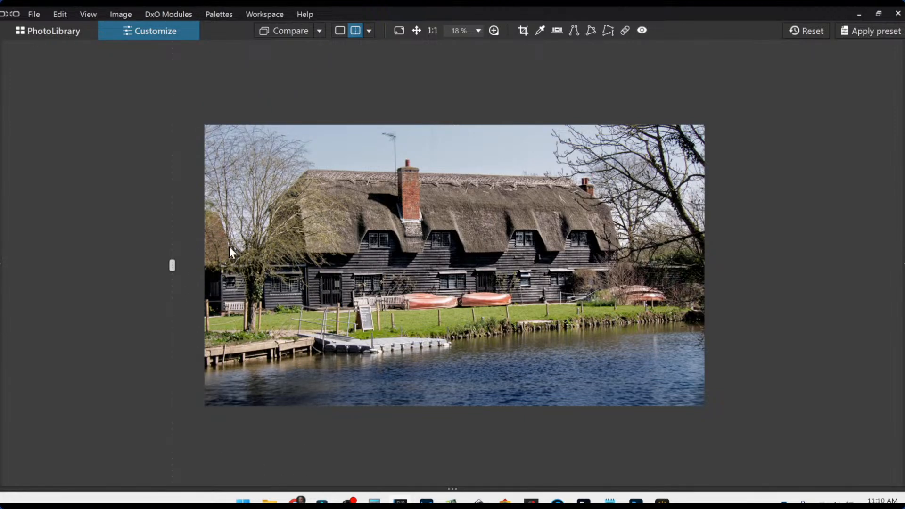
left_click(48, 30)
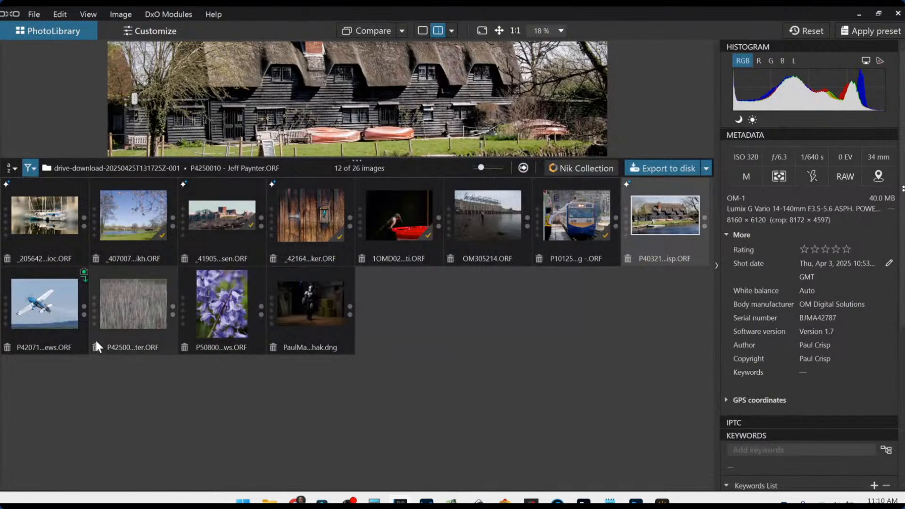
Step: Install the Olympus E-M1 Mark III + 40-150mm with TC x2 module for the blue plane photo and open it in Customize with palettes shown
left_click(49, 322)
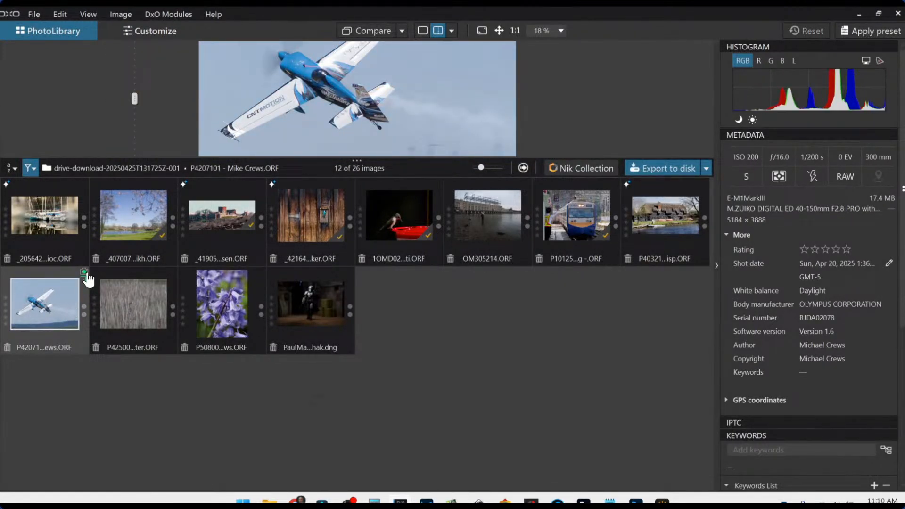
left_click(85, 274)
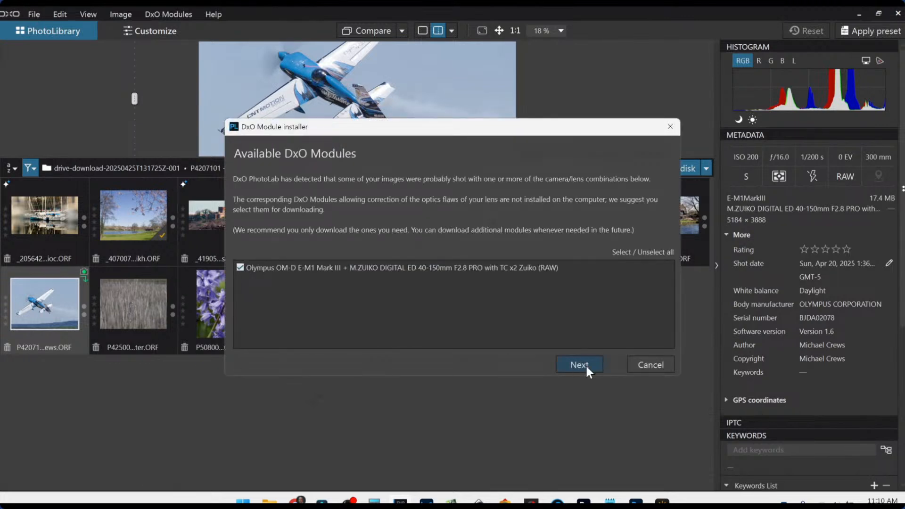
left_click(587, 366)
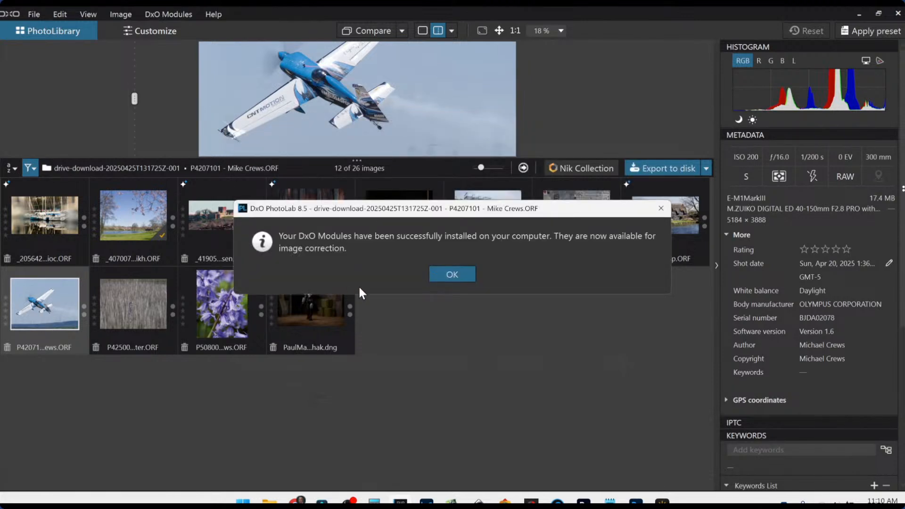
left_click(457, 274)
double_click(73, 298)
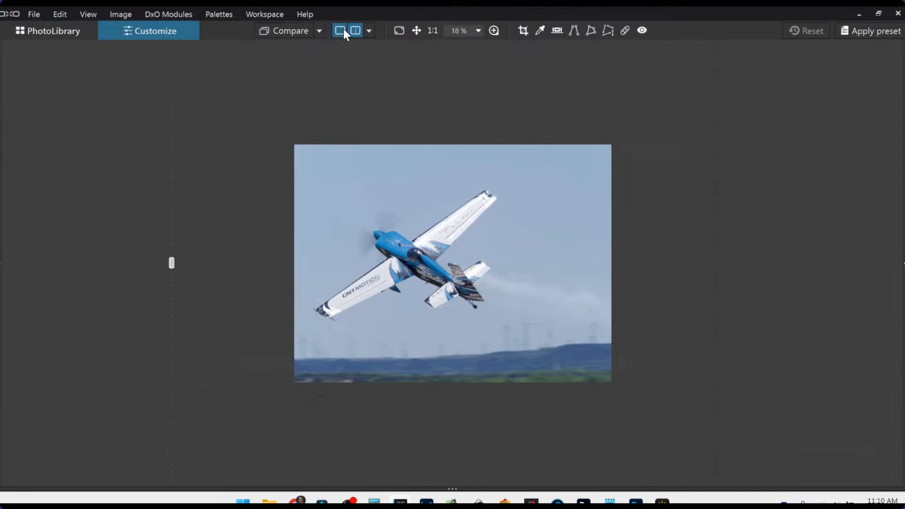
left_click(0, 260)
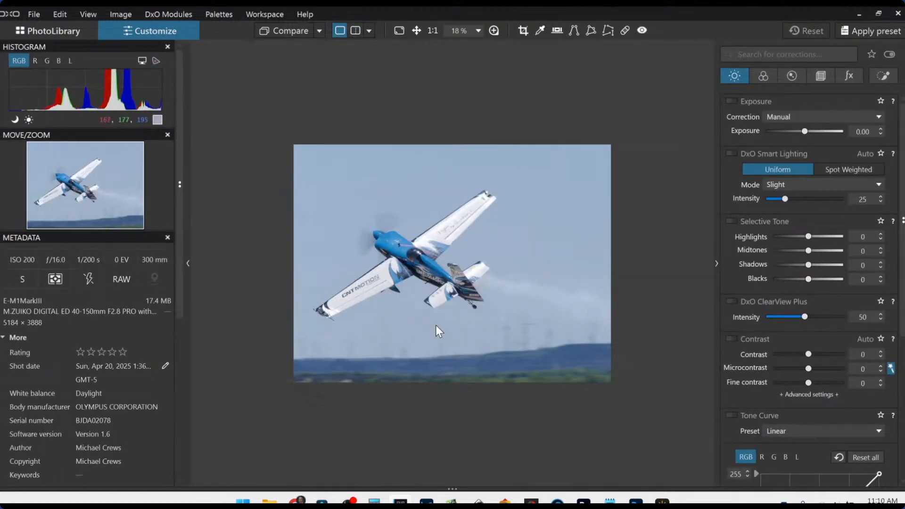
Step: Examine the plane's fuselage, wing lettering and tail up close, and the whole frame, for sharpness and highlight detail
scroll(435, 324, "up", 2)
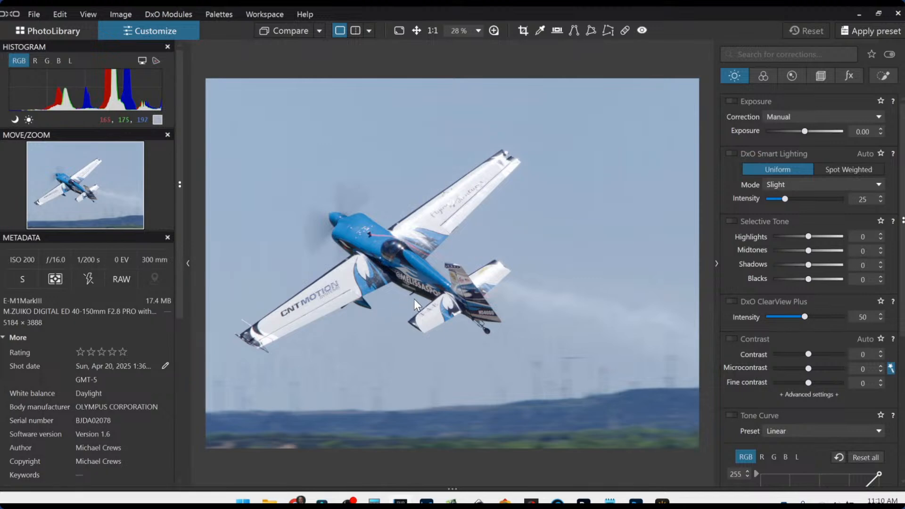
scroll(356, 227, "up", 3)
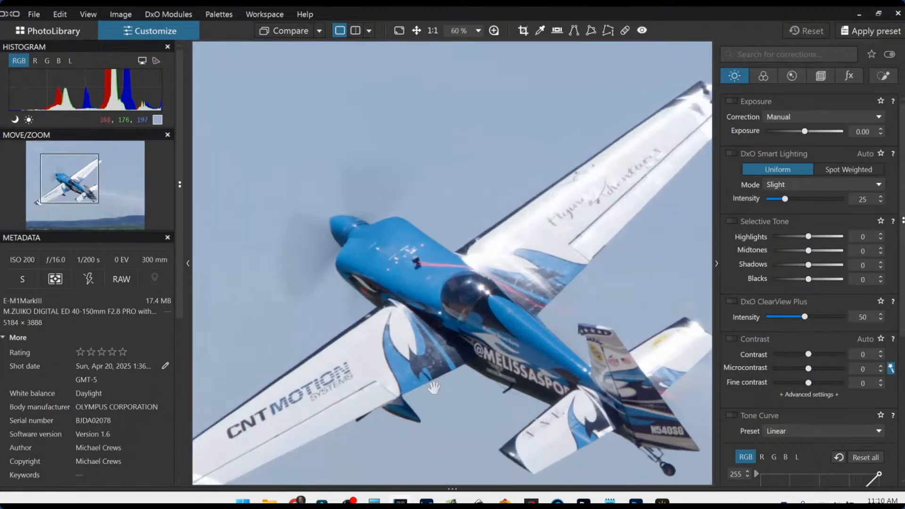
scroll(434, 387, "up", 1)
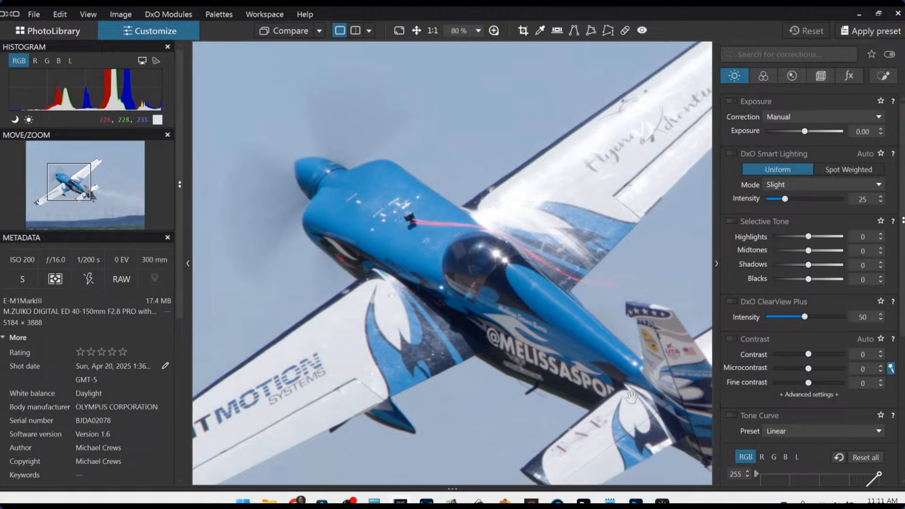
scroll(588, 365, "down", 3)
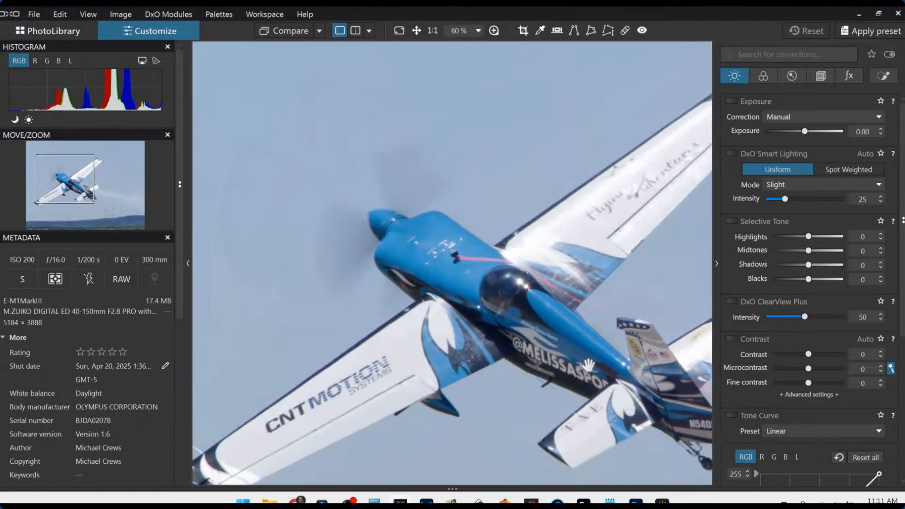
scroll(588, 364, "down", 4)
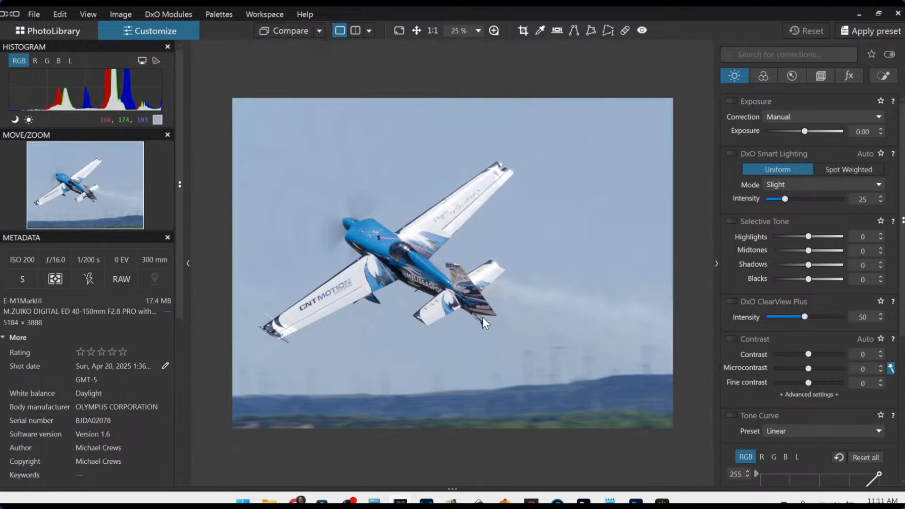
scroll(316, 290, "up", 1)
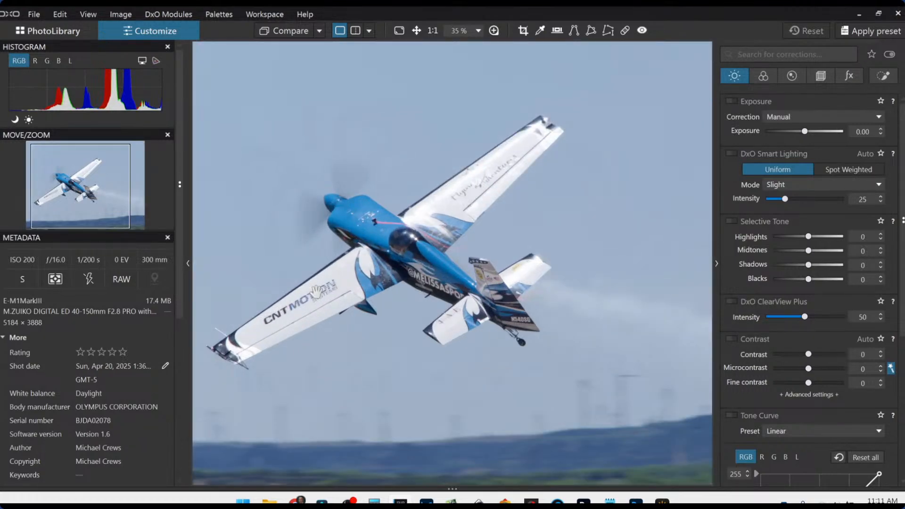
scroll(316, 290, "up", 2)
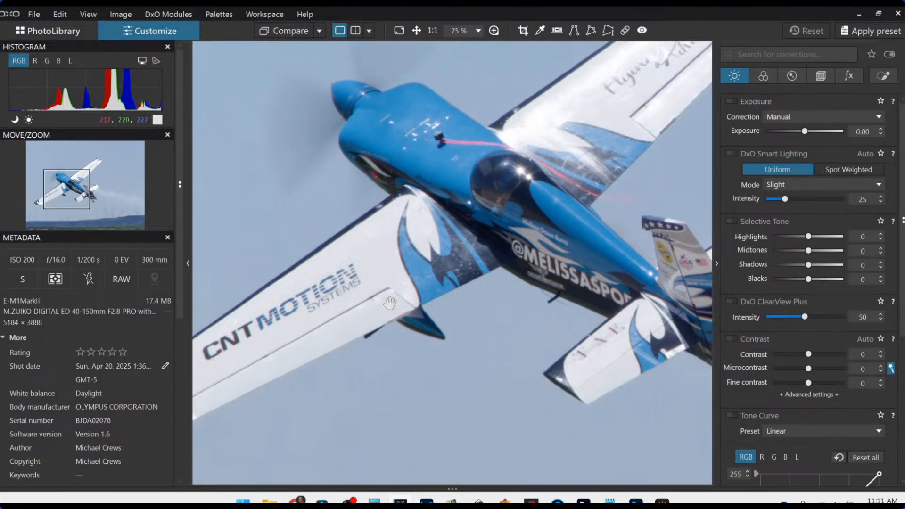
scroll(391, 303, "down", 3)
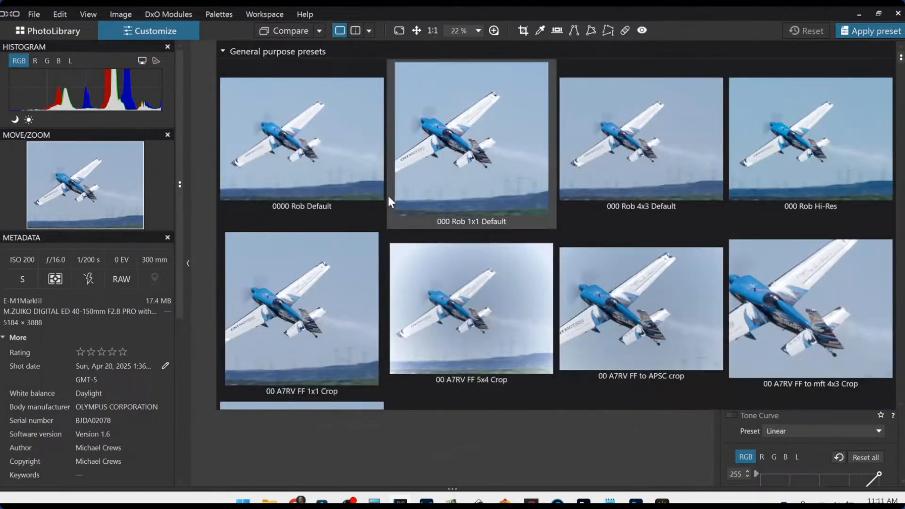
Step: Apply the 0000-prefixed default preset from General purpose presets and clone out a small spot in the sky ahead of the propeller
left_click(352, 187)
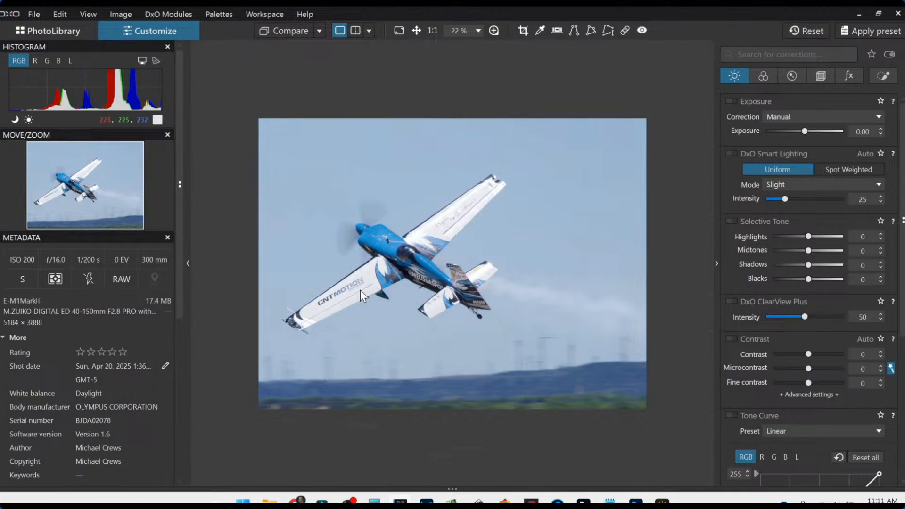
left_click(630, 31)
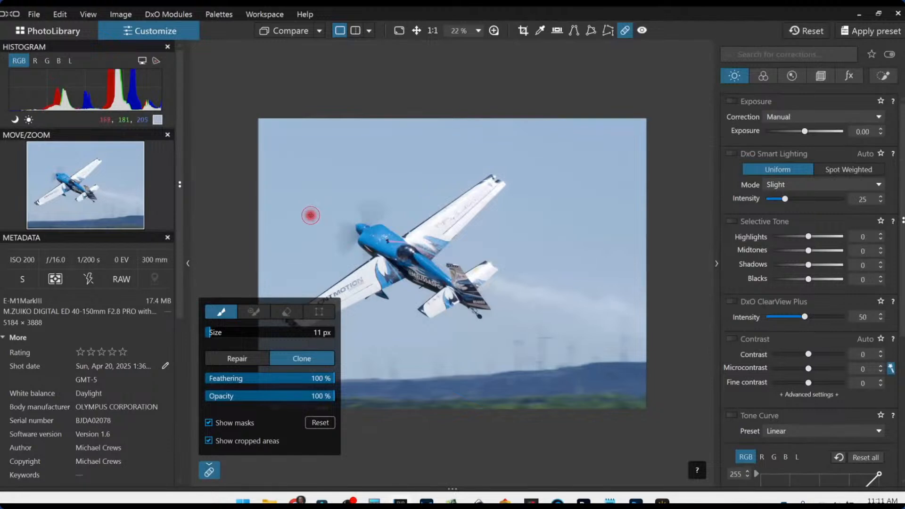
left_click(311, 216)
left_click(627, 30)
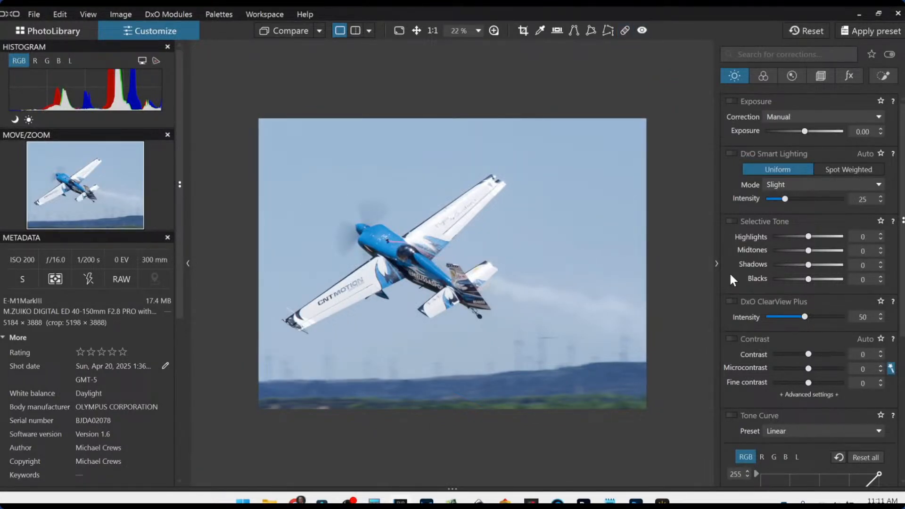
Step: Crop the plane photo to about 4255 × 3191 px at the Original aspect ratio, trimming the empty sky behind the plane and most of the ground
left_click(820, 77)
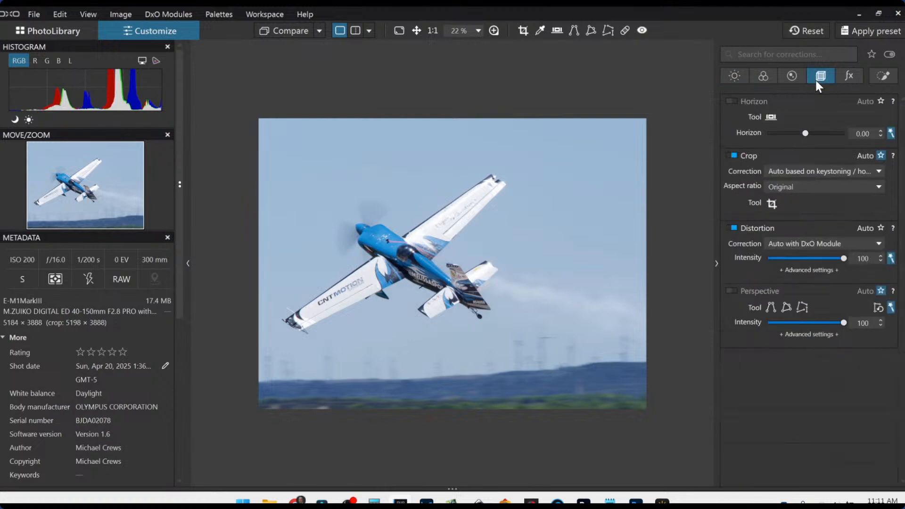
left_click(775, 202)
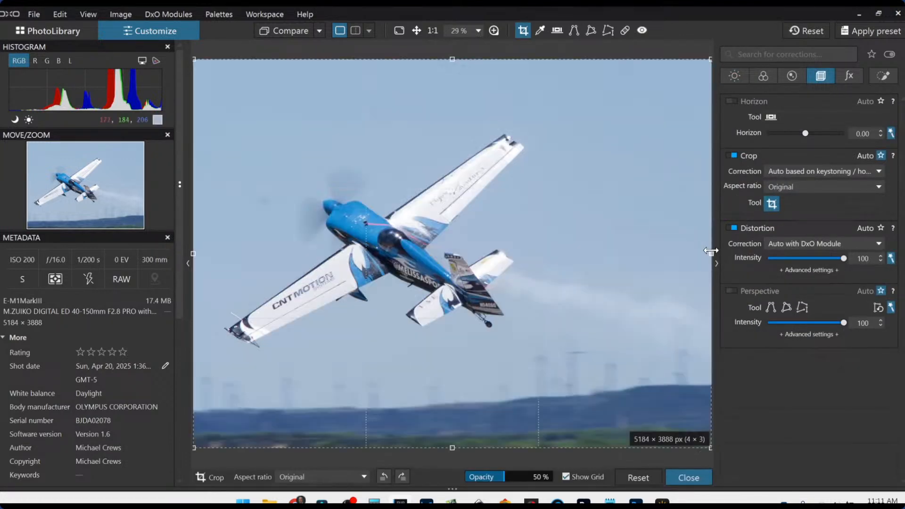
left_click_drag(700, 252, 647, 247)
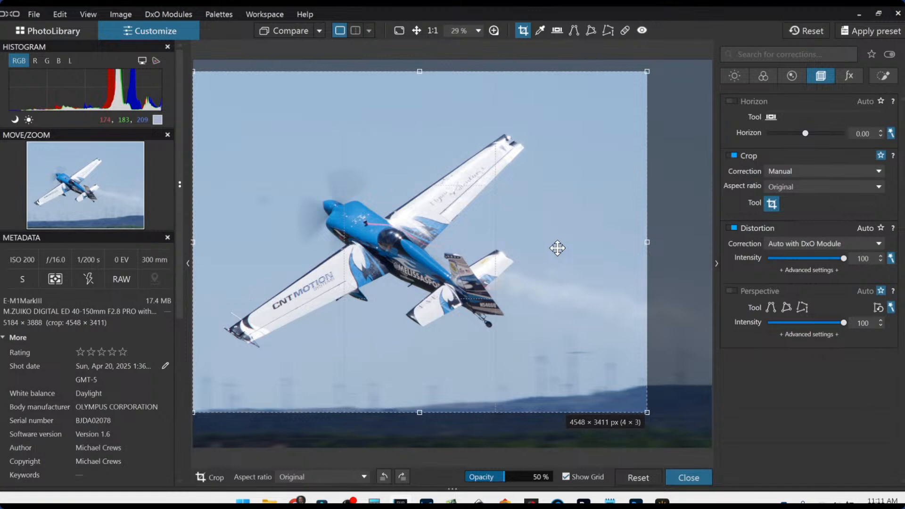
left_click_drag(647, 243, 618, 243)
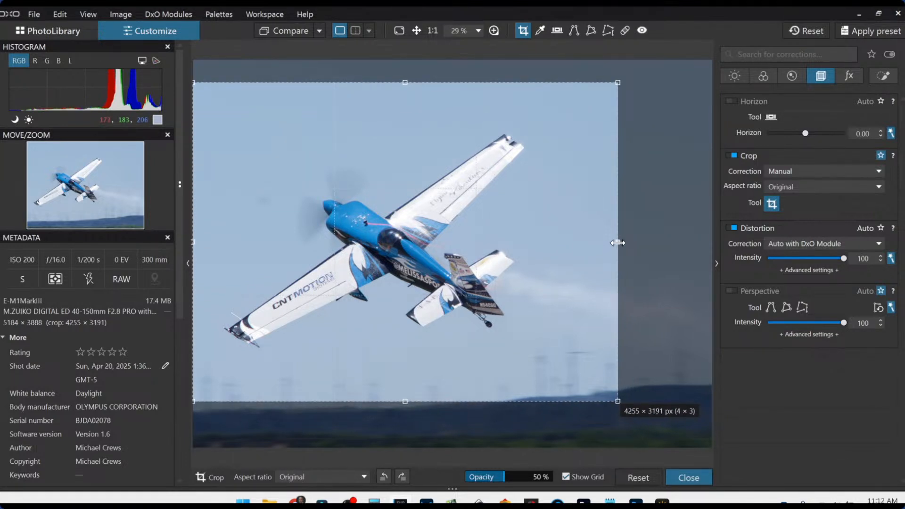
key("Return")
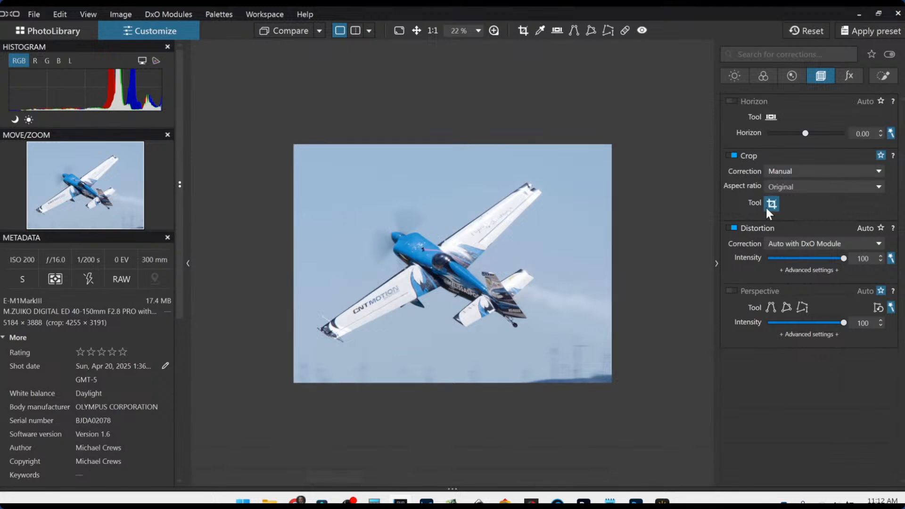
left_click(772, 204)
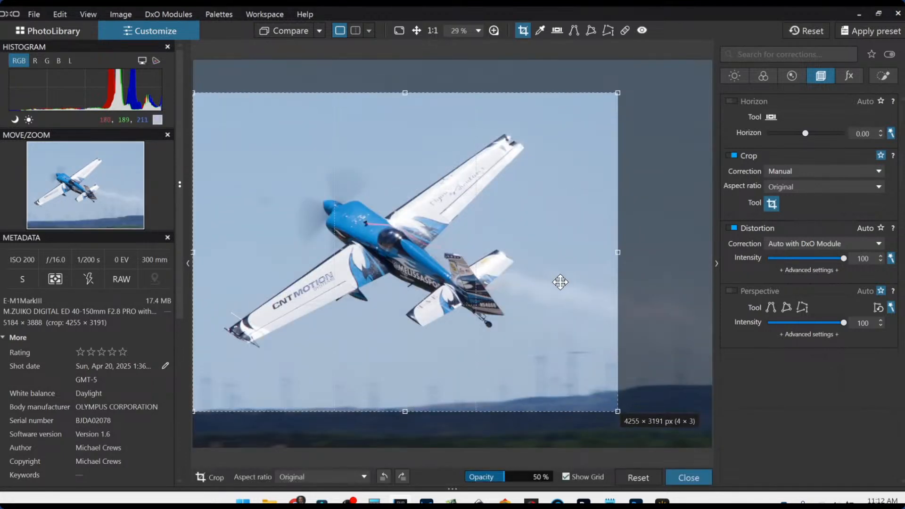
key("Return")
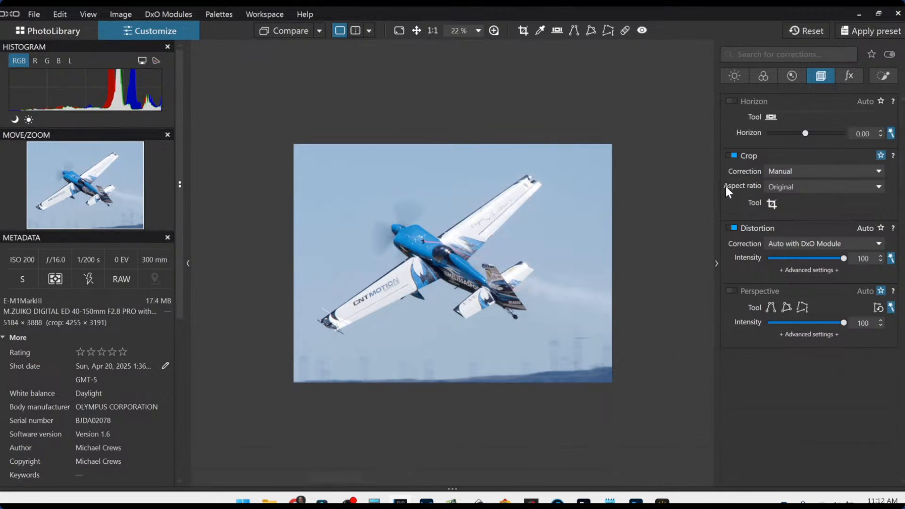
Step: Create a local adjustment with three control points along the plane's upper wing and set the mask's Luma selectivity to 55
left_click(892, 78)
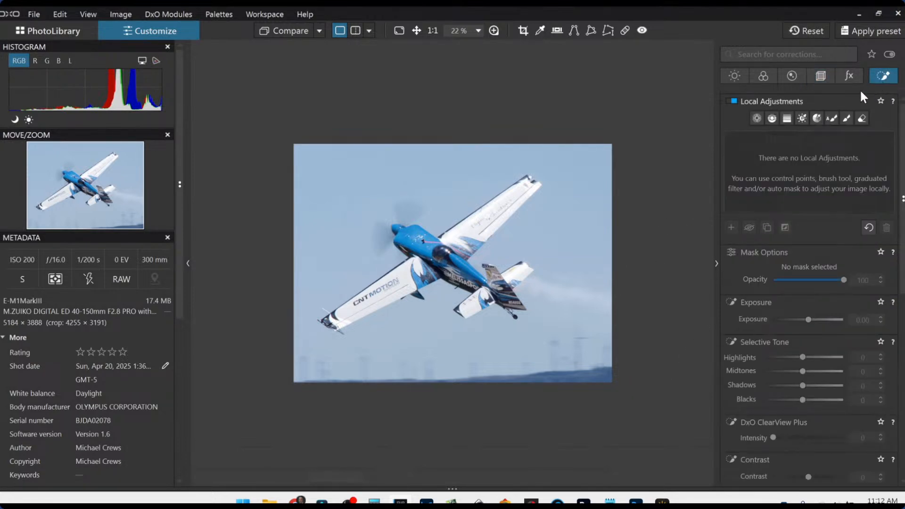
left_click(757, 116)
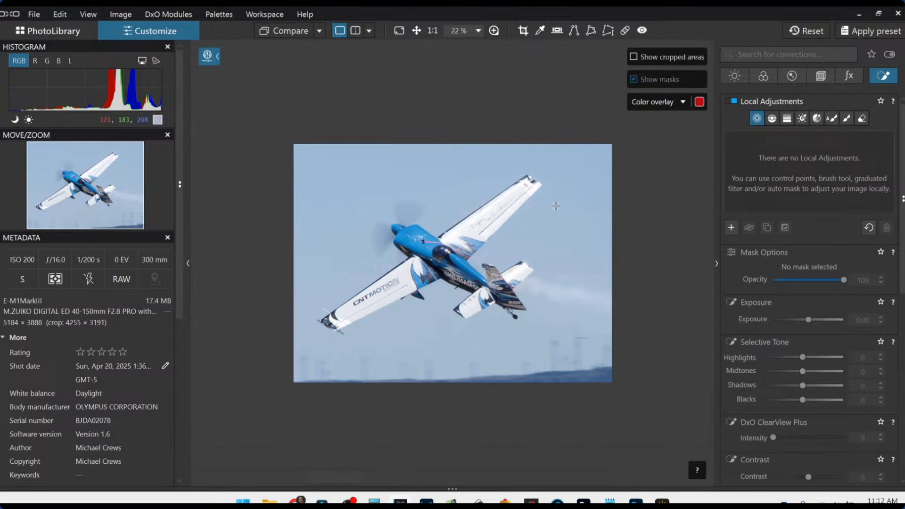
left_click(474, 237)
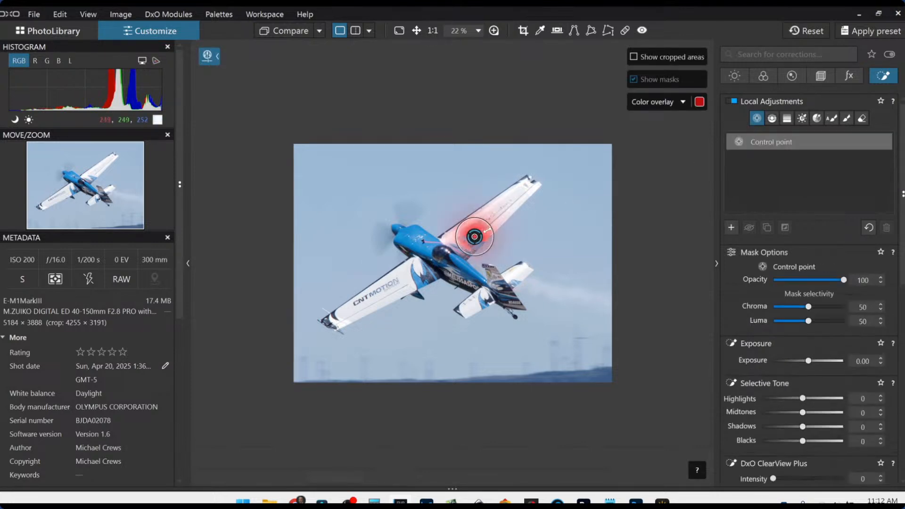
left_click(499, 209)
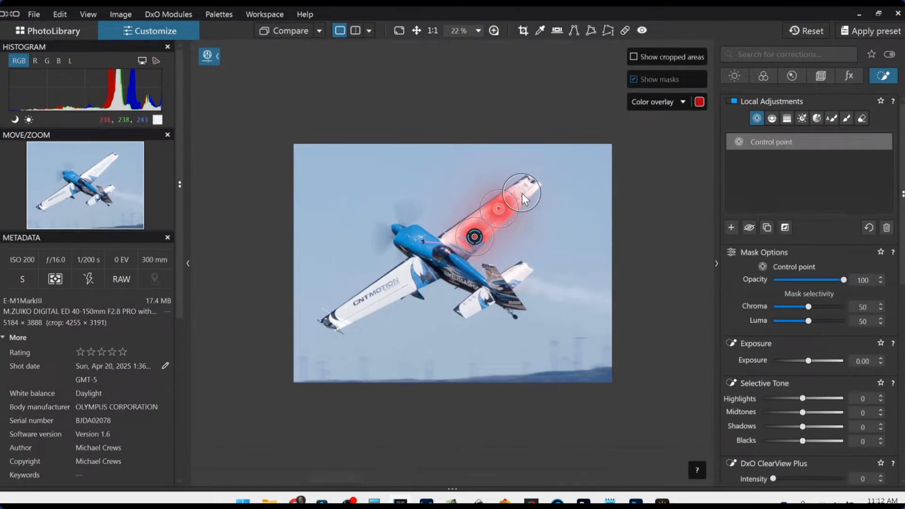
left_click(521, 192)
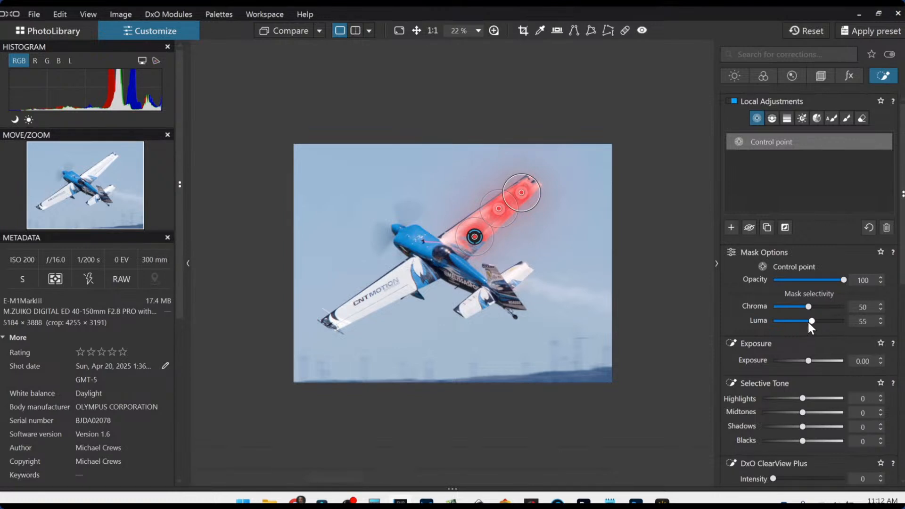
Step: Extend the control point mask to the upper wing root, lower wing and both tailplanes, and set its Highlights to -40
left_click(449, 238)
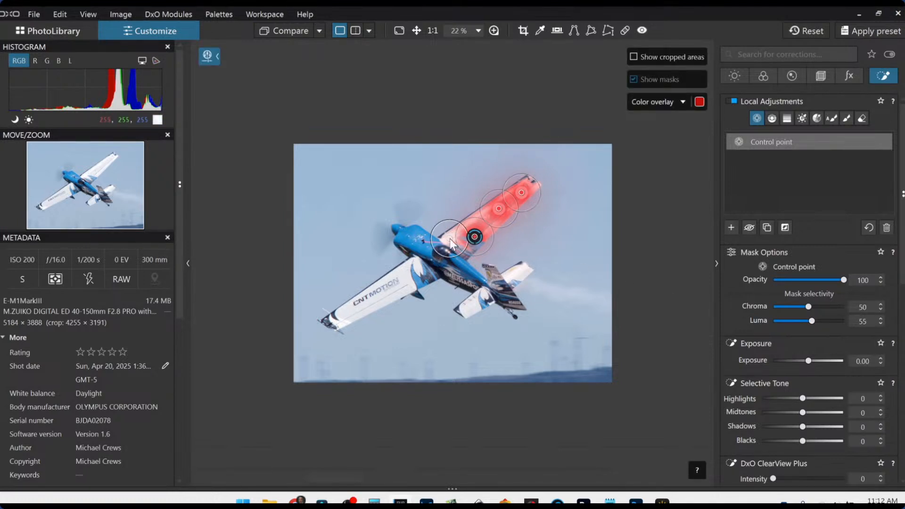
left_click(404, 275)
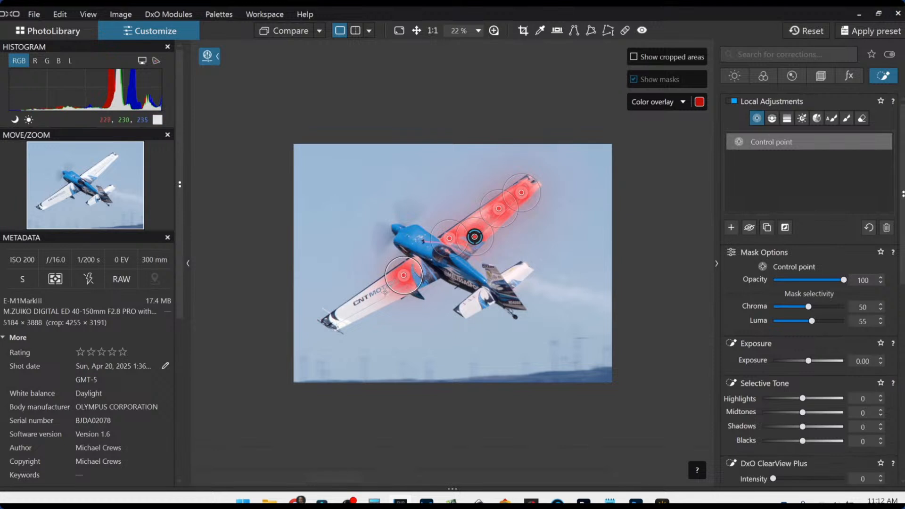
left_click(379, 298)
left_click(348, 310)
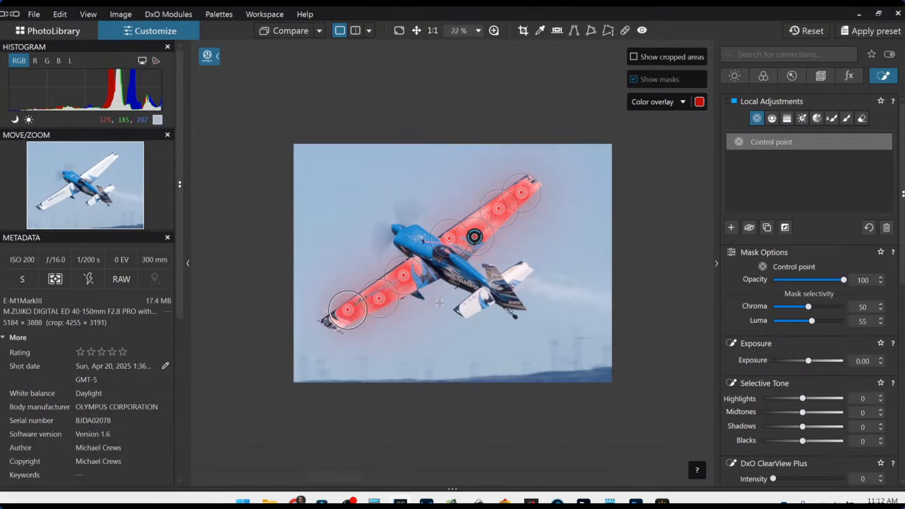
left_click(477, 307)
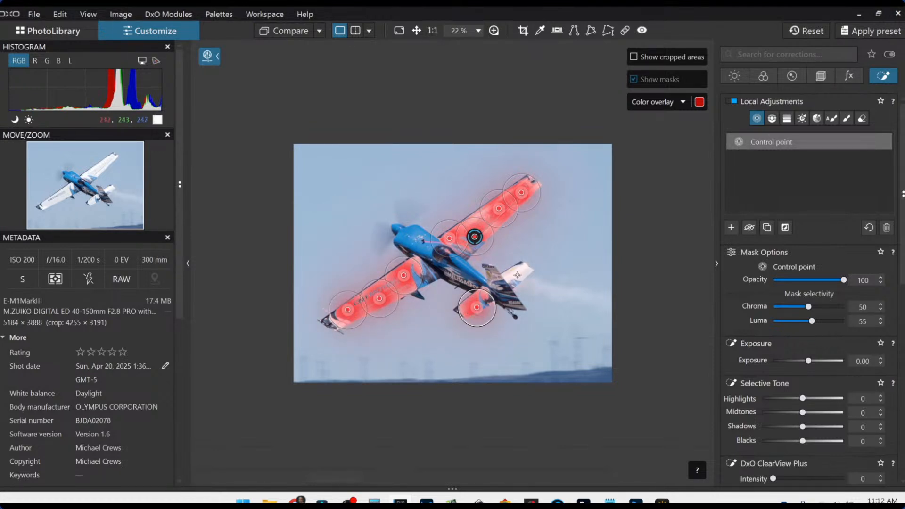
left_click(522, 275)
left_click_drag(801, 399, 787, 399)
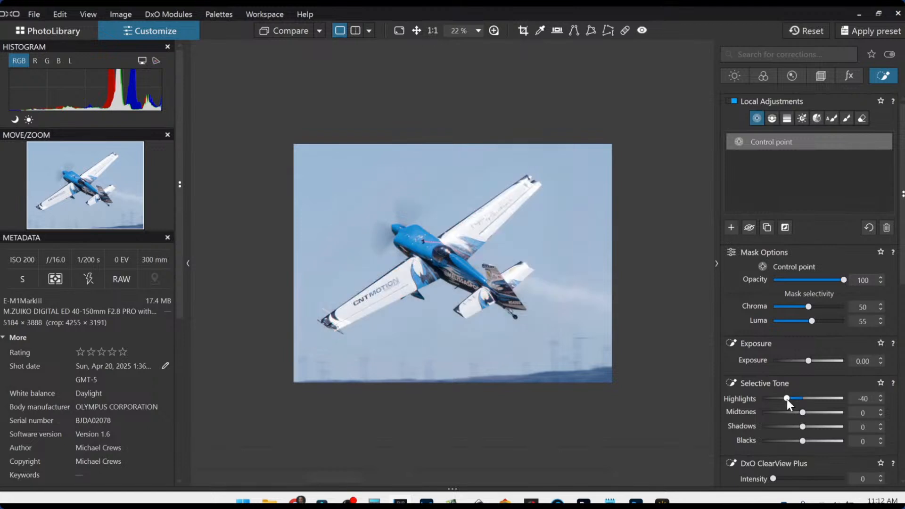
Step: Set the white wing mask's Microcontrast to 38, ClearView Plus Intensity to 36 and Highlights to -44
scroll(792, 422, "down", 3)
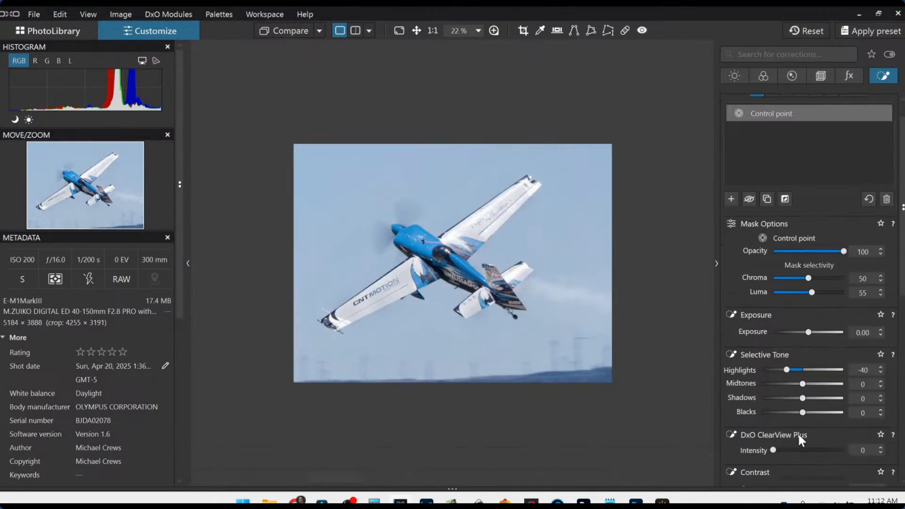
left_click(822, 390)
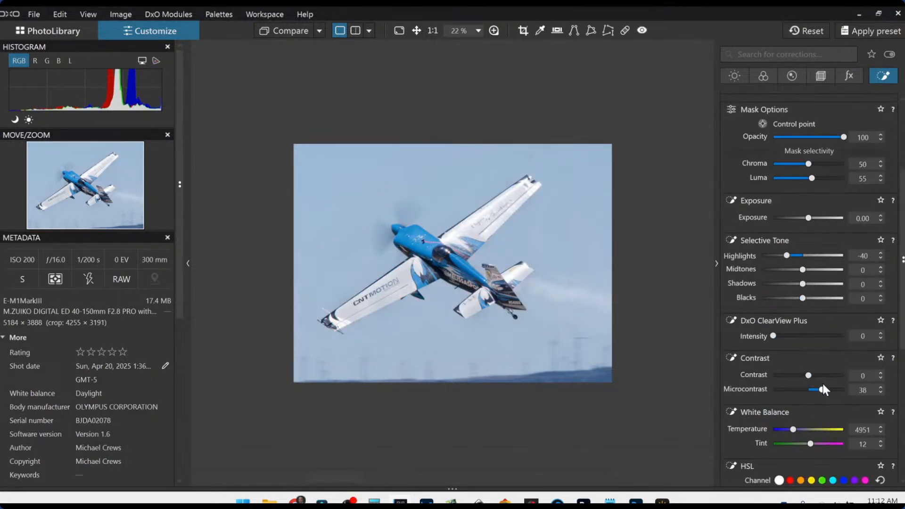
left_click(799, 335)
left_click_drag(784, 257, 785, 257)
scroll(765, 204, "up", 2)
Step: Create a second control point mask on the blue cowling, enlarge it over the nose, add a point behind the canopy and set Luma selectivity to 55
left_click(765, 74)
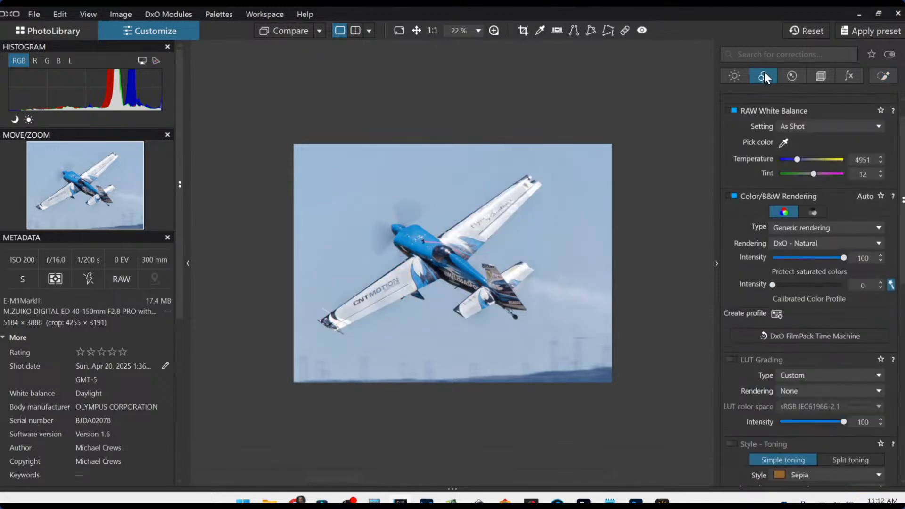
left_click(884, 76)
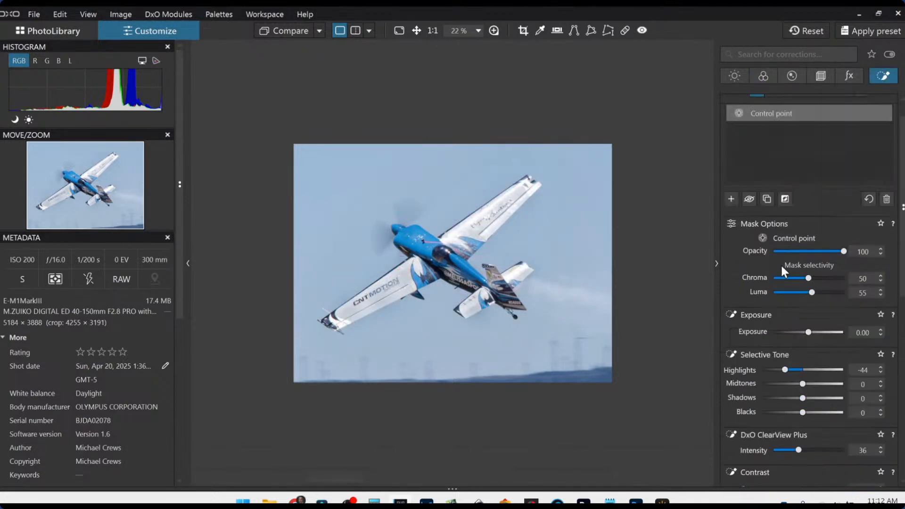
left_click(731, 228)
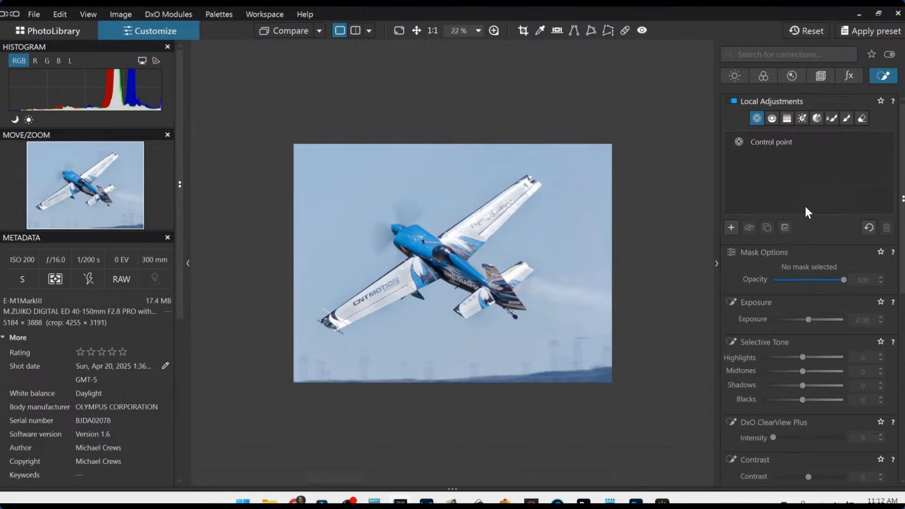
left_click(732, 229)
scroll(515, 209, "up", 3)
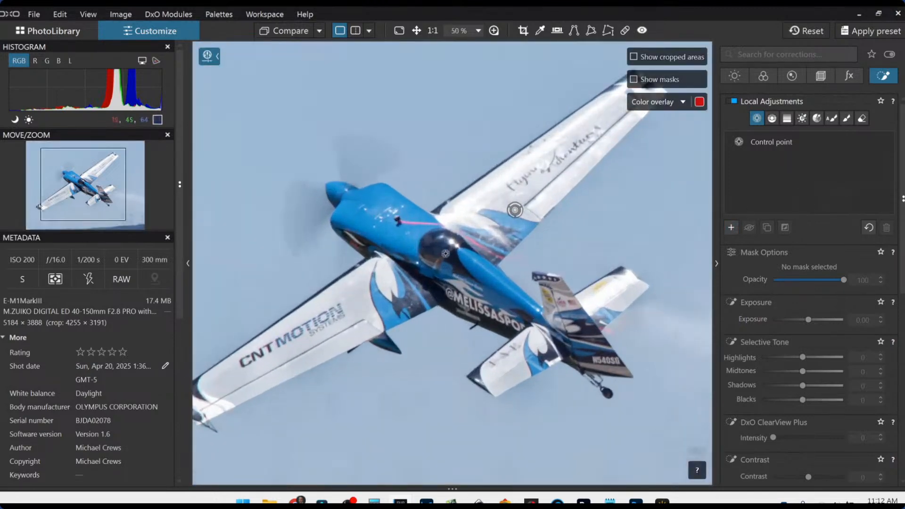
scroll(433, 276, "up", 1)
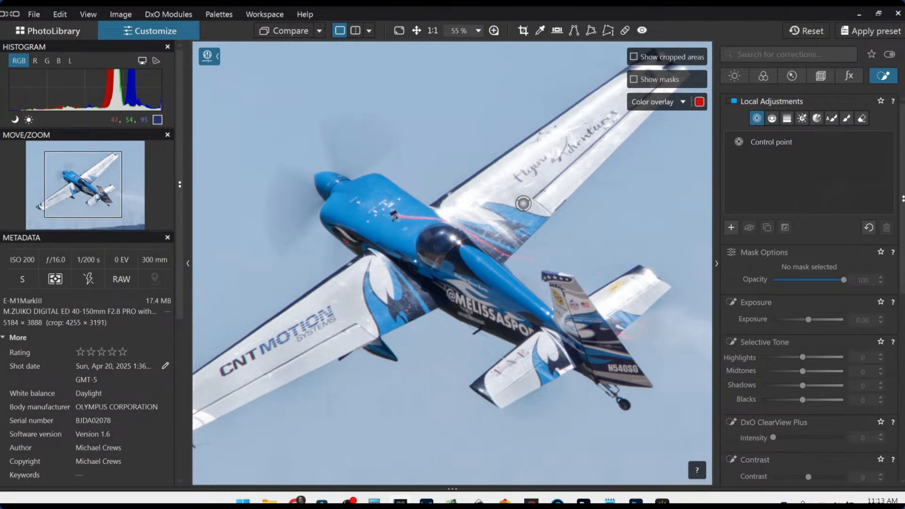
left_click(397, 218)
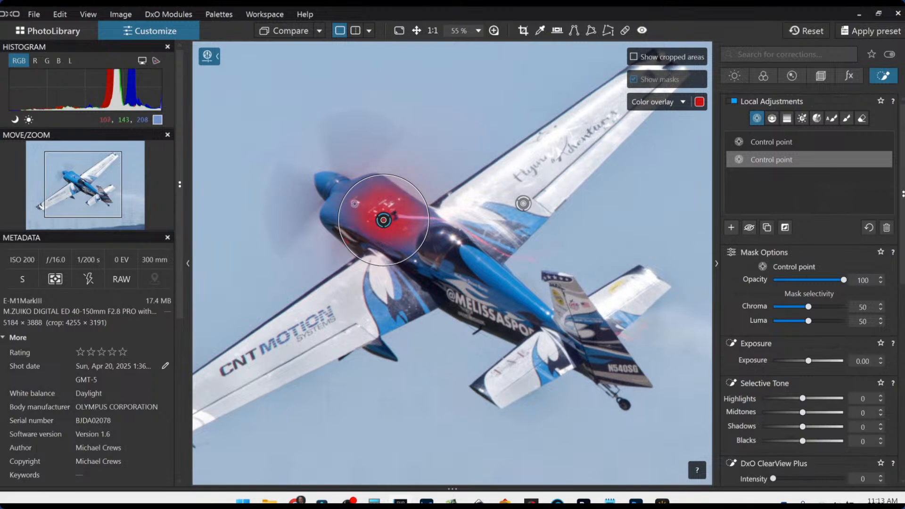
left_click_drag(346, 199, 322, 186)
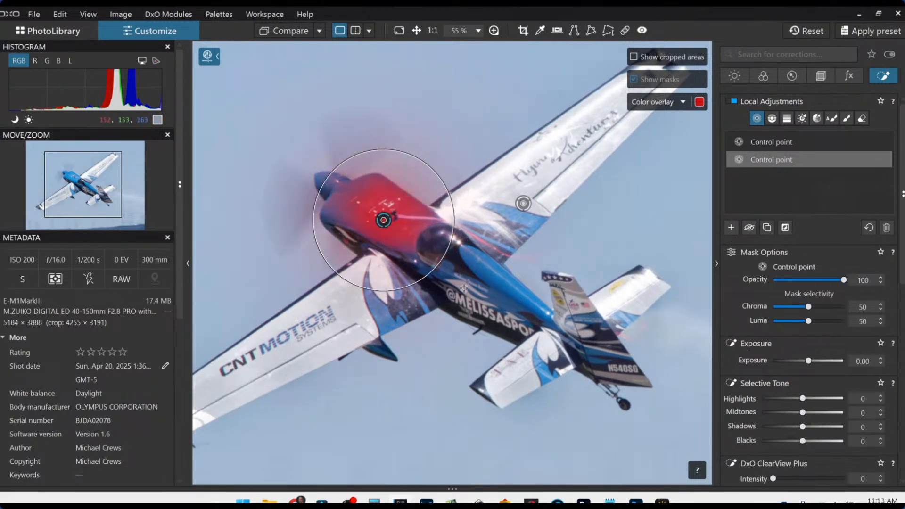
left_click(489, 271)
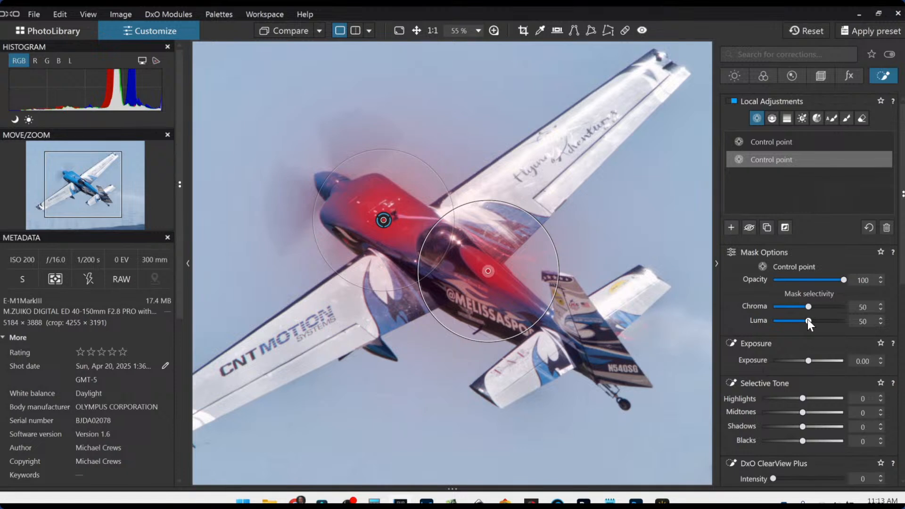
left_click_drag(808, 320, 809, 321)
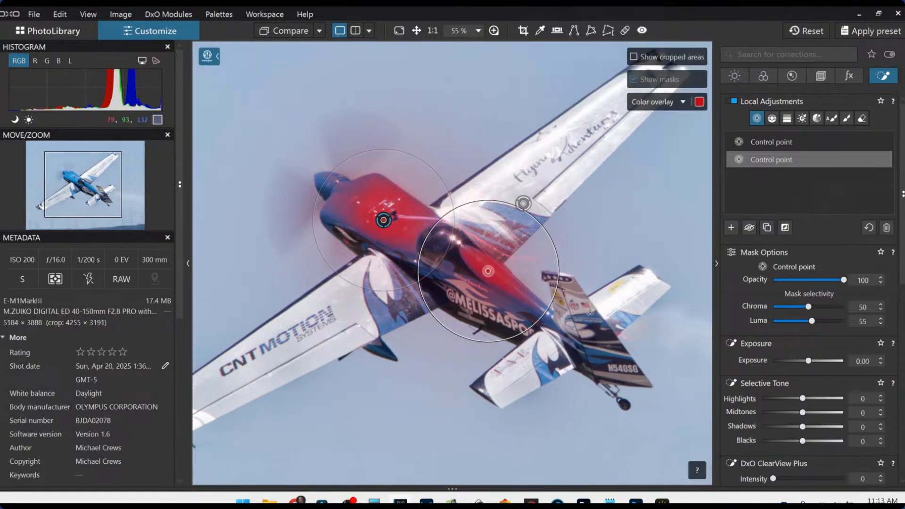
Step: Extend the blue paint mask to the lower wing root and two spots at the upper wing root, shrinking the upper wing points' radius
left_click(381, 310)
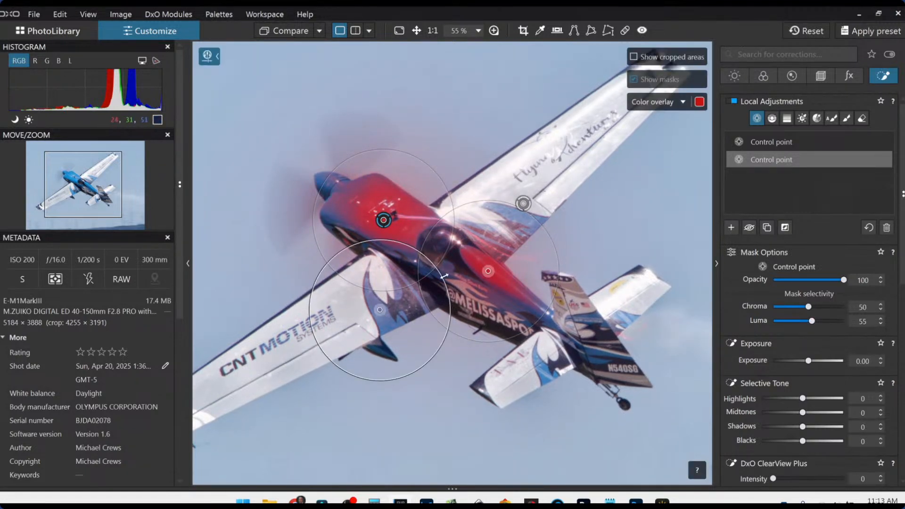
left_click(520, 219)
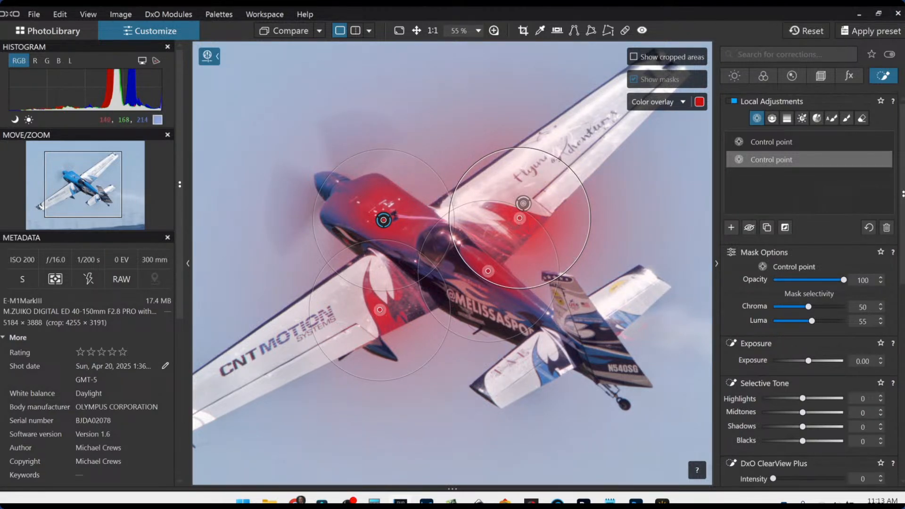
left_click_drag(521, 219, 523, 217)
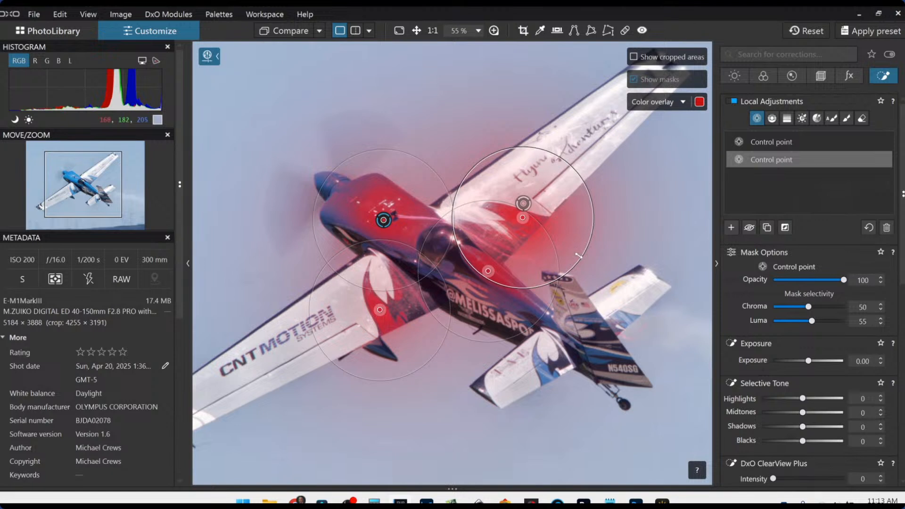
left_click_drag(577, 254, 554, 226)
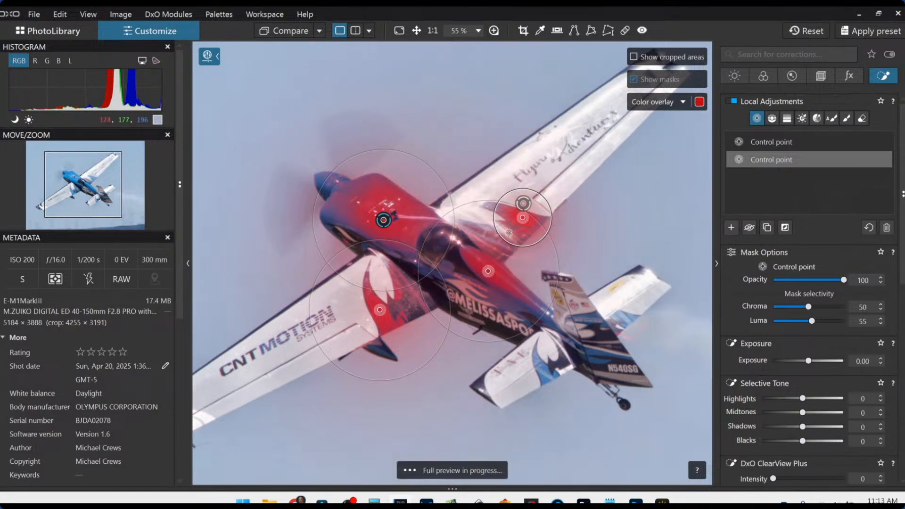
left_click(477, 228)
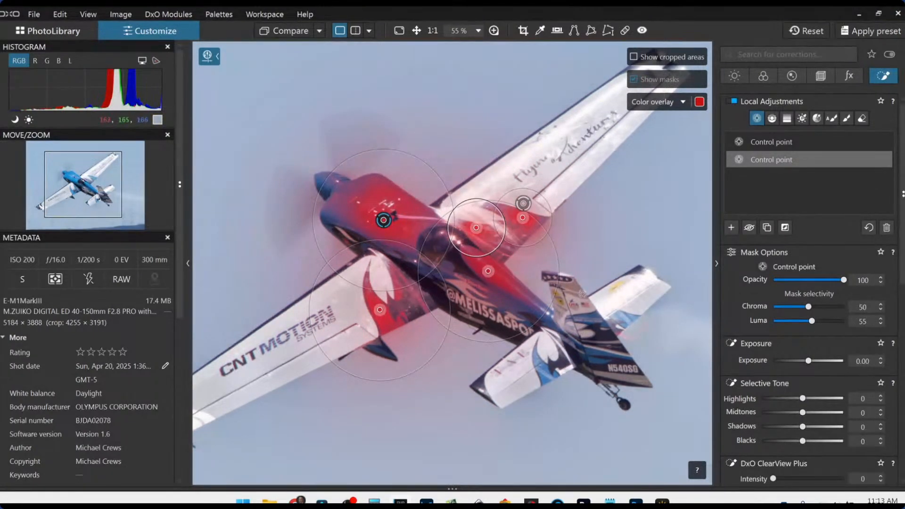
Step: Add control points to the blue paint mask on the rear fuselage, the blue areas of both tailplanes and the tail fin
left_click(548, 322)
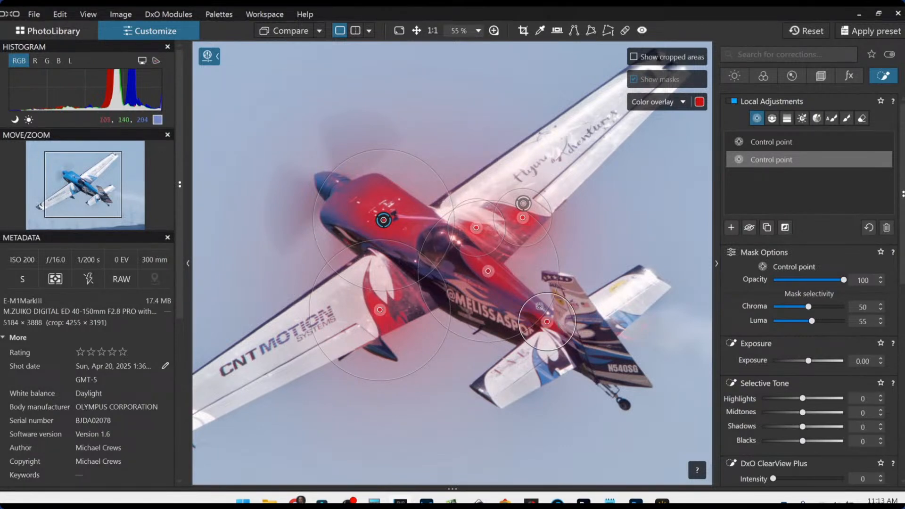
left_click(538, 307)
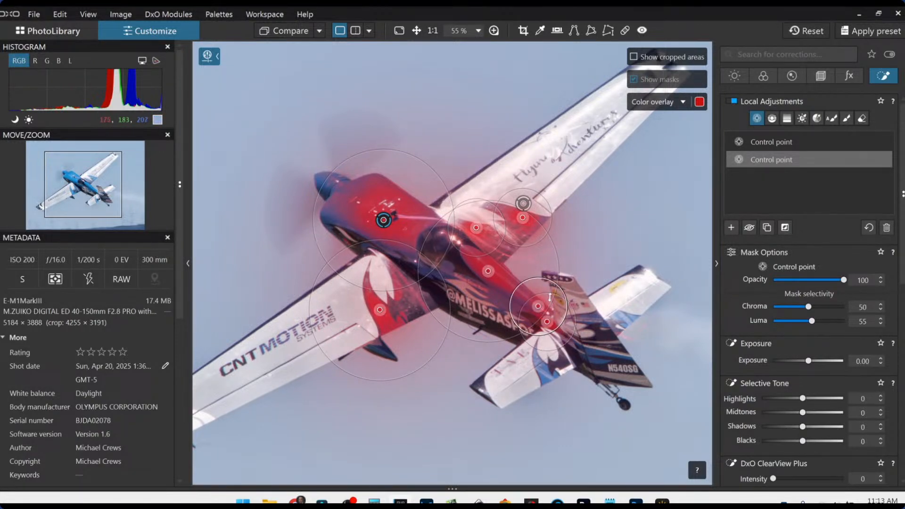
left_click_drag(539, 308, 535, 311)
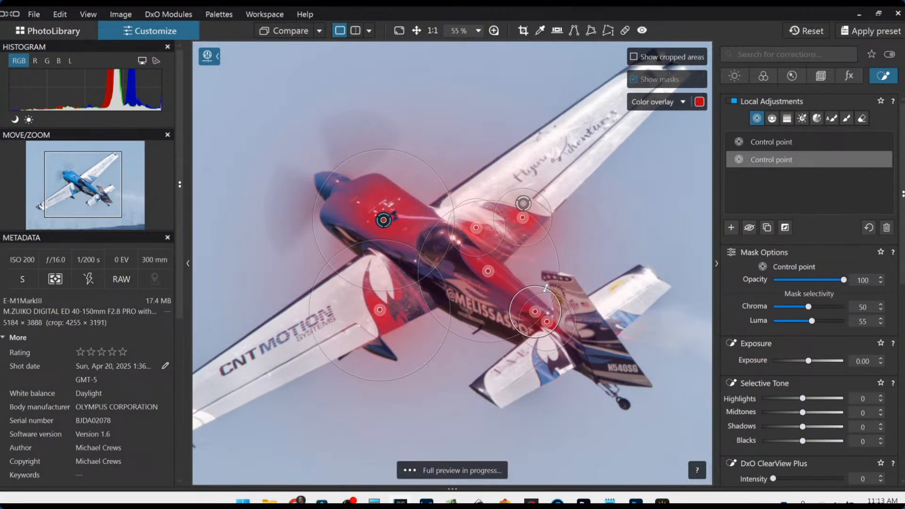
left_click(619, 317)
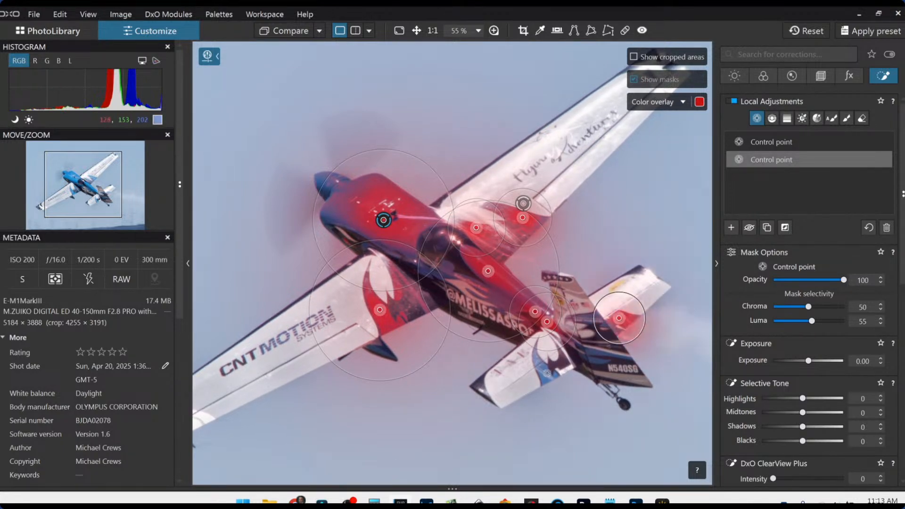
left_click(547, 369)
left_click(597, 352)
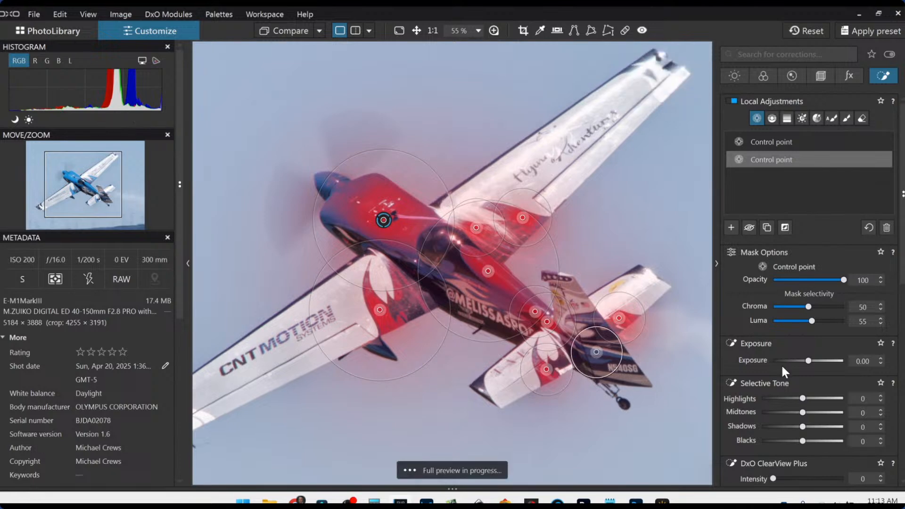
Step: Set the blue paint mask's HSL Vibrancy to 69 for all color channels
scroll(815, 377, "down", 3)
scroll(815, 378, "down", 5)
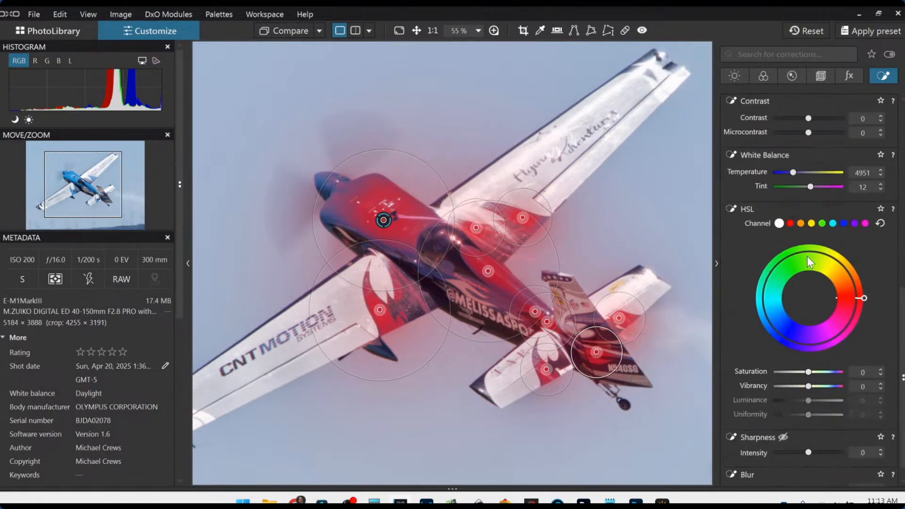
left_click_drag(809, 387, 828, 387)
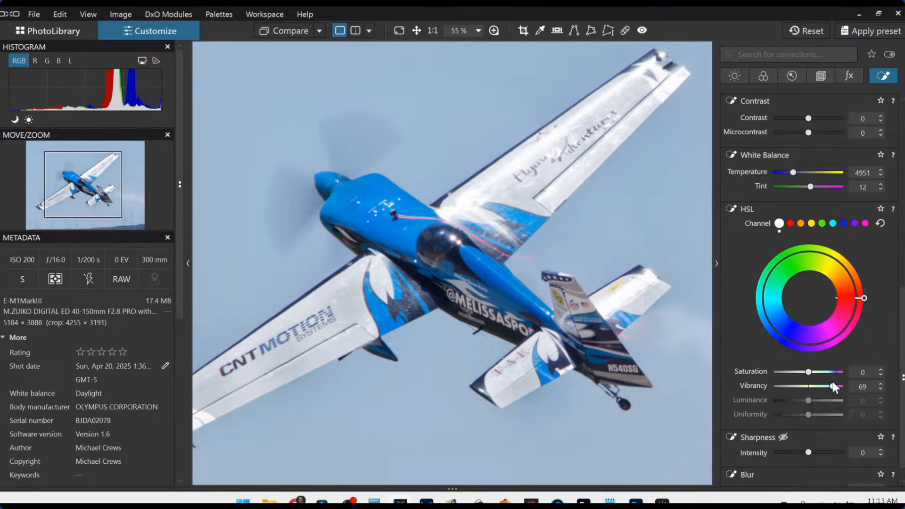
Step: In the global HSL correction, set the red channel's Saturation to 44 and Luminance to 42
scroll(774, 316, "up", 2)
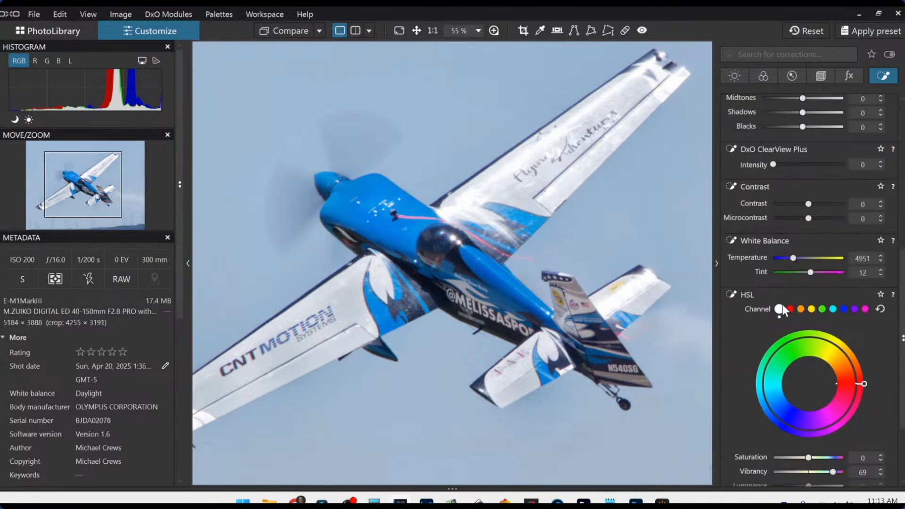
scroll(754, 274, "up", 7)
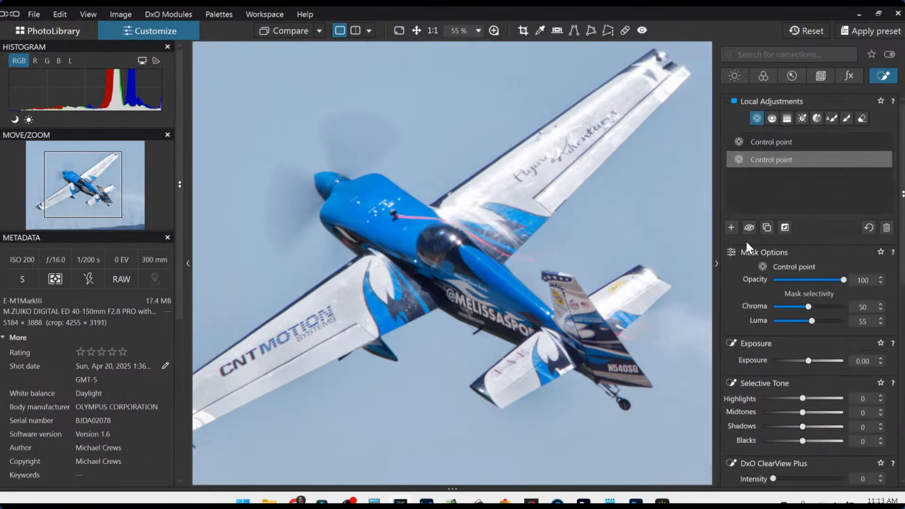
scroll(757, 257, "down", 7)
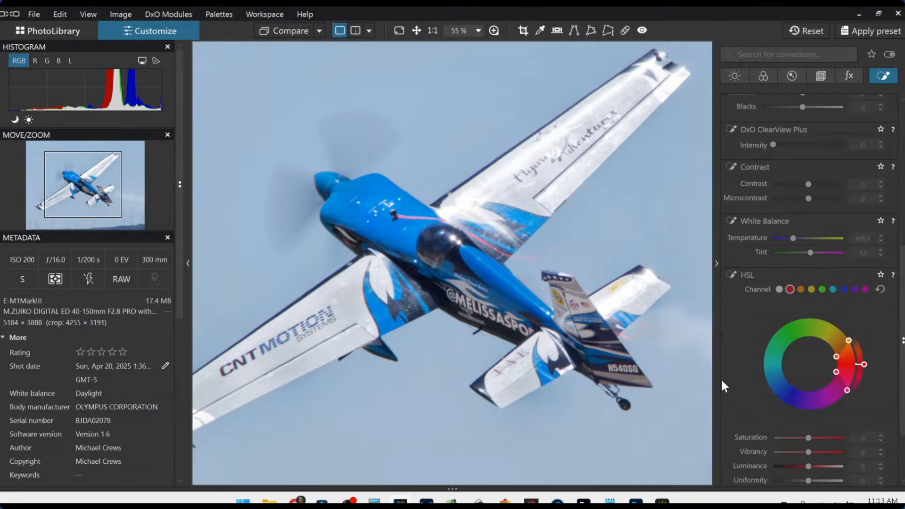
scroll(779, 398, "down", 2)
scroll(776, 390, "up", 4)
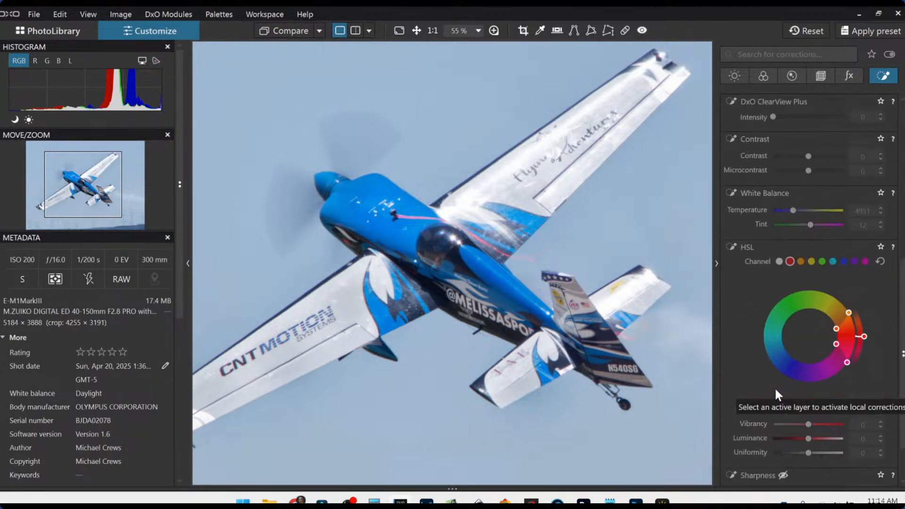
left_click(738, 73)
left_click(766, 76)
scroll(809, 325, "down", 4)
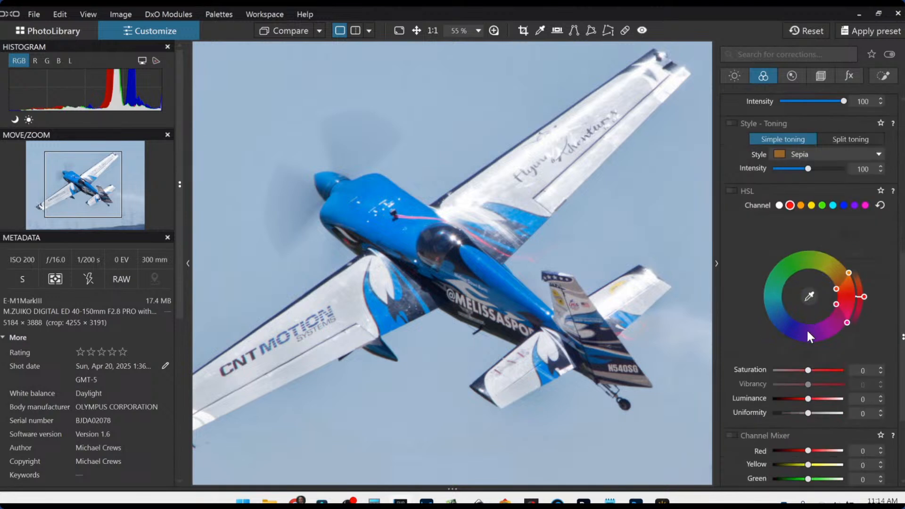
left_click_drag(809, 370, 839, 377)
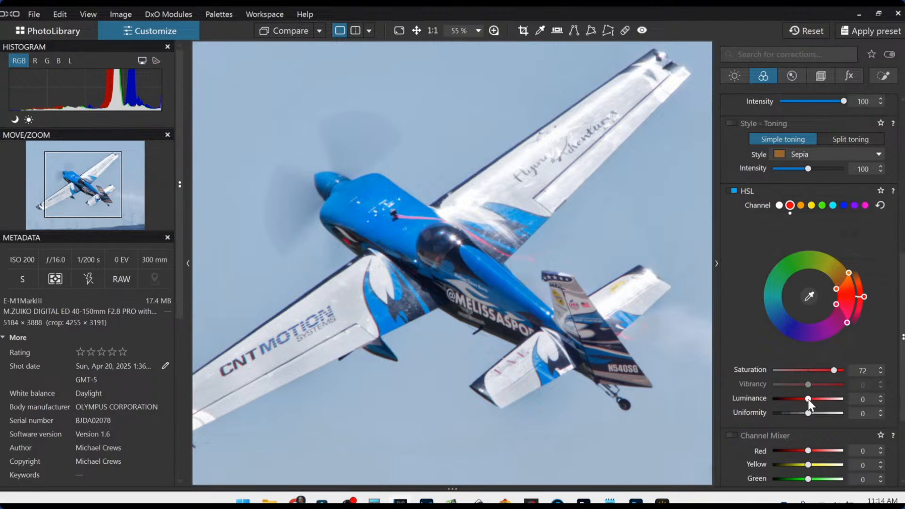
left_click_drag(808, 400, 825, 371)
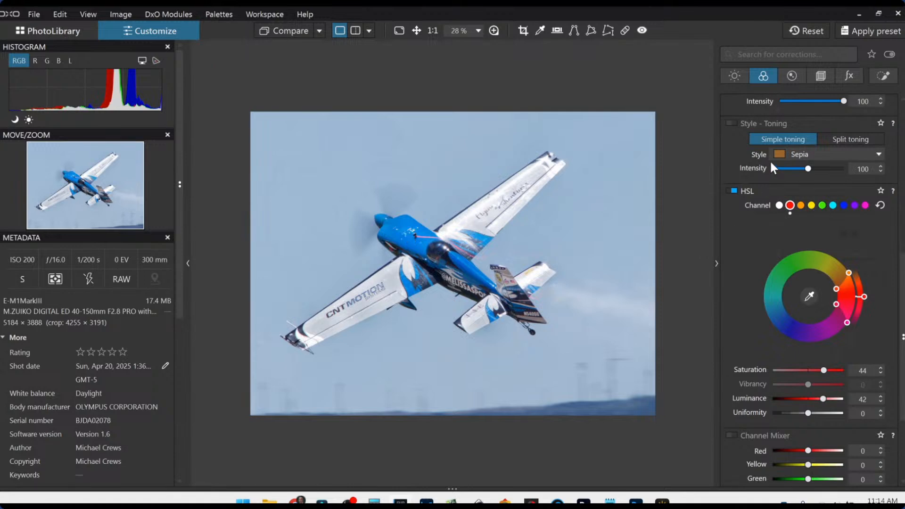
Step: Set the local adjustment brush's Flow to 31%, reduce its Opacity, and paint a mask over the smoke trail behind the plane
left_click(885, 75)
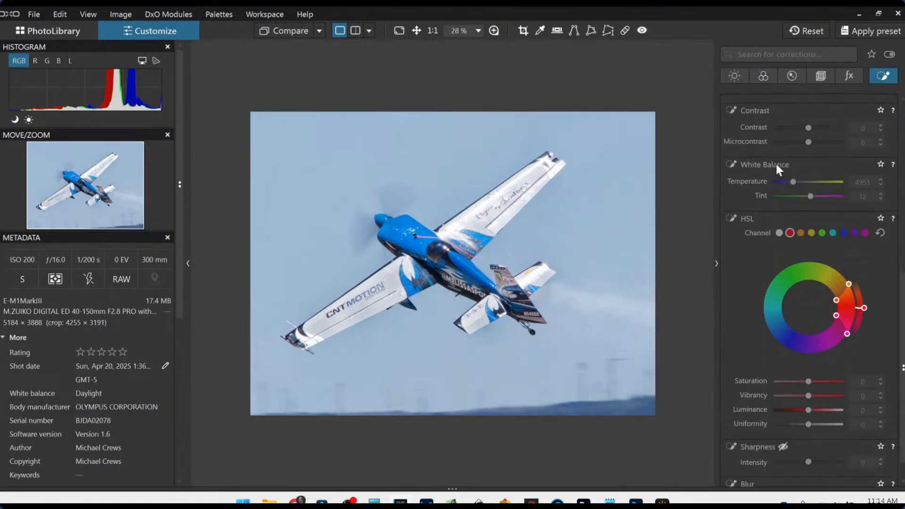
scroll(781, 244, "up", 6)
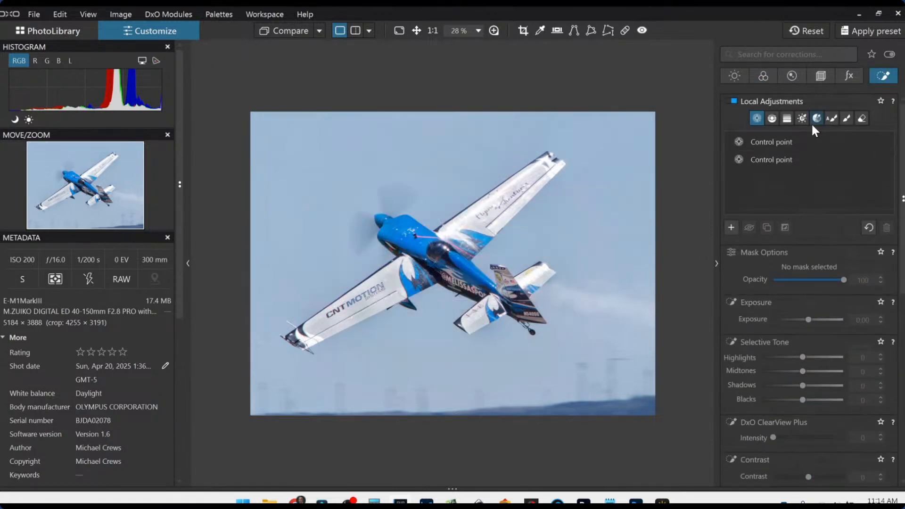
left_click(848, 119)
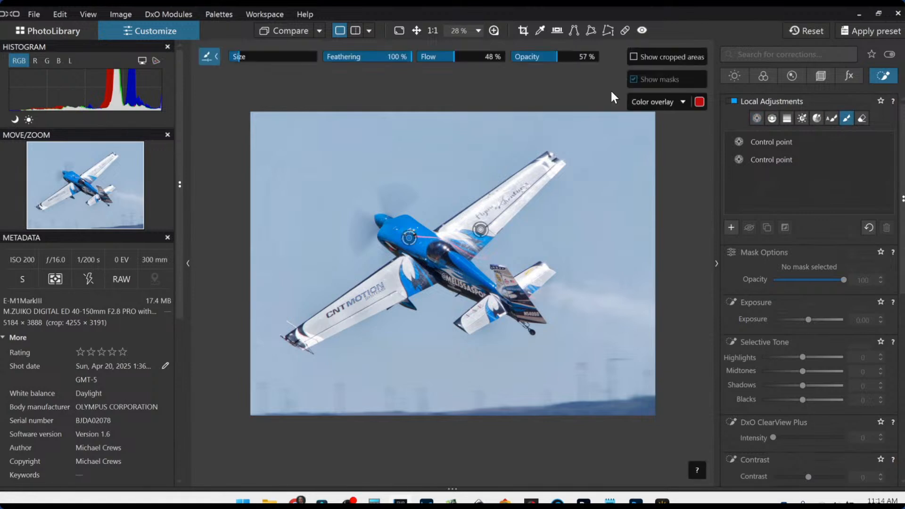
left_click(437, 55)
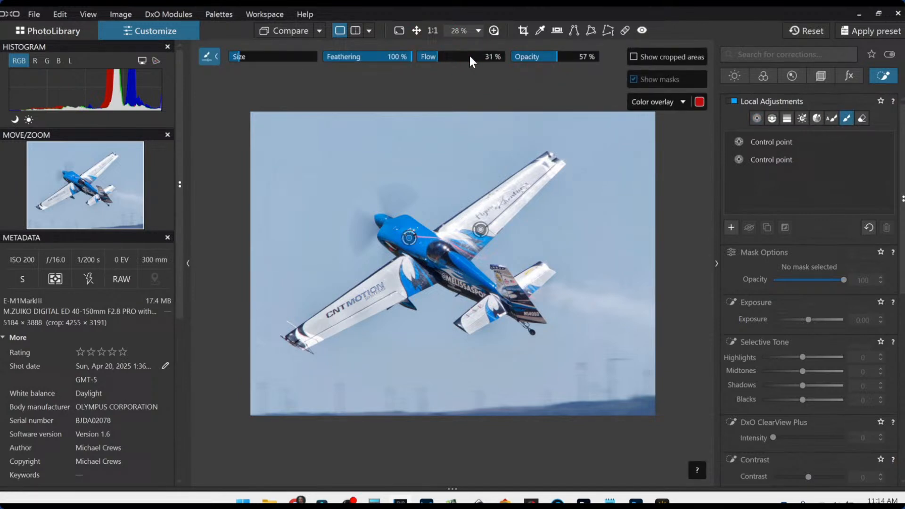
left_click(533, 56)
mouse_move(570, 317)
left_mouse_down()
mouse_move(543, 293)
mouse_move(681, 315)
left_mouse_up()
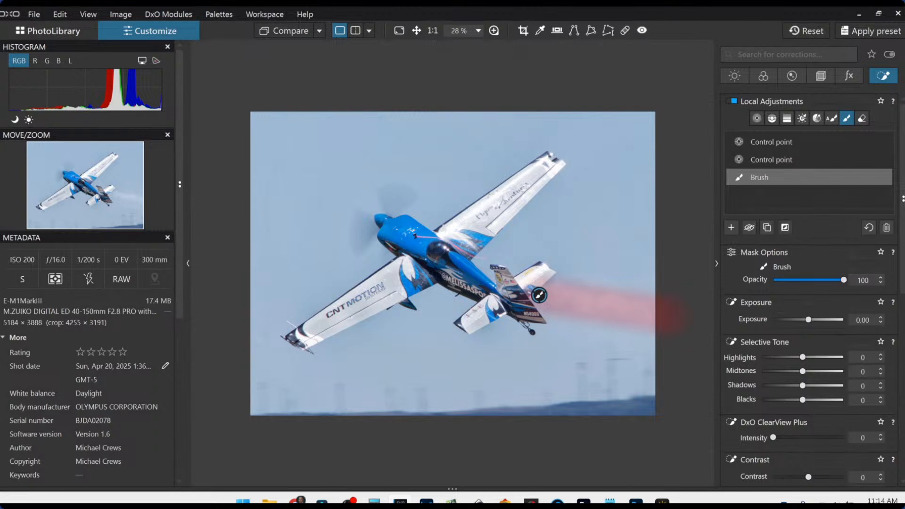
Step: Try a DxO ClearView Plus Intensity of 62 on the smoke trail mask
left_click_drag(773, 438, 817, 440)
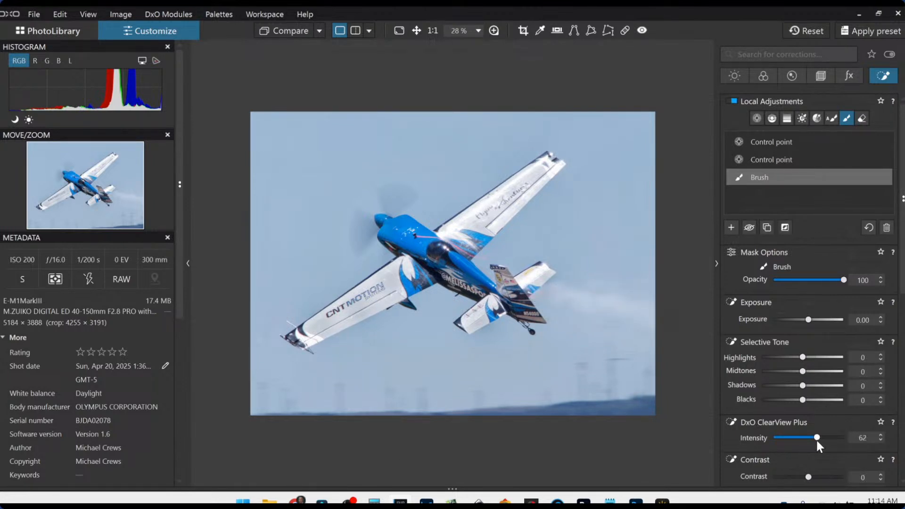
mouse_move(615, 320)
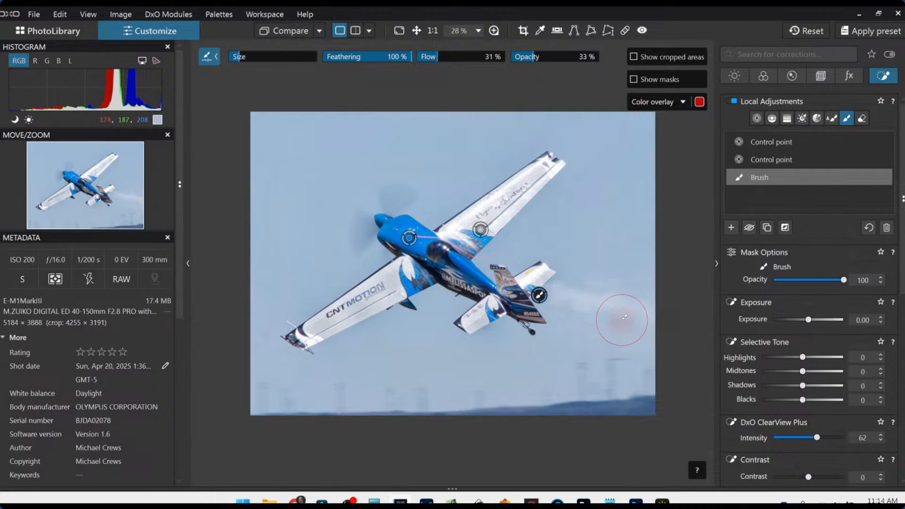
key("alt")
scroll(622, 319, "up", 5)
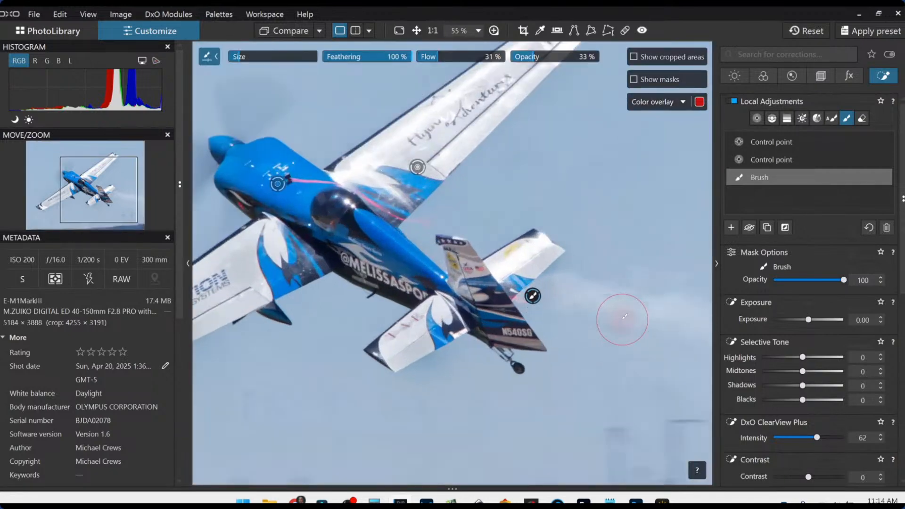
scroll(622, 320, "down", 4)
scroll(622, 320, "down", 2)
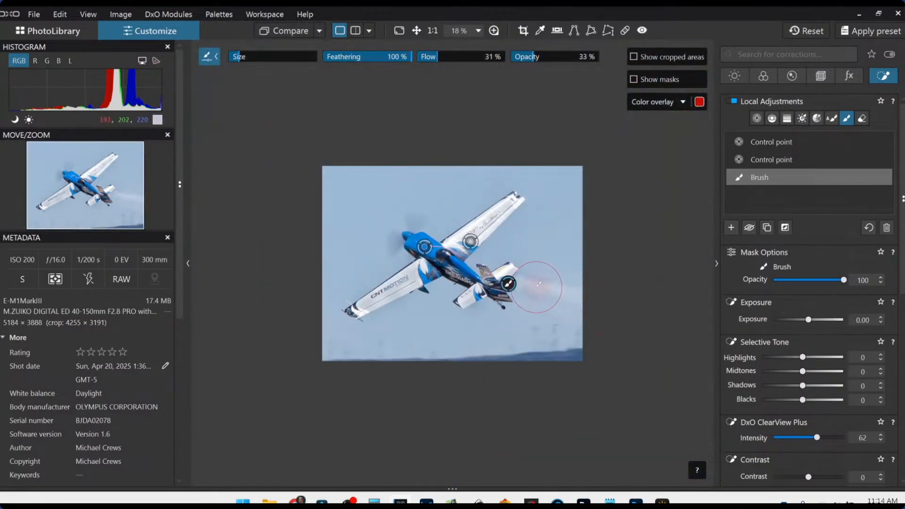
Step: Delete the smoke trail's brush mask and repaint the trail behind the tail with a larger brush
left_click_drag(504, 271, 580, 318)
key("Delete")
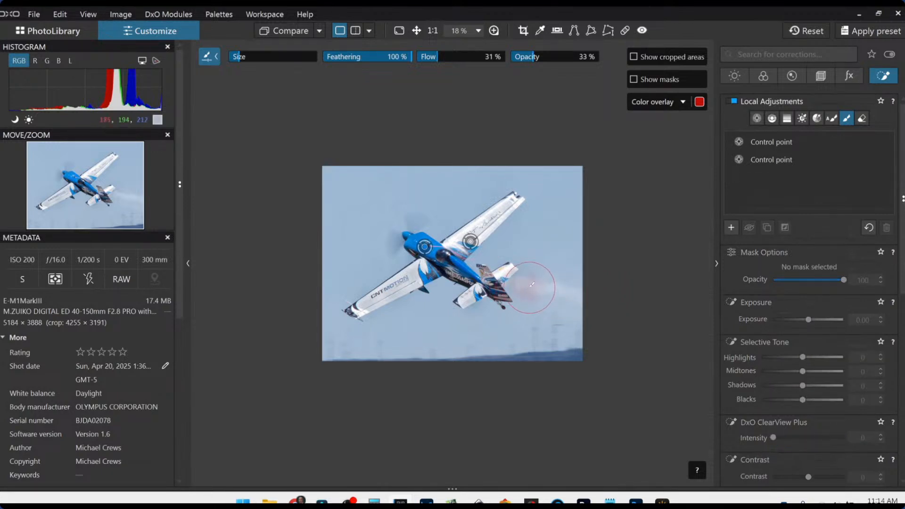
scroll(524, 285, "up", 5)
mouse_move(523, 283)
left_mouse_down()
mouse_move(592, 297)
mouse_move(517, 285)
left_mouse_up()
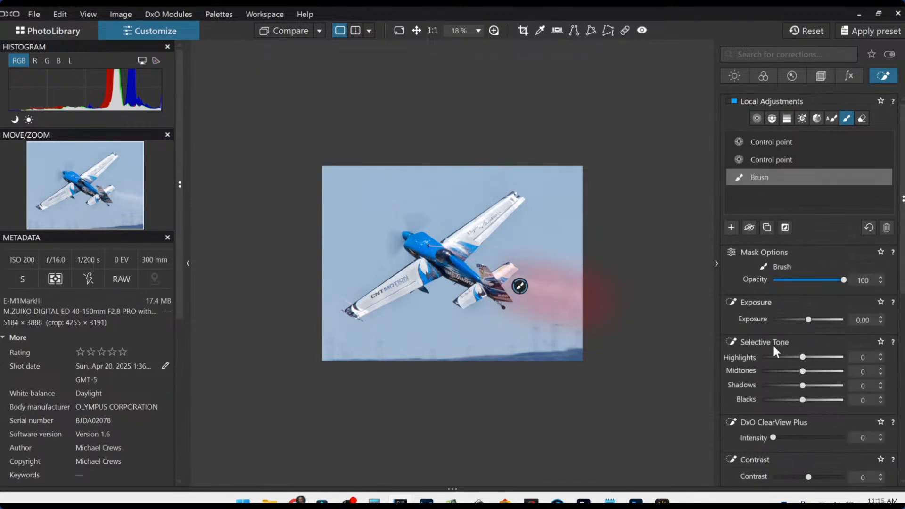
Step: On the smoke trail mask, set Exposure to 2.84, Highlights to 100, Midtones to 37 and Microcontrast to 100
mouse_move(774, 438)
left_mouse_down()
mouse_move(829, 439)
mouse_move(738, 429)
left_mouse_up()
left_click_drag(803, 358, 832, 358)
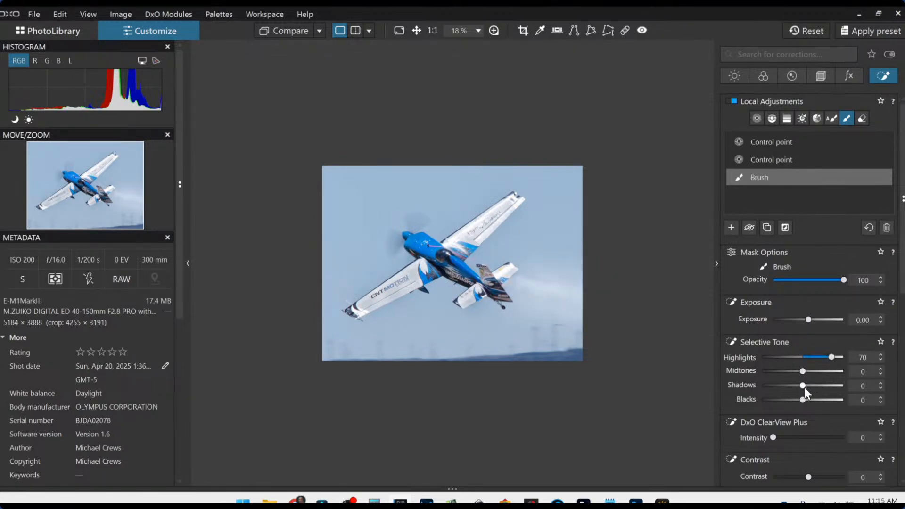
scroll(803, 403, "down", 3)
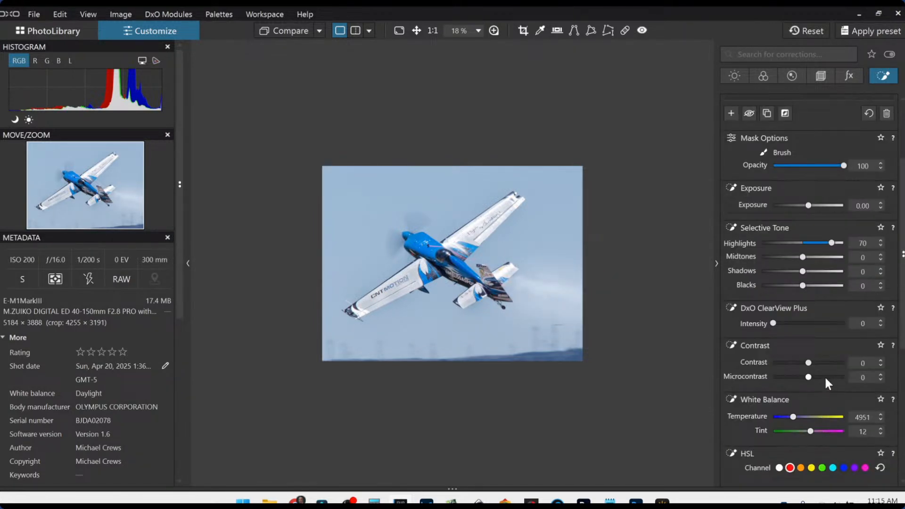
left_click_drag(826, 378, 829, 378)
left_click_drag(804, 255, 818, 260)
mouse_move(774, 324)
left_mouse_down()
mouse_move(817, 327)
mouse_move(763, 322)
left_mouse_up()
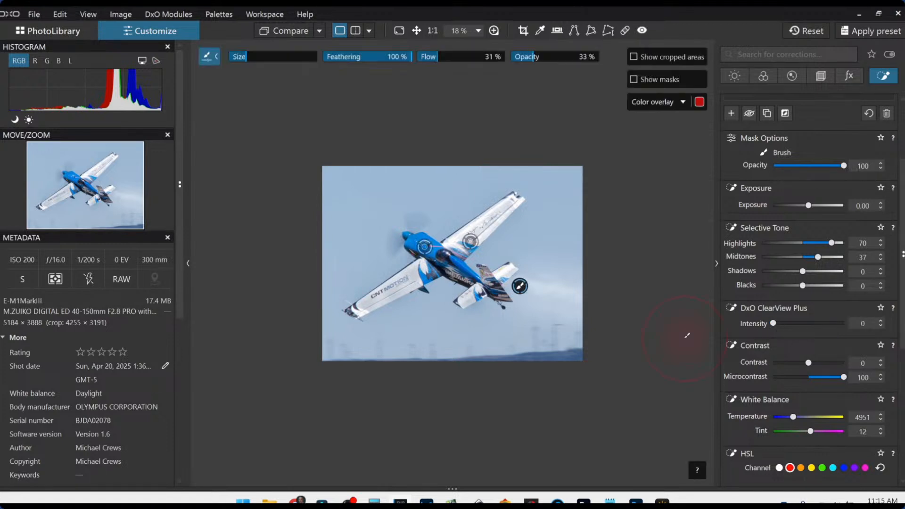
key("alt")
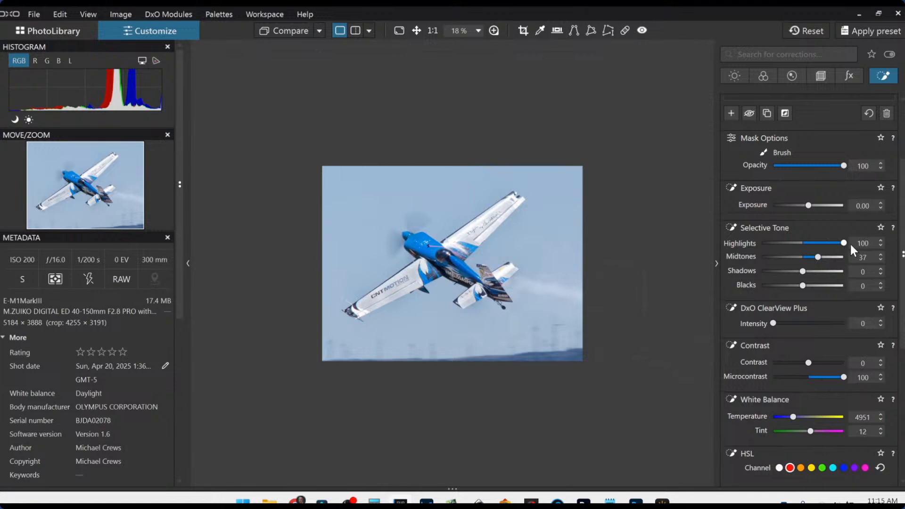
left_click_drag(809, 205, 834, 206)
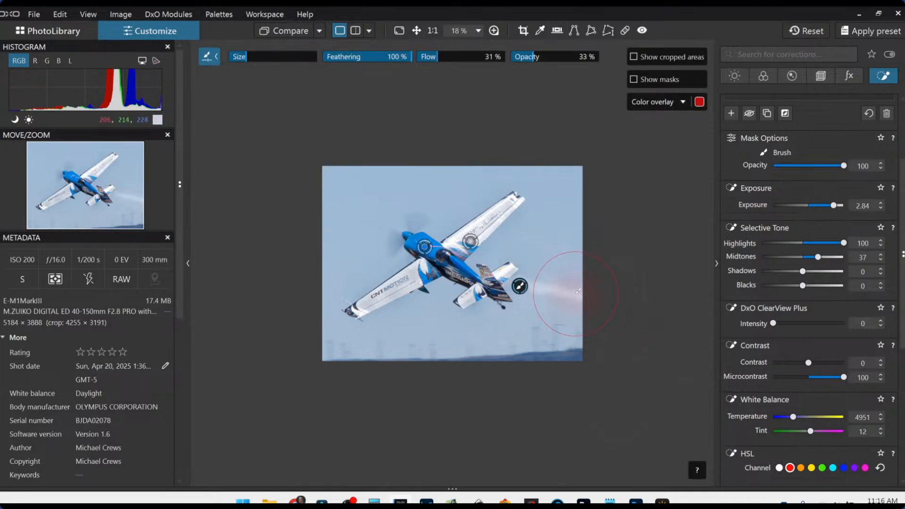
Step: Shrink the brush, add a narrow stroke along the centre of the smoke trail, and leave the mask
key("alt")
scroll(588, 290, "down", 6)
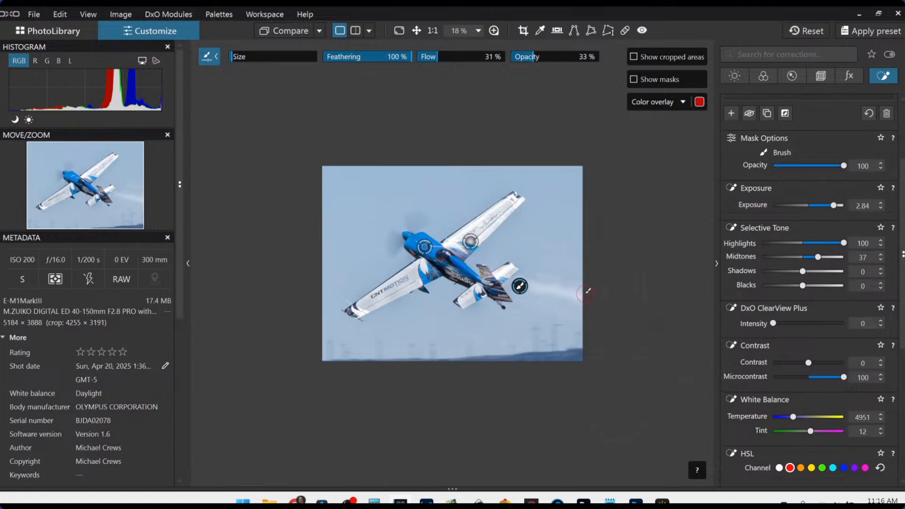
left_click_drag(584, 296, 531, 284)
key("Escape")
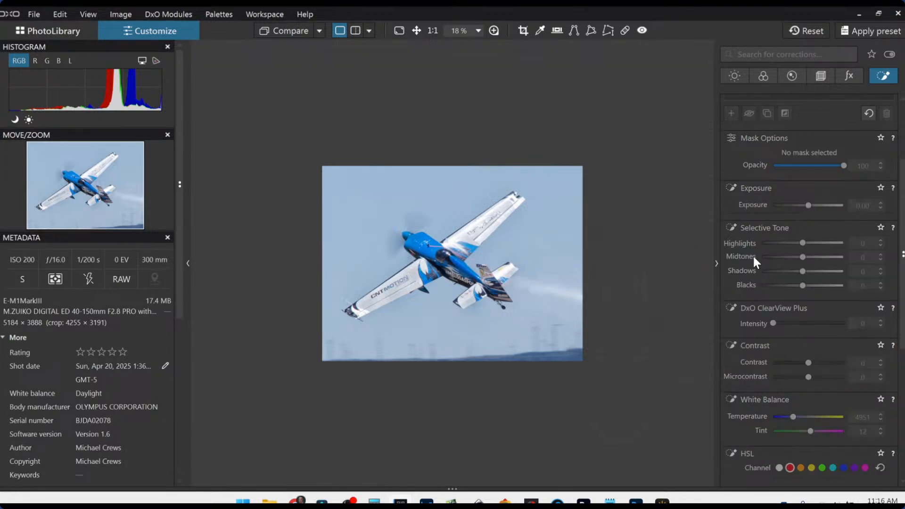
Step: Apply global DxO ClearView Plus to the whole photo with an Intensity of 16
left_click(727, 77)
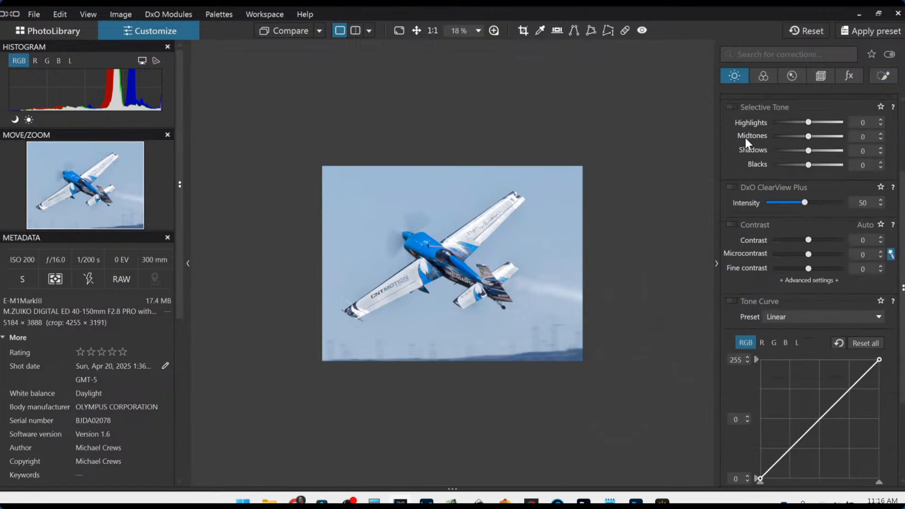
left_click(778, 231)
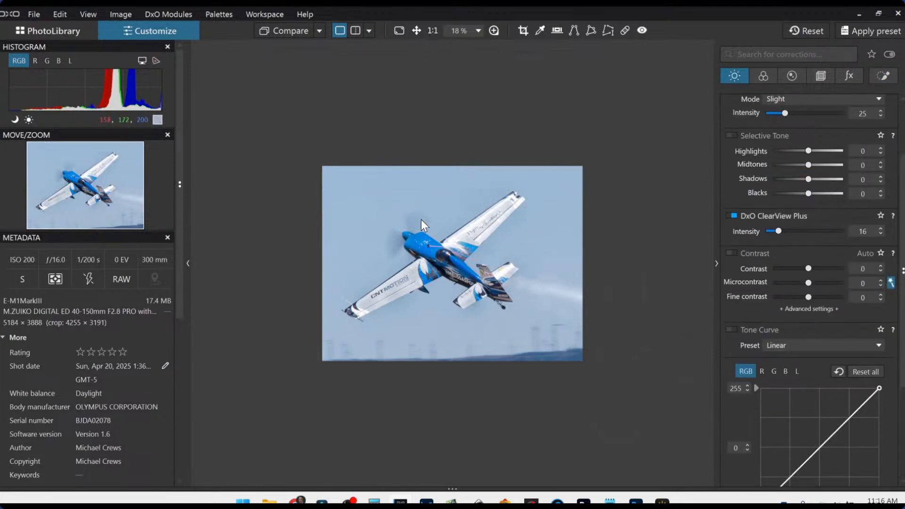
scroll(426, 246, "up", 2)
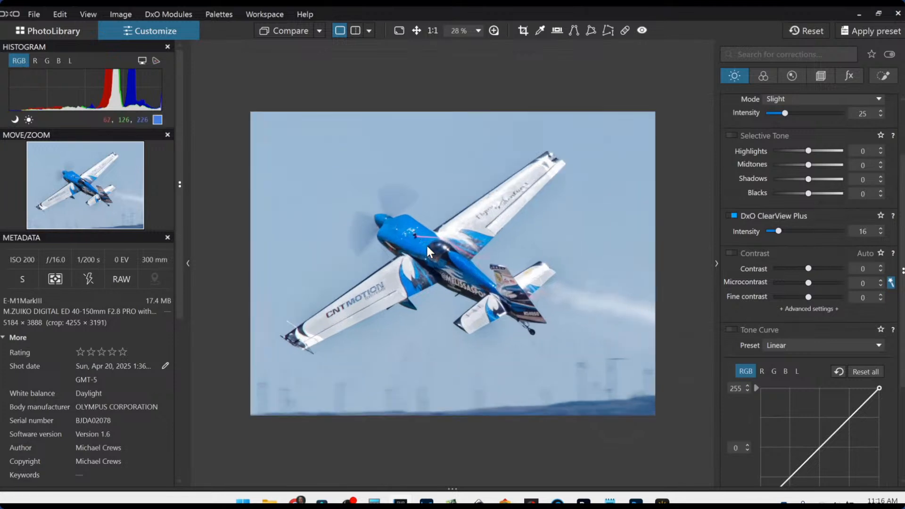
scroll(427, 245, "up", 1)
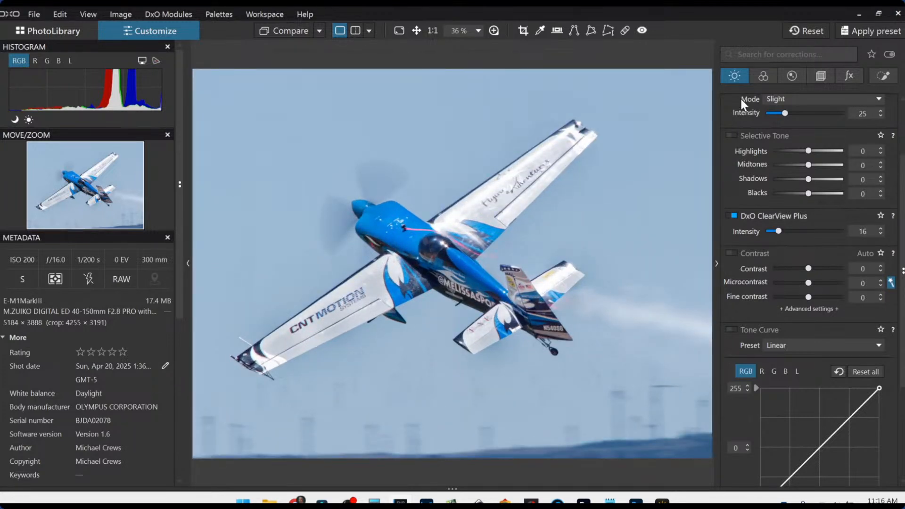
Step: Set the RAW White Balance Temperature to 5251 and compare the photo with its uncorrected original
left_click(761, 72)
scroll(796, 292, "up", 2)
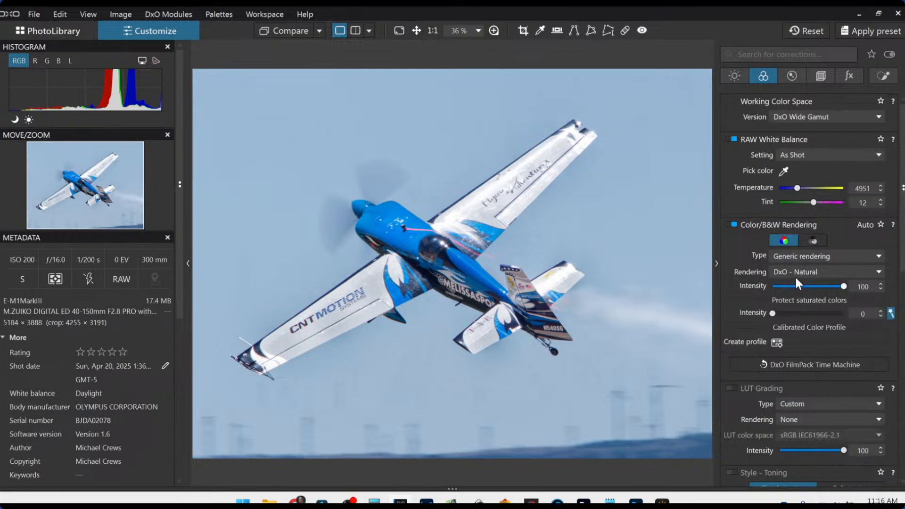
left_click(799, 189)
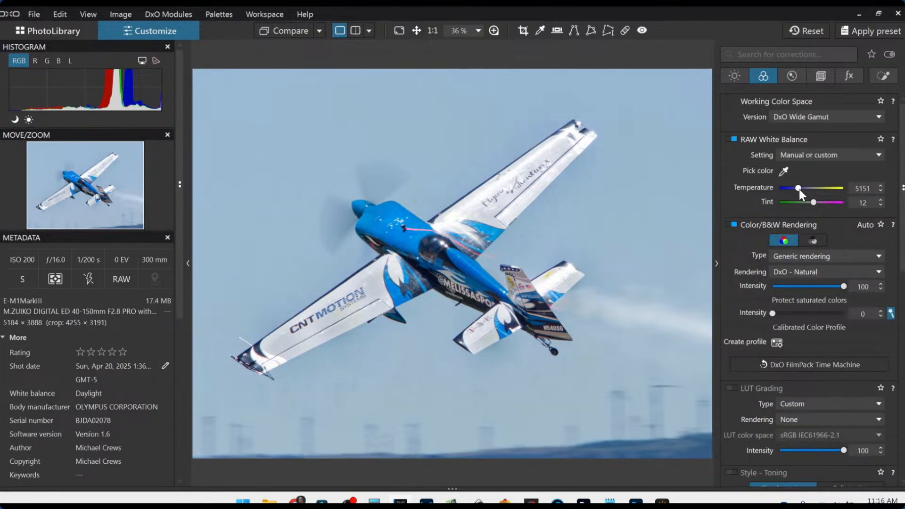
left_click(800, 189)
scroll(617, 236, "down", 1)
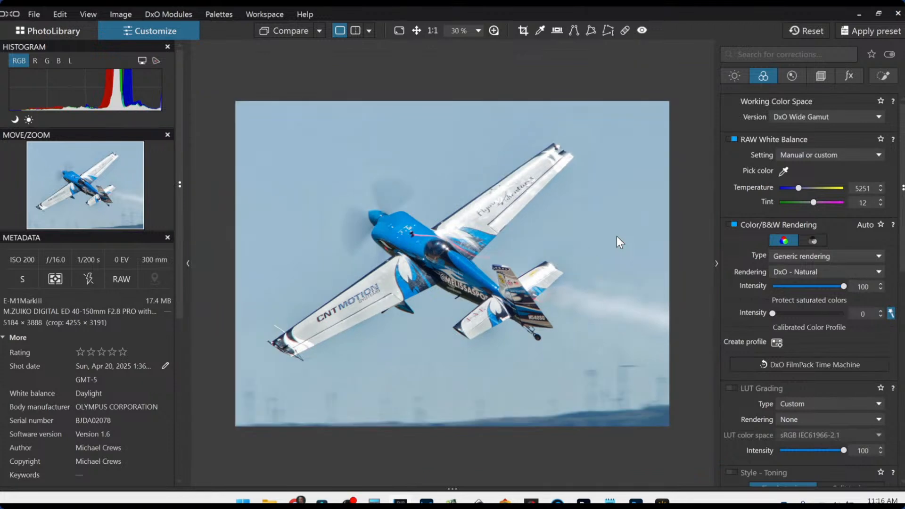
left_click_drag(273, 27, 275, 32)
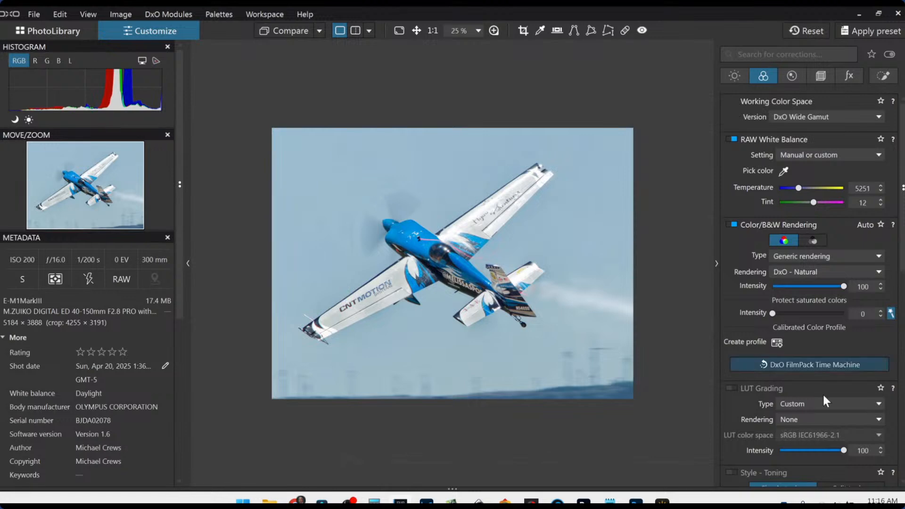
Step: Export the edited photo to disk with the Standard output option as a full-size JPEG at quality 93
right_click(369, 301)
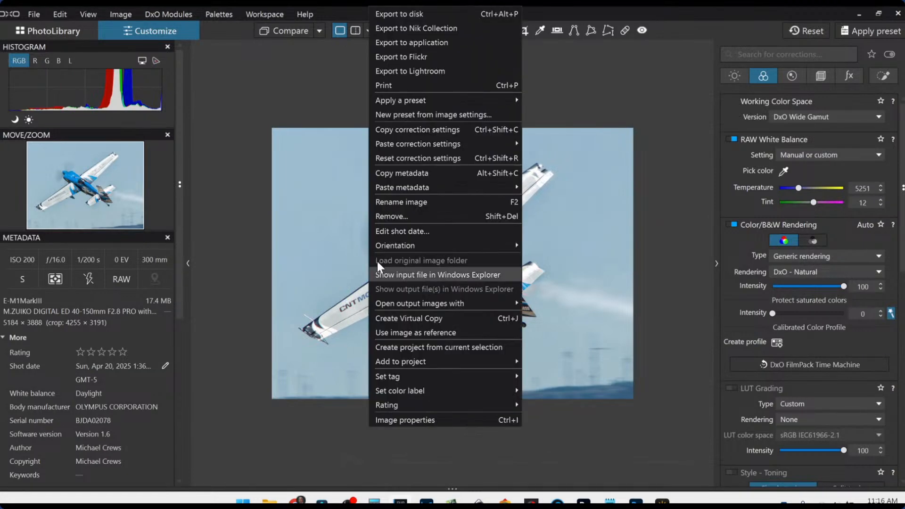
left_click(417, 8)
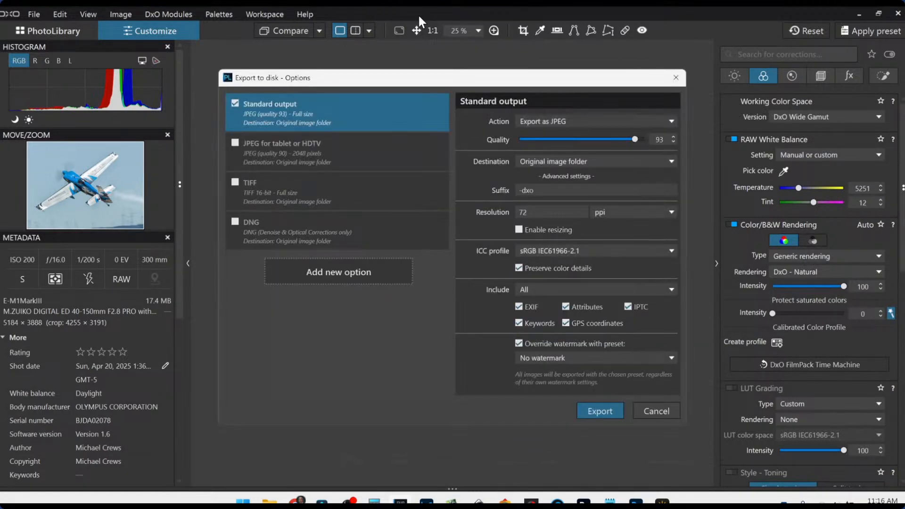
key("Escape")
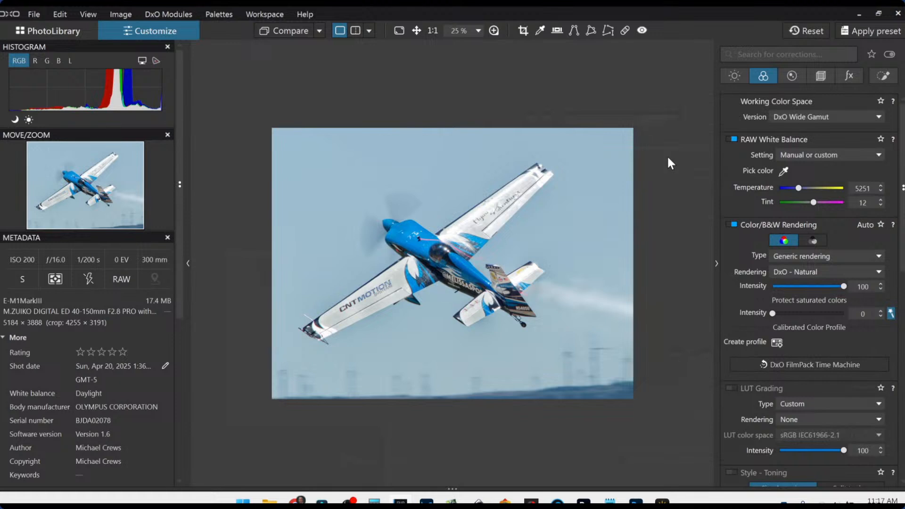
Step: Choose the exported Standard output JPEG as the comparison reference and reset all of the photo's corrections
left_click(373, 32)
left_click(316, 31)
left_click(316, 31)
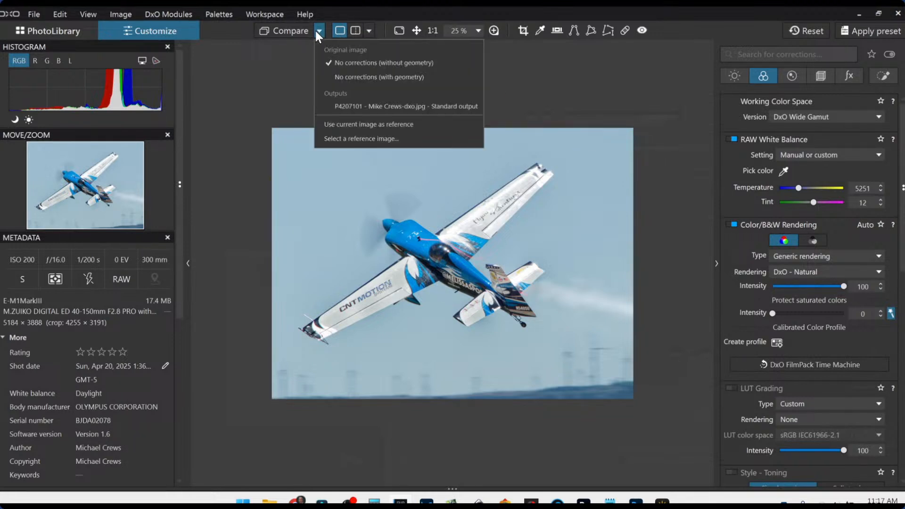
left_click(335, 106)
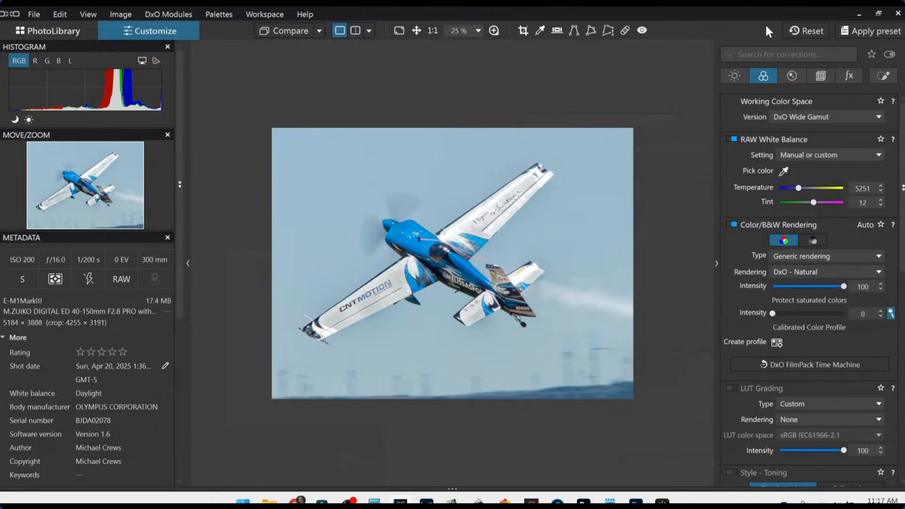
left_click(806, 31)
Step: Show the reference and the current photo side by side left / right, with the palettes hidden
left_click(370, 32)
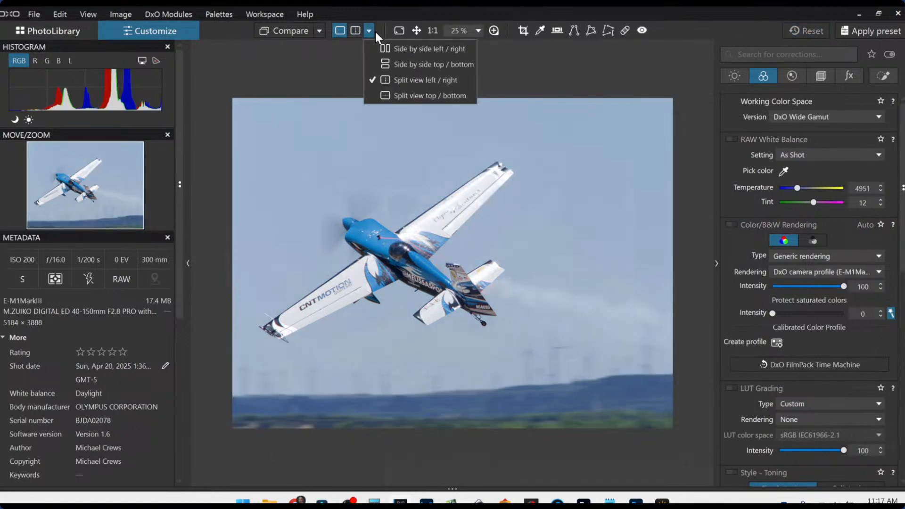
left_click(382, 47)
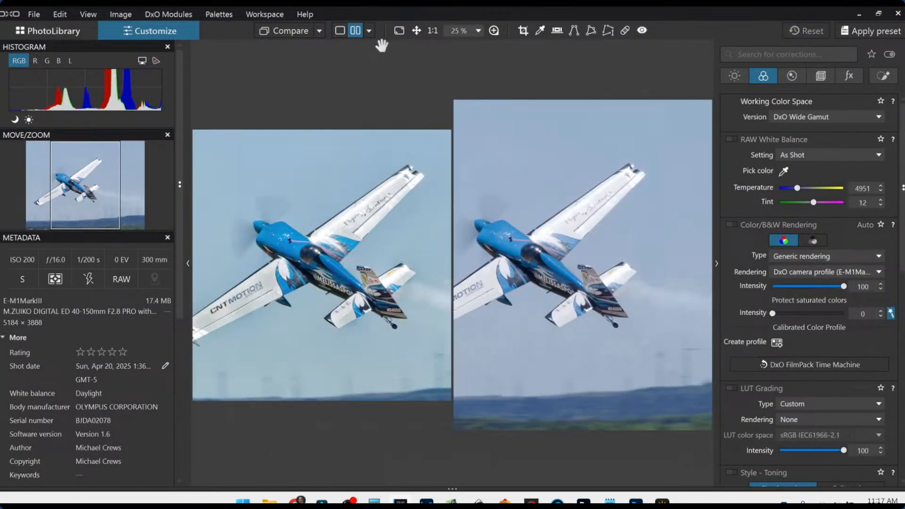
key("Tab")
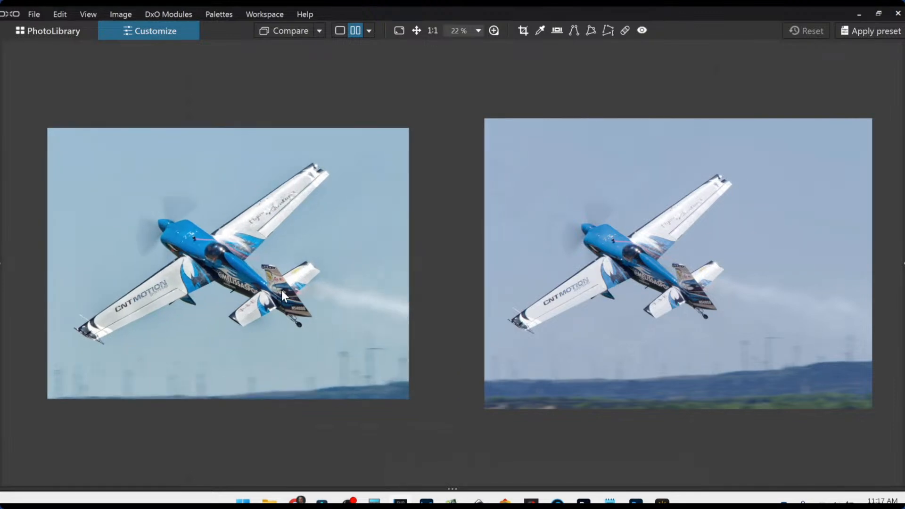
Step: Examine the cockpit, nose and wing details of both versions at 140% zoom
left_click(629, 238)
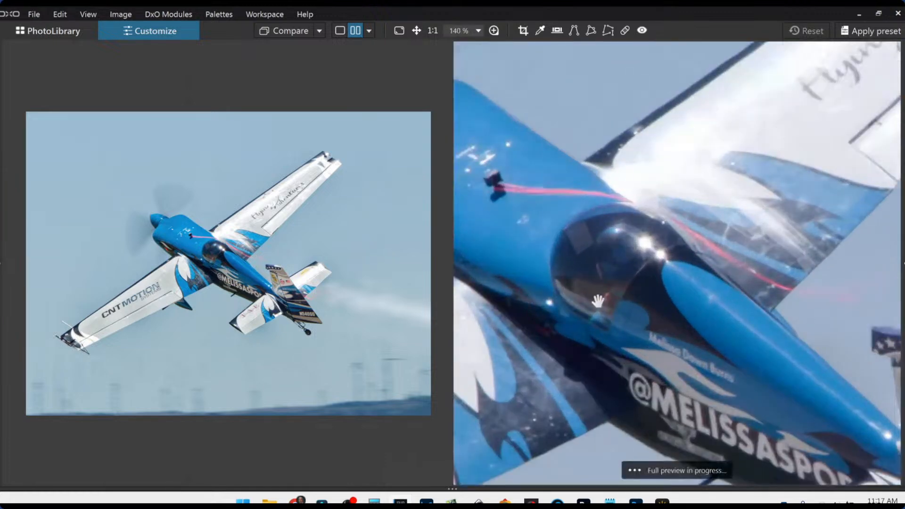
left_click(210, 262)
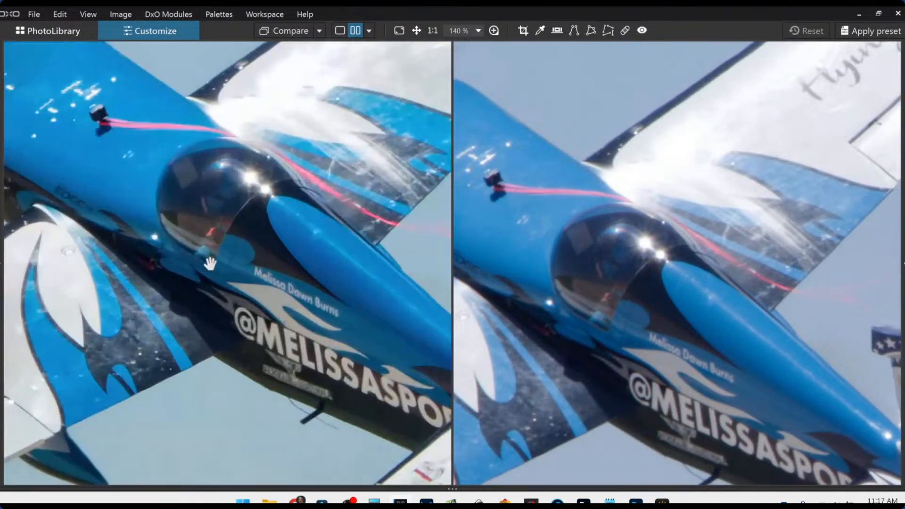
left_click_drag(210, 261, 280, 326)
left_click_drag(683, 387, 641, 382)
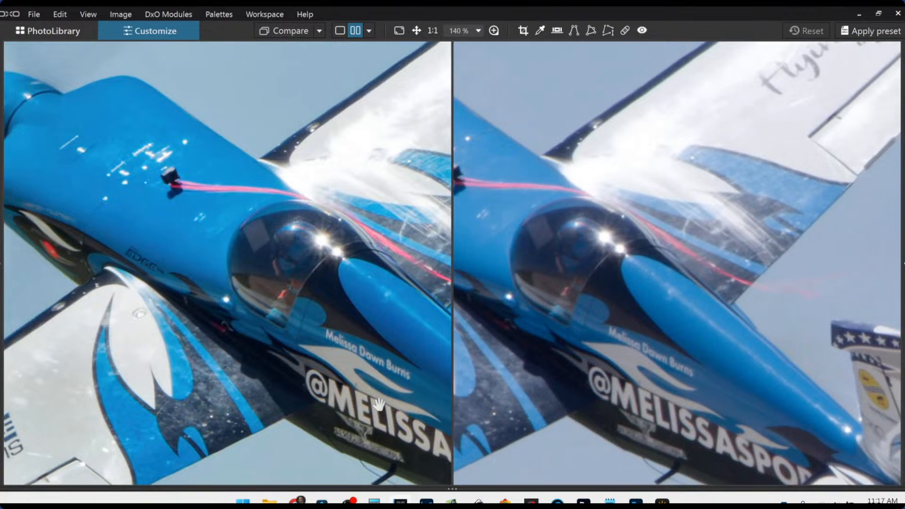
scroll(381, 407, "up", 2)
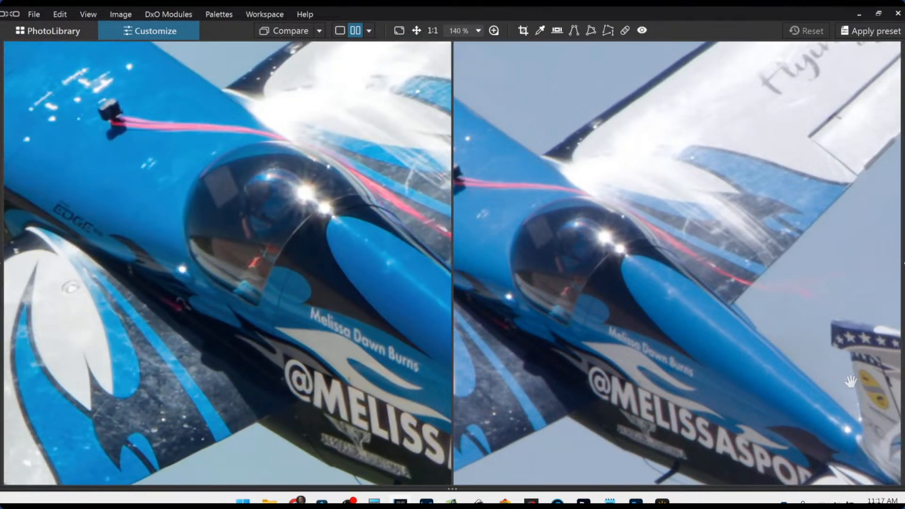
left_click_drag(152, 200, 241, 216)
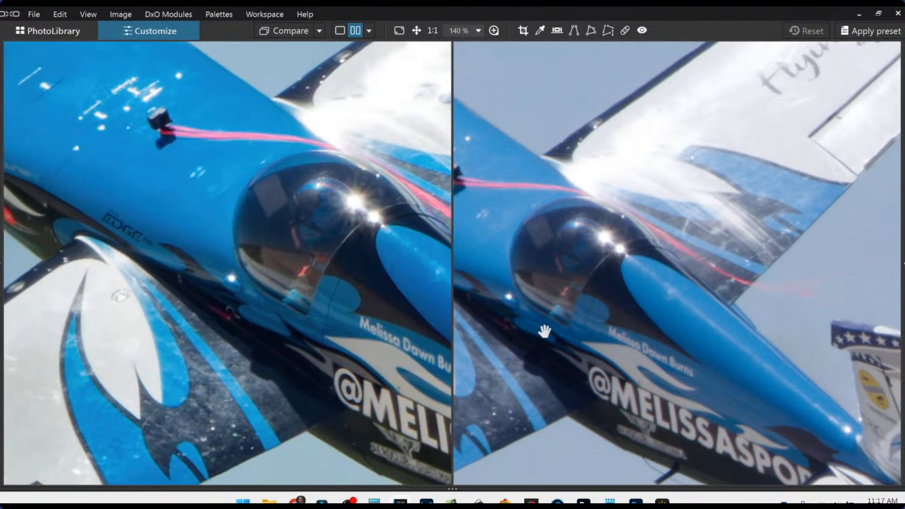
left_click_drag(545, 332, 675, 388)
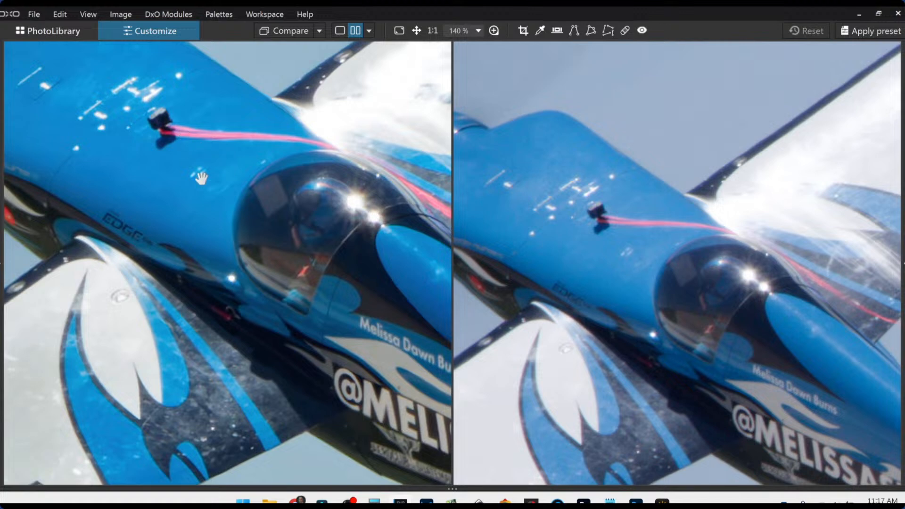
Step: Compare the fuselage, wing lettering and overall look of both plane versions, from close-up out to the full frame
scroll(326, 240, "down", 3)
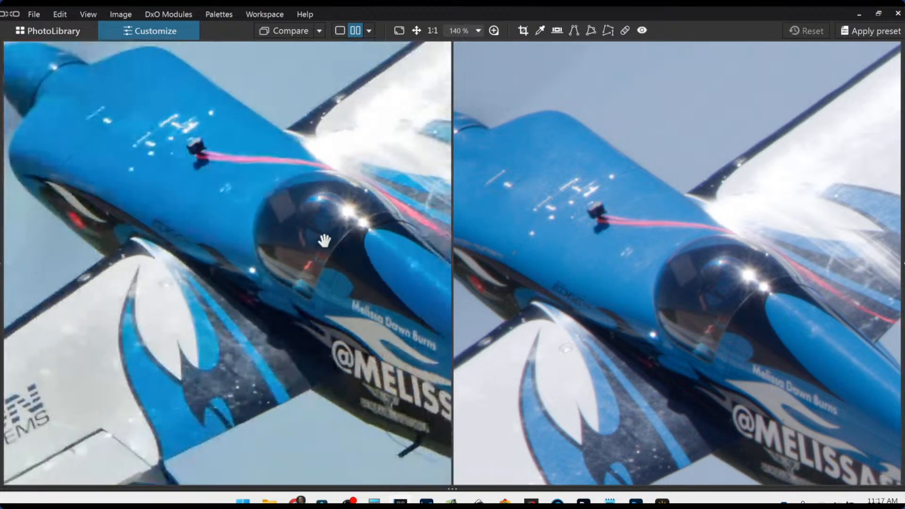
scroll(499, 253, "down", 2)
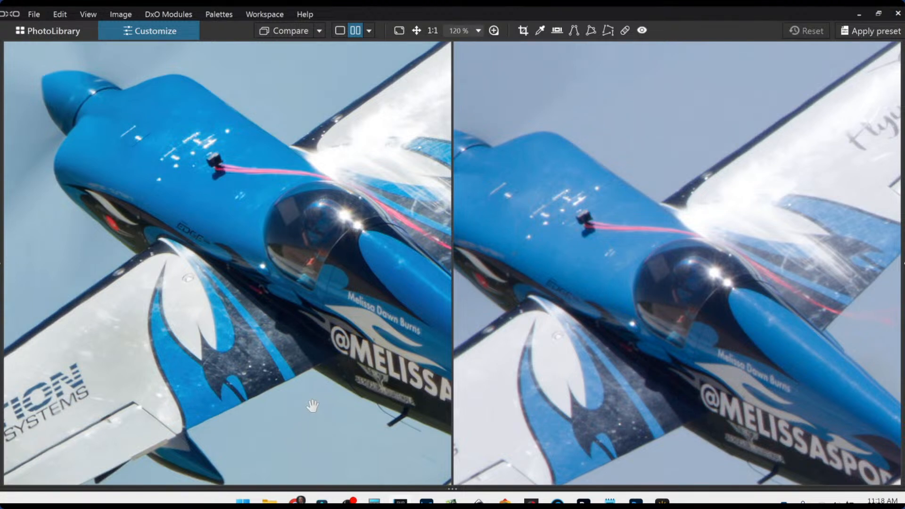
scroll(313, 404, "down", 2)
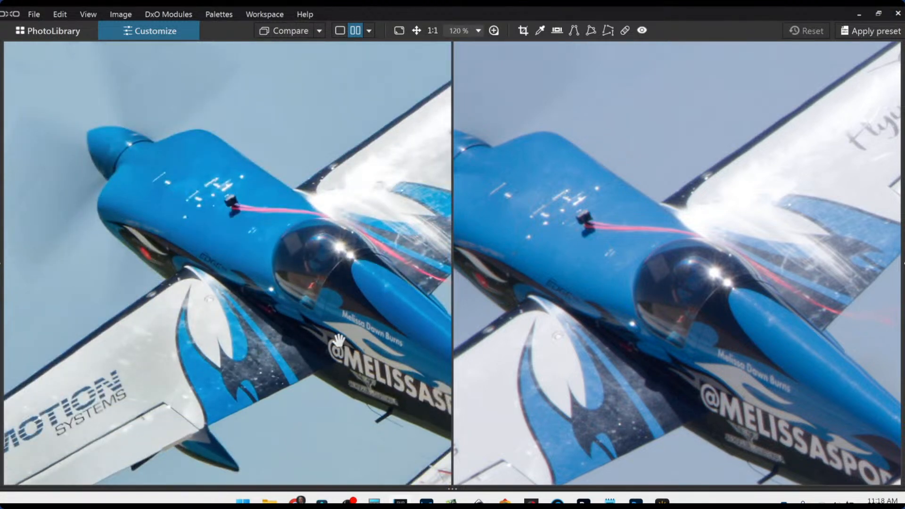
scroll(339, 341, "down", 1)
left_click_drag(352, 299, 293, 295)
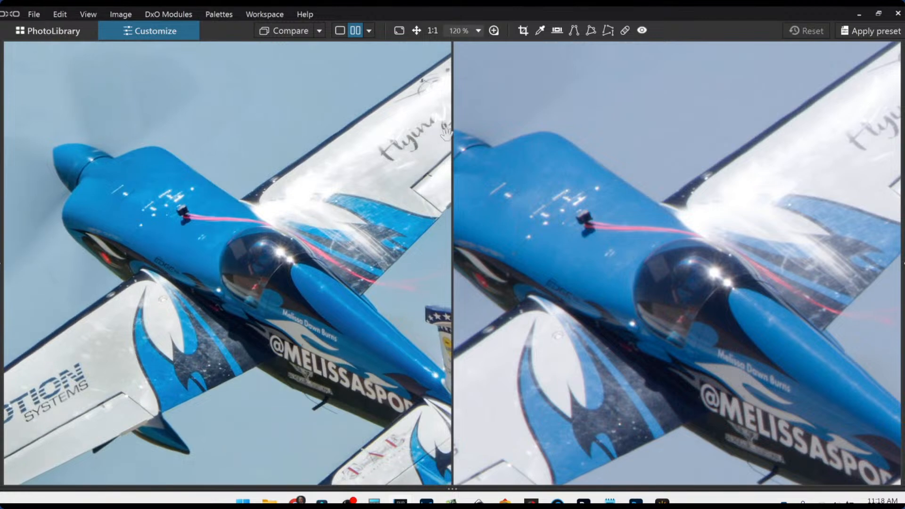
left_click_drag(393, 174, 314, 212)
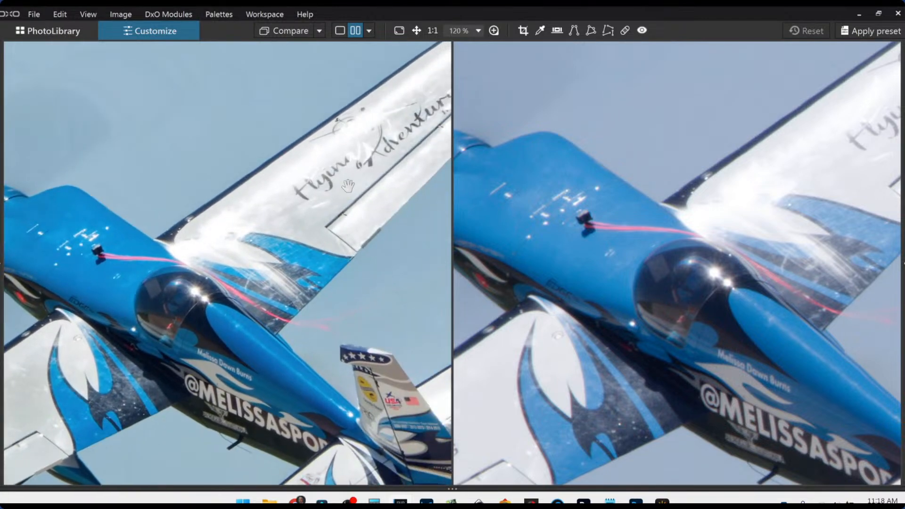
left_click_drag(384, 139, 322, 186)
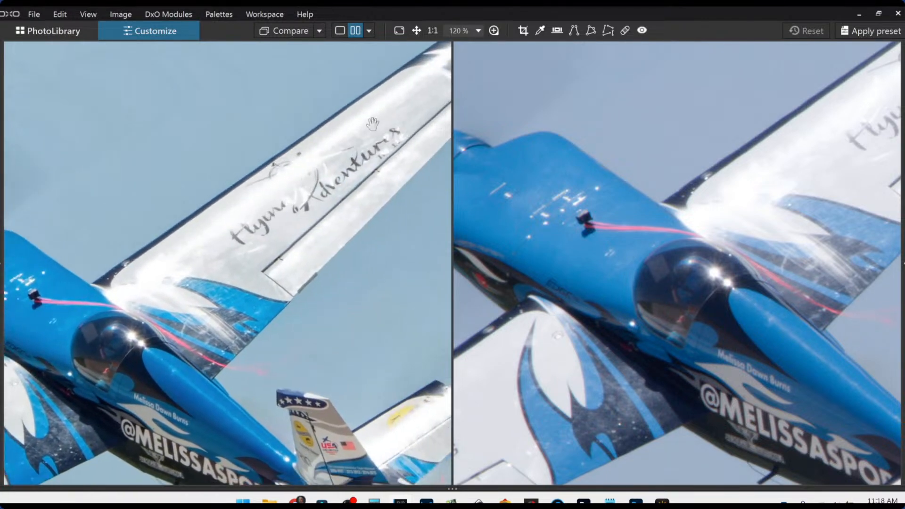
scroll(819, 199, "down", 2)
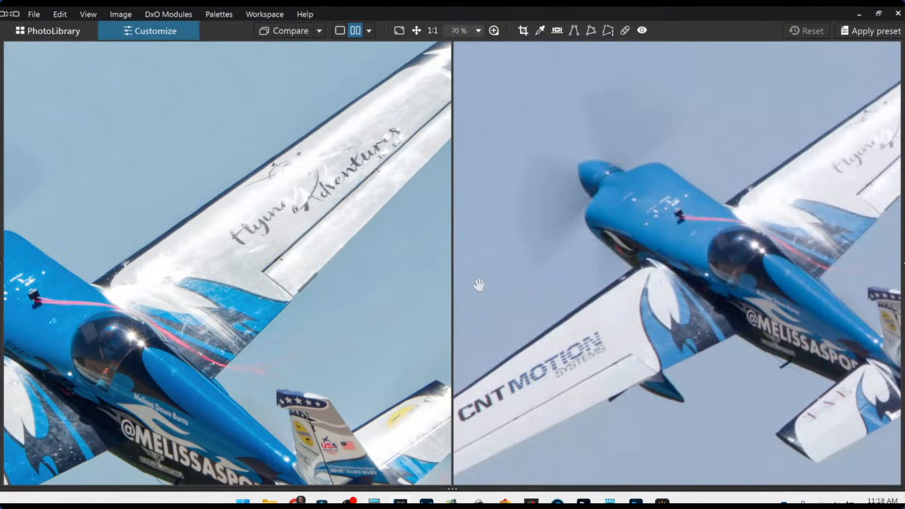
scroll(373, 275, "down", 2)
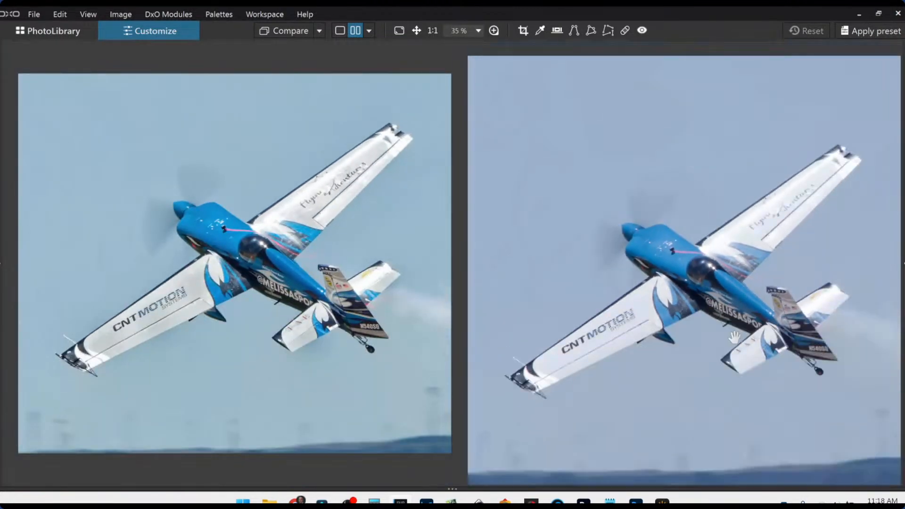
scroll(647, 311, "down", 1)
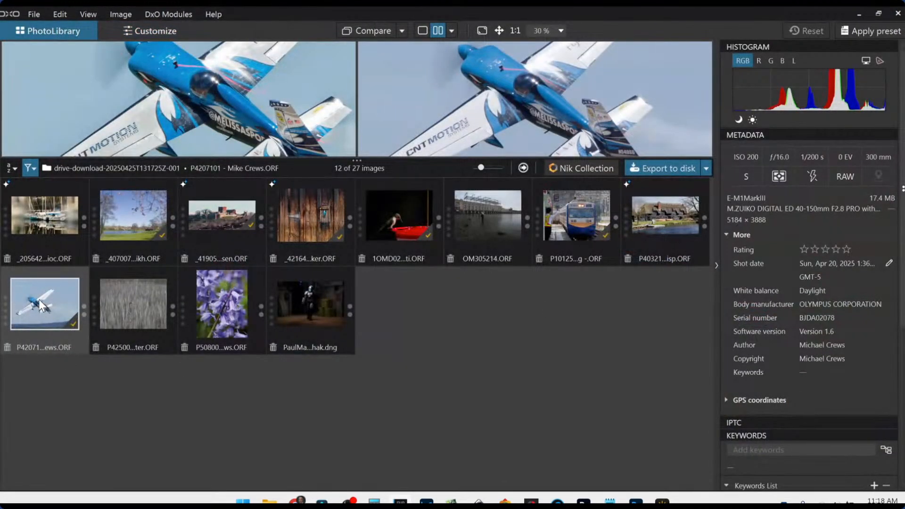
Step: Open the heron-in-reeds photo for editing in single-image view and apply the 0000 Rob Default preset
double_click(129, 301)
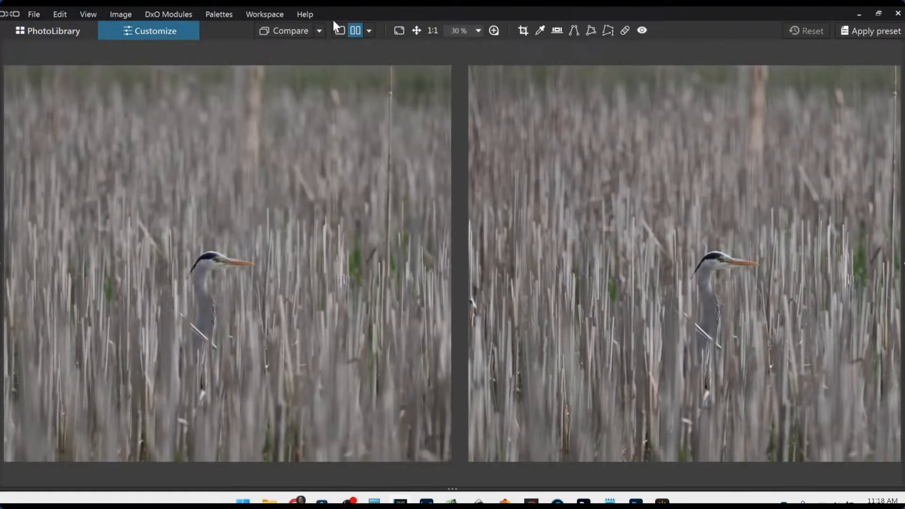
left_click(340, 31)
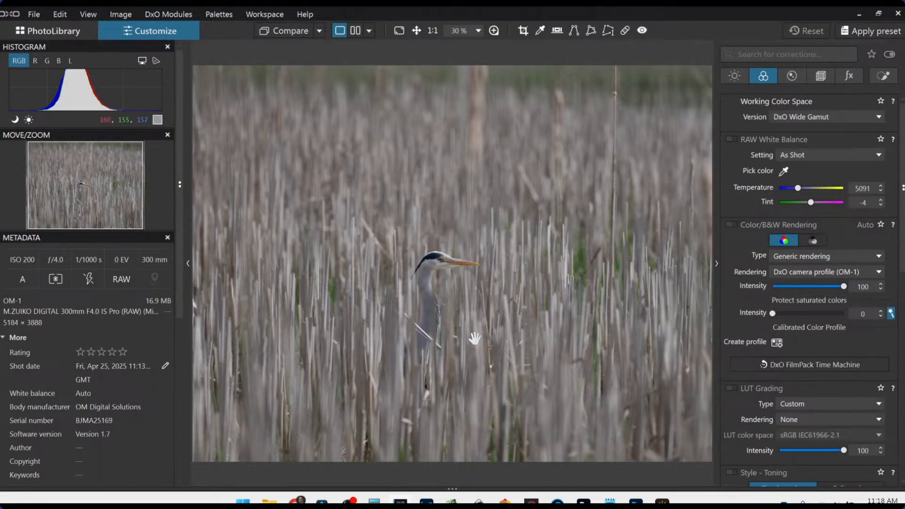
scroll(476, 339, "down", 1)
scroll(478, 338, "down", 1)
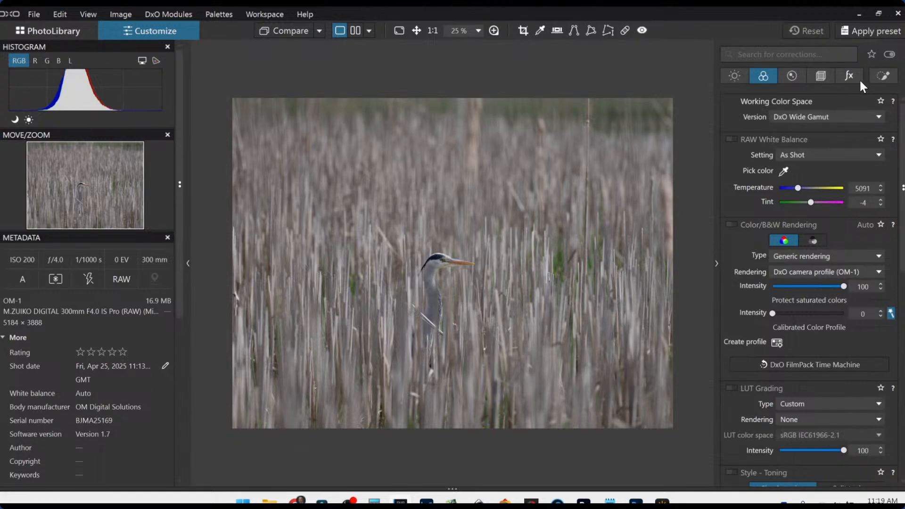
left_click(873, 34)
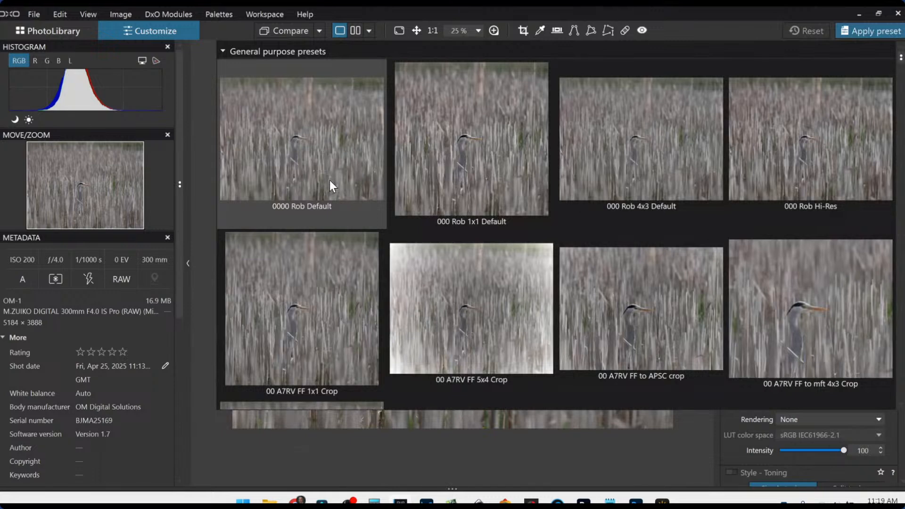
left_click(331, 181)
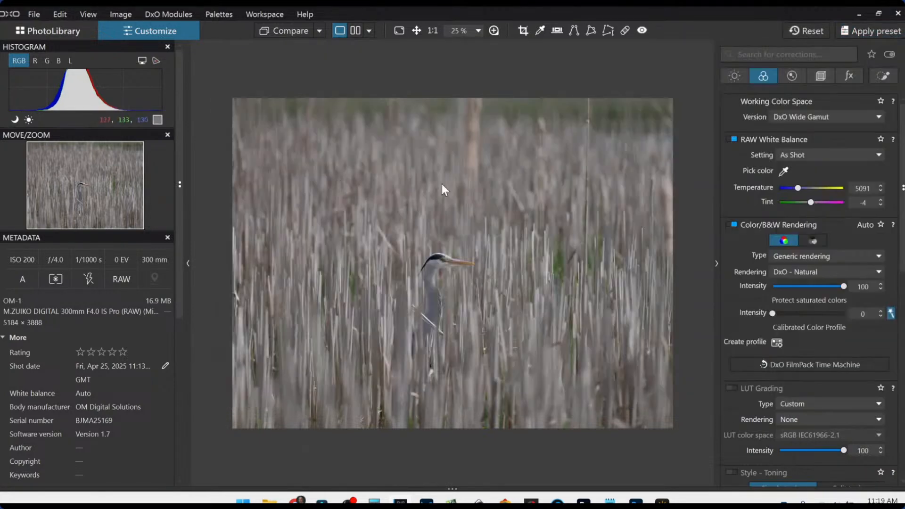
Step: Set the heron photo's crop aspect ratio to 16 × 9 and bring up the crop frame
left_click(823, 78)
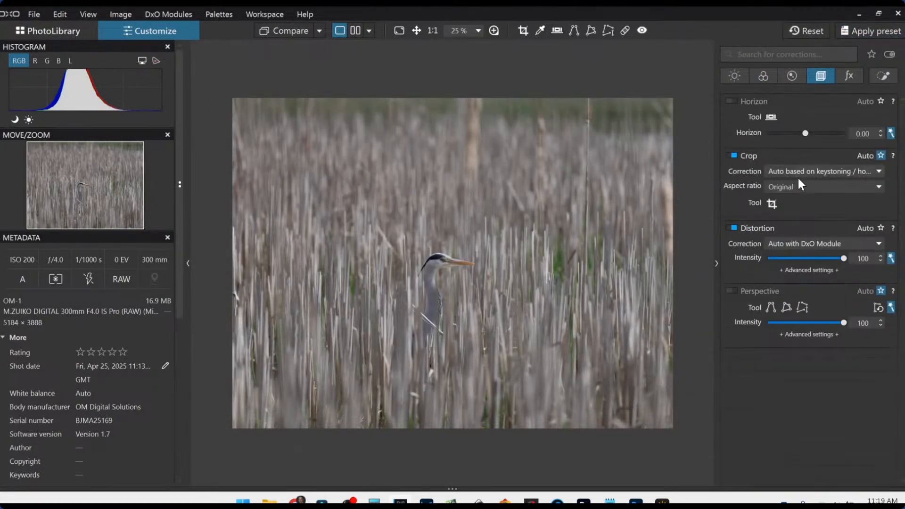
left_click(772, 204)
left_click(805, 244)
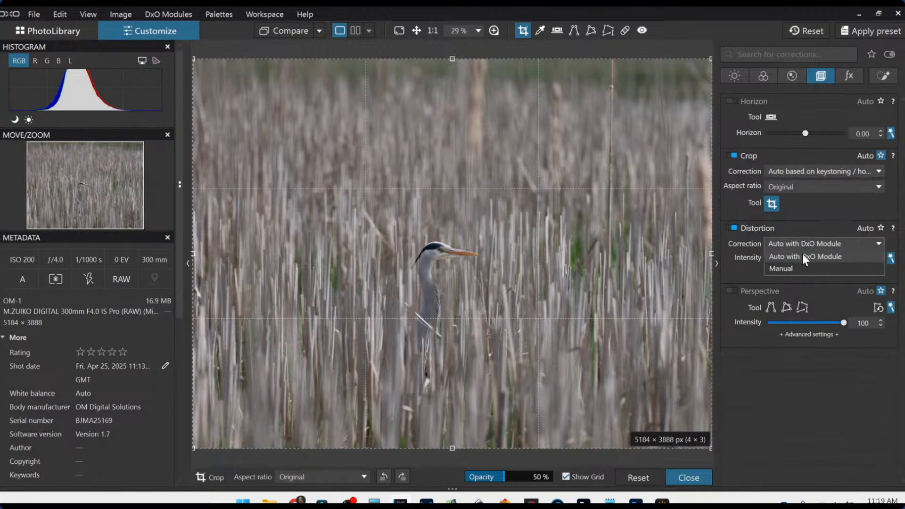
left_click(803, 224)
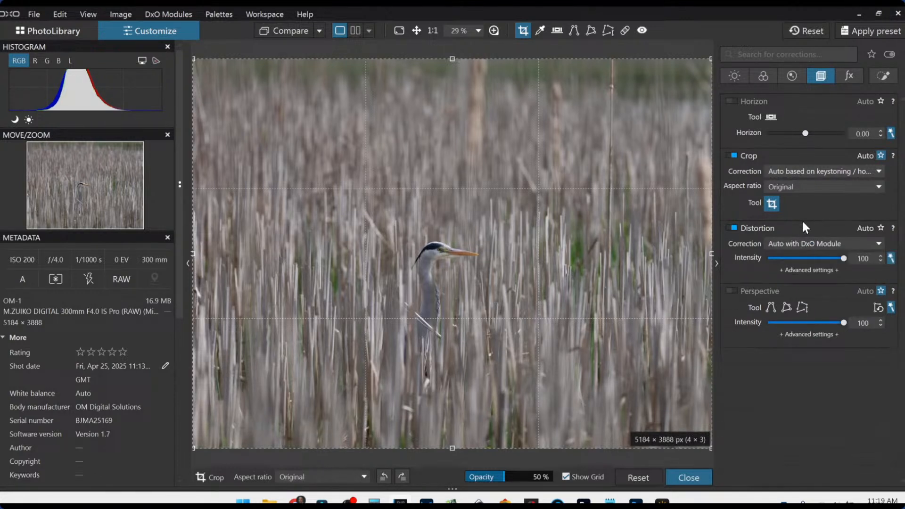
left_click(806, 187)
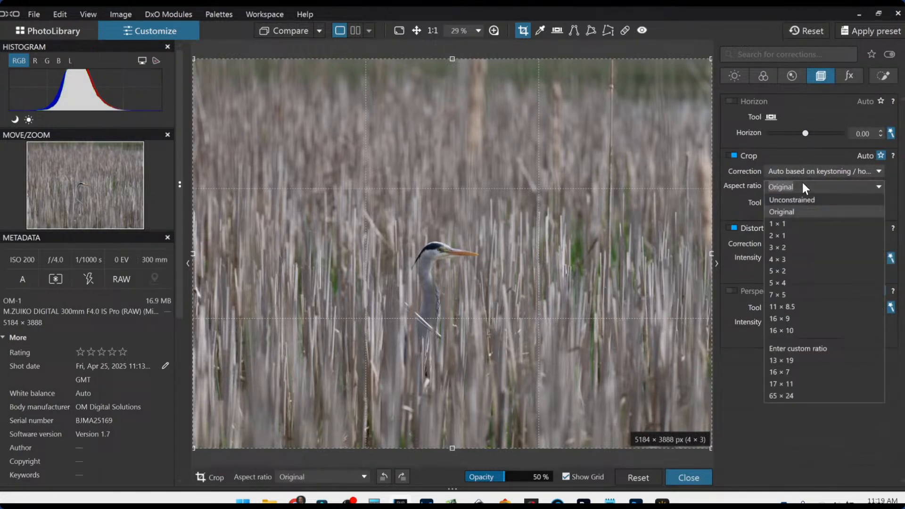
left_click(804, 323)
left_click(776, 208)
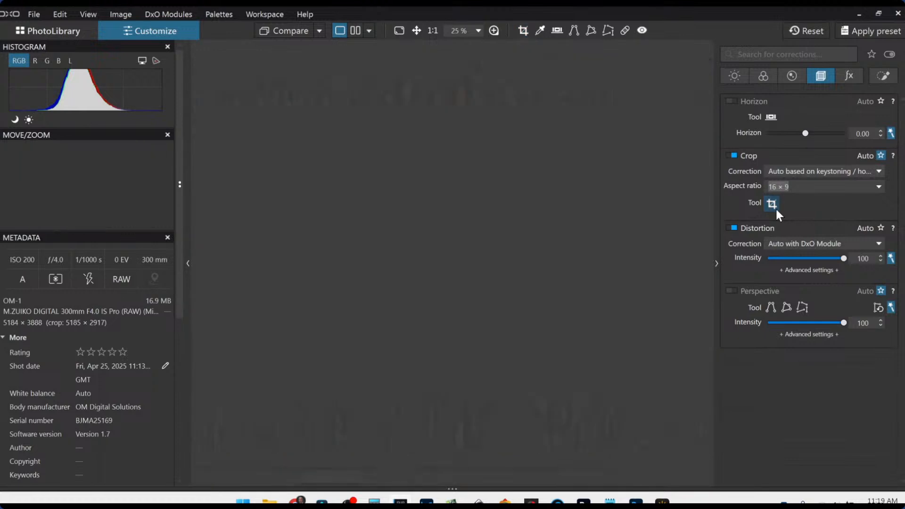
left_click(766, 203)
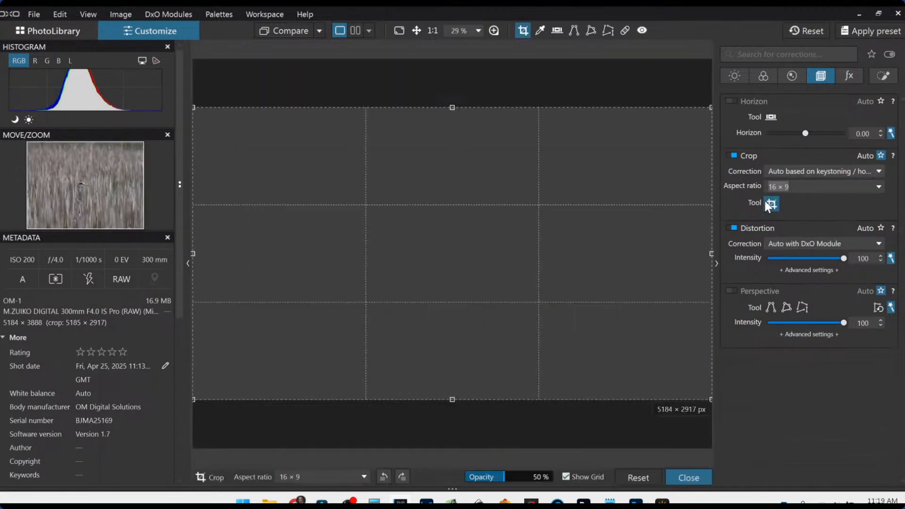
Step: Tighten the 16 × 9 crop to about 3861 × 2172 px, placing the heron in the left part of the picture
left_click_drag(197, 257, 313, 257)
left_click_drag(476, 250, 478, 274)
key("Return")
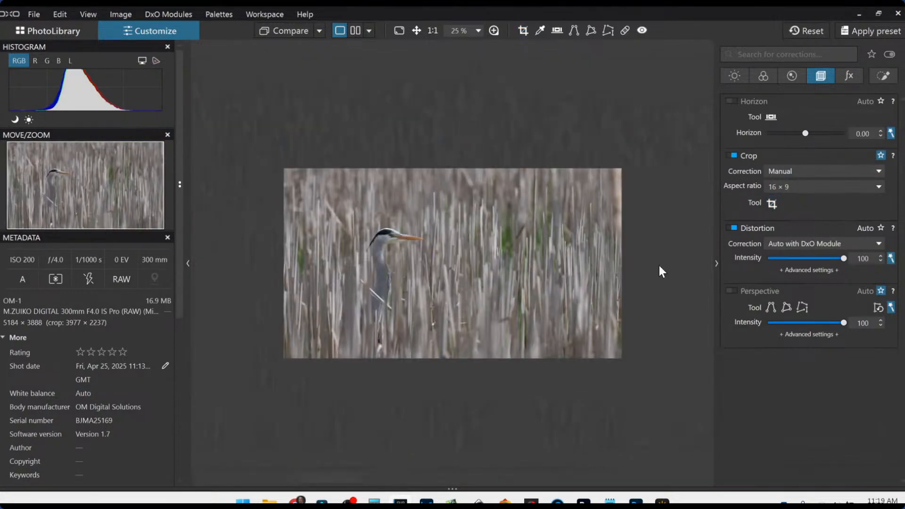
left_click(771, 203)
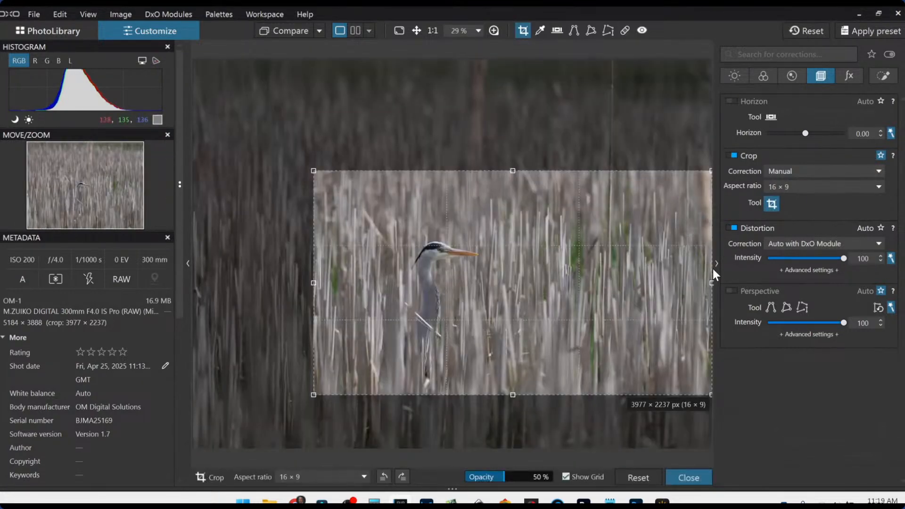
left_click_drag(711, 283, 698, 282)
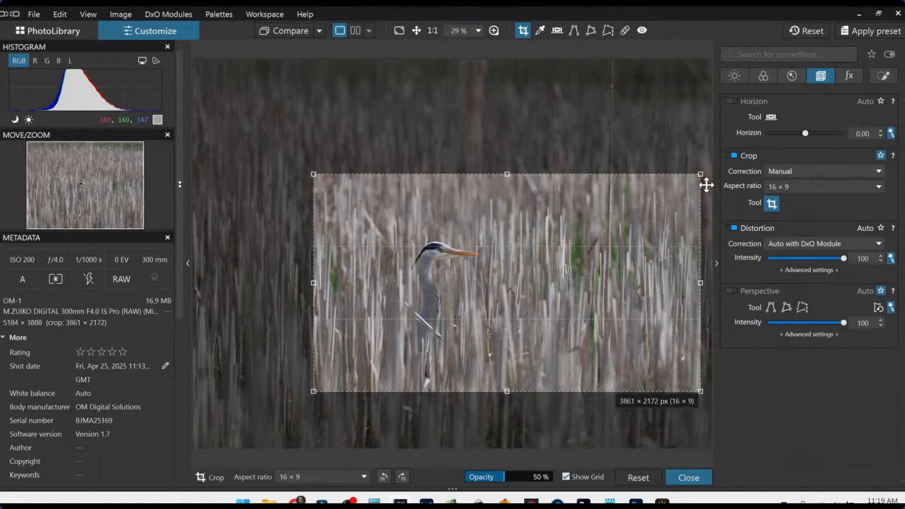
double_click(691, 290)
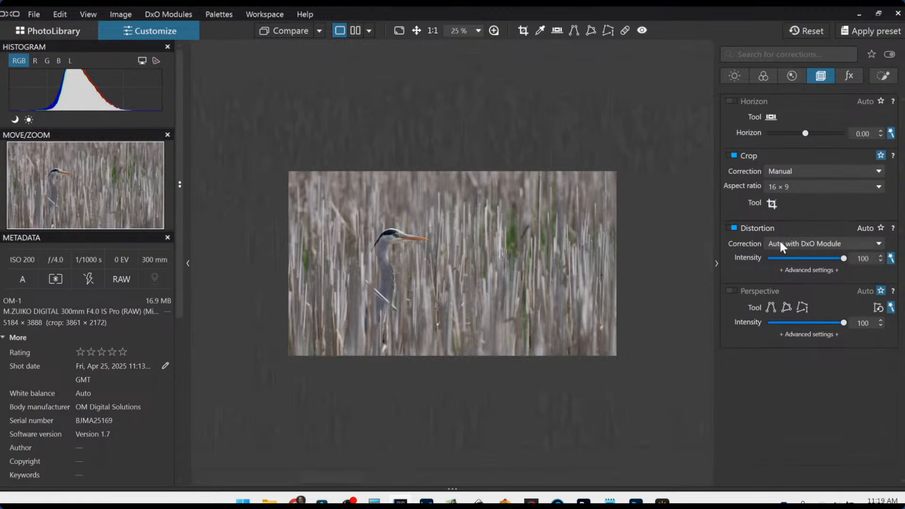
Step: Try shifting the crop frame upward over the reeds so the heron sits low in the picture
left_click(771, 204)
left_click_drag(603, 265, 586, 238)
double_click(587, 239)
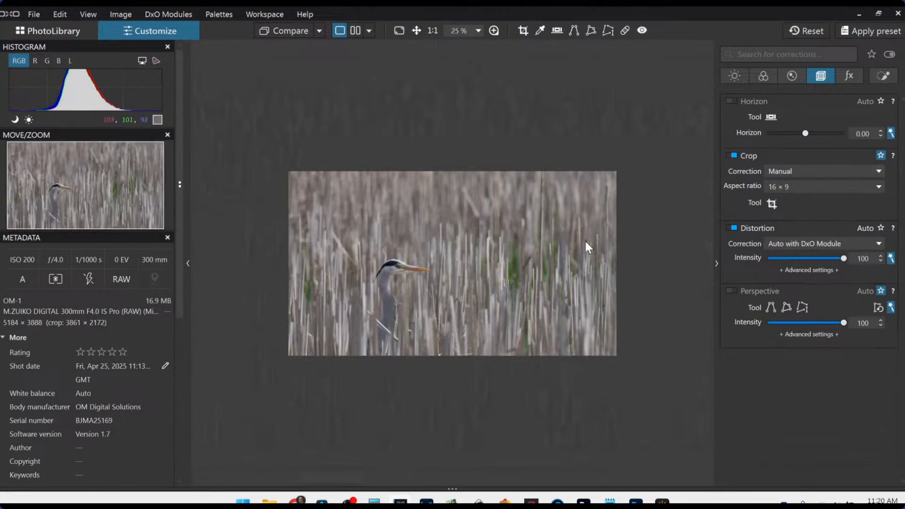
left_click(774, 205)
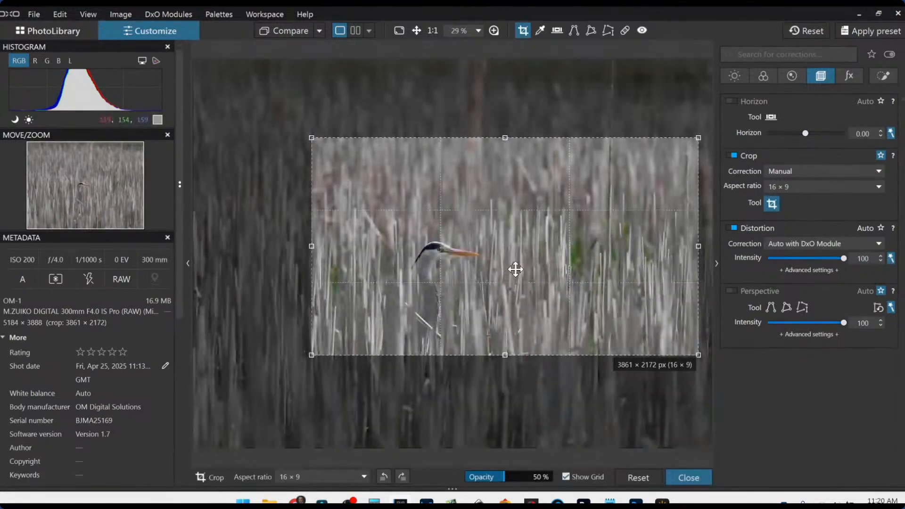
left_click_drag(515, 267, 517, 242)
double_click(517, 242)
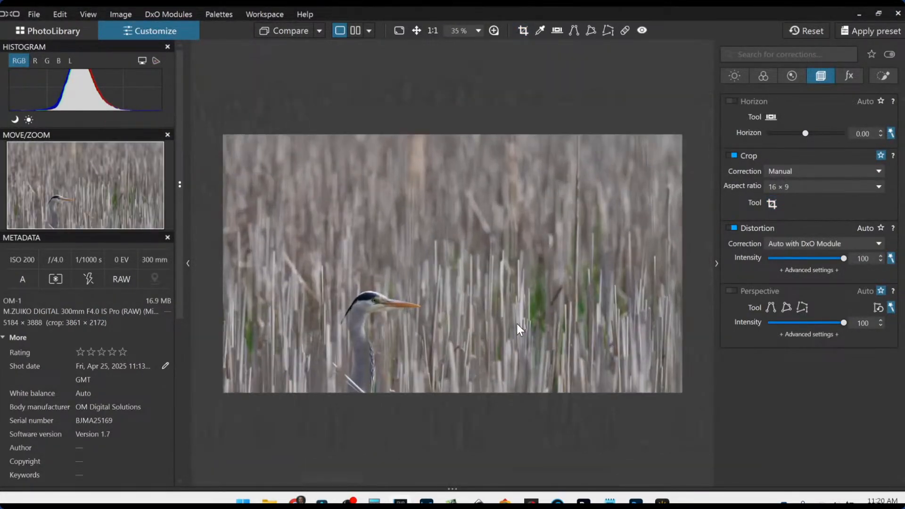
Step: Move the crop frame down to include the heron's whole neck and trim its left edge to about 3749 × 2109 px
left_click(770, 205)
left_click_drag(548, 250, 545, 326)
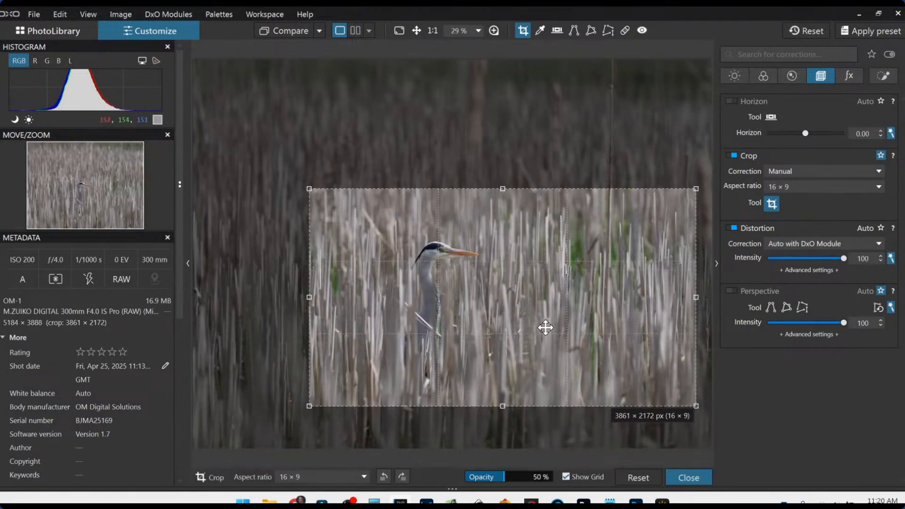
double_click(546, 327)
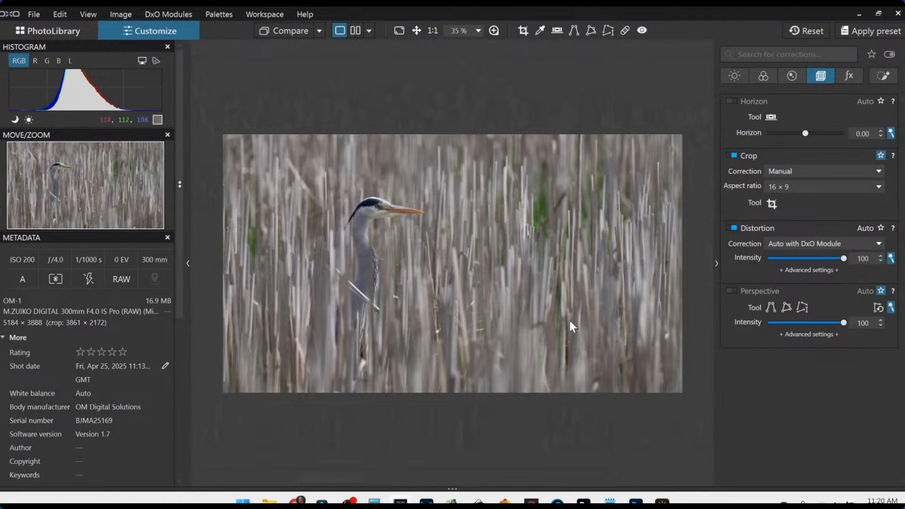
left_click(771, 204)
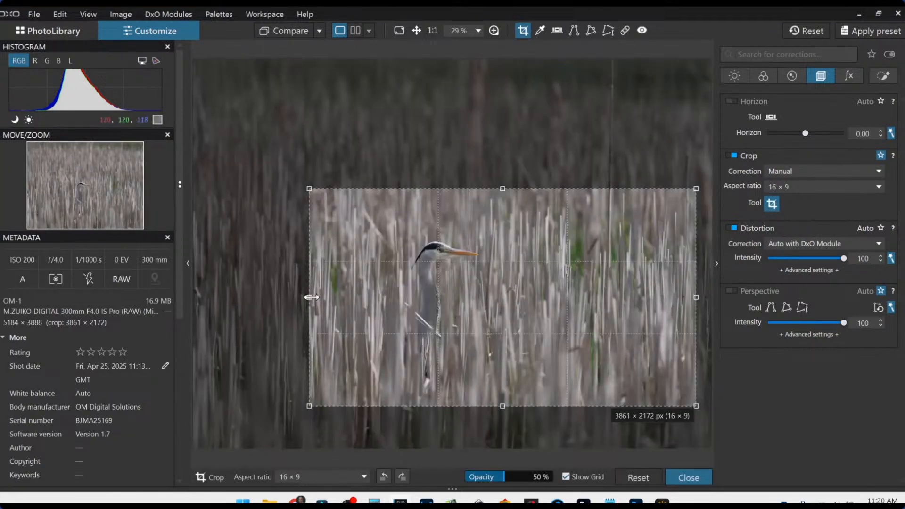
left_click_drag(309, 297, 321, 297)
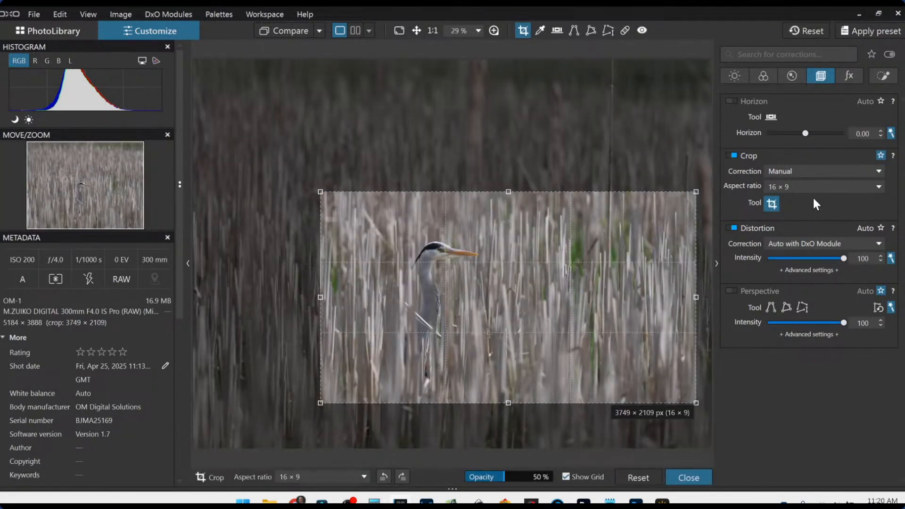
Step: Change the crop's aspect ratio to 16 × 7 and apply the panoramic crop
left_click(823, 187)
left_click(783, 376)
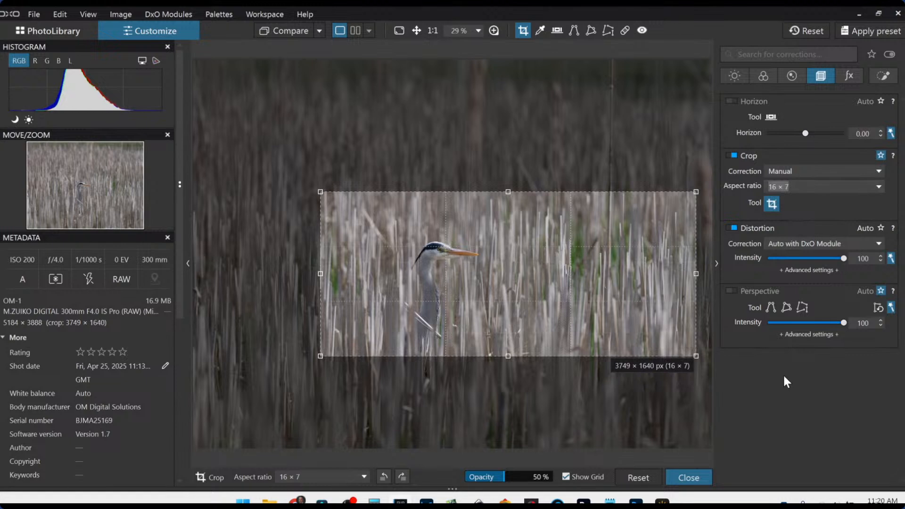
double_click(499, 270)
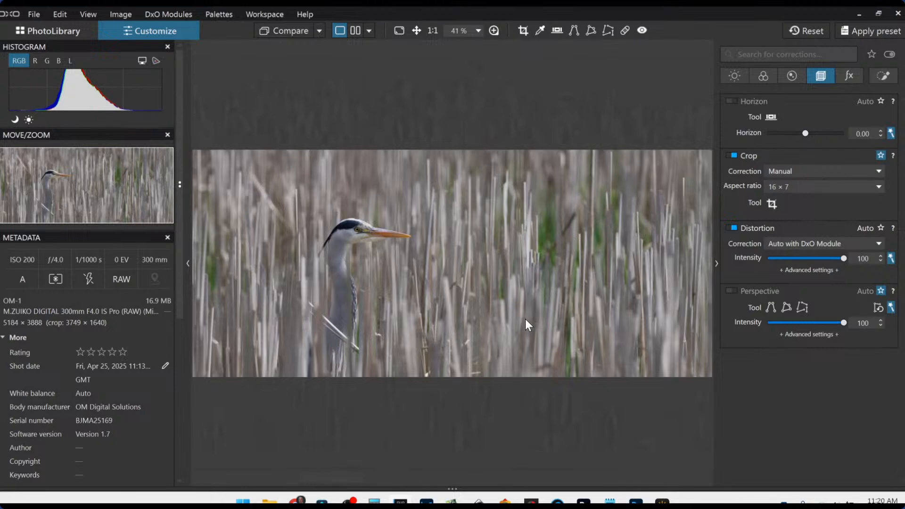
Step: Create a control point mask on the heron's eye and extend it with a second point on the beak
left_click(884, 77)
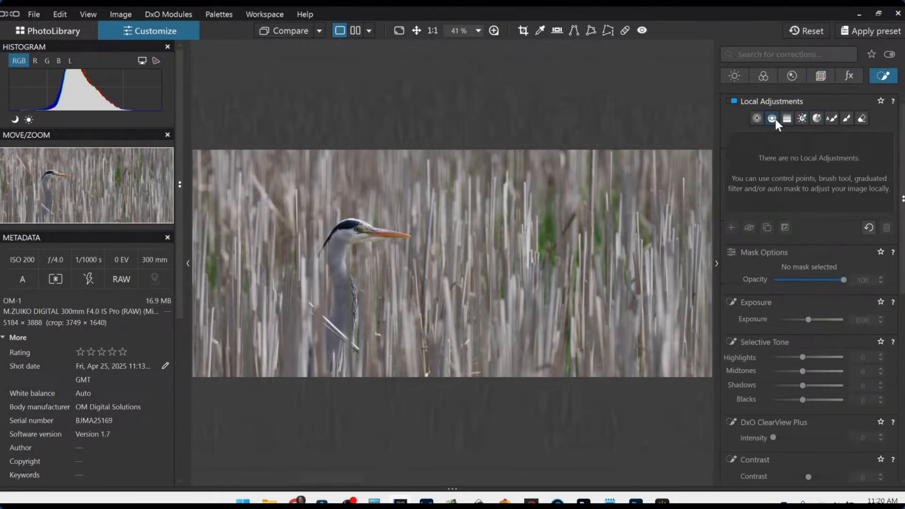
left_click(757, 118)
scroll(389, 238, "up", 3)
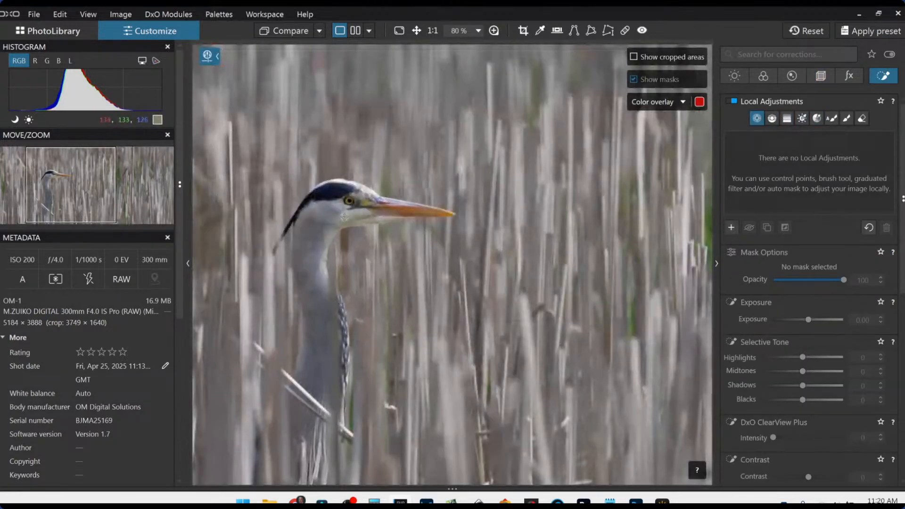
left_click(349, 202)
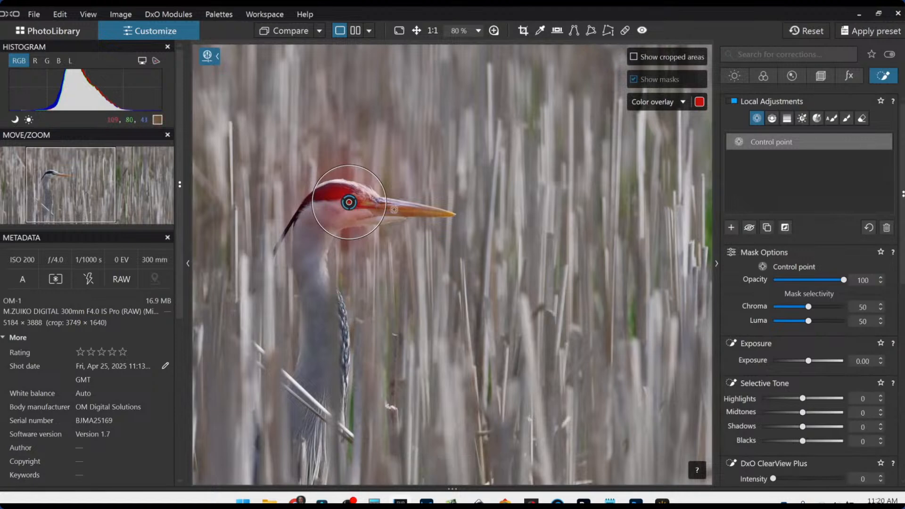
left_click(395, 210)
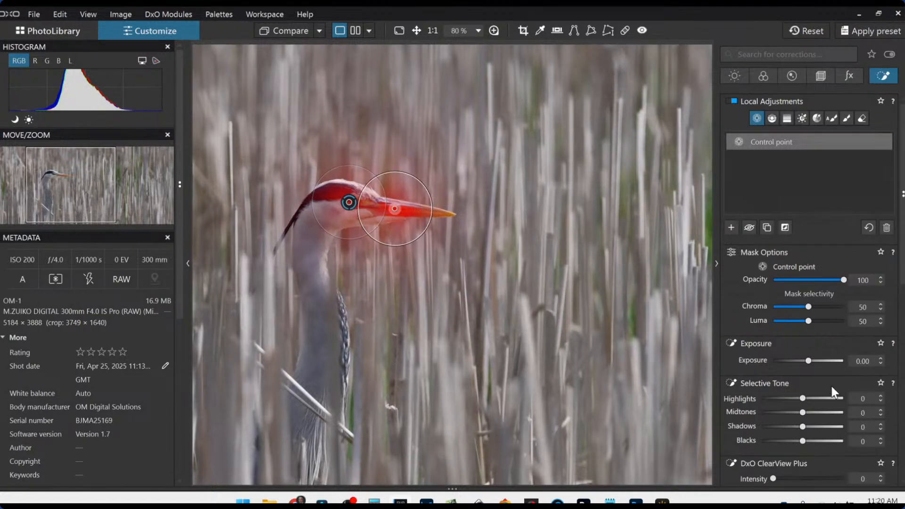
Step: Set the eye and beak mask's shadows to 66, ClearView Plus intensity to 56 and microcontrast to 51
left_click_drag(803, 426, 830, 426)
scroll(731, 337, "down", 2)
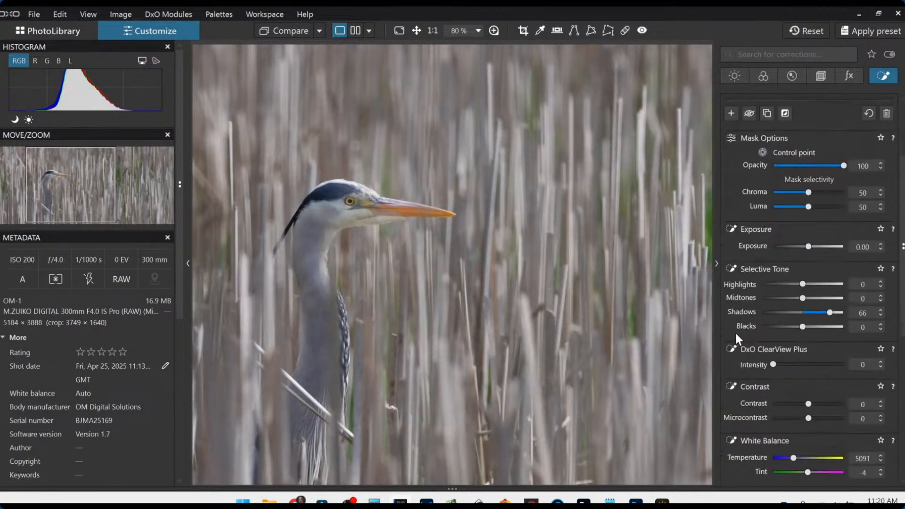
scroll(737, 333, "down", 2)
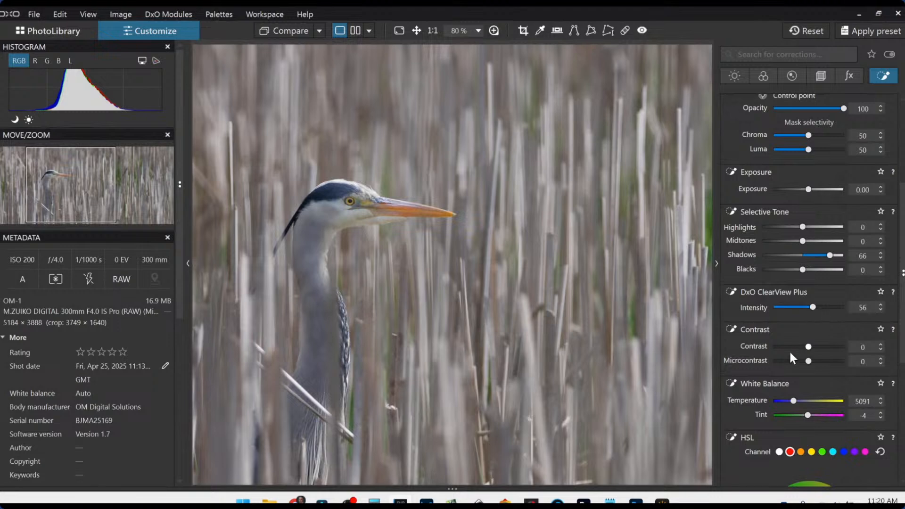
left_click(826, 361)
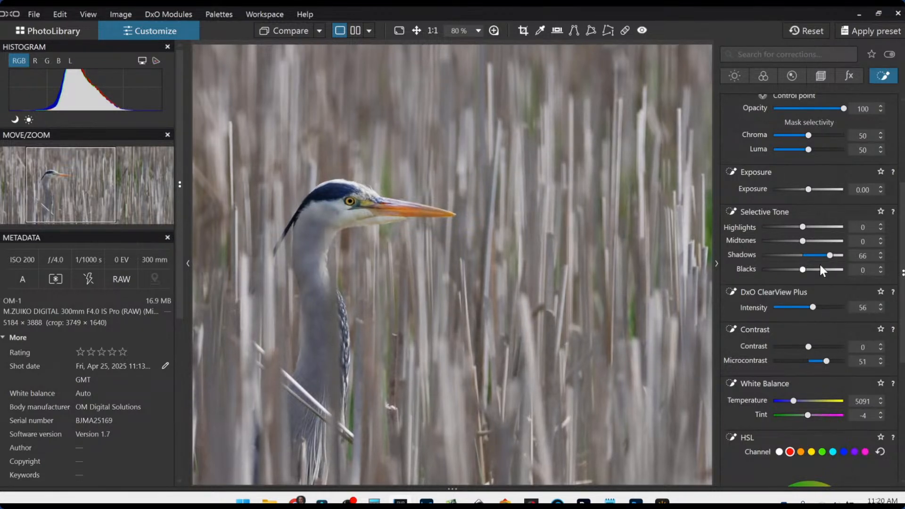
Step: Raise the yellow channel's HSL luminance to 55 for the eye and beak mask
scroll(822, 392, "down", 8)
left_click(812, 205)
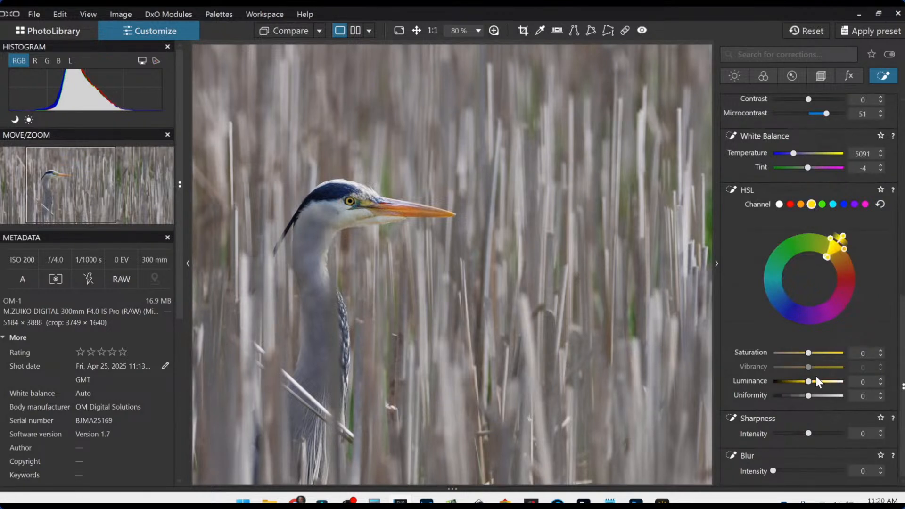
left_click_drag(809, 383, 832, 384)
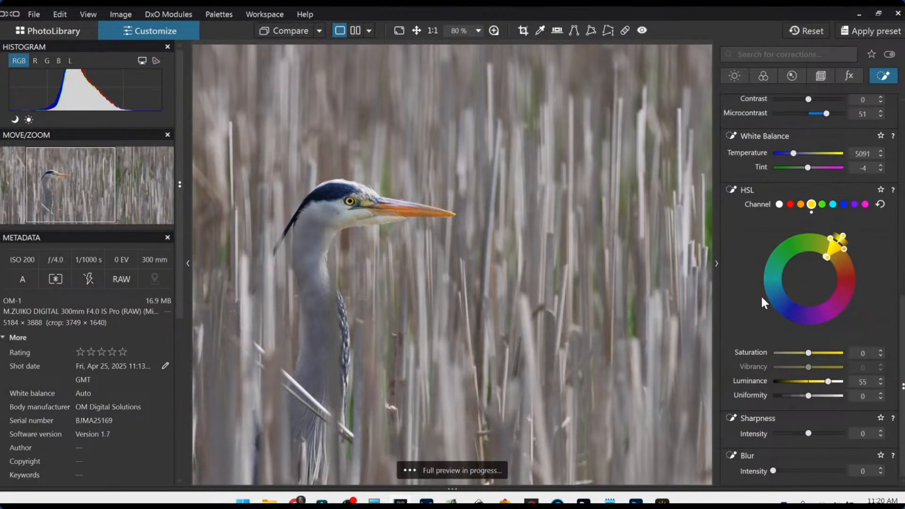
Step: Add a separate control point mask with enlarged points along the heron's head and neck, with chroma selectivity 71 and luma selectivity 56
scroll(755, 283, "up", 8)
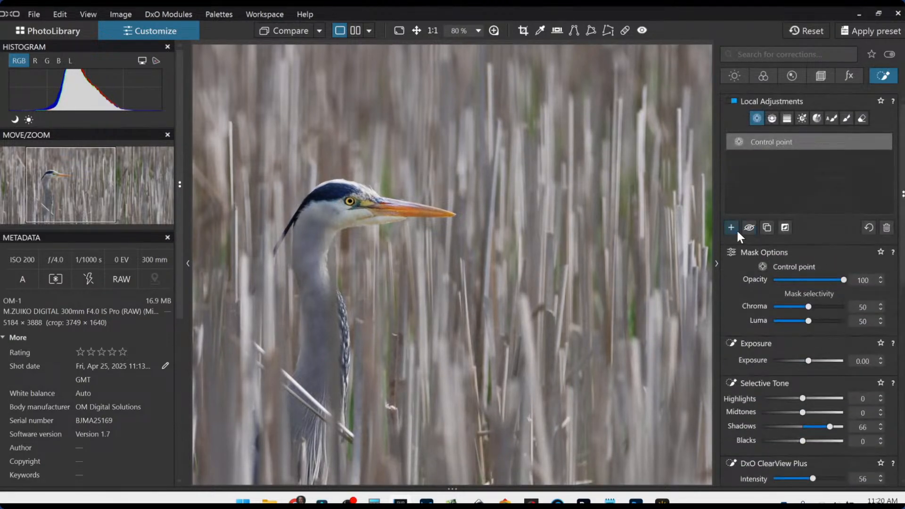
left_click(732, 227)
left_click(333, 213)
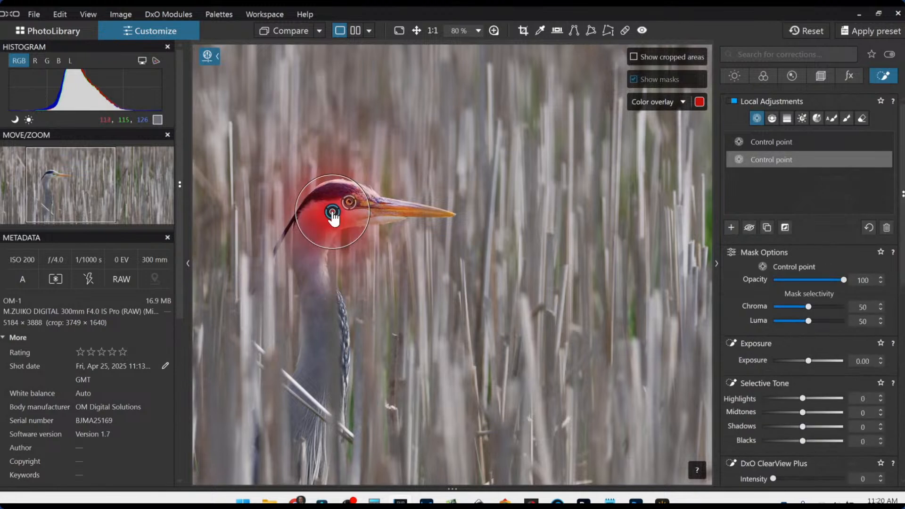
left_click_drag(370, 213, 395, 214)
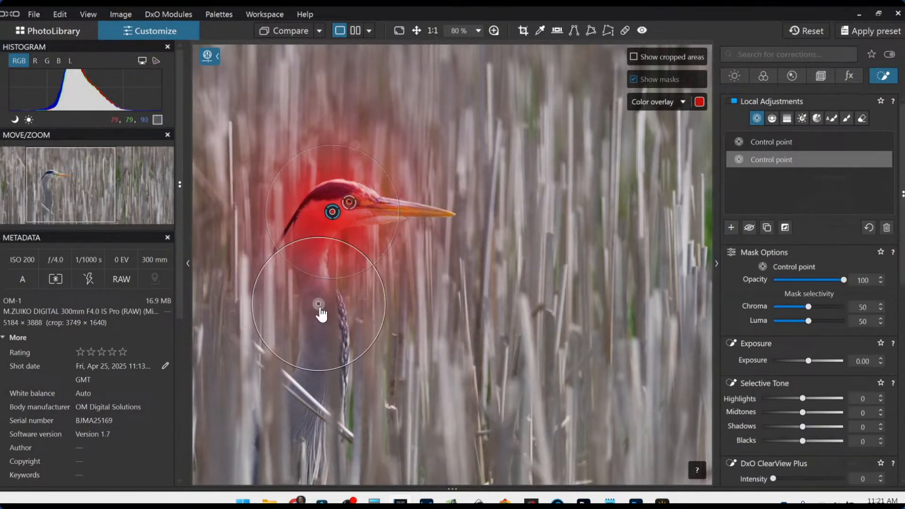
left_click(319, 304)
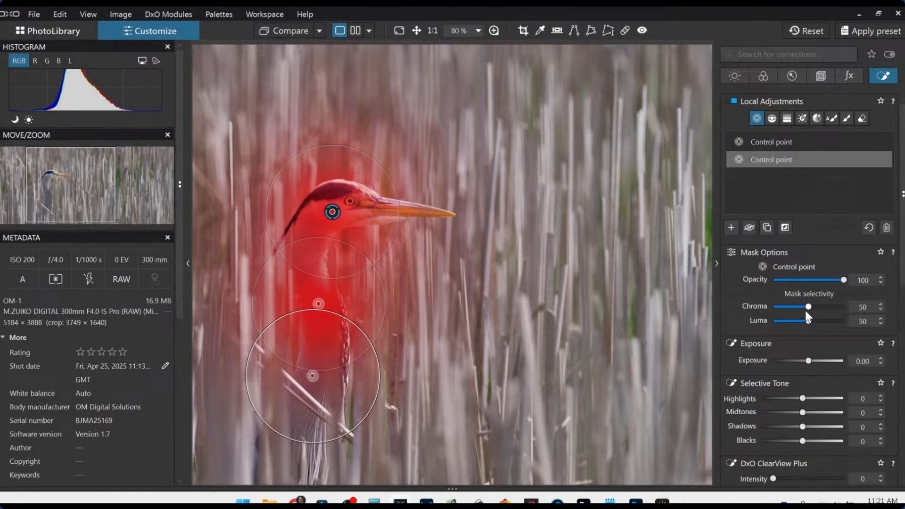
left_click_drag(809, 307, 822, 309)
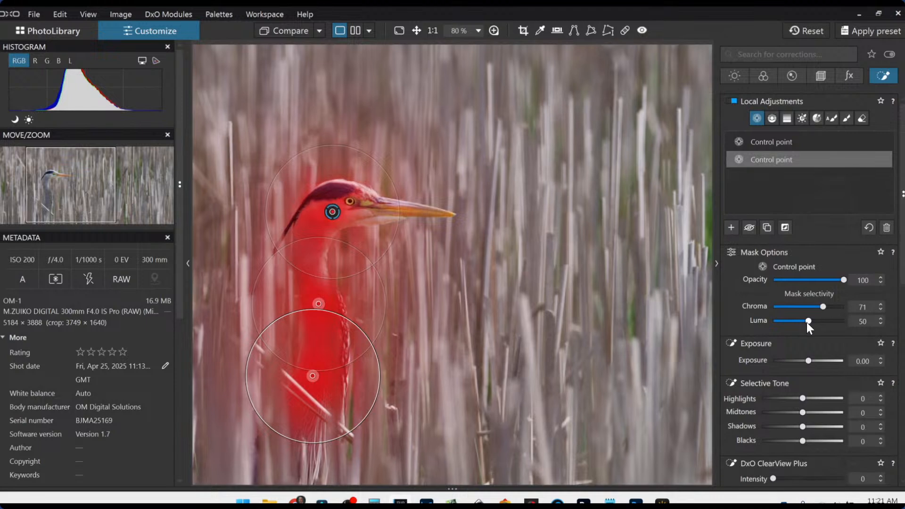
left_click_drag(807, 321, 813, 322)
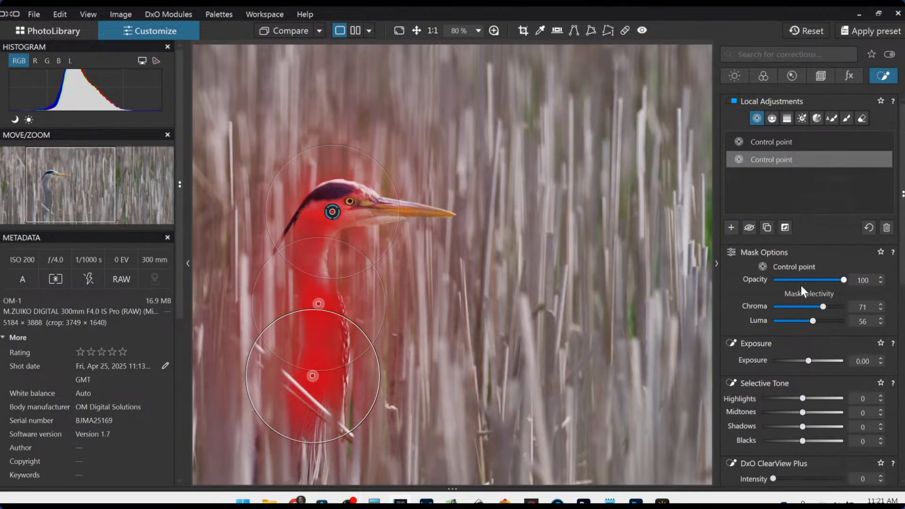
Step: Set the head and neck mask's highlights to 31, midtones to 27, shadows to 21 and microcontrast to 60, and check the whole picture
scroll(798, 352, "down", 3)
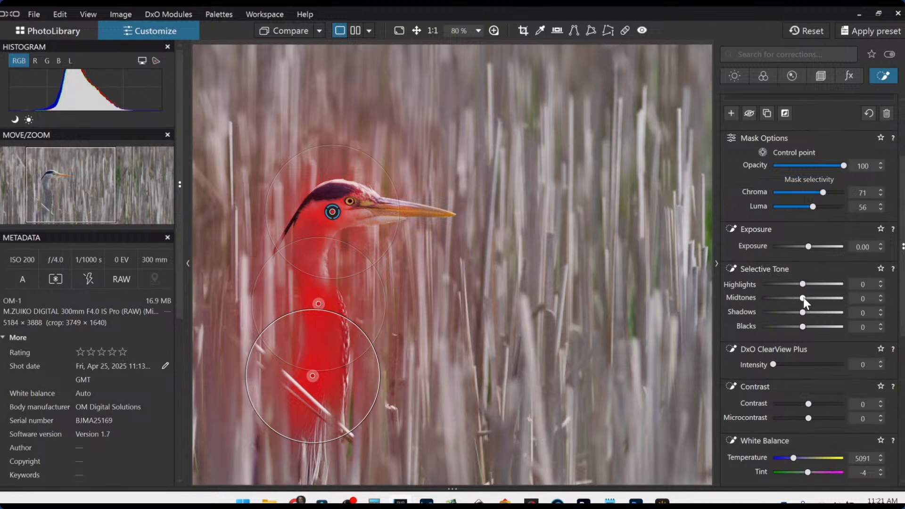
mouse_move(803, 299)
left_mouse_down()
mouse_move(814, 298)
mouse_move(816, 284)
mouse_move(814, 313)
left_mouse_up()
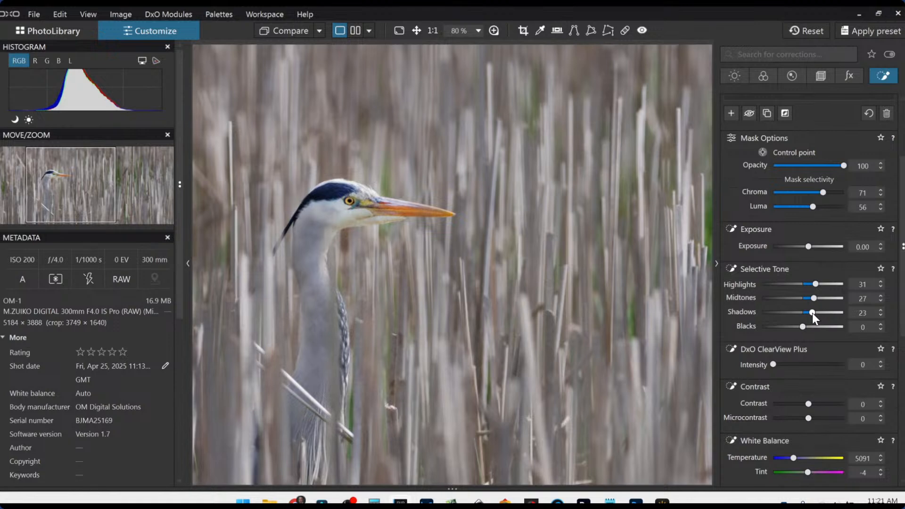
left_click(829, 419)
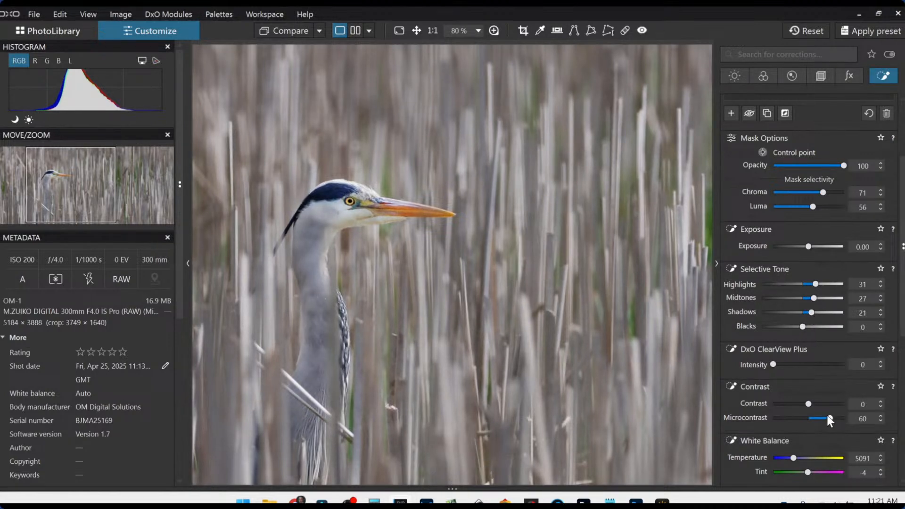
scroll(334, 309, "up", 2)
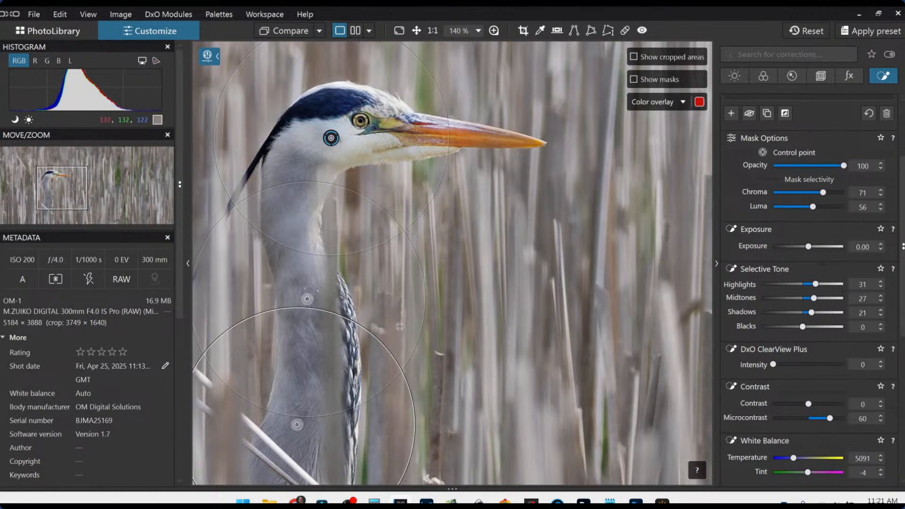
key("ctrl+0")
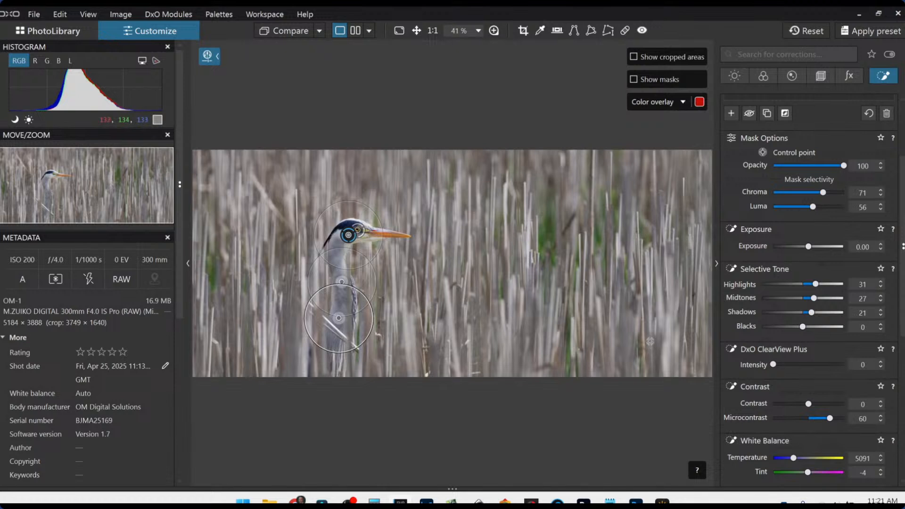
key("Escape")
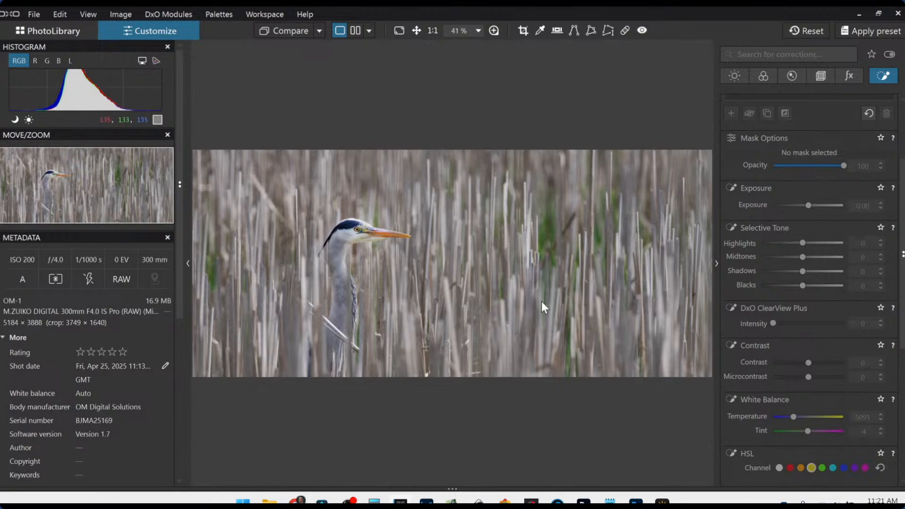
Step: Create a control line mask fading in from the picture's right side, with a second line from the left side toward the heron
scroll(877, 206, "up", 3)
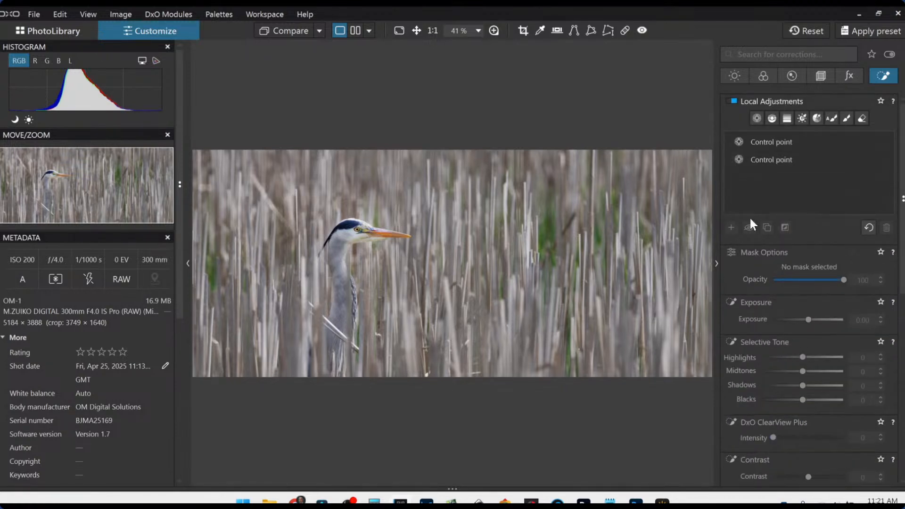
left_click(771, 117)
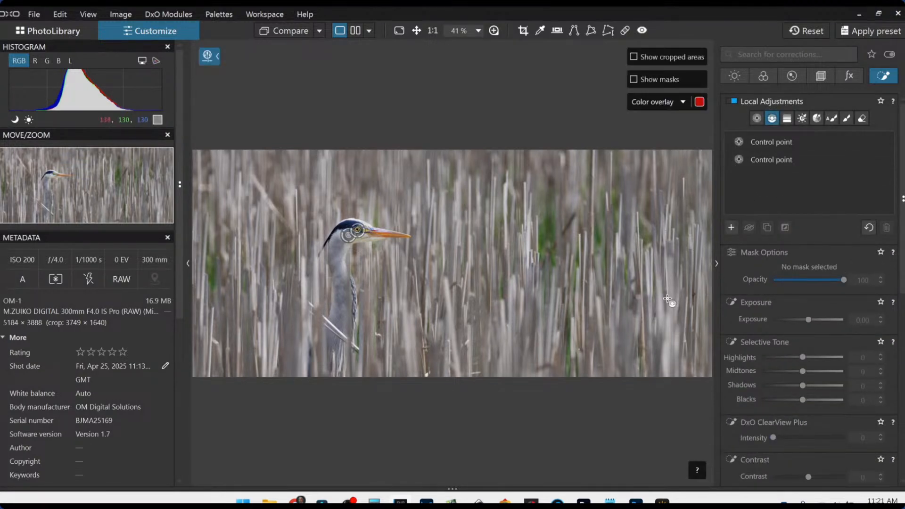
left_click_drag(668, 296, 370, 296)
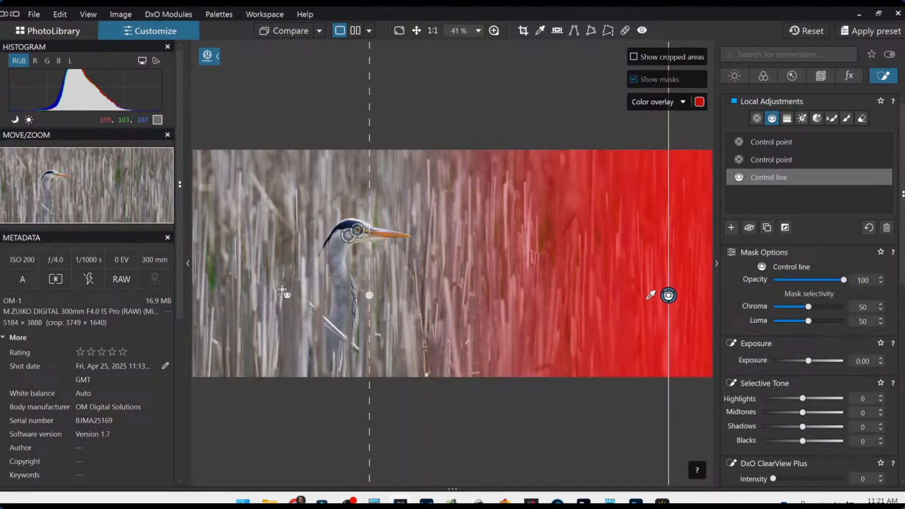
left_click_drag(282, 290, 329, 290)
Step: Move the right control line outward, extend its fade to the heron's neck, and sample the left line's color from the reeds beside the head
left_click_drag(669, 297, 700, 296)
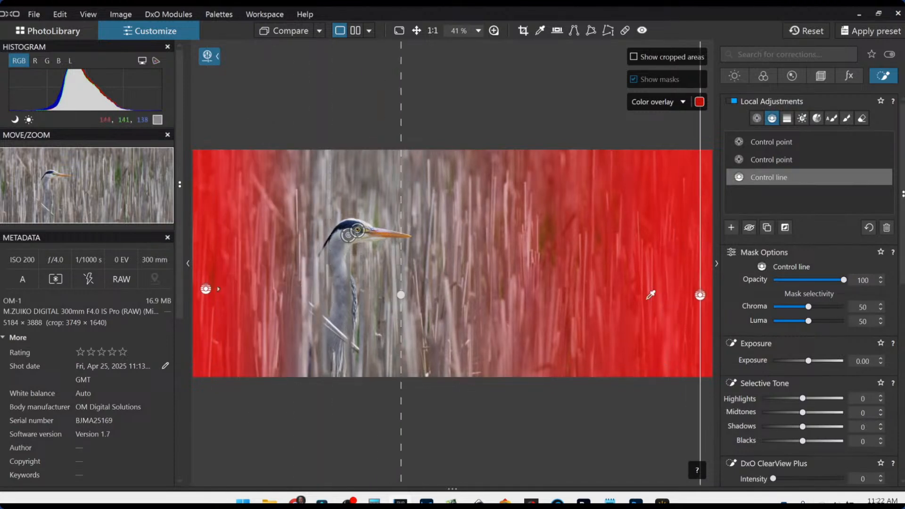
left_click_drag(401, 295, 354, 295)
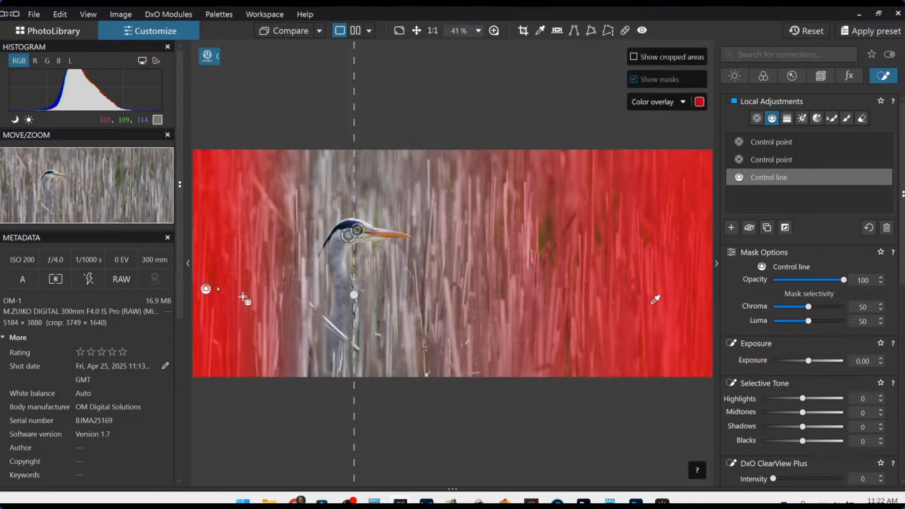
left_click(205, 291)
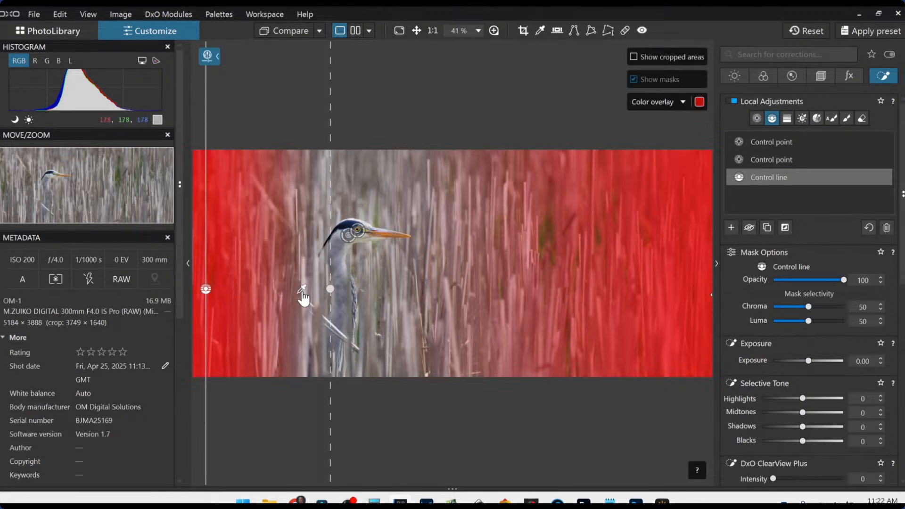
left_click_drag(304, 298, 312, 248)
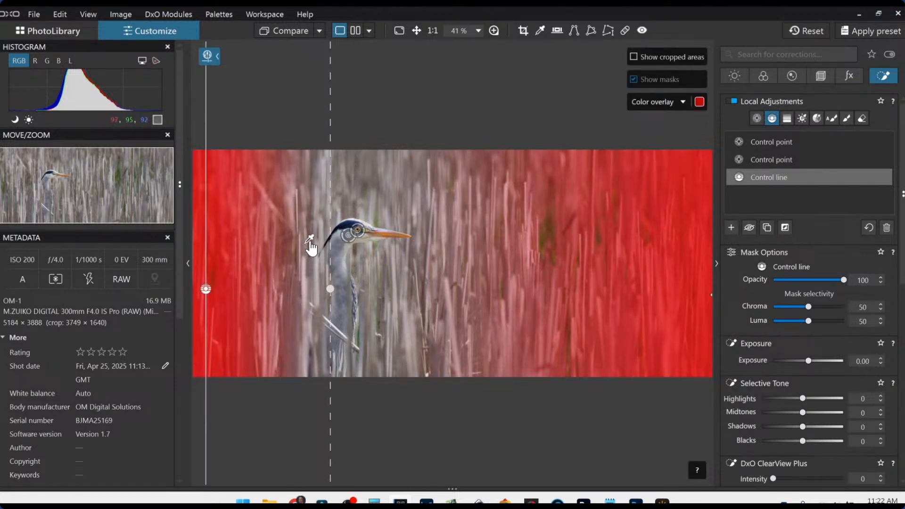
Step: Desaturate the reeds in the control line mask with all-channel HSL saturation at -21 and vibrancy at -100
scroll(844, 328, "down", 5)
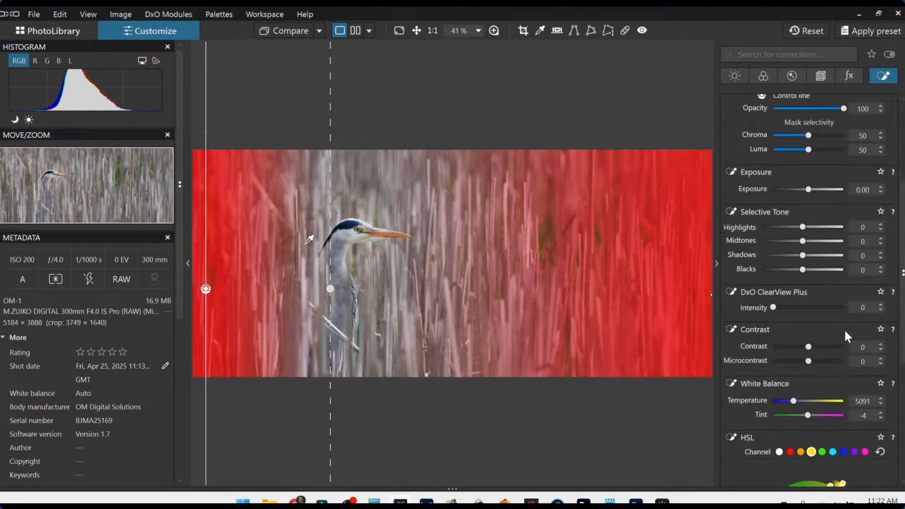
scroll(815, 359, "down", 5)
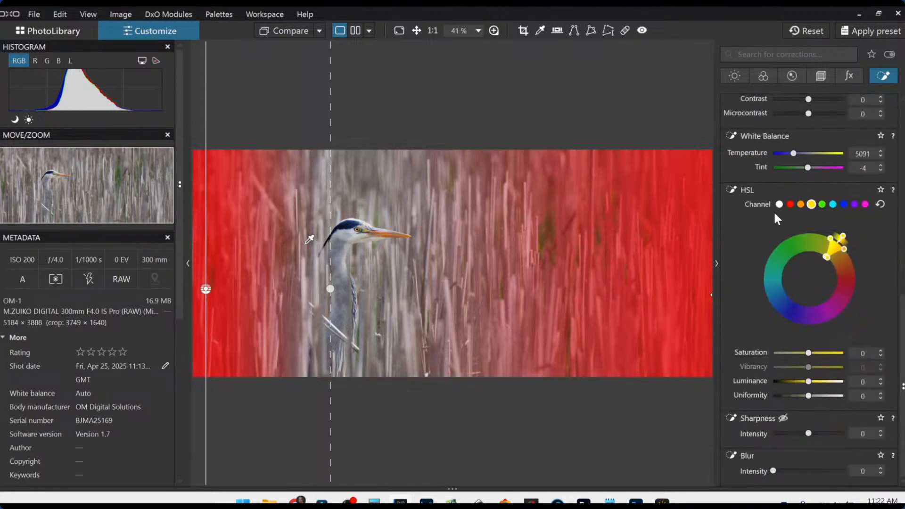
left_click(779, 205)
mouse_move(808, 367)
left_mouse_down()
mouse_move(773, 368)
mouse_move(803, 353)
left_mouse_up()
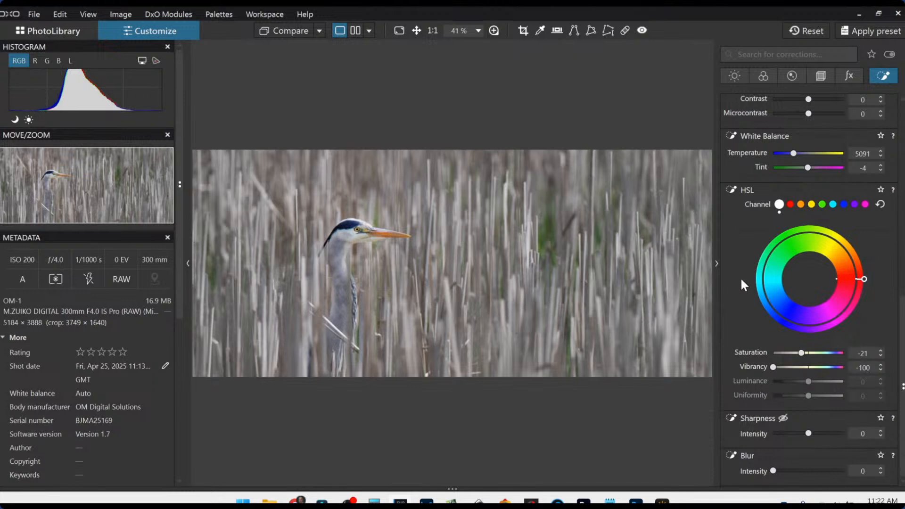
Step: Soften the masked reeds with contrast -35 and microcontrast -56, and pull the left control line's fade back from the heron
scroll(743, 276, "up", 3)
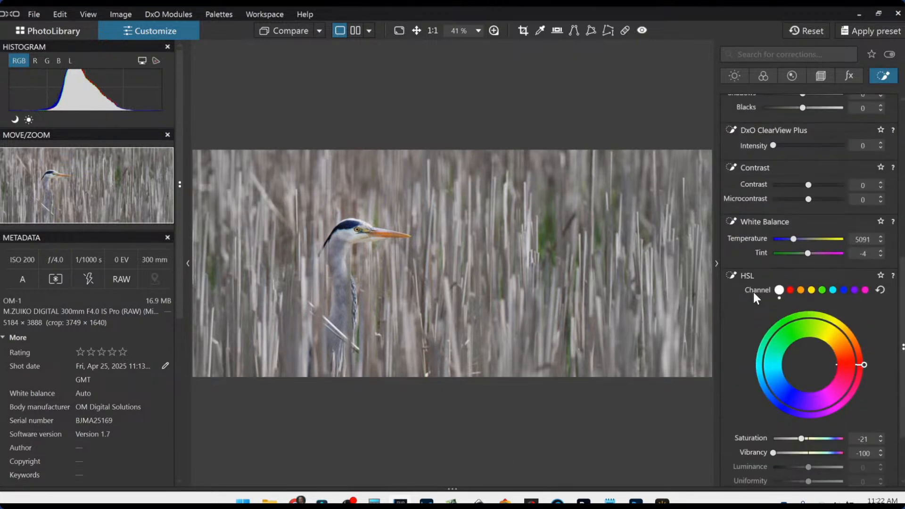
scroll(753, 296, "up", 2)
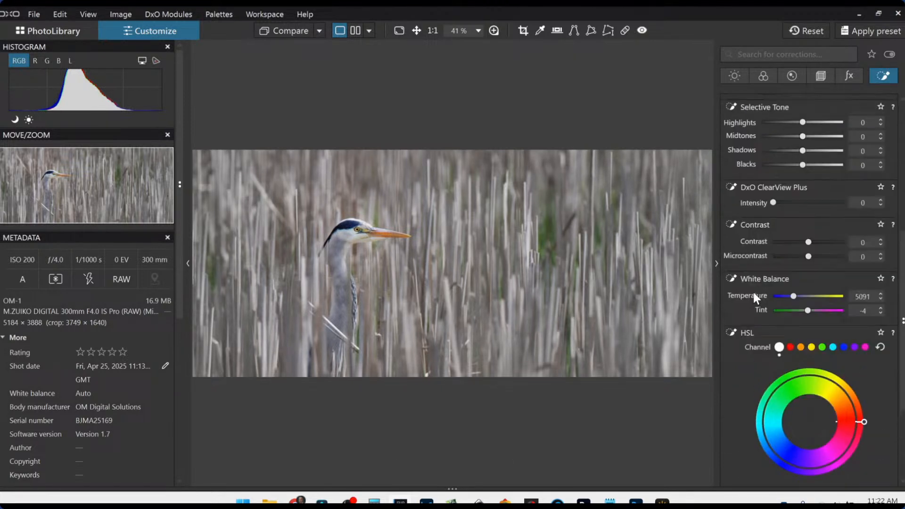
left_click(774, 242)
left_click_drag(774, 242, 788, 256)
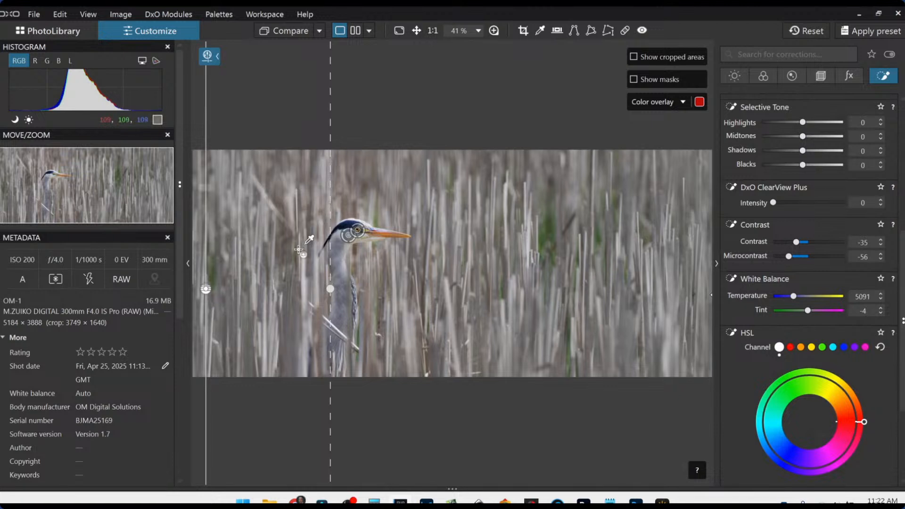
left_click_drag(330, 292, 314, 293)
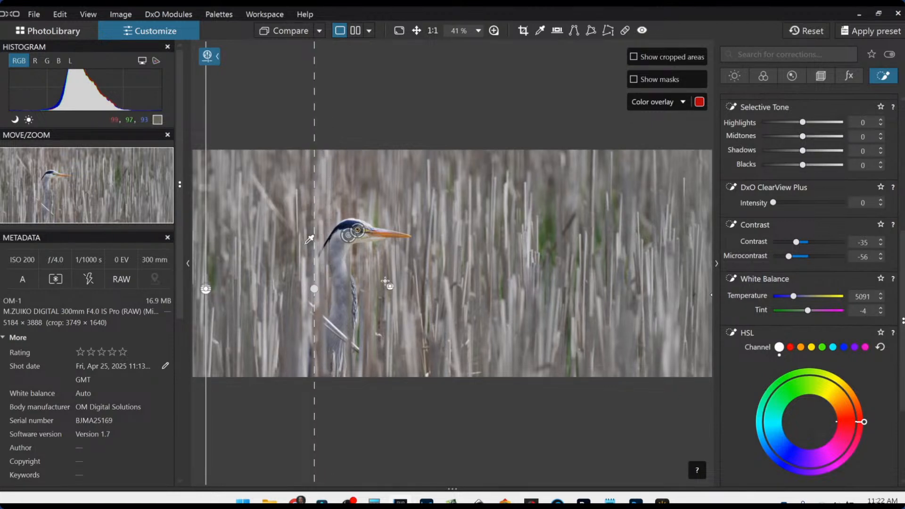
Step: Pull the fade edge of the right control line slightly back from the heron's neck, toward the bill
scroll(641, 286, "down", 1)
left_click(639, 285)
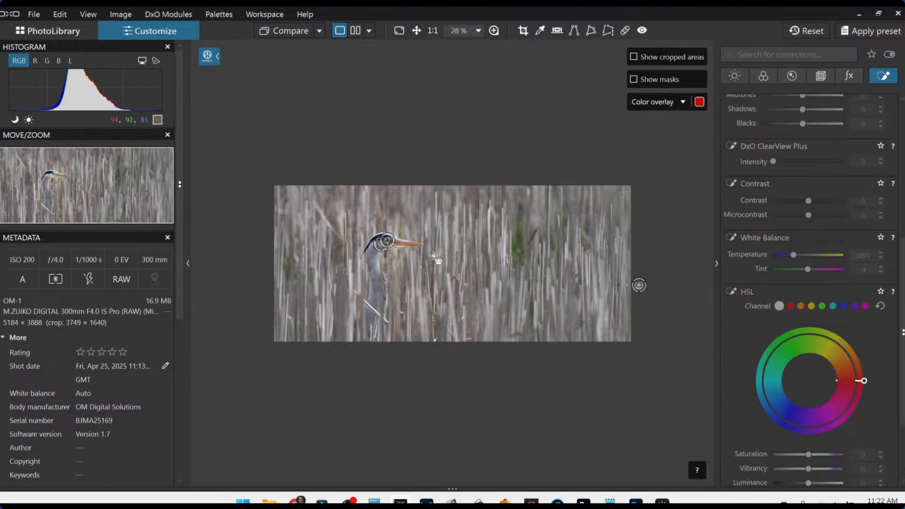
left_click(639, 285)
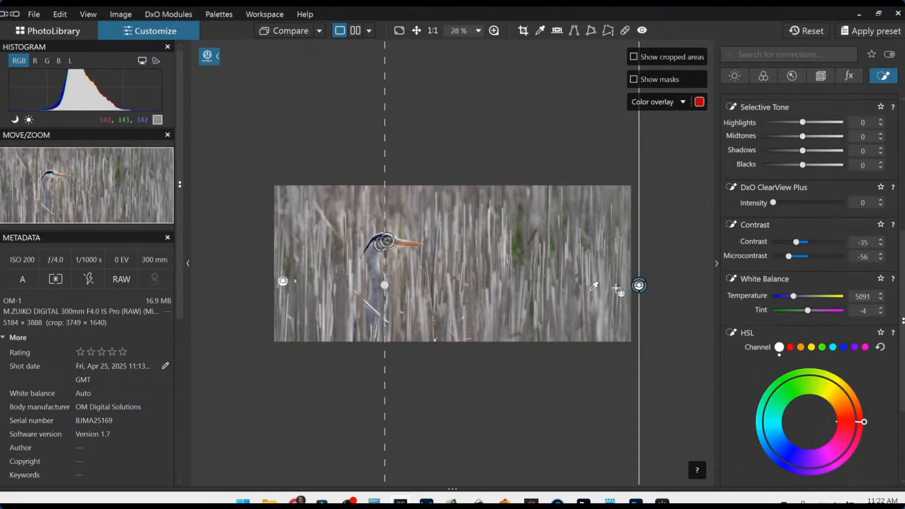
left_click_drag(386, 286, 405, 287)
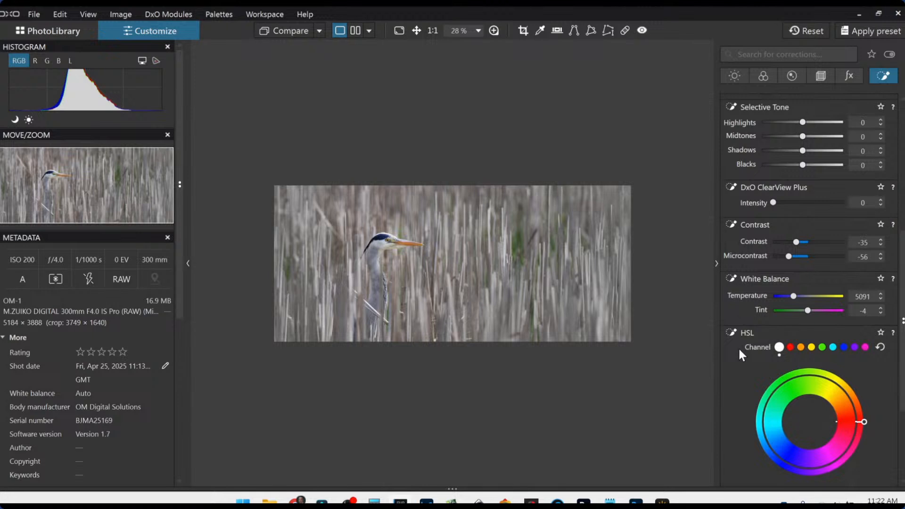
scroll(737, 327, "up", 2)
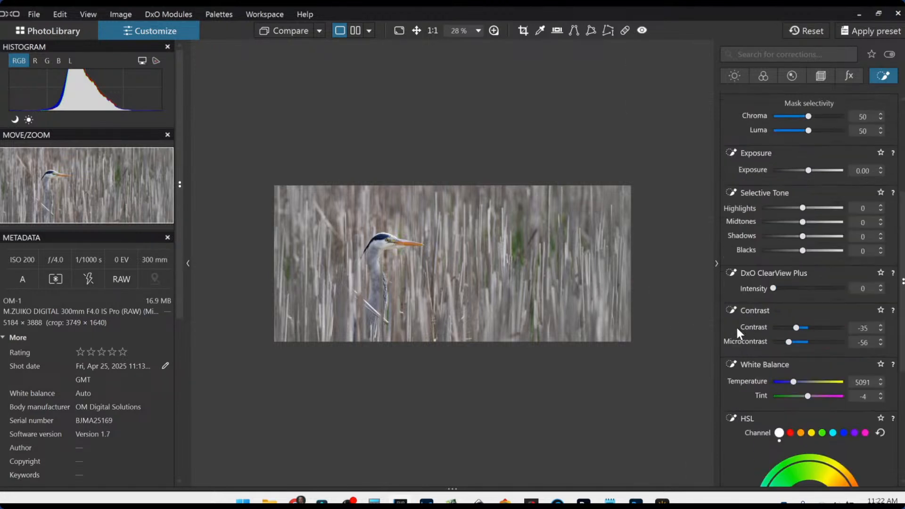
scroll(738, 327, "up", 4)
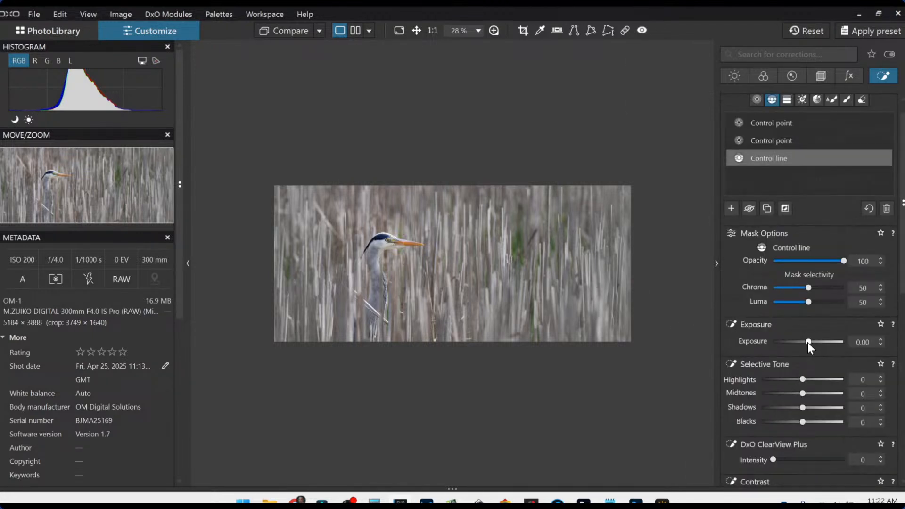
left_click_drag(808, 341, 803, 344)
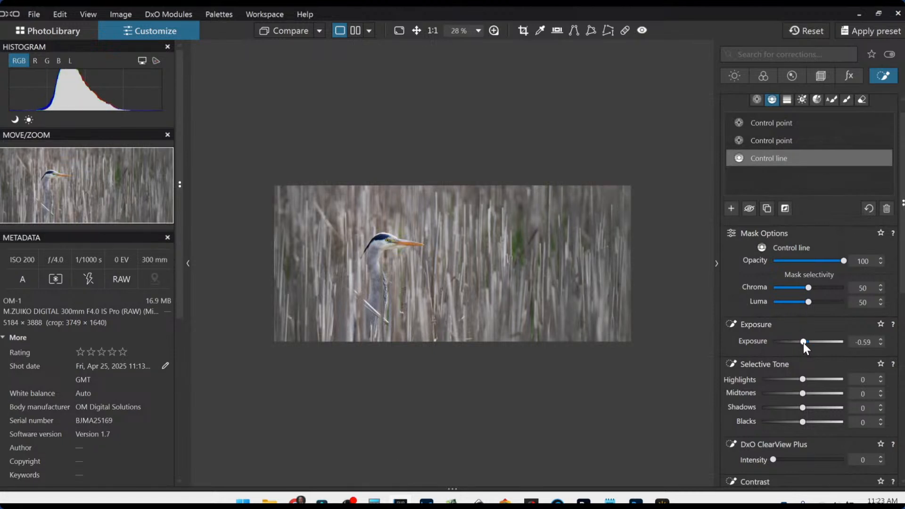
double_click(803, 343)
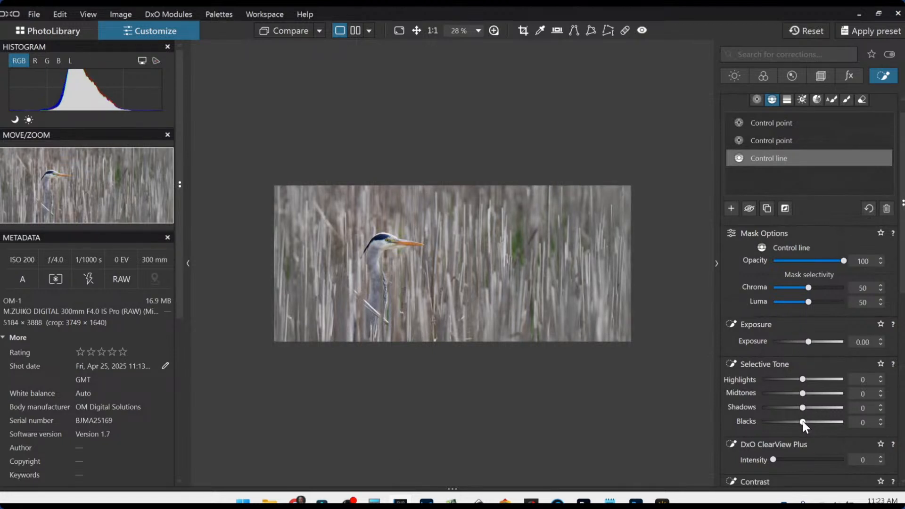
Step: Set the selective tone of the reeds' control line mask to blacks -30, shadows 13, midtones 45 and highlights 68
left_click_drag(802, 421, 835, 380)
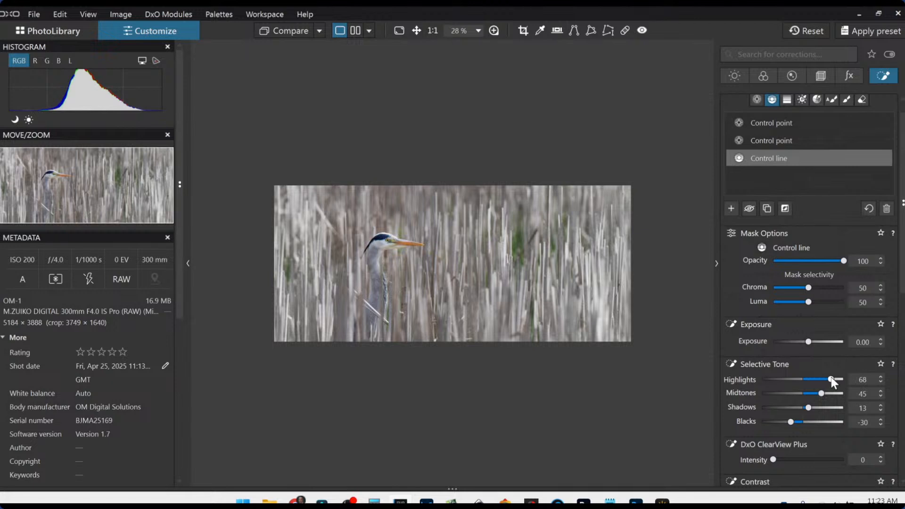
scroll(455, 284, "up", 2)
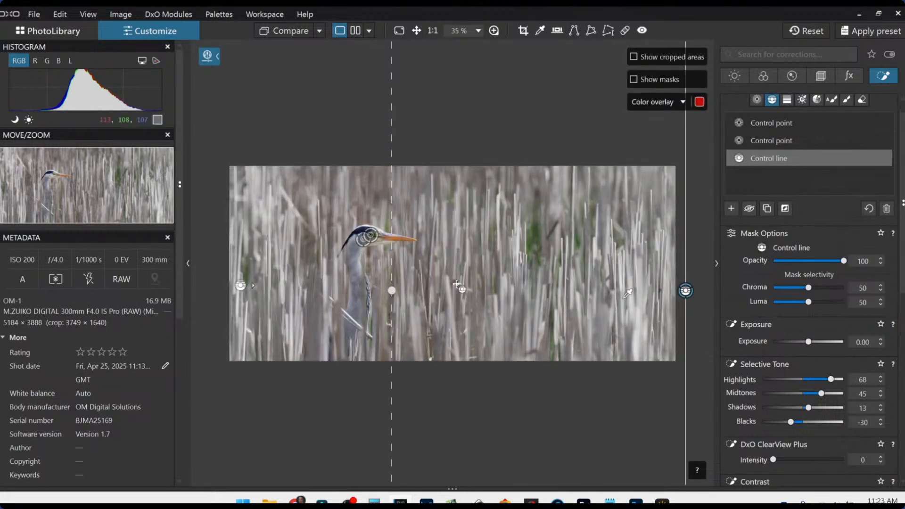
left_click(558, 381)
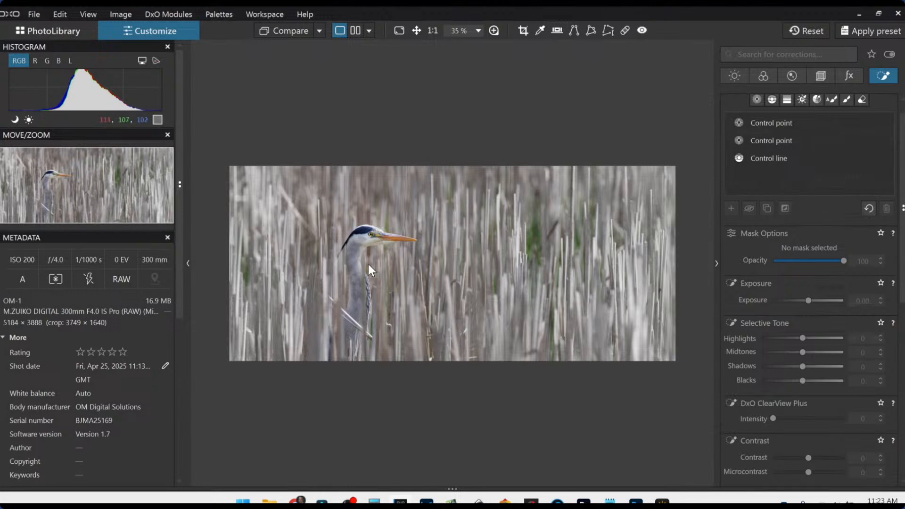
Step: Add two more control points along the heron's bill to the control point mask centered on the eye
scroll(368, 265, "up", 2)
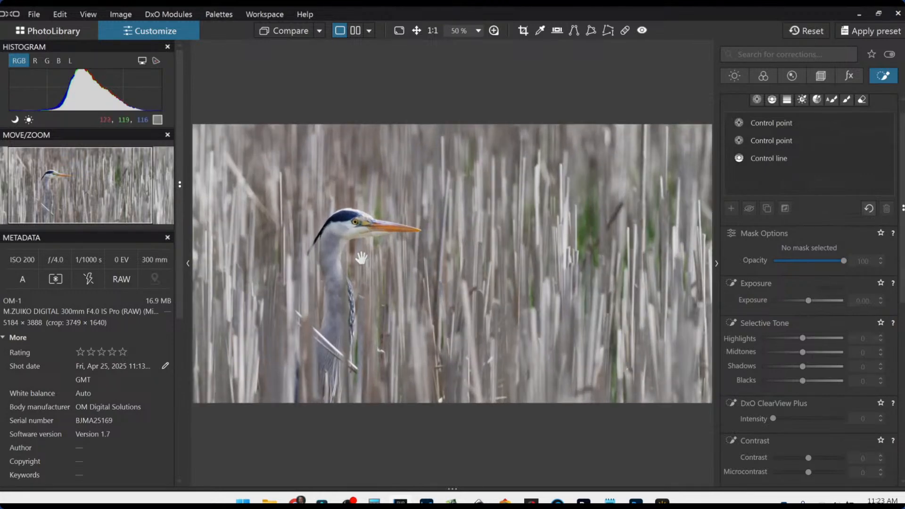
scroll(354, 245, "up", 3)
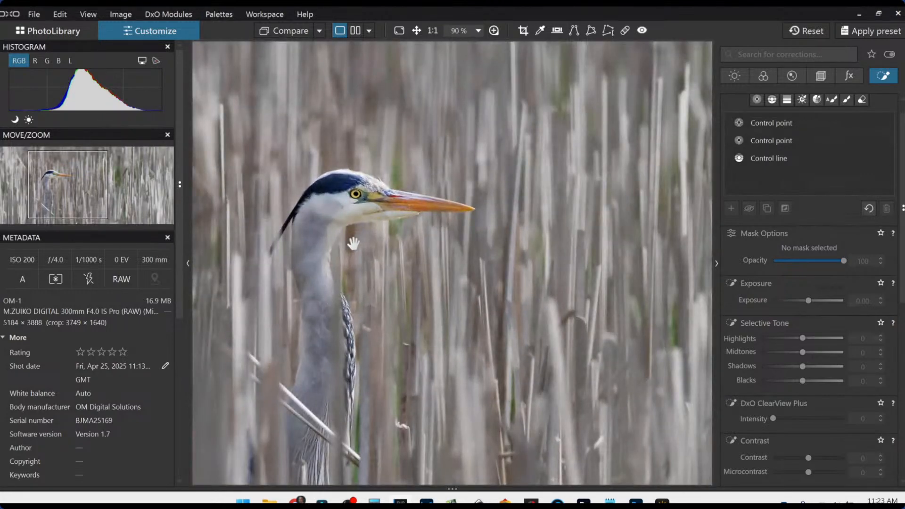
scroll(345, 228, "up", 2)
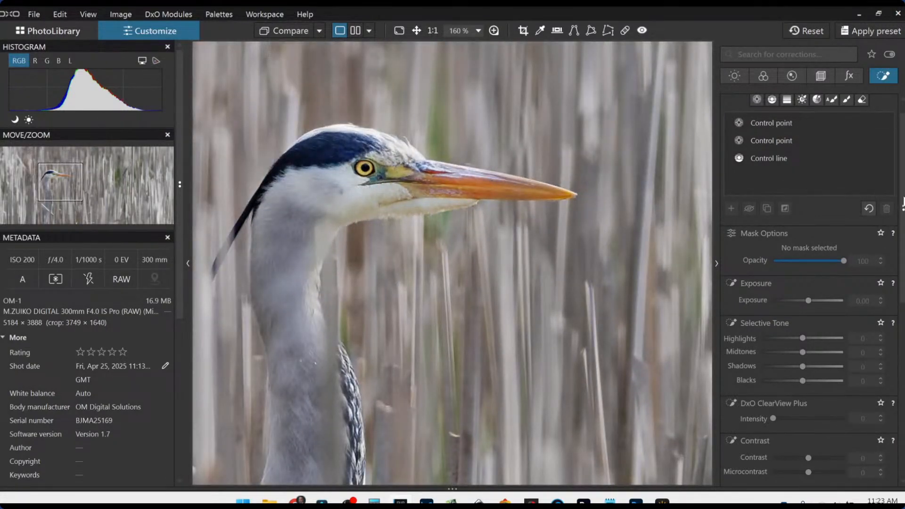
left_click(788, 142)
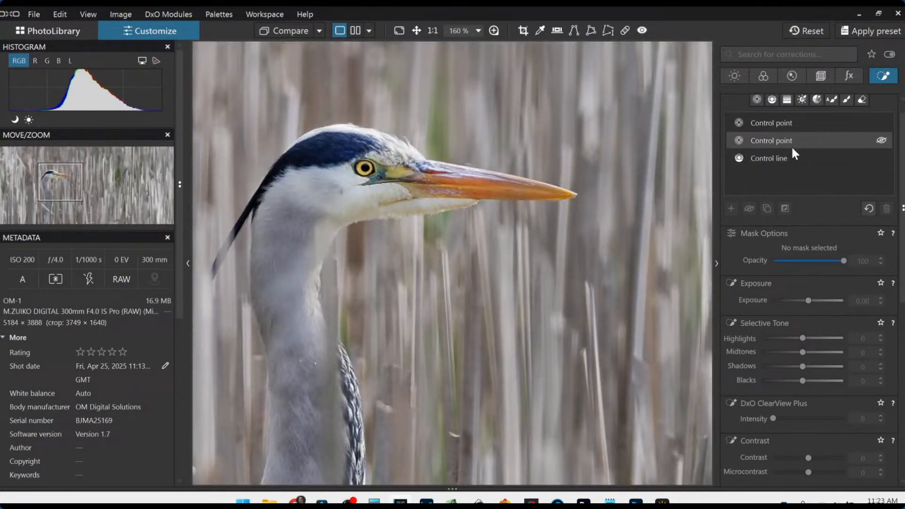
left_click(333, 190)
left_click(333, 190)
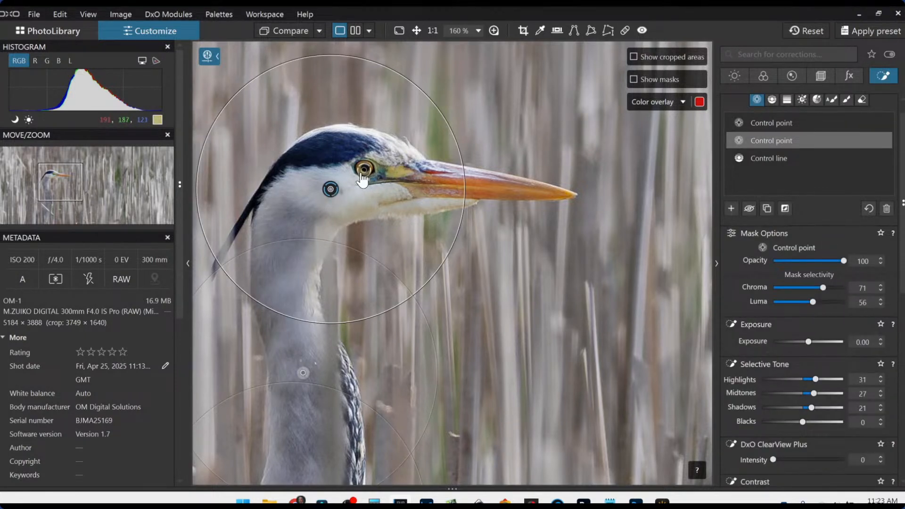
left_click_drag(362, 175, 423, 190)
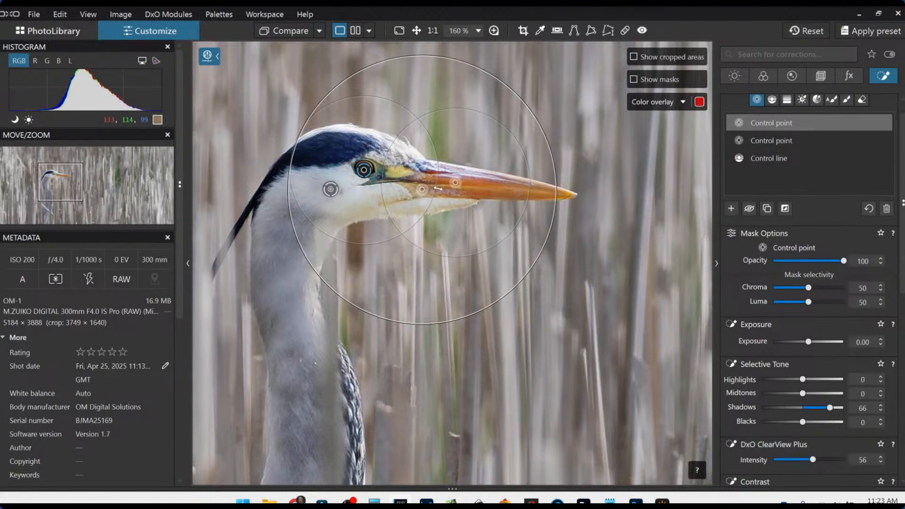
left_click(475, 189)
left_click_drag(477, 195, 480, 193)
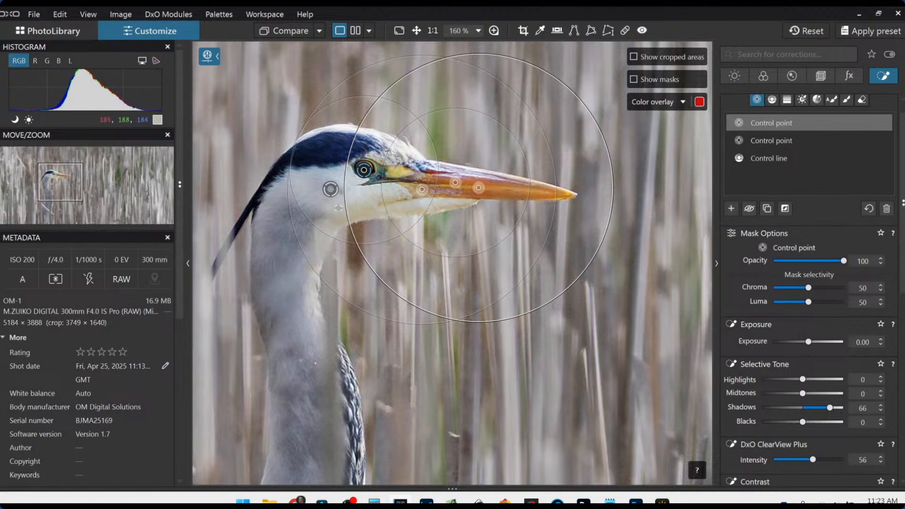
Step: Set exposure to 0.30 in the heron's head and neck control point mask and compare with the uncorrected image
left_click(330, 189)
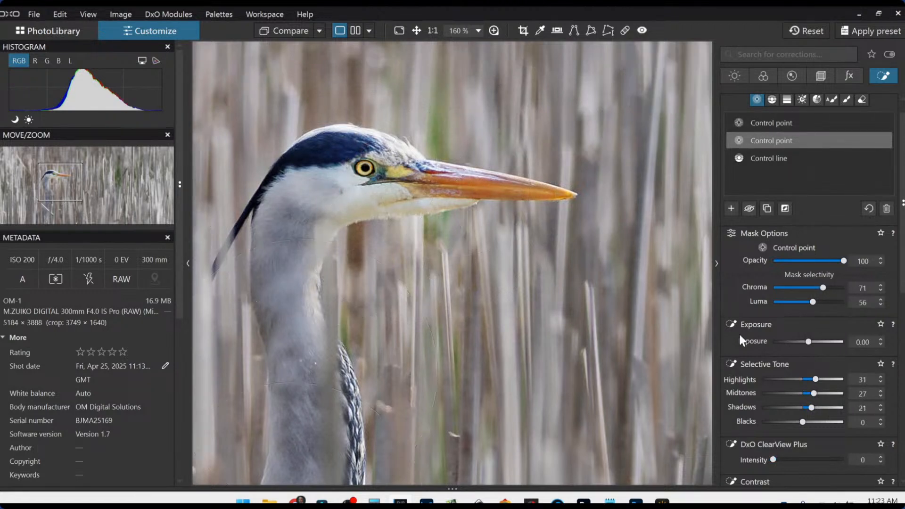
left_click(811, 344)
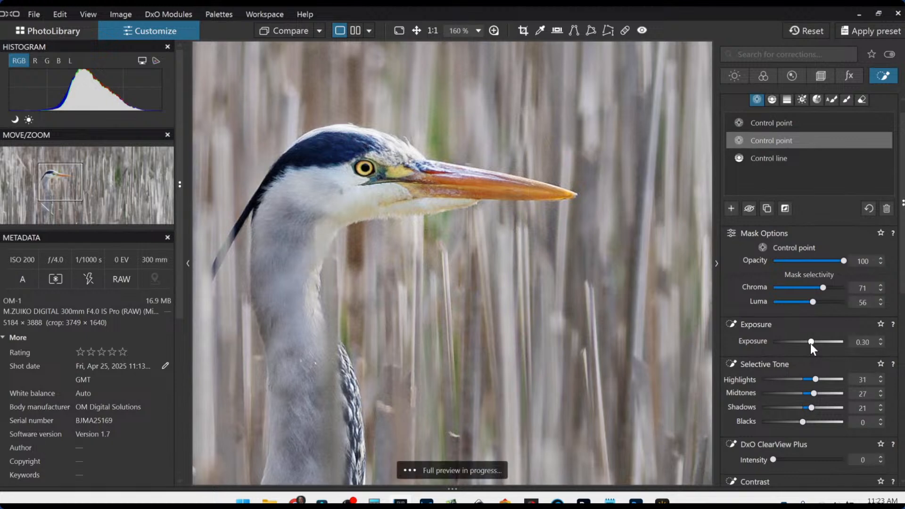
scroll(600, 325, "down", 6)
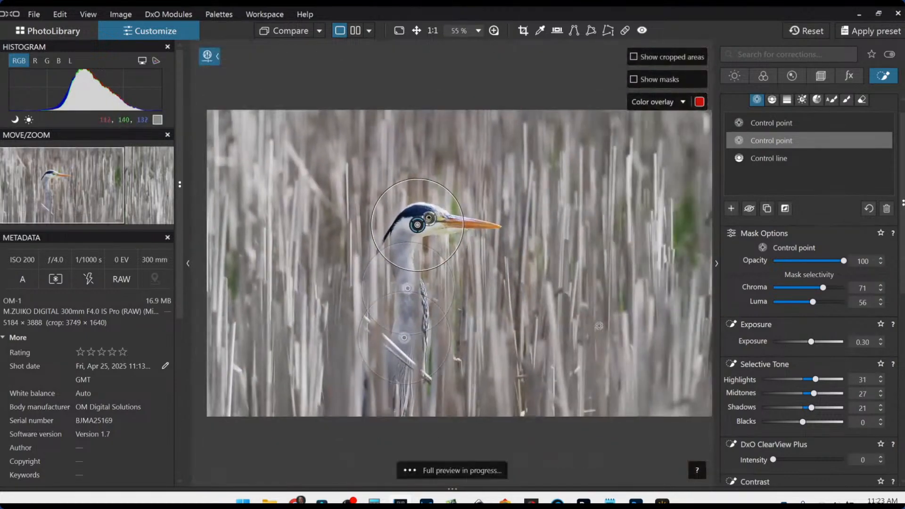
scroll(600, 326, "down", 1)
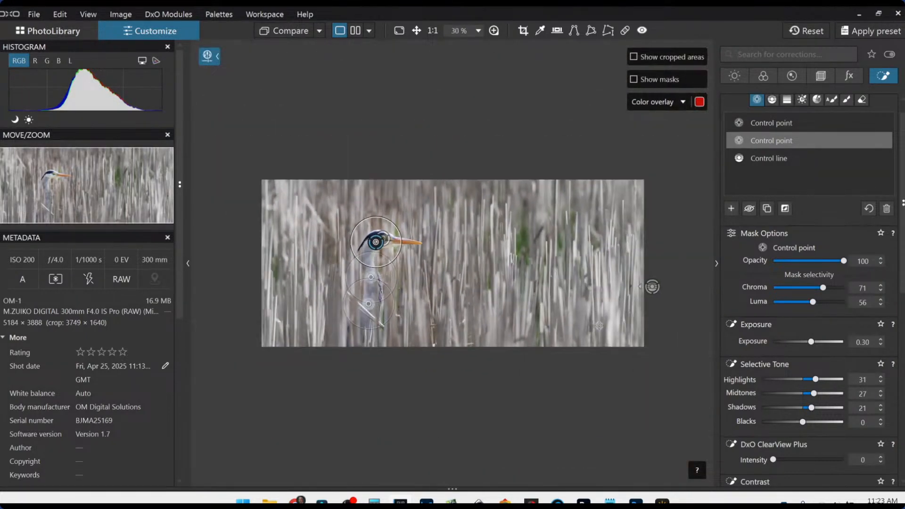
key("Escape")
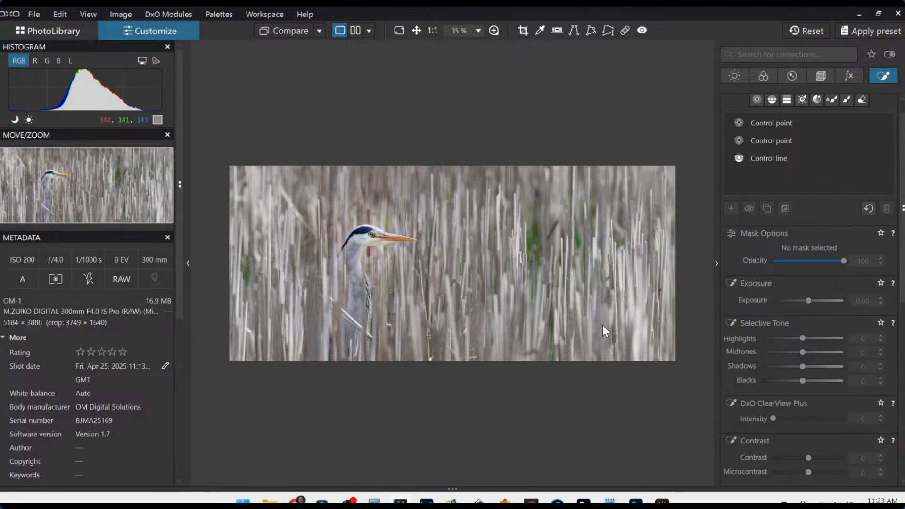
left_click(267, 35)
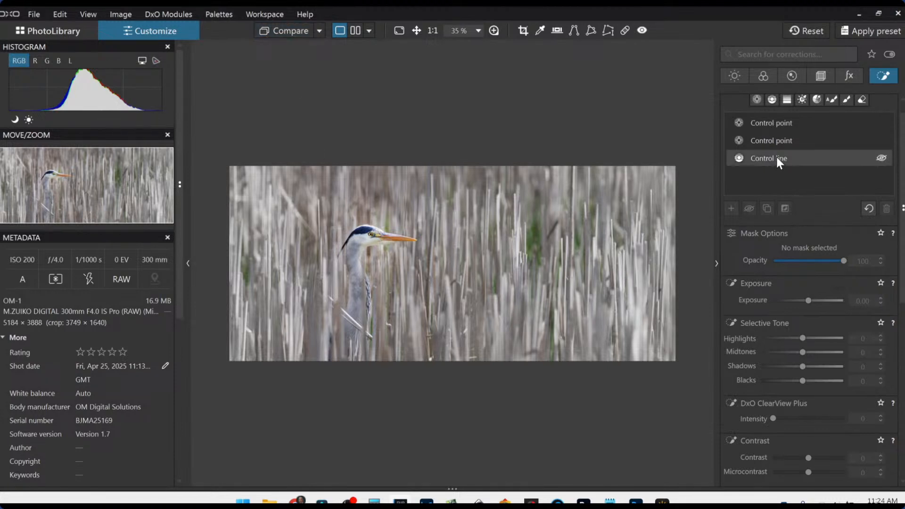
Step: In the heron's head and neck mask, set microcontrast to 37 and shadows to 32
left_click(777, 143)
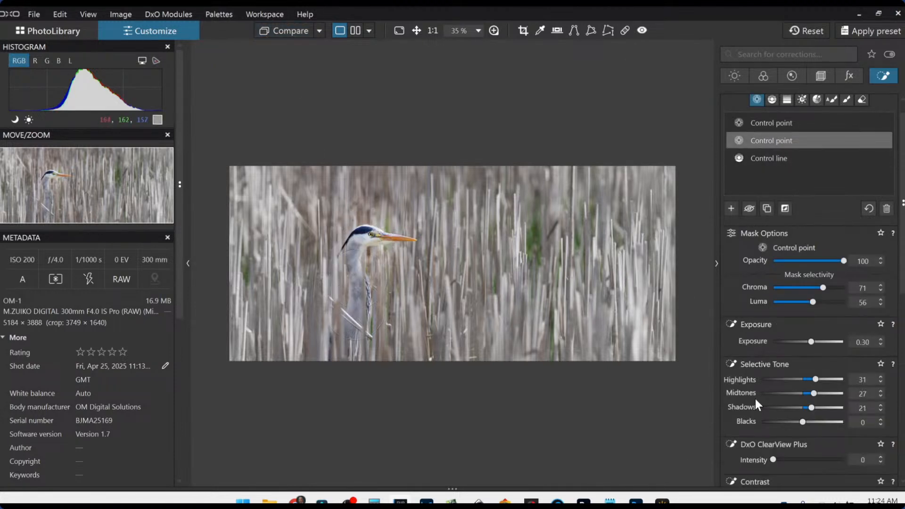
scroll(816, 413, "down", 4)
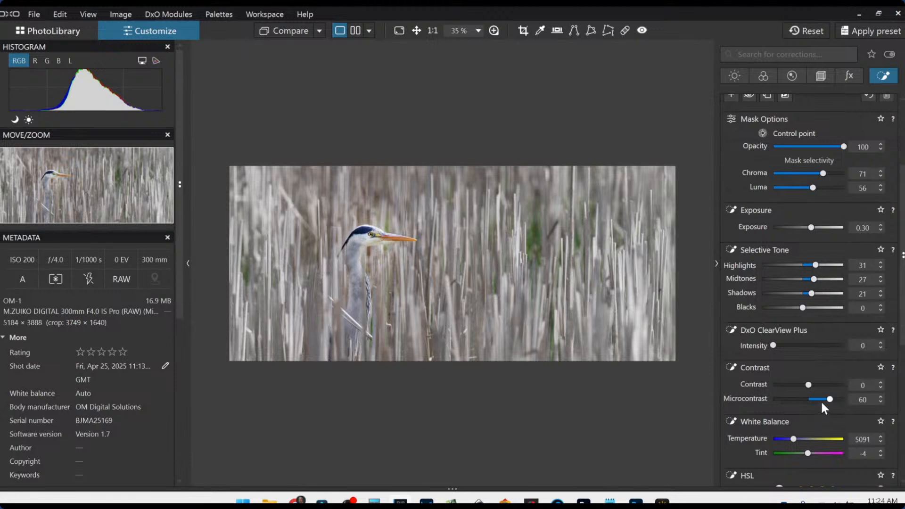
left_click(821, 400)
left_click_drag(812, 294, 816, 295)
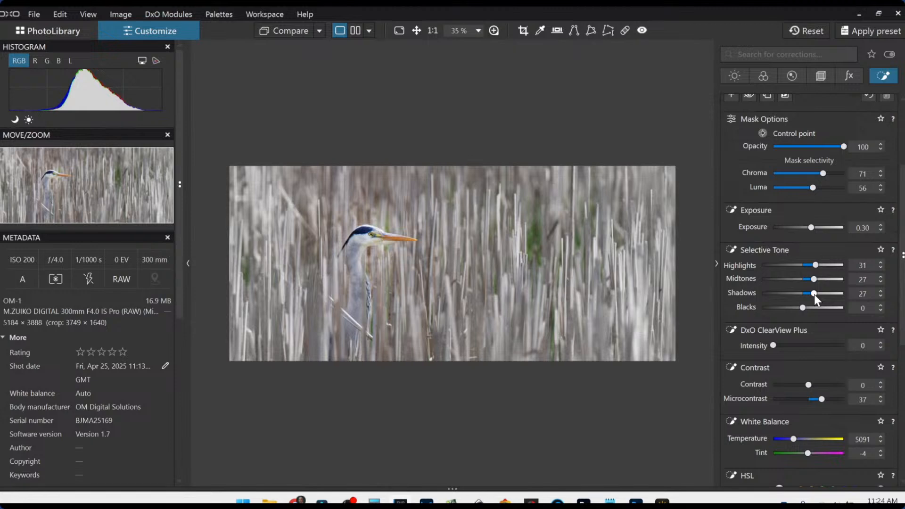
left_click_drag(814, 295, 817, 295)
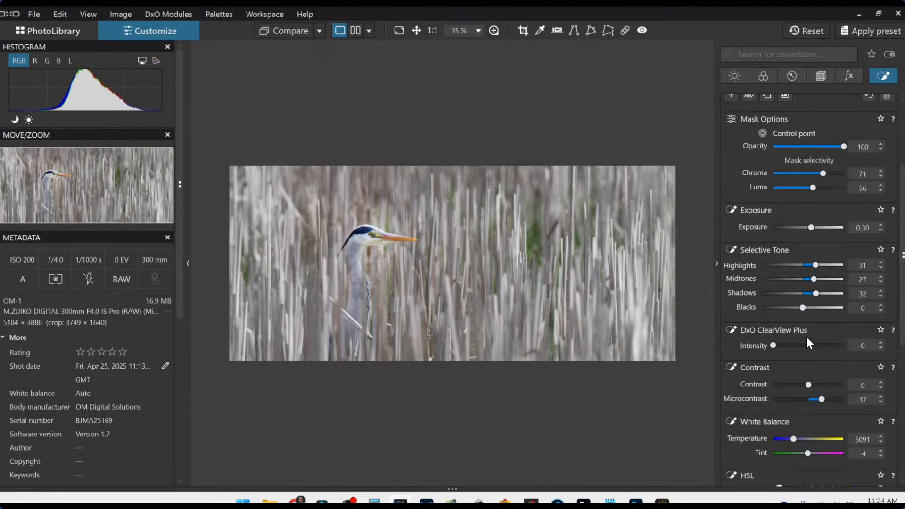
Step: Strengthen the color of the heron's head and neck mask with all-channel HSL vibrancy 76 and saturation 9
scroll(807, 338, "down", 3)
scroll(782, 381, "down", 2)
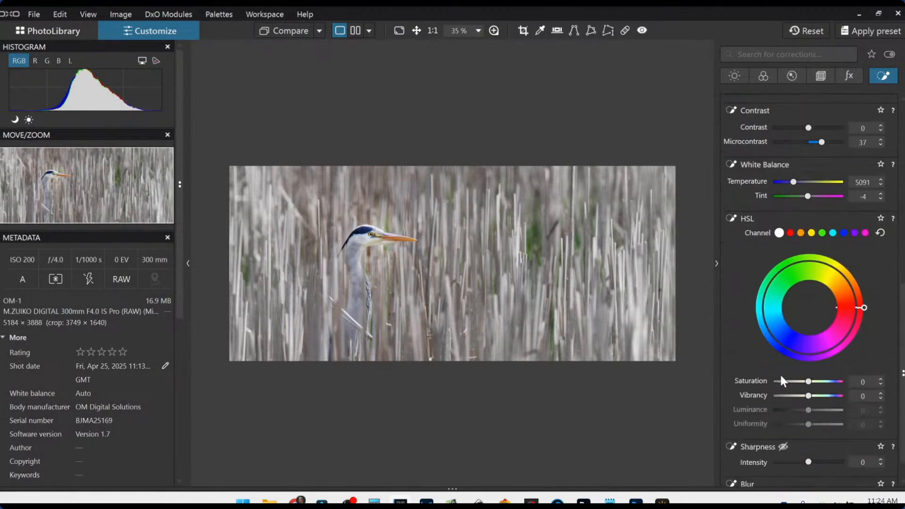
left_click_drag(809, 398, 833, 404)
mouse_move(808, 382)
left_mouse_down()
mouse_move(822, 382)
mouse_move(808, 379)
left_mouse_up()
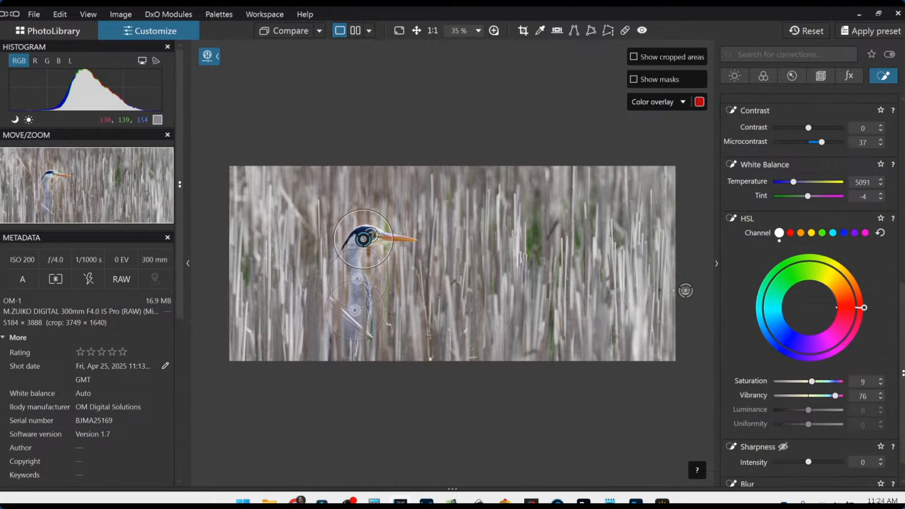
Step: Export the heron photo to disk as a full-size JPEG at quality 93 in the original image folder
right_click(480, 239)
left_click(513, 77)
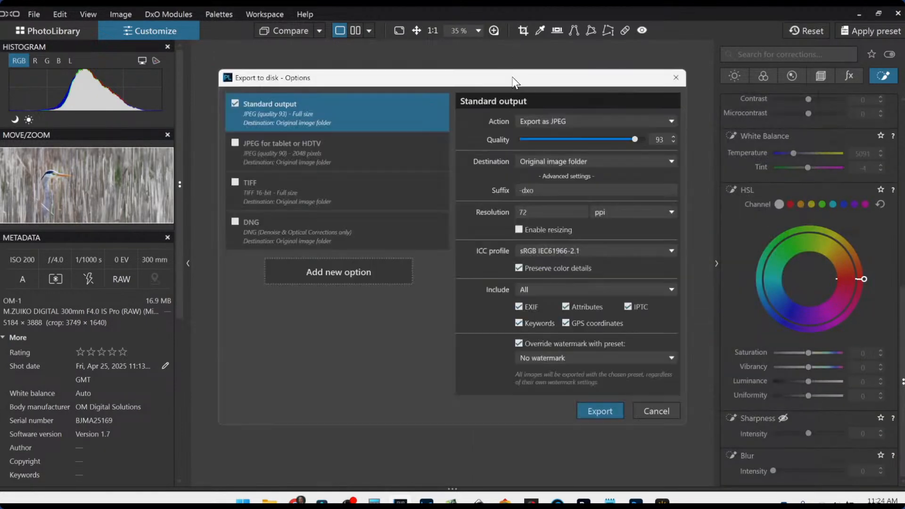
key("Escape")
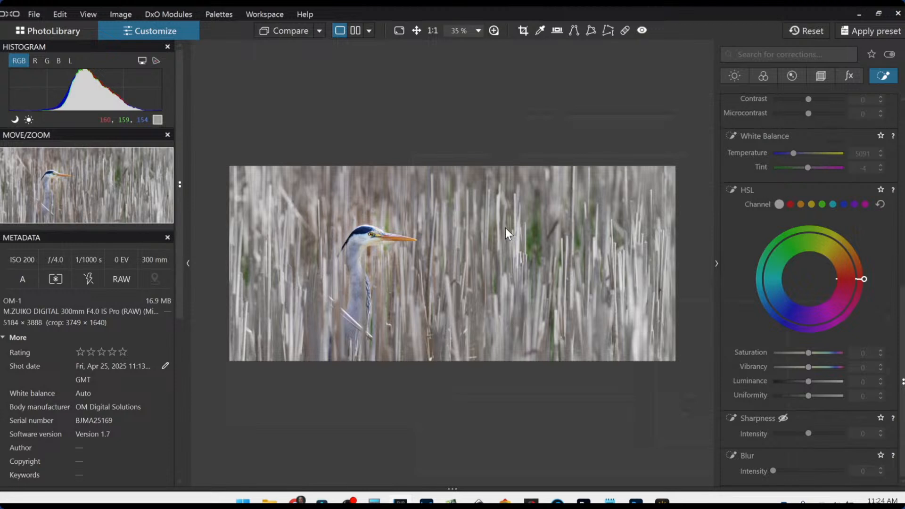
Step: Choose the exported standard-output JPEG as the comparison reference and reset all corrections on the heron photo
left_click(369, 31)
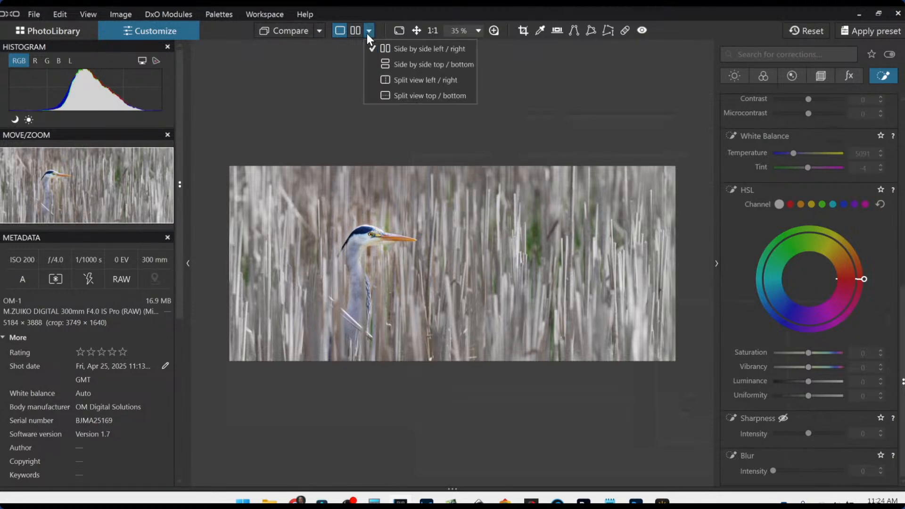
left_click(319, 30)
left_click(319, 31)
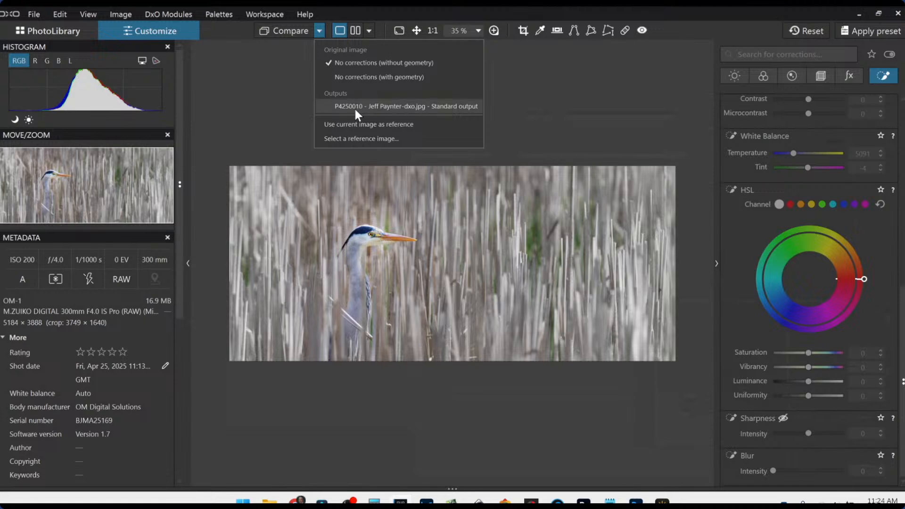
left_click(354, 107)
left_click(320, 31)
left_click(320, 30)
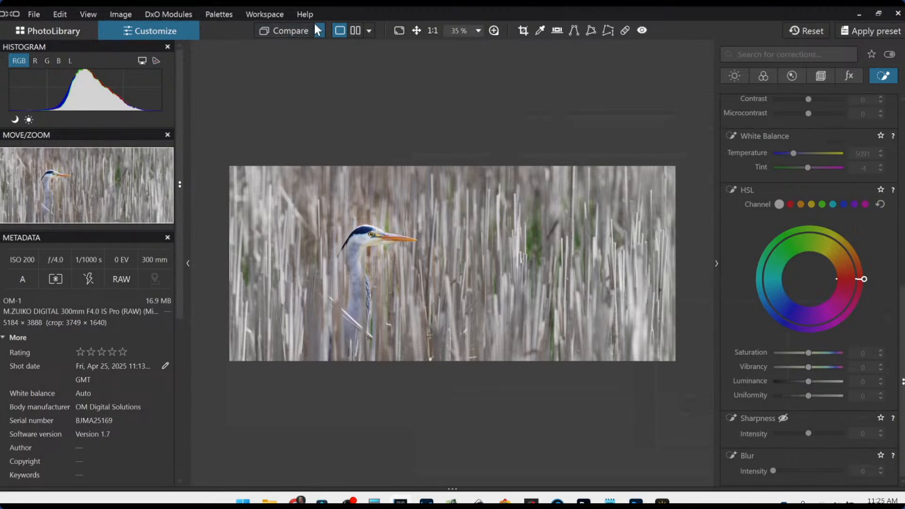
left_click(820, 31)
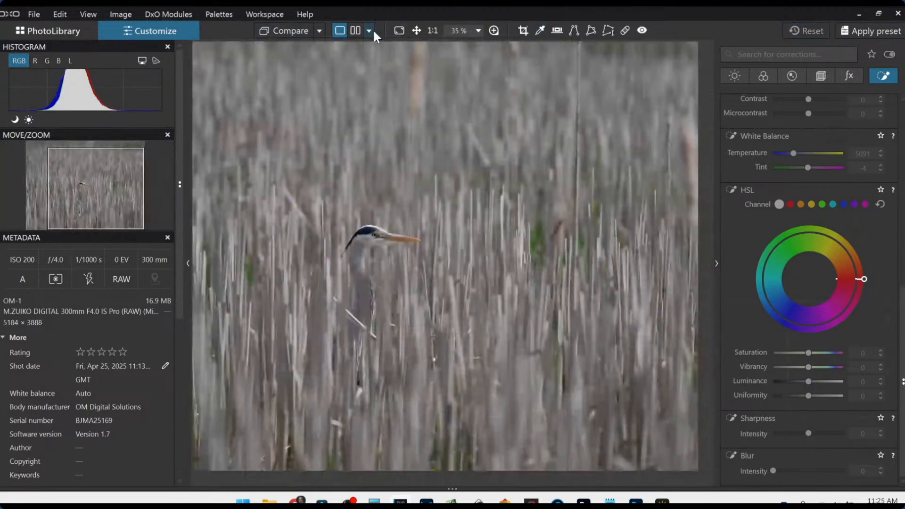
Step: Compare the exported heron JPEG with the uncorrected original side by side in an enlarged viewer with the palettes hidden
left_click(358, 30)
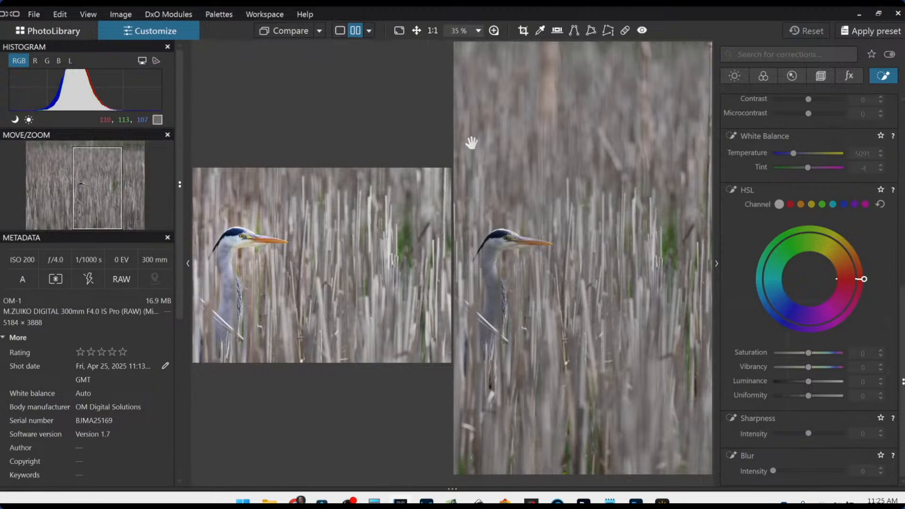
key("F9")
scroll(381, 228, "down", 1)
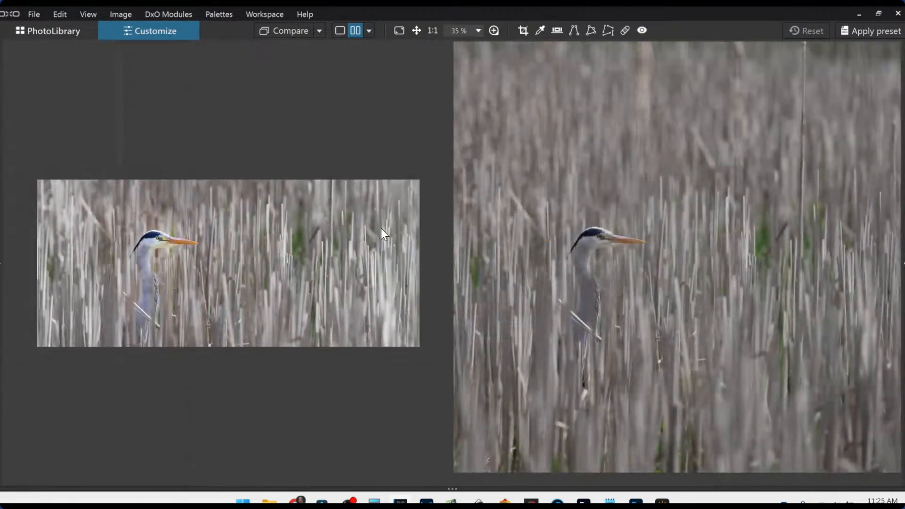
scroll(600, 245, "down", 2)
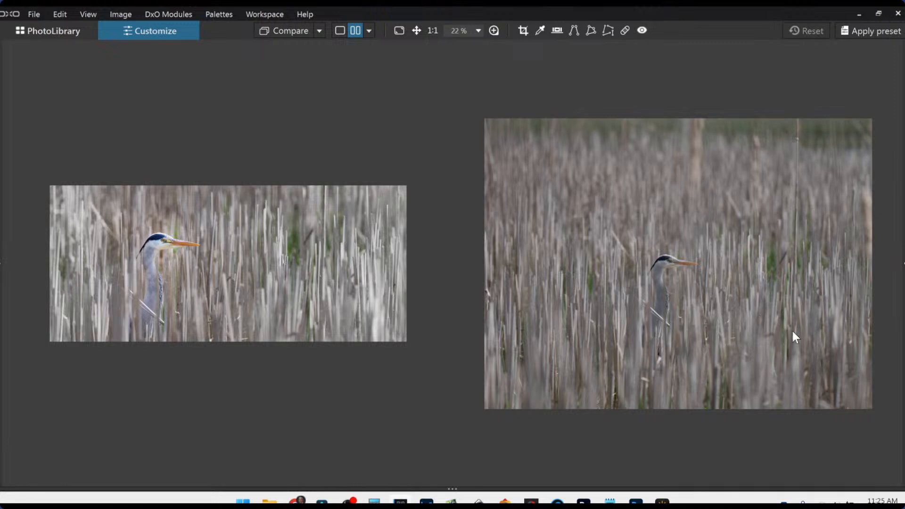
scroll(796, 335, "up", 1)
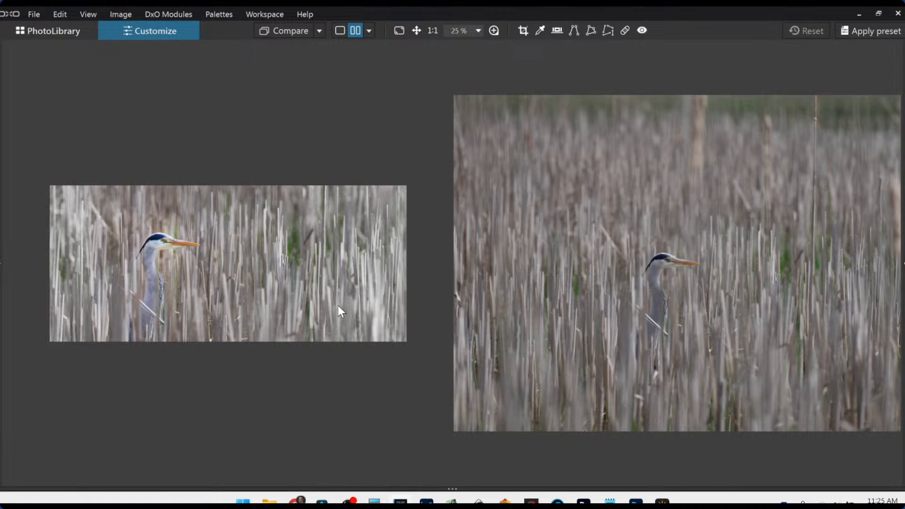
left_click(341, 31)
left_click(358, 32)
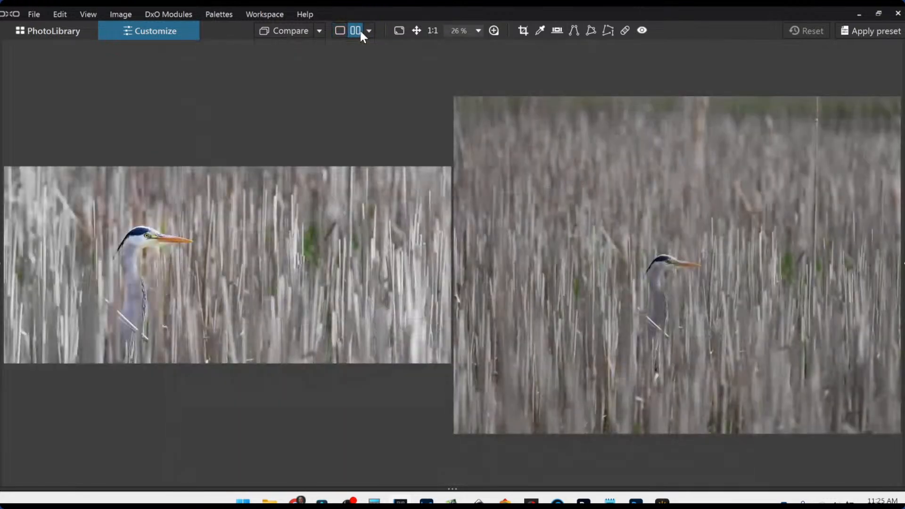
Step: Compare the two heron versions in split view, revealing the exported JPEG and examining its head up close
left_click(368, 31)
left_click(390, 78)
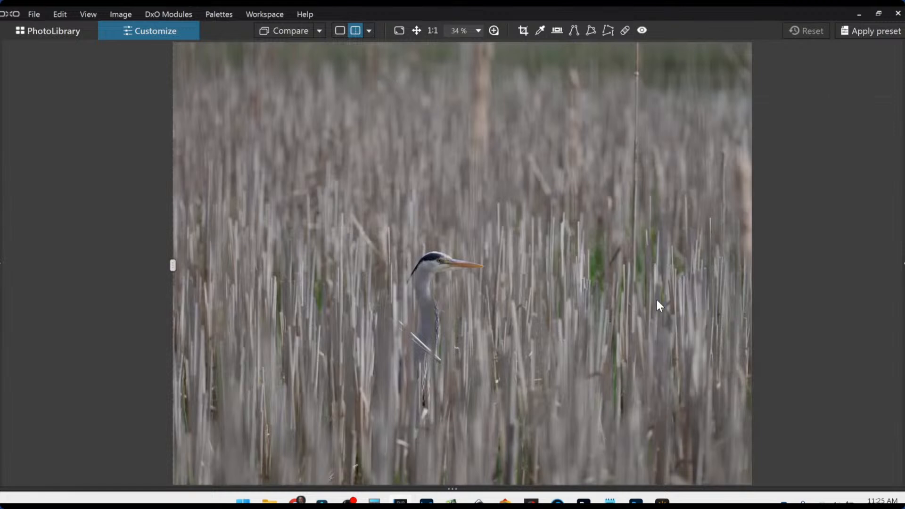
left_click_drag(172, 265, 800, 266)
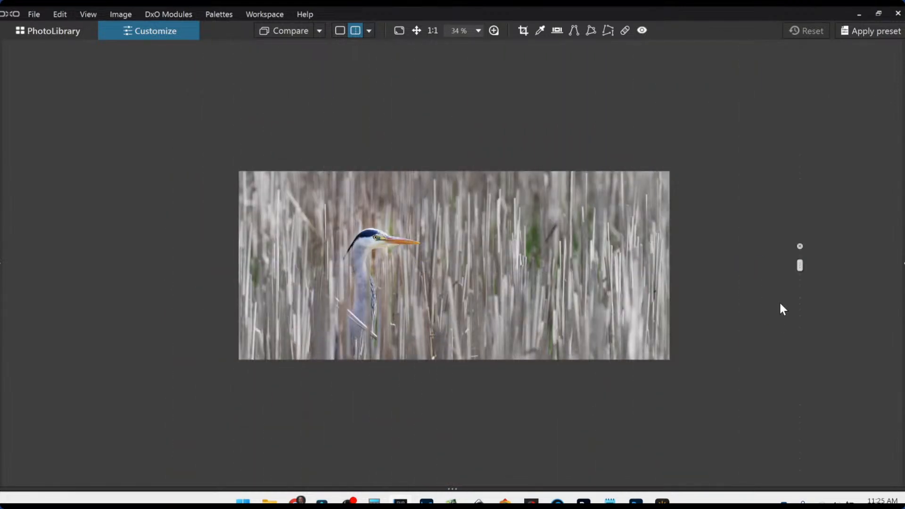
scroll(314, 250, "up", 6)
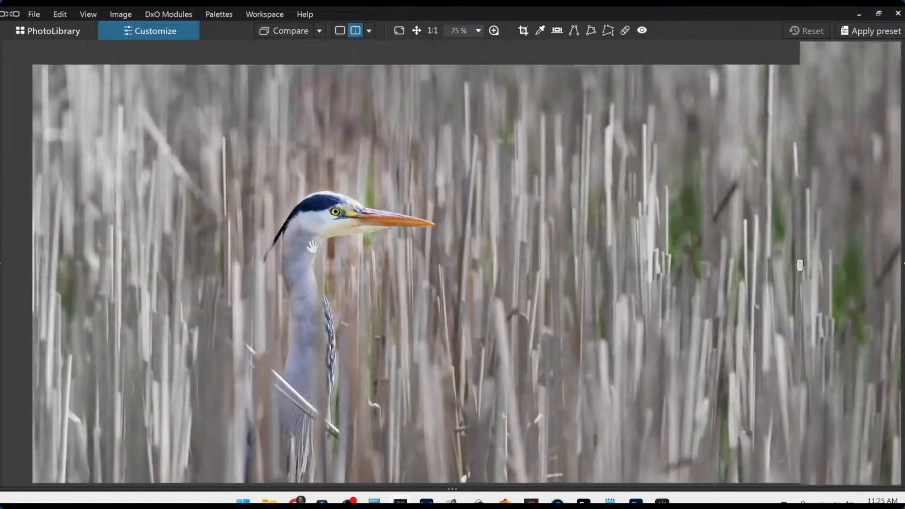
scroll(313, 246, "up", 2)
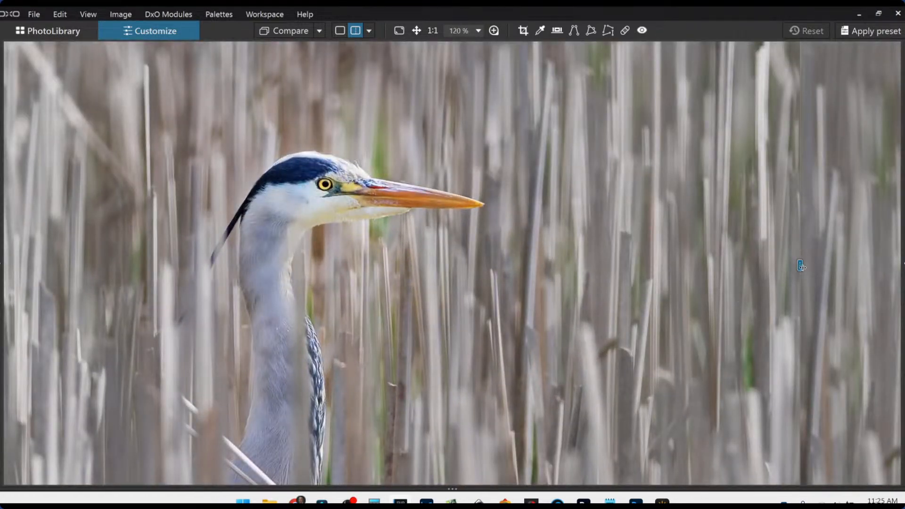
Step: Examine the heron's head and beak at high magnification, sweeping the split divider between the original and the exported version
left_click_drag(802, 267, 82, 267)
scroll(605, 336, "up", 2)
scroll(605, 336, "up", 2)
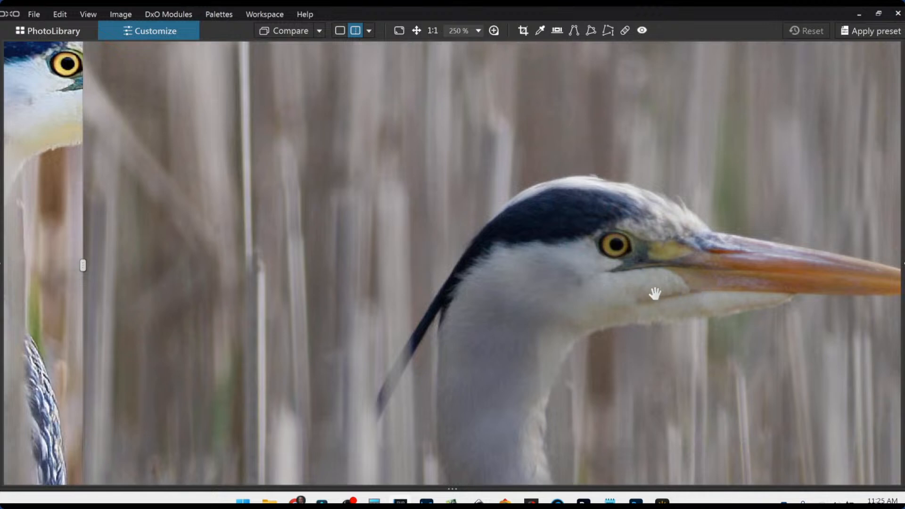
left_click_drag(109, 247, 180, 287)
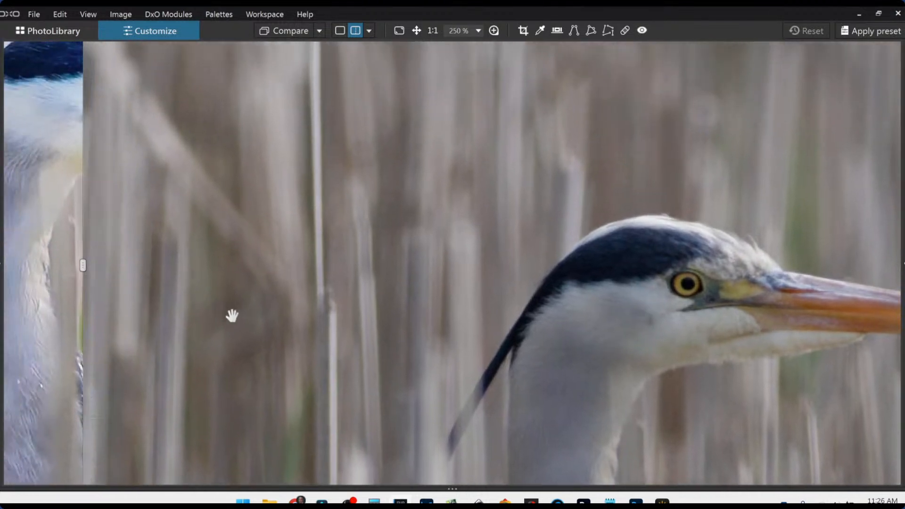
left_click_drag(85, 265, 730, 265)
scroll(415, 269, "down", 3)
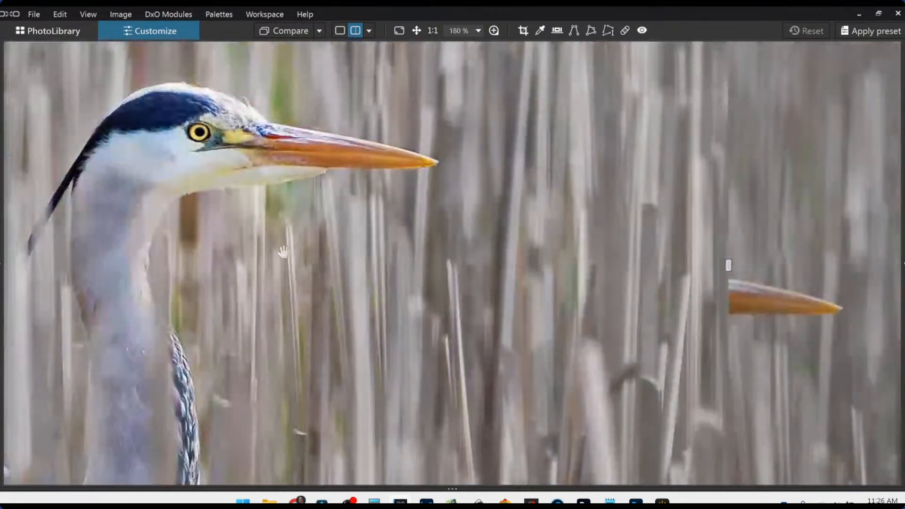
left_click_drag(373, 270, 513, 296)
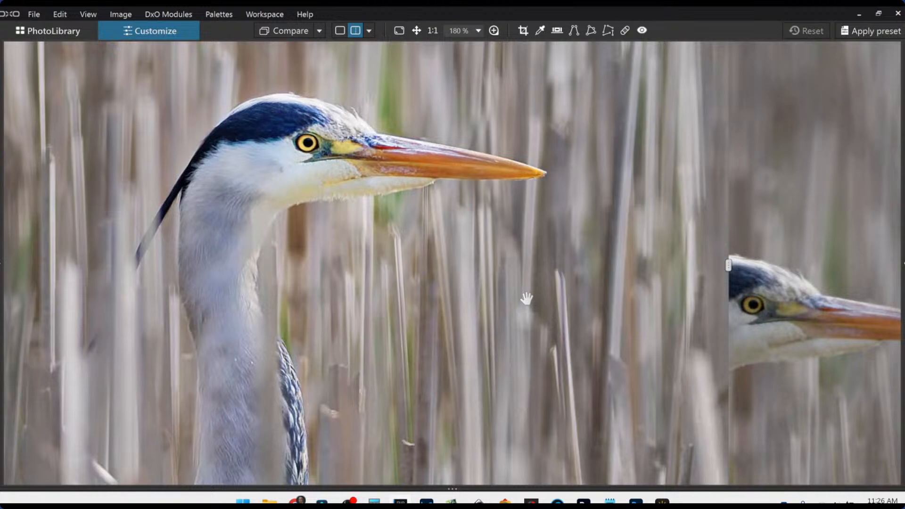
Step: Review the whole exported heron image, moving the split divider fully past it to hide the original
scroll(527, 298, "down", 4)
scroll(525, 299, "down", 2)
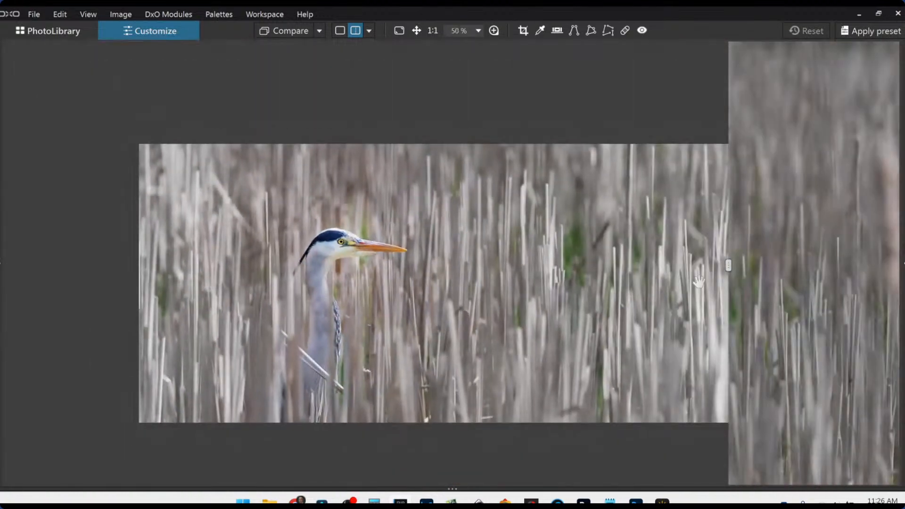
left_click_drag(729, 267, 896, 267)
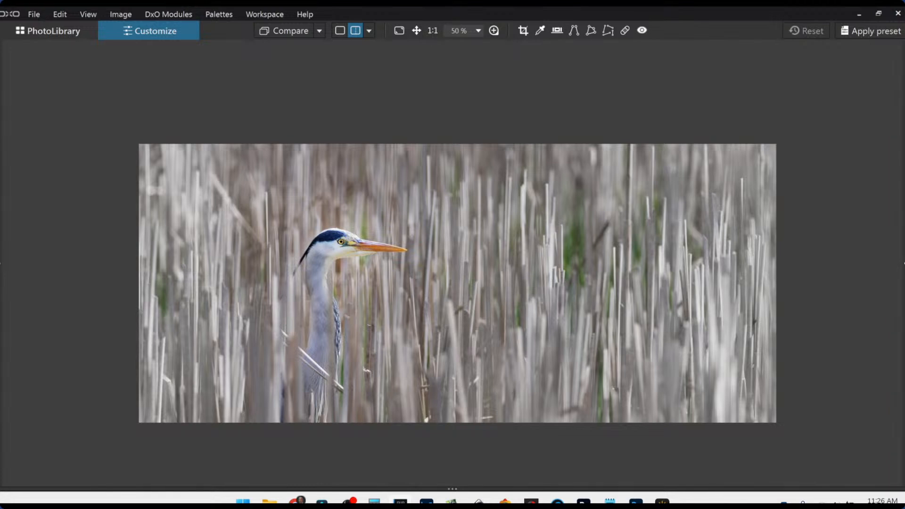
scroll(378, 321, "up", 1)
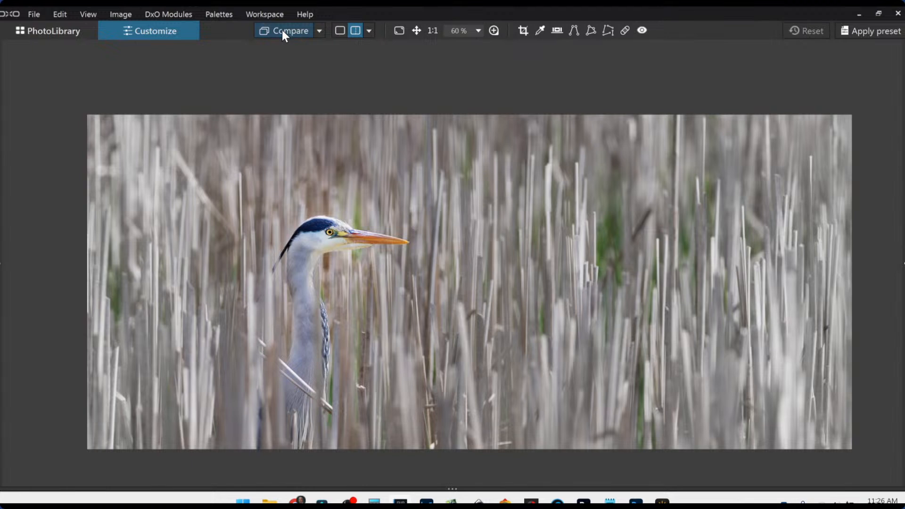
Step: Open the bluebell photo for editing in single-image view with palettes shown, and apply the personal 0000 default general-purpose preset
left_click(60, 33)
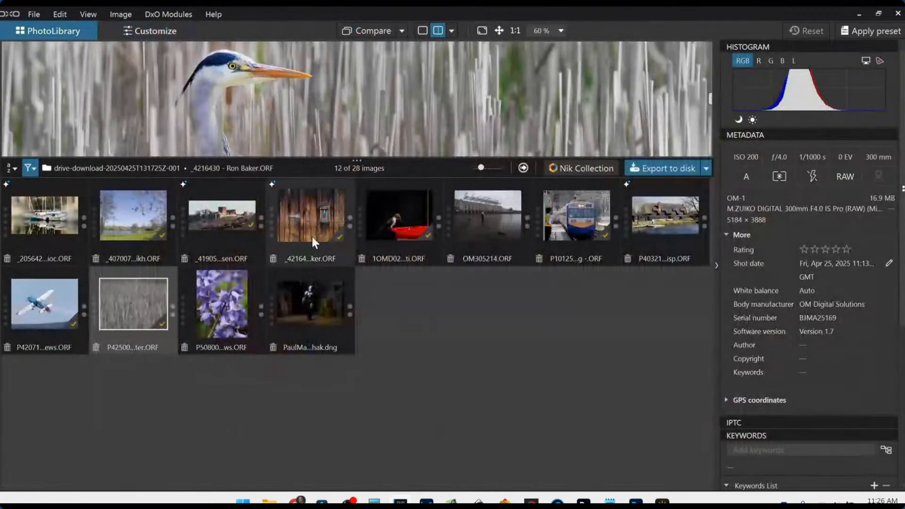
left_click(216, 329)
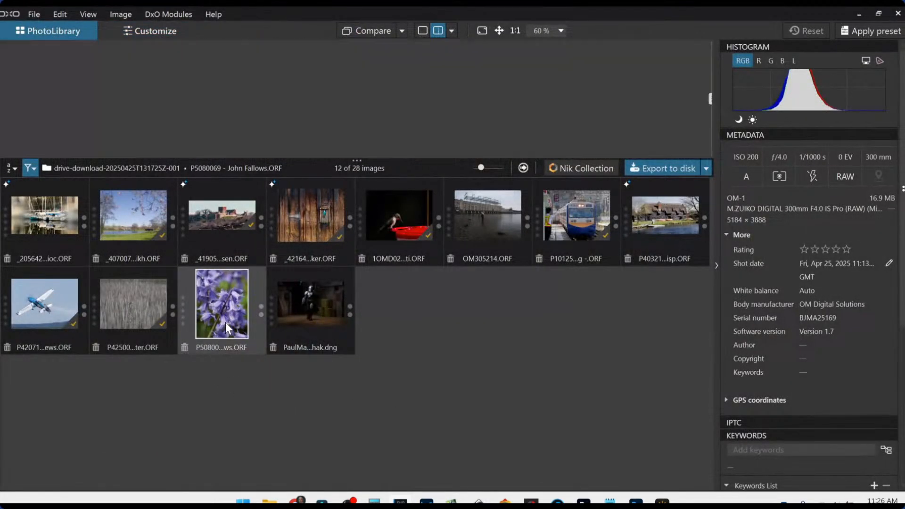
double_click(226, 323)
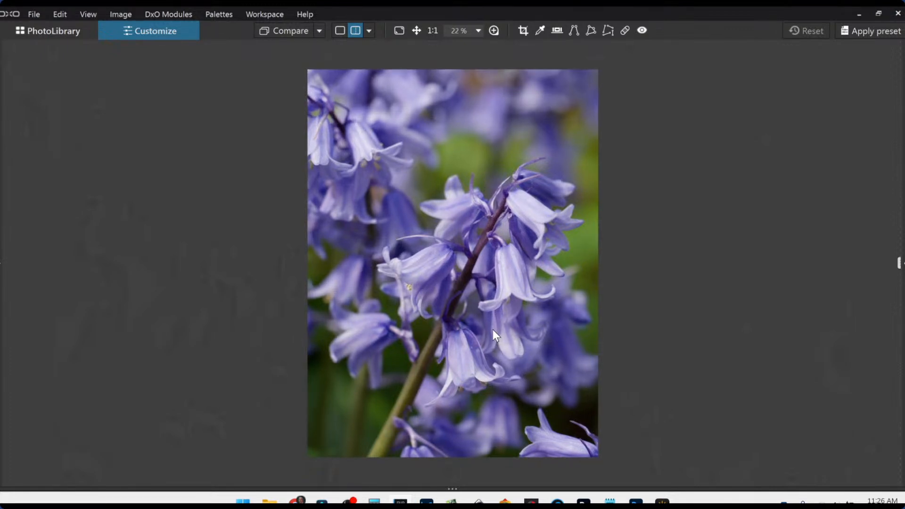
key("F9")
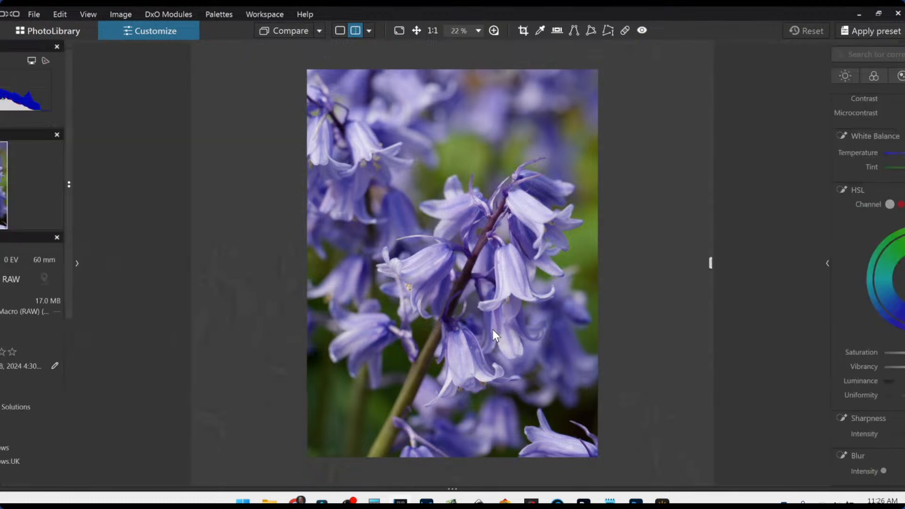
left_click(339, 33)
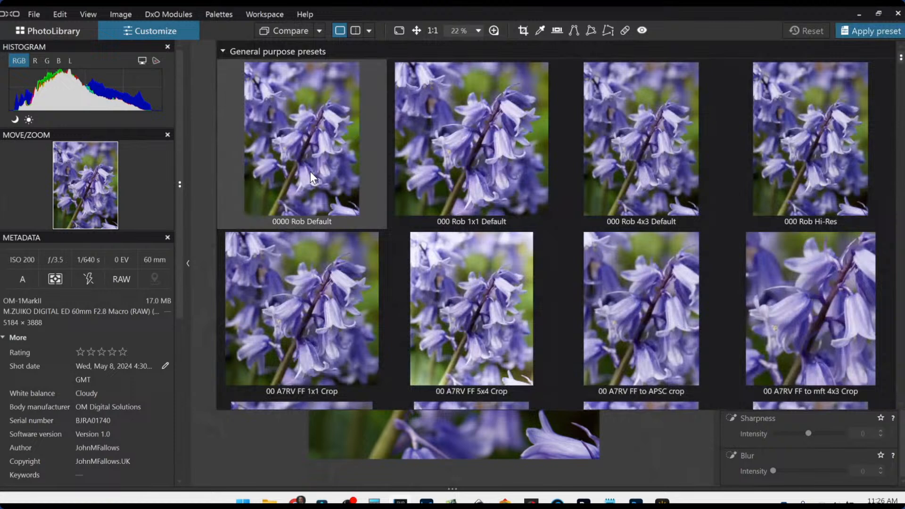
left_click(311, 172)
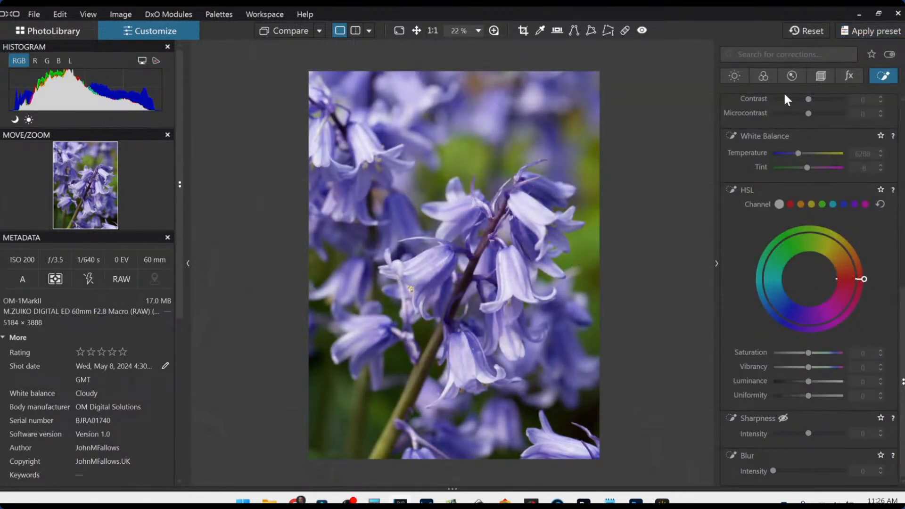
Step: Crop the bluebell photo to a 1 × 1 aspect ratio, keeping the full image width
left_click(821, 79)
left_click(772, 204)
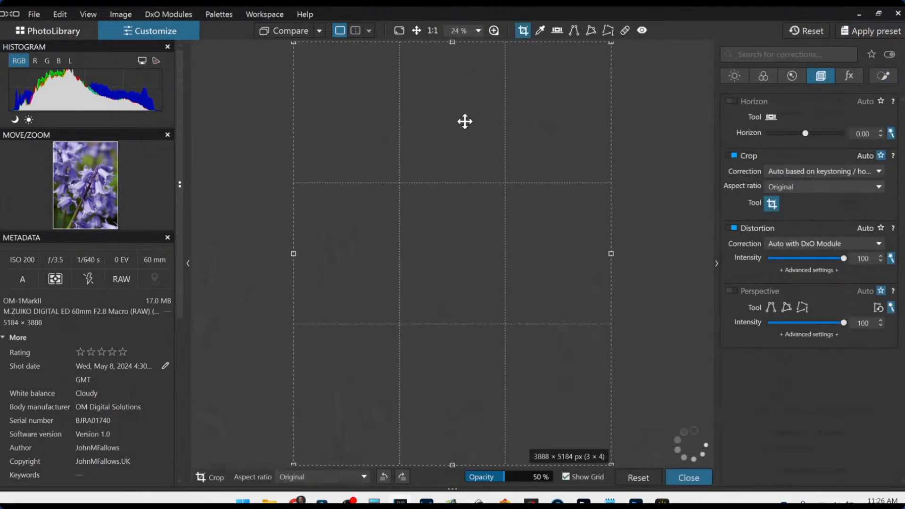
left_click(788, 187)
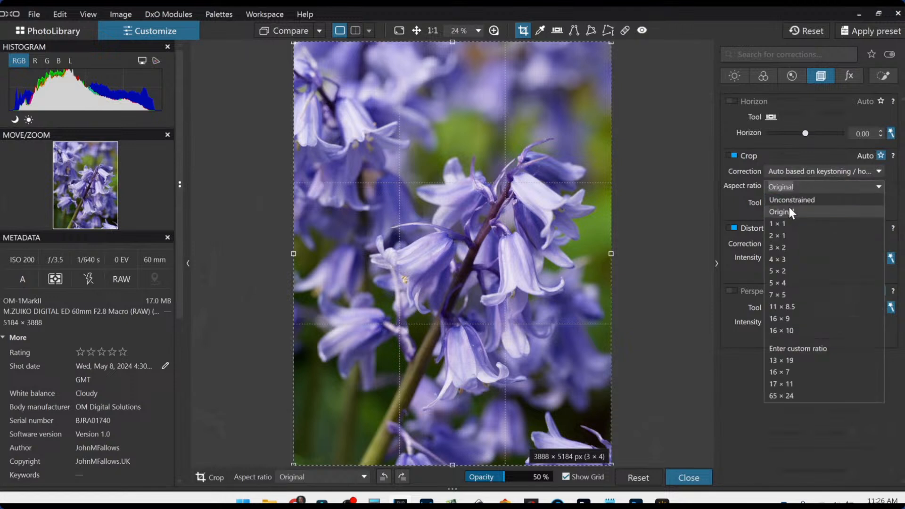
left_click(790, 223)
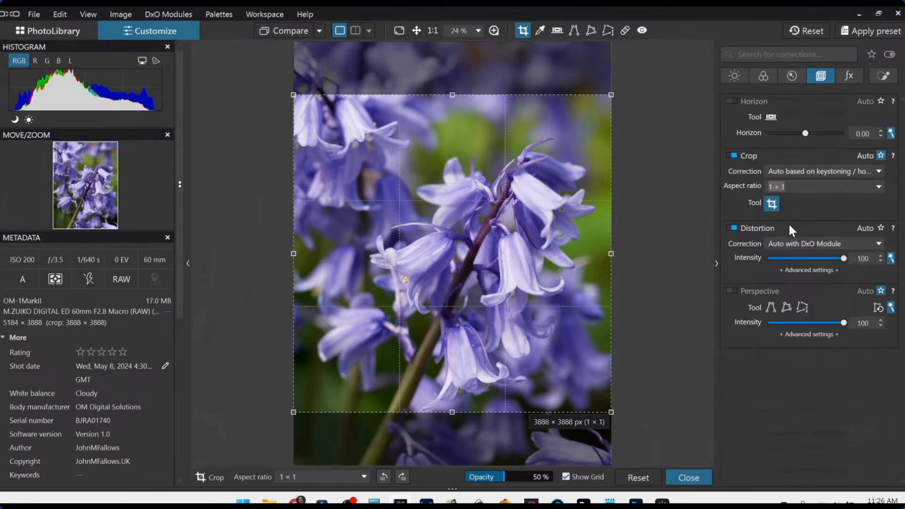
double_click(605, 242)
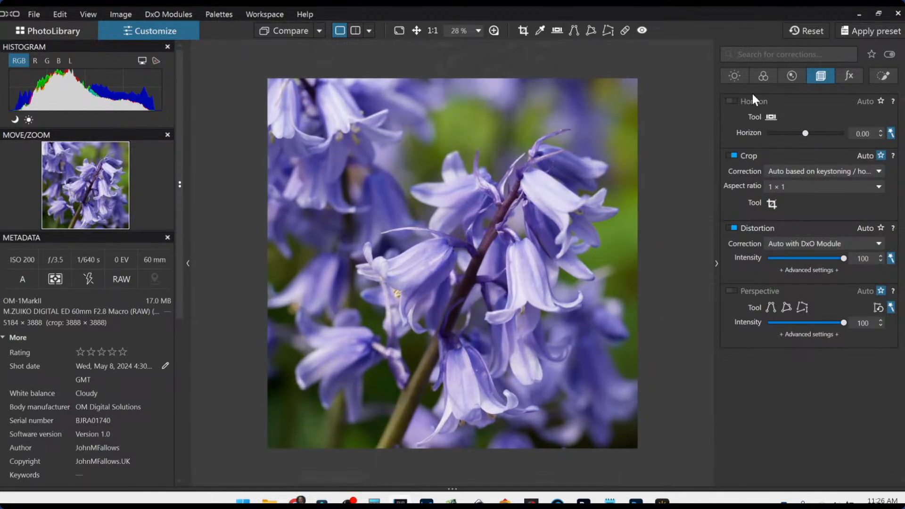
Step: Set the bluebell photo's Selective Tone blacks to -58 and its RAW white balance temperature to 8824
left_click(734, 77)
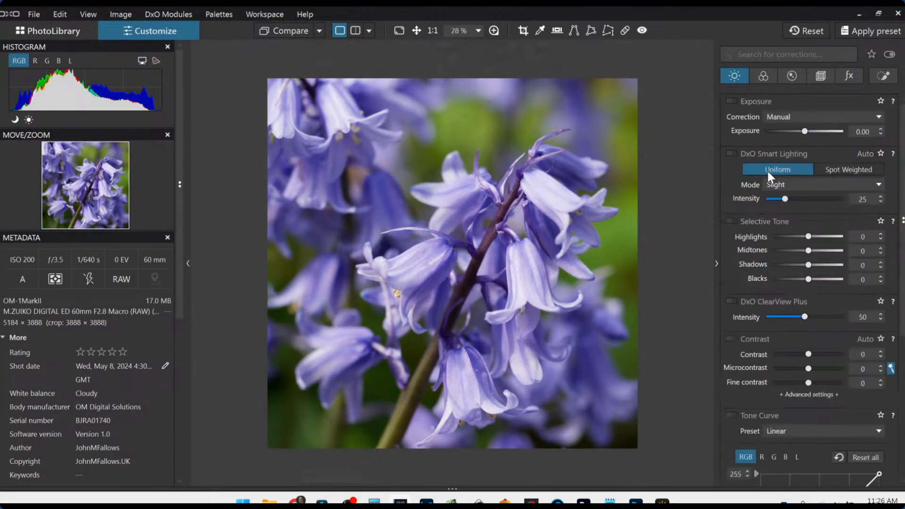
left_click_drag(809, 279, 780, 279)
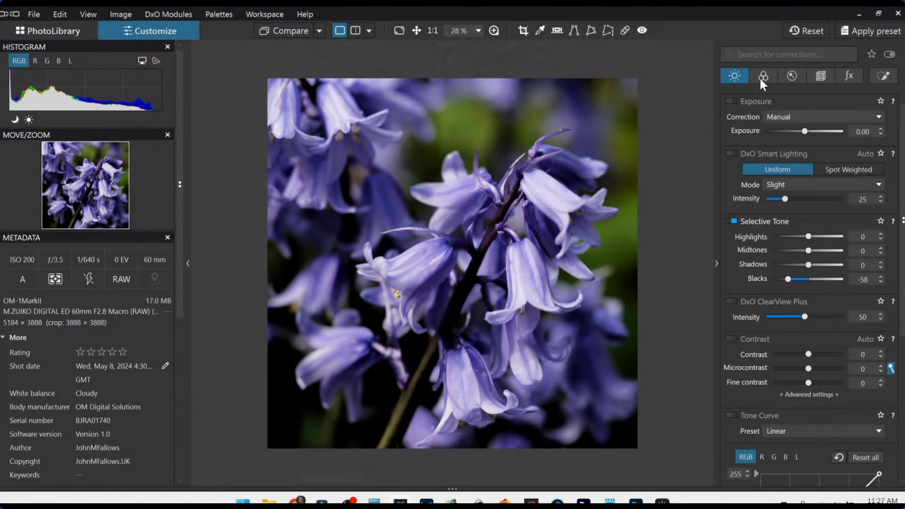
left_click(763, 77)
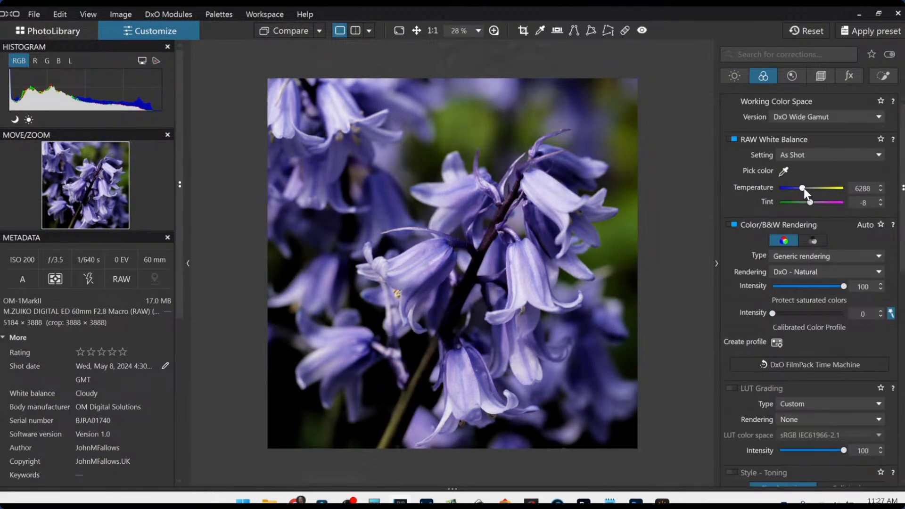
left_click_drag(804, 189, 811, 189)
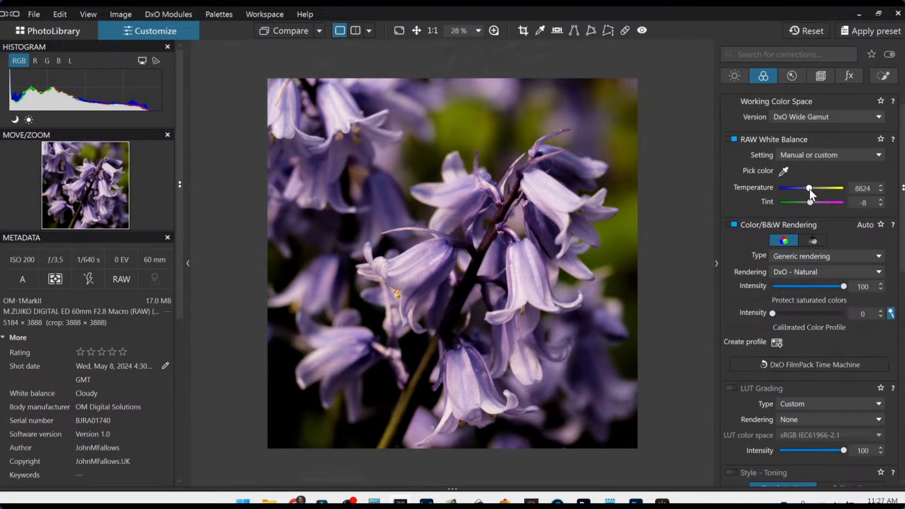
Step: Raise the bluebell photo's Selective Tone highlights to 18 and midtones to 37
left_click(740, 79)
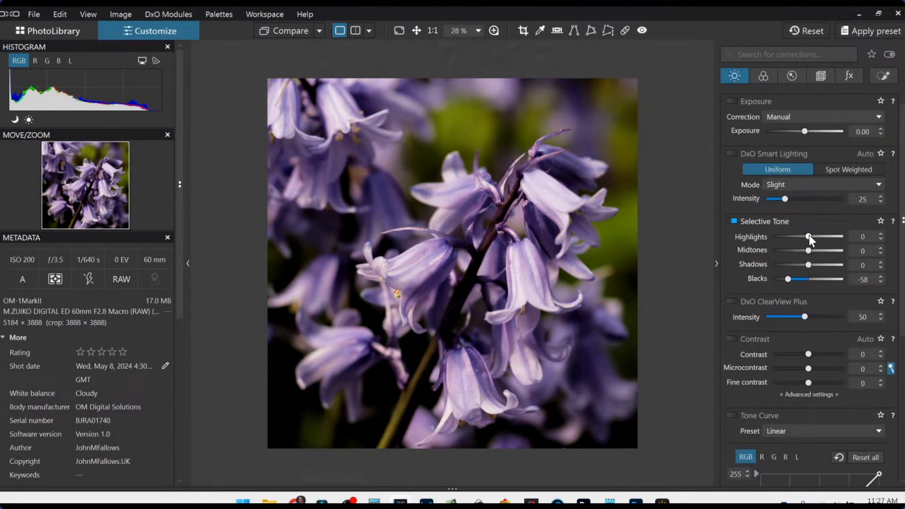
mouse_move(810, 236)
left_mouse_down()
mouse_move(827, 236)
mouse_move(819, 237)
mouse_move(822, 253)
mouse_move(815, 238)
left_mouse_up()
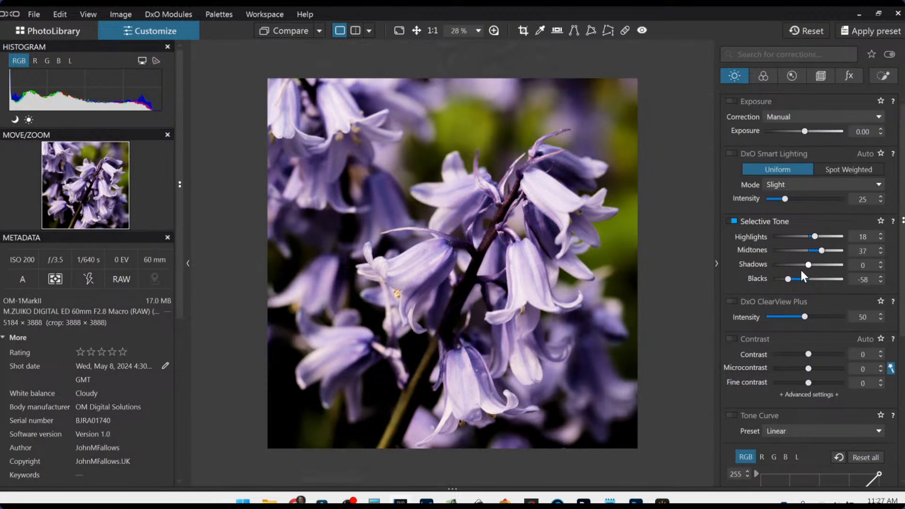
Step: Add a local-adjustment control point on the blurred background flowers in the upper left of the bluebell photo
left_click(882, 78)
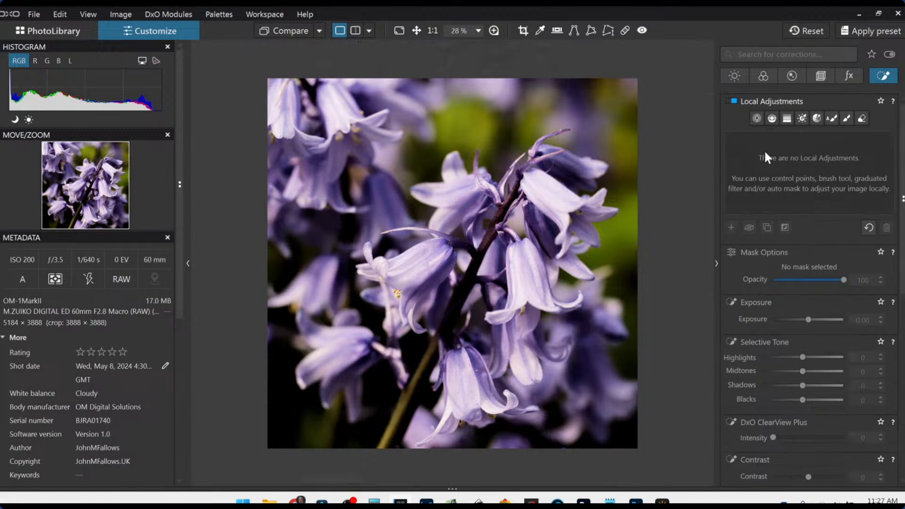
left_click(757, 119)
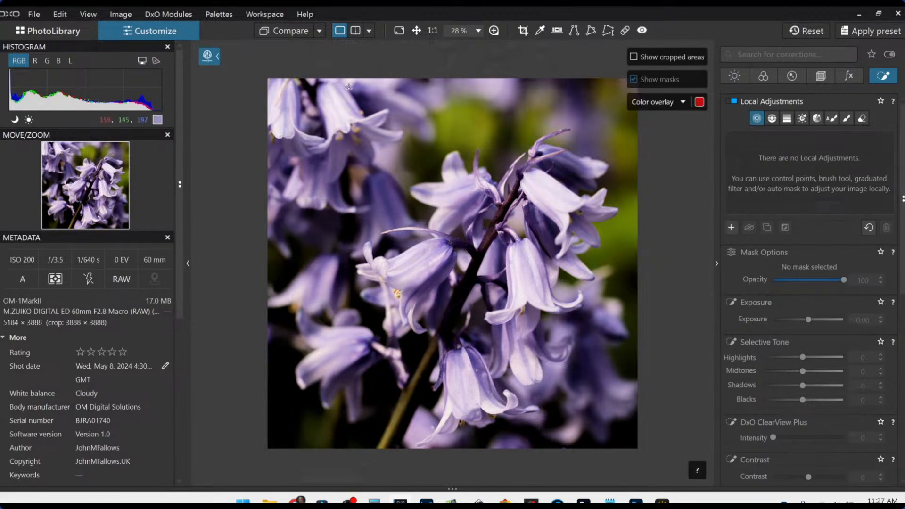
left_click(330, 109)
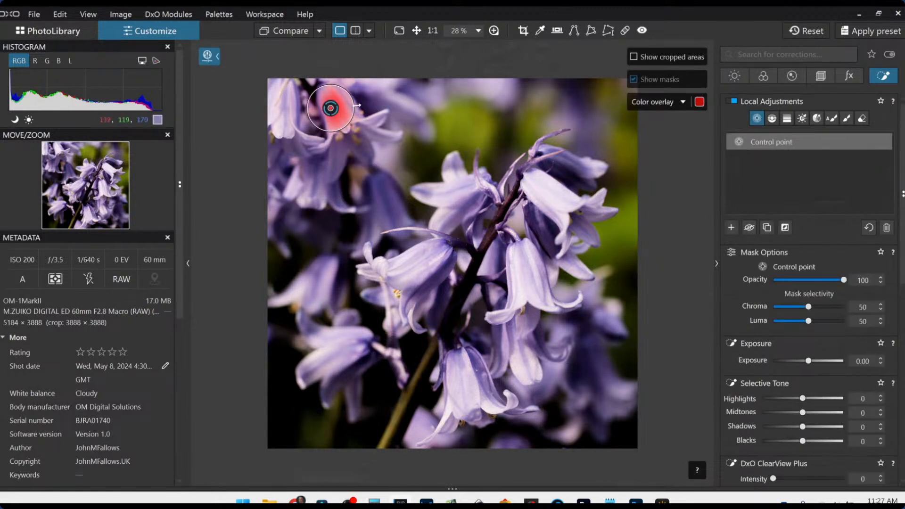
Step: Enlarge the control point on the blurred upper-left flower, add a second point on the flower beside it, and set their exposure to -1.40
left_click_drag(307, 109, 286, 108)
left_click(274, 110)
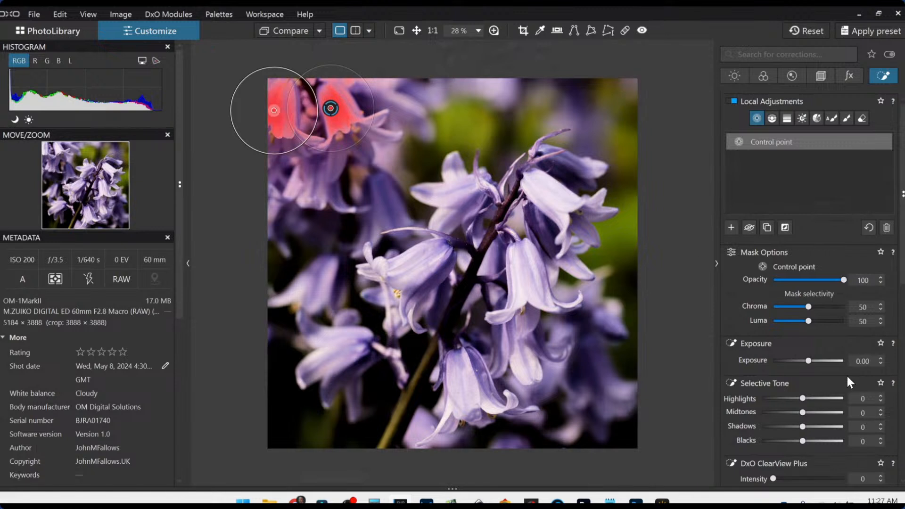
left_click_drag(804, 362, 796, 361)
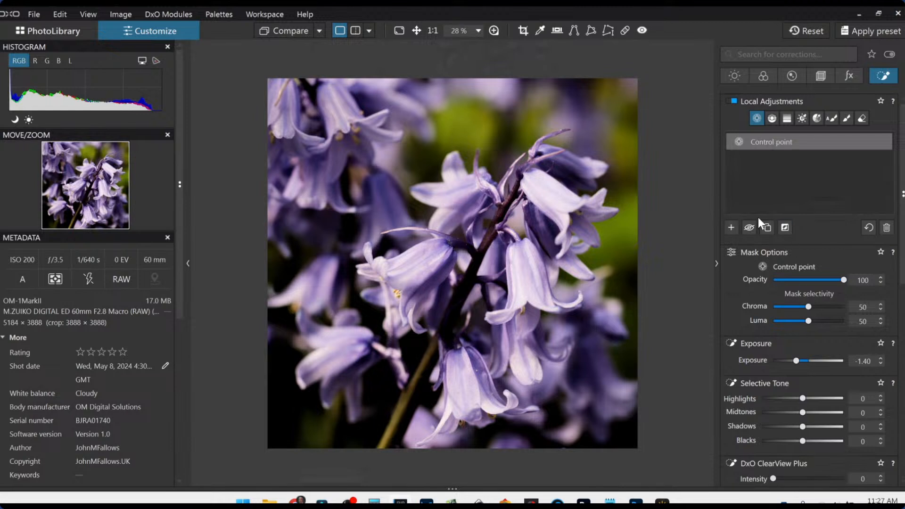
Step: Create a new control point mask covering the bright upper-right bell and a lower bell, and set its highlights to -26
left_click(742, 185)
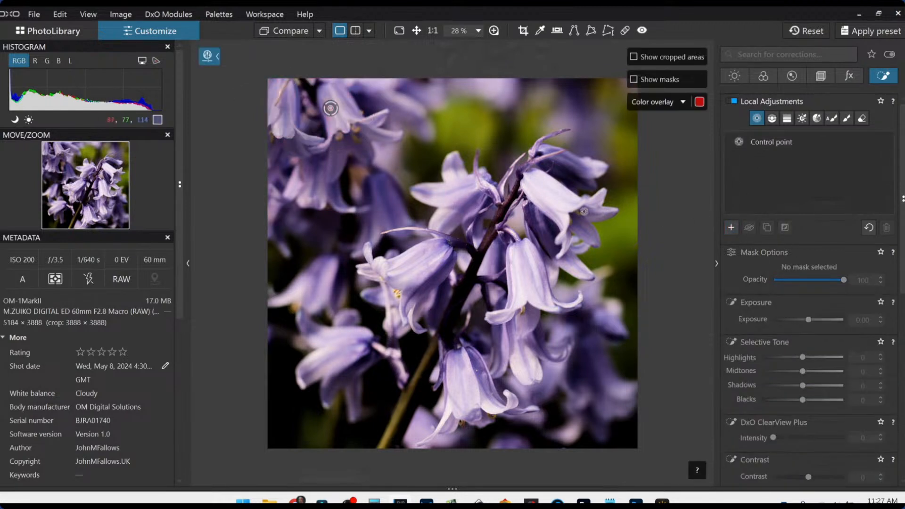
left_click(558, 200)
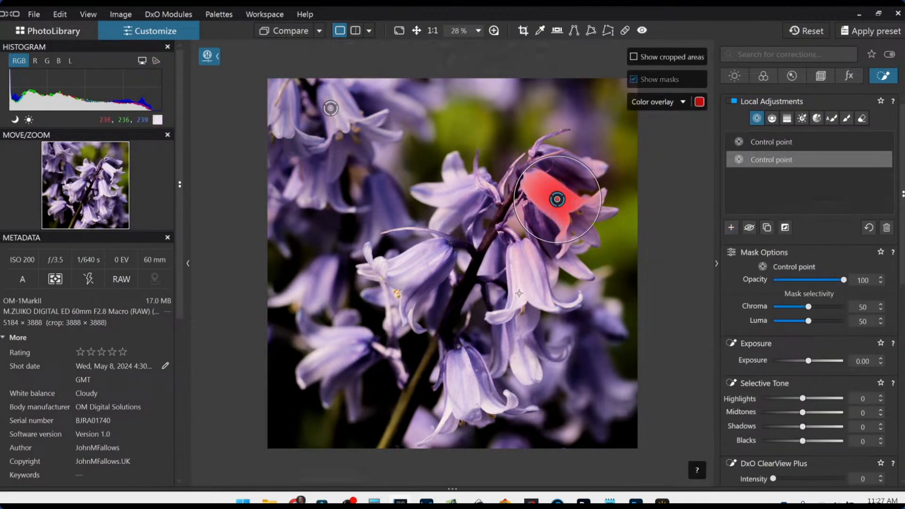
left_click(516, 370)
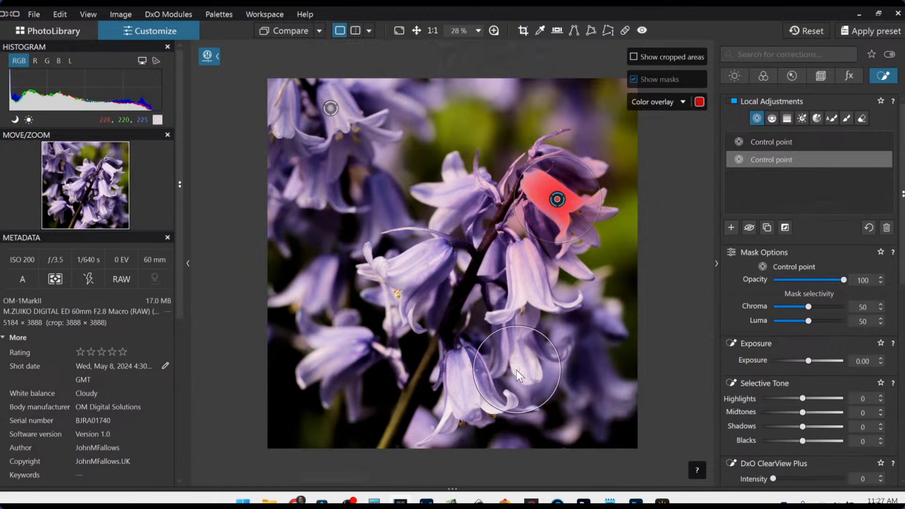
left_click_drag(803, 397, 798, 397)
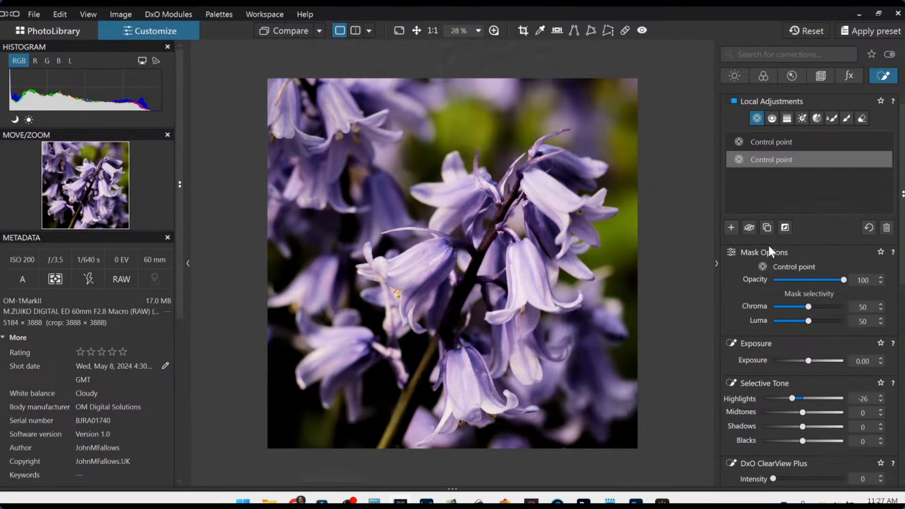
Step: Create a third control point mask with a small radius on the central bell's stamens, and add matching points on the other flowers' stamens
left_click(737, 228)
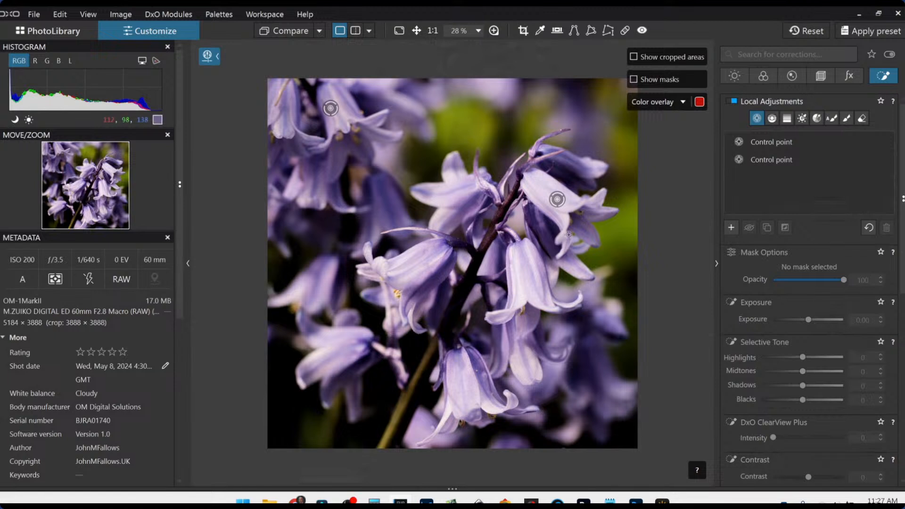
left_click(524, 310)
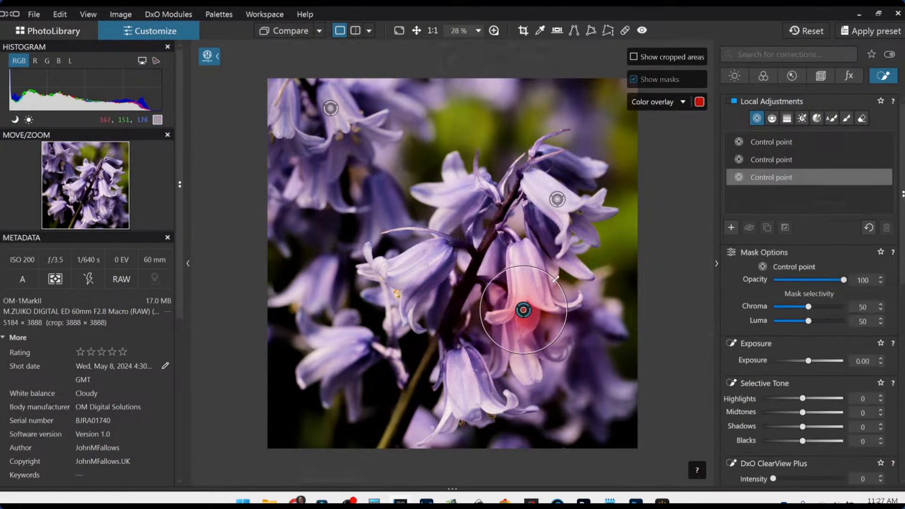
left_click_drag(553, 280, 536, 296)
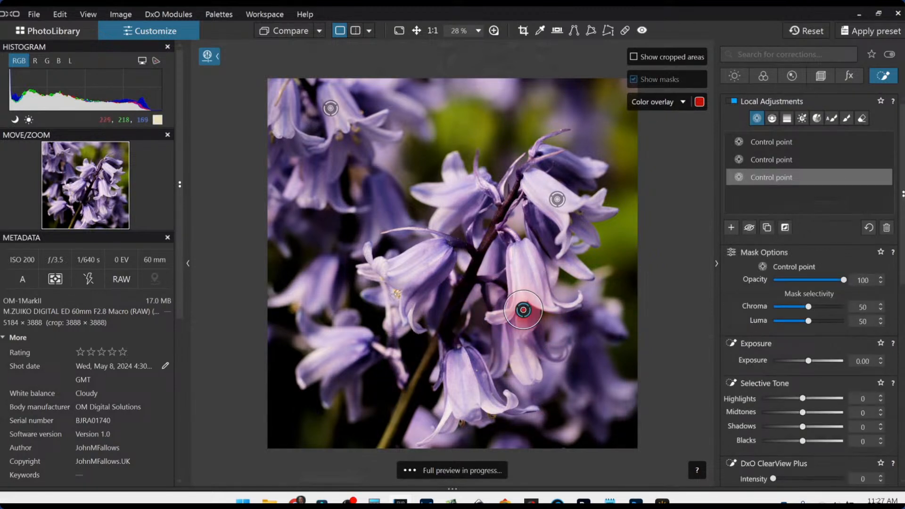
left_click(398, 293)
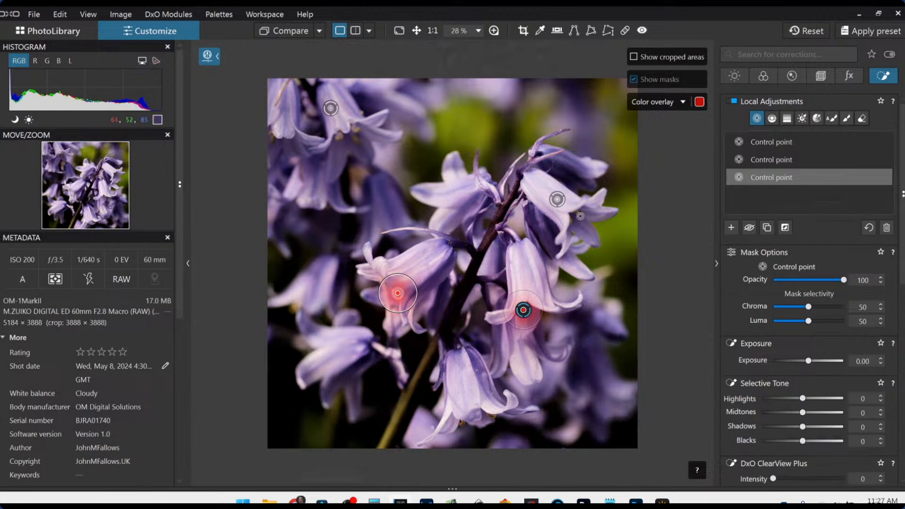
left_click(357, 129)
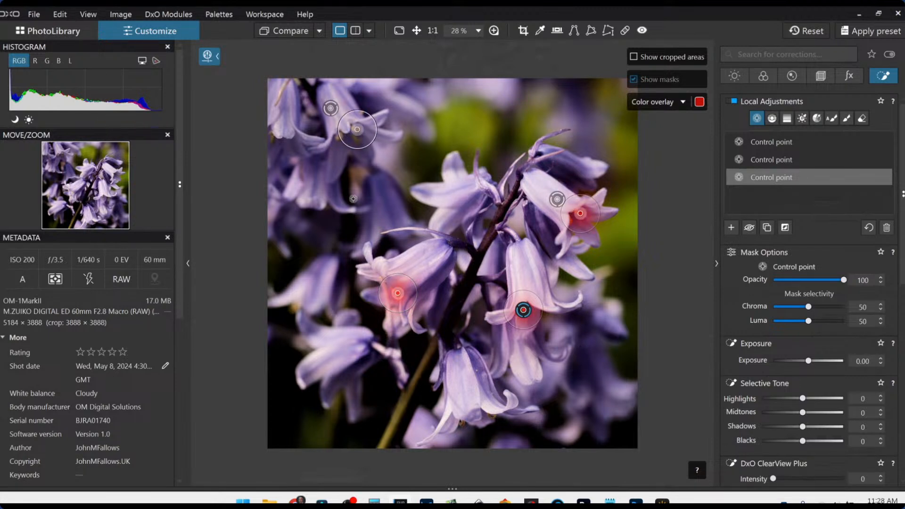
left_click(356, 172)
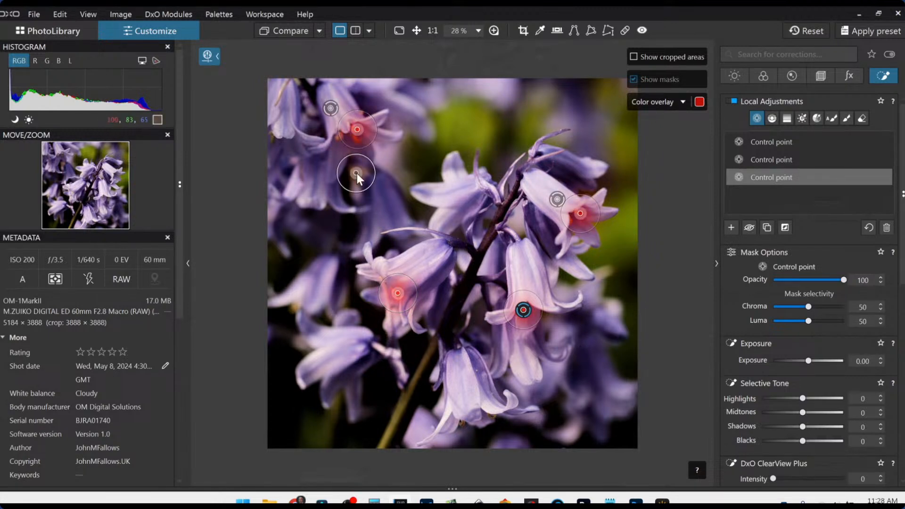
left_click(292, 308)
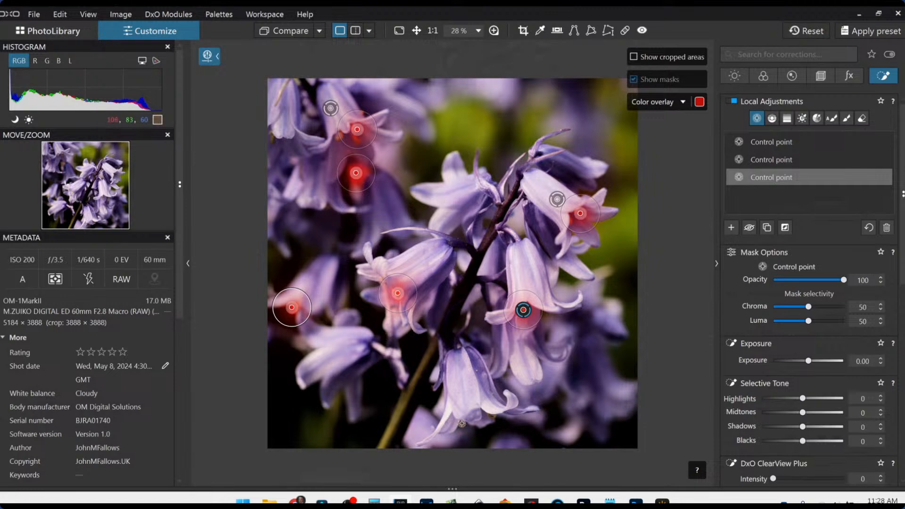
left_click(491, 417)
Step: Shift the stamen mask's yellow HSL range towards orange and raise that channel's saturation to about the maximum
scroll(822, 341, "down", 5)
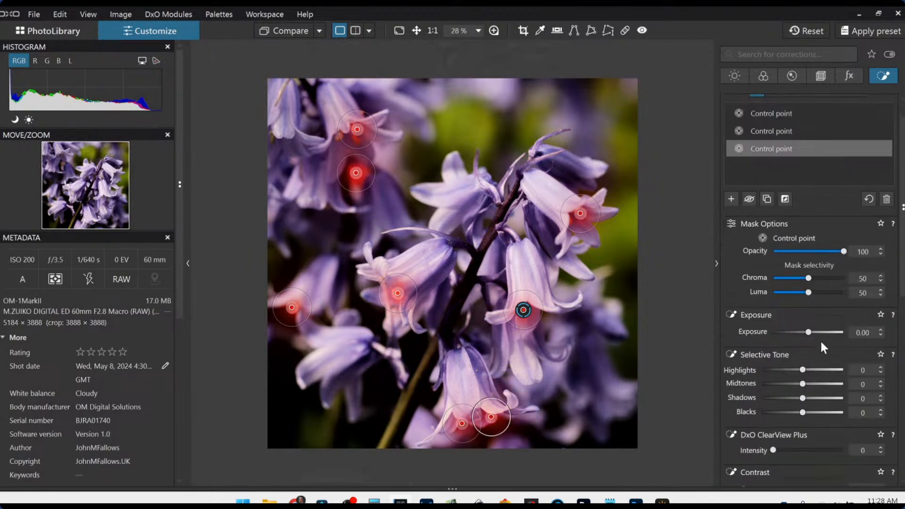
scroll(822, 342, "down", 5)
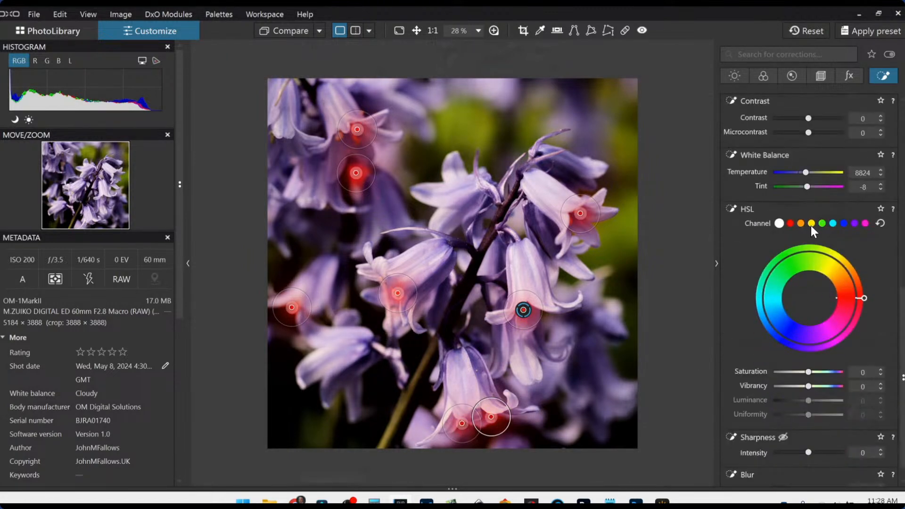
left_click(812, 224)
left_click_drag(828, 282, 833, 286)
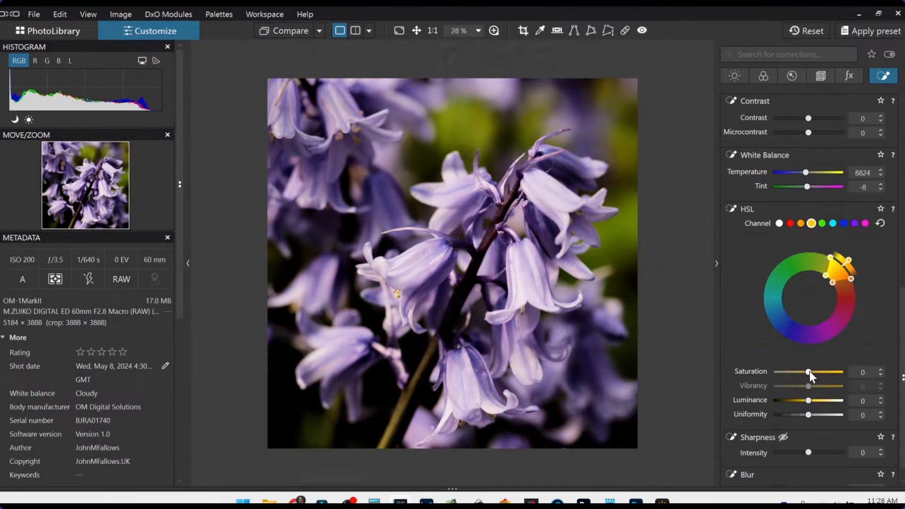
left_click_drag(810, 372, 842, 372)
Step: Set the global Selective Tone blacks to -50 and shadows to 13, and the microcontrast to 25
scroll(750, 272, "up", 9)
left_click(734, 76)
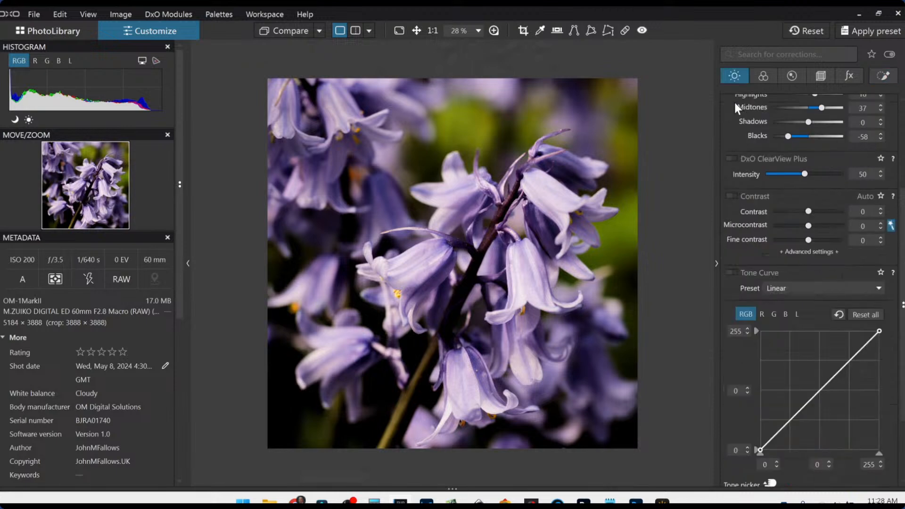
scroll(779, 338, "up", 3)
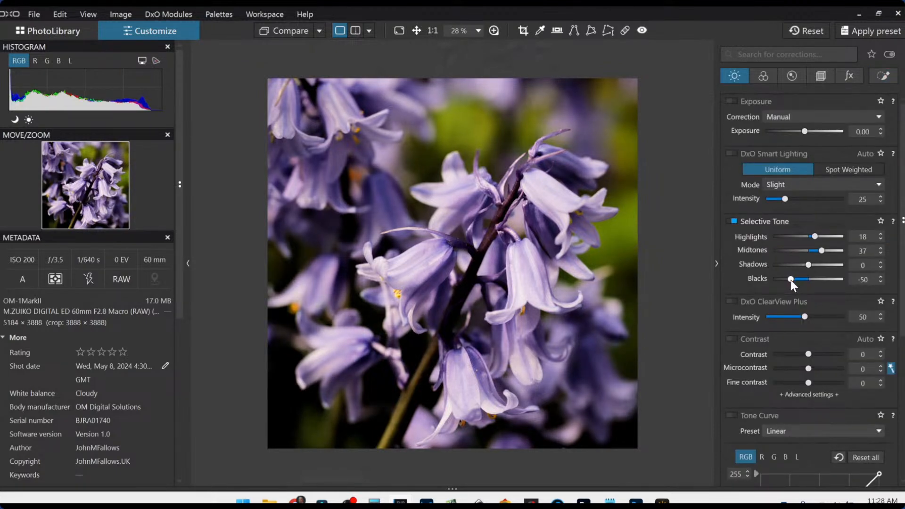
left_click_drag(808, 266, 813, 266)
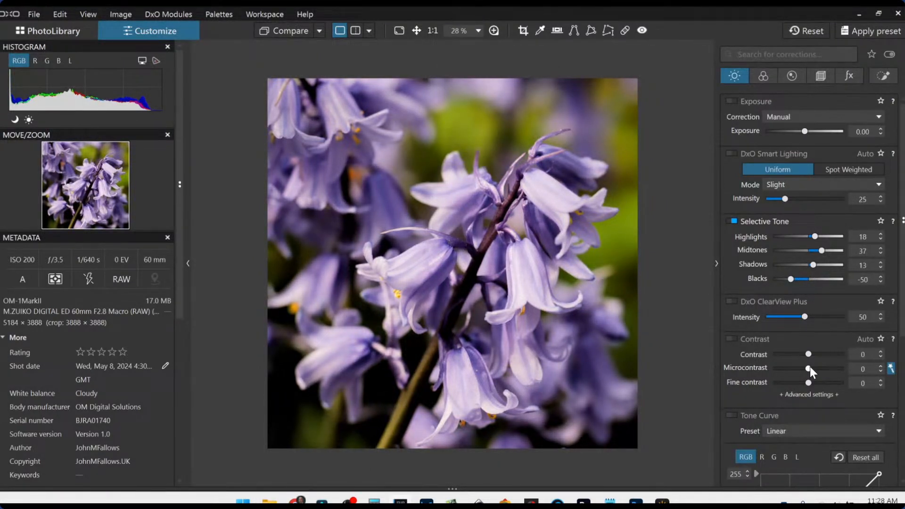
left_click_drag(809, 369, 819, 371)
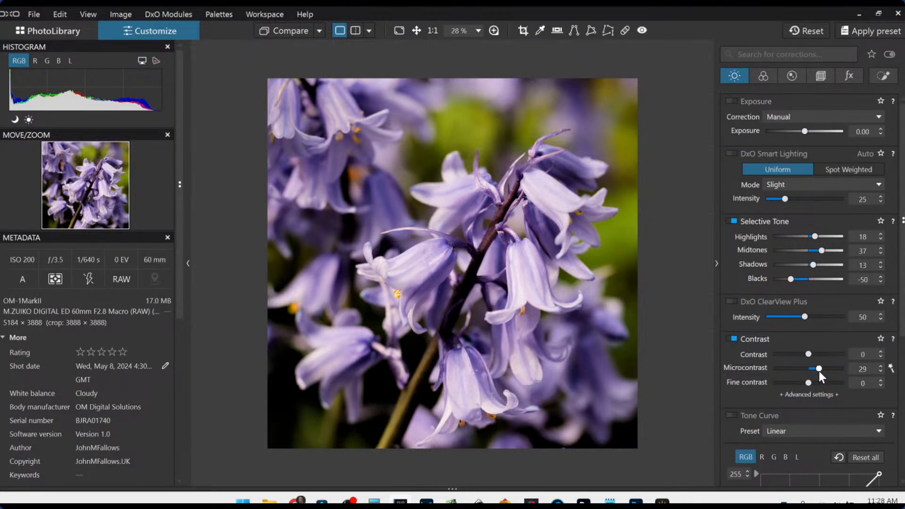
left_click_drag(816, 371, 817, 371)
Step: Export the edited bluebell photo to disk
right_click(494, 258)
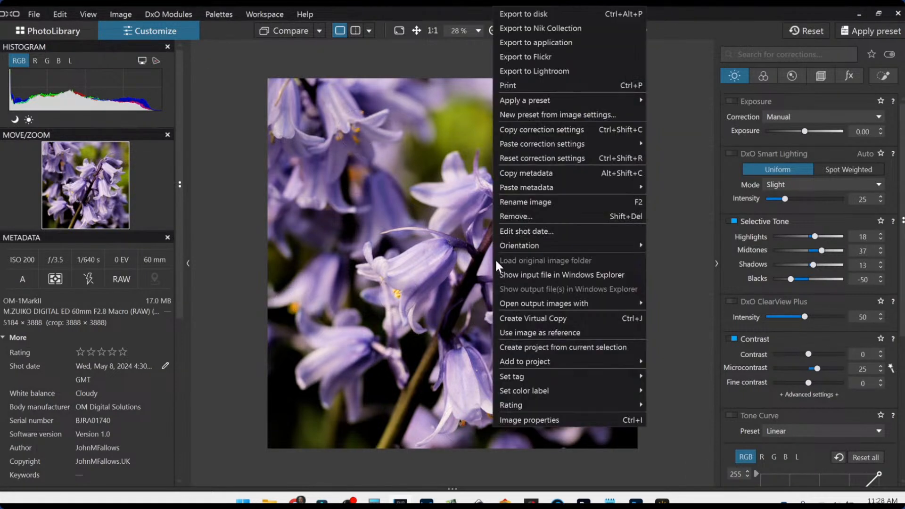
left_click(523, 15)
key("Escape")
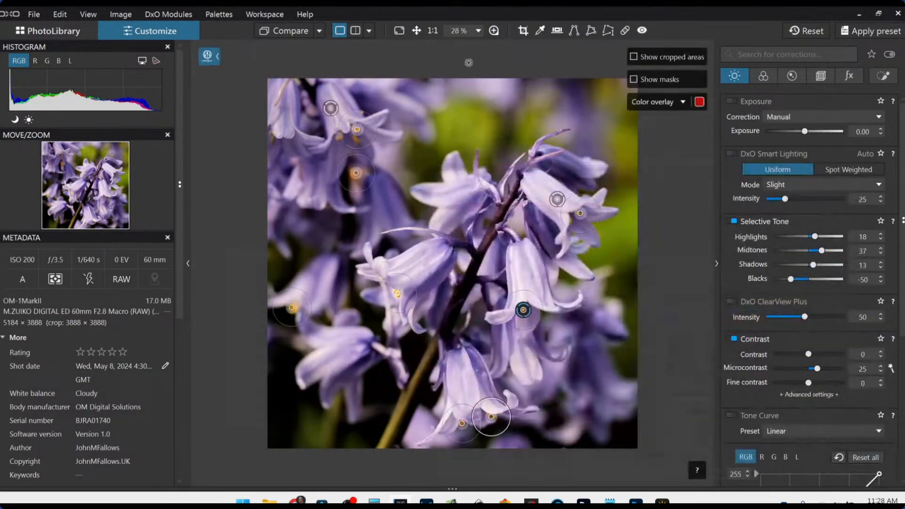
Step: Choose the exported standard-output JPG as the comparison reference image
left_click(318, 32)
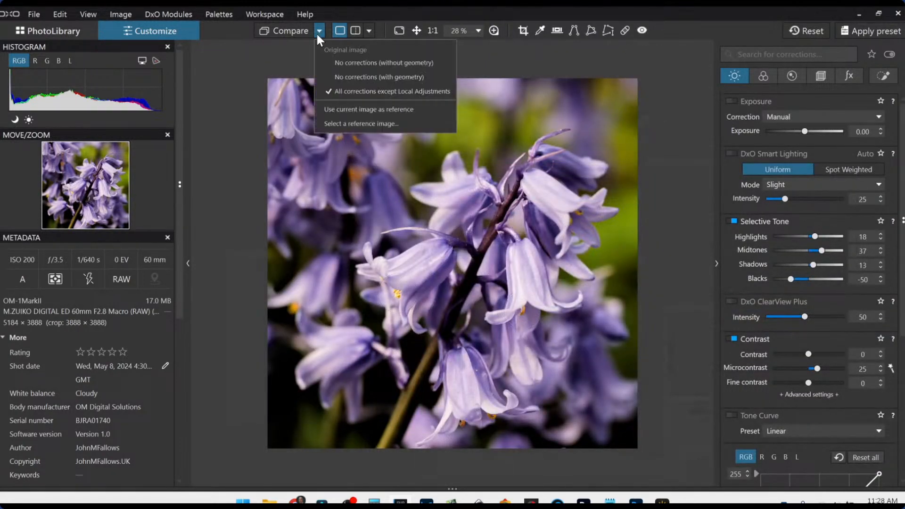
left_click(319, 32)
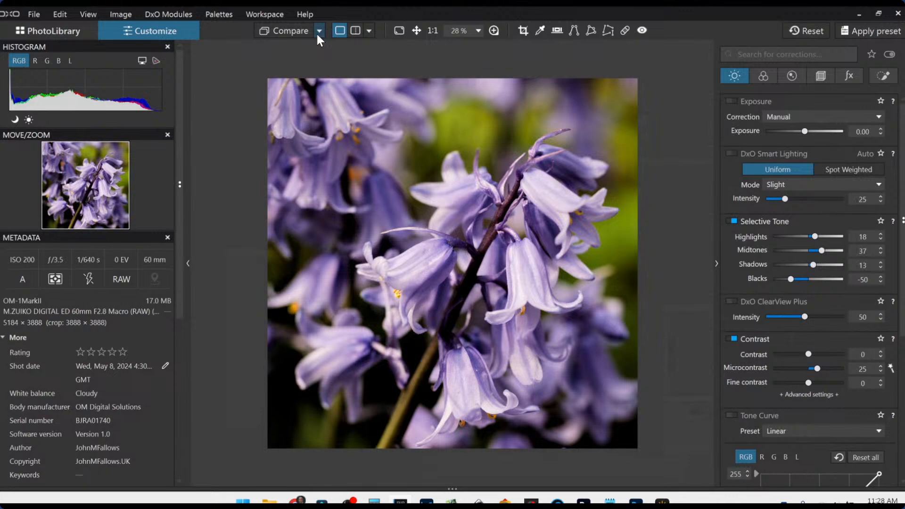
left_click(319, 31)
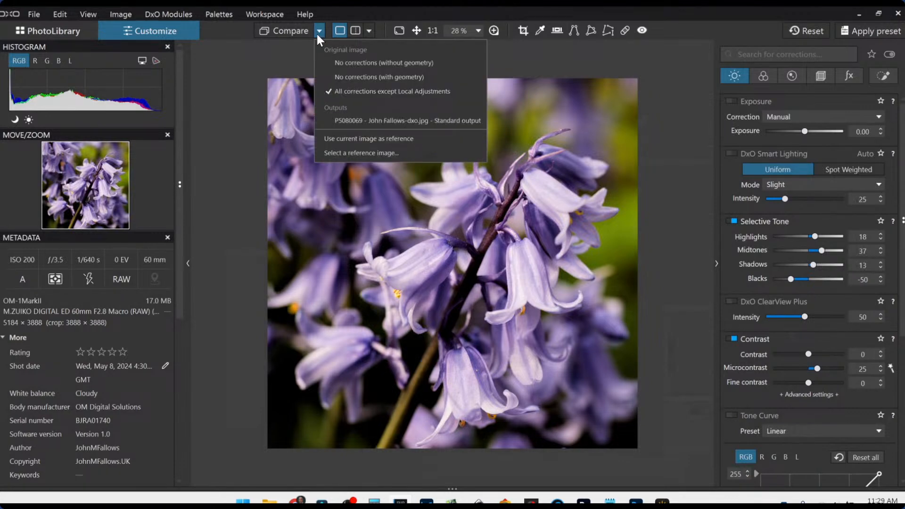
left_click(341, 119)
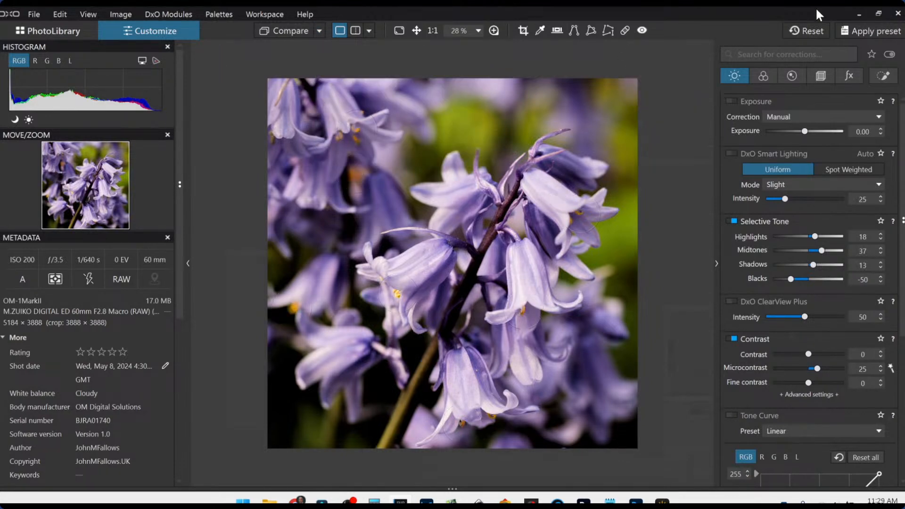
Step: Reset all corrections and show the exported version side by side with the uncorrected photo, with the palettes hidden
left_click(811, 31)
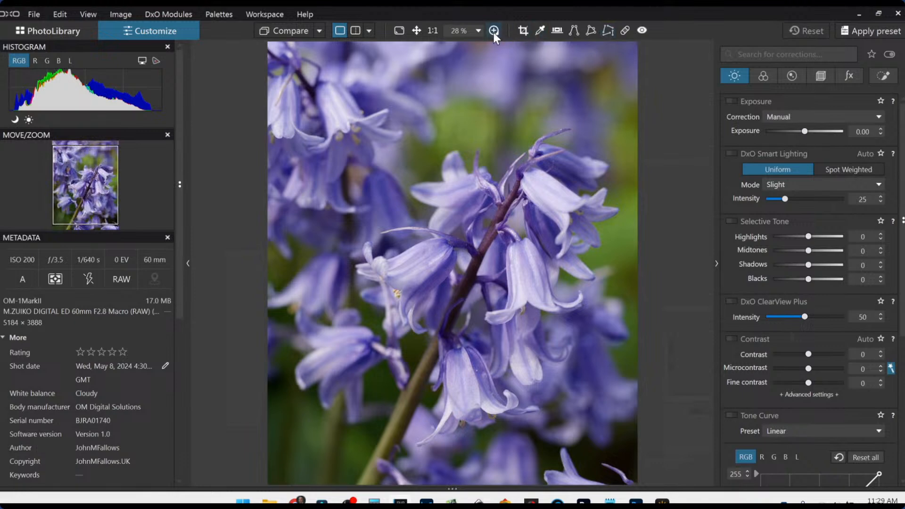
left_click(373, 32)
left_click(379, 47)
key("F9")
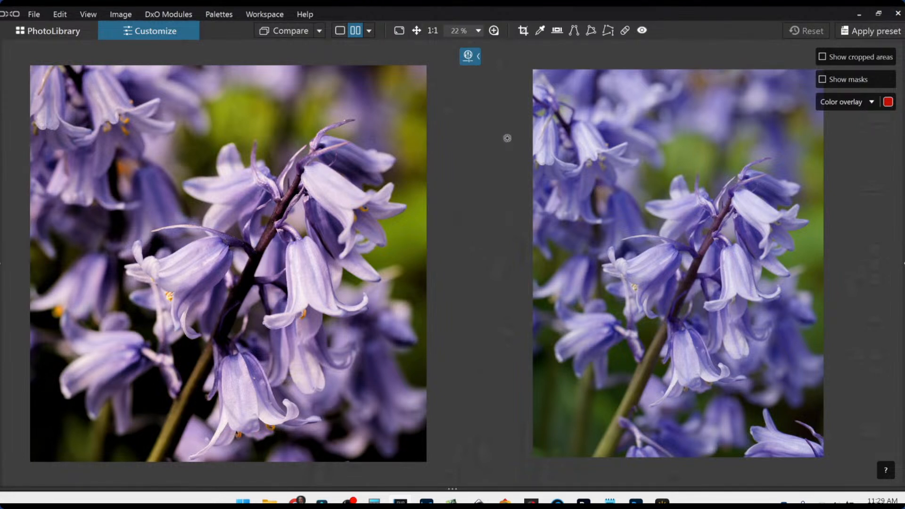
Step: Undo the reset of the corrections and return to the single-image view with the correction palette shown
key("Left")
left_click(341, 30)
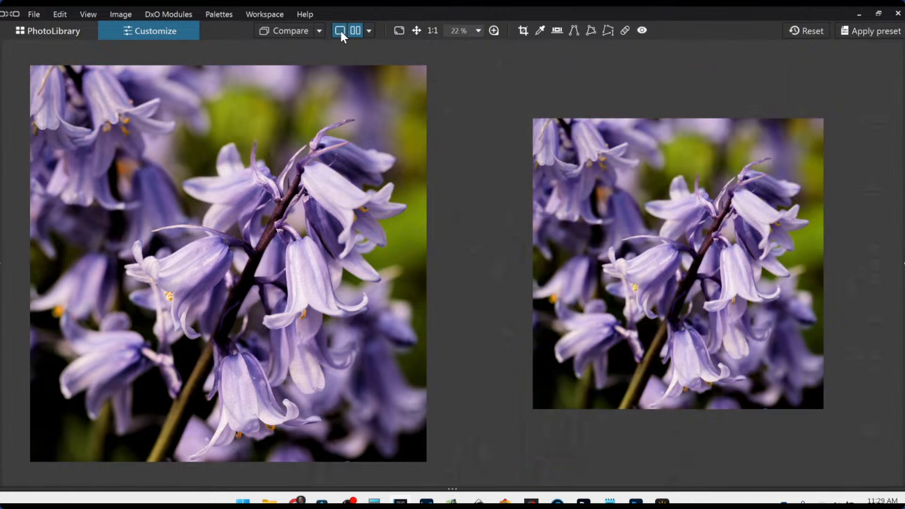
left_click(904, 263)
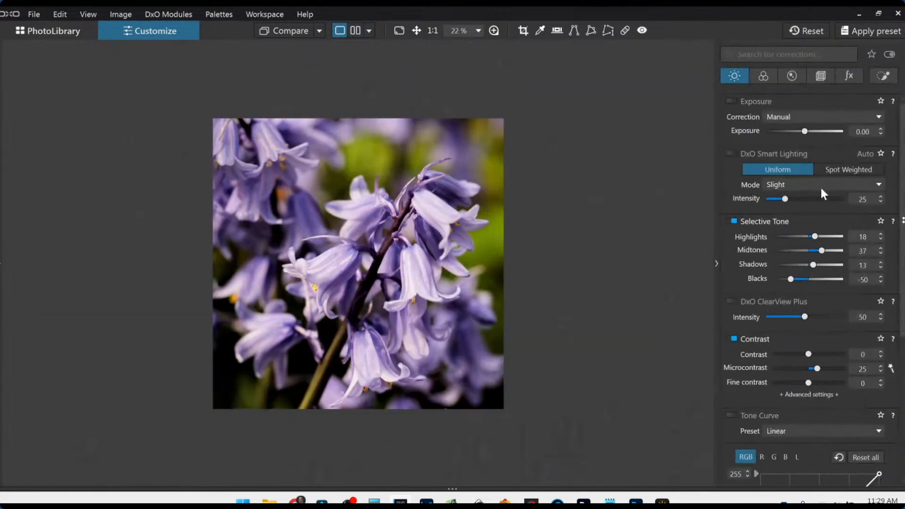
Step: Switch the RAW white balance to As Shot and set the temperature to 6588
left_click(772, 76)
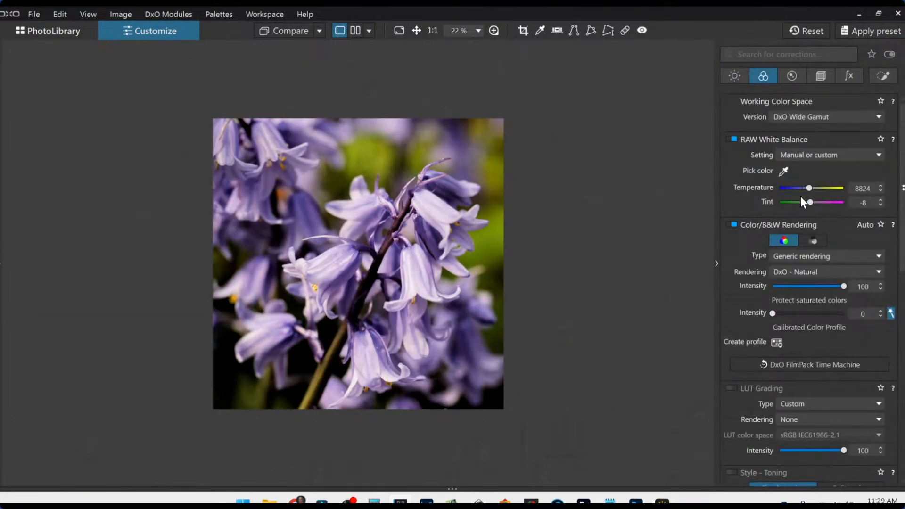
left_click(792, 160)
left_click(797, 171)
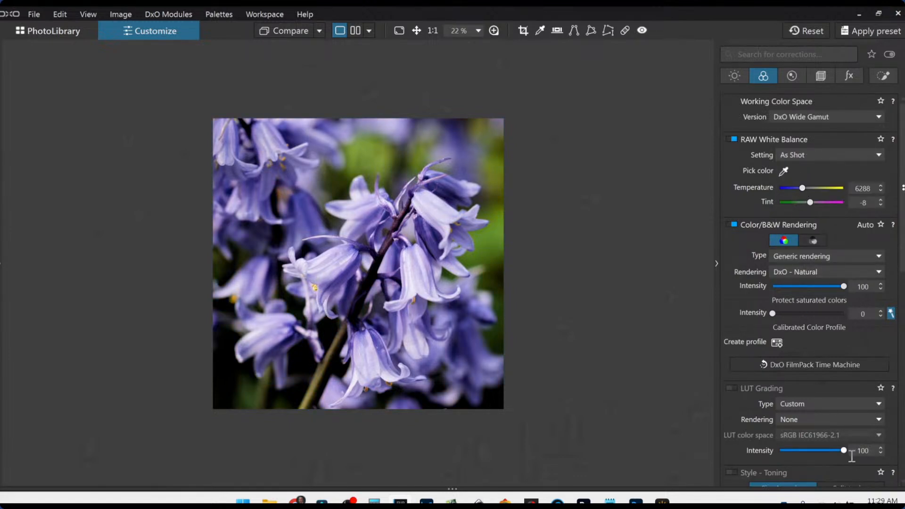
left_click(805, 189)
mouse_move(355, 164)
Step: Export the re-balanced photo to disk, overwriting the previously exported JPG
right_click(389, 208)
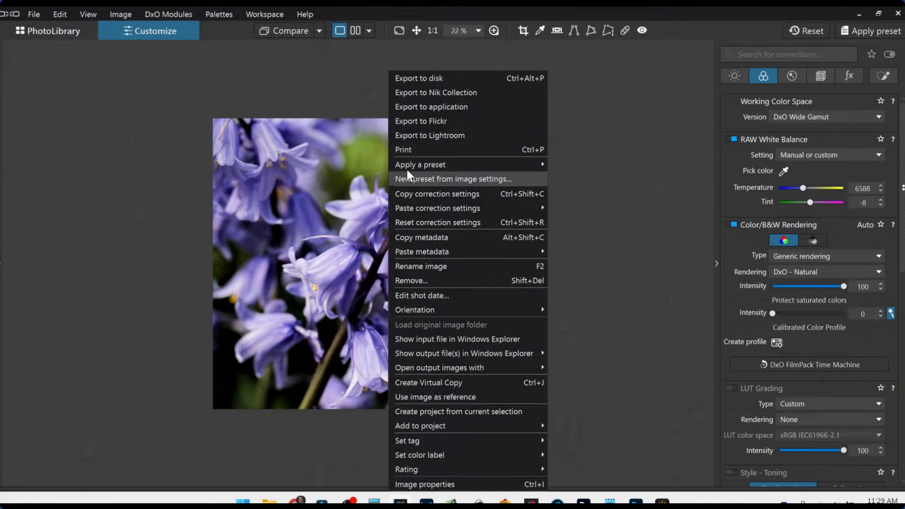
left_click(428, 80)
key("Return")
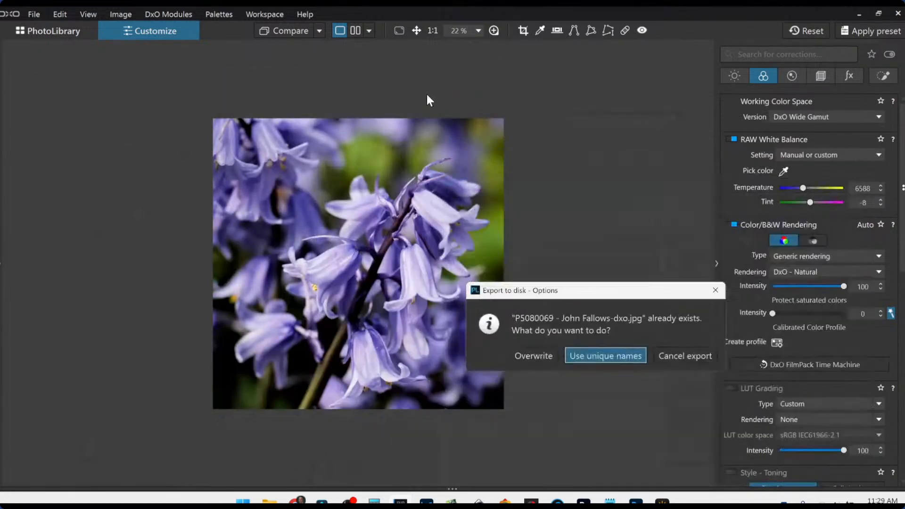
left_click(530, 355)
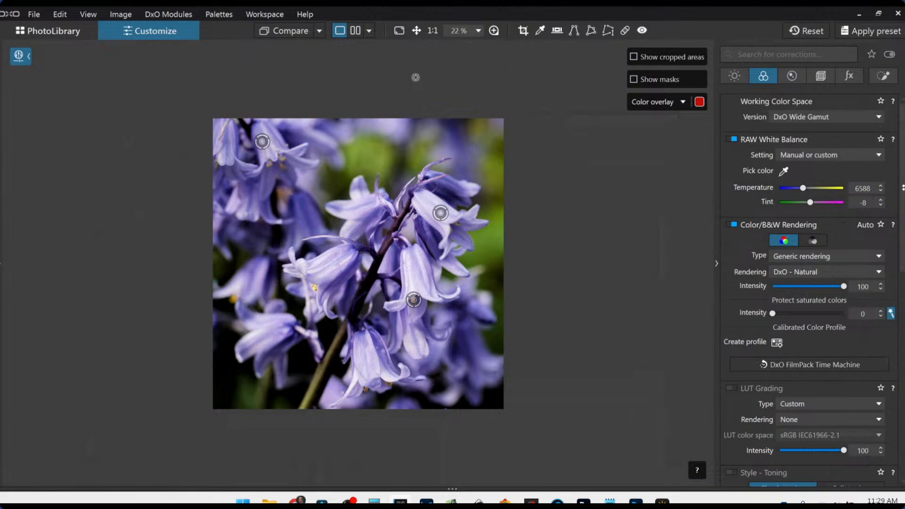
Step: Set the exported JPG standard output as the comparison reference image
left_click(320, 31)
left_click(321, 30)
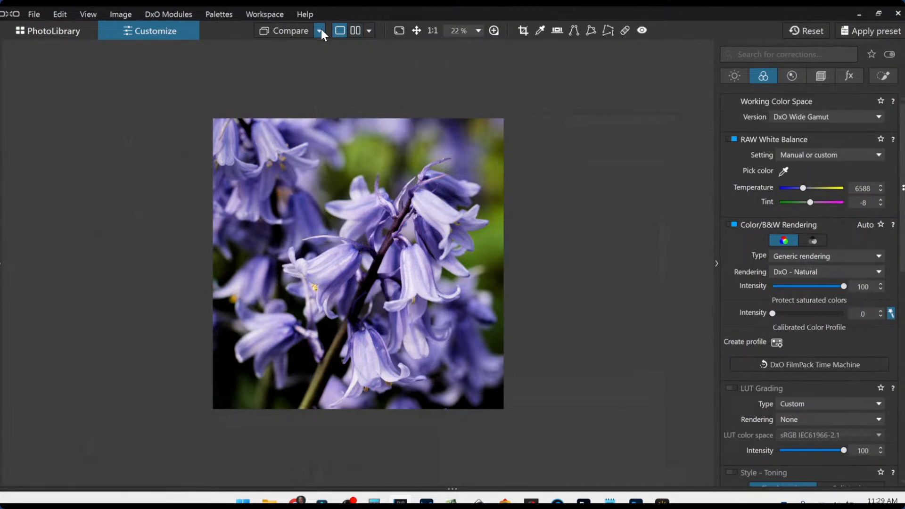
left_click(322, 31)
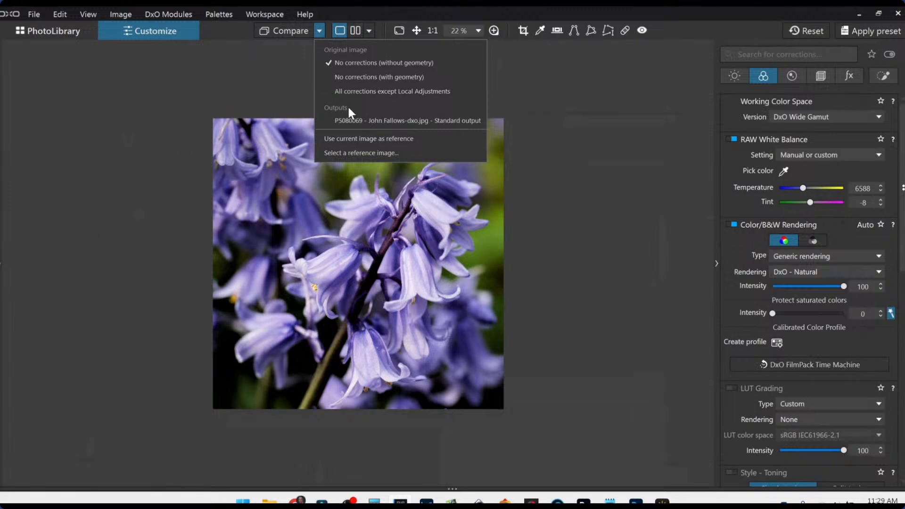
left_click(353, 119)
Step: Reset all corrections on the bluebell photo and compare it side by side with the exported version, with the palettes hidden
left_click(799, 30)
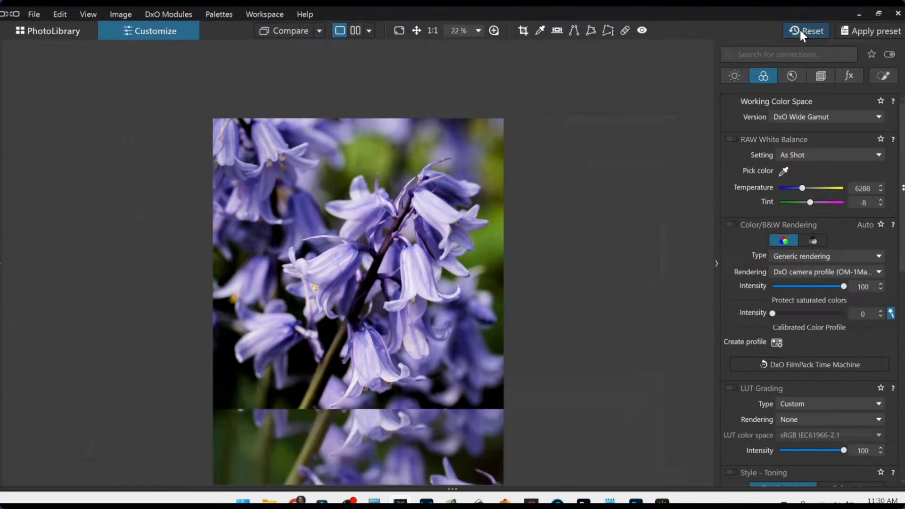
left_click(356, 31)
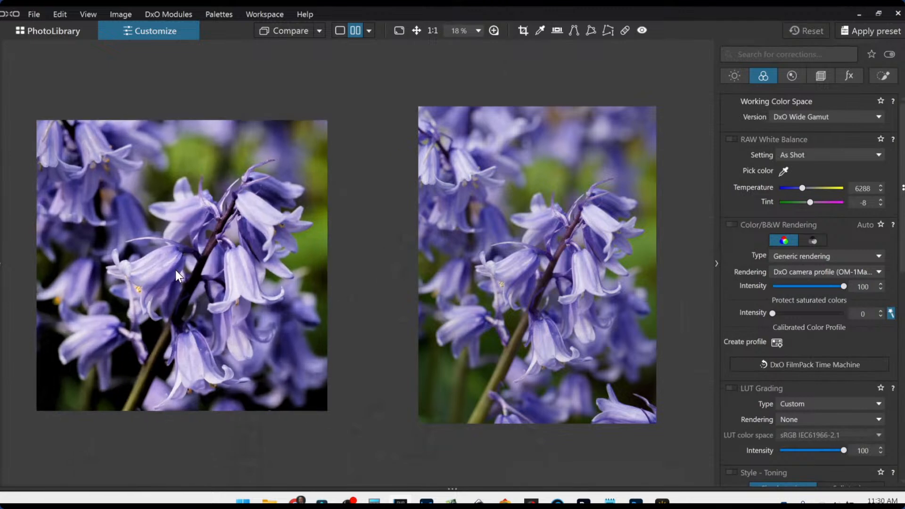
left_click(717, 264)
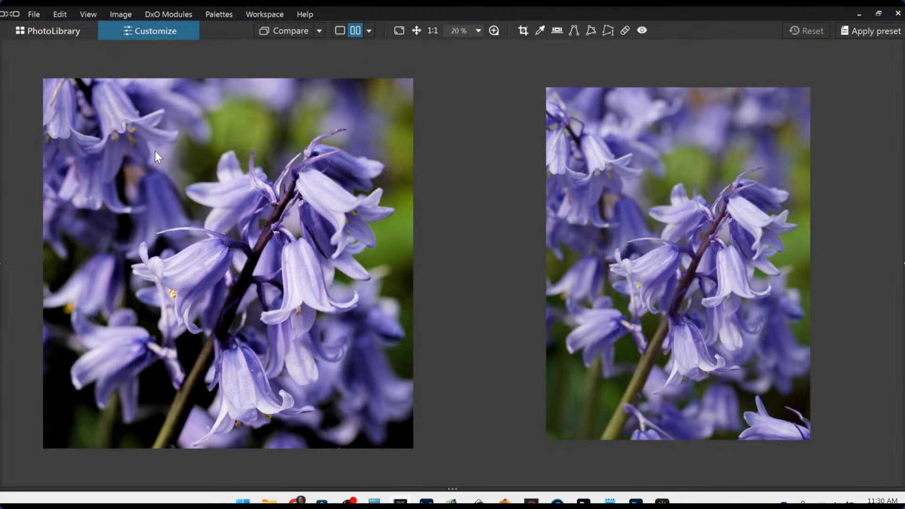
key("l")
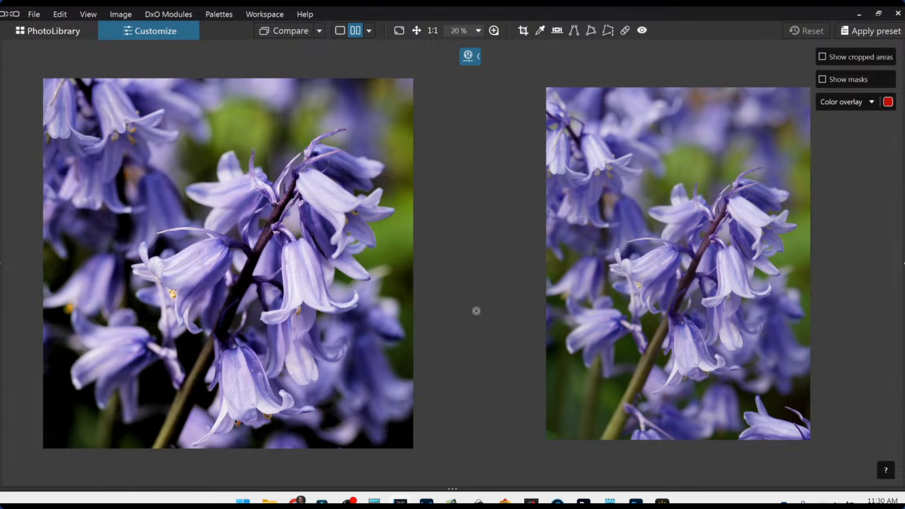
key("l")
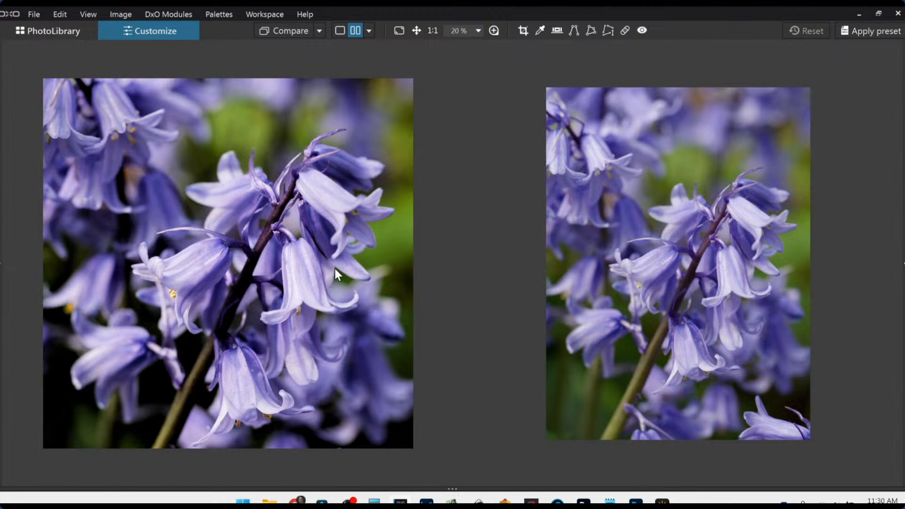
Step: Open the unedited Mandalorian miniature DNG for customizing in the single-image view, with the palettes shown
left_click(75, 36)
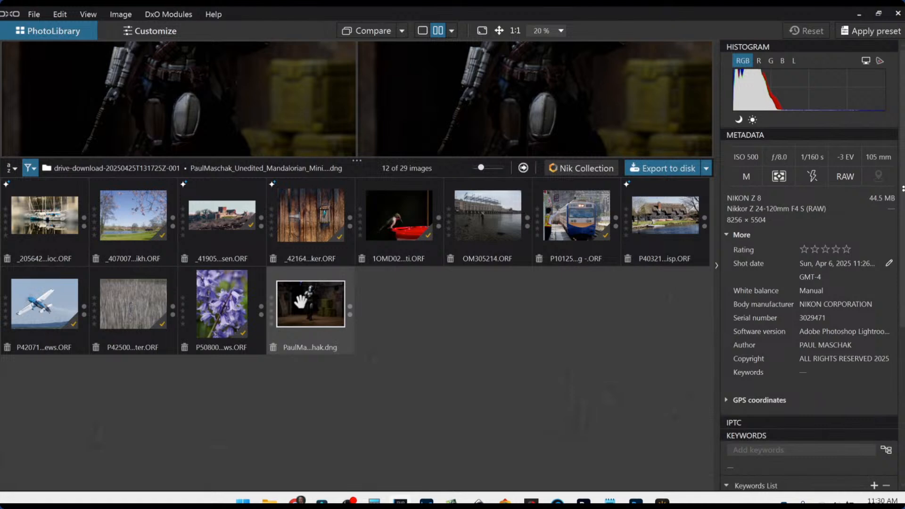
double_click(300, 301)
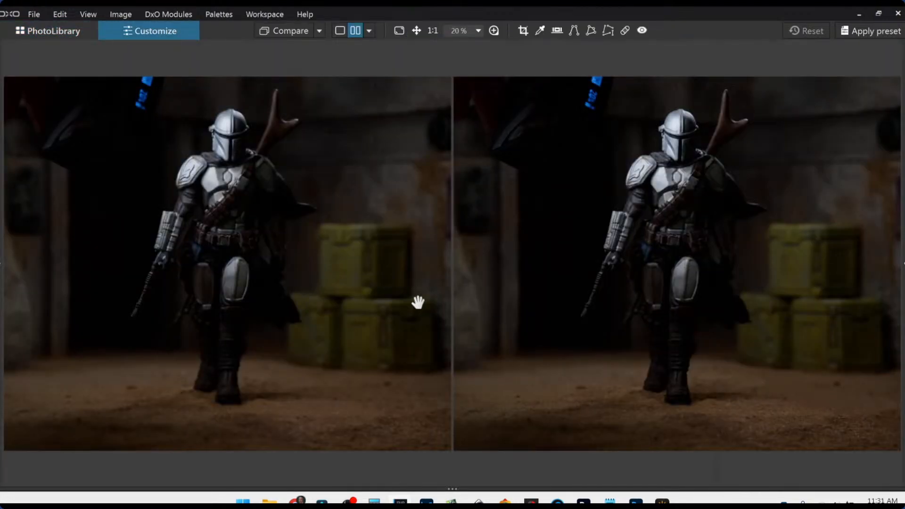
left_click(338, 33)
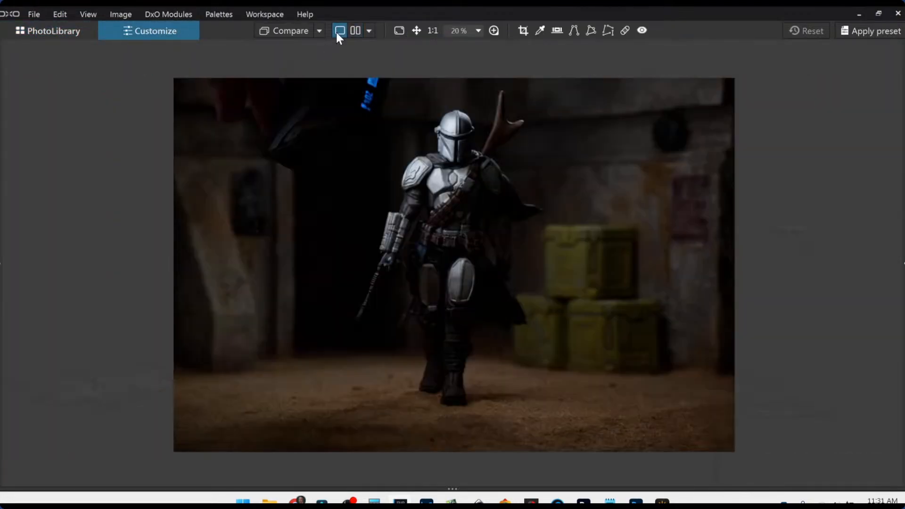
scroll(438, 183, "up", 5)
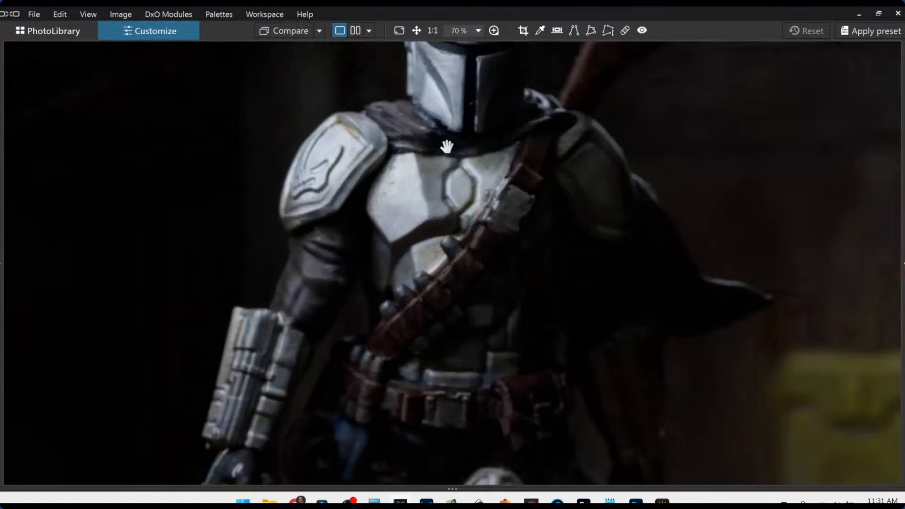
scroll(447, 147, "down", 5)
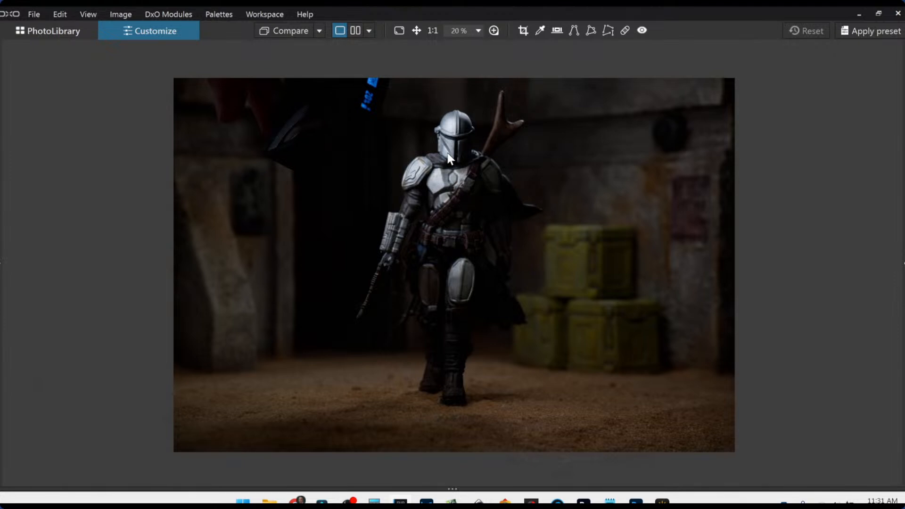
key("F9")
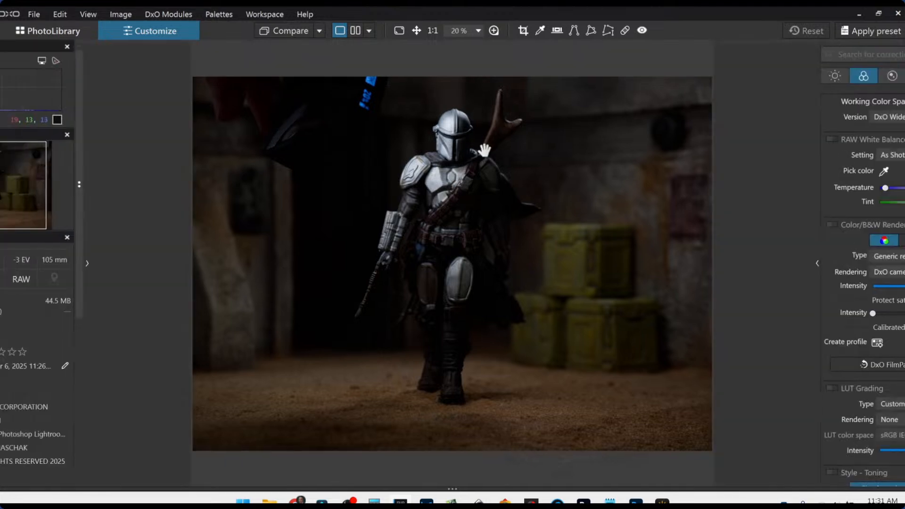
Step: Apply the custom DP3 preset to the miniature photo and set its exposure to 1.73
scroll(500, 191, "down", 1)
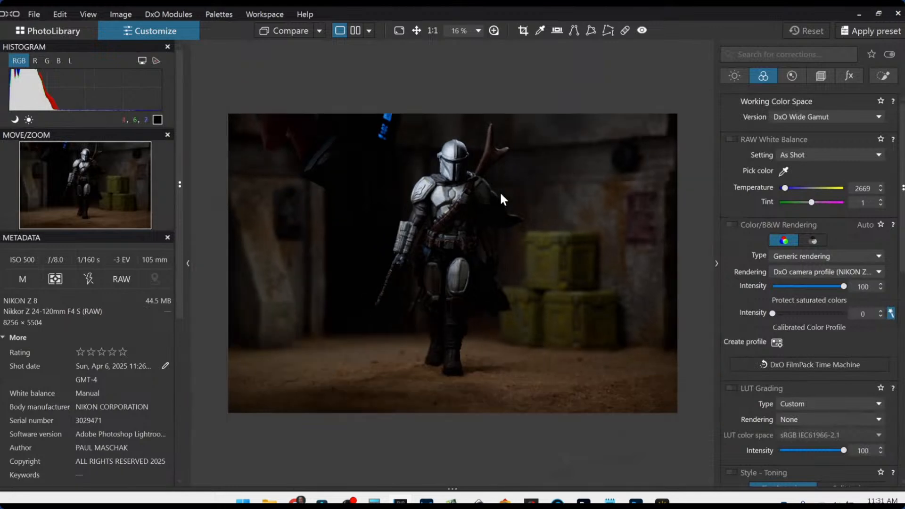
scroll(402, 152, "up", 2)
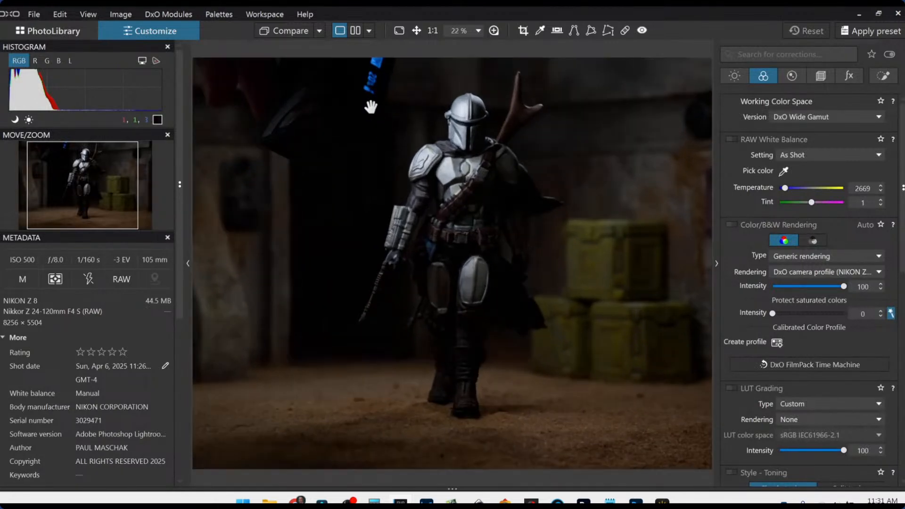
scroll(374, 122, "down", 1)
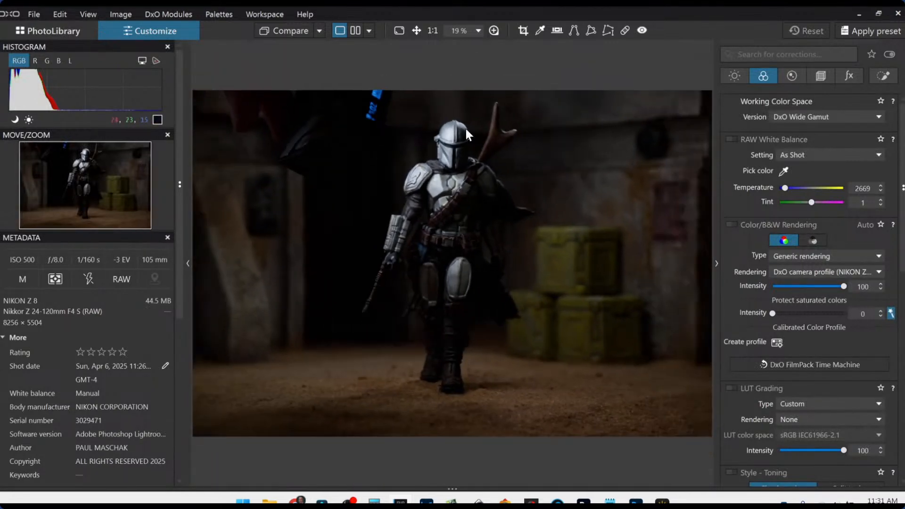
left_click(733, 77)
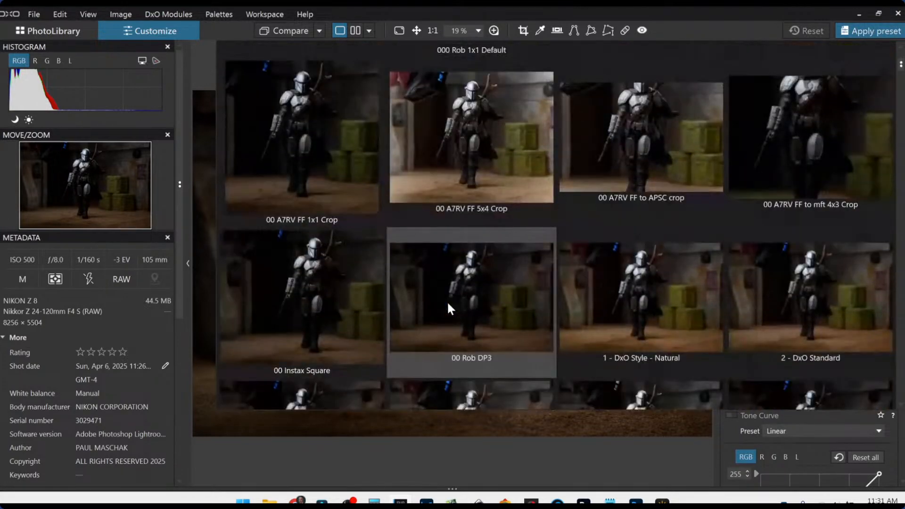
left_click(447, 301)
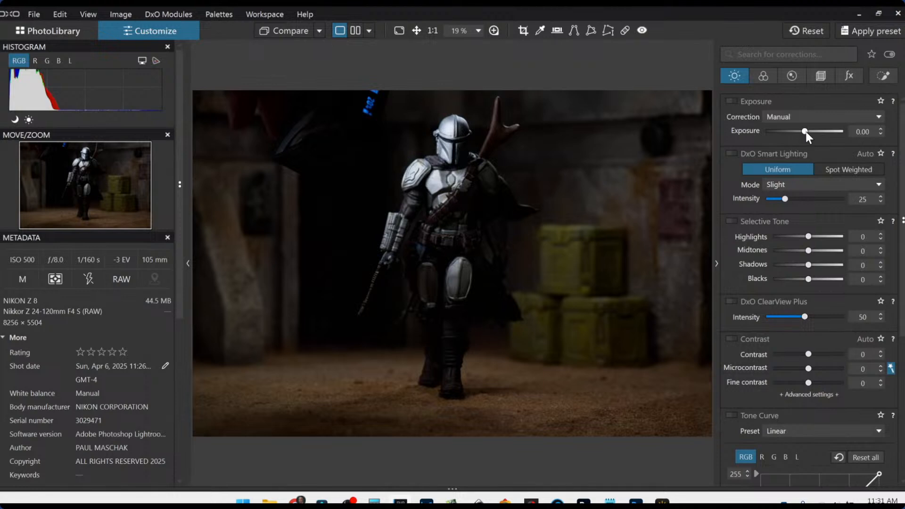
left_click_drag(806, 132, 822, 131)
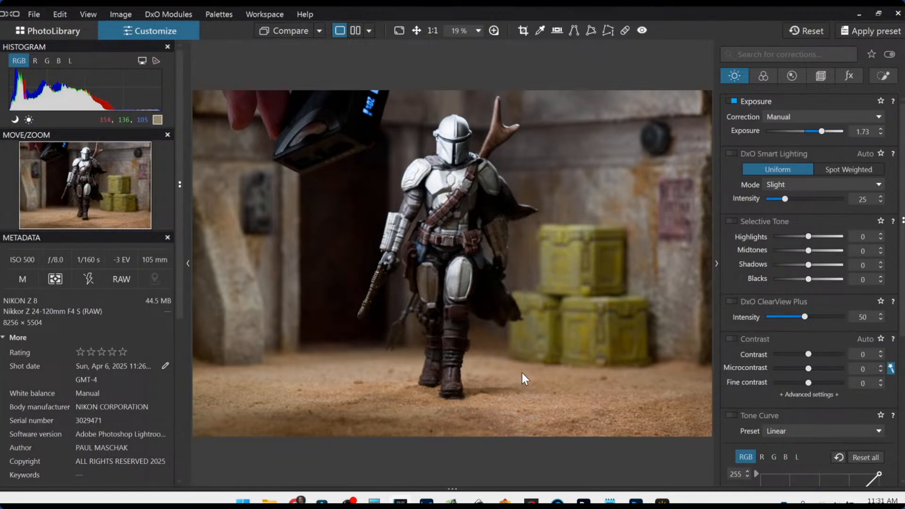
scroll(522, 372, "down", 1)
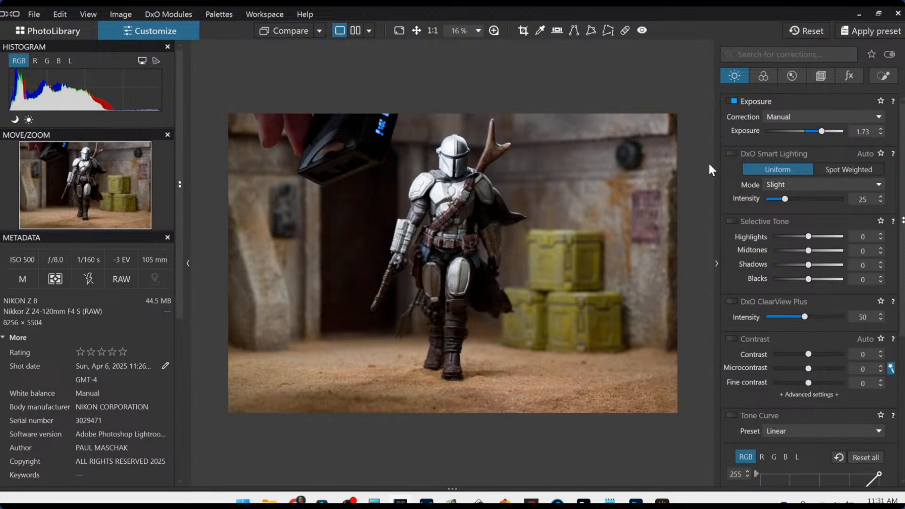
Step: Clone out the fingers beside the handheld light with an 11 px brush, taking the sources from the wall next to them
left_click(626, 30)
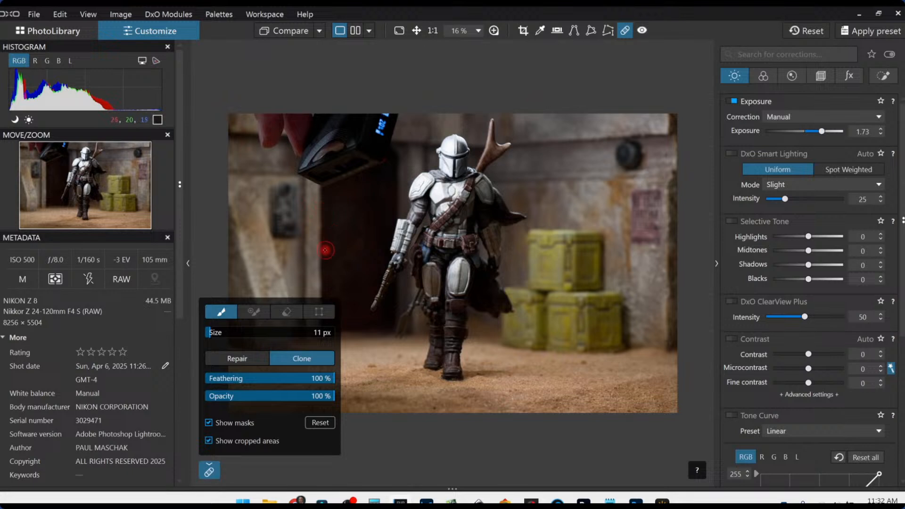
scroll(319, 211, "up", 5)
scroll(319, 212, "up", 10)
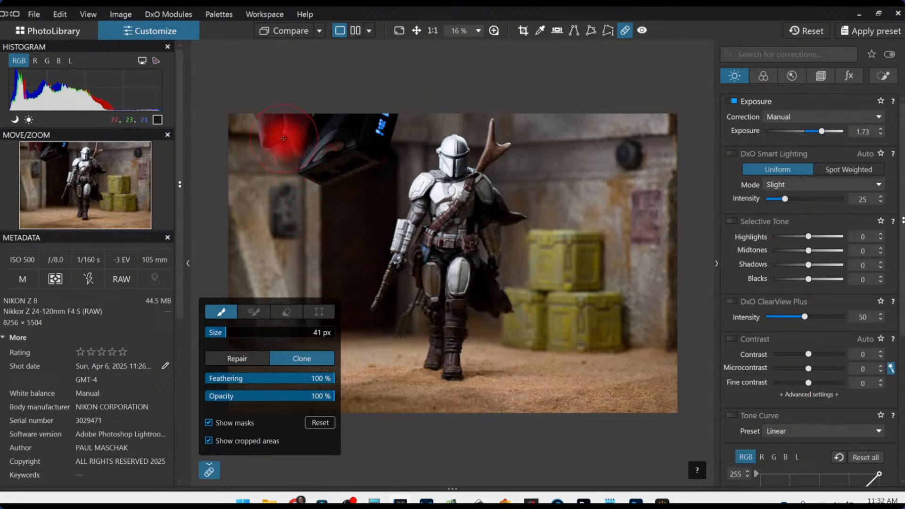
scroll(267, 136, "down", 15)
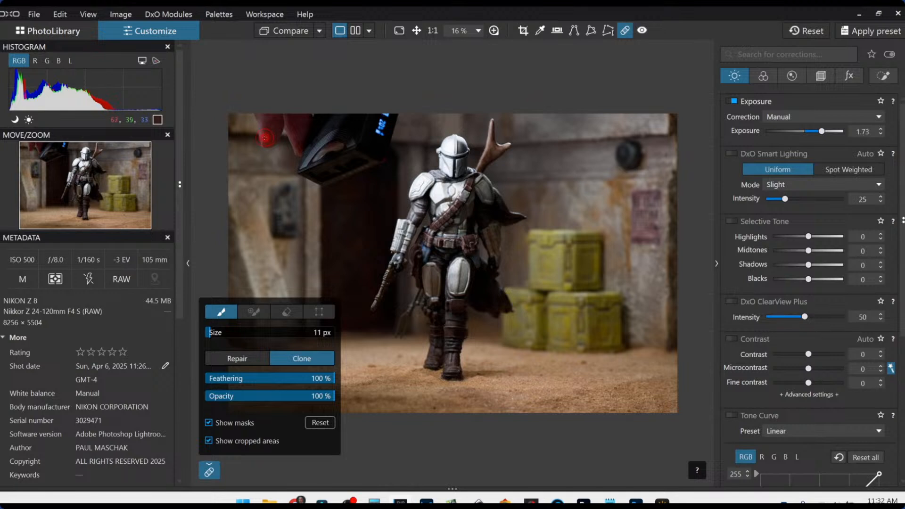
mouse_move(260, 136)
left_mouse_down()
mouse_move(278, 136)
mouse_move(260, 141)
left_mouse_up()
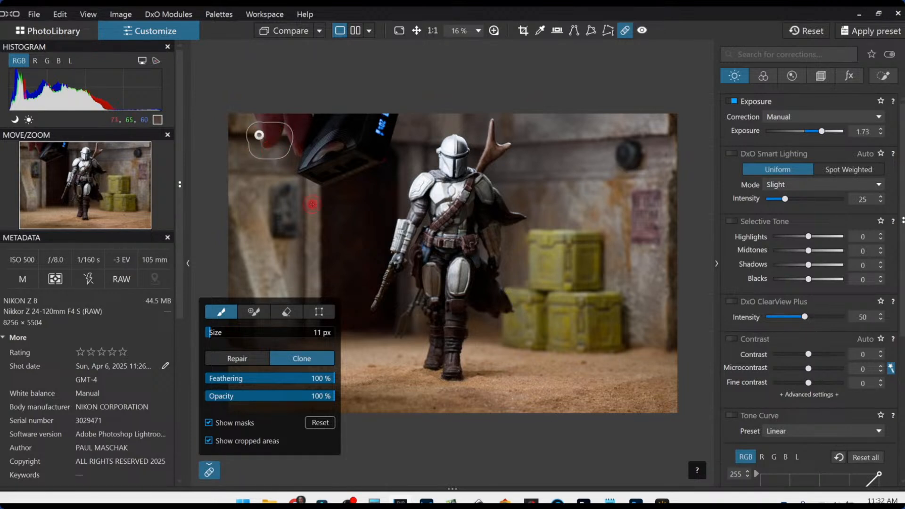
mouse_move(293, 188)
left_mouse_down()
mouse_move(216, 144)
mouse_move(229, 139)
left_mouse_up()
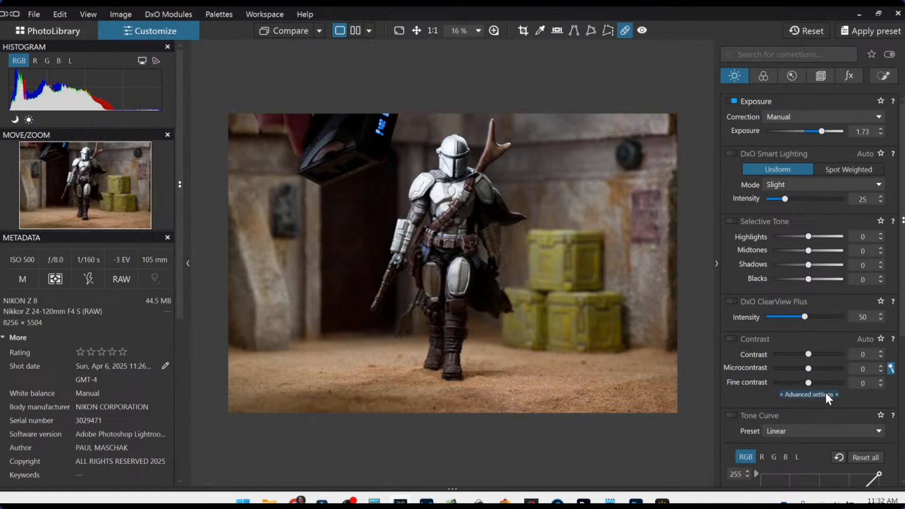
left_click_drag(297, 153, 289, 133)
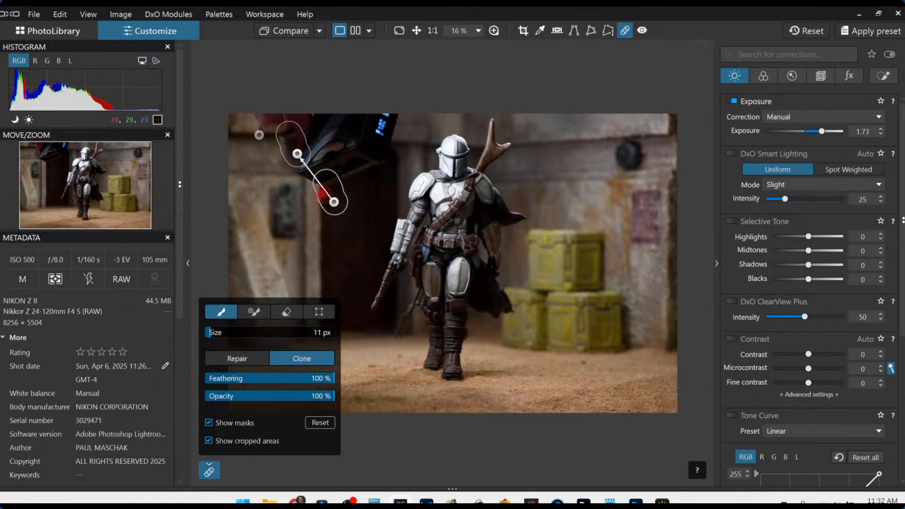
left_click_drag(331, 203, 246, 160)
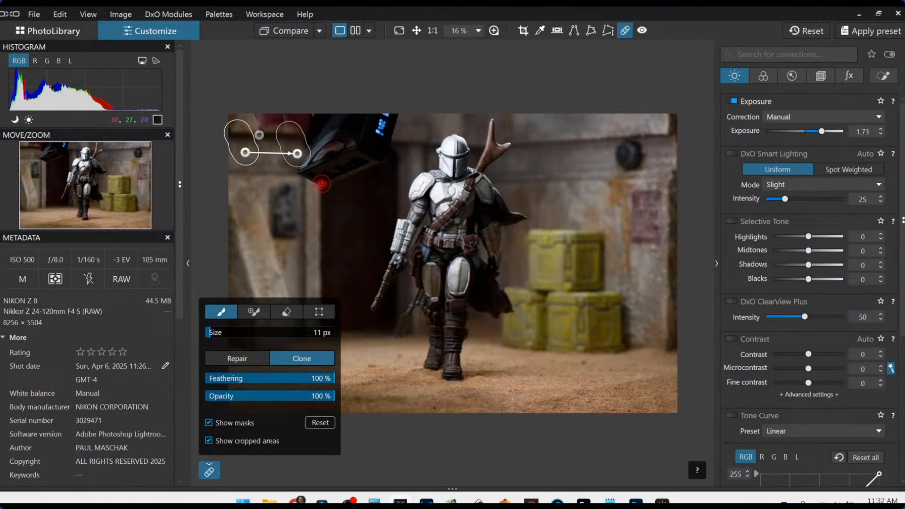
Step: Clone over the lower left corner of the handheld light, taking the sources from the door frame edge directly below
mouse_move(326, 185)
left_mouse_down()
mouse_move(303, 173)
mouse_move(304, 163)
mouse_move(325, 165)
mouse_move(323, 180)
mouse_move(322, 170)
left_mouse_up()
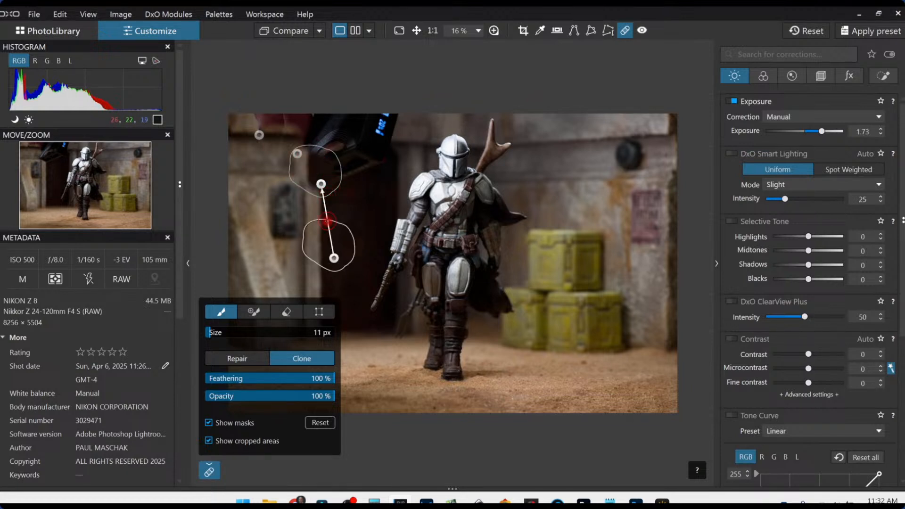
left_click_drag(336, 262, 325, 256)
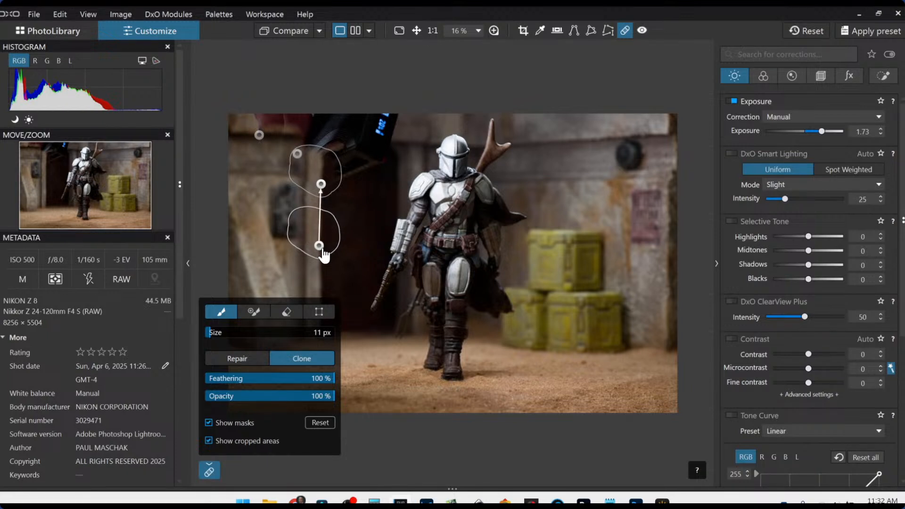
mouse_move(311, 161)
left_mouse_down()
mouse_move(310, 140)
mouse_move(325, 166)
left_mouse_up()
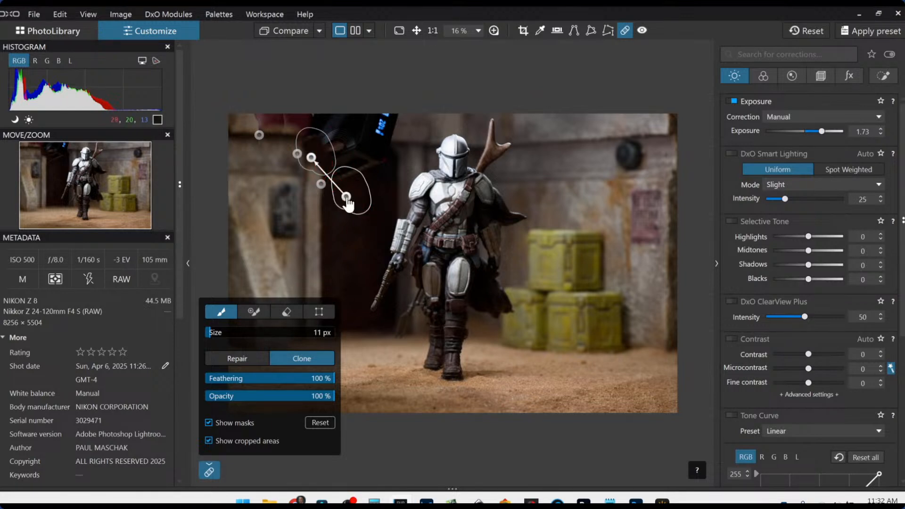
left_click_drag(348, 199, 314, 239)
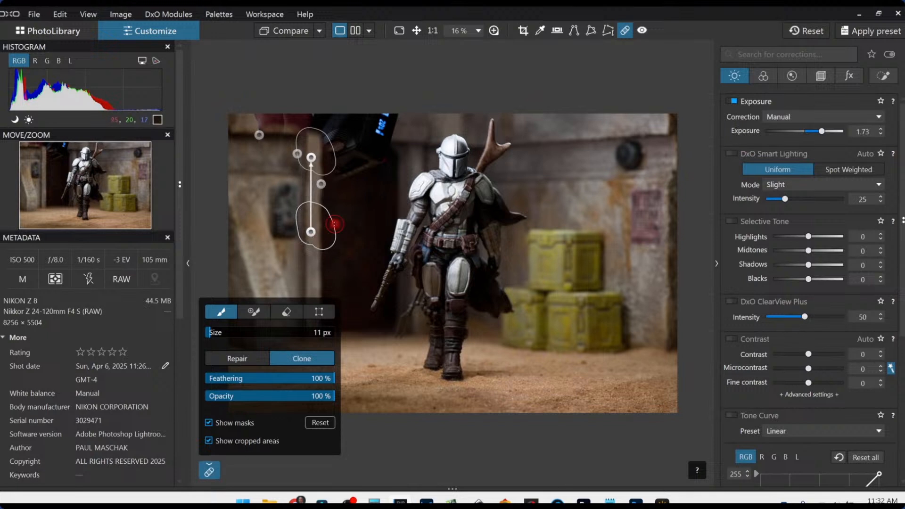
Step: Clone out the lower part of the handheld light inside the doorway, taking the sources from the dark doorway directly below
left_click_drag(379, 164, 325, 186)
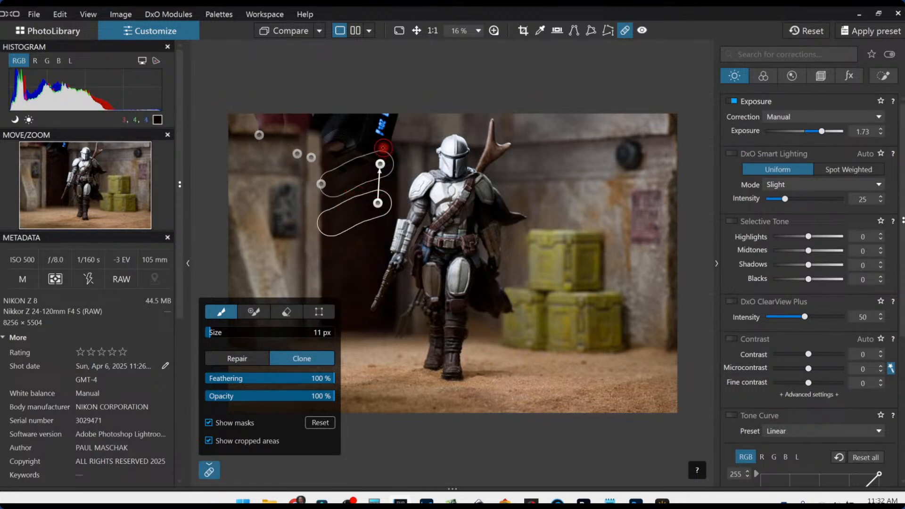
left_click_drag(385, 150, 329, 169)
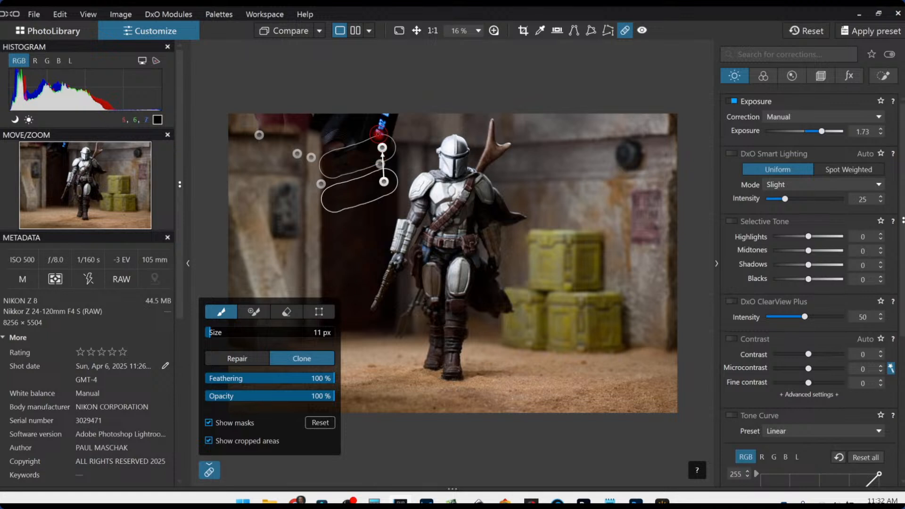
left_click_drag(378, 134, 328, 161)
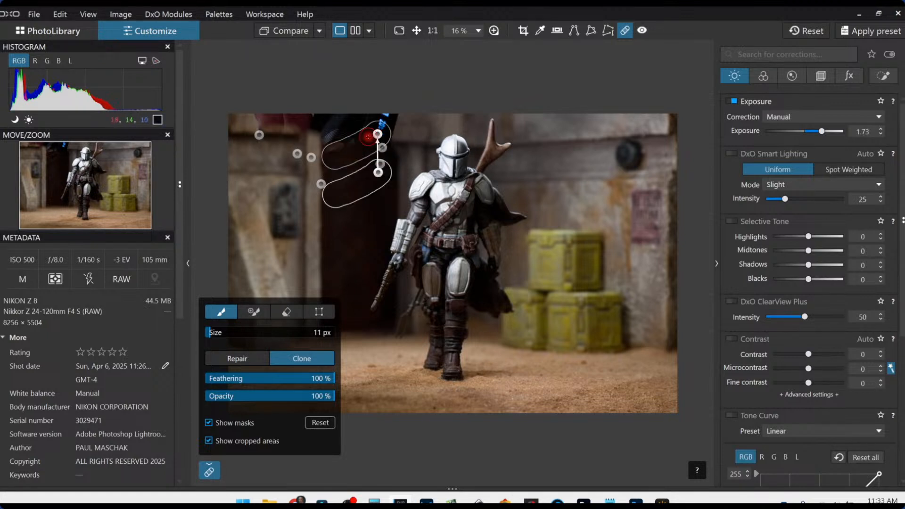
left_click_drag(367, 134, 321, 143)
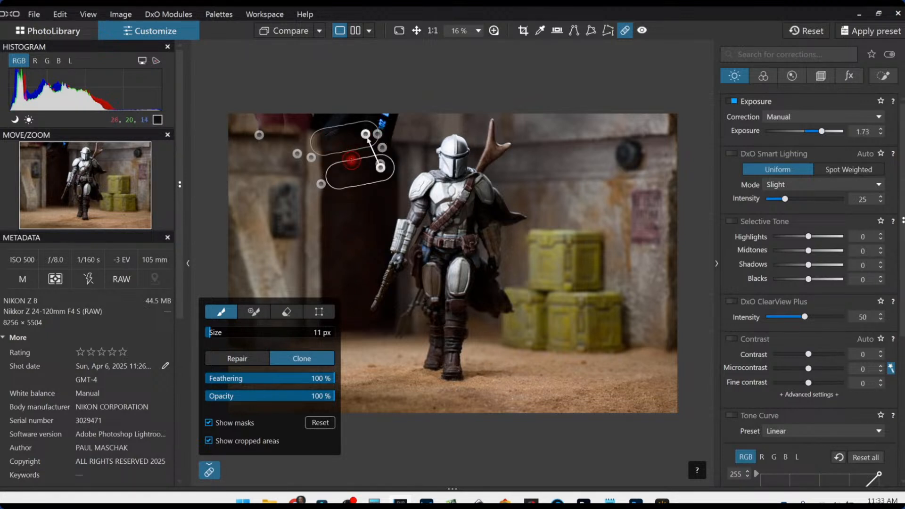
left_click_drag(384, 178, 372, 177)
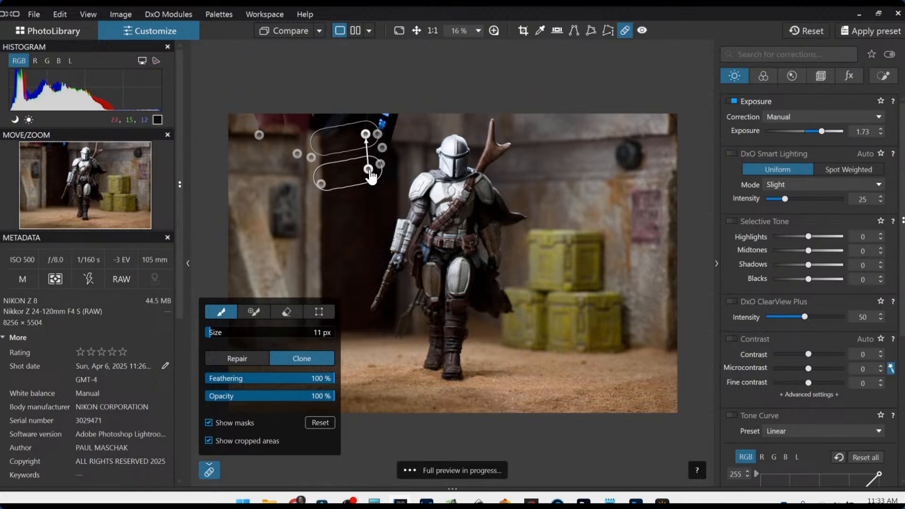
left_click(382, 149)
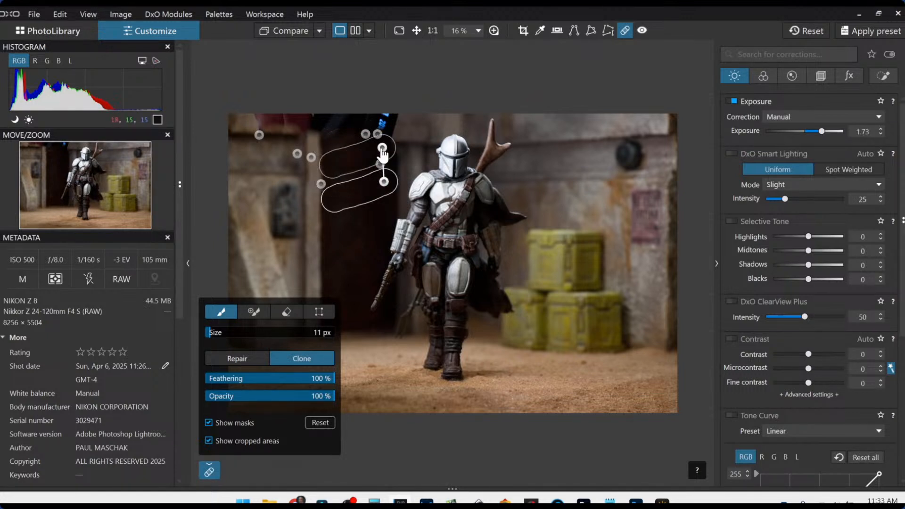
left_click_drag(384, 182, 380, 184)
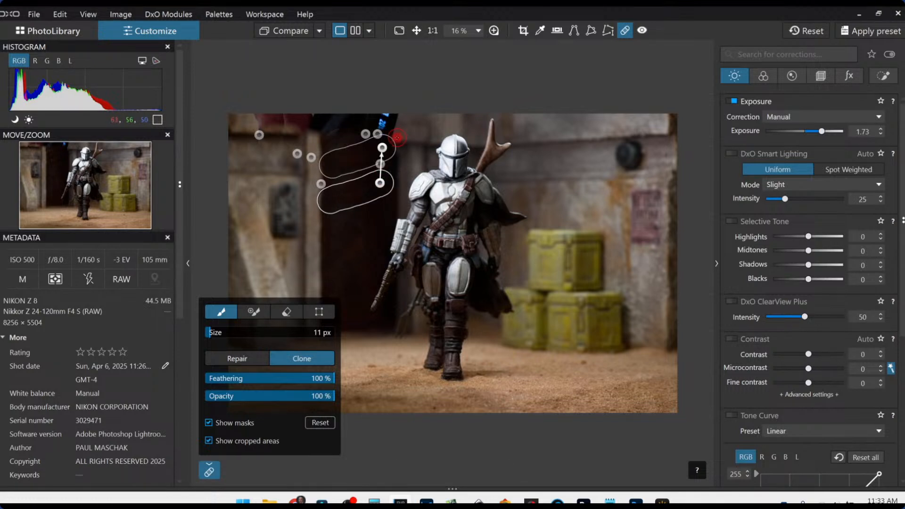
Step: Clone over the light's remaining middle band and upper right corner, taking the sources from the doorway below and the wall to the right
left_click_drag(399, 138, 325, 138)
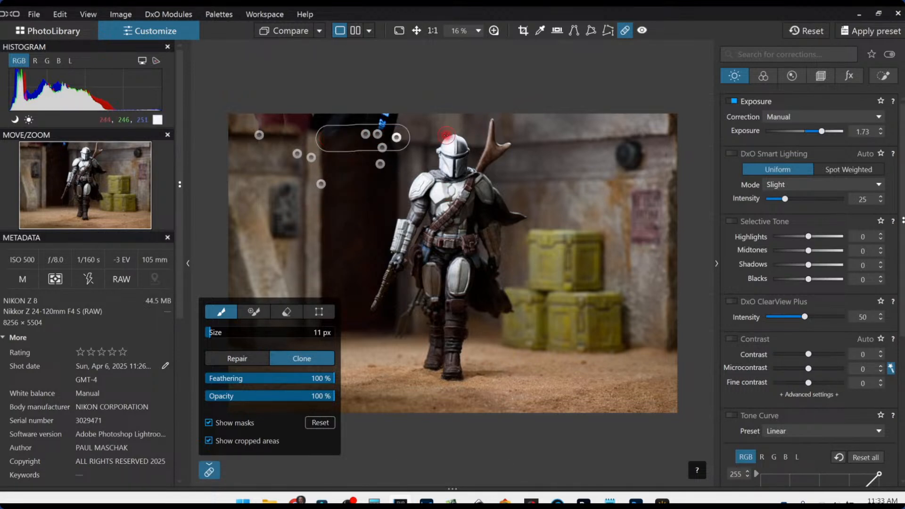
left_click_drag(393, 188, 398, 189)
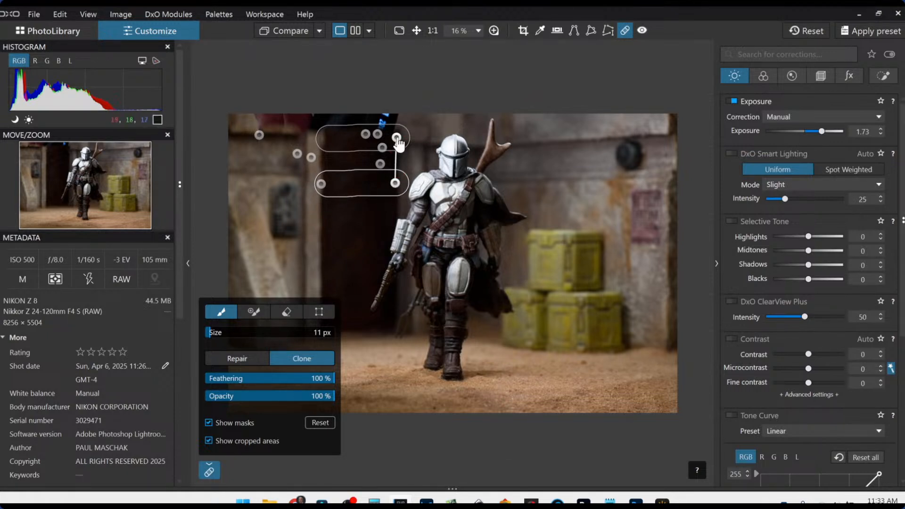
mouse_move(401, 126)
left_mouse_down()
mouse_move(372, 126)
mouse_move(393, 122)
left_mouse_up()
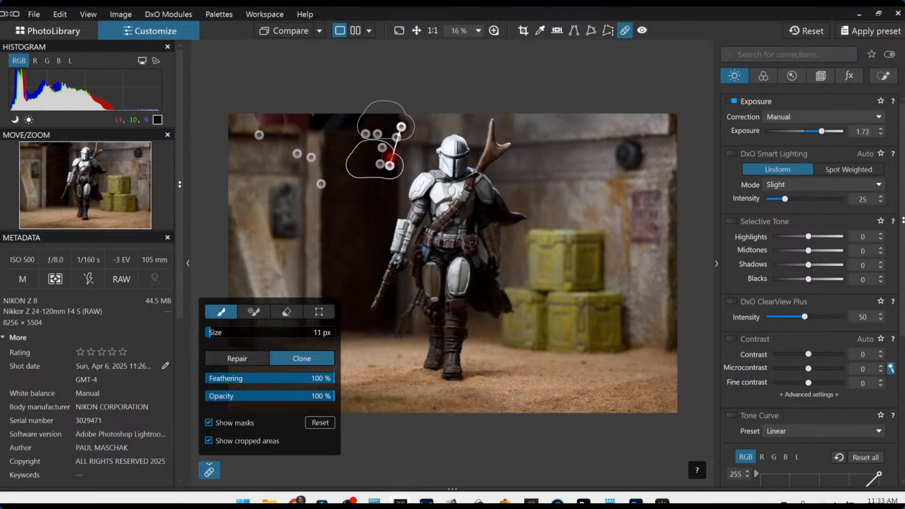
left_click_drag(392, 167, 437, 135)
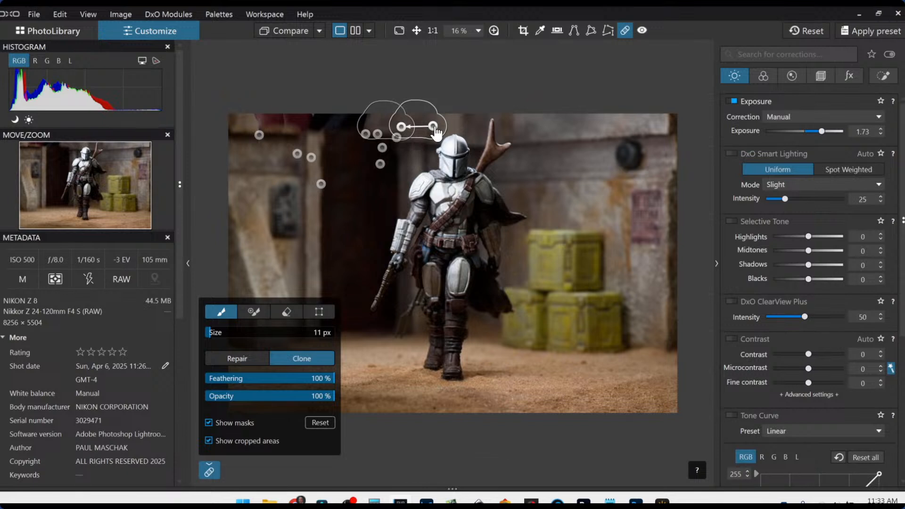
Step: Clone over the remnants along the photo's upper edge, taking the sources from the wall on either side of the figure's rifle
mouse_move(369, 119)
left_mouse_down()
mouse_move(292, 108)
mouse_move(287, 120)
mouse_move(261, 117)
left_mouse_up()
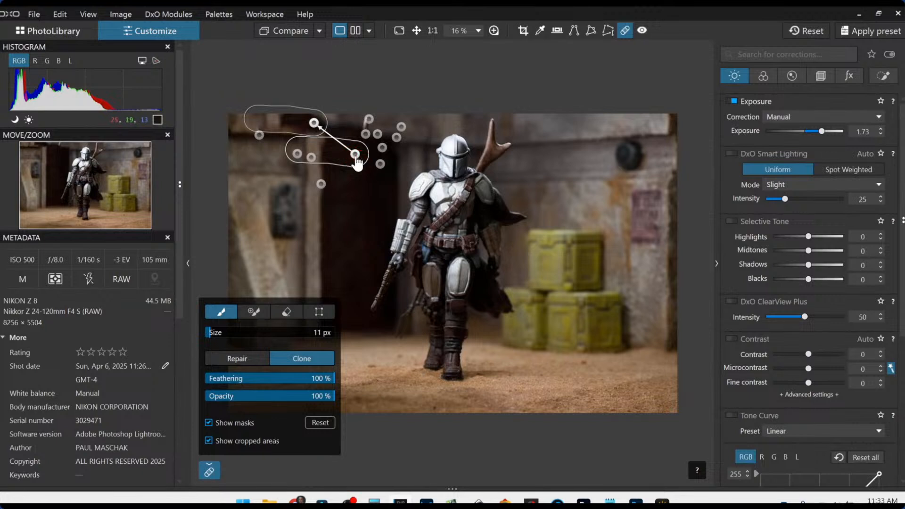
mouse_move(355, 154)
left_mouse_down()
mouse_move(396, 129)
mouse_move(596, 126)
left_mouse_up()
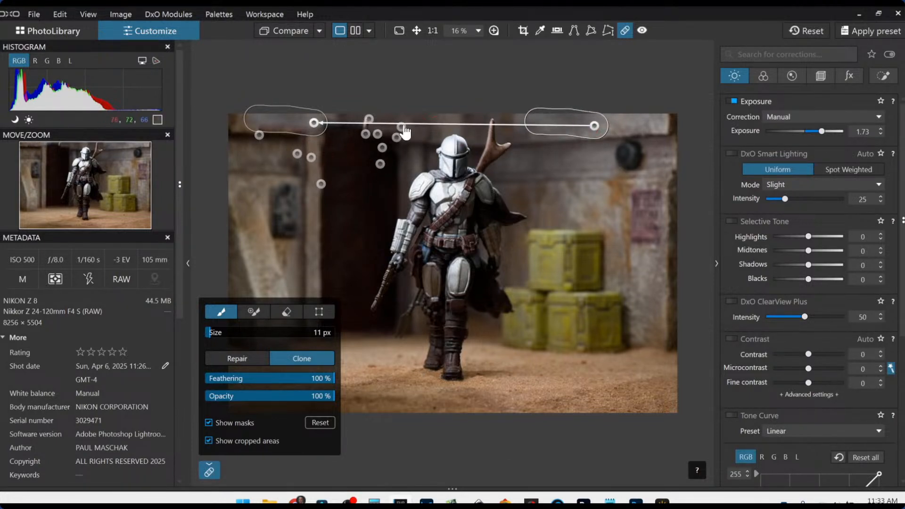
left_click(370, 121)
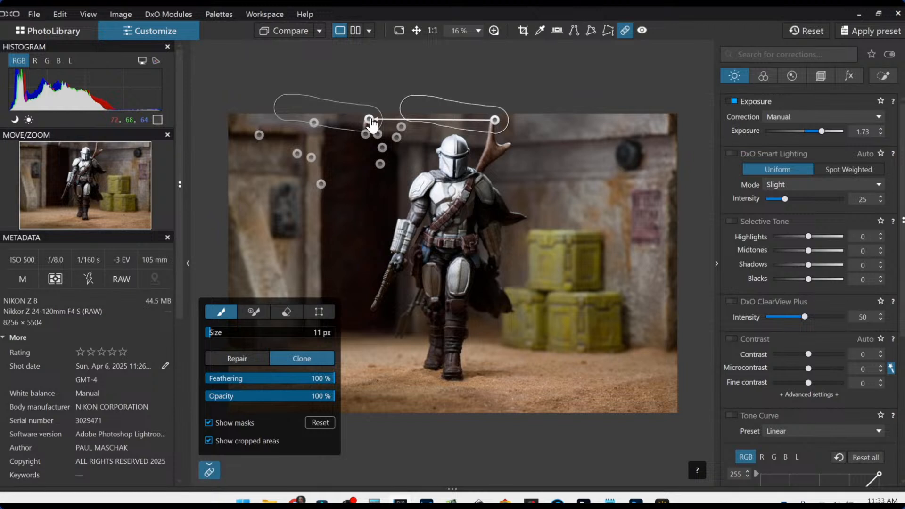
left_click_drag(372, 125, 373, 128)
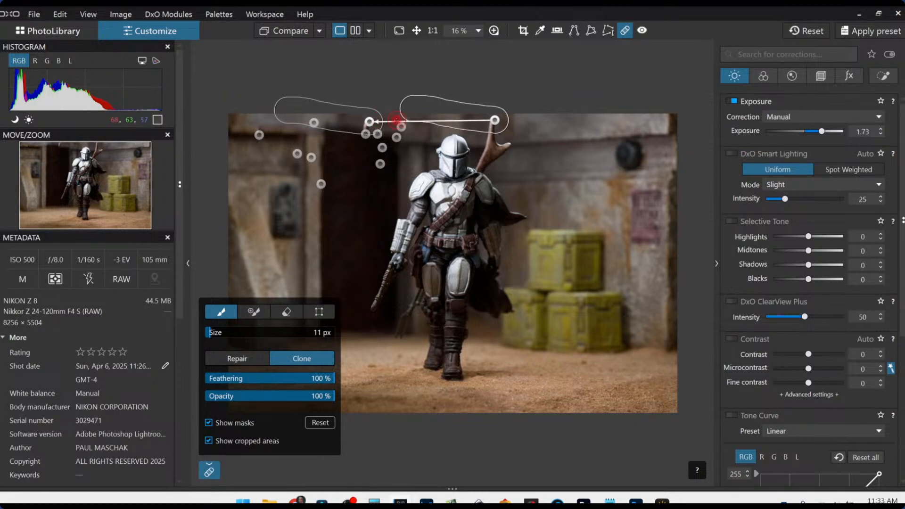
left_click_drag(496, 124, 473, 125)
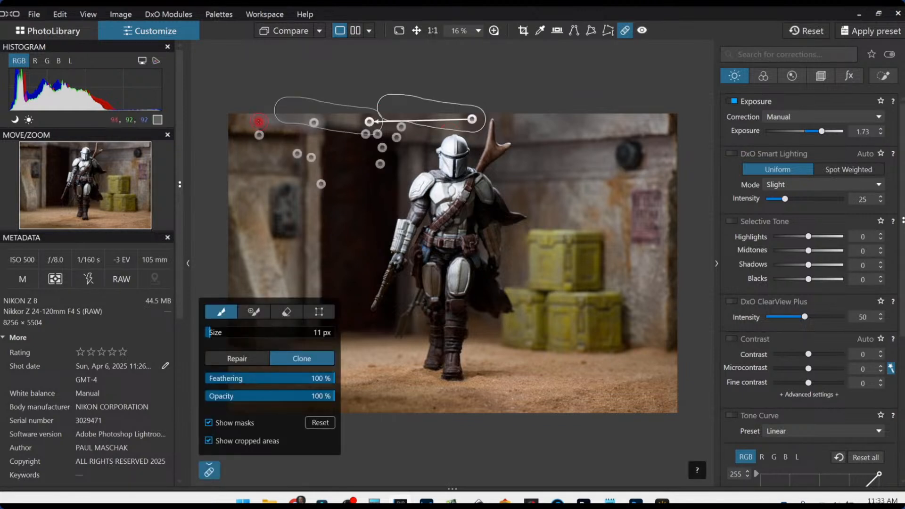
Step: Readjust the source of the clone spot on the far left wall and finish the retouching
left_click(259, 136)
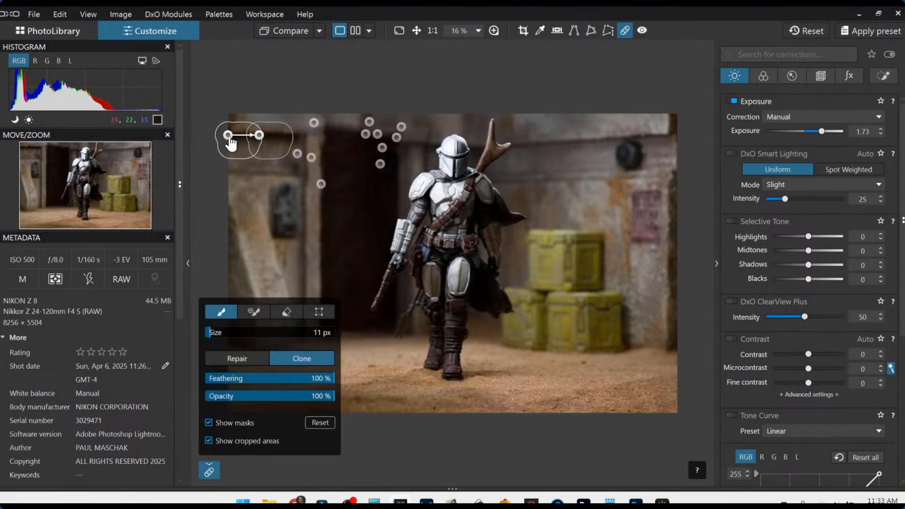
left_click_drag(228, 136, 262, 136)
key("Escape")
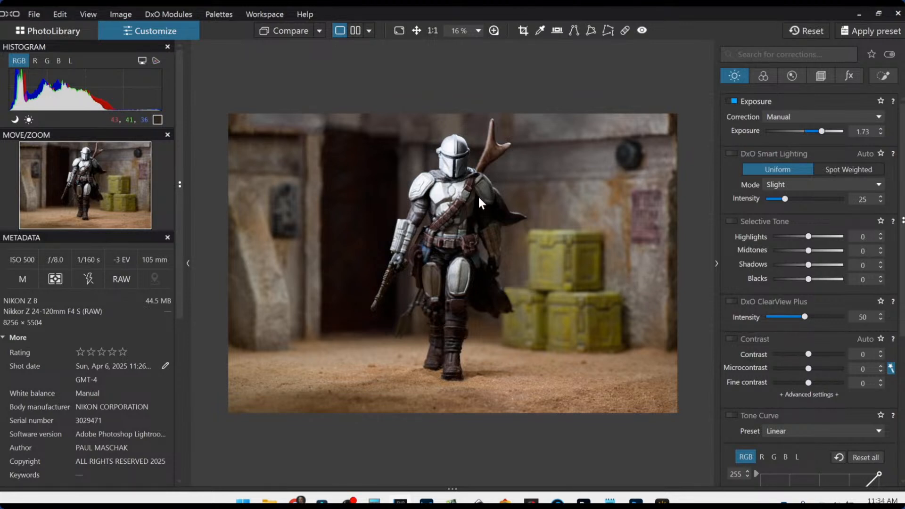
Step: Reset the photo's exposure correction to 0.00
double_click(821, 132)
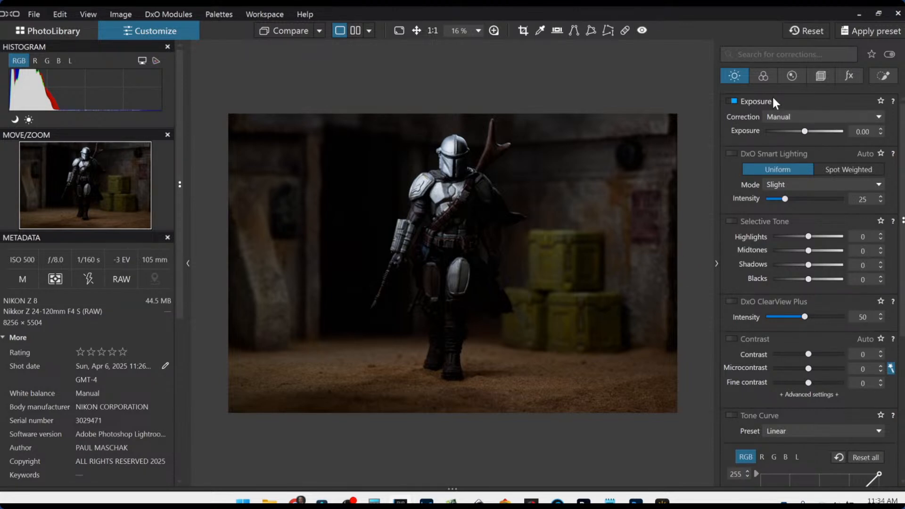
left_click(764, 76)
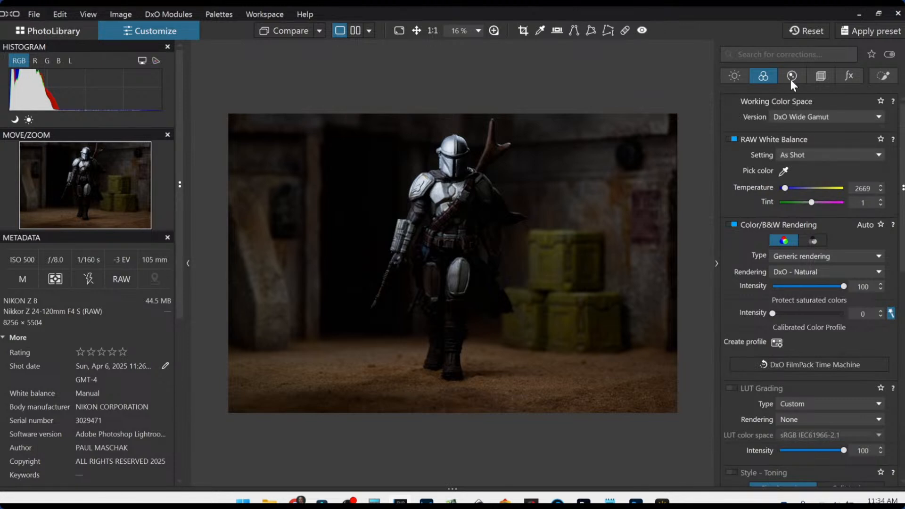
Step: Try a 16 × 9 crop of the miniature, trimming both sides to about 7661 × 4310 px
left_click(820, 77)
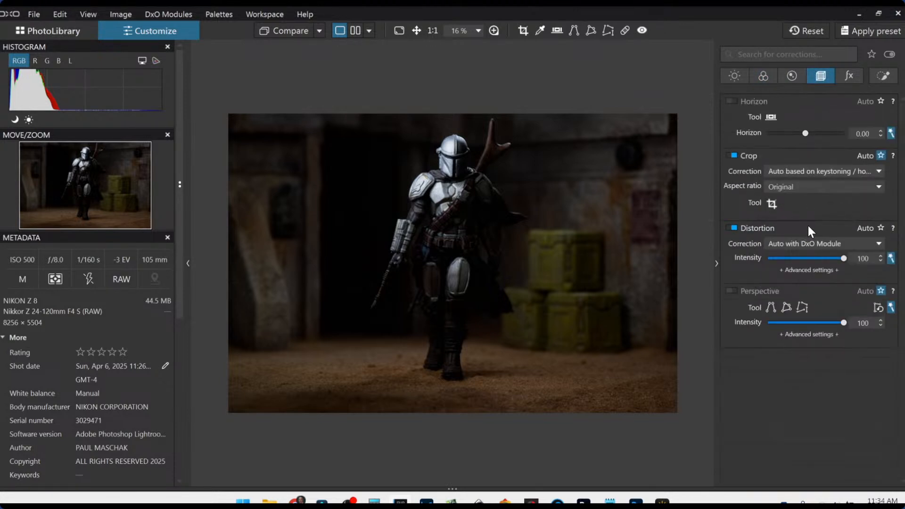
left_click(809, 186)
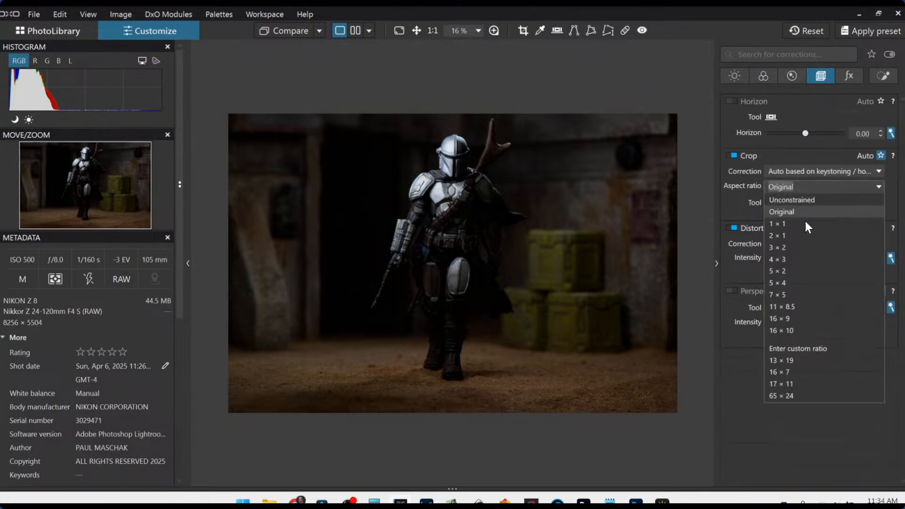
left_click(800, 319)
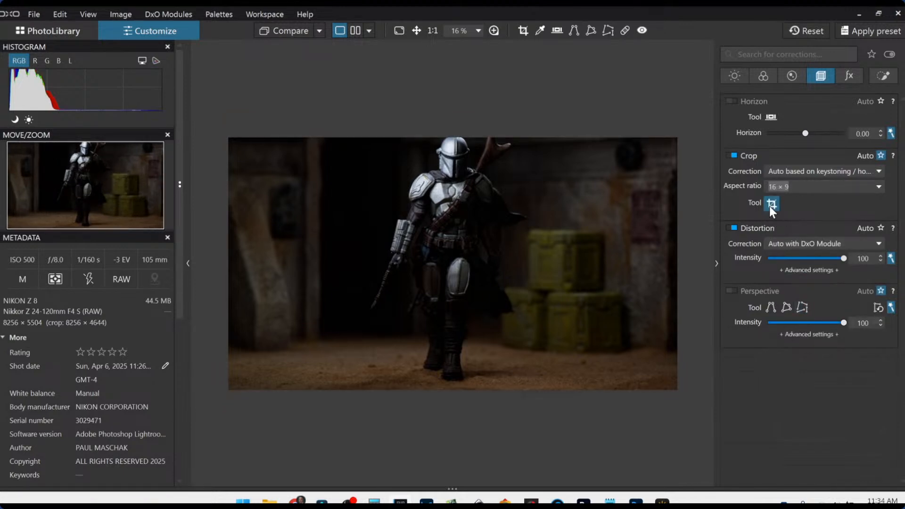
left_click(772, 203)
mouse_move(537, 184)
left_mouse_down()
mouse_move(534, 169)
mouse_move(529, 203)
mouse_move(530, 193)
left_mouse_up()
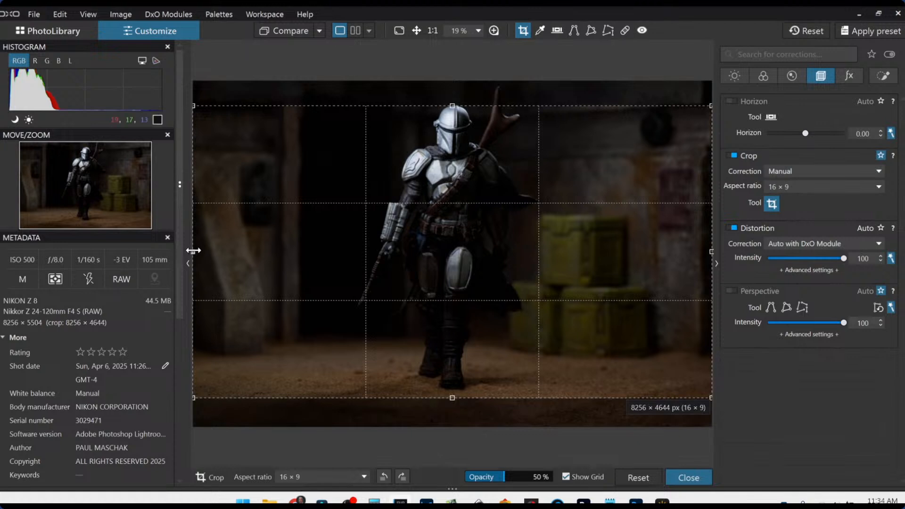
left_click_drag(193, 251, 209, 252)
left_click_drag(706, 253, 686, 252)
key("Return")
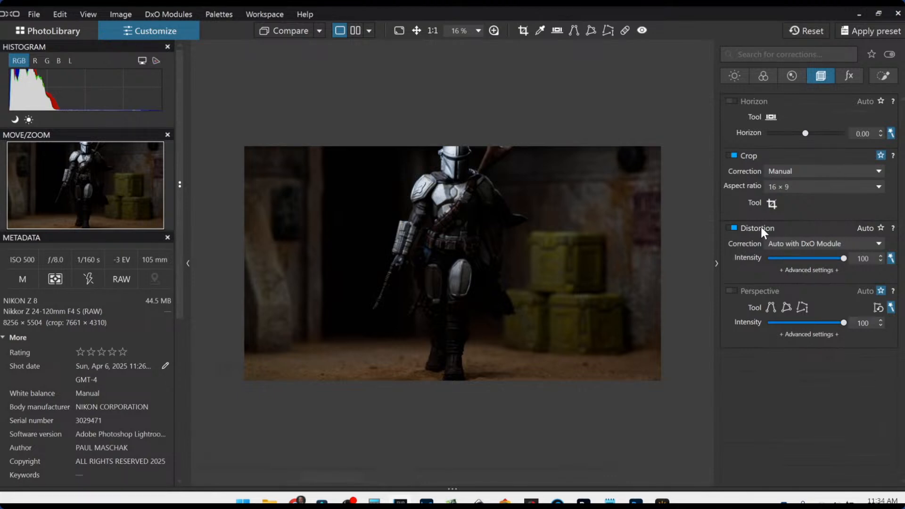
Step: Set the crop's aspect ratio to Original and crop to about 7810 × 5207 px, keeping the full upper edge and trimming the ground
left_click(782, 188)
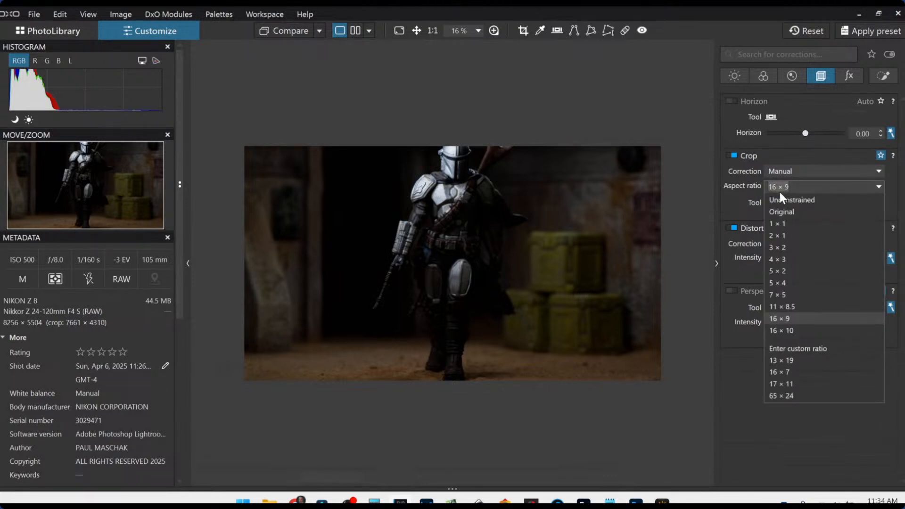
left_click(776, 212)
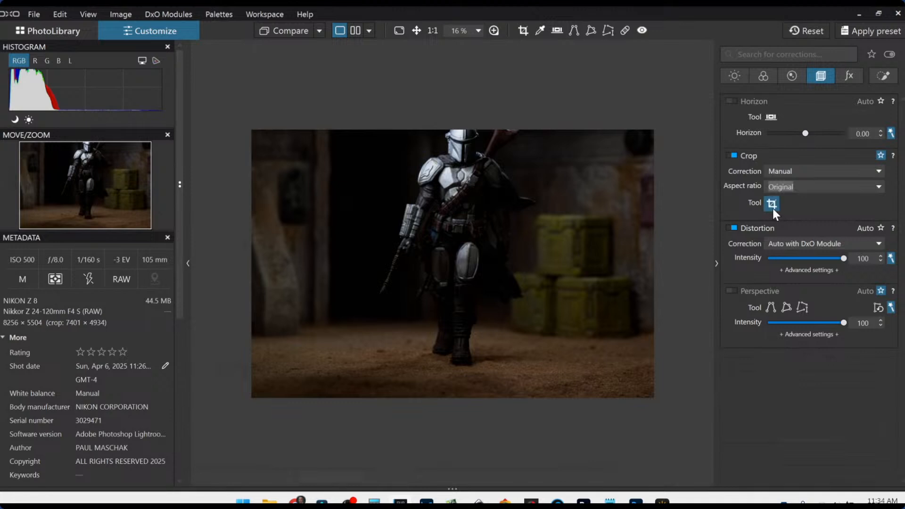
left_click(773, 208)
left_click_drag(444, 100, 443, 55)
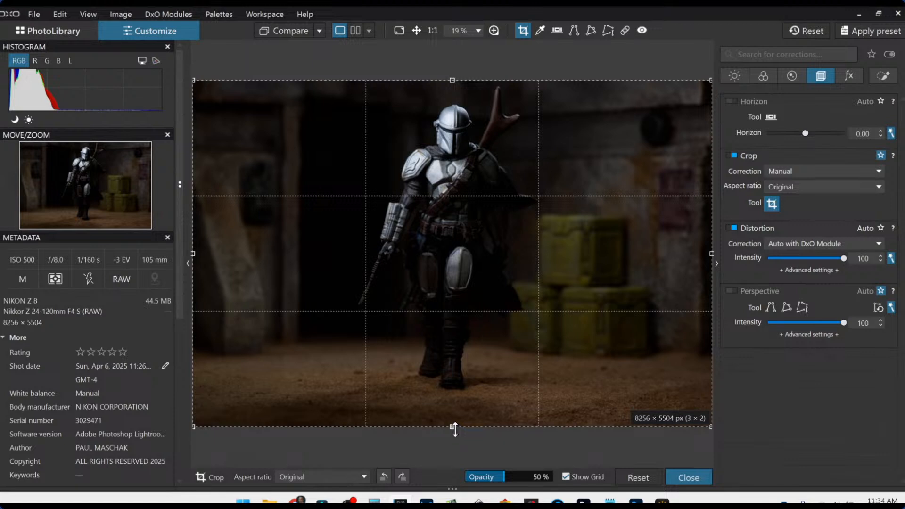
left_click_drag(453, 429, 453, 409)
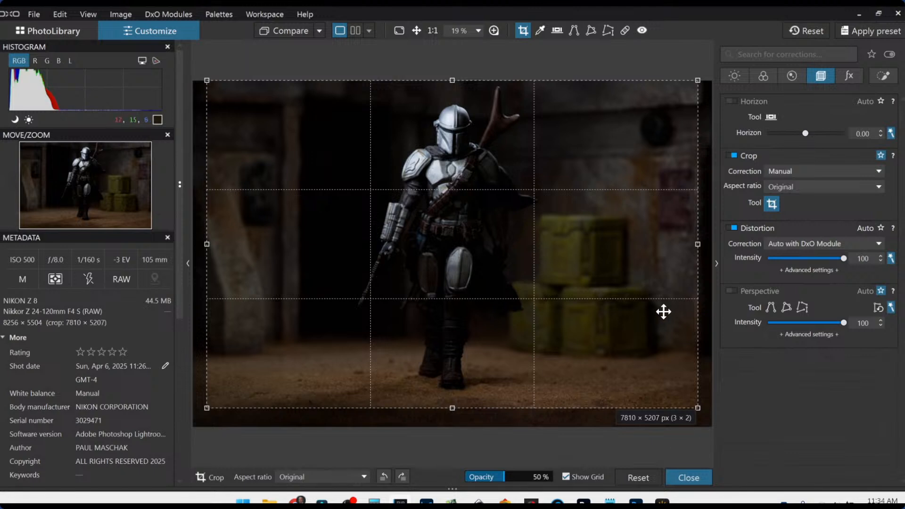
key("Return")
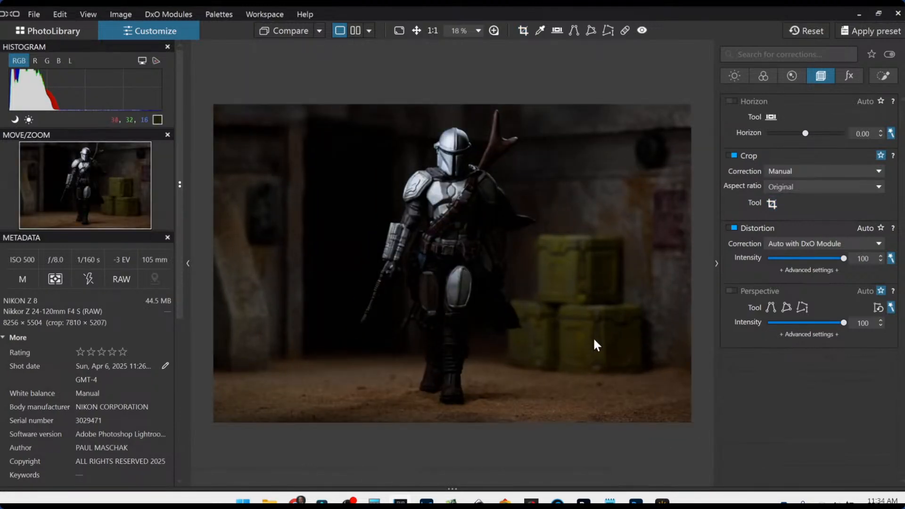
left_click(772, 204)
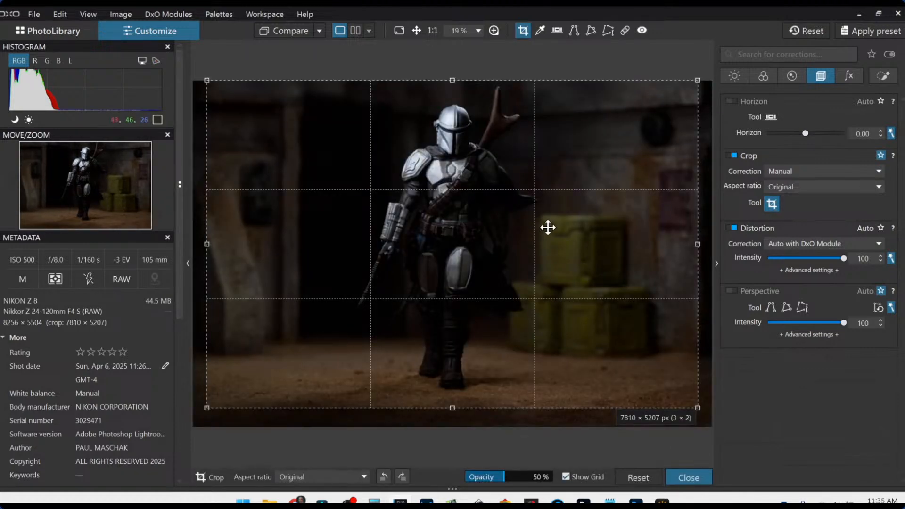
key("Return")
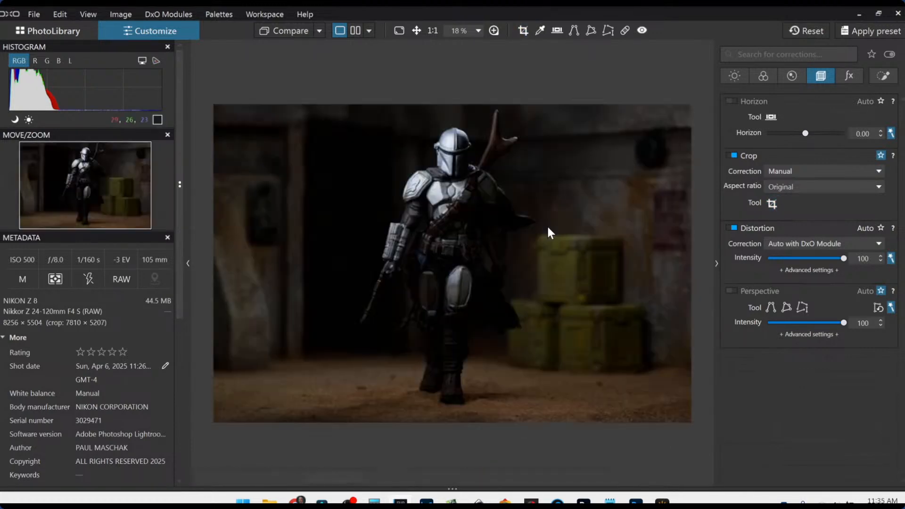
left_click(875, 73)
left_click(755, 119)
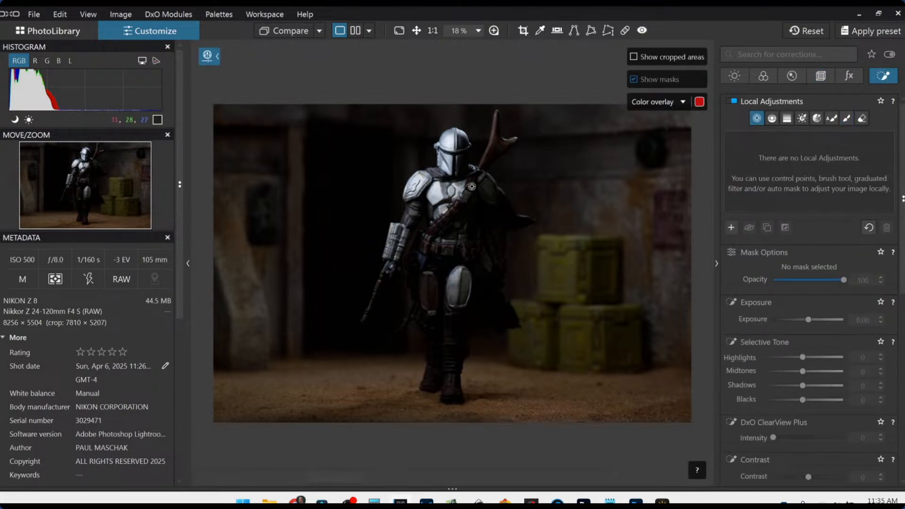
scroll(467, 186, "up", 4)
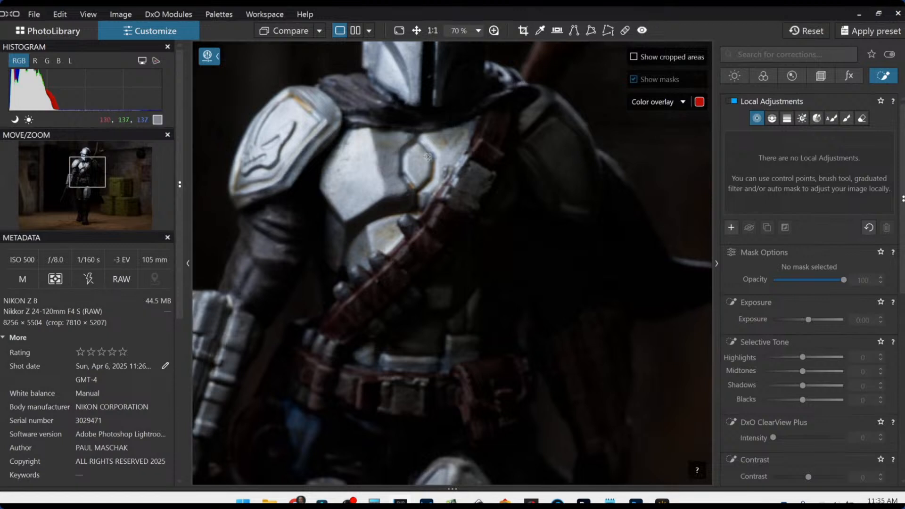
scroll(421, 130, "down", 2)
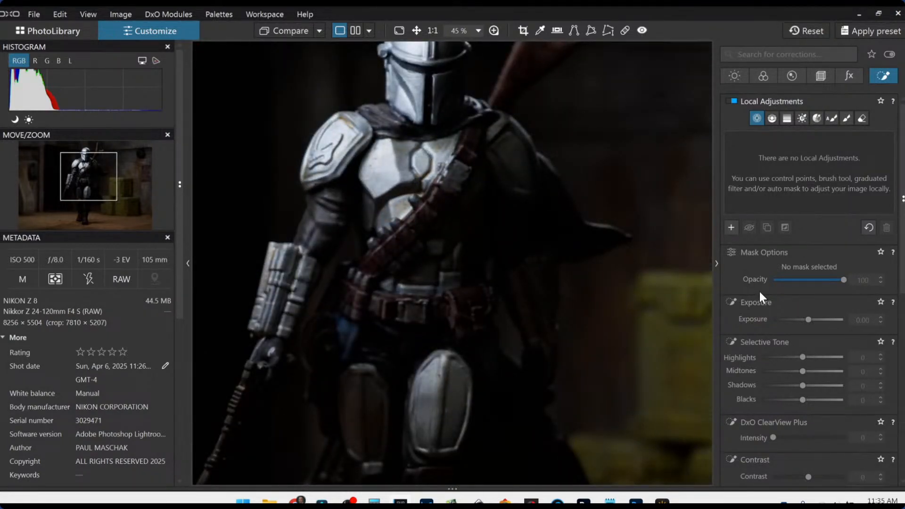
scroll(760, 292, "down", 7)
scroll(760, 292, "up", 7)
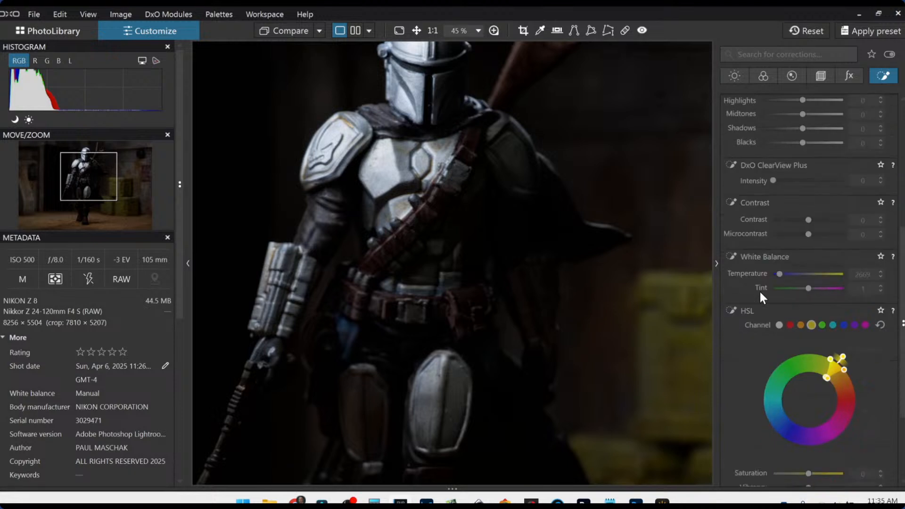
Step: Set the Details value of the Lens Sharpness Optimization to 88
left_click(850, 76)
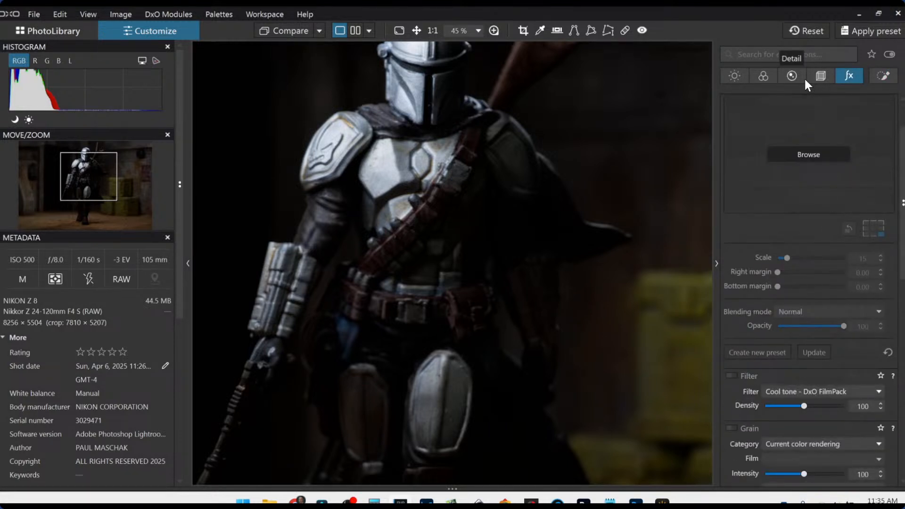
left_click(792, 76)
scroll(790, 264, "up", 1)
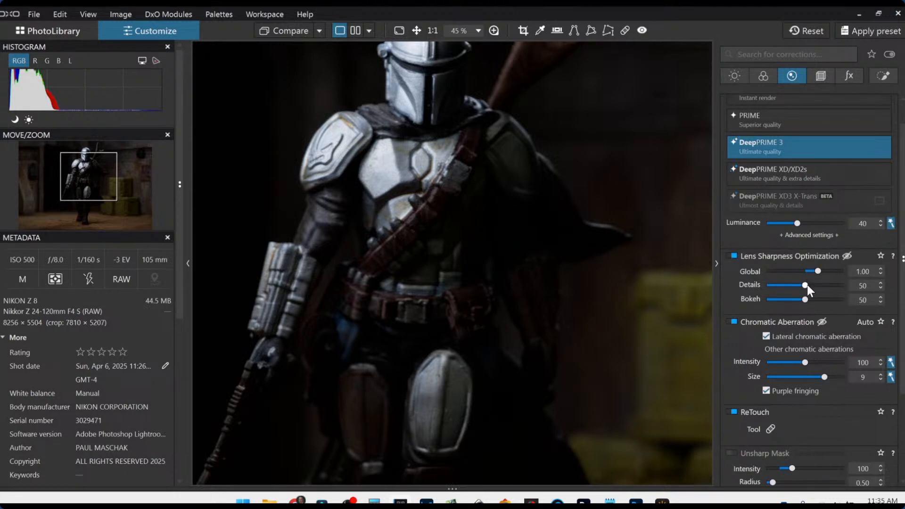
left_click_drag(807, 285, 831, 284)
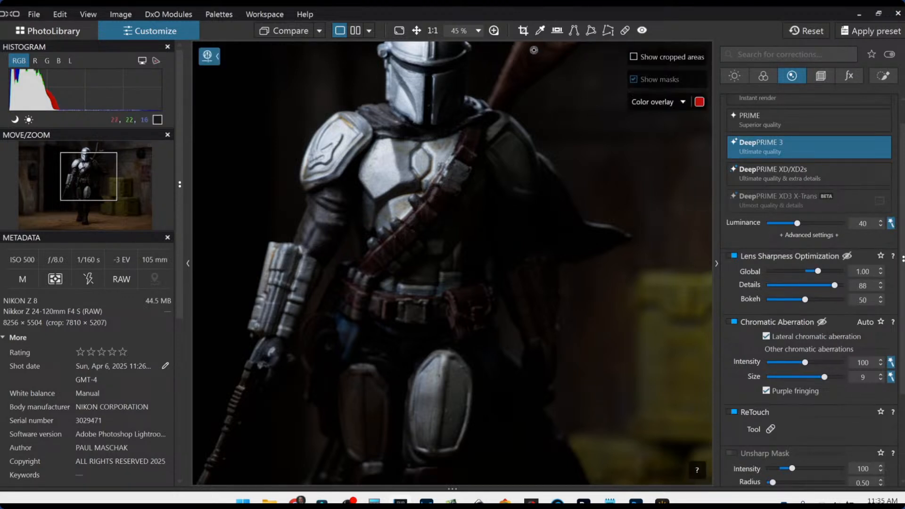
Step: Apply an Unsharp Mask with intensity 296, radius 2.56 and threshold 5, judging it on the helmet magnified to 200%
left_click(493, 32)
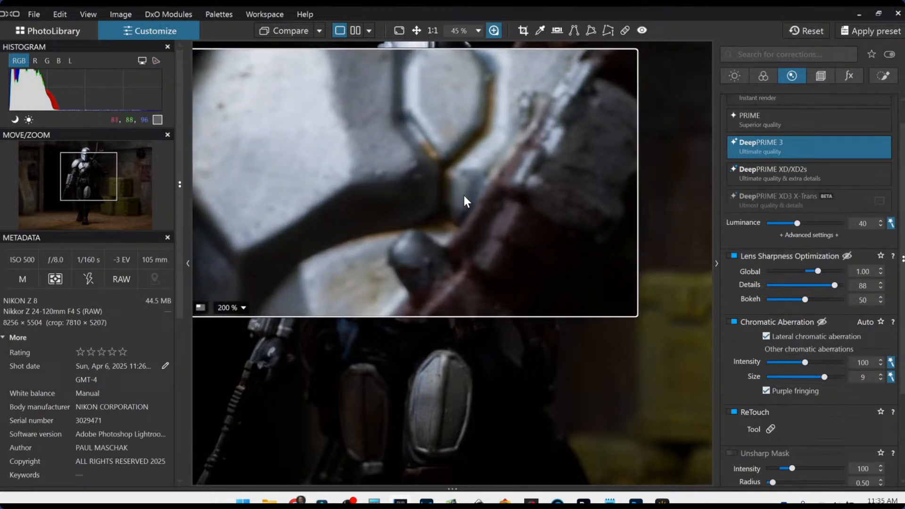
scroll(464, 195, "down", 2)
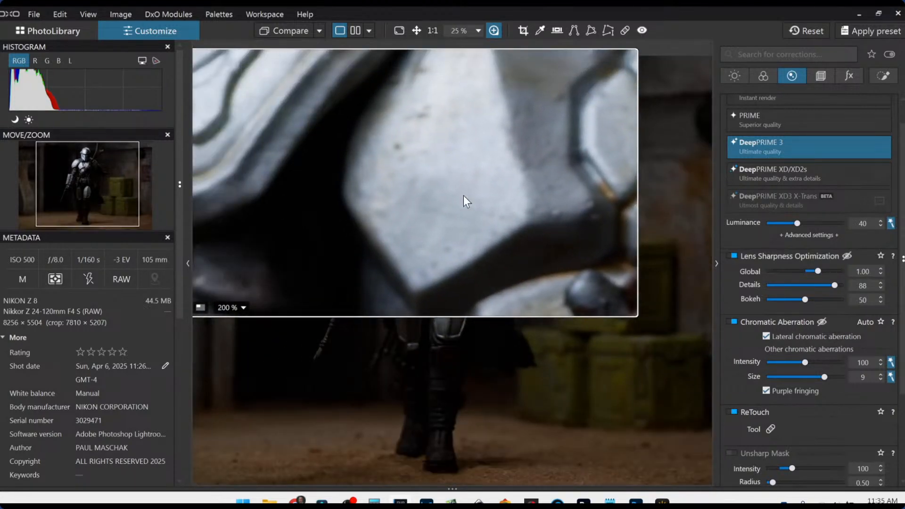
scroll(463, 196, "down", 2)
scroll(463, 196, "up", 1)
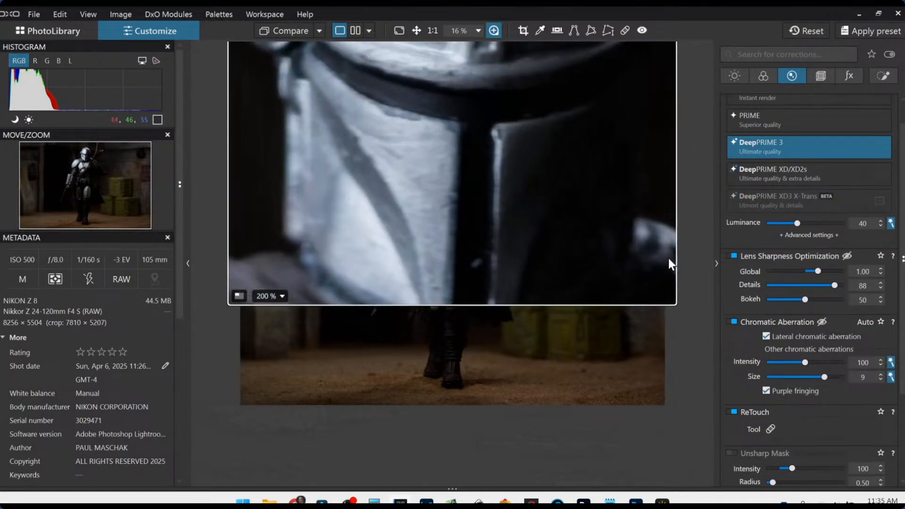
scroll(793, 352, "down", 4)
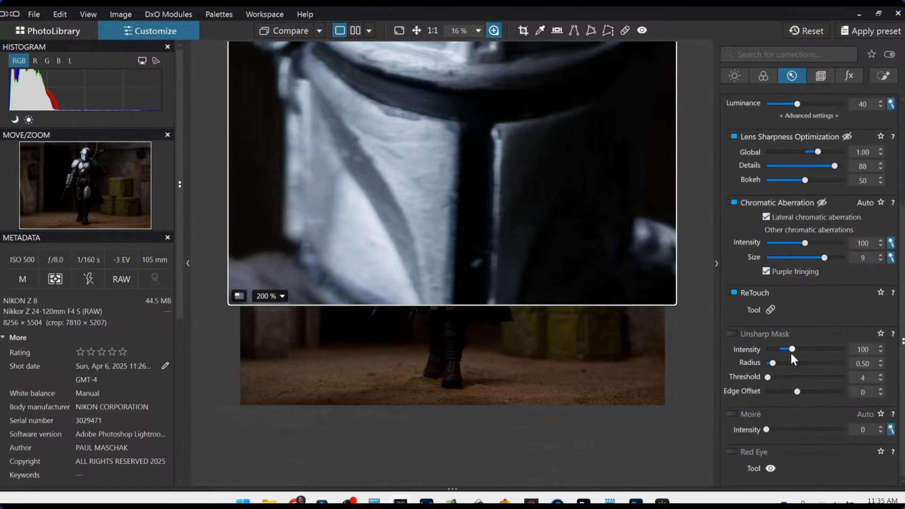
left_click(735, 334)
left_click_drag(776, 364, 817, 349)
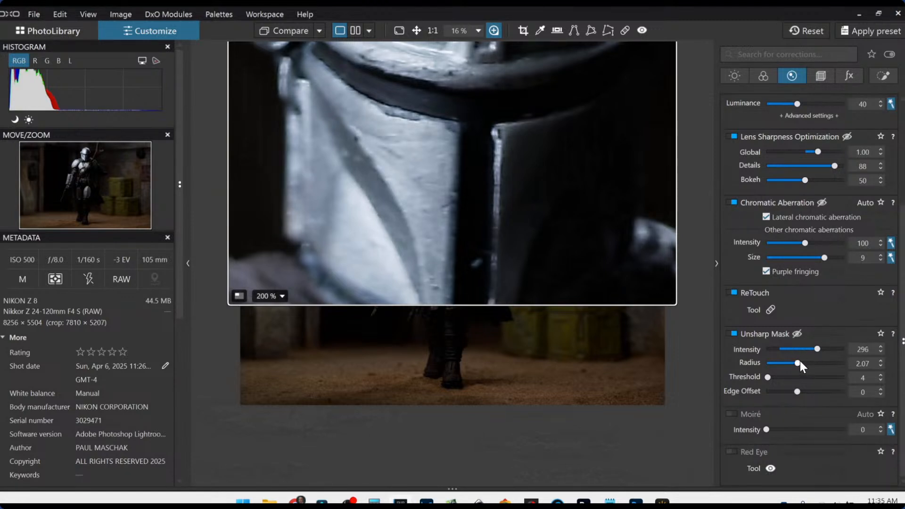
left_click_drag(802, 363, 804, 363)
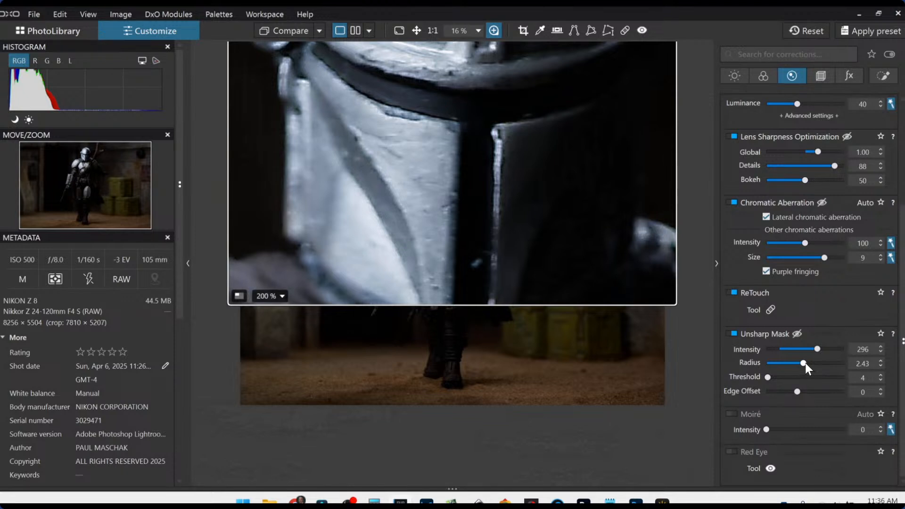
mouse_move(806, 363)
left_mouse_down()
mouse_move(796, 363)
mouse_move(806, 365)
left_mouse_up()
scroll(551, 239, "down", 1)
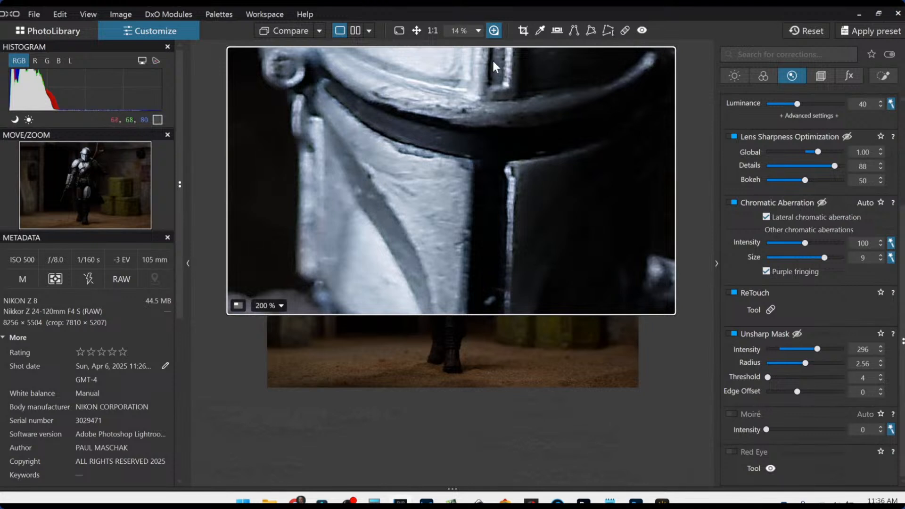
left_click(493, 31)
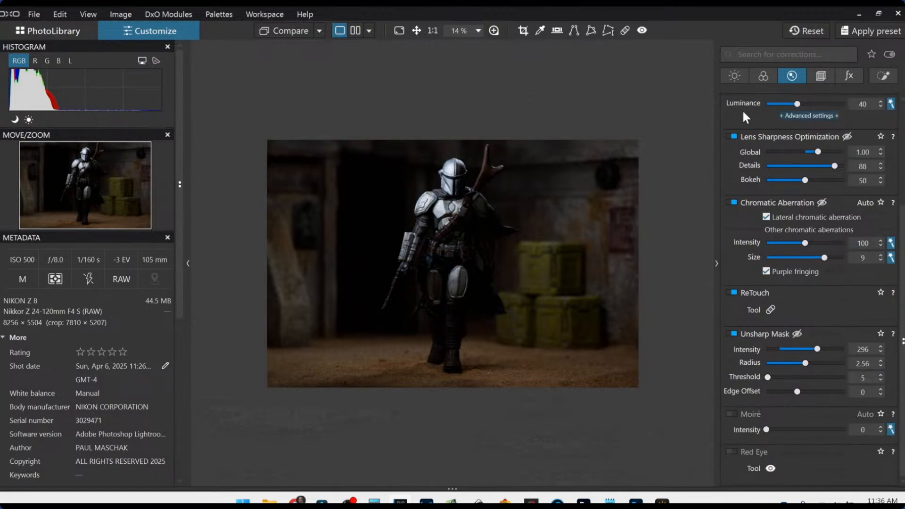
Step: Turn on DxO ClearView Plus for the whole photo with an intensity of 55
left_click(745, 80)
scroll(759, 245, "up", 1)
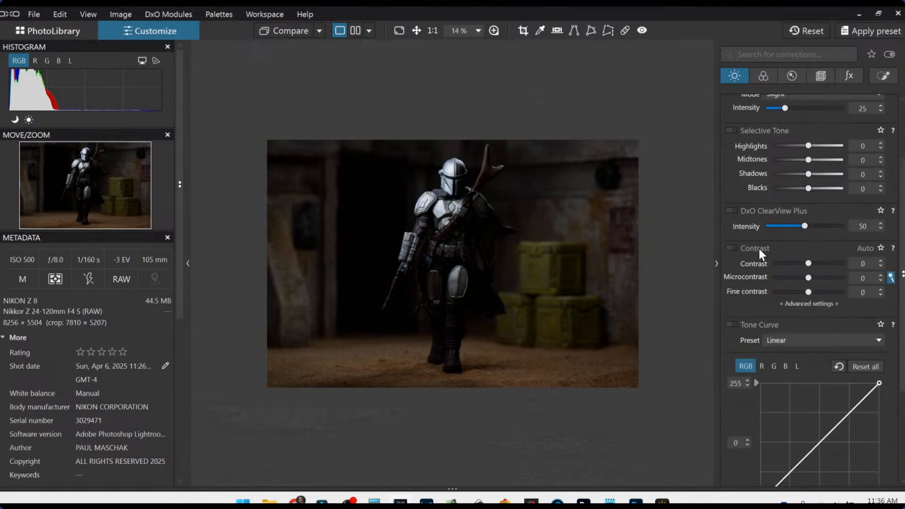
left_click(774, 227)
left_click_drag(777, 226, 810, 227)
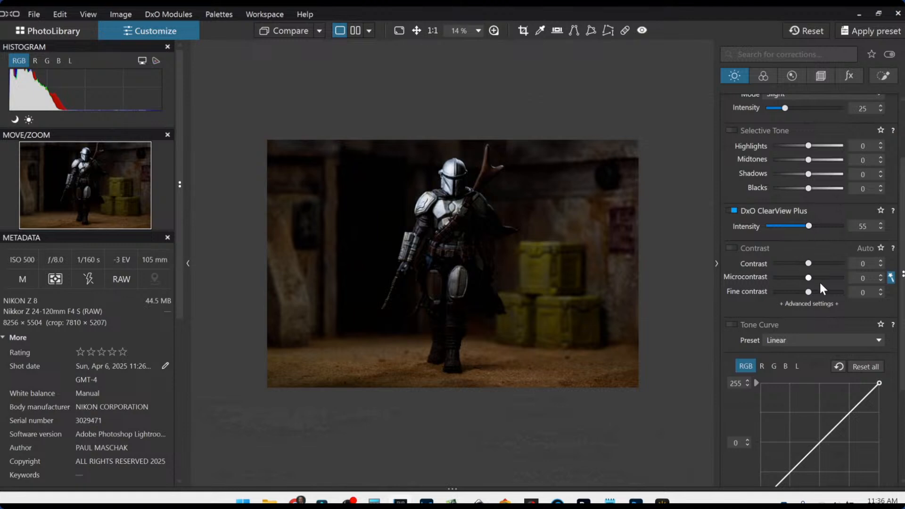
Step: Try raising the whole photo's microcontrast and return it to 0
left_click(730, 249)
left_click_drag(814, 278, 827, 279)
double_click(827, 280)
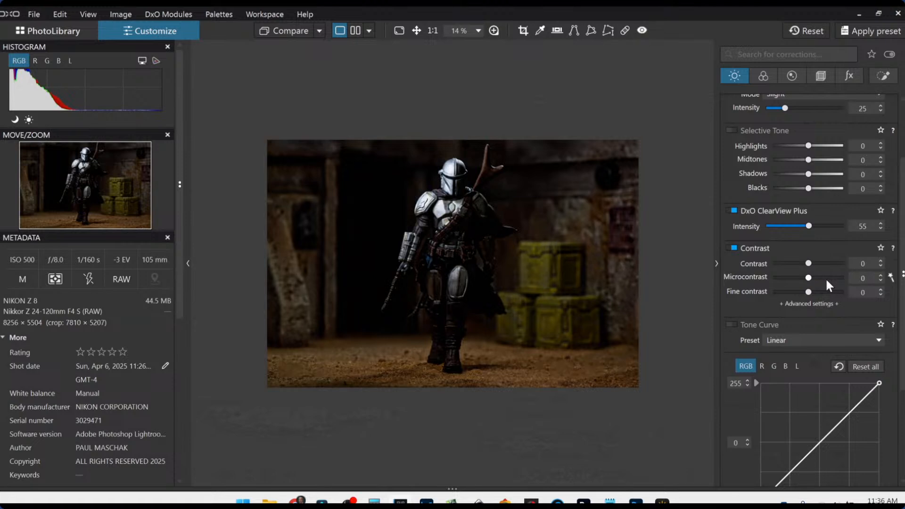
Step: Place local control points on the figure's helmet and chest armor and set their microcontrast to 85 and contrast to -17
left_click(882, 75)
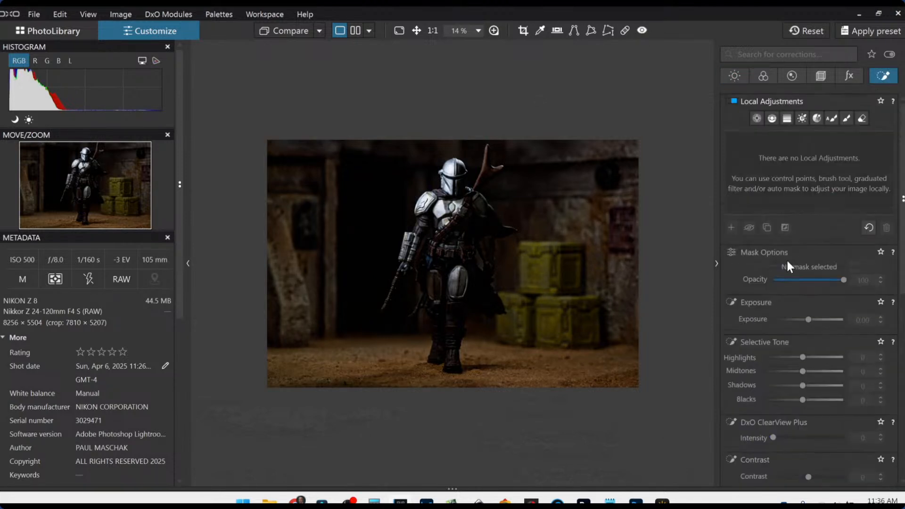
scroll(759, 165, "up", 2)
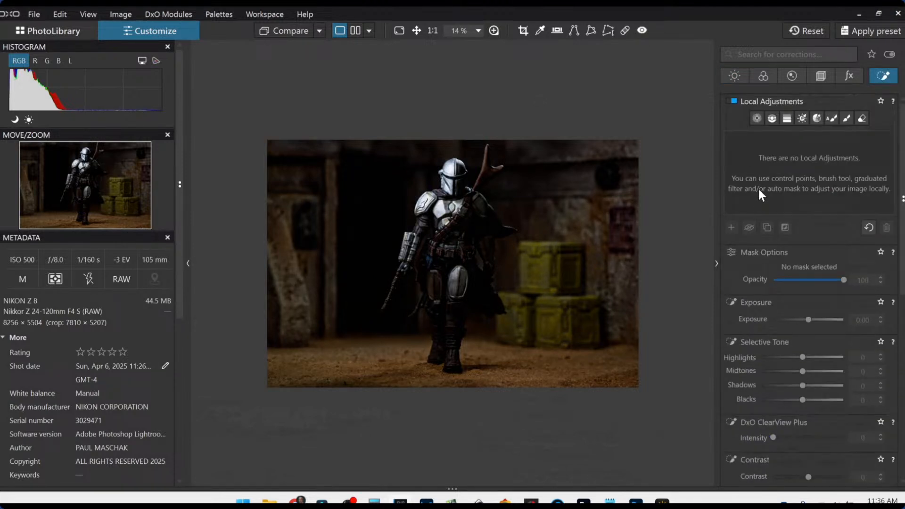
left_click(757, 119)
left_click(450, 186)
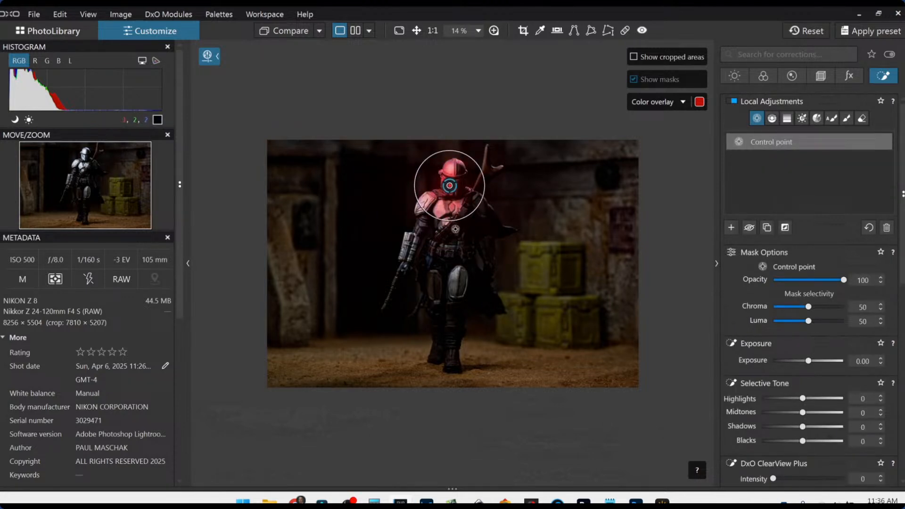
left_click(439, 211)
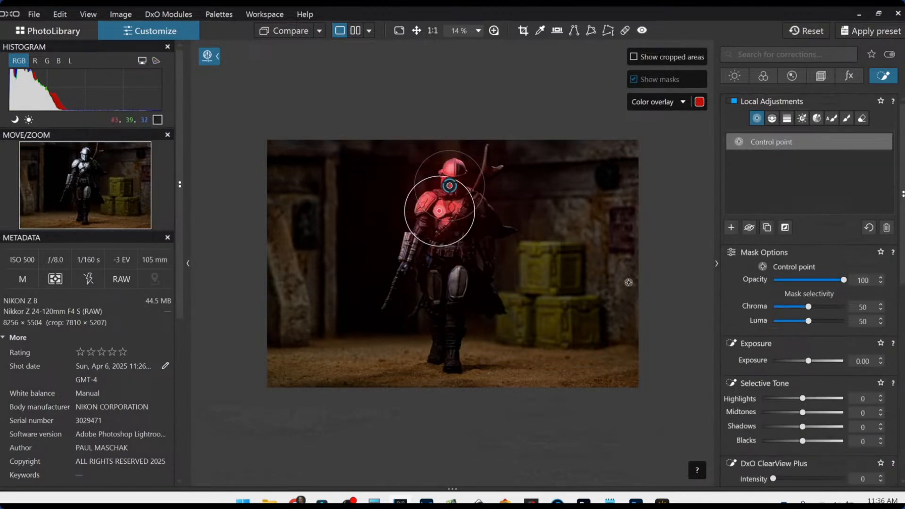
scroll(802, 399, "down", 3)
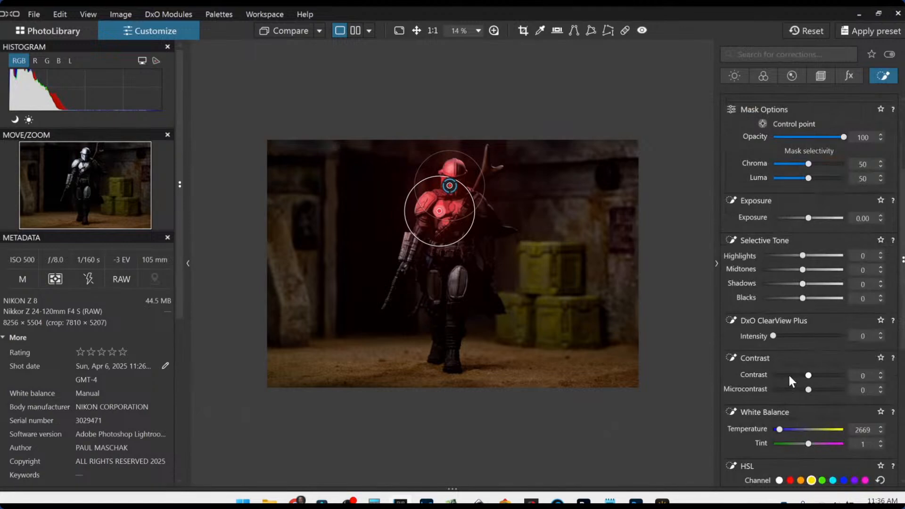
mouse_move(809, 390)
left_mouse_down()
mouse_move(839, 392)
mouse_move(804, 372)
left_mouse_up()
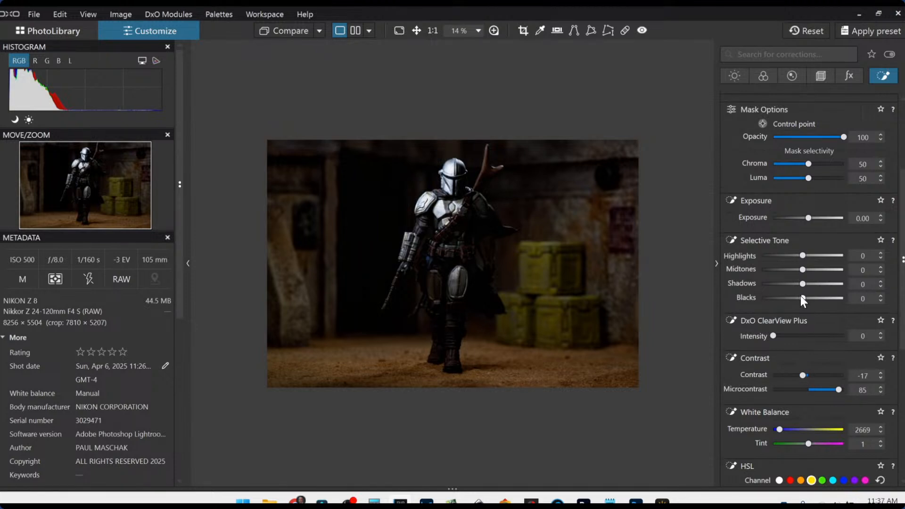
Step: Raise the whole photo's DxO ClearView Plus intensity to 70 and set the Selective Tone blacks to -15
left_click(740, 74)
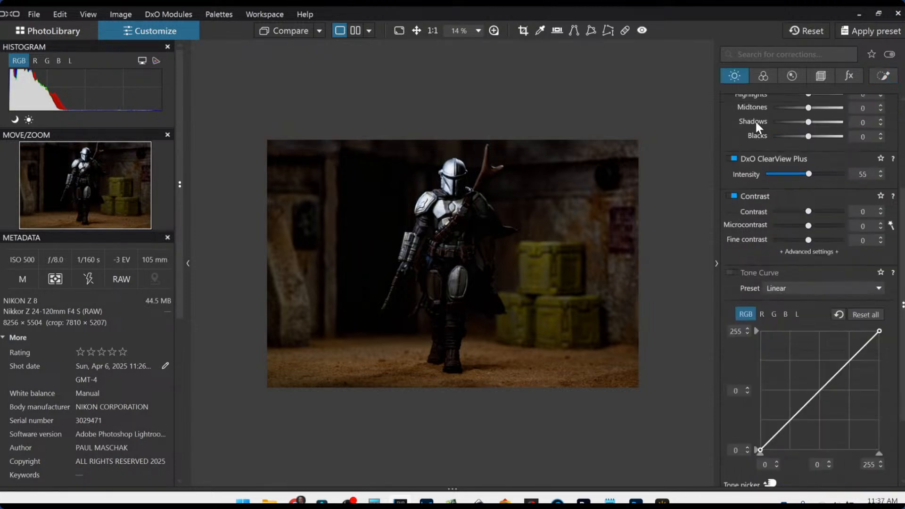
scroll(777, 276, "up", 3)
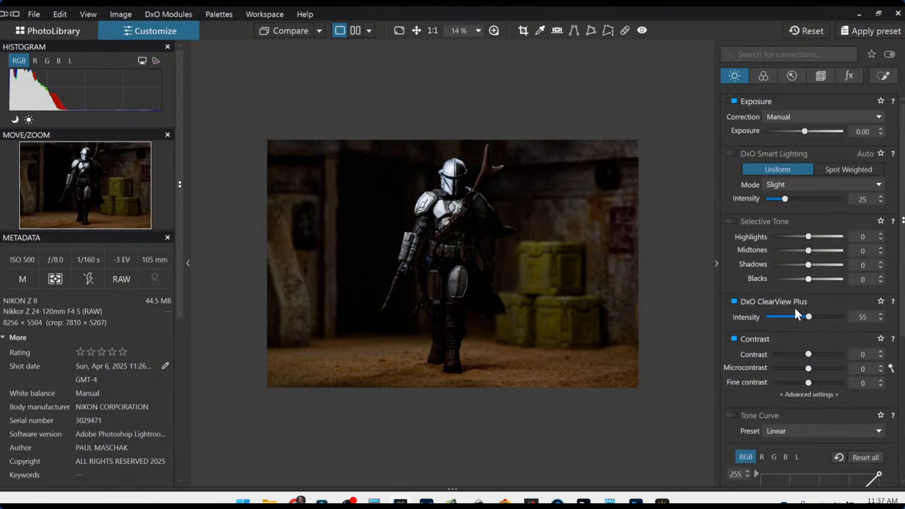
left_click_drag(809, 319, 820, 319)
left_click_drag(805, 279, 803, 279)
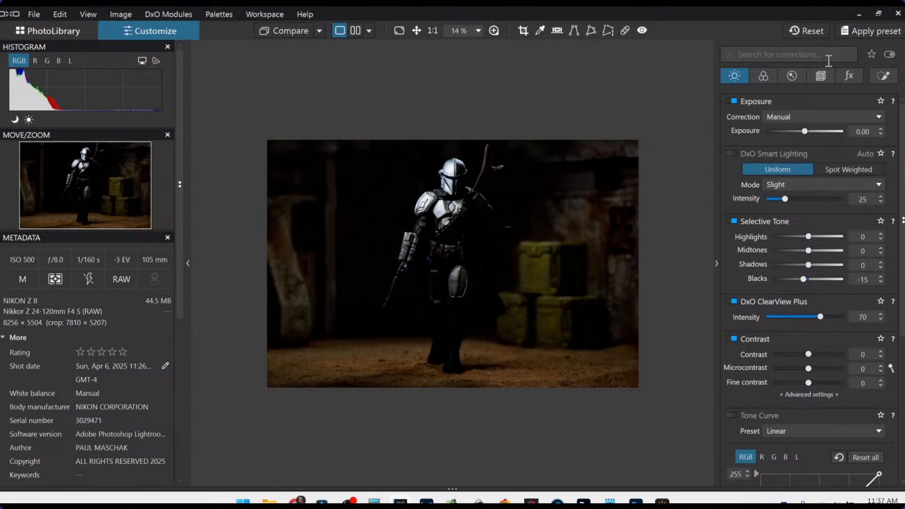
Step: Create a new local mask with control points on the three green crates, the far left wall and the ground, enlarging the ground point's radius
left_click(883, 75)
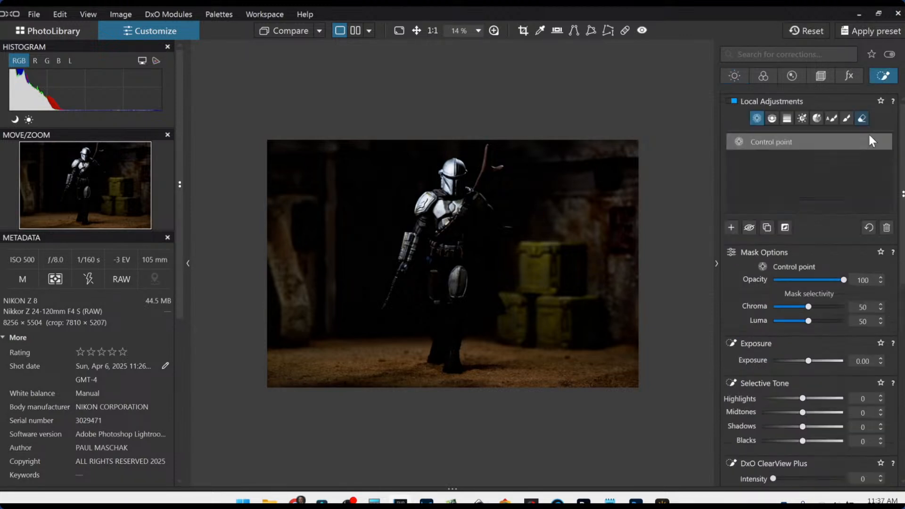
left_click(732, 228)
left_click(540, 266)
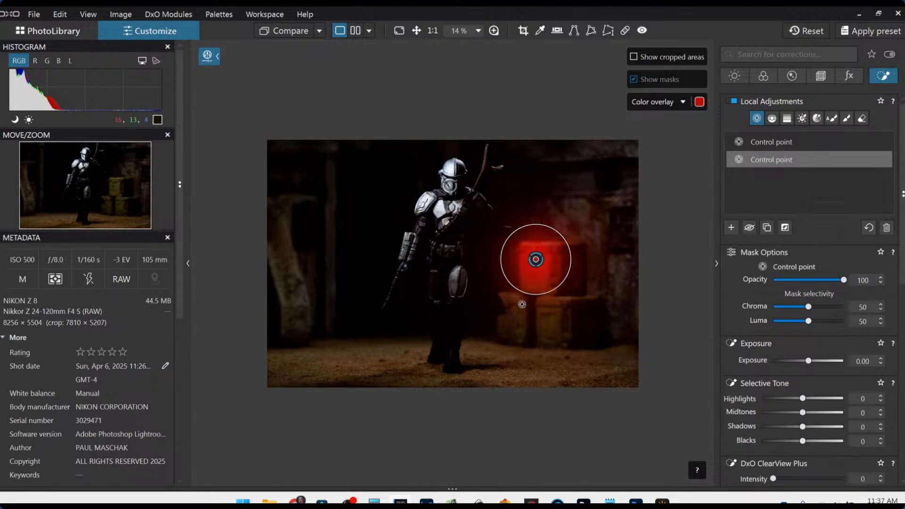
left_click(518, 301)
left_click(546, 304)
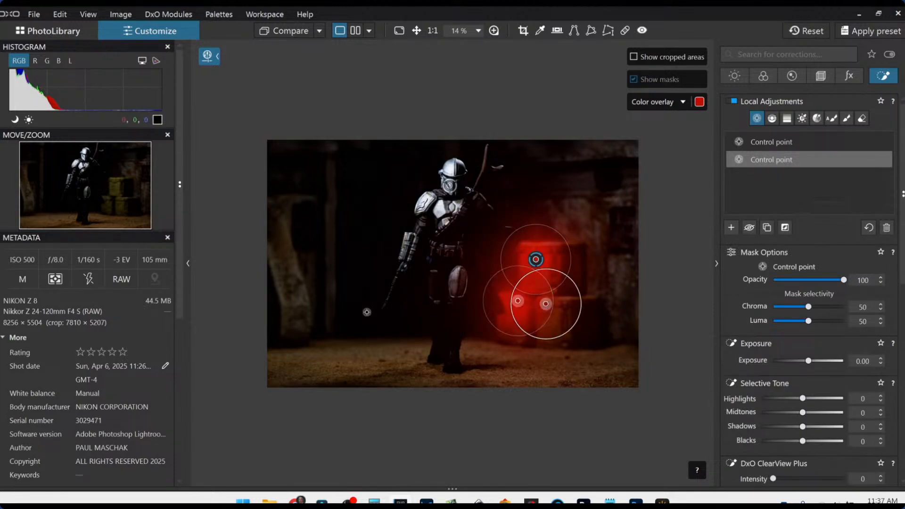
left_click(298, 298)
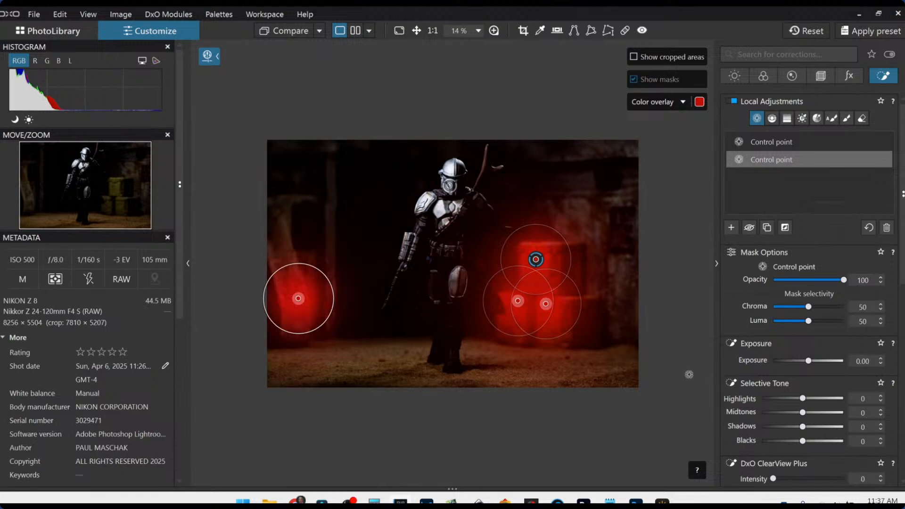
left_click(390, 367)
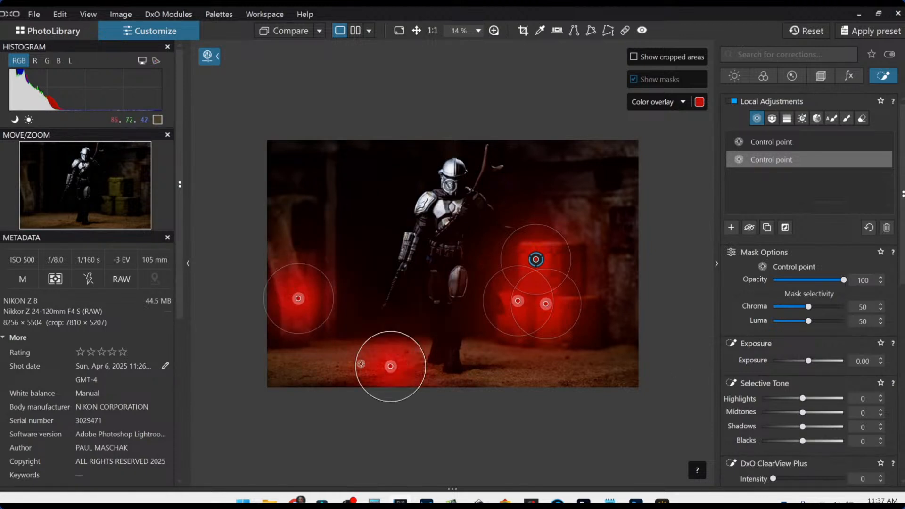
left_click_drag(361, 363, 295, 365)
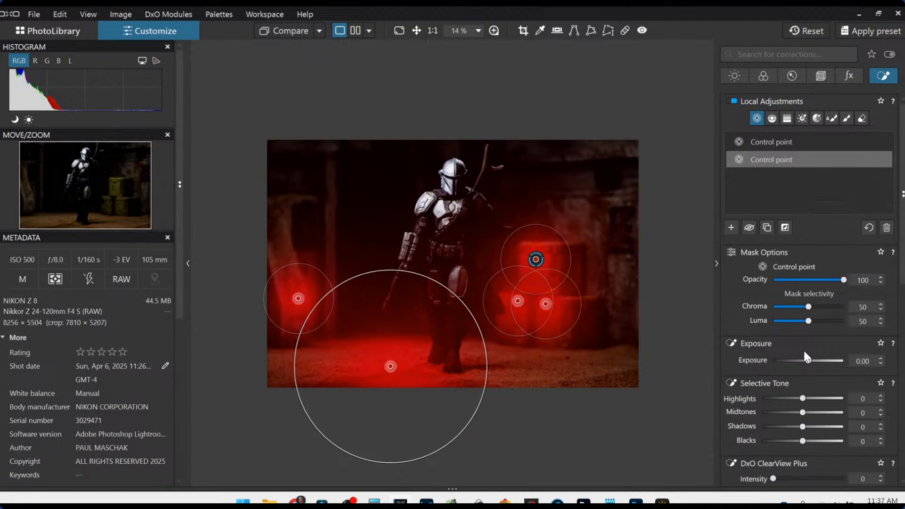
Step: Set the background mask's exposure to 0.26 and its DxO ClearView Plus intensity to 53
left_click_drag(810, 361, 811, 361)
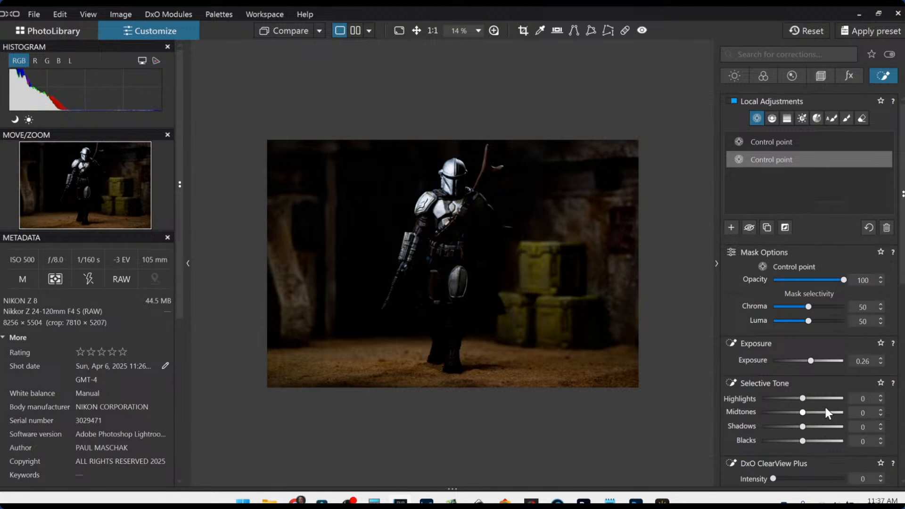
scroll(825, 408, "down", 2)
left_click(812, 364)
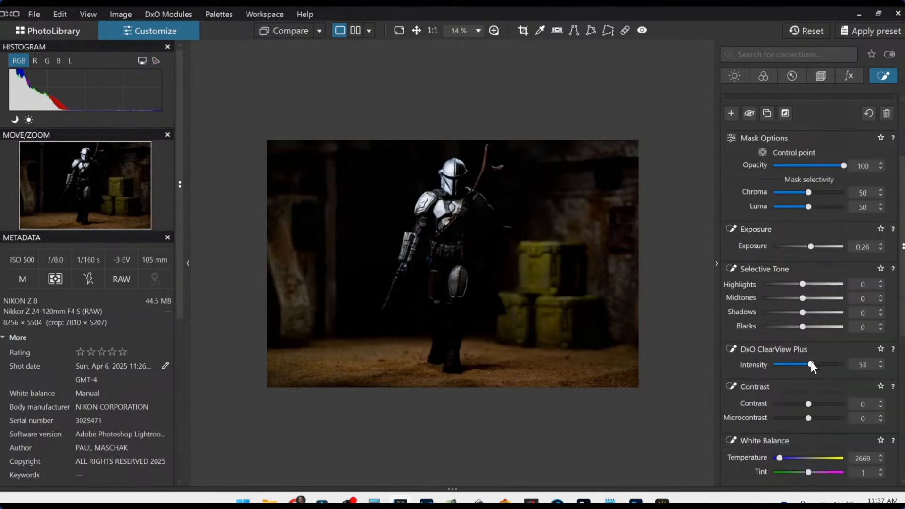
Step: Set the background mask's exposure to 0.87, blacks to -10 and highlights to 29, and move its ground point lower with a smaller radius
left_click_drag(814, 247, 815, 247)
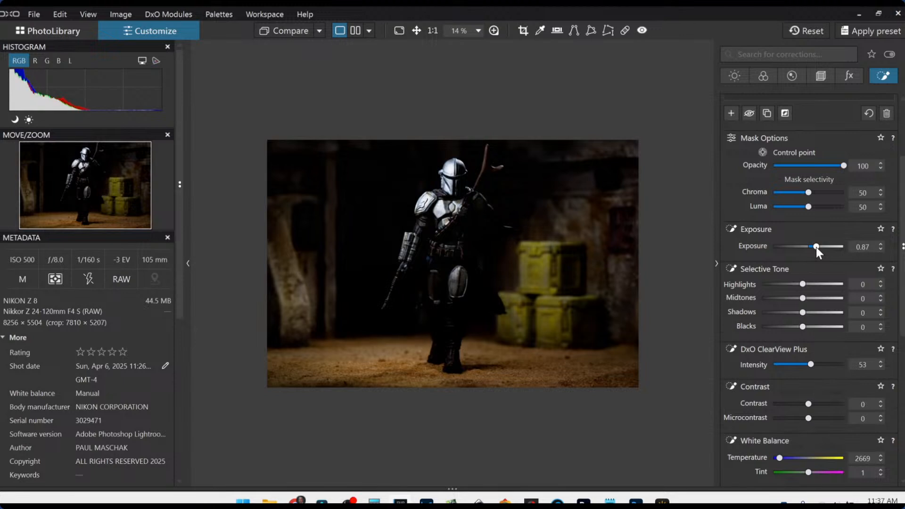
left_click_drag(801, 329, 798, 327)
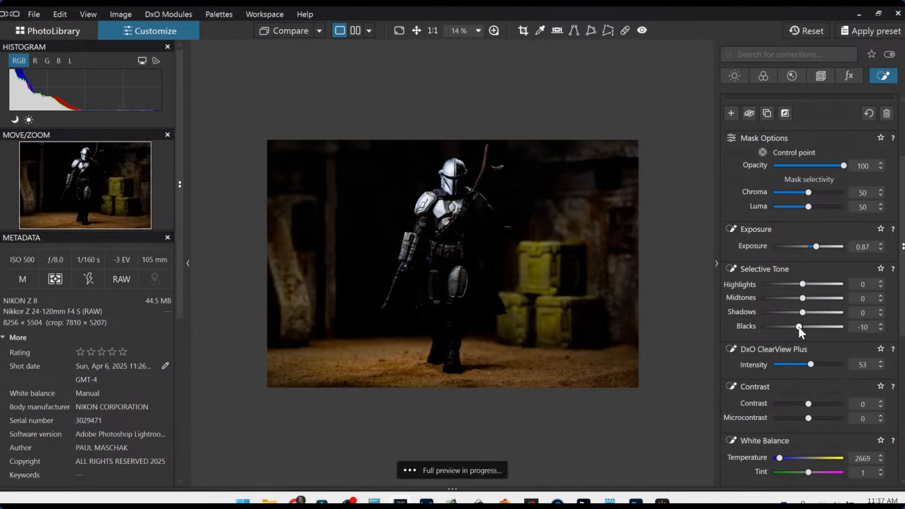
left_click_drag(804, 284, 813, 284)
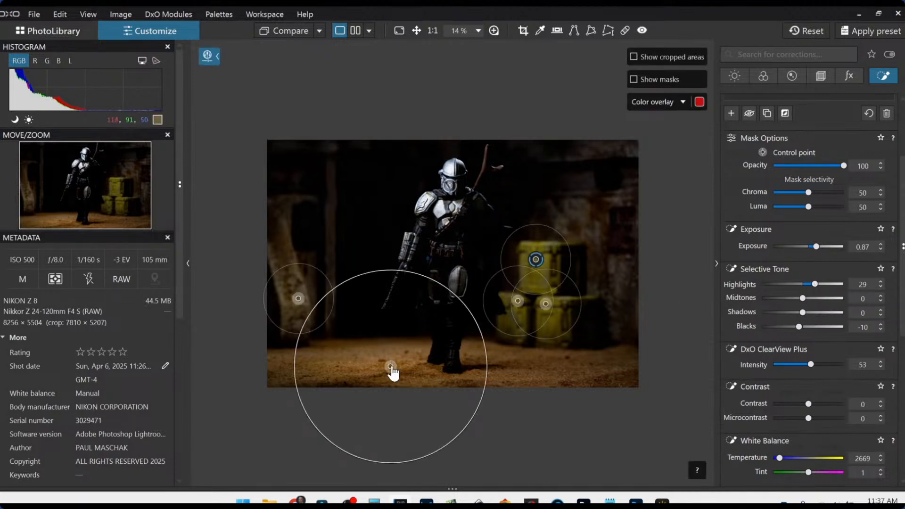
left_click_drag(391, 367, 397, 378)
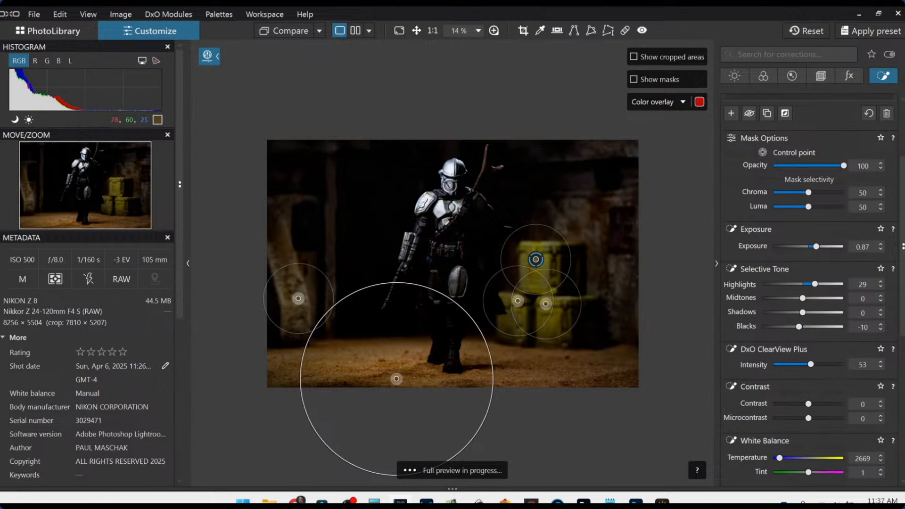
left_click_drag(411, 283, 411, 300)
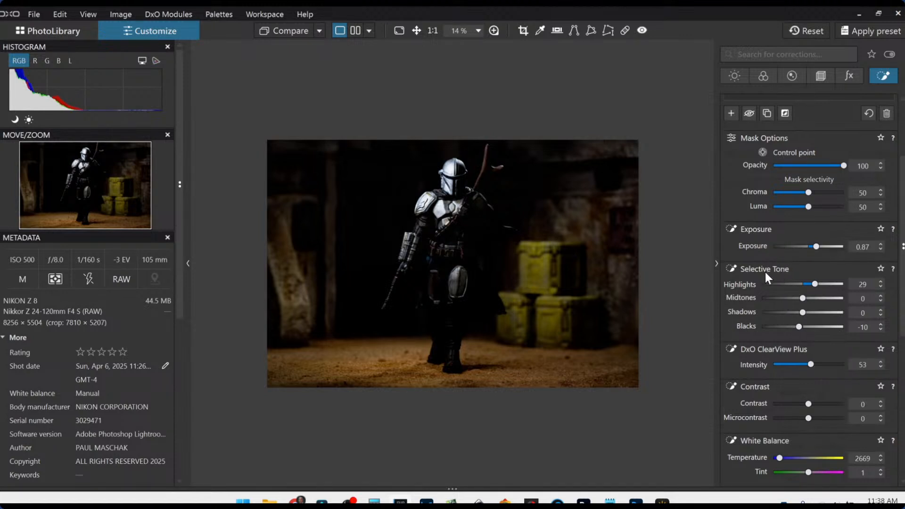
Step: Create a new mask with a control point on the ground's lower-right corner and set its exposure to -0.36 and blacks to -14
scroll(765, 271, "up", 3)
left_click(732, 226)
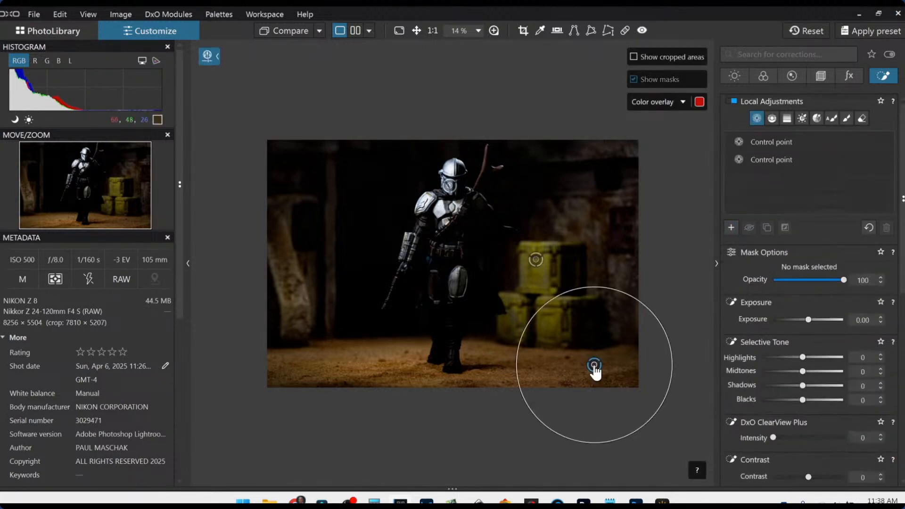
left_click(594, 365)
left_click_drag(808, 361, 805, 361)
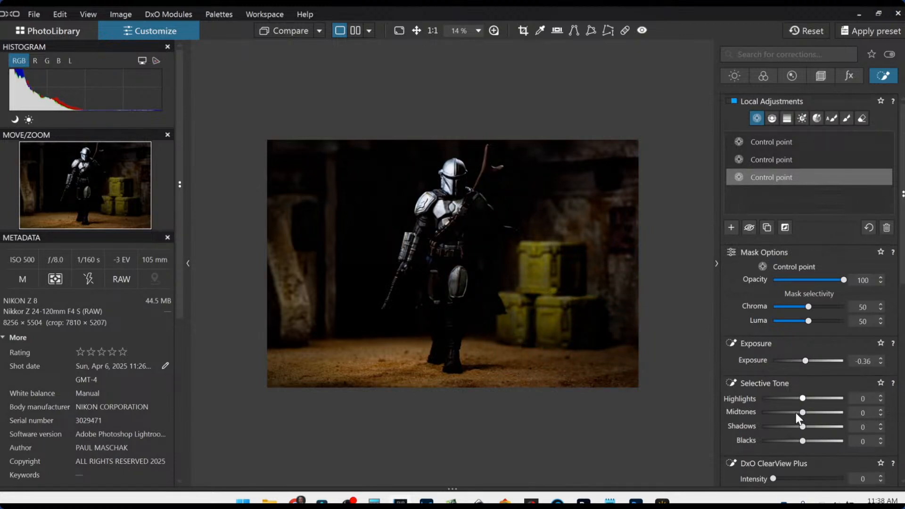
left_click_drag(802, 441, 797, 440)
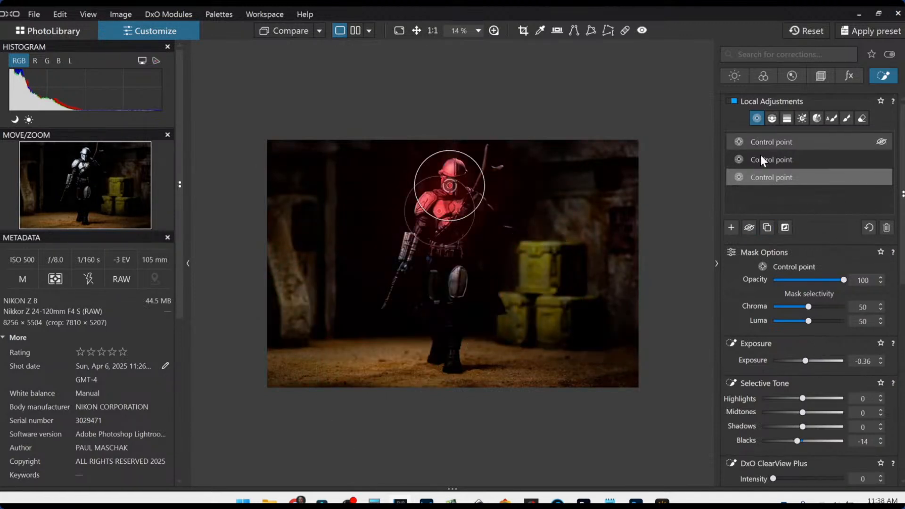
Step: Create a new mask with a control point on the figure's belt and set highlights to 100, midtones to 97 and shadows to 38
left_click(735, 227)
left_click(441, 251)
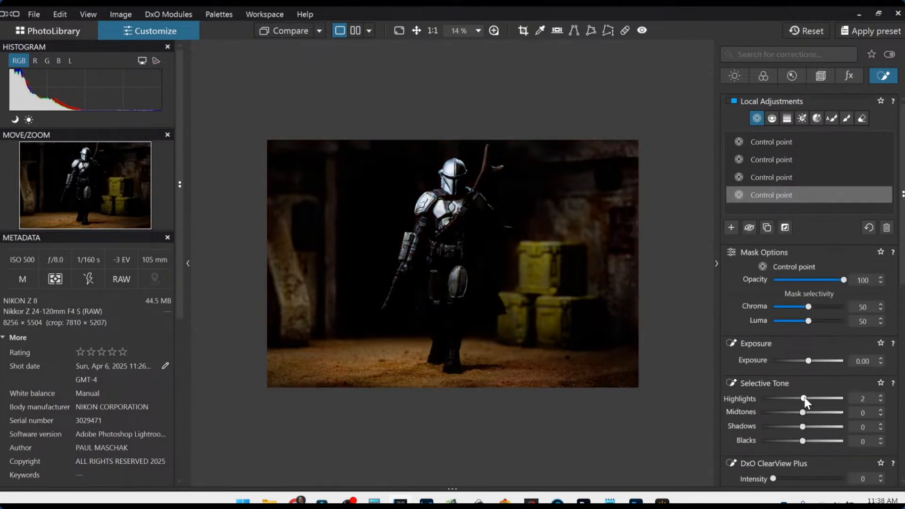
left_click_drag(802, 398, 827, 415)
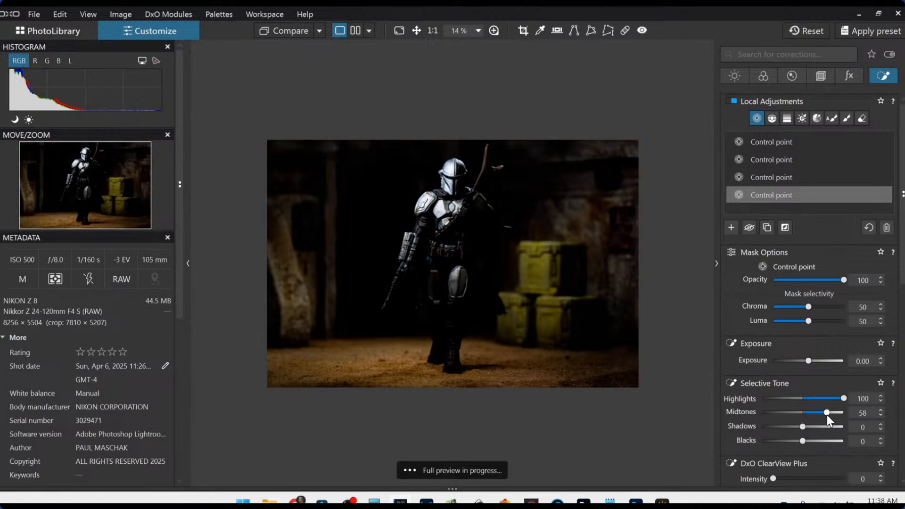
scroll(764, 388, "down", 1)
scroll(764, 391, "down", 1)
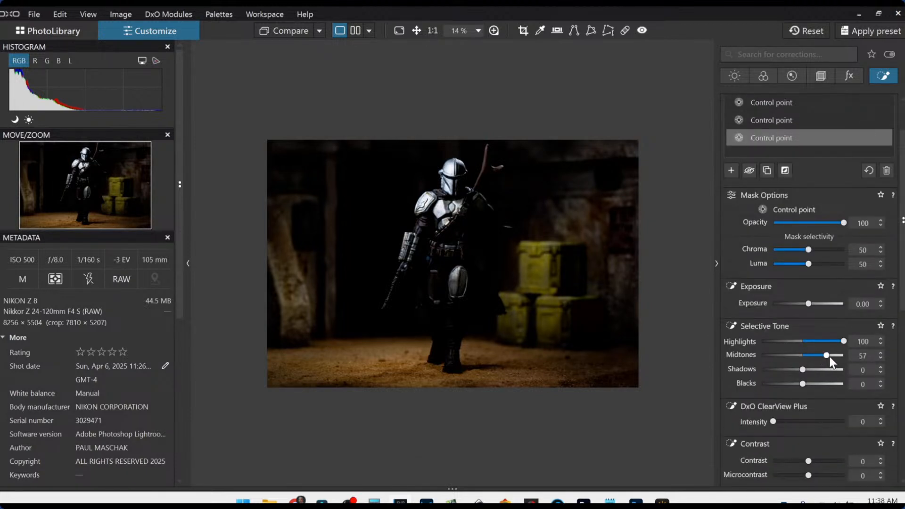
left_click_drag(802, 370, 820, 370)
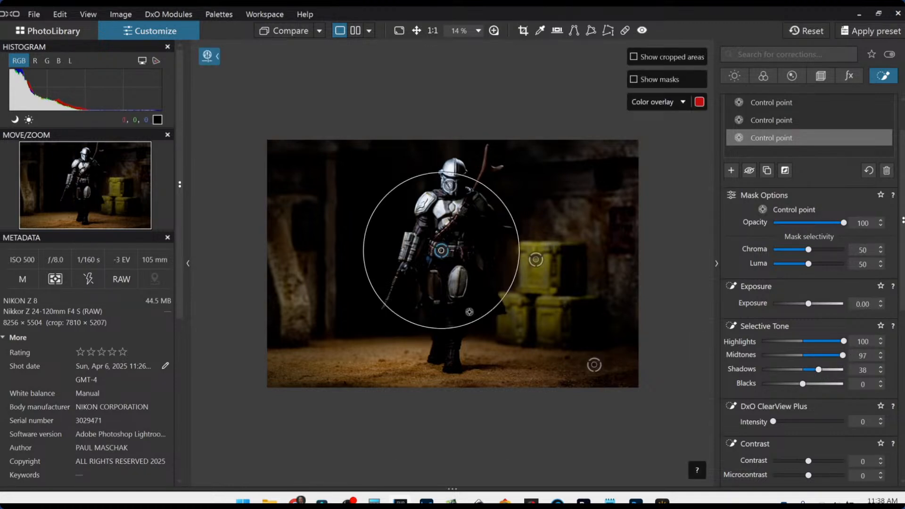
Step: Extend the belt mask with small-radius control points on the figure's boot and up the lower leg
left_click(449, 353)
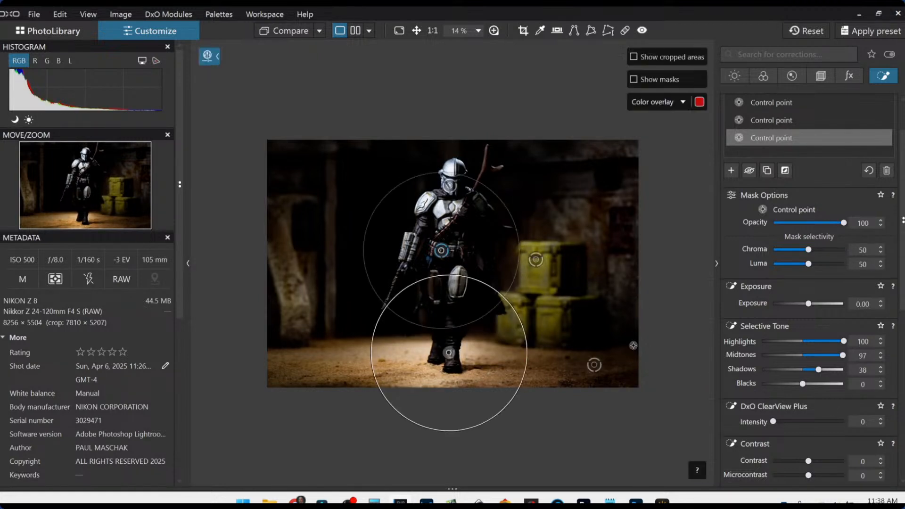
left_click_drag(513, 312, 456, 342)
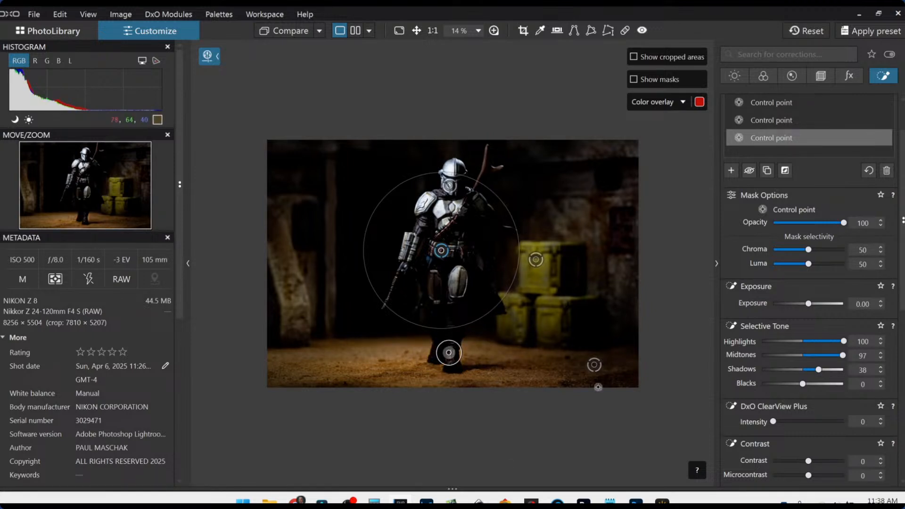
scroll(450, 430, "up", 1)
scroll(449, 431, "up", 1)
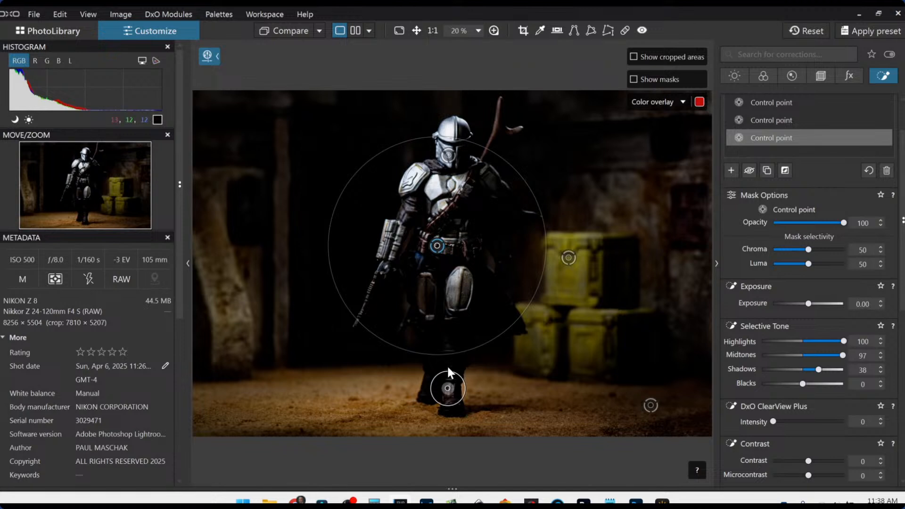
left_click_drag(448, 389, 448, 367)
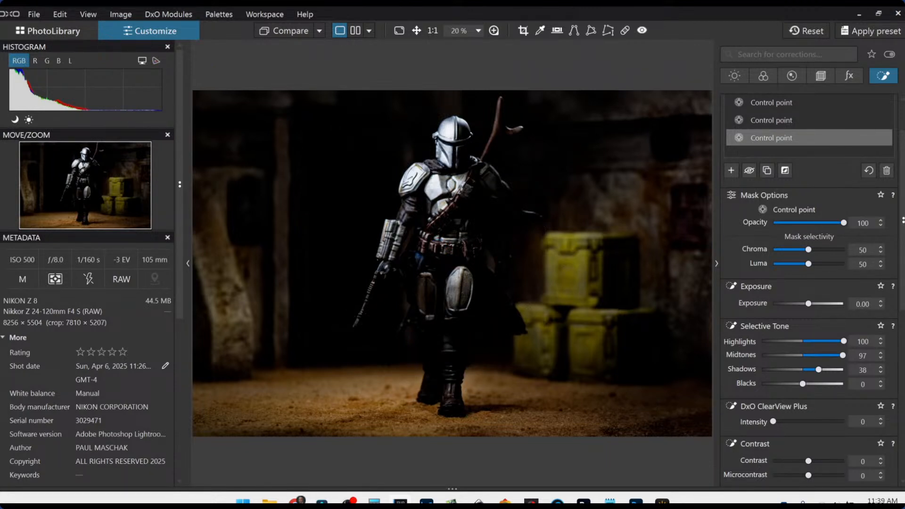
Step: Set the belt mask's shadows to 59 and exposure to 0.45, and add a control point on the figure's abdomen
left_click_drag(822, 373, 827, 370)
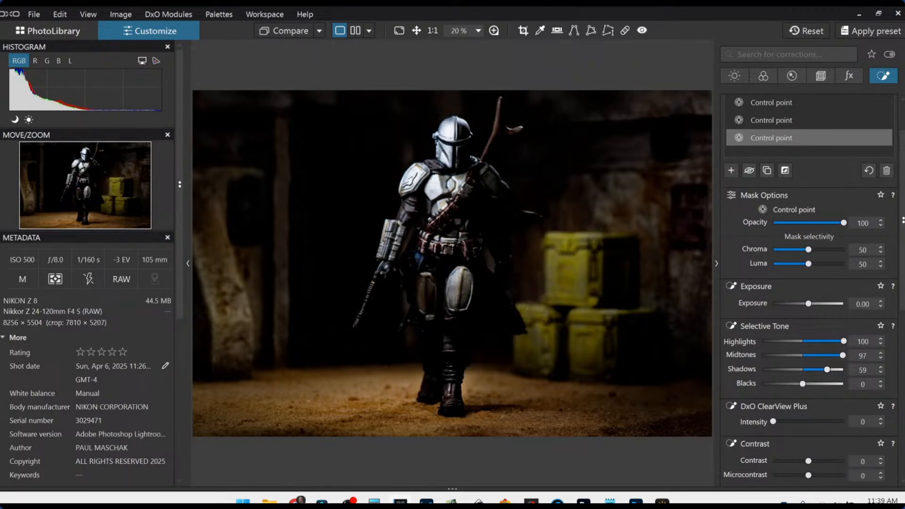
left_click_drag(454, 225, 457, 222)
left_click(813, 305)
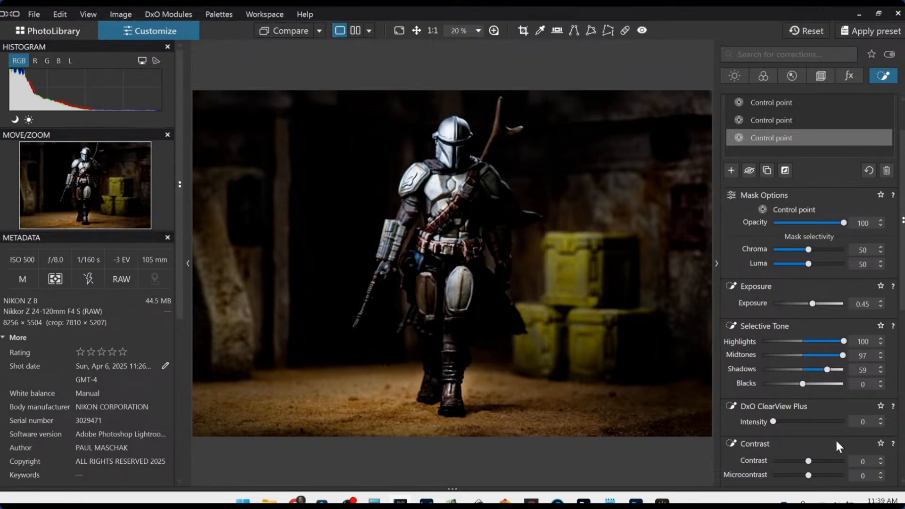
Step: Add control points to the belt mask on the figure's hip, the brown thigh armor and the forked tip behind the shoulder
left_click(414, 269)
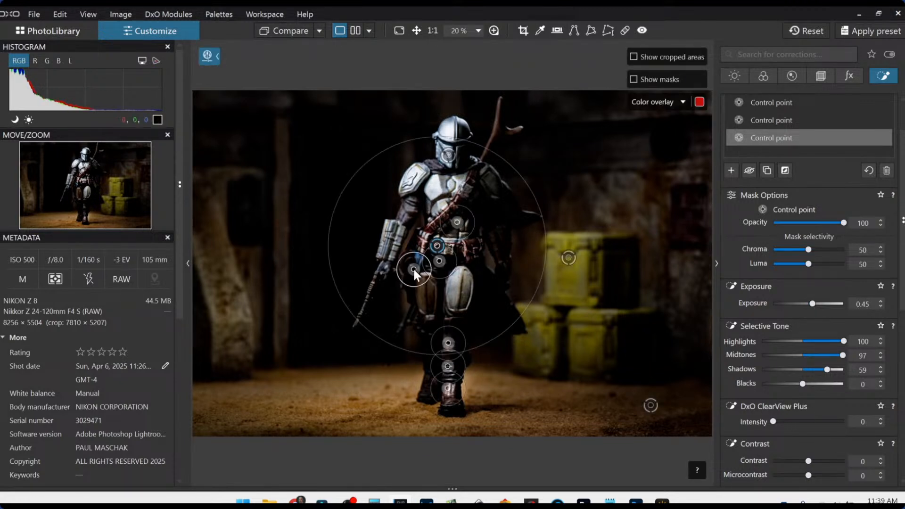
left_click(424, 294)
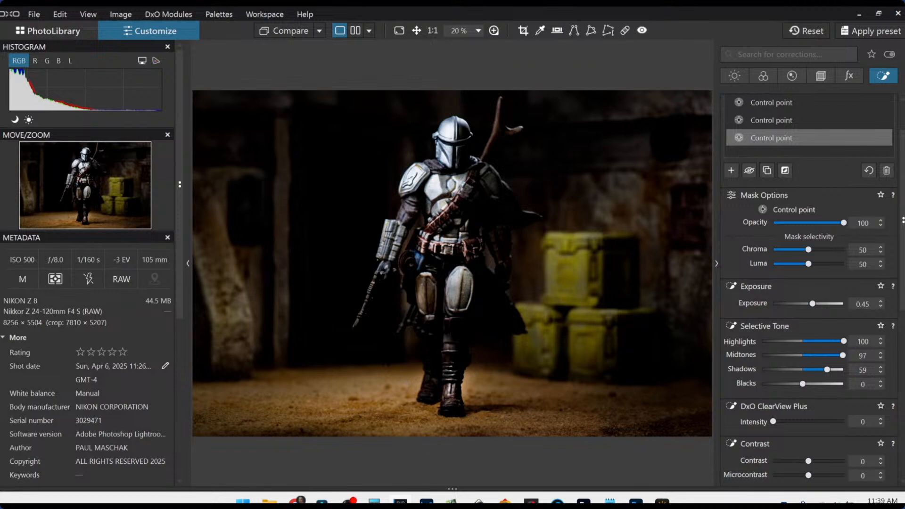
left_click(495, 128)
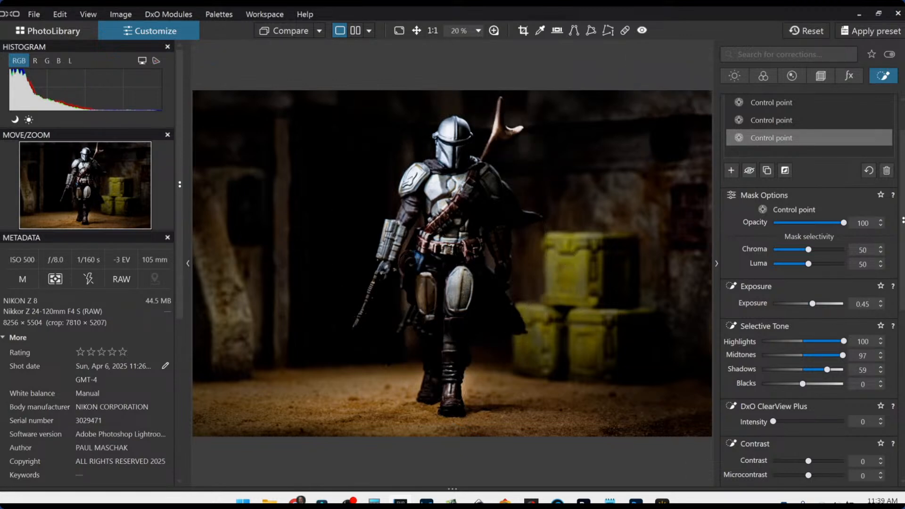
Step: Create a new mask on the figure's gloved gun hand with exposure 0.29, and add a control point on the dark shoulder
scroll(755, 311, "down", 2)
scroll(614, 380, "down", 1)
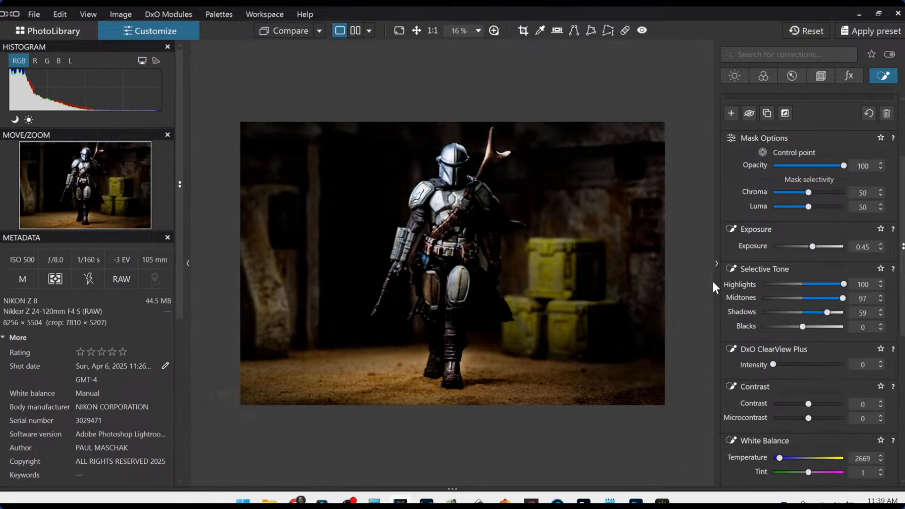
scroll(730, 236, "up", 3)
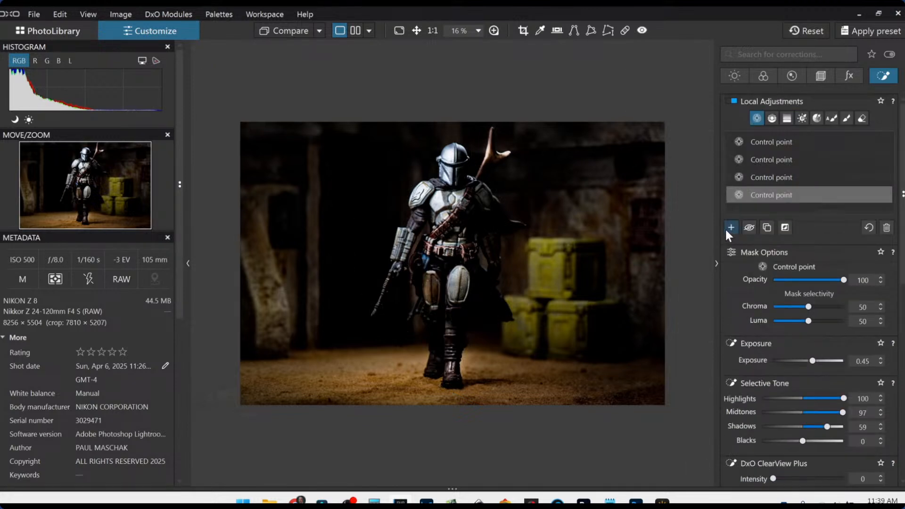
left_click(731, 228)
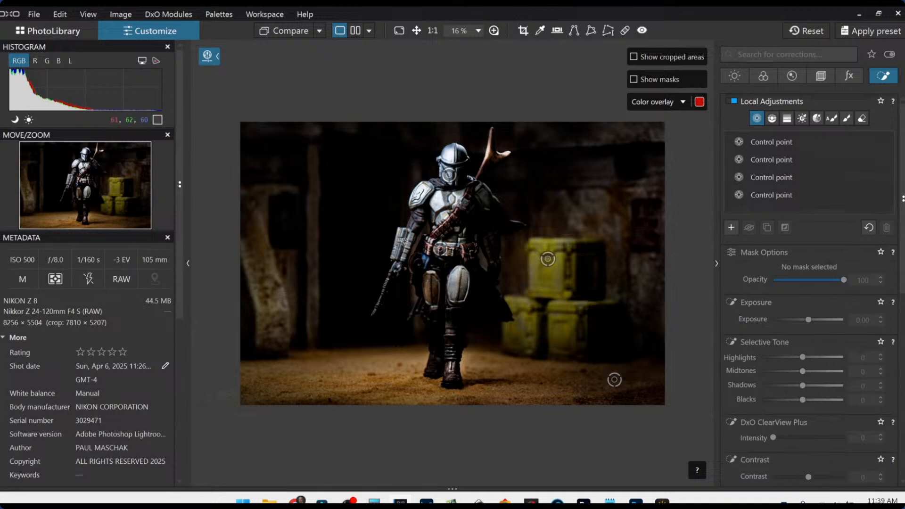
left_click(395, 267)
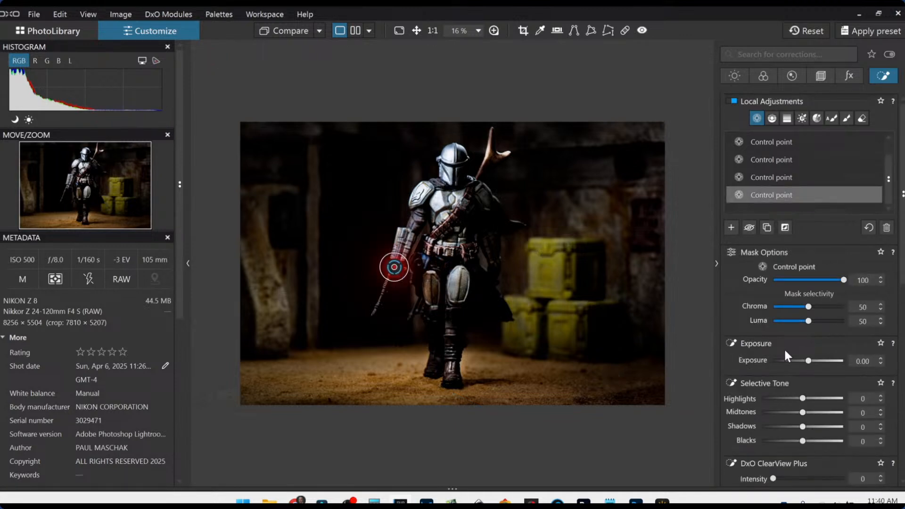
left_click_drag(807, 362, 811, 361)
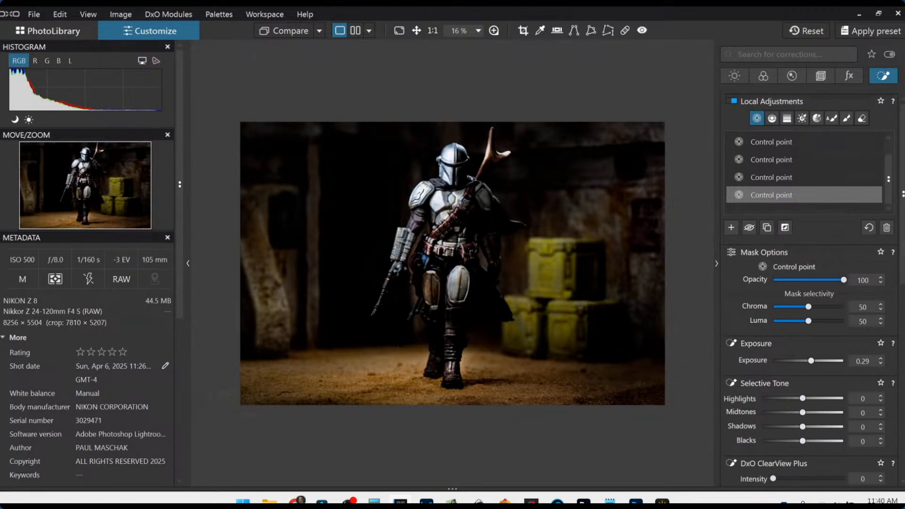
scroll(519, 229, "up", 3)
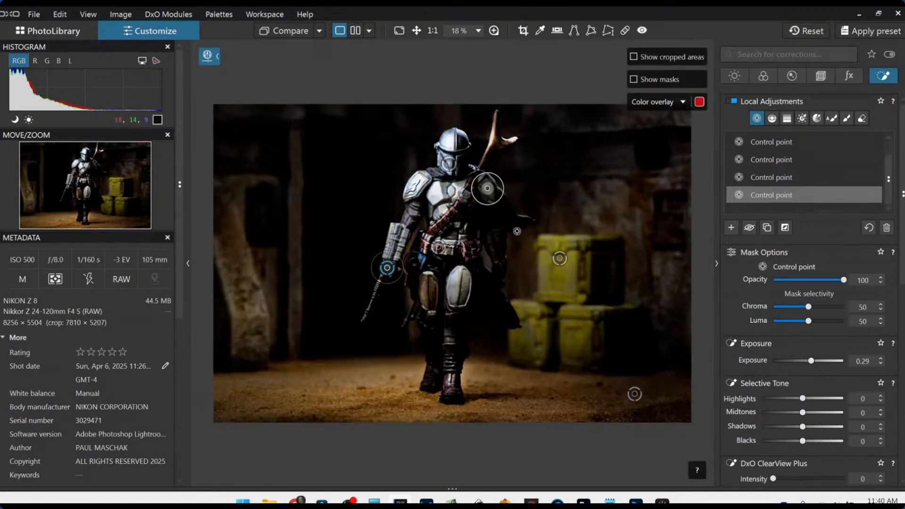
Step: Try raising the whole photo's exposure and reset it to 0.00
left_click(740, 81)
left_click_drag(806, 134, 832, 137)
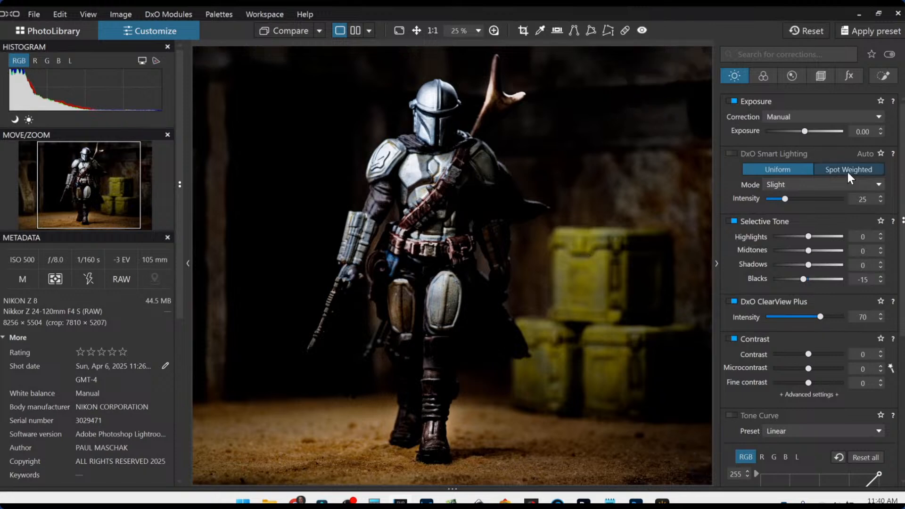
double_click(822, 132)
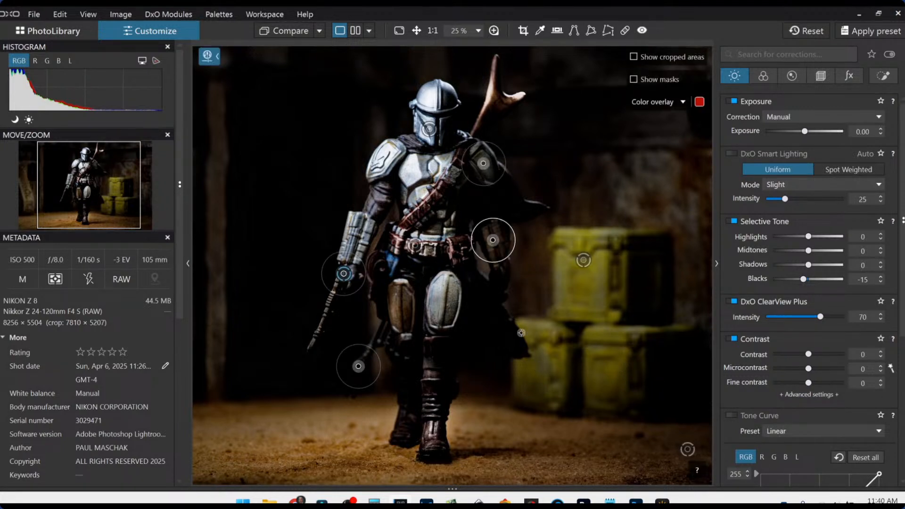
Step: Extend the gun-hand mask with control points on the figure's dark forearm and hand
left_click(500, 275)
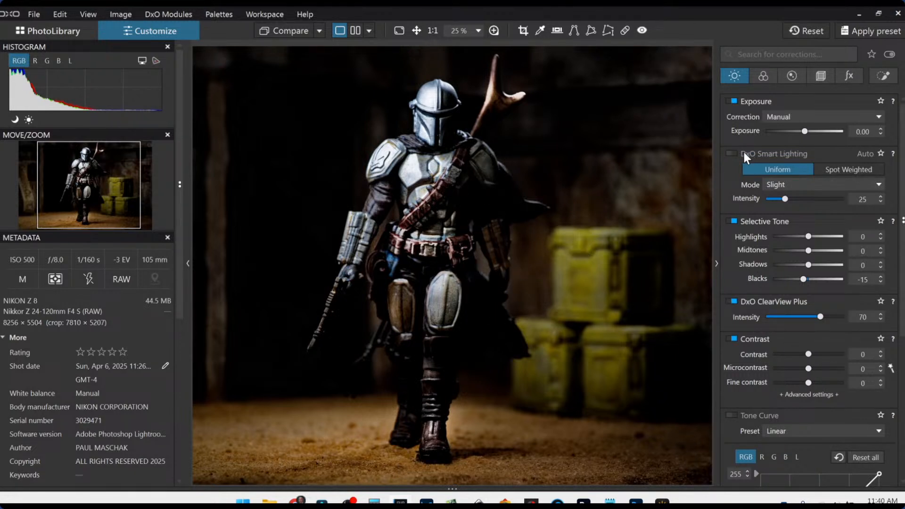
Step: Create a mask with control points on the dark cape tip beside the calf, setting highlights to 100, midtones to 78 and shadows to 46
left_click(877, 77)
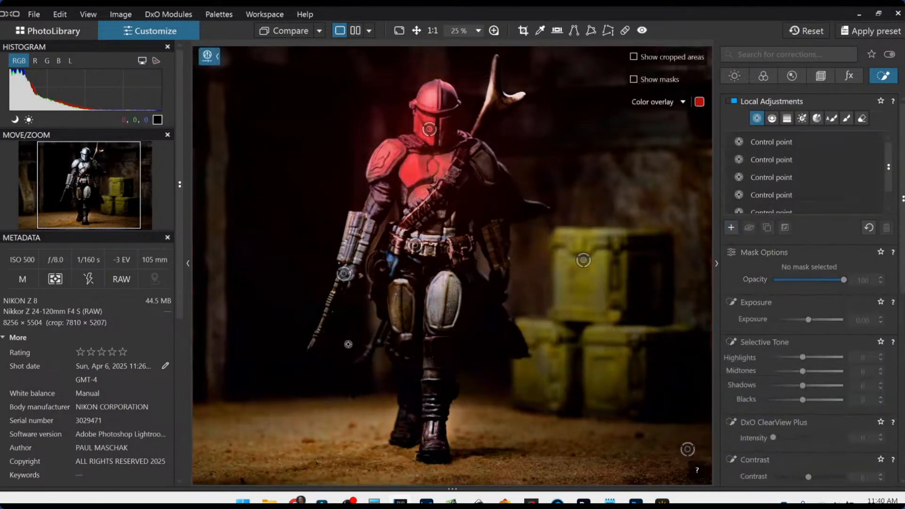
left_click(365, 358)
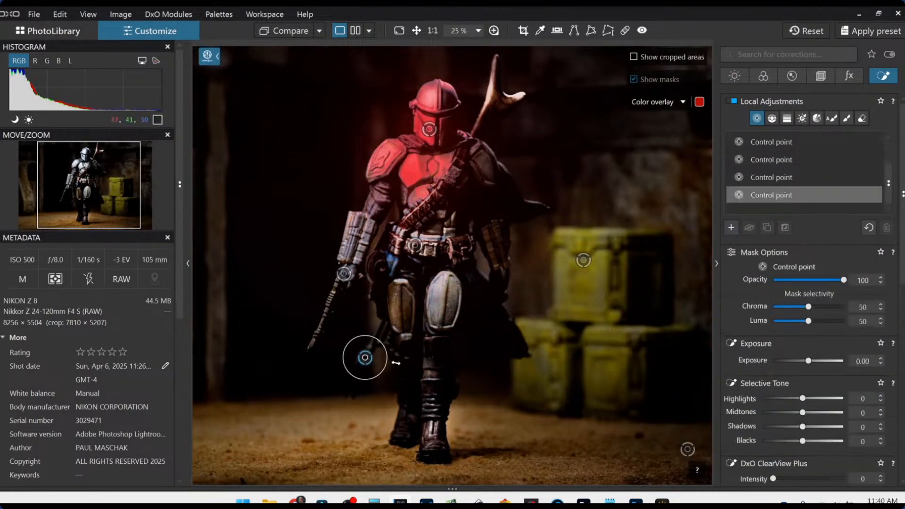
left_click_drag(803, 399, 822, 426)
scroll(774, 403, "down", 3)
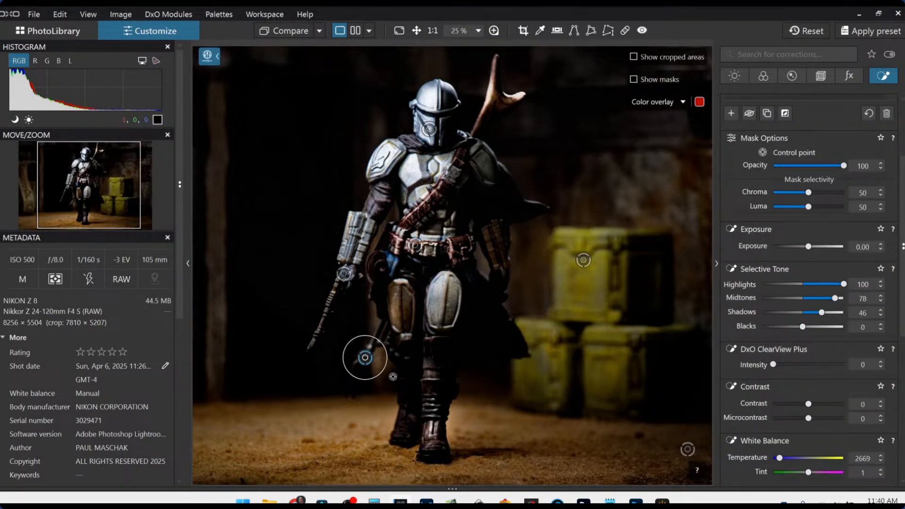
left_click(352, 369)
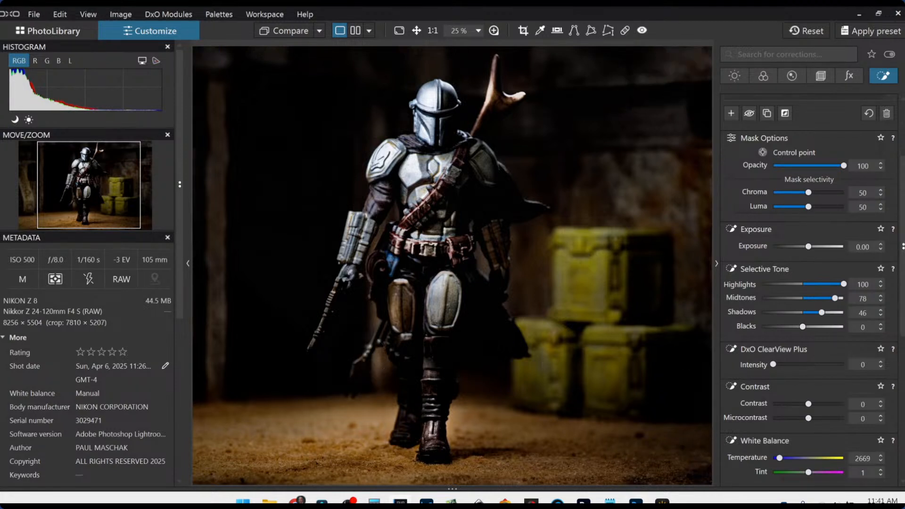
Step: Deselect the cape mask and compare the edited photo with the original at full-image size
left_click(731, 113)
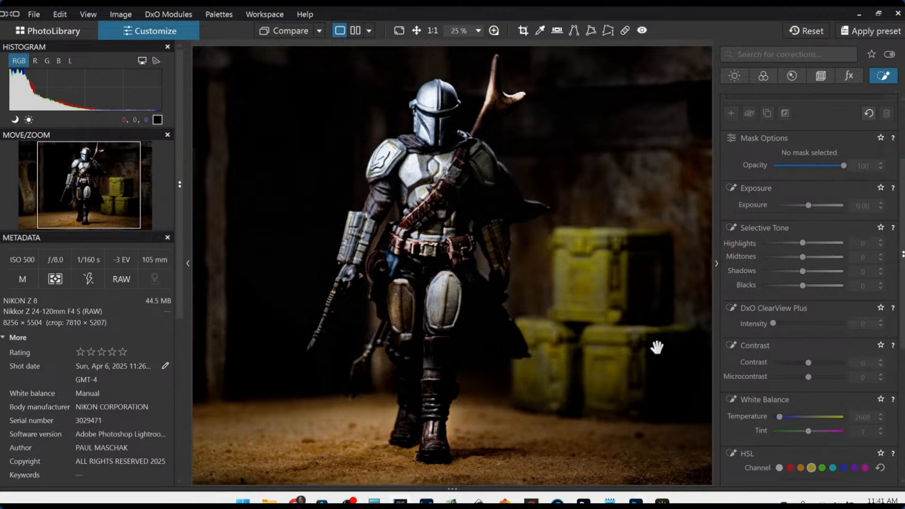
scroll(505, 331, "down", 1)
scroll(506, 328, "down", 1)
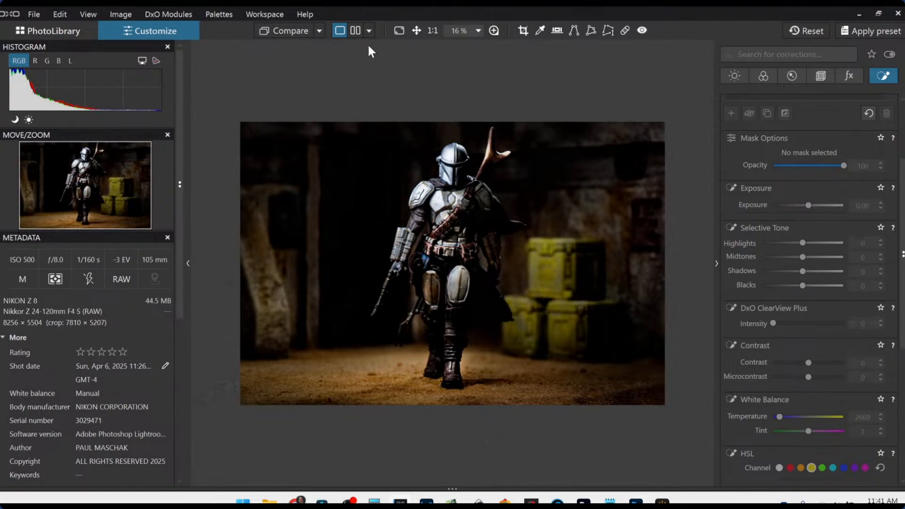
left_click_drag(285, 27, 285, 27)
left_click_drag(285, 27, 285, 27)
Step: Create a new mask with two control points on the rusty wall above the crates
scroll(835, 137, "up", 3)
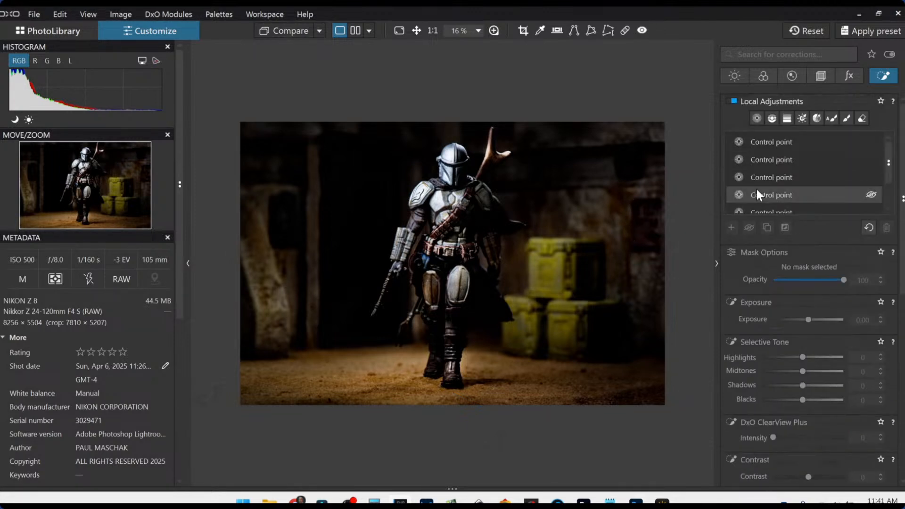
left_click(731, 228)
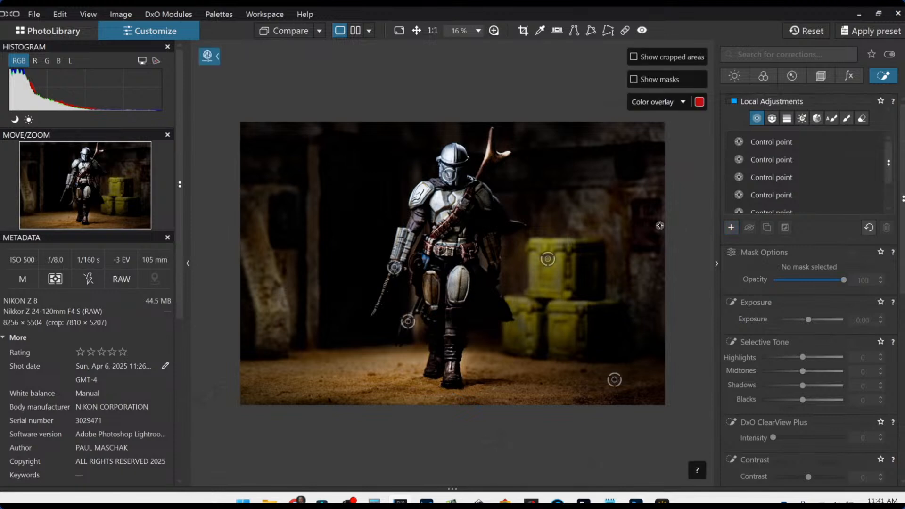
left_click(618, 206)
left_click(593, 219)
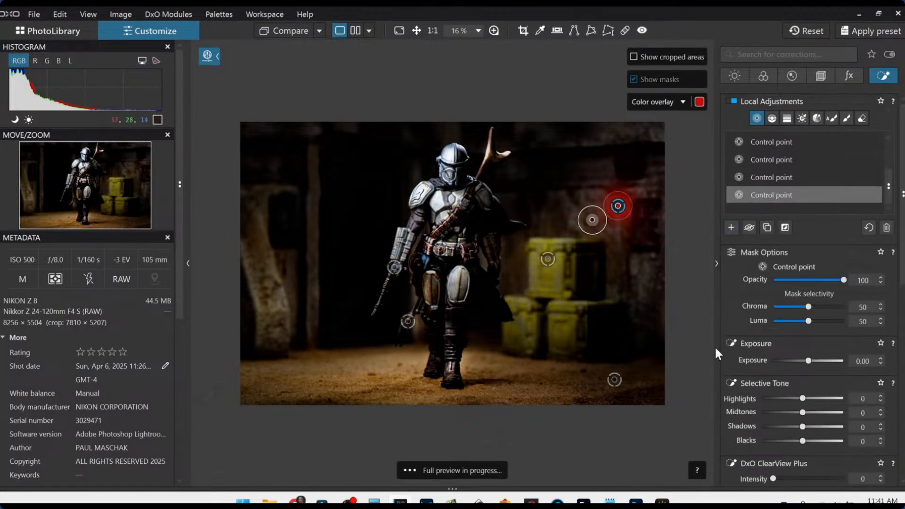
Step: Set the wall mask's red channel saturation to 66 and widen its hue range towards yellow
scroll(837, 404, "down", 8)
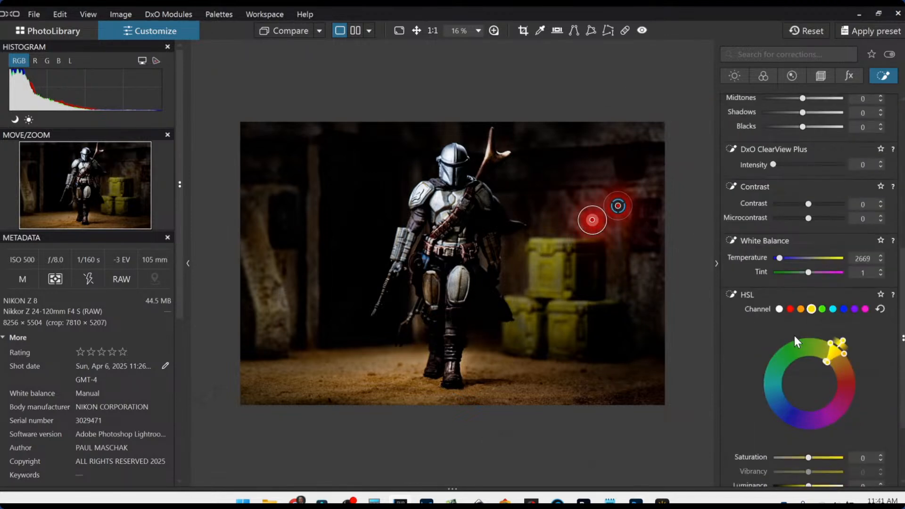
left_click(781, 310)
scroll(837, 404, "down", 2)
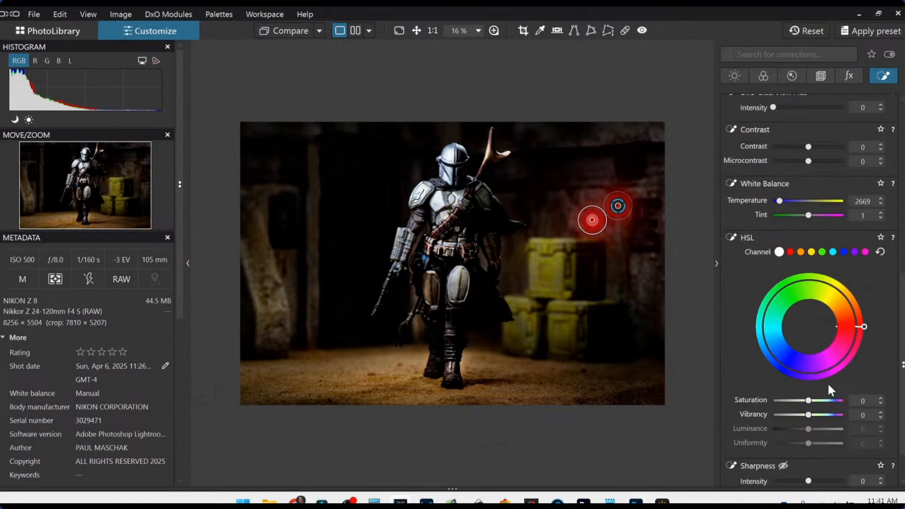
left_click(790, 252)
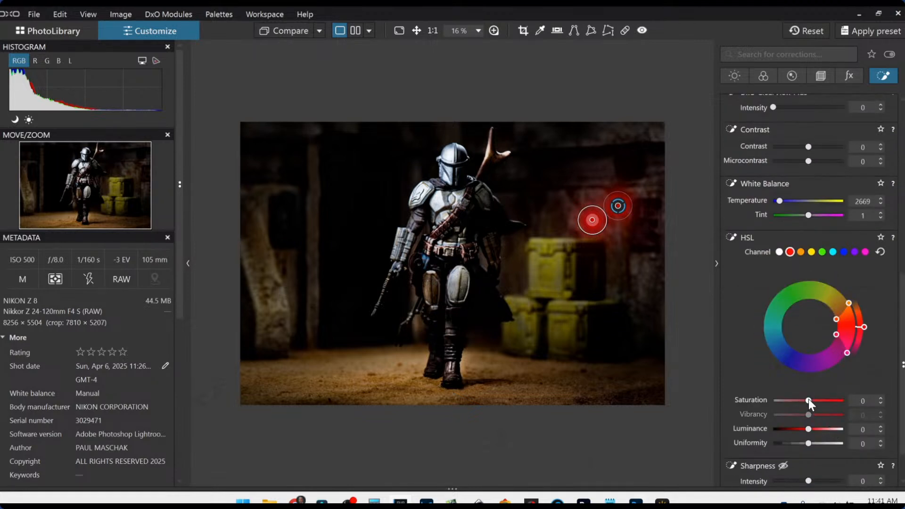
left_click_drag(808, 401, 832, 399)
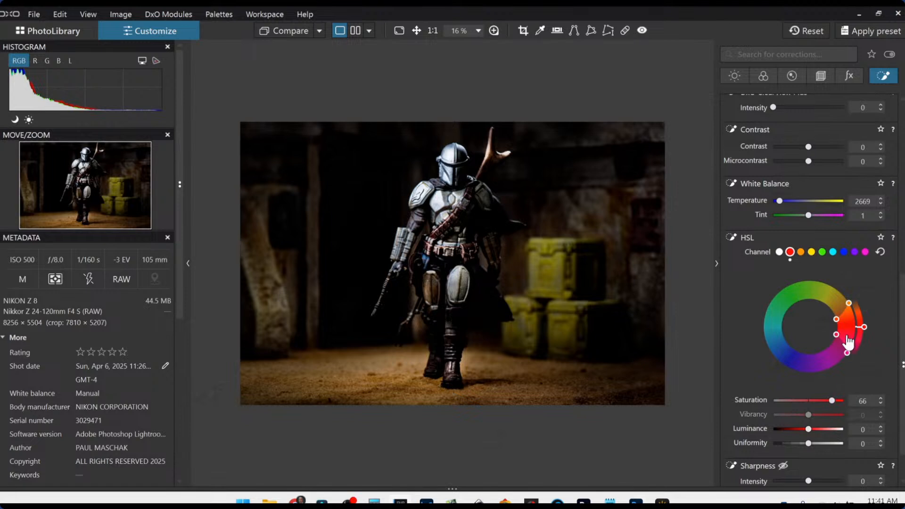
left_click_drag(837, 319, 826, 303)
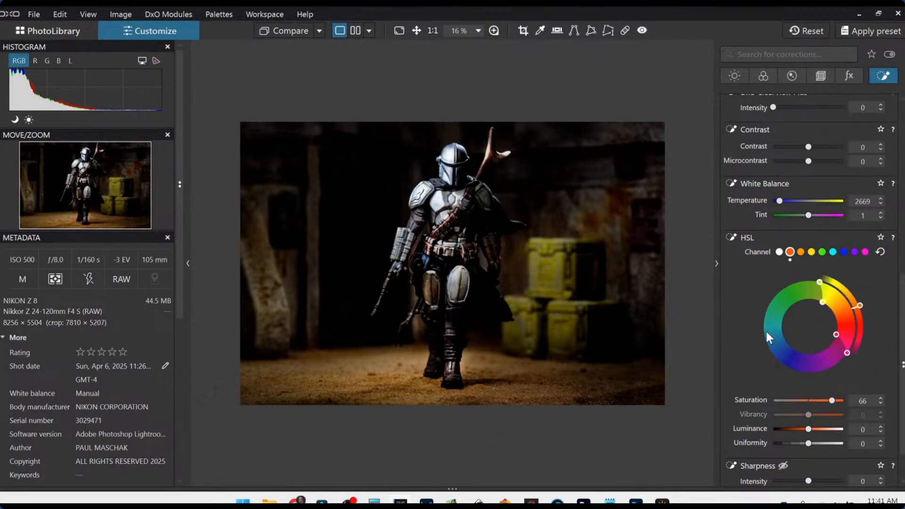
key("l")
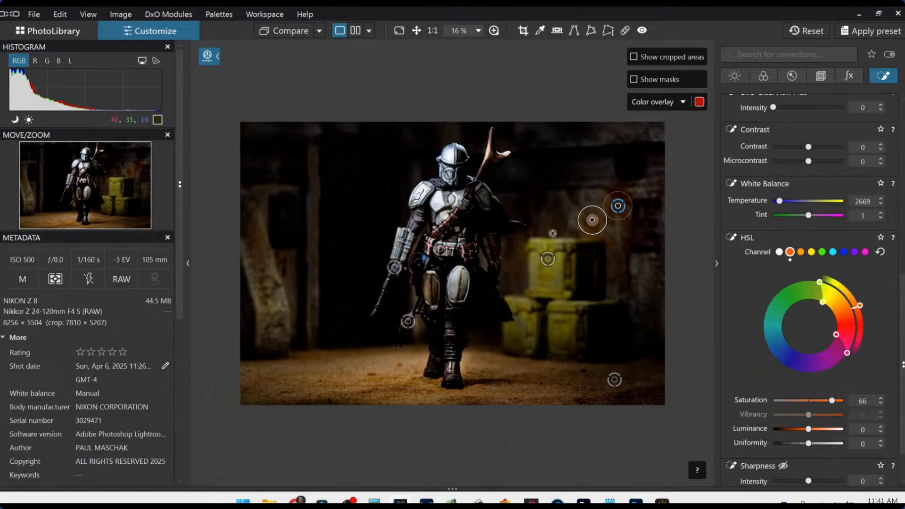
key("l")
Step: Set the wall mask's microcontrast to 52 and extend it with two control points on the pillar behind the figure's gun side
scroll(755, 335, "up", 3)
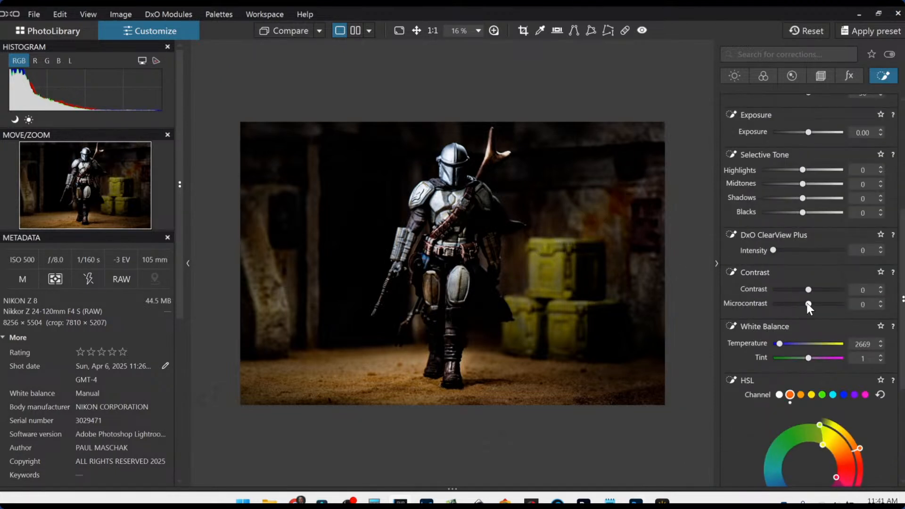
left_click_drag(808, 304, 830, 305)
key("l")
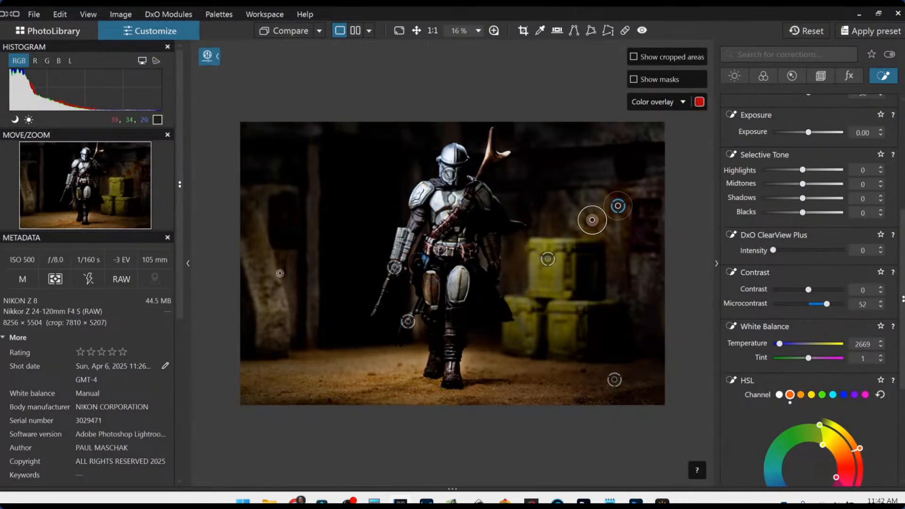
key("l")
key("l")
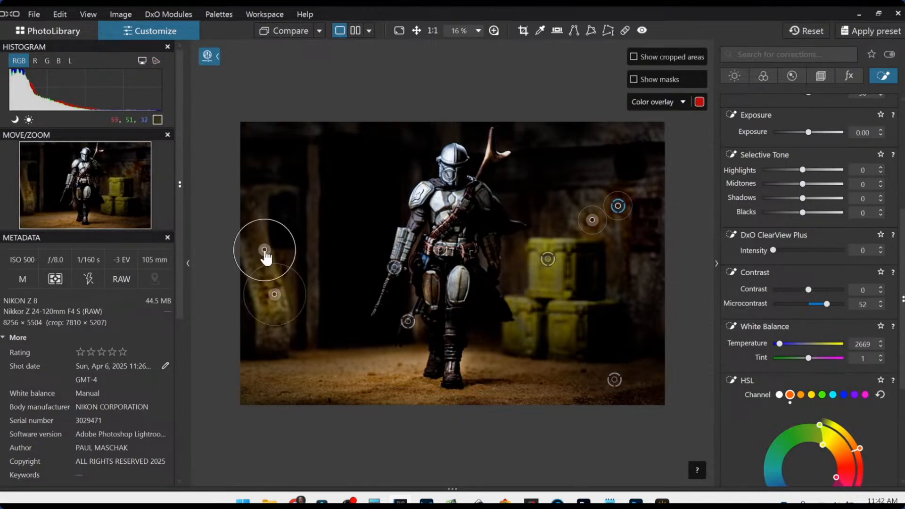
key("l")
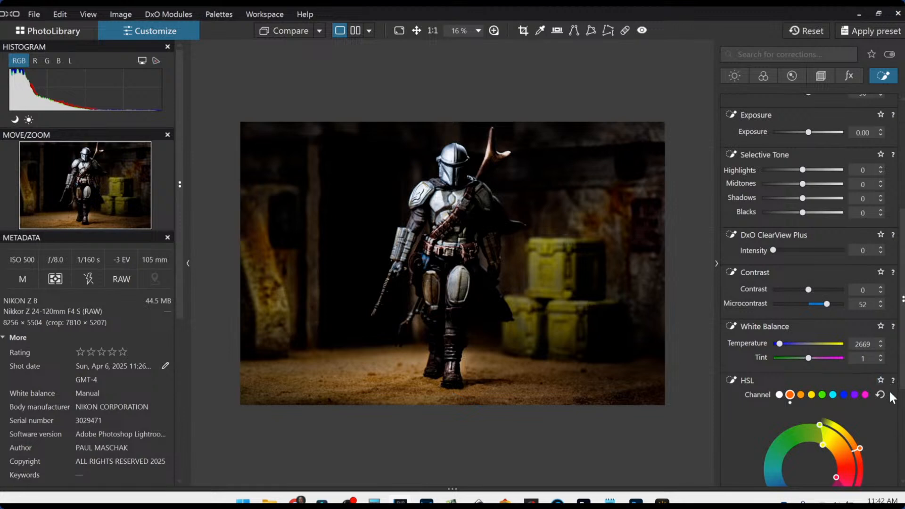
scroll(873, 428, "down", 1)
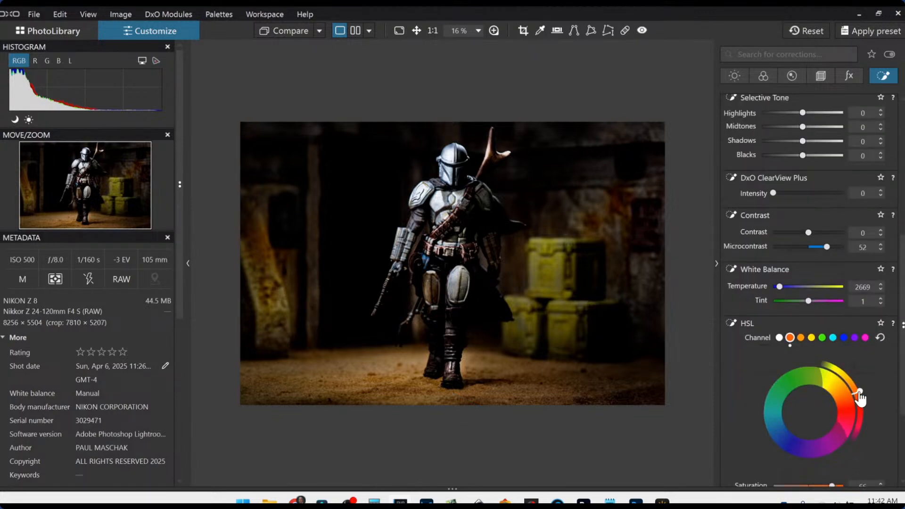
left_click_drag(860, 394, 860, 393)
Step: Select the figure's helmet mask and set its white balance temperature to 2569
left_click(451, 182)
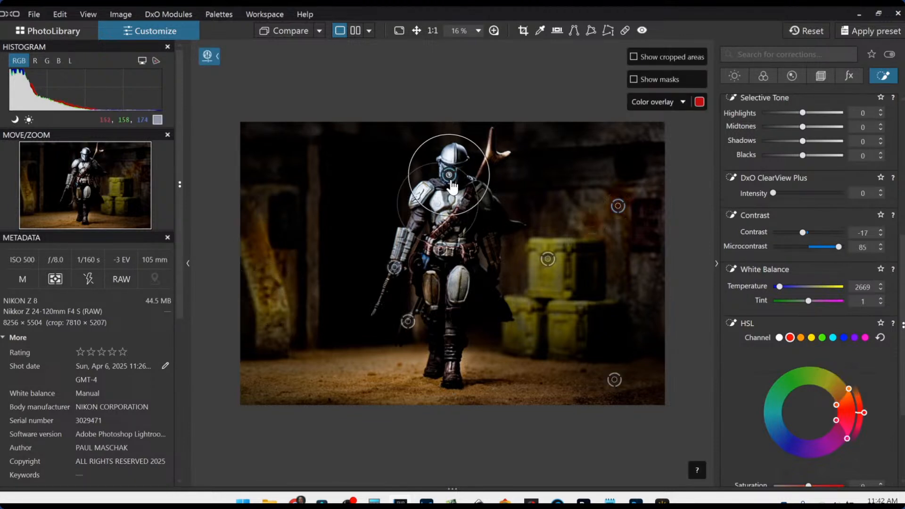
left_click(779, 337)
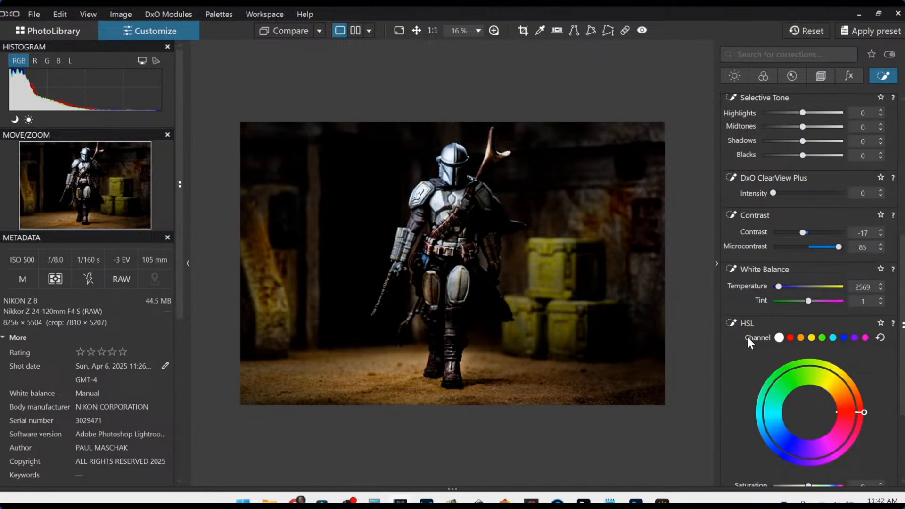
Step: Try raising the whole photo's exposure to 2.46 and reset it to 0.00
left_click(732, 79)
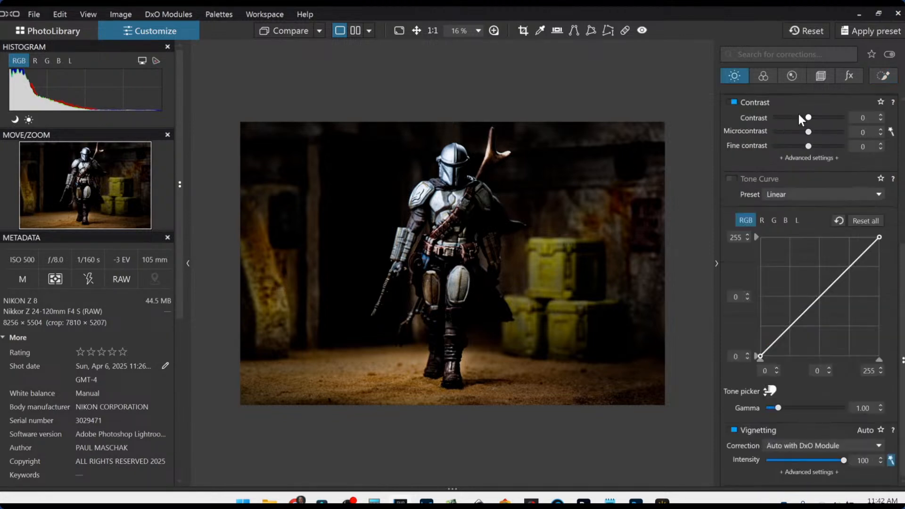
scroll(799, 114, "up", 6)
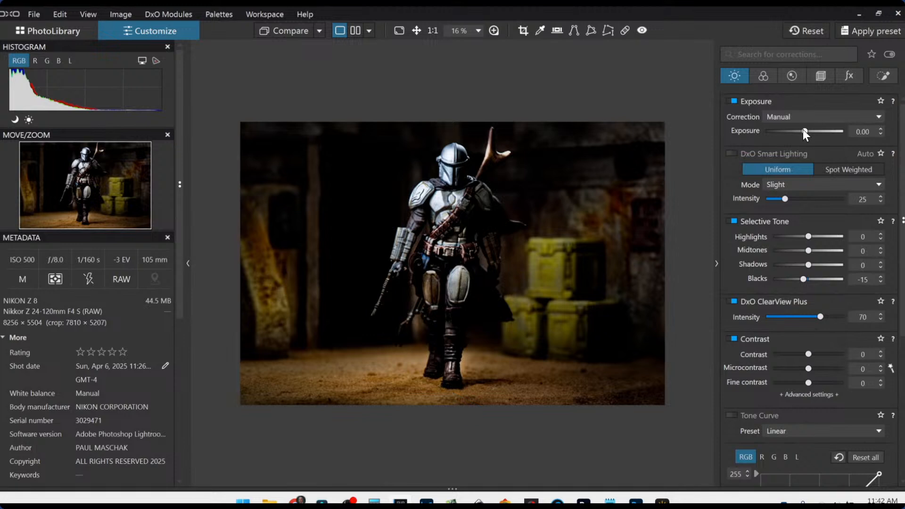
left_click_drag(802, 129, 830, 132)
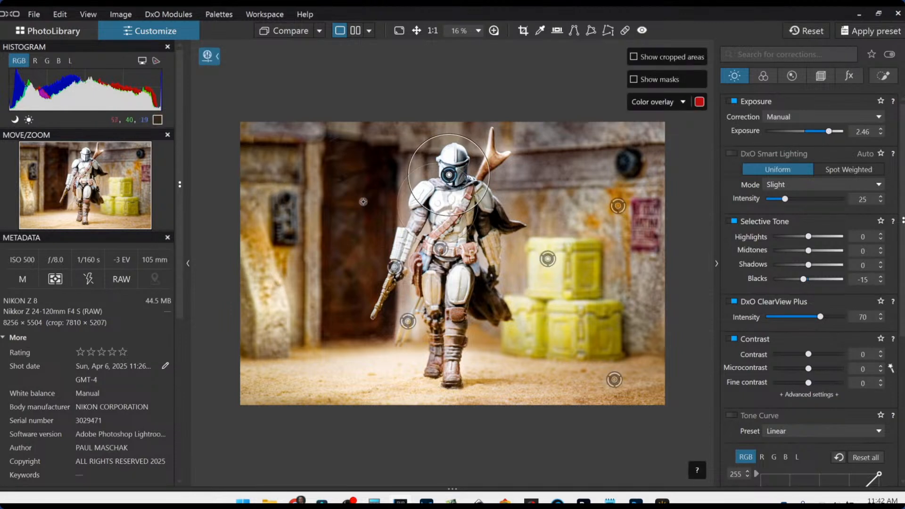
double_click(830, 132)
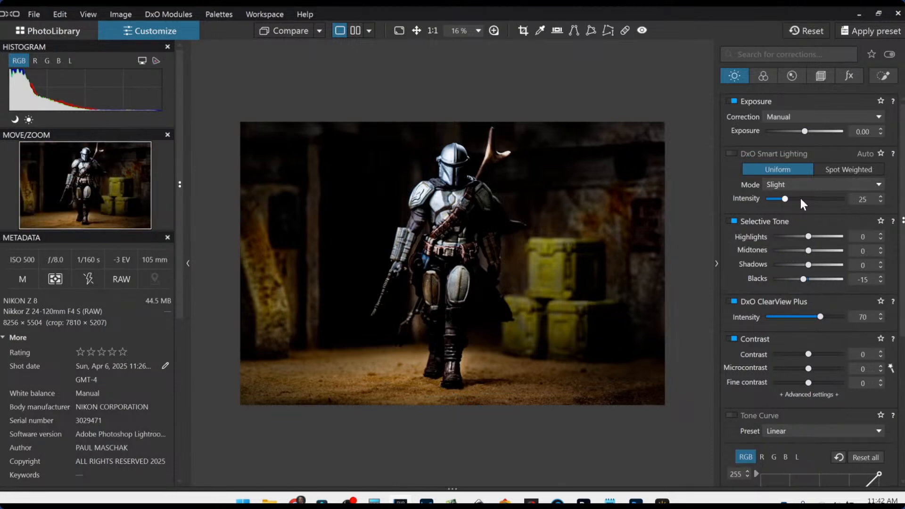
Step: Create a mask with a control point on the dark wall fixture above the pillar, setting highlights and midtones to 100 and shadows to 33
left_click(884, 76)
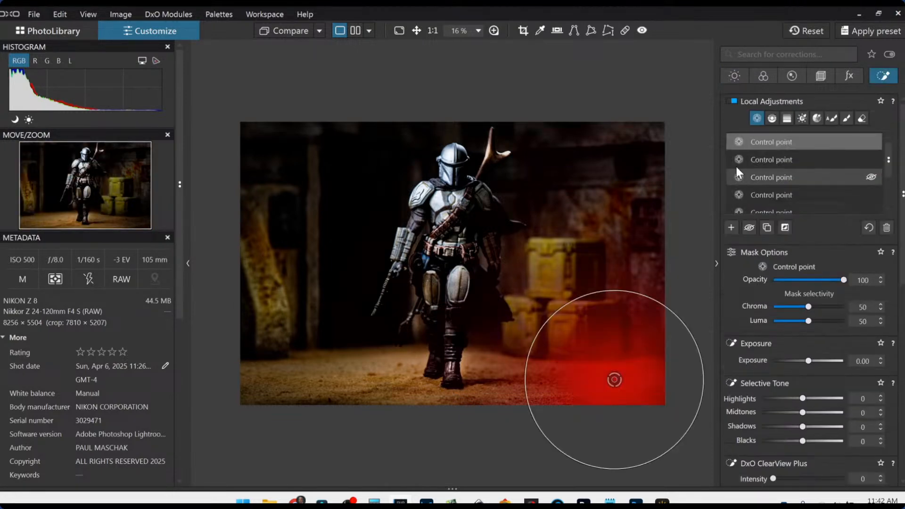
left_click(734, 227)
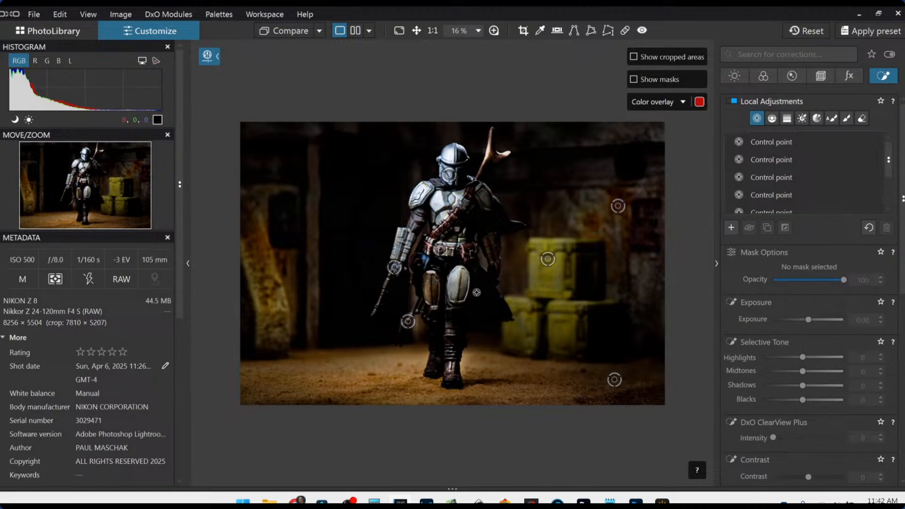
left_click(288, 217)
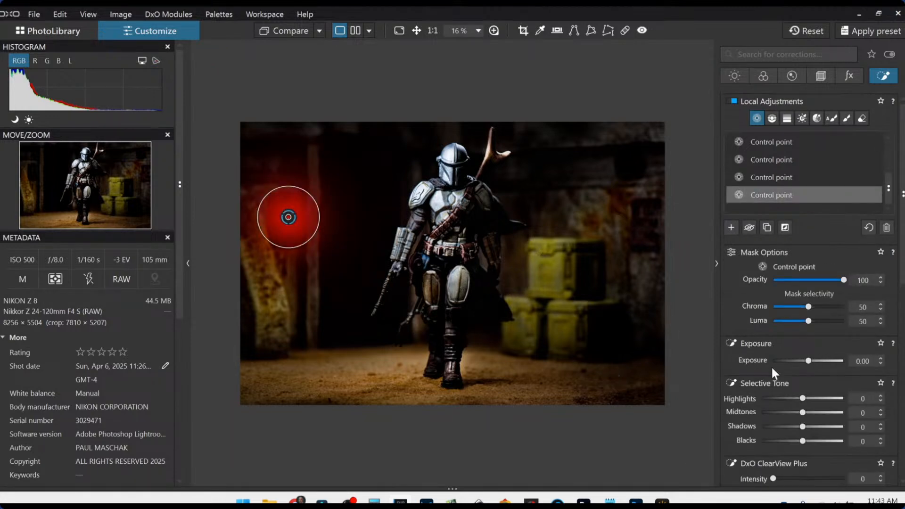
left_click_drag(808, 401, 857, 398)
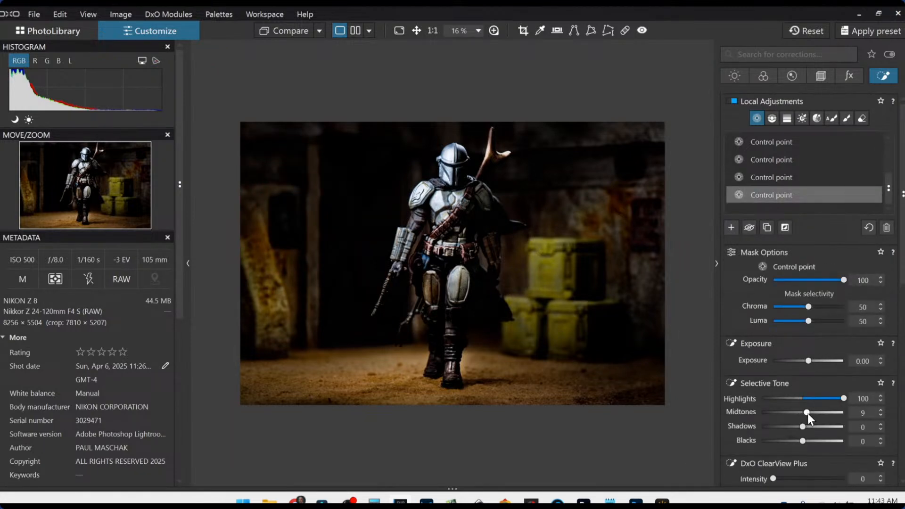
mouse_move(808, 414)
left_mouse_down()
mouse_move(831, 416)
mouse_move(818, 429)
left_mouse_up()
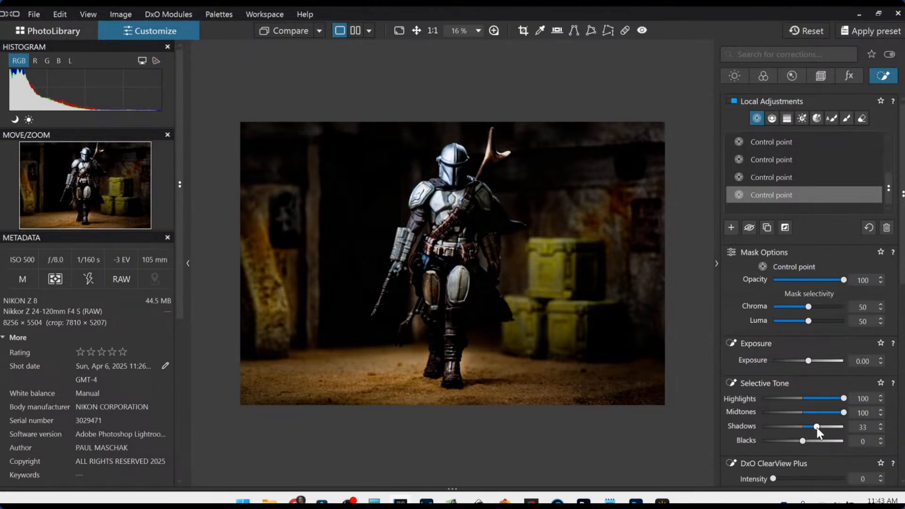
Step: Set the fixture mask's microcontrast to 97 and shadows to 27, and extend it with control points on the wall above the crates and the cape
scroll(797, 415, "down", 3)
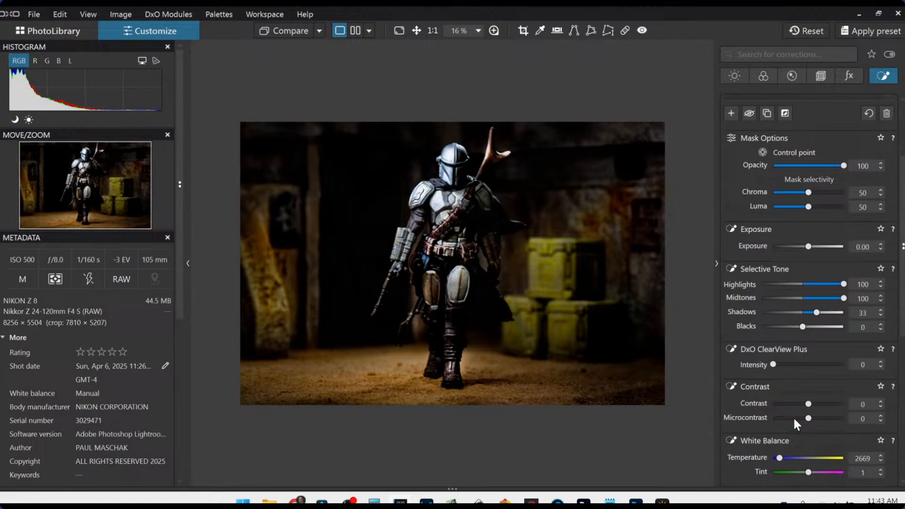
left_click(842, 418)
left_click_drag(812, 312, 814, 312)
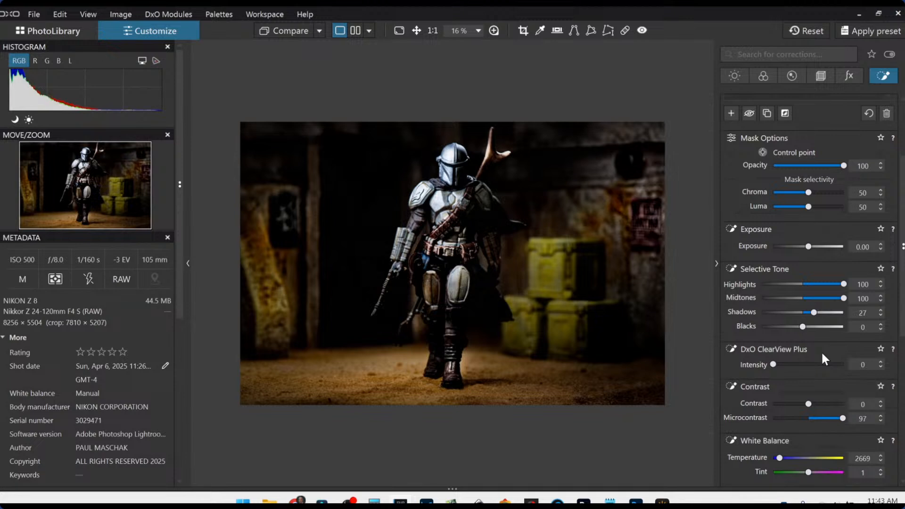
left_click_drag(653, 174, 691, 178)
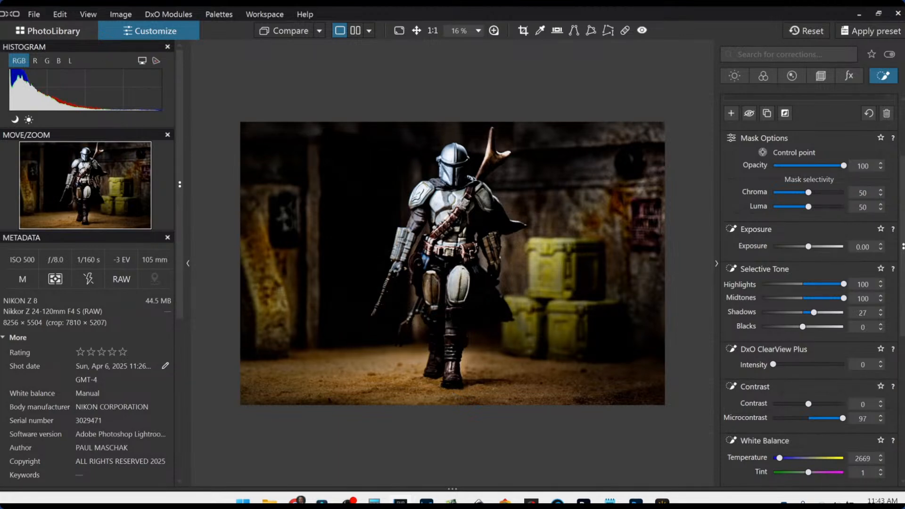
Step: Create a new mask with control points on the figure's boots and lower legs
scroll(820, 336, "down", 1)
scroll(818, 336, "up", 4)
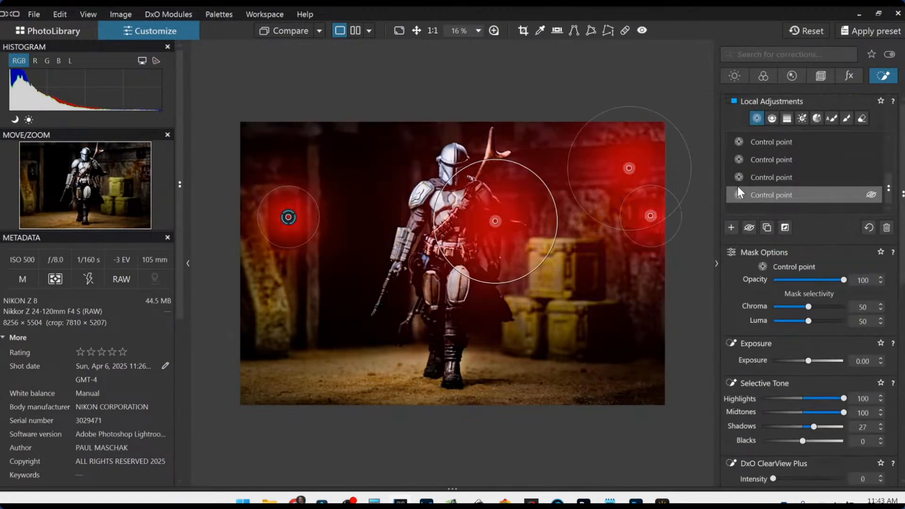
left_click(731, 227)
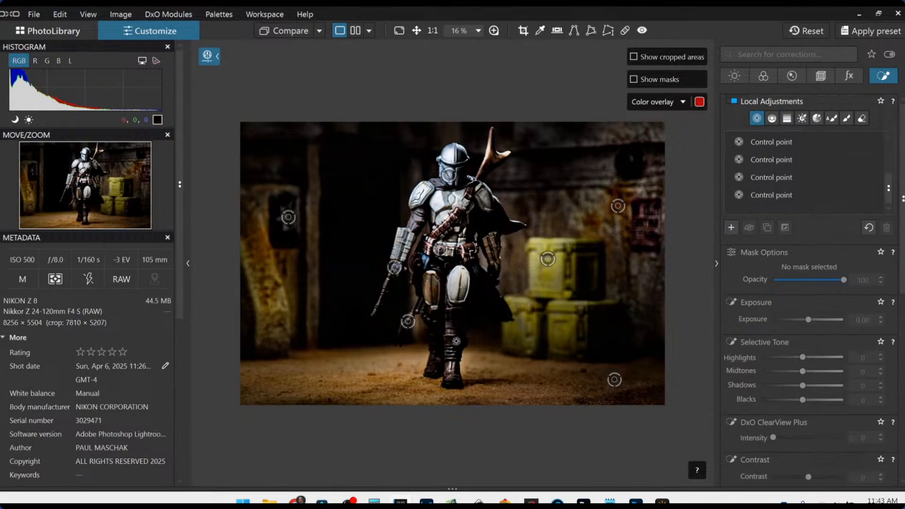
left_click(434, 359)
left_click_drag(445, 299, 446, 345)
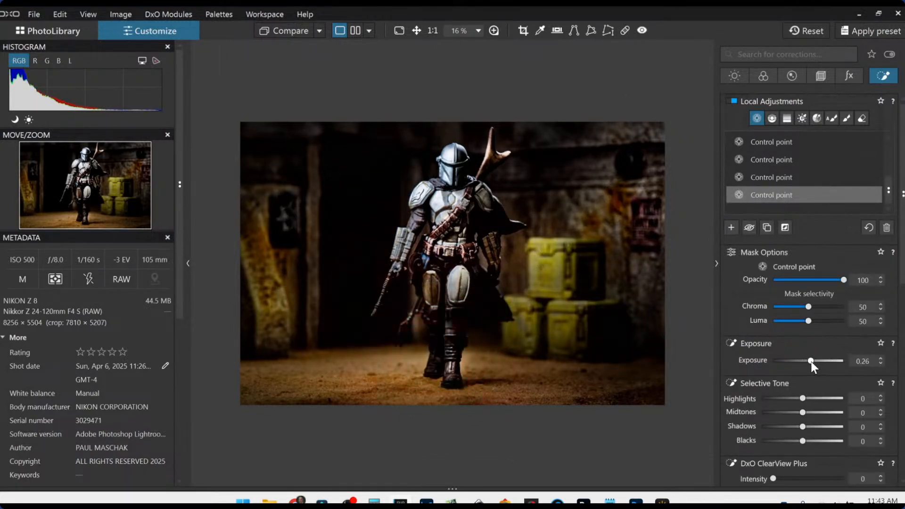
Step: Try an exposure of 0.76 and highlights of 82 on the boots mask, resetting each to 0
left_click_drag(810, 361, 816, 361)
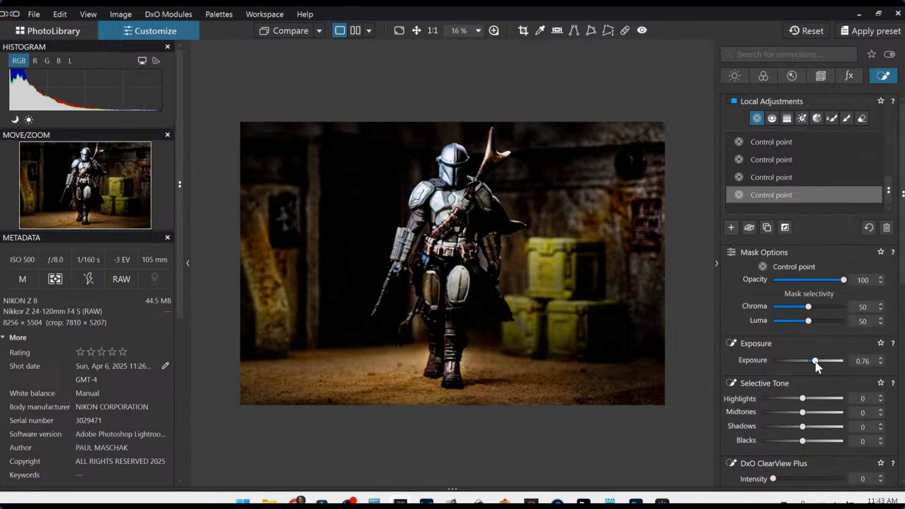
double_click(816, 361)
left_click_drag(825, 398, 836, 401)
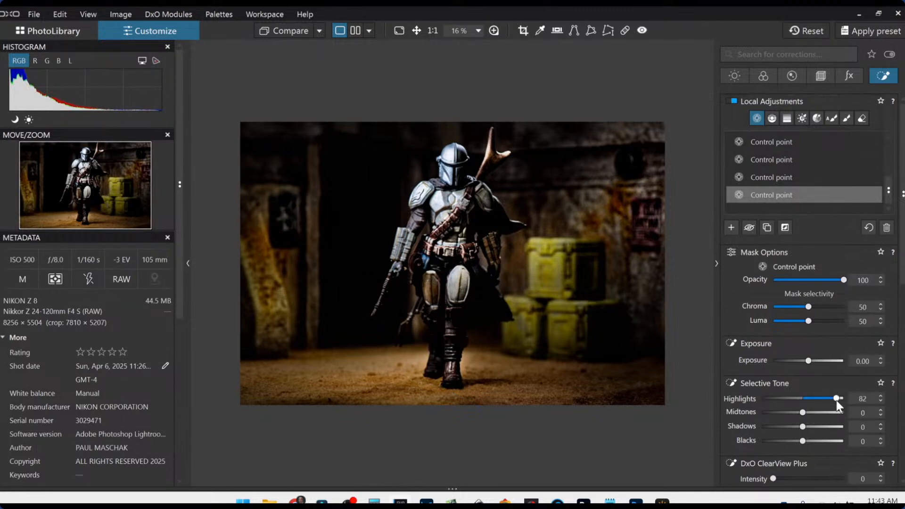
double_click(837, 400)
Step: Set the boots mask's shadows to 50 and extend it with a control point on the figure's lowered hand beside the cape
left_click(828, 426)
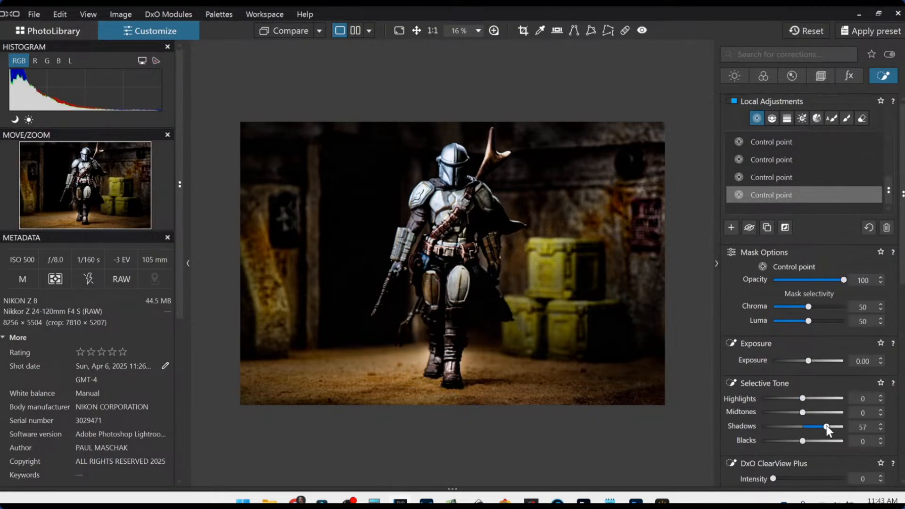
left_click_drag(827, 425, 824, 425)
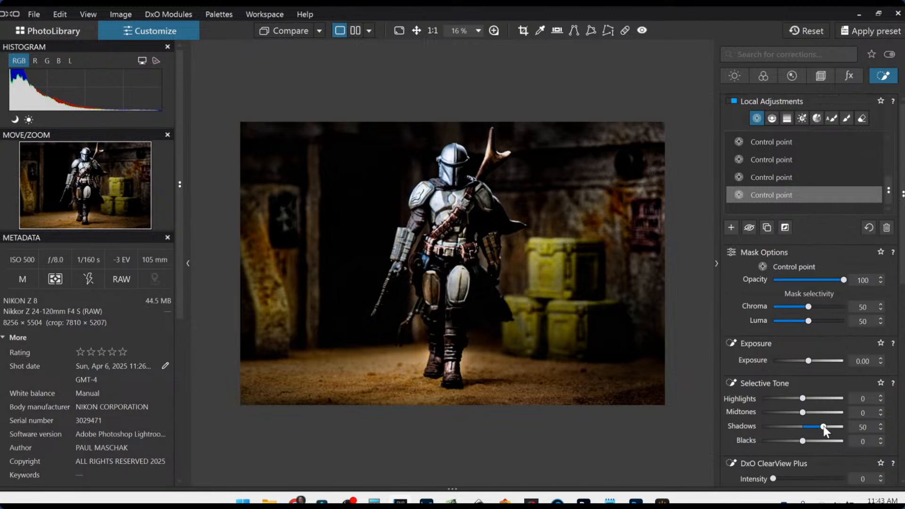
mouse_move(474, 315)
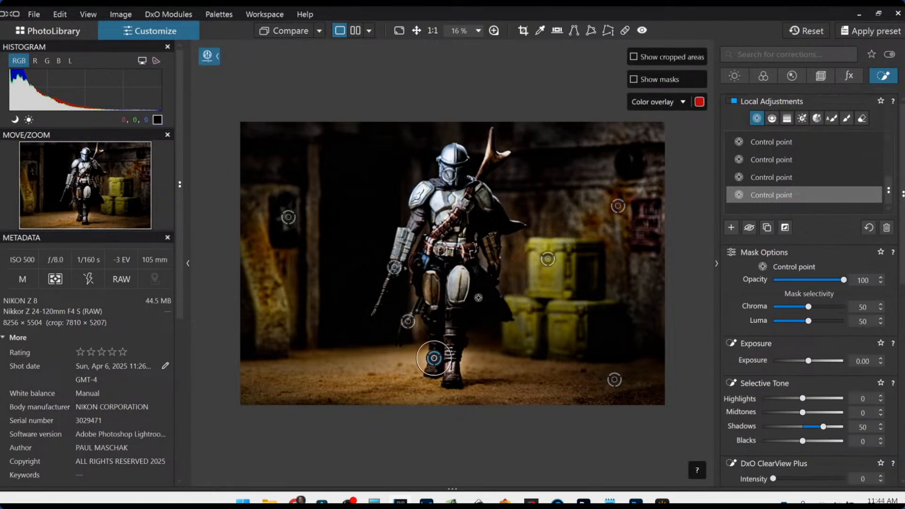
left_click(491, 277)
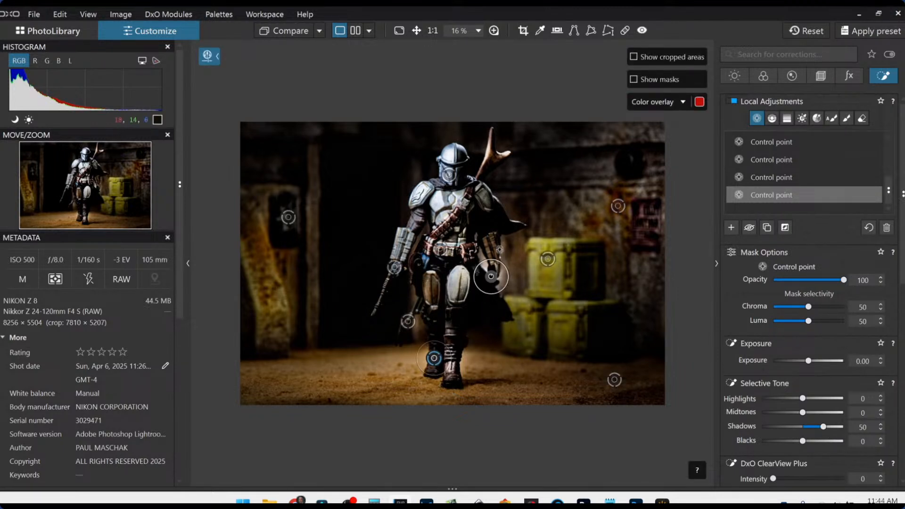
left_click_drag(491, 277, 493, 218)
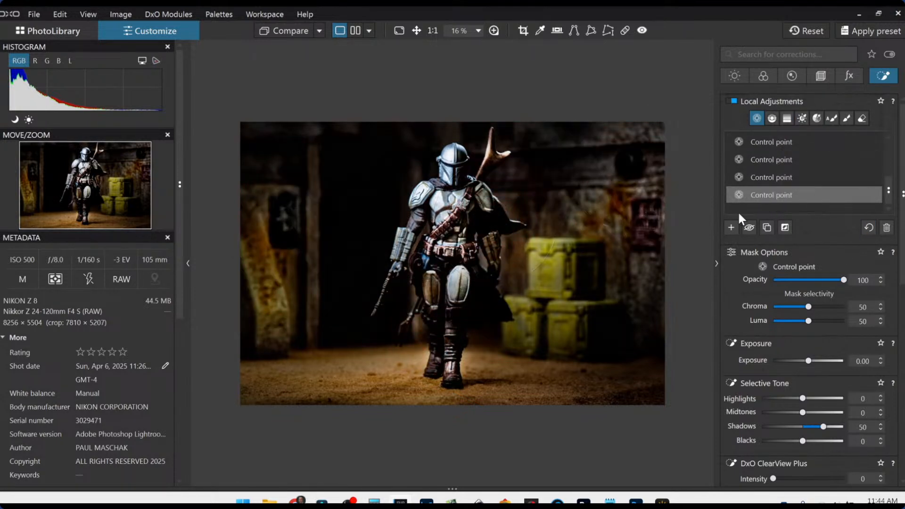
Step: Create a new control point mask centred on the belt, enlarge it across the frame, set chroma and luma selectivity to 0, and invert it
left_click(731, 228)
left_click(454, 248)
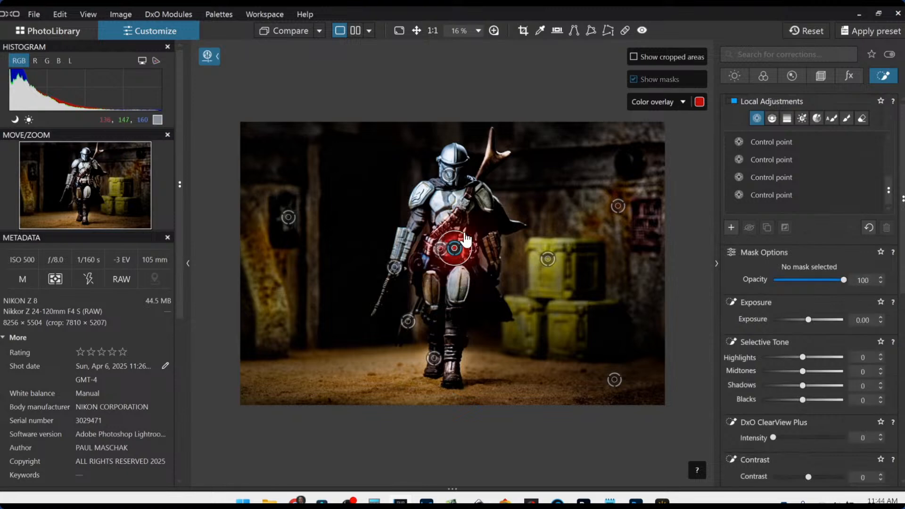
left_click_drag(462, 233, 568, 65)
left_click_drag(808, 307, 773, 306)
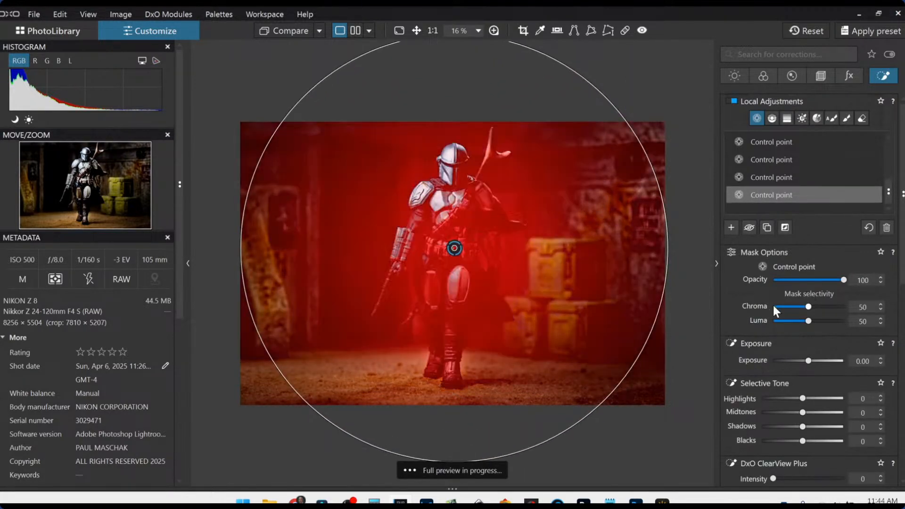
left_click(773, 322)
left_click(769, 305)
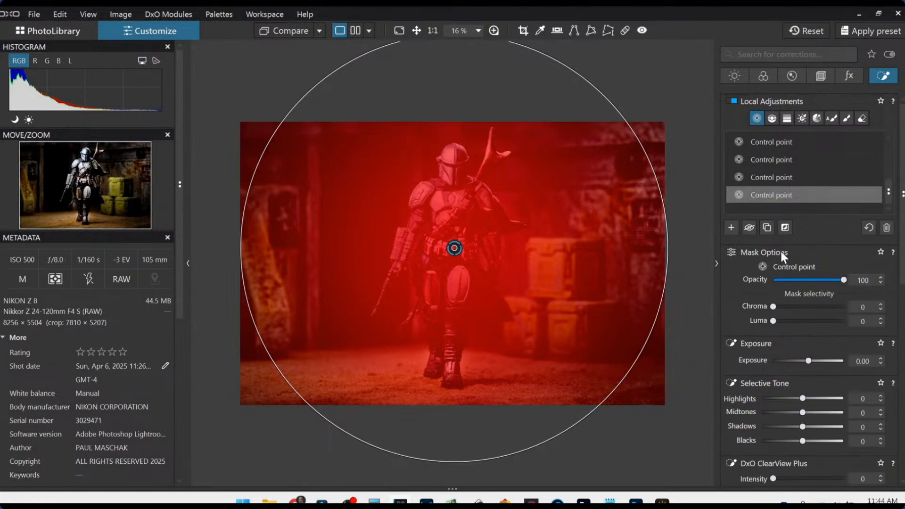
left_click(786, 227)
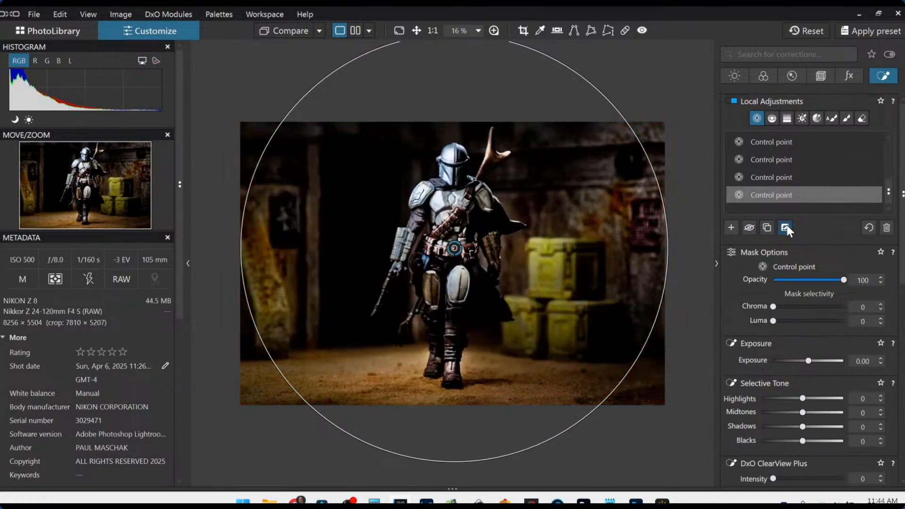
Step: Set the inverted mask's highlights to 52, midtones to 29, shadows to 13 and blacks to -18, keeping exposure at 0.00
left_click_drag(809, 360, 803, 361)
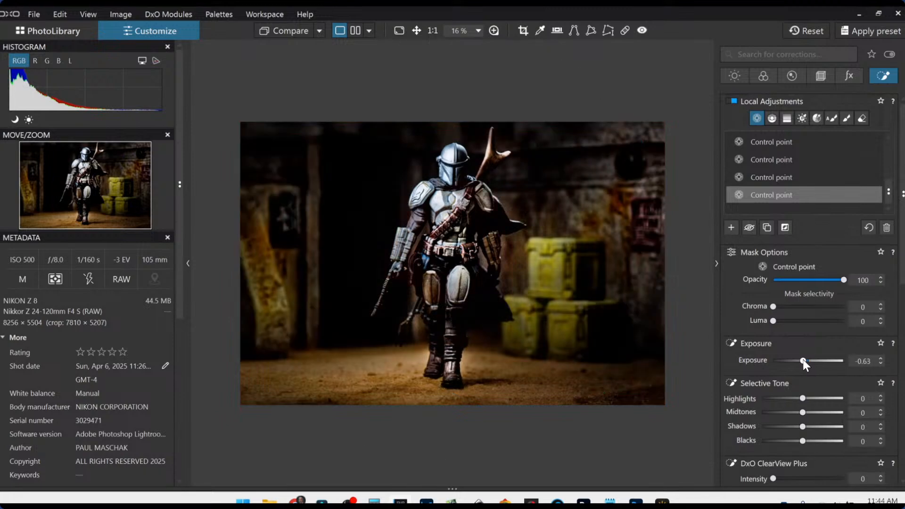
double_click(804, 361)
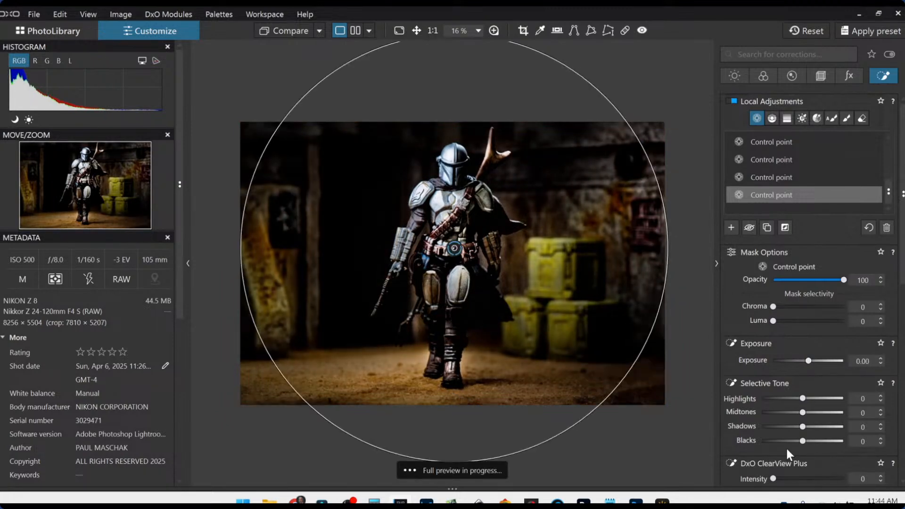
mouse_move(803, 441)
left_mouse_down()
mouse_move(795, 443)
mouse_move(809, 428)
mouse_move(797, 442)
left_mouse_up()
left_click_drag(803, 399, 815, 414)
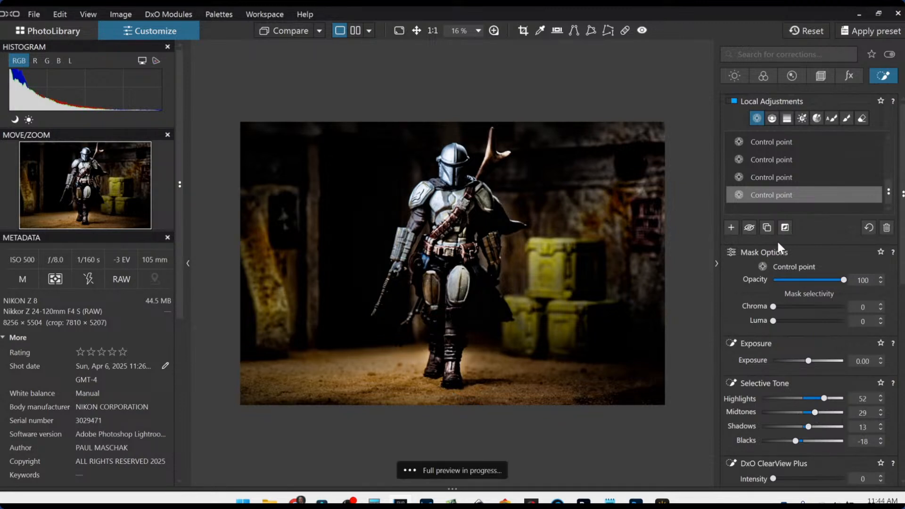
Step: Compare the photo with the inverted mask hidden and shown
left_click(749, 229)
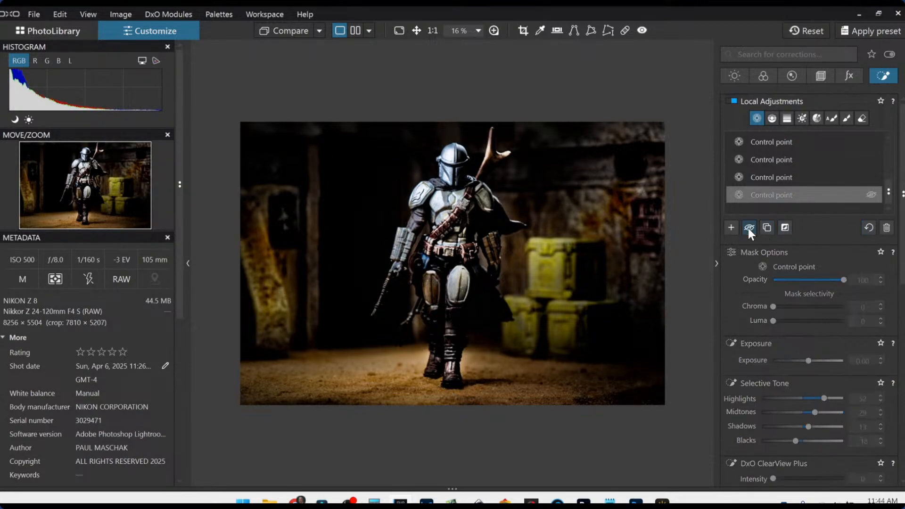
left_click(749, 229)
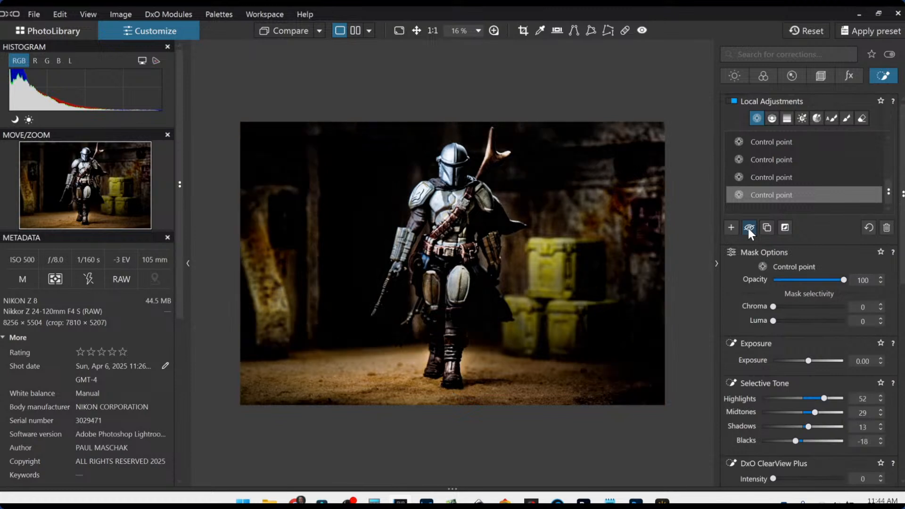
left_click(749, 228)
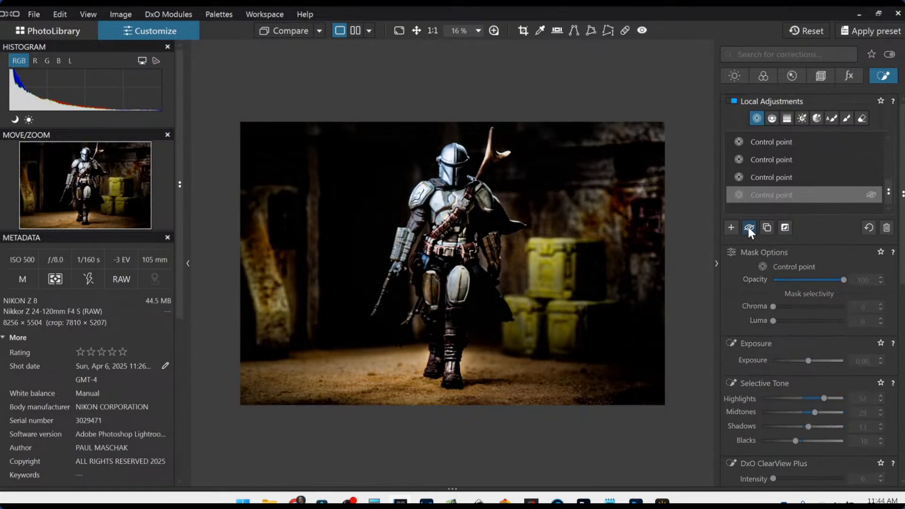
left_click(749, 228)
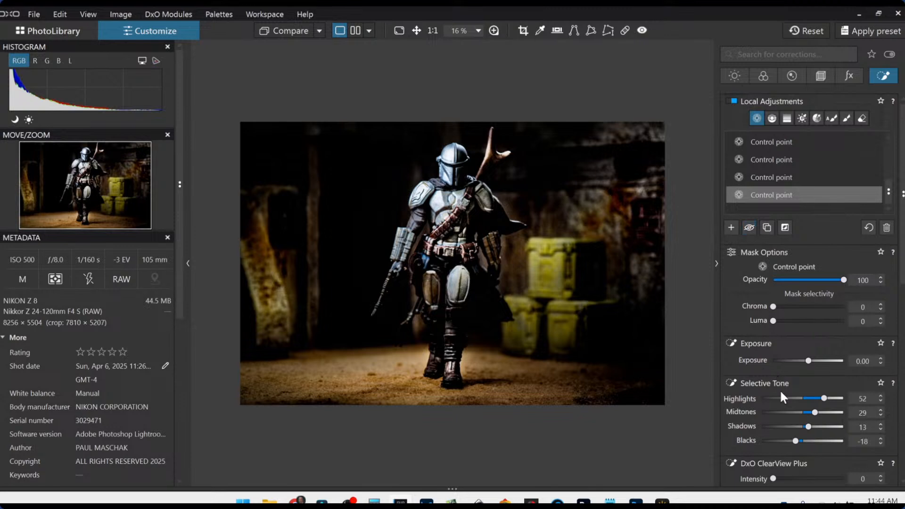
Step: Set the inverted mask's blacks to -5 and finish the control point editing
double_click(796, 442)
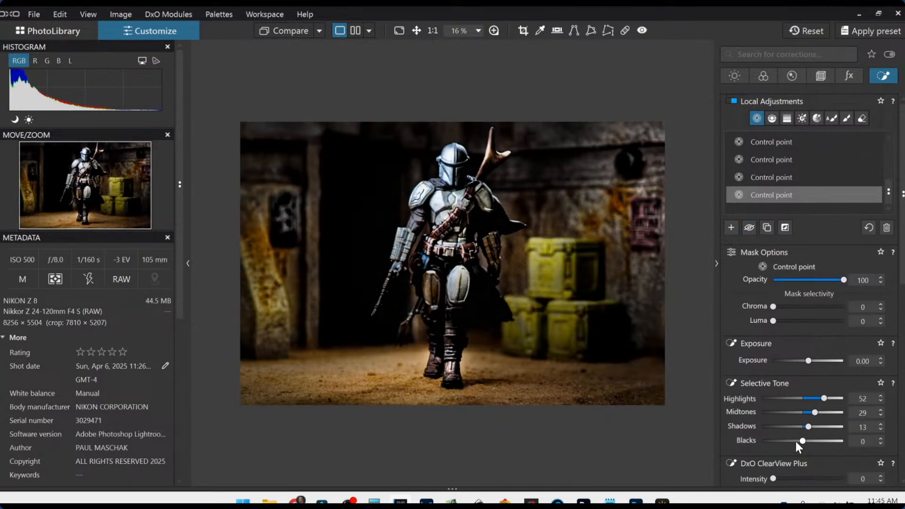
left_click(796, 441)
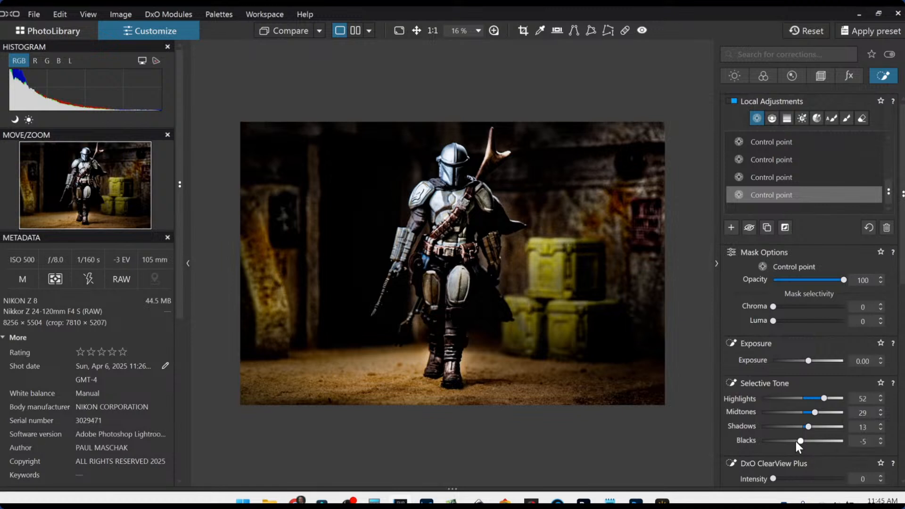
double_click(796, 441)
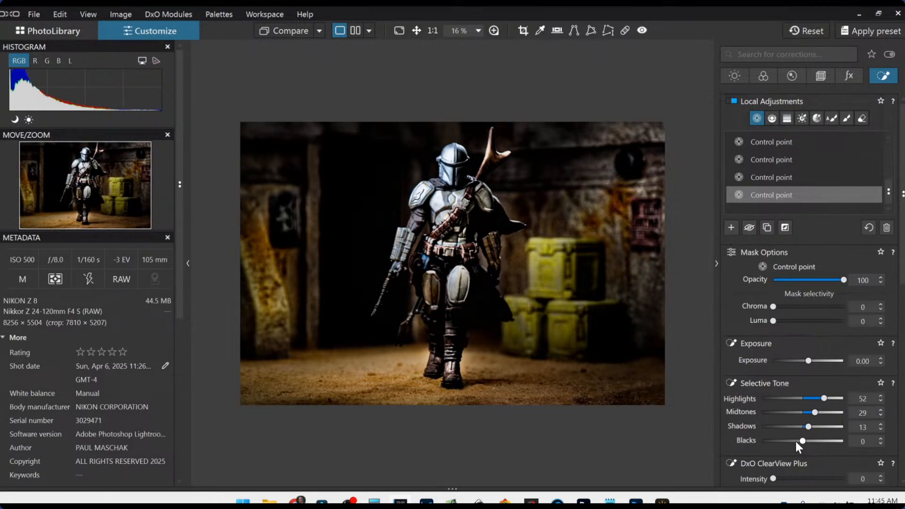
left_click(796, 442)
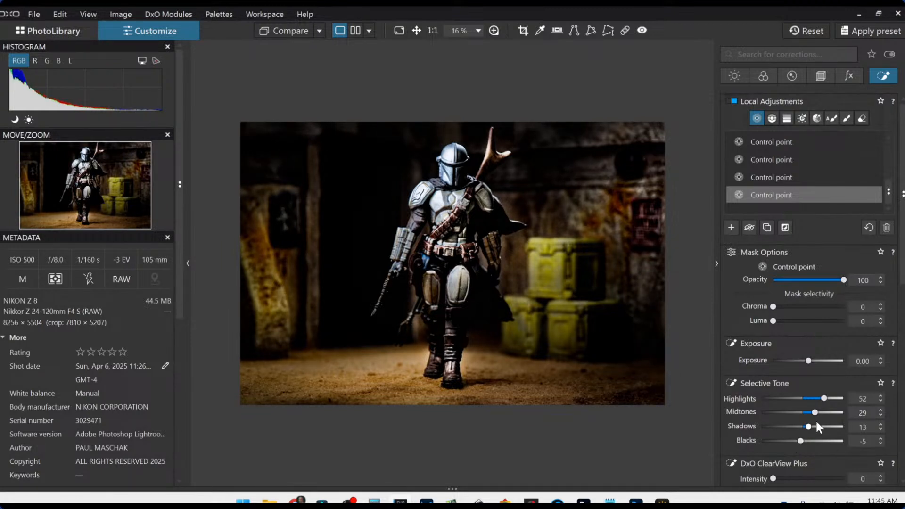
left_click(757, 117)
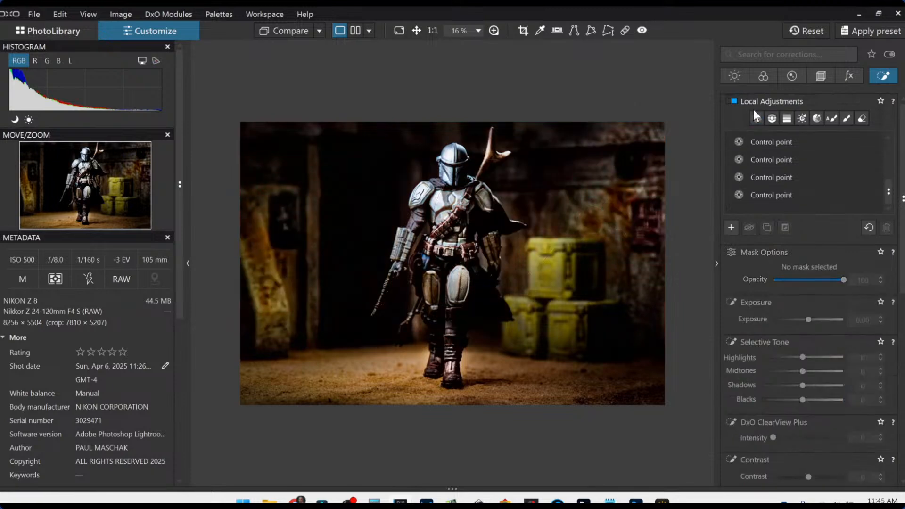
Step: Keep DxO - Natural as the color rendering and try a slightly warmer white balance temperature of 2831
left_click(734, 77)
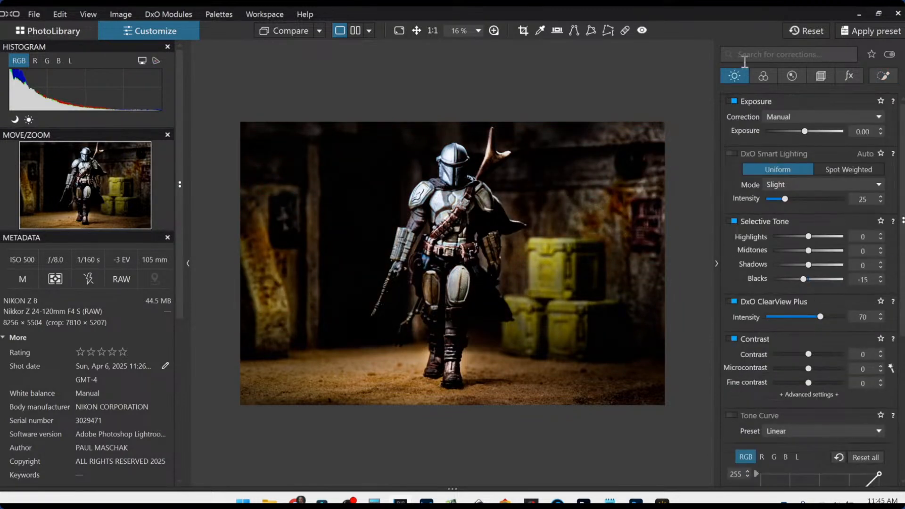
left_click(762, 77)
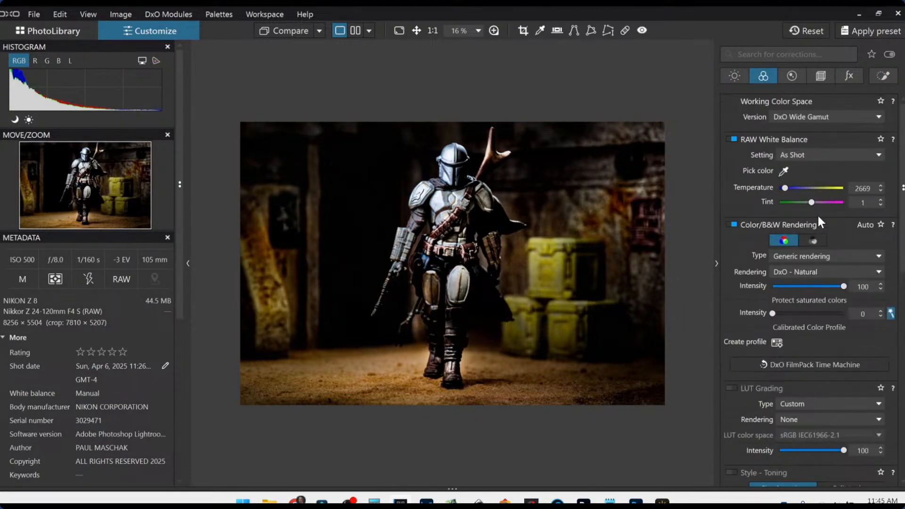
left_click(823, 272)
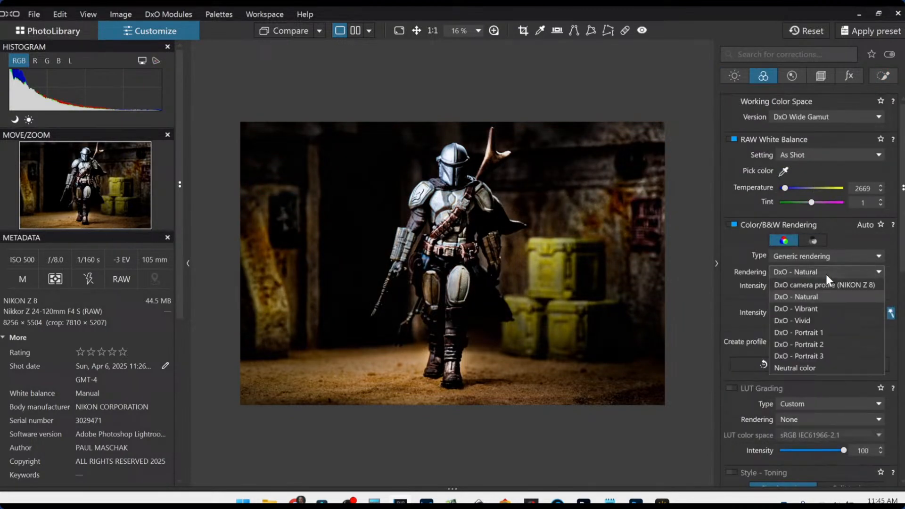
left_click(822, 301)
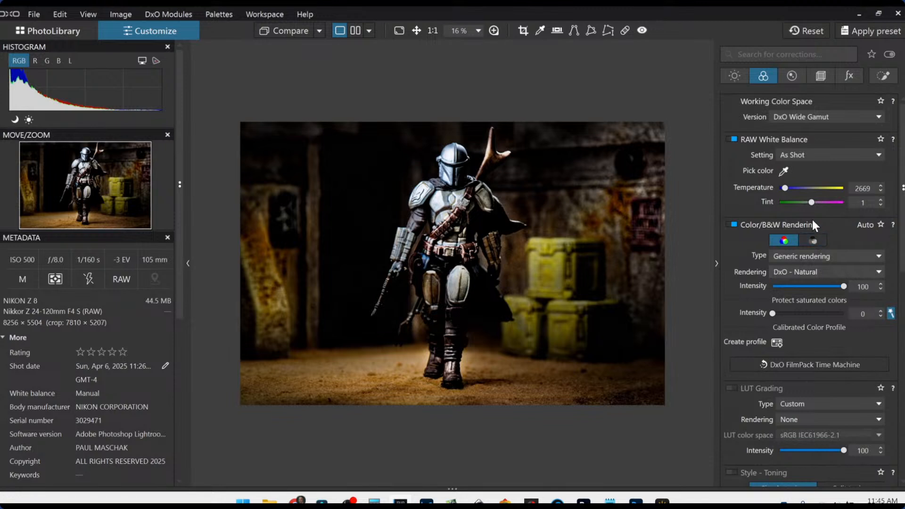
left_click_drag(784, 186, 786, 187)
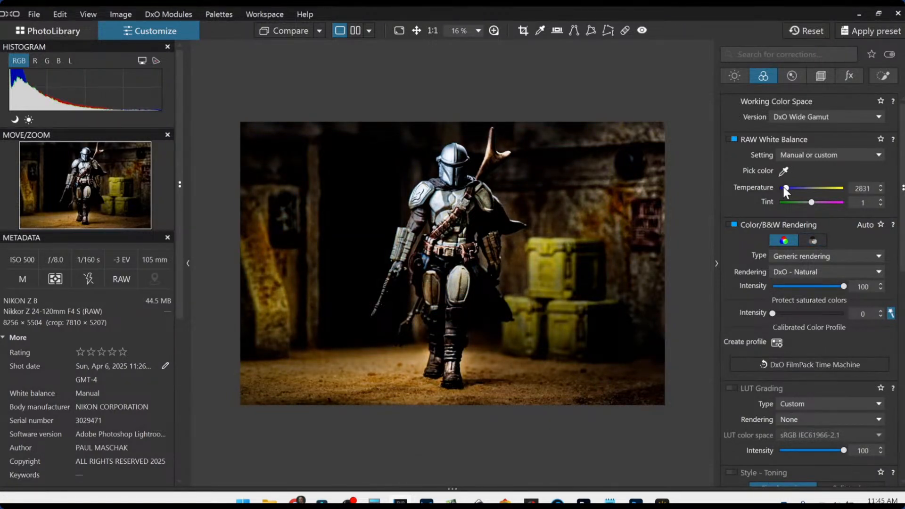
left_click(783, 187)
Step: Lower the saturation of the orange HSL channel and set the blue channel's saturation to -26
scroll(801, 303, "down", 10)
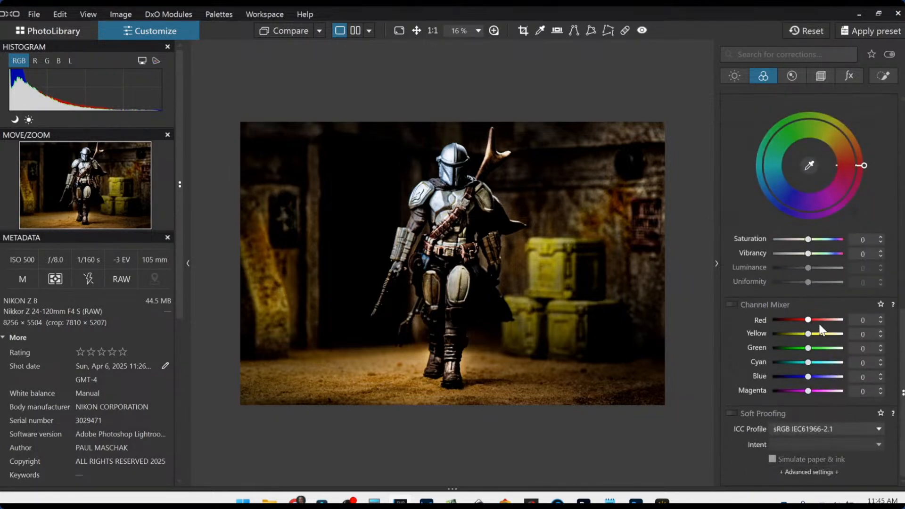
scroll(819, 321, "up", 3)
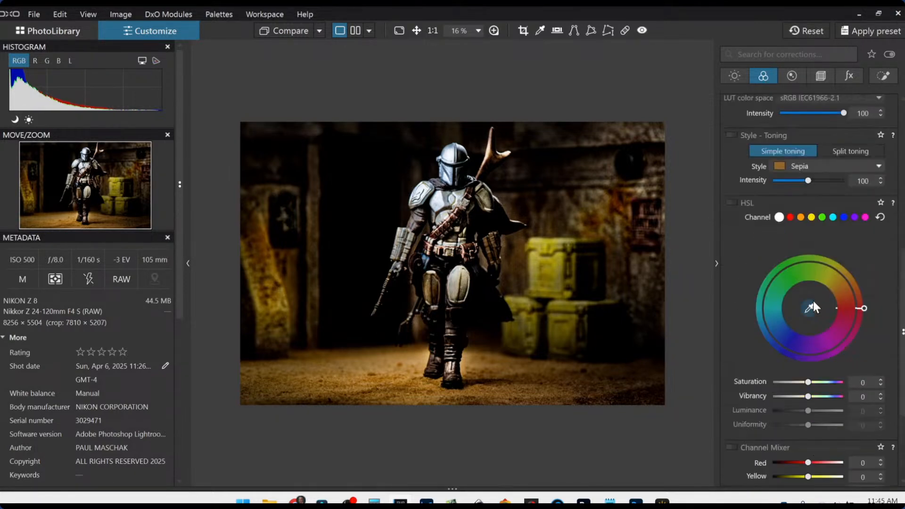
left_click(801, 218)
left_click_drag(807, 382, 799, 383)
left_click(844, 218)
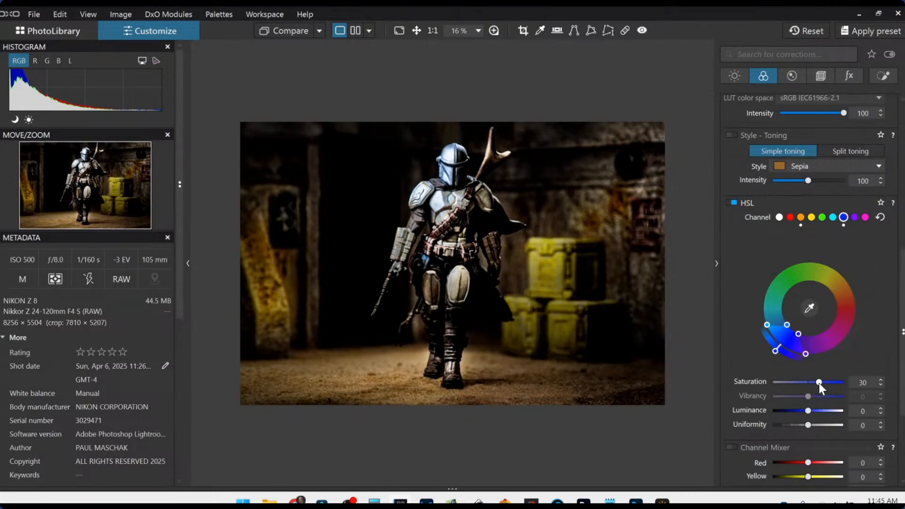
left_click_drag(819, 383, 795, 384)
Step: Compare the edited photo with the original and inspect the helmet with the loupe at 200 %
left_click(287, 33)
right_click(555, 317)
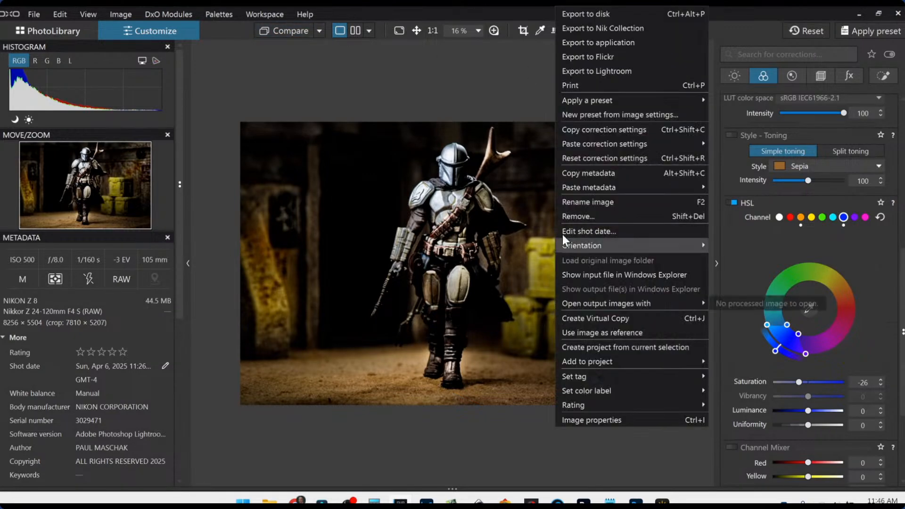
left_click(491, 30)
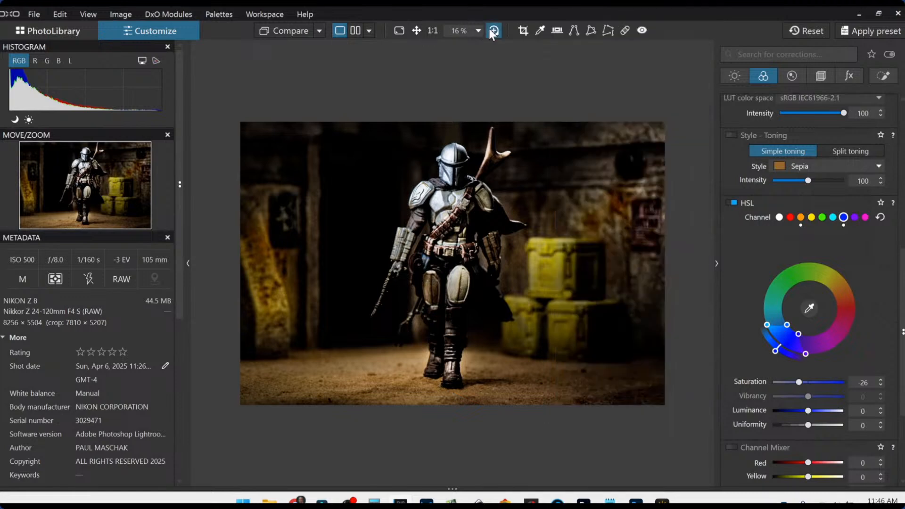
left_click(489, 30)
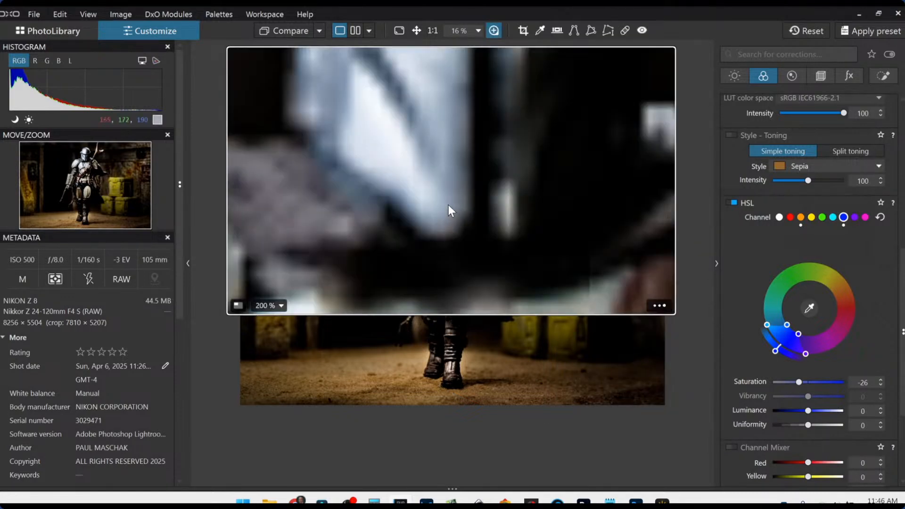
left_click_drag(461, 259, 460, 236)
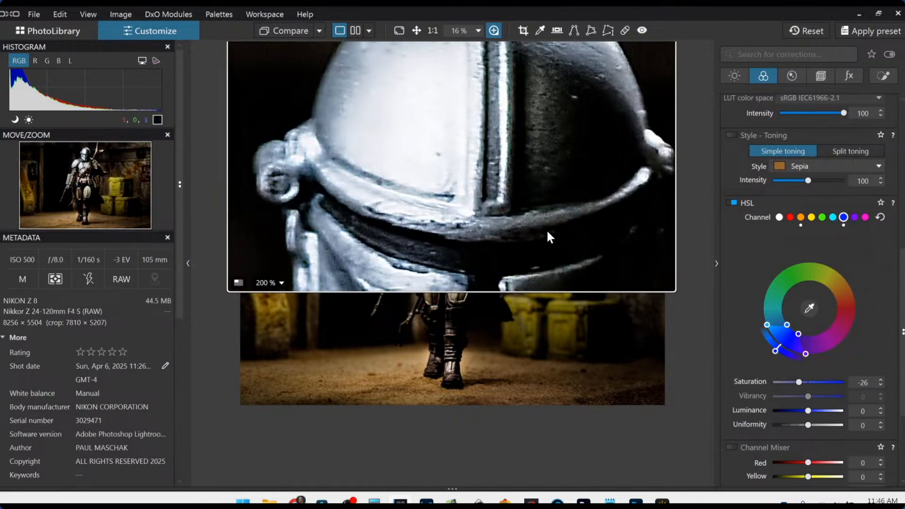
Step: Reduce the unsharp mask to intensity 217 and radius 2.05, and lens sharpness to global 0.39 and details 70
left_click(796, 75)
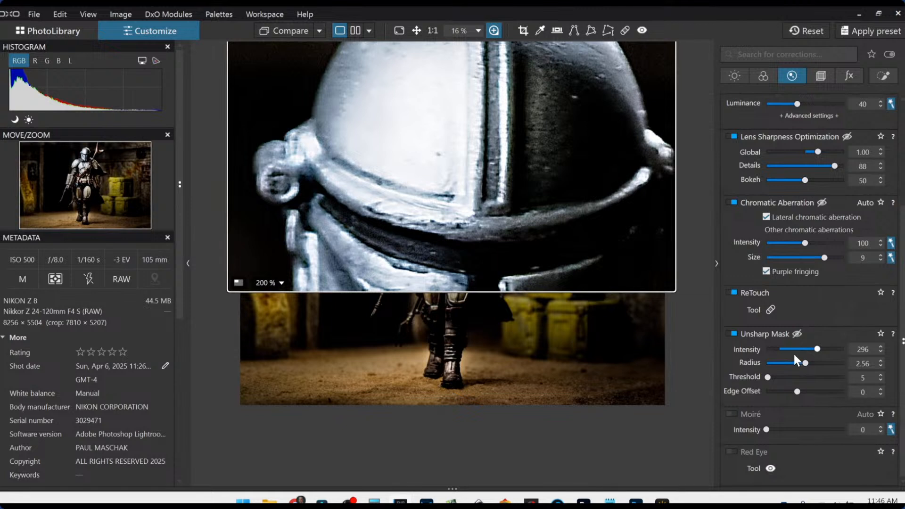
left_click_drag(817, 349, 797, 363)
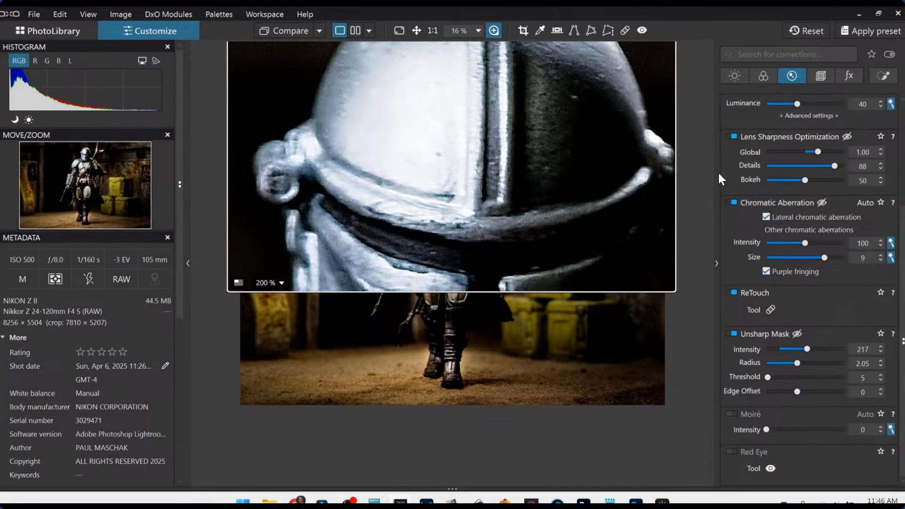
scroll(788, 202, "up", 3)
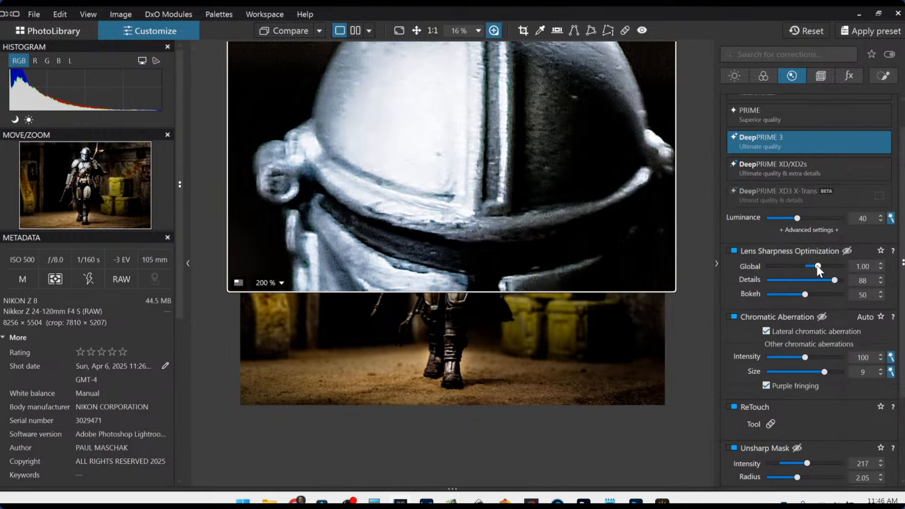
left_click_drag(817, 265, 810, 265)
left_click_drag(836, 282, 822, 280)
left_click(499, 35)
Step: Export the edited Mandalorian photo to disk
right_click(485, 197)
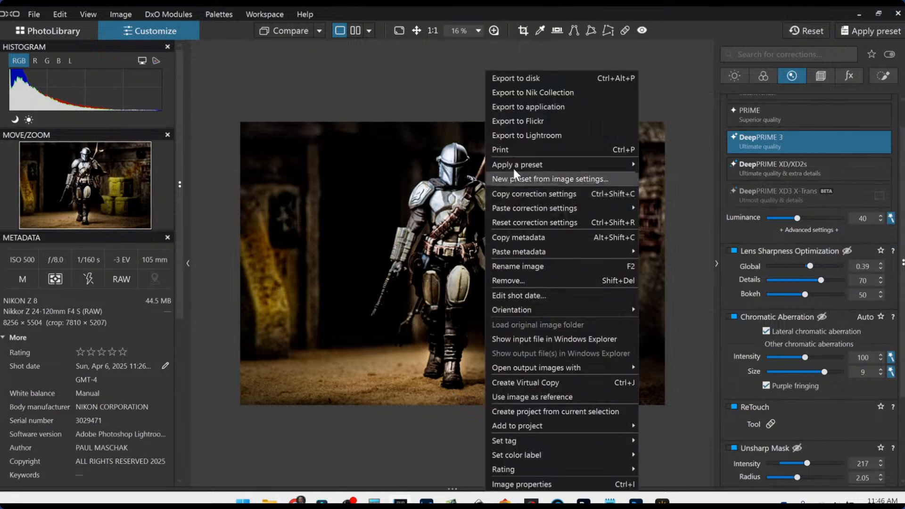
left_click(528, 80)
key("Escape")
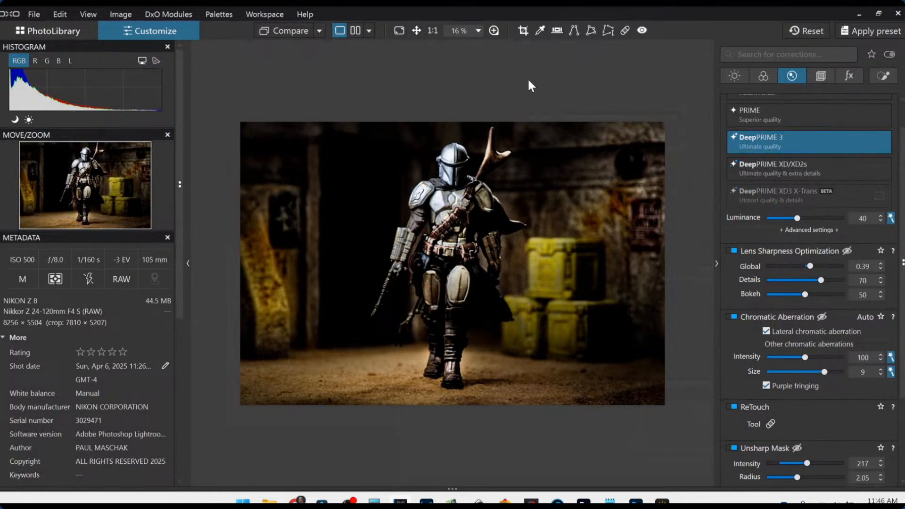
Step: Set the original image used for comparison to No corrections (with geometry)
left_click(318, 30)
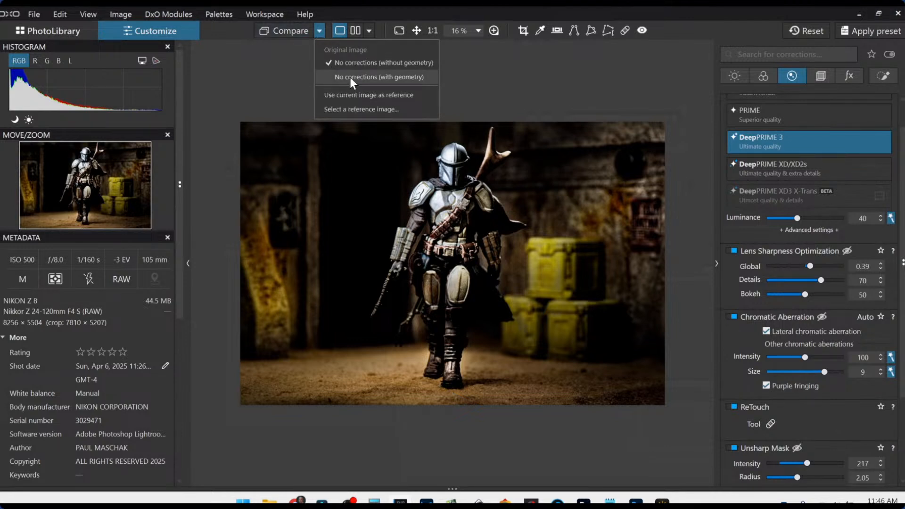
left_click(350, 77)
left_click(321, 30)
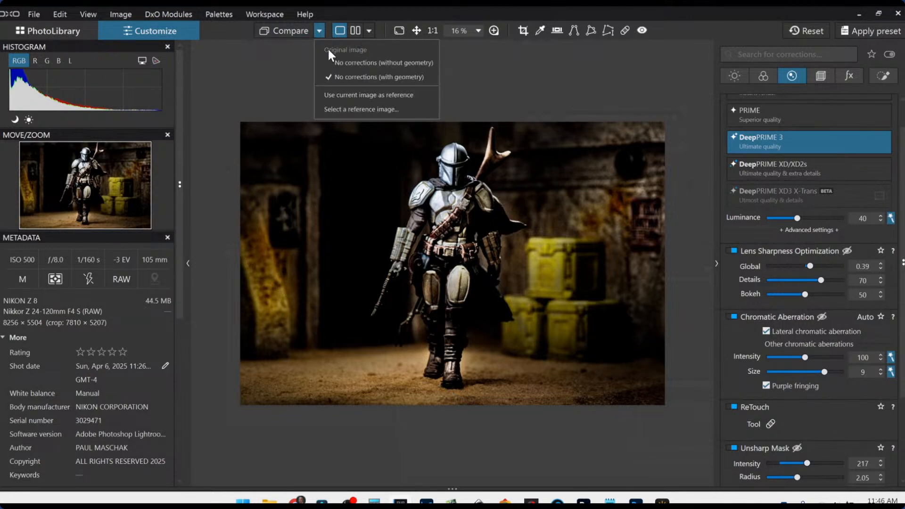
left_click(300, 55)
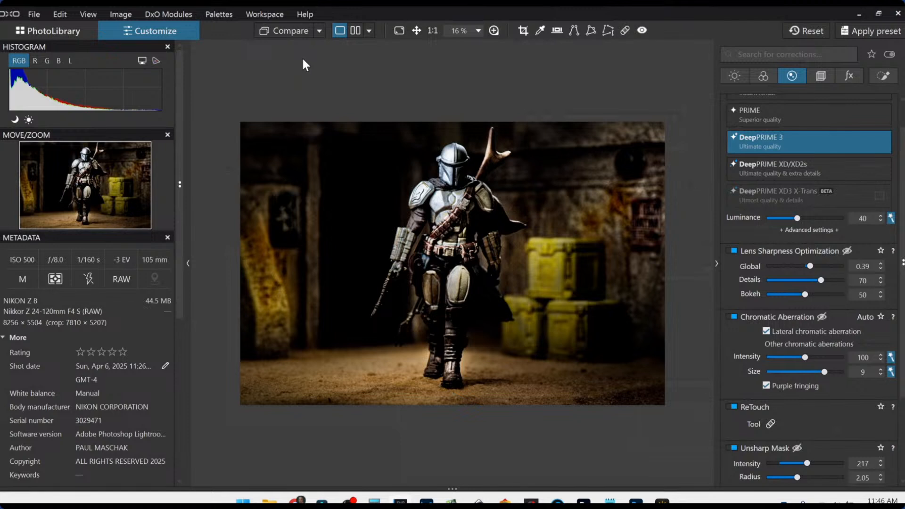
Step: Select the edited version as the reference image and show it side by side with the photo
left_click(319, 31)
left_click(347, 105)
left_click(353, 33)
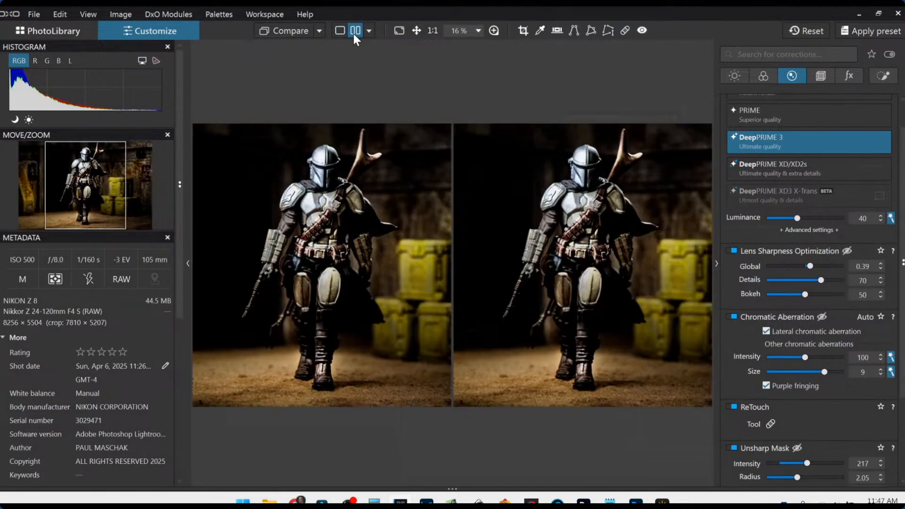
Step: Reset all corrections on the current photo and hide the side palettes to enlarge the two compared versions
left_click(796, 30)
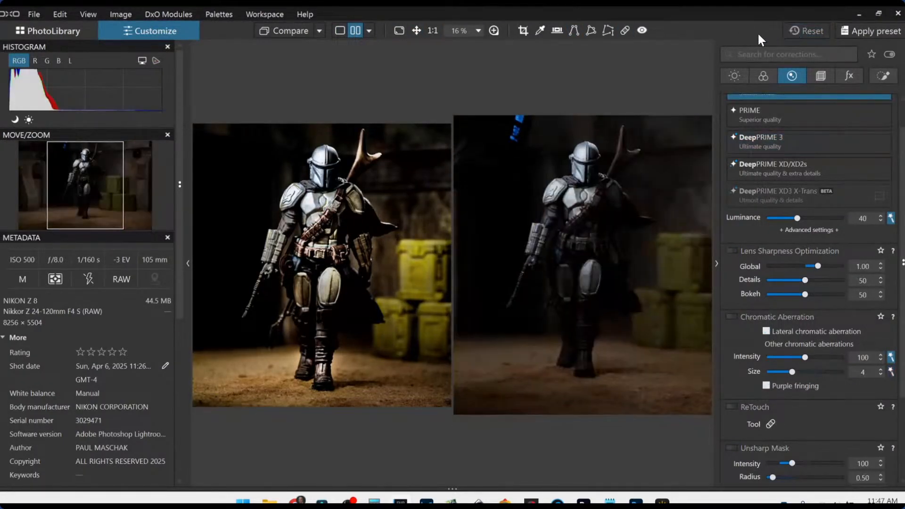
key("Tab")
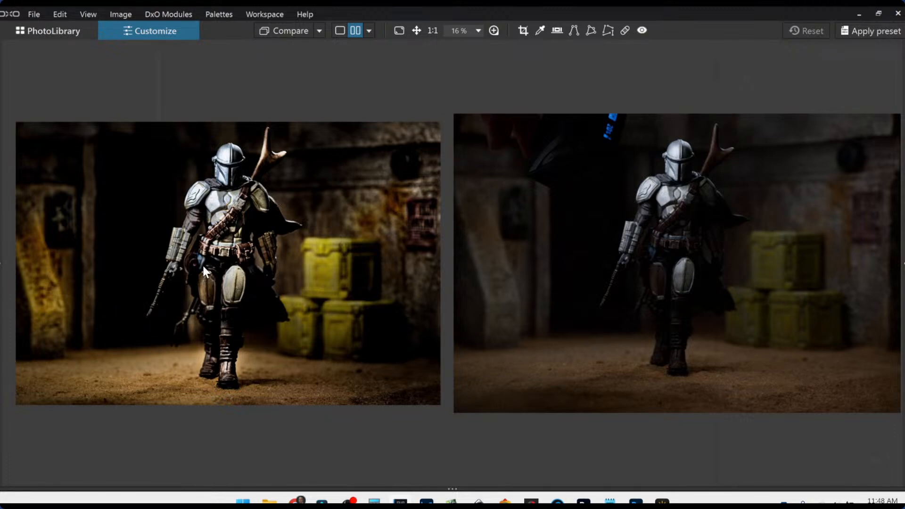
scroll(203, 265, "up", 2)
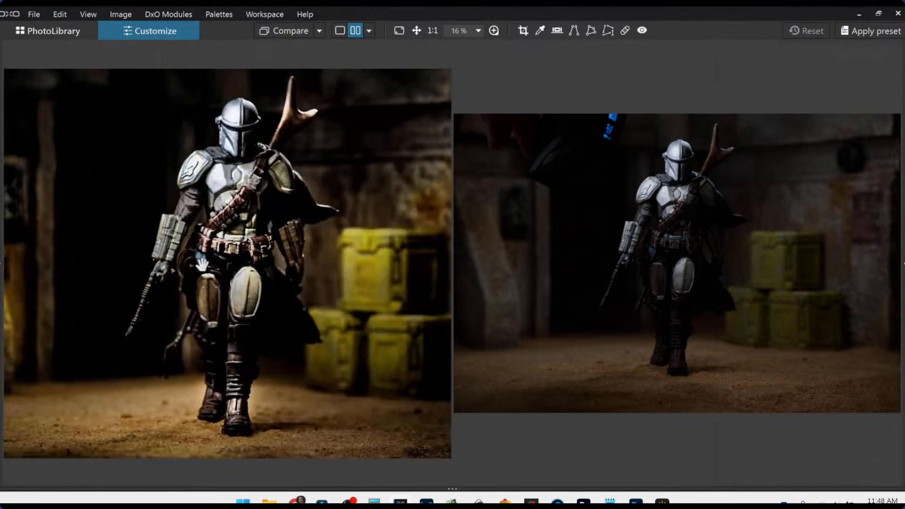
Step: Switch the comparison to a split view and examine the edited figure's helmet, shoulder plates and chest armour up close
left_click(368, 31)
left_click(391, 78)
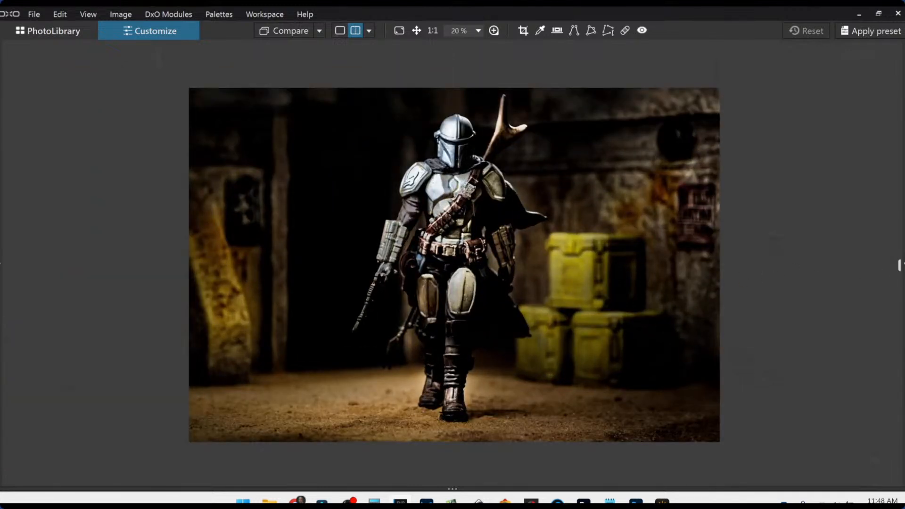
left_click_drag(900, 266, 801, 323)
scroll(463, 141, "up", 5)
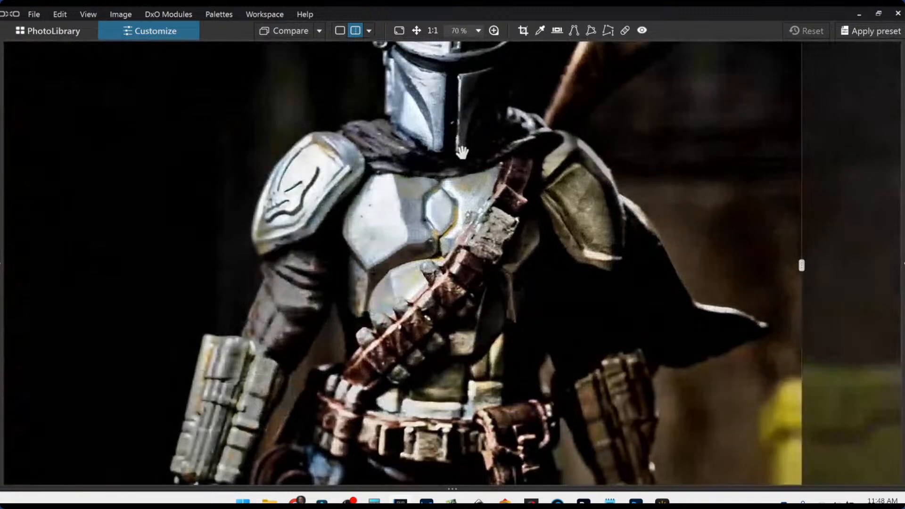
left_click_drag(462, 151, 459, 220)
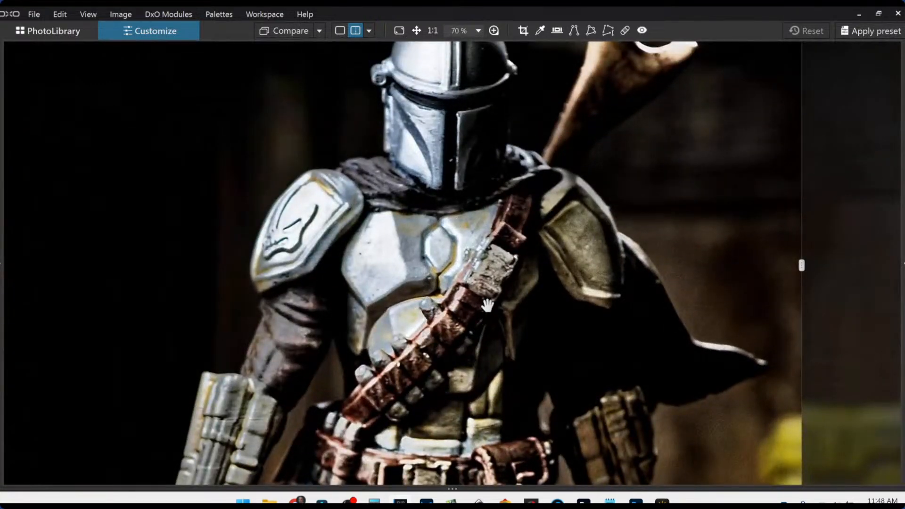
left_click_drag(438, 131, 439, 162)
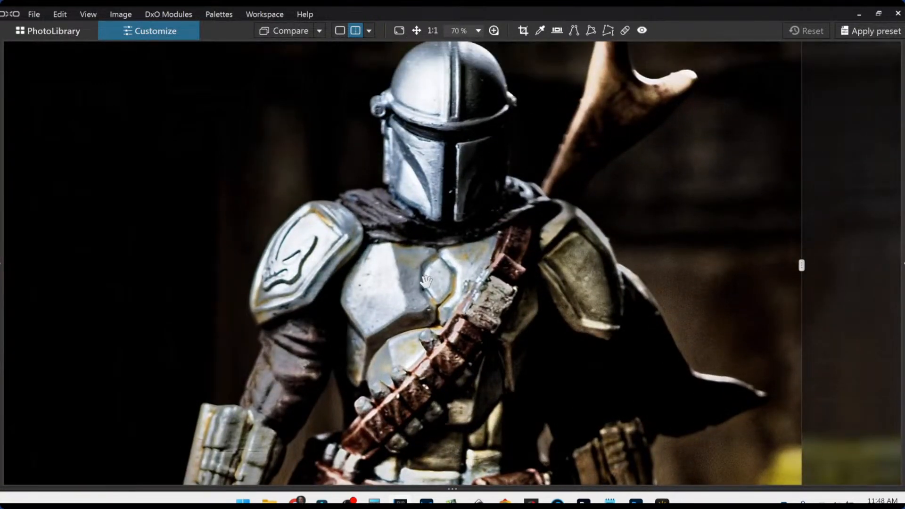
scroll(427, 282, "down", 1)
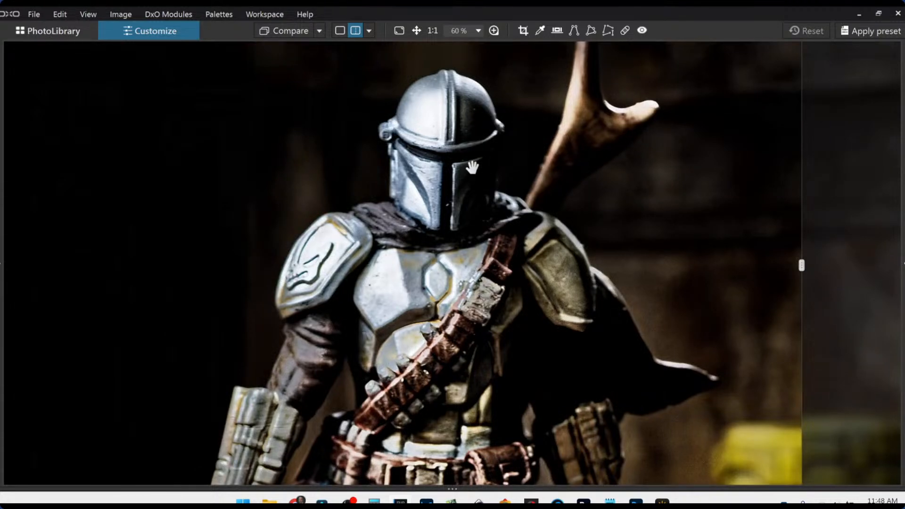
scroll(472, 167, "down", 1)
scroll(472, 168, "down", 3)
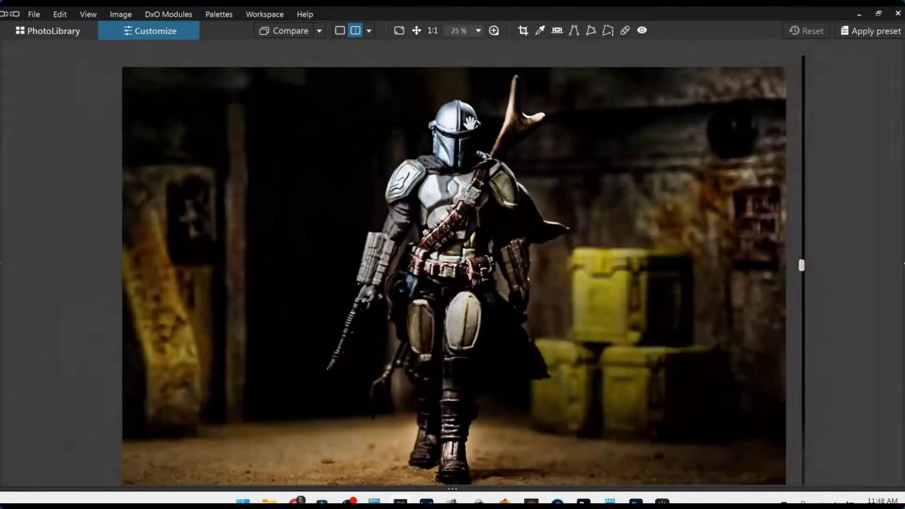
scroll(482, 196, "down", 3)
scroll(482, 202, "up", 2)
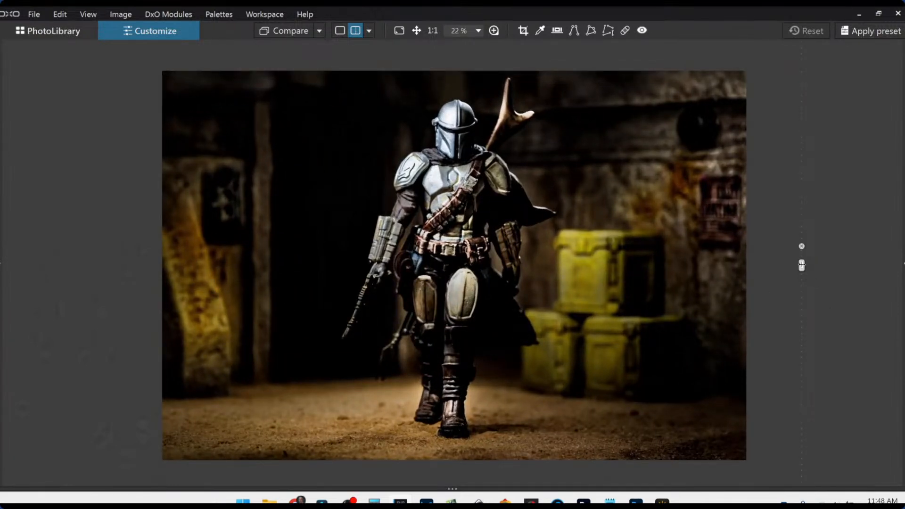
Step: Compare the helmet and armour with the unedited version by moving the split divider through the figure and back beyond it
left_click_drag(801, 266, 457, 243)
scroll(466, 152, "up", 5)
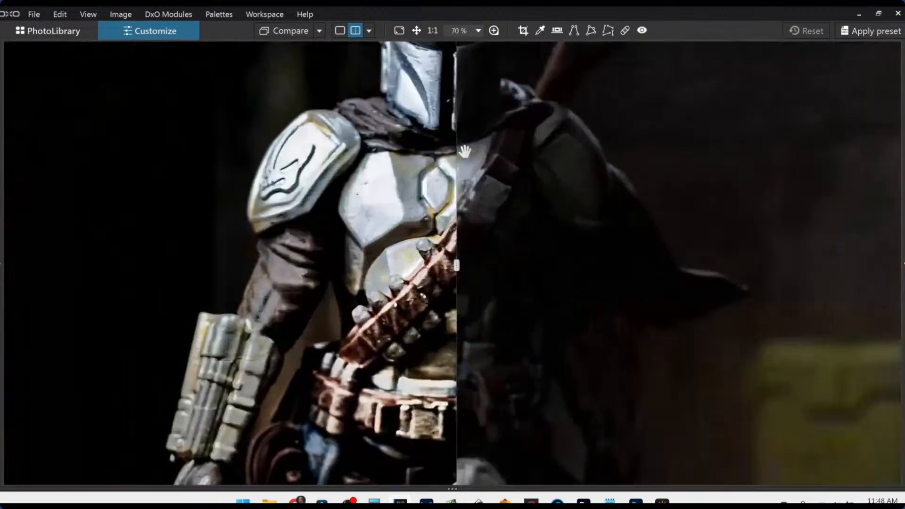
scroll(465, 151, "up", 3)
left_click_drag(469, 153, 460, 449)
left_click_drag(458, 267, 736, 266)
scroll(381, 248, "down", 6)
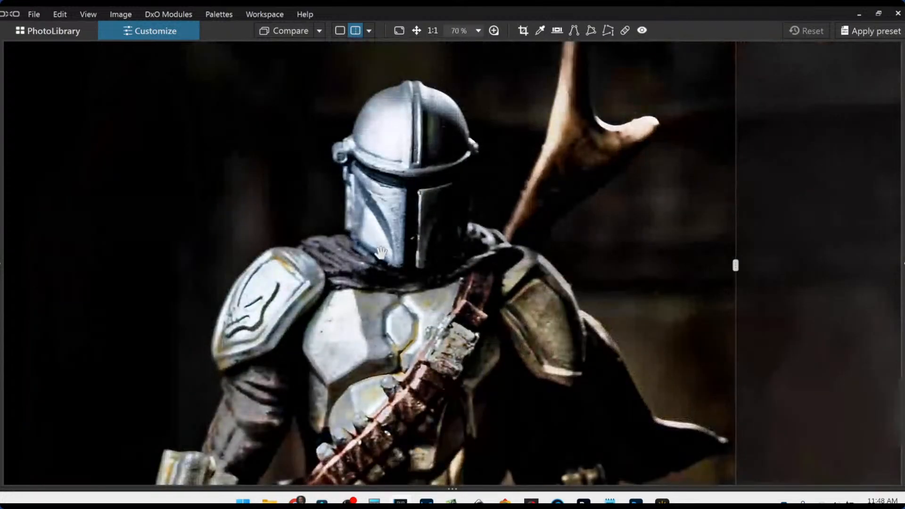
scroll(640, 291, "down", 1)
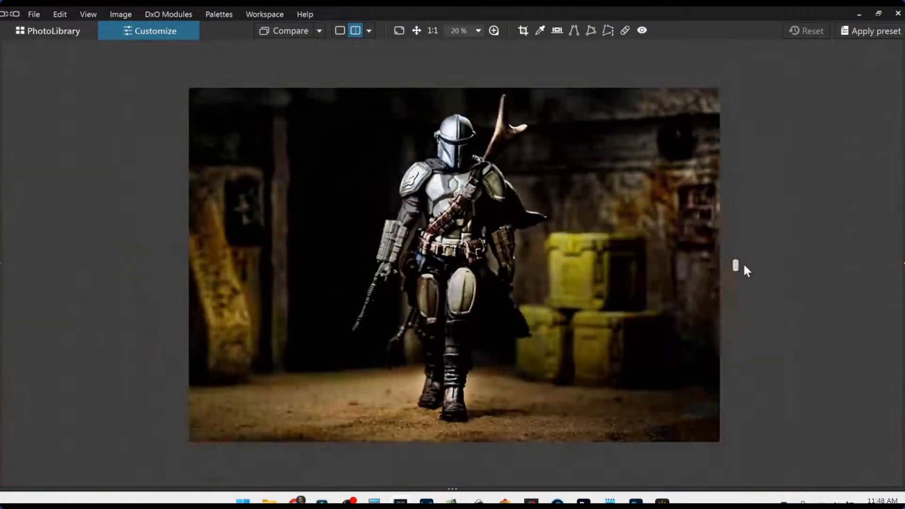
left_click_drag(736, 265, 812, 250)
scroll(631, 264, "up", 1)
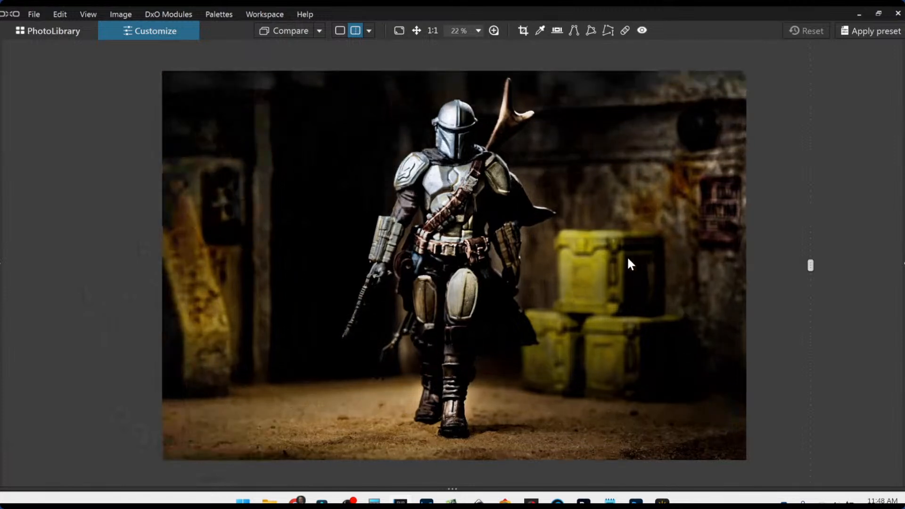
Step: Return to the photo library and use the river fishing photo OM305214.ORF as the reference image
left_click(36, 34)
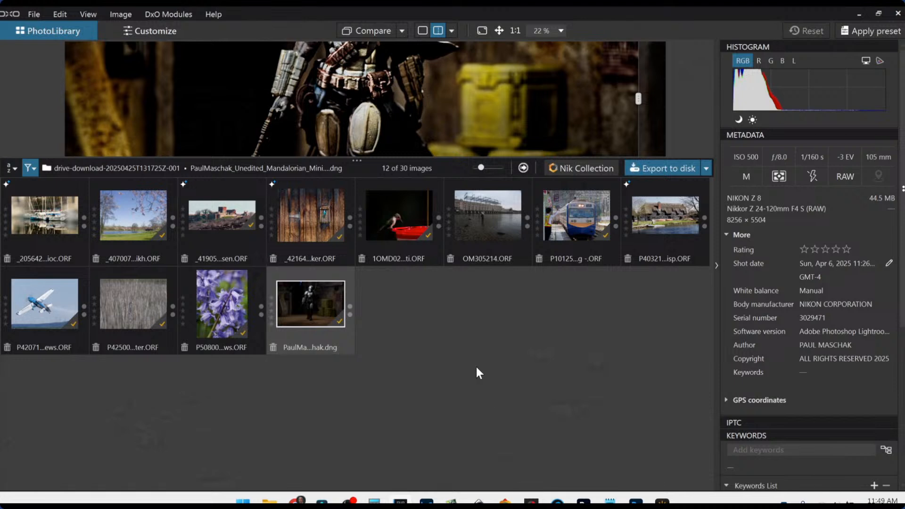
left_click(30, 168)
left_click(37, 167)
left_click(37, 167)
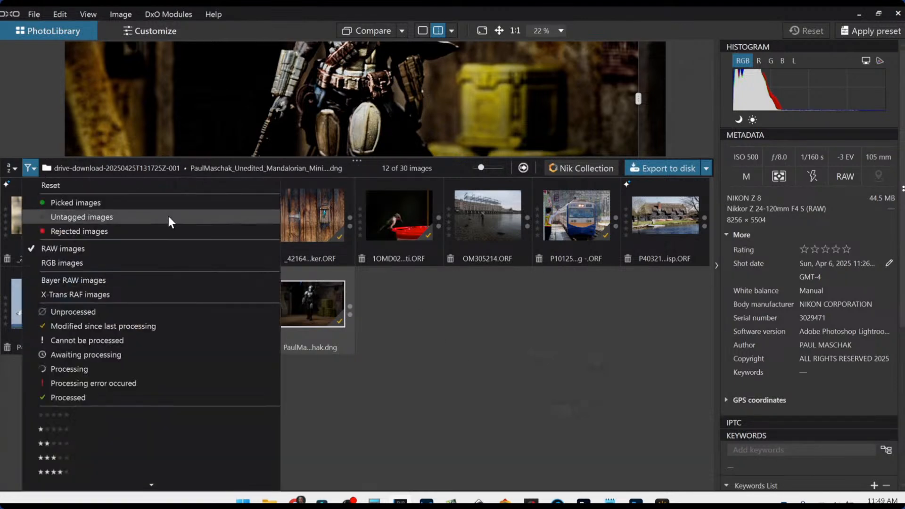
left_click(491, 359)
left_click(495, 235)
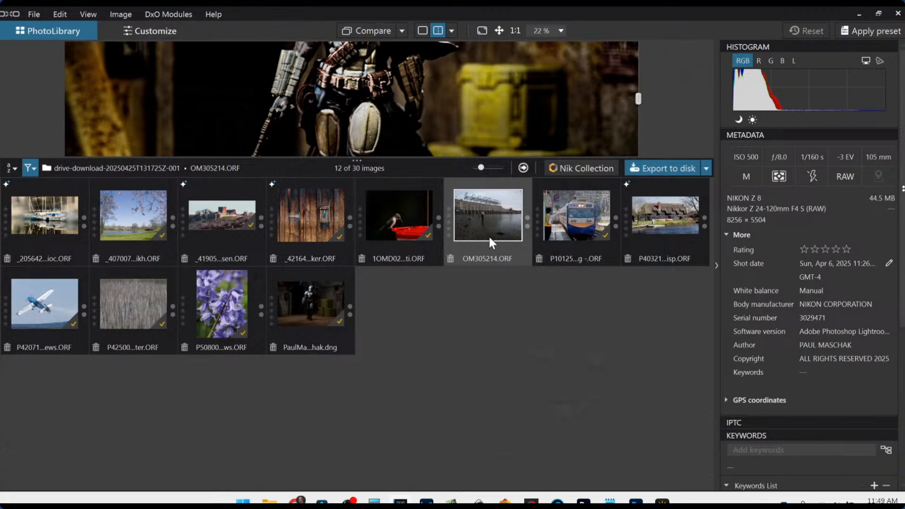
right_click(489, 235)
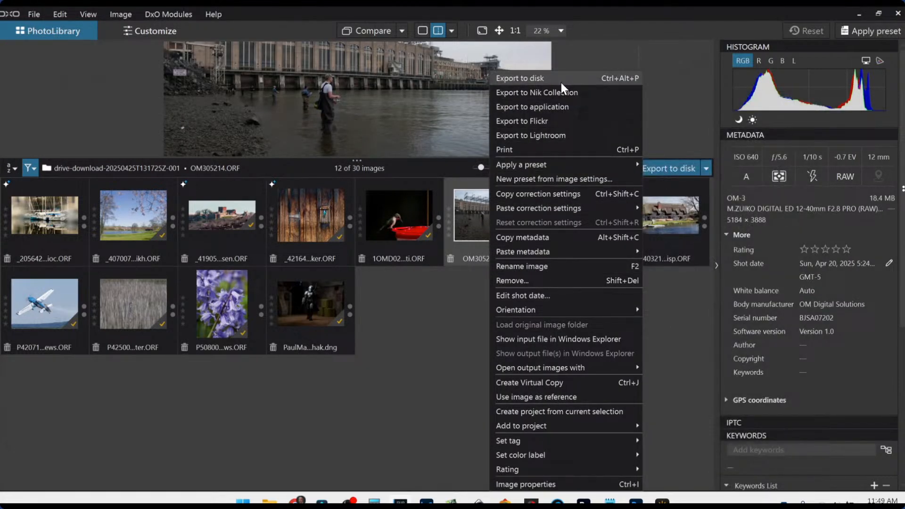
left_click(551, 397)
Step: Reset the image filter so the folder's JPEG images are listed along with the RAW files
left_click(29, 169)
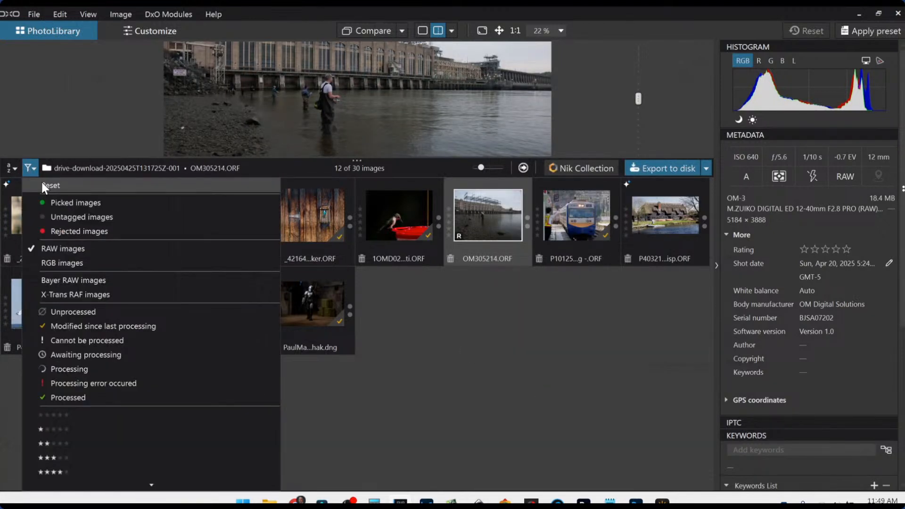
left_click(42, 185)
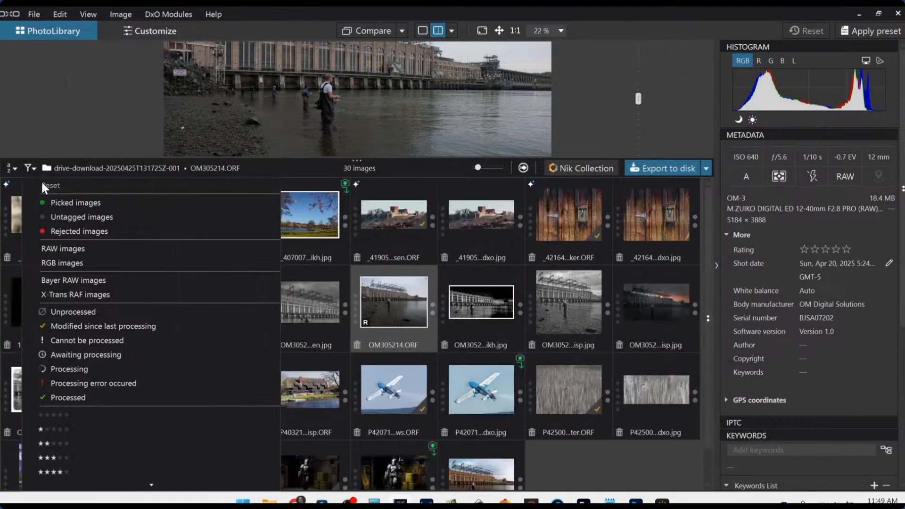
left_click(391, 312)
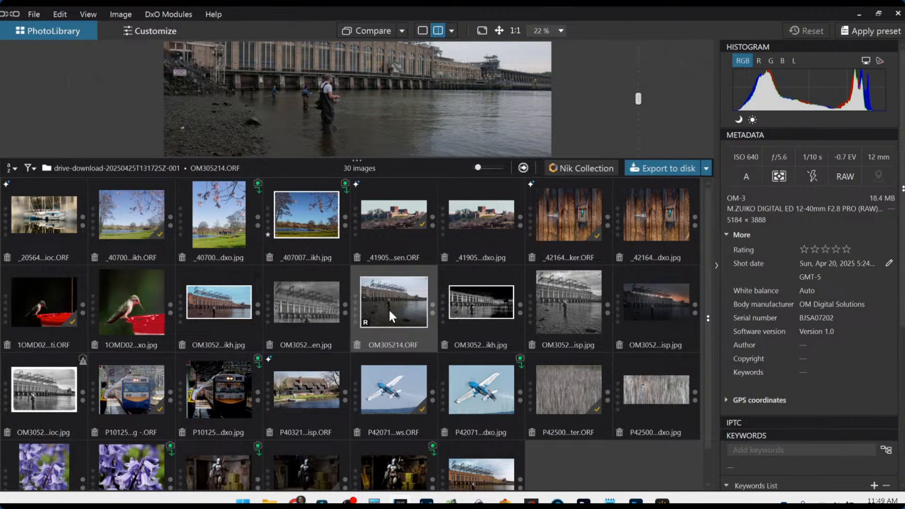
Step: Use the horizontal park JPEG with the deep blue sky as the reference image
left_click(333, 227)
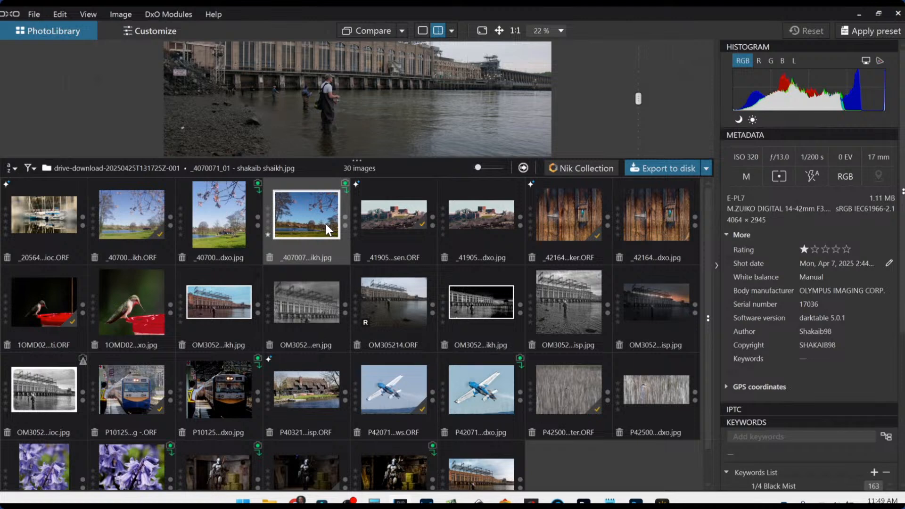
right_click(322, 230)
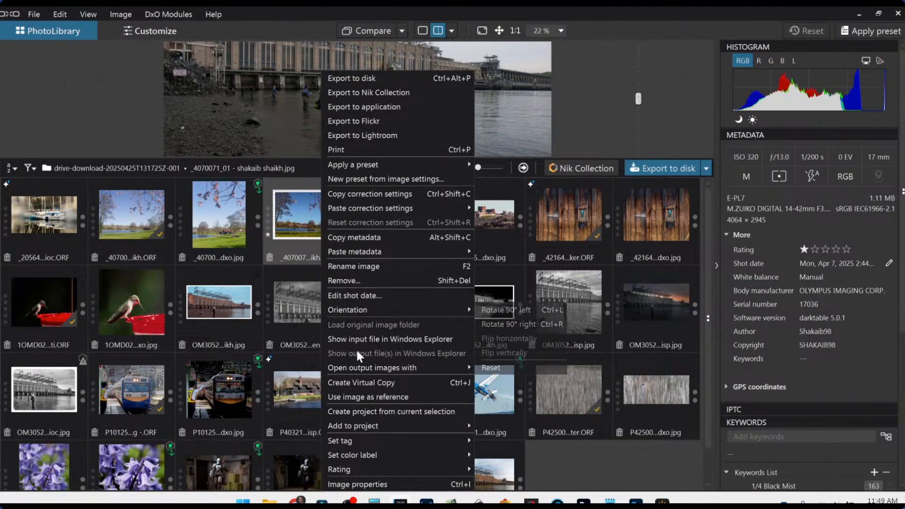
left_click(367, 396)
Step: Compare the vertical dxo JPEG of the park side by side with the reference image in an enlarged viewer
left_click(232, 219)
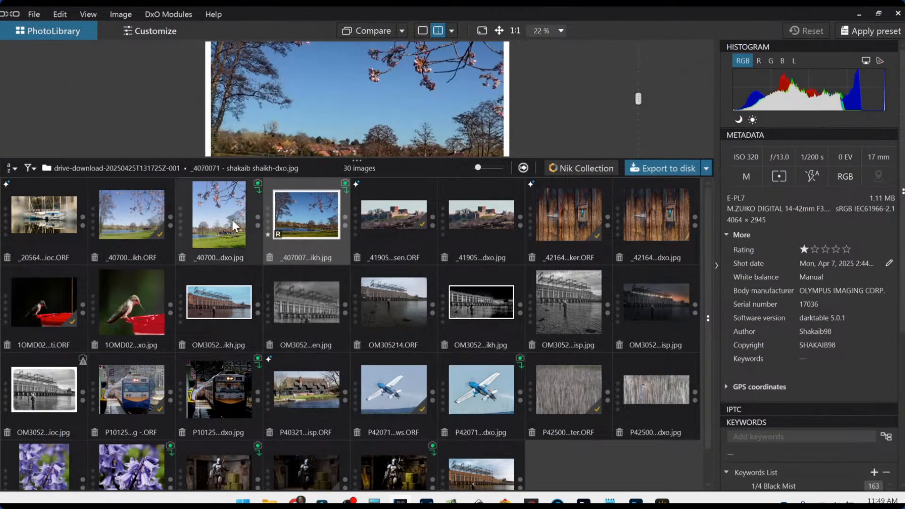
left_click(452, 31)
left_click(457, 47)
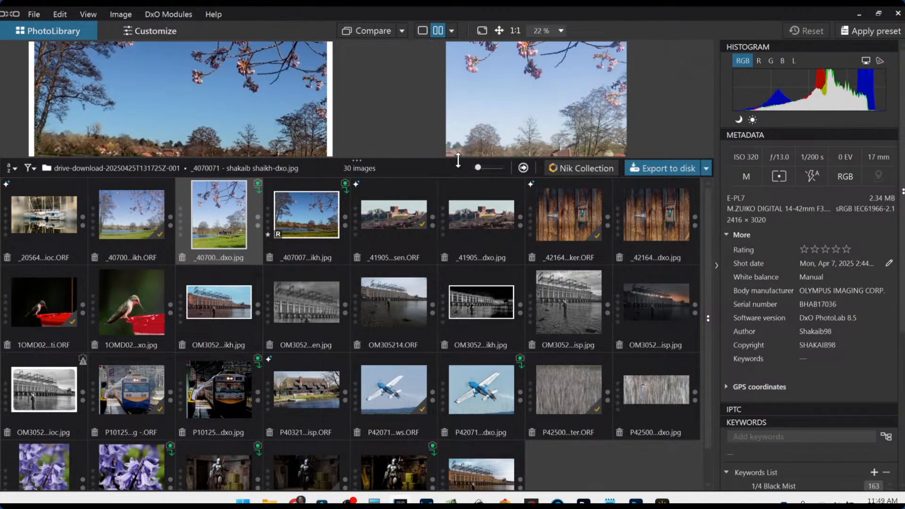
left_click_drag(458, 161, 462, 436)
scroll(200, 229, "up", 2)
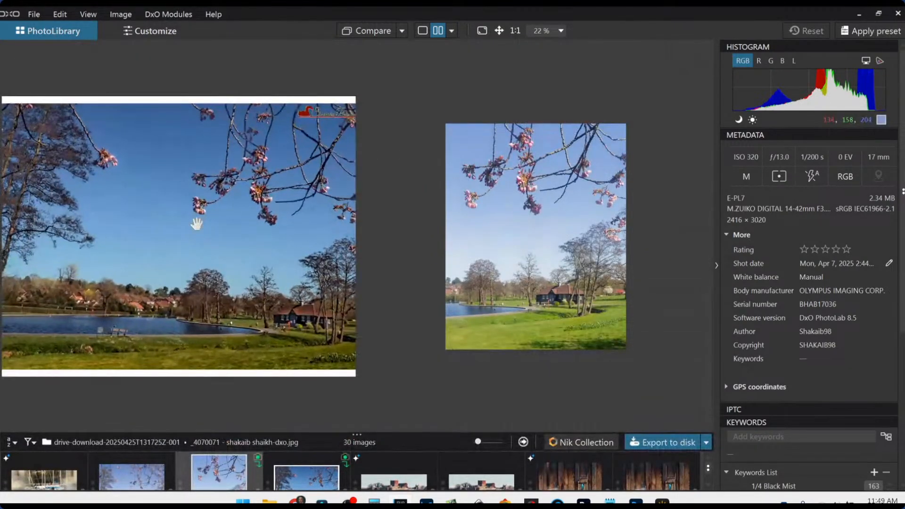
Step: Examine the sky, blossom and grass of the vertical park edit against the deep-blue-sky reference at various magnifications
mouse_move(189, 248)
left_mouse_down()
mouse_move(238, 252)
mouse_move(182, 240)
left_mouse_up()
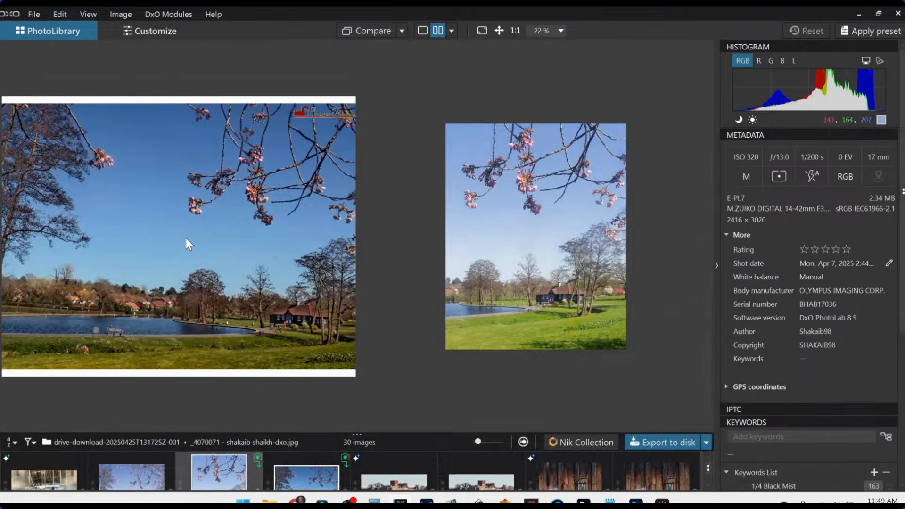
scroll(192, 237, "down", 2)
scroll(502, 298, "up", 2)
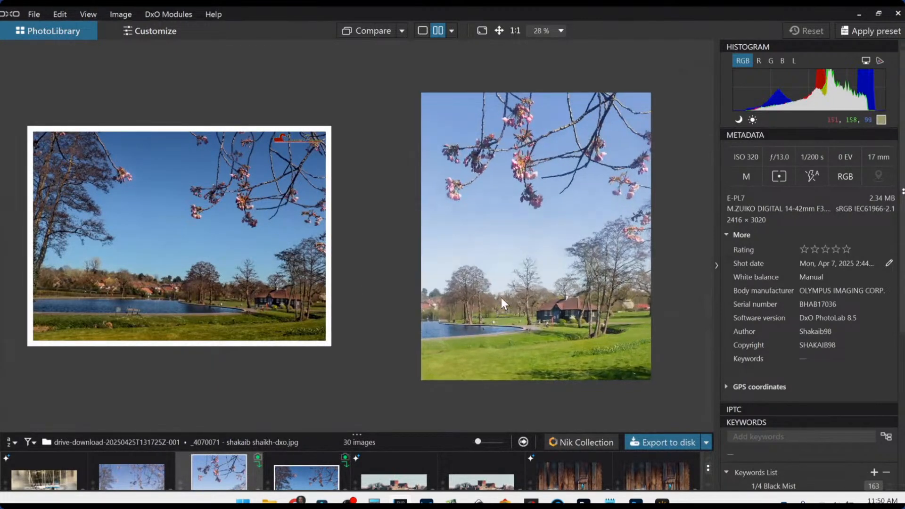
scroll(557, 273, "down", 1)
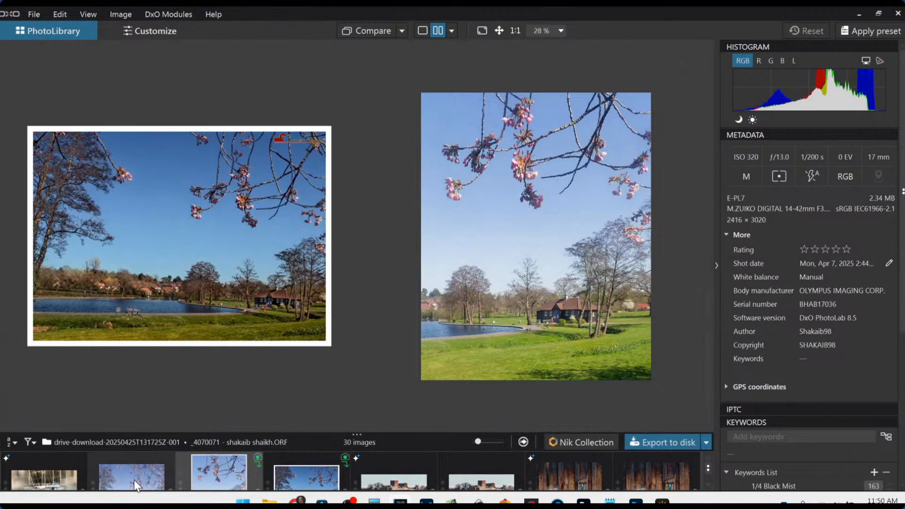
scroll(572, 299, "up", 6)
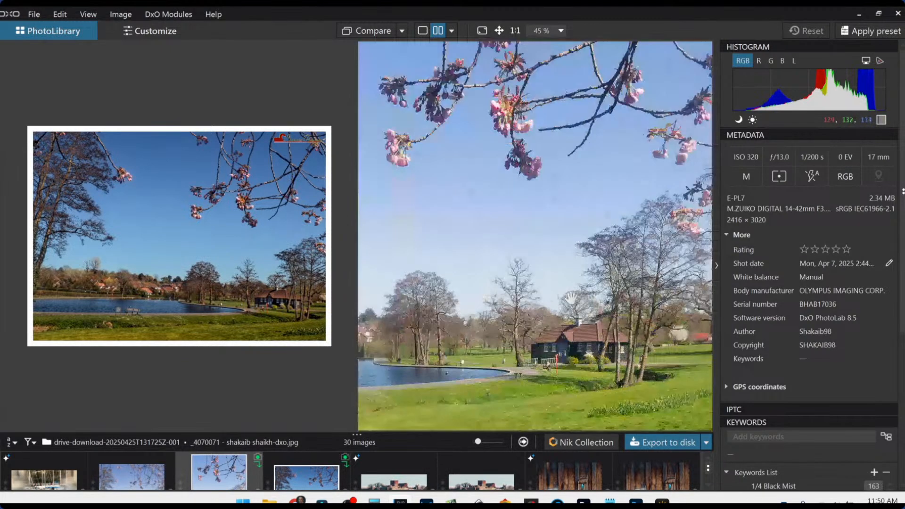
scroll(572, 299, "down", 6)
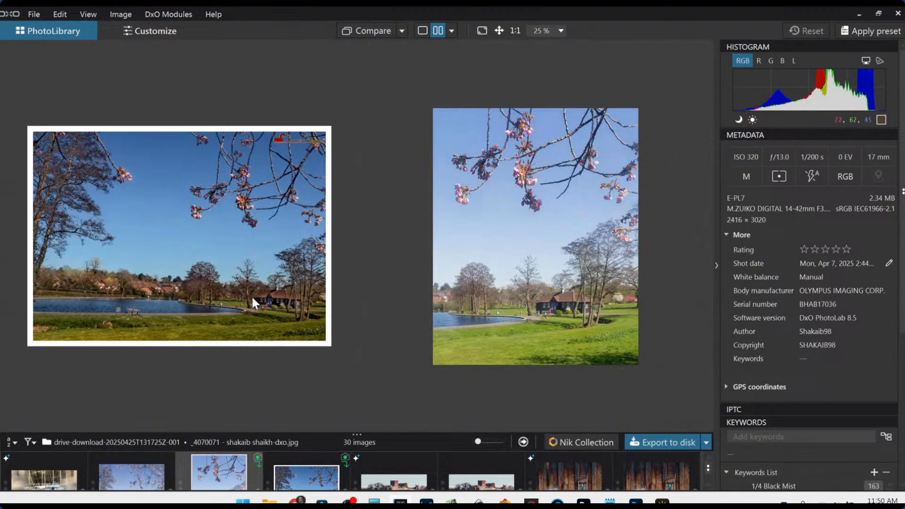
scroll(253, 297, "up", 3)
scroll(253, 297, "down", 3)
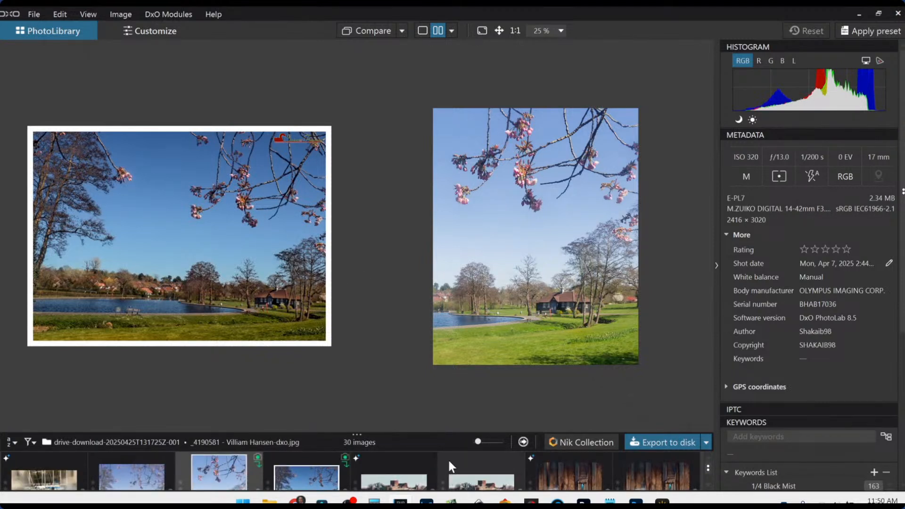
Step: Hide the side palettes and enlarge the image browser to look through the folder's thumbnails down to the Mandalorian photos
left_click(716, 265)
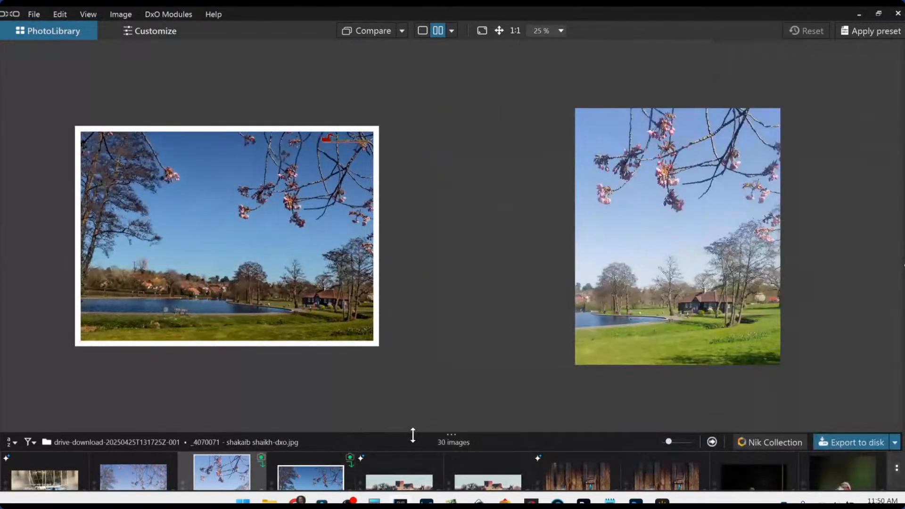
left_click_drag(435, 433, 435, 340)
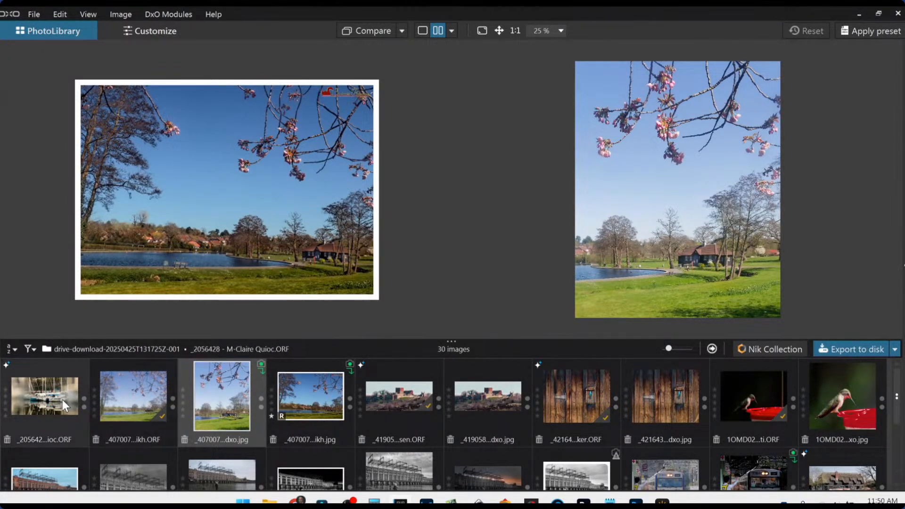
scroll(256, 399, "down", 1)
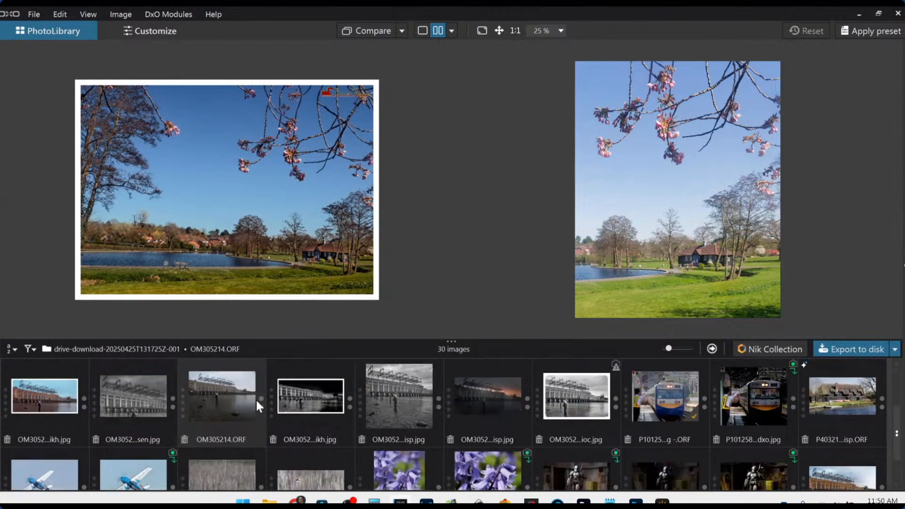
scroll(321, 396, "up", 1)
scroll(610, 400, "down", 1)
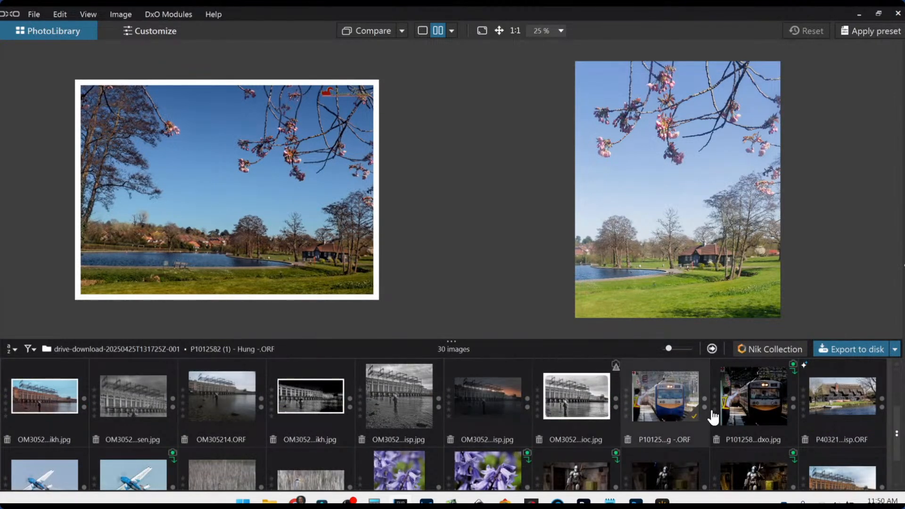
scroll(851, 416, "down", 1)
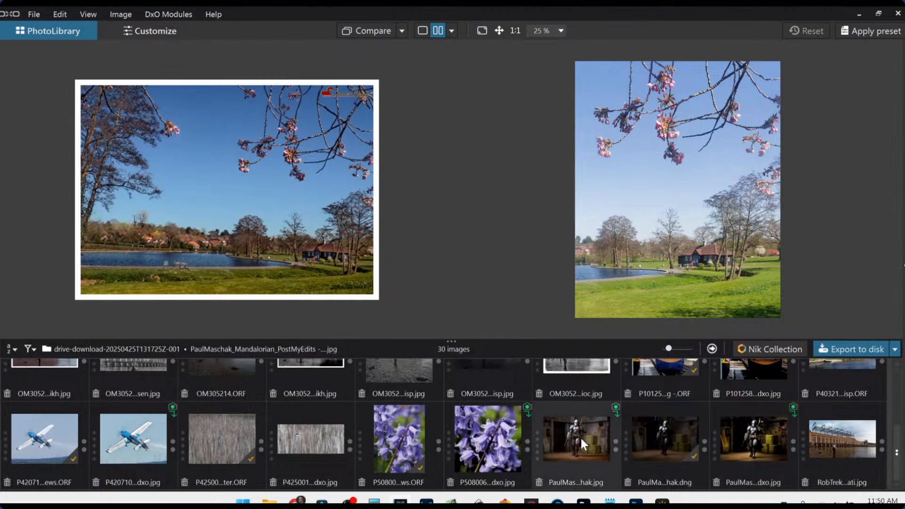
Step: Use the dxo JPEG of the Mandalorian miniature as the reference image
left_click(730, 443)
right_click(729, 439)
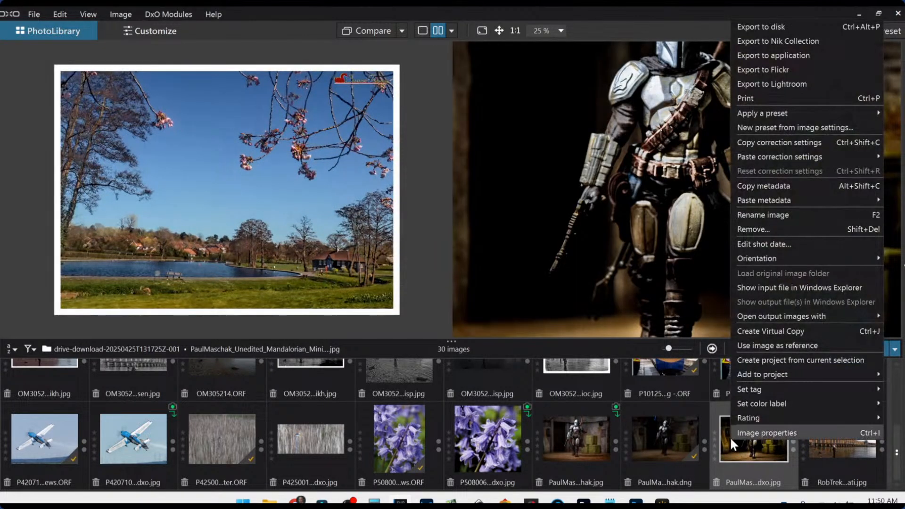
left_click(767, 344)
Step: Compare the Mandalorian PostMyEdits JPEG with the reference image, fitting both whole photos at equal size in an enlarged viewer
left_click(560, 441)
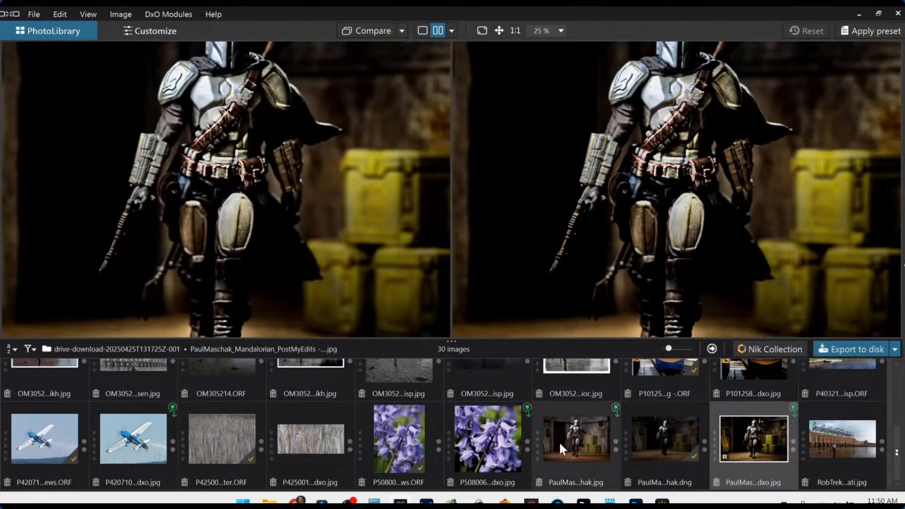
scroll(396, 227, "down", 3)
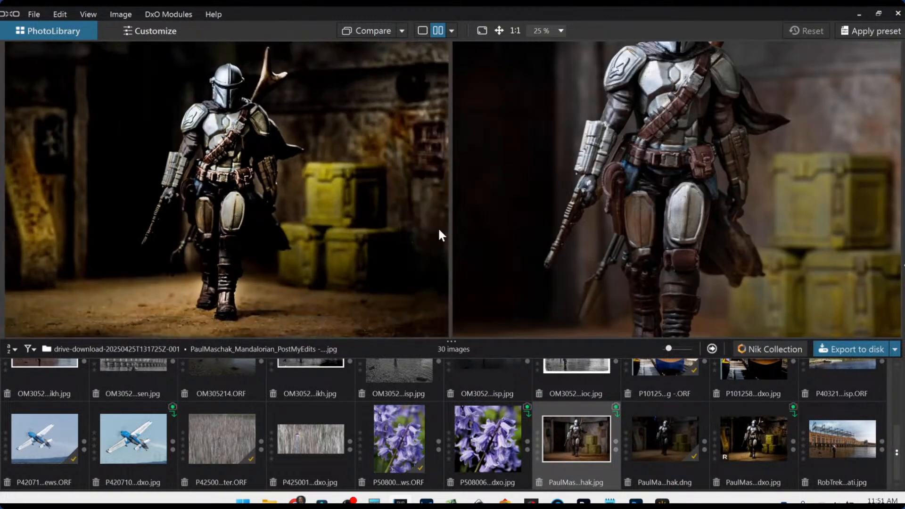
scroll(612, 228, "down", 5)
scroll(421, 236, "down", 2)
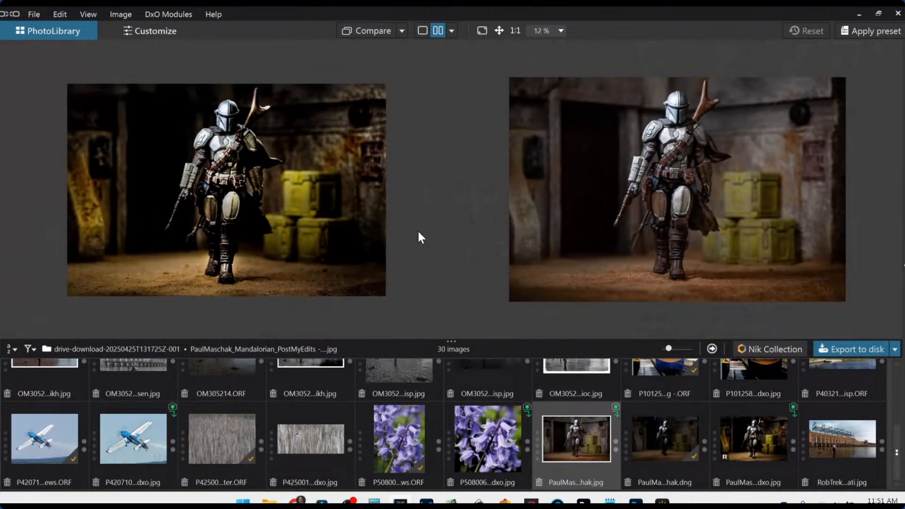
scroll(421, 236, "up", 1)
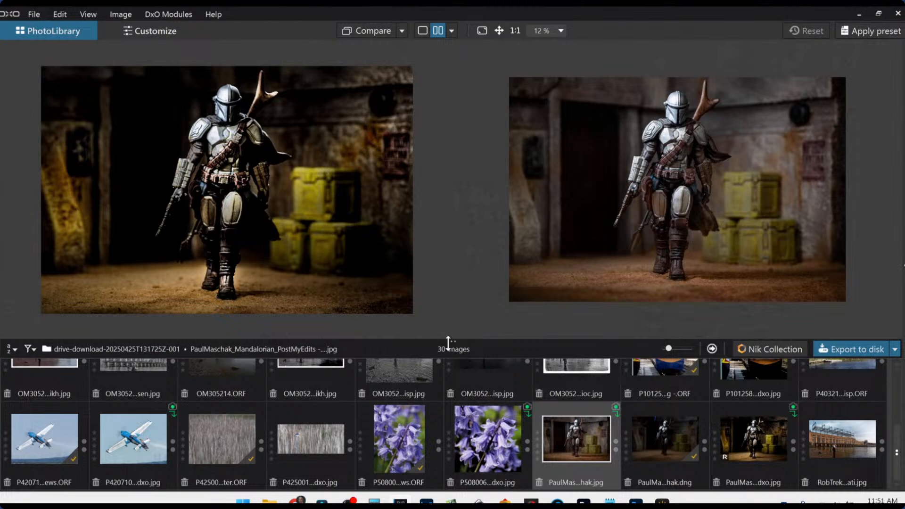
left_click_drag(446, 337, 446, 446)
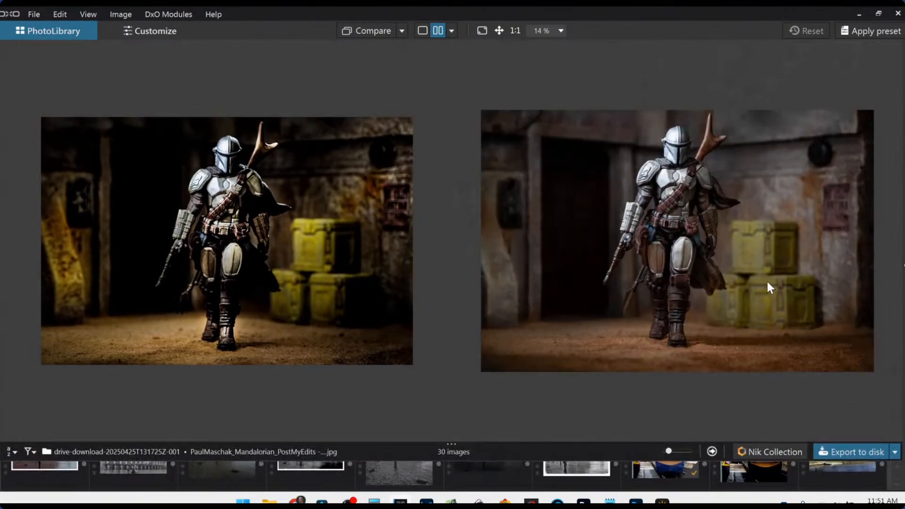
scroll(342, 244, "up", 1)
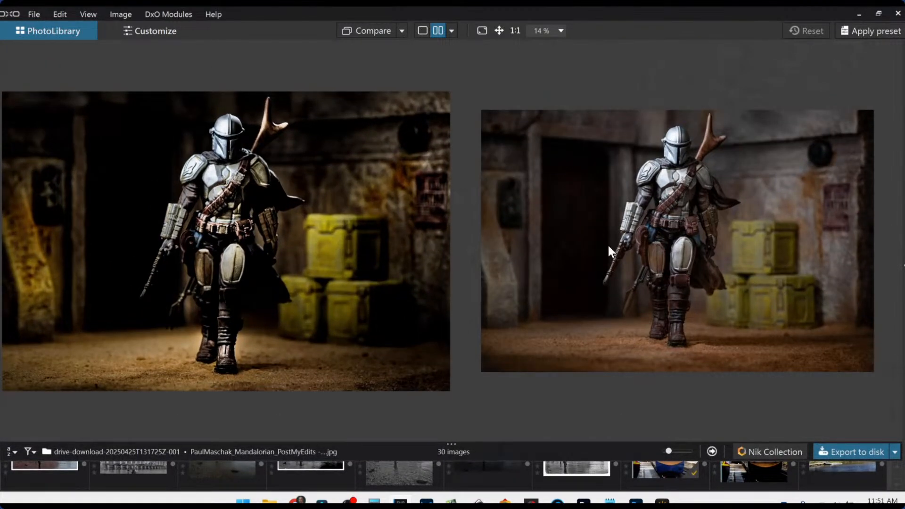
left_click_drag(608, 244, 607, 253)
scroll(394, 257, "up", 1)
scroll(660, 266, "up", 1)
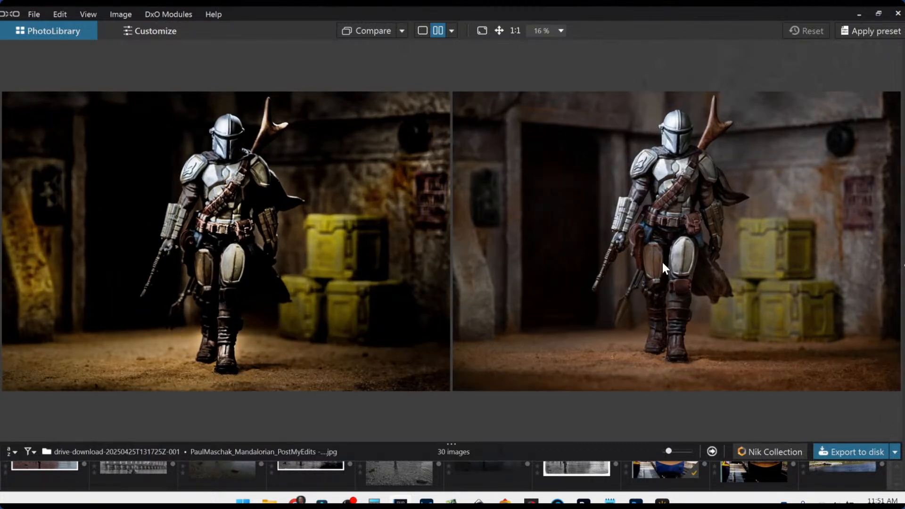
Step: Examine the helmet and chest armour of both Mandalorian edits at close magnification, aligning the same area in each
scroll(266, 160, "up", 1)
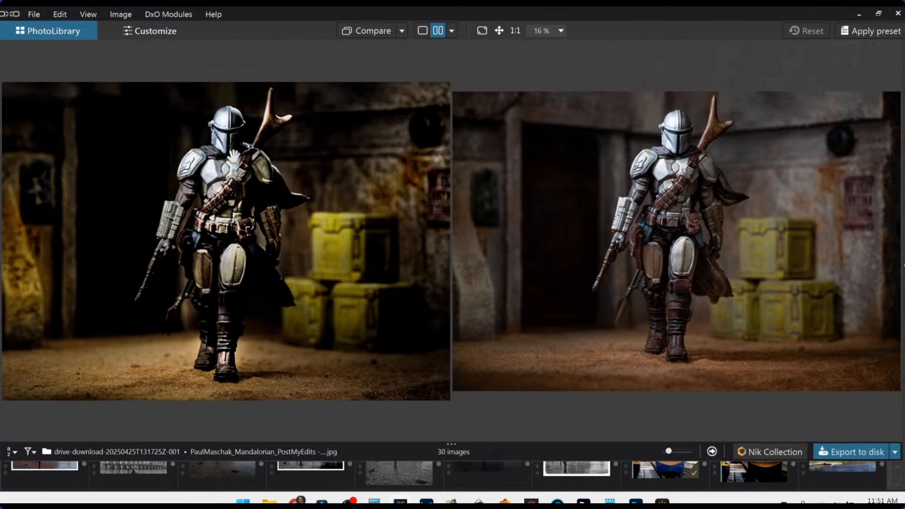
scroll(649, 254, "up", 3)
scroll(649, 253, "up", 3)
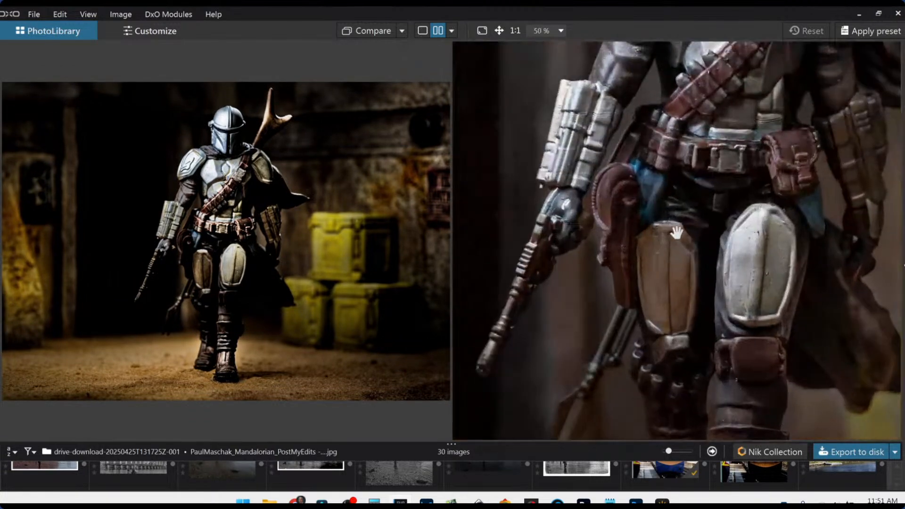
scroll(693, 236, "up", 1)
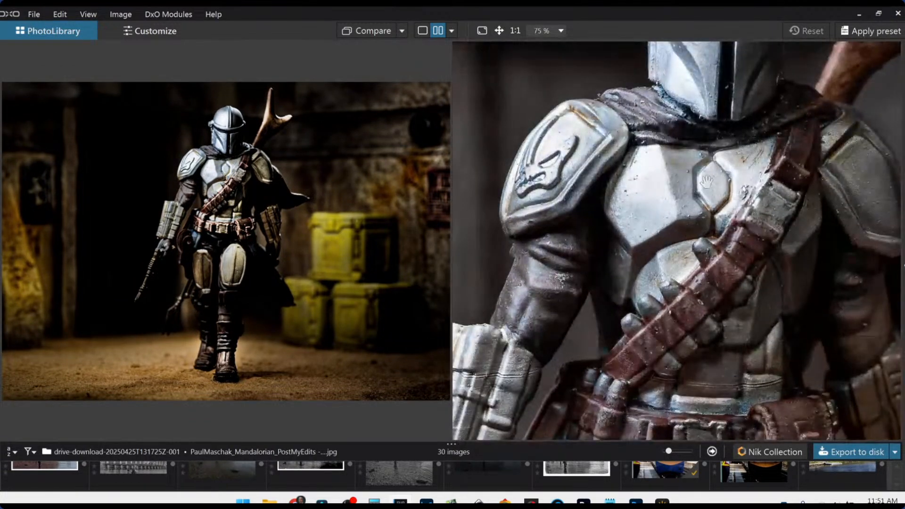
left_click_drag(707, 183, 713, 243)
scroll(693, 189, "up", 2)
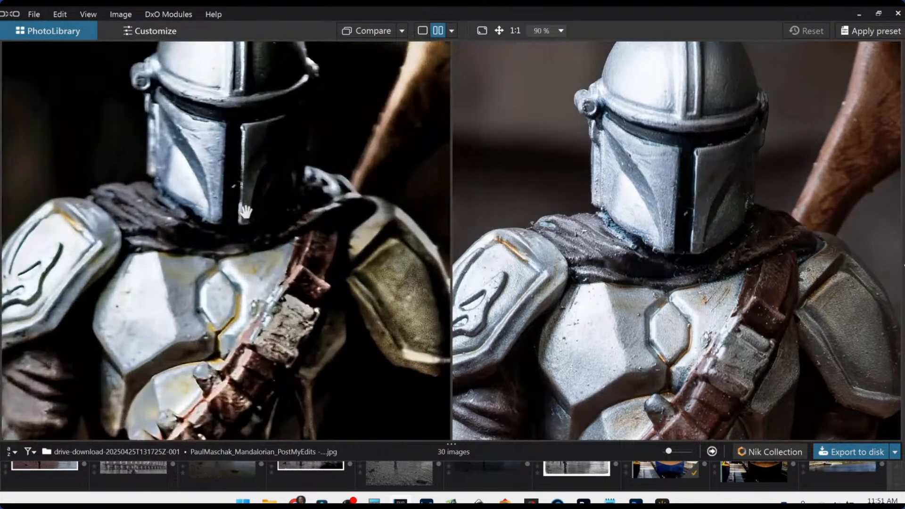
left_click_drag(257, 211, 287, 264)
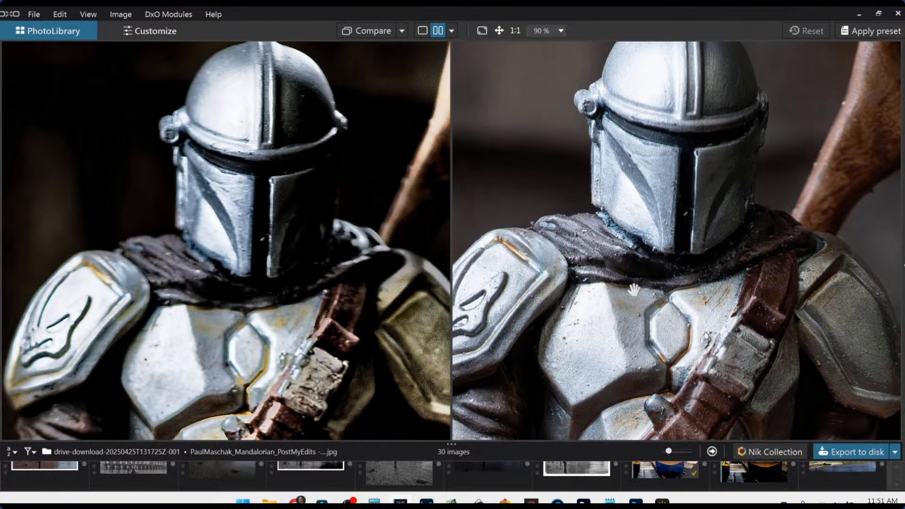
Step: Compare the overall lighting and background of the two Mandalorian edits with both photos shown whole
scroll(634, 288, "down", 1)
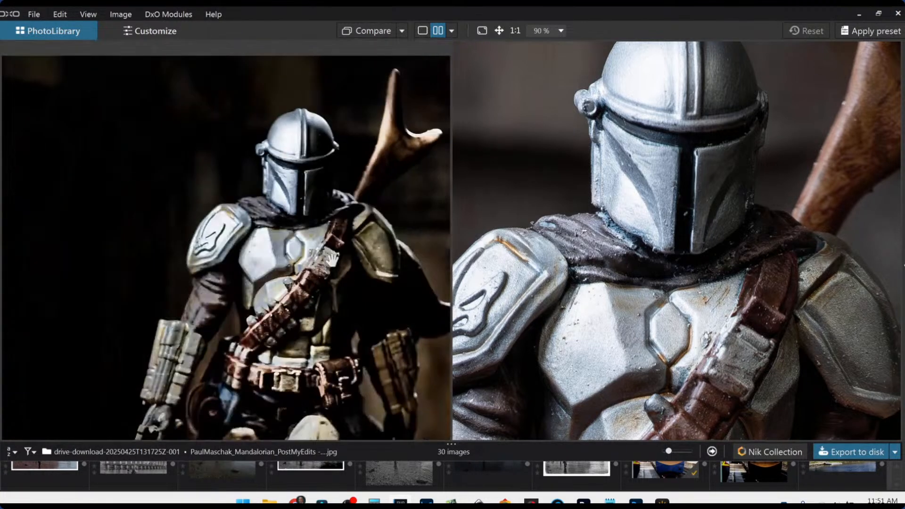
scroll(645, 254, "down", 2)
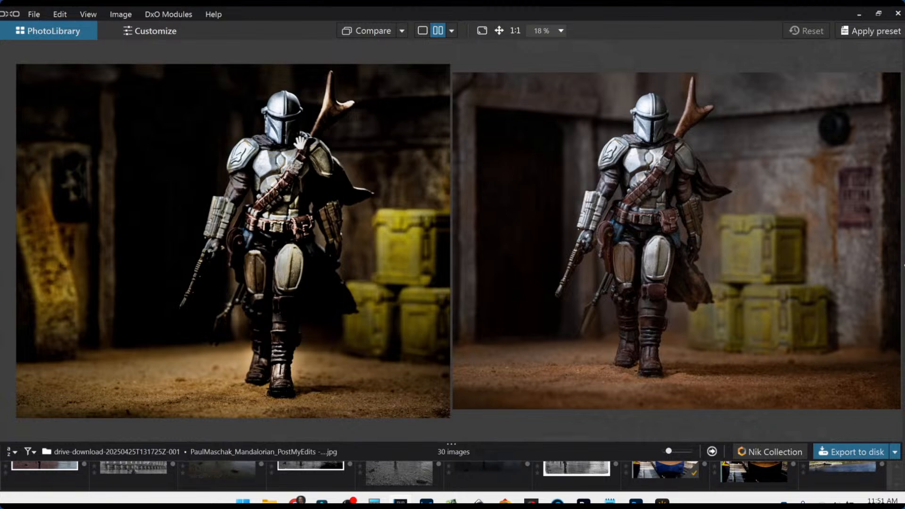
scroll(265, 231, "down", 1)
scroll(562, 255, "down", 1)
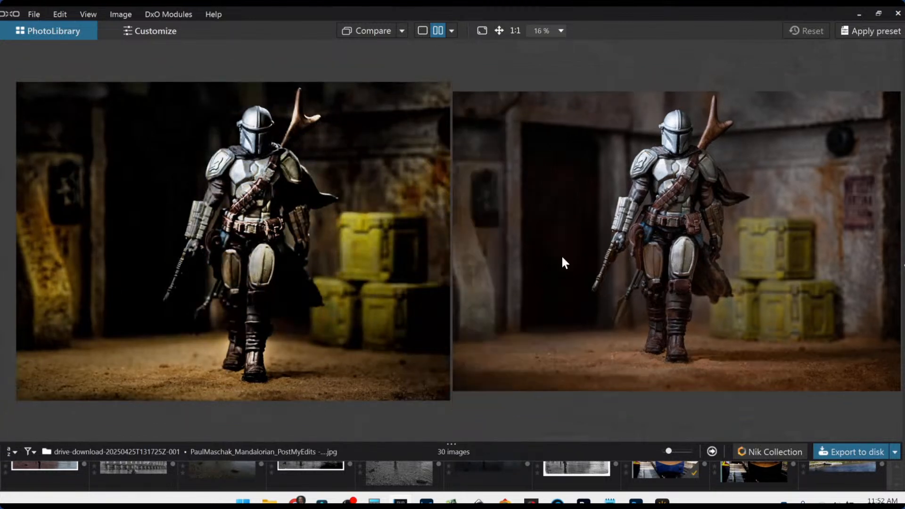
scroll(304, 246, "down", 1)
scroll(559, 267, "down", 1)
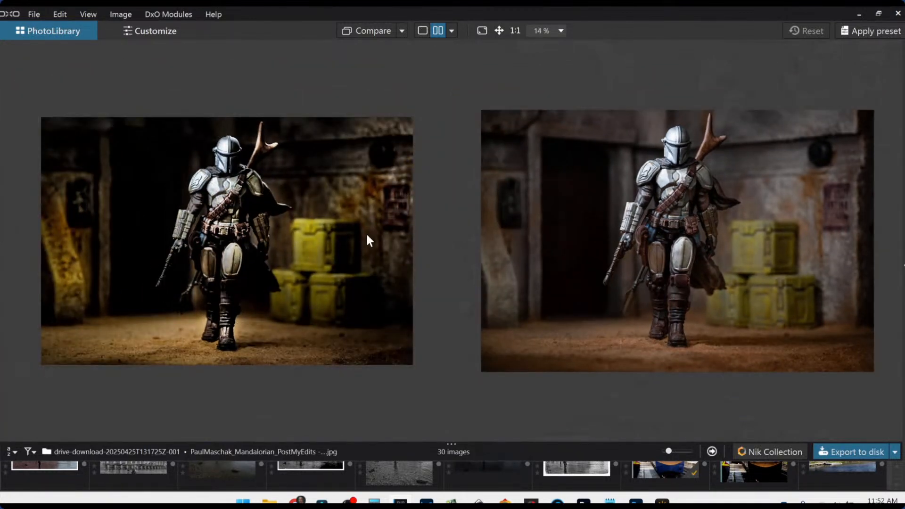
scroll(669, 260, "up", 1)
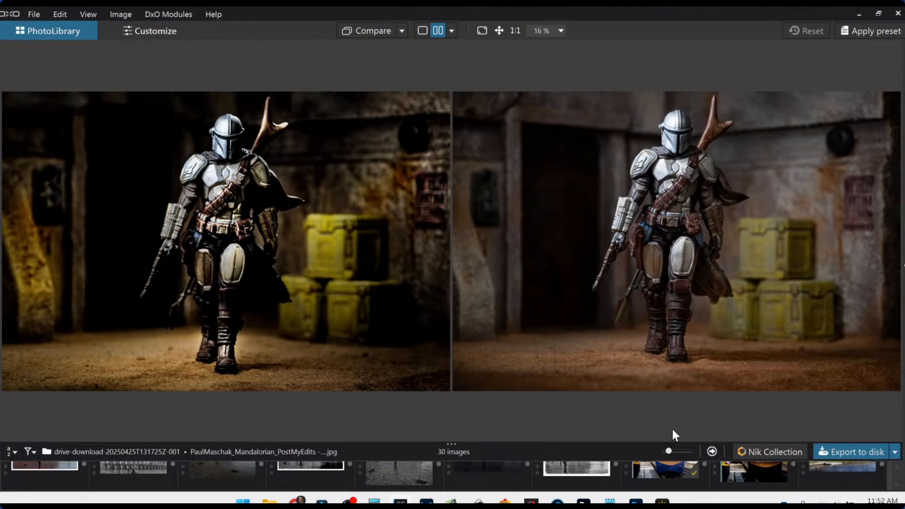
Step: Enlarge the image browser to show all the folder's thumbnails and use OM305214.ORF as the reference image
left_click_drag(472, 445, 480, 189)
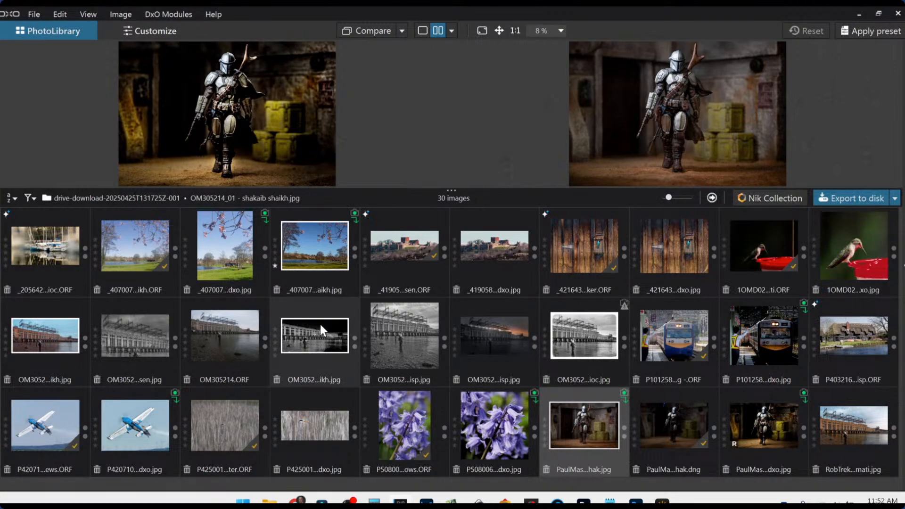
left_click(231, 344)
right_click(230, 343)
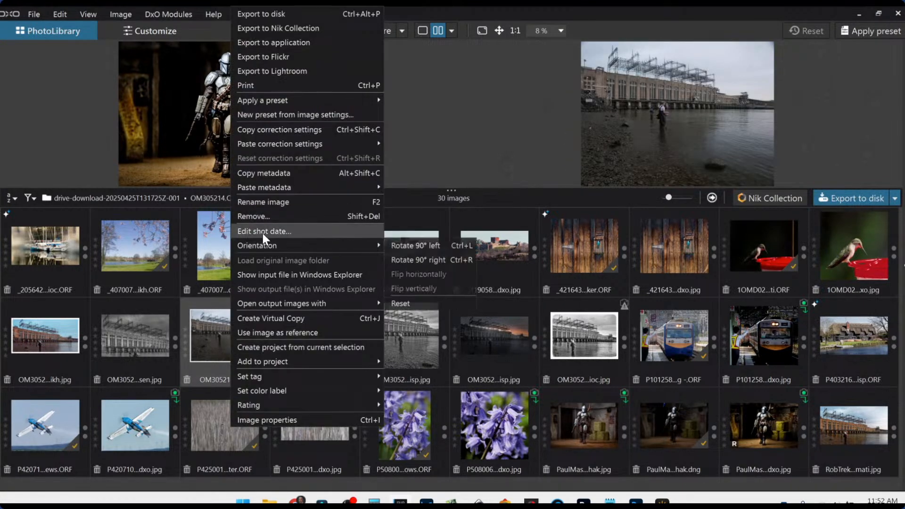
mouse_move(268, 188)
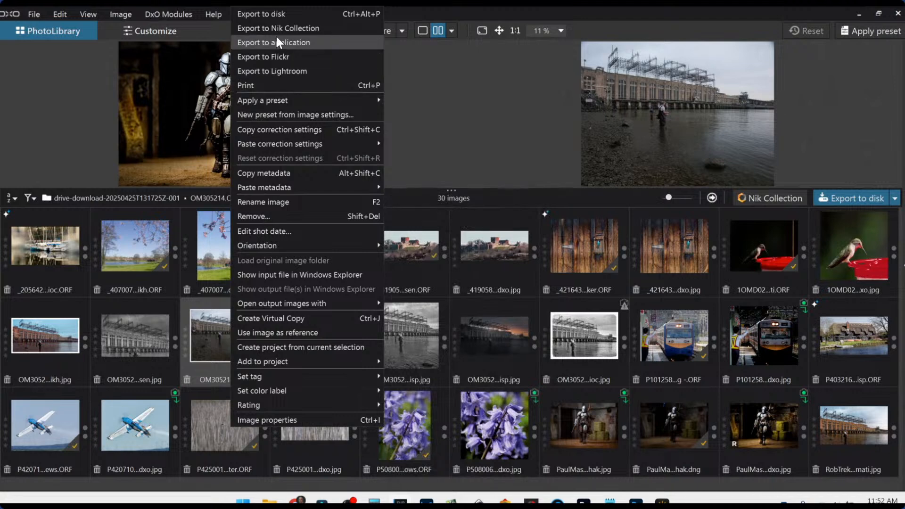
left_click(278, 332)
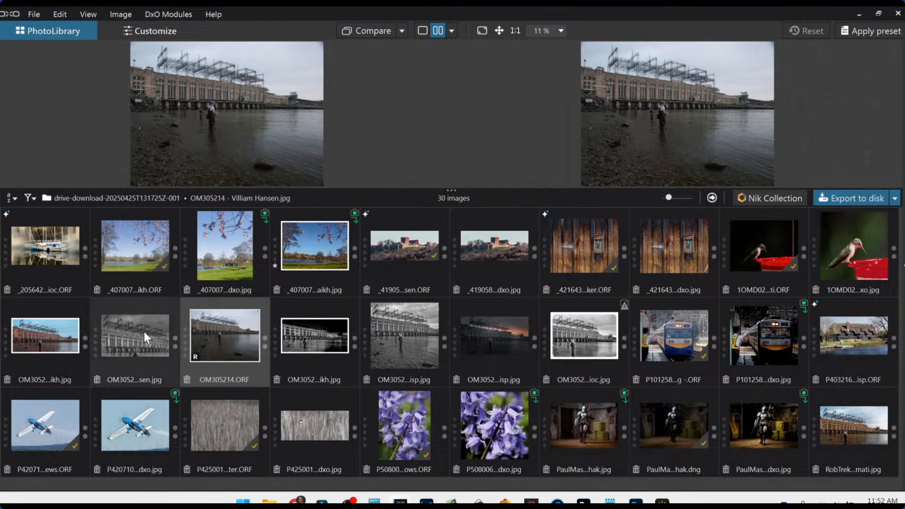
Step: Compare the white-bordered colour edit of the river fishing photo with the reference image in an enlarged viewer
left_click(50, 341)
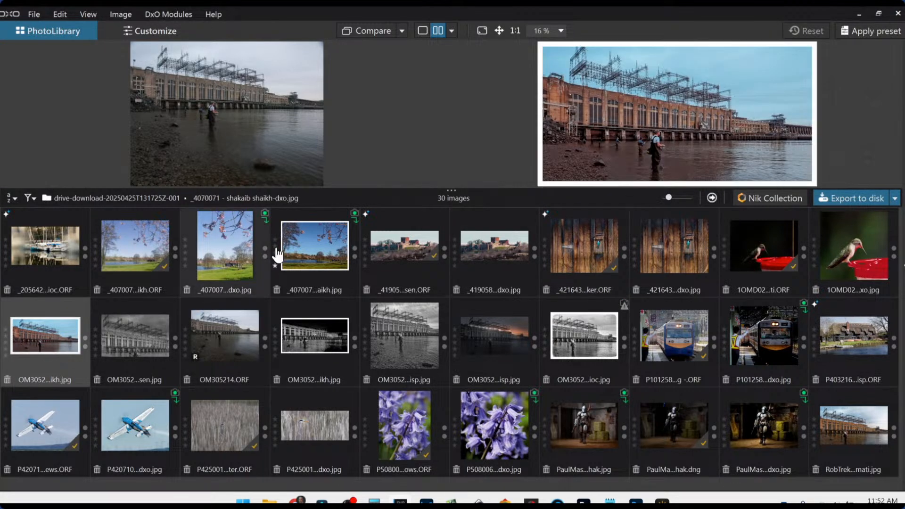
left_click_drag(440, 189, 413, 382)
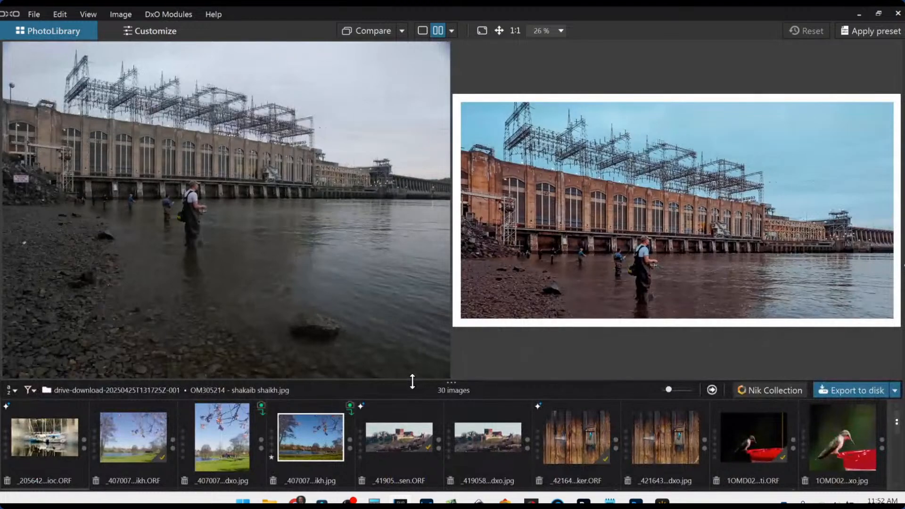
Step: Check the full framing of the white-bordered colour river edit against the uncropped reference image
scroll(604, 268, "down", 1)
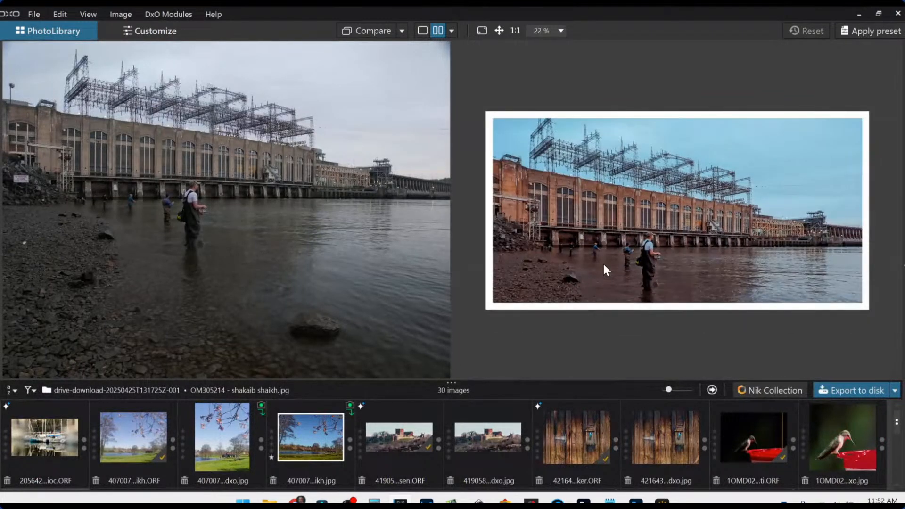
scroll(604, 265, "up", 1)
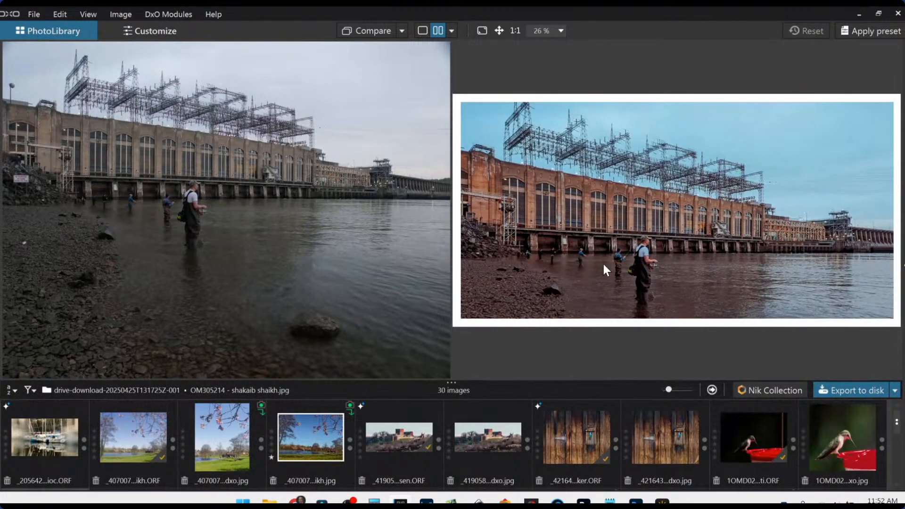
scroll(276, 245, "down", 1)
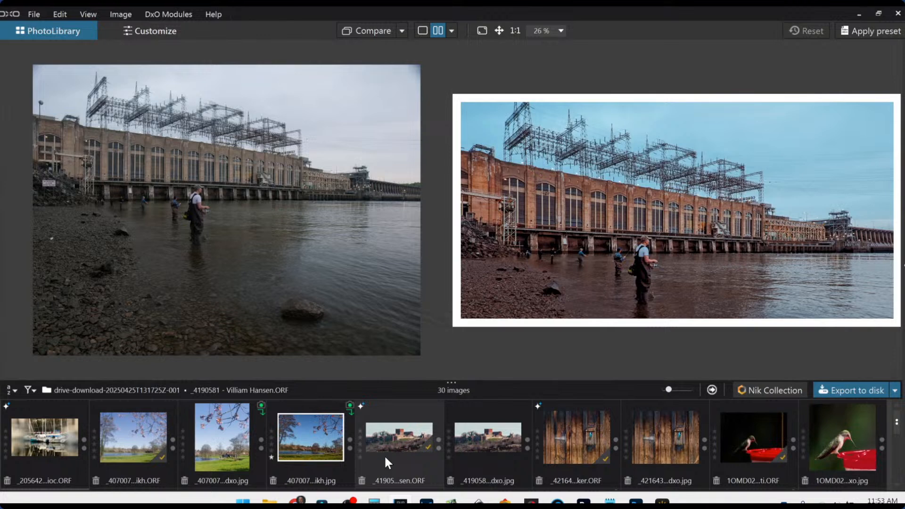
Step: Compare the tightly cropped, borderless black-and-white river edit with the reference image, examining the building and pylons
left_click(313, 440)
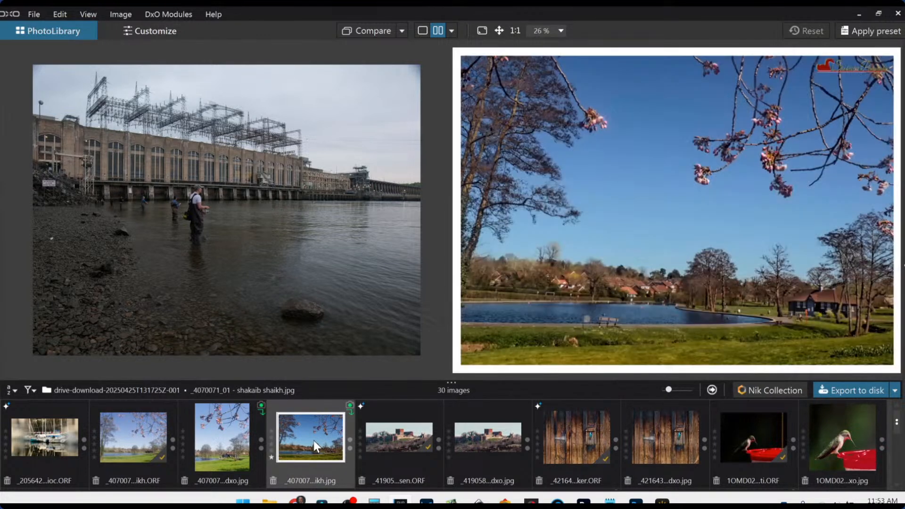
scroll(313, 440, "down", 2)
scroll(313, 440, "up", 1)
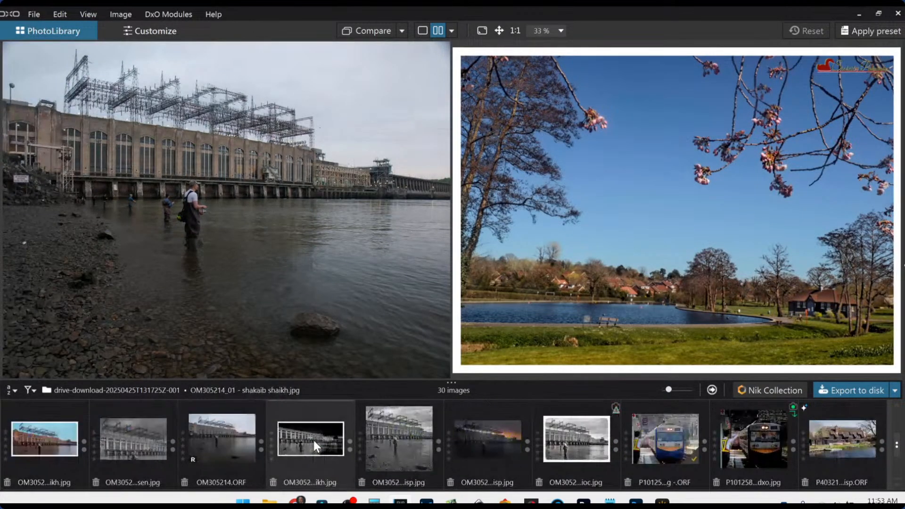
left_click(151, 445)
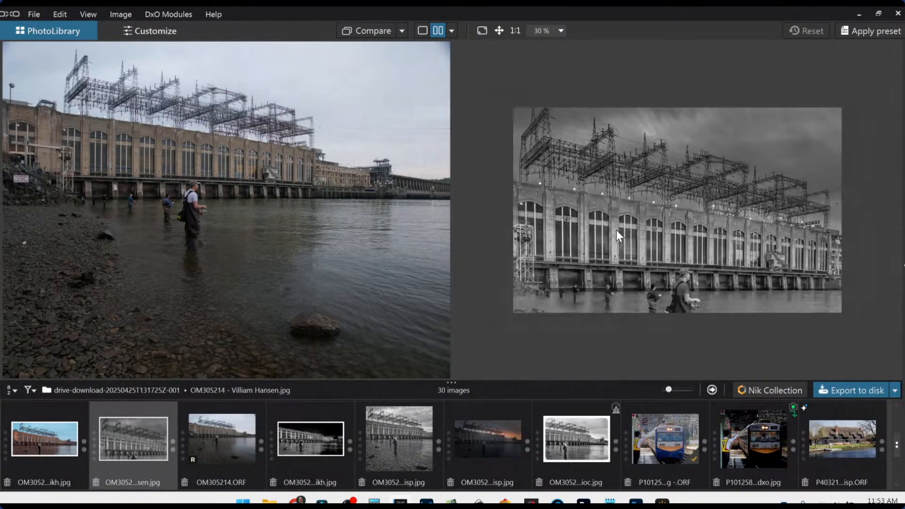
scroll(615, 231, "up", 1)
scroll(436, 220, "down", 2)
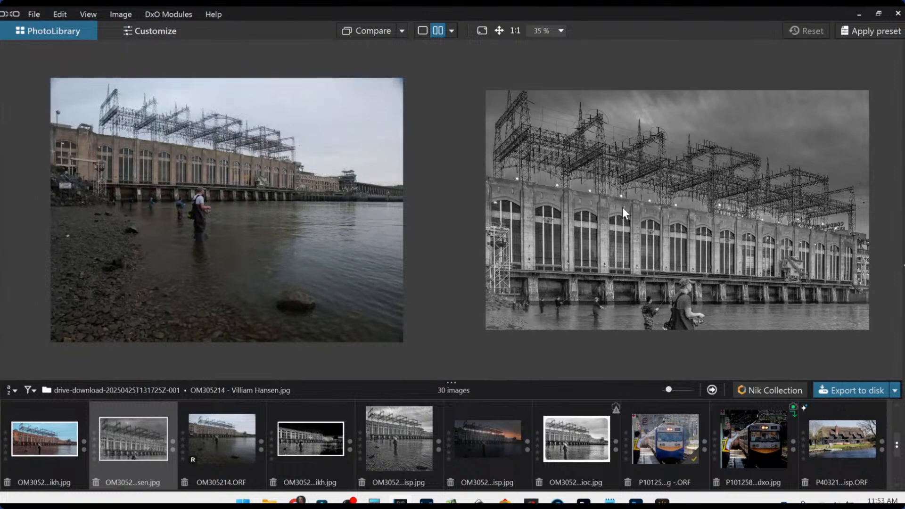
scroll(622, 208, "up", 1)
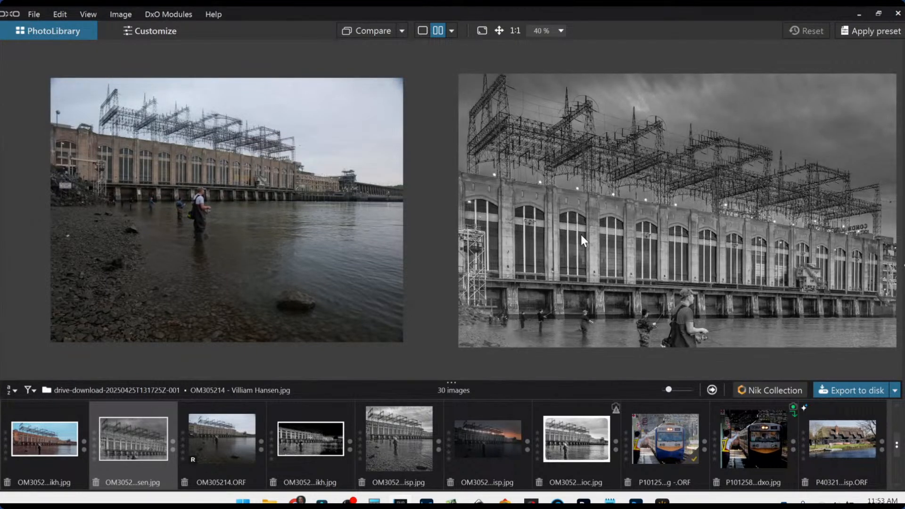
scroll(581, 240, "down", 1)
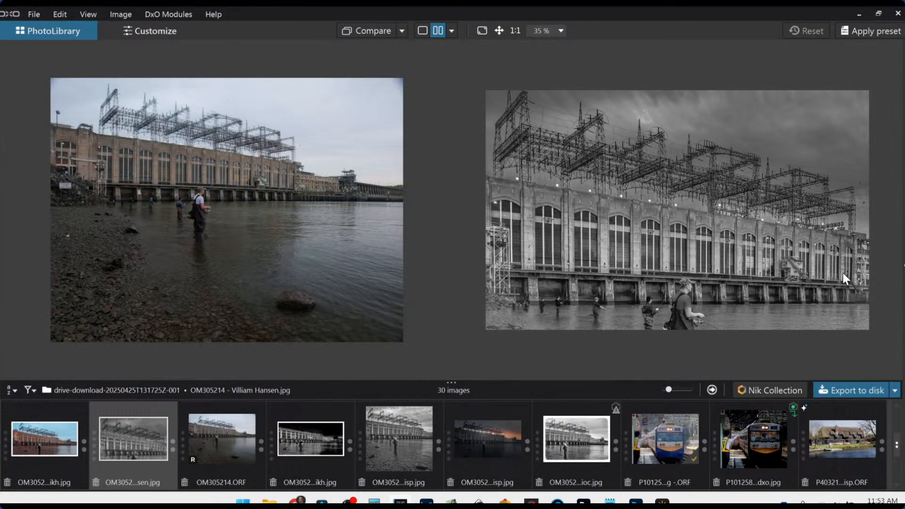
scroll(840, 273, "up", 1)
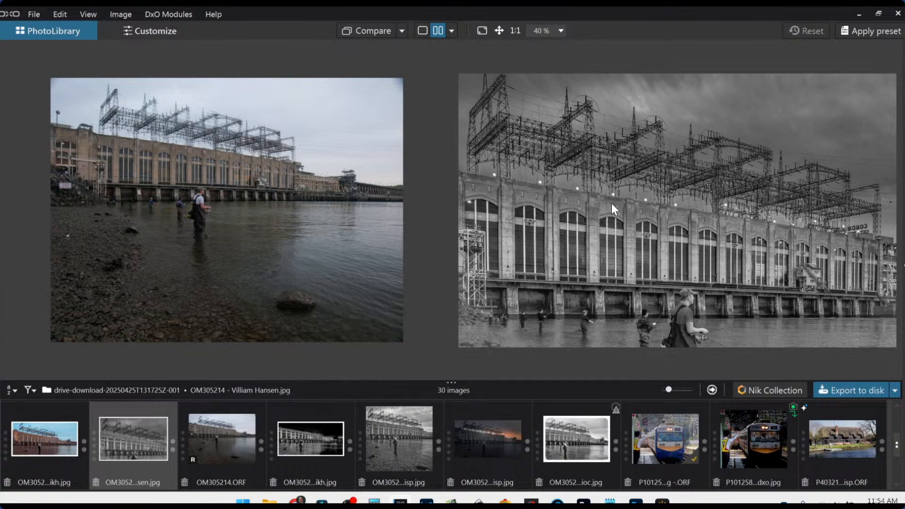
Step: Compare the white-bordered black-and-white river edit with the black sky against the reference, and view it alone
left_click(321, 451)
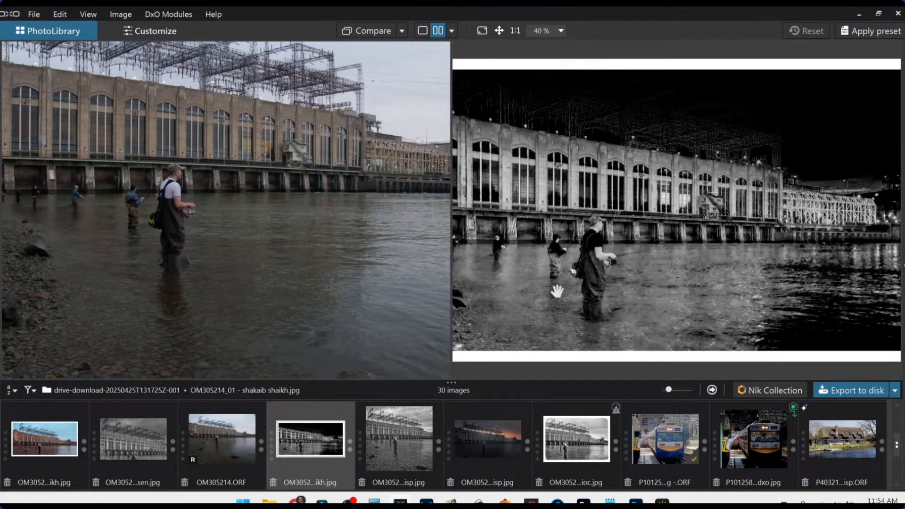
scroll(606, 286, "down", 2)
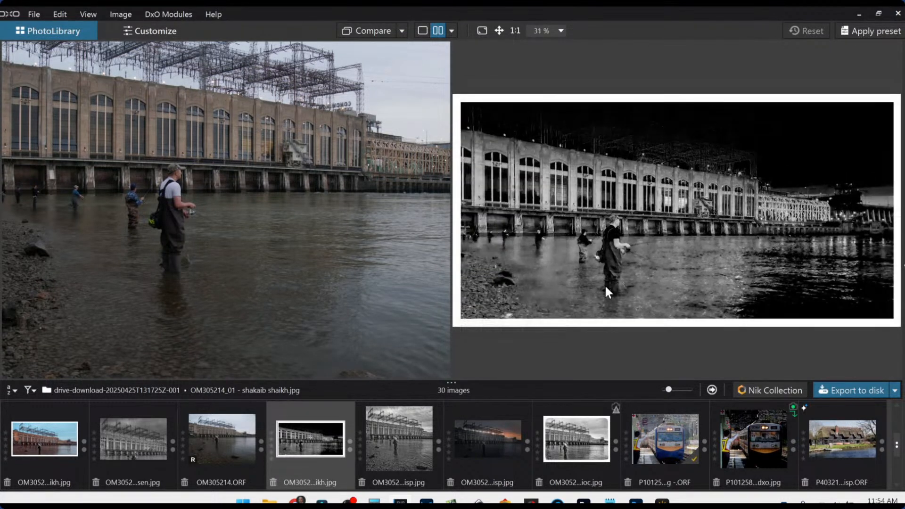
scroll(230, 218, "down", 3)
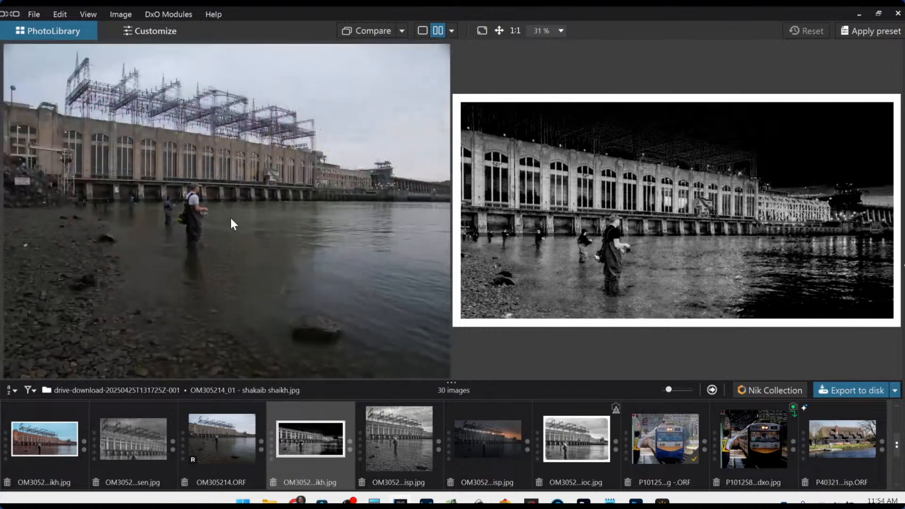
scroll(231, 219, "down", 1)
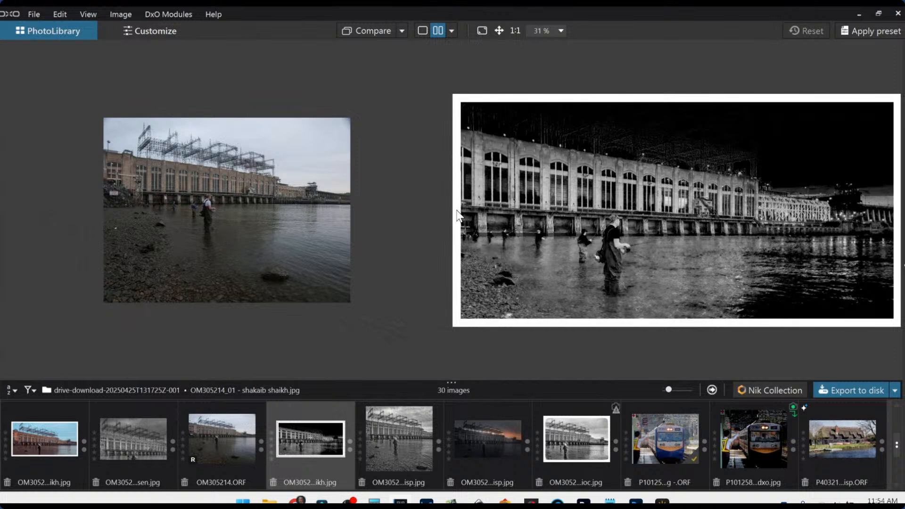
left_click(422, 31)
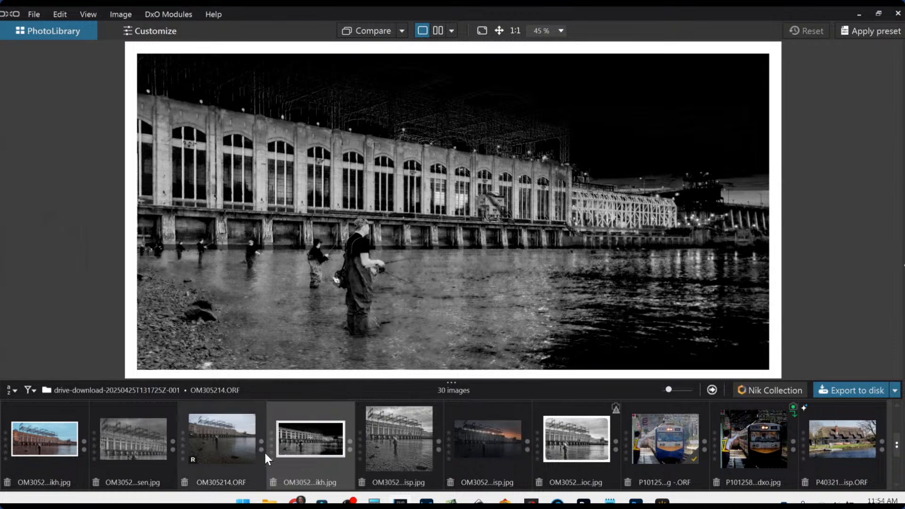
Step: Compare the square black-and-white river edit with the reference side by side, and inspect its pylons and building on its own
left_click(439, 31)
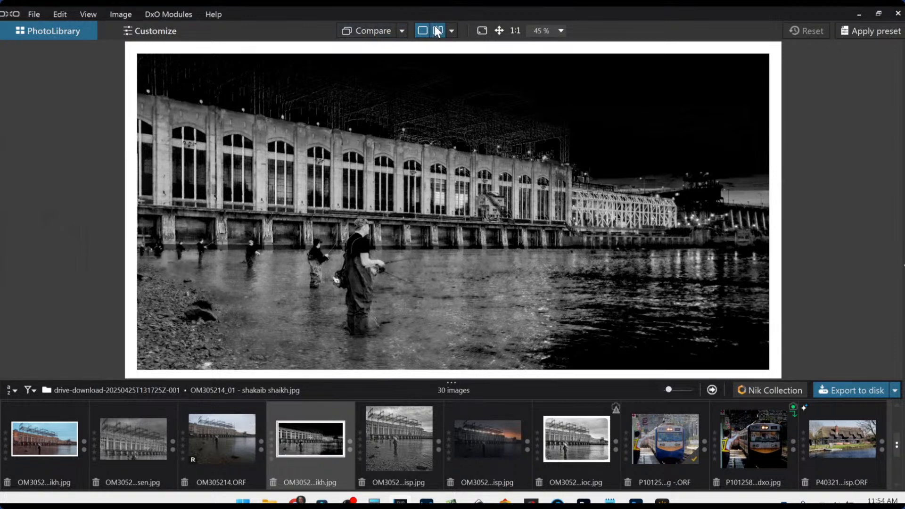
left_click(395, 435)
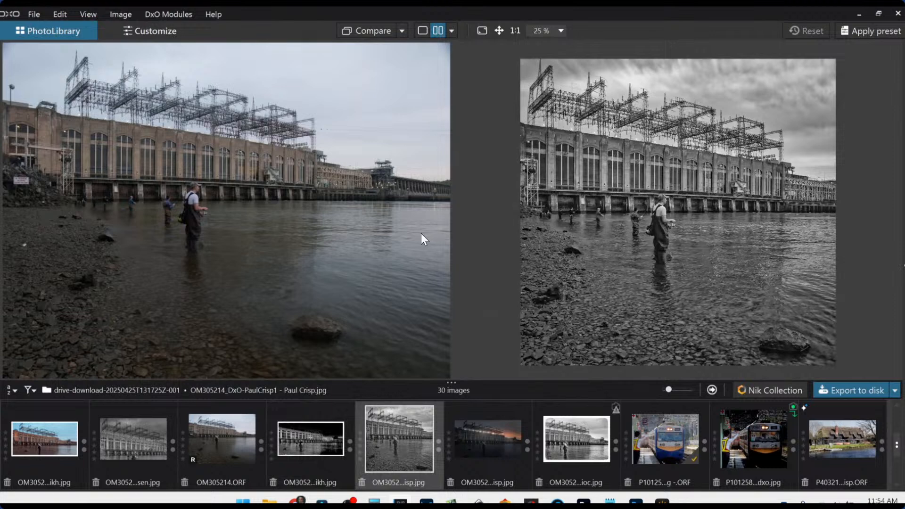
scroll(706, 241, "down", 1)
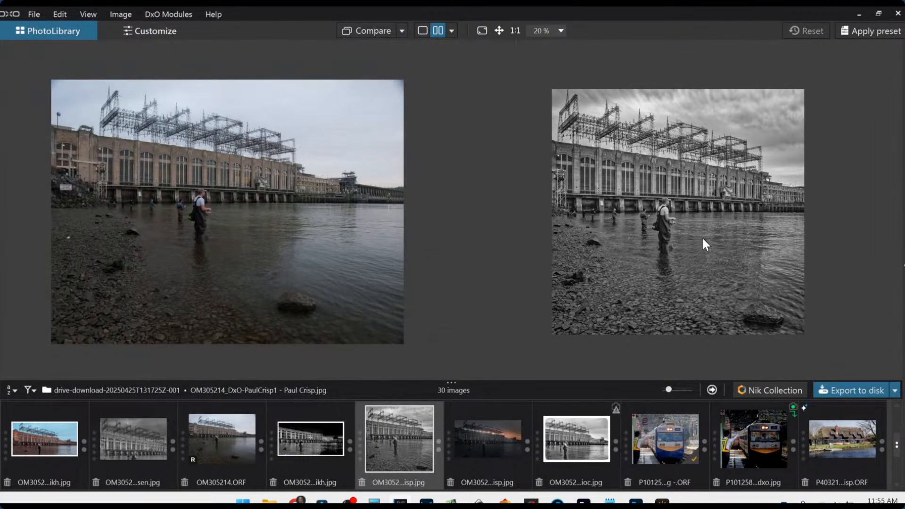
left_click(424, 32)
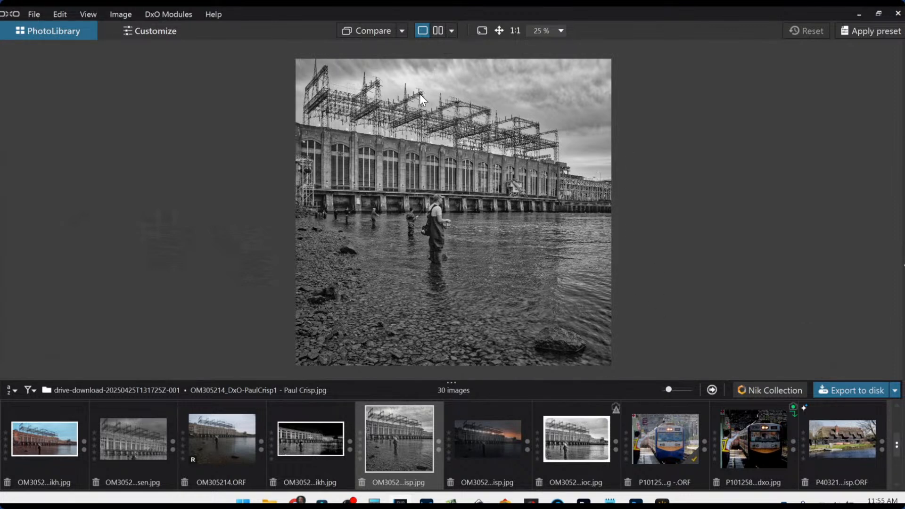
scroll(420, 95, "up", 5)
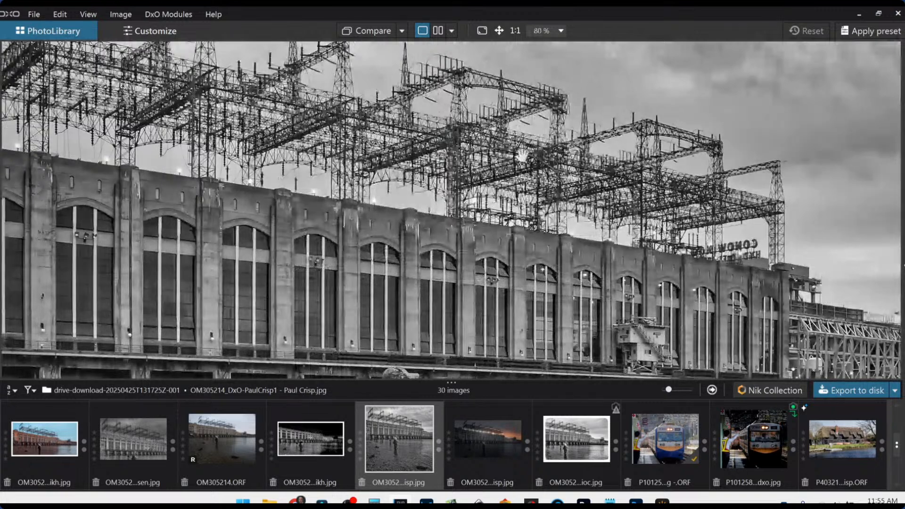
scroll(522, 156, "down", 5)
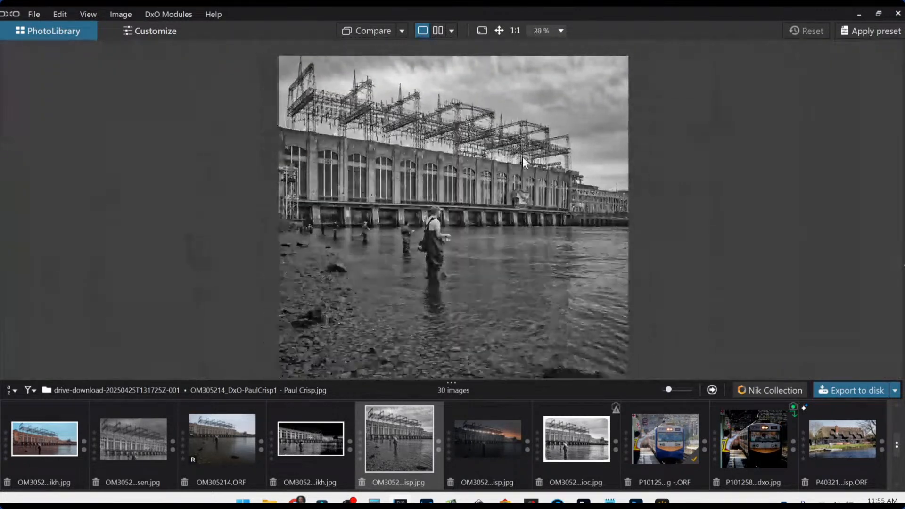
scroll(523, 157, "down", 2)
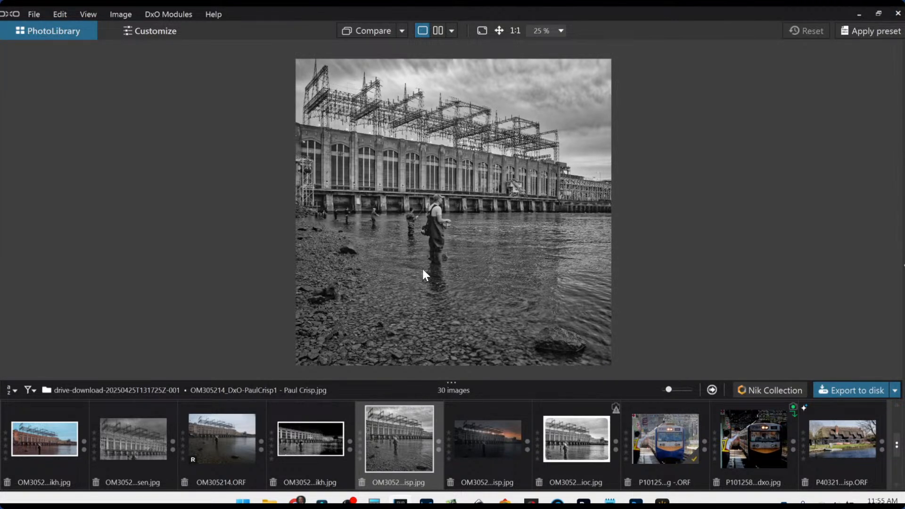
Step: View the dark sunset edit and the rounded-frame black-and-white edit of the river photo one after the other
left_click(508, 453)
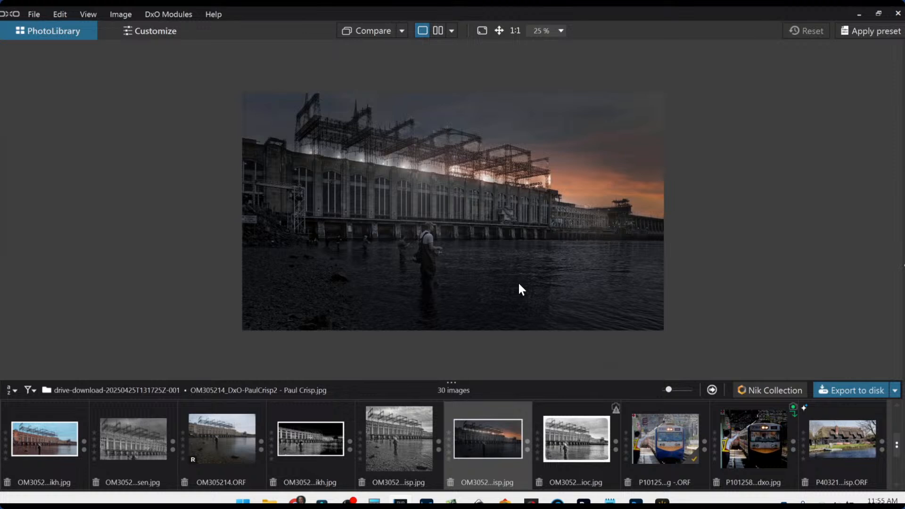
scroll(520, 285, "up", 1)
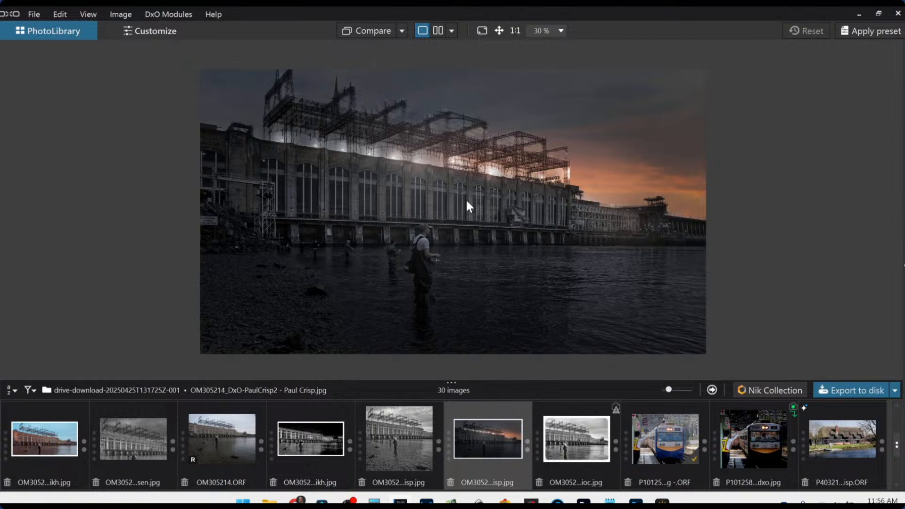
left_click(565, 444)
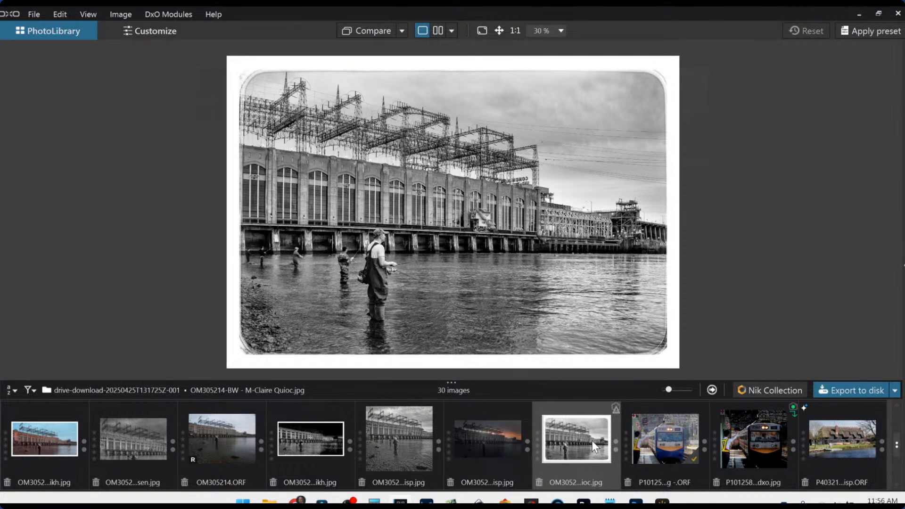
Step: Find the borderless colour river edit at the end of the folder and view it enlarged to 75 %
scroll(592, 440, "down", 5)
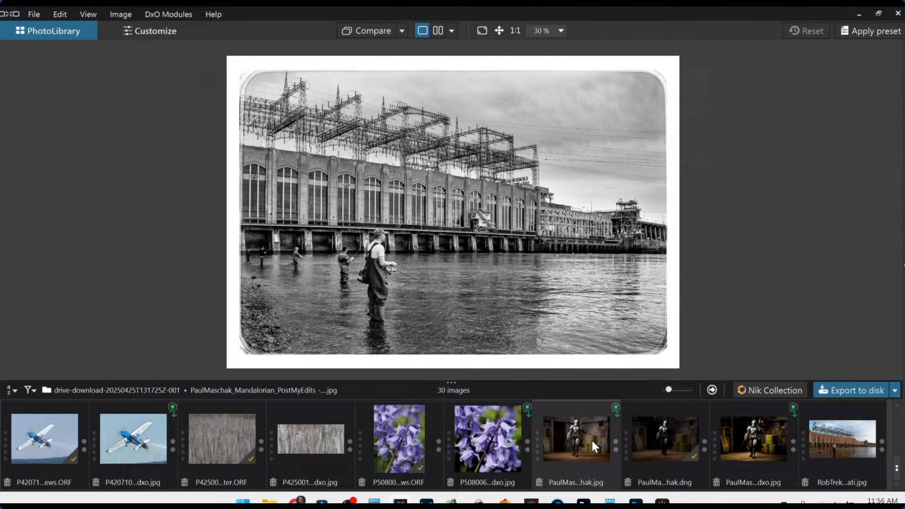
left_click(820, 437)
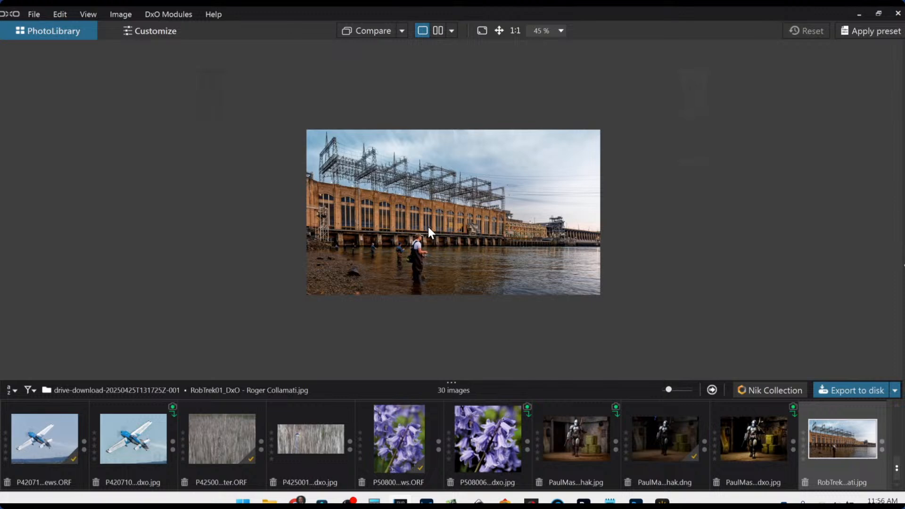
scroll(428, 228, "up", 4)
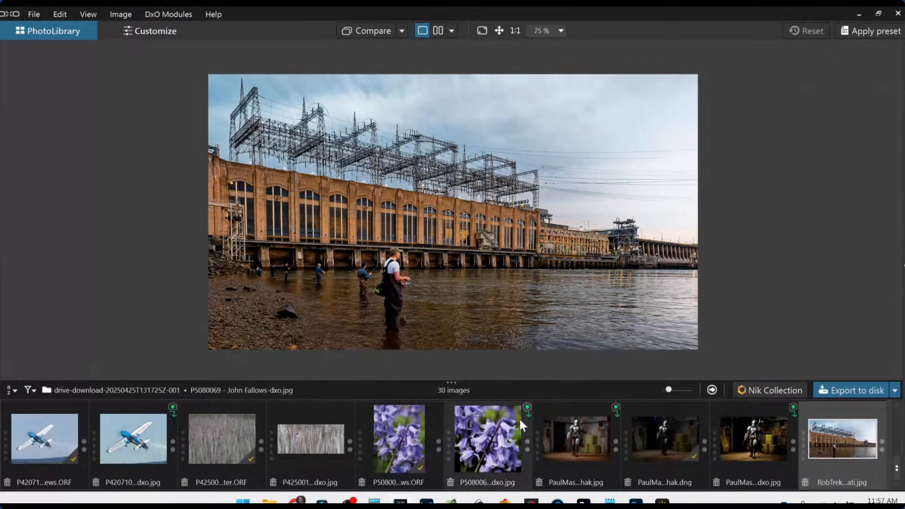
Step: Compare the white-bordered colour river edit with the borderless colour edit by viewing them in turn
scroll(519, 437, "down", 5)
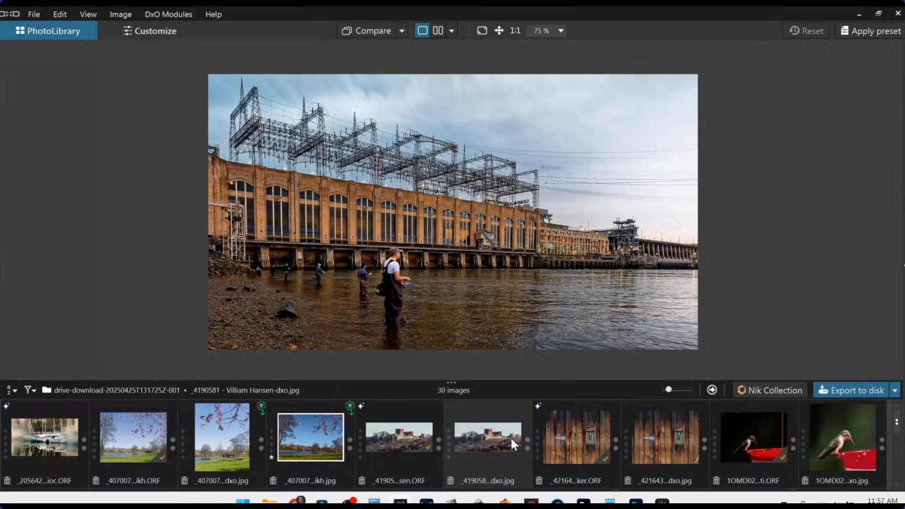
scroll(511, 439, "down", 5)
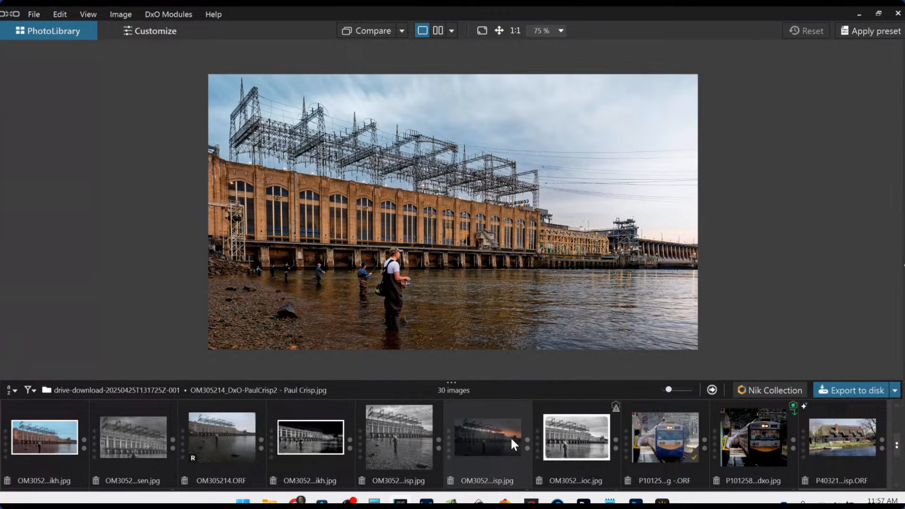
left_click(70, 447)
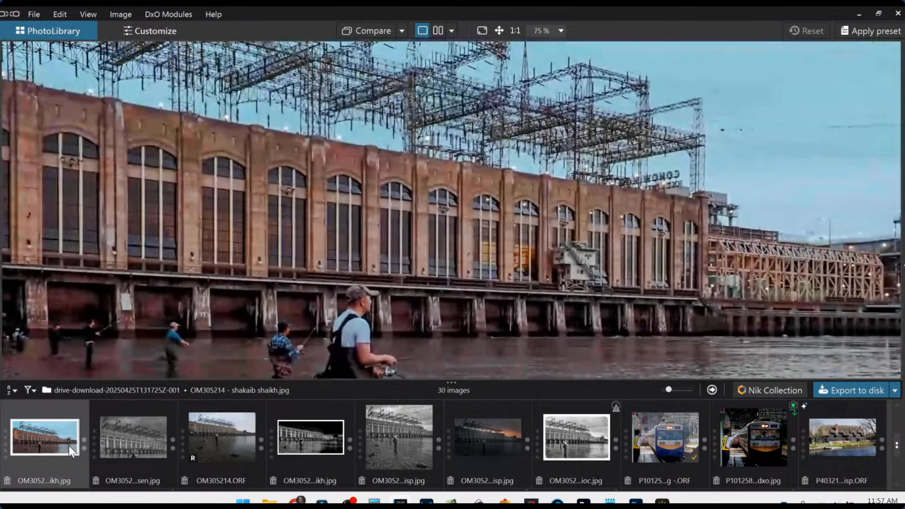
left_click(604, 436)
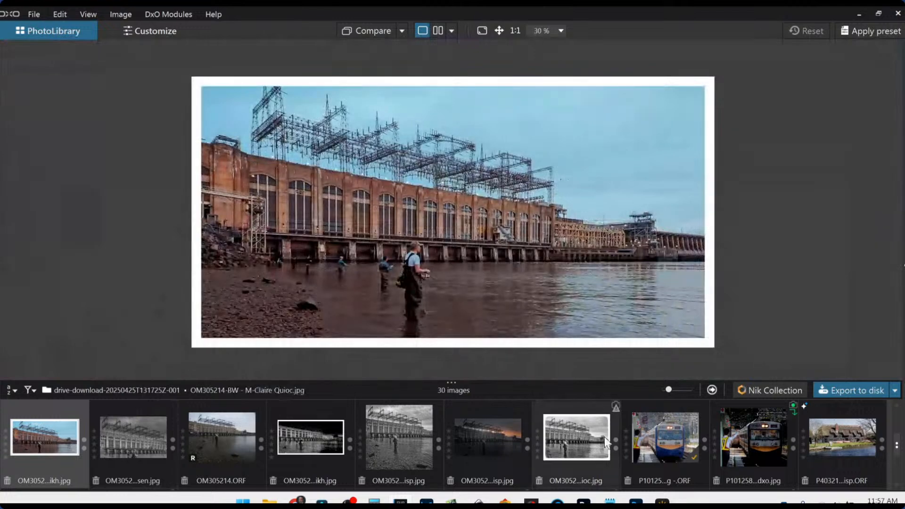
scroll(675, 447, "down", 5)
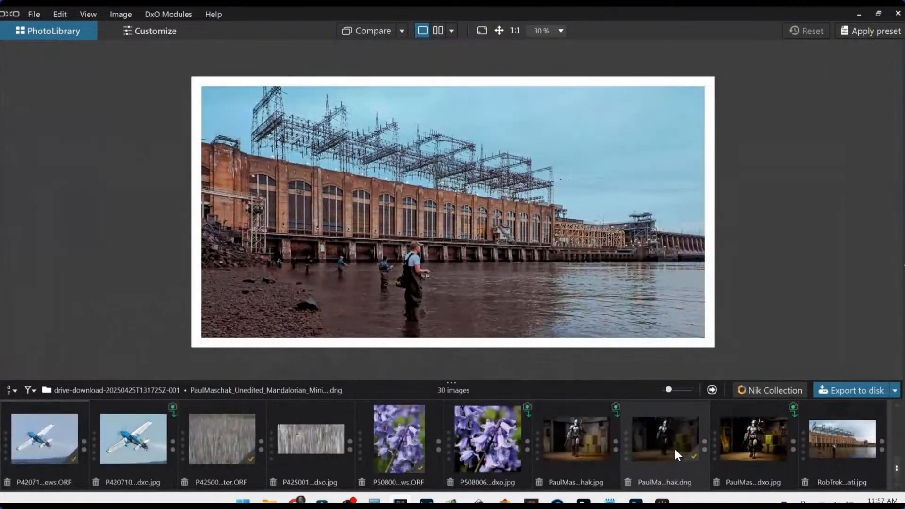
left_click(864, 448)
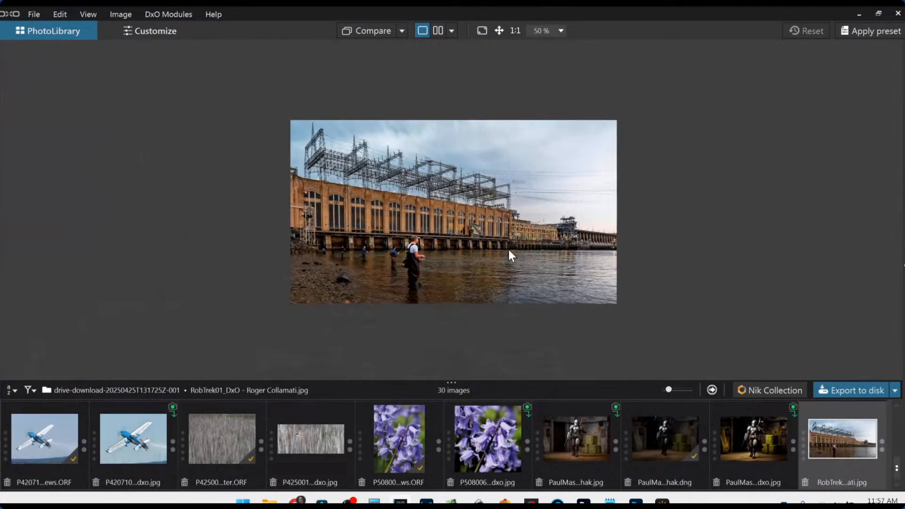
scroll(508, 250, "up", 2)
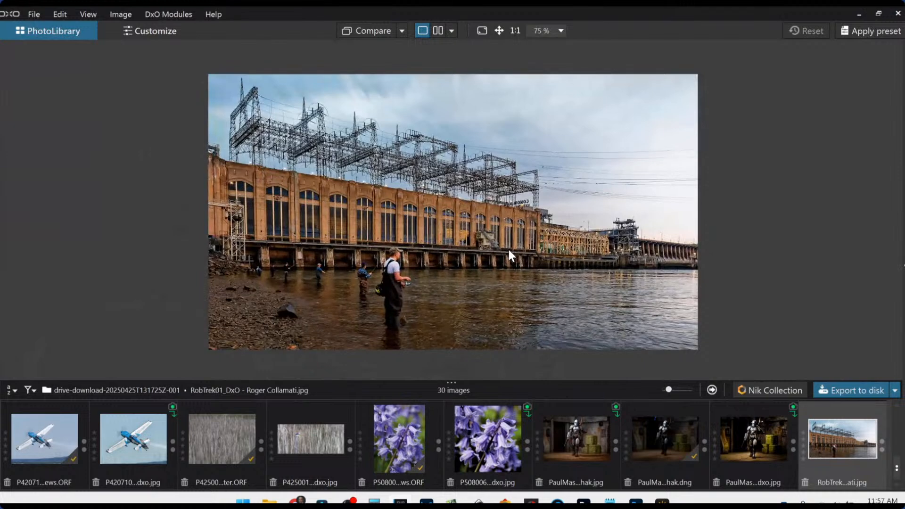
Step: Switch to a Chrome window, maximize it and open the bookmarked Flickr photostream
scroll(631, 260, "up", 1)
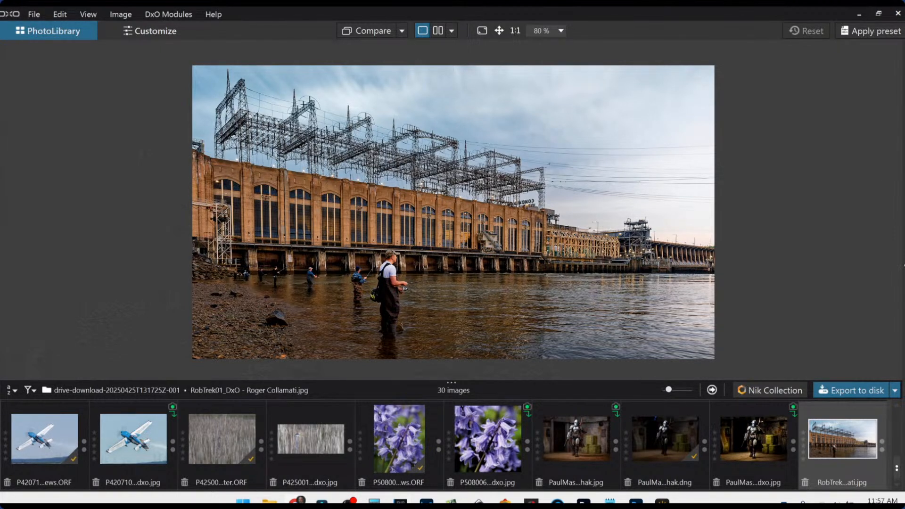
left_click_drag(904, 100, 277, 99)
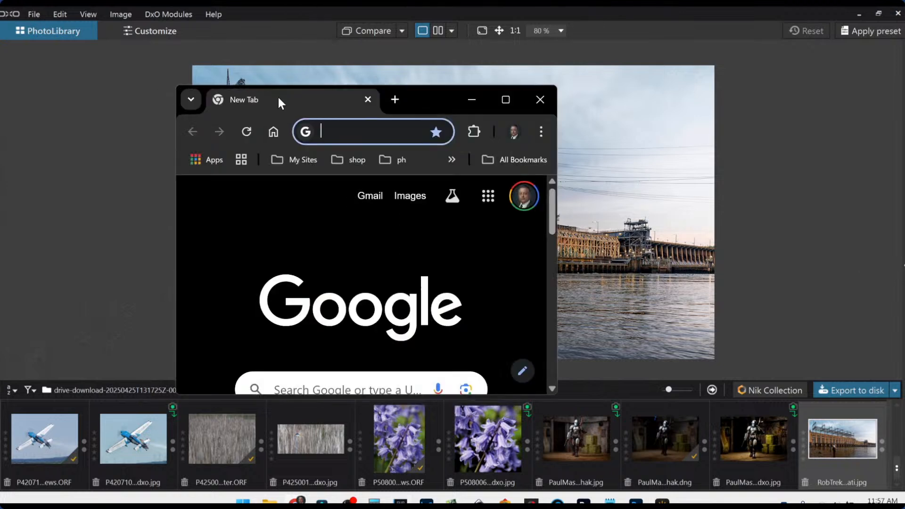
double_click(409, 93)
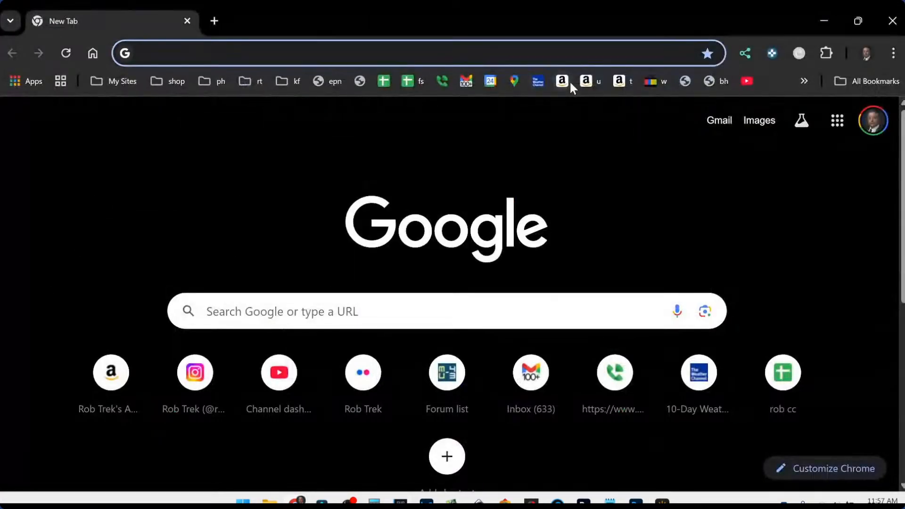
left_click(805, 82)
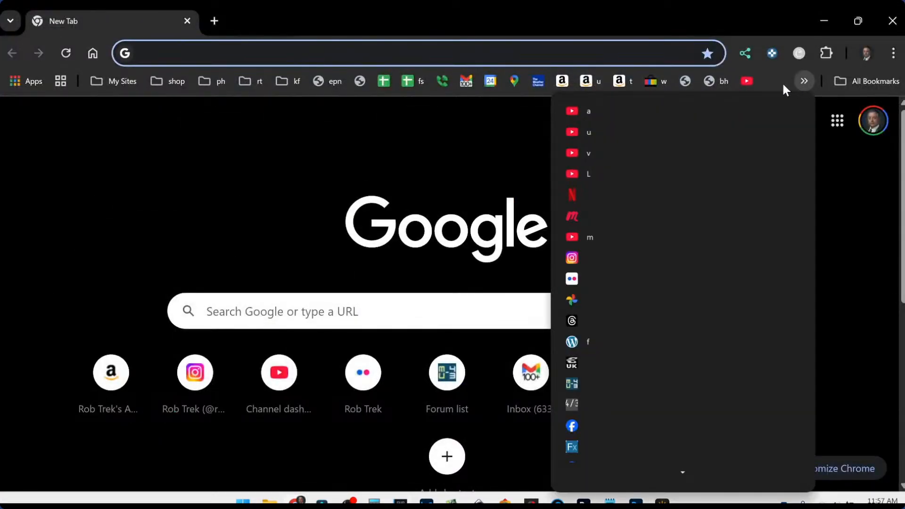
left_click(572, 281)
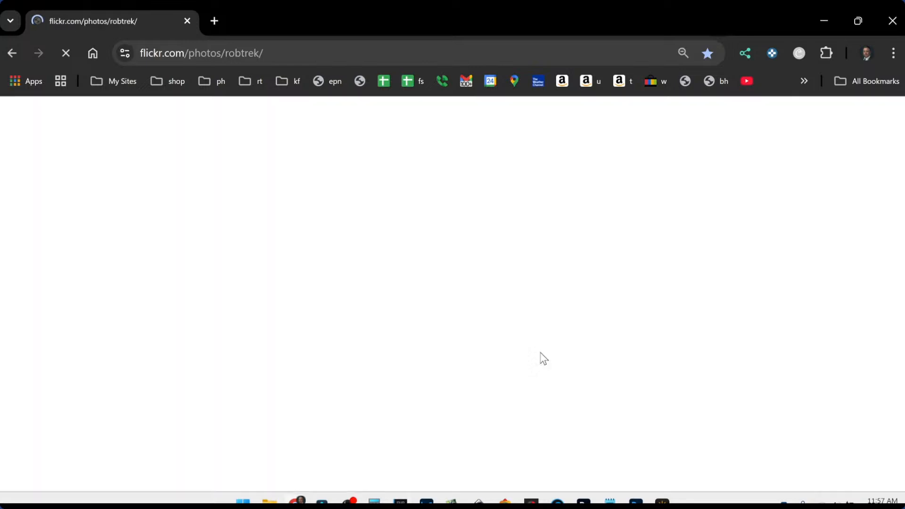
Step: Find the black-and-white Conowingo Dam 3 Shot Pano in the photostream and view it, followed by its colour version
scroll(540, 358, "down", 10)
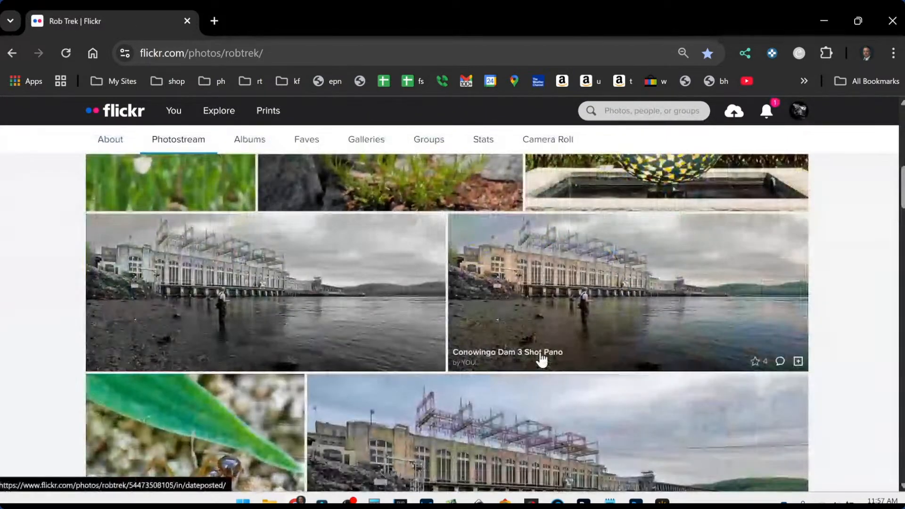
left_click(329, 283)
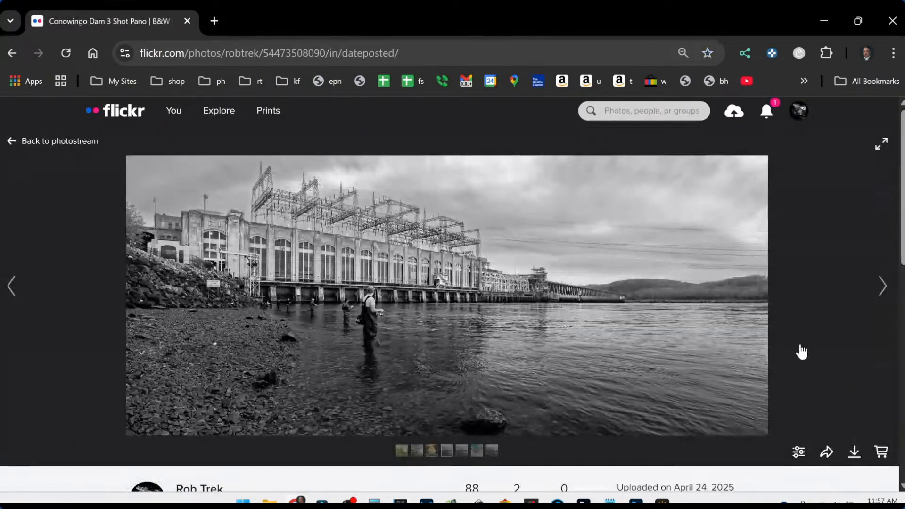
left_click(867, 293)
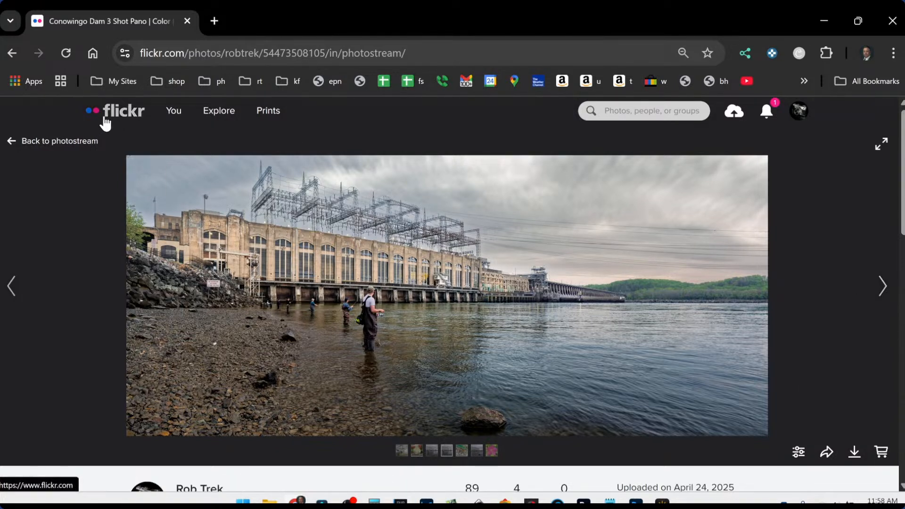
mouse_move(296, 501)
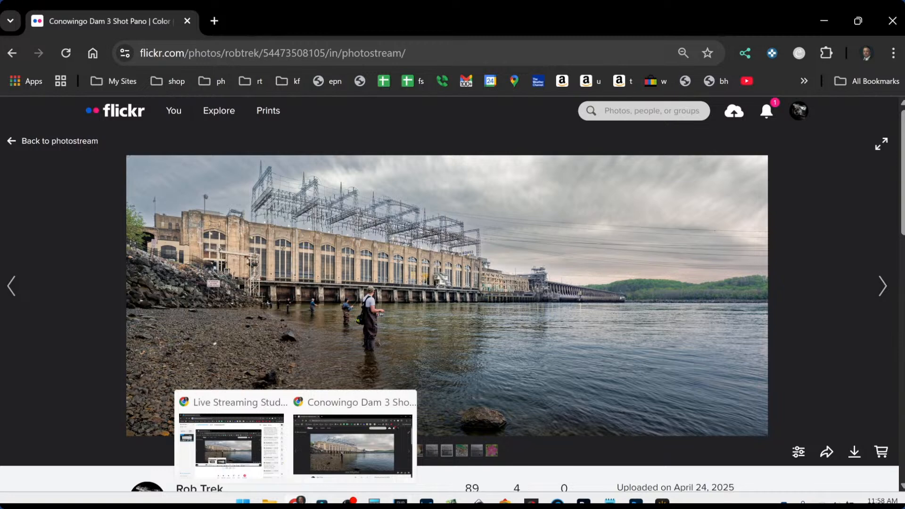